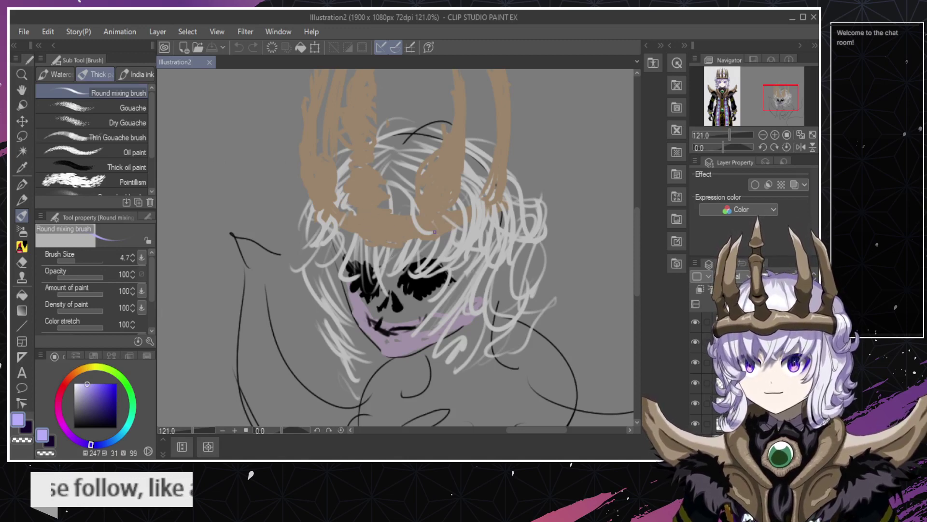
Erase a small spot of stray paint beside the skull's left eye socket with the Hard eraser.
mouse_move(637, 248)
mouse_down()
mouse_move(635, 230)
mouse_move(639, 250)
mouse_up()
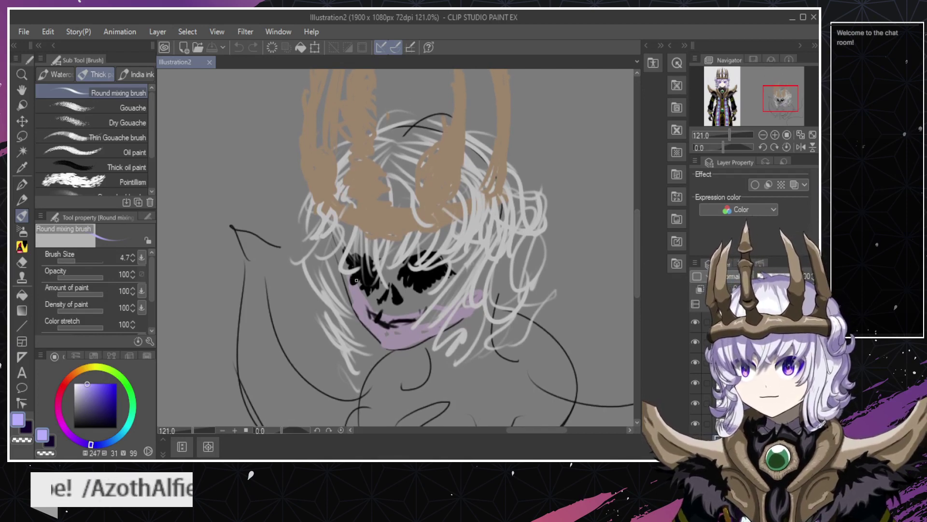
key(e)
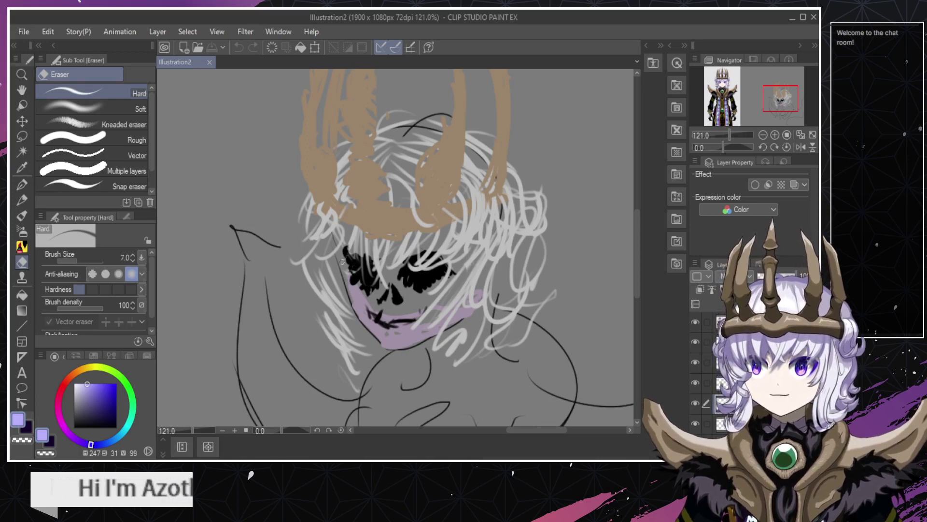
click(346, 250)
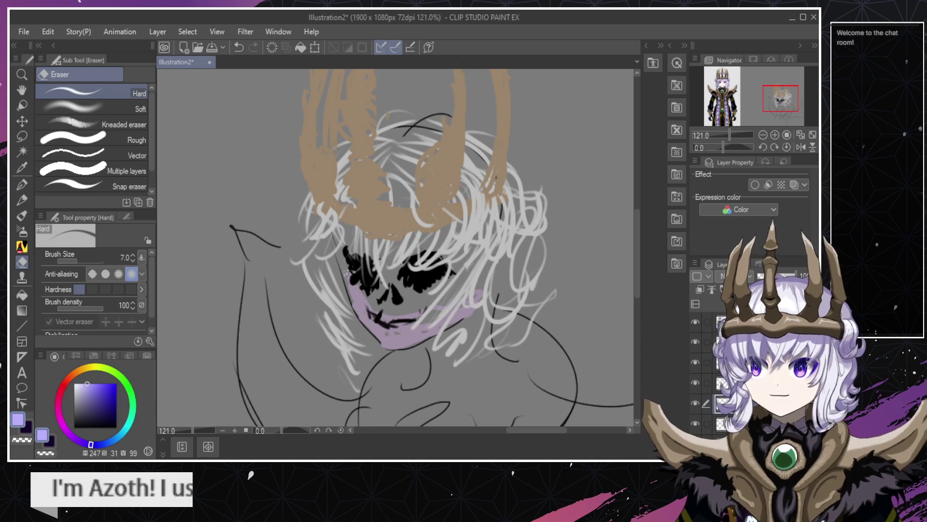
key(b)
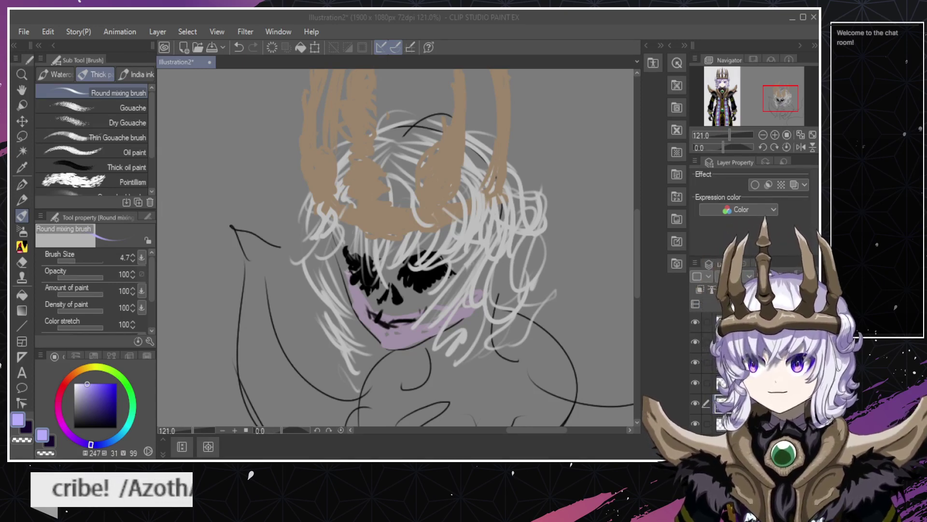
Choose a muted grey-purple with HSV values 286, 5, 55 and brush it over the left side of the jaw.
click(393, 233)
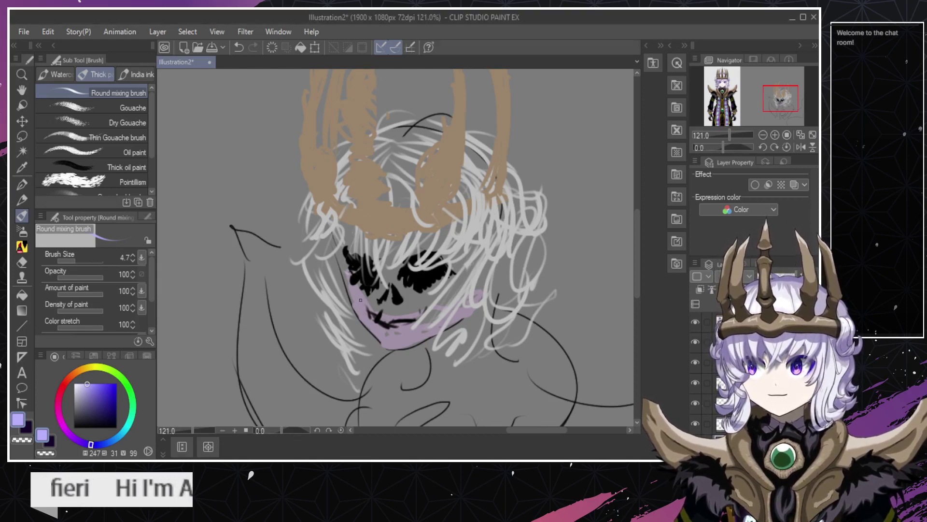
click(69, 433)
click(79, 399)
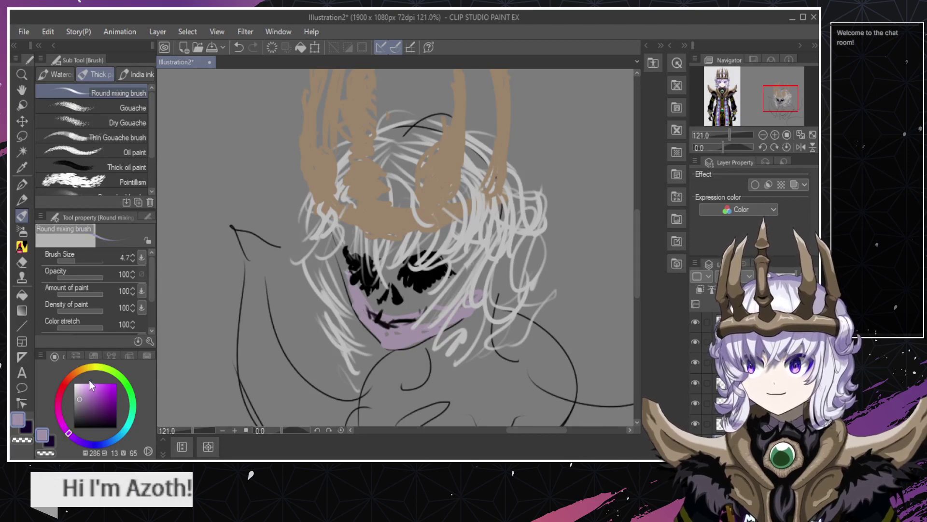
click(76, 407)
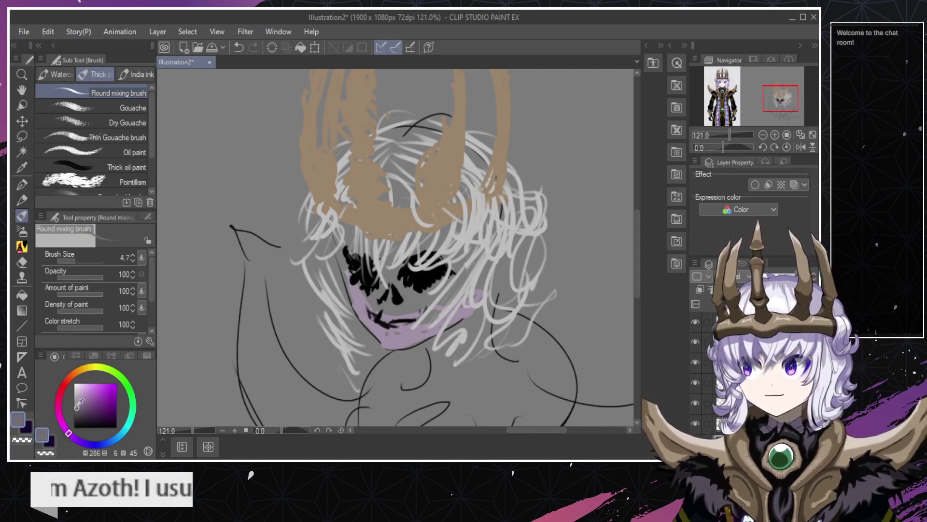
click(76, 403)
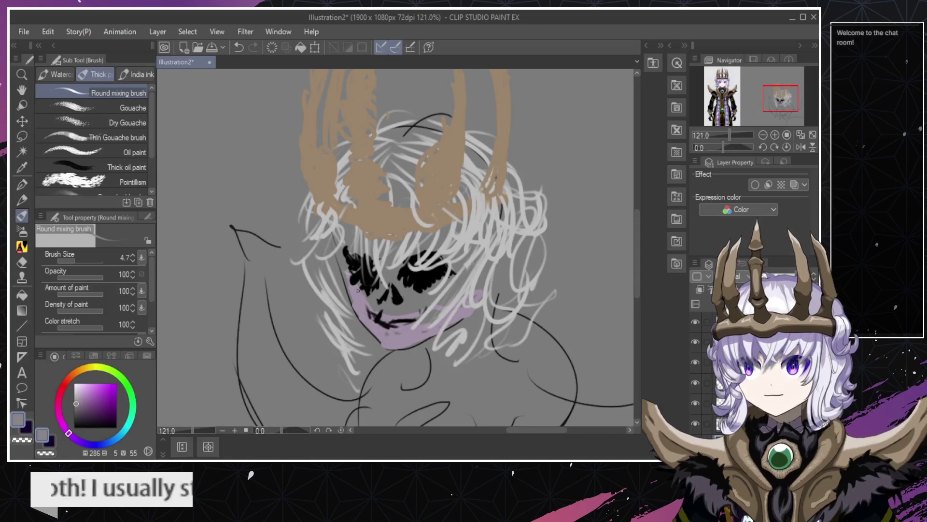
drag(368, 330, 363, 323)
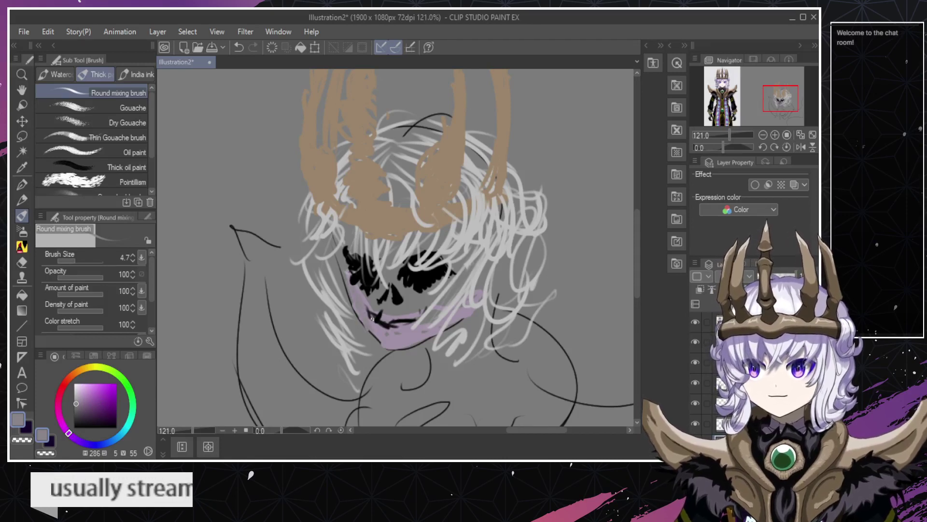
Erase the purple paint across the lower face with a Hard eraser of size 19.5 and repaint the left jaw edge grey-purple.
key(e)
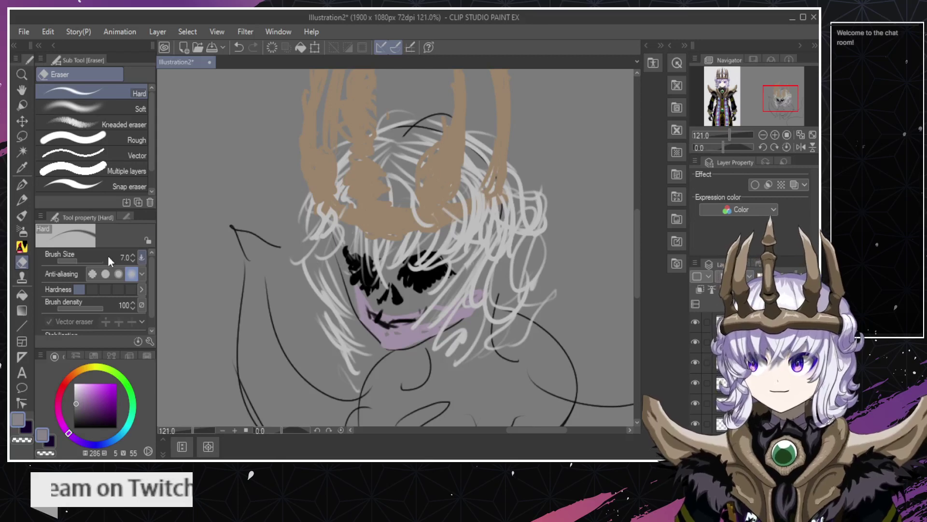
drag(77, 260, 83, 259)
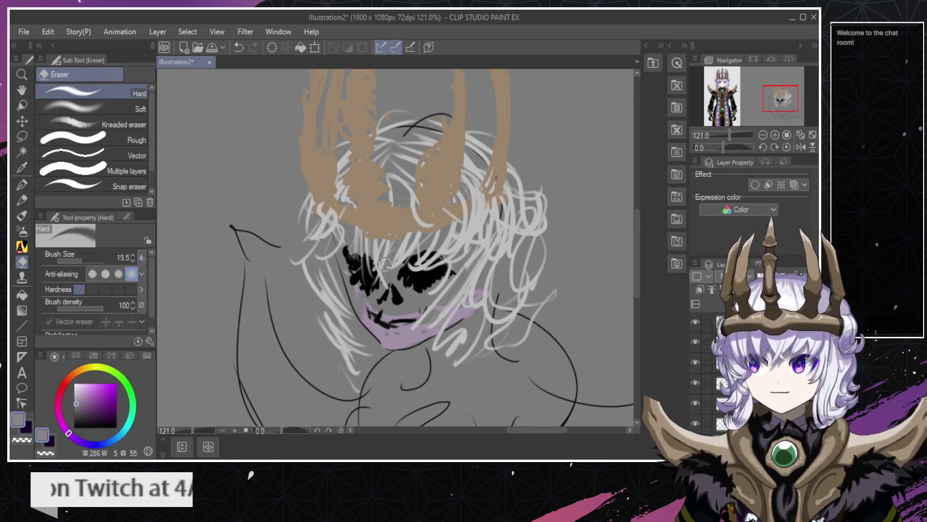
mouse_move(349, 325)
mouse_down()
mouse_move(378, 291)
mouse_move(392, 313)
mouse_move(384, 363)
mouse_move(412, 294)
mouse_move(404, 340)
mouse_move(437, 292)
mouse_move(428, 345)
mouse_move(471, 314)
mouse_up()
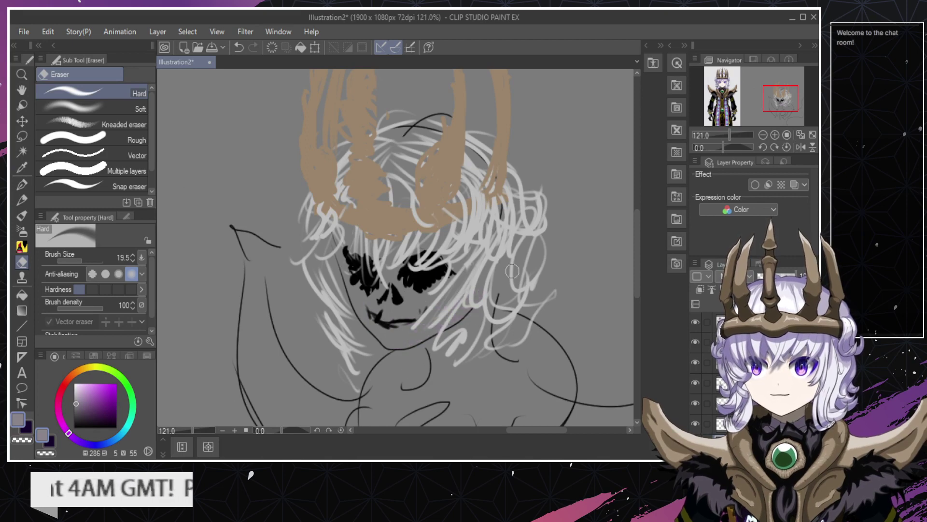
key(b)
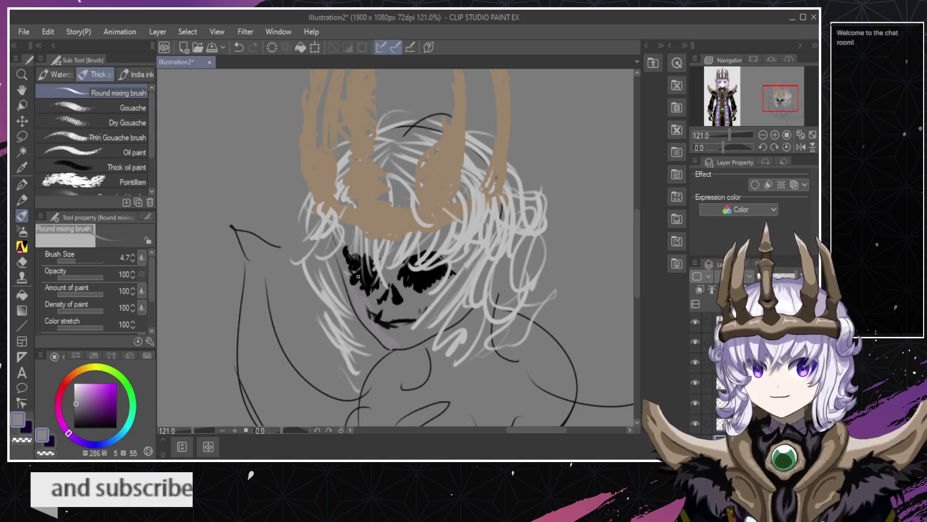
Hide the grey backdrop layer behind the sketch.
scroll(709, 427, down, 3)
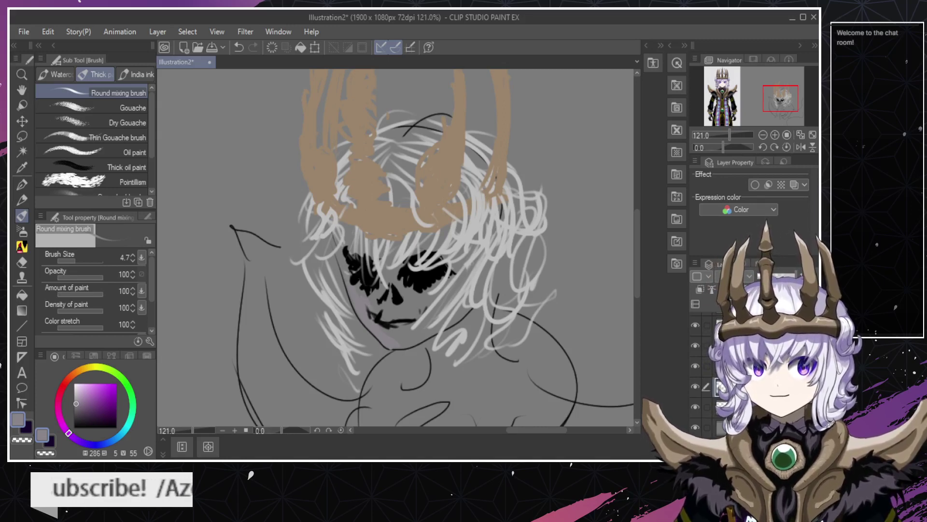
click(694, 426)
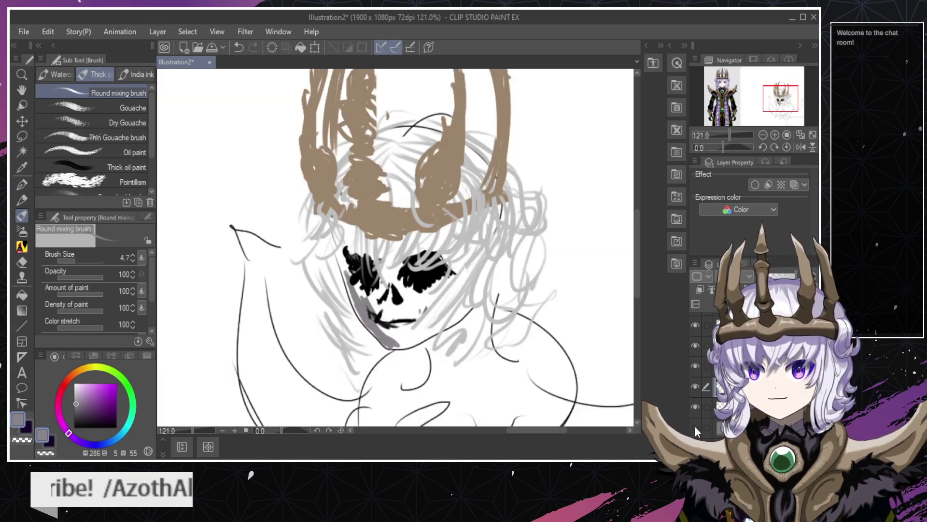
click(695, 426)
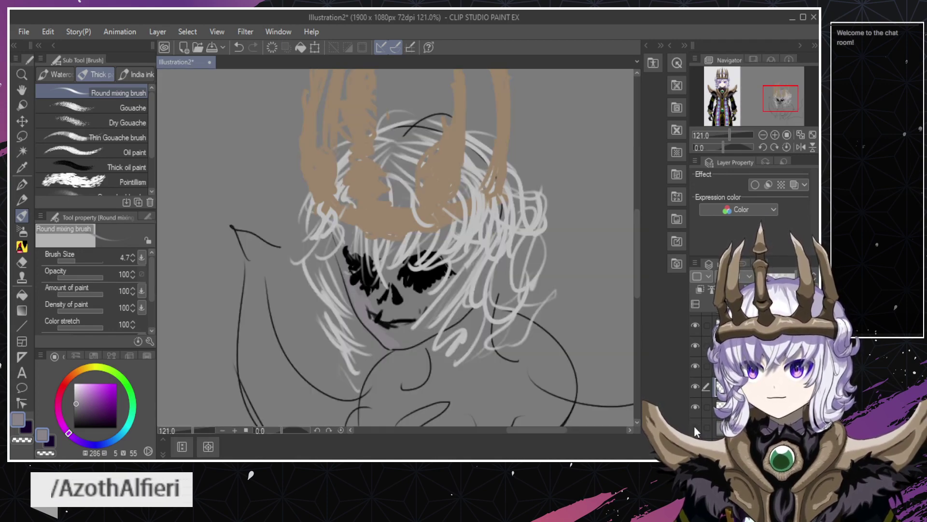
click(695, 426)
click(694, 426)
click(695, 426)
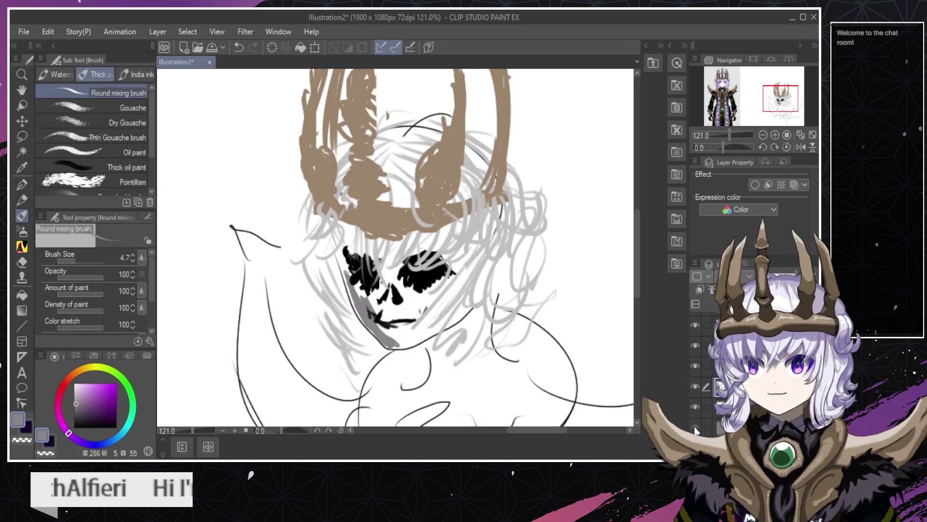
click(694, 426)
click(695, 426)
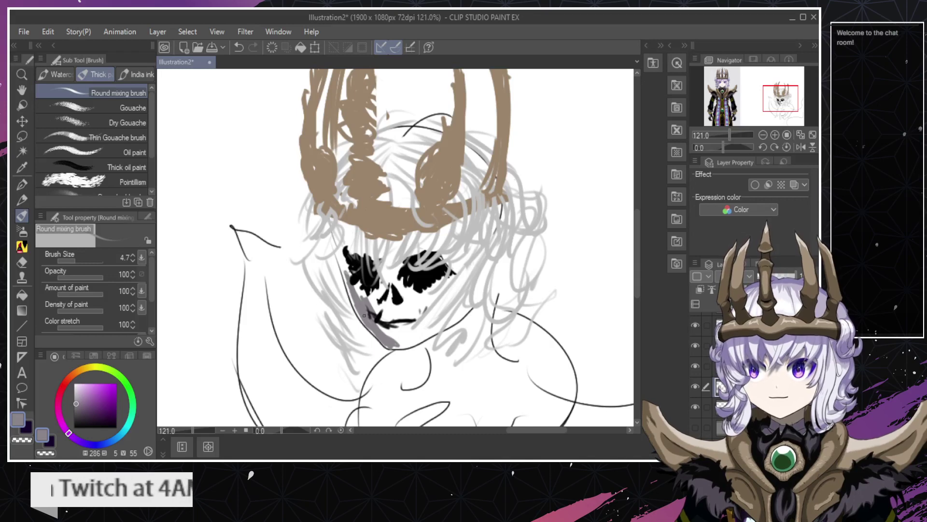
Sample the jaw's grey-purple and paint it over the left half of the face, around the eye socket up to the hairline.
alt+click(370, 315)
alt+click(368, 317)
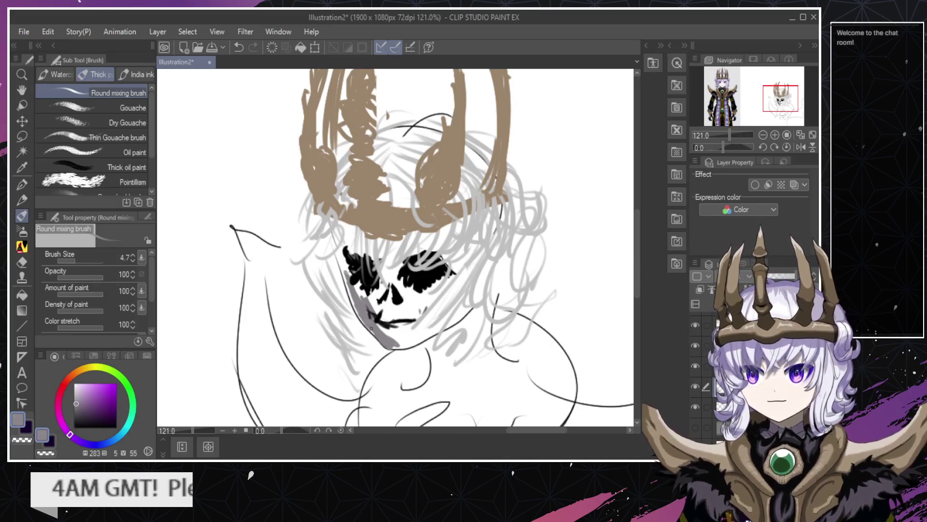
key(alt+Tab)
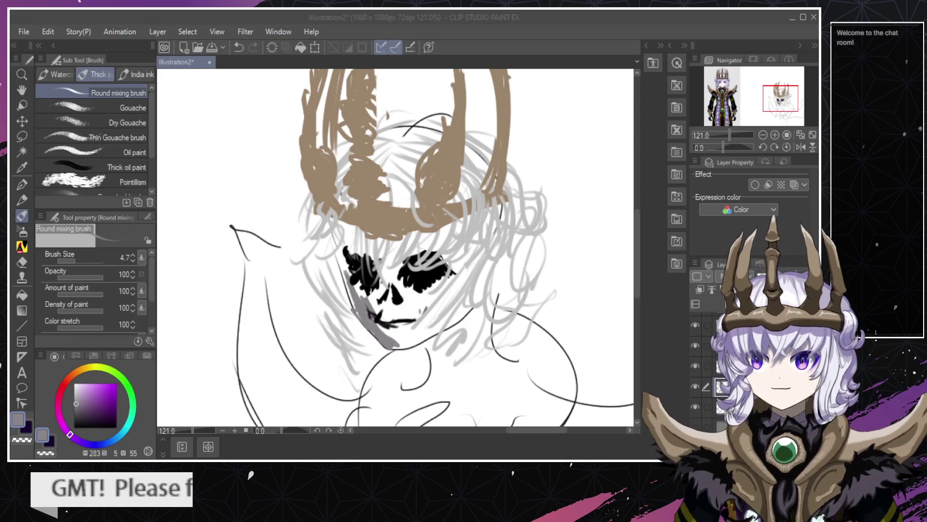
key(alt+Tab)
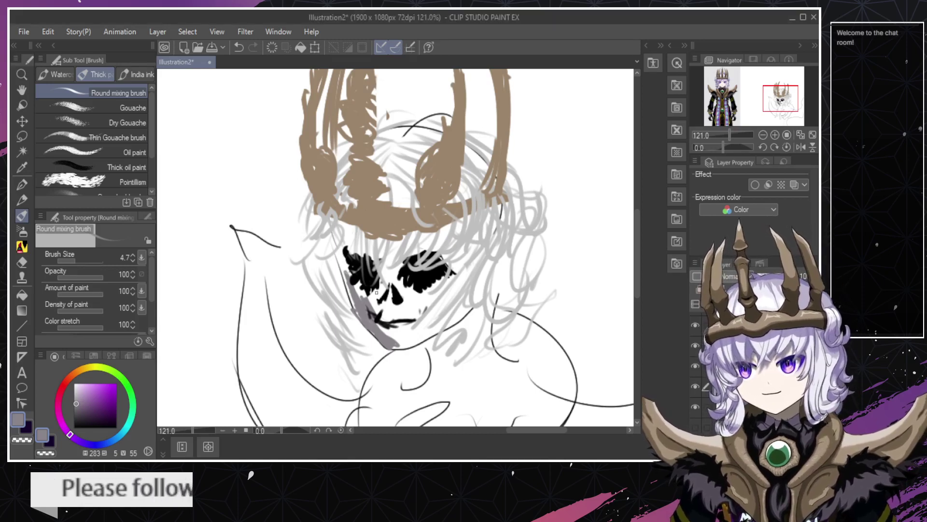
mouse_move(356, 280)
mouse_down()
mouse_move(346, 310)
mouse_move(354, 301)
mouse_move(356, 313)
mouse_move(342, 242)
mouse_up()
key(ctrl+z)
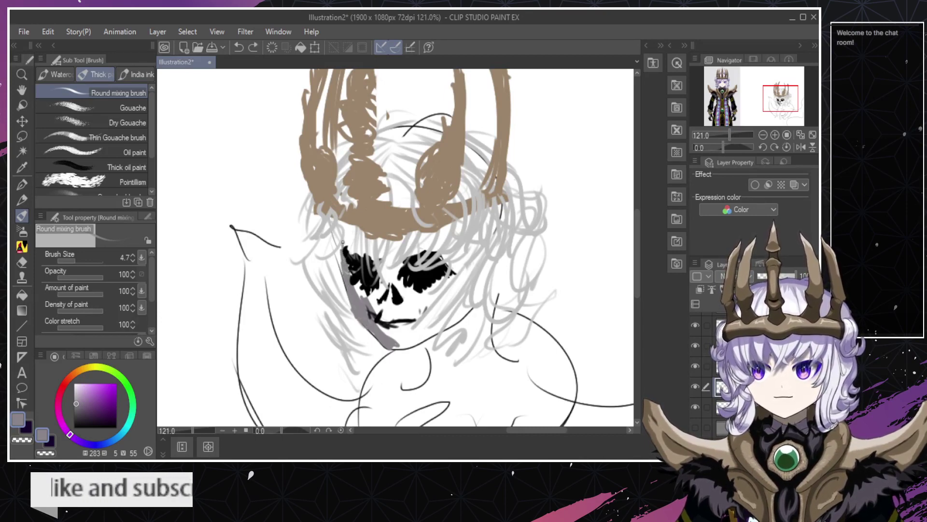
mouse_move(360, 298)
mouse_down()
mouse_move(375, 284)
mouse_move(375, 301)
mouse_move(367, 285)
mouse_move(378, 312)
mouse_move(391, 287)
mouse_move(377, 309)
mouse_move(386, 295)
mouse_up()
mouse_move(383, 337)
mouse_down()
mouse_move(380, 325)
mouse_move(392, 335)
mouse_up()
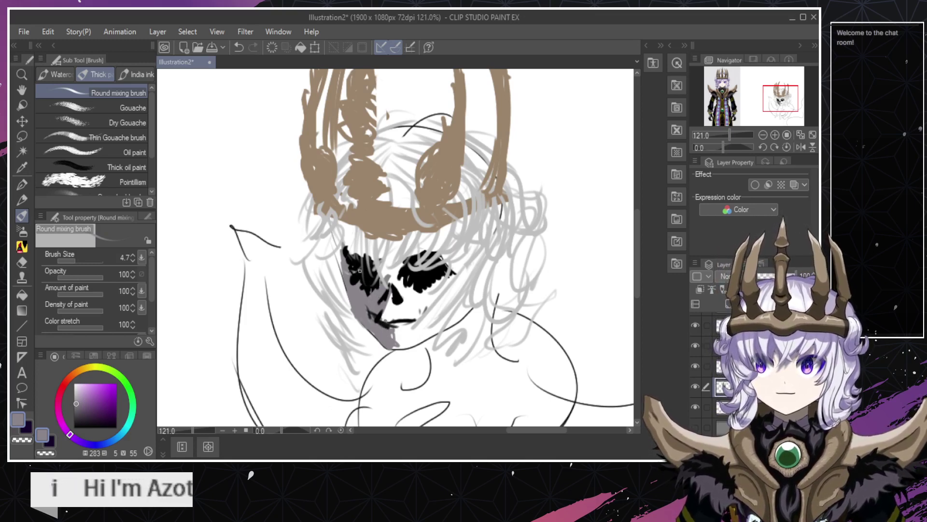
mouse_move(346, 252)
mouse_down()
mouse_move(374, 280)
mouse_move(373, 260)
mouse_move(383, 264)
mouse_move(392, 286)
mouse_move(377, 273)
mouse_move(380, 289)
mouse_move(376, 274)
mouse_move(386, 261)
mouse_move(395, 266)
mouse_move(360, 267)
mouse_up()
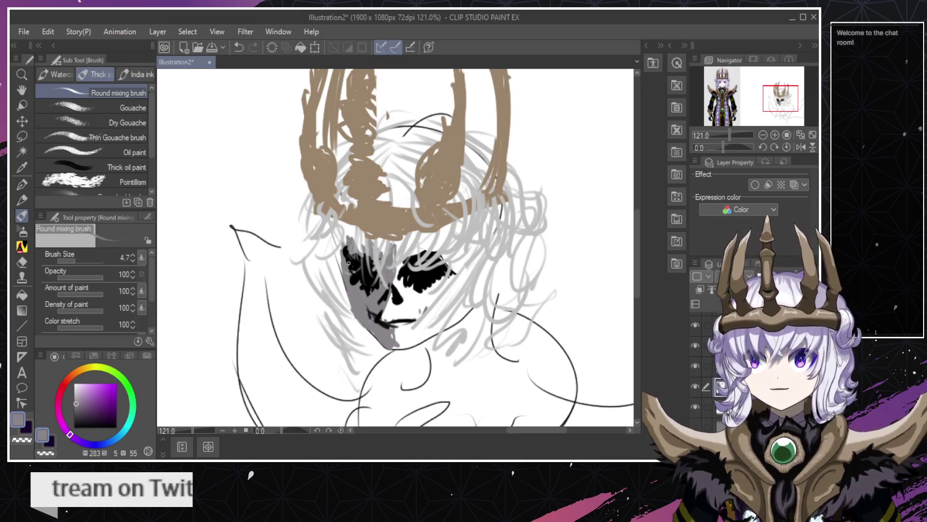
key(e)
drag(344, 292, 357, 341)
key(ctrl+z)
mouse_move(344, 309)
mouse_down()
mouse_move(366, 348)
mouse_move(401, 361)
mouse_up()
key(ctrl+z)
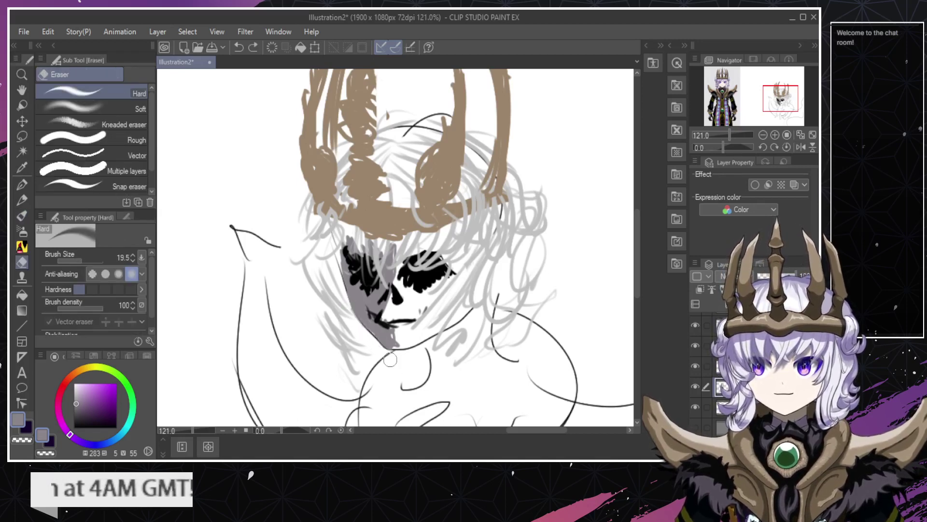
Extend the grey-purple skin tone with the Round mixing brush around the mouth, nose and area between the eye sockets.
key(b)
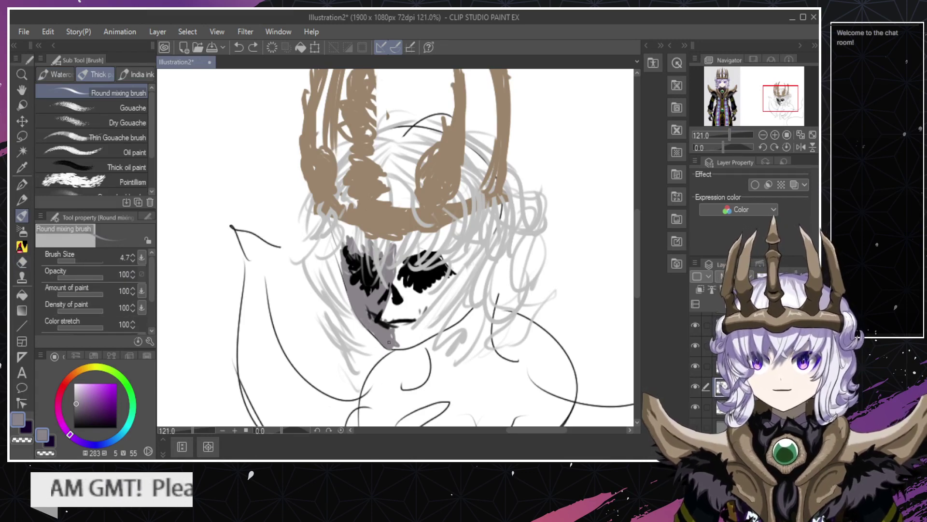
drag(389, 326, 382, 313)
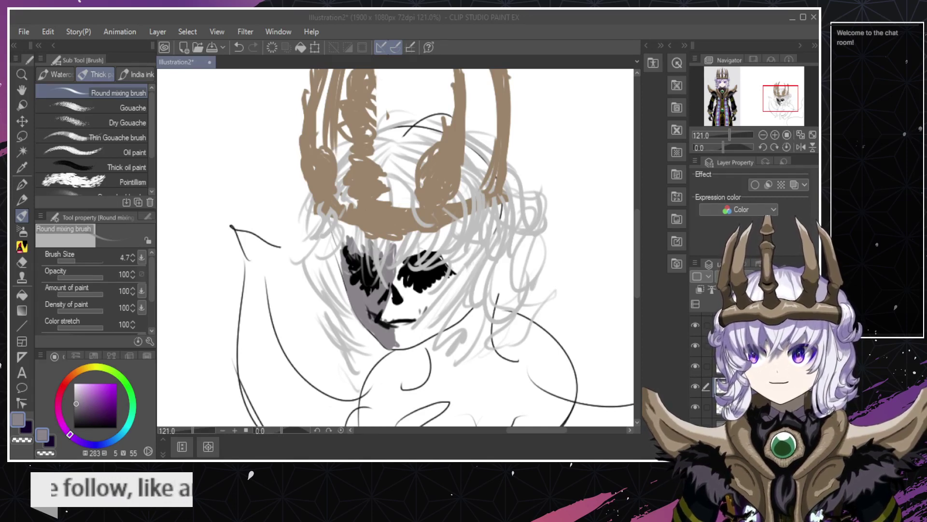
click(413, 305)
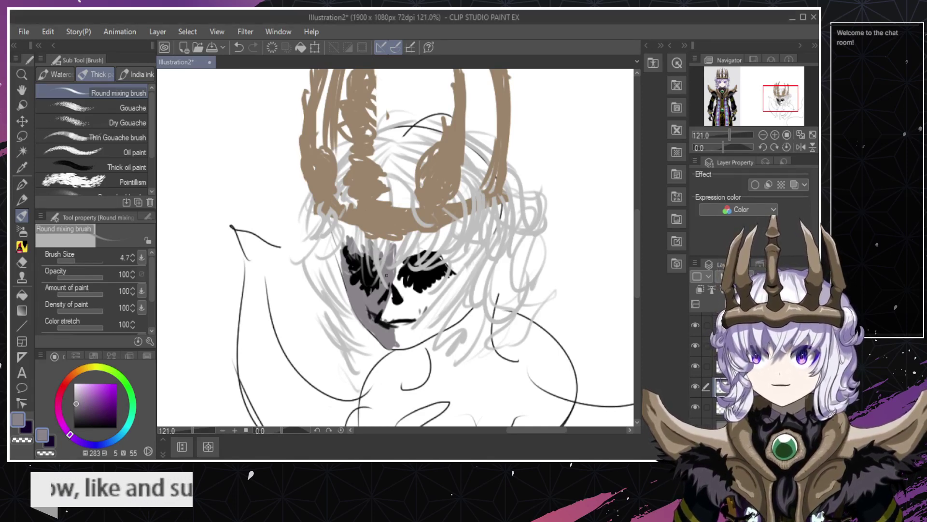
mouse_move(391, 248)
mouse_down()
mouse_move(402, 289)
mouse_move(394, 281)
mouse_move(406, 293)
mouse_move(405, 279)
mouse_up()
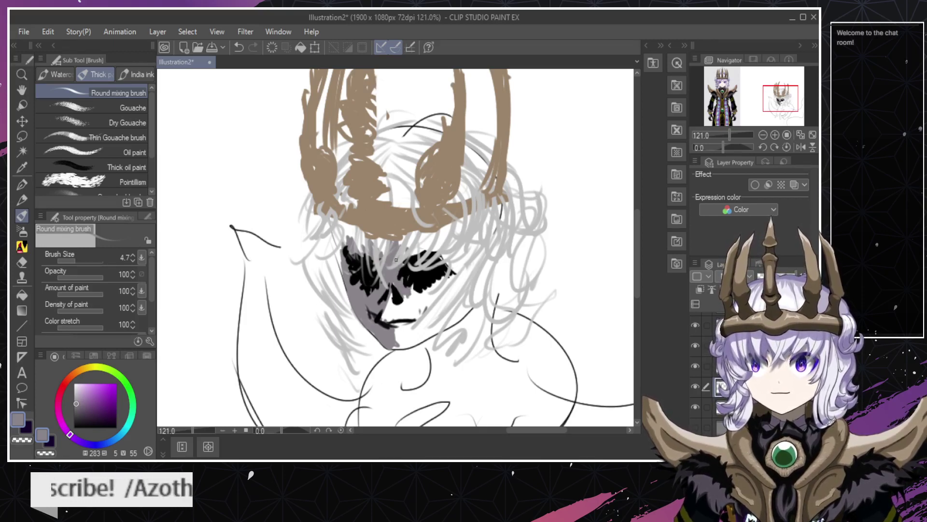
mouse_move(382, 319)
mouse_down()
mouse_move(392, 289)
mouse_move(391, 320)
mouse_move(397, 264)
mouse_up()
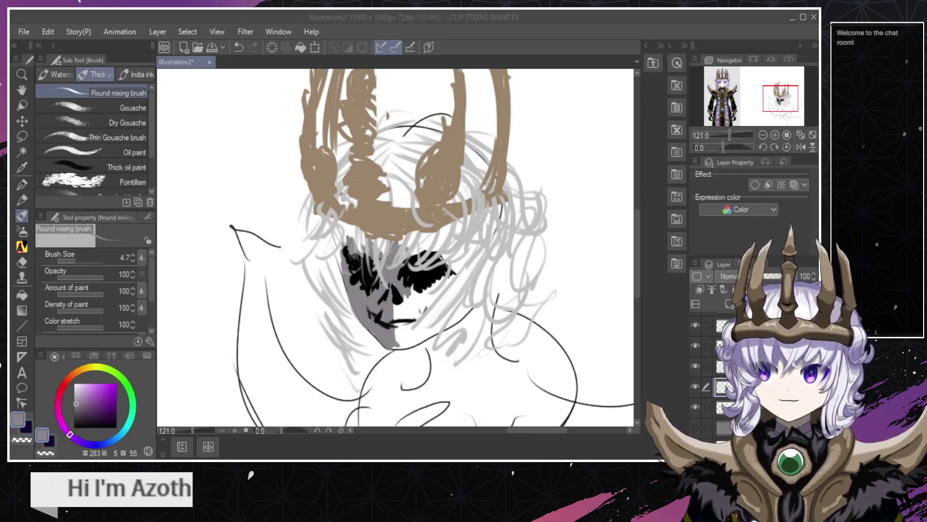
click(419, 162)
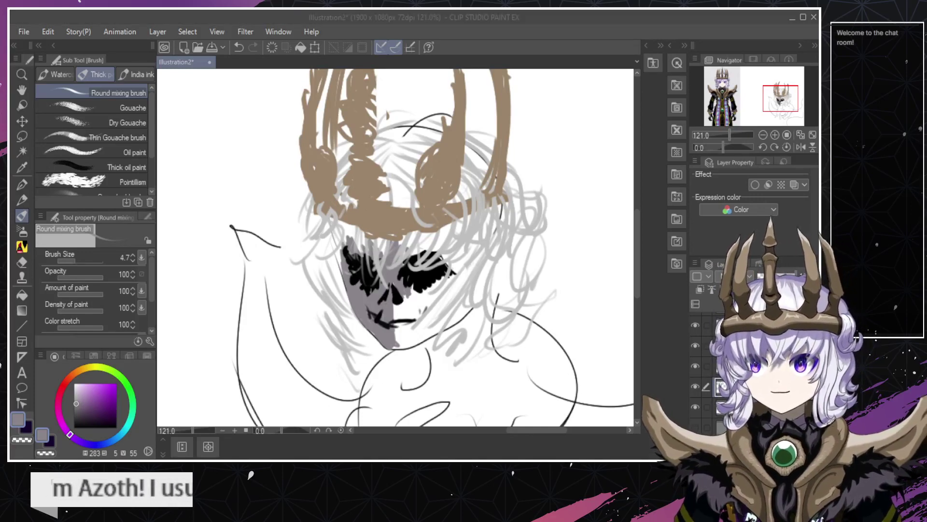
Fill the right cheek, the area beside the mouth and the chin with the same grey-purple.
key(alt+Tab)
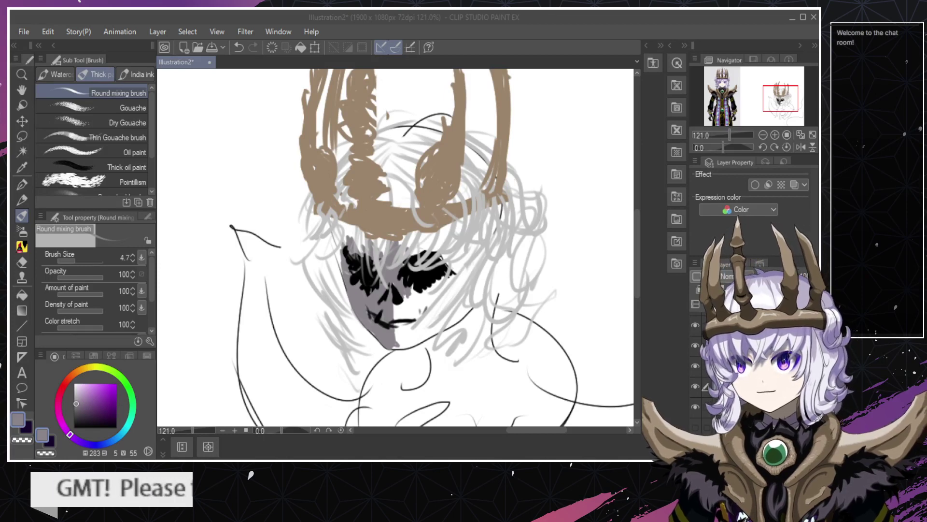
key(alt+Tab)
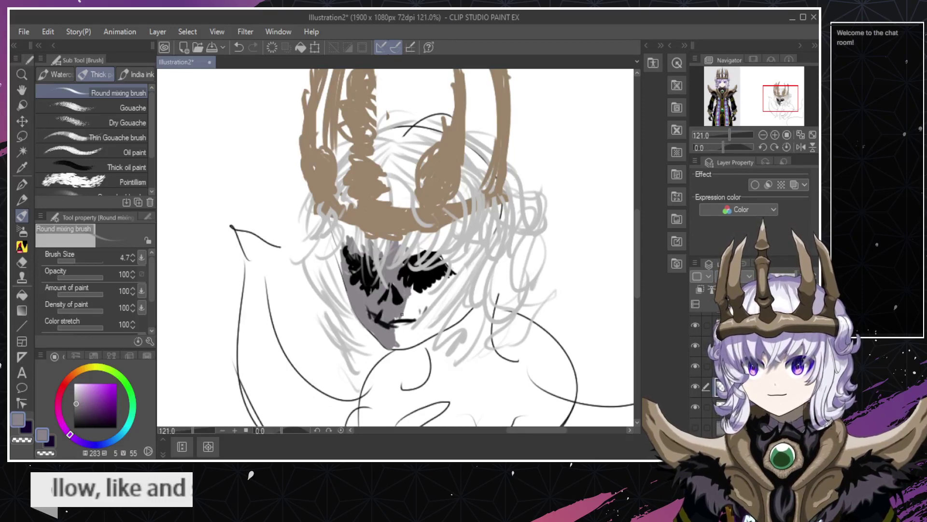
mouse_move(400, 322)
mouse_down()
mouse_move(400, 344)
mouse_move(412, 290)
mouse_move(404, 317)
mouse_move(437, 283)
mouse_move(420, 316)
mouse_move(458, 269)
mouse_move(449, 280)
mouse_up()
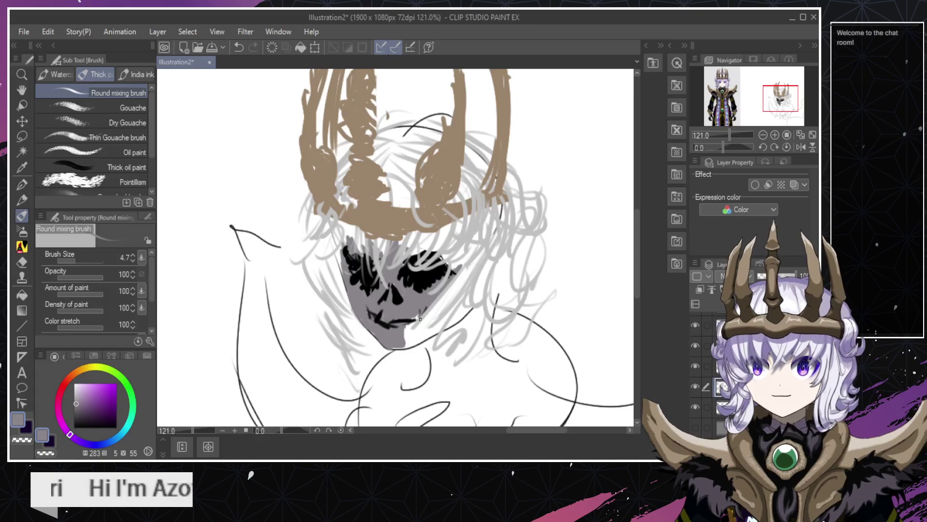
drag(421, 319, 406, 342)
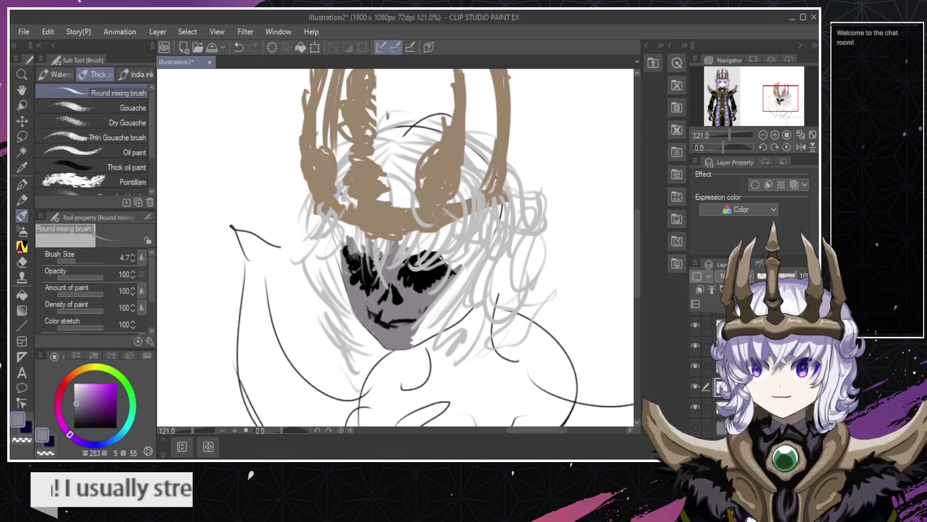
Fill the remaining right jaw with the grey-purple, and brush lighter grey-purple highlights over the cheeks, nose area and chin.
mouse_move(410, 345)
mouse_down()
mouse_move(432, 331)
mouse_move(416, 340)
mouse_move(433, 311)
mouse_move(409, 340)
mouse_move(431, 300)
mouse_move(424, 325)
mouse_move(434, 331)
mouse_move(426, 327)
mouse_move(448, 322)
mouse_move(445, 286)
mouse_up()
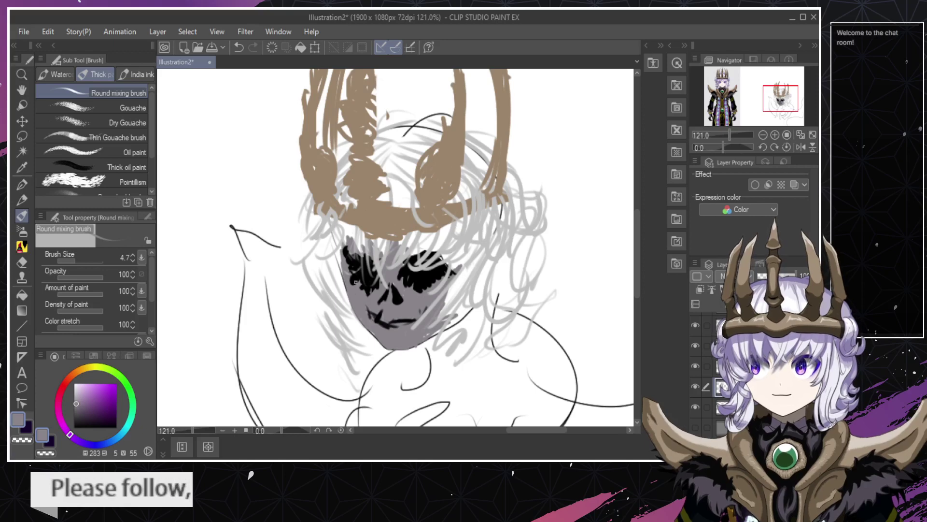
click(76, 396)
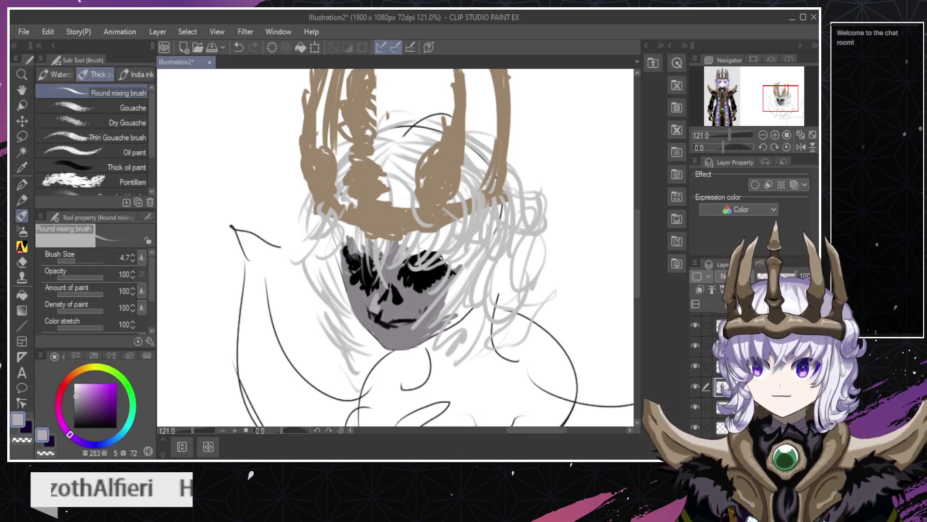
key(ctrl+z)
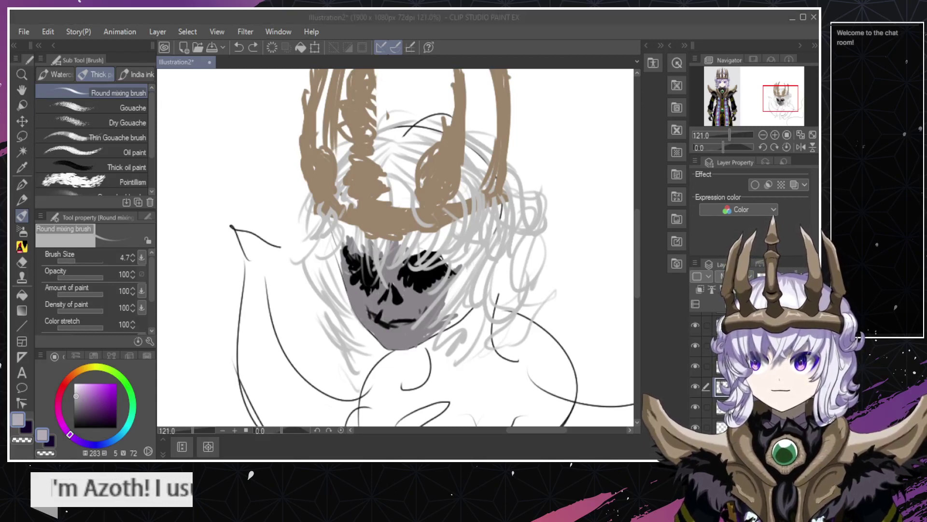
key(alt+Tab)
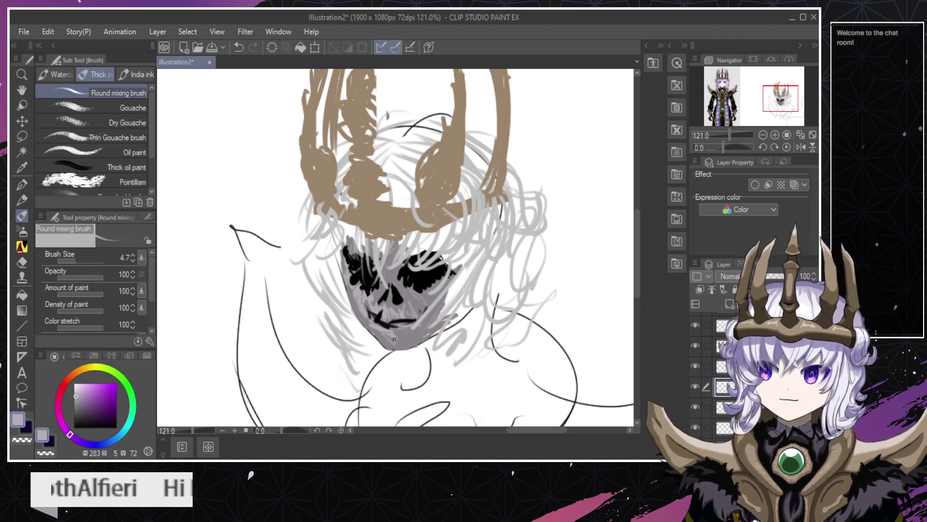
key(ctrl+z)
key(ctrl+y)
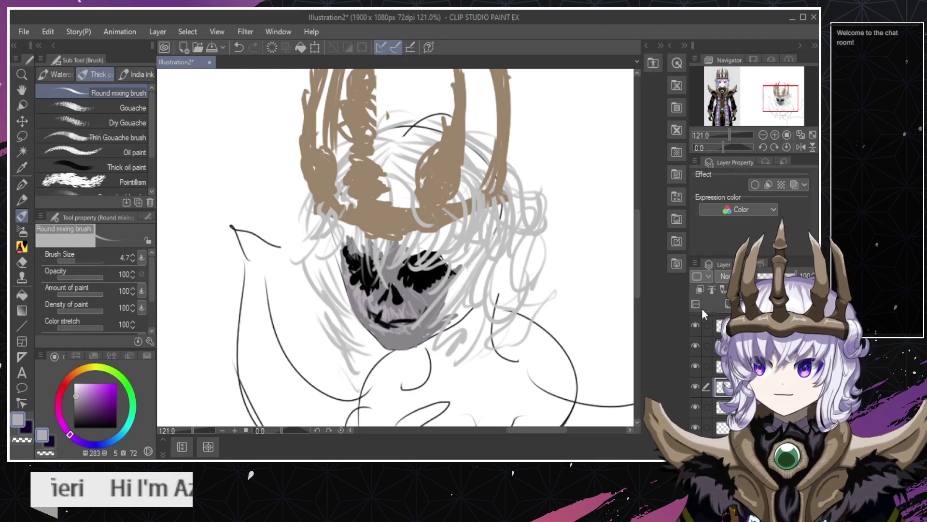
On the layer below the highlights, paint dark grey shading between the eye sockets and around the nose.
click(723, 407)
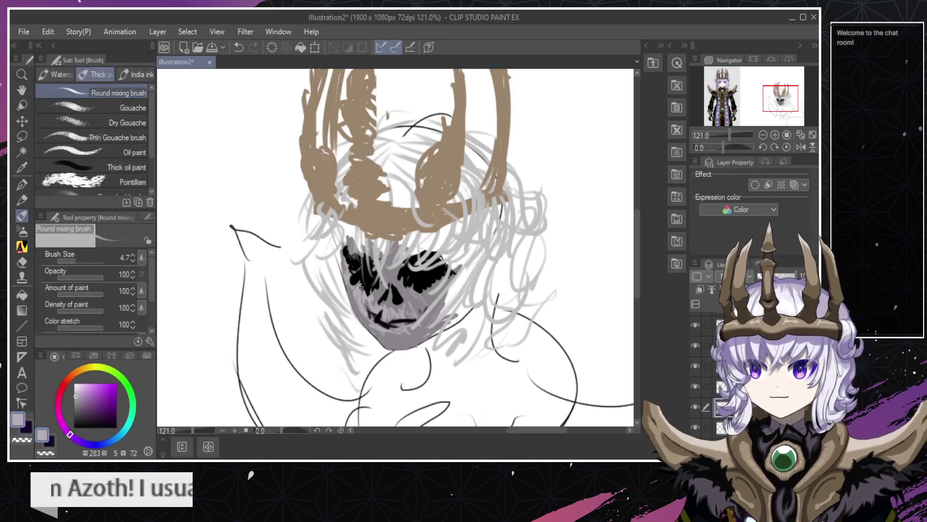
alt+click(393, 274)
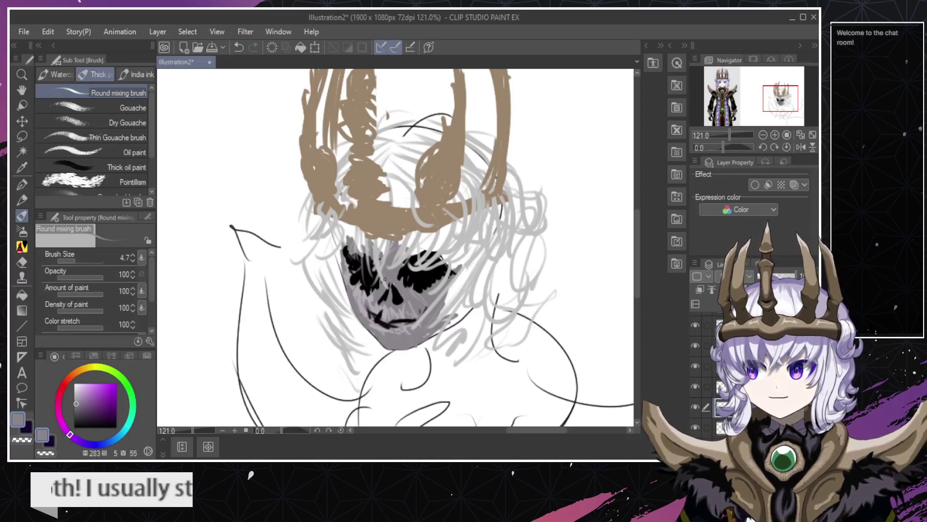
click(78, 400)
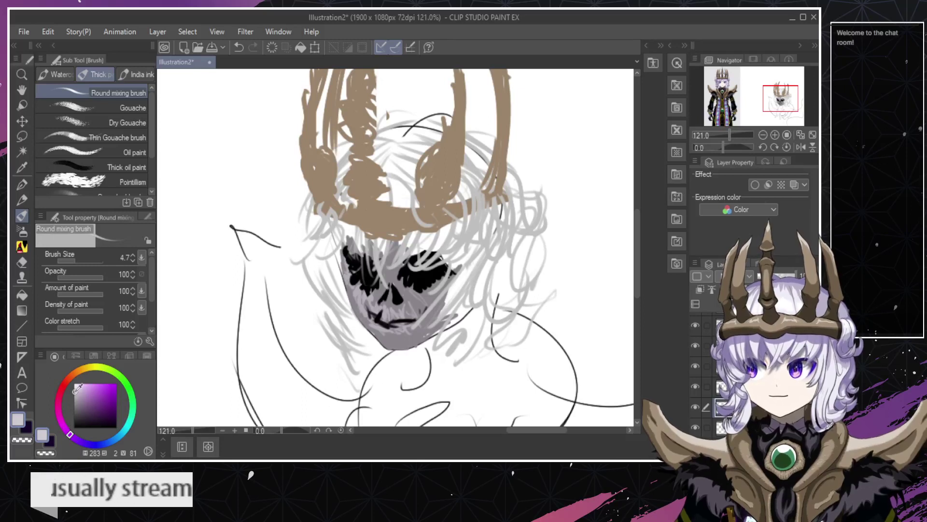
drag(75, 402, 77, 410)
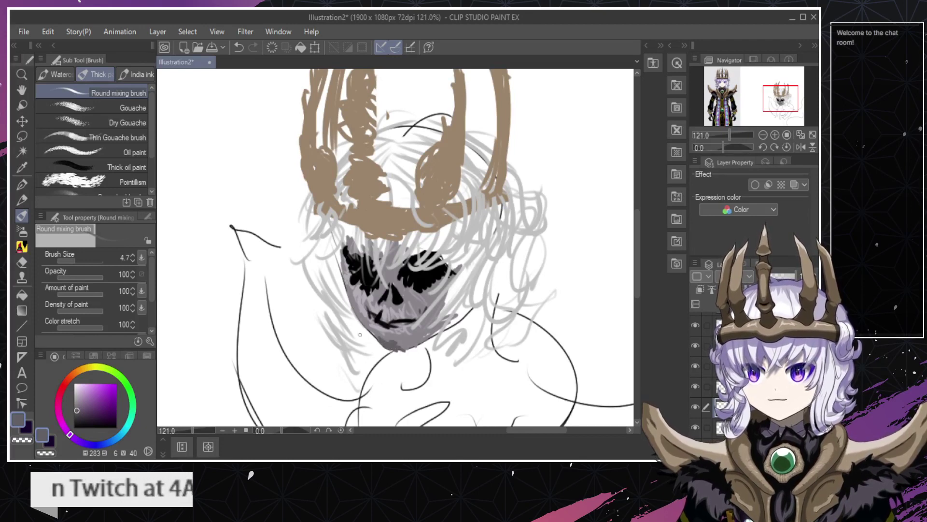
click(74, 415)
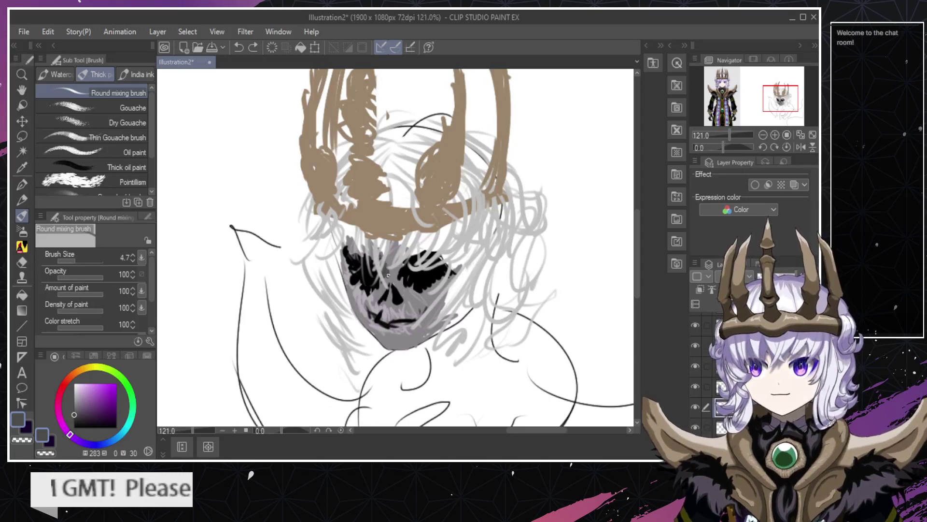
drag(396, 268, 398, 284)
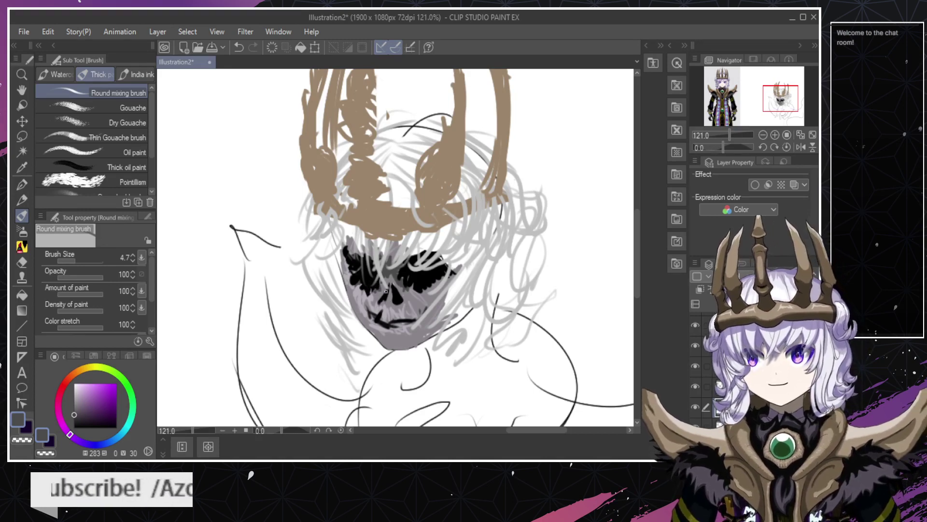
drag(390, 306, 392, 297)
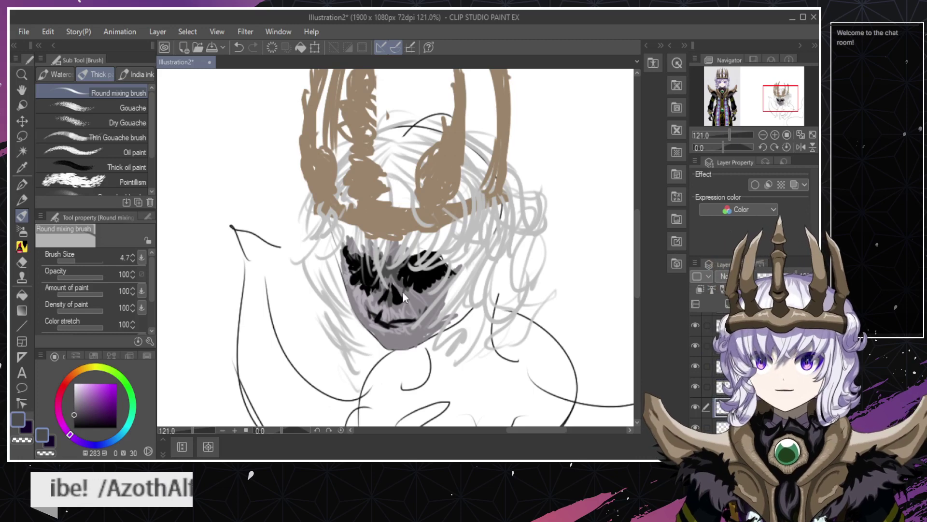
Clean up the paint outside the chin and right jaw edge with the Hard eraser.
key(e)
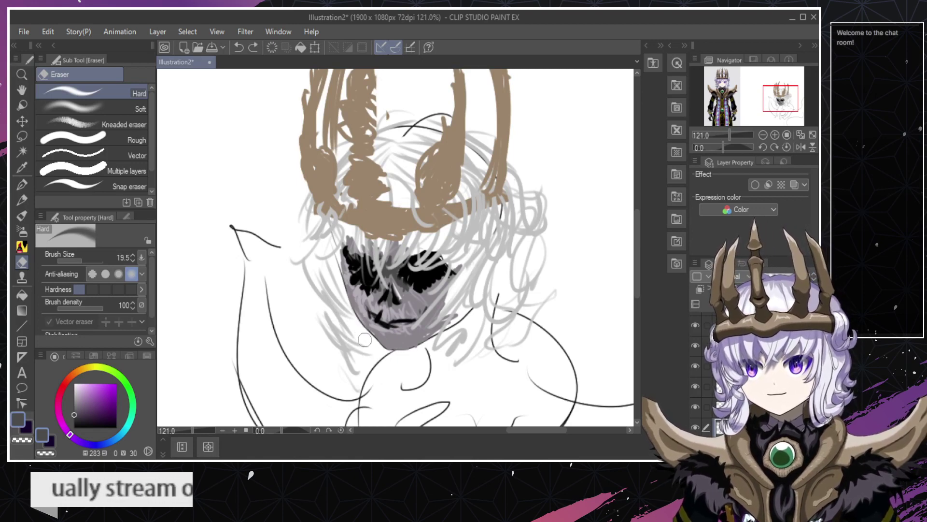
drag(365, 340, 360, 337)
drag(431, 333, 456, 323)
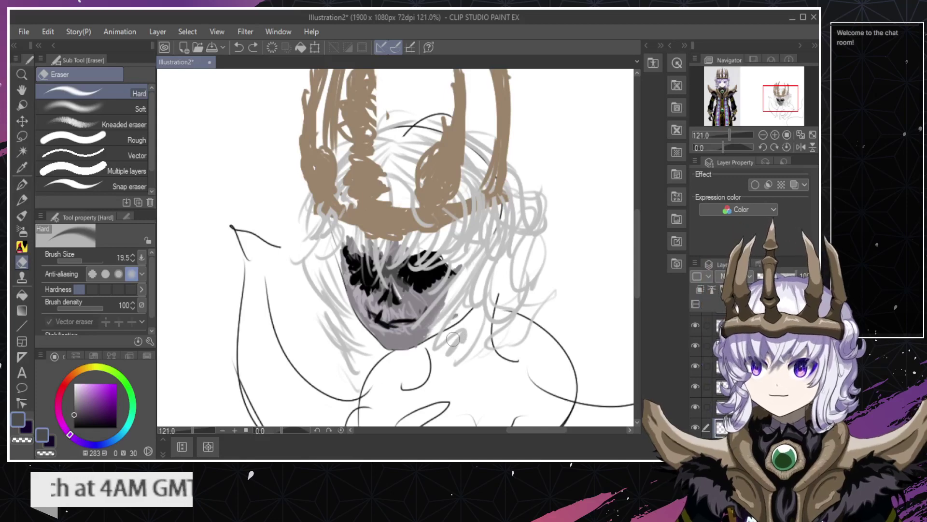
drag(337, 282, 330, 274)
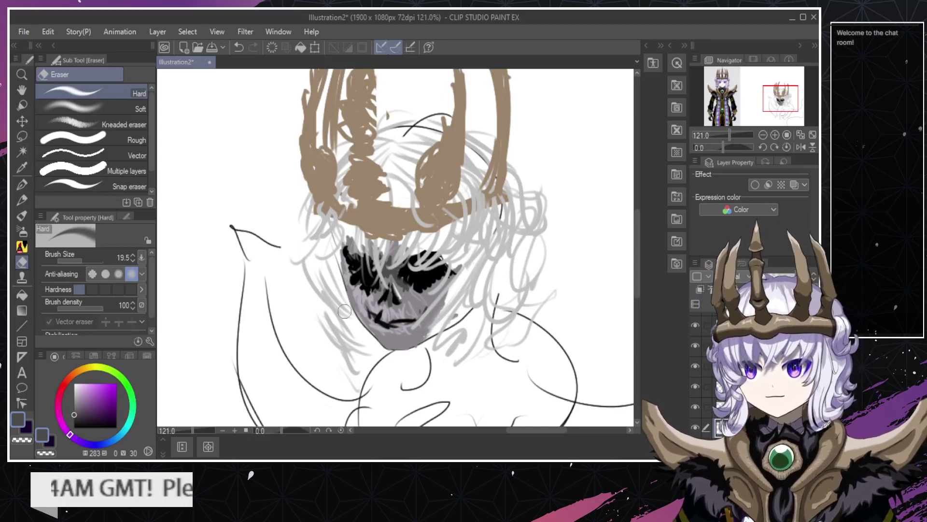
drag(345, 310, 321, 253)
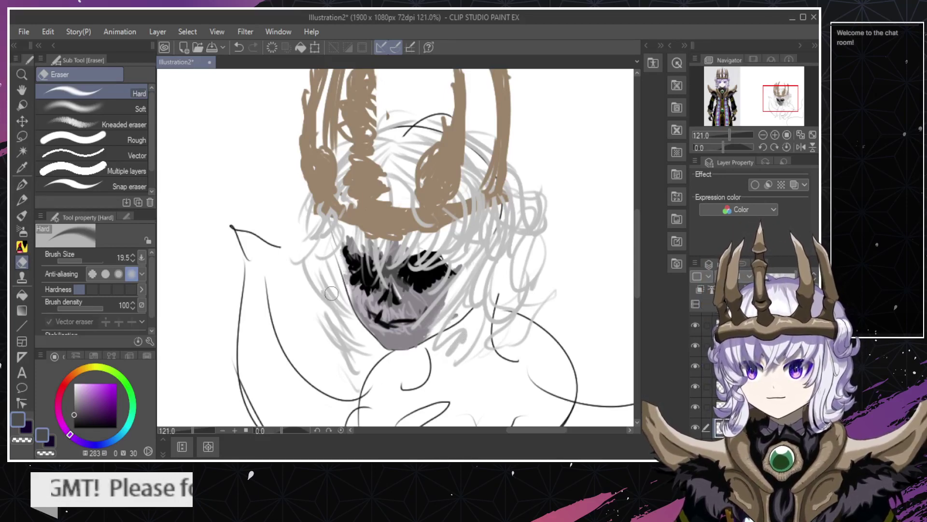
key(ctrl+z)
key(ctrl+z)
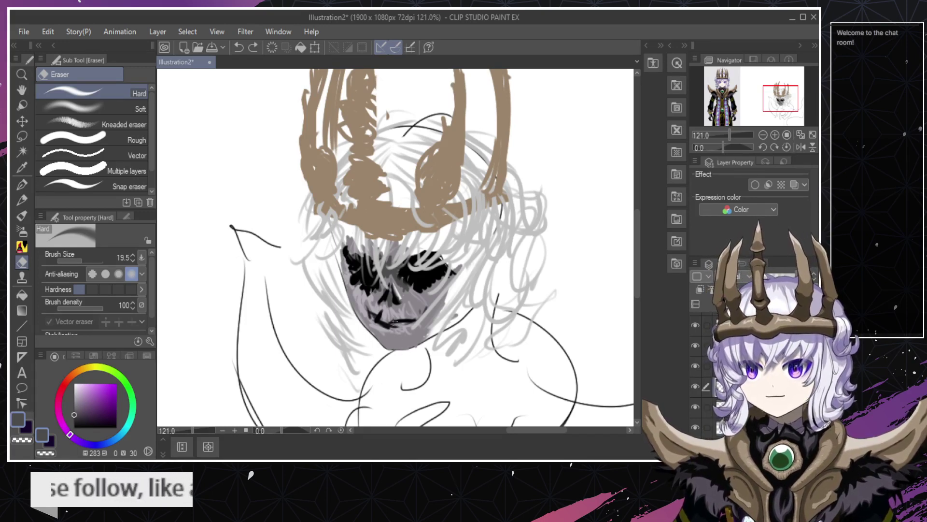
On the shading layer, paint dark grey along the left side of the face, the jawline, the chin and the right jaw edge.
click(695, 346)
click(698, 345)
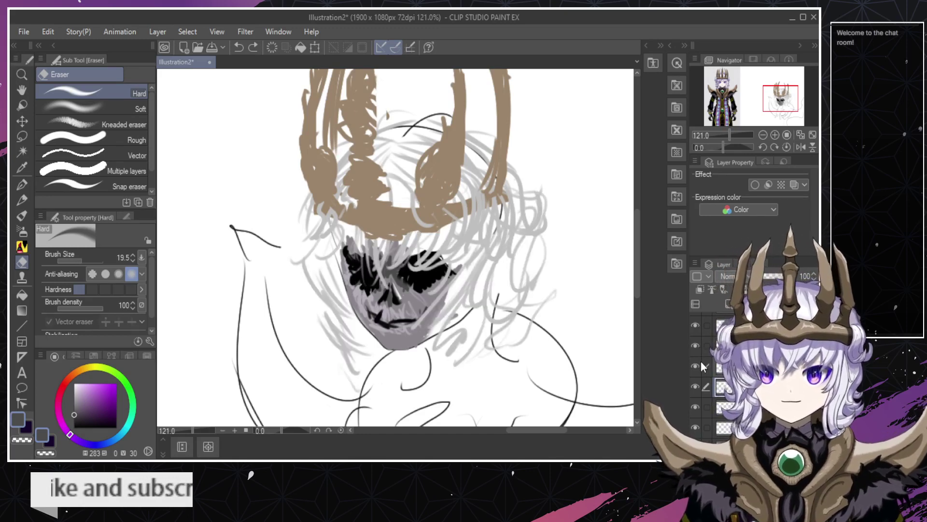
click(698, 365)
click(698, 365)
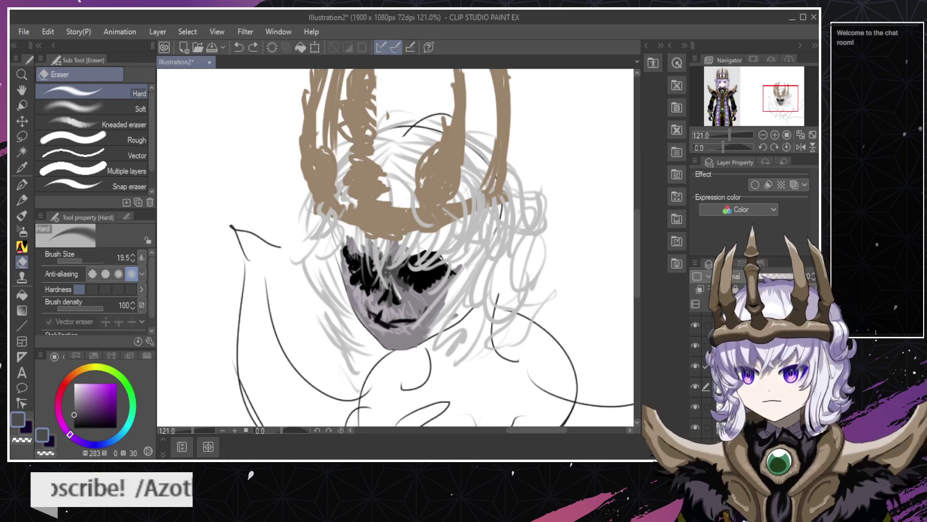
key(alt+[)
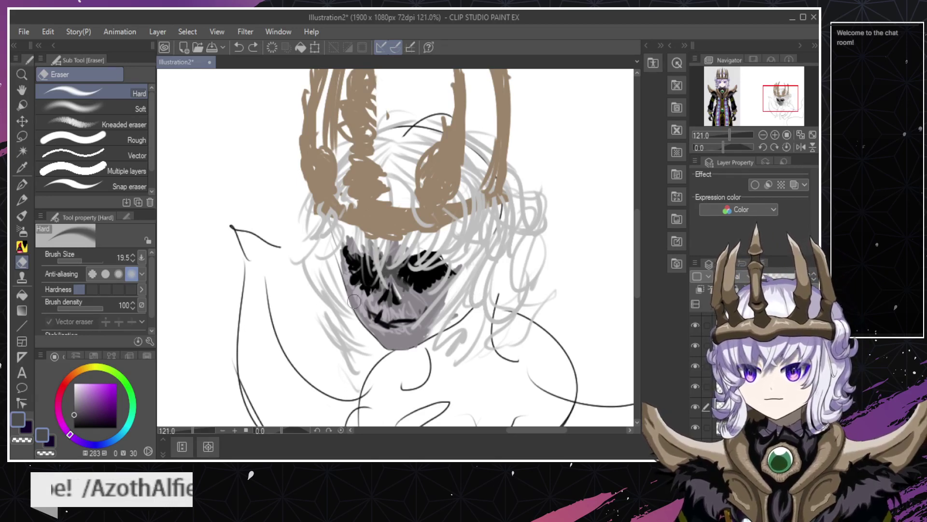
key(b)
drag(343, 285, 345, 239)
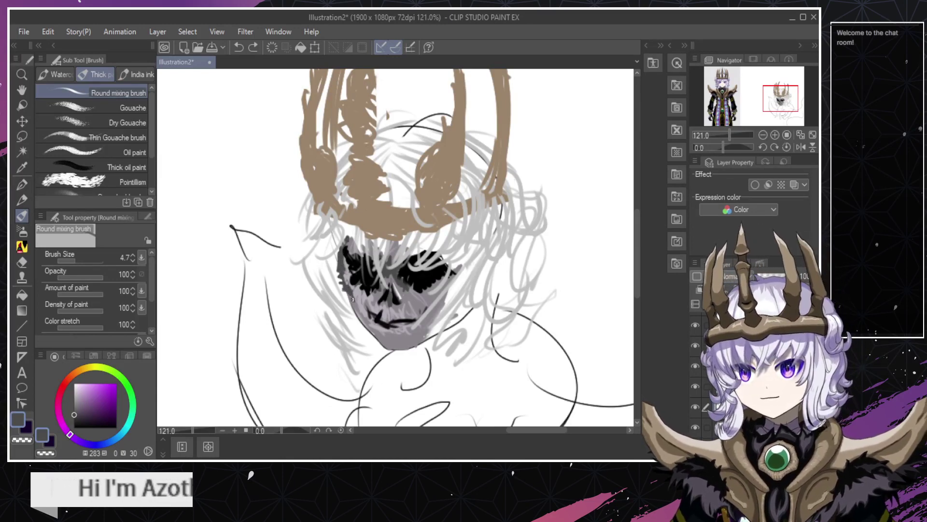
mouse_move(349, 295)
mouse_down()
mouse_move(378, 337)
mouse_move(367, 332)
mouse_move(396, 350)
mouse_move(423, 340)
mouse_up()
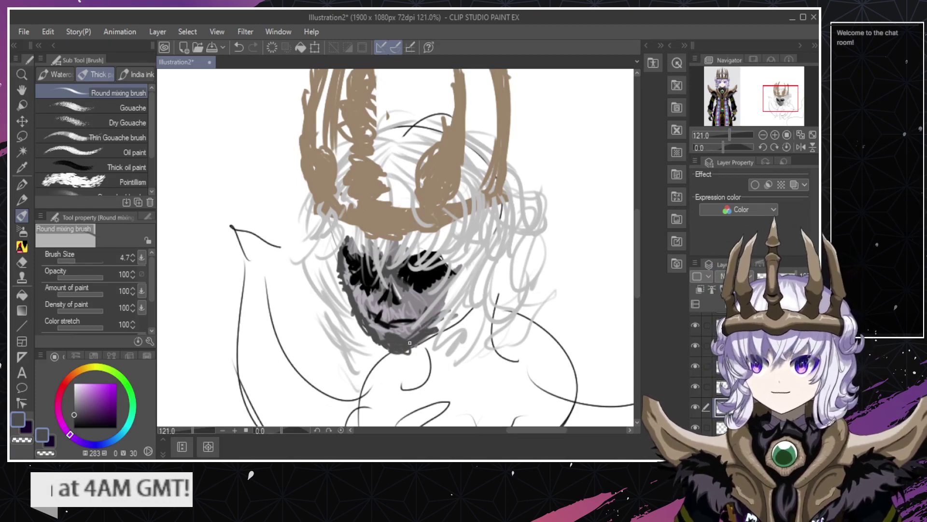
drag(453, 291, 445, 301)
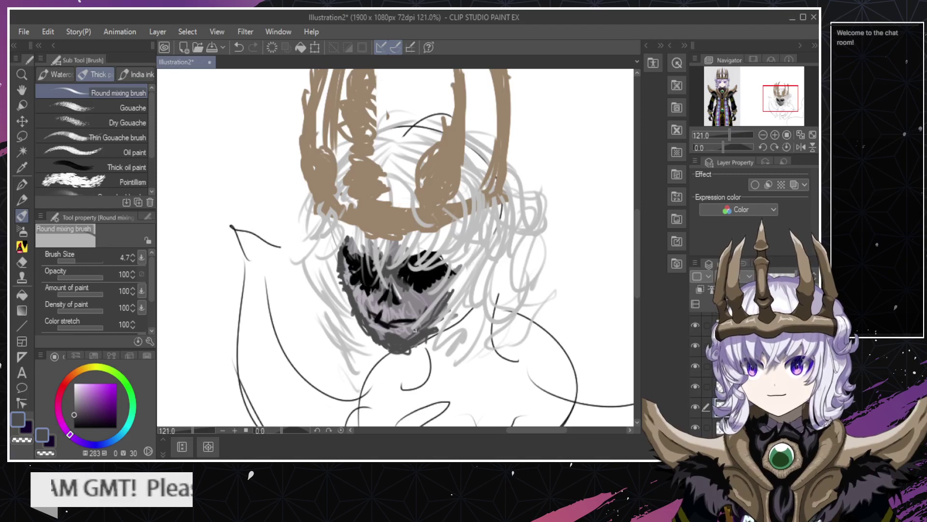
Trim the dark shading along the chin, the right jaw edge and the left temple with the Hard eraser.
key(e)
mouse_move(390, 368)
mouse_down()
mouse_move(449, 331)
mouse_move(406, 360)
mouse_move(436, 334)
mouse_move(448, 305)
mouse_up()
drag(419, 352, 467, 284)
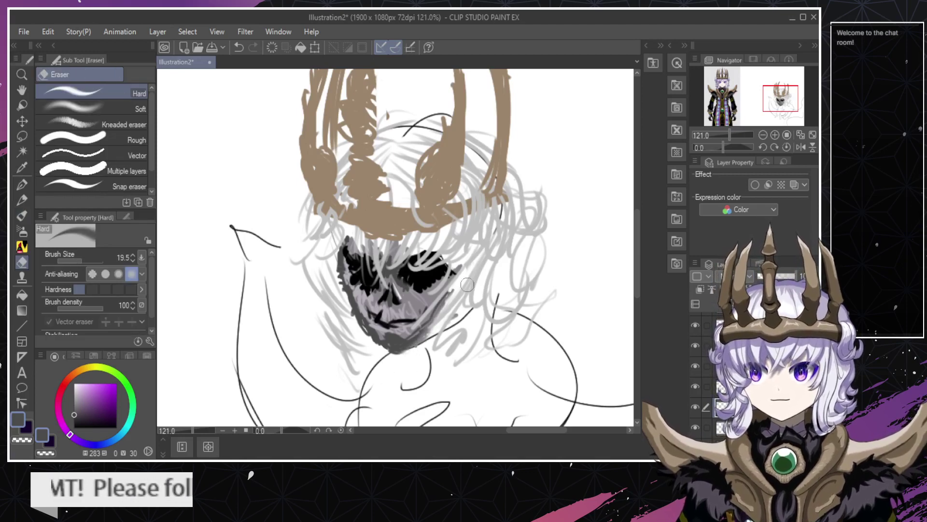
key(b)
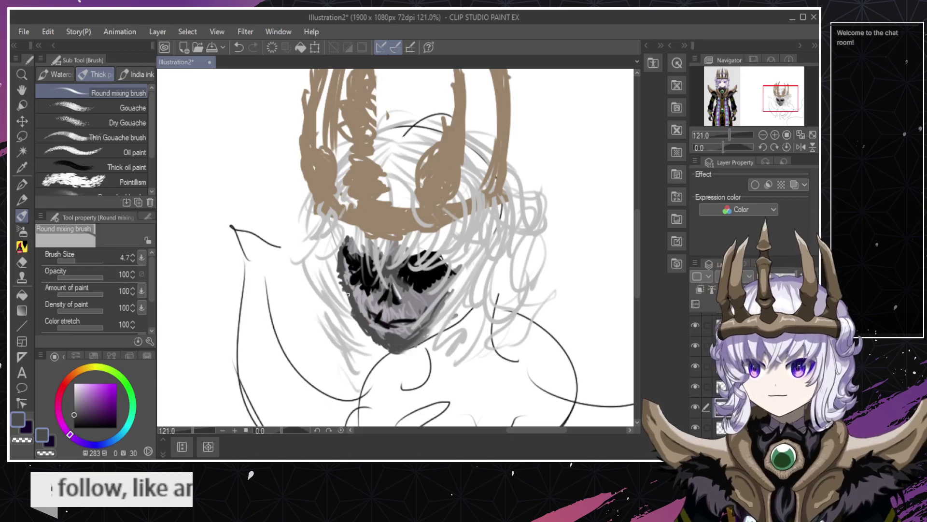
key(e)
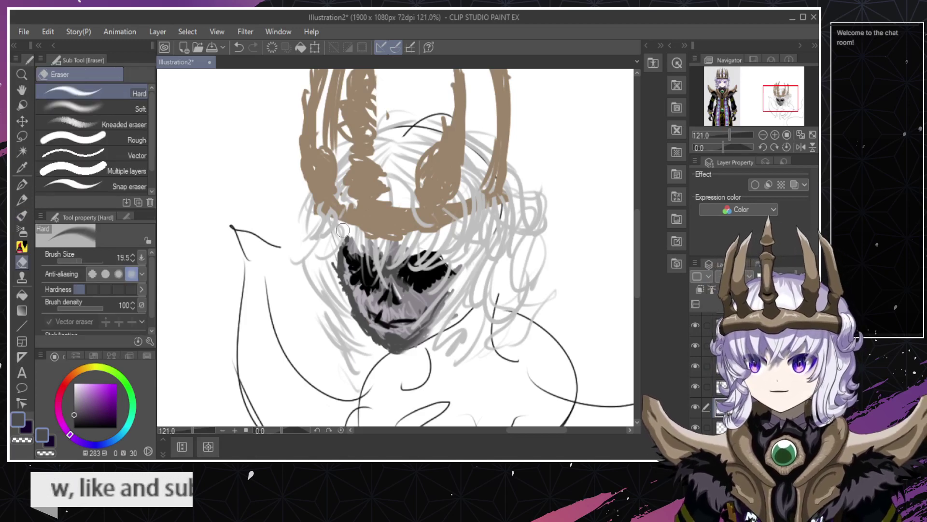
mouse_move(338, 242)
mouse_down()
mouse_move(353, 239)
mouse_move(355, 227)
mouse_move(362, 235)
mouse_up()
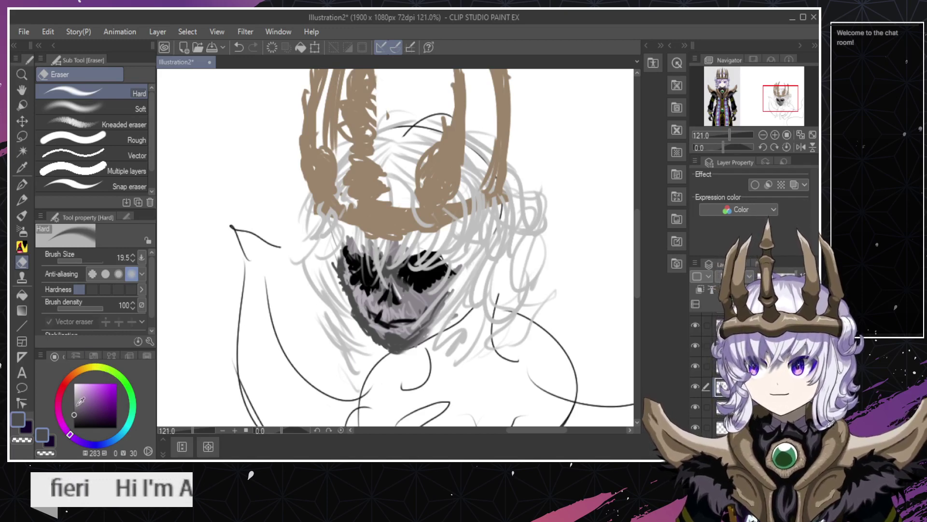
On the highlight layer, brush a very light grey over the left cheek and beside the nose.
drag(80, 402, 73, 394)
key(b)
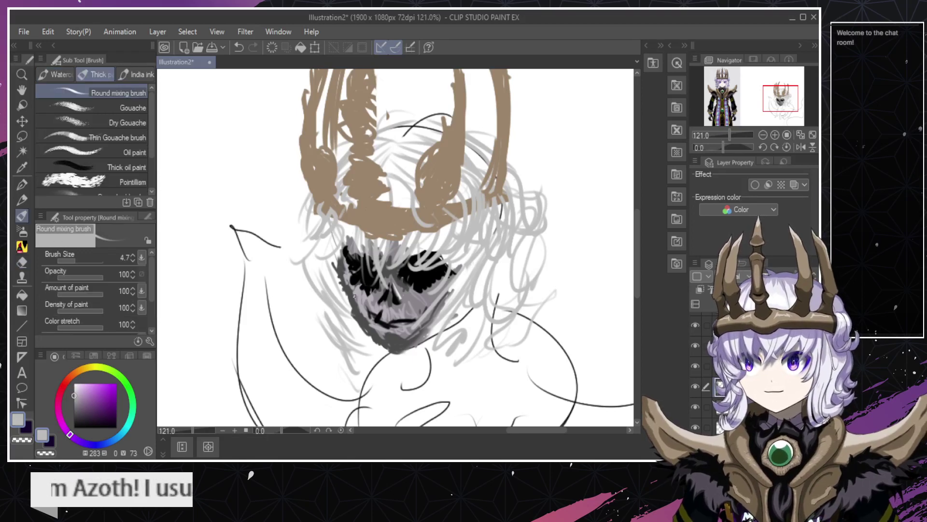
key(ctrl+z)
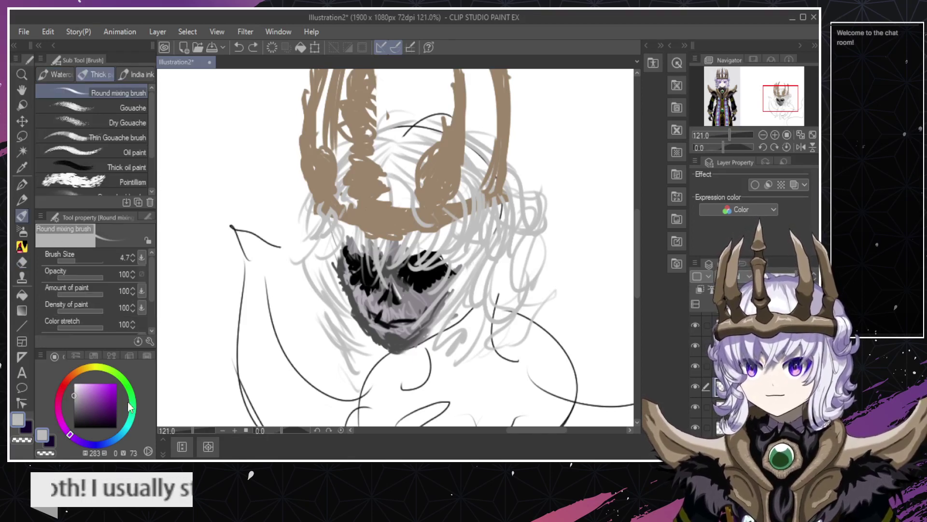
drag(77, 393, 76, 388)
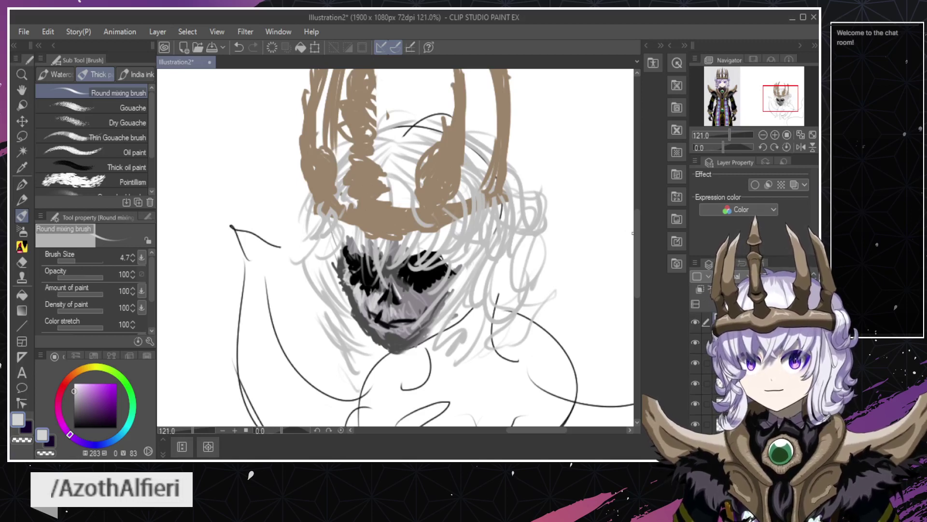
Sample the crown's brown and fill the gaps in the prong left of centre with the Round mixing brush.
drag(636, 236, 636, 219)
key(e)
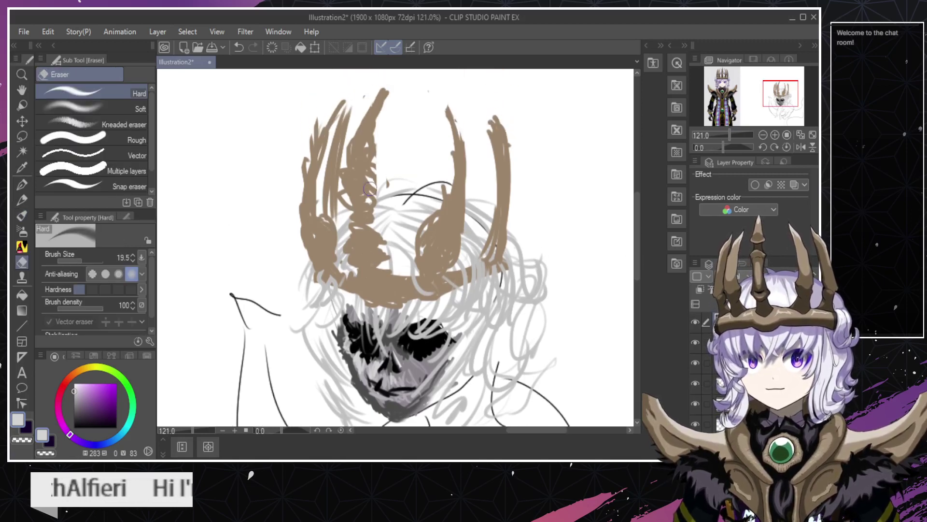
alt+click(365, 225)
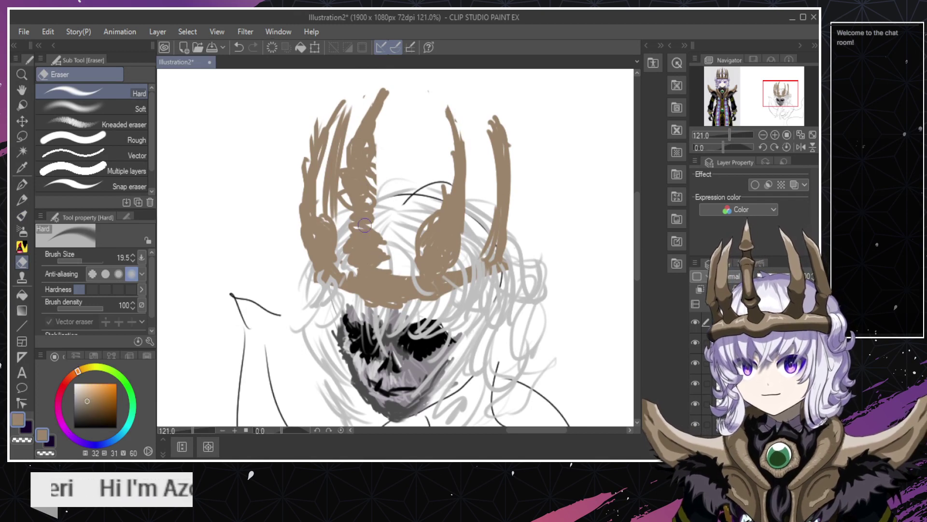
drag(365, 225, 374, 240)
key(ctrl+z)
key(b)
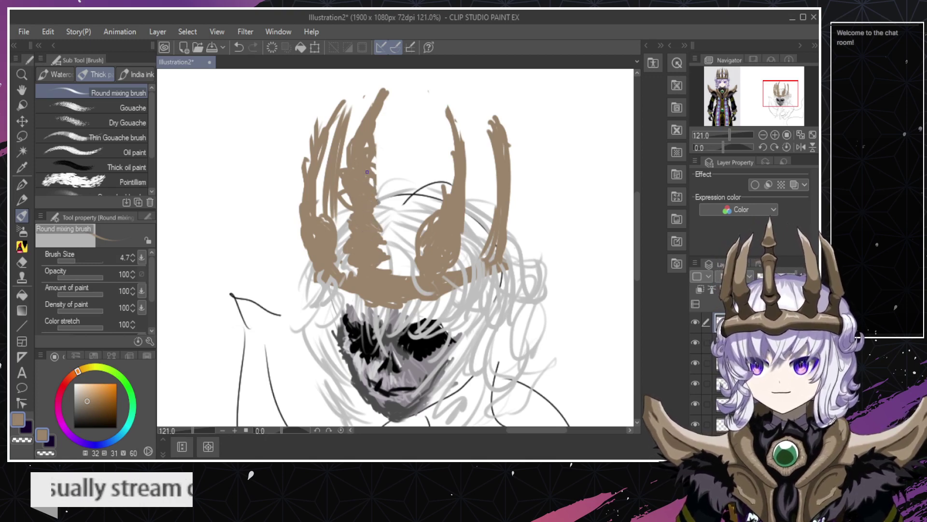
key(e)
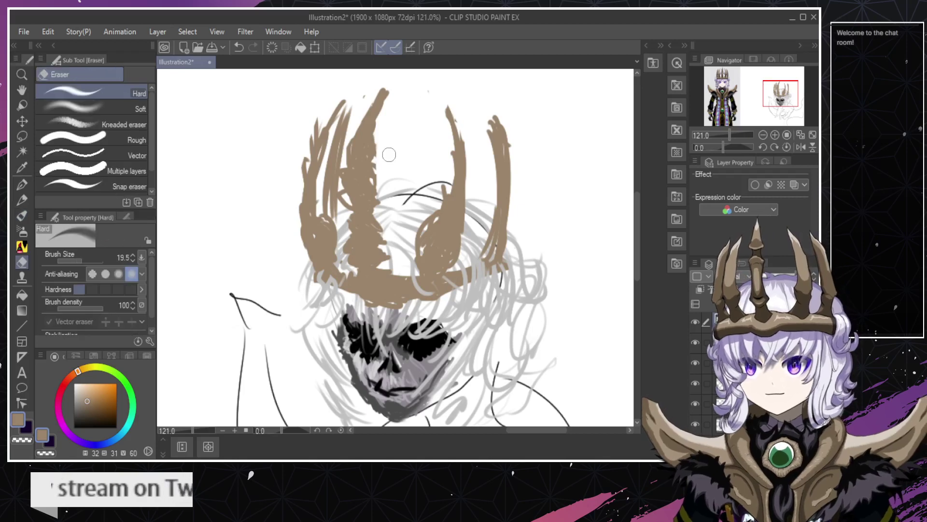
drag(381, 149, 395, 91)
key(ctrl+z)
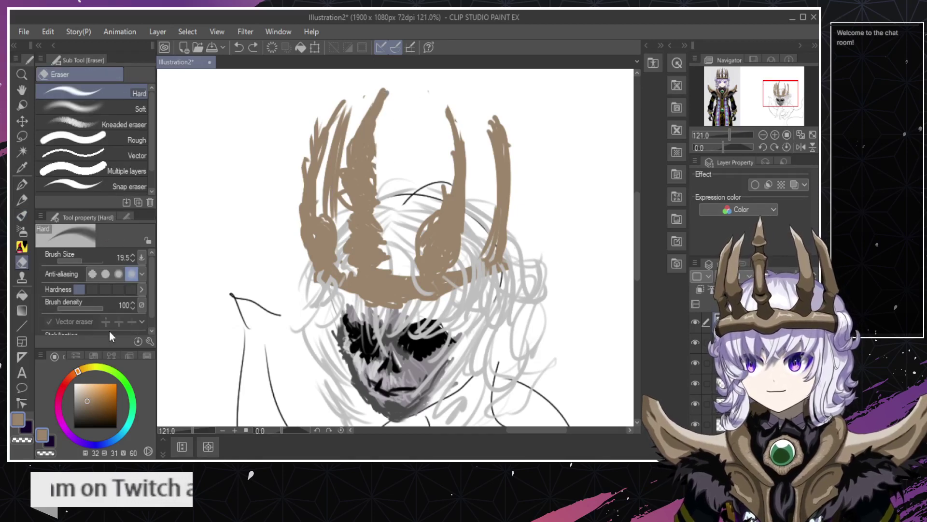
Set the Hard eraser to size 11.7 with maximum hardness and sharpen the tip of the crown prong left of centre.
click(124, 269)
click(79, 259)
click(131, 289)
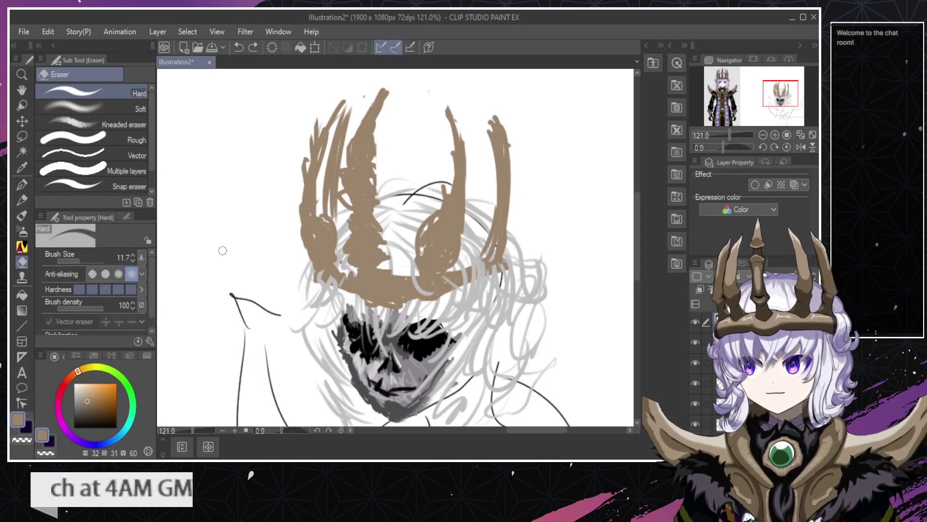
mouse_move(376, 150)
mouse_down()
mouse_move(373, 132)
mouse_move(391, 98)
mouse_move(386, 154)
mouse_move(372, 108)
mouse_move(391, 103)
mouse_up()
key(ctrl+z)
key(ctrl+z)
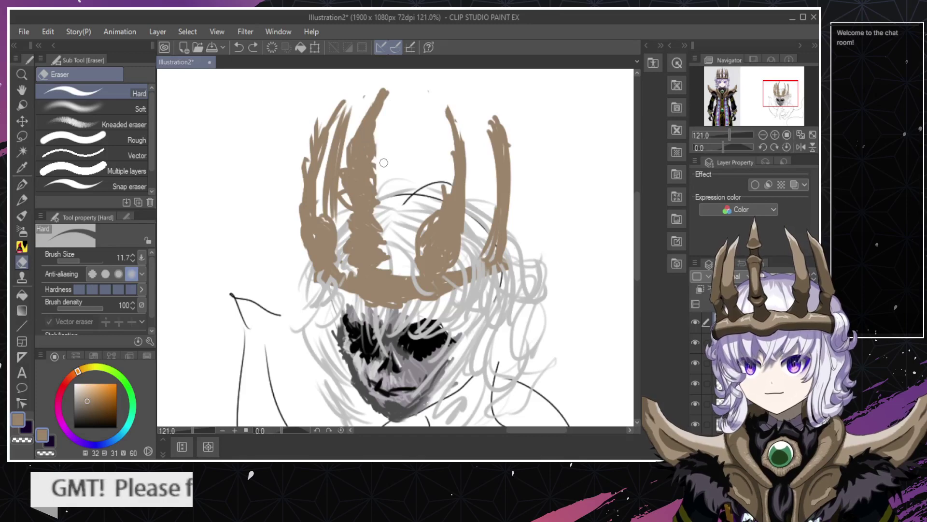
key(ctrl+y)
key(ctrl+z)
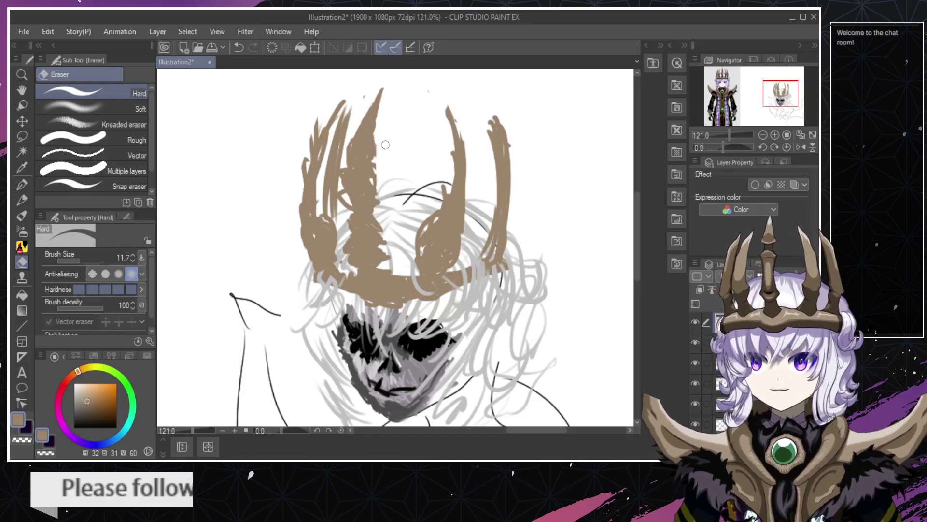
Switch to the Round mixing brush on the lower face layer and mix a greyish green with hue 136, saturation 6 and value 52.
key(b)
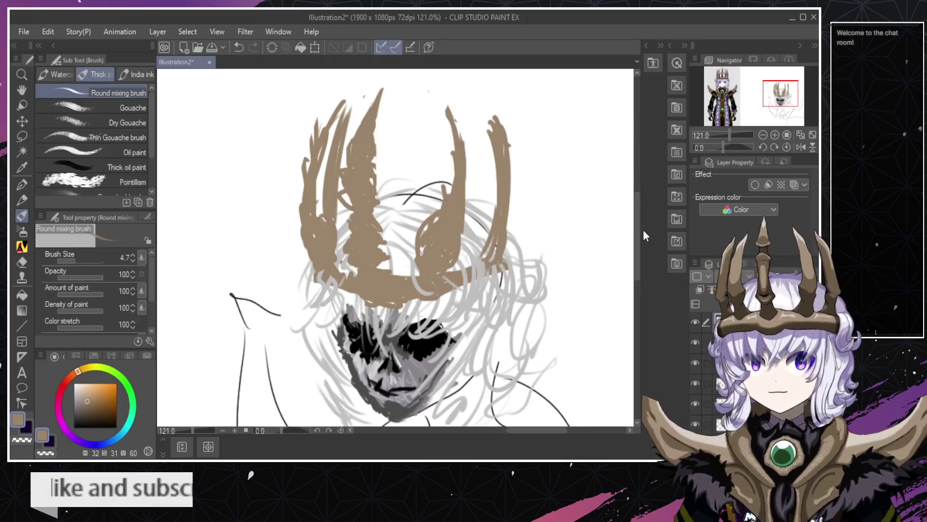
drag(639, 246, 644, 259)
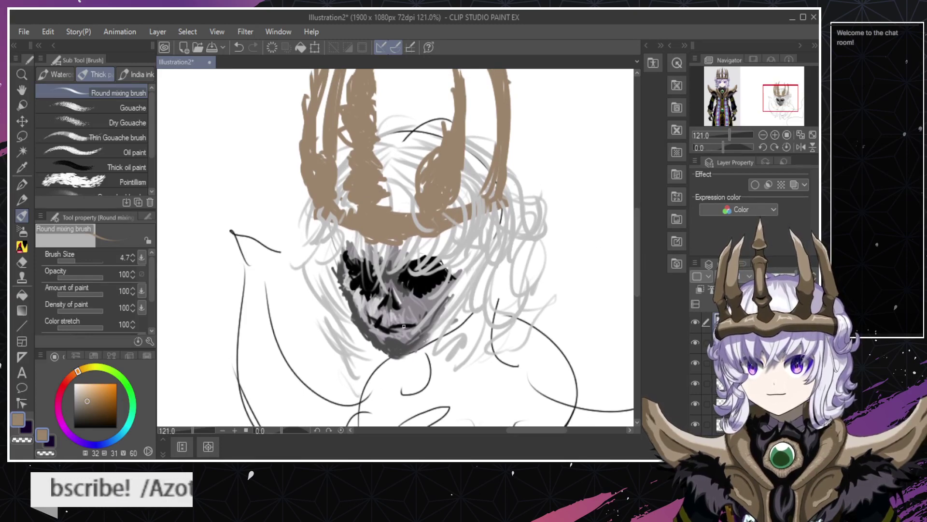
click(734, 424)
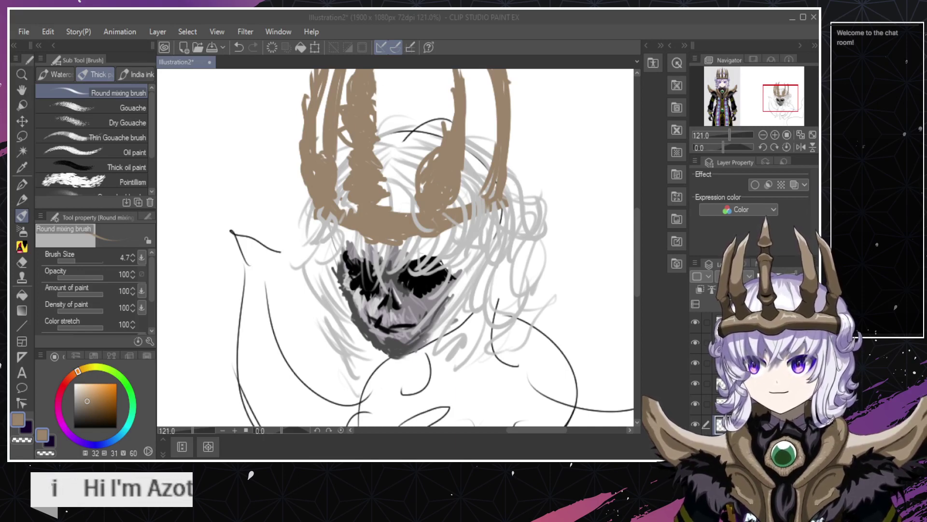
click(377, 294)
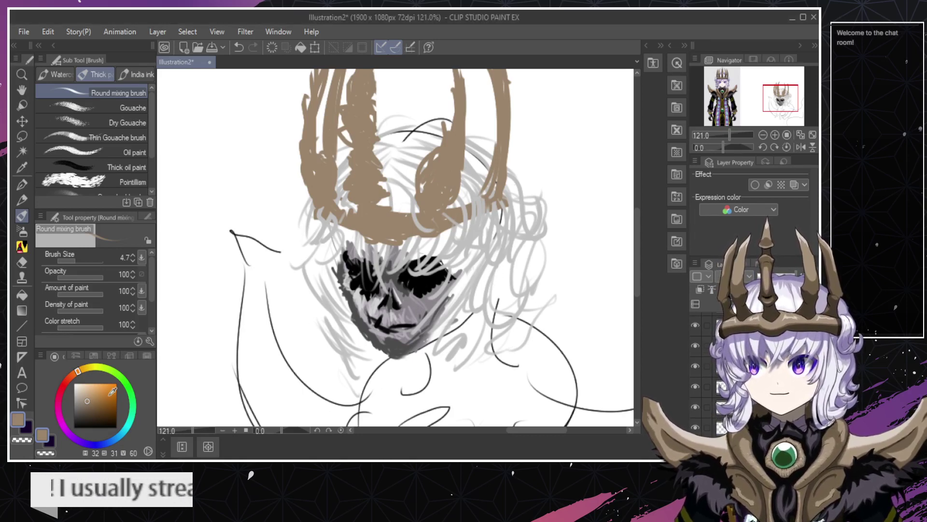
mouse_move(134, 406)
mouse_down()
mouse_move(140, 422)
mouse_move(123, 442)
mouse_move(133, 394)
mouse_up()
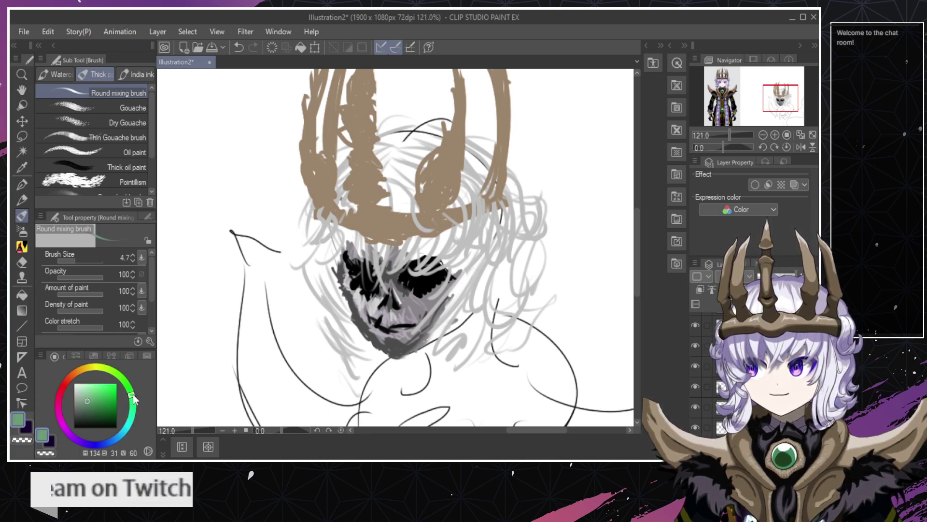
click(78, 405)
click(76, 405)
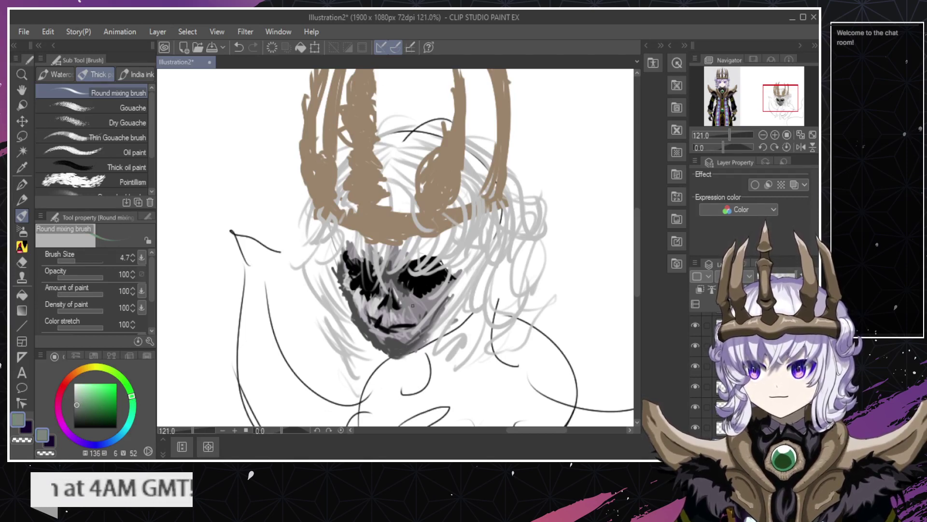
Undo the small test stroke, set the brush size to 10.3 and paint the greyish green over the right cheek.
key(ctrl+z)
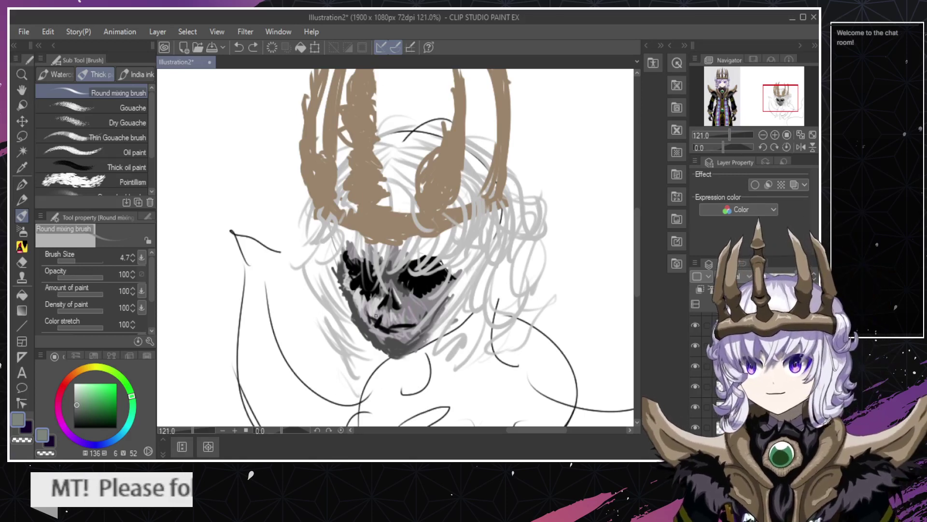
click(79, 261)
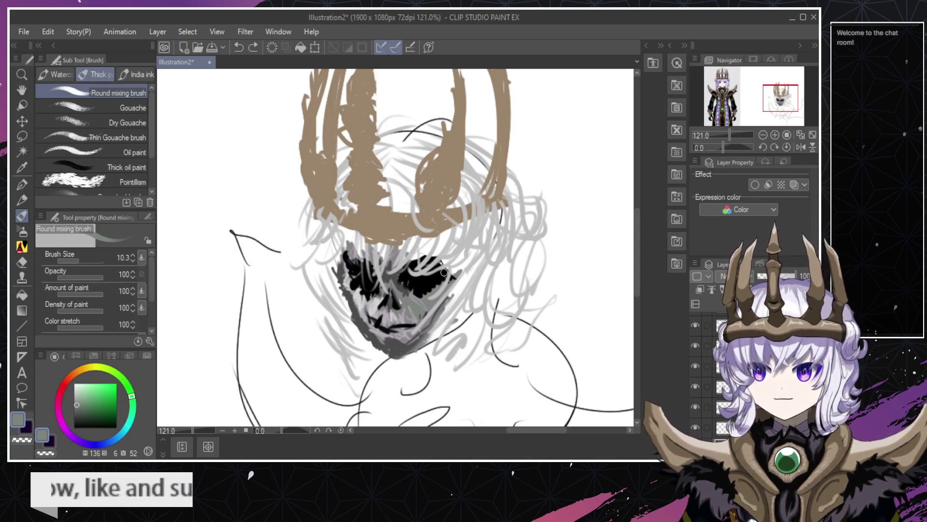
drag(432, 312, 448, 292)
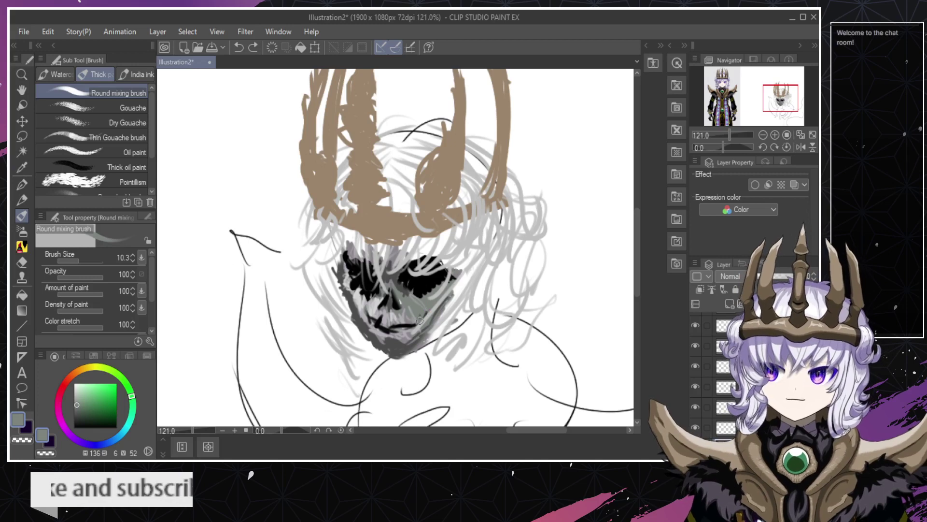
Hide the white background layer to check the painted face, and show it again.
scroll(710, 405, down, 3)
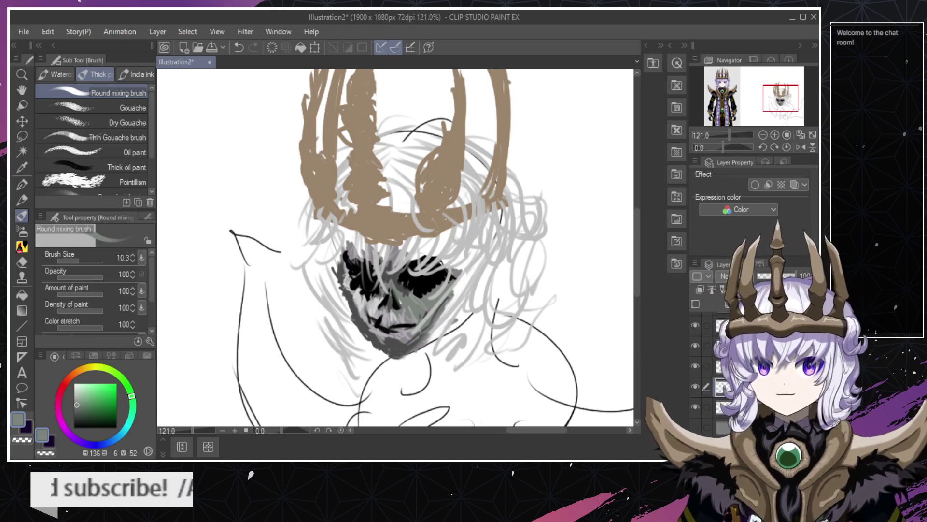
click(695, 426)
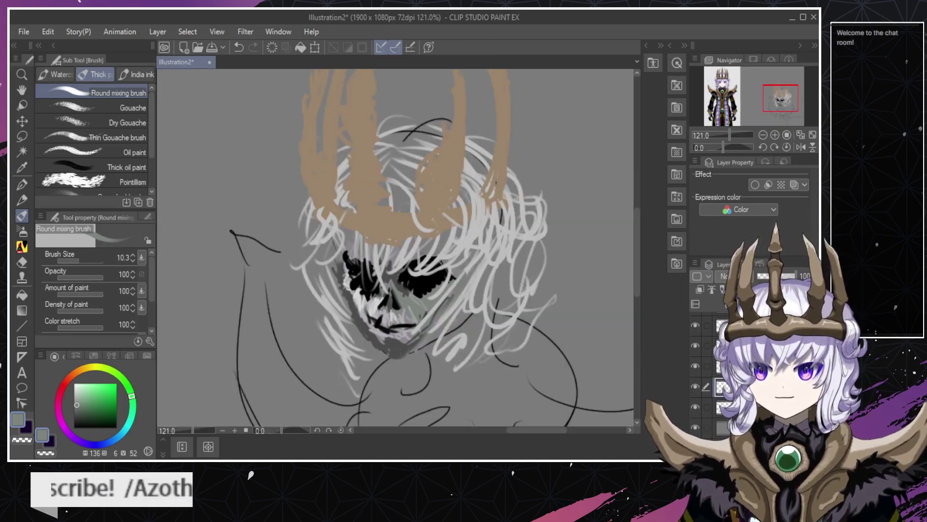
click(696, 427)
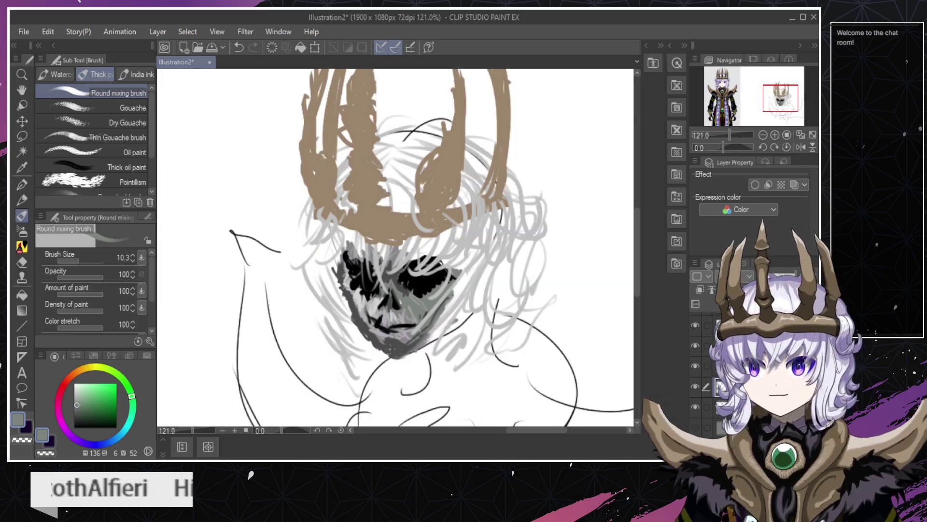
Sample the dark grey beside the mouth and brush it along the left jawline and the left side of the face.
key(e)
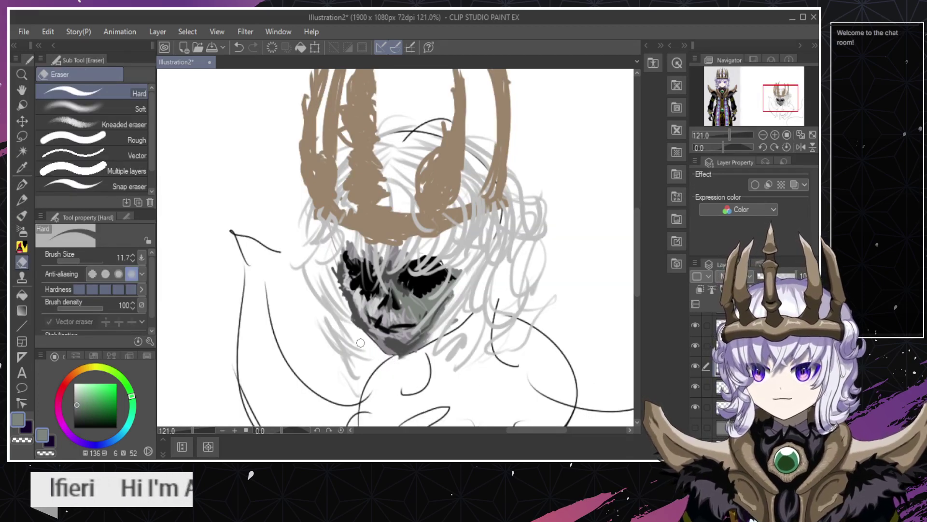
key(ctrl+z)
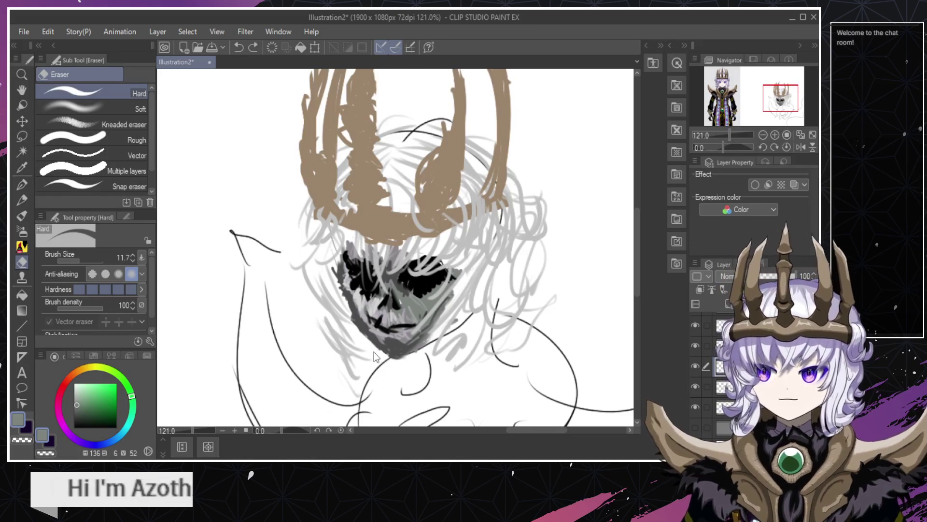
key(b)
alt+click(362, 320)
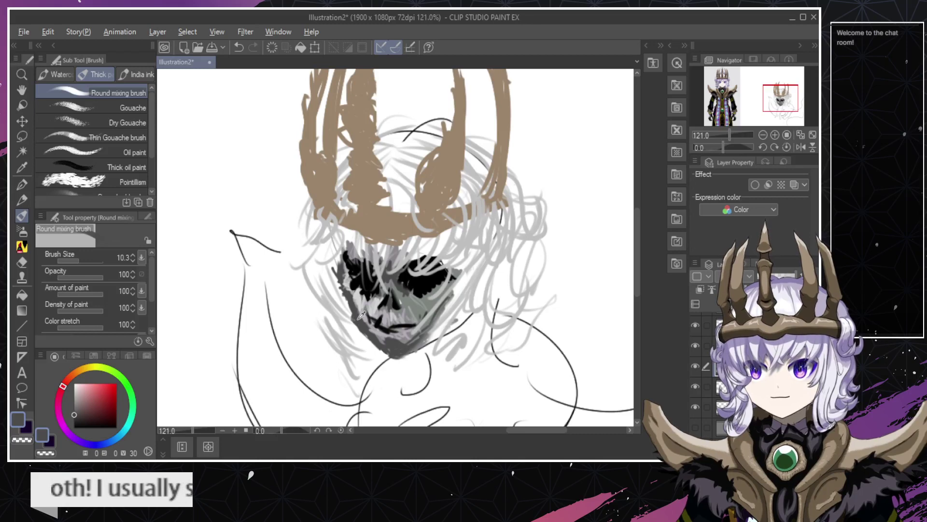
drag(354, 321, 340, 291)
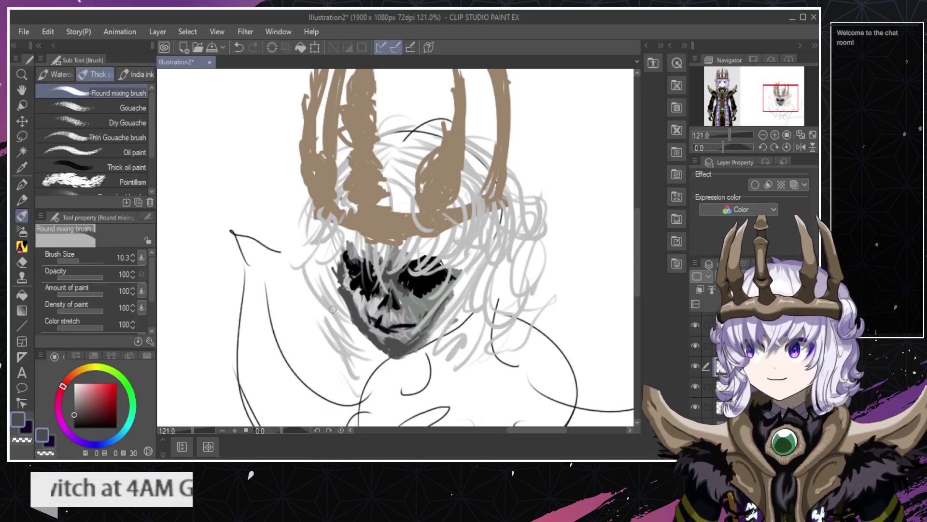
drag(335, 304, 329, 255)
key(ctrl+z)
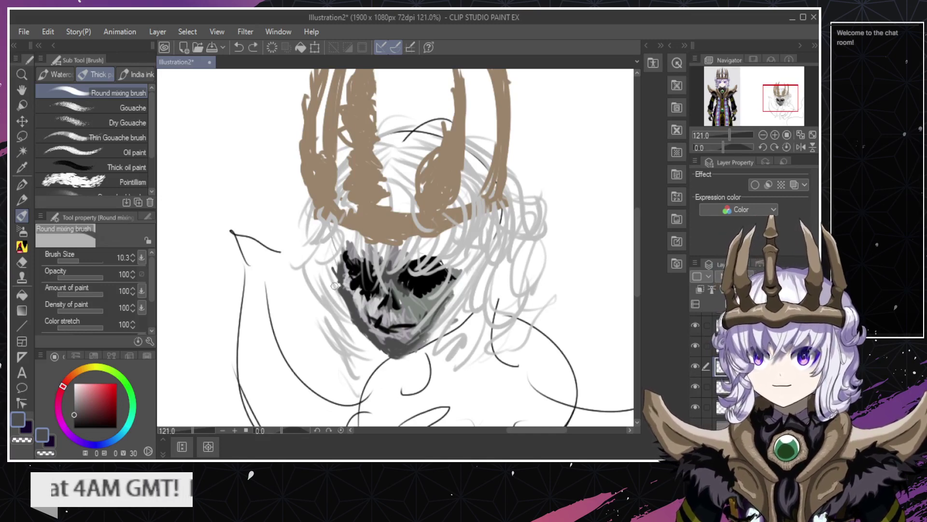
Trim the dark shading along the left side of the face and jaw with the Hard eraser, undoing the unwanted strokes.
key(e)
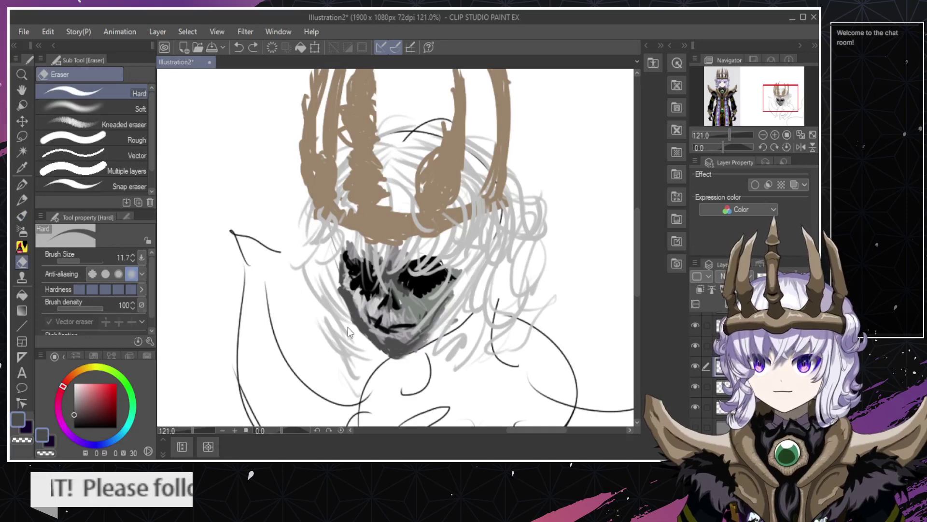
drag(360, 333, 379, 353)
key(ctrl+z)
mouse_move(352, 324)
mouse_down()
mouse_move(405, 365)
mouse_move(364, 343)
mouse_move(390, 361)
mouse_move(382, 365)
mouse_move(342, 300)
mouse_move(389, 340)
mouse_move(353, 297)
mouse_up()
mouse_move(378, 339)
mouse_down()
mouse_move(355, 308)
mouse_move(362, 302)
mouse_move(374, 330)
mouse_move(366, 335)
mouse_move(351, 285)
mouse_up()
key(ctrl+z)
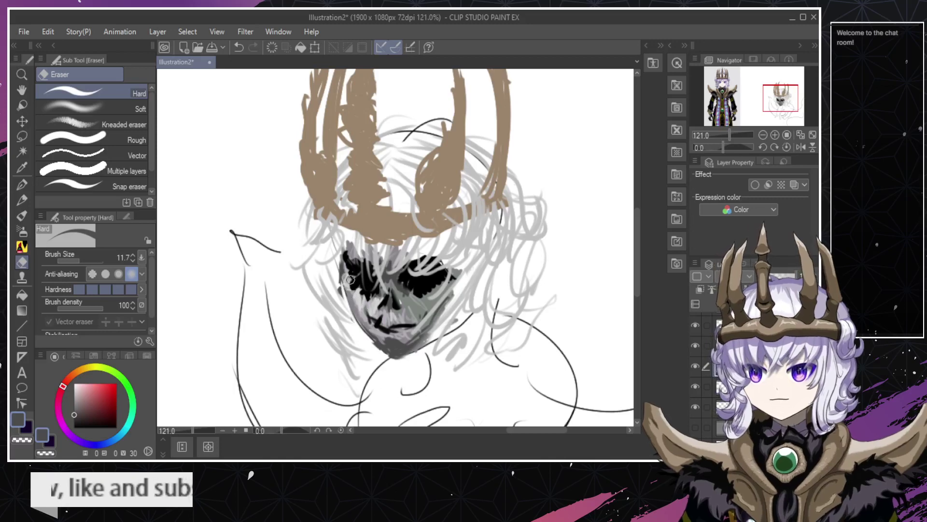
key(ctrl+z)
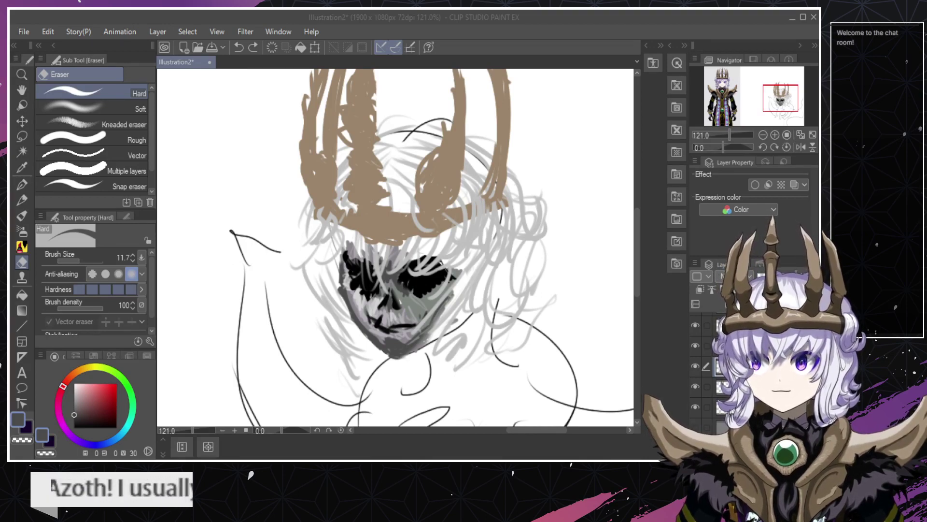
Thin the dark shading along the left jawline and the inner edge of the chin with the Hard eraser.
click(547, 254)
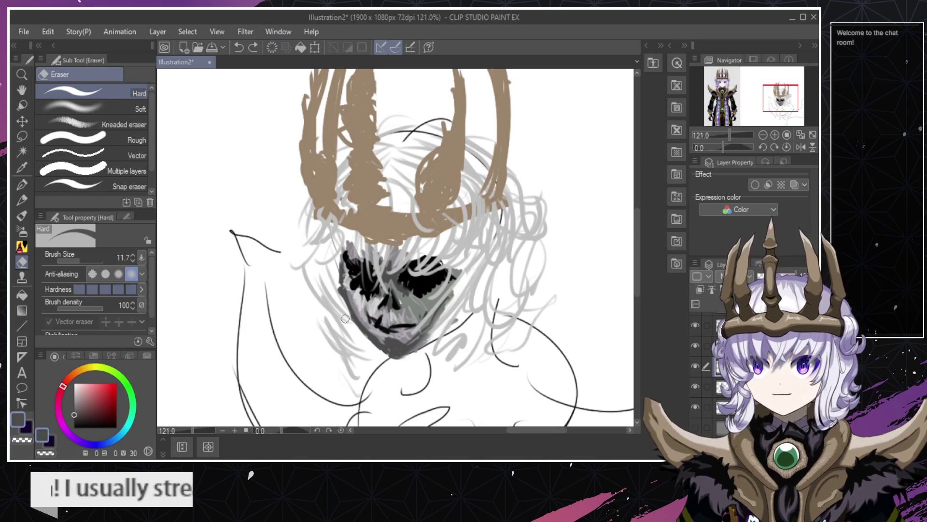
mouse_move(345, 318)
mouse_down()
mouse_move(376, 334)
mouse_move(352, 305)
mouse_move(391, 350)
mouse_move(358, 327)
mouse_move(390, 351)
mouse_move(362, 343)
mouse_up()
key(b)
key(e)
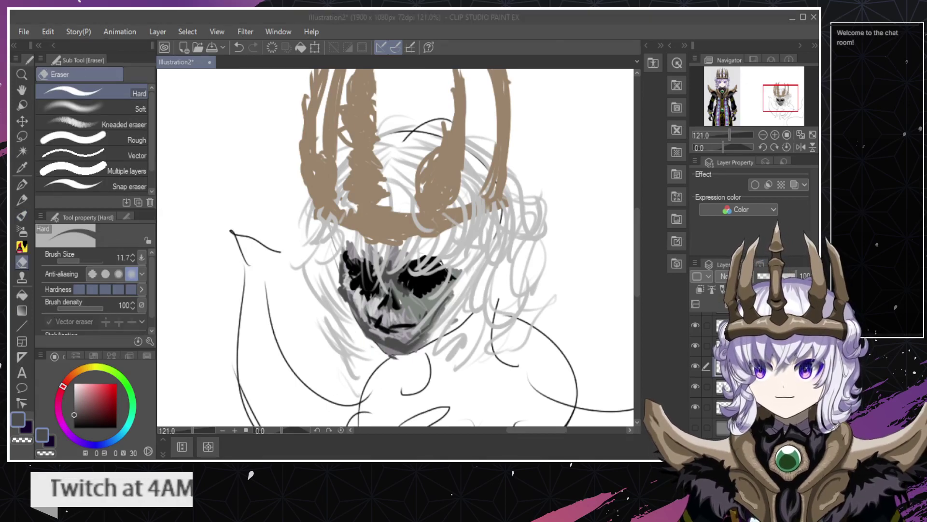
click(368, 318)
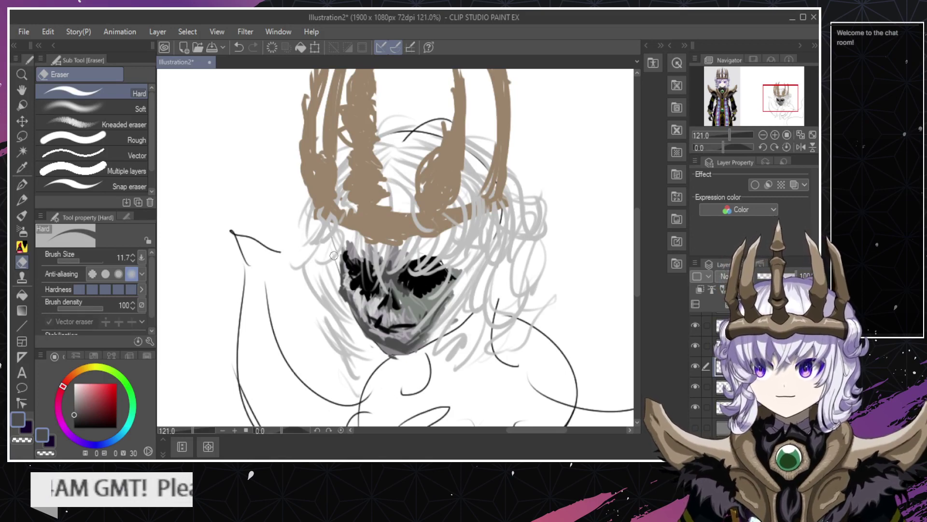
key(b)
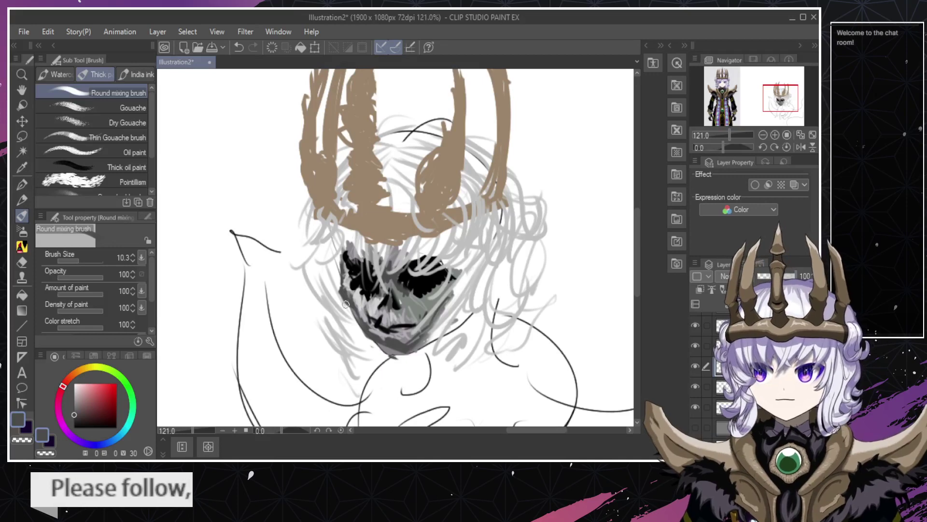
key(e)
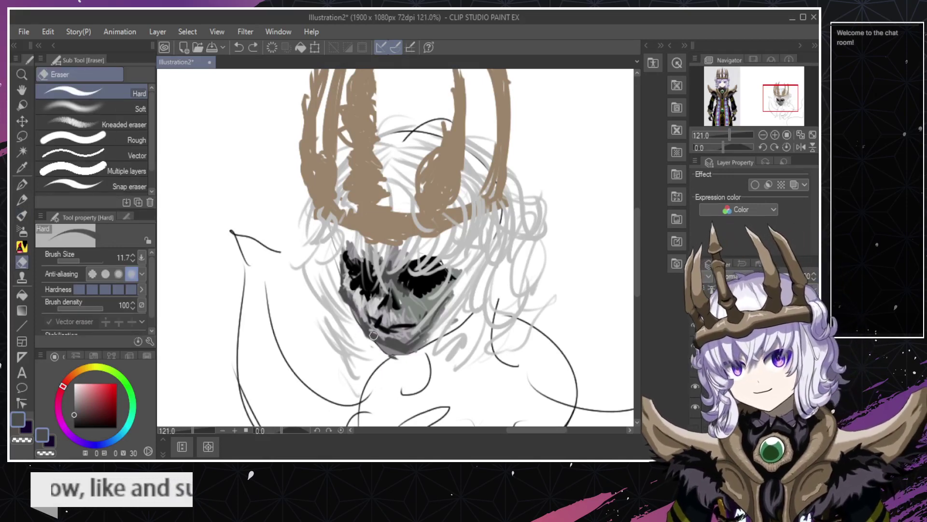
Erase the dark shading from the chin up along the right jaw.
key(b)
key(e)
mouse_move(380, 340)
mouse_down()
mouse_move(412, 350)
mouse_move(435, 328)
mouse_move(420, 332)
mouse_move(447, 299)
mouse_up()
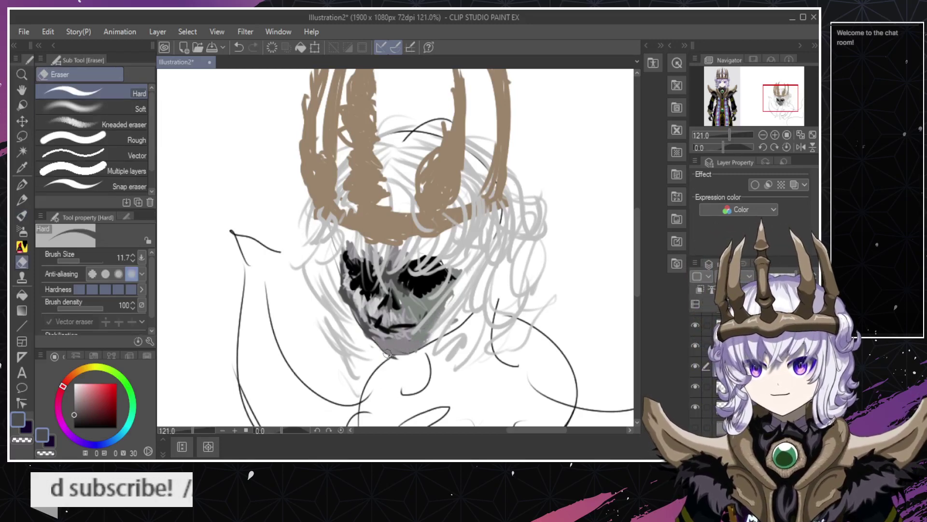
Repaint a dark grey rim under the chin and up the right jaw to the temple with the Round mixing brush.
key(b)
mouse_move(379, 350)
mouse_down()
mouse_move(405, 351)
mouse_move(377, 342)
mouse_move(408, 342)
mouse_move(372, 335)
mouse_move(393, 346)
mouse_move(413, 330)
mouse_move(401, 347)
mouse_move(446, 309)
mouse_move(413, 332)
mouse_move(406, 348)
mouse_move(444, 319)
mouse_move(415, 347)
mouse_move(454, 293)
mouse_move(406, 320)
mouse_move(462, 312)
mouse_move(468, 287)
mouse_move(454, 322)
mouse_move(448, 318)
mouse_move(461, 285)
mouse_up()
key(ctrl+z)
key(ctrl+z)
drag(449, 318, 460, 279)
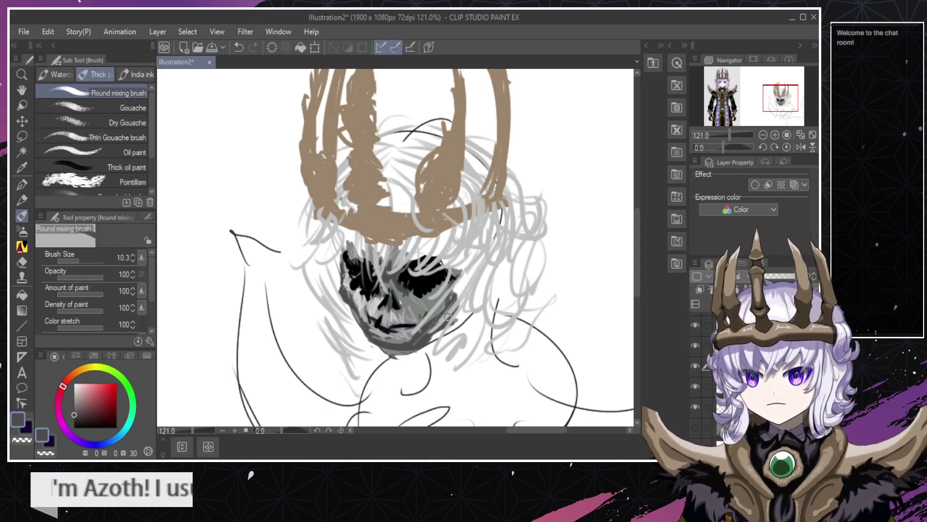
mouse_move(448, 317)
mouse_down()
mouse_move(470, 269)
mouse_move(461, 299)
mouse_up()
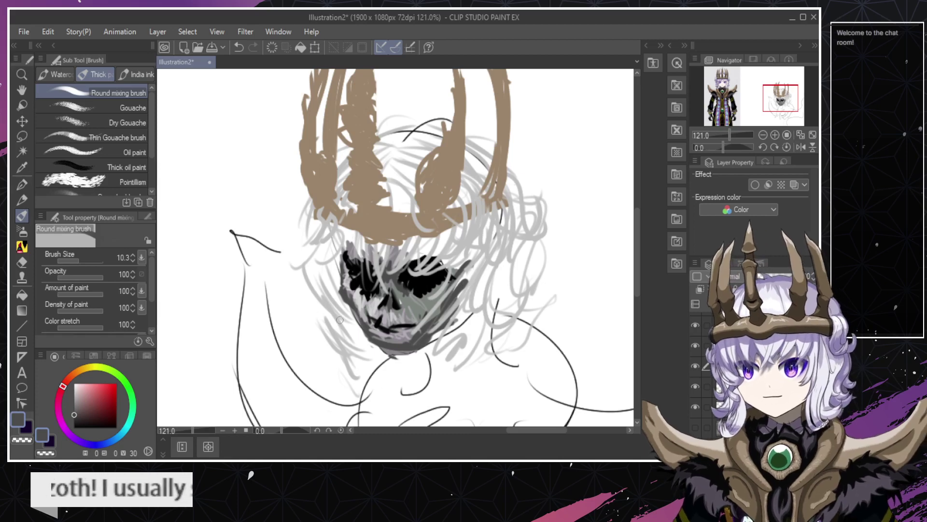
key(ctrl+z)
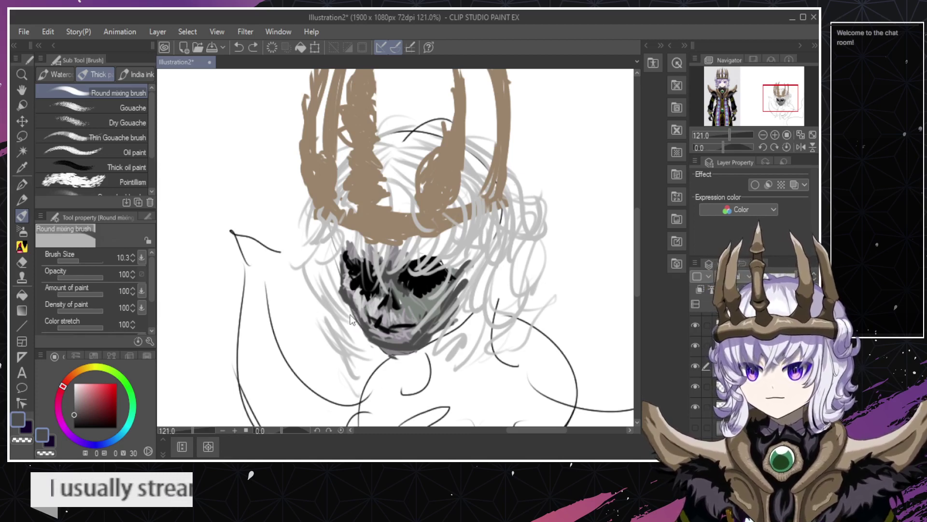
Touch up the dark shading on the left jawline and undo the last stroke.
mouse_move(346, 302)
mouse_down()
mouse_move(376, 341)
mouse_move(361, 332)
mouse_move(381, 334)
mouse_move(364, 315)
mouse_up()
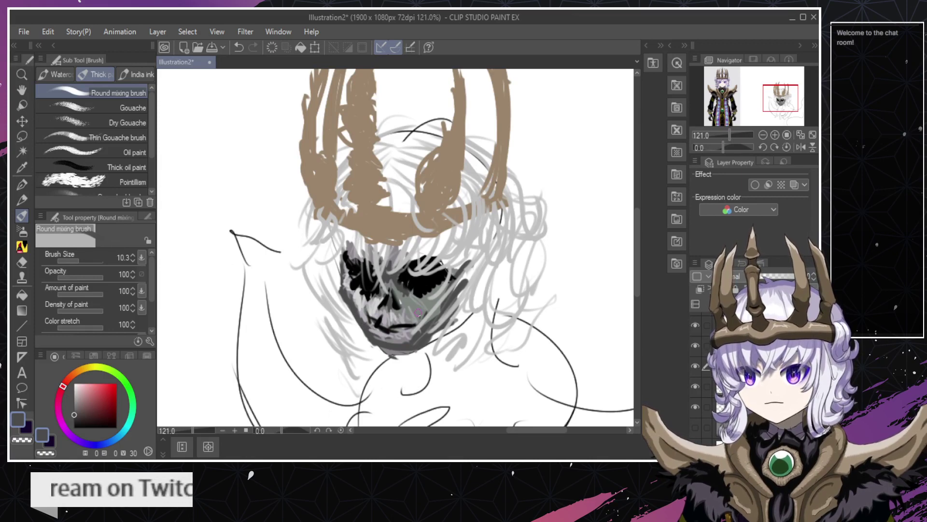
key(e)
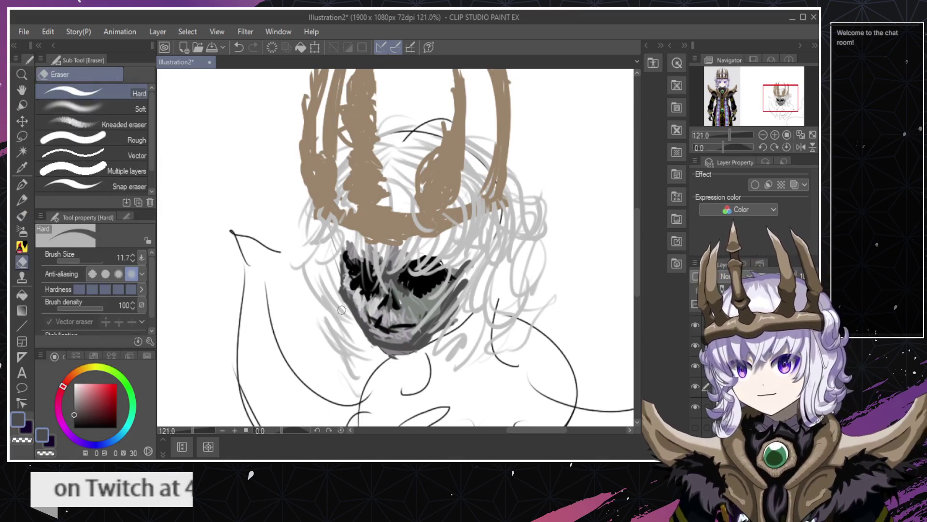
key(ctrl+z)
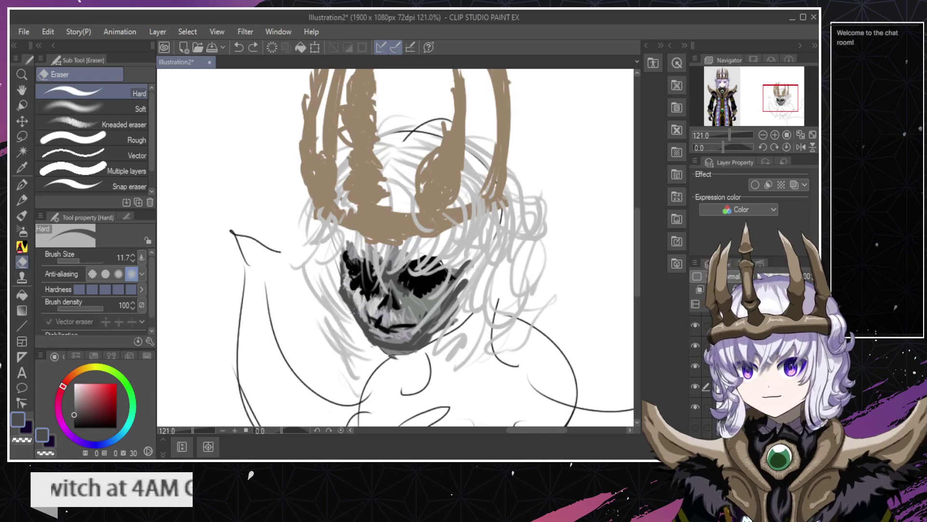
Try to trim the dark shading along the left jawline with the Hard eraser, and undo the stroke.
drag(343, 308, 365, 340)
key(ctrl+z)
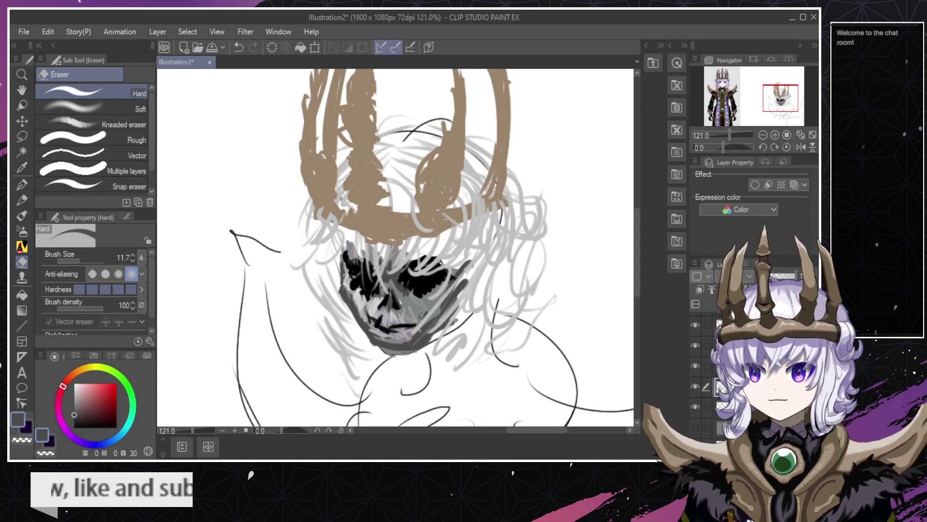
key(/)
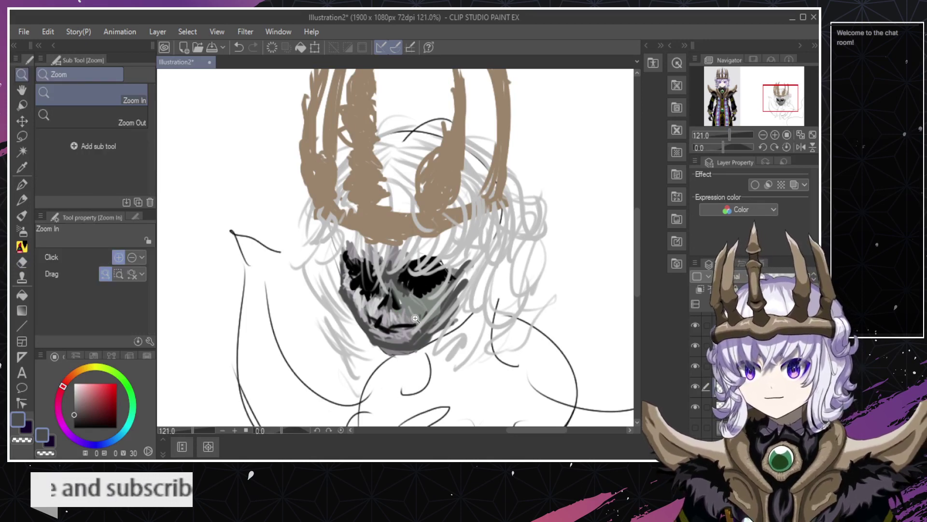
drag(416, 319, 410, 323)
key(ctrl+z)
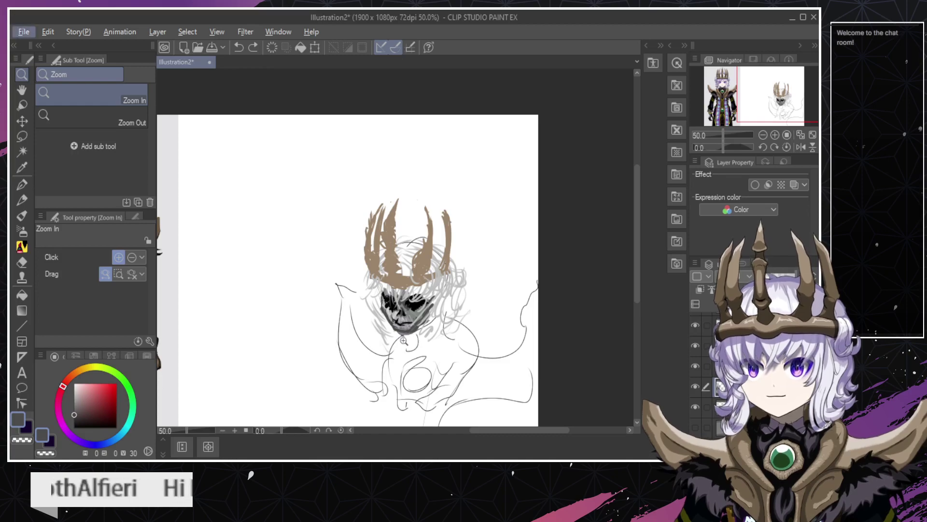
Examine the jaw and mouth shading both close up and as part of the whole head.
click(399, 327)
click(386, 326)
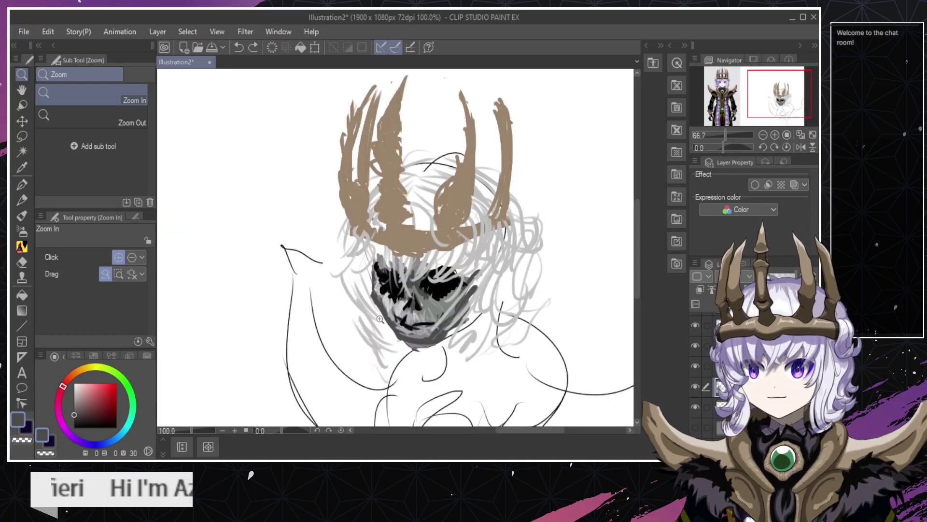
click(390, 330)
alt+click(393, 327)
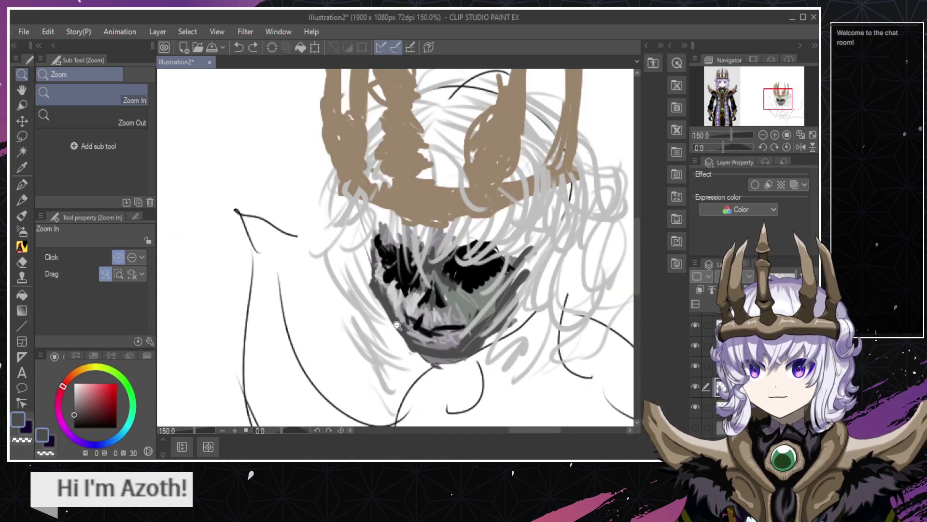
alt+click(397, 325)
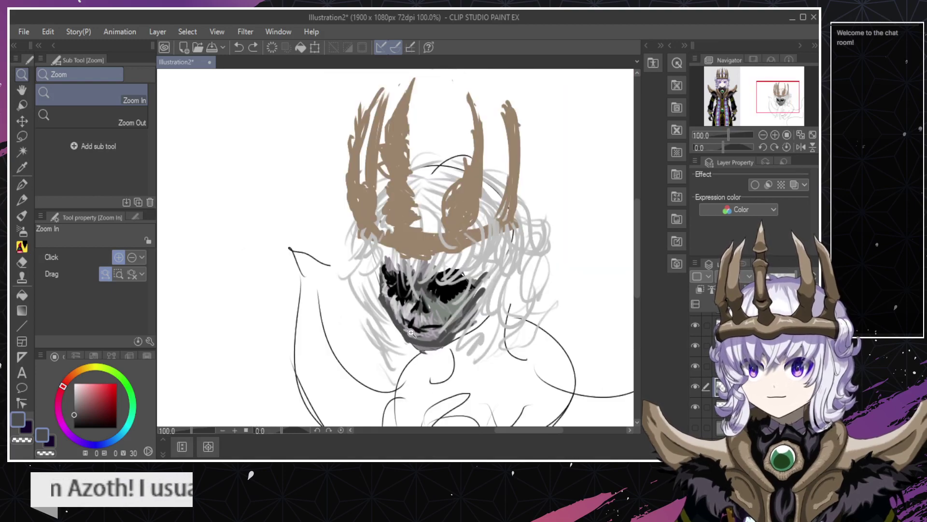
click(409, 330)
click(405, 324)
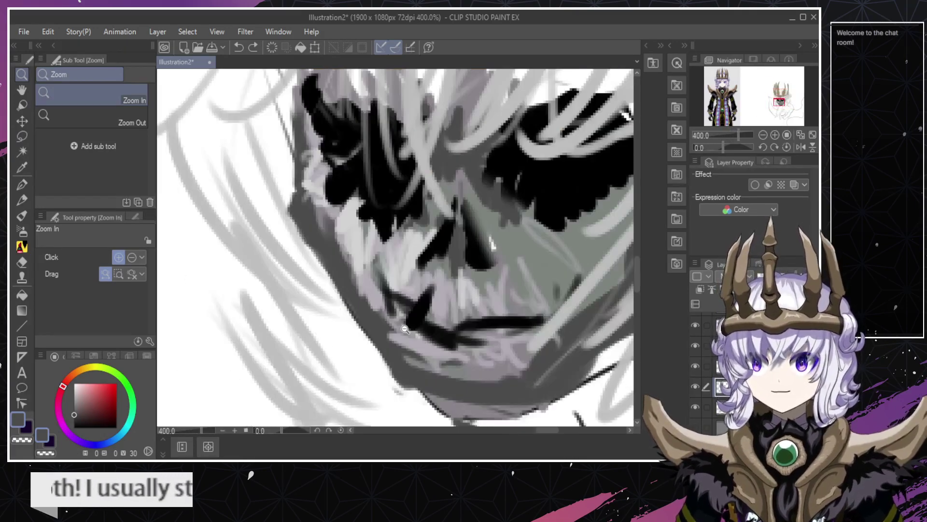
alt+click(405, 326)
alt+click(407, 328)
alt+click(408, 331)
click(427, 338)
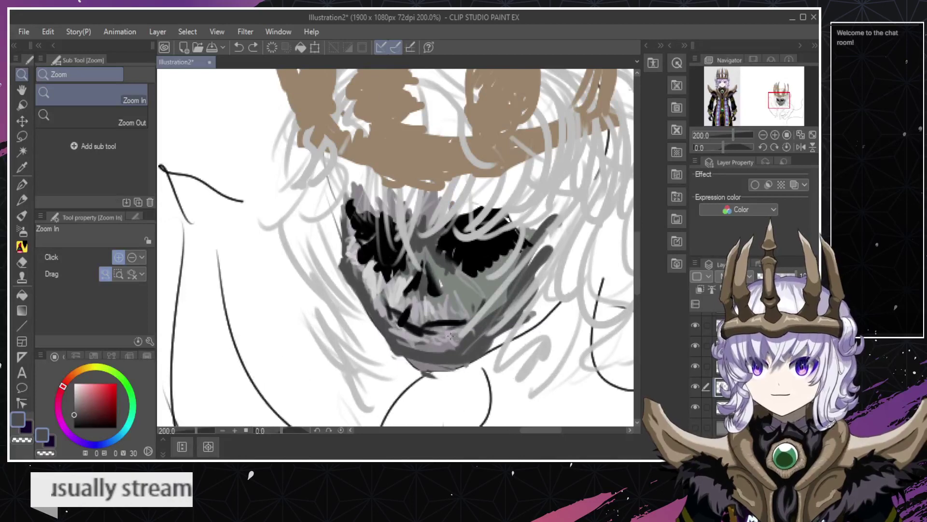
alt+click(449, 336)
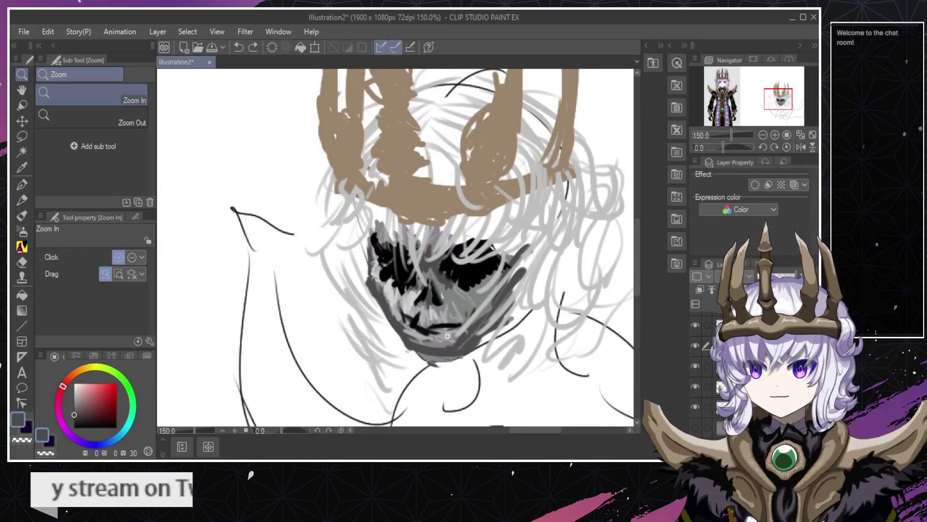
Try a light lavender-grey stroke beside the mouth with the Round mixing brush, and undo it.
key(b)
mouse_move(449, 338)
mouse_down()
mouse_move(441, 294)
mouse_move(453, 335)
mouse_move(455, 312)
mouse_up()
key(ctrl+z)
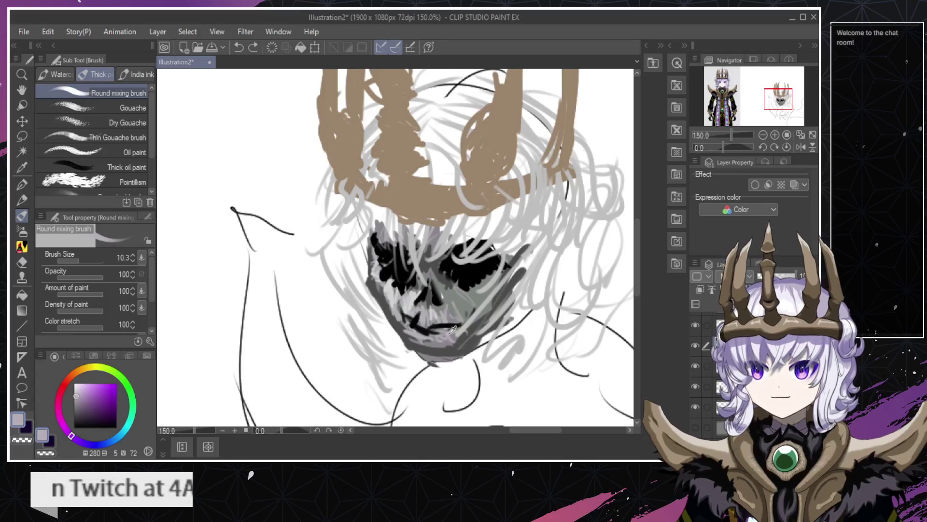
Inspect the painted face at several magnifications, checking the chin, nose and eye sockets.
key(/)
click(439, 338)
click(420, 346)
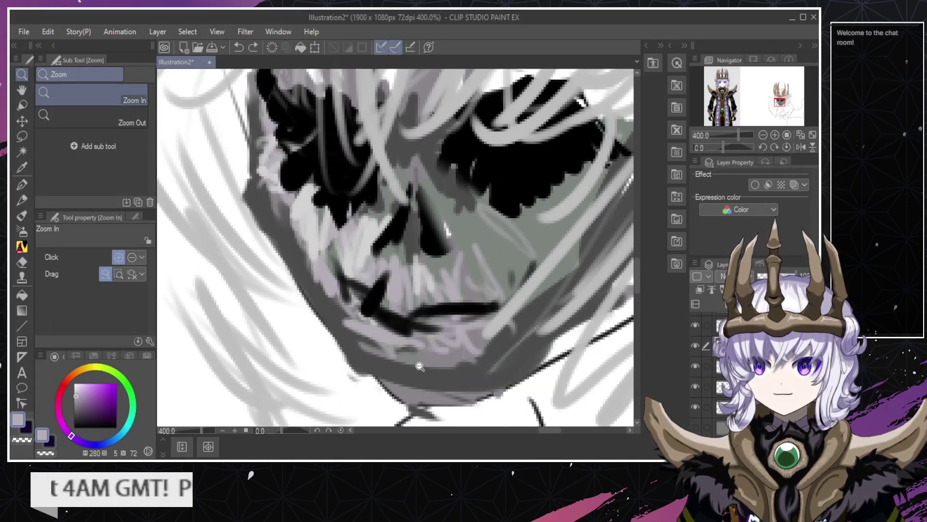
alt+click(418, 364)
alt+click(418, 364)
alt+click(418, 364)
alt+click(419, 365)
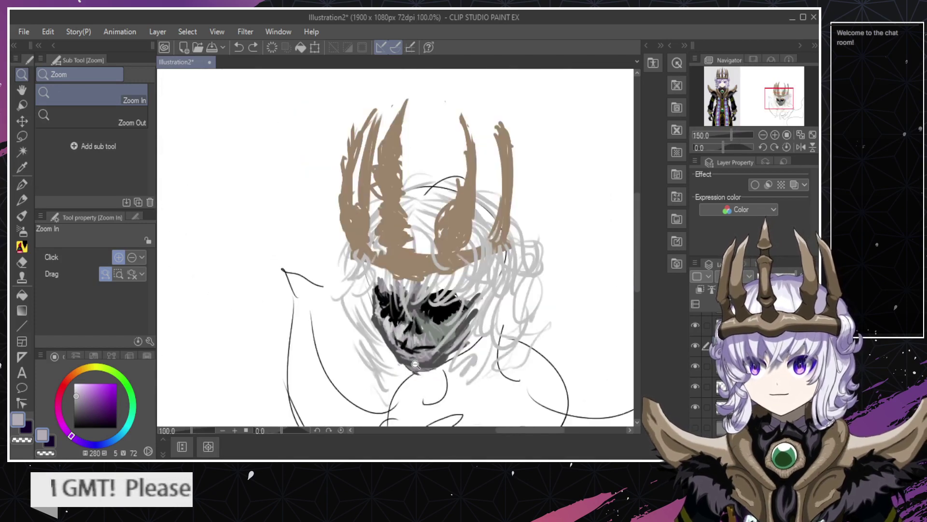
alt+click(420, 366)
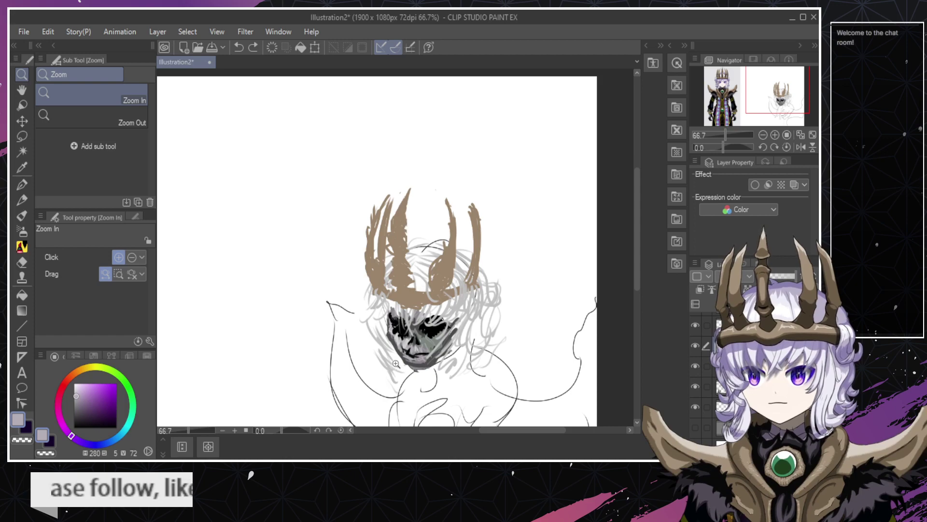
click(396, 363)
click(396, 358)
click(404, 327)
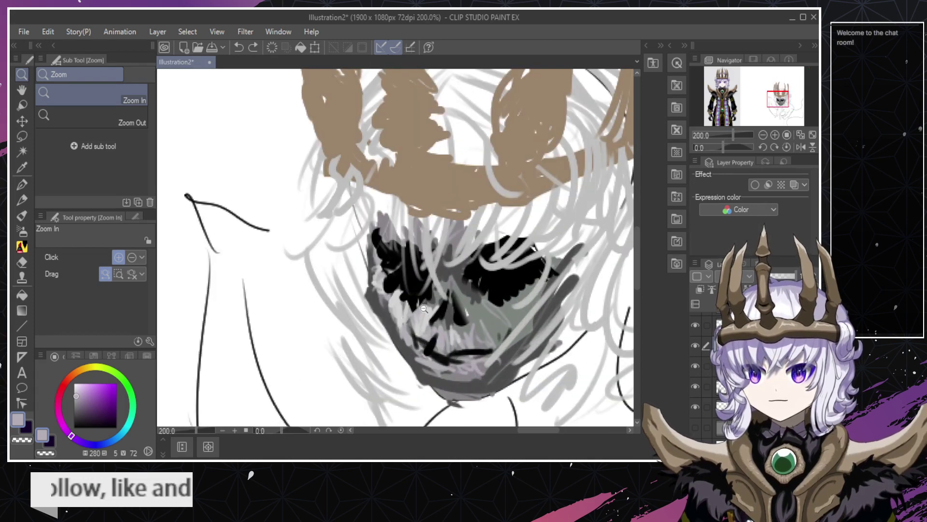
key(alt)
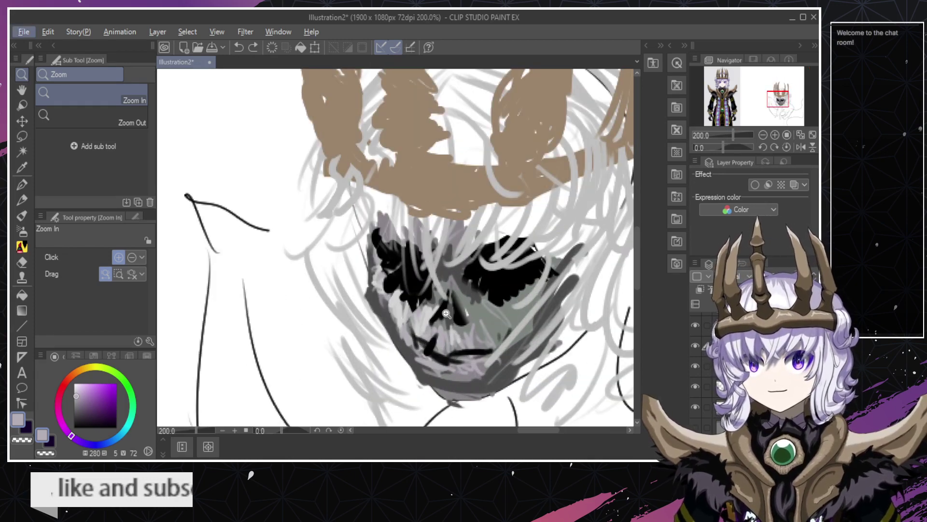
click(467, 290)
alt+click(465, 300)
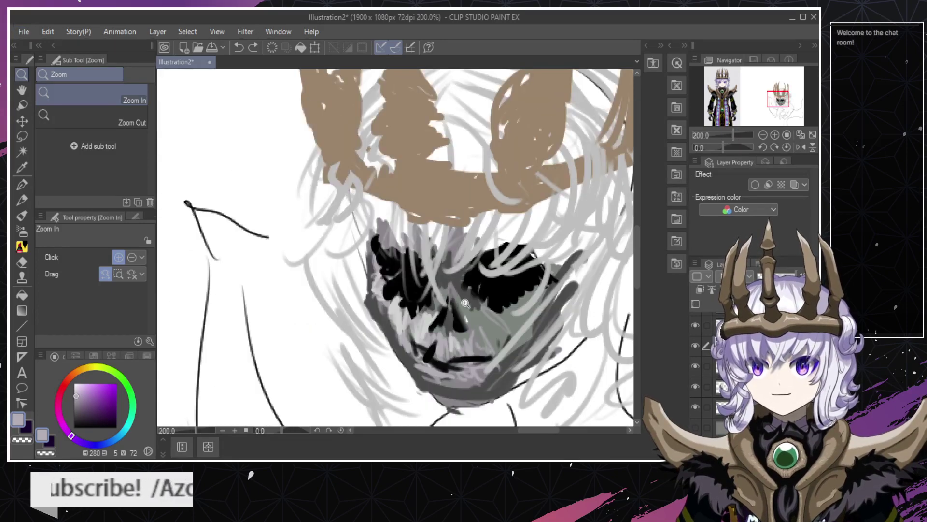
Shade under the right eye socket in sampled dark grey with the Round mixing brush, and set the brush size to 8.0.
key(b)
alt+click(469, 287)
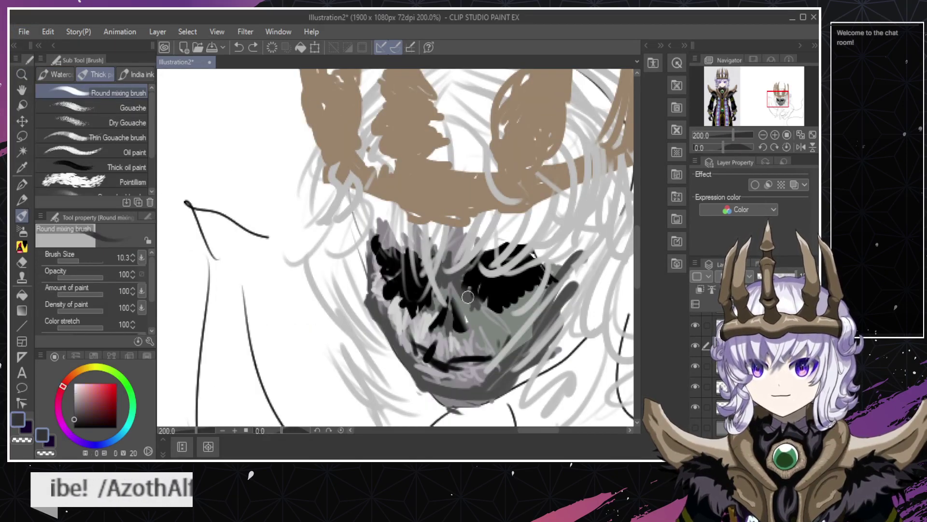
mouse_move(485, 298)
mouse_down()
mouse_move(487, 276)
mouse_move(501, 293)
mouse_move(532, 296)
mouse_up()
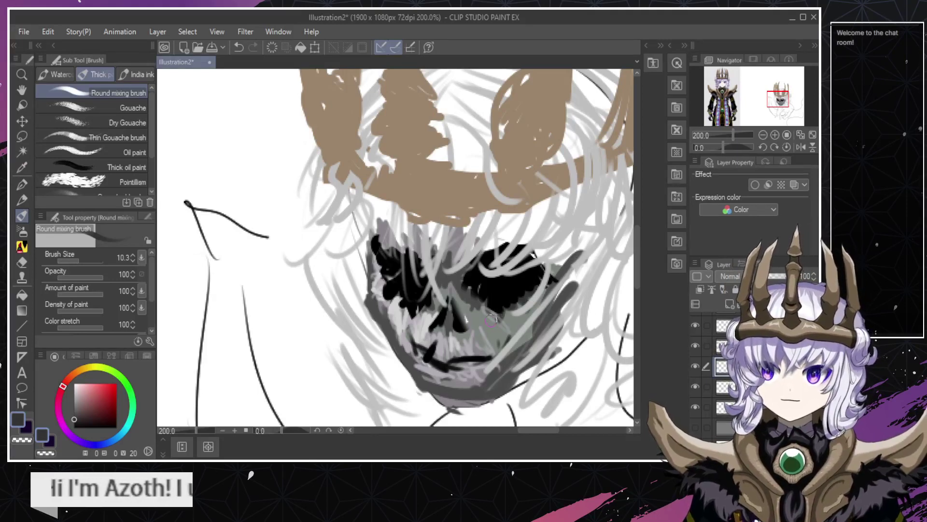
click(133, 261)
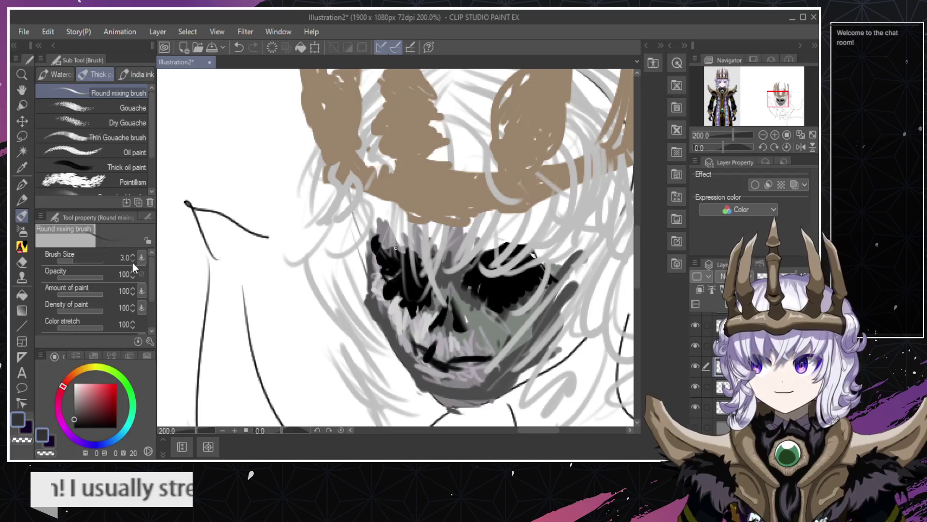
drag(133, 256, 134, 258)
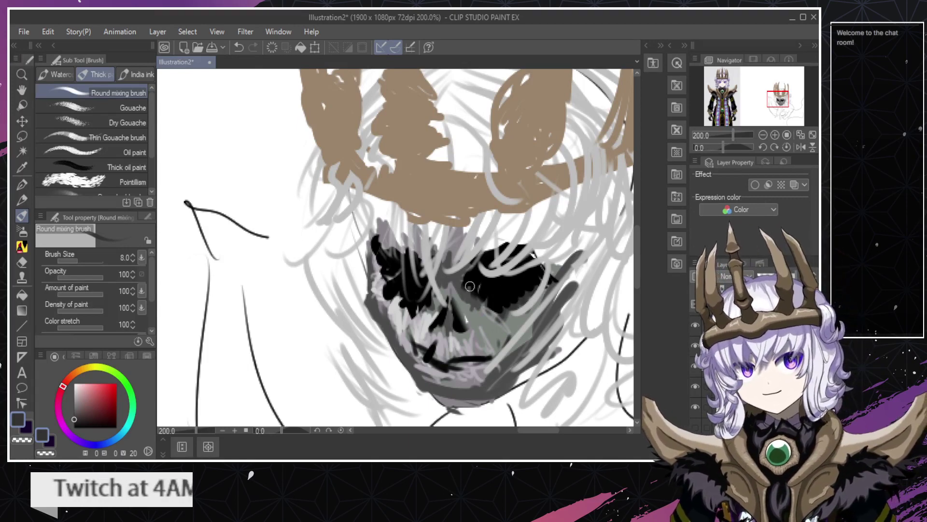
Rework the dark grey shading between the nose bridge and right eye socket, undoing rejected brush and eraser strokes.
key(ctrl+z)
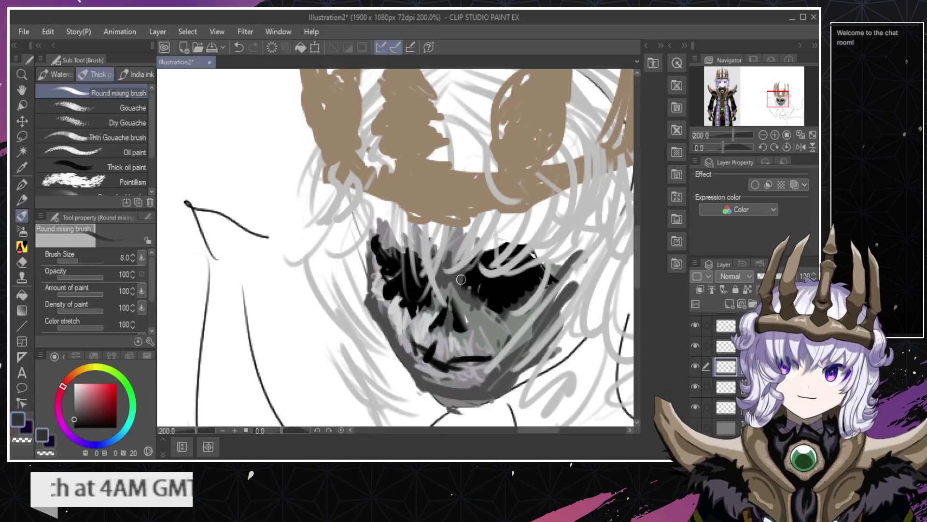
drag(451, 285, 483, 303)
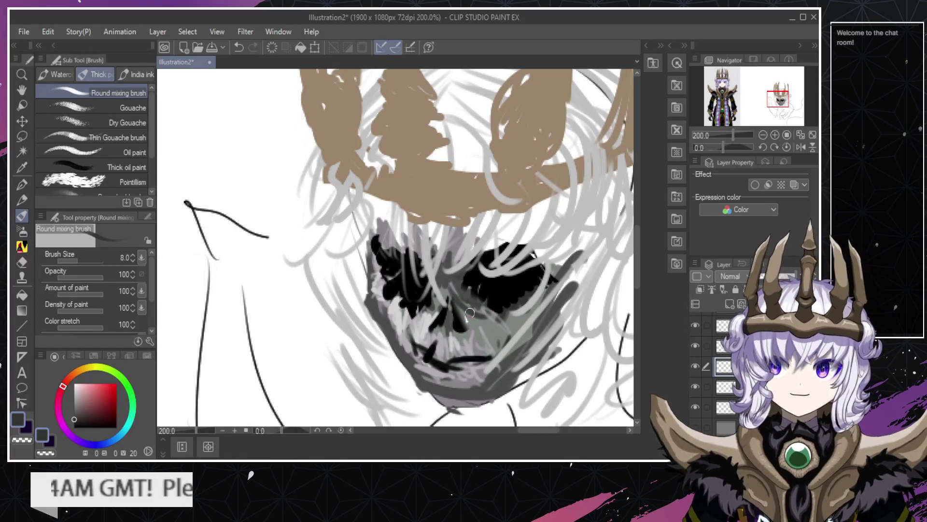
key(ctrl+z)
key(ctrl+y)
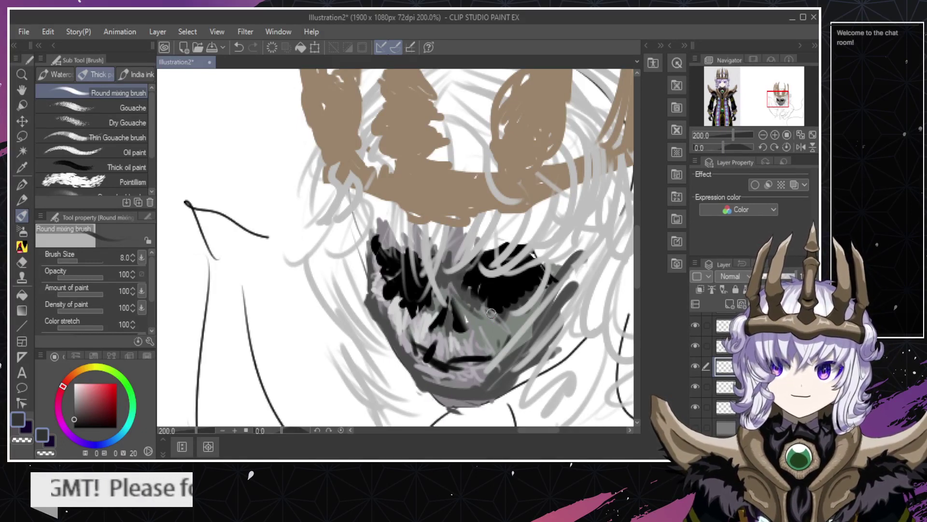
key(ctrl+z)
mouse_move(453, 286)
mouse_down()
mouse_move(476, 325)
mouse_move(454, 278)
mouse_move(505, 320)
mouse_move(469, 294)
mouse_move(482, 317)
mouse_up()
key(ctrl+z)
key(ctrl+z)
key(ctrl+z)
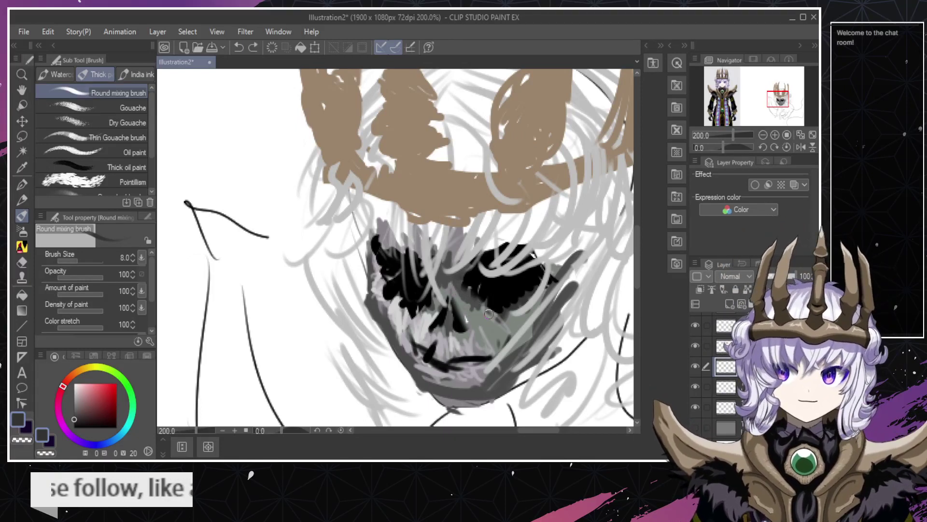
key(ctrl+y)
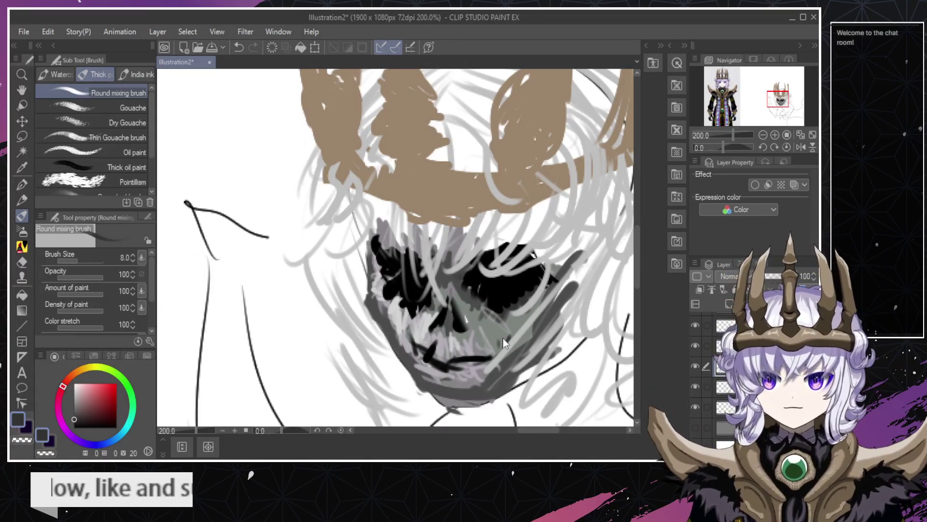
key(e)
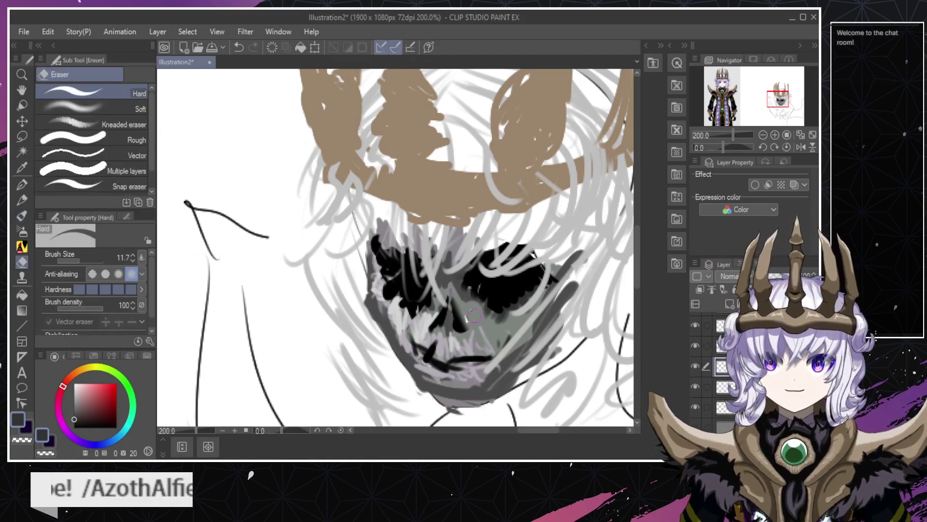
key(ctrl+z)
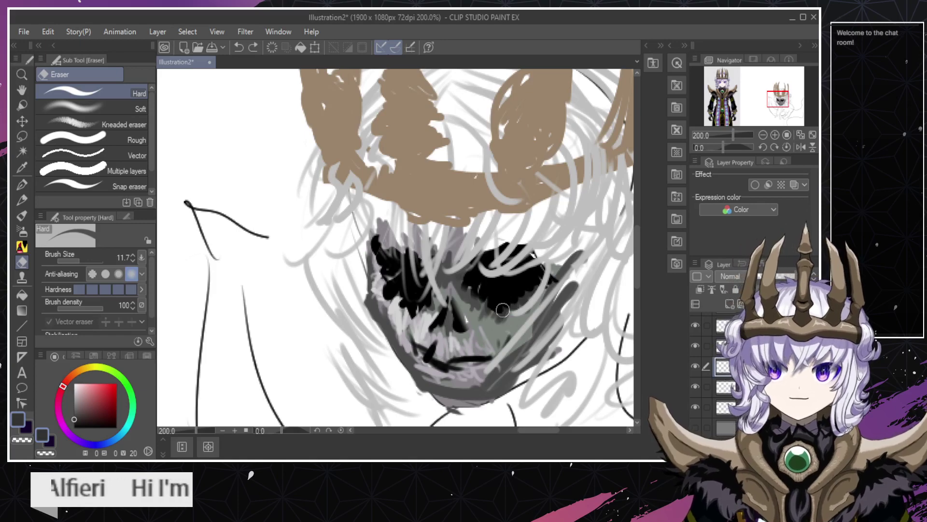
Review the shaded face within the whole sketch, and examine the area around the mouth and nose up close.
key(ctrl+space)
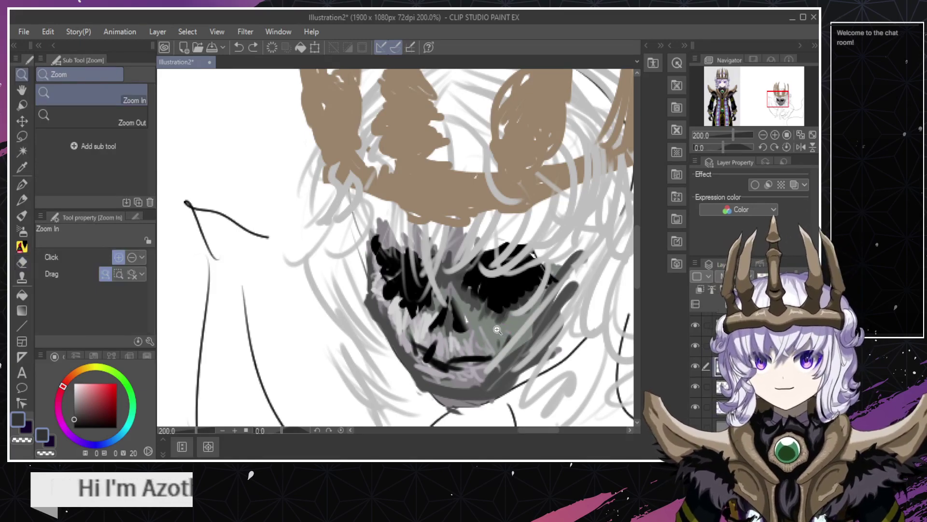
alt+click(498, 330)
alt+click(493, 342)
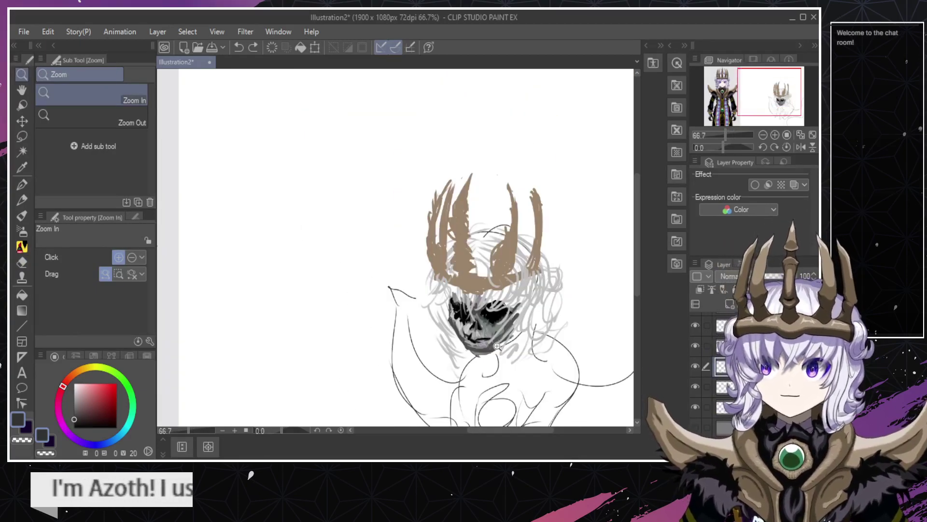
alt+click(496, 347)
click(497, 348)
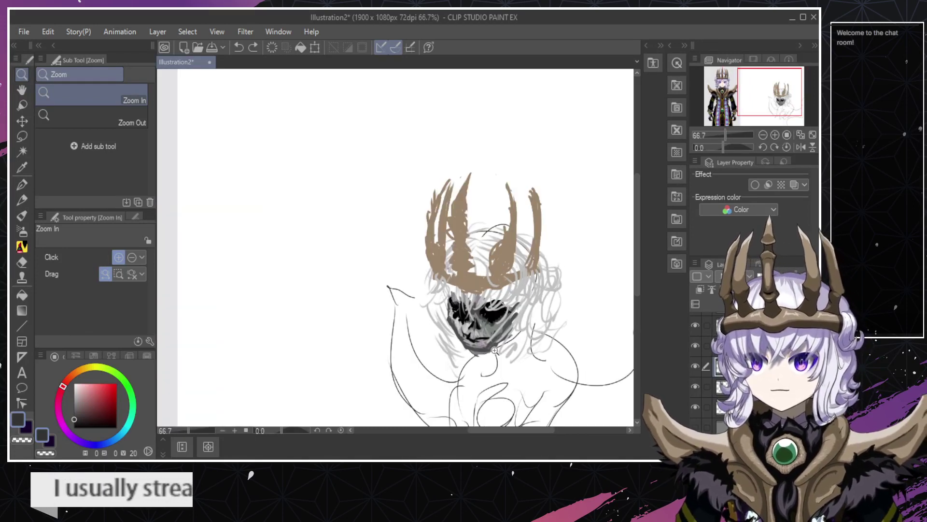
click(495, 348)
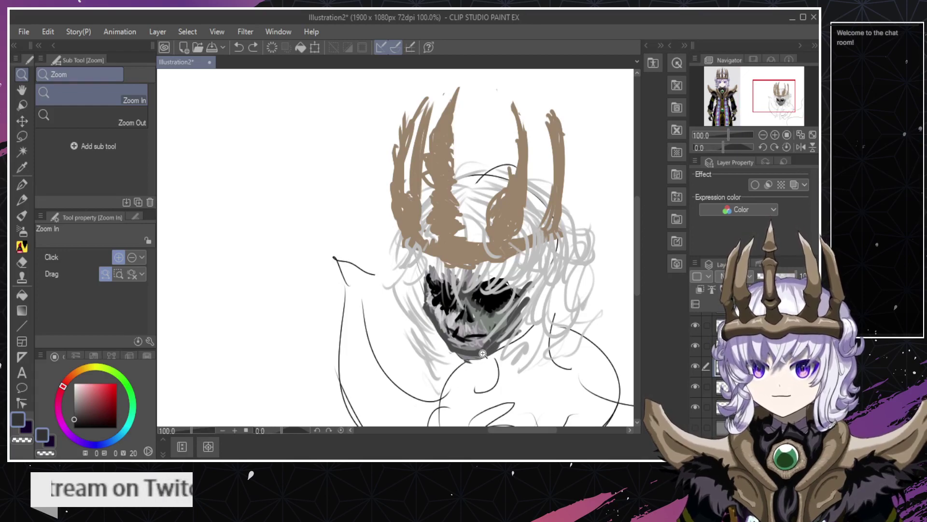
click(483, 353)
click(479, 346)
click(475, 341)
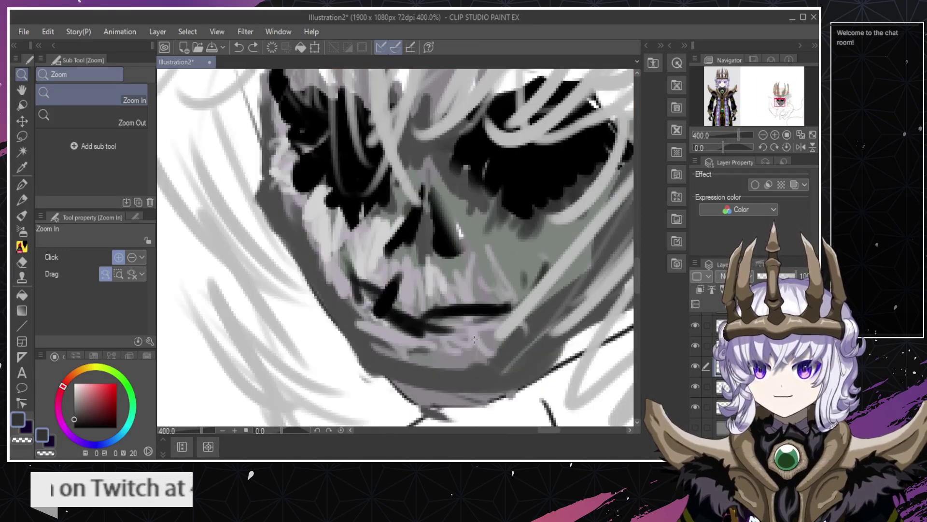
key(alt)
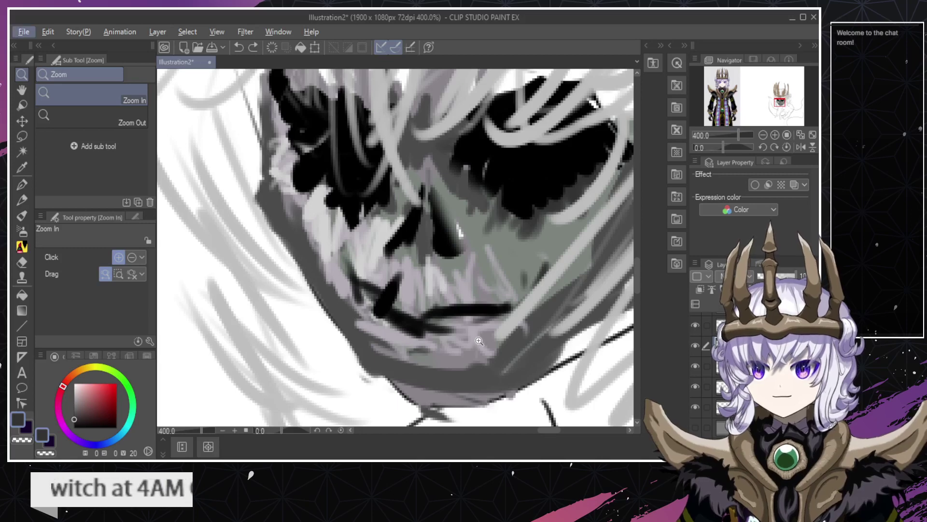
Sample the light lavender-grey from the chin and paint it between the nose and upper lip with the Round mixing brush.
key(b)
alt+click(479, 336)
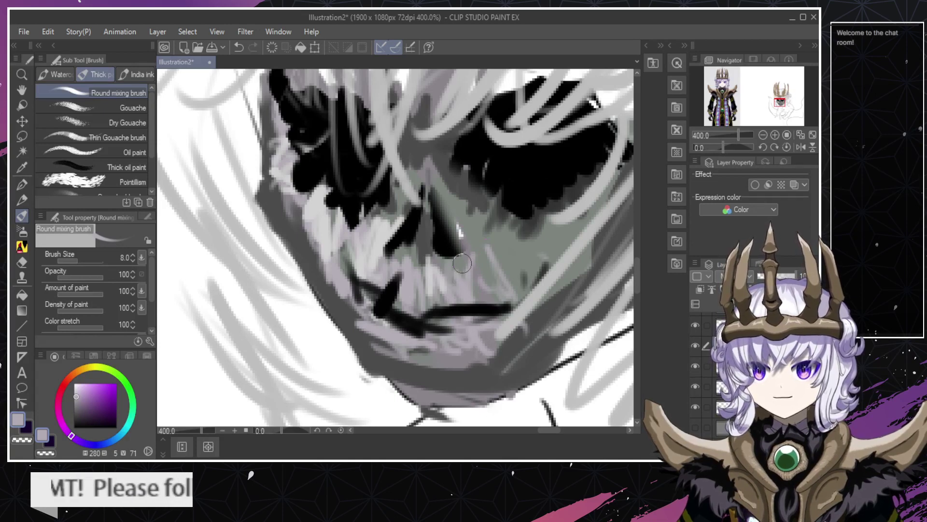
mouse_move(448, 268)
mouse_down()
mouse_move(446, 283)
mouse_move(429, 271)
mouse_up()
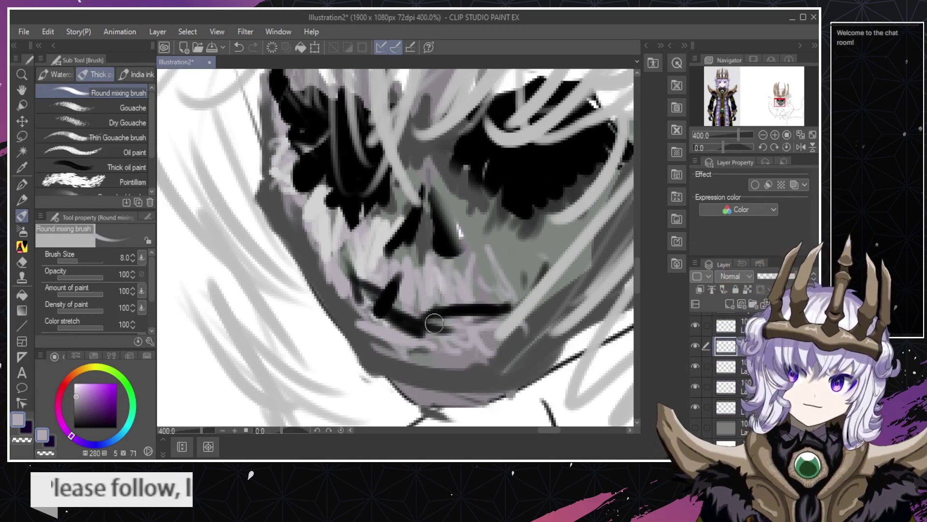
Rework the lavender-grey strokes between the nose and mouth with the Round mixing brush, undoing the rejected ones.
key(ctrl+z)
key(ctrl+z)
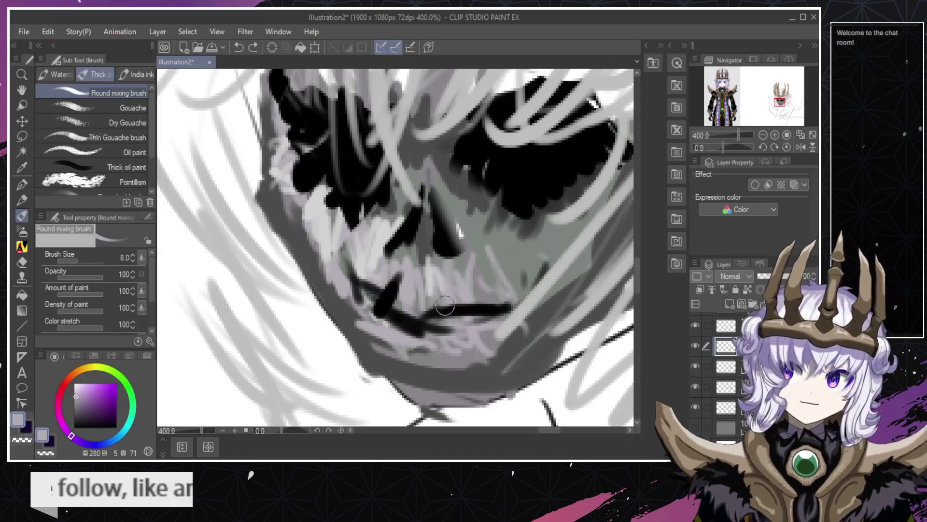
drag(433, 263, 431, 304)
key(ctrl+z)
key(ctrl+z)
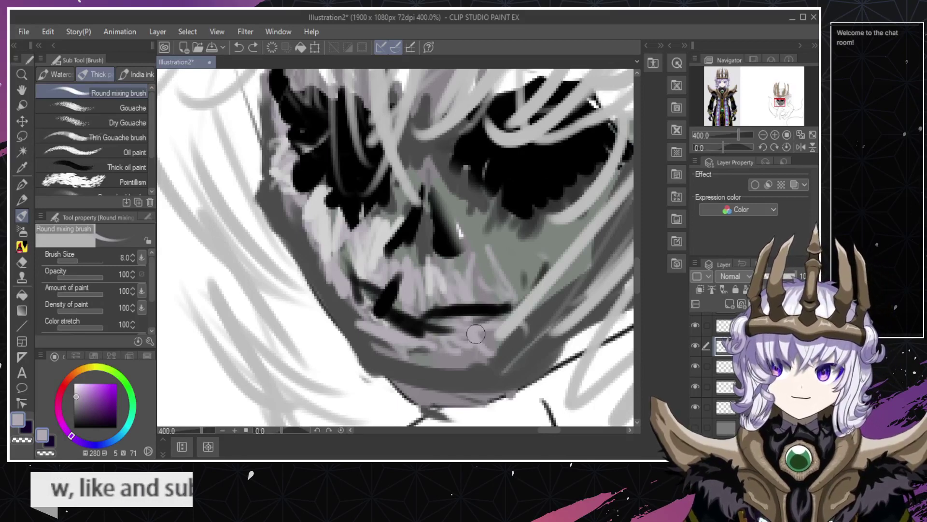
Review the painted face within the whole crowned sketch, and examine the left jaw and cheek up close.
key(alt+space)
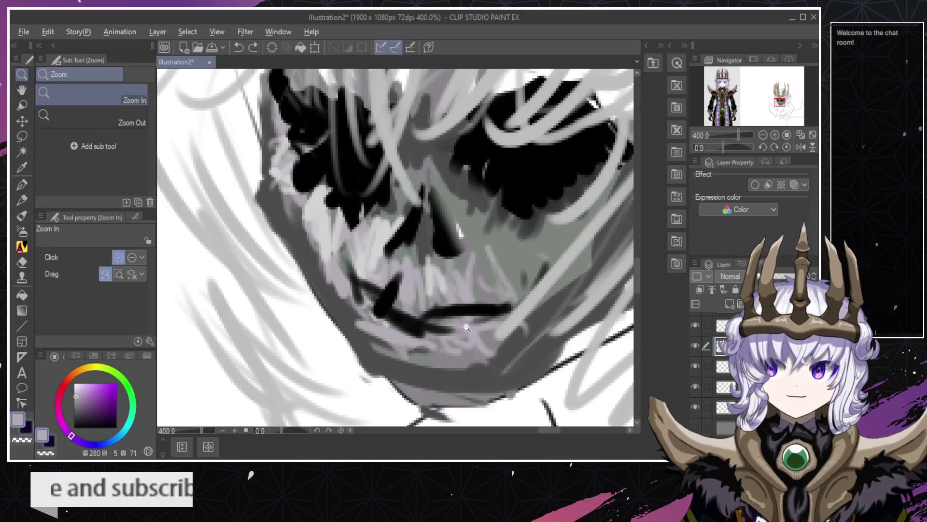
alt+click(475, 328)
alt+click(475, 329)
alt+click(475, 329)
alt+click(475, 333)
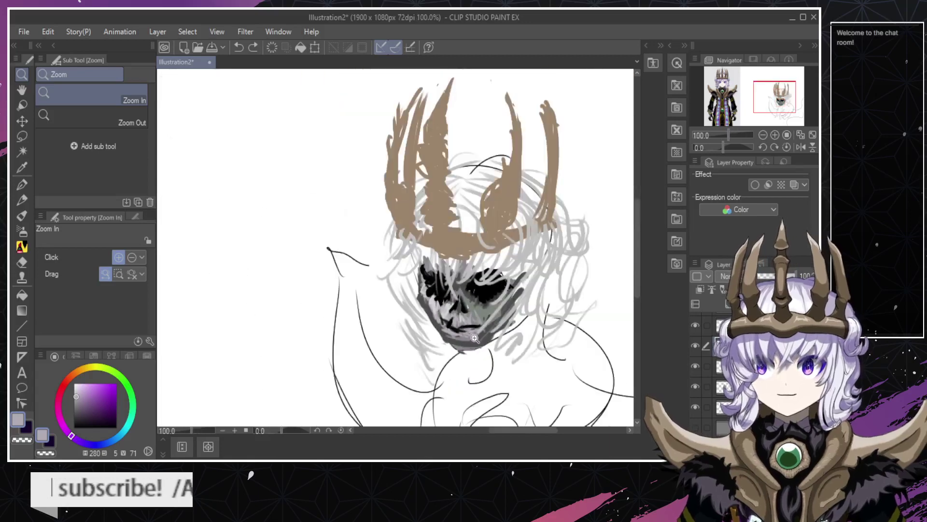
click(473, 333)
click(473, 333)
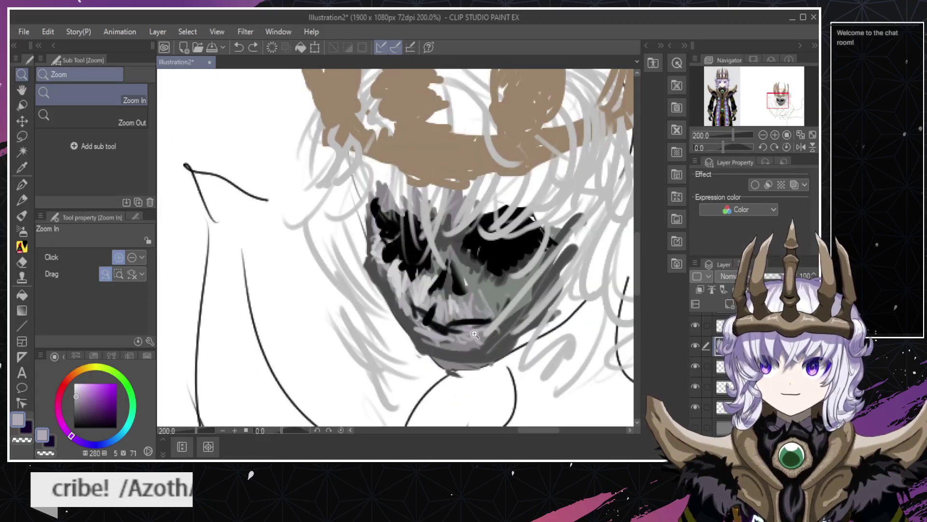
alt+click(475, 334)
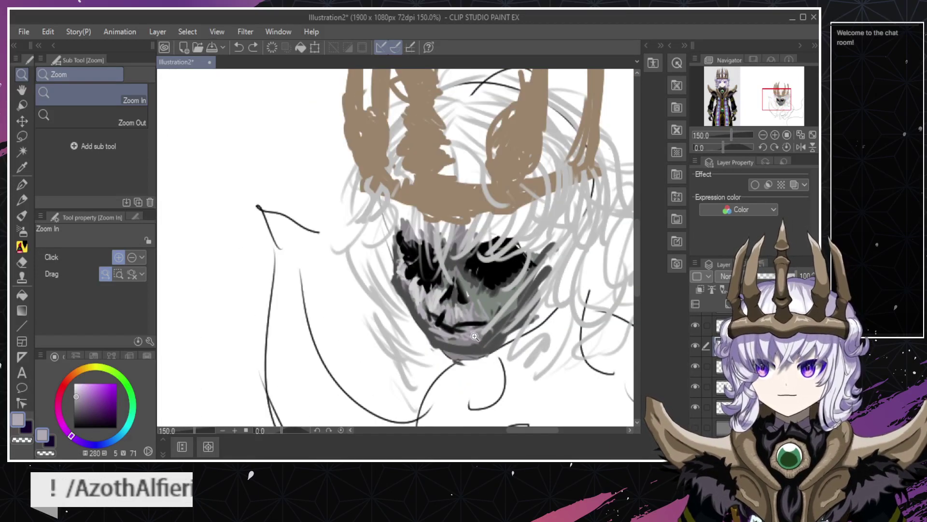
alt+click(476, 337)
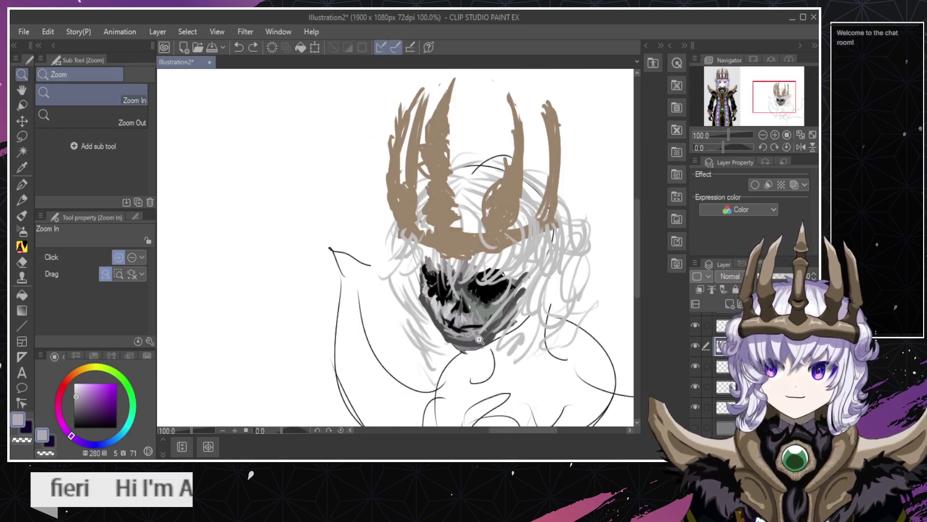
click(426, 314)
click(433, 325)
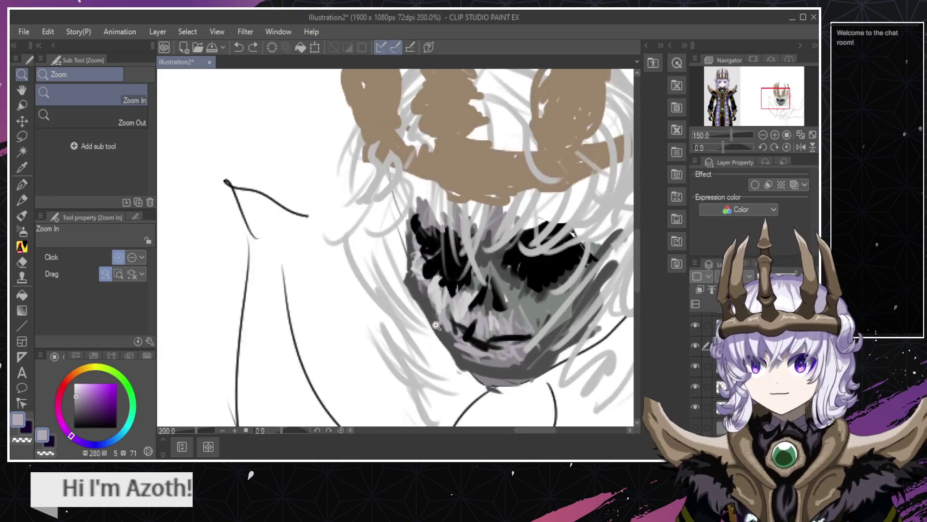
click(440, 330)
Clean up the lower left edge of the dark jaw with the Hard eraser, undoing a rejected stroke.
key(e)
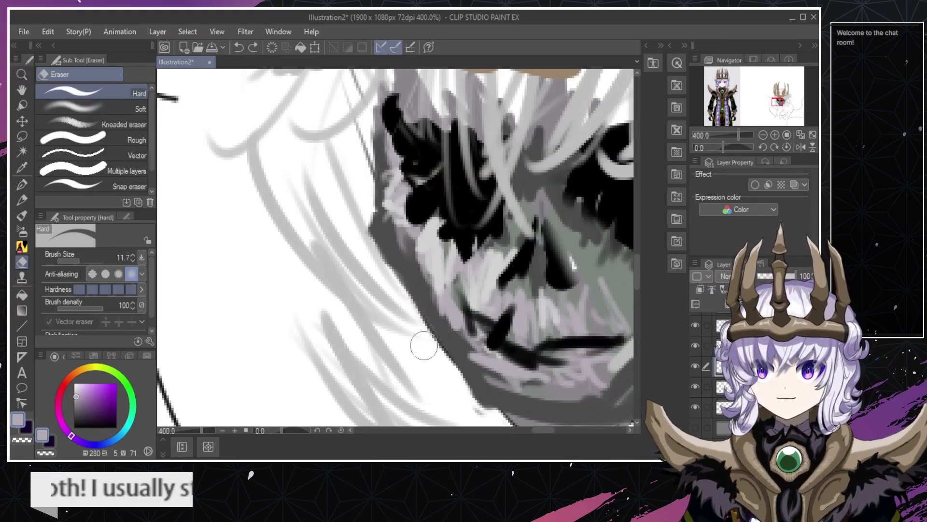
drag(513, 424, 507, 418)
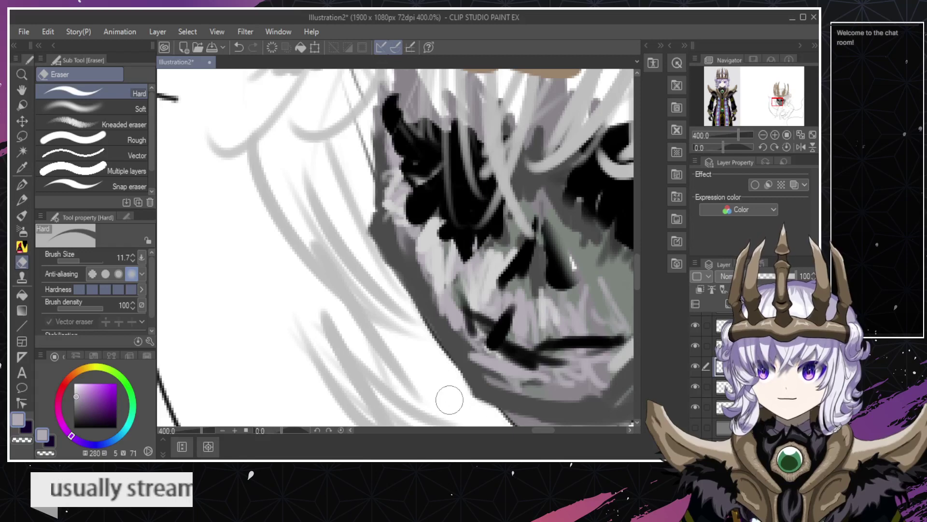
key(ctrl+z)
drag(454, 384, 520, 414)
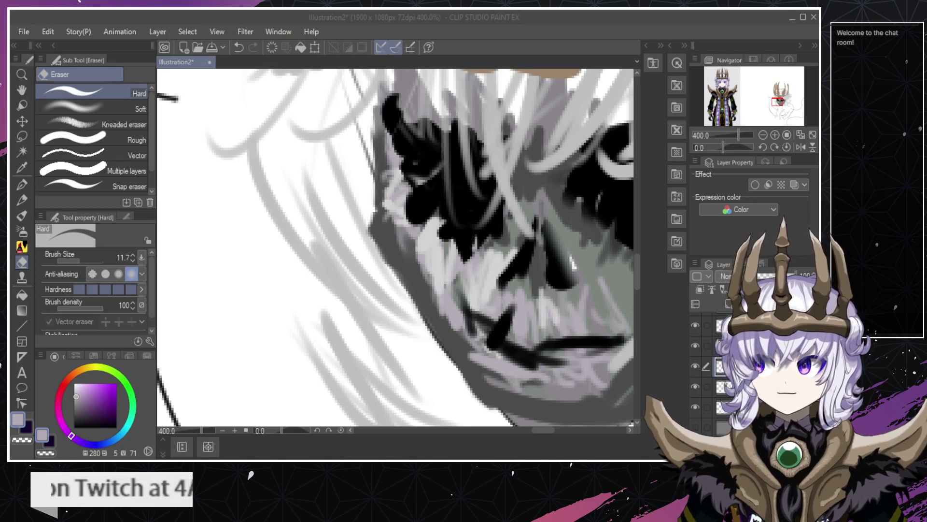
Trim the black shading along the left eye socket's outer edge and upper corner with the Hard eraser, undoing rejected strokes.
click(54, 411)
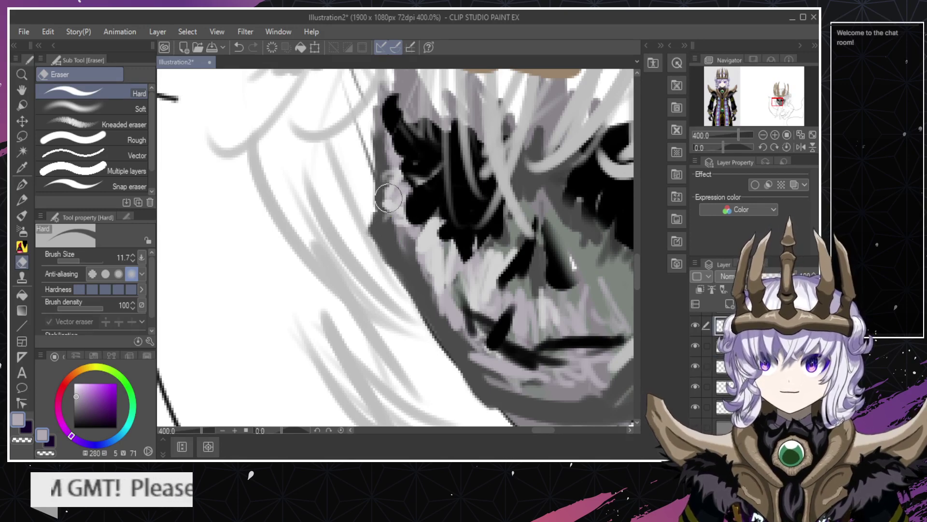
mouse_move(407, 192)
mouse_down()
mouse_move(389, 209)
mouse_move(403, 202)
mouse_move(401, 219)
mouse_move(435, 191)
mouse_up()
key(ctrl+z)
key(ctrl+z)
drag(397, 223, 416, 204)
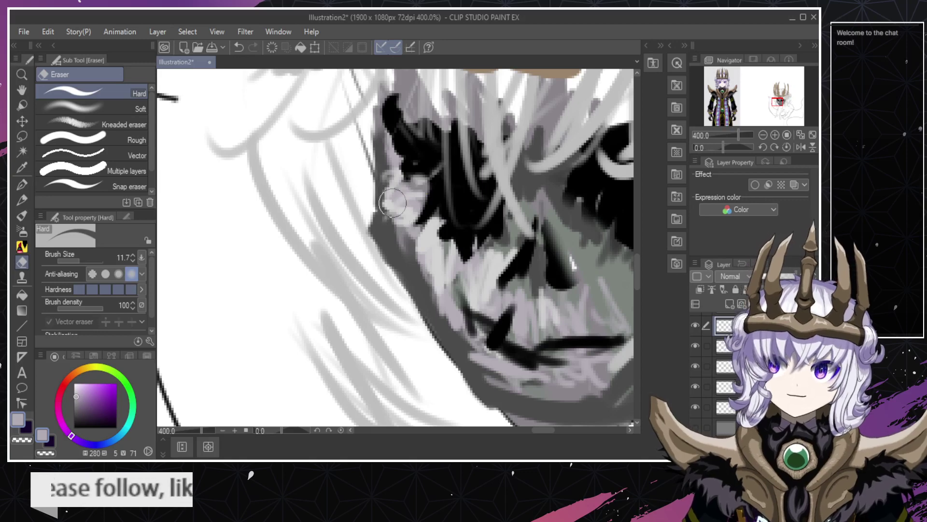
mouse_move(377, 86)
mouse_down()
mouse_move(374, 134)
mouse_move(377, 98)
mouse_move(386, 99)
mouse_move(378, 80)
mouse_move(401, 102)
mouse_move(428, 106)
mouse_up()
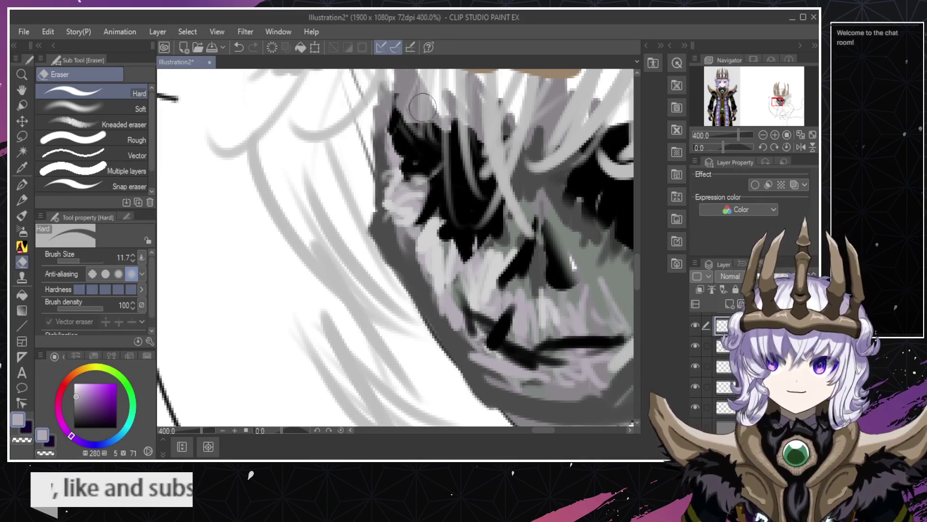
Sample the black from the left eye socket as the painting colour and undo the rejected strokes there.
alt+click(432, 239)
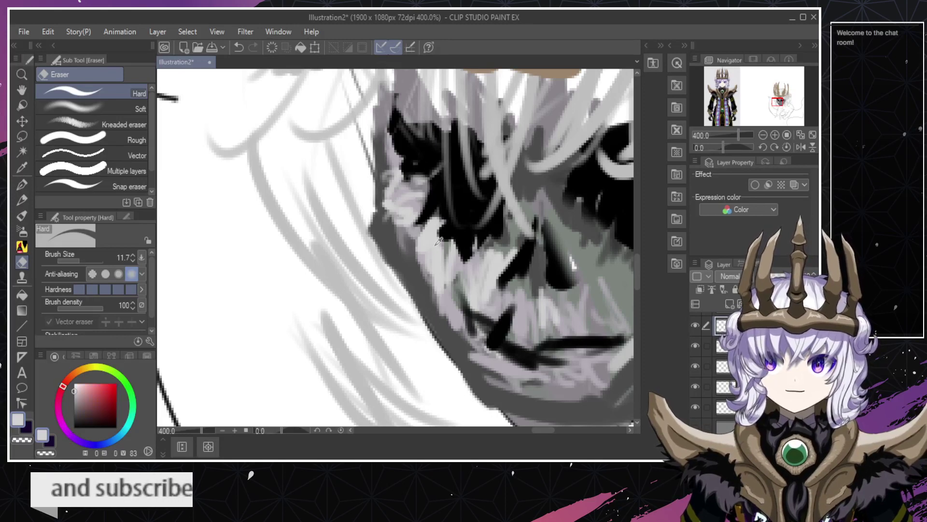
alt+click(454, 209)
alt+click(468, 208)
key(ctrl+z)
key(ctrl+z)
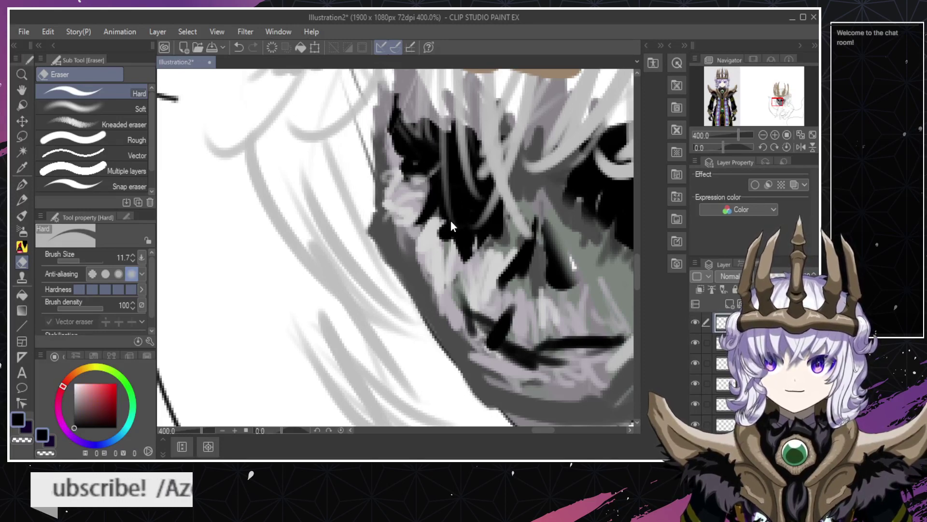
key(ctrl+z)
Select the mouth line's layer and thin the black stroke near the left mouth corner with the Hard eraser.
ctrl+shift+click(437, 251)
key(ctrl+space)
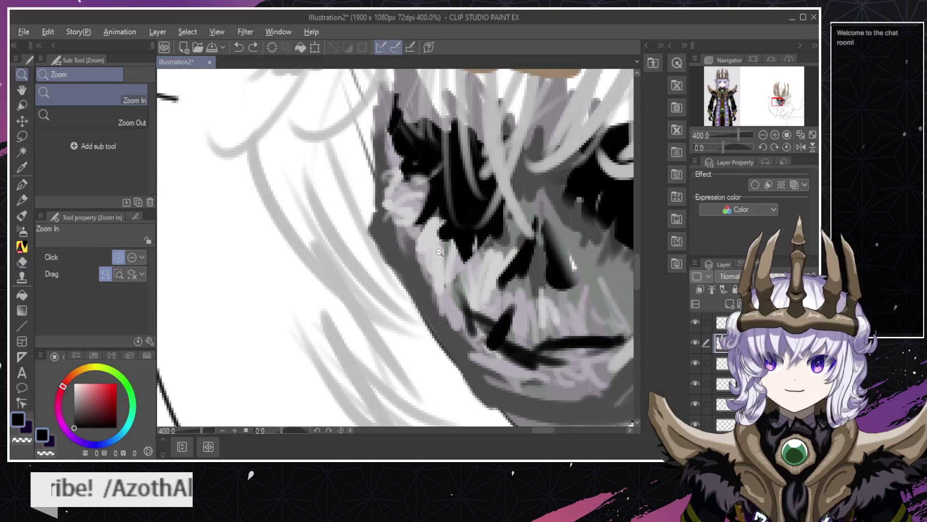
alt+click(440, 252)
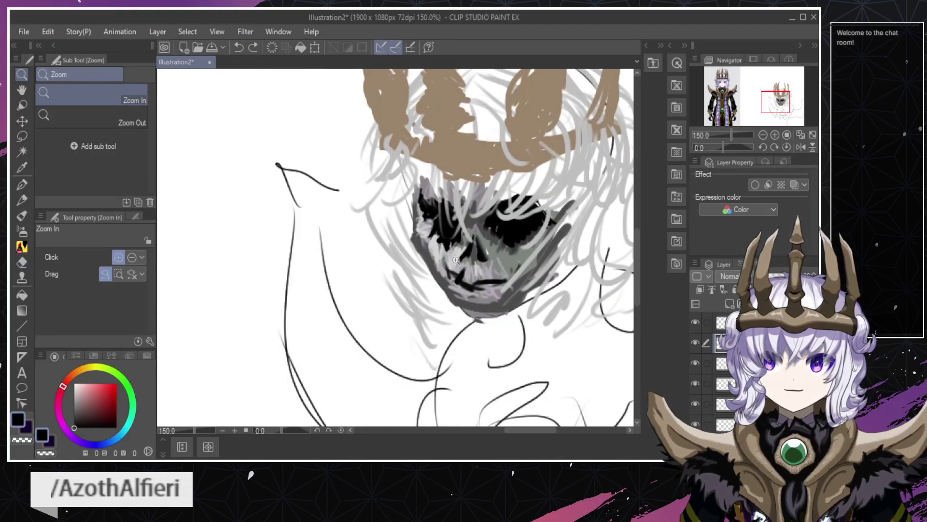
click(440, 273)
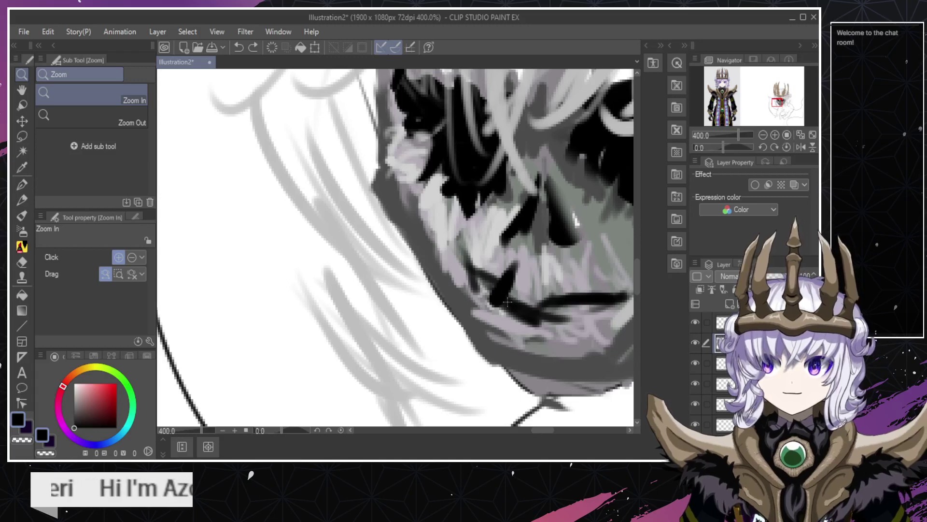
key(e)
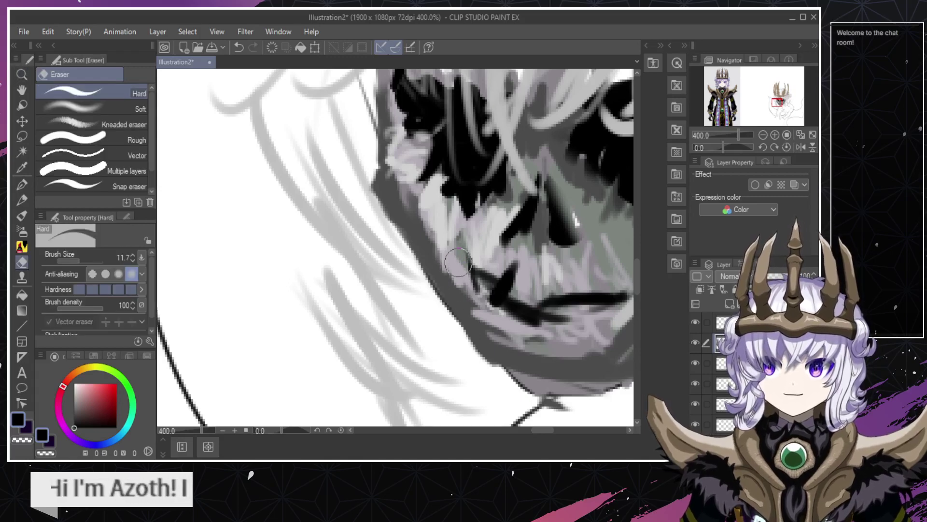
mouse_move(527, 268)
mouse_down()
mouse_move(532, 280)
mouse_move(522, 272)
mouse_up()
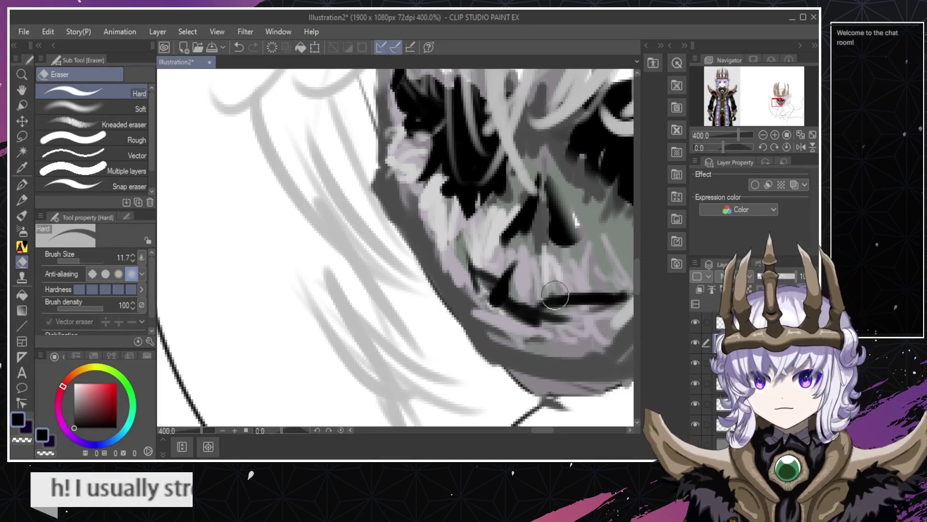
Paint a short black spike rising from the right part of the mouth line with the Round mixing brush, undoing rejected strokes.
key(b)
mouse_move(579, 244)
mouse_down()
mouse_move(583, 279)
mouse_move(572, 280)
mouse_move(582, 265)
mouse_move(565, 268)
mouse_up()
key(ctrl+z)
key(ctrl+z)
mouse_move(595, 313)
mouse_down()
mouse_move(546, 271)
mouse_move(594, 296)
mouse_move(586, 306)
mouse_move(584, 269)
mouse_move(565, 270)
mouse_move(619, 318)
mouse_move(599, 299)
mouse_move(613, 333)
mouse_move(574, 264)
mouse_move(602, 299)
mouse_move(532, 250)
mouse_move(553, 290)
mouse_move(549, 325)
mouse_move(547, 271)
mouse_up()
key(ctrl+z)
key(ctrl+z)
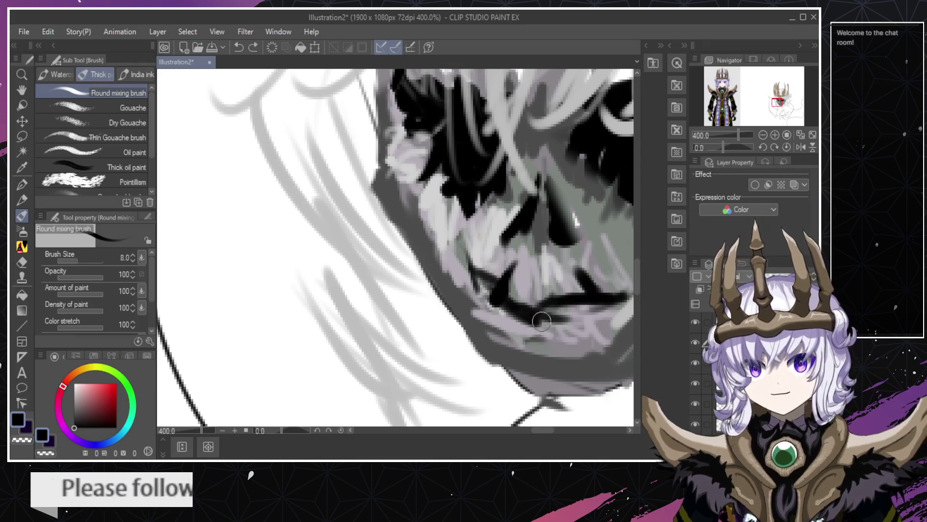
mouse_move(541, 321)
mouse_down()
mouse_move(544, 297)
mouse_move(559, 296)
mouse_move(534, 317)
mouse_move(553, 281)
mouse_move(527, 301)
mouse_up()
key(ctrl+z)
key(ctrl+z)
Add a short black vertical stroke rising from the right end of the mouth line, undoing rejected attempts.
key(ctrl+space)
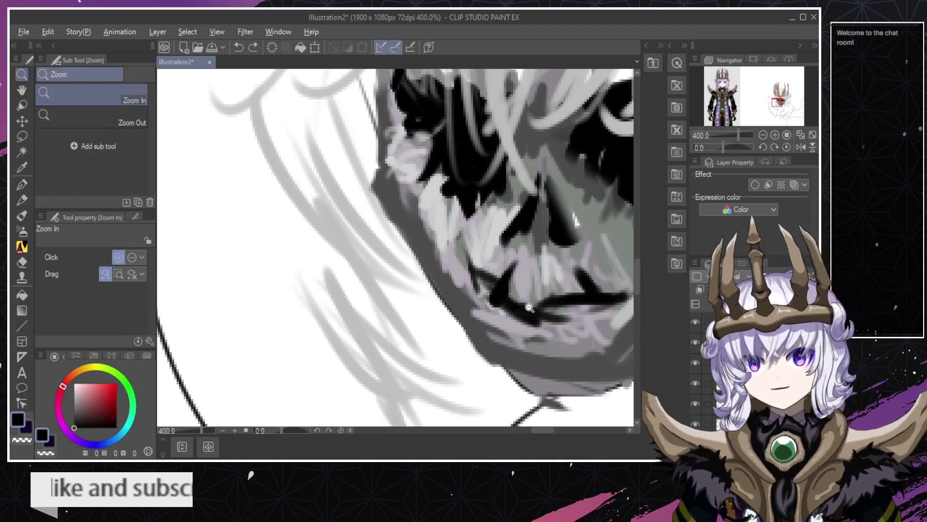
alt+click(531, 307)
alt+click(531, 307)
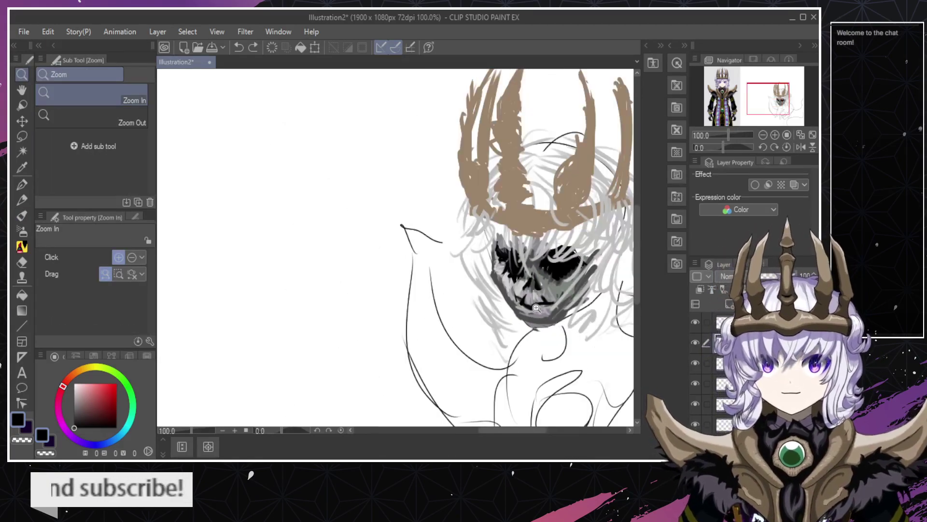
click(555, 301)
click(555, 301)
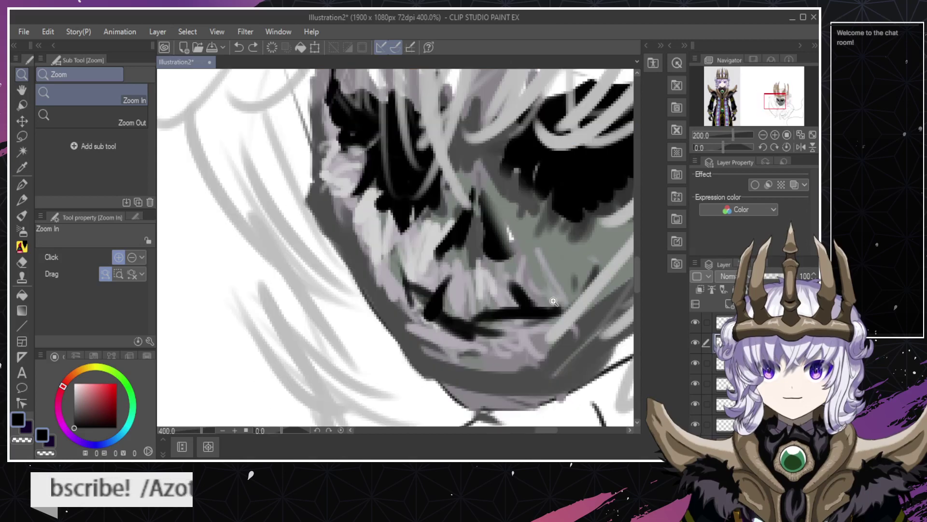
click(555, 300)
mouse_move(574, 293)
mouse_down()
mouse_move(566, 264)
mouse_move(591, 272)
mouse_move(587, 255)
mouse_up()
key(ctrl+z)
key(ctrl+z)
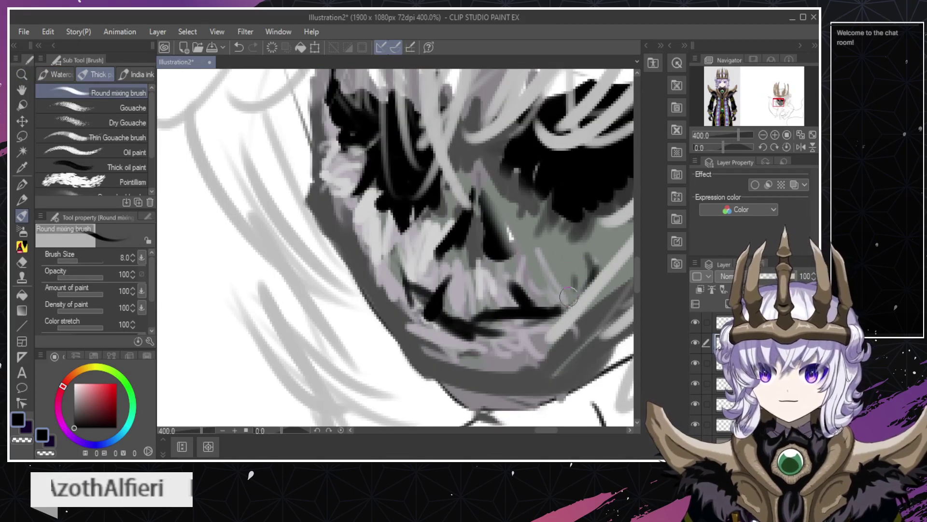
drag(578, 296, 574, 266)
key(ctrl+z)
drag(559, 305, 563, 274)
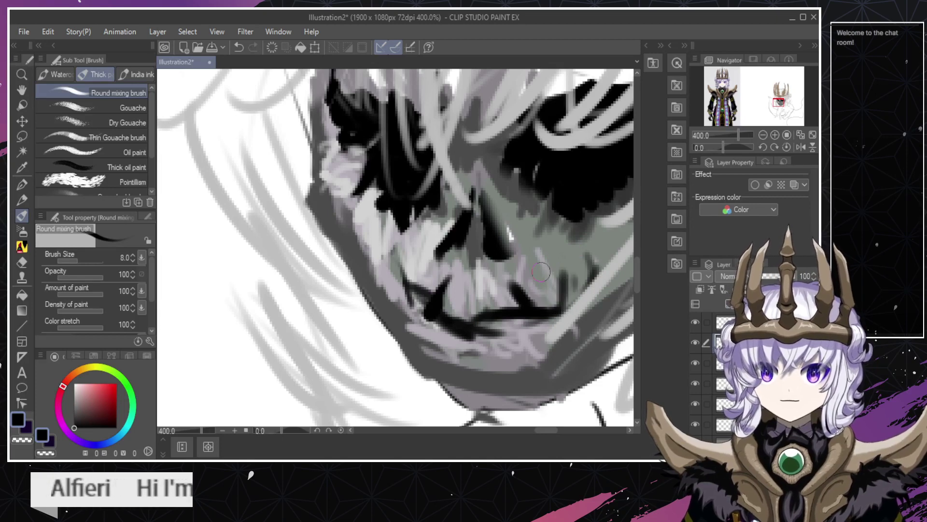
Paint a short black tooth line above the middle of the mouth, undoing the first attempt.
mouse_move(474, 318)
mouse_down()
mouse_move(495, 270)
mouse_move(479, 309)
mouse_move(500, 278)
mouse_move(484, 302)
mouse_move(488, 270)
mouse_up()
key(ctrl+z)
key(ctrl+z)
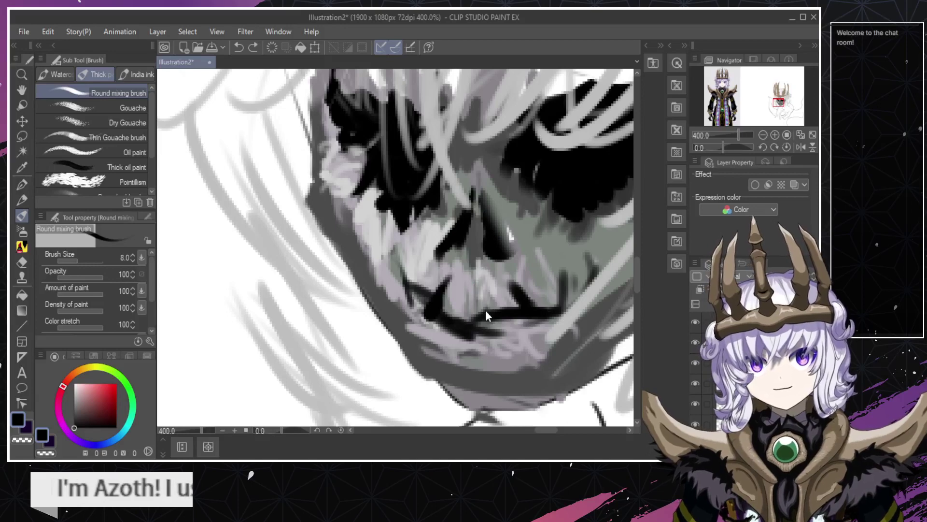
drag(488, 319, 496, 285)
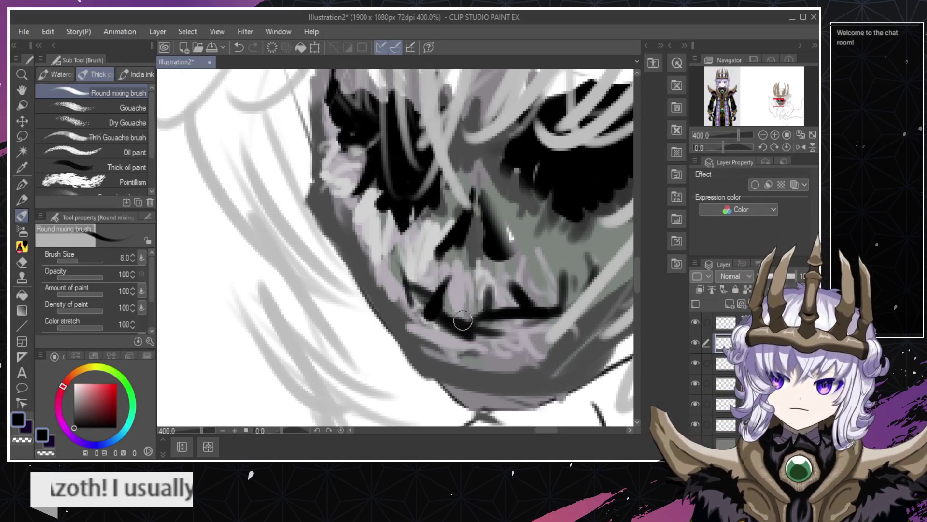
Check the mouth against the whole sketch and paint a short black tooth line between the nose and the mouth's centre.
key(ctrl+space)
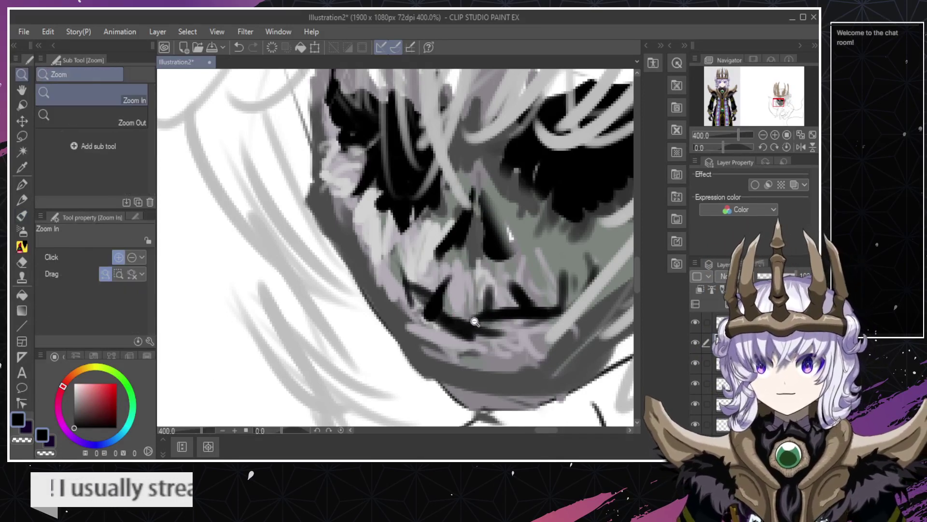
alt+click(475, 321)
alt+click(475, 322)
alt+click(475, 321)
alt+click(474, 321)
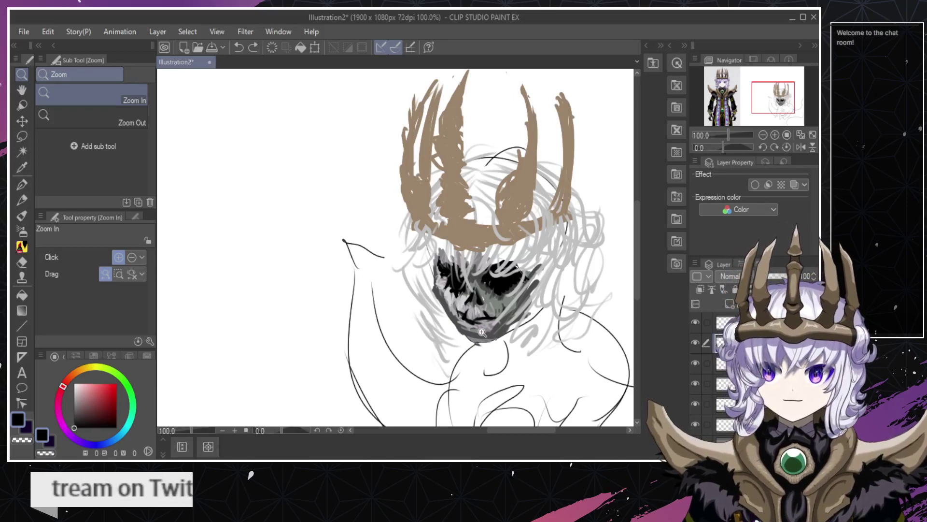
click(472, 329)
click(472, 330)
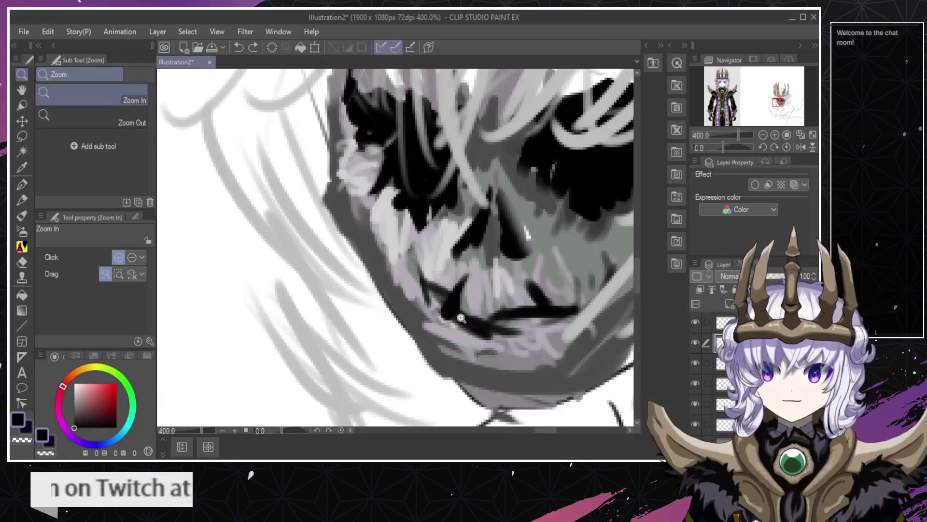
click(474, 289)
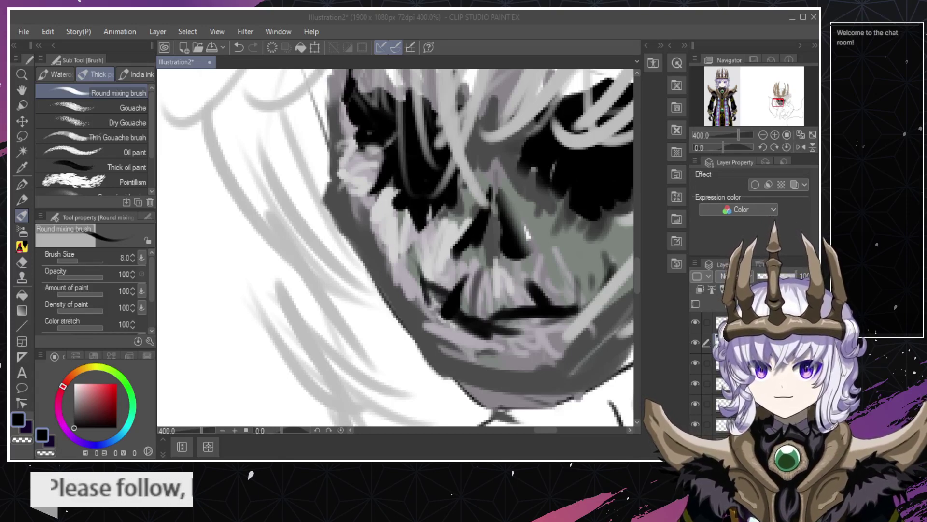
click(390, 233)
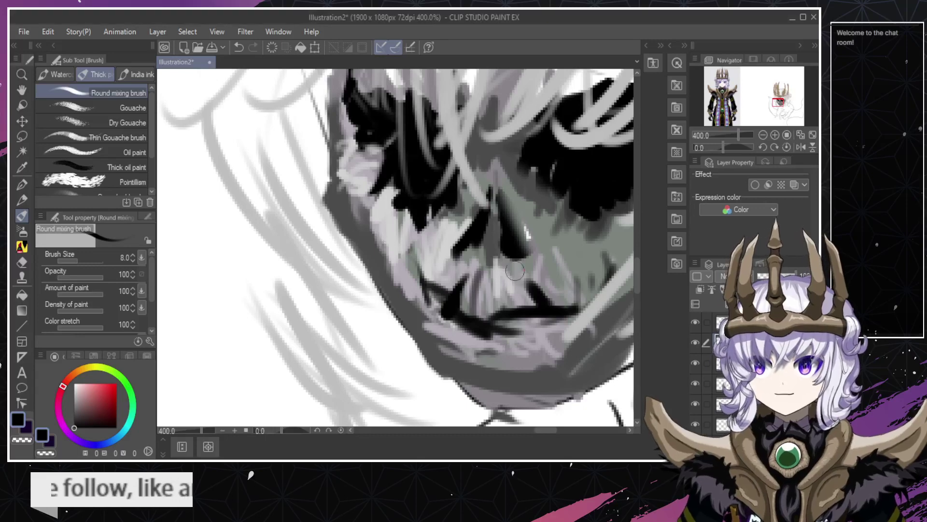
mouse_move(479, 339)
mouse_down()
mouse_move(463, 311)
mouse_move(469, 290)
mouse_move(482, 305)
mouse_move(476, 276)
mouse_move(489, 309)
mouse_move(486, 289)
mouse_move(479, 292)
mouse_move(489, 301)
mouse_move(481, 309)
mouse_move(492, 294)
mouse_move(496, 307)
mouse_move(509, 307)
mouse_move(509, 282)
mouse_up()
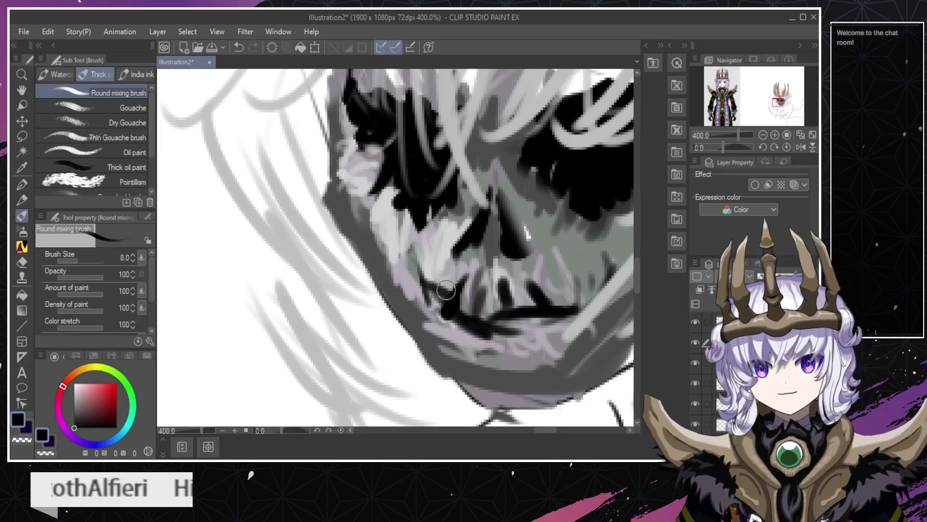
Try a black tooth line at the left end of the mouth, undoing it along with the latest tooth lines above the mouth.
mouse_move(437, 286)
mouse_down()
mouse_move(439, 259)
mouse_move(448, 255)
mouse_move(419, 273)
mouse_move(425, 242)
mouse_up()
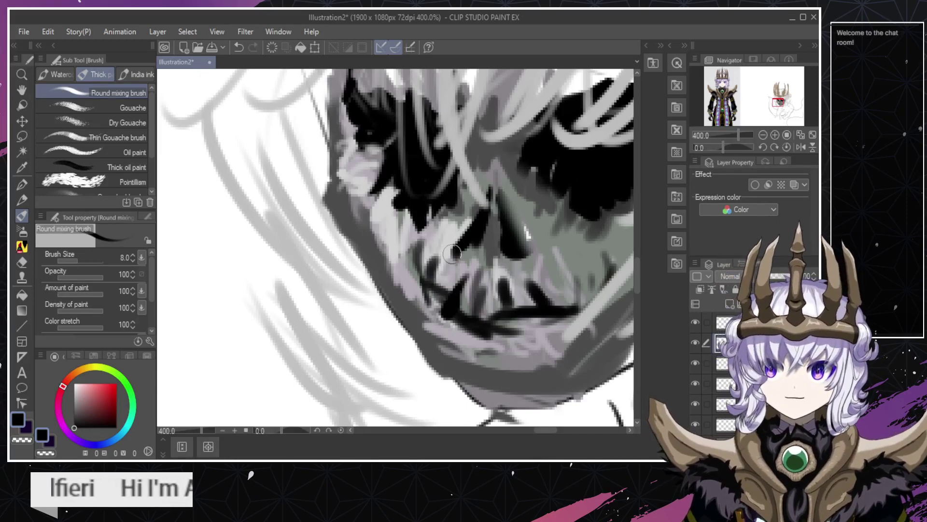
key(ctrl+z)
key(ctrl+z)
key(ctrl+z)
key(ctrl+z)
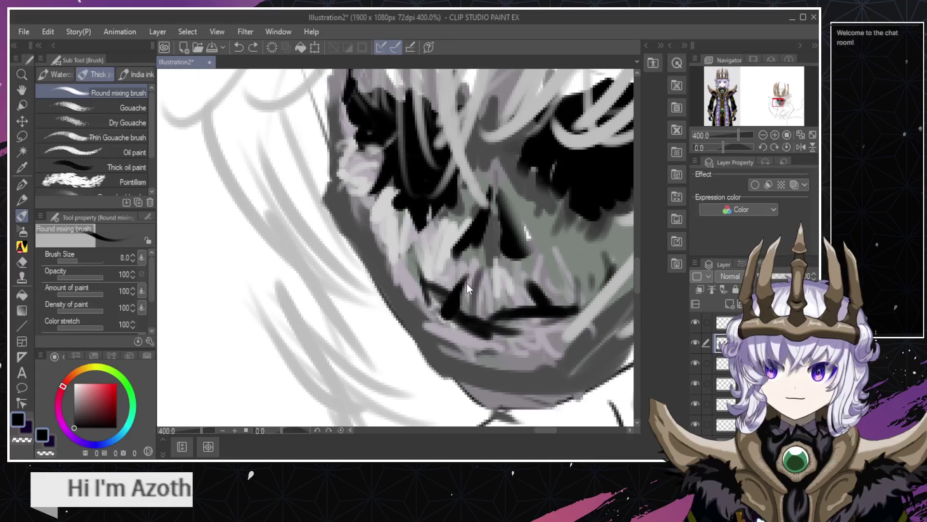
Sample the grey-green cheek colour and paint over the white gap beside the nose cavity with the Round mixing brush.
key(ctrl+space)
drag(464, 303, 467, 321)
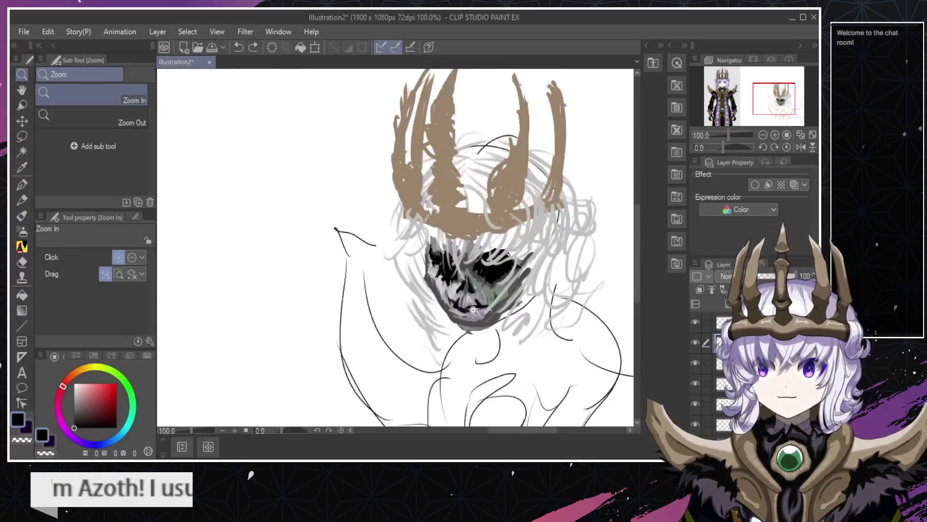
click(480, 298)
click(459, 304)
click(425, 295)
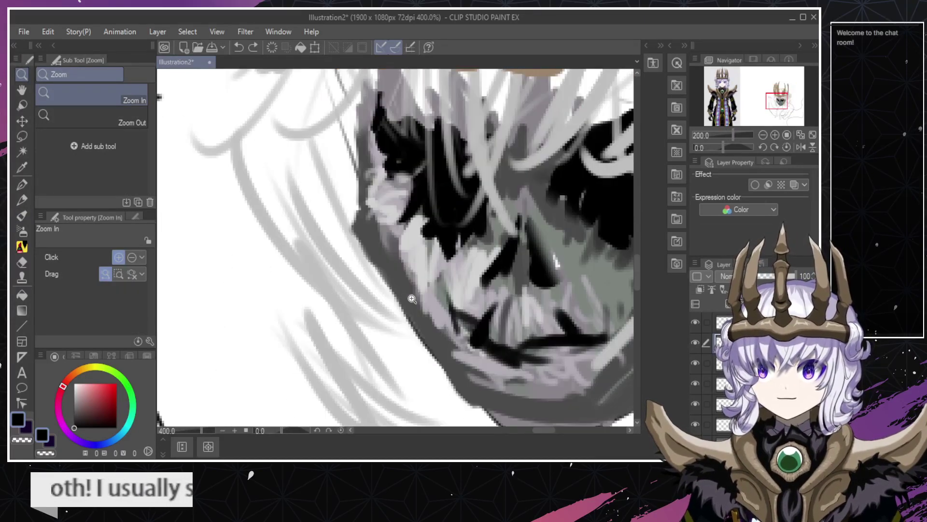
key(e)
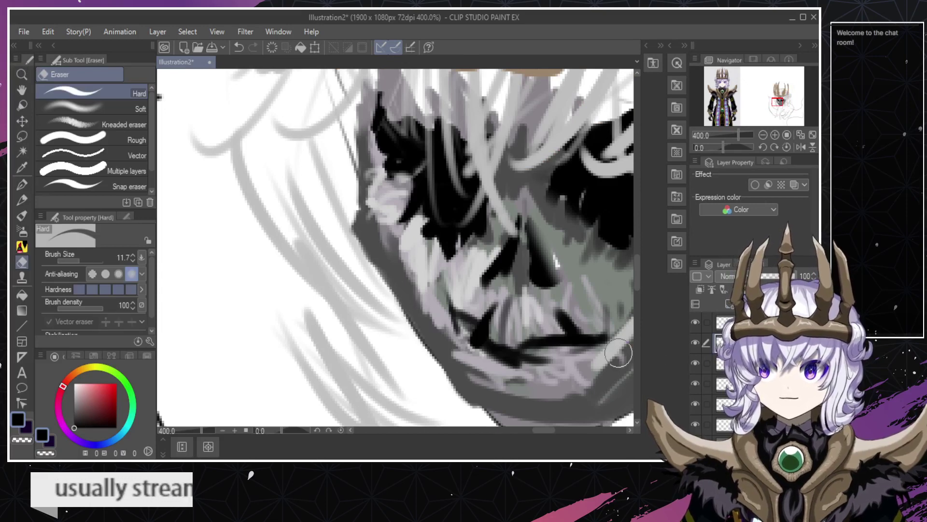
alt+click(581, 265)
mouse_move(553, 277)
mouse_down()
mouse_move(556, 254)
mouse_move(569, 274)
mouse_move(559, 277)
mouse_up()
key(ctrl+z)
key(ctrl+z)
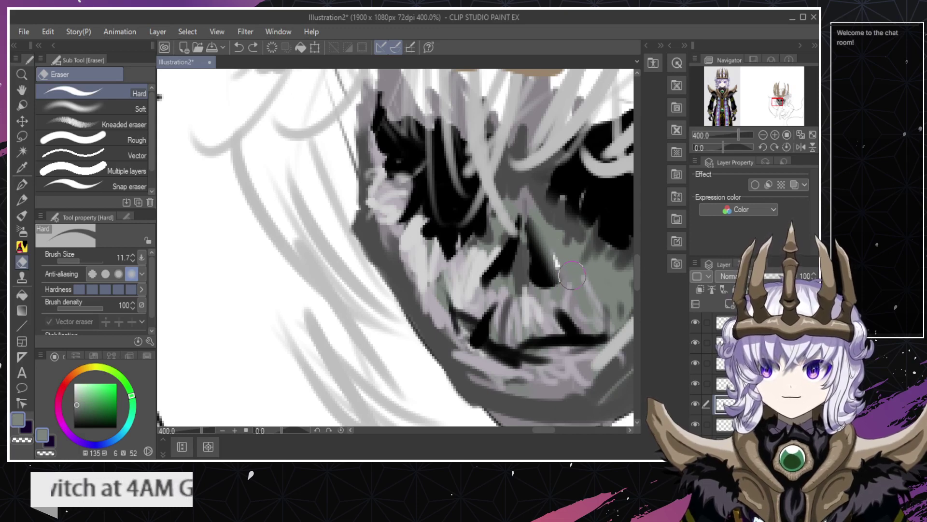
key(b)
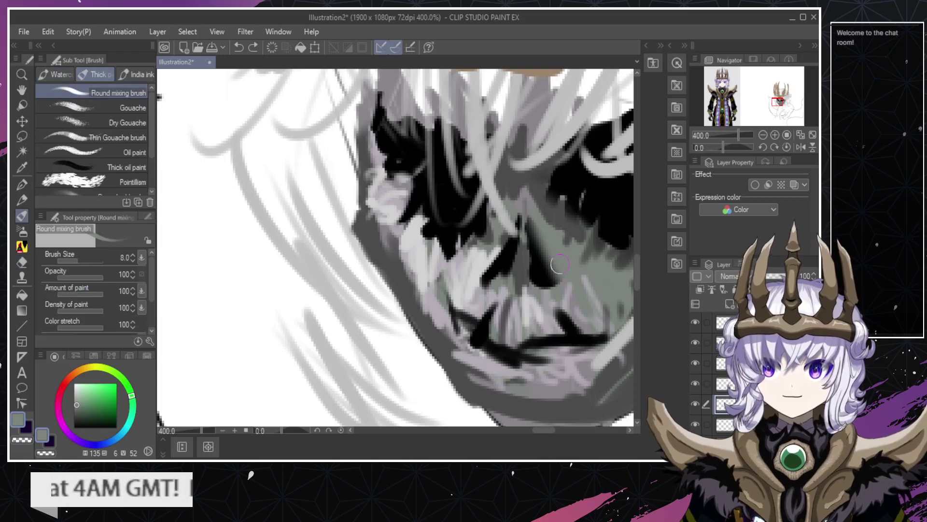
drag(534, 216, 550, 273)
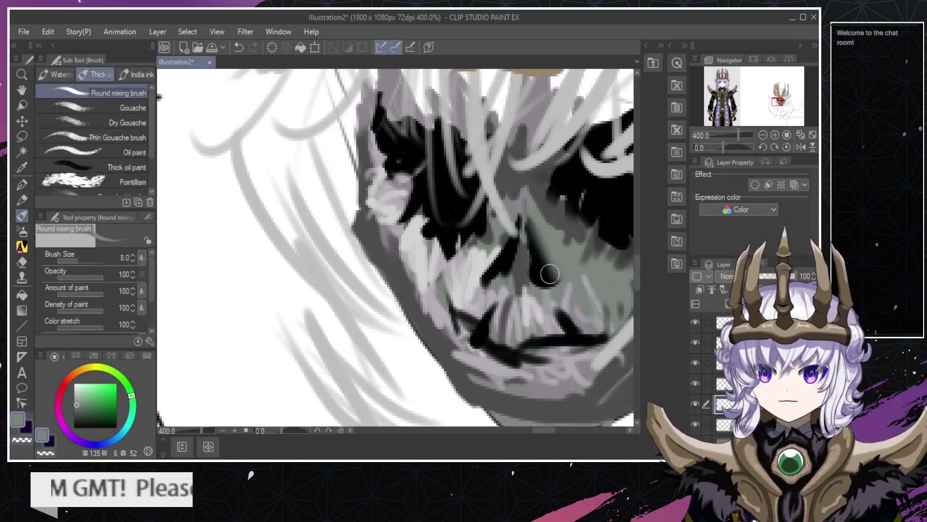
Examine the skull's mouth and jaw against the crown and hair sketch at several zoom levels.
alt+click(545, 285)
alt+click(544, 285)
alt+click(544, 286)
scroll(544, 286, up, 3)
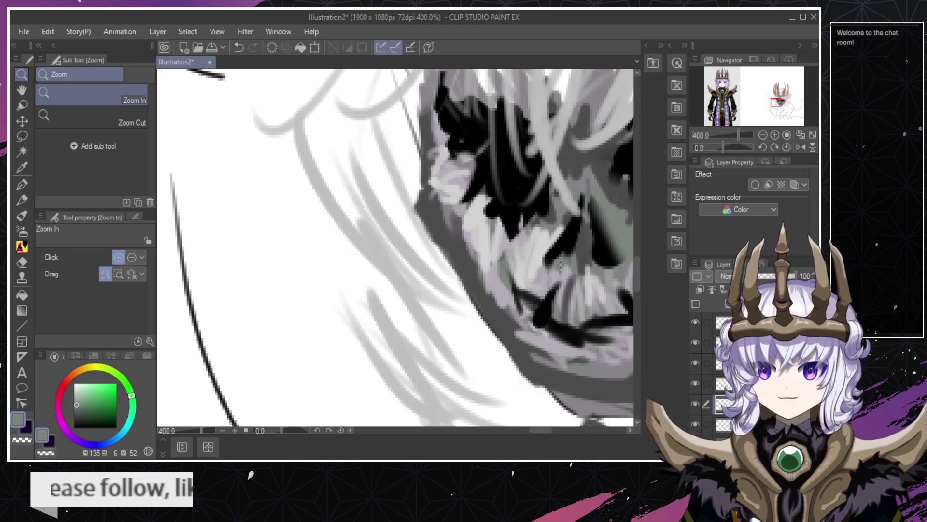
key(e)
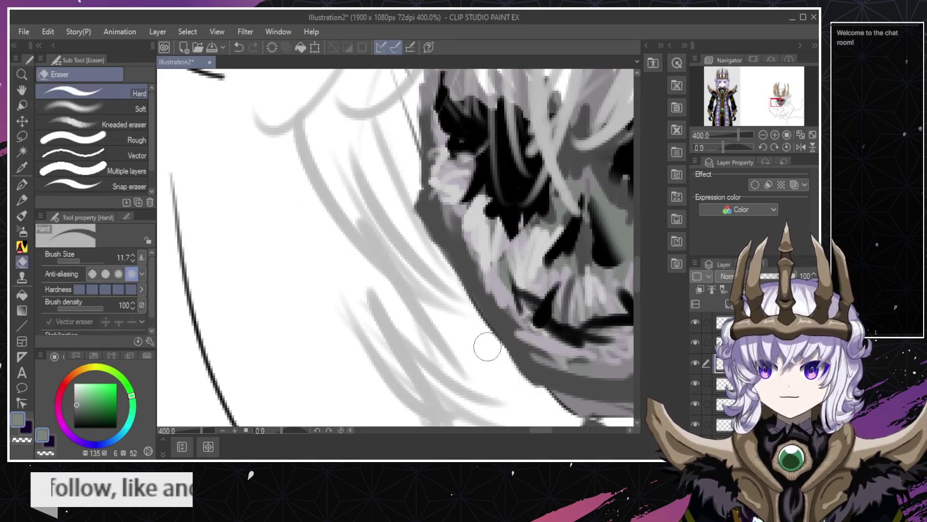
key(/)
scroll(531, 326, down, 3)
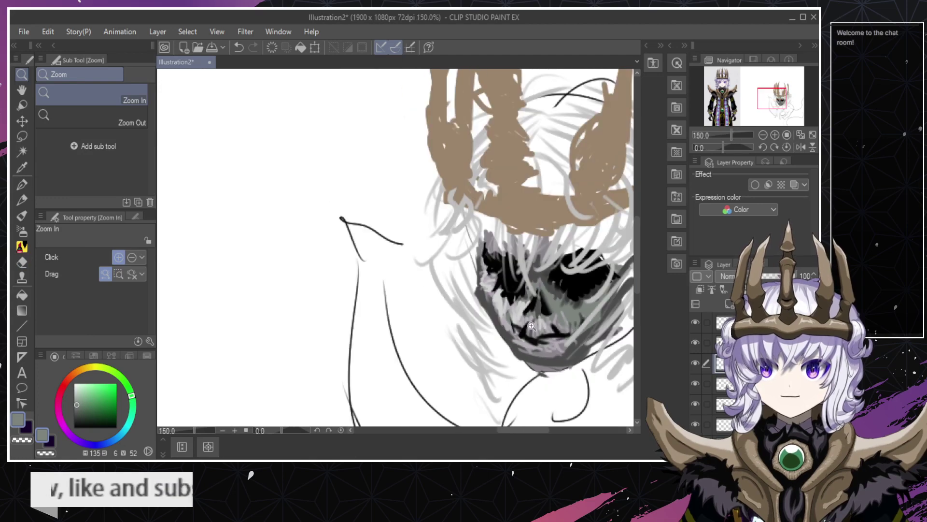
scroll(541, 319, up, 1)
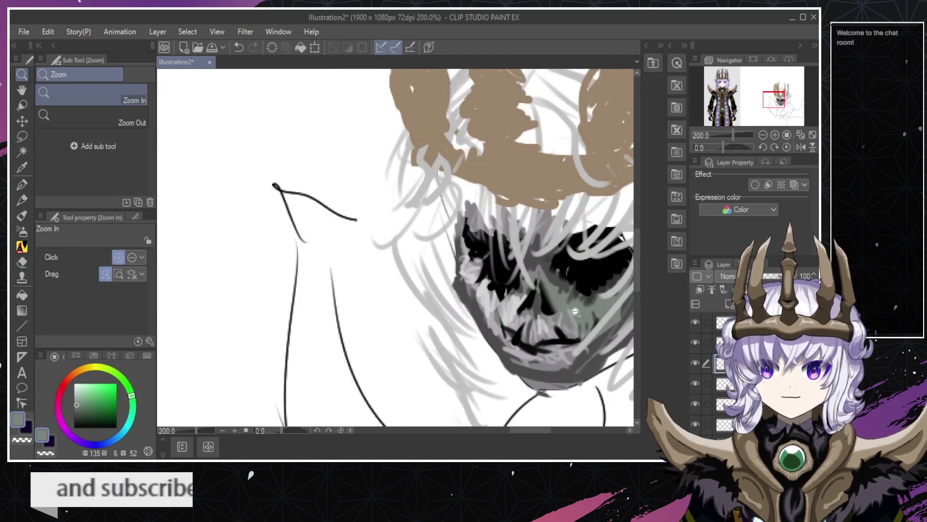
scroll(579, 312, down, 1)
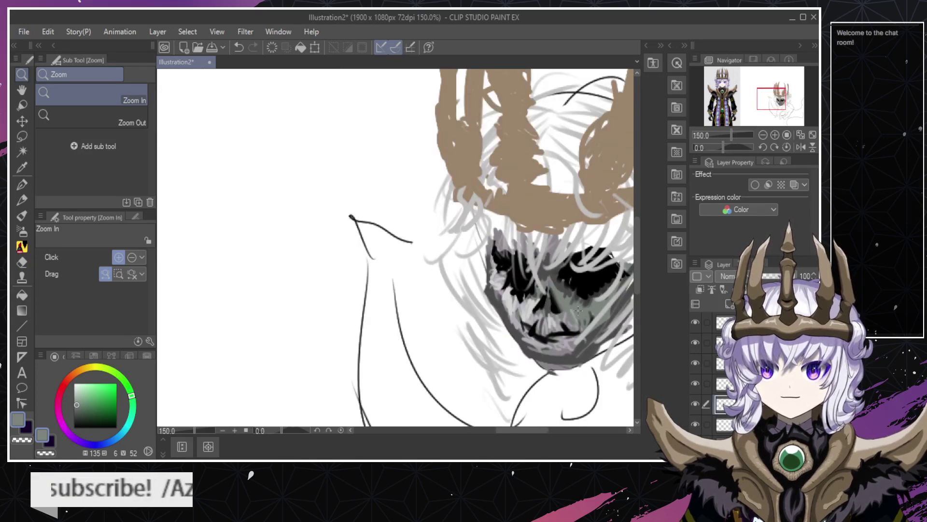
Erase the dark grey paint spilling outside the jaw's left outline with the Hard eraser on its own layer.
key(e)
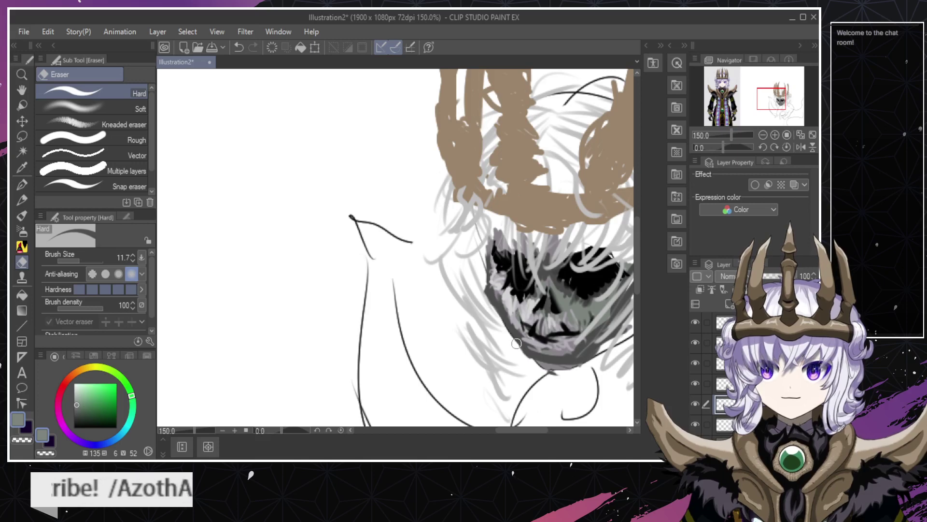
key(/)
click(505, 330)
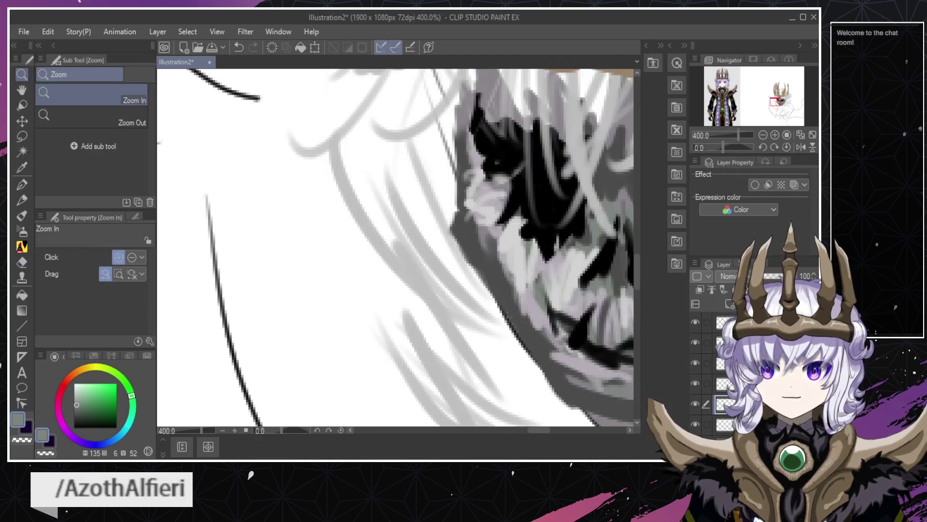
key(alt+bracketright)
key(e)
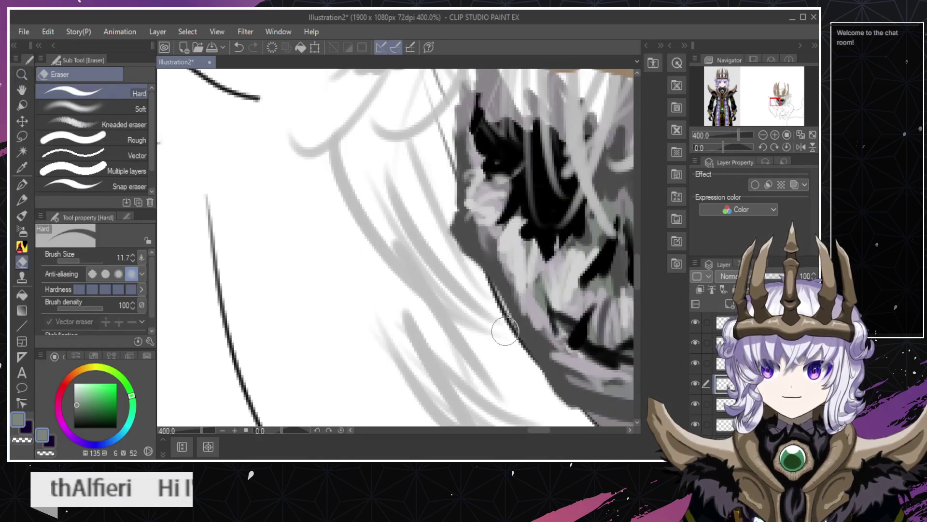
drag(506, 331, 539, 390)
drag(517, 351, 544, 405)
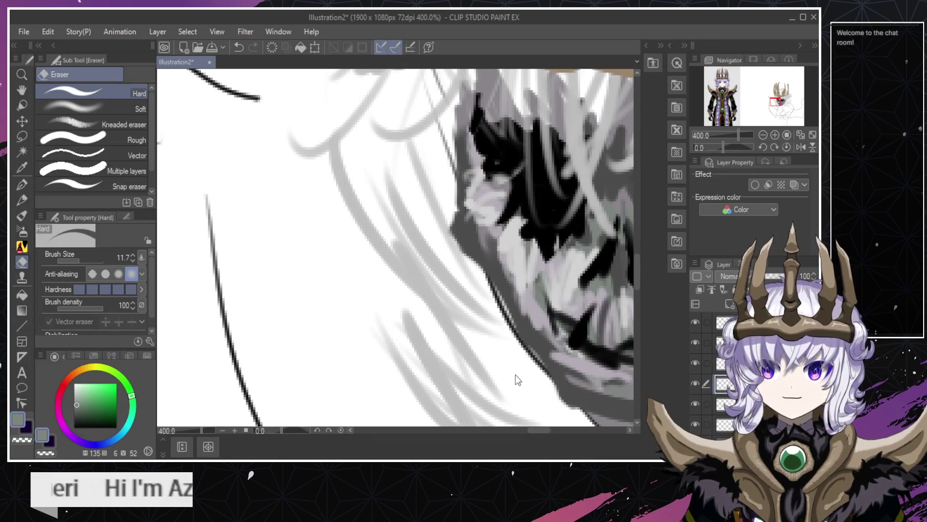
Select the layer holding the black line sketch and hide it.
key(slash)
alt+click(502, 358)
alt+click(501, 357)
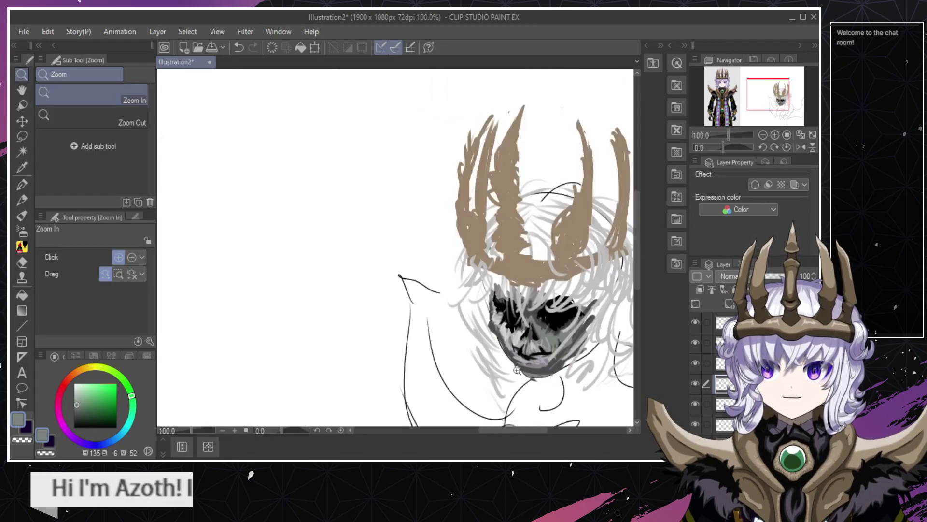
click(502, 357)
click(503, 333)
key(e)
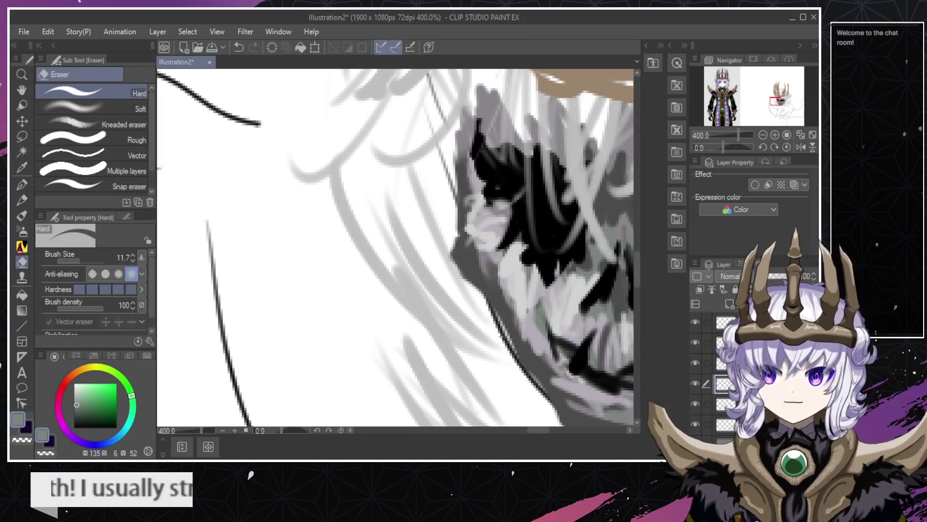
ctrl+shift+click(499, 334)
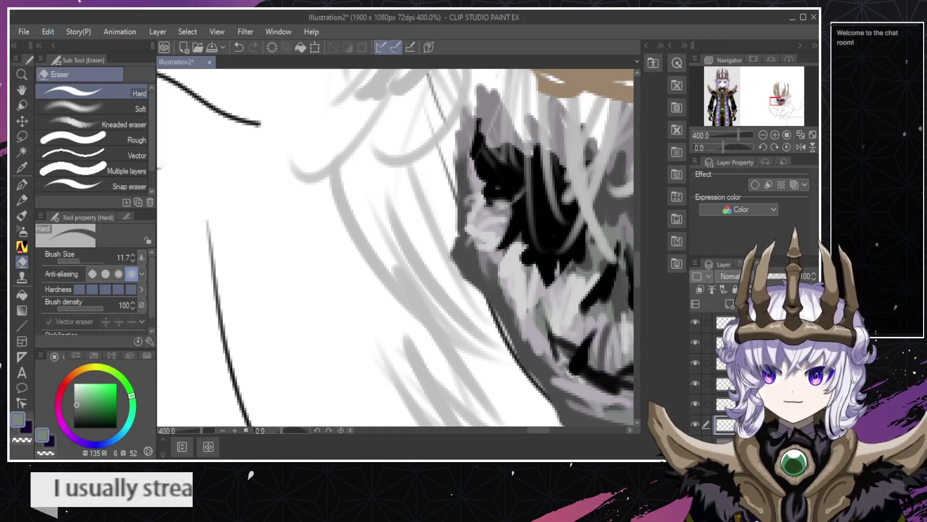
click(696, 424)
Check the painted crown, hair and skull face without the black line sketch, from the full drawing down to the chin.
key(slash)
alt+click(524, 375)
alt+click(524, 375)
alt+click(524, 376)
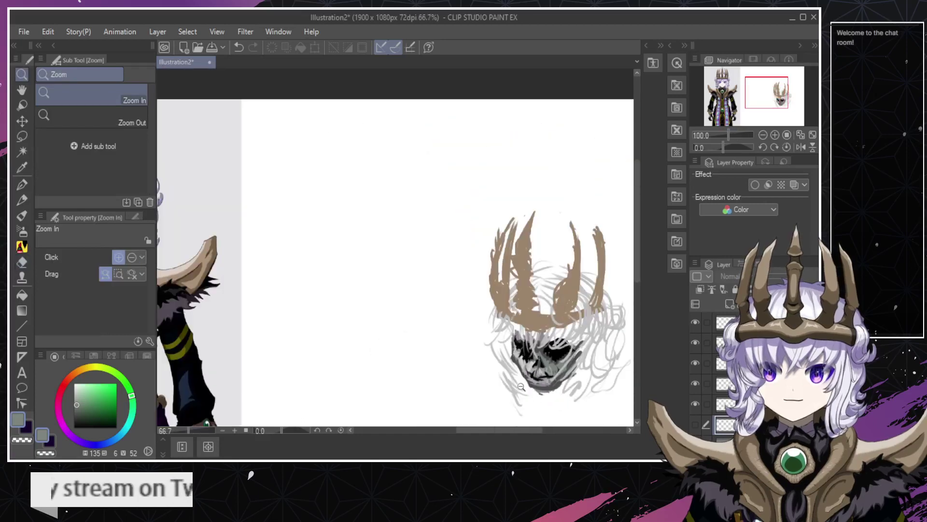
alt+click(524, 377)
click(547, 393)
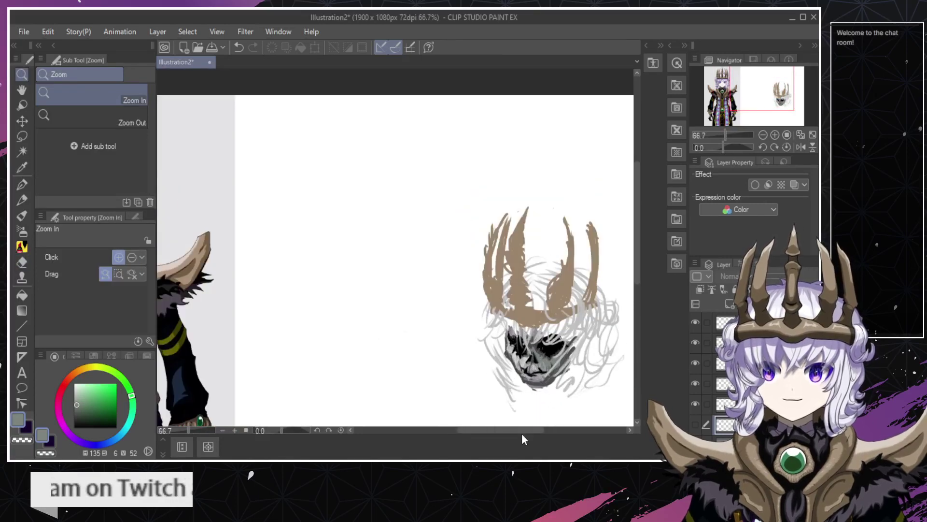
drag(521, 430, 537, 430)
click(473, 380)
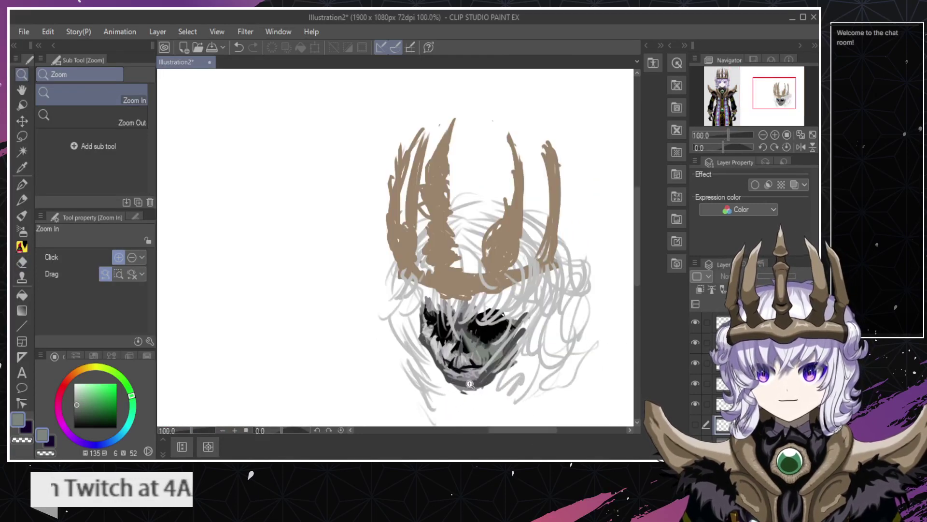
click(473, 381)
click(471, 395)
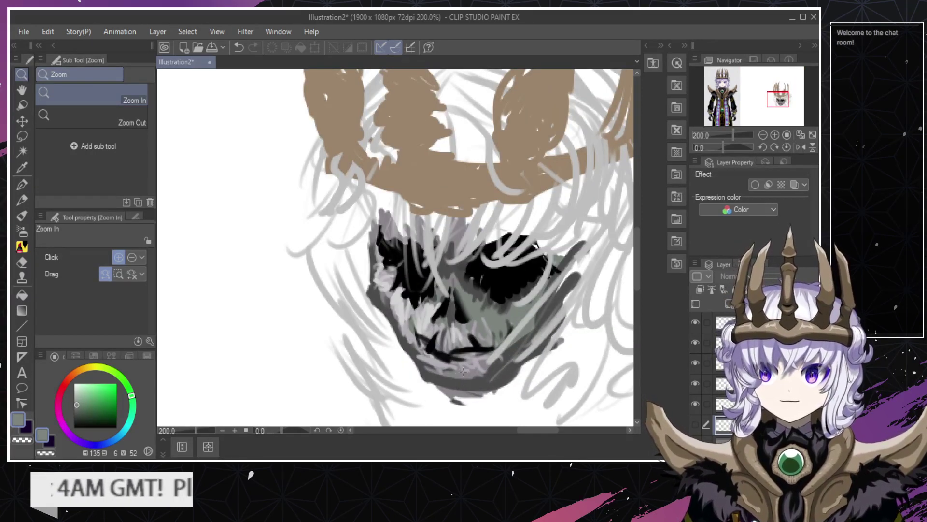
Trim the black paint at the right eye socket's inner edge with the Hard eraser, undoing an erased stroke above the mouth.
key(alt+])
click(449, 375)
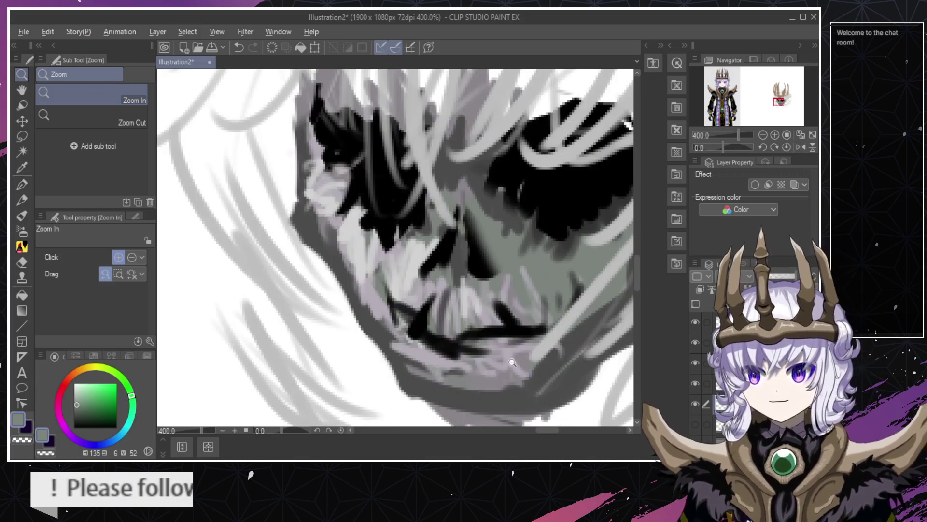
key(b)
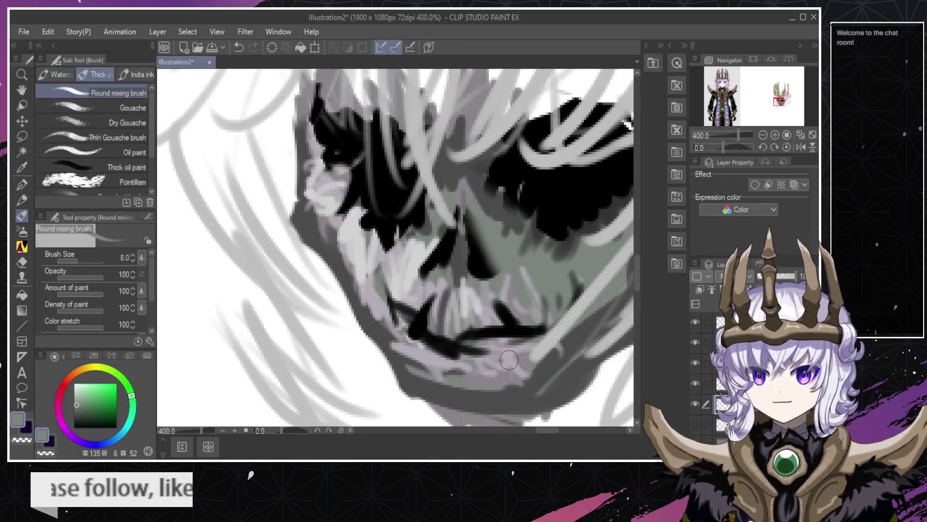
alt+click(507, 360)
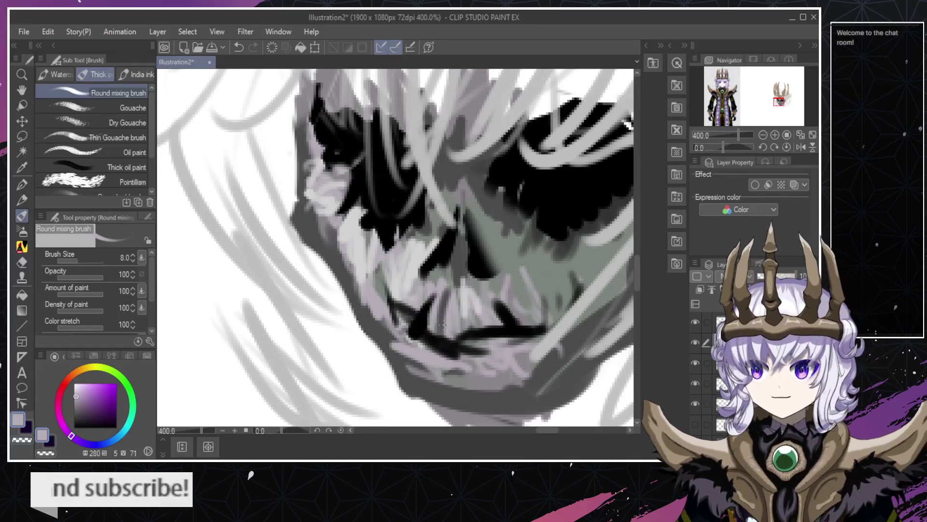
key(e)
drag(455, 329, 463, 285)
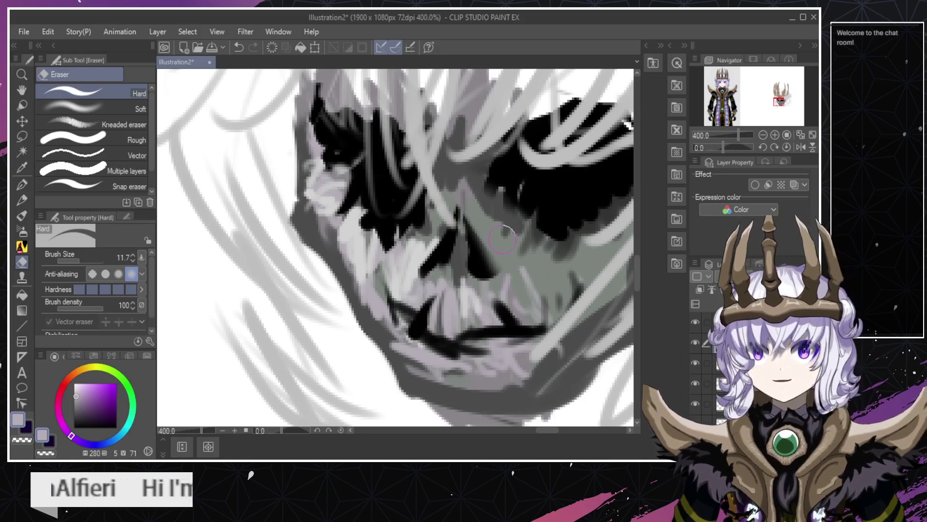
key(ctrl+z)
drag(495, 209, 505, 249)
Sample black and darken the inner edges of both eye sockets with the Round mixing brush, undoing a trial stroke below the chin.
key(ctrl+space)
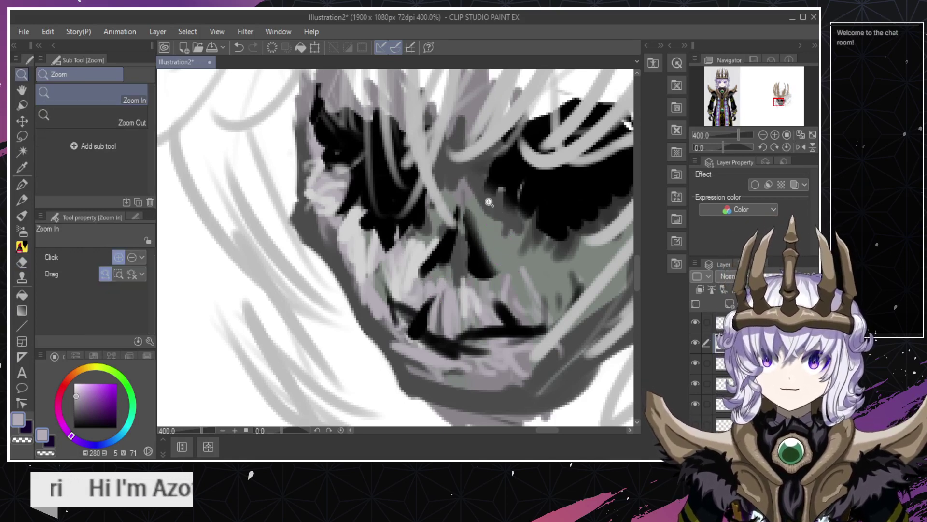
alt+click(557, 192)
key(b)
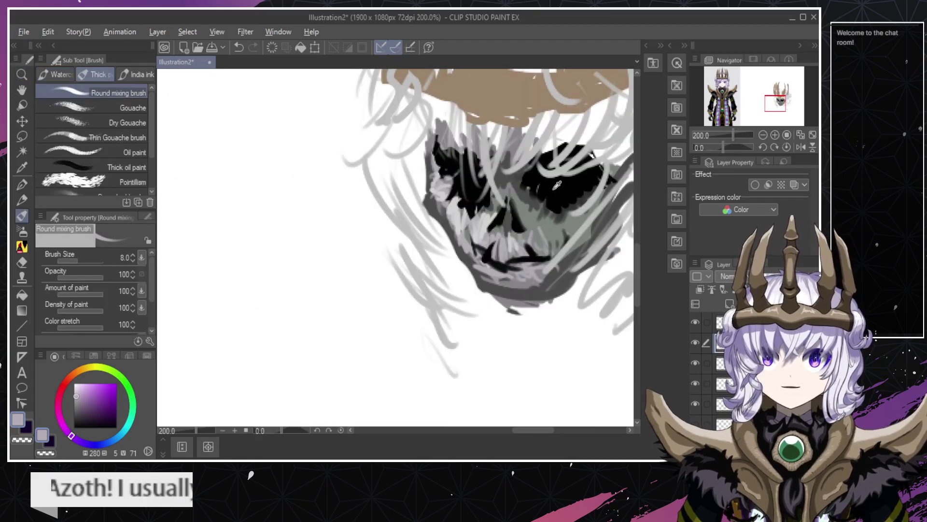
alt+click(557, 185)
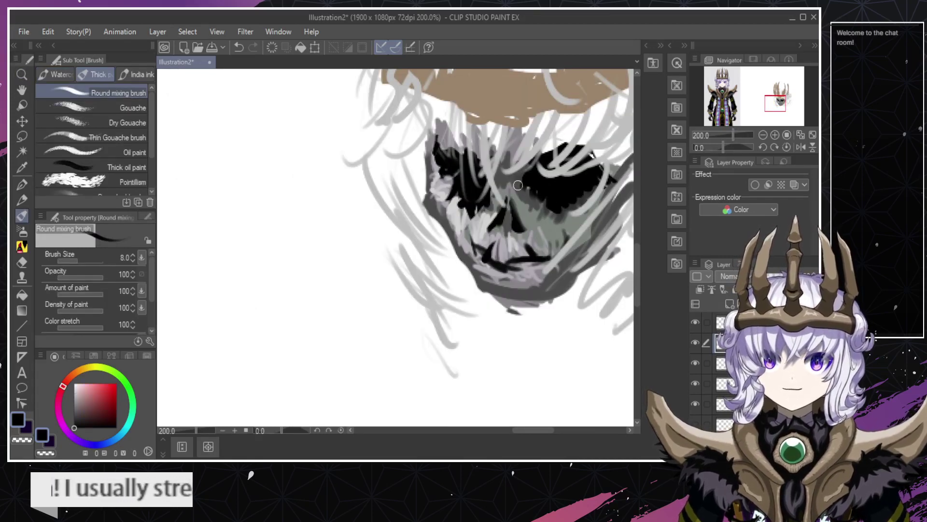
mouse_move(459, 218)
mouse_down()
mouse_move(457, 197)
mouse_move(496, 182)
mouse_up()
mouse_move(476, 229)
mouse_down()
mouse_move(499, 209)
mouse_move(505, 179)
mouse_up()
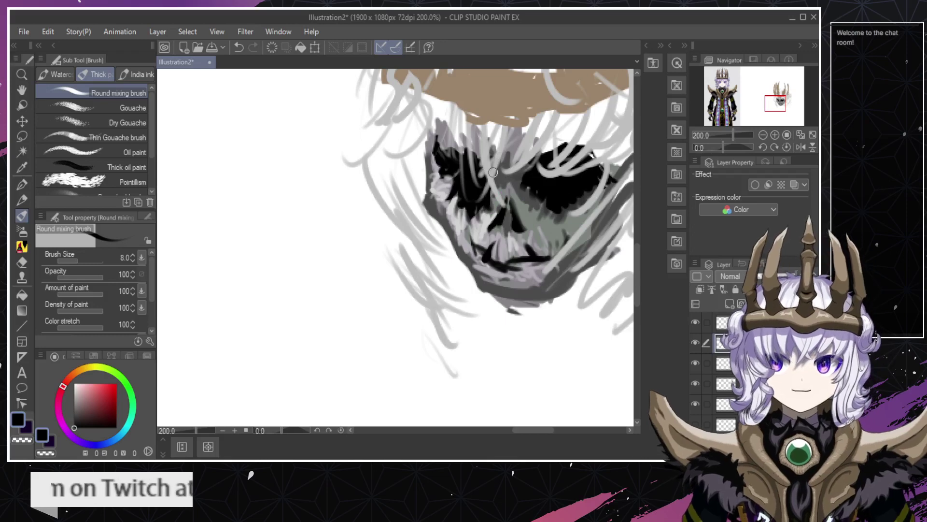
drag(537, 186, 528, 202)
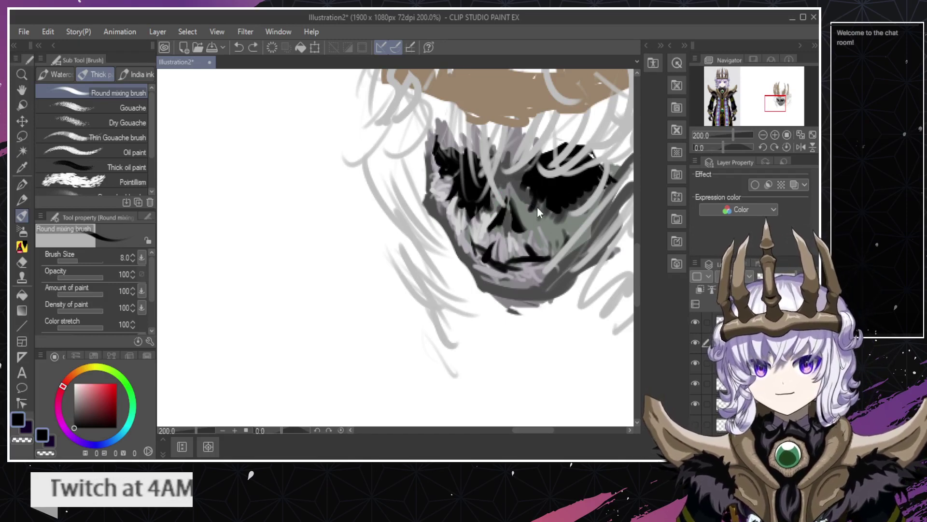
drag(532, 195, 535, 193)
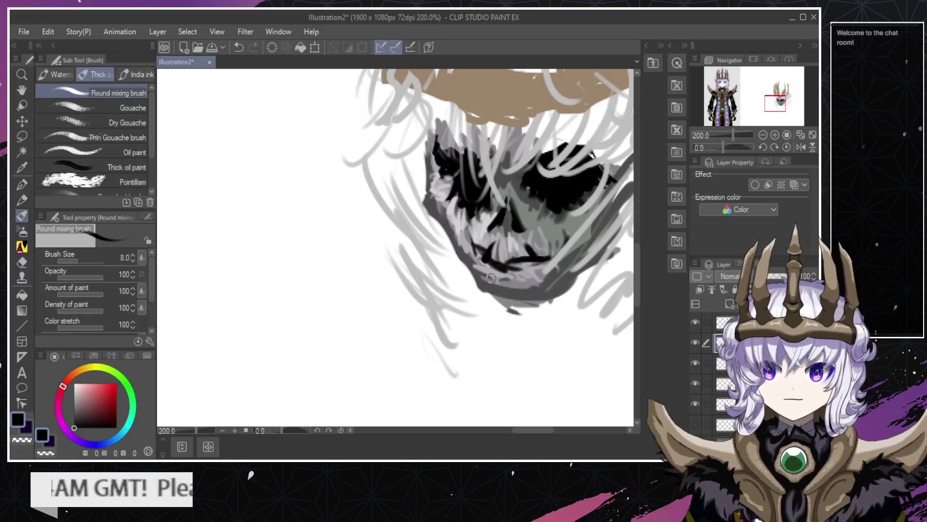
drag(519, 317, 560, 311)
key(ctrl+z)
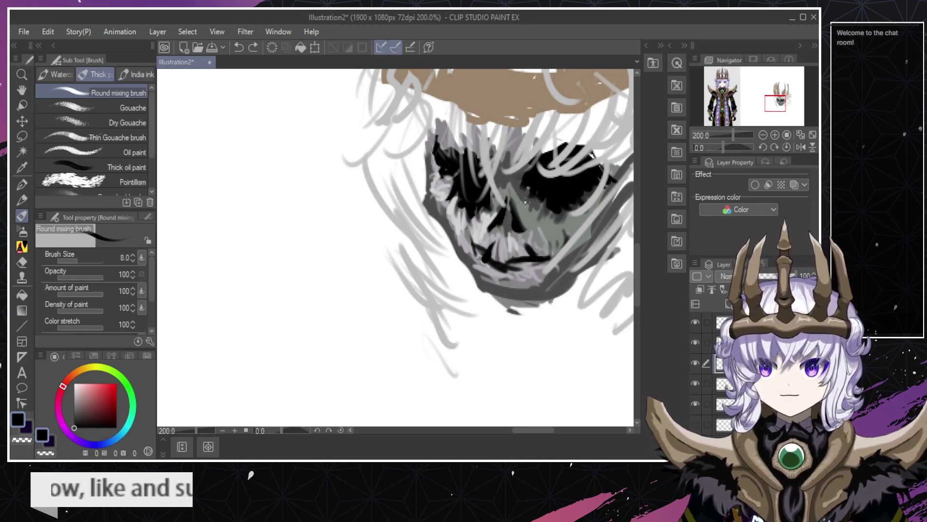
Sample the dark grey from the face and try painting a neck stub beneath the chin with the Round mixing brush.
alt+click(526, 197)
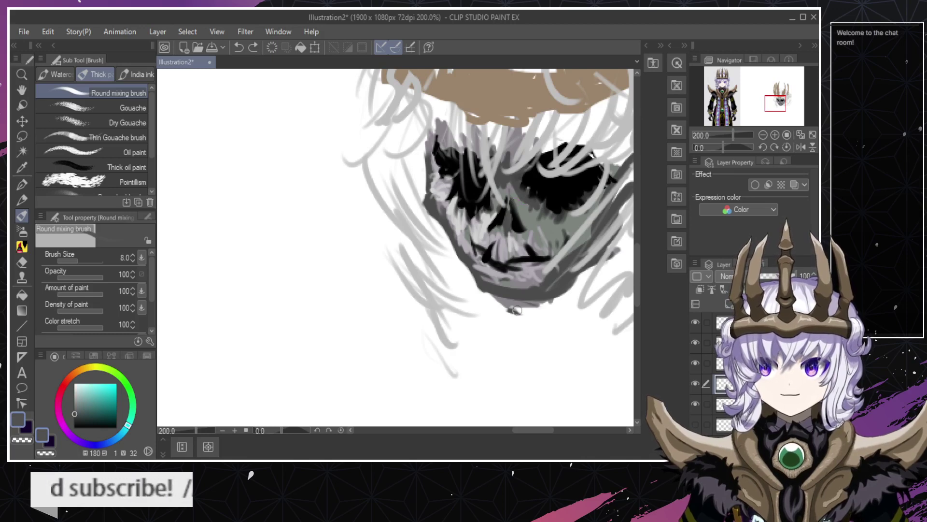
mouse_move(516, 310)
mouse_down()
mouse_move(502, 306)
mouse_move(555, 302)
mouse_move(505, 303)
mouse_move(522, 313)
mouse_move(577, 297)
mouse_move(566, 295)
mouse_up()
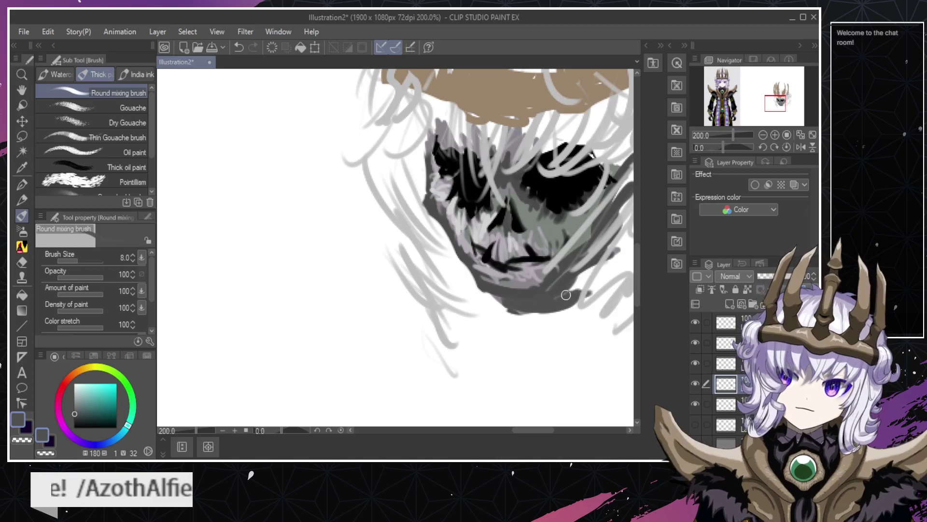
key(ctrl+z)
key(ctrl+z)
key(ctrl+z)
key(ctrl+z)
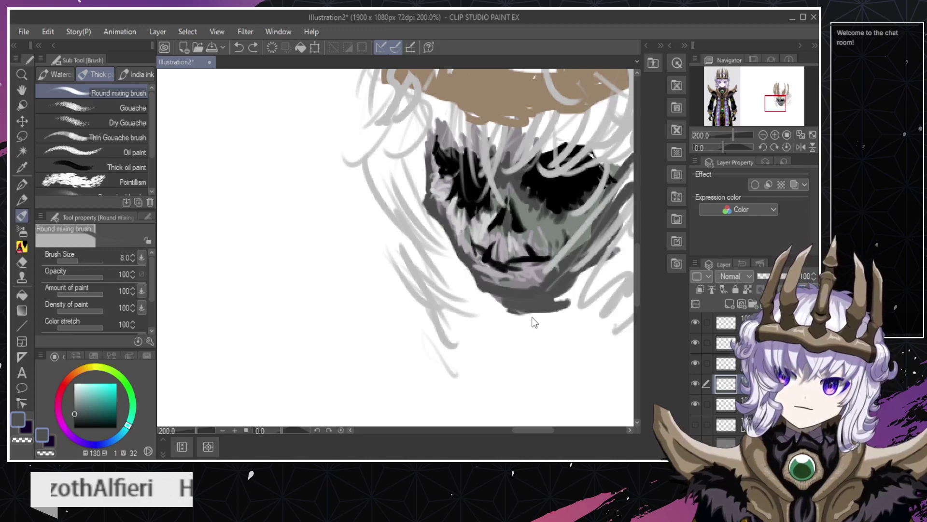
key(ctrl+z)
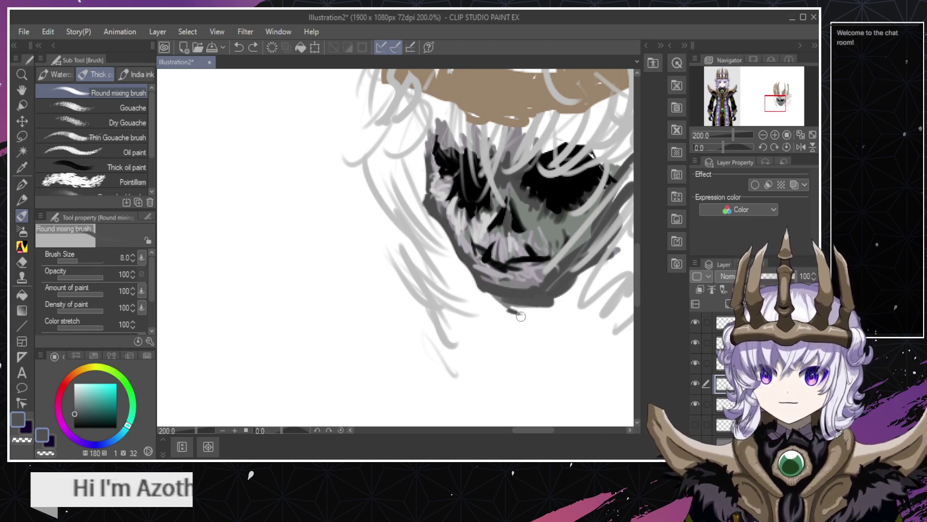
key(ctrl+z)
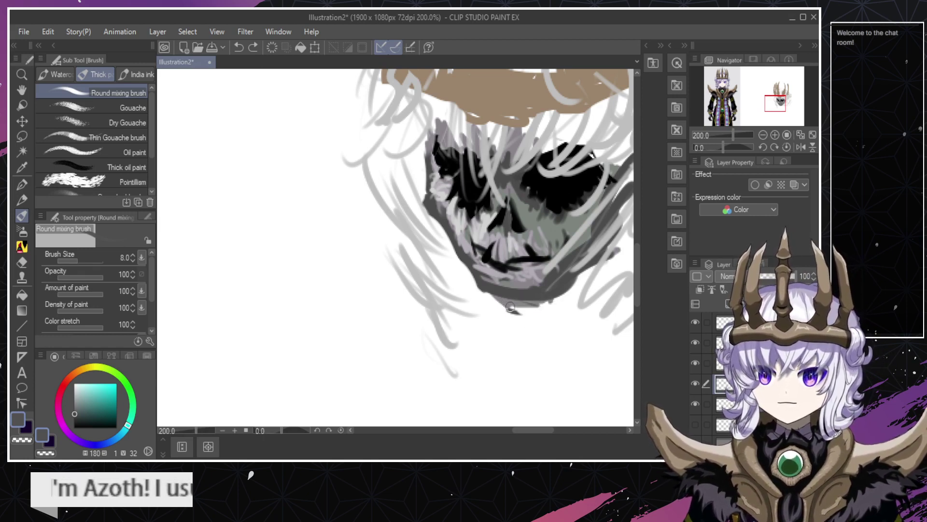
Paint a short dark grey stroke at the chin's lower edge, undoing the unwanted trial strokes.
mouse_move(498, 302)
mouse_down()
mouse_move(513, 334)
mouse_move(514, 313)
mouse_move(521, 323)
mouse_move(530, 310)
mouse_move(504, 308)
mouse_move(512, 313)
mouse_up()
key(ctrl+z)
key(ctrl+z)
key(ctrl+z)
key(ctrl+z)
key(ctrl+z)
key(ctrl+z)
key(ctrl+z)
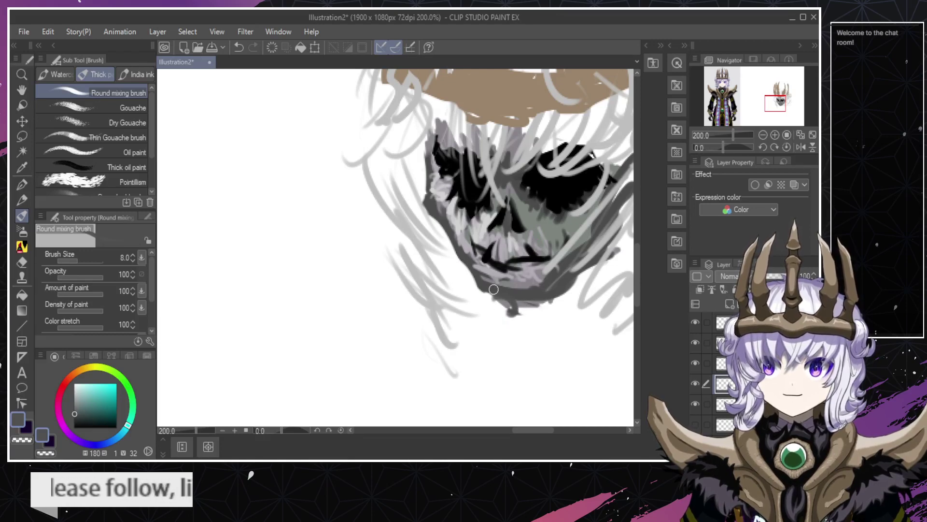
Show the black line sketch layer again and trim the dark grey blob below the chin with the Hard eraser.
click(695, 424)
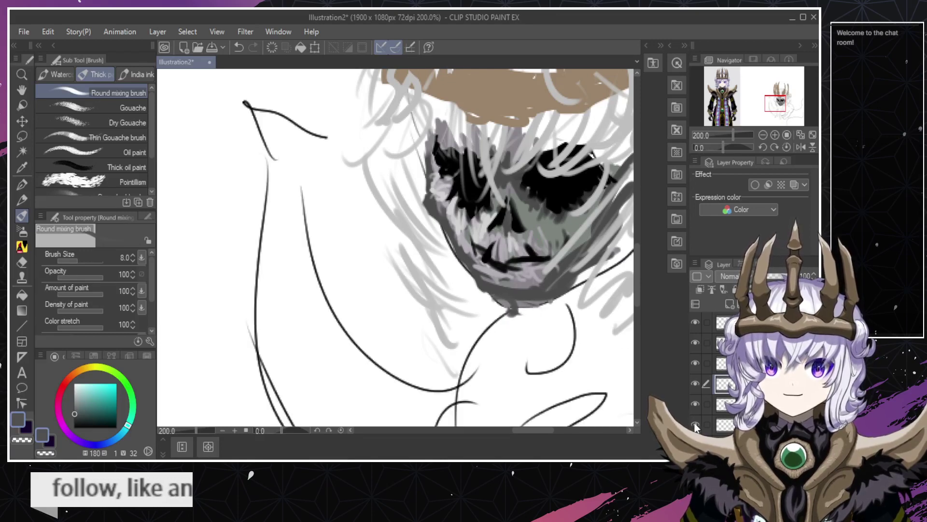
click(695, 424)
click(696, 424)
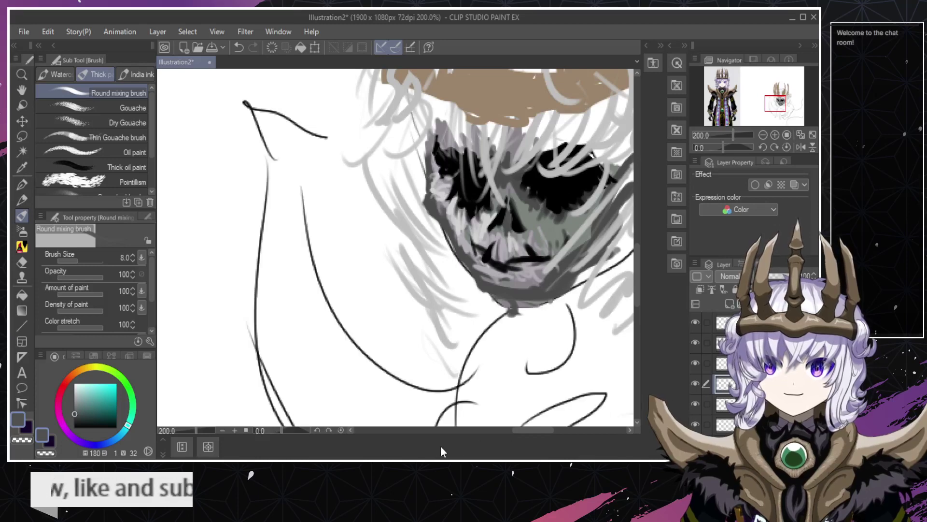
scroll(535, 432, right, 5)
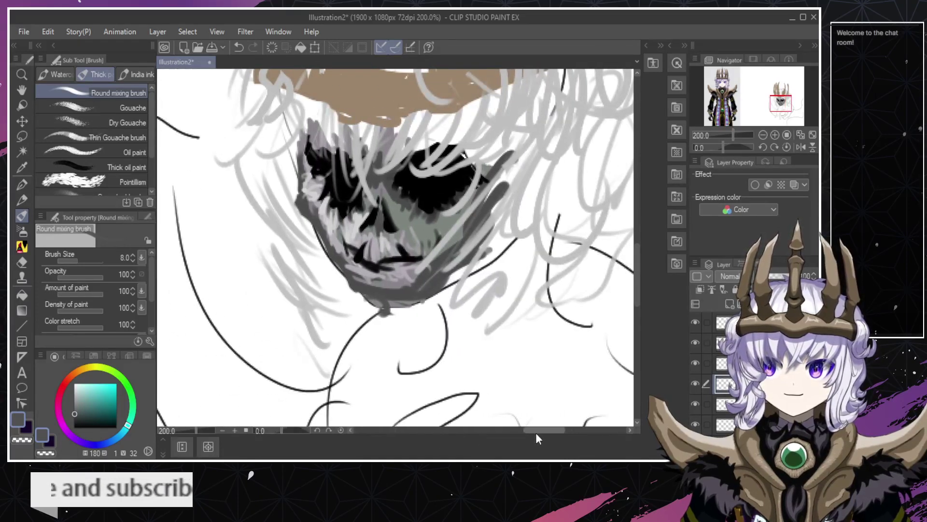
drag(535, 433, 534, 432)
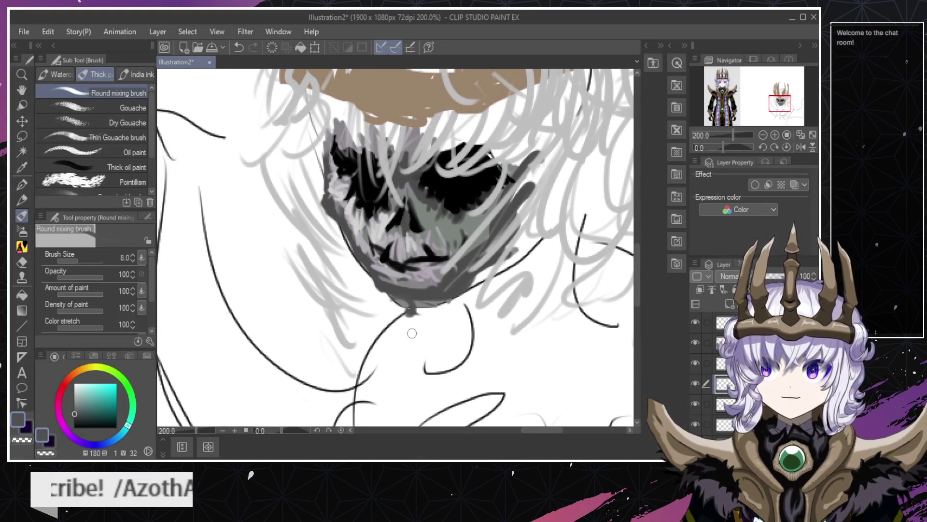
key(e)
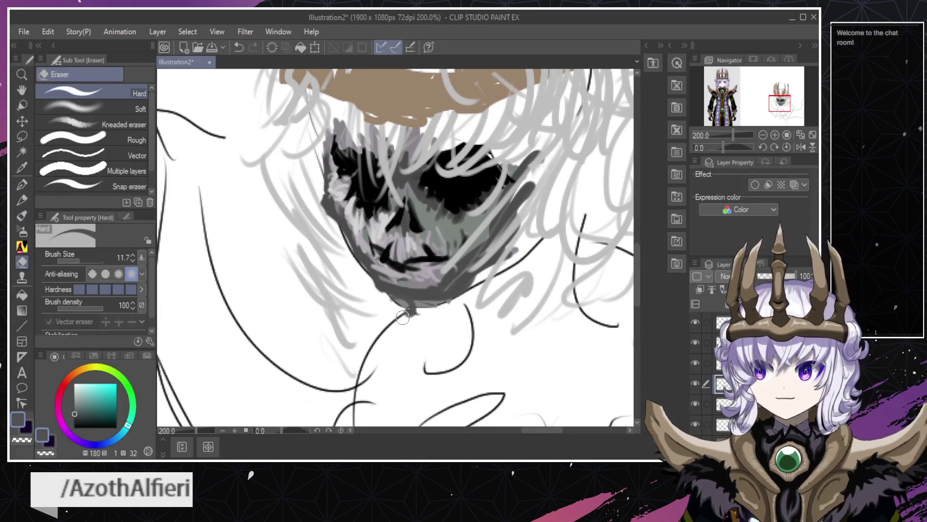
Pick a dark purple (hue 275, saturation 27, value 33) and block in the neck below the jaw with the Round mixing brush.
key(b)
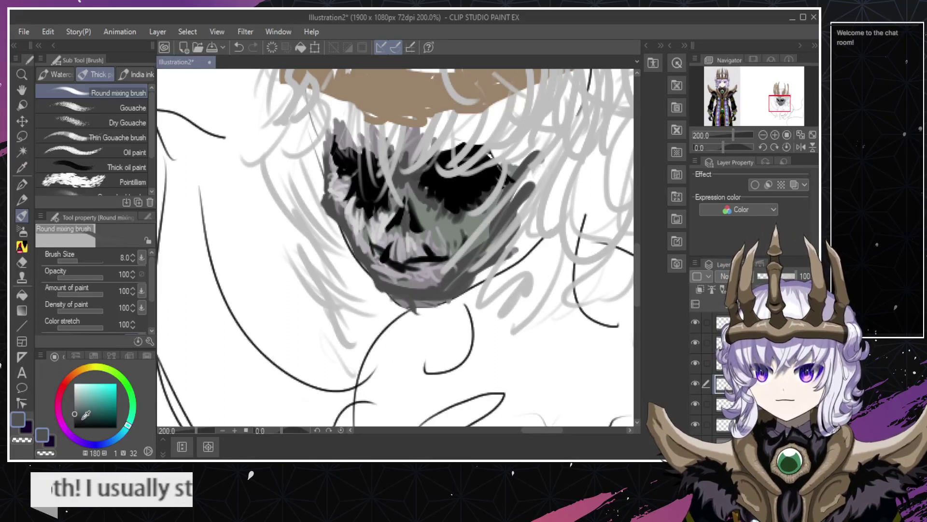
mouse_move(75, 412)
mouse_down()
mouse_move(75, 402)
mouse_move(92, 406)
mouse_up()
click(74, 437)
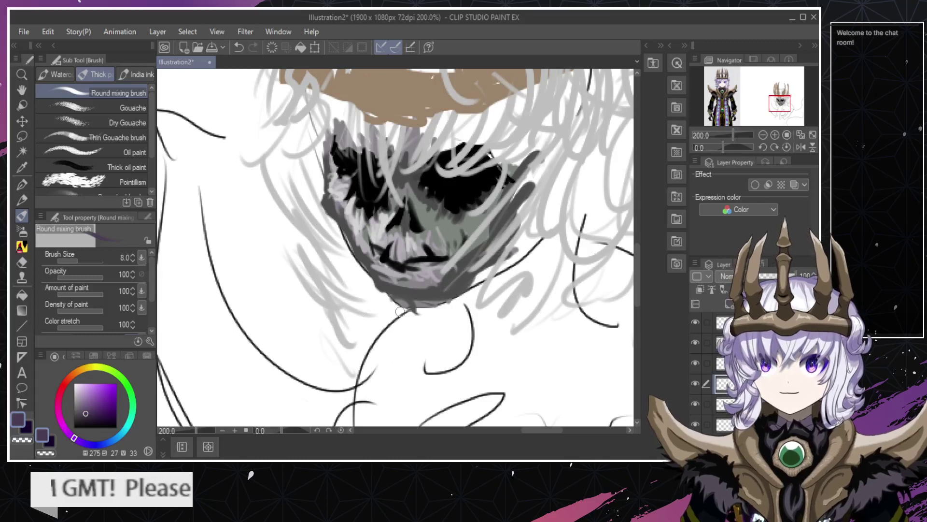
mouse_move(400, 312)
mouse_down()
mouse_move(417, 331)
mouse_move(395, 311)
mouse_move(413, 319)
mouse_move(409, 306)
mouse_move(423, 342)
mouse_move(428, 315)
mouse_move(434, 322)
mouse_move(445, 302)
mouse_move(468, 295)
mouse_move(435, 303)
mouse_move(488, 278)
mouse_move(450, 310)
mouse_move(483, 274)
mouse_move(472, 300)
mouse_move(488, 274)
mouse_up()
key(ctrl+z)
key(ctrl+z)
key(ctrl+z)
mouse_move(457, 312)
mouse_down()
mouse_move(428, 330)
mouse_move(454, 314)
mouse_move(438, 331)
mouse_move(413, 330)
mouse_move(455, 314)
mouse_move(418, 344)
mouse_move(411, 339)
mouse_move(403, 363)
mouse_up()
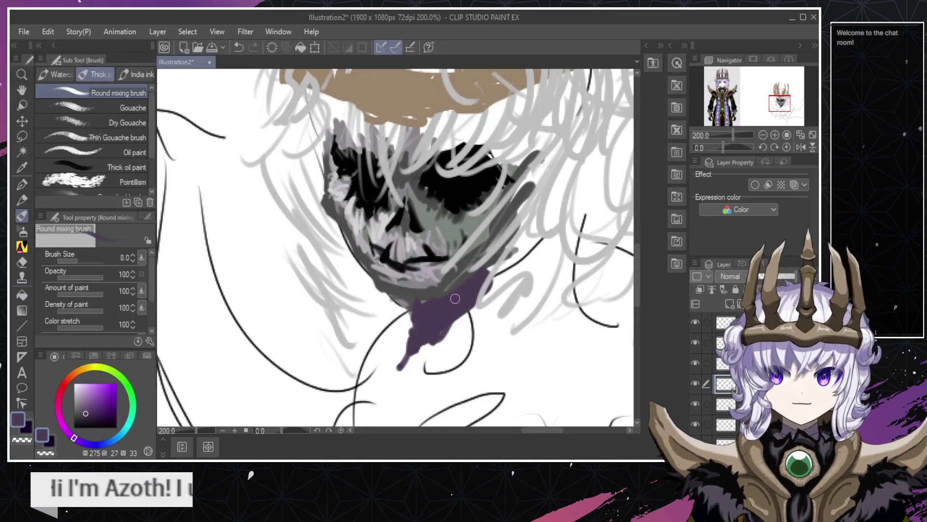
Trim the paint along the chin's lower edge with the Hard eraser, undoing one erased stroke.
key(e)
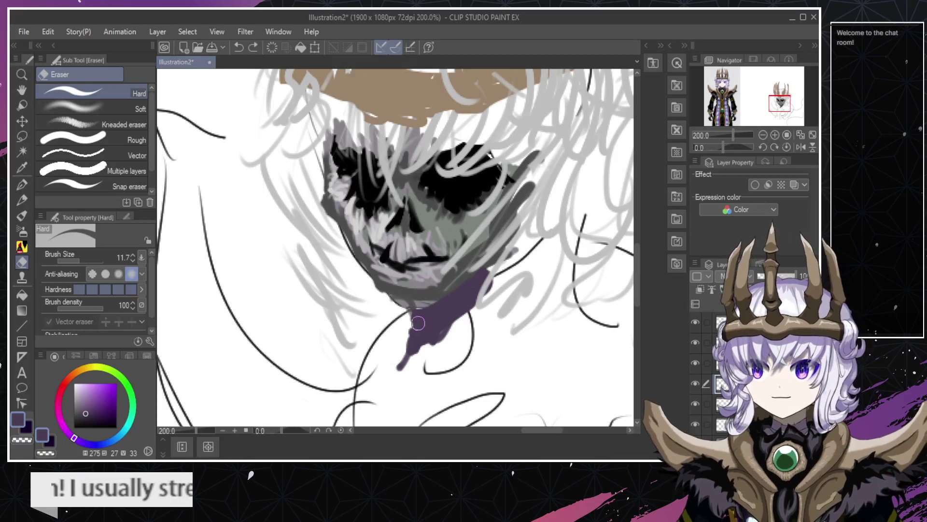
drag(406, 295, 467, 284)
key(ctrl+z)
drag(399, 298, 449, 295)
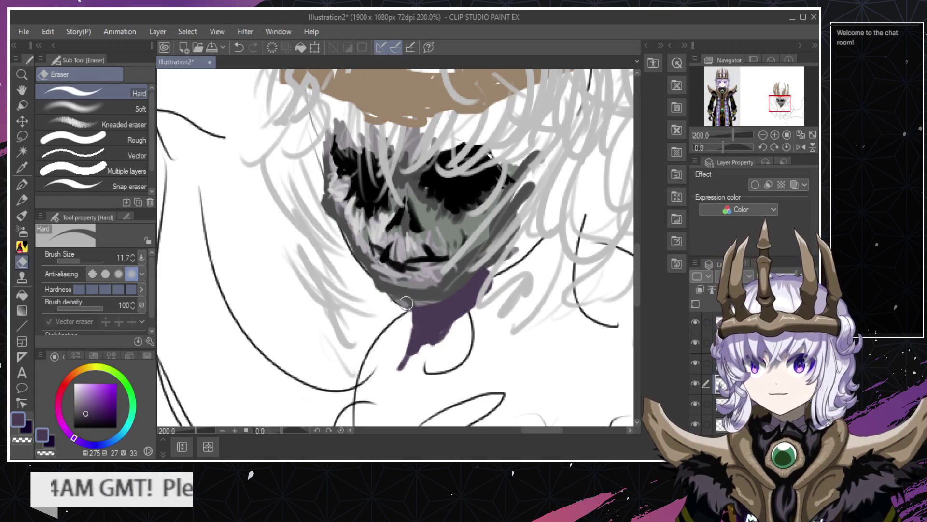
Smooth the purple neck's lower edge with the Round mixing brush and cut back its right side with the Hard eraser.
key(b)
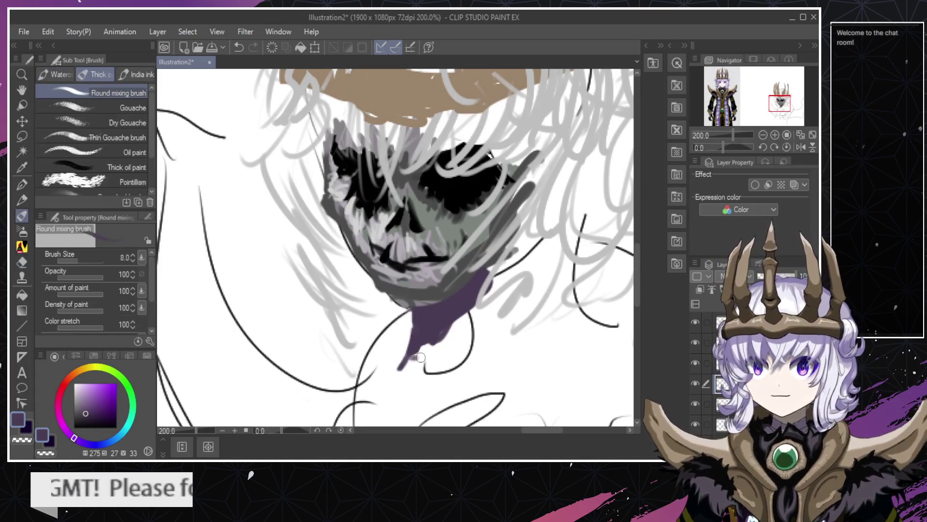
mouse_move(421, 351)
mouse_down()
mouse_move(461, 285)
mouse_move(419, 322)
mouse_move(426, 336)
mouse_move(456, 294)
mouse_move(434, 335)
mouse_move(453, 311)
mouse_up()
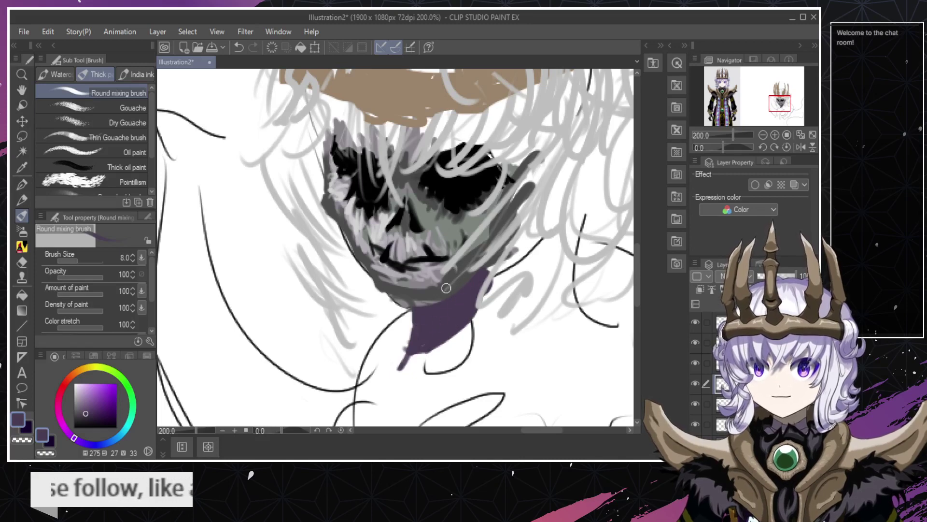
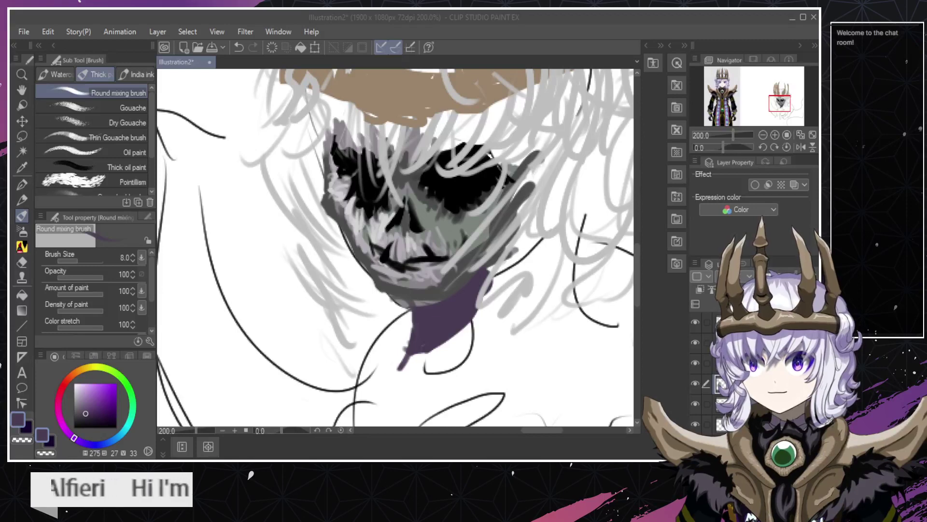
click(490, 155)
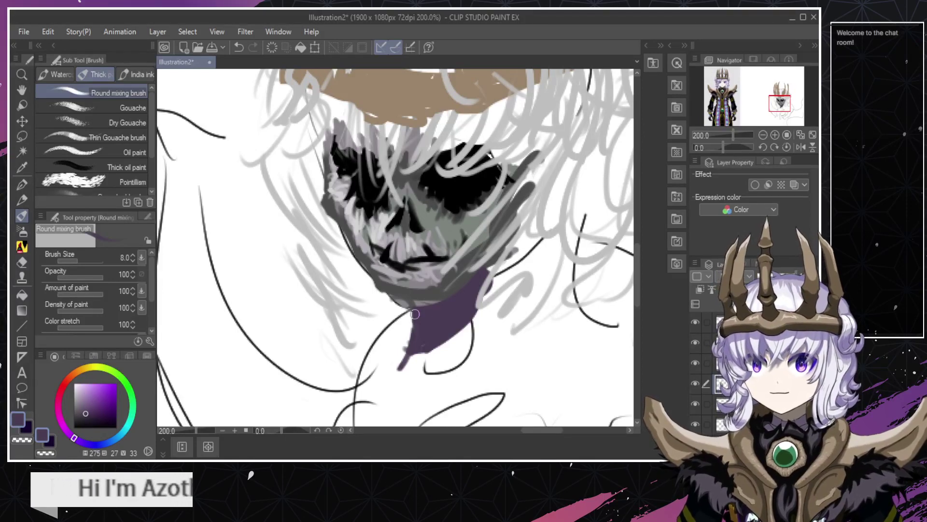
key(e)
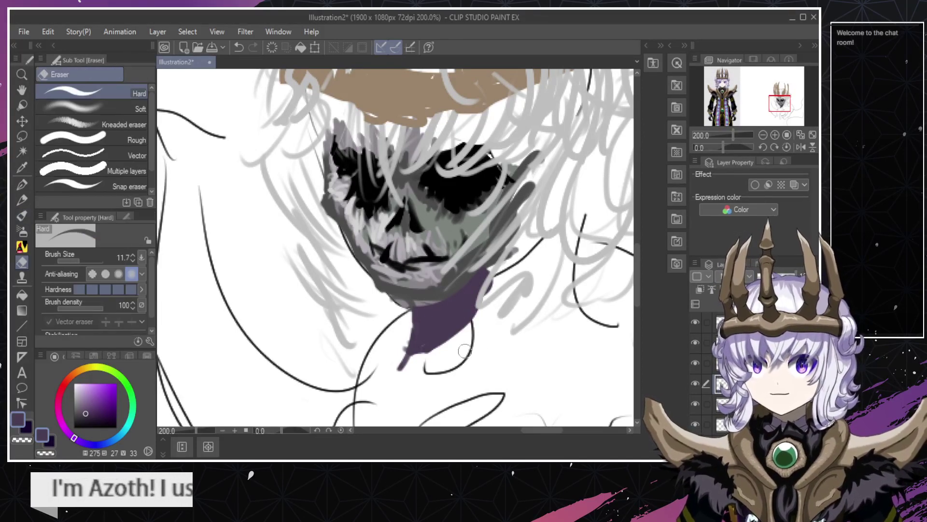
mouse_move(488, 286)
mouse_down()
mouse_move(473, 318)
mouse_move(480, 294)
mouse_move(471, 307)
mouse_move(489, 290)
mouse_up()
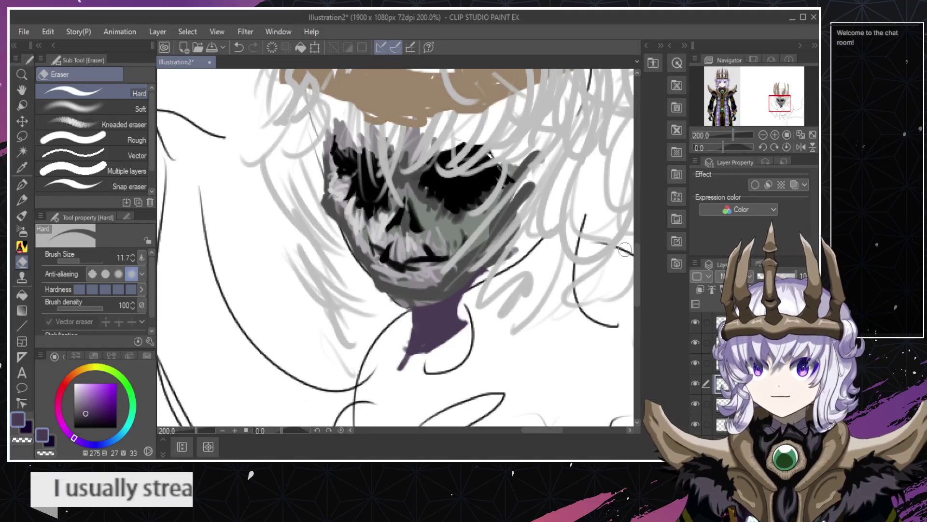
Extend the purple neck to the left below the chin with the Round mixing brush, undoing unwanted strokes.
key(alt+space)
alt+click(514, 304)
alt+click(506, 307)
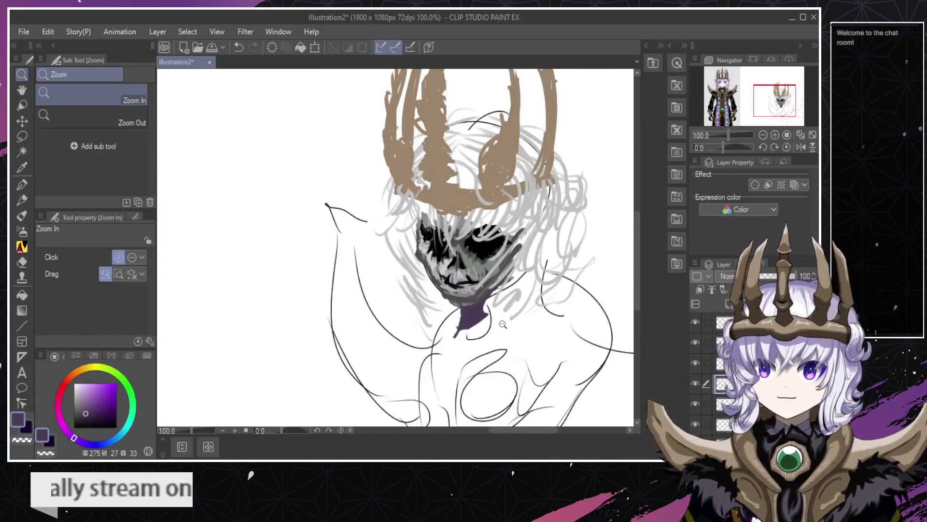
alt+click(503, 324)
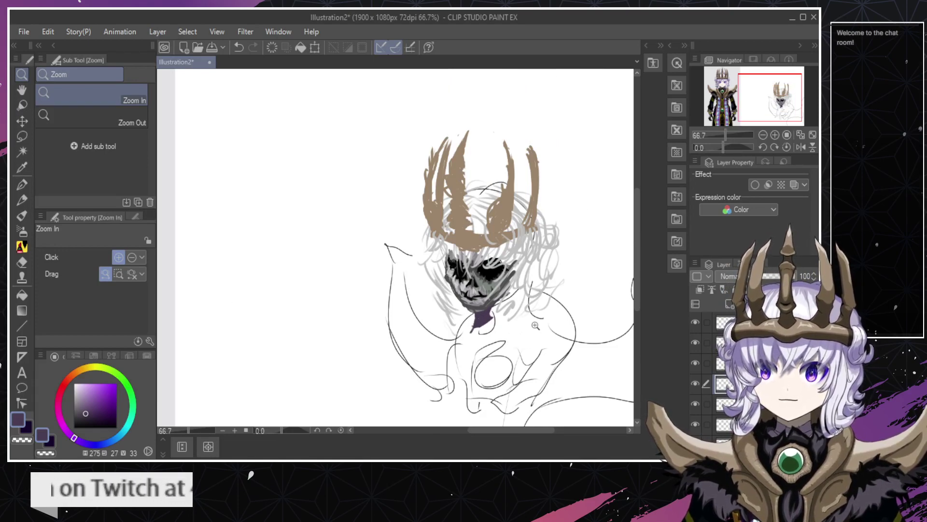
click(483, 319)
click(468, 323)
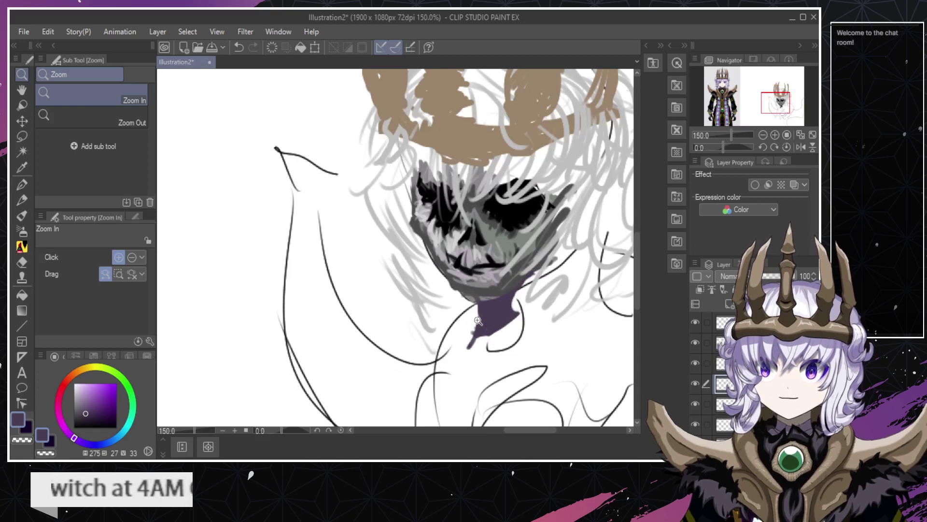
click(477, 316)
key(b)
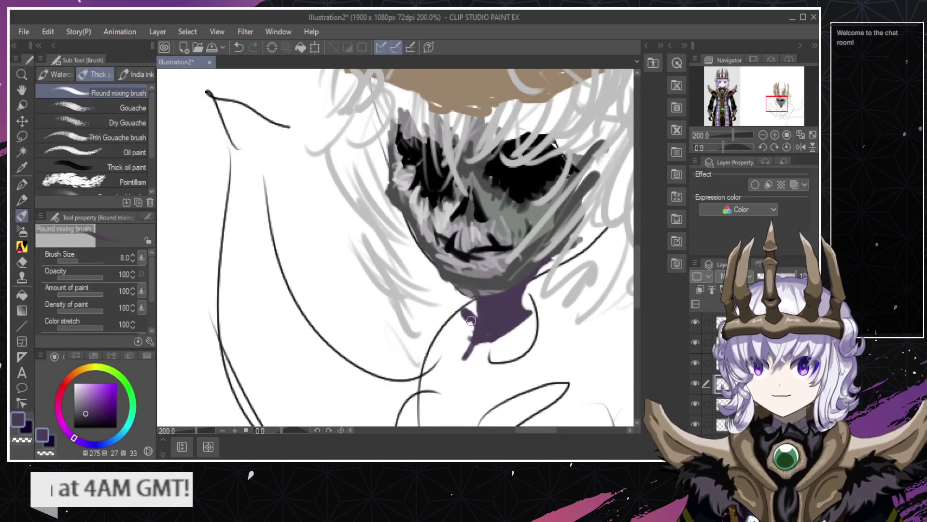
mouse_move(466, 309)
mouse_down()
mouse_move(464, 333)
mouse_move(472, 304)
mouse_move(479, 321)
mouse_move(465, 297)
mouse_move(463, 315)
mouse_move(466, 305)
mouse_move(472, 316)
mouse_move(450, 298)
mouse_move(515, 303)
mouse_move(460, 318)
mouse_move(459, 330)
mouse_move(477, 329)
mouse_move(461, 341)
mouse_move(455, 329)
mouse_move(478, 331)
mouse_move(450, 322)
mouse_up()
key(ctrl+z)
key(ctrl+z)
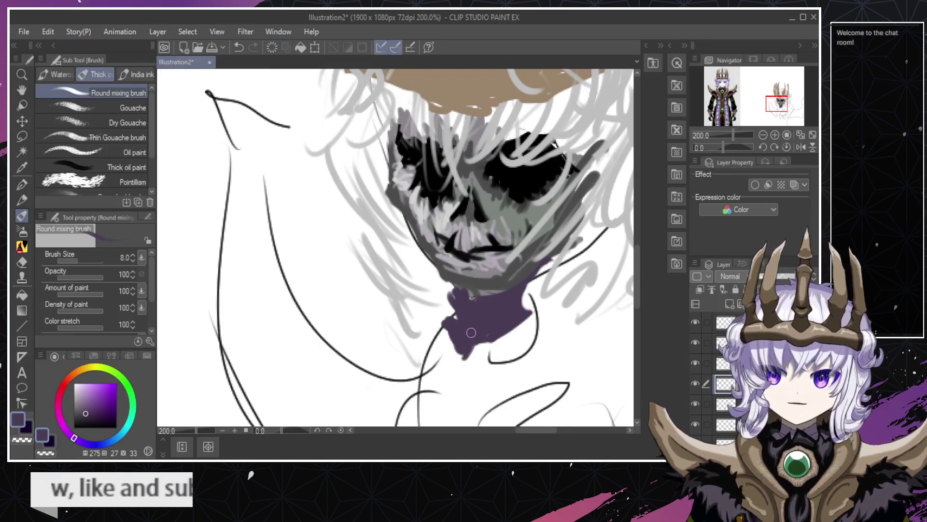
Fill out the neck's right side in dark purple and trim its left edge with the Hard eraser.
mouse_move(518, 316)
mouse_down()
mouse_move(549, 316)
mouse_move(510, 299)
mouse_move(474, 332)
mouse_move(529, 300)
mouse_move(475, 337)
mouse_move(531, 326)
mouse_move(507, 316)
mouse_move(513, 326)
mouse_move(541, 286)
mouse_up()
mouse_move(537, 326)
mouse_down()
mouse_move(548, 290)
mouse_move(541, 319)
mouse_move(546, 292)
mouse_move(543, 307)
mouse_up()
key(e)
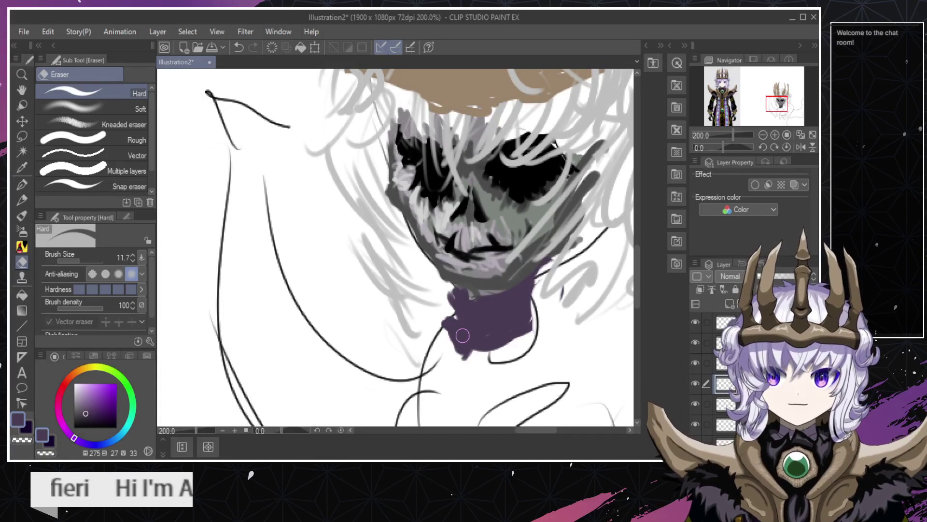
mouse_move(442, 328)
mouse_down()
mouse_move(443, 361)
mouse_move(444, 332)
mouse_up()
key(ctrl+z)
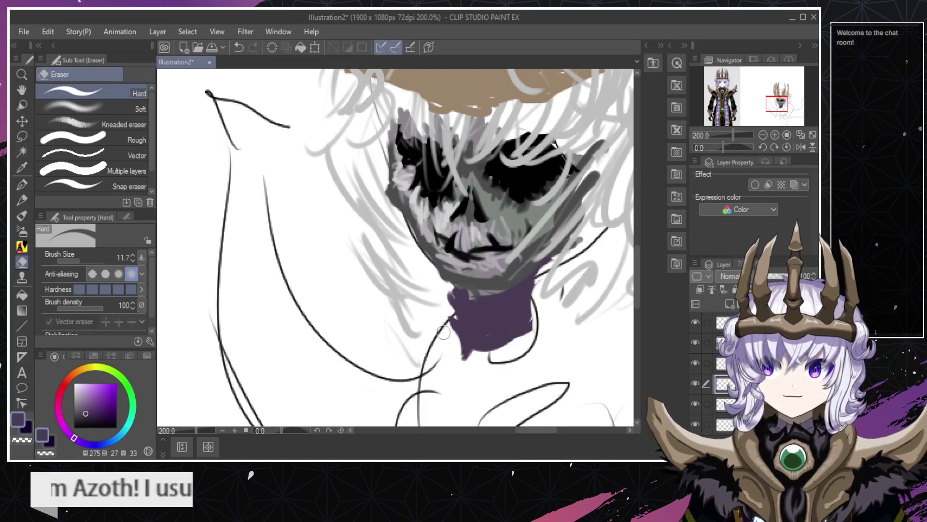
Pick a pale purple (hue 275, saturation 13, value 70) and brush slanted highlight strokes across the neck.
drag(88, 401, 80, 396)
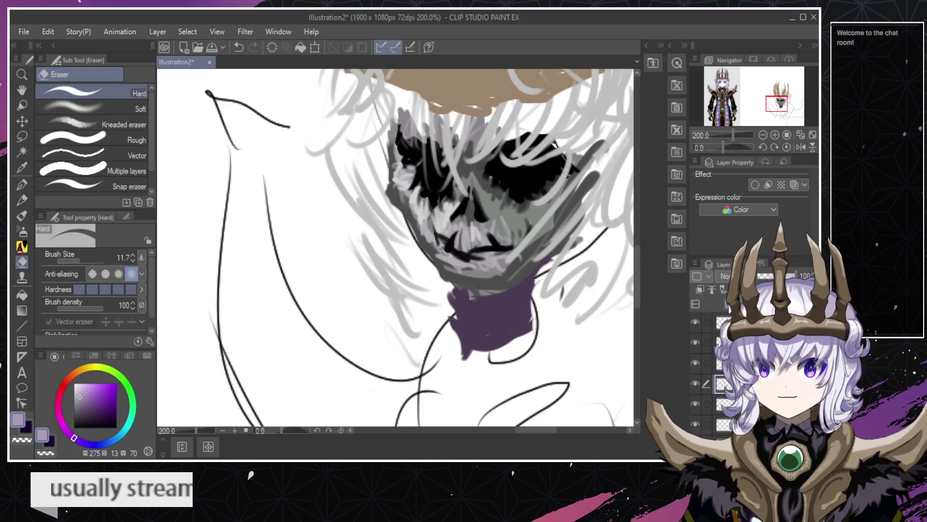
key(b)
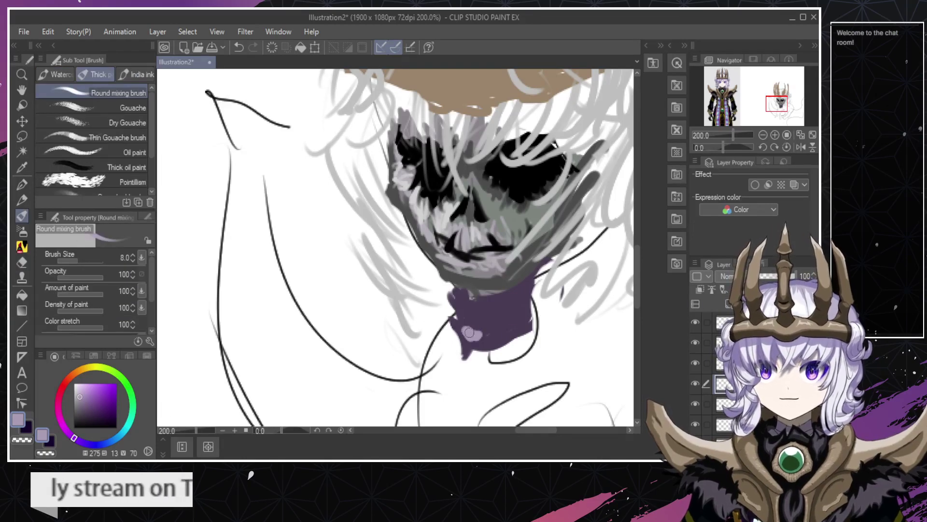
mouse_move(469, 332)
mouse_down()
mouse_move(491, 330)
mouse_move(476, 317)
mouse_move(486, 313)
mouse_move(465, 308)
mouse_move(474, 317)
mouse_move(499, 304)
mouse_move(480, 334)
mouse_move(502, 330)
mouse_up()
key(ctrl+z)
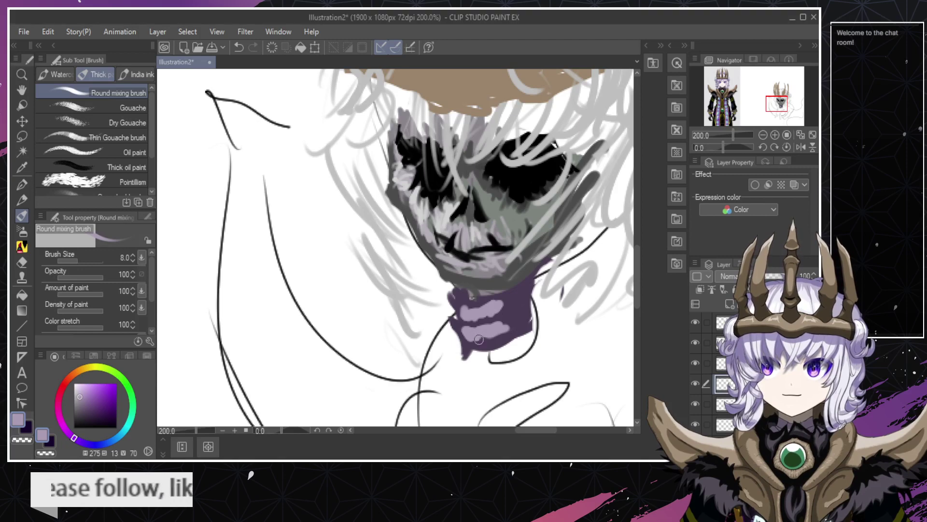
key(e)
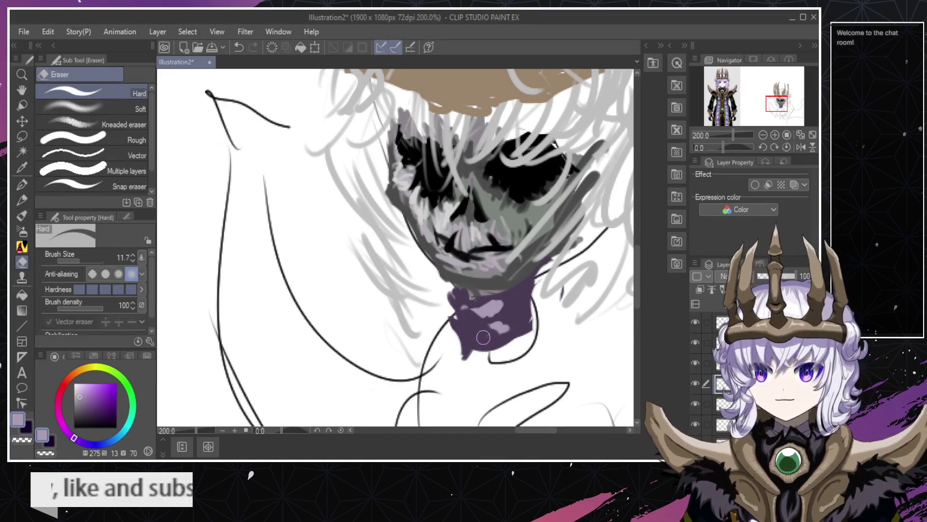
key(b)
mouse_move(477, 338)
mouse_down()
mouse_move(518, 316)
mouse_move(484, 323)
mouse_move(510, 301)
mouse_move(473, 326)
mouse_move(522, 295)
mouse_up()
drag(475, 322, 524, 298)
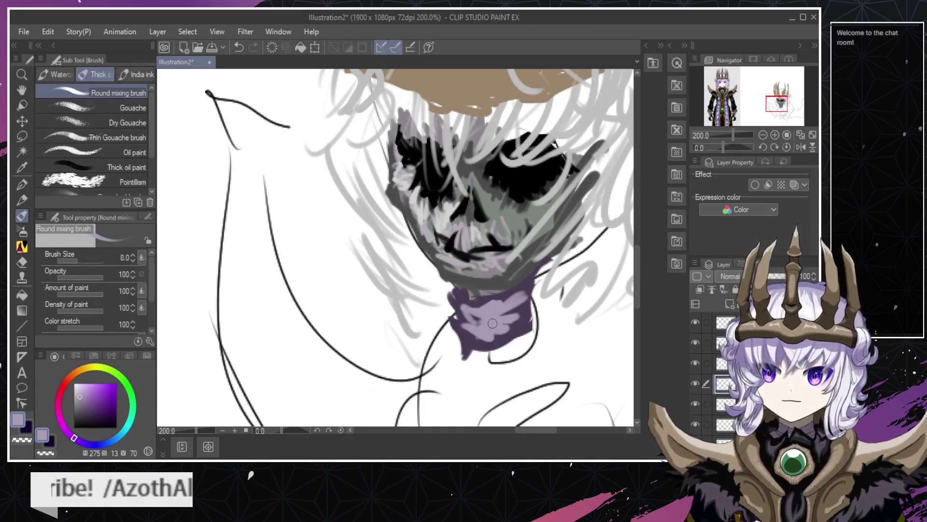
Erase gaps through the neck's pale purple highlights with the Hard eraser, undoing unwanted strokes.
key(e)
mouse_move(490, 323)
mouse_down()
mouse_move(511, 323)
mouse_move(475, 320)
mouse_move(511, 288)
mouse_move(476, 318)
mouse_move(489, 315)
mouse_move(494, 299)
mouse_move(467, 324)
mouse_move(525, 289)
mouse_move(494, 293)
mouse_move(484, 305)
mouse_move(499, 305)
mouse_move(483, 316)
mouse_move(522, 285)
mouse_move(476, 314)
mouse_move(504, 297)
mouse_move(496, 292)
mouse_move(480, 327)
mouse_move(501, 316)
mouse_move(496, 335)
mouse_move(488, 334)
mouse_move(514, 322)
mouse_move(484, 341)
mouse_move(530, 323)
mouse_move(490, 344)
mouse_move(493, 329)
mouse_move(507, 331)
mouse_move(479, 343)
mouse_move(463, 327)
mouse_move(497, 343)
mouse_move(478, 339)
mouse_move(483, 331)
mouse_move(464, 345)
mouse_move(482, 345)
mouse_move(460, 343)
mouse_up()
key(ctrl+z)
key(ctrl+z)
key(ctrl+z)
key(ctrl+z)
key(ctrl+z)
key(ctrl+z)
key(ctrl+z)
key(ctrl+z)
key(ctrl+z)
key(ctrl+z)
Sample the neck's dark purple (hue 277, saturation 28, value 33) and rework its highlights and left edge, undoing unwanted strokes.
alt+click(467, 340)
key(ctrl+z)
key(ctrl+z)
key(b)
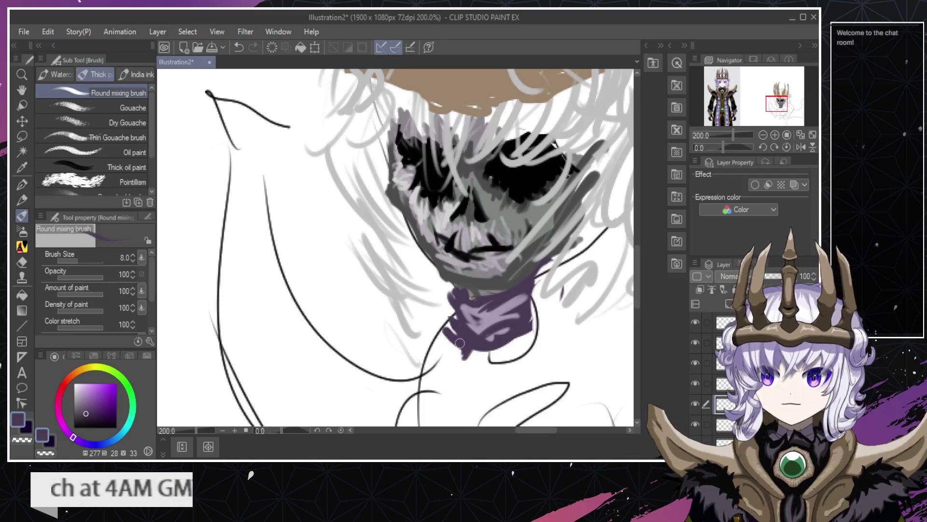
key(ctrl+z)
mouse_move(454, 312)
mouse_down()
mouse_move(479, 322)
mouse_move(448, 312)
mouse_move(472, 323)
mouse_move(453, 325)
mouse_move(459, 351)
mouse_up()
key(ctrl+z)
key(ctrl+z)
key(ctrl+z)
key(e)
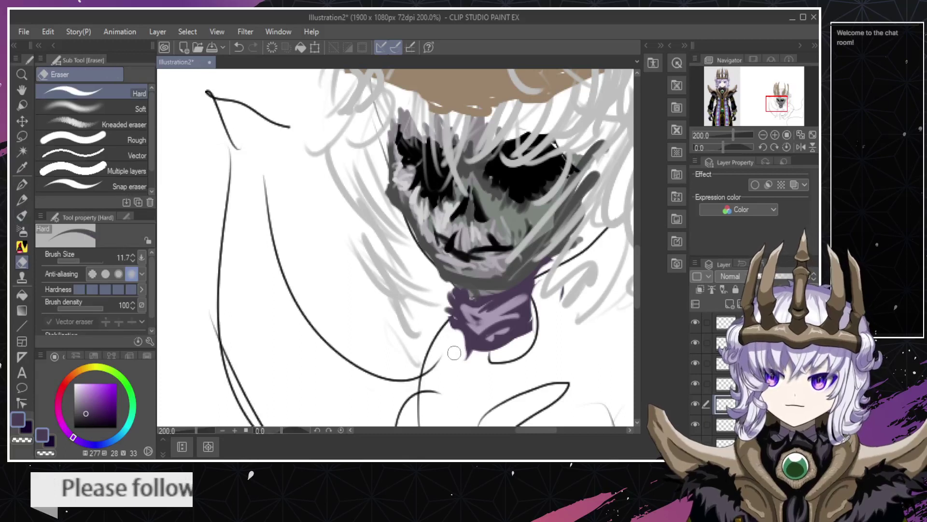
Sample the pale purple (hue 274, saturation 13, value 70) and brush broader highlights across the neck with the Round mixing brush.
key(b)
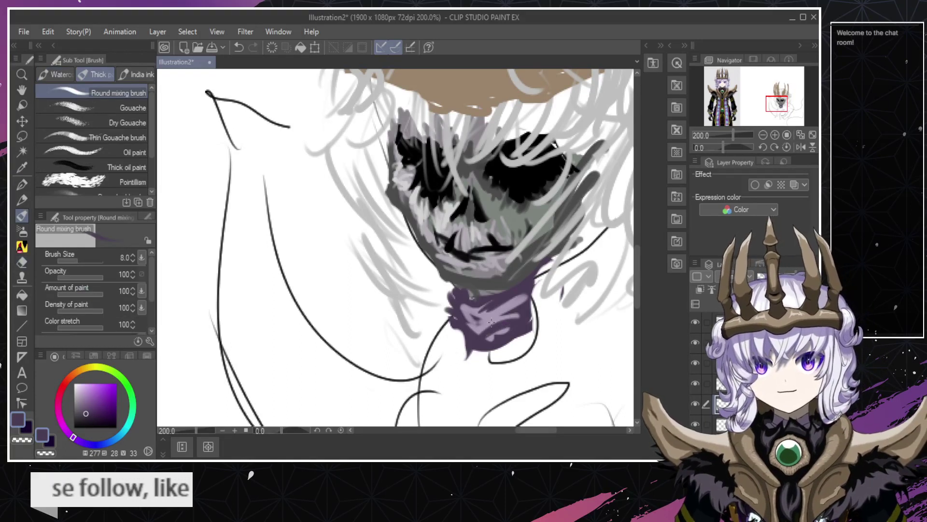
alt+click(497, 312)
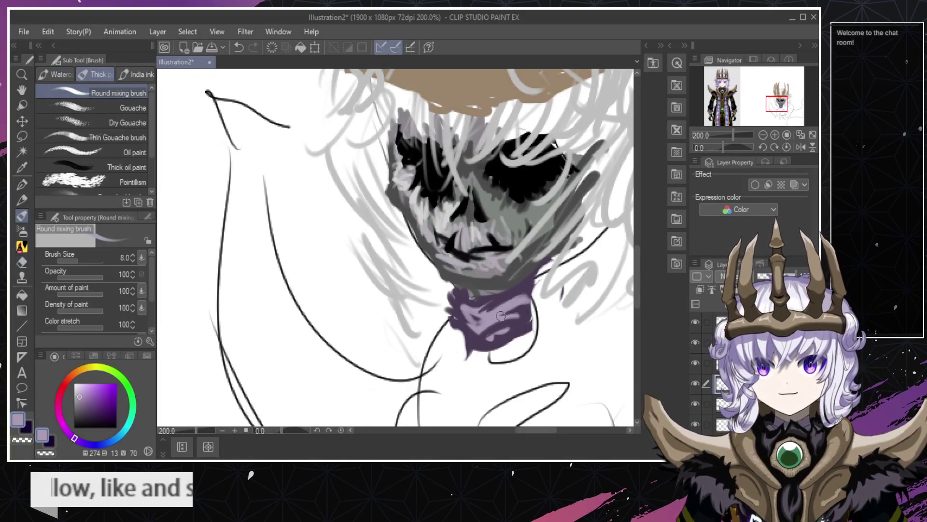
mouse_move(529, 290)
mouse_down()
mouse_move(518, 306)
mouse_move(524, 298)
mouse_up()
key(e)
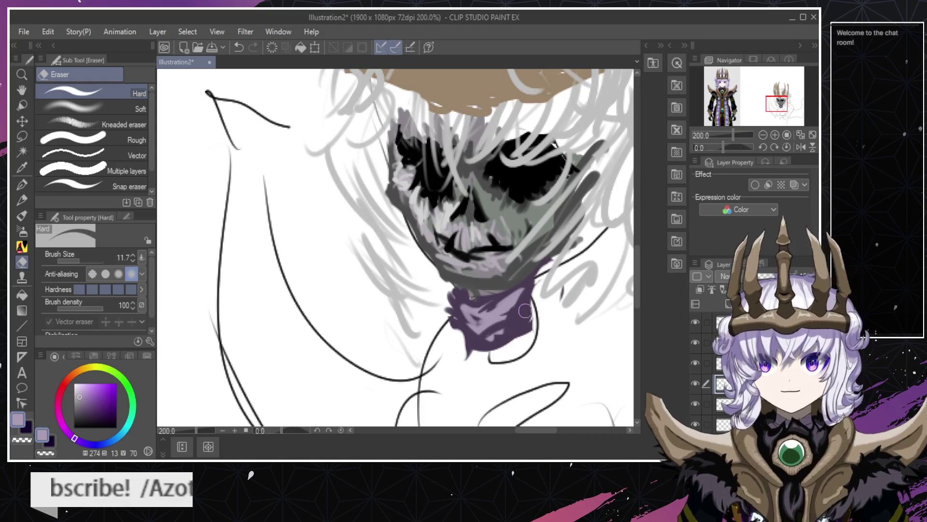
key(b)
mouse_move(475, 343)
mouse_down()
mouse_move(491, 331)
mouse_move(474, 335)
mouse_move(491, 329)
mouse_move(474, 332)
mouse_move(512, 319)
mouse_move(473, 332)
mouse_move(500, 313)
mouse_move(482, 316)
mouse_move(471, 331)
mouse_move(501, 293)
mouse_move(476, 325)
mouse_move(502, 295)
mouse_up()
Undo the unwanted highlight strokes and cut back the neck's pale purple highlights with the Hard eraser.
key(e)
key(ctrl+z)
key(ctrl+z)
key(ctrl+z)
key(ctrl+z)
drag(472, 327, 493, 300)
key(ctrl+space)
key(ctrl+z)
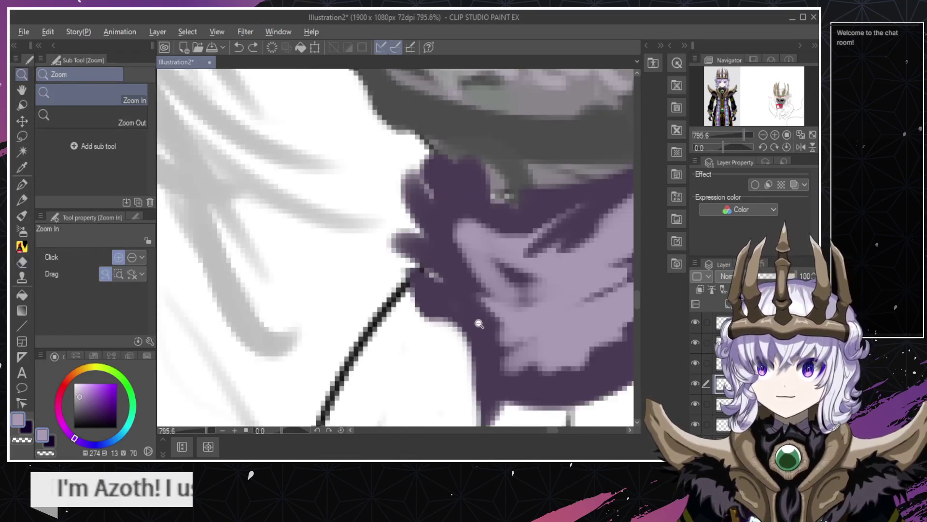
scroll(472, 336, down, 6)
scroll(471, 337, up, 1)
Erase slanted gaps through the pale purple highlights with the Hard eraser so they form narrow bands.
key(b)
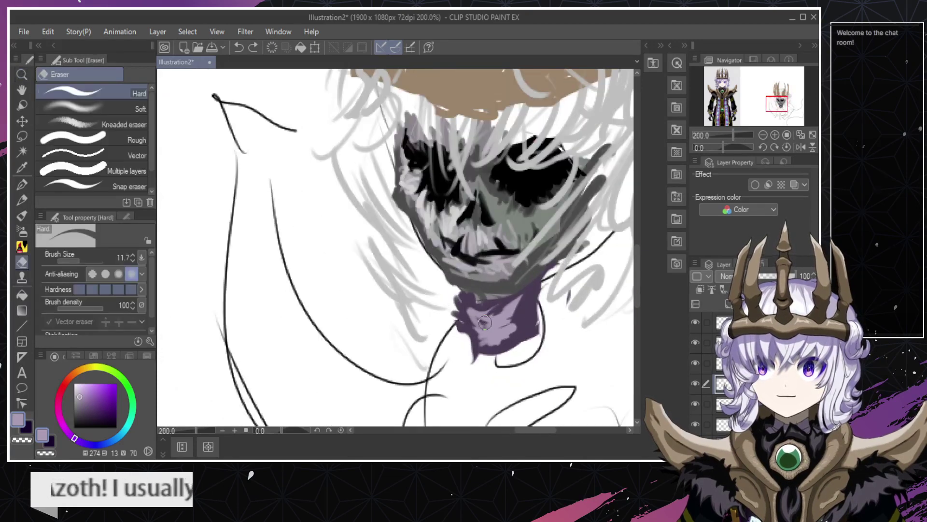
key(e)
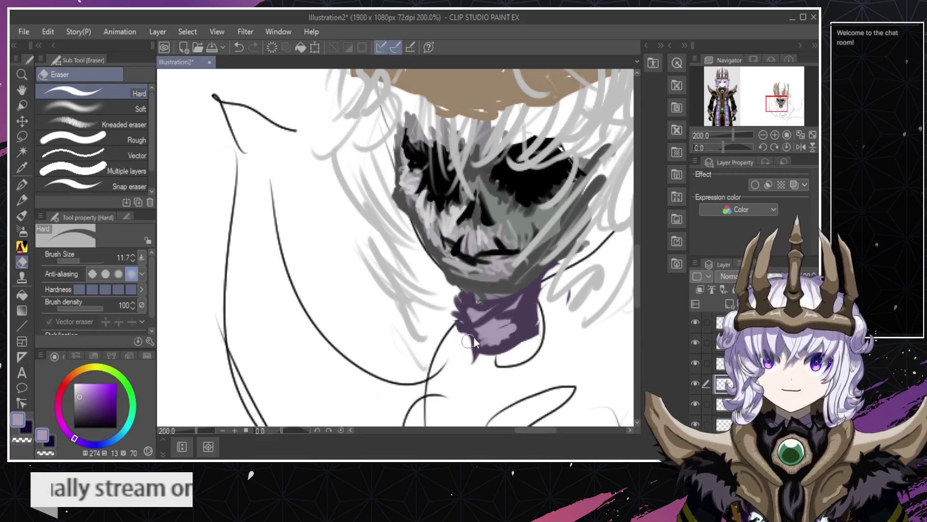
key(ctrl+z)
mouse_move(526, 315)
mouse_down()
mouse_move(479, 332)
mouse_move(480, 339)
mouse_move(515, 323)
mouse_move(489, 340)
mouse_move(483, 364)
mouse_move(497, 328)
mouse_move(481, 338)
mouse_move(519, 322)
mouse_move(484, 346)
mouse_move(530, 308)
mouse_move(515, 301)
mouse_move(488, 347)
mouse_move(472, 314)
mouse_move(486, 342)
mouse_move(474, 350)
mouse_move(520, 304)
mouse_move(492, 318)
mouse_move(488, 336)
mouse_move(514, 294)
mouse_move(487, 338)
mouse_up()
key(ctrl+z)
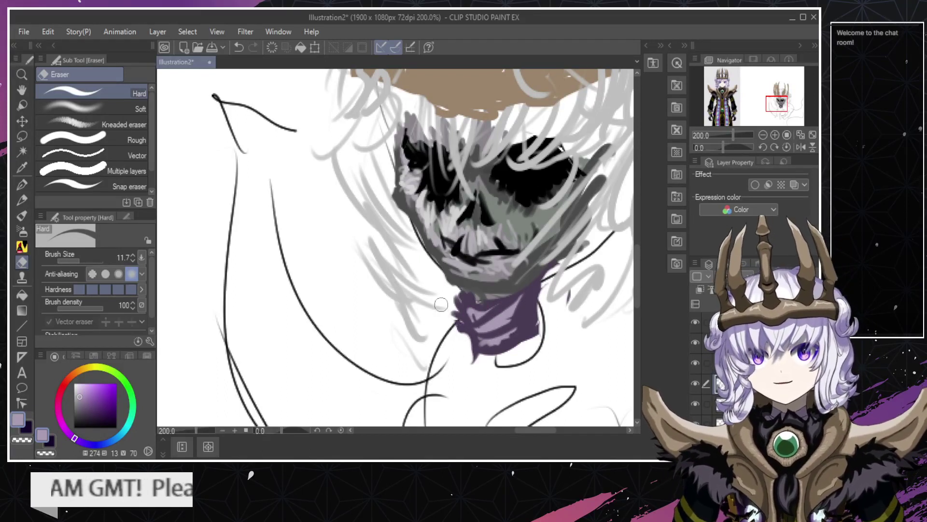
Trim the neck's left edge with the Hard eraser and retouch it in dark purple (hue 277, saturation 28, value 33).
mouse_move(457, 326)
mouse_down()
mouse_move(450, 305)
mouse_move(468, 355)
mouse_move(535, 327)
mouse_move(463, 341)
mouse_up()
key(b)
alt+click(501, 331)
key(ctrl+z)
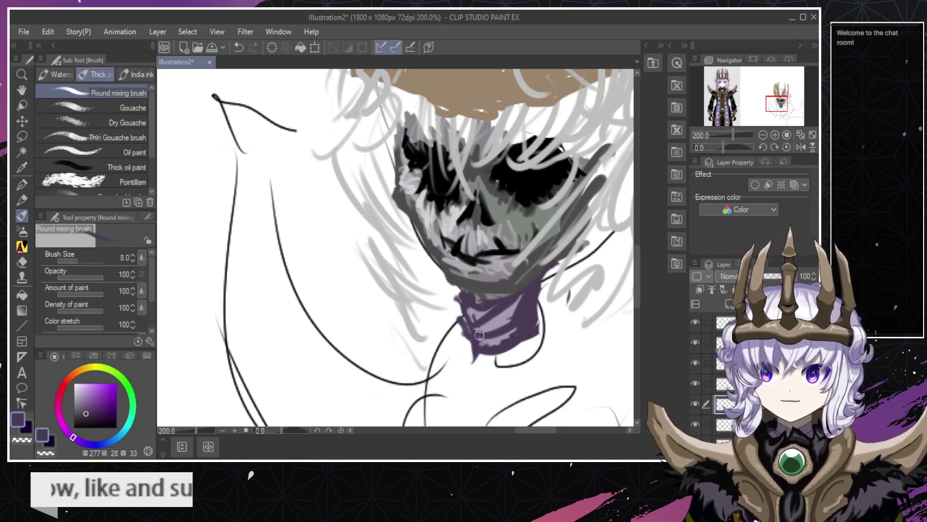
mouse_move(464, 318)
mouse_down()
mouse_move(508, 331)
mouse_move(478, 322)
mouse_move(457, 304)
mouse_move(482, 322)
mouse_move(461, 308)
mouse_move(453, 290)
mouse_up()
key(ctrl+z)
key(ctrl+z)
key(ctrl+z)
Try erasing the dark purple along the underside of the jaw with the Hard eraser, undoing the strokes.
key(e)
drag(508, 283, 497, 296)
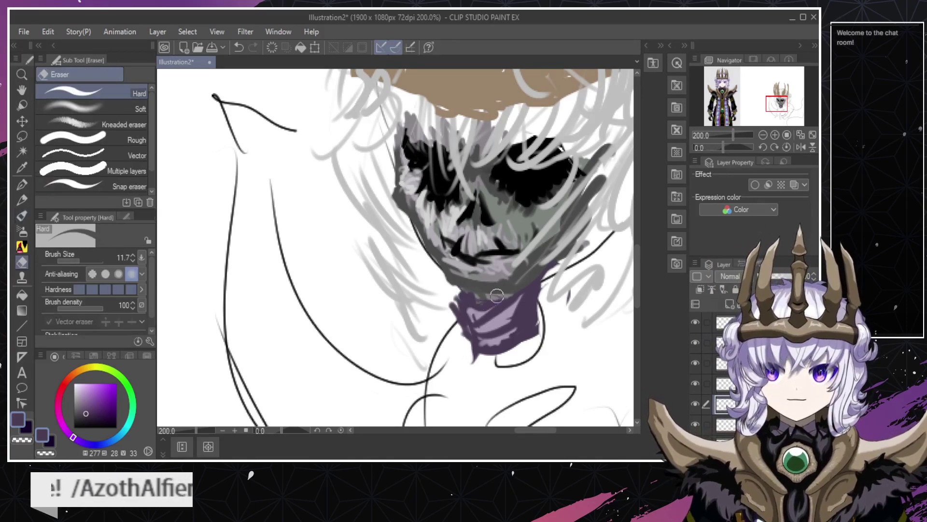
key(ctrl+z)
key(ctrl+y)
key(ctrl+z)
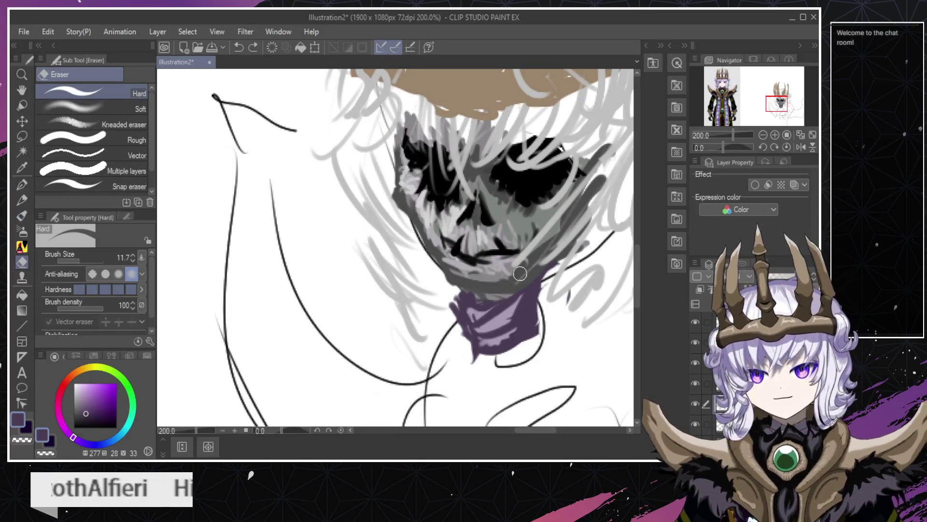
mouse_move(532, 269)
mouse_down()
mouse_move(519, 282)
mouse_move(537, 264)
mouse_move(555, 280)
mouse_up()
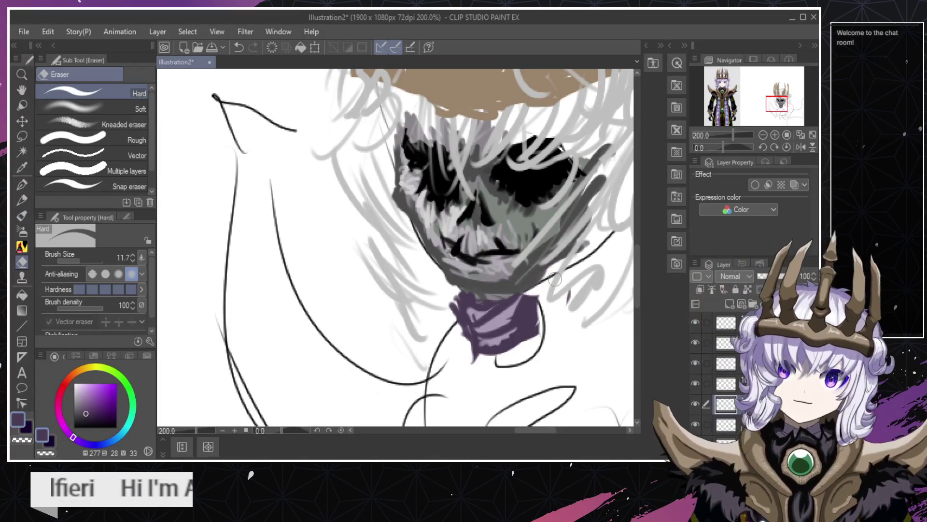
key(ctrl+z)
key(ctrl+space)
drag(503, 335, 527, 351)
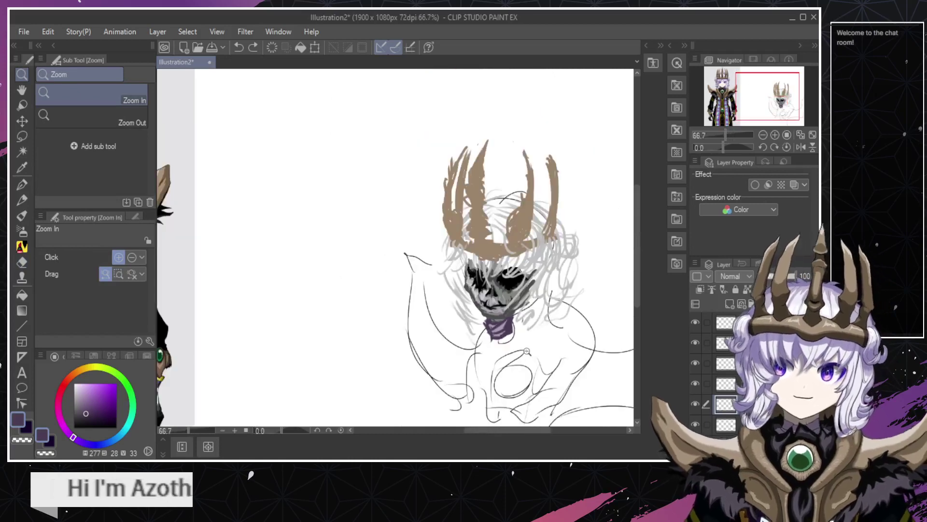
scroll(527, 316, up, 4)
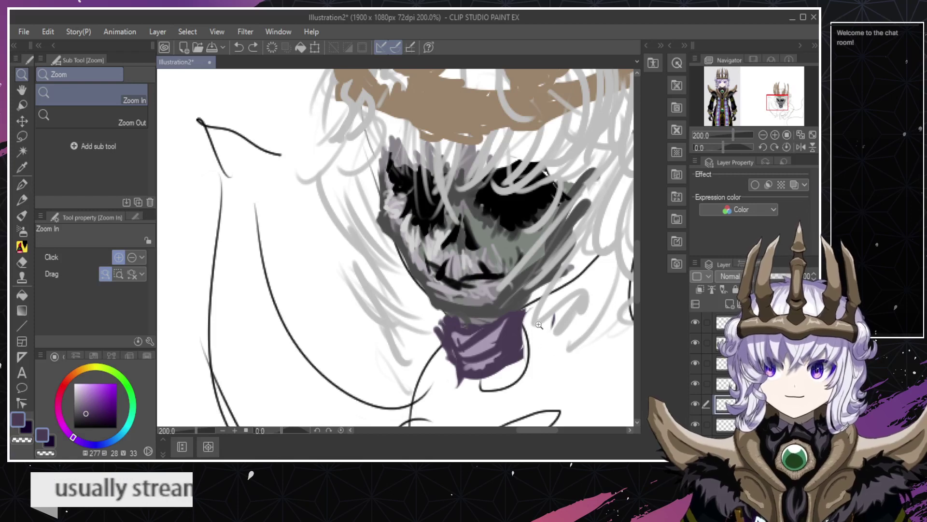
Brush dark purple from the neck's right side up behind the jaw with the Round mixing brush, undoing unwanted strokes.
key(b)
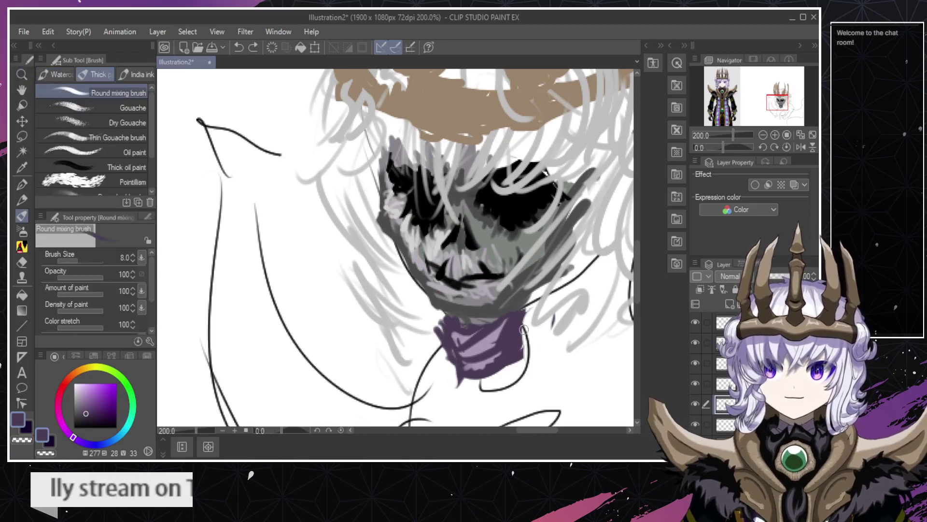
mouse_move(524, 329)
mouse_down()
mouse_move(529, 353)
mouse_move(521, 332)
mouse_move(544, 294)
mouse_move(544, 335)
mouse_move(551, 291)
mouse_move(559, 317)
mouse_move(555, 339)
mouse_up()
key(ctrl+z)
key(ctrl+z)
mouse_move(561, 271)
mouse_down()
mouse_move(569, 333)
mouse_move(555, 282)
mouse_up()
key(ctrl+z)
key(ctrl+z)
drag(544, 358, 551, 296)
key(ctrl+z)
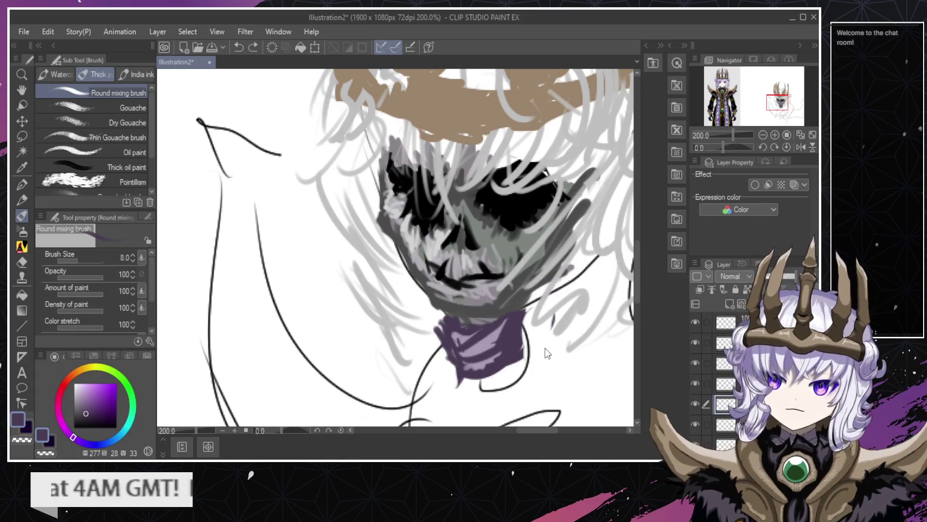
mouse_move(537, 364)
mouse_down()
mouse_move(537, 304)
mouse_move(561, 299)
mouse_up()
mouse_move(530, 377)
mouse_down()
mouse_move(527, 315)
mouse_move(539, 285)
mouse_up()
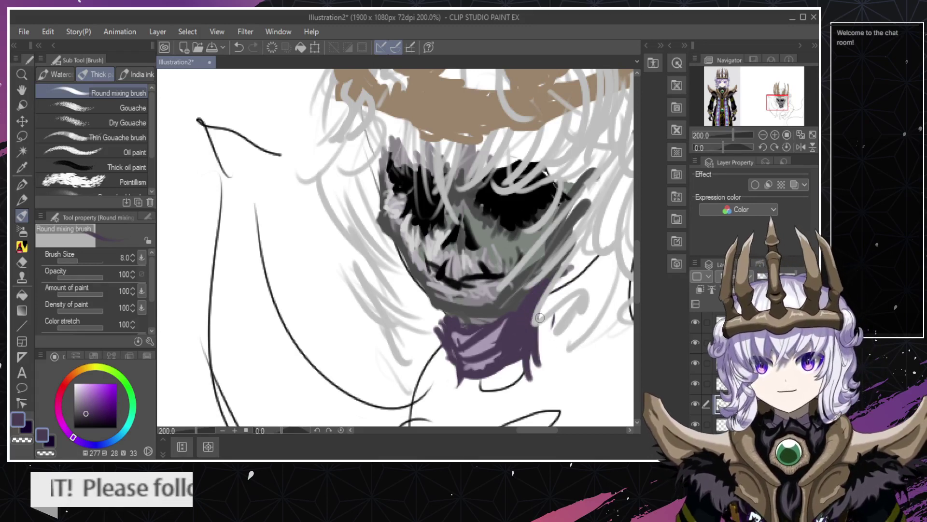
Clean up the lower right strokes of the neck and widen the dark purple further right beneath the jaw.
key(/)
scroll(521, 356, down, 2)
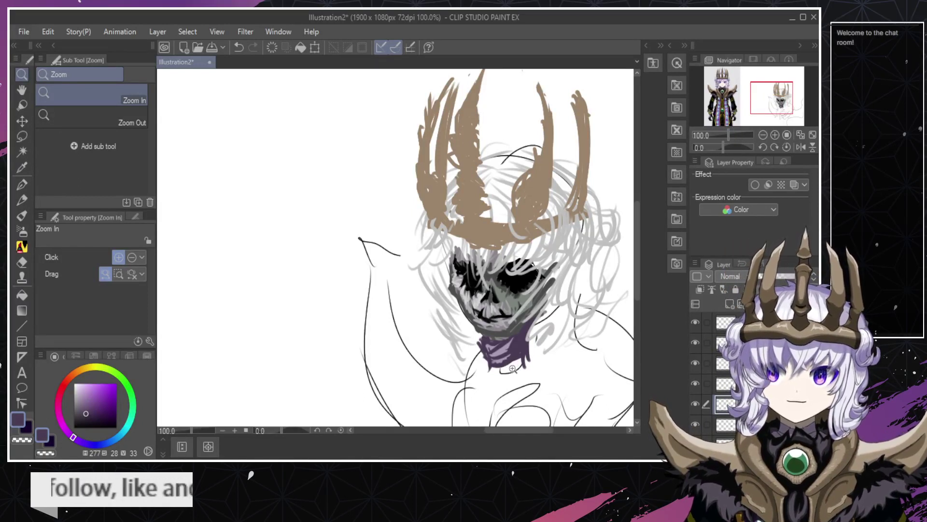
click(513, 355)
key(e)
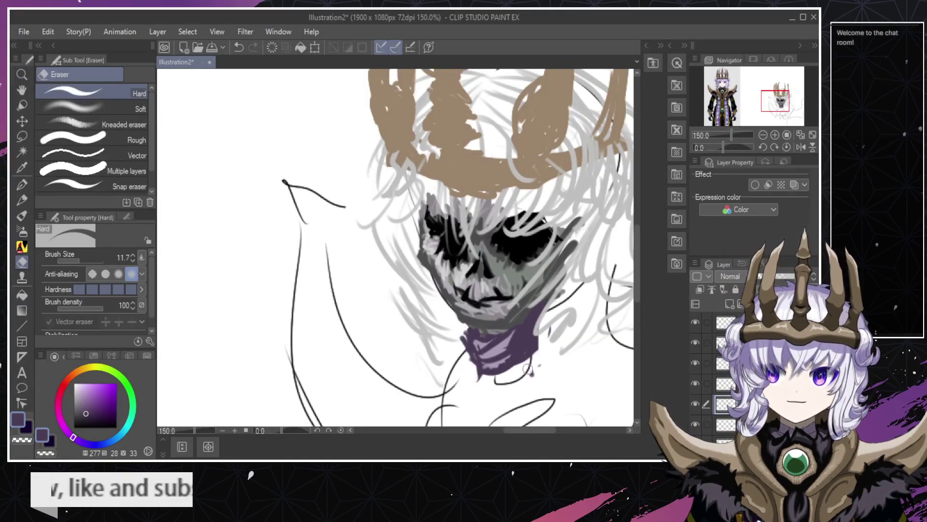
key(b)
mouse_move(548, 338)
mouse_down()
mouse_move(554, 304)
mouse_move(540, 354)
mouse_move(536, 341)
mouse_up()
key(ctrl+z)
drag(549, 295, 552, 311)
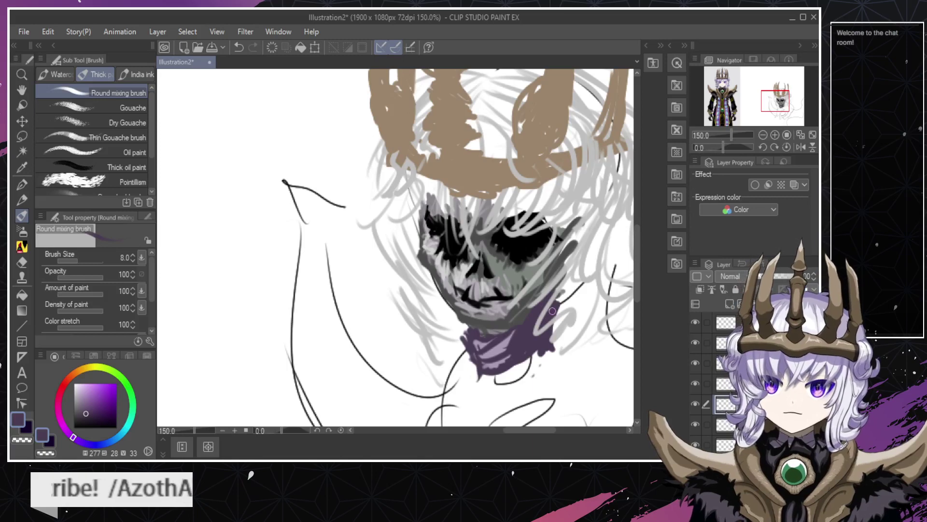
Trim the ragged lower right edge of the neck and its stray specks with the Hard eraser.
key(slash)
scroll(550, 367, down, 3)
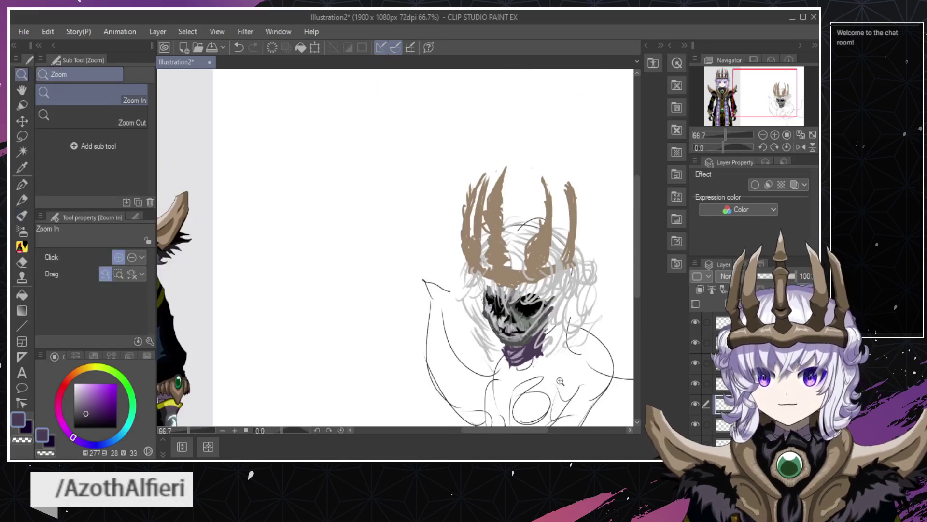
scroll(546, 355, up, 2)
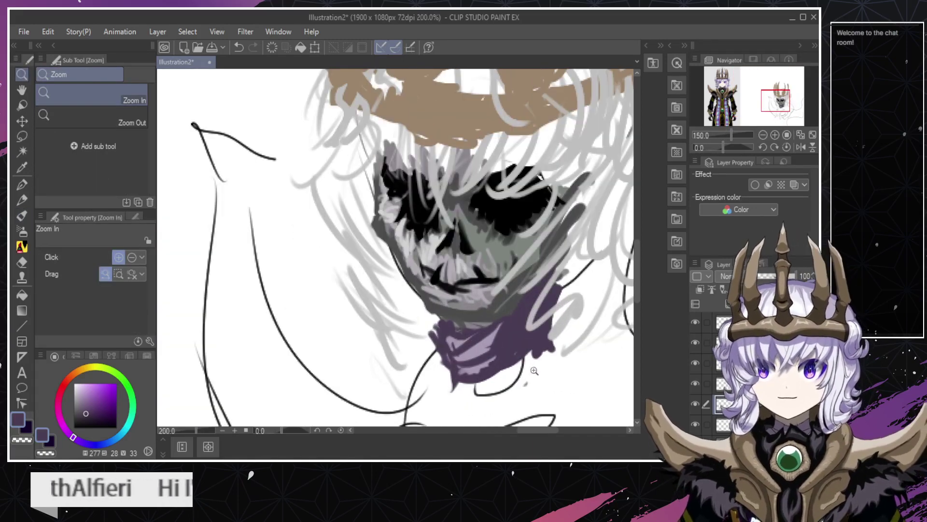
scroll(536, 369, up, 2)
key(e)
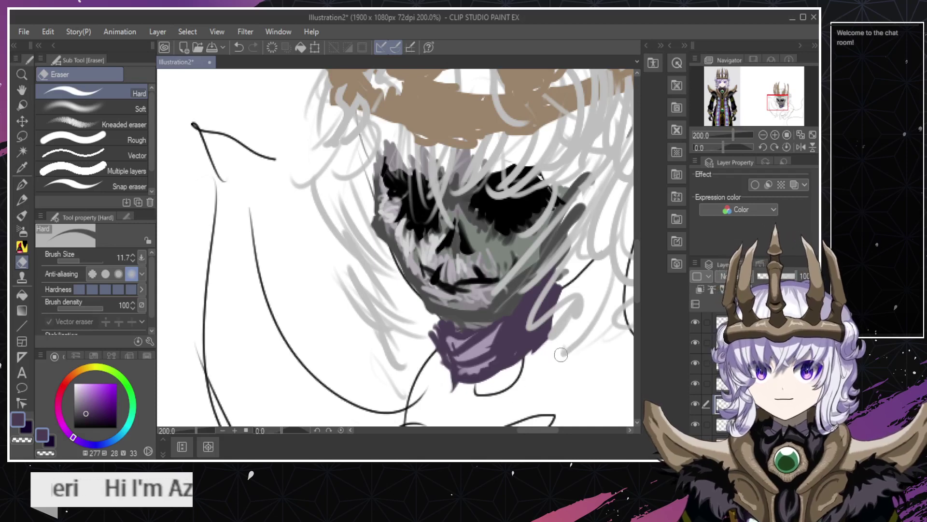
Examine the painted neck and jaw both close up and against the whole crowned figure.
key(slash)
scroll(541, 376, down, 1)
scroll(540, 376, down, 2)
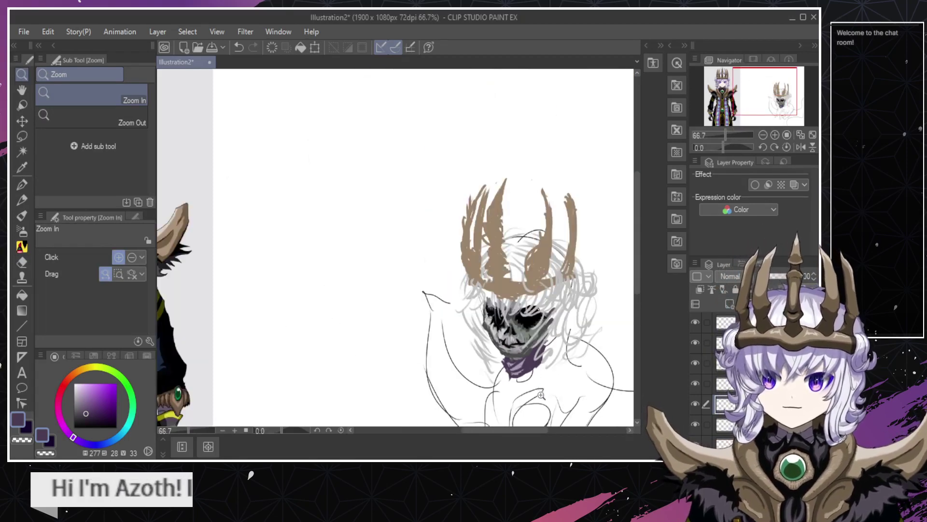
click(537, 378)
click(528, 363)
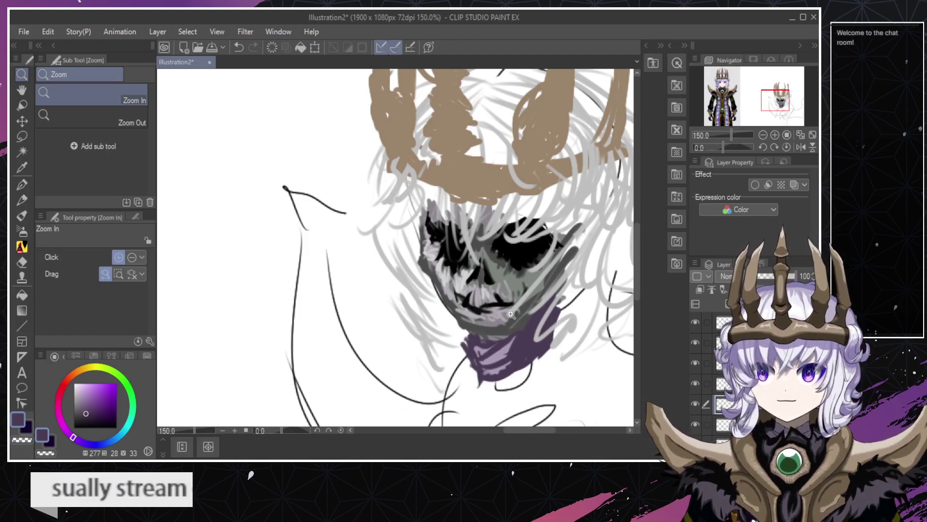
click(444, 299)
click(437, 296)
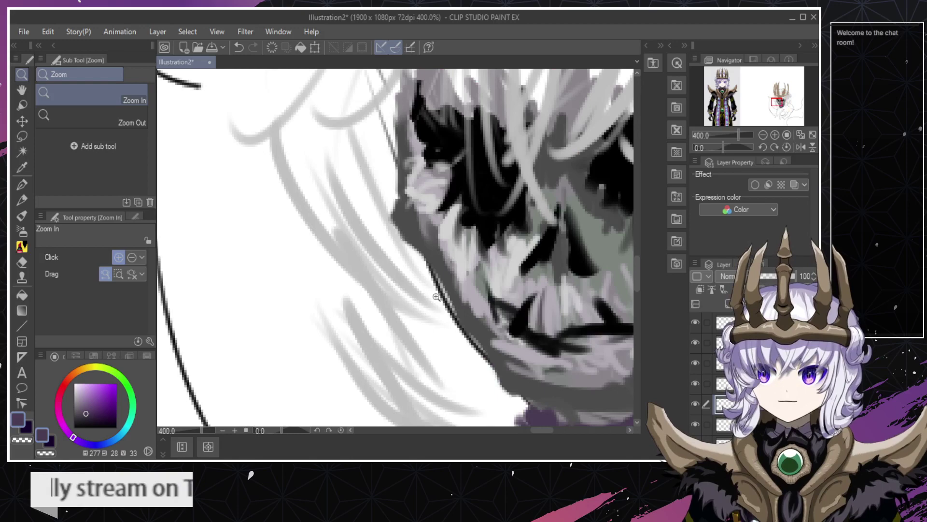
alt+click(449, 326)
alt+click(463, 329)
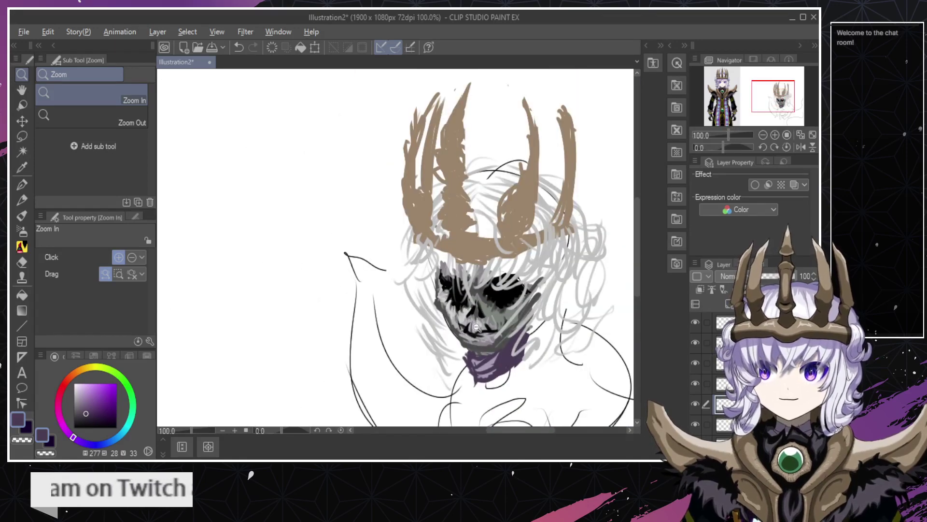
alt+click(468, 329)
click(479, 349)
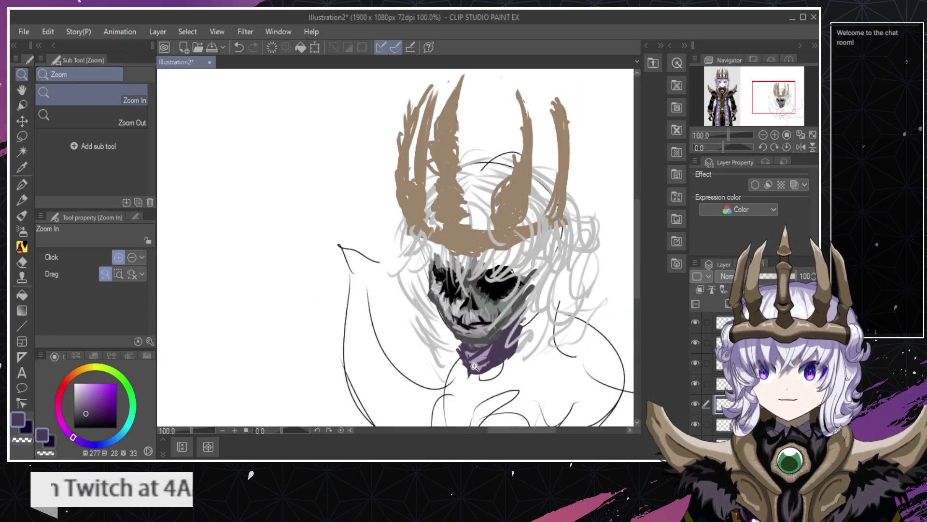
click(483, 347)
click(486, 347)
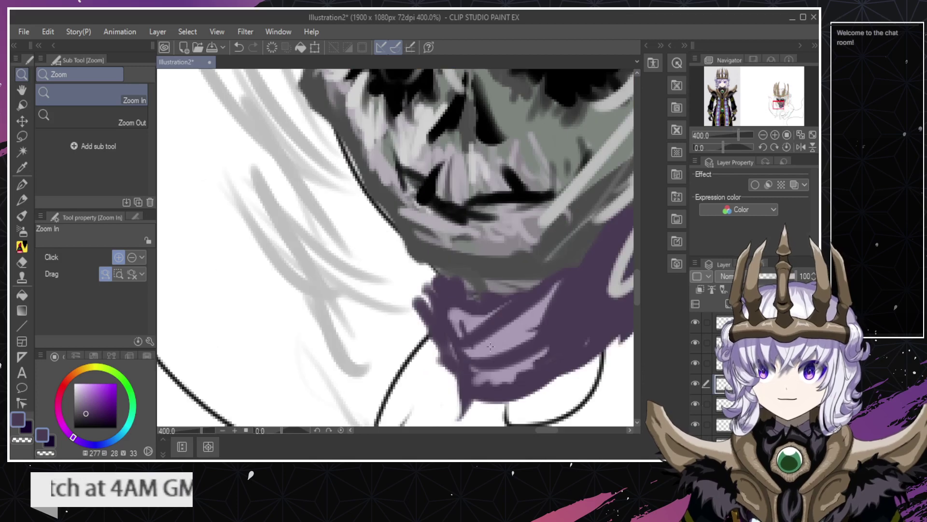
Retouch the neck's left edge in dark purple and trim it smoother with the Hard eraser, undoing unwanted strokes.
key(e)
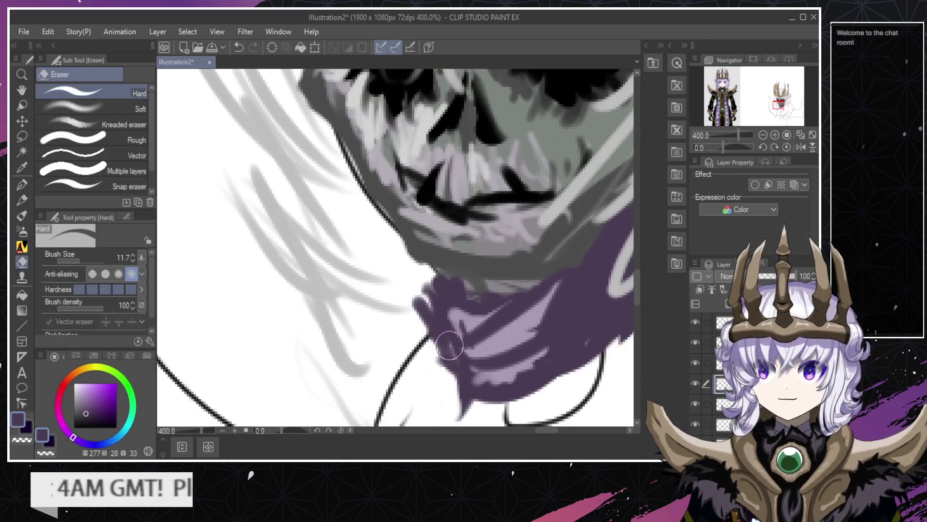
mouse_move(432, 349)
mouse_down()
mouse_move(444, 373)
mouse_move(480, 371)
mouse_up()
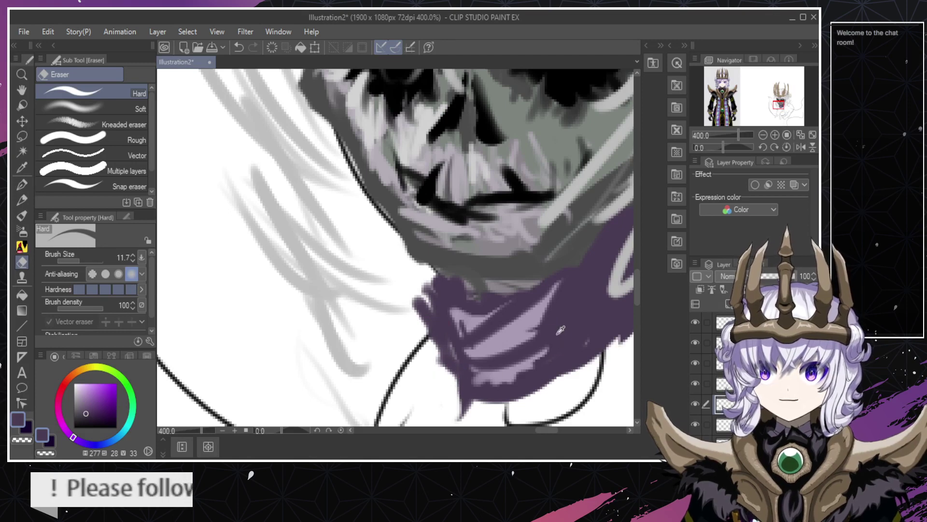
mouse_move(567, 344)
mouse_down()
mouse_move(571, 351)
mouse_move(594, 321)
mouse_up()
key(ctrl+z)
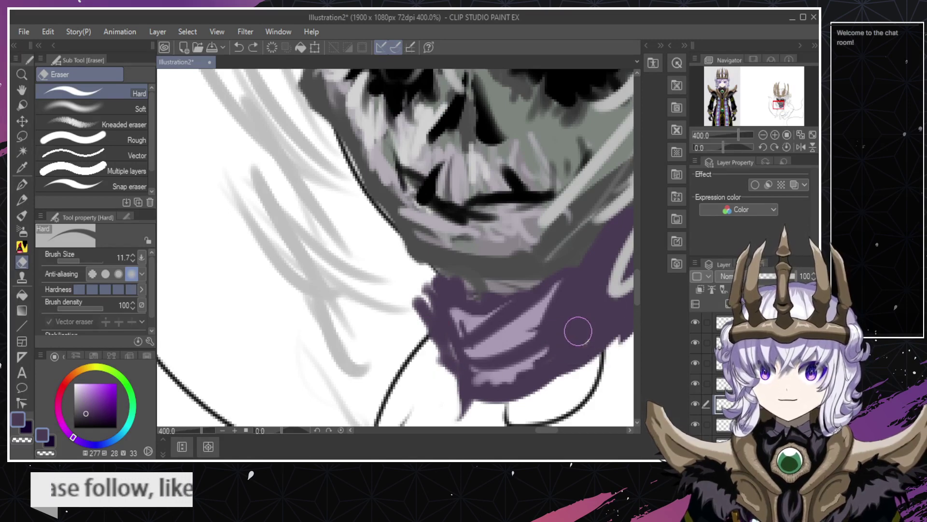
key(b)
key(ctrl+z)
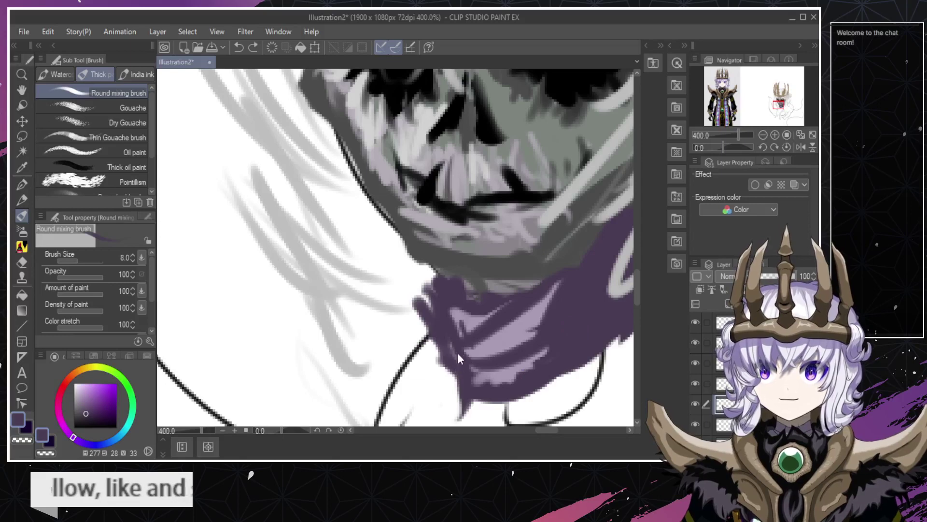
mouse_move(458, 350)
mouse_down()
mouse_move(472, 365)
mouse_move(406, 308)
mouse_up()
key(e)
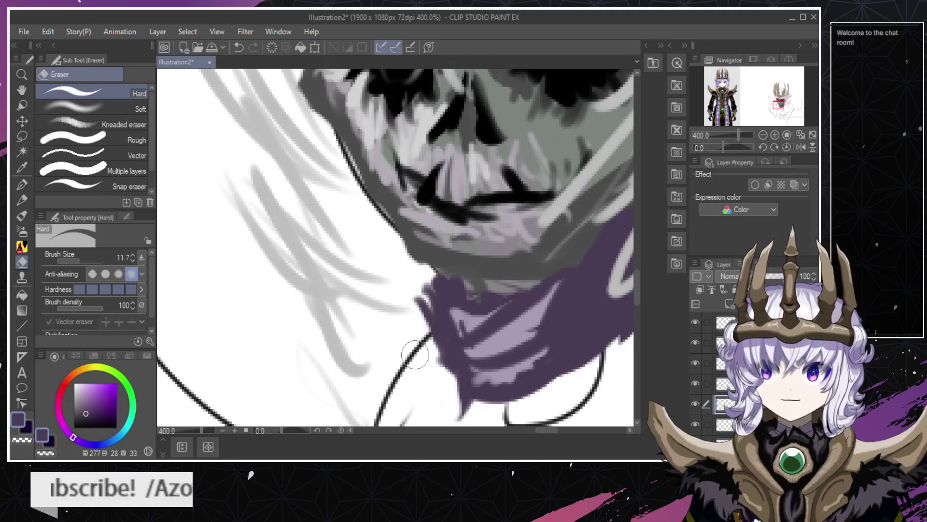
Touch up the neck's lower left edge in dark purple with the Round mixing brush, undoing unwanted strokes.
key(ctrl+space)
drag(413, 351, 420, 371)
scroll(421, 371, up, 3)
key(b)
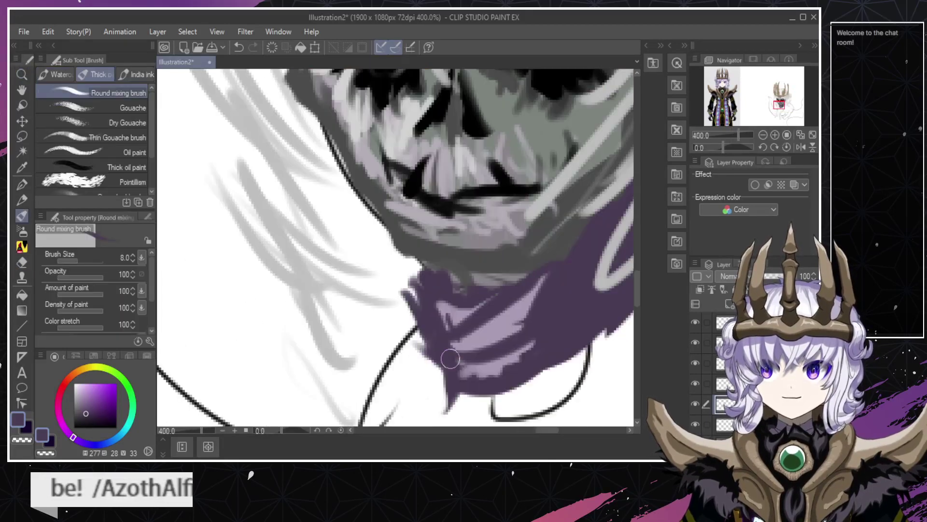
key(ctrl+z)
mouse_move(401, 339)
mouse_down()
mouse_move(426, 349)
mouse_move(407, 338)
mouse_move(414, 349)
mouse_up()
key(ctrl+z)
key(ctrl+z)
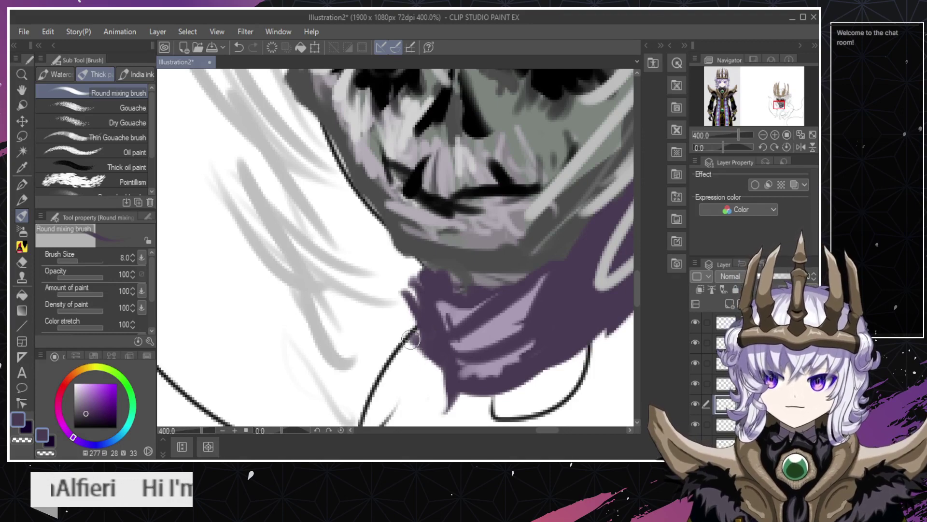
key(/)
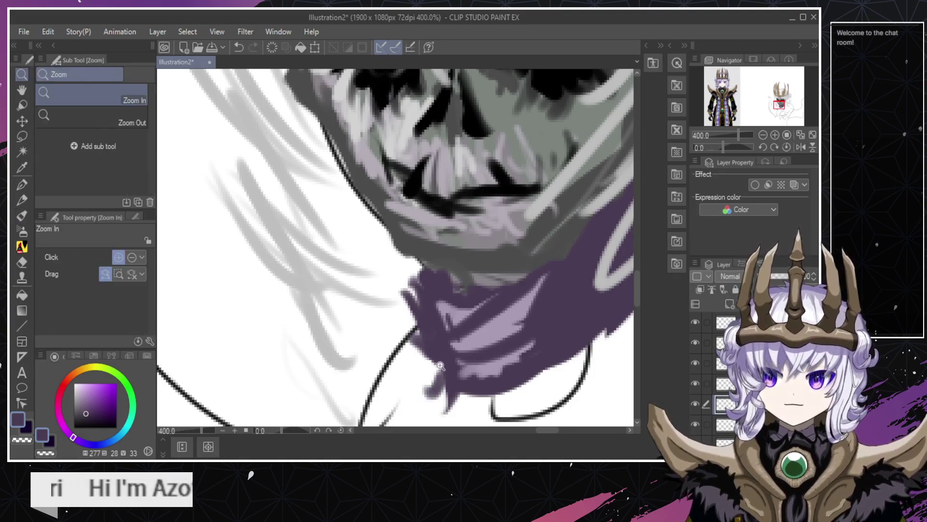
Examine the body line sketch on its own by isolating its layer, and restore the visibility of all layers.
scroll(437, 369, down, 4)
scroll(434, 368, down, 1)
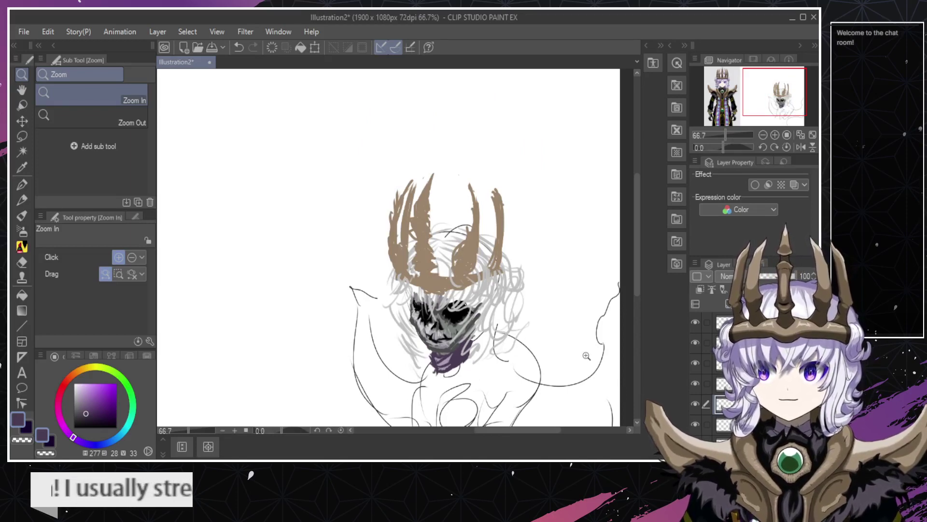
scroll(701, 402, down, 3)
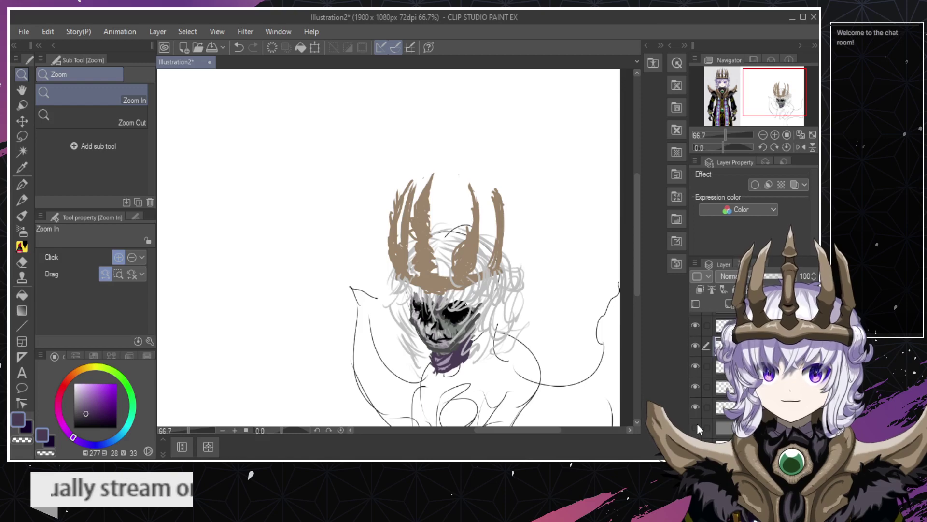
alt+click(694, 407)
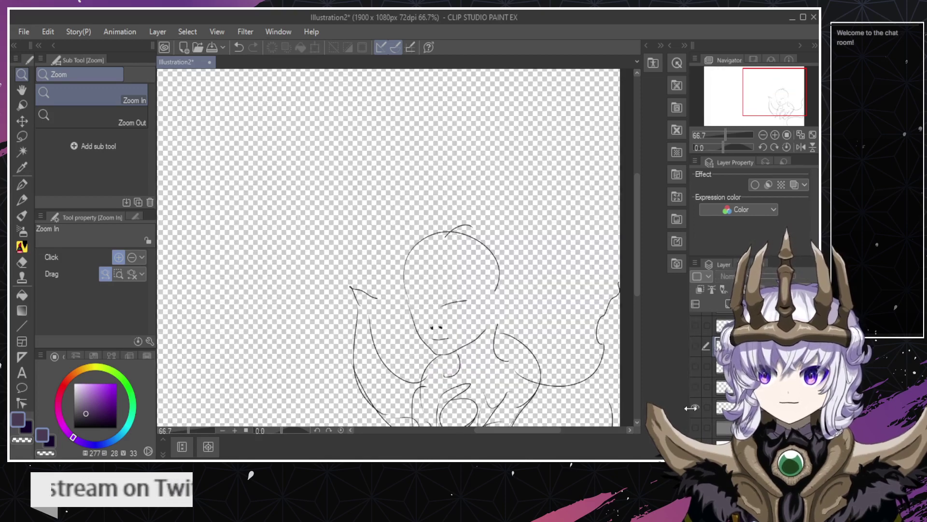
scroll(634, 279, down, 2)
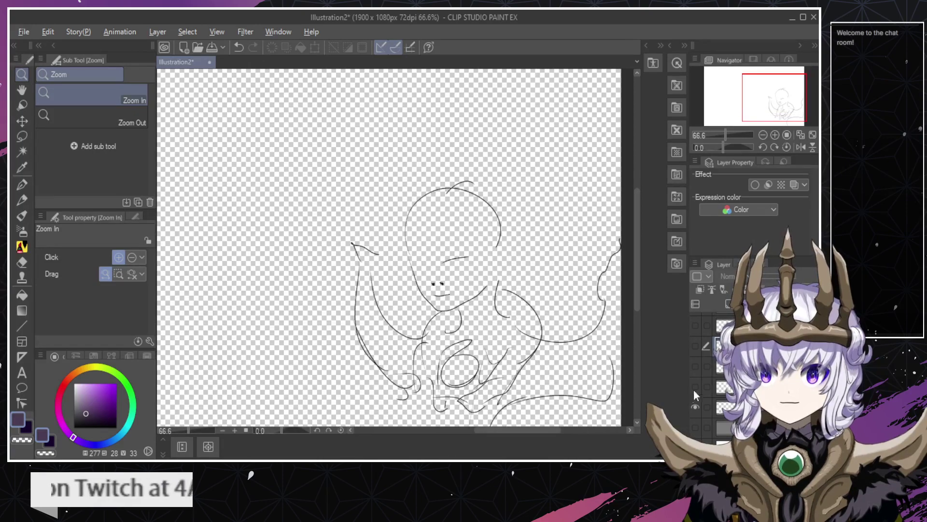
alt+click(695, 406)
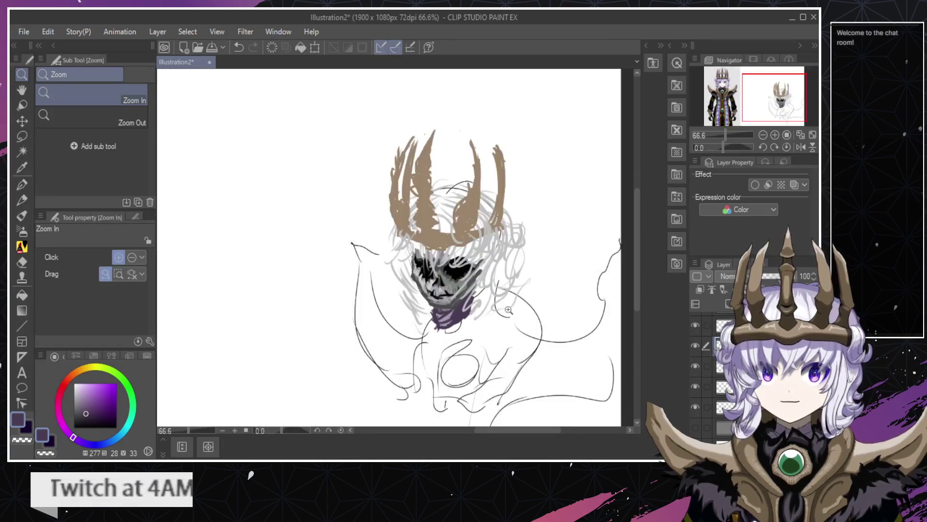
Pick the crown's brown for the Round mixing brush and try thin curved strokes beside the tall front prong, undoing them.
mouse_move(429, 279)
mouse_down()
mouse_move(449, 228)
mouse_move(436, 229)
mouse_up()
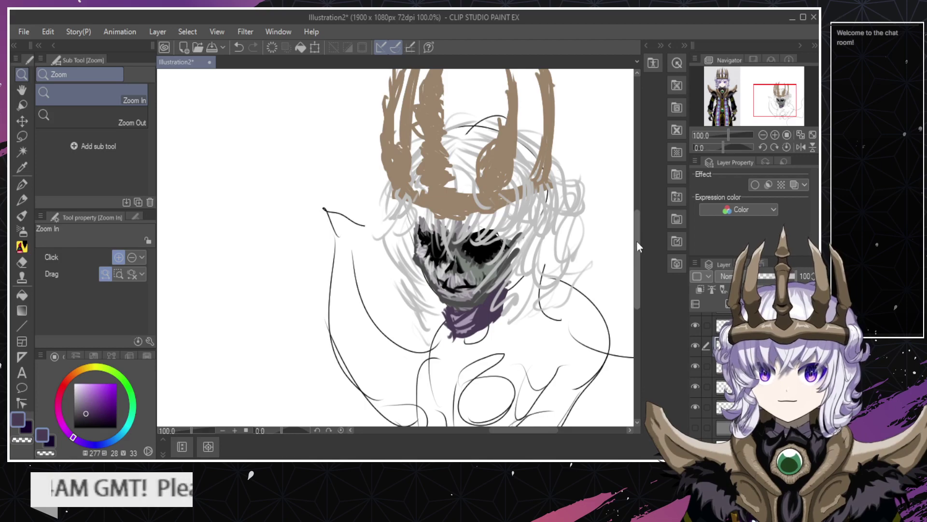
mouse_move(637, 241)
mouse_down()
mouse_move(635, 278)
mouse_move(634, 235)
mouse_up()
drag(486, 214, 453, 232)
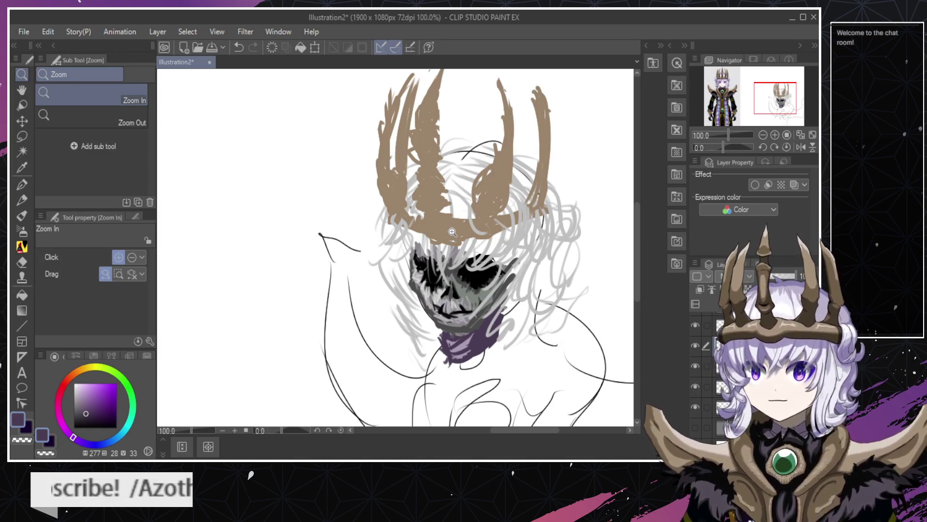
mouse_move(437, 179)
mouse_down()
mouse_move(463, 176)
mouse_move(428, 173)
mouse_up()
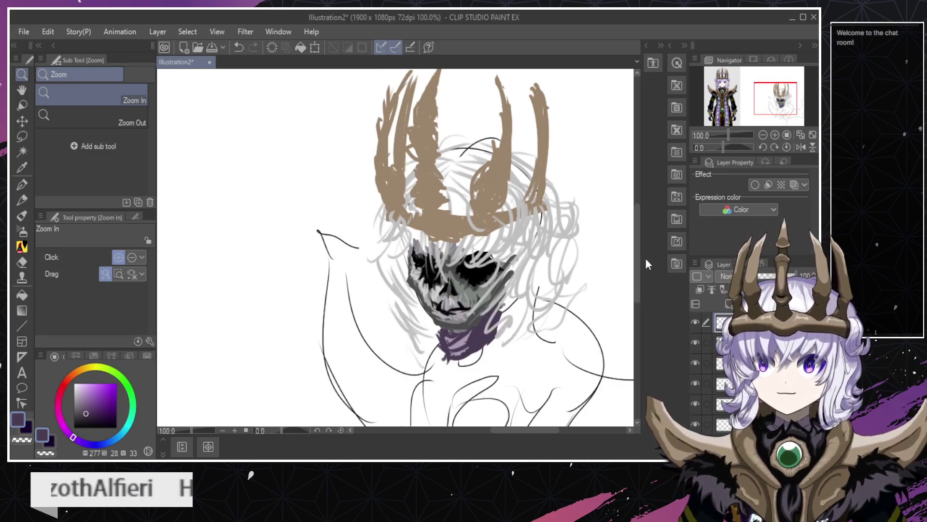
drag(636, 261, 637, 242)
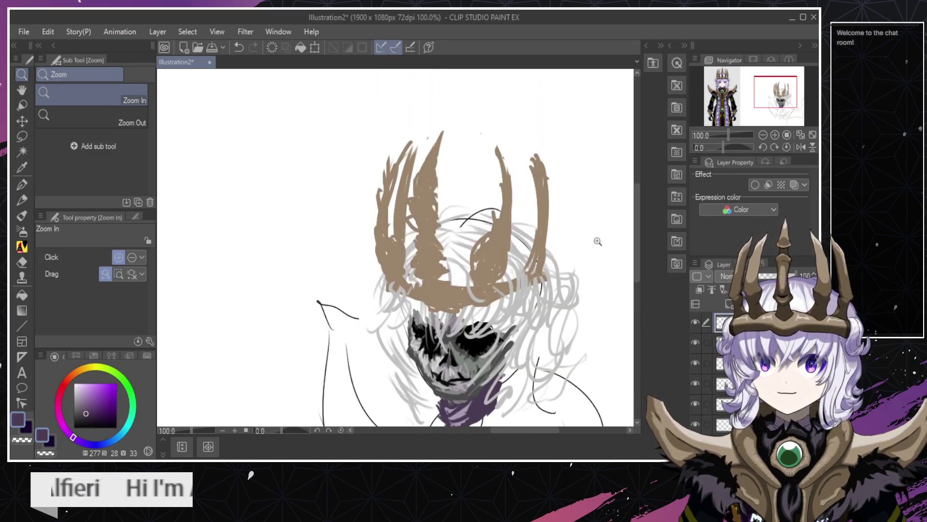
key(alt)
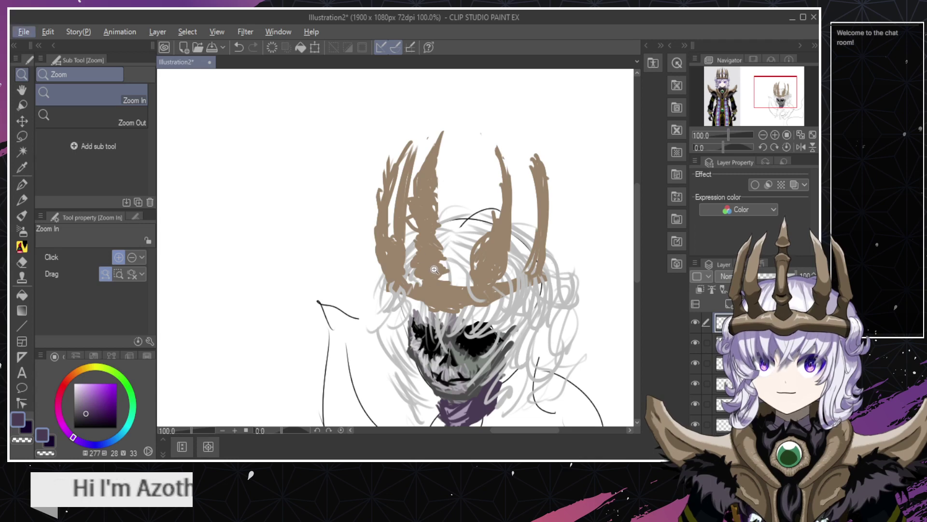
key(b)
alt+click(434, 274)
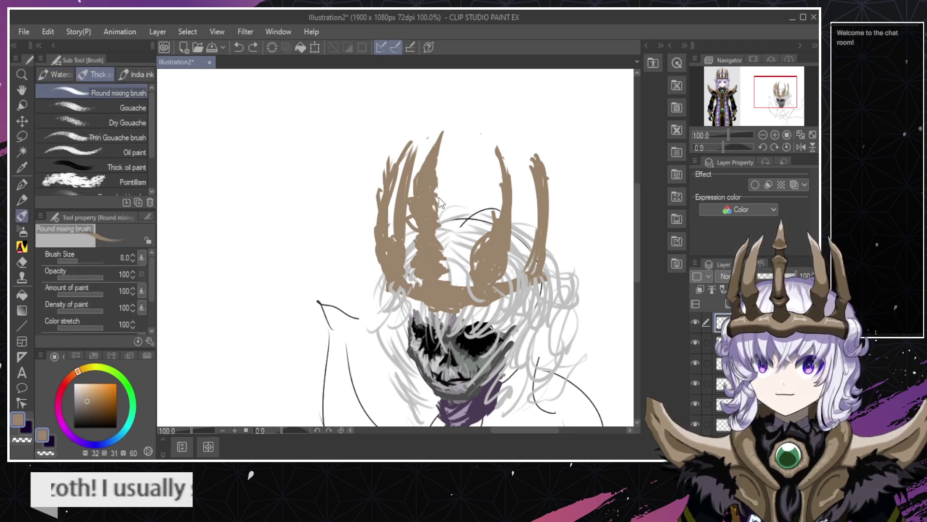
drag(436, 180, 431, 151)
key(ctrl+z)
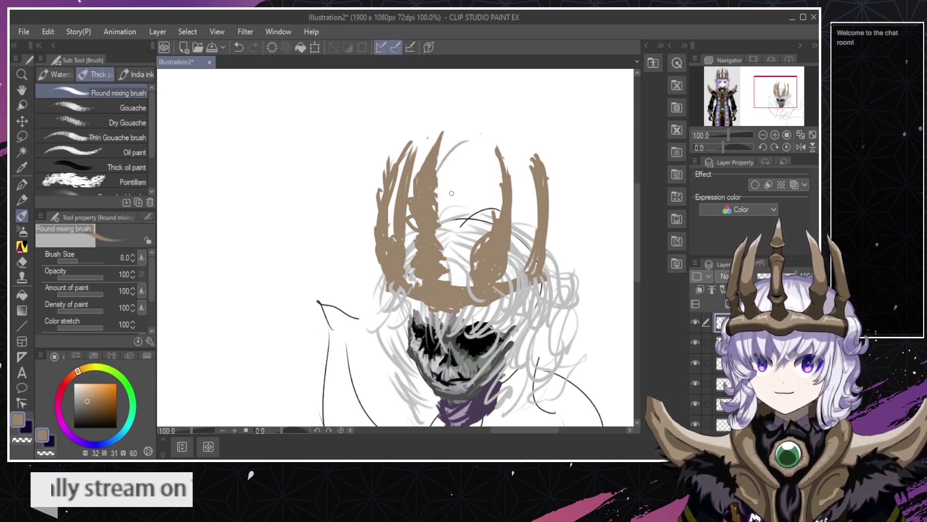
key(ctrl+z)
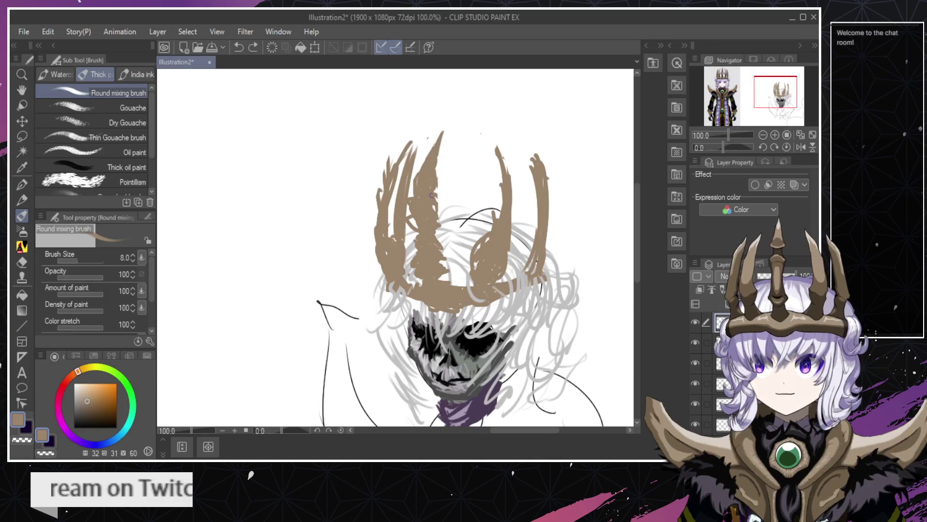
Touch up the crown's left prongs in brown, undoing unwanted strokes near the prong tip.
key(ctrl+z)
drag(390, 210, 420, 141)
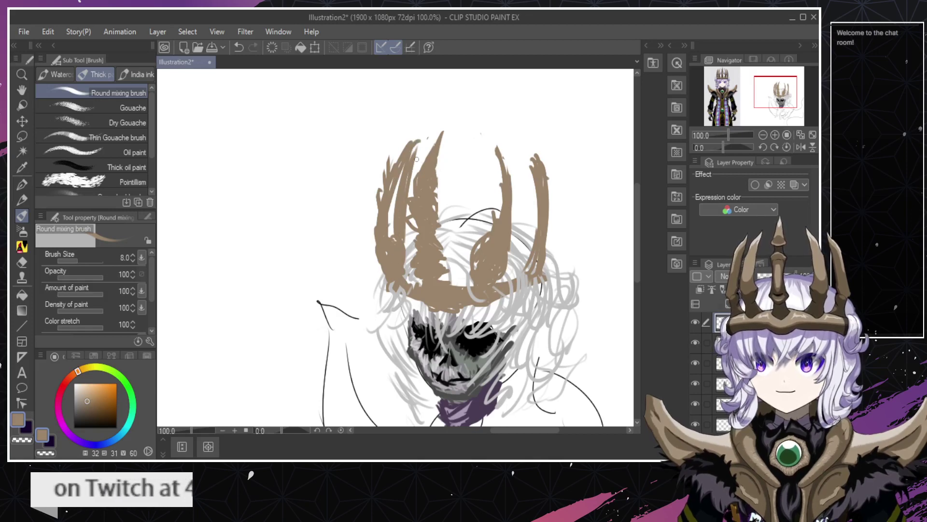
key(ctrl+z)
drag(396, 232, 403, 196)
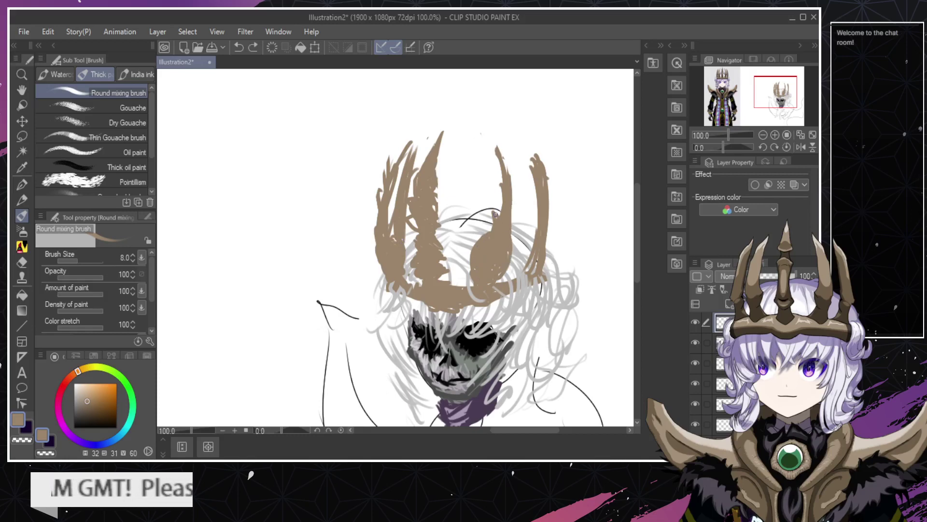
key(ctrl+z)
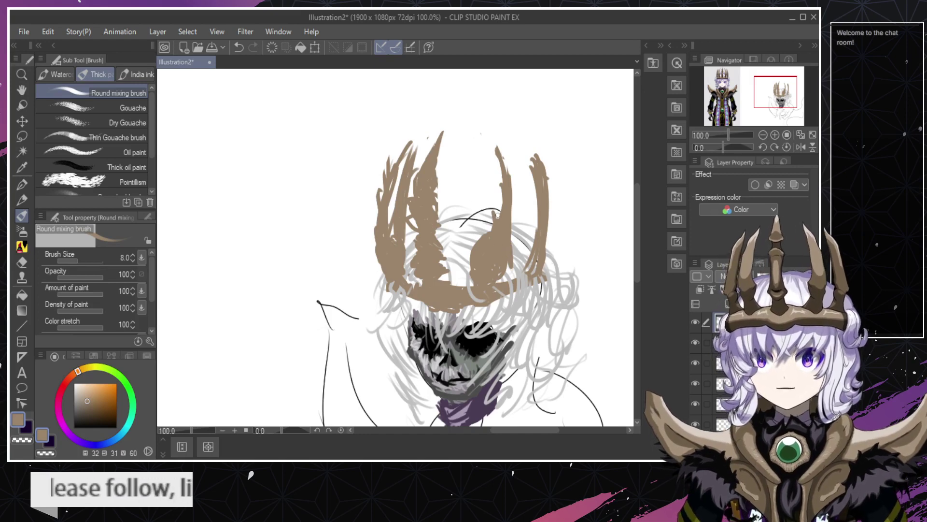
Extend the curved tip of the crown's inner right prong in brown, undoing stray strokes beside the outer right prong.
drag(513, 243, 486, 143)
key(ctrl+z)
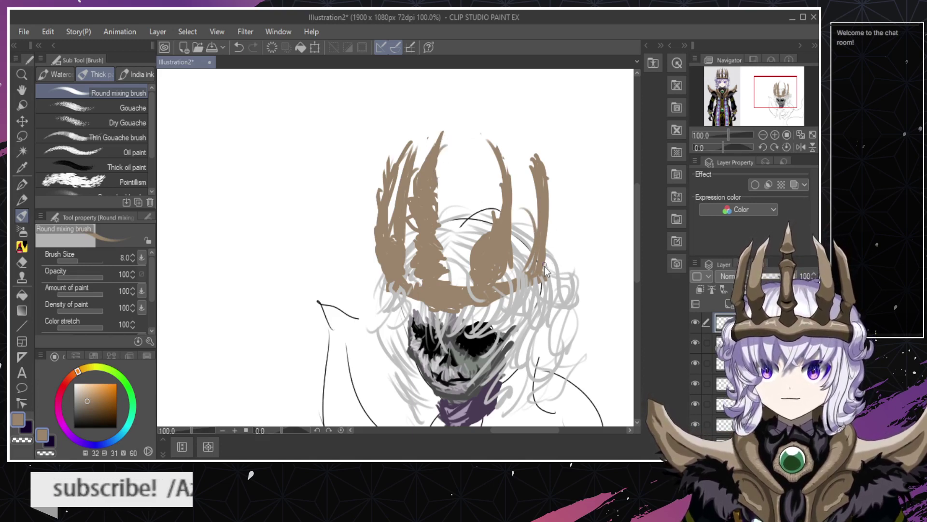
key(ctrl+z)
key(ctrl+z)
key(ctrl+z)
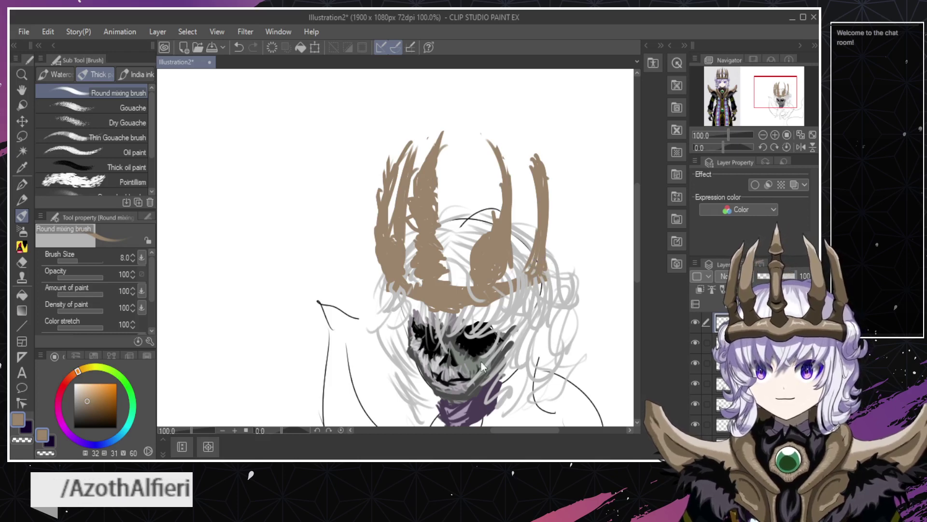
Try to cover the forehead and the tops of the eye sockets in white with the Round mixing brush at size 37.1.
key(e)
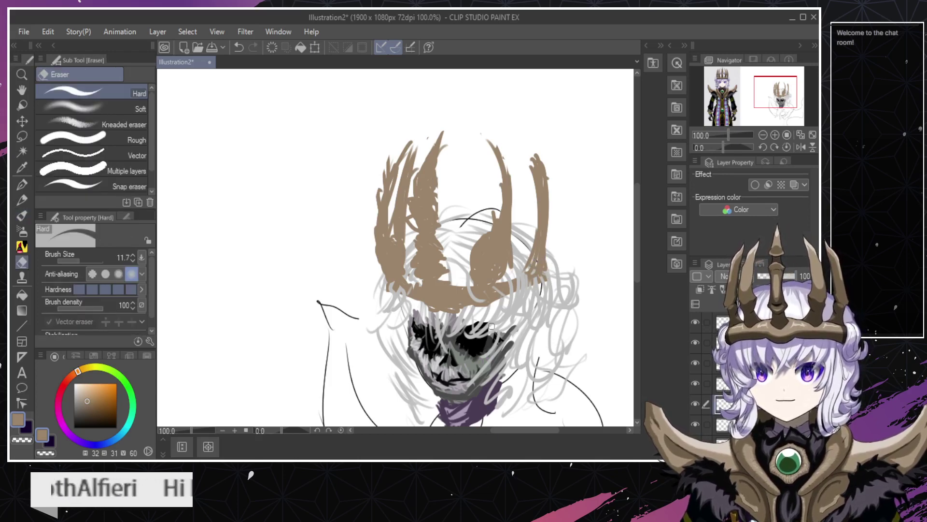
ctrl+click(483, 355)
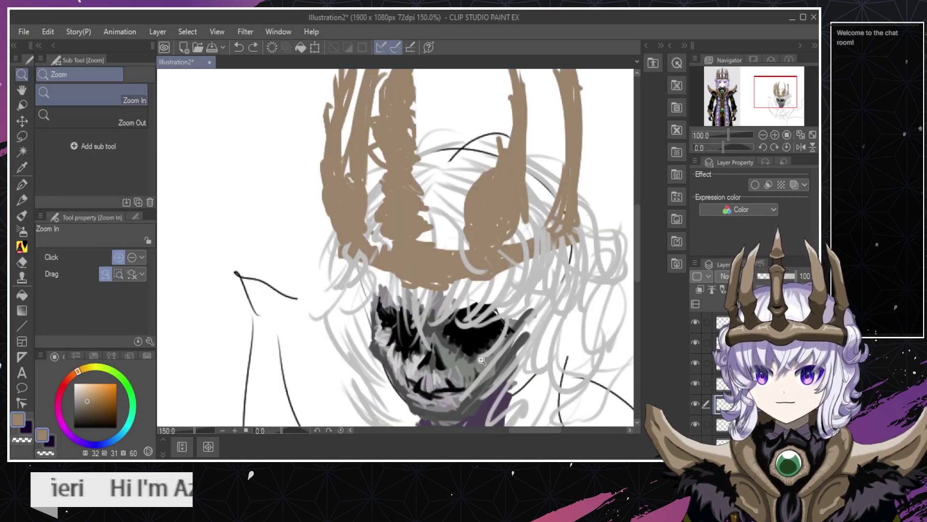
mouse_move(475, 357)
mouse_down()
mouse_move(497, 309)
mouse_move(493, 348)
mouse_move(499, 309)
mouse_up()
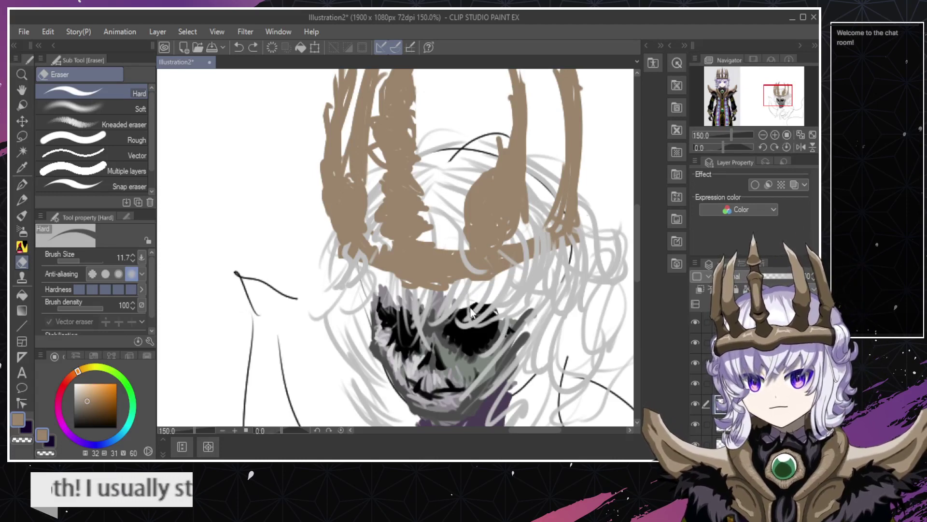
alt+click(501, 288)
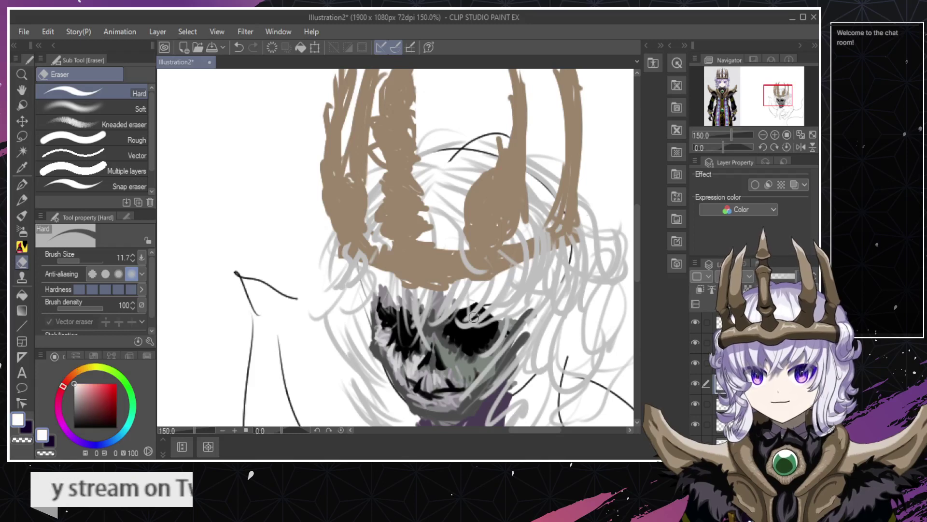
key(b)
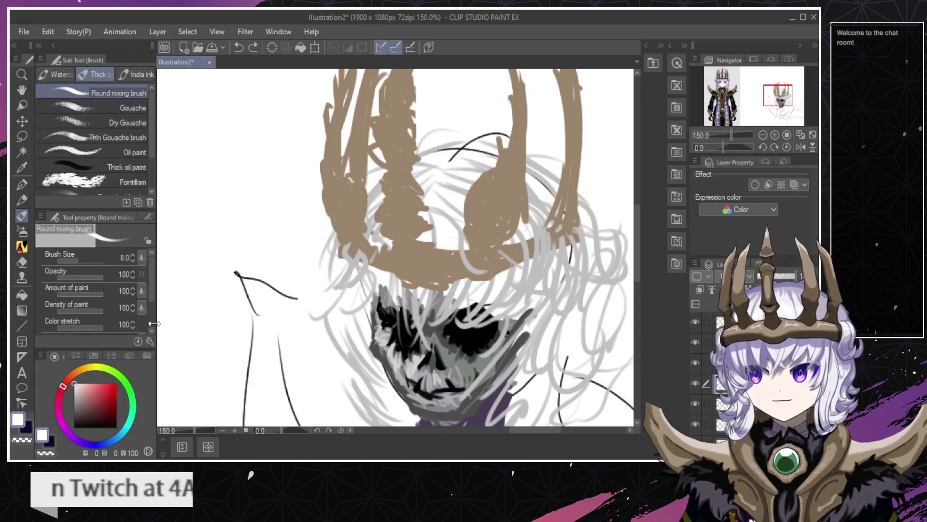
drag(89, 261, 86, 260)
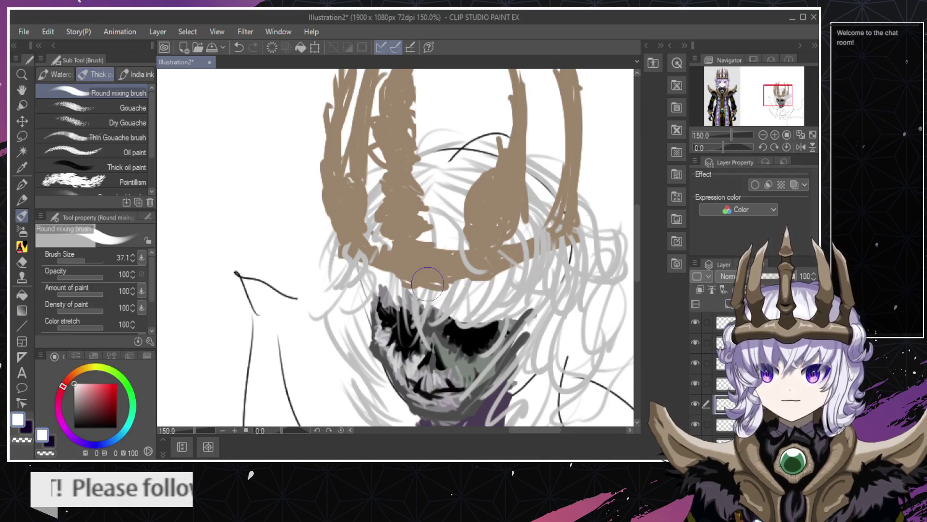
mouse_move(428, 284)
mouse_down()
mouse_move(414, 268)
mouse_move(417, 277)
mouse_move(395, 271)
mouse_move(384, 285)
mouse_move(361, 266)
mouse_up()
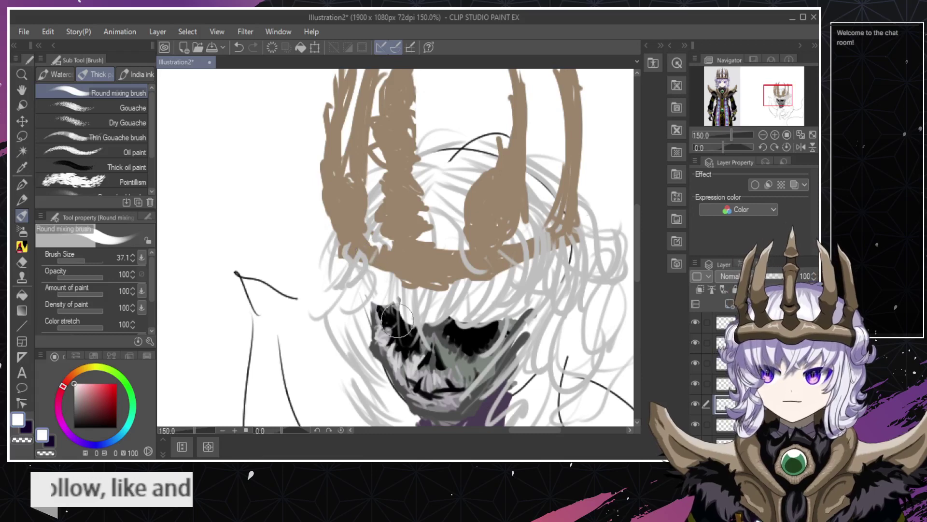
Try to trim the white edge above the skull's eye sockets with the Hard eraser and check it at a smaller scale.
key(e)
drag(400, 322, 418, 333)
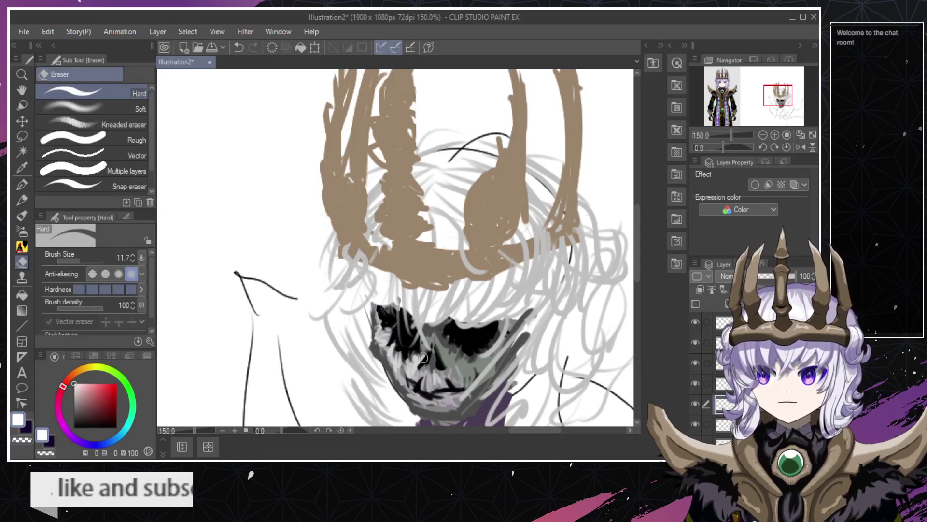
key(ctrl+z)
key(b)
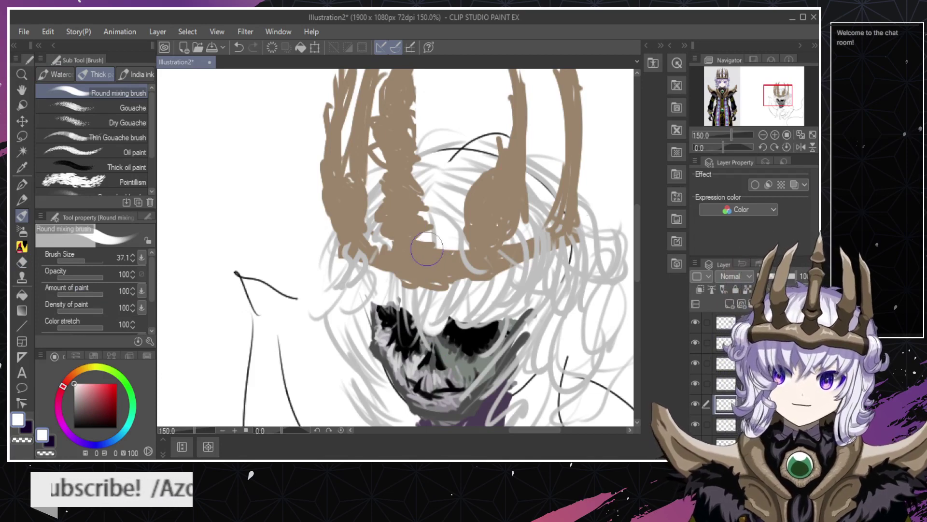
key(e)
mouse_move(454, 324)
mouse_down()
mouse_move(458, 348)
mouse_move(451, 317)
mouse_move(449, 284)
mouse_up()
key(/)
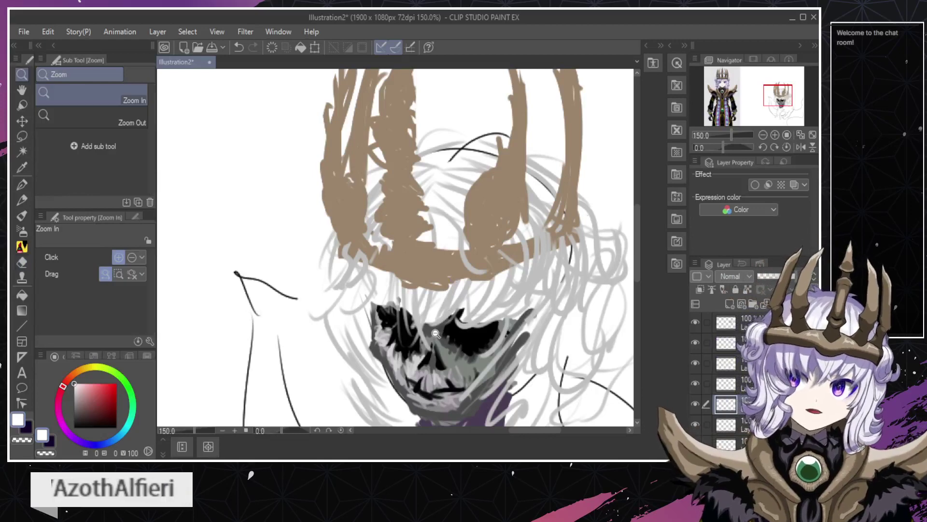
scroll(433, 332, down, 2)
scroll(438, 334, up, 3)
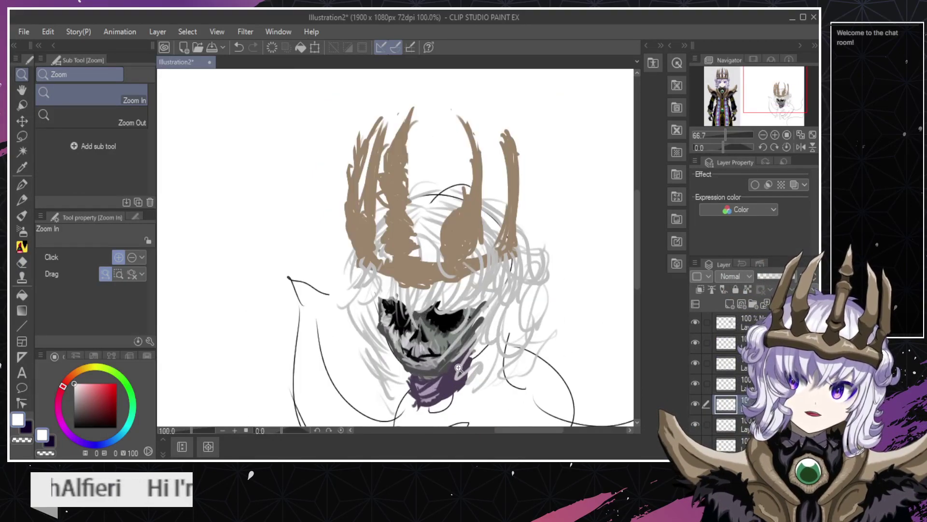
Undo the white painting and erasing over the skull's forehead and eye sockets, and check the whole crowned head.
key(b)
key(ctrl+z)
key(ctrl+z)
key(ctrl+z)
key(ctrl+z)
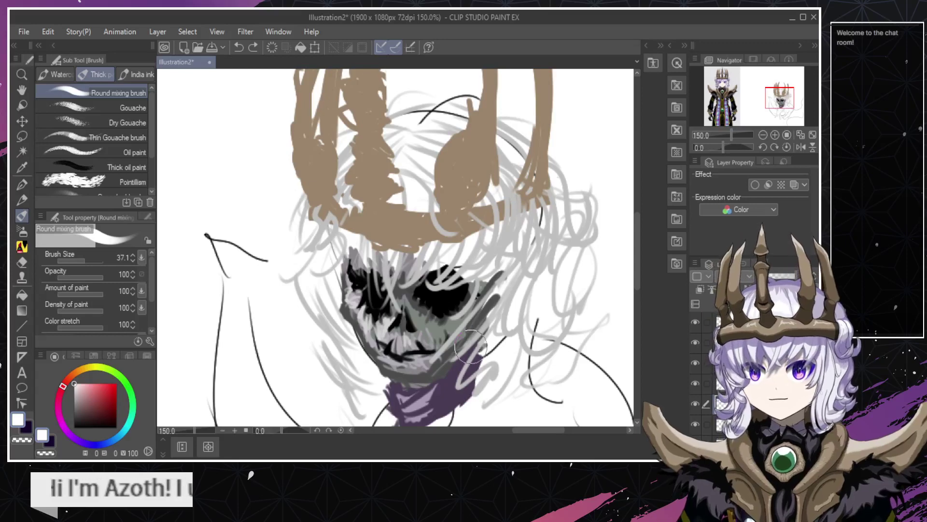
key(/)
scroll(473, 375, down, 3)
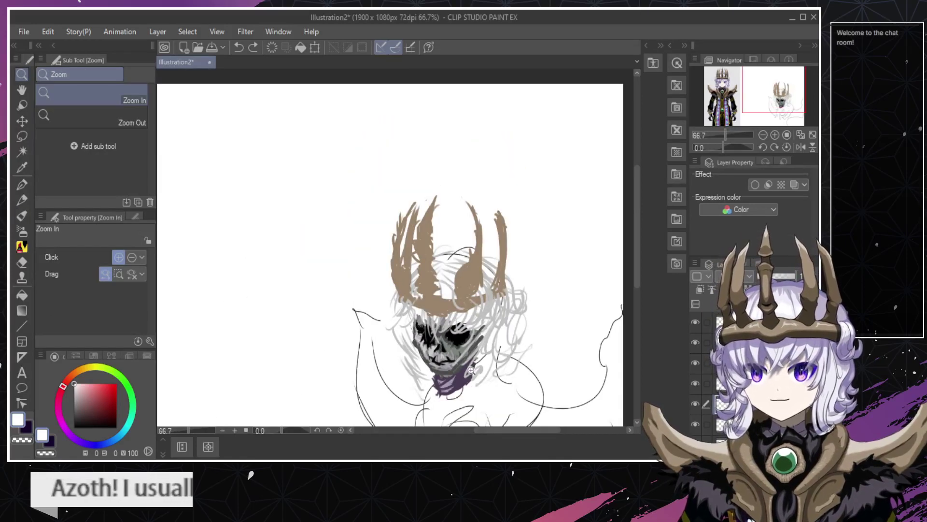
scroll(461, 385, up, 1)
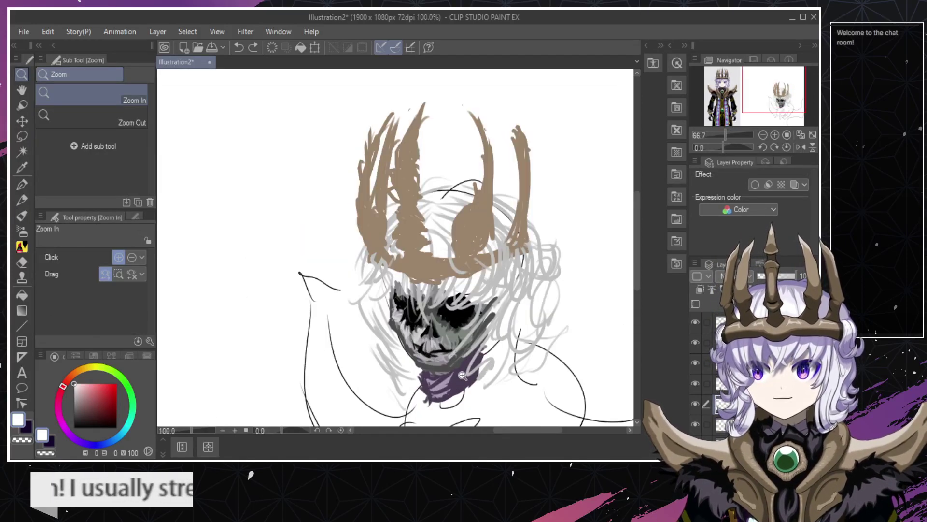
Examine the crowned skull and purple neck cloth at several scales alongside the reference character.
drag(638, 224, 636, 248)
scroll(430, 309, up, 2)
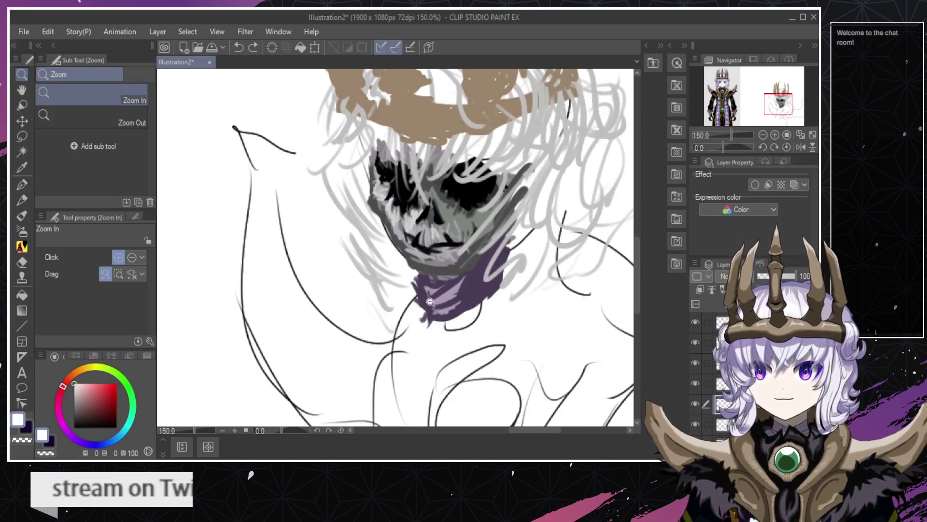
scroll(451, 308, down, 5)
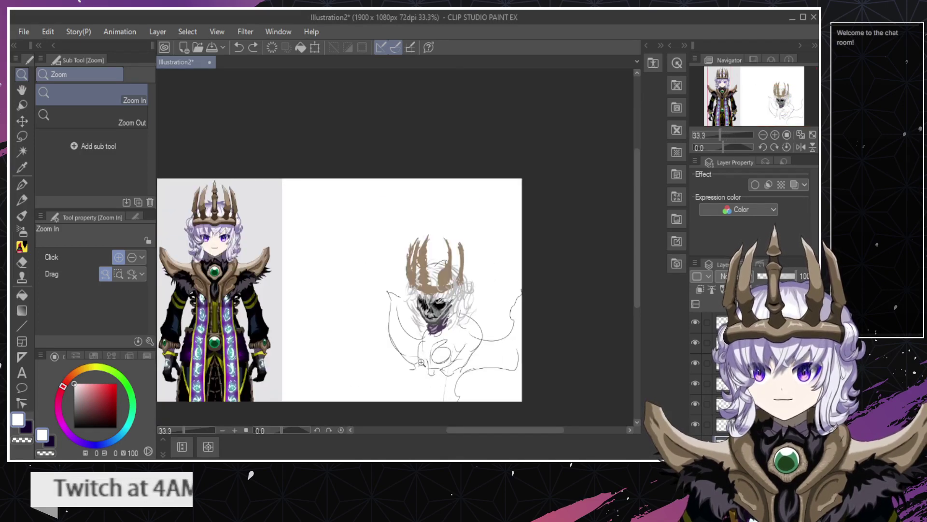
scroll(421, 363, up, 1)
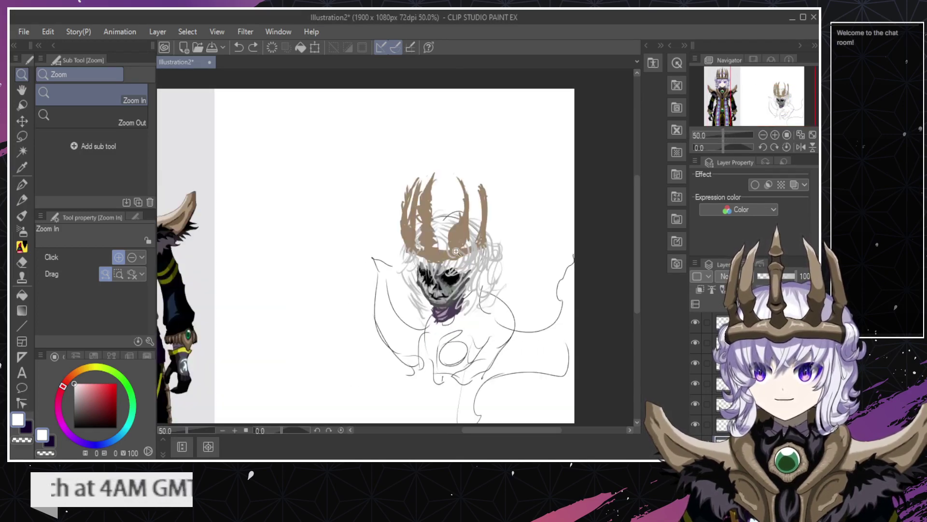
scroll(425, 284, up, 1)
scroll(425, 285, up, 3)
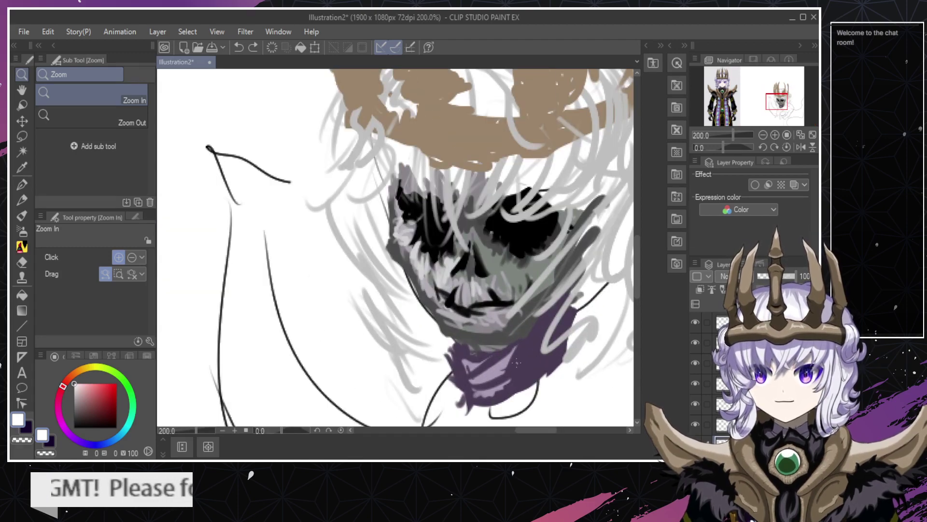
scroll(515, 366, down, 1)
scroll(511, 364, up, 1)
Set the Round mixing brush to size 8.1 and try muted purple strokes (hue 277, saturation 15, value 59) on the neck cloth's folds.
key(b)
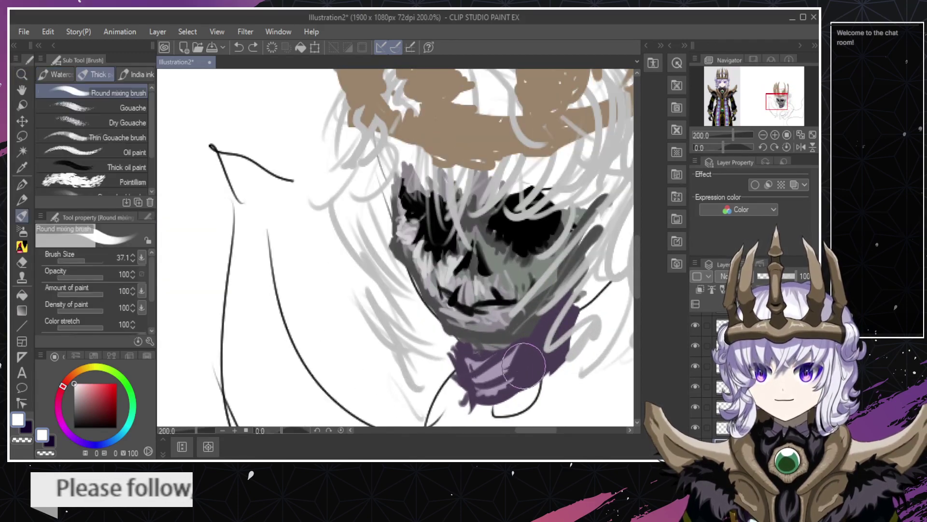
alt+click(524, 365)
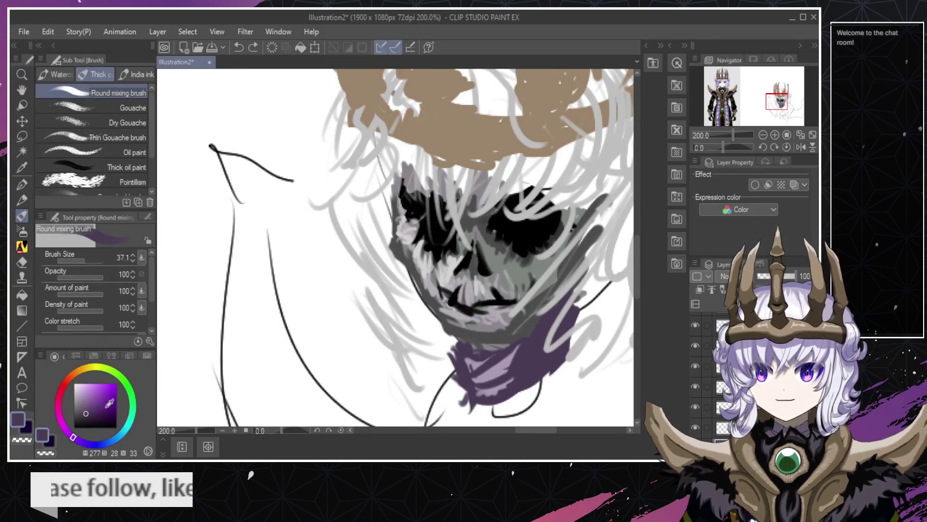
click(80, 401)
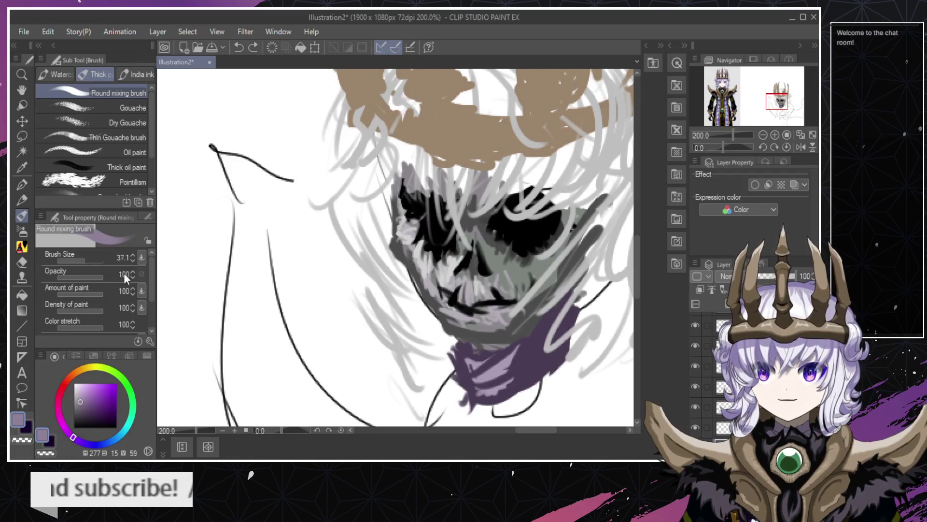
key([)
mouse_move(501, 366)
mouse_down()
mouse_move(515, 349)
mouse_move(497, 381)
mouse_move(520, 349)
mouse_up()
mouse_move(486, 386)
mouse_down()
mouse_move(521, 342)
mouse_move(502, 379)
mouse_up()
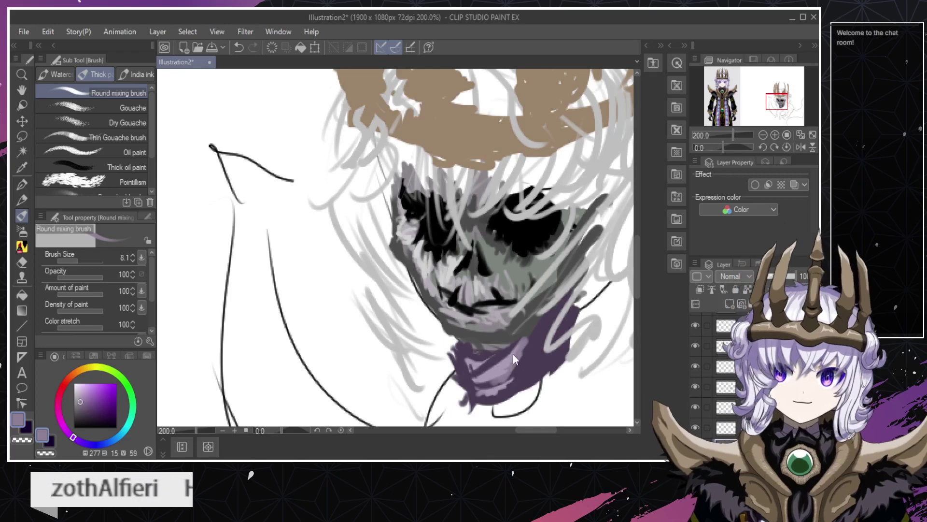
key(ctrl+z)
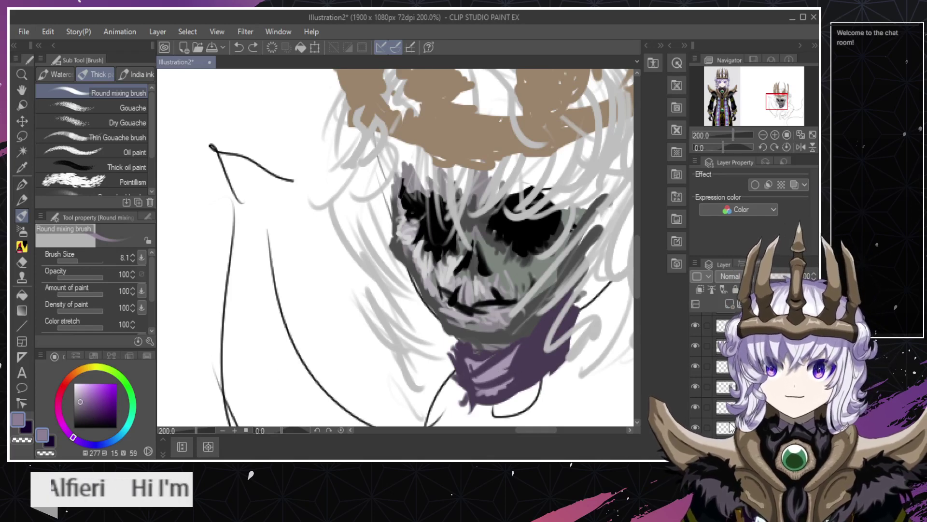
Toggle the visibility of the neck cloth's dark purple layer to identify it, and select the layer directly above it.
click(696, 447)
click(695, 447)
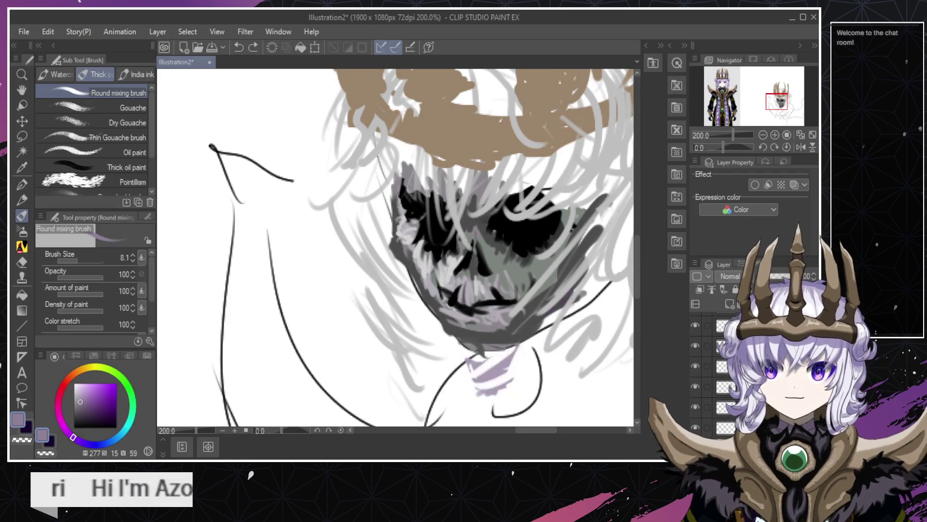
click(725, 427)
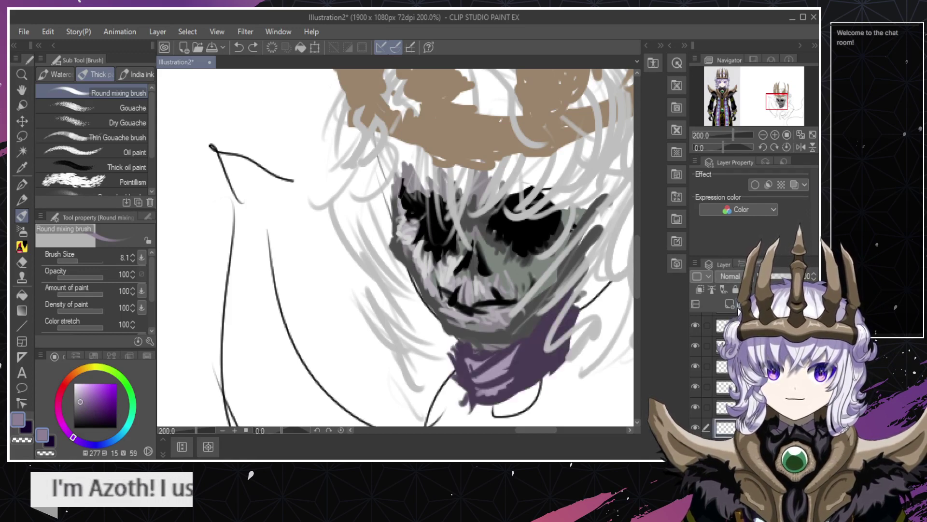
Try to shade the neck cloth with muted purple, then with grey strokes (saturation 0, value 49) across its folds.
mouse_move(507, 366)
mouse_down()
mouse_move(526, 353)
mouse_move(464, 381)
mouse_move(480, 380)
mouse_move(466, 361)
mouse_up()
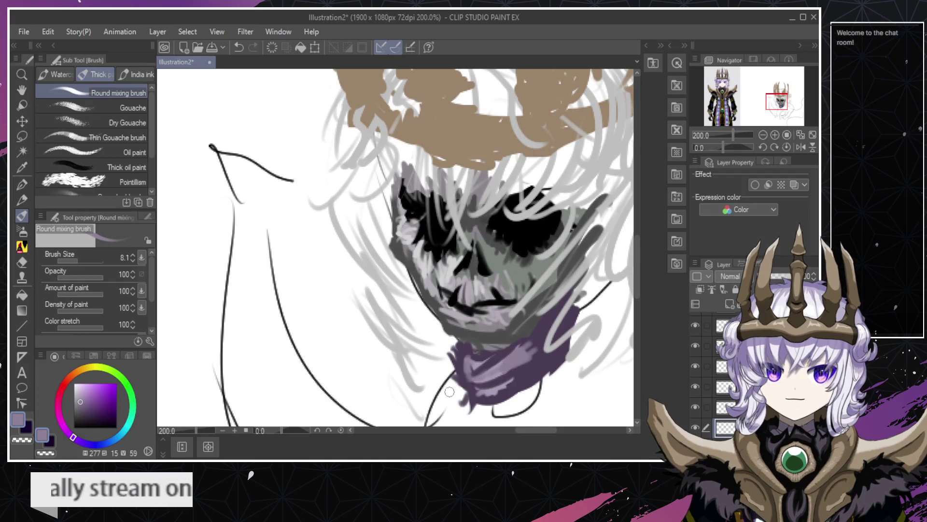
key(ctrl+z)
click(76, 402)
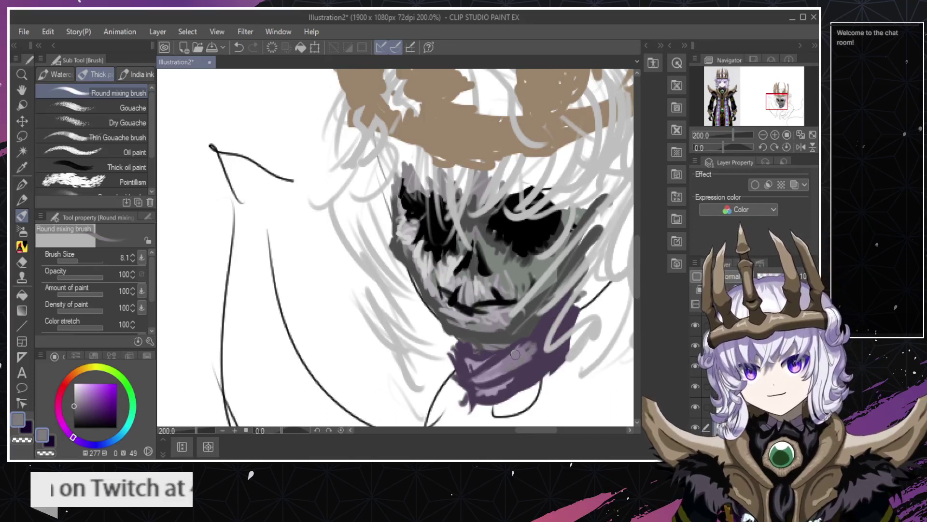
mouse_move(533, 347)
mouse_down()
mouse_move(511, 366)
mouse_move(514, 385)
mouse_up()
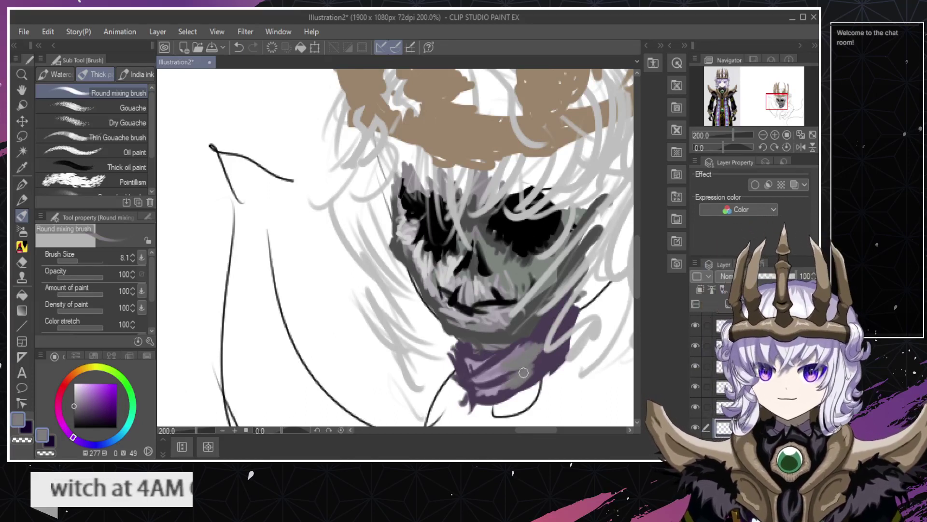
drag(536, 342, 513, 344)
drag(461, 359, 473, 366)
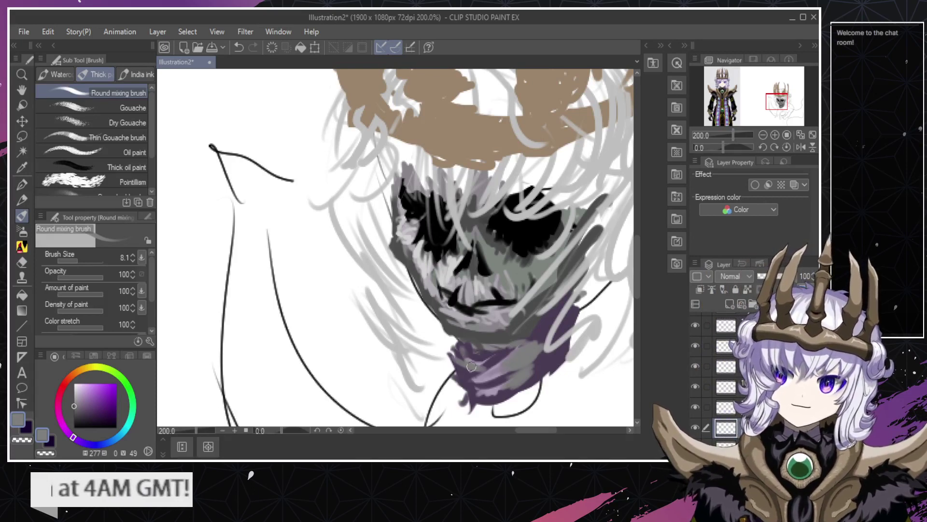
Undo the grey shading strokes over the purple neck cloth.
key(ctrl+z)
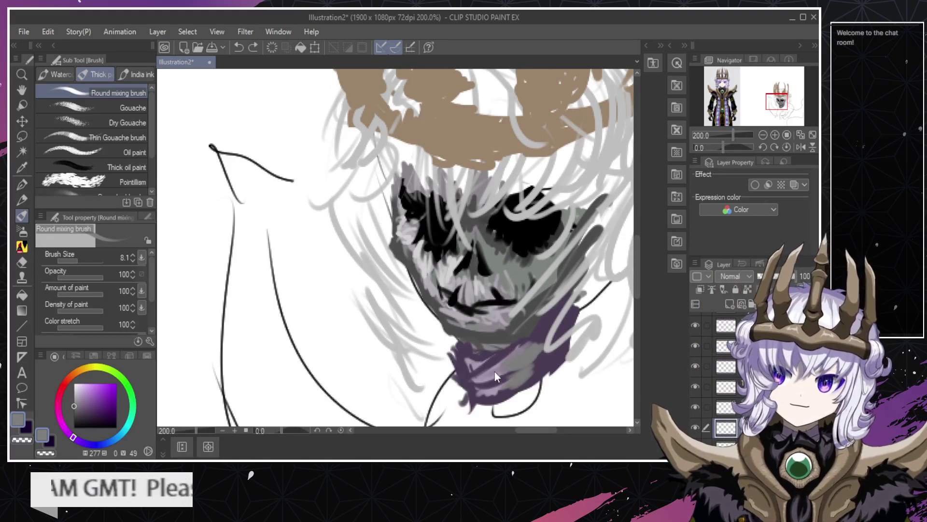
key(ctrl+z)
key(ctrl+z)
key(ctrl+z)
key(ctrl+z)
key(ctrl+z)
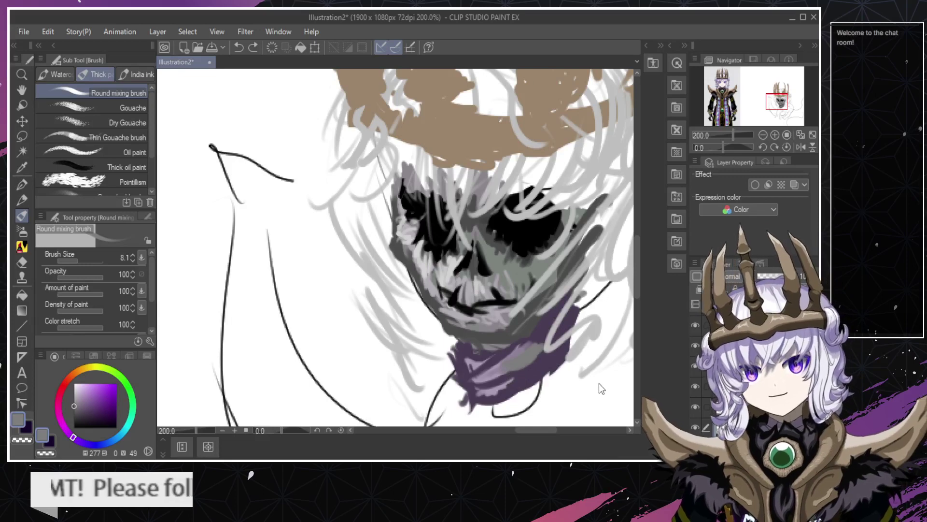
key(ctrl+z)
key(ctrl+z)
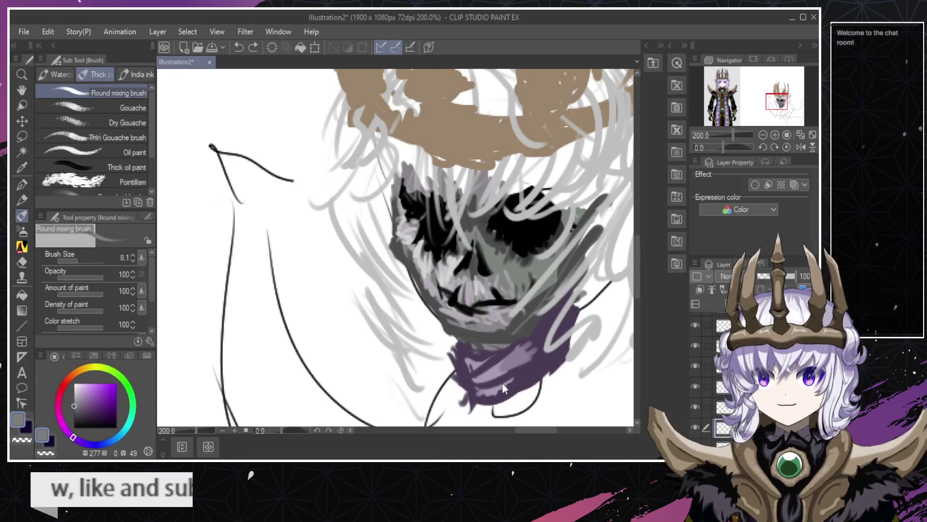
Try a grey stroke on the neck cloth's fold and a trim beneath the chin with the Hard eraser at size 11.7.
mouse_move(500, 376)
mouse_down()
mouse_move(505, 362)
mouse_move(489, 372)
mouse_move(523, 352)
mouse_up()
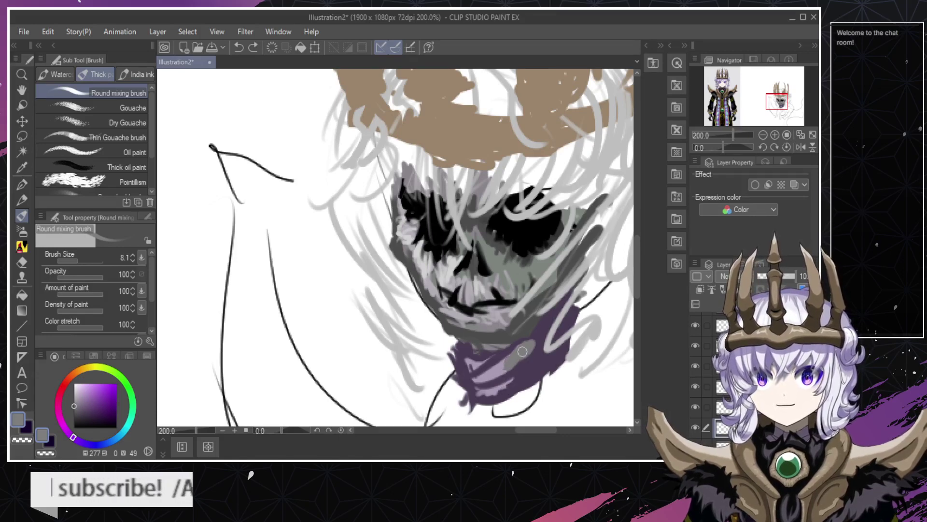
key(ctrl+z)
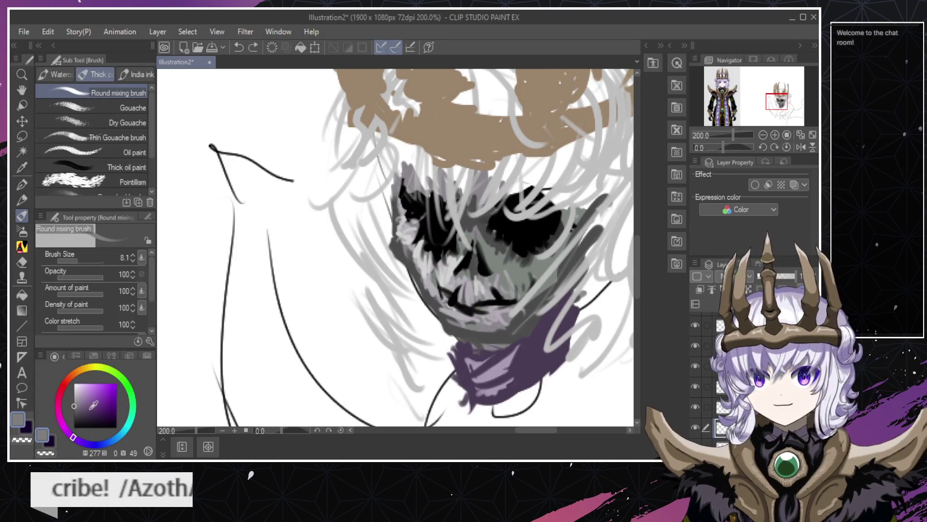
click(80, 397)
click(79, 402)
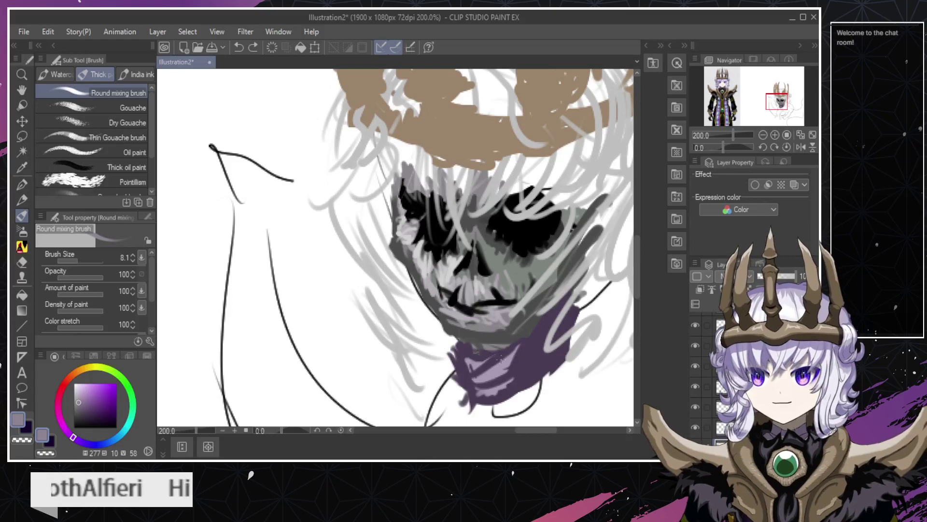
key(e)
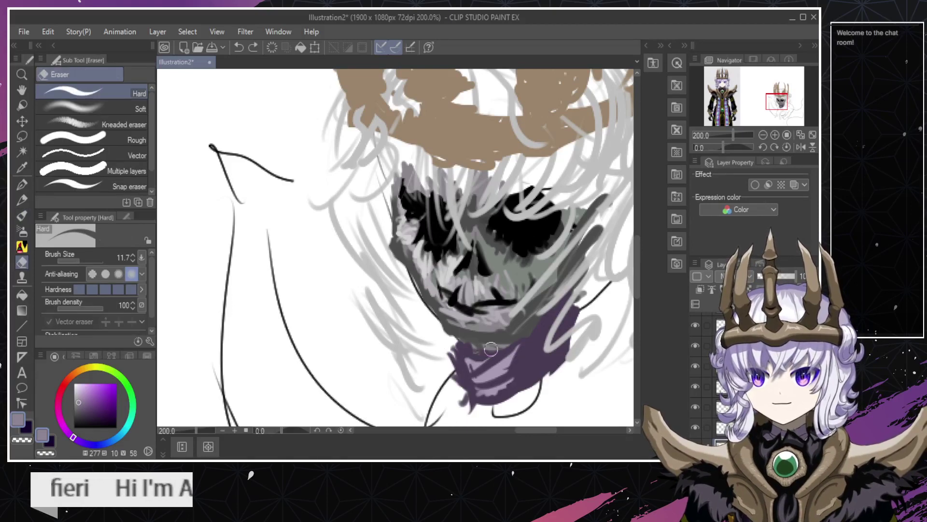
drag(491, 349, 487, 340)
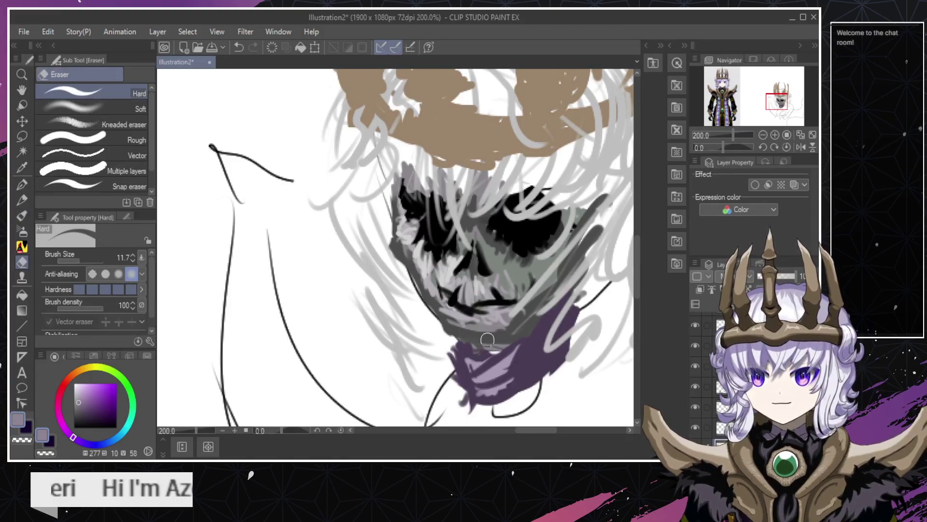
Sample the neck cloth's dark purple, try strokes along its upper edge beneath the chin, and undo them.
alt+click(531, 367)
alt+click(532, 360)
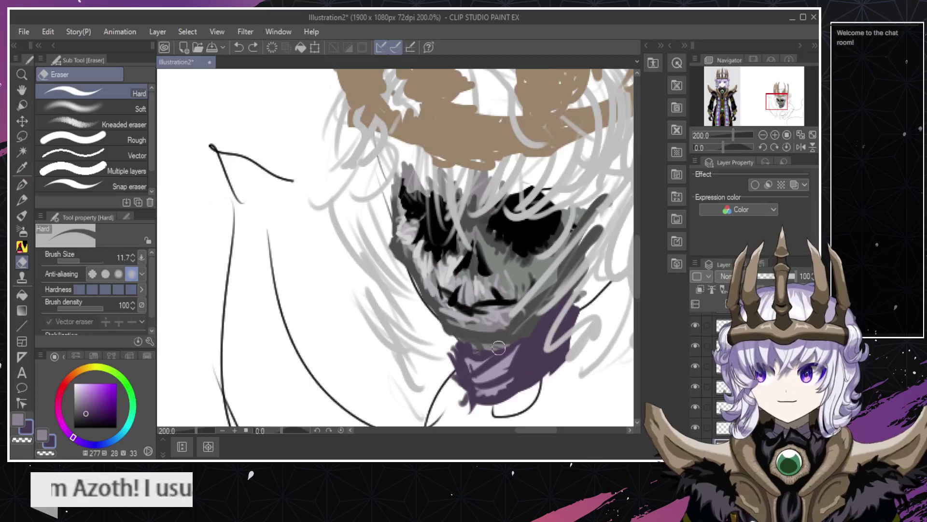
key(b)
mouse_move(497, 357)
mouse_down()
mouse_move(492, 345)
mouse_move(504, 346)
mouse_move(485, 323)
mouse_move(524, 322)
mouse_up()
key(ctrl+z)
key(ctrl+z)
key(ctrl+z)
key(ctrl+space)
click(497, 354)
key(ctrl+z)
key(ctrl+z)
Refine the border between the grey jaw and the neck cloth, alternating the dark purple Round mixing brush and the Hard eraser.
key(e)
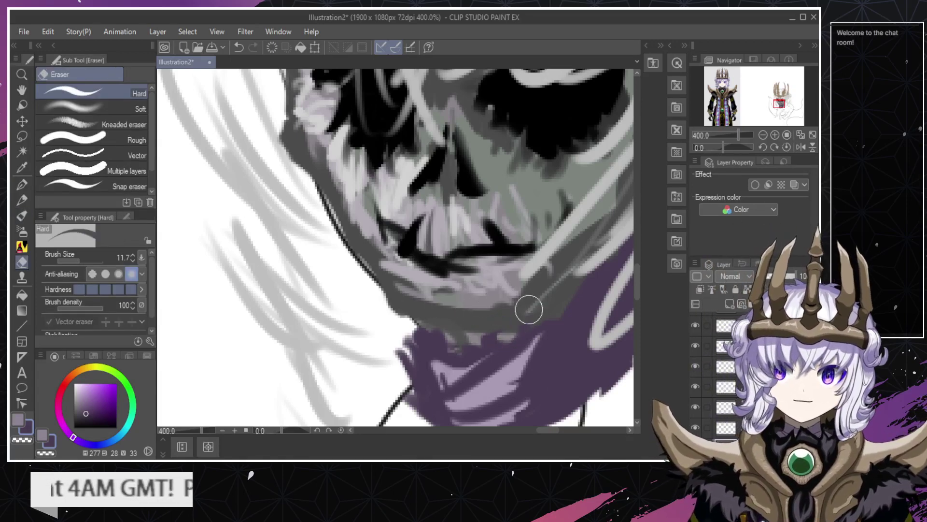
key(b)
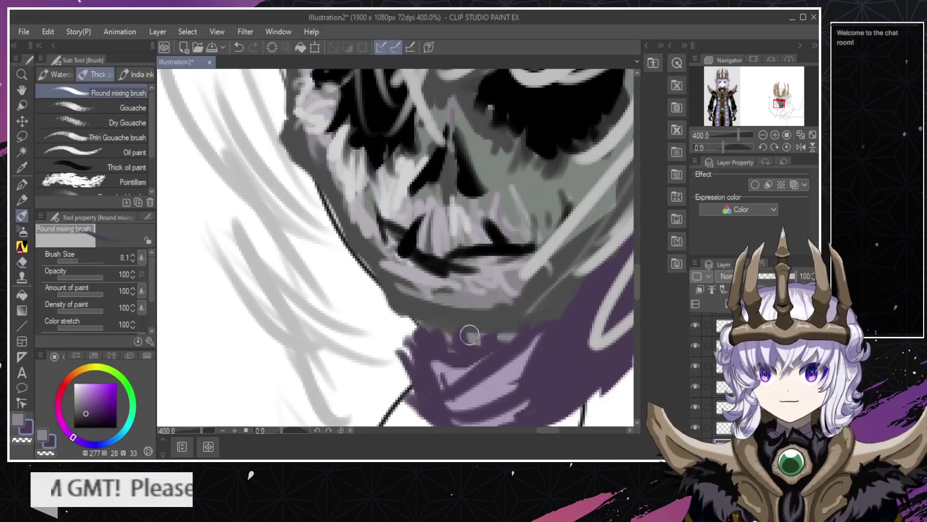
key(e)
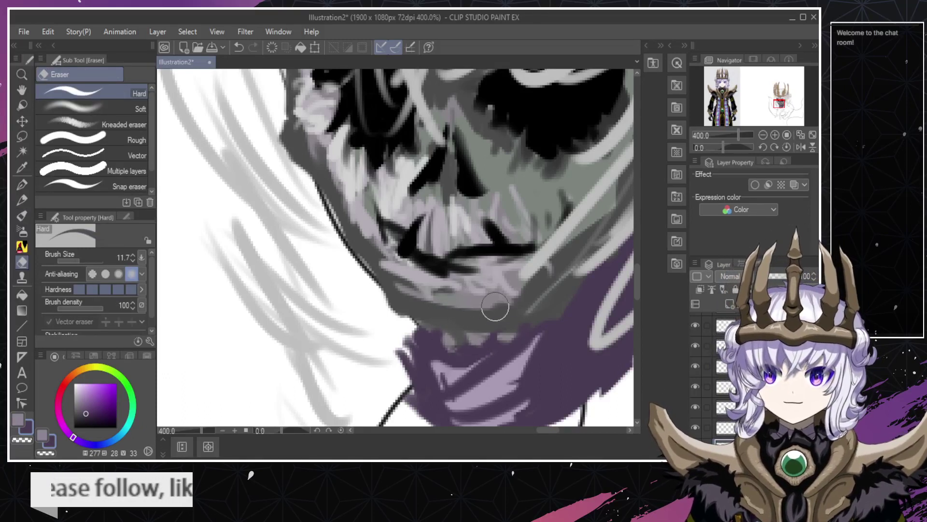
key(b)
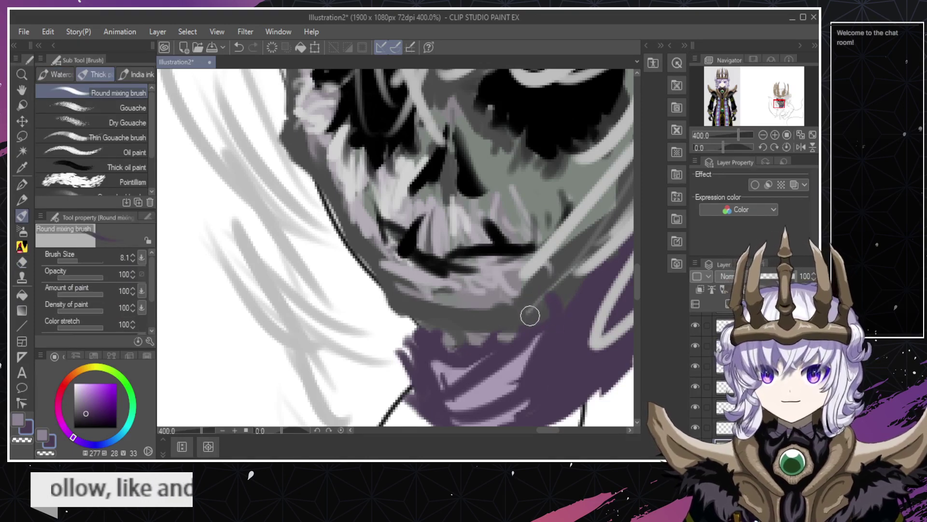
key(e)
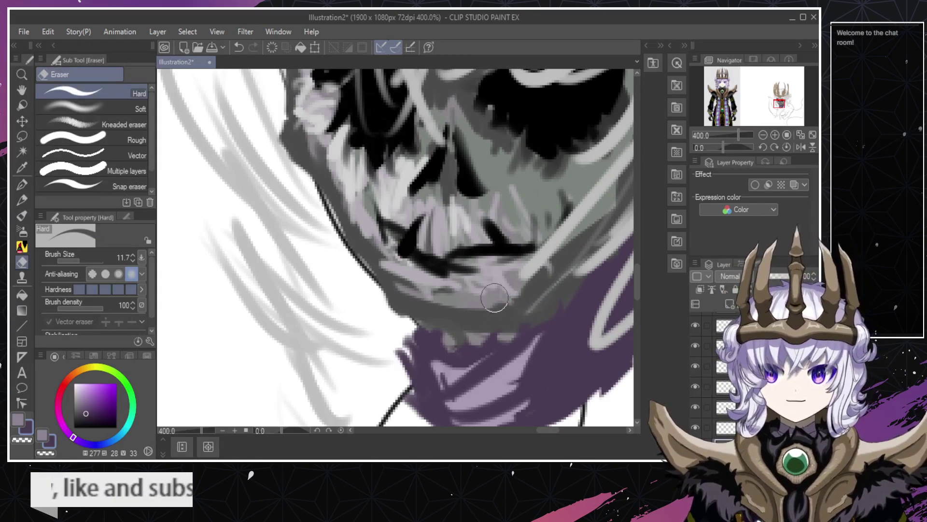
key(b)
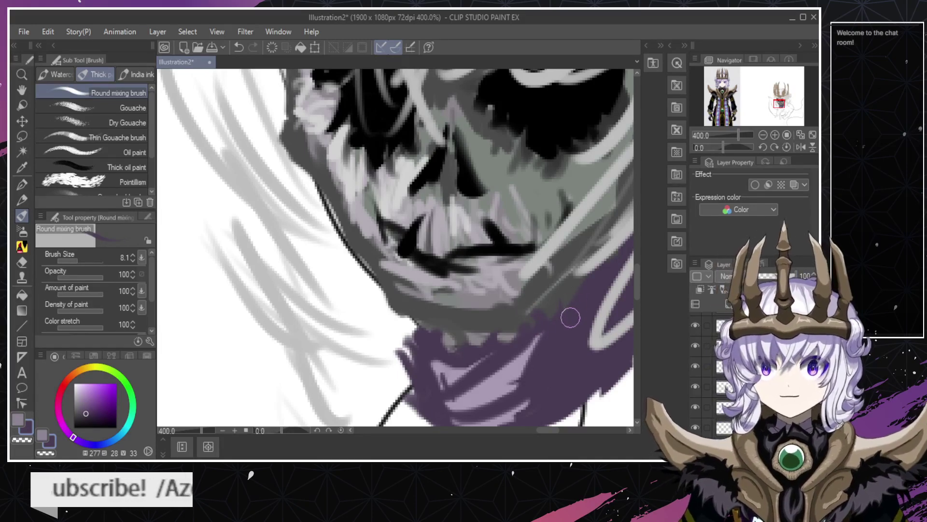
key(alt+space)
alt+click(525, 306)
alt+click(525, 306)
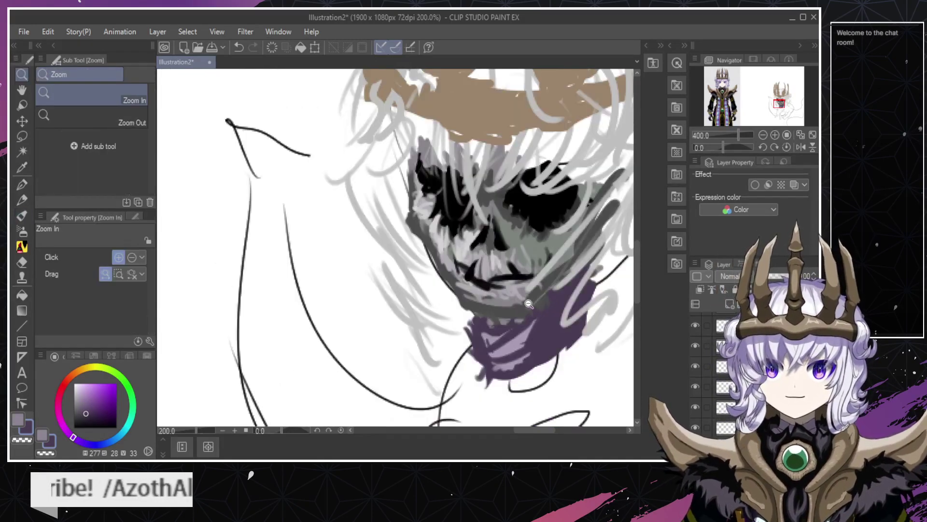
Examine the painted skull's jaw, chin and neck both up close and together with the whole head.
alt+click(525, 308)
alt+click(524, 309)
scroll(533, 303, up, 2)
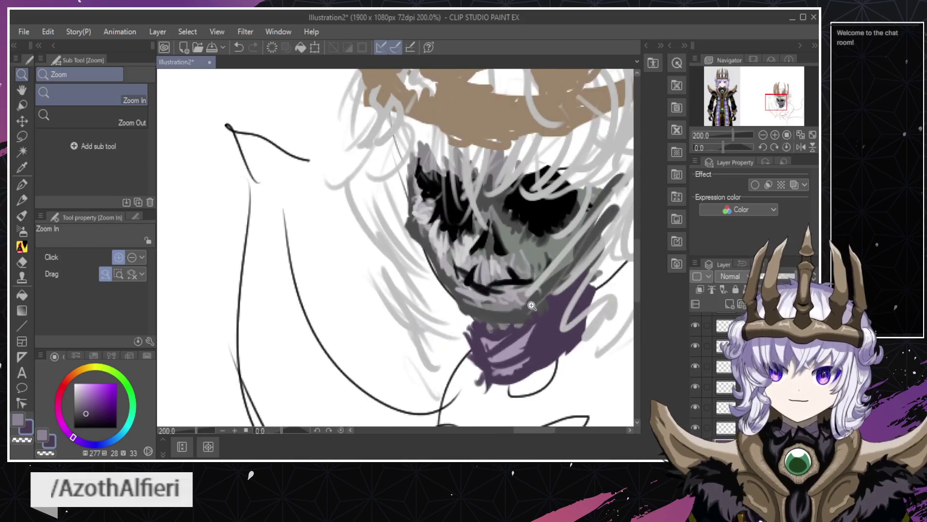
scroll(529, 326, up, 2)
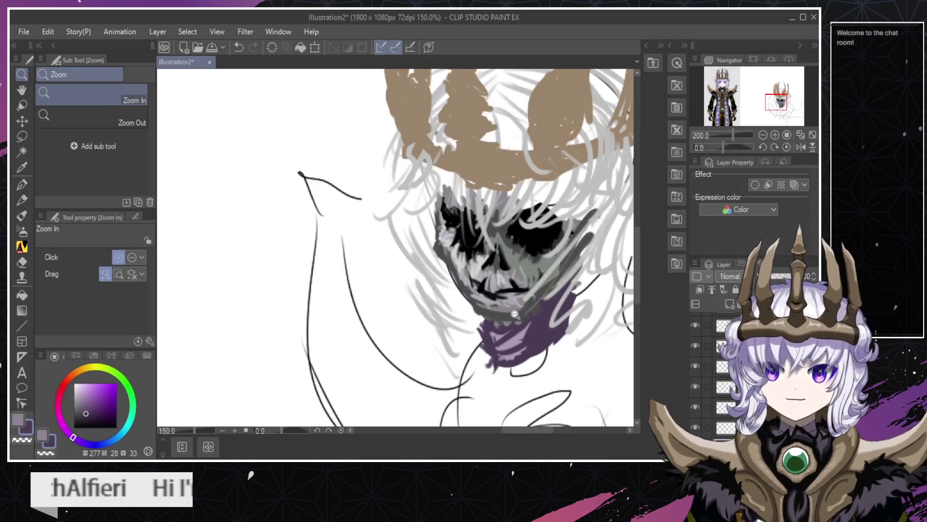
key(e)
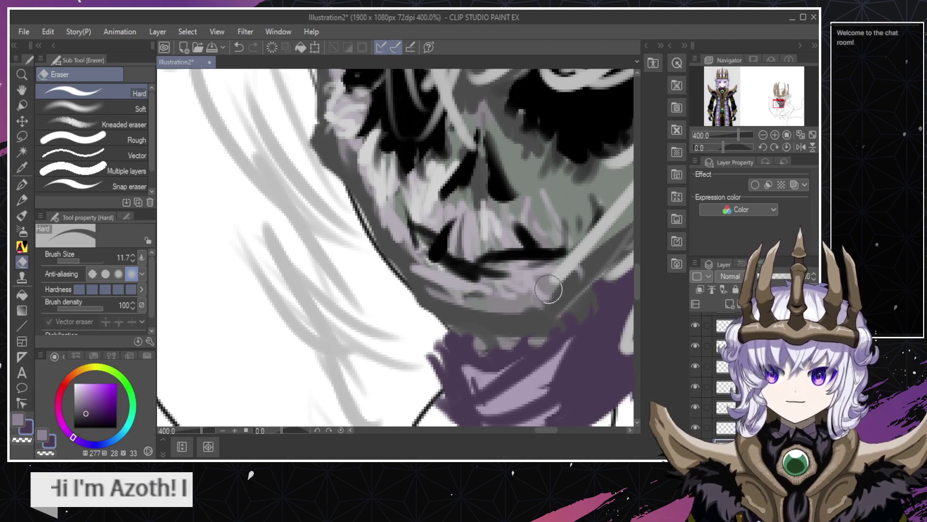
key(slash)
scroll(534, 290, down, 3)
scroll(534, 287, up, 3)
key(e)
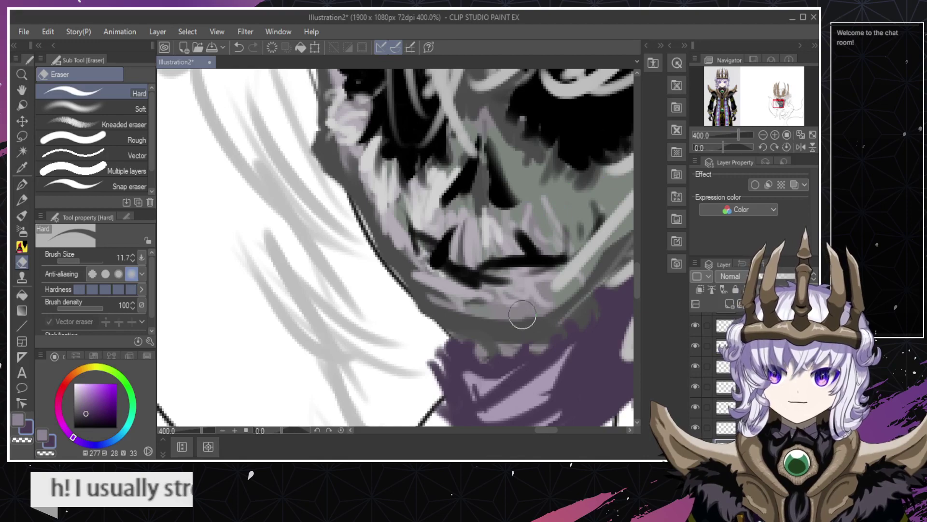
key(/)
scroll(519, 292, down, 2)
scroll(519, 292, up, 4)
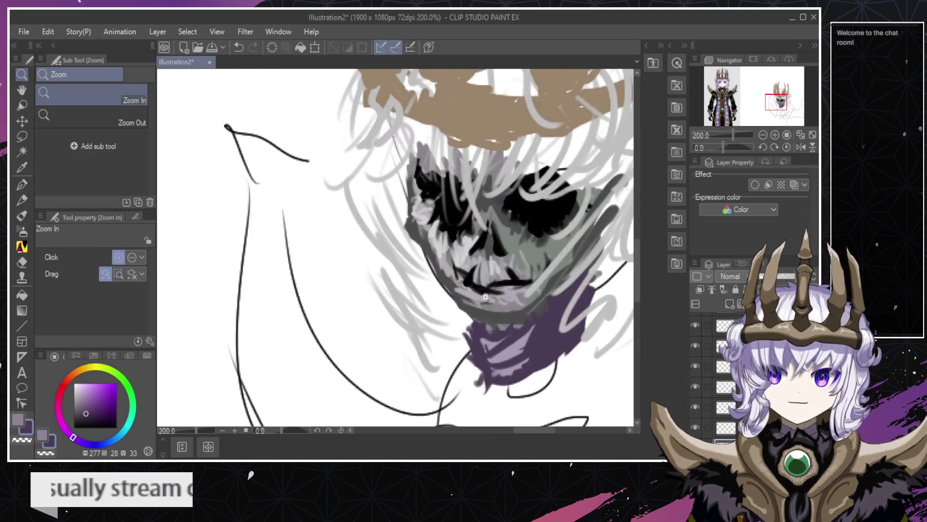
key(e)
key(/)
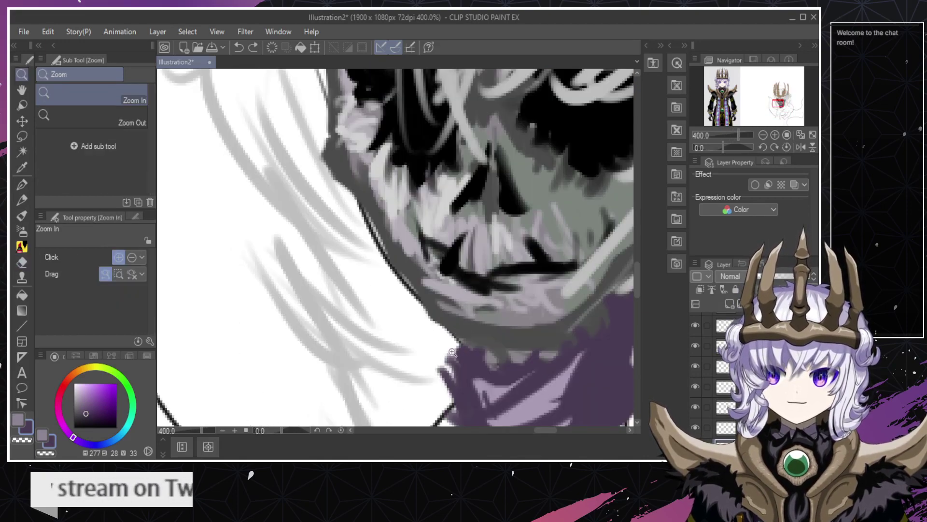
scroll(448, 348, down, 3)
scroll(451, 346, up, 1)
scroll(466, 343, up, 3)
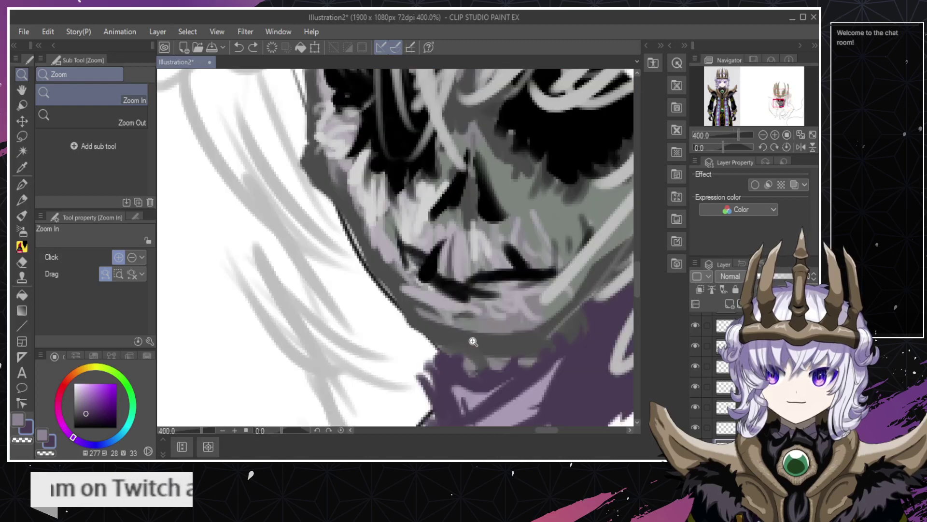
scroll(470, 351, down, 4)
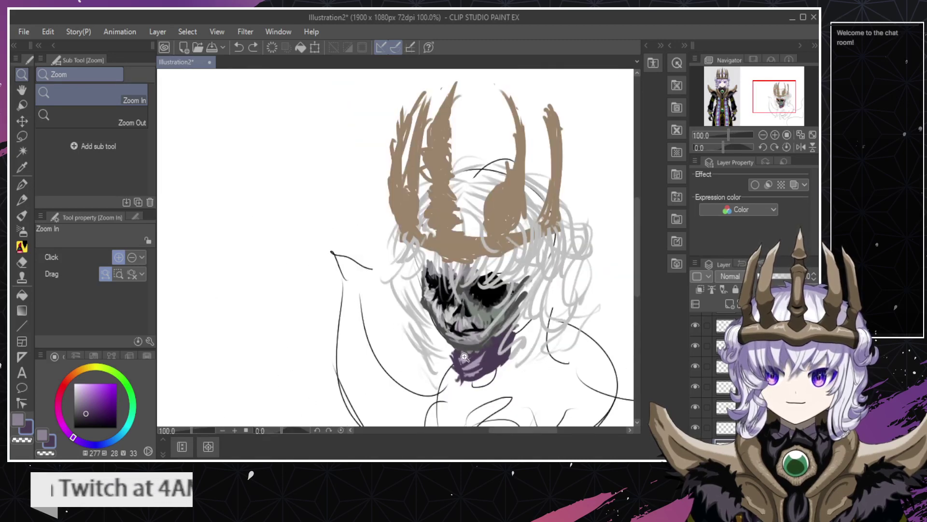
scroll(476, 324, up, 2)
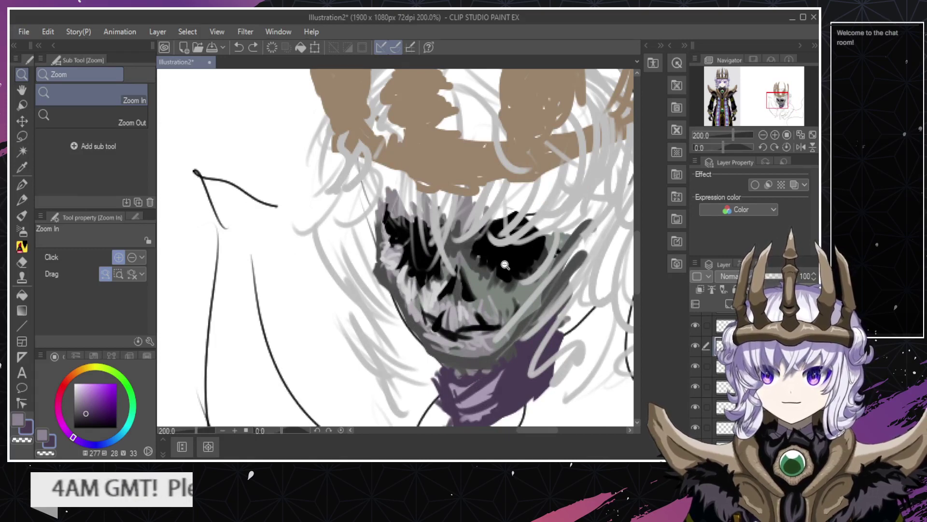
Sample black from the eye socket and paint a dark line under the skull's chin with the Round mixing brush, undoing unsatisfactory strokes.
key(b)
alt+click(510, 265)
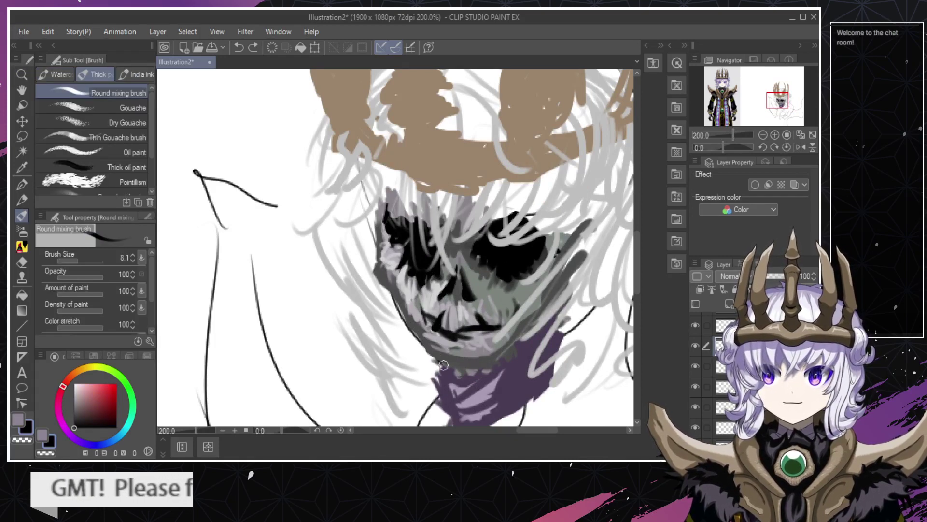
drag(444, 365, 490, 360)
key(ctrl+z)
mouse_move(432, 360)
mouse_down()
mouse_move(512, 353)
mouse_move(502, 354)
mouse_up()
key(ctrl+z)
key(ctrl+z)
mouse_move(430, 360)
mouse_down()
mouse_move(493, 357)
mouse_move(461, 366)
mouse_move(493, 365)
mouse_move(498, 351)
mouse_up()
key(ctrl+z)
key(ctrl+z)
key(ctrl+z)
drag(435, 358, 518, 355)
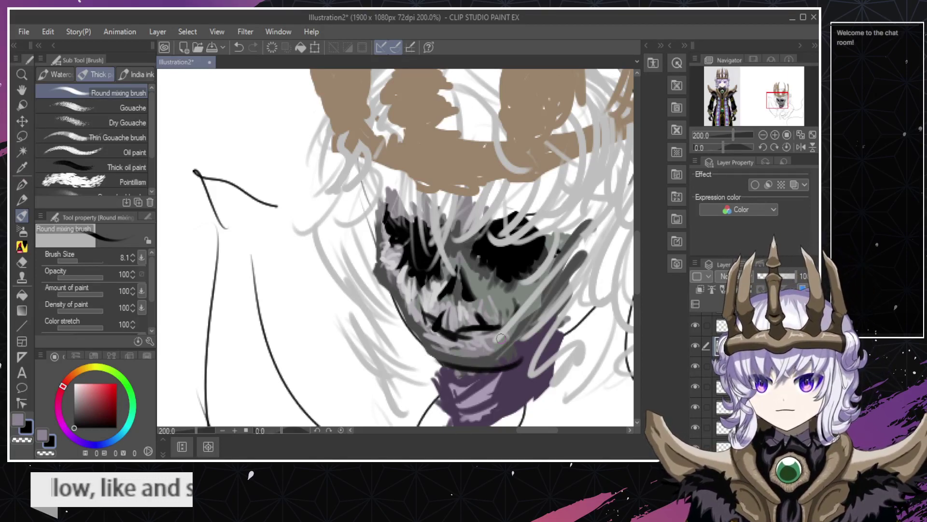
key(ctrl+z)
drag(435, 359, 506, 358)
key(ctrl+z)
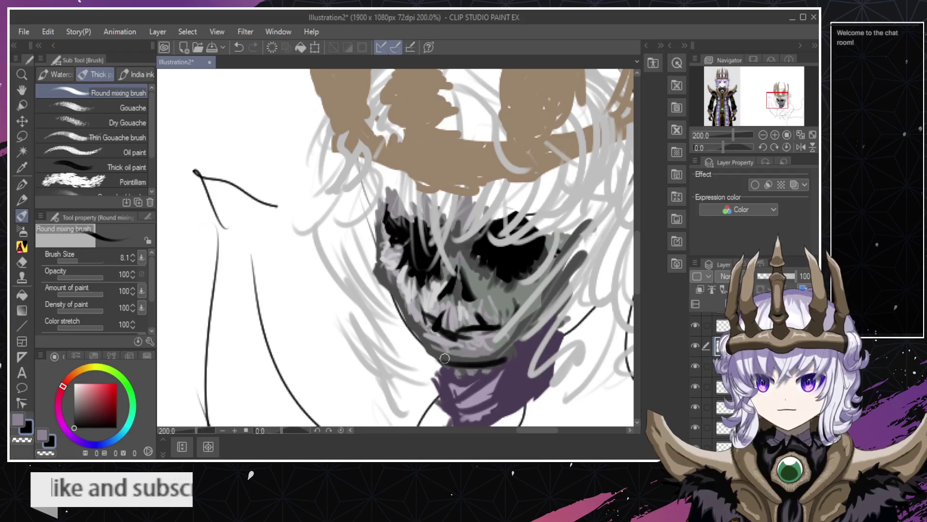
key(ctrl+z)
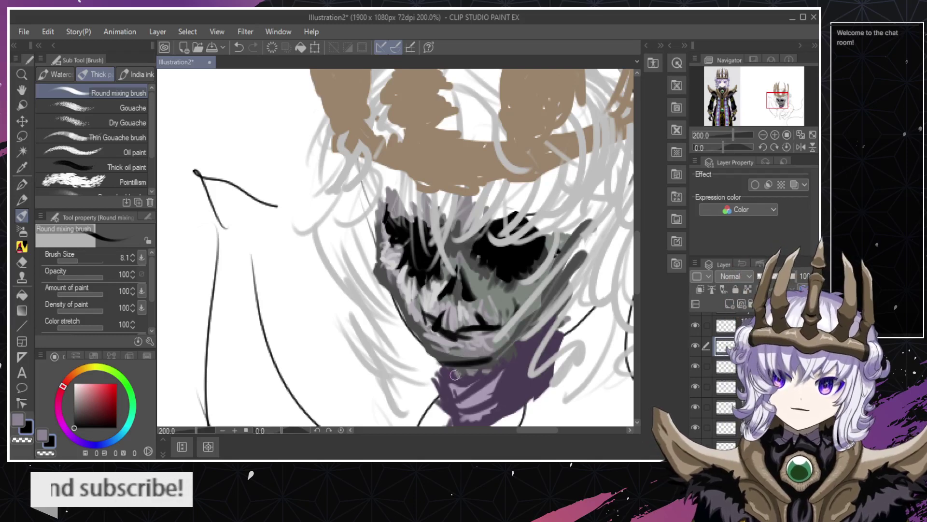
drag(425, 360, 500, 351)
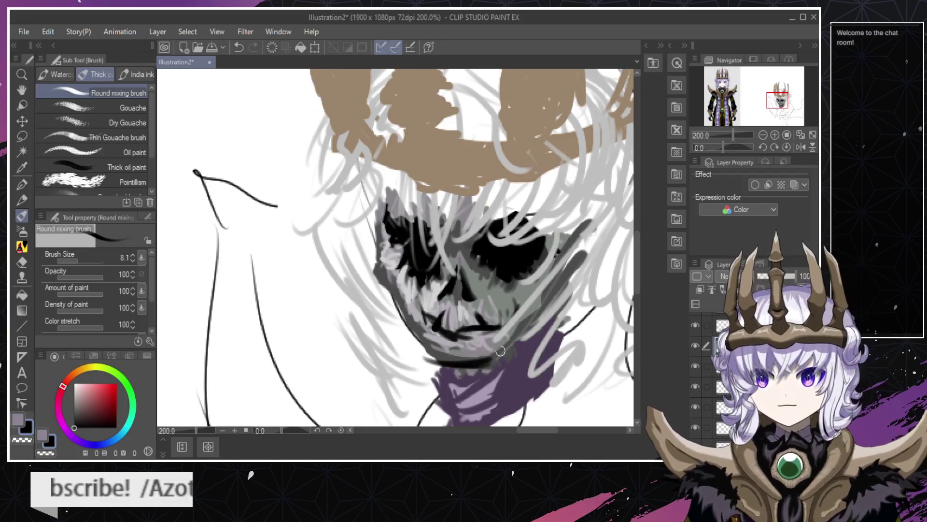
key(ctrl+z)
drag(437, 359, 512, 328)
key(ctrl+z)
drag(487, 358, 509, 343)
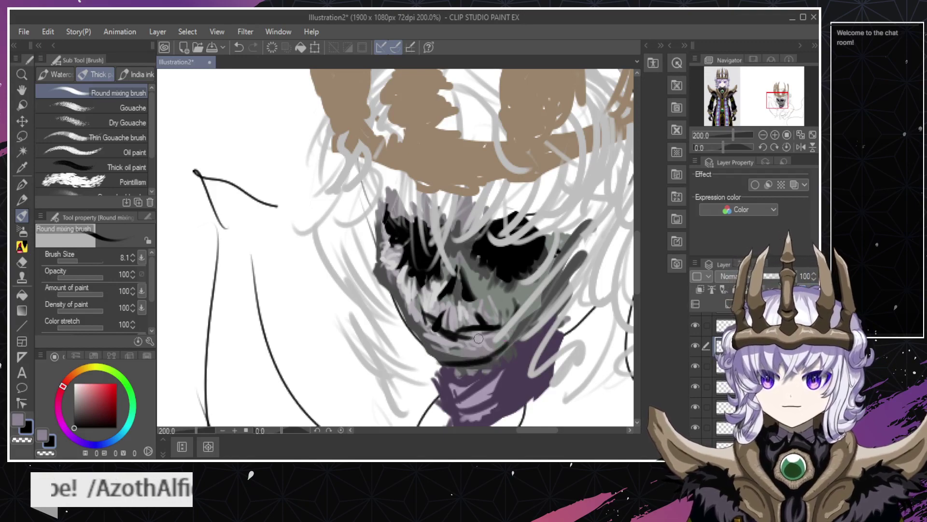
Try to cover the light patches under the chin line with a sampled dark grey using the Round mixing brush.
key(ctrl+space)
drag(411, 332, 429, 368)
click(430, 374)
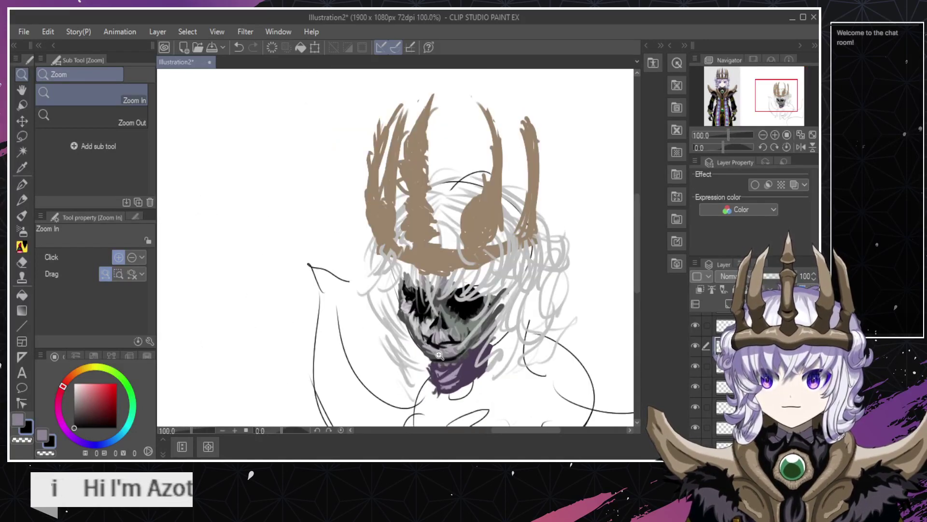
click(444, 330)
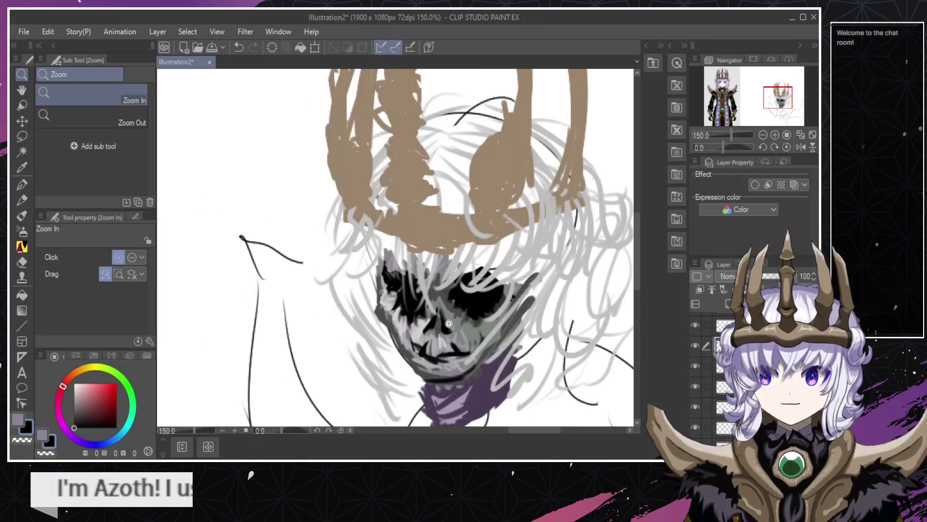
click(447, 384)
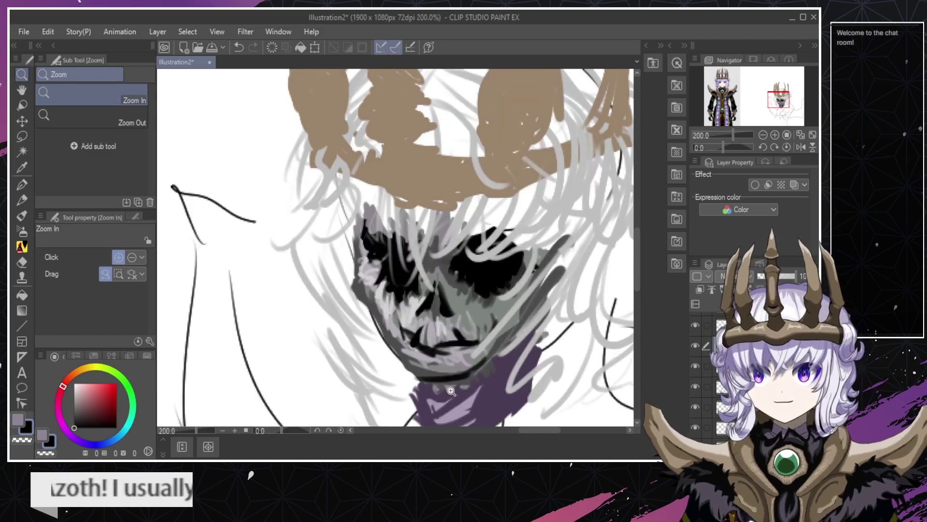
click(442, 390)
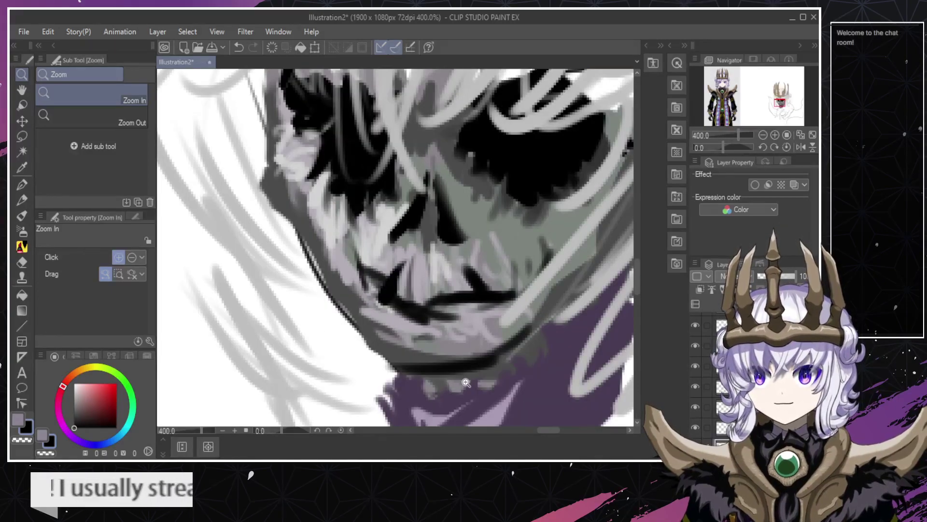
key(alt)
key(alt)
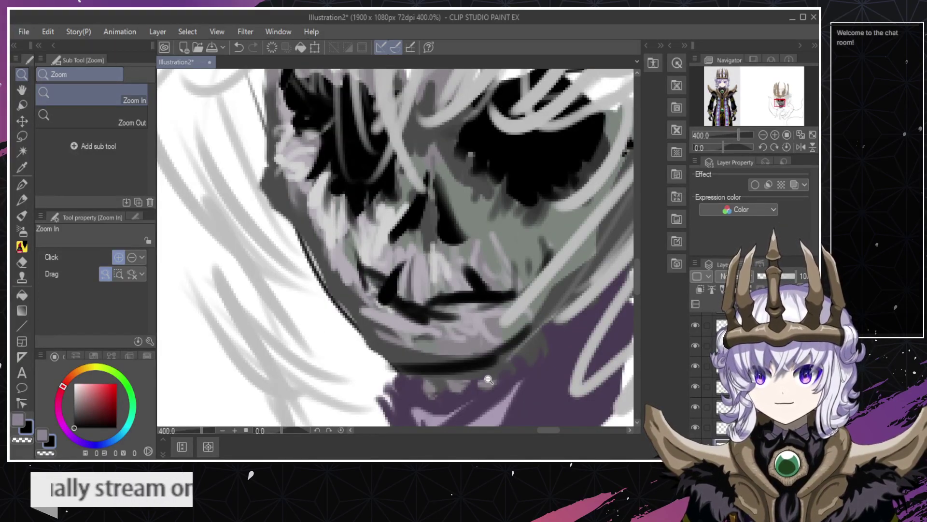
key(alt)
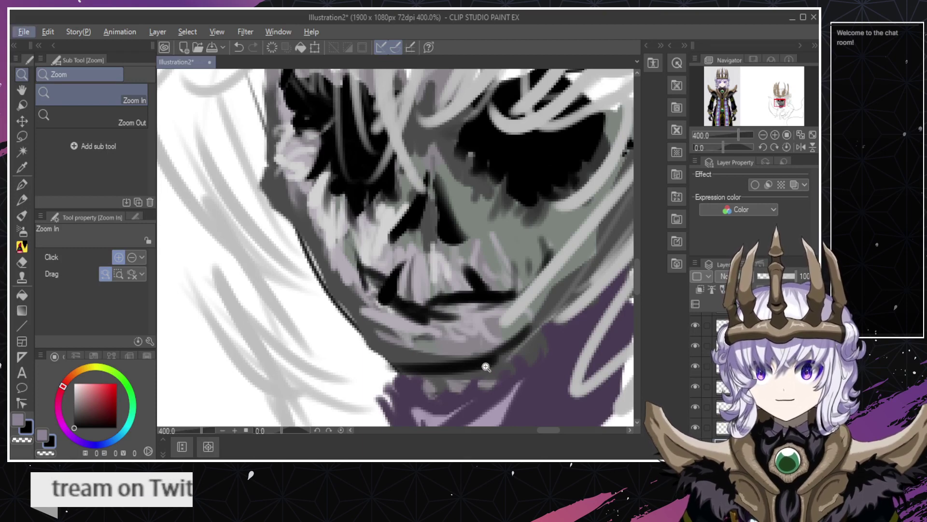
key(alt)
key(b)
alt+click(490, 376)
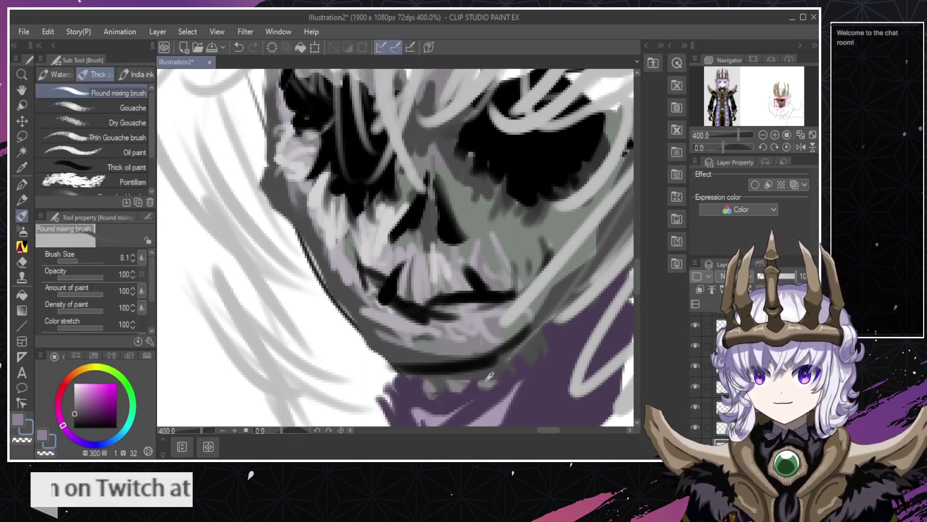
mouse_move(451, 388)
mouse_down()
mouse_move(447, 381)
mouse_move(467, 374)
mouse_up()
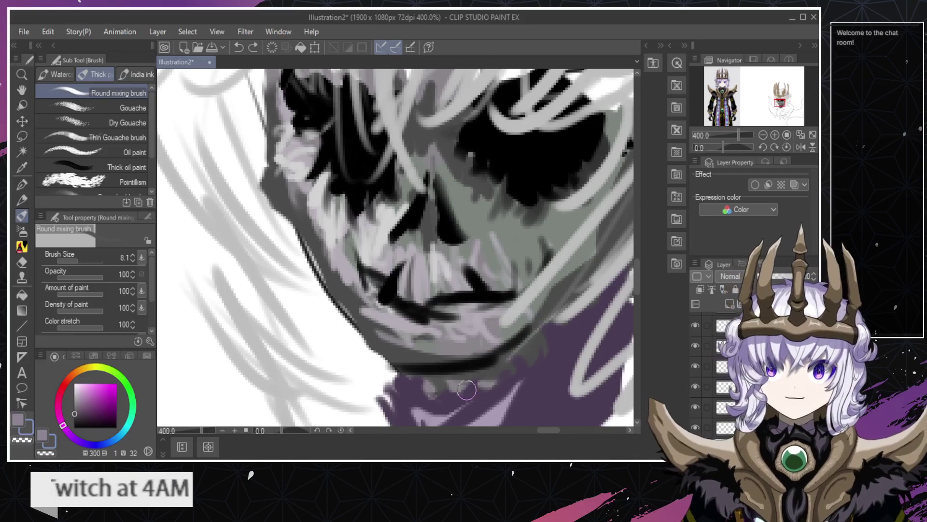
Try reworking the area beneath the chin line with grey sampled from the chin, and undo the recent strokes.
key(slash)
alt+click(448, 393)
alt+click(444, 393)
alt+click(442, 394)
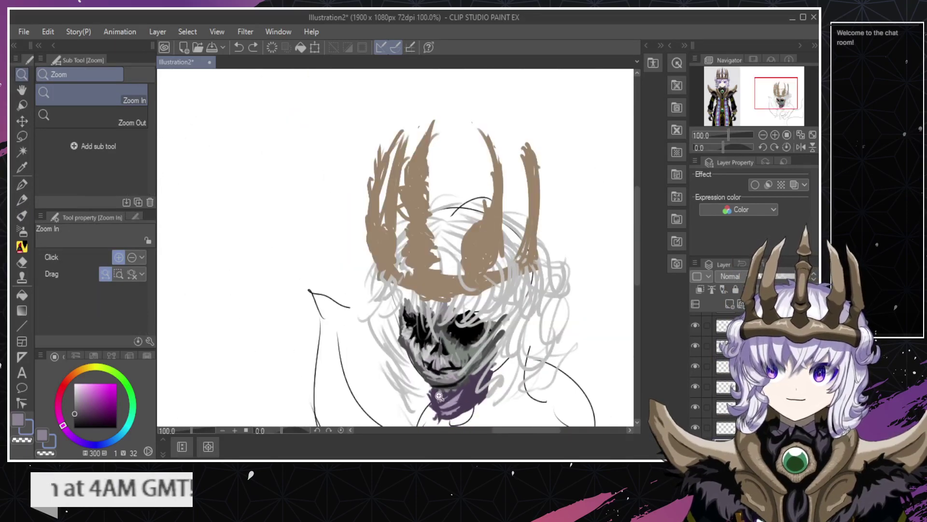
click(439, 395)
click(442, 386)
key(b)
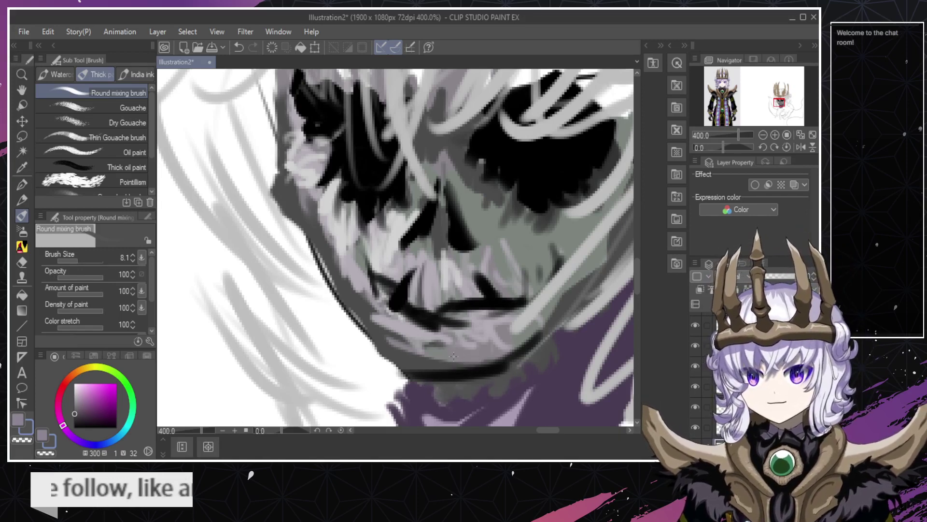
alt+click(454, 354)
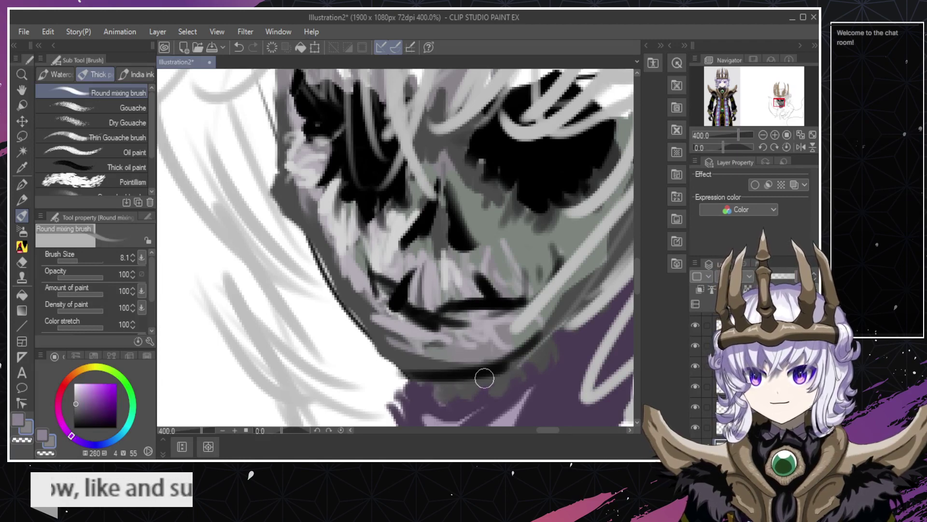
key(ctrl+z)
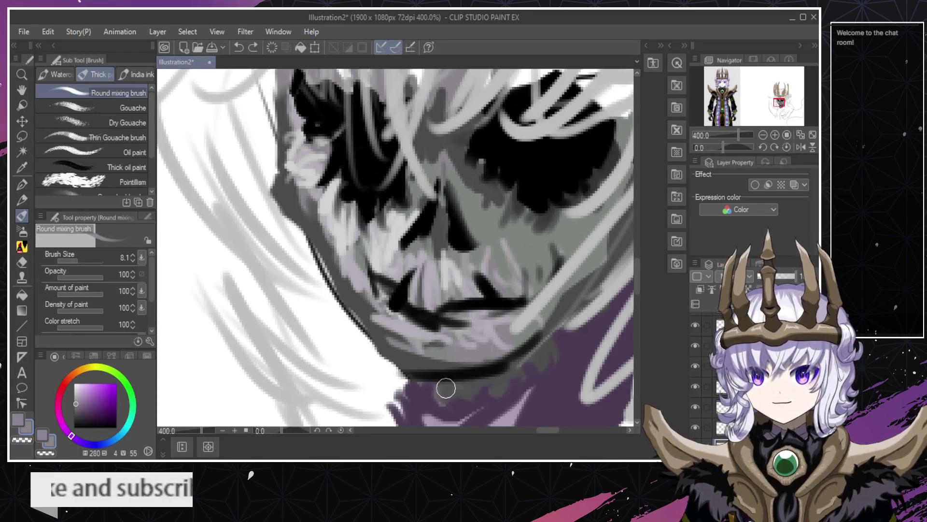
drag(434, 396, 476, 383)
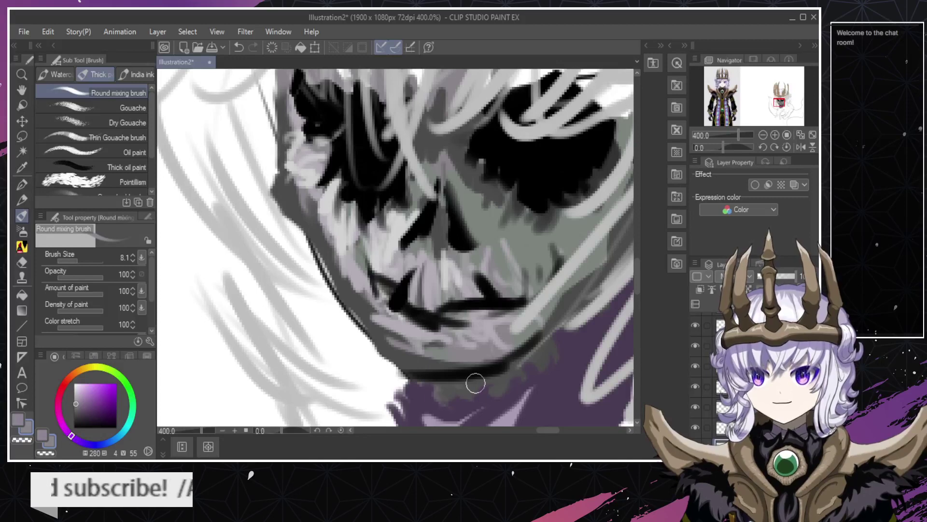
key(ctrl+z)
key(ctrl+z)
key(ctrl+y)
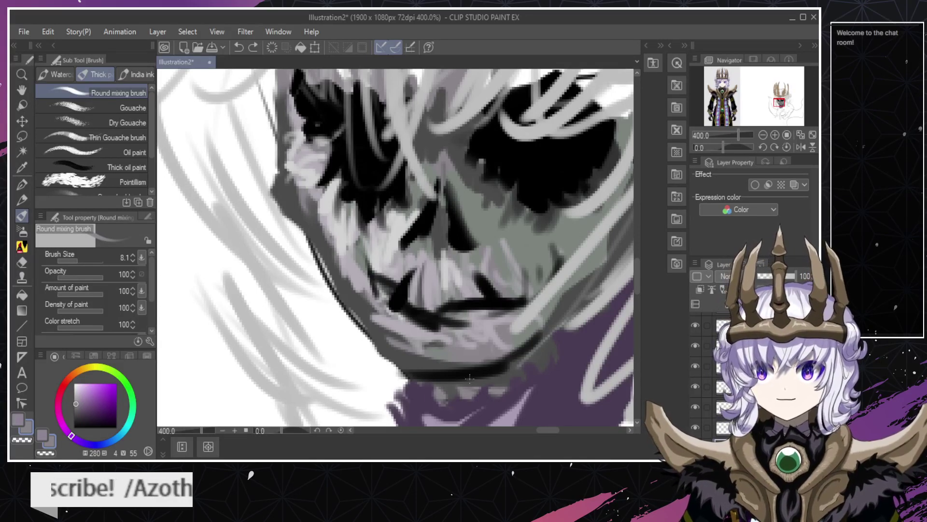
Try a saturated dark purple (hue 274, saturation 49, brightness 45) stroke beside the neck highlights with the Round mixing brush, and undo it.
key(e)
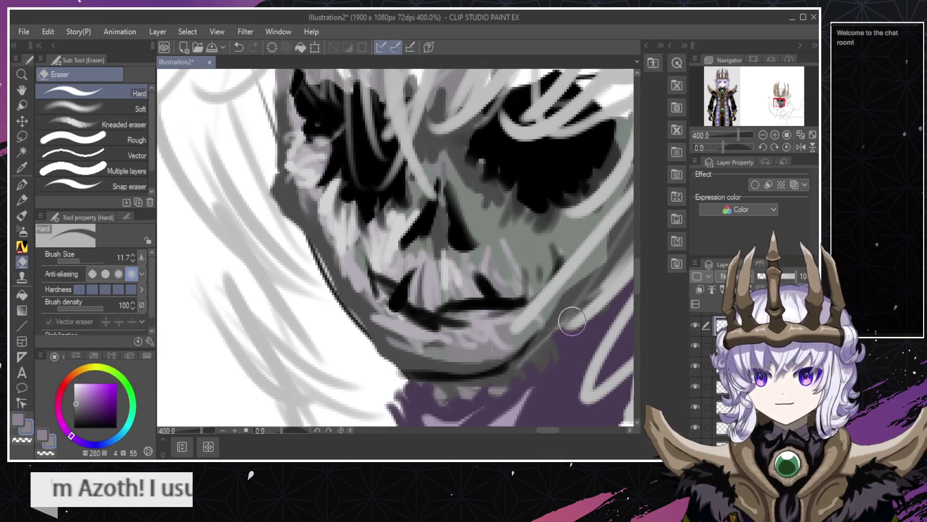
key(ctrl+space)
mouse_move(566, 324)
mouse_down()
mouse_move(524, 367)
mouse_move(534, 399)
mouse_up()
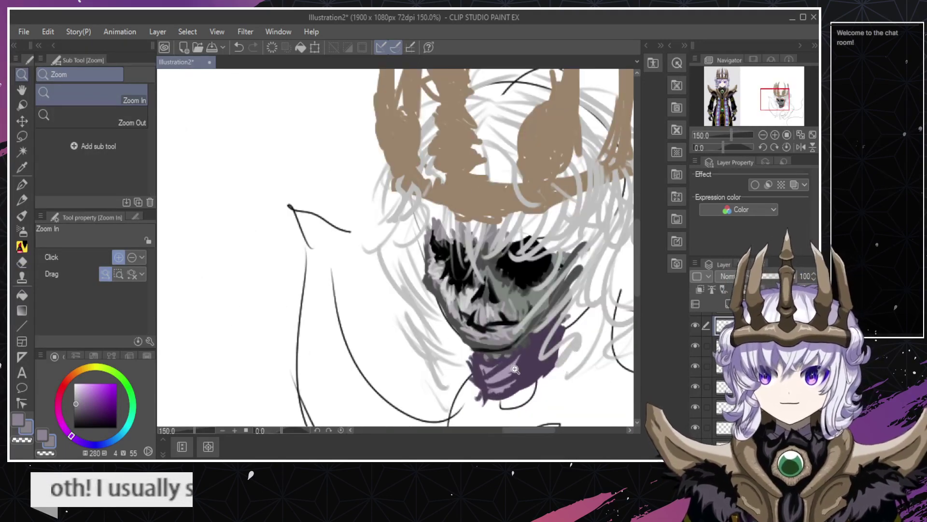
scroll(489, 386, up, 3)
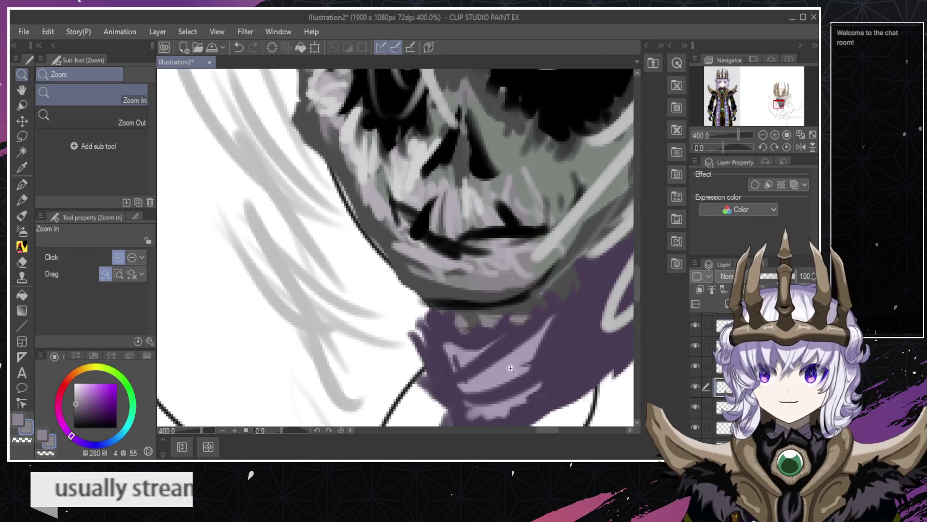
key(b)
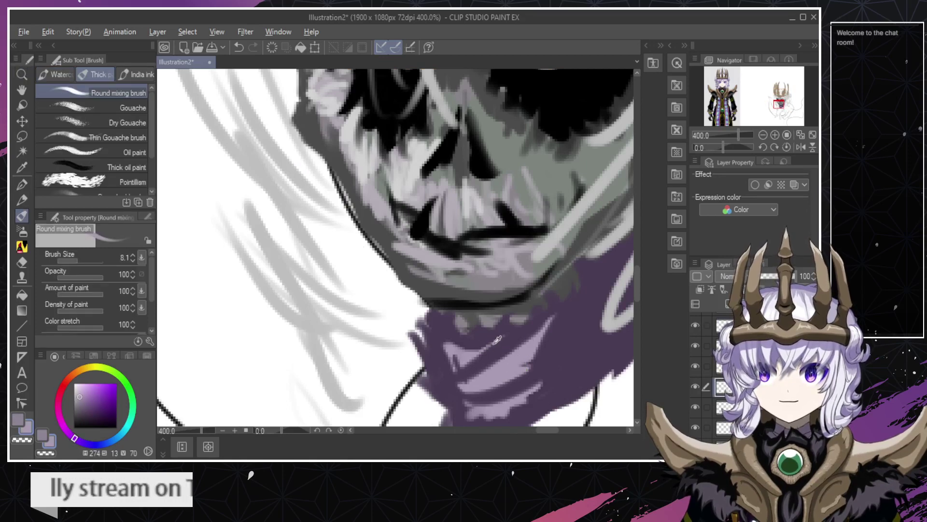
key(alt)
click(88, 401)
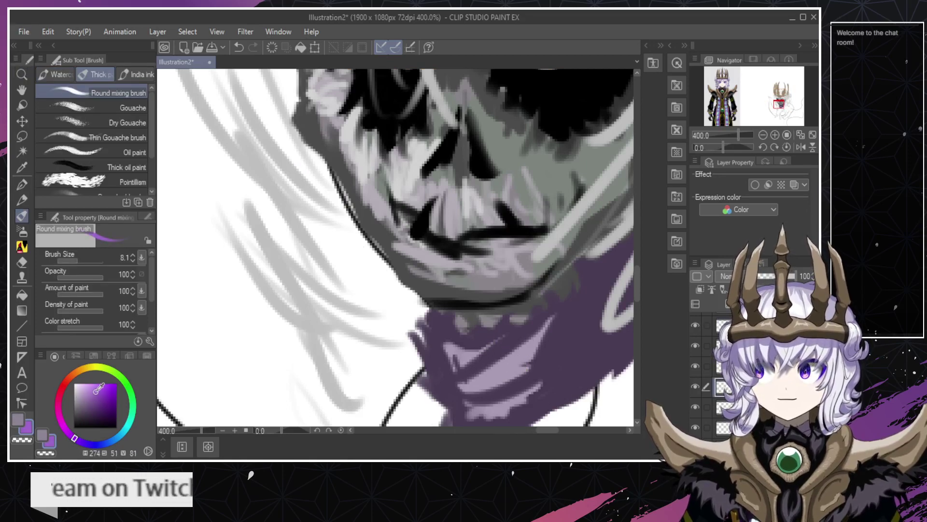
click(96, 408)
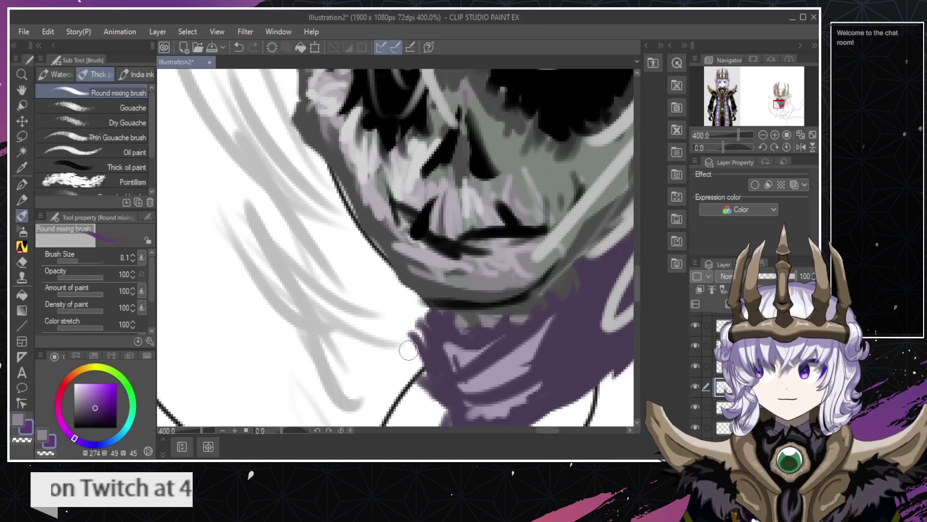
drag(530, 359, 570, 313)
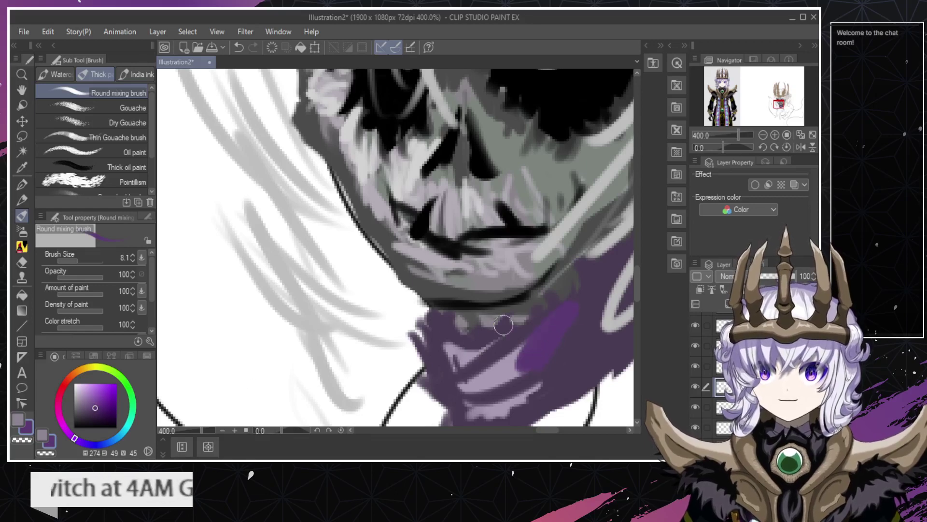
key(ctrl+z)
Try a pale purple (274, 20, 67) and a stronger purple (274, 49, 62) beside the neck highlights, undoing the strokes.
click(86, 395)
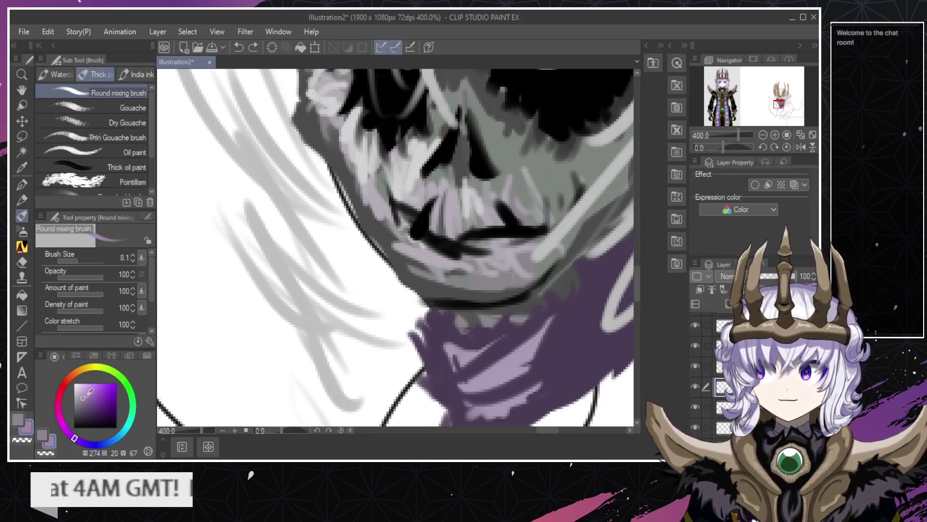
drag(526, 369, 578, 311)
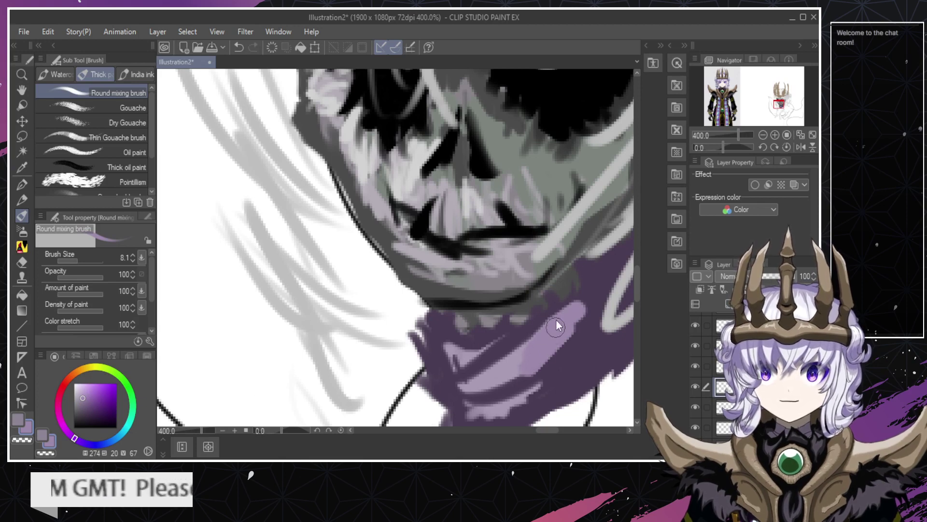
key(ctrl+z)
click(77, 403)
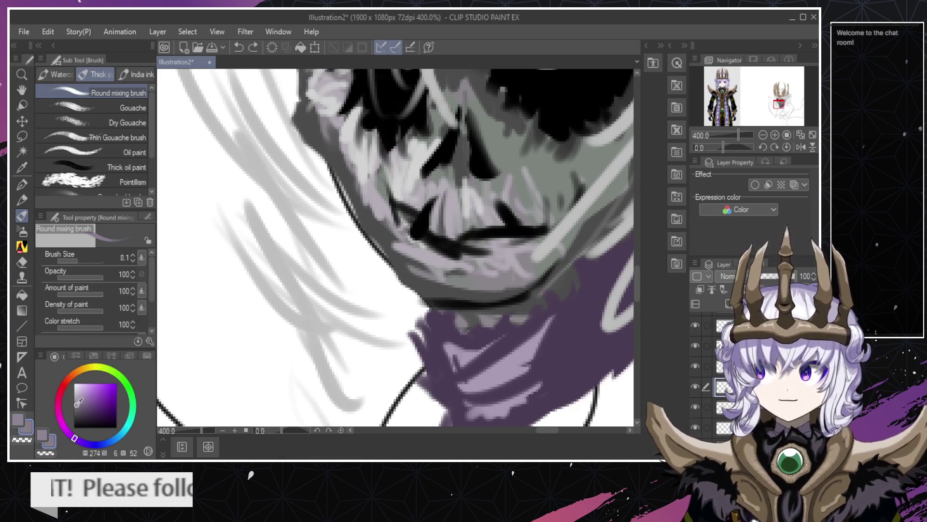
click(98, 396)
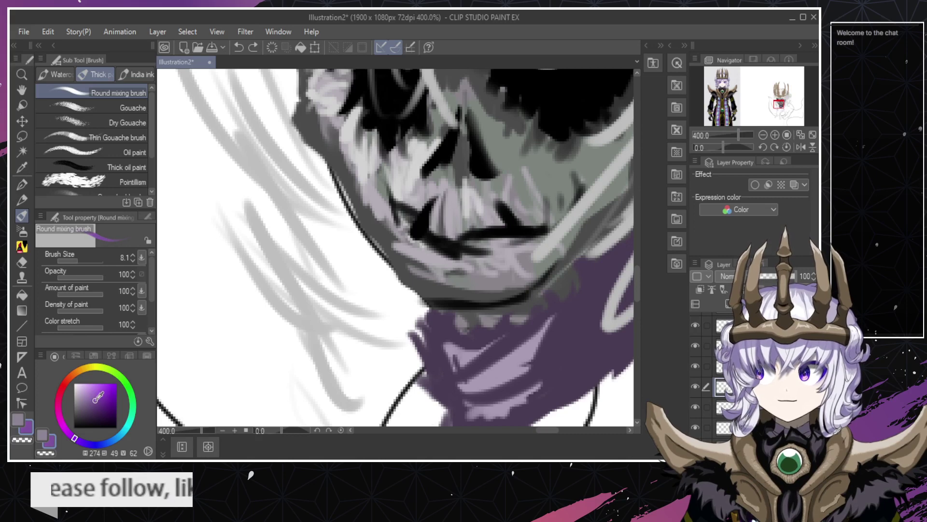
mouse_move(524, 368)
mouse_down()
mouse_move(574, 331)
mouse_move(532, 356)
mouse_move(525, 348)
mouse_move(568, 321)
mouse_move(548, 328)
mouse_move(550, 337)
mouse_move(501, 379)
mouse_move(581, 300)
mouse_move(518, 355)
mouse_move(500, 394)
mouse_move(549, 339)
mouse_up()
key(ctrl+z)
key(ctrl+z)
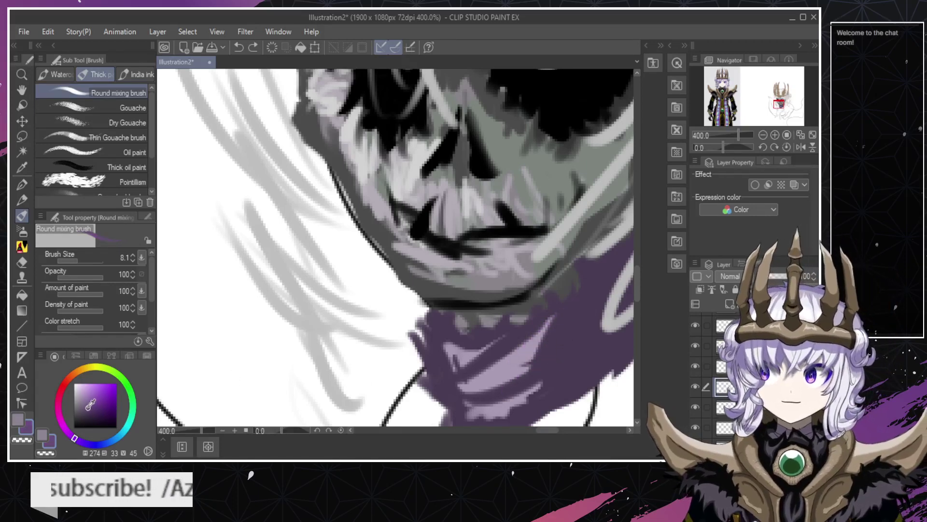
Try blending the neck highlights into the shadow with a muted purple midtone (274, 33, 45), and undo those strokes.
mouse_move(512, 367)
mouse_down()
mouse_move(531, 367)
mouse_move(534, 336)
mouse_move(533, 347)
mouse_up()
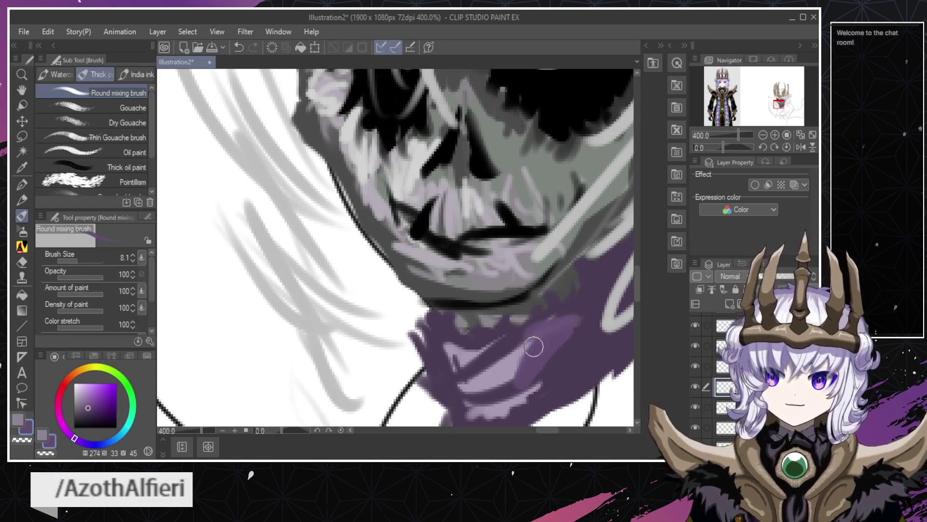
mouse_move(461, 387)
mouse_down()
mouse_move(550, 344)
mouse_move(456, 384)
mouse_move(503, 345)
mouse_up()
key(ctrl+z)
key(e)
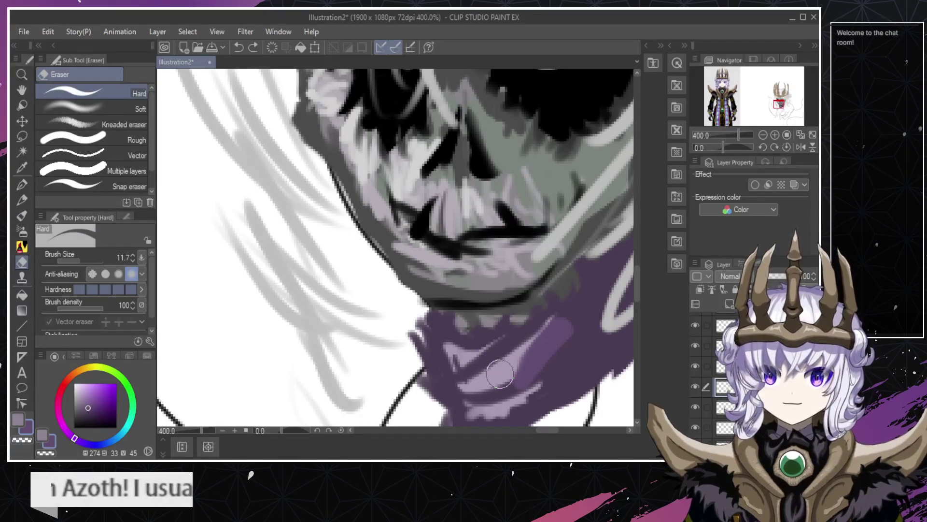
alt+click(505, 373)
key(ctrl+z)
Try erasing part of the middle neck highlight and repainting it with the sampled lavender (274, 13, 70), undoing each stroke.
drag(477, 374, 524, 354)
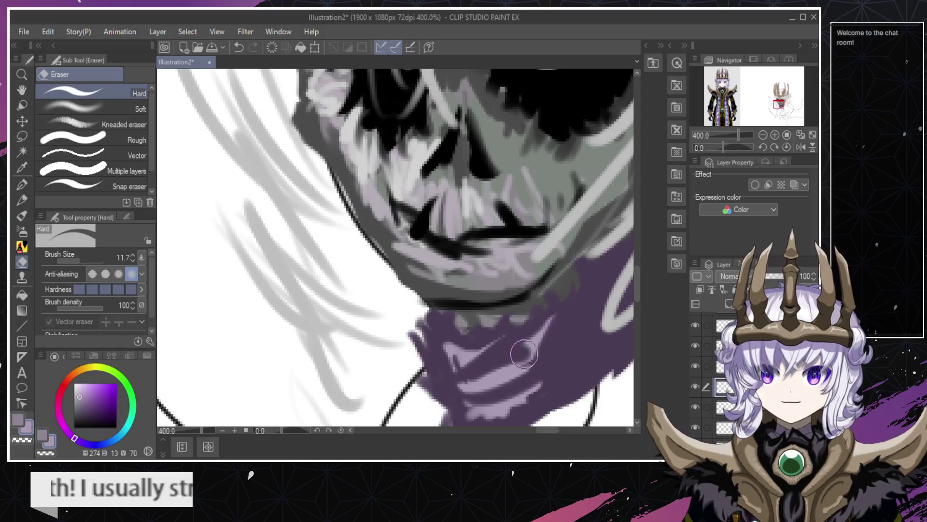
key(ctrl+z)
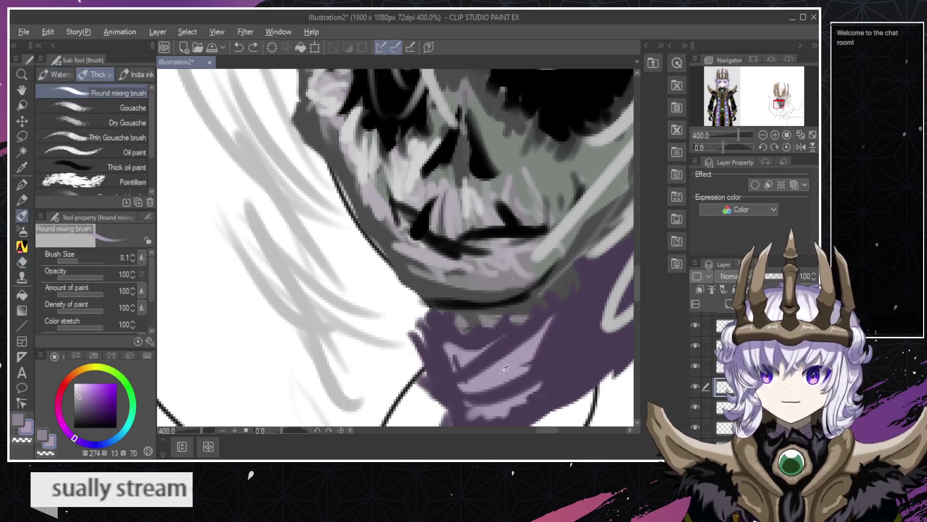
drag(475, 377, 535, 349)
key(ctrl+z)
mouse_move(469, 380)
mouse_down()
mouse_move(500, 362)
mouse_move(481, 364)
mouse_move(483, 371)
mouse_move(509, 375)
mouse_move(492, 370)
mouse_move(506, 355)
mouse_move(503, 362)
mouse_move(524, 365)
mouse_up()
key(ctrl+z)
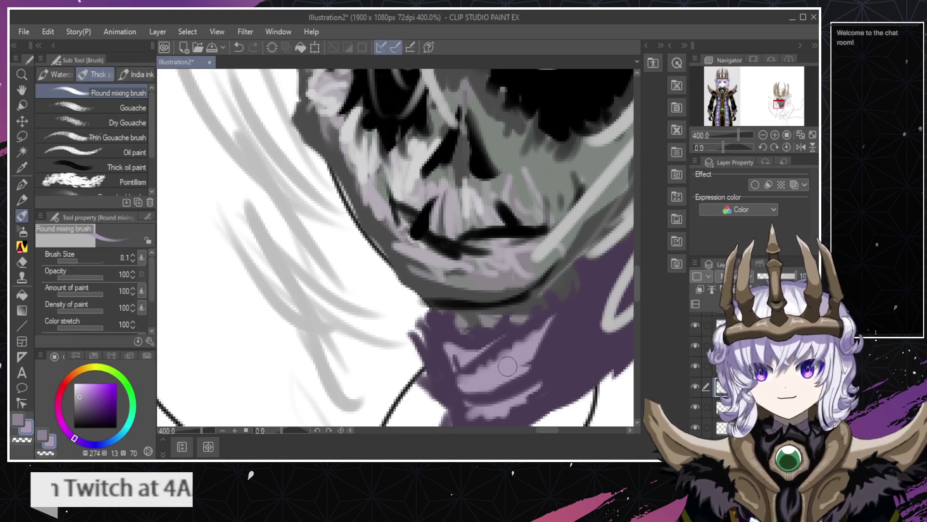
Paint small lavender strokes on the neck highlights at brush size 5.0 and break them up with the Hard eraser at size 6.0.
key(e)
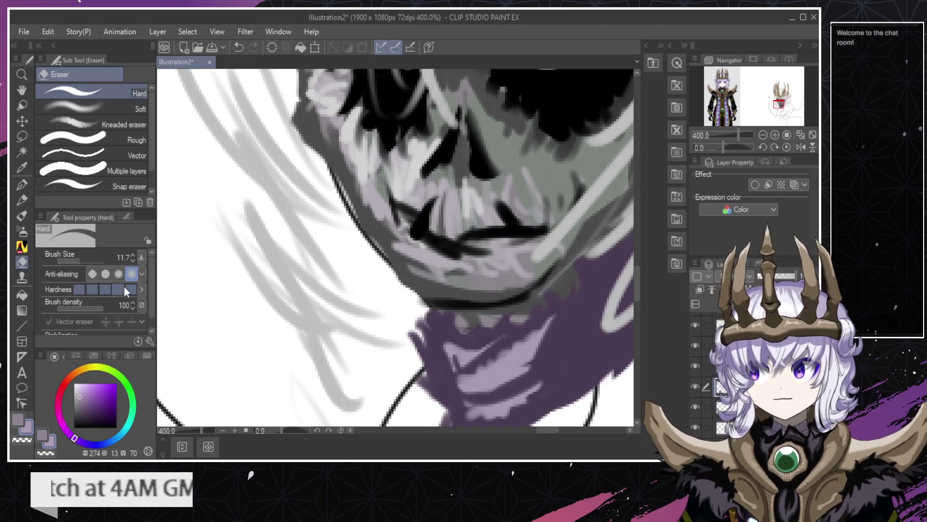
key(b)
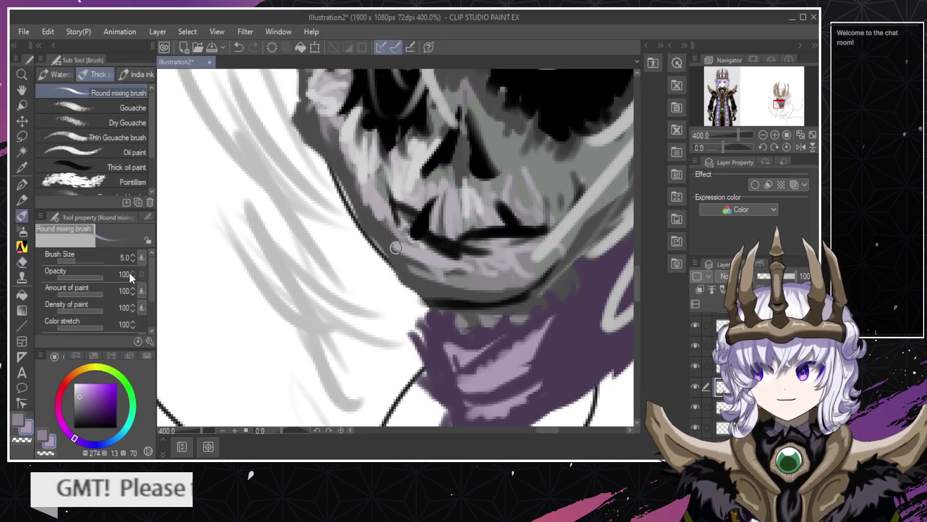
mouse_move(466, 366)
mouse_down()
mouse_move(486, 349)
mouse_move(498, 371)
mouse_up()
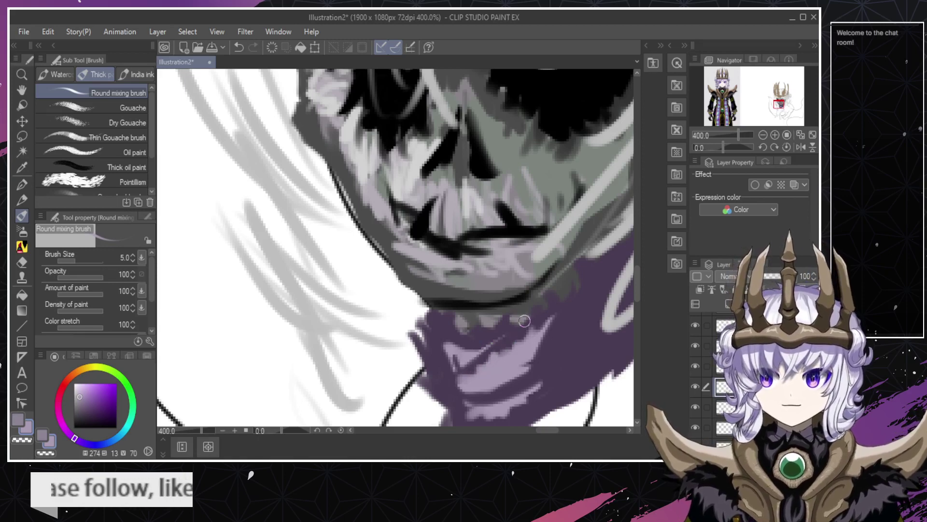
drag(445, 343, 465, 325)
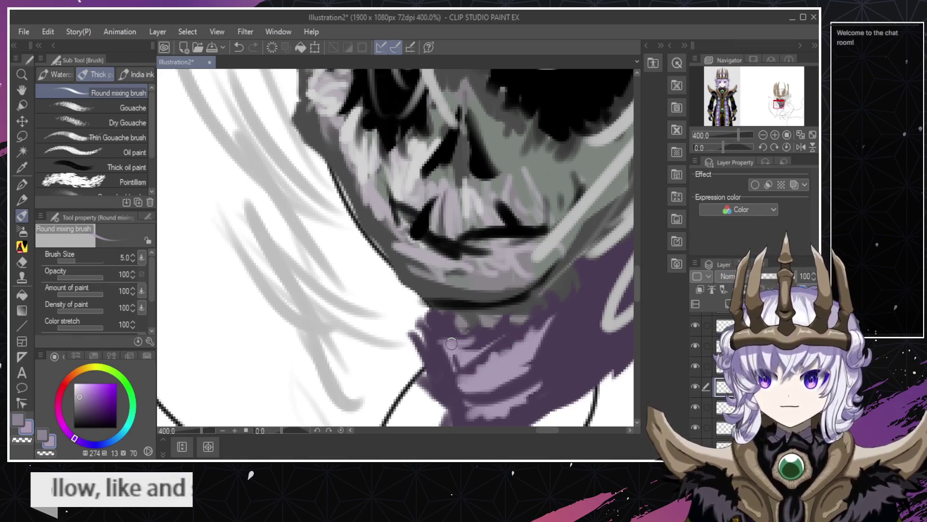
key(e)
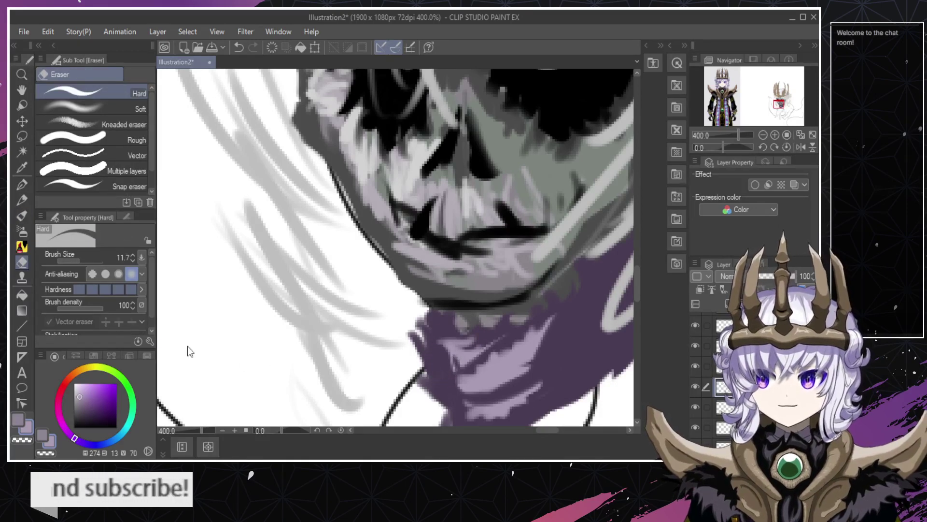
click(132, 261)
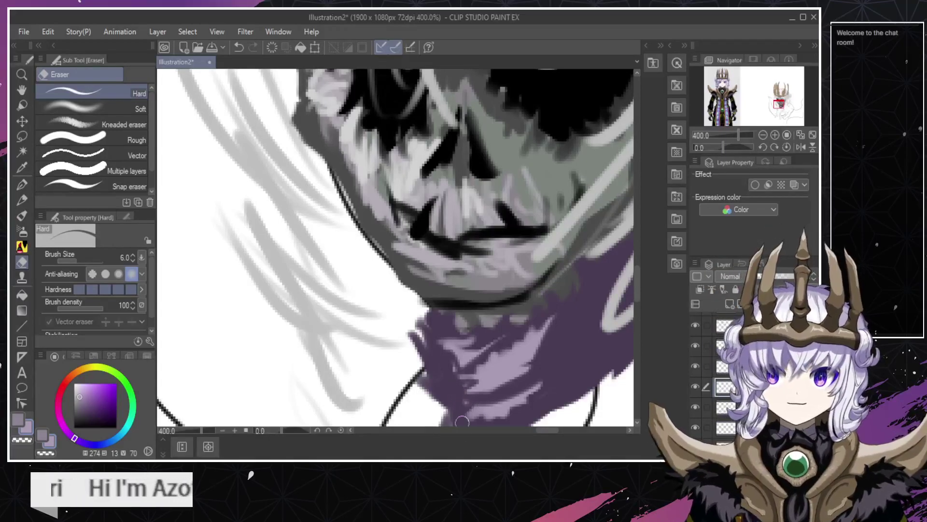
Extend the neck highlights with thin lavender streaks across the lower and middle neck using the Round mixing brush.
click(485, 429)
drag(487, 427, 541, 427)
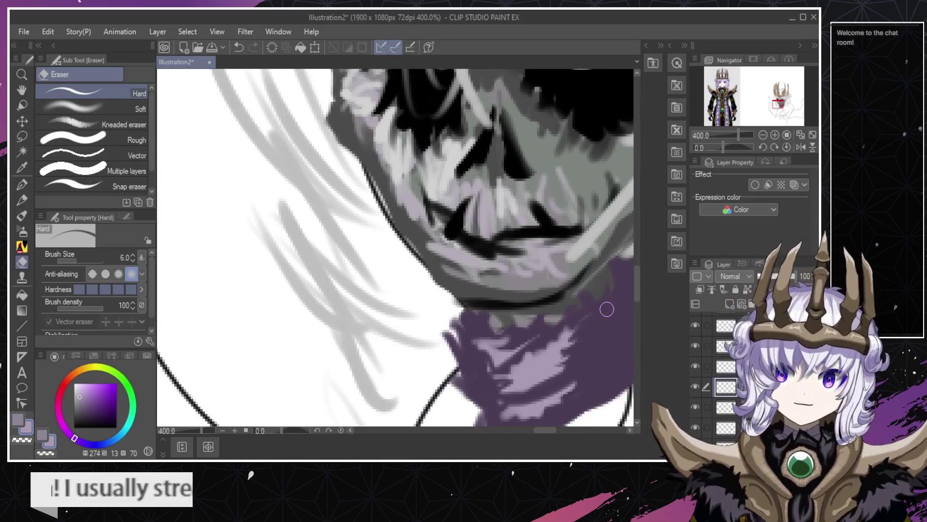
drag(637, 275, 638, 281)
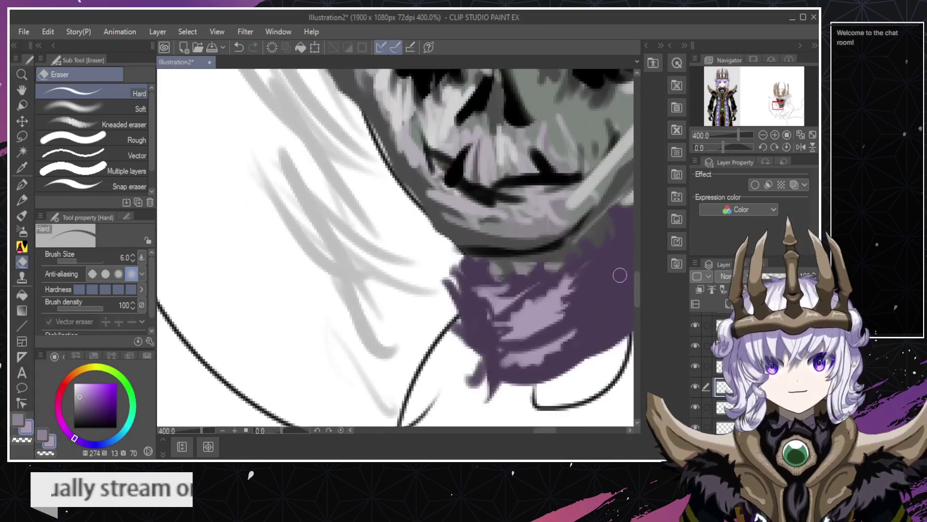
key(b)
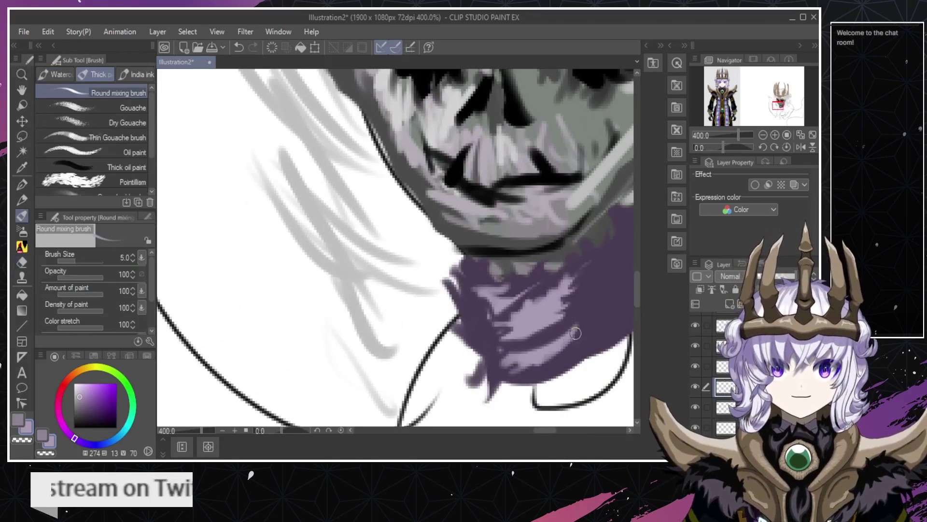
drag(530, 352, 575, 345)
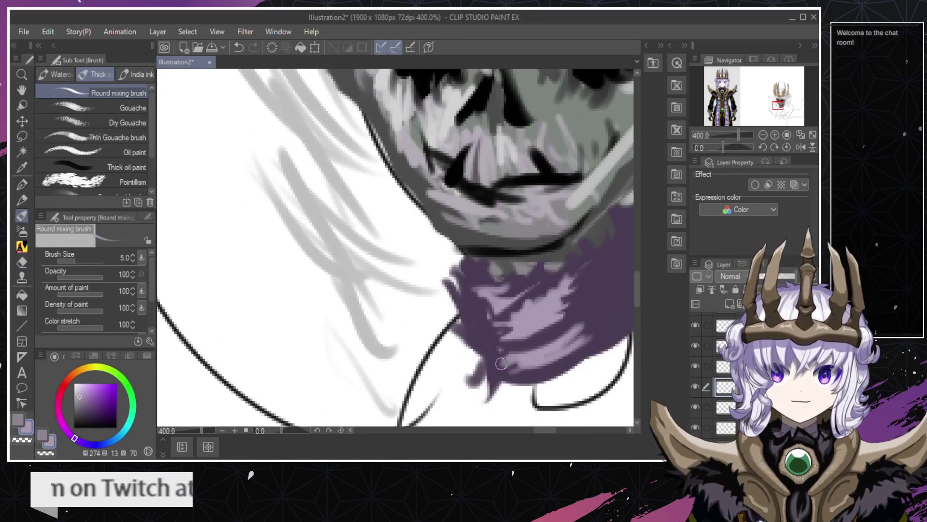
mouse_move(501, 363)
mouse_down()
mouse_move(542, 351)
mouse_move(582, 291)
mouse_up()
mouse_move(510, 328)
mouse_down()
mouse_move(551, 286)
mouse_move(557, 290)
mouse_up()
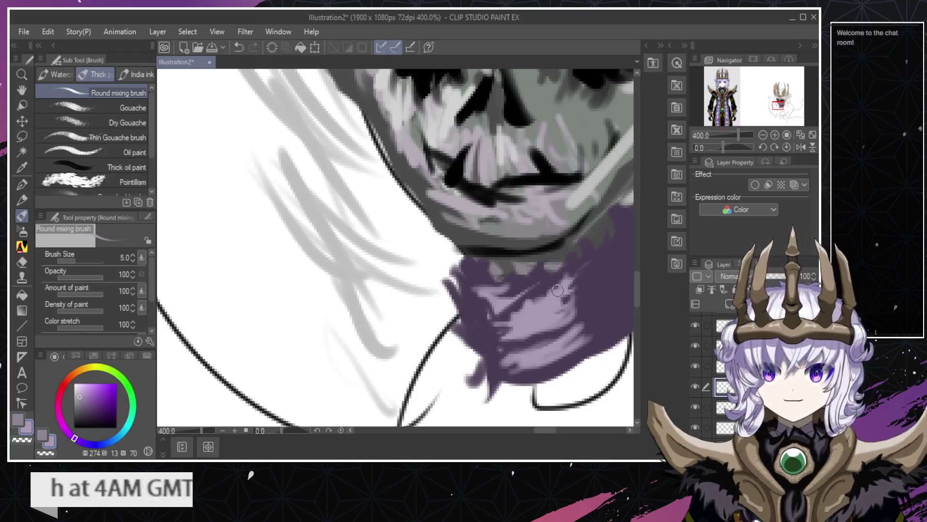
drag(512, 311, 582, 274)
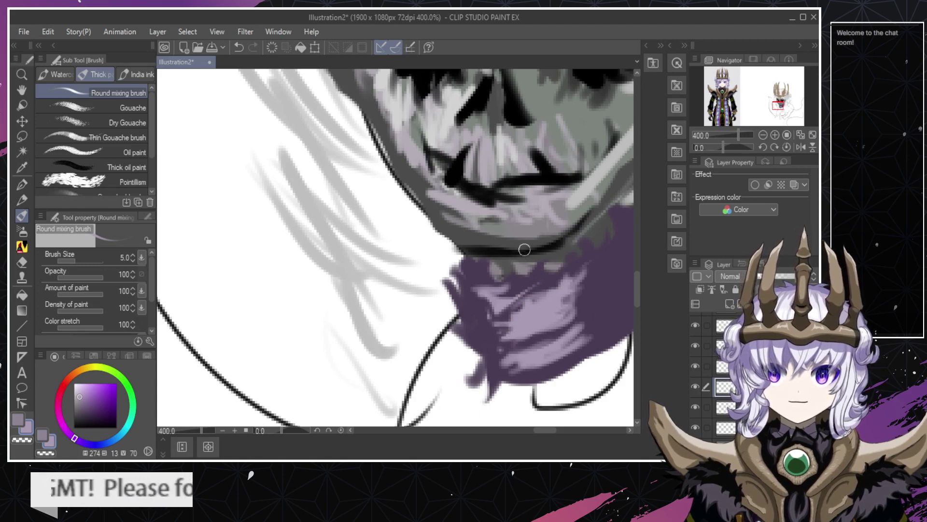
Erase thin diagonal streaks through the middle neck highlights with the Hard eraser, undoing poorly placed strokes.
key(e)
drag(507, 313, 588, 270)
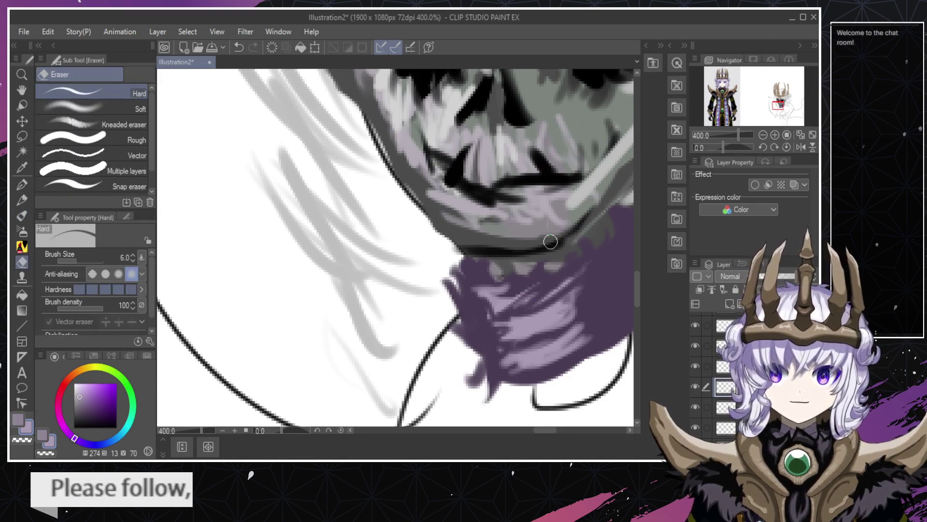
mouse_move(489, 336)
mouse_down()
mouse_move(589, 293)
mouse_move(546, 279)
mouse_move(498, 352)
mouse_move(614, 311)
mouse_move(521, 343)
mouse_move(606, 297)
mouse_up()
key(ctrl+z)
drag(499, 338, 577, 307)
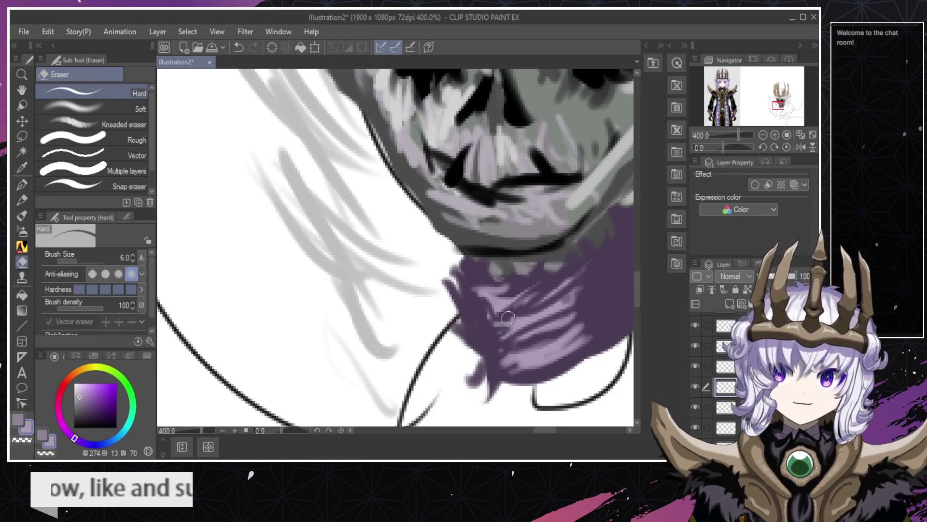
drag(486, 337, 574, 313)
key(ctrl+z)
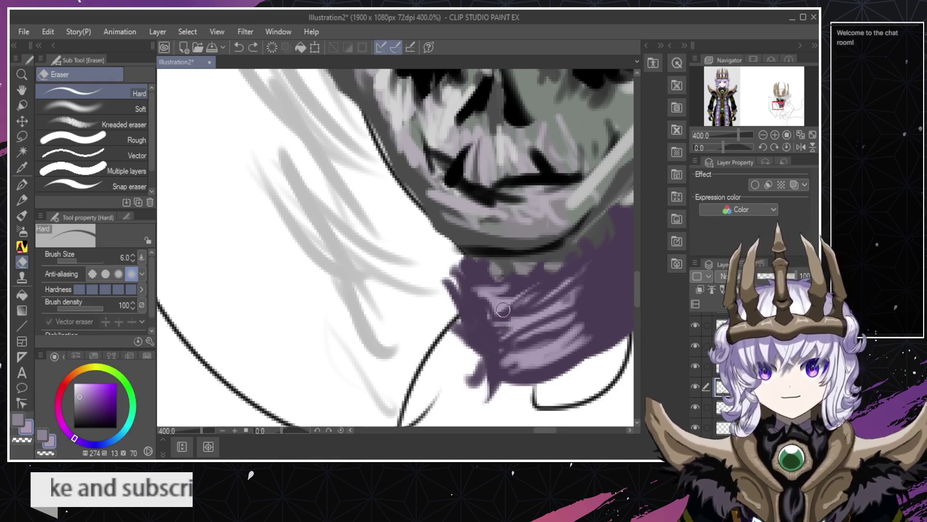
Carve more fine fold lines into the middle and lower neck highlights with the Hard eraser, undoing unwanted cuts.
drag(485, 333, 575, 320)
drag(472, 331, 563, 291)
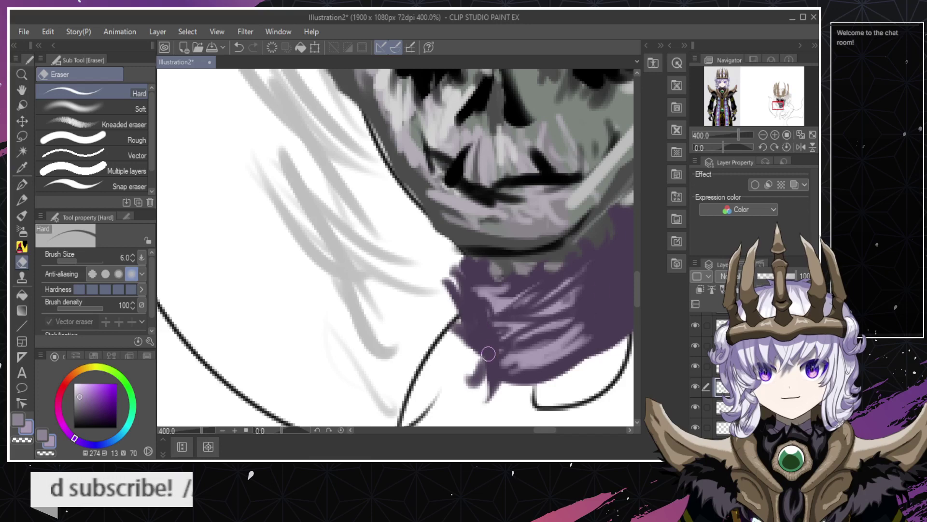
drag(506, 362, 585, 340)
key(ctrl+z)
drag(502, 358, 561, 351)
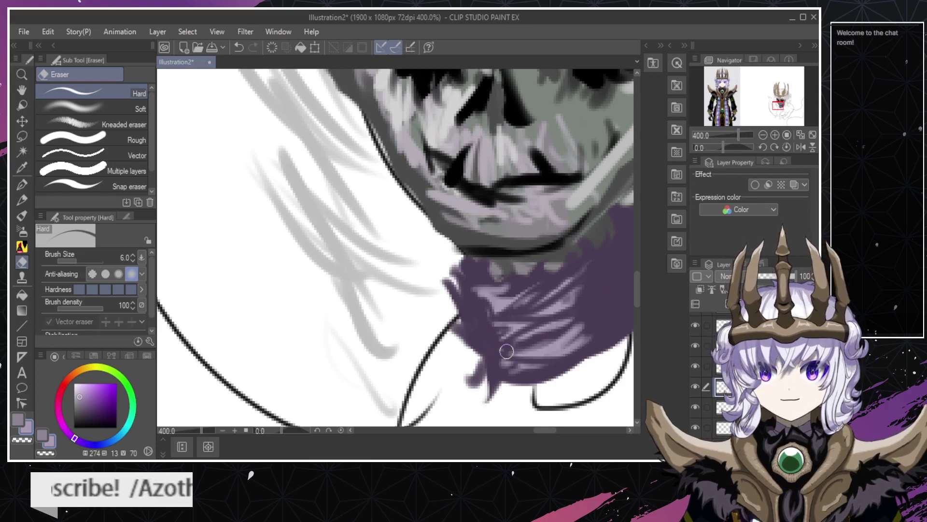
mouse_move(476, 296)
mouse_down()
mouse_move(526, 299)
mouse_move(516, 287)
mouse_up()
key(ctrl+z)
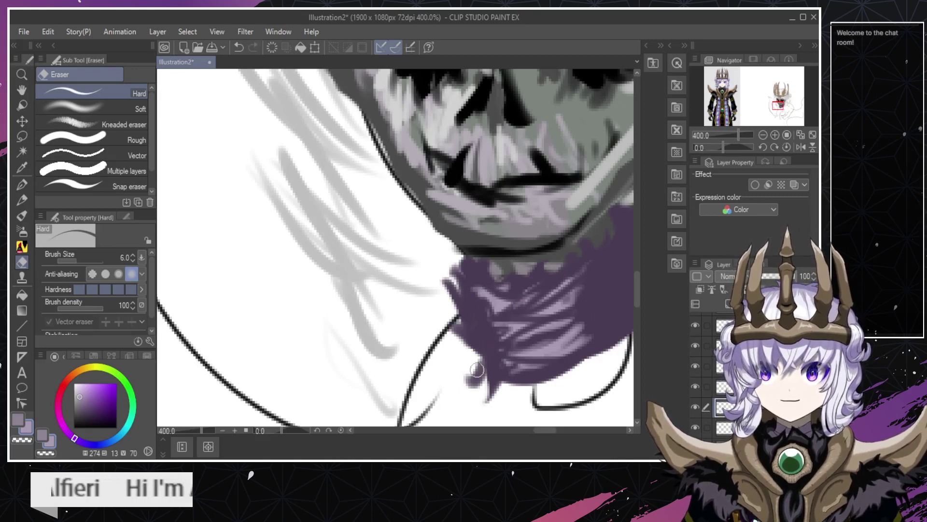
Erase the stray purple marks outside the neck's lower left edge with the Hard eraser, undoing unwanted cuts.
drag(477, 370, 436, 291)
key(ctrl+z)
drag(457, 340, 476, 363)
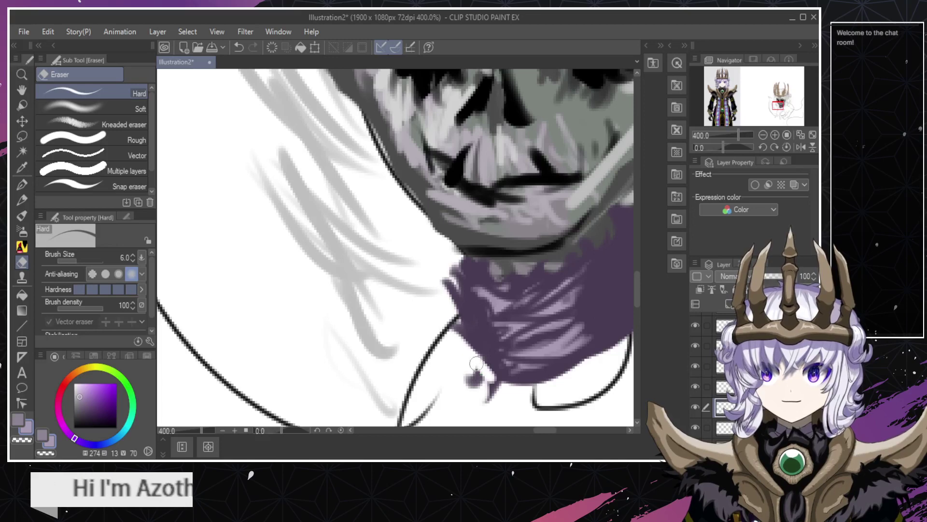
key(ctrl+z)
mouse_move(460, 333)
mouse_down()
mouse_move(504, 373)
mouse_move(485, 376)
mouse_move(502, 363)
mouse_up()
key(ctrl+z)
key(ctrl+z)
mouse_move(458, 307)
mouse_down()
mouse_move(479, 346)
mouse_move(467, 367)
mouse_move(475, 386)
mouse_move(476, 378)
mouse_move(460, 397)
mouse_up()
key(ctrl+z)
key(ctrl+z)
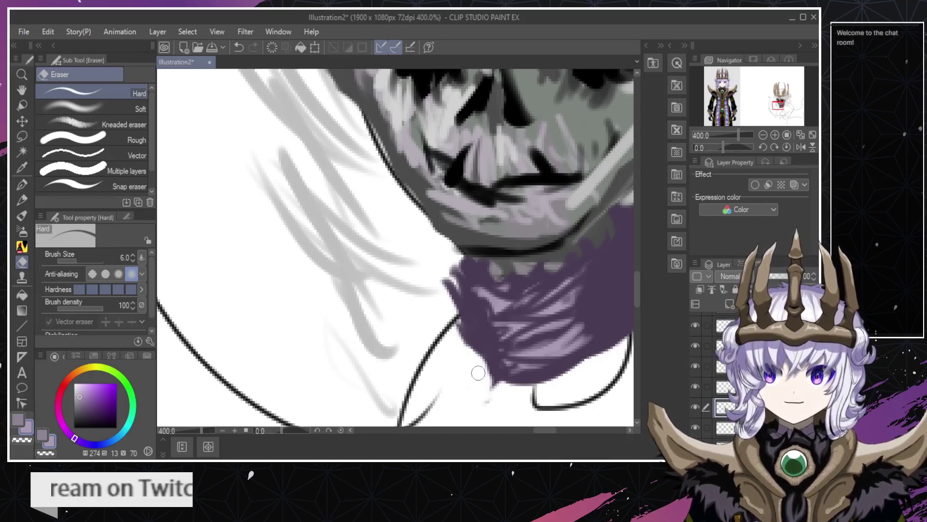
Try lavender highlight strokes down the left side of the neck with the Round mixing brush.
key(/)
scroll(472, 366, down, 4)
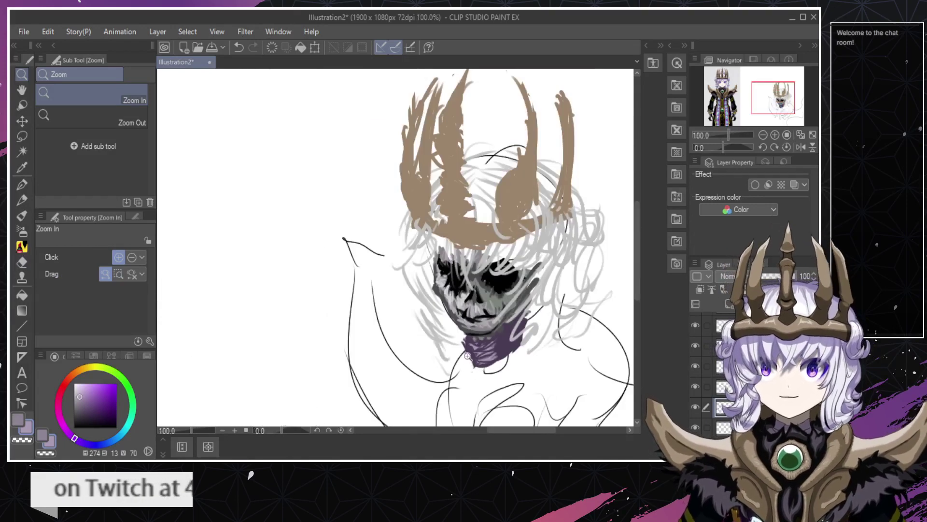
drag(468, 356, 481, 353)
key(b)
drag(479, 320, 502, 359)
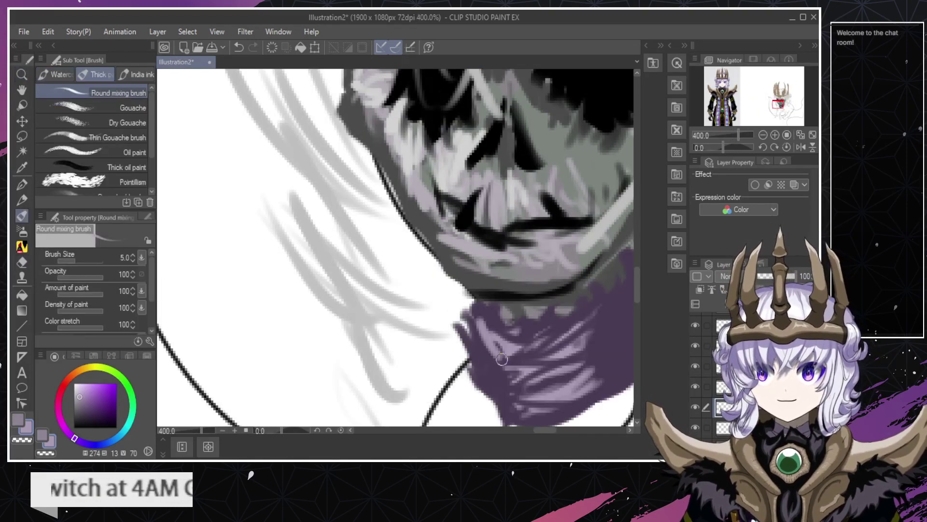
key(e)
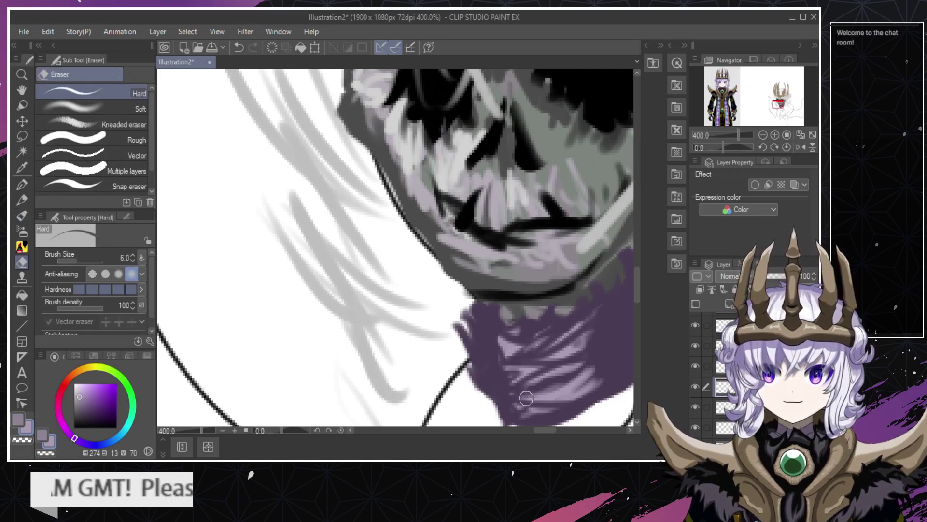
key(b)
drag(512, 406, 498, 369)
key(ctrl+z)
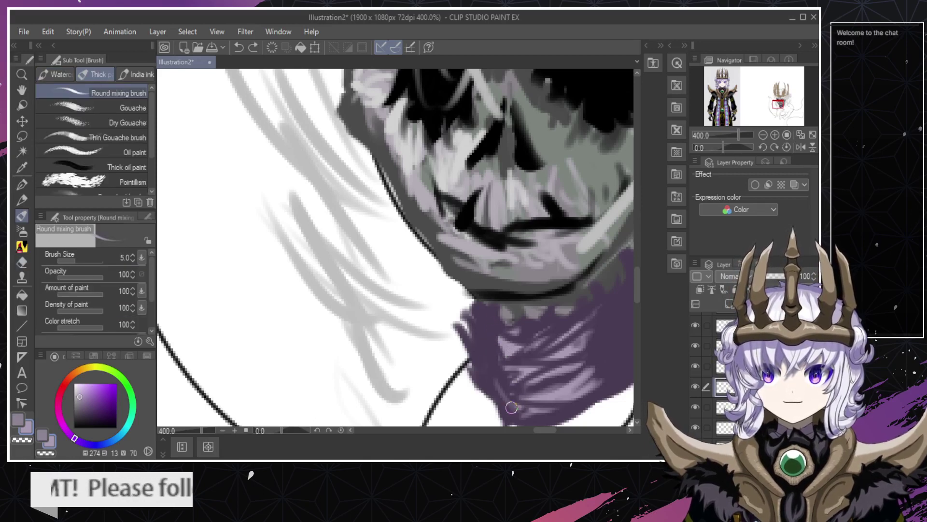
Paint short curved lavender strokes along the left side of the neck at brush size 5.0, undoing misplaced ones.
drag(511, 407, 491, 359)
key(ctrl+z)
key(ctrl+z)
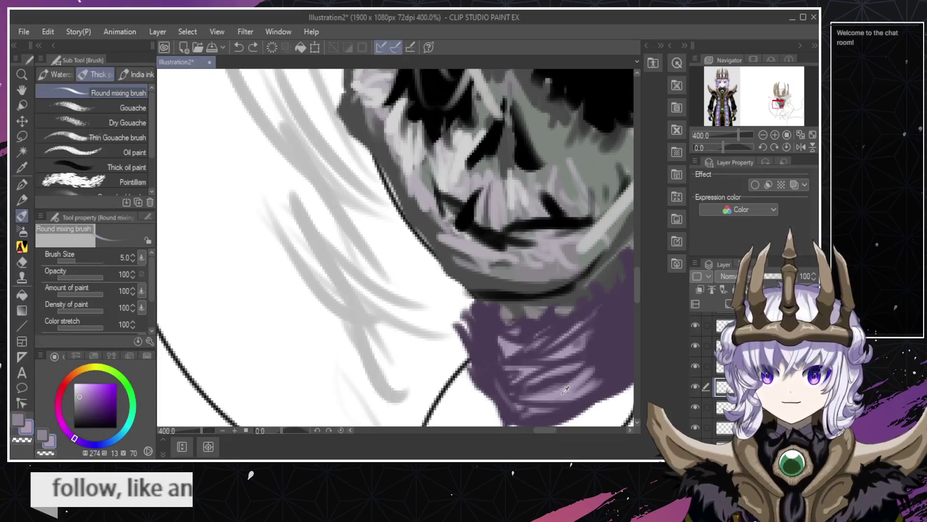
mouse_move(517, 405)
mouse_down()
mouse_move(510, 390)
mouse_move(530, 407)
mouse_move(491, 352)
mouse_up()
key(ctrl+z)
key(ctrl+z)
key(ctrl+z)
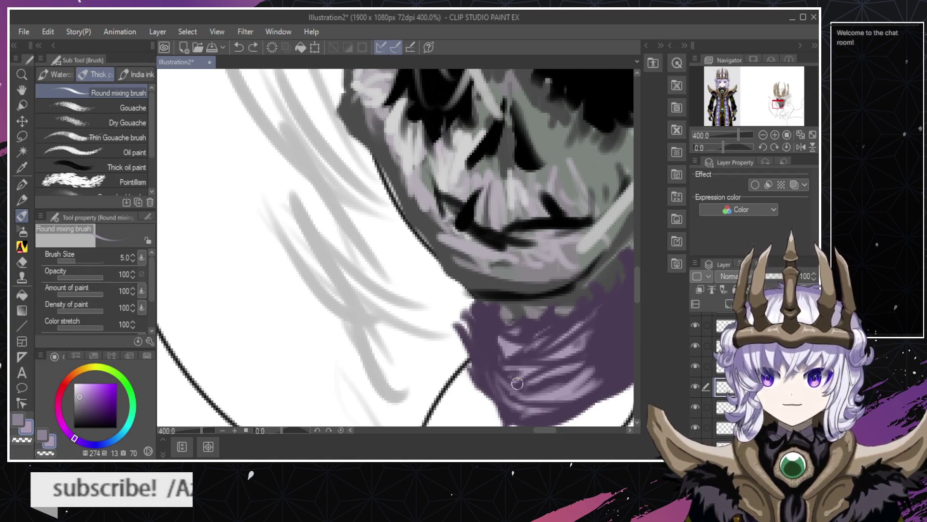
mouse_move(517, 383)
mouse_down()
mouse_move(488, 351)
mouse_move(492, 365)
mouse_move(532, 374)
mouse_move(504, 369)
mouse_move(487, 337)
mouse_move(527, 363)
mouse_move(516, 340)
mouse_up()
key(ctrl+z)
key(ctrl+z)
key(ctrl+z)
key(ctrl+z)
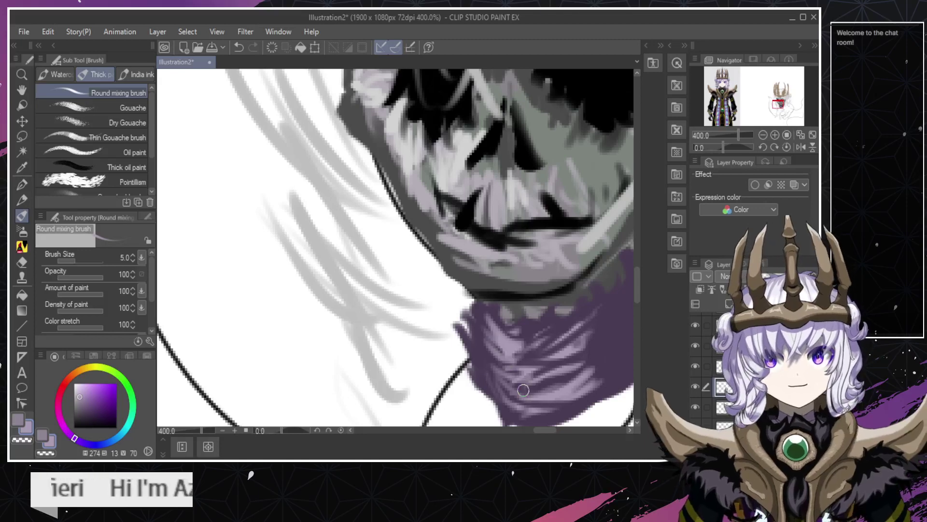
Break up the new left neck highlights with thin cuts of the Hard eraser at size 6.0.
key(e)
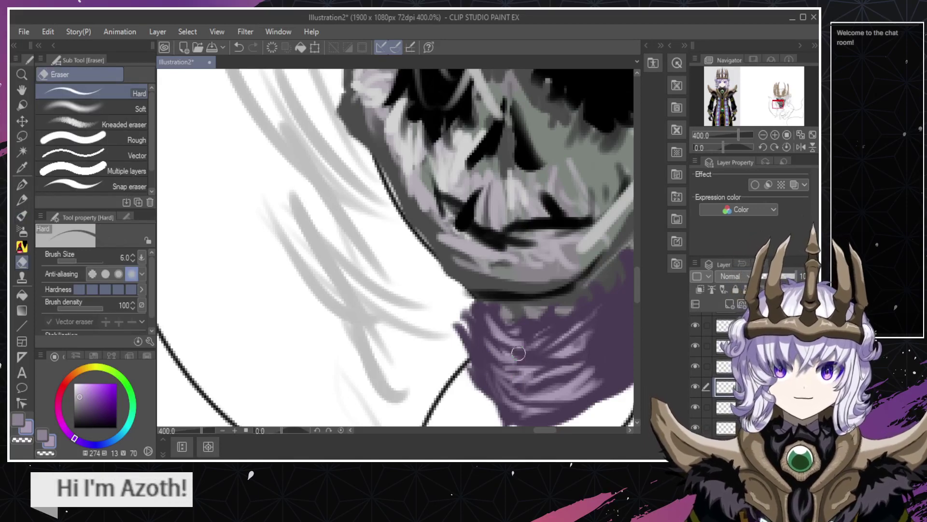
drag(488, 351, 569, 383)
key(ctrl+z)
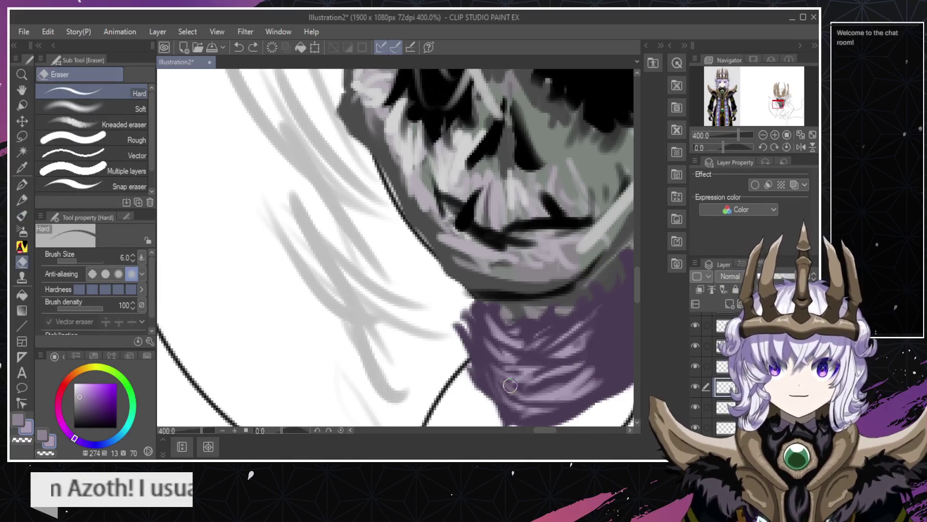
Paint diagonal lavender streaks up the right side of the neck toward the jaw with the Round mixing brush.
key(/)
scroll(506, 382, down, 4)
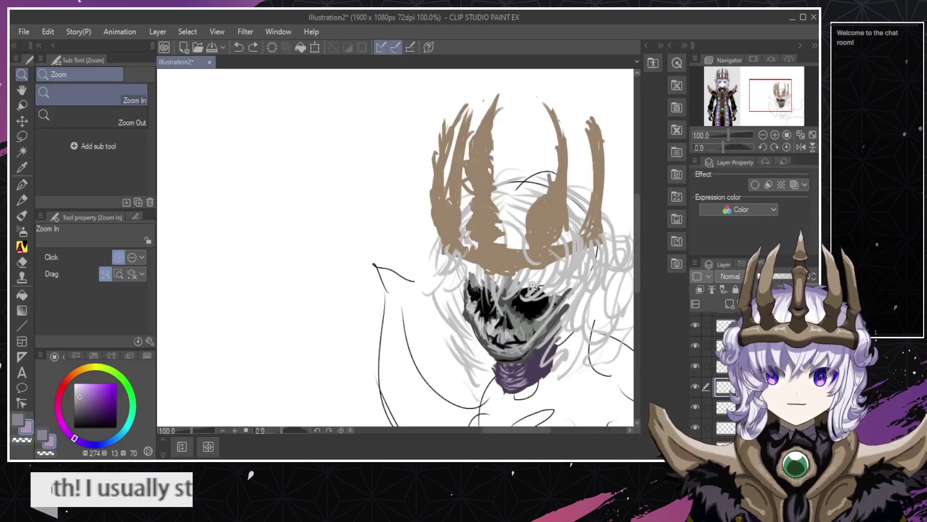
click(495, 390)
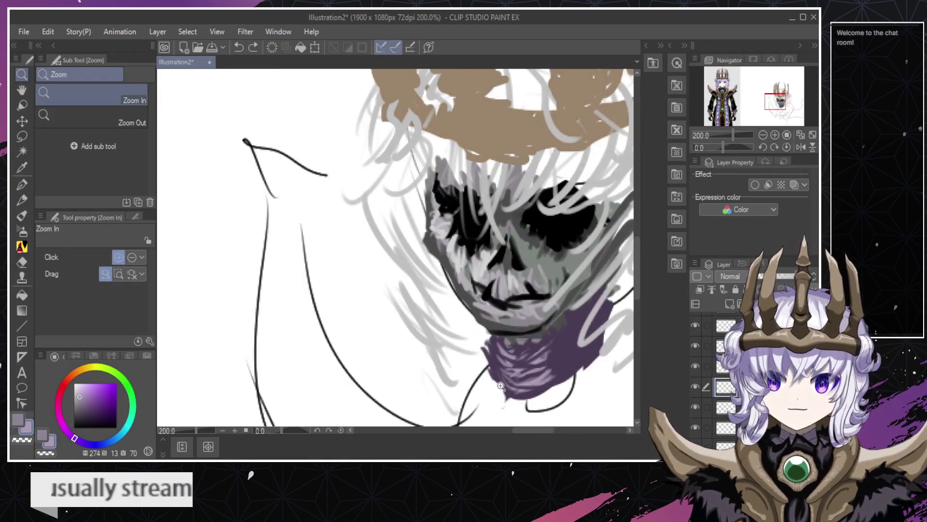
click(535, 354)
key(b)
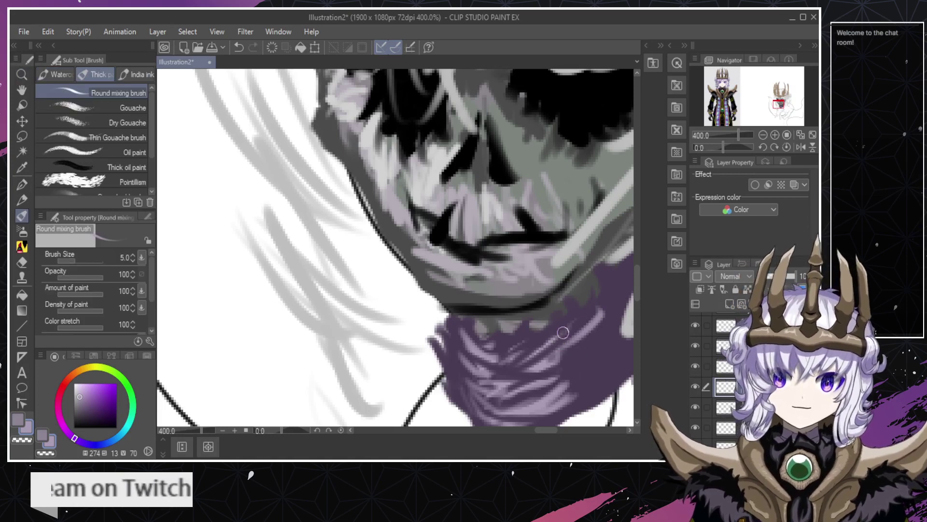
drag(559, 355, 602, 314)
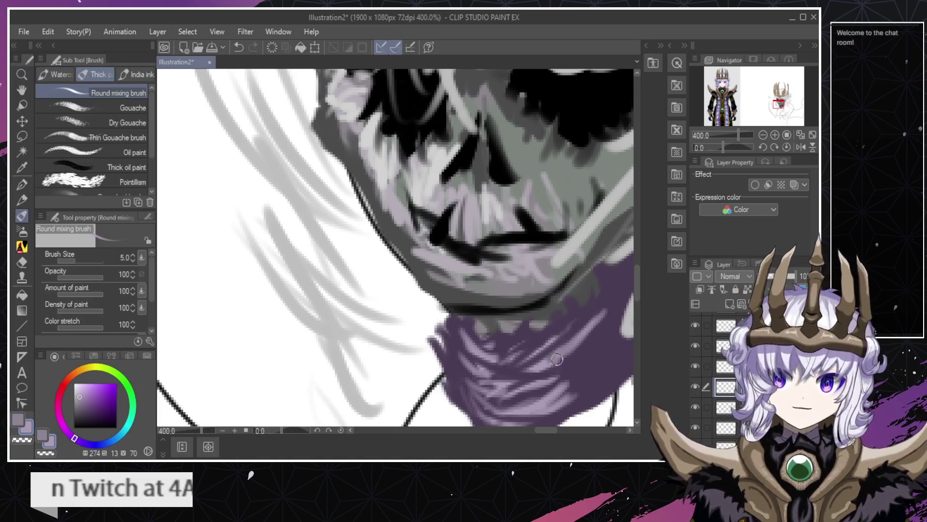
key(ctrl+z)
key(ctrl+z)
drag(559, 382, 589, 354)
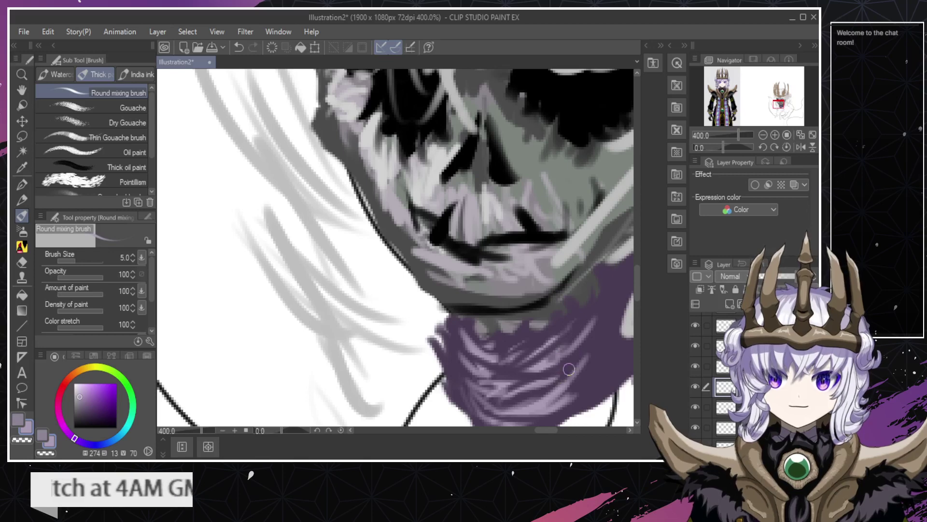
mouse_move(572, 398)
mouse_down()
mouse_move(604, 365)
mouse_move(608, 343)
mouse_up()
mouse_move(578, 381)
mouse_down()
mouse_move(614, 333)
mouse_move(597, 327)
mouse_move(588, 347)
mouse_move(591, 316)
mouse_move(606, 317)
mouse_move(601, 302)
mouse_move(590, 319)
mouse_move(594, 292)
mouse_move(567, 334)
mouse_move(613, 279)
mouse_up()
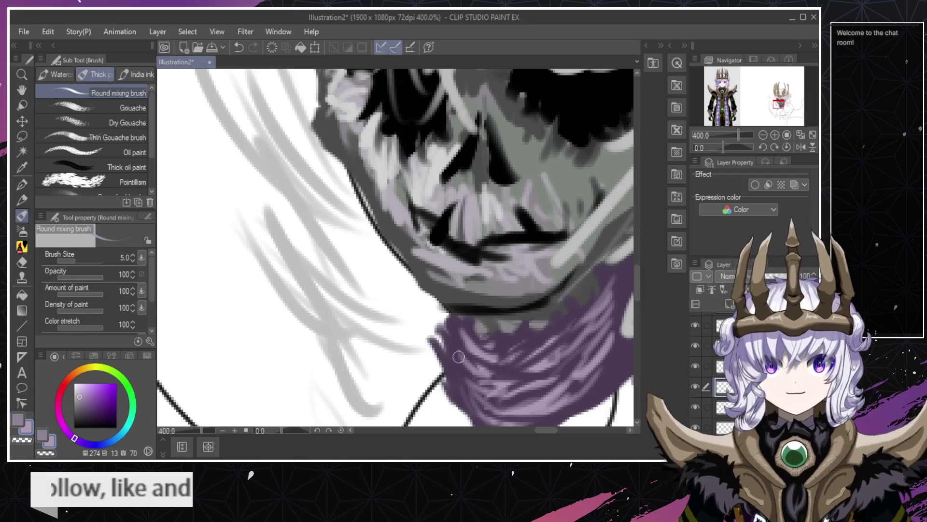
Touch up the neck's upper left edge on the base neck layer using dark purple sampled from the neck.
drag(428, 319, 446, 348)
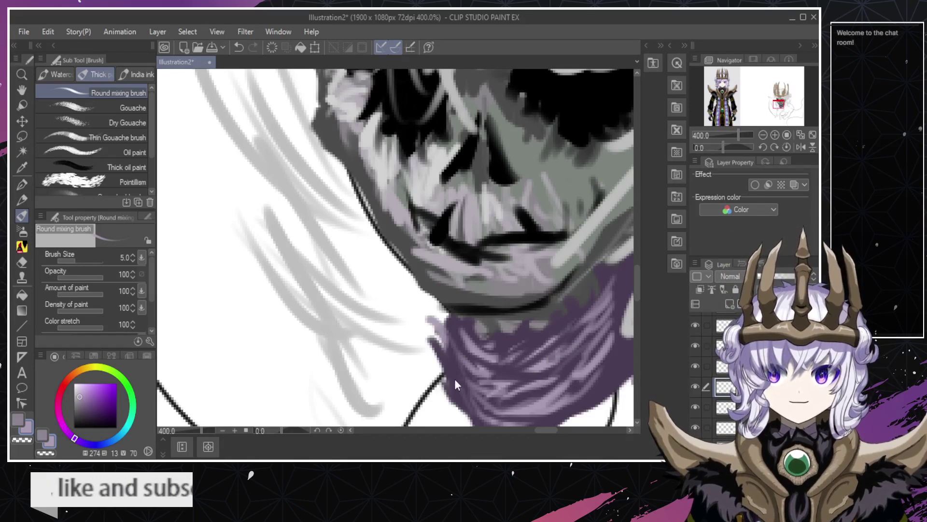
key(ctrl+z)
click(725, 407)
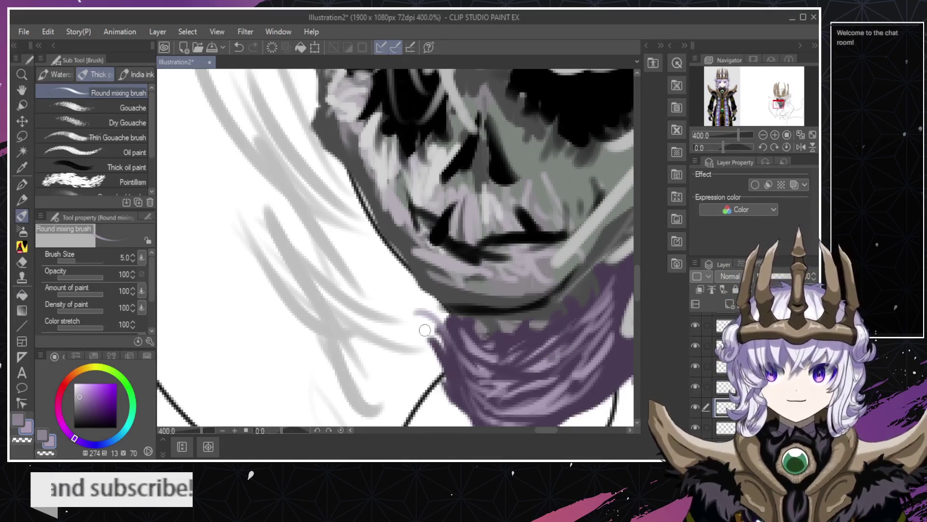
drag(427, 325, 441, 344)
alt+click(450, 387)
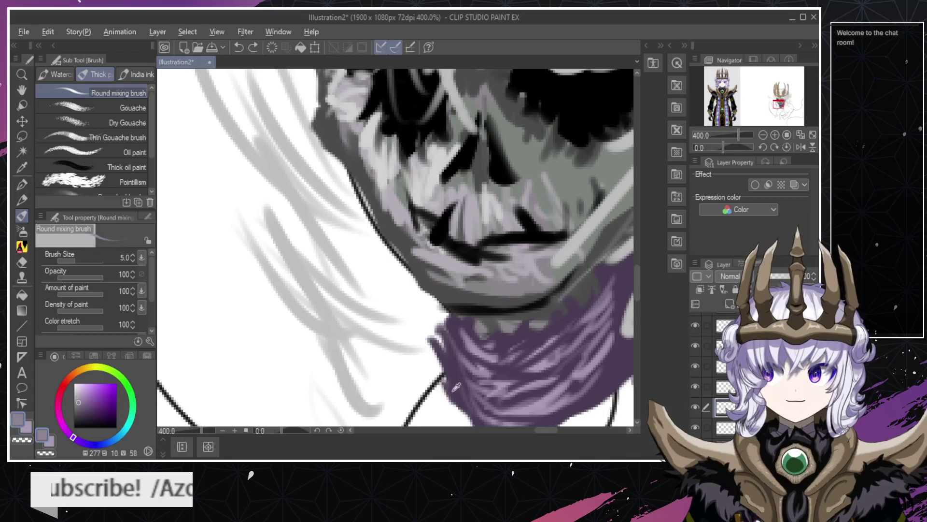
alt+click(457, 387)
drag(438, 333, 454, 364)
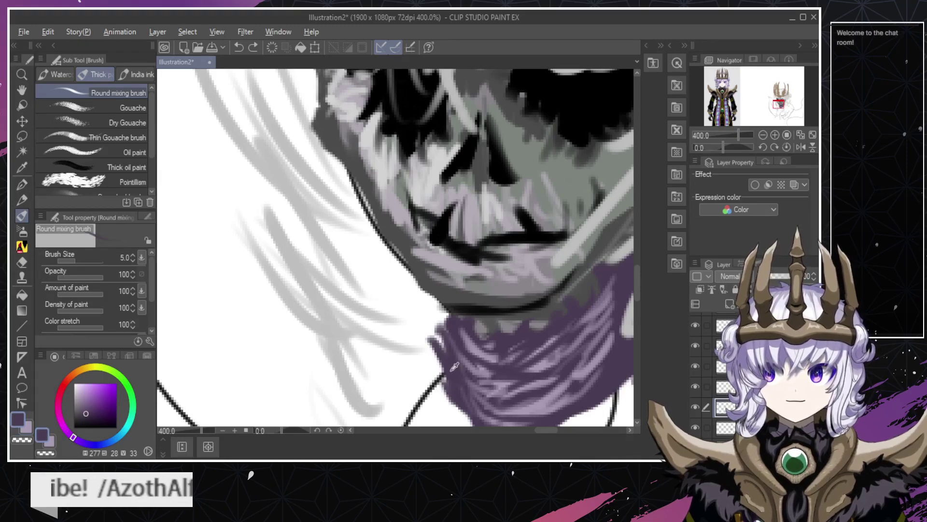
alt+click(461, 377)
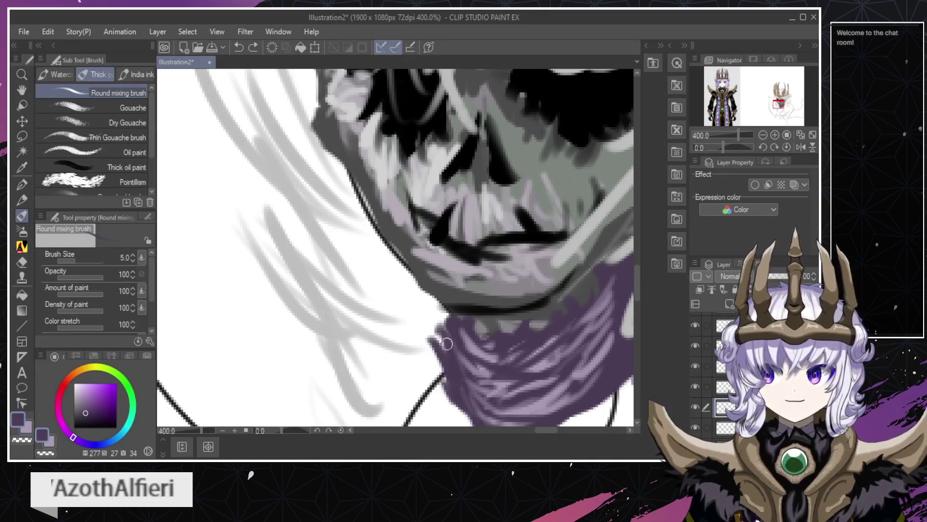
mouse_move(445, 333)
mouse_down()
mouse_move(423, 308)
mouse_move(459, 320)
mouse_move(441, 301)
mouse_move(468, 332)
mouse_move(443, 312)
mouse_up()
key(ctrl+z)
Examine the painted neck both against the whole head and up close.
key(ctrl+alt+space)
alt+click(460, 364)
alt+click(460, 365)
alt+click(459, 364)
alt+click(460, 364)
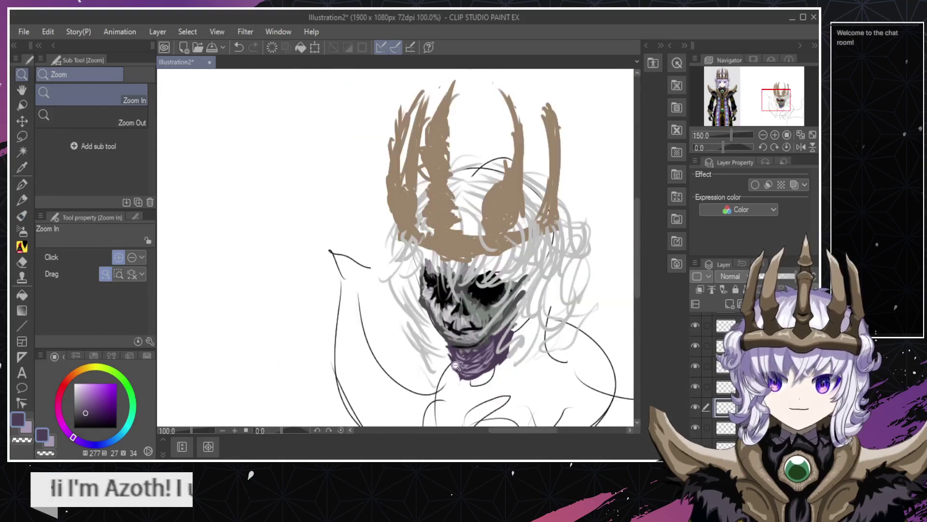
click(474, 385)
click(473, 380)
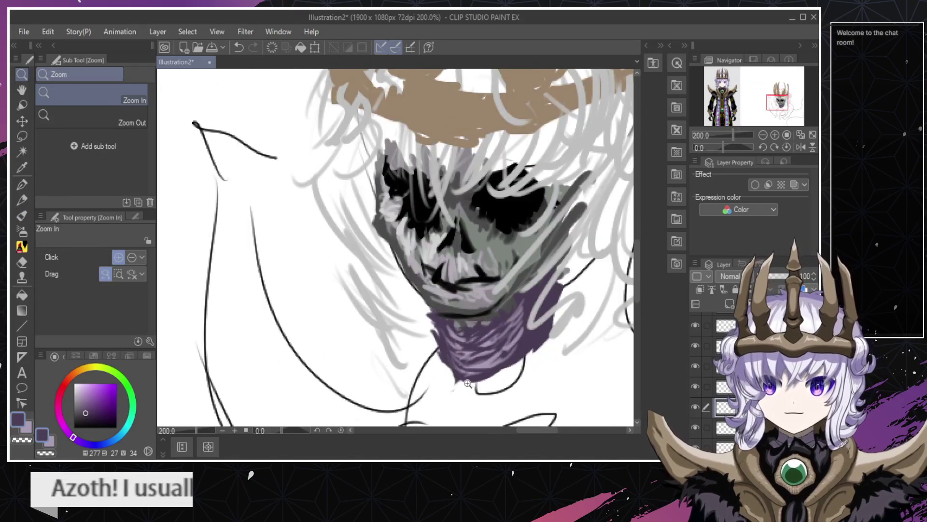
alt+click(463, 379)
alt+click(463, 380)
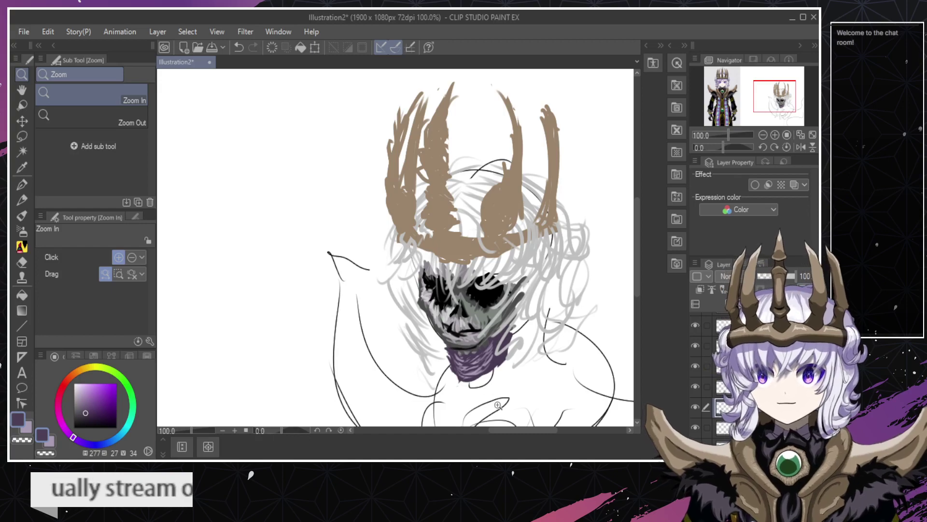
click(464, 362)
click(454, 346)
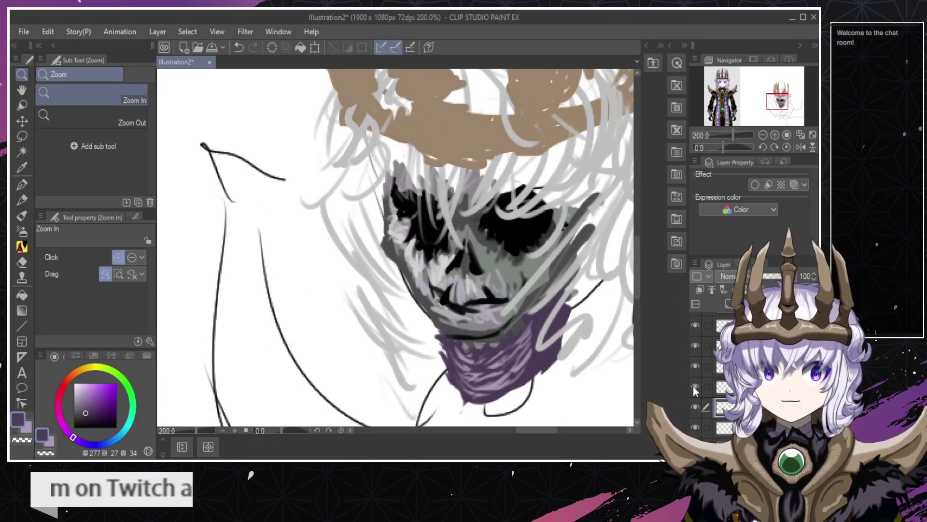
Toggle the purple neck base layer's visibility to compare the neck with and without it.
click(695, 407)
click(696, 407)
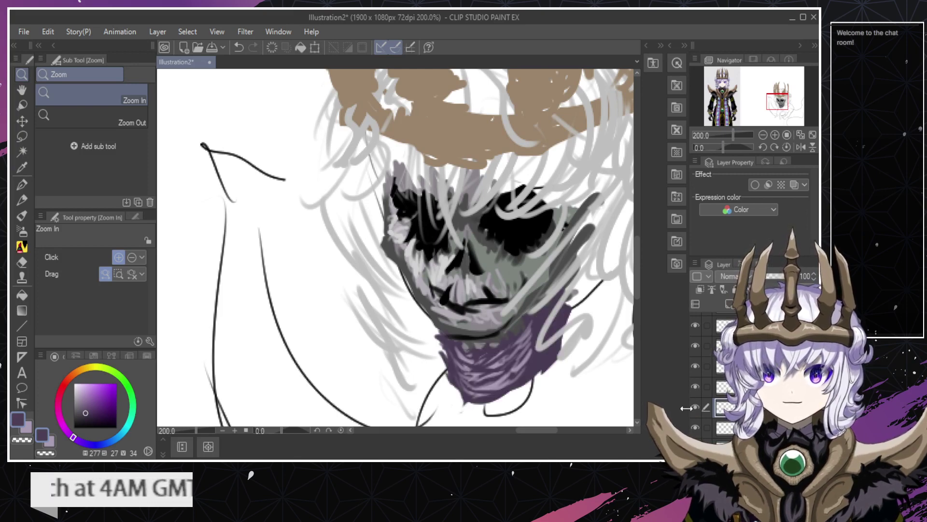
click(694, 407)
click(694, 408)
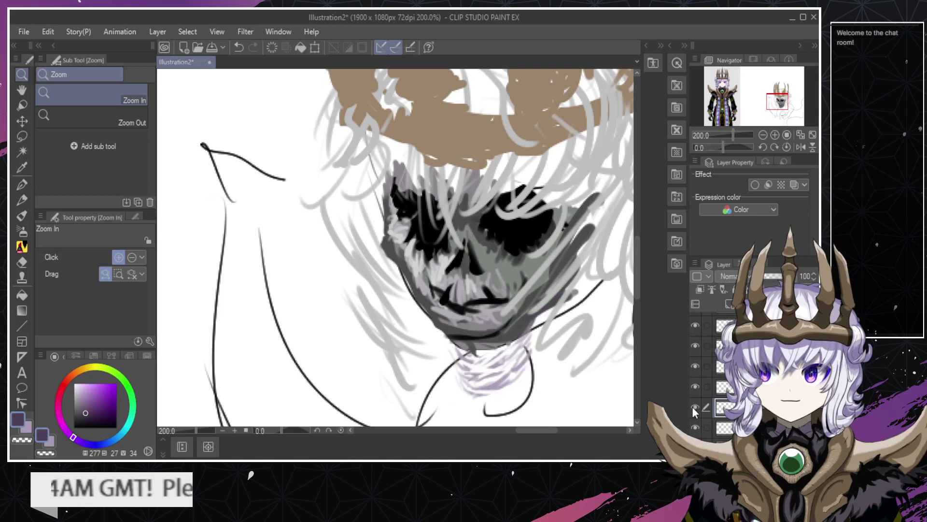
click(694, 407)
Select the neck base and highlight layers together and nudge them sideways to align the neck under the jaw.
shift+click(744, 387)
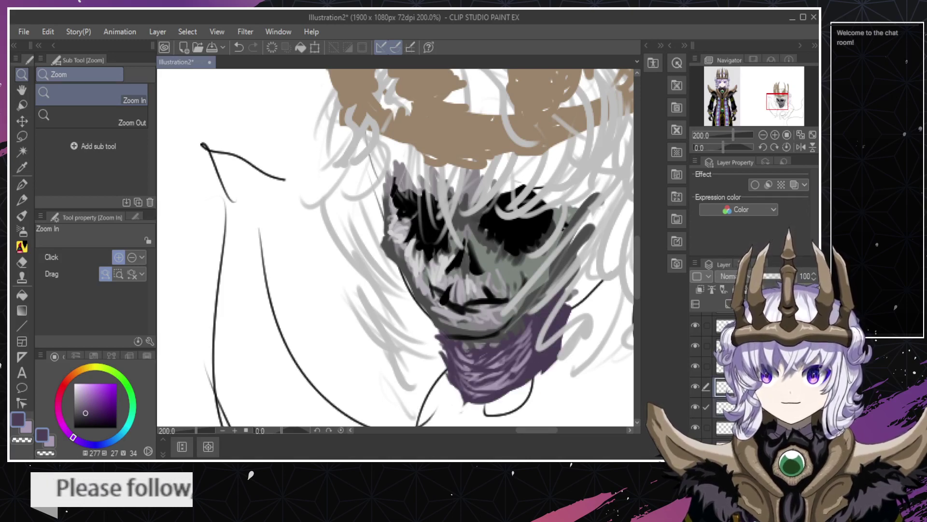
key(k)
drag(524, 331, 530, 329)
key(Right)
key(Right)
key(Right)
key(Right)
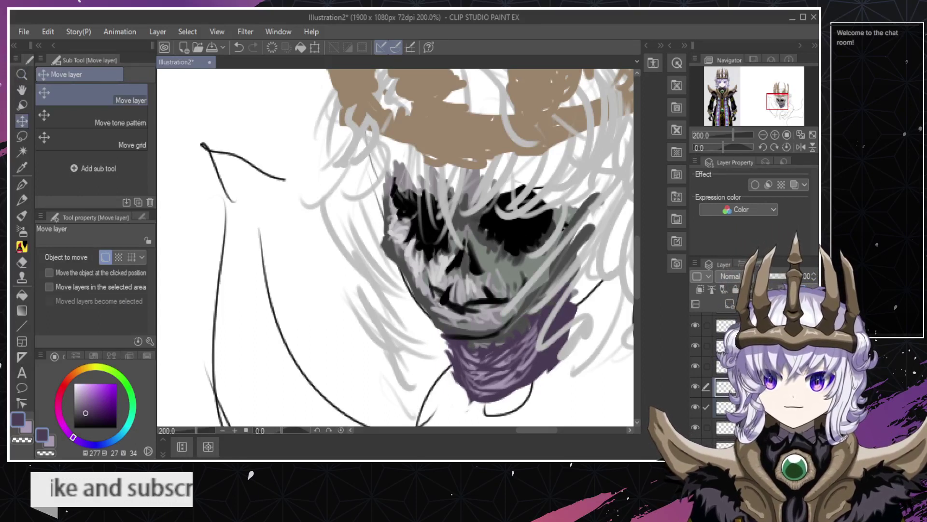
key(Right)
key(Right)
key(Right)
key(Left)
key(Left)
key(Left)
key(Left)
key(Left)
key(Left)
key(Left)
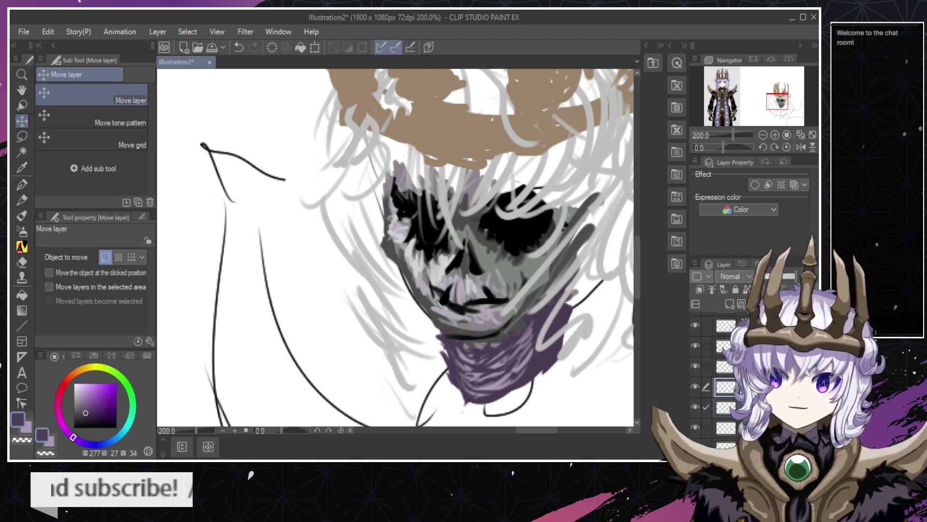
key(Left)
key(Left)
Nudge the selected neck layers vertically to fit the neck against the chin.
key(Down)
key(Down)
key(Down)
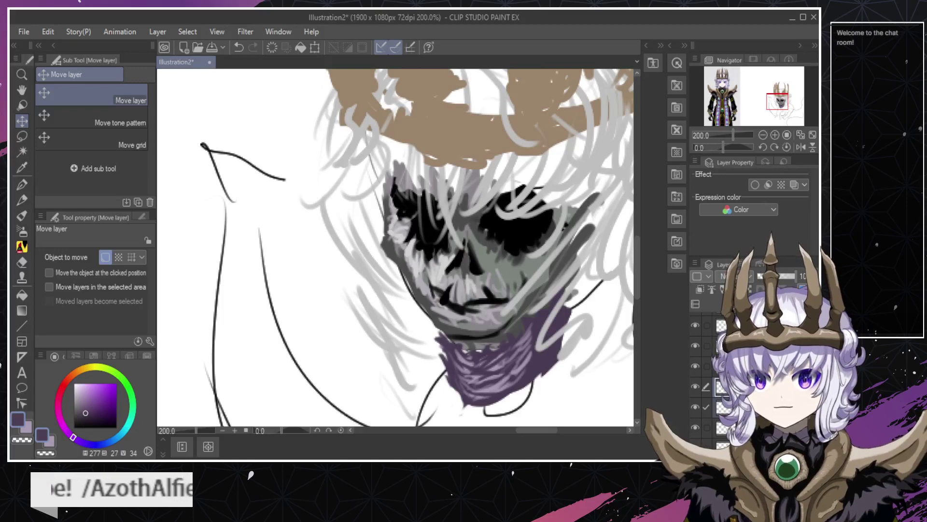
key(Up)
key(Up)
key(Up)
key(Up)
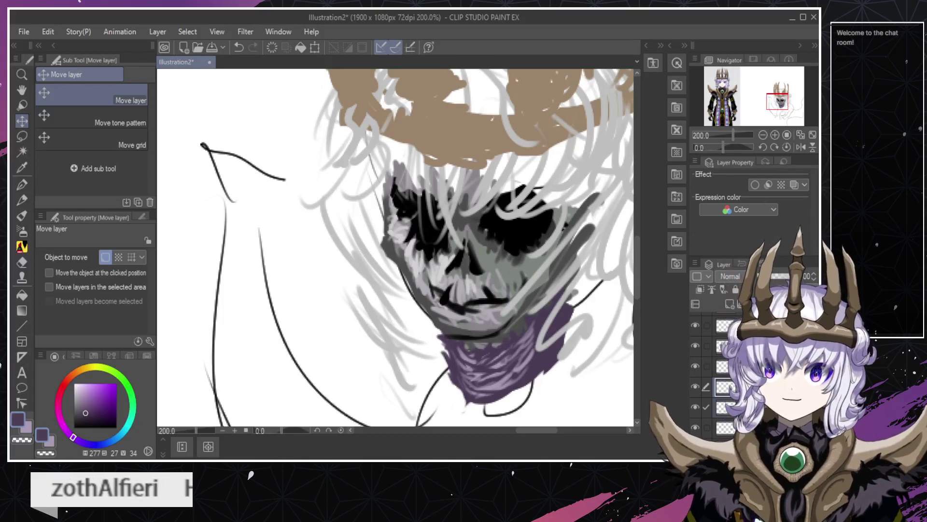
key(Up)
key(Down)
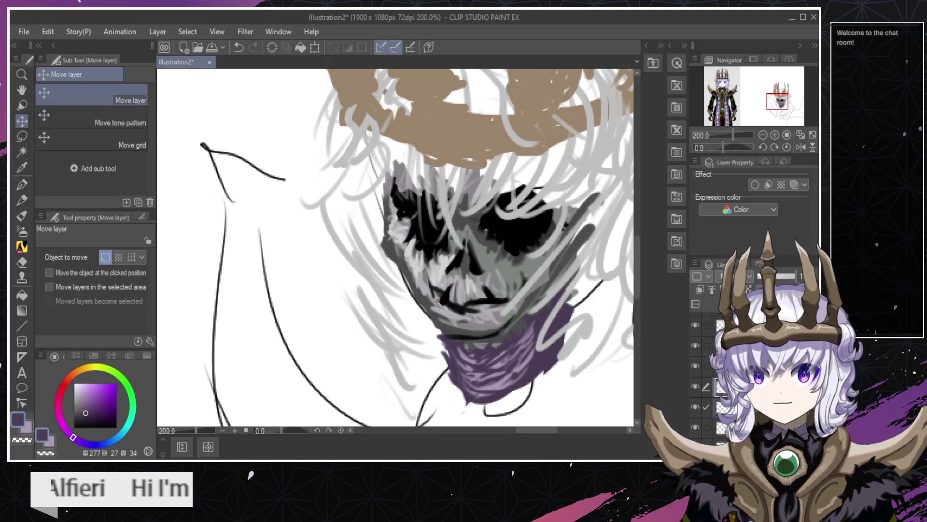
key(Up)
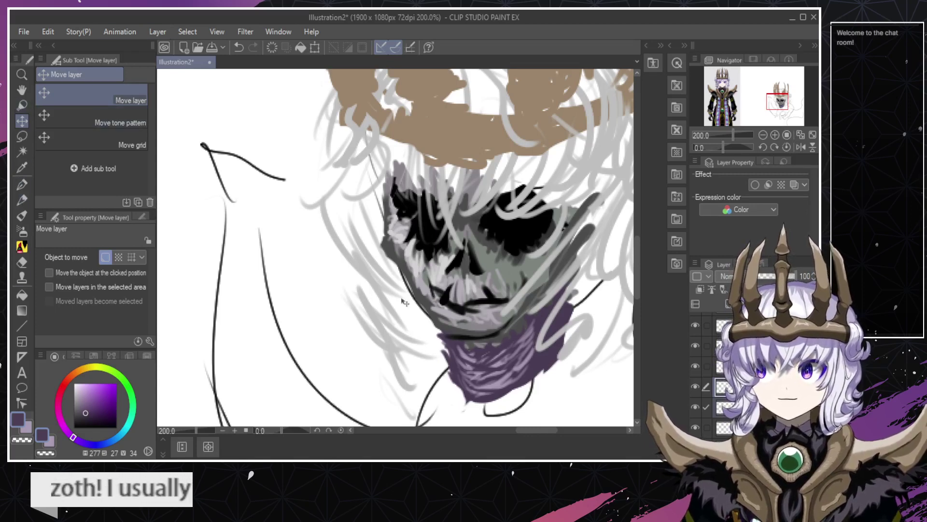
Examine how the aligned purple neck sits against the whole crowned head and the body sketch.
scroll(404, 303, down, 5)
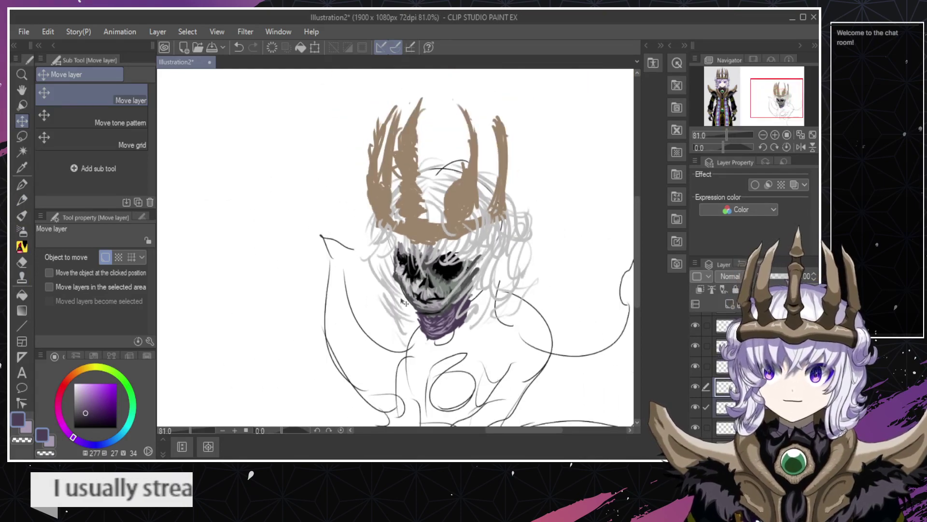
scroll(405, 303, up, 3)
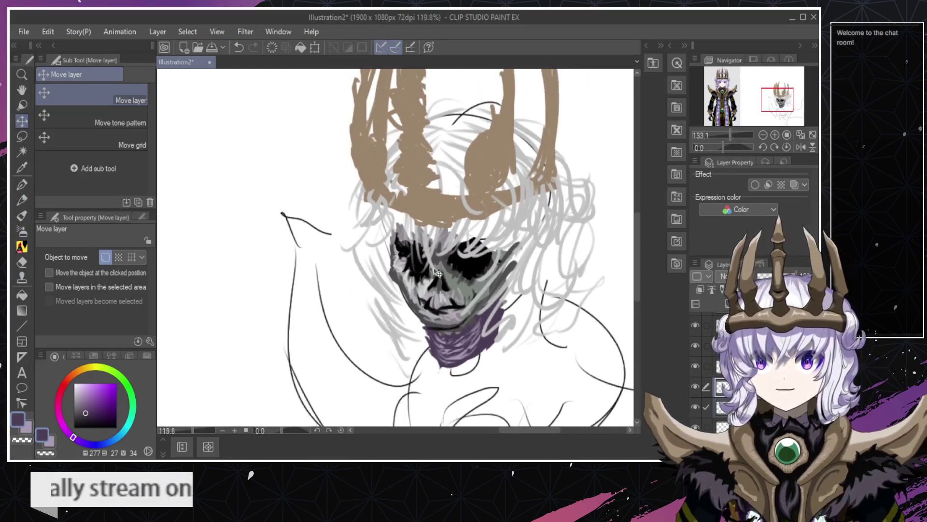
scroll(438, 272, down, 1)
scroll(438, 273, up, 2)
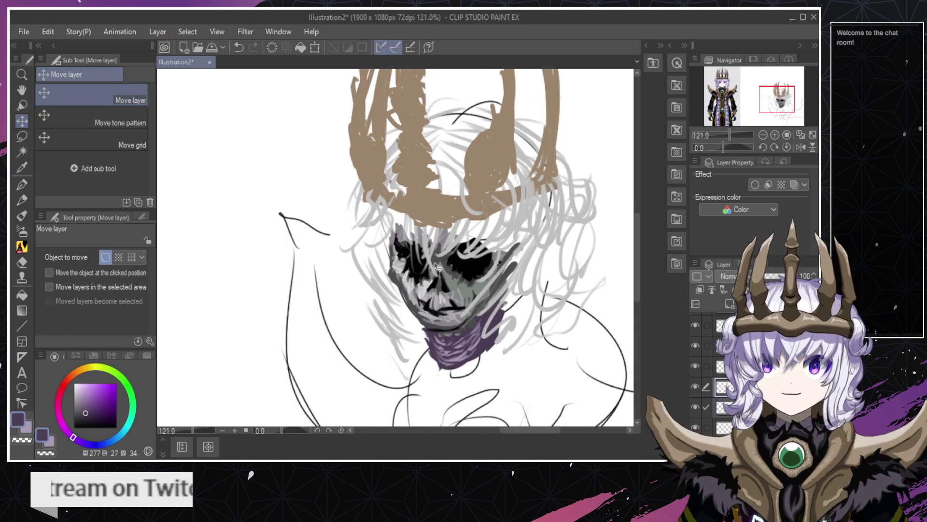
scroll(437, 267, down, 2)
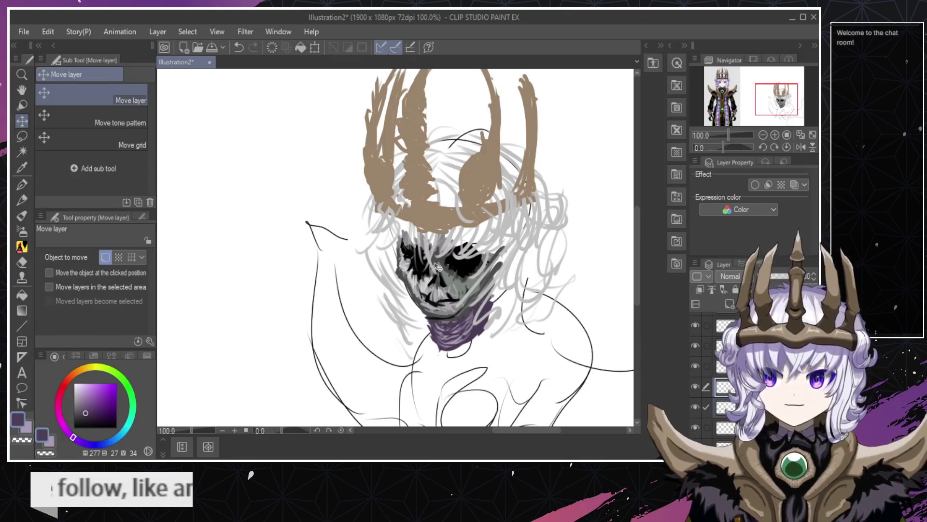
scroll(437, 267, down, 2)
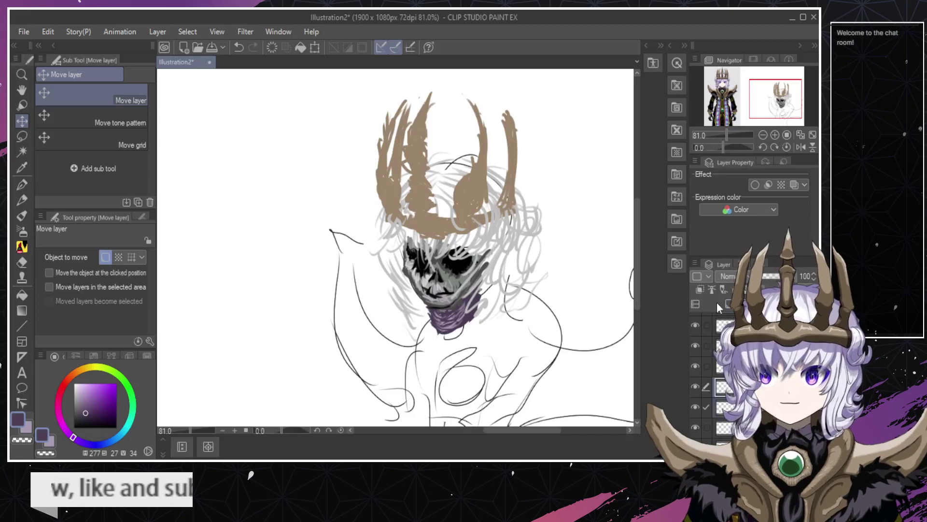
scroll(433, 336, up, 2)
scroll(432, 271, up, 3)
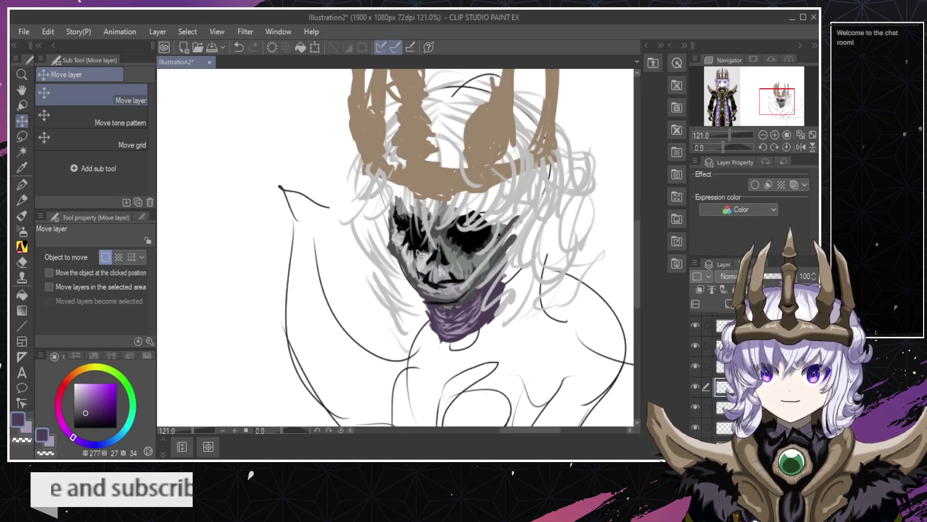
Switch to the Round mixing brush and sample black from the dark area of the skull face.
key(b)
alt+click(418, 245)
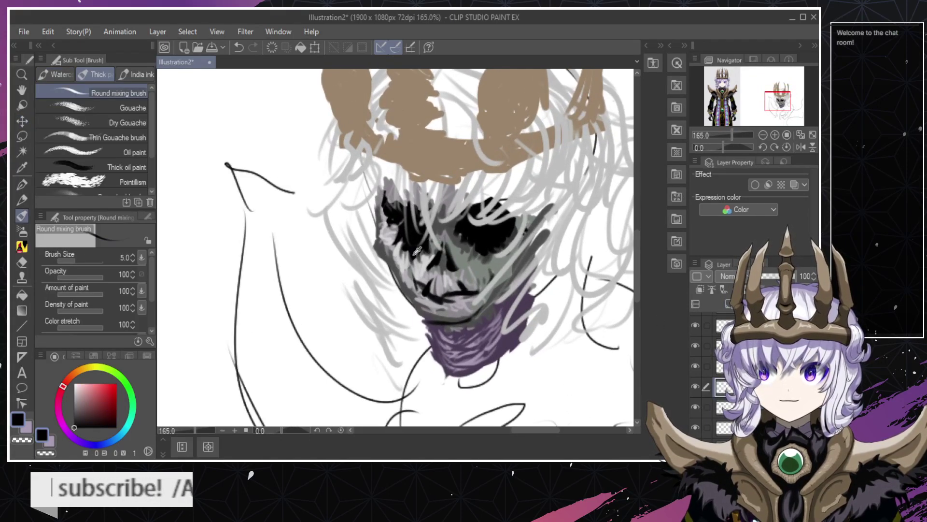
scroll(387, 315, down, 4)
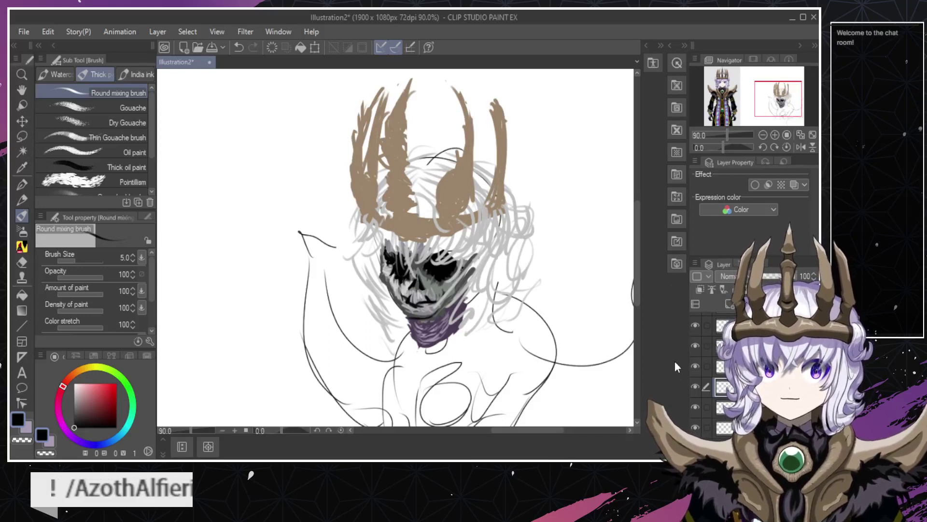
Try single black collar strokes running from the neck down to the chest, with the brush size raised to 20.
drag(400, 318, 423, 394)
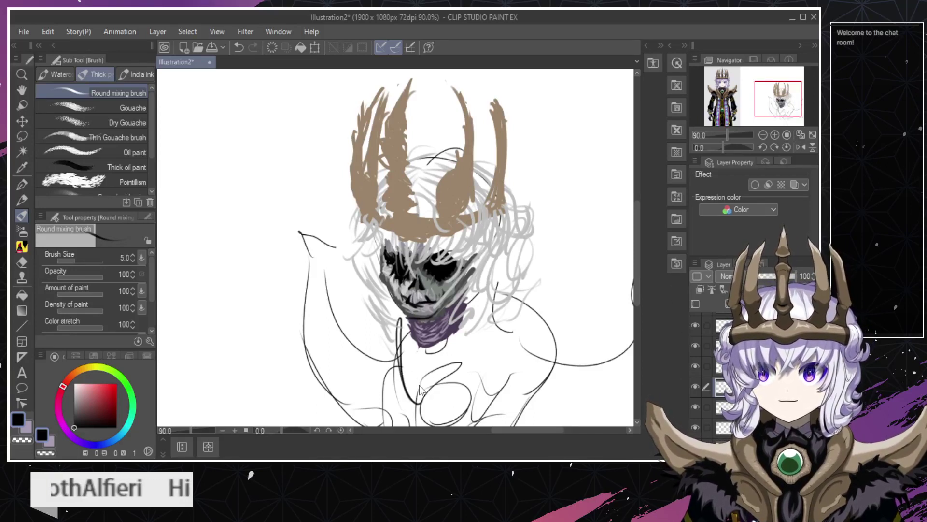
key(ctrl+z)
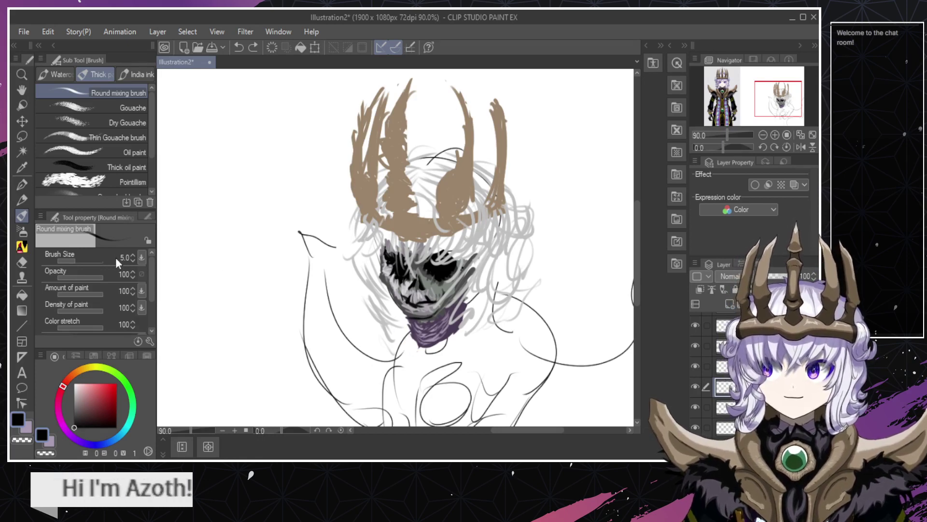
click(133, 255)
click(133, 254)
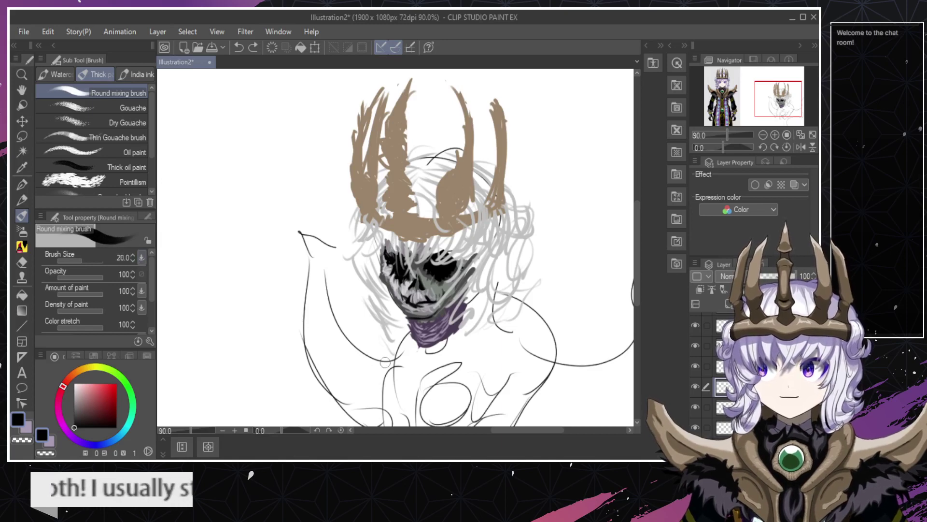
drag(416, 310, 403, 411)
key(ctrl+z)
drag(402, 337, 426, 412)
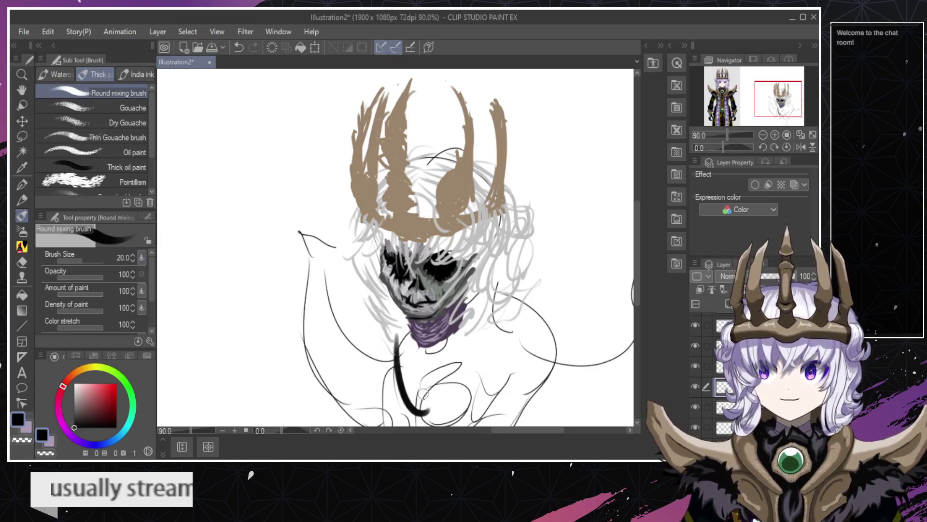
mouse_move(393, 381)
mouse_down()
mouse_move(392, 357)
mouse_move(423, 309)
mouse_move(416, 402)
mouse_move(427, 315)
mouse_move(401, 421)
mouse_up()
key(ctrl+z)
key(ctrl+z)
key(ctrl+z)
key(ctrl+z)
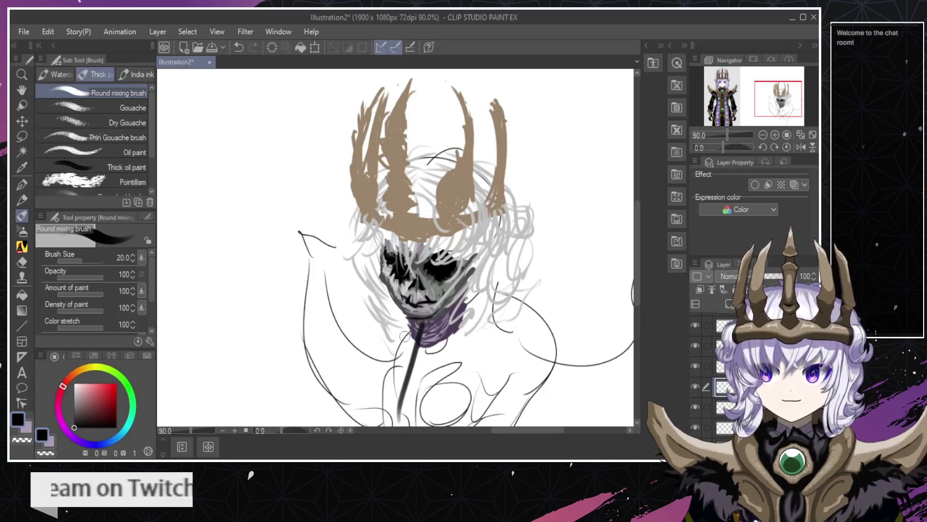
key(ctrl+z)
mouse_move(420, 320)
mouse_down()
mouse_move(393, 403)
mouse_move(416, 327)
mouse_move(407, 418)
mouse_move(417, 315)
mouse_up()
key(ctrl+z)
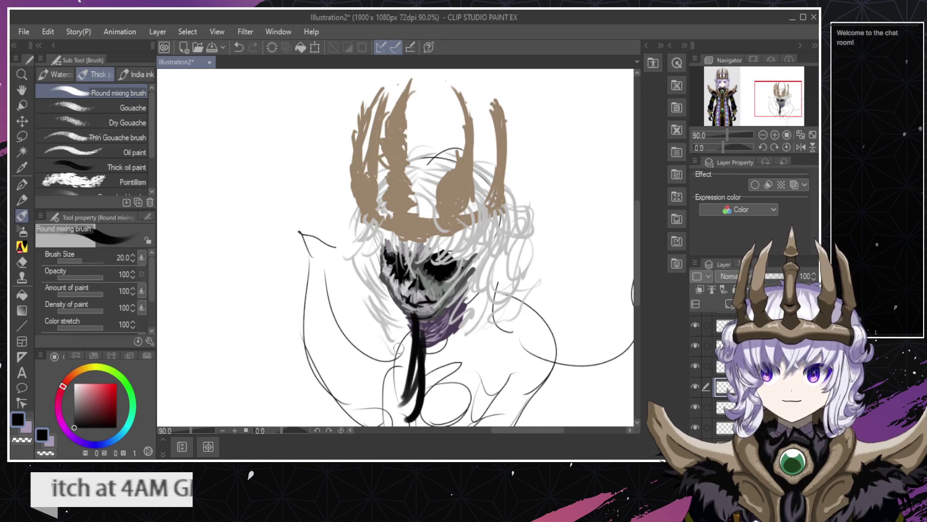
key(ctrl+z)
key(ctrl+z)
key(ctrl+z)
mouse_move(412, 403)
mouse_down()
mouse_move(401, 348)
mouse_move(421, 335)
mouse_move(395, 377)
mouse_move(426, 332)
mouse_up()
key(ctrl+z)
key(ctrl+z)
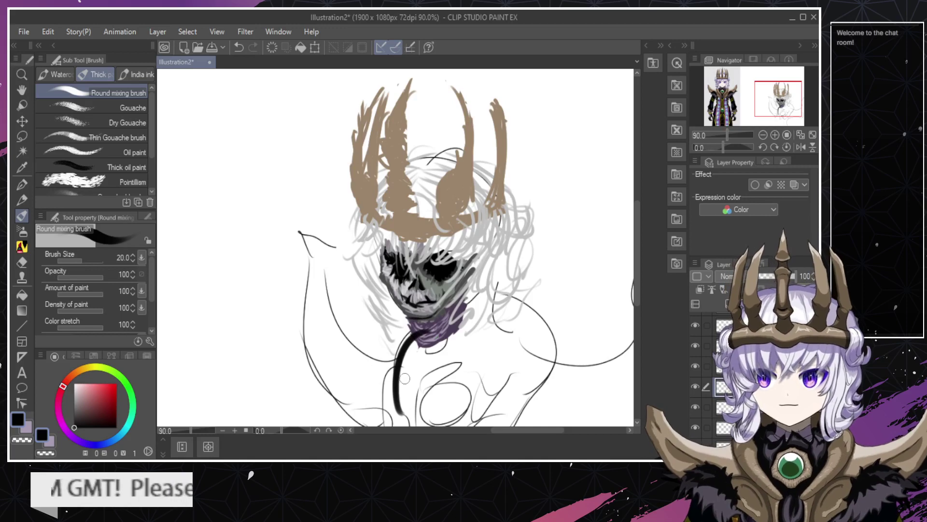
drag(397, 405, 401, 302)
key(ctrl+z)
key(ctrl+z)
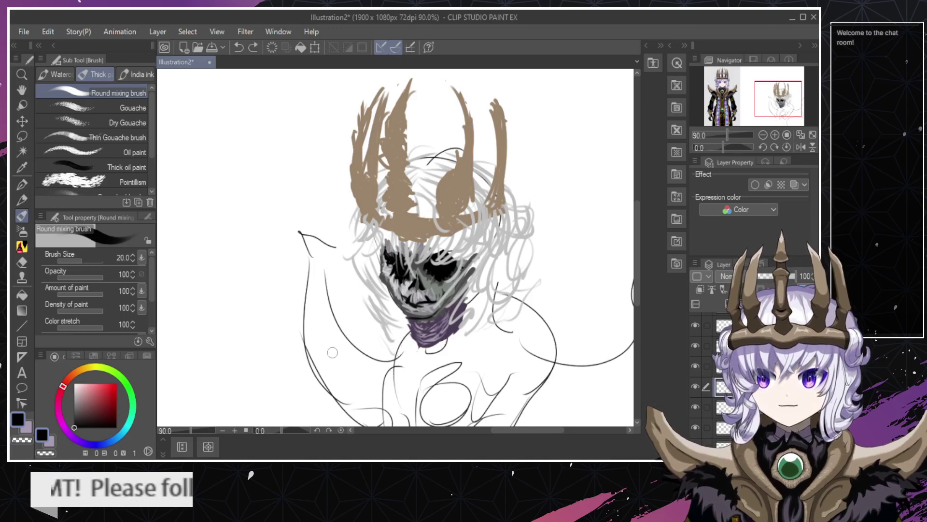
Set the Round mixing brush size to 15.
click(132, 262)
click(132, 263)
click(132, 262)
click(131, 263)
click(132, 263)
click(132, 262)
click(132, 262)
click(132, 262)
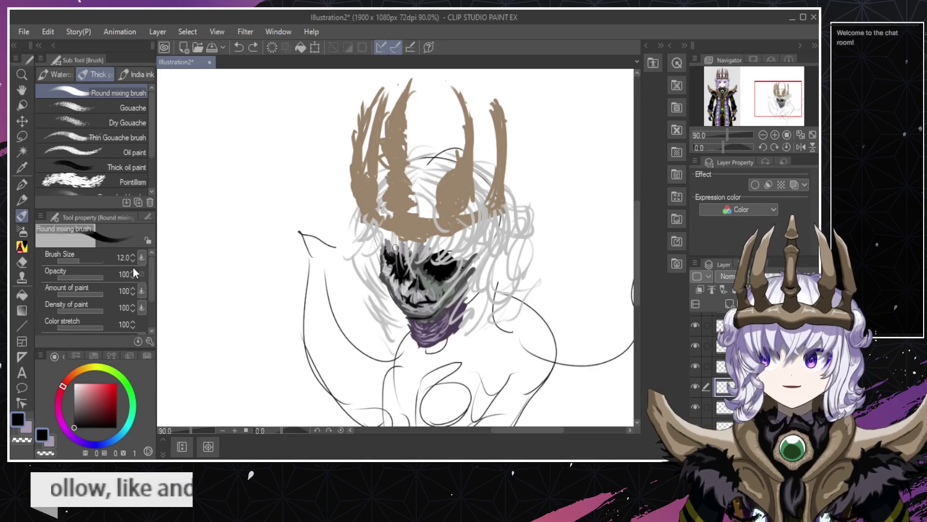
click(132, 254)
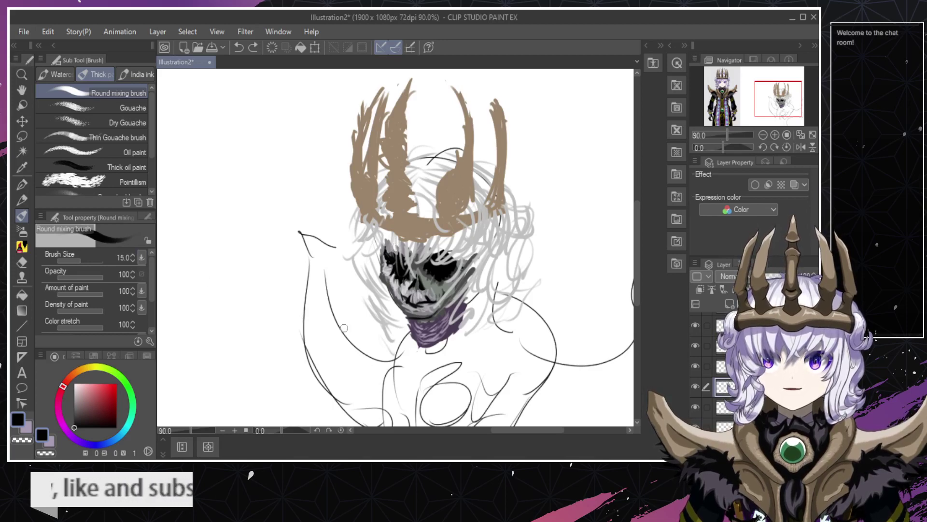
Try short, thick black strokes from the left edge of the neck toward the upper chest.
mouse_move(395, 381)
mouse_down()
mouse_move(428, 334)
mouse_move(404, 326)
mouse_move(396, 380)
mouse_move(427, 320)
mouse_up()
key(ctrl+z)
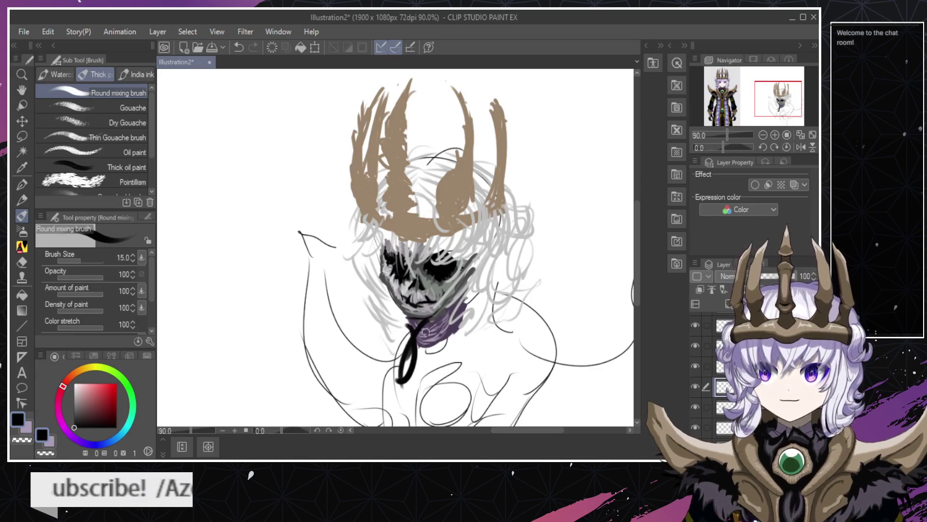
mouse_move(401, 379)
mouse_down()
mouse_move(443, 332)
mouse_move(417, 359)
mouse_move(412, 394)
mouse_up()
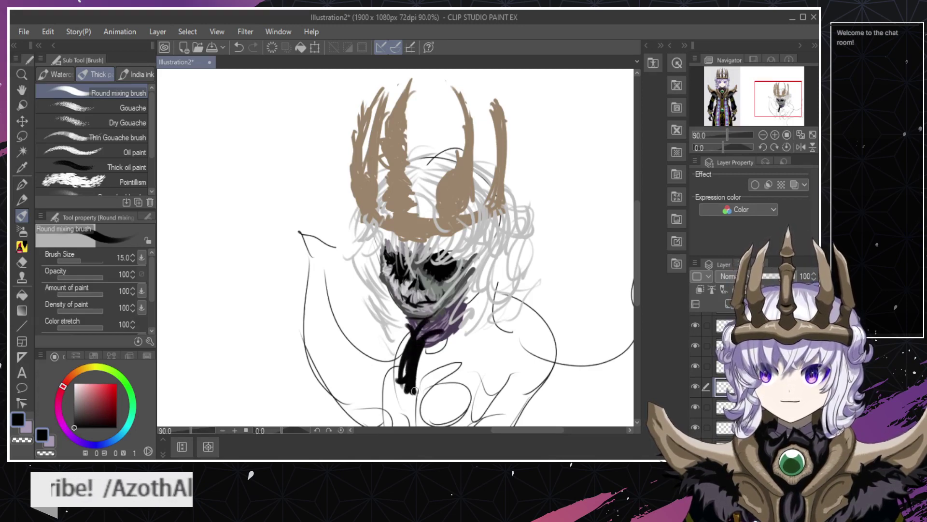
key(ctrl+z)
key(ctrl+z)
key(ctrl+z)
key(ctrl+z)
key(ctrl+z)
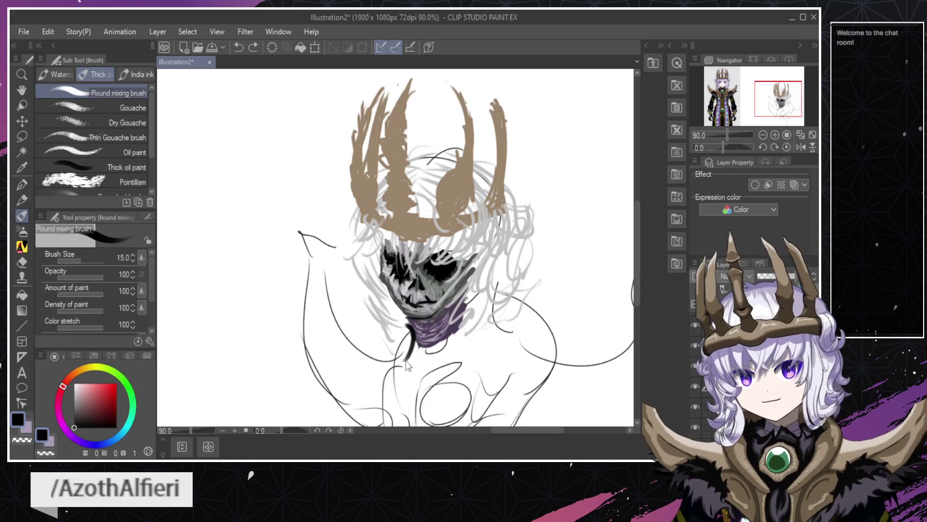
key(ctrl+z)
Paint one curved black stroke from the left side of the neck down to the middle of the chest.
mouse_move(402, 387)
mouse_down()
mouse_move(437, 300)
mouse_move(411, 403)
mouse_move(401, 374)
mouse_move(426, 319)
mouse_move(417, 337)
mouse_up()
key(ctrl+z)
key(ctrl+z)
key(ctrl+z)
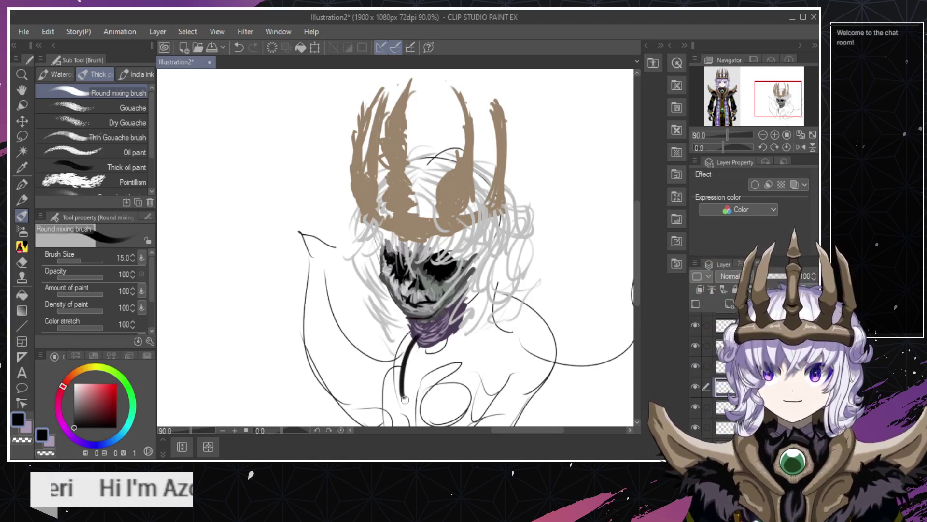
Try filling the collar with dense, near-vertical black strokes across the width of the neck.
mouse_move(405, 399)
mouse_down()
mouse_move(434, 347)
mouse_move(408, 391)
mouse_move(413, 364)
mouse_move(409, 380)
mouse_move(399, 358)
mouse_move(410, 393)
mouse_move(413, 338)
mouse_move(400, 320)
mouse_up()
mouse_move(397, 403)
mouse_down()
mouse_move(396, 328)
mouse_move(385, 403)
mouse_up()
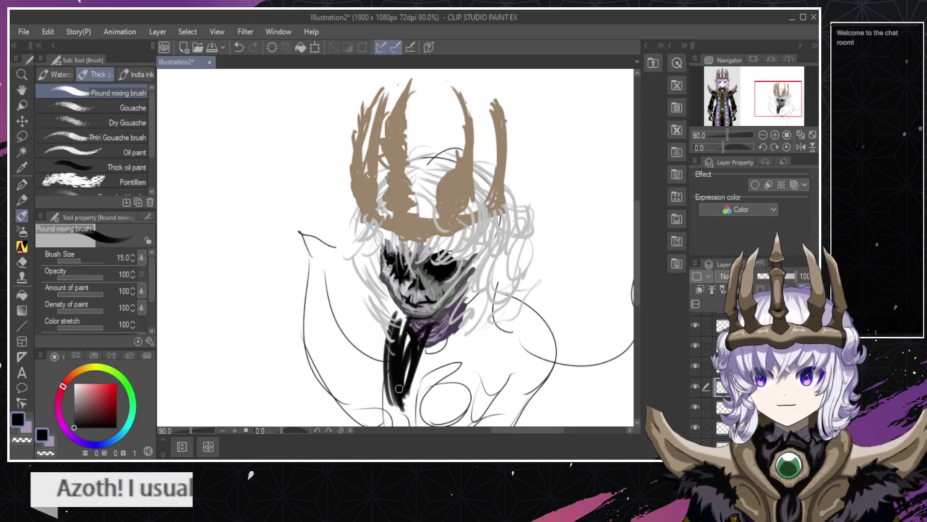
drag(389, 343, 381, 401)
drag(442, 335, 408, 396)
mouse_move(443, 335)
mouse_down()
mouse_move(413, 389)
mouse_move(435, 356)
mouse_up()
drag(439, 326, 417, 389)
mouse_move(437, 319)
mouse_down()
mouse_move(447, 345)
mouse_move(420, 403)
mouse_up()
drag(459, 360, 430, 403)
drag(461, 331, 452, 369)
drag(456, 338, 435, 389)
key(ctrl+z)
key(ctrl+z)
key(ctrl+z)
key(ctrl+z)
key(ctrl+z)
key(ctrl+z)
key(ctrl+z)
key(ctrl+z)
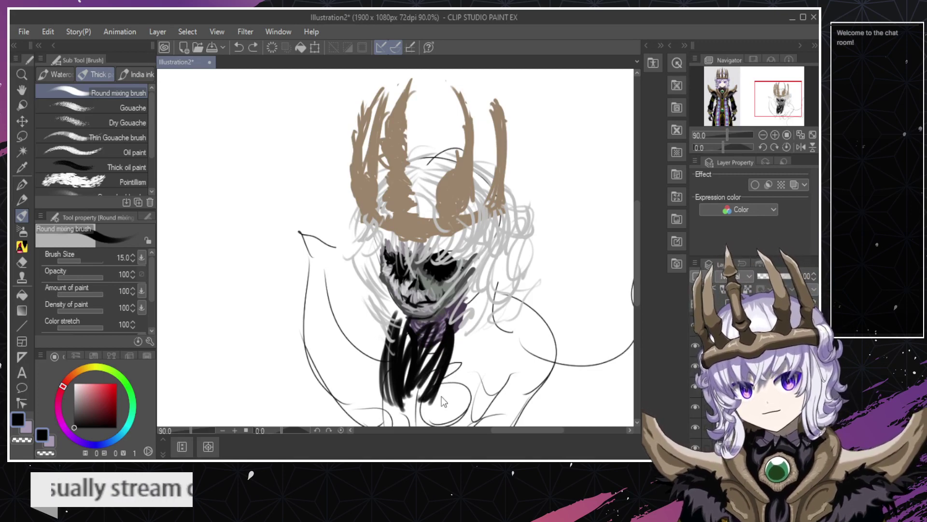
key(ctrl+z)
key(ctrl+z)
key(ctrl+z)
key(ctrl+z)
key(ctrl+z)
key(ctrl+z)
key(ctrl+z)
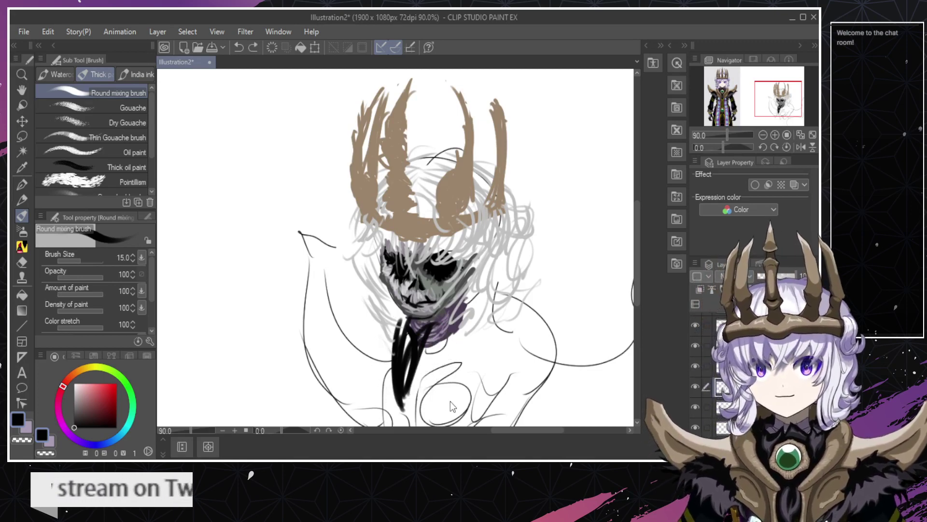
key(alt+Tab)
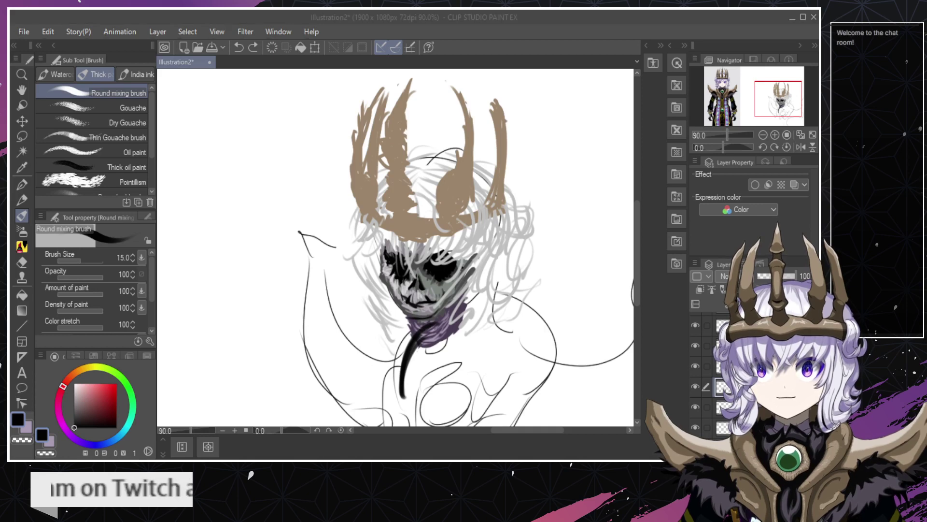
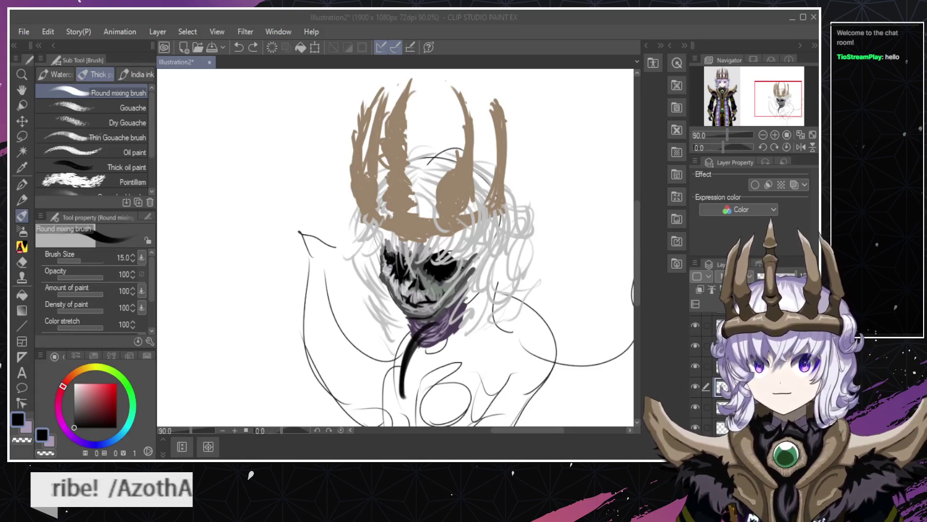
click(680, 157)
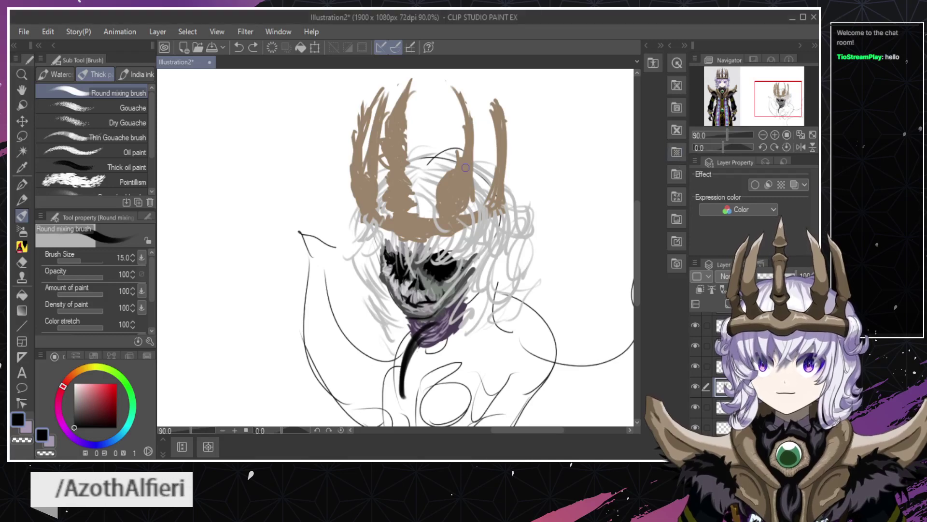
Try black strokes from below the jaw that meet the curved collar stroke.
drag(397, 321, 413, 372)
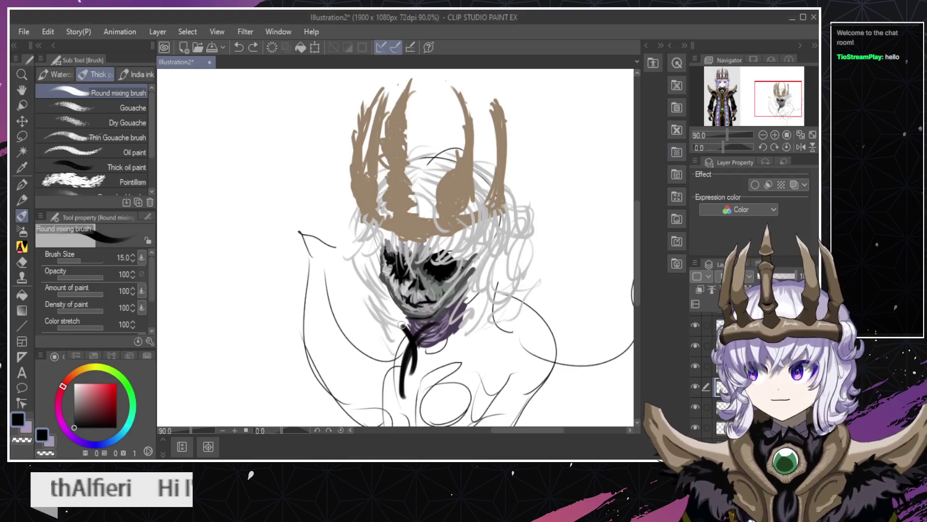
key(ctrl+z)
drag(385, 312, 406, 389)
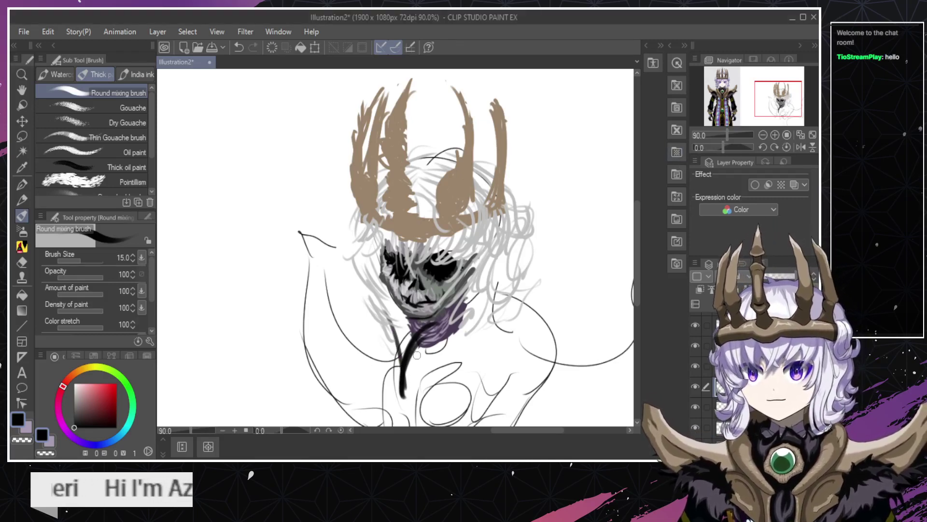
key(ctrl+z)
Paint black collar strokes fanning out to both sides of the neck from one point on the chest.
mouse_move(400, 308)
mouse_down()
mouse_move(398, 403)
mouse_move(375, 317)
mouse_up()
key(ctrl+z)
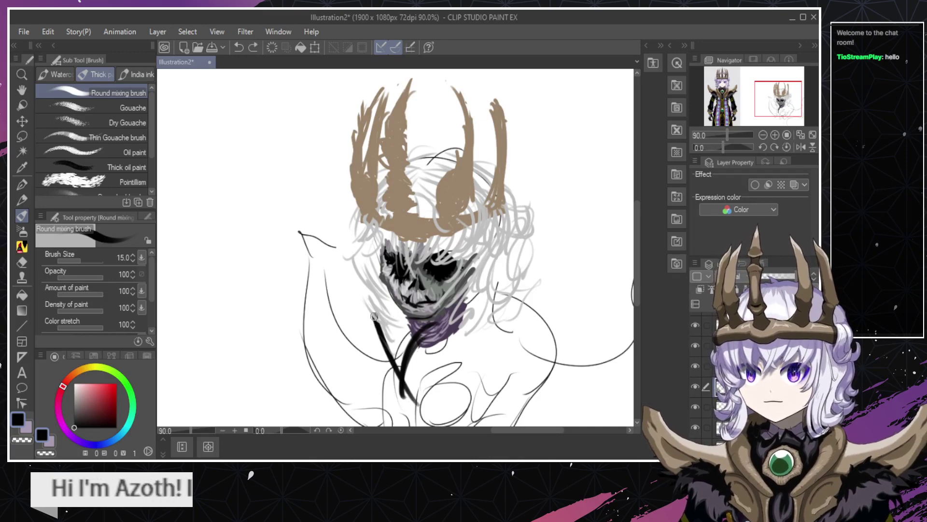
mouse_move(411, 389)
mouse_down()
mouse_move(386, 319)
mouse_move(405, 311)
mouse_move(401, 402)
mouse_up()
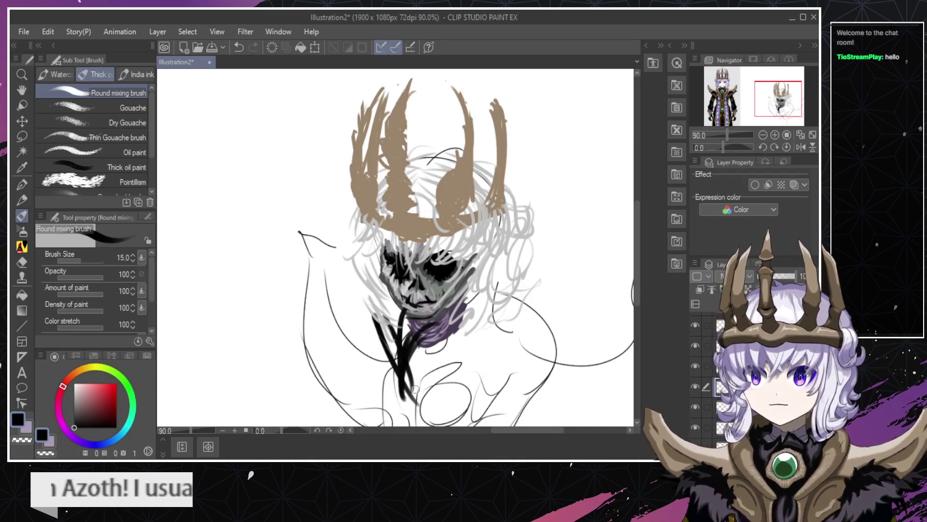
drag(434, 341, 406, 397)
mouse_move(475, 339)
mouse_down()
mouse_move(405, 389)
mouse_move(438, 378)
mouse_move(488, 333)
mouse_move(409, 393)
mouse_up()
mouse_move(488, 320)
mouse_down()
mouse_move(407, 376)
mouse_move(462, 354)
mouse_move(470, 339)
mouse_move(407, 381)
mouse_move(406, 401)
mouse_up()
Thicken the left side of the black collar with spiky strokes converging on the chest point.
drag(386, 352, 408, 410)
drag(377, 333, 404, 415)
drag(360, 346, 389, 386)
drag(370, 319, 389, 367)
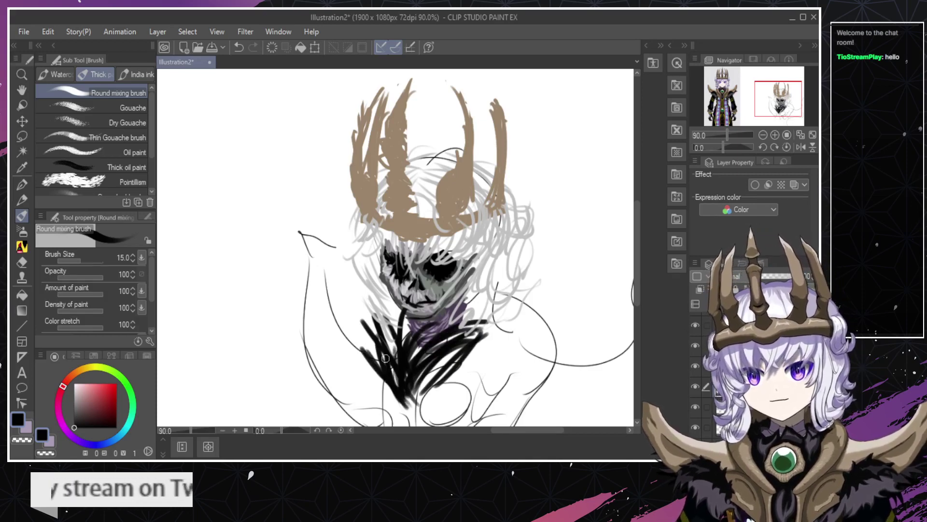
drag(360, 305, 401, 369)
Fill the right side of the black collar with dense strokes reaching from the chest point toward the shoulder.
drag(485, 346, 411, 391)
drag(491, 362, 411, 405)
mouse_move(488, 356)
mouse_down()
mouse_move(415, 389)
mouse_move(431, 369)
mouse_move(419, 366)
mouse_up()
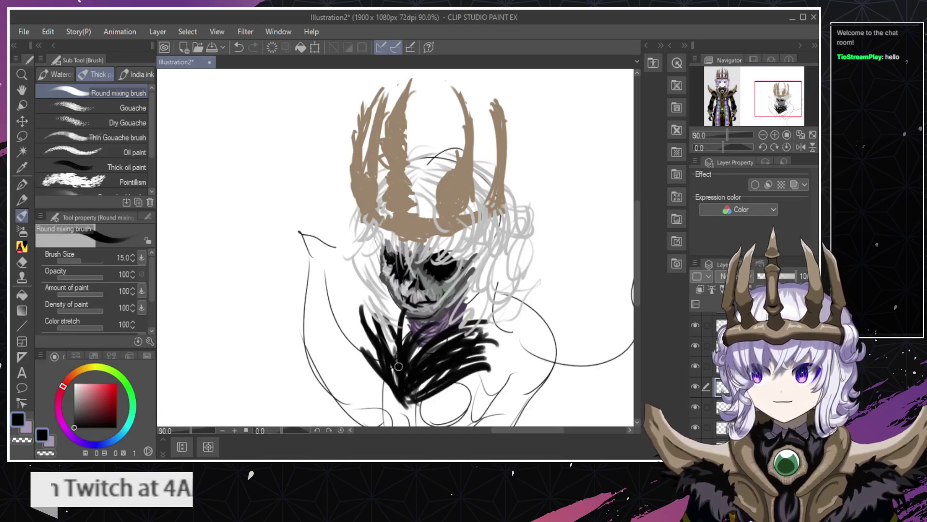
mouse_move(465, 361)
mouse_down()
mouse_move(400, 394)
mouse_move(496, 365)
mouse_move(459, 376)
mouse_up()
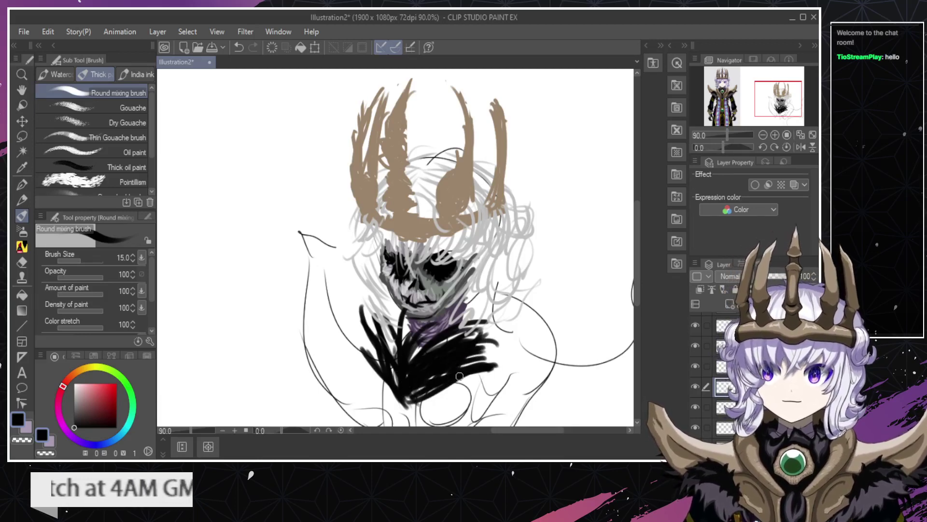
Fill the black collar across the neck and up along both sides of the jaw, undoing the extra outer stroke on the left.
mouse_move(402, 337)
mouse_down()
mouse_move(395, 313)
mouse_move(408, 329)
mouse_move(383, 296)
mouse_move(393, 334)
mouse_move(377, 283)
mouse_move(389, 350)
mouse_move(486, 310)
mouse_move(481, 286)
mouse_move(488, 311)
mouse_move(441, 352)
mouse_move(421, 345)
mouse_move(472, 355)
mouse_up()
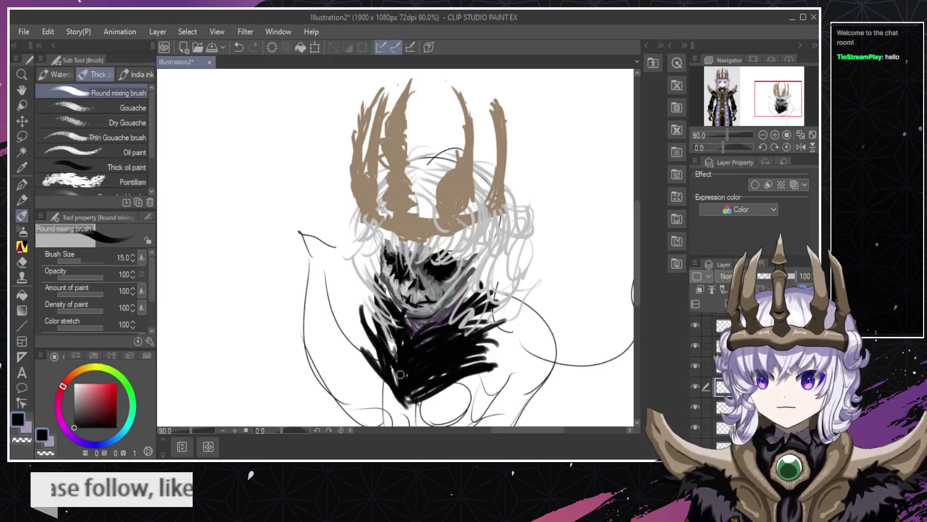
mouse_move(400, 374)
mouse_down()
mouse_move(363, 315)
mouse_move(387, 386)
mouse_move(346, 292)
mouse_move(379, 347)
mouse_move(366, 316)
mouse_move(374, 362)
mouse_move(410, 375)
mouse_move(386, 302)
mouse_move(382, 317)
mouse_move(410, 390)
mouse_move(369, 302)
mouse_move(358, 320)
mouse_move(372, 335)
mouse_move(369, 293)
mouse_up()
key(ctrl+z)
key(ctrl+z)
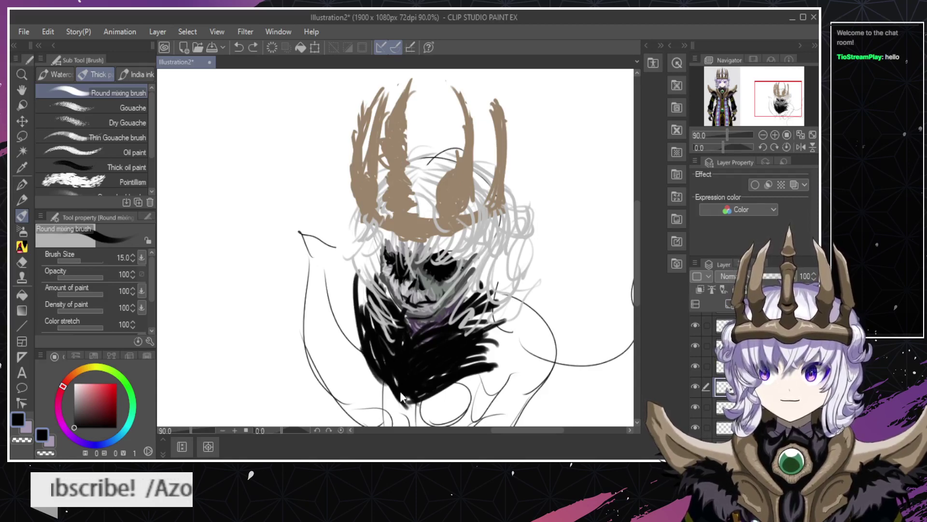
key(ctrl+z)
Extend the right side of the black collar with spikes reaching toward the shoulder and up beside the hair.
drag(478, 352, 501, 349)
mouse_move(417, 380)
mouse_down()
mouse_move(514, 344)
mouse_move(436, 337)
mouse_move(484, 303)
mouse_move(484, 331)
mouse_move(482, 321)
mouse_move(498, 317)
mouse_move(455, 314)
mouse_up()
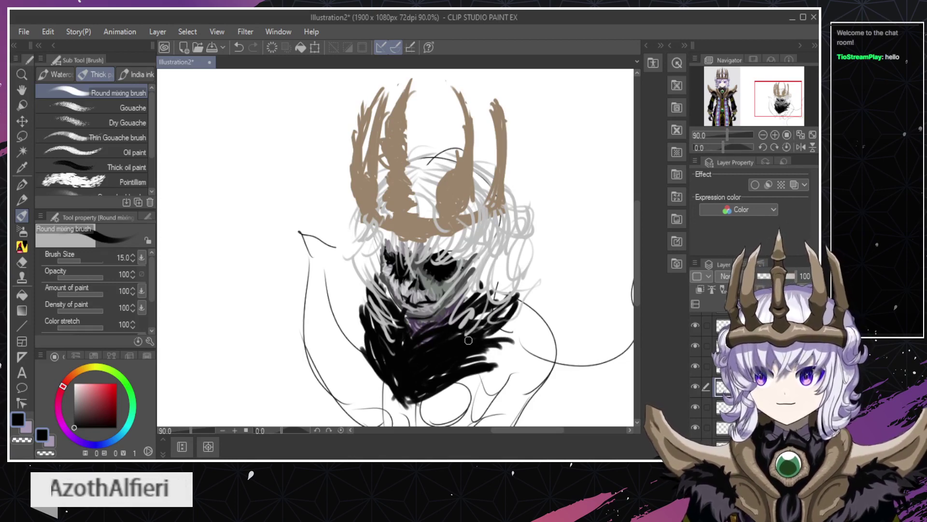
key(ctrl+z)
mouse_move(471, 346)
mouse_down()
mouse_move(493, 312)
mouse_move(528, 295)
mouse_up()
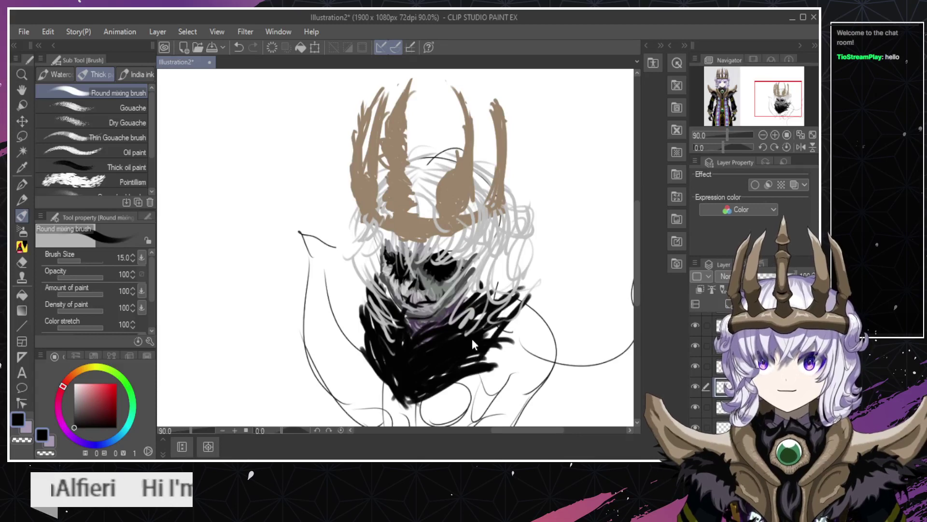
key(ctrl+z)
key(ctrl+z)
mouse_move(461, 360)
mouse_down()
mouse_move(488, 291)
mouse_move(466, 329)
mouse_move(512, 299)
mouse_move(471, 327)
mouse_move(499, 312)
mouse_move(468, 308)
mouse_move(508, 270)
mouse_move(476, 280)
mouse_up()
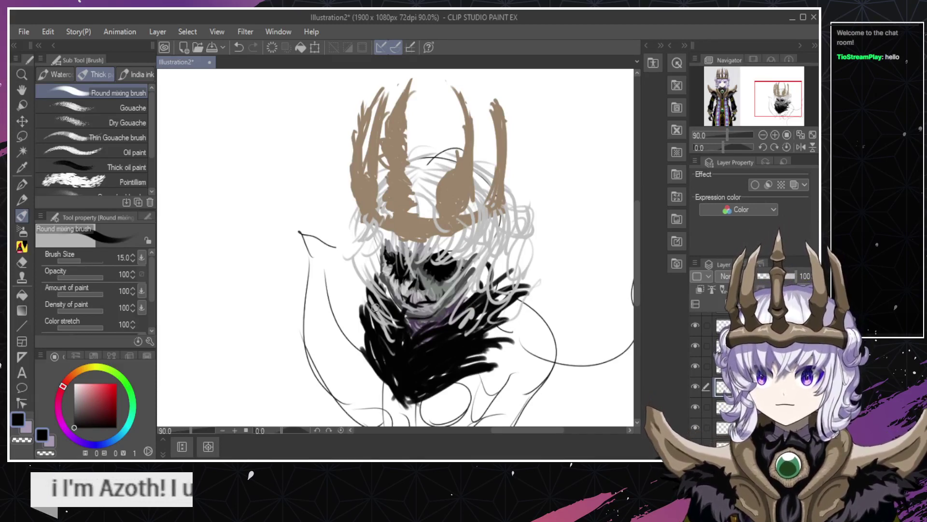
Thicken the left side of the black collar up beside the face and add a long spike over the right shoulder.
mouse_move(378, 277)
mouse_down()
mouse_move(406, 323)
mouse_move(375, 268)
mouse_move(389, 325)
mouse_up()
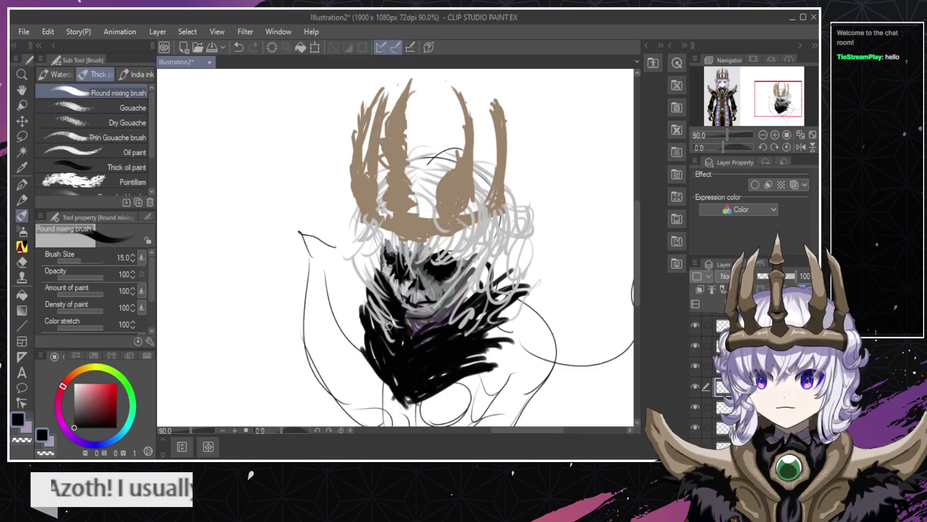
drag(363, 238, 367, 292)
drag(382, 261, 368, 292)
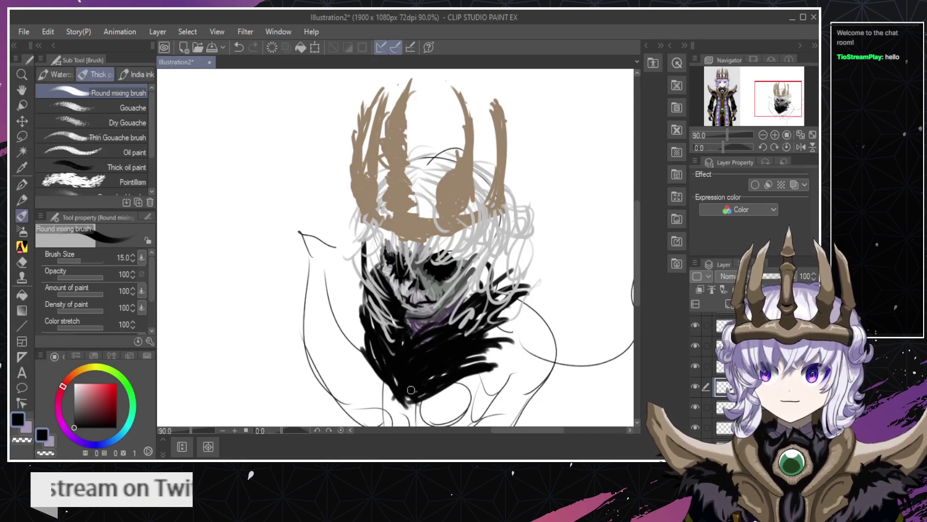
drag(417, 390, 495, 364)
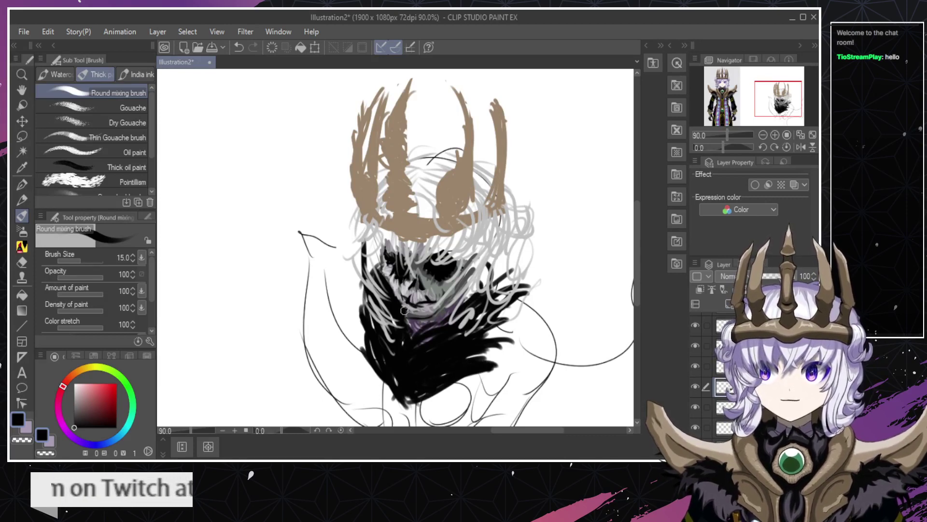
drag(368, 305, 375, 351)
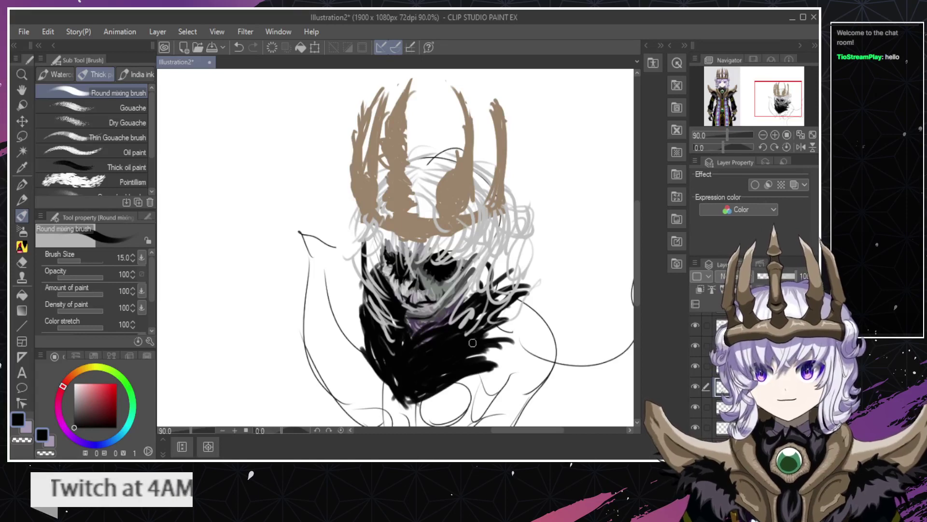
mouse_move(472, 342)
mouse_down()
mouse_move(511, 325)
mouse_move(514, 287)
mouse_move(488, 349)
mouse_move(501, 307)
mouse_up()
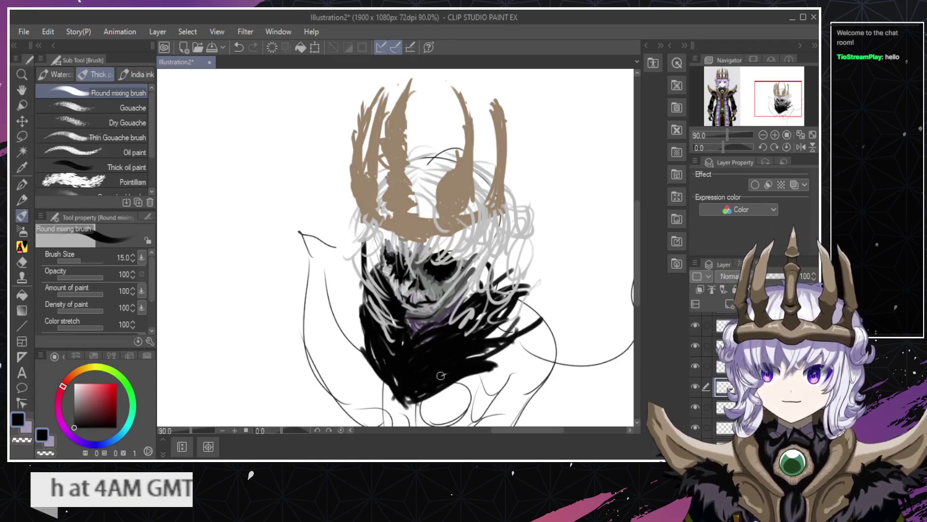
Sample the crown's brown and paint a flap rising from the chest point over the right side of the black collar.
alt+click(452, 190)
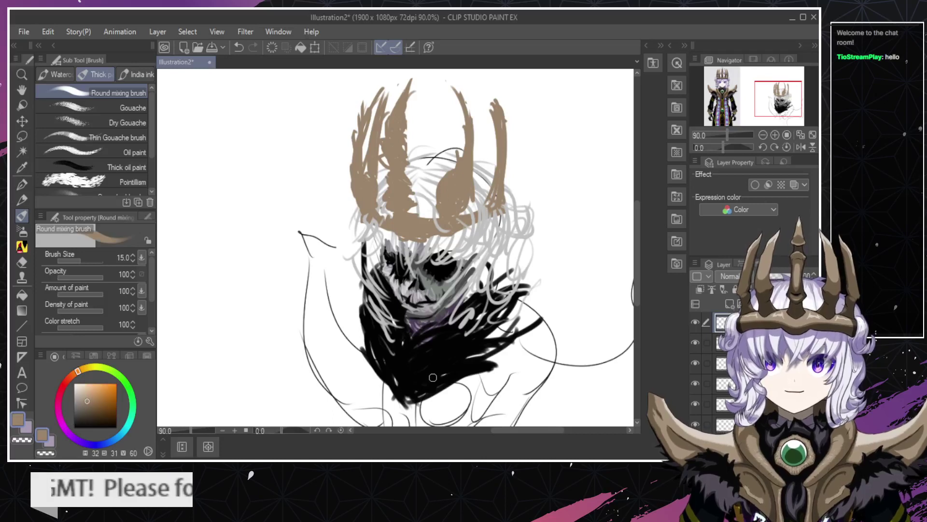
drag(421, 380, 498, 351)
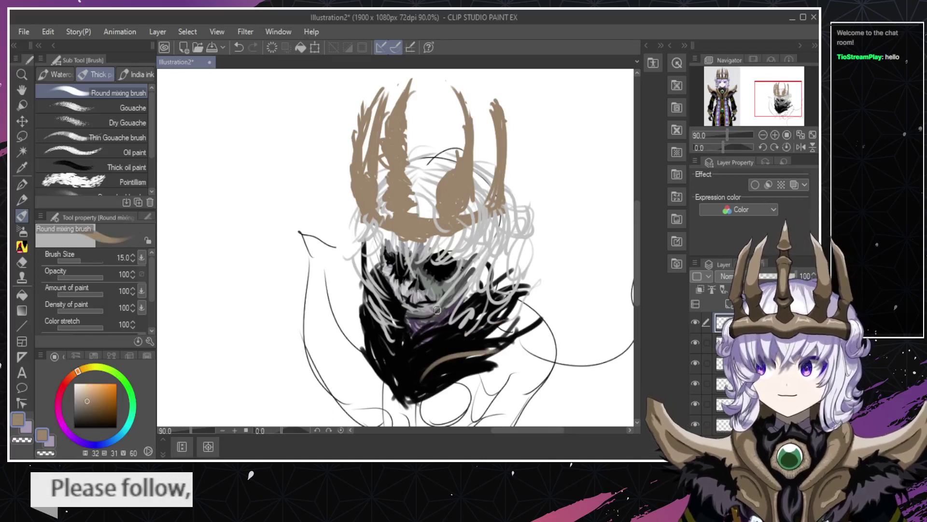
key(ctrl+z)
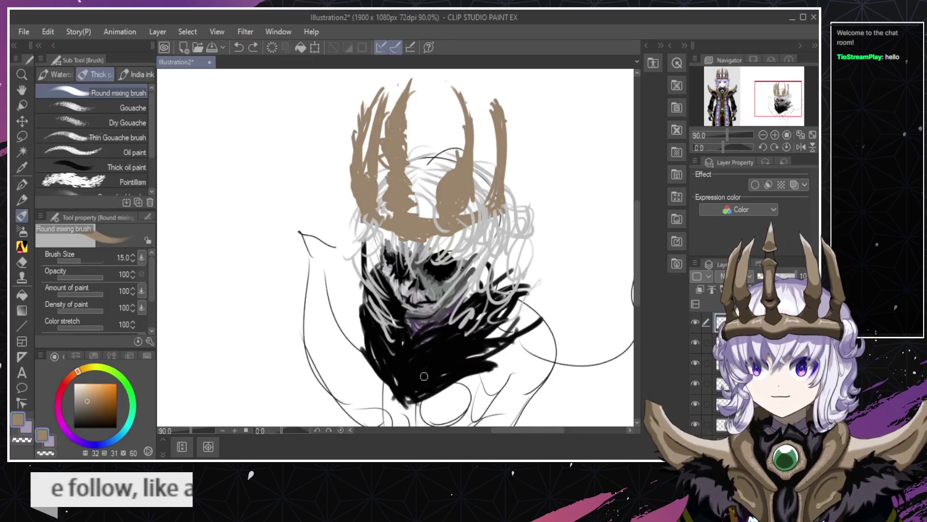
mouse_move(467, 335)
mouse_down()
mouse_move(436, 386)
mouse_move(466, 334)
mouse_up()
key(ctrl+z)
drag(430, 395, 506, 338)
mouse_move(453, 375)
mouse_down()
mouse_move(504, 317)
mouse_move(467, 365)
mouse_move(455, 363)
mouse_move(528, 340)
mouse_move(528, 314)
mouse_move(493, 352)
mouse_move(508, 311)
mouse_move(529, 283)
mouse_up()
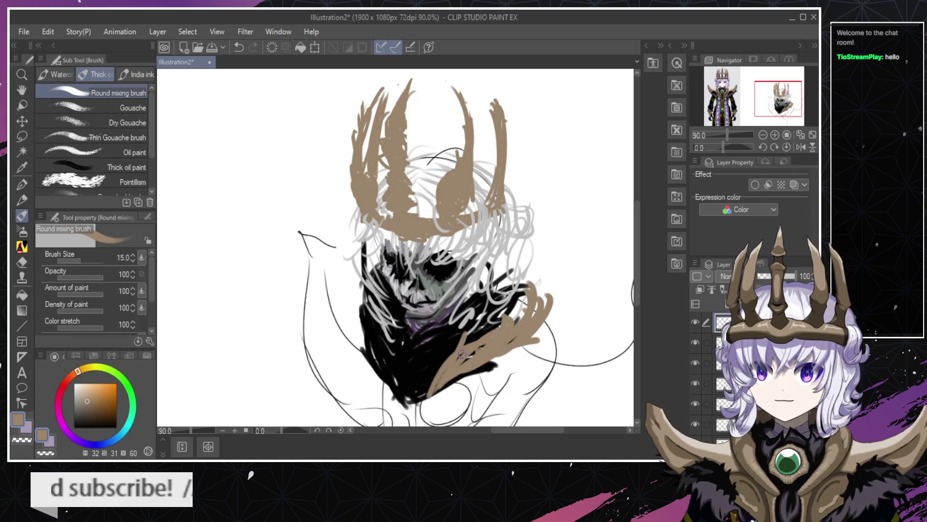
Build the right brown flap up into a solid curved shape with a pointed tip beside the hair.
drag(480, 338, 518, 277)
mouse_move(512, 317)
mouse_down()
mouse_move(524, 289)
mouse_move(507, 280)
mouse_up()
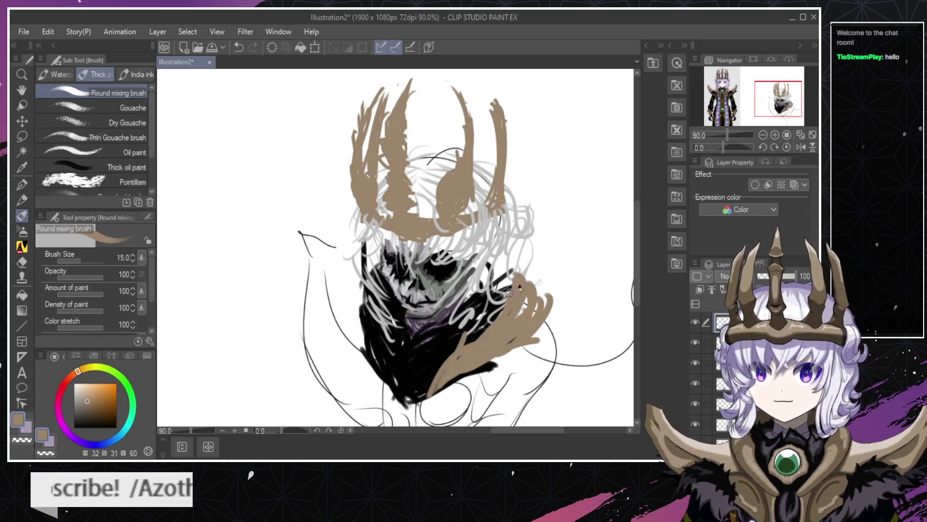
mouse_move(466, 340)
mouse_down()
mouse_move(504, 299)
mouse_move(513, 257)
mouse_up()
drag(544, 303, 526, 259)
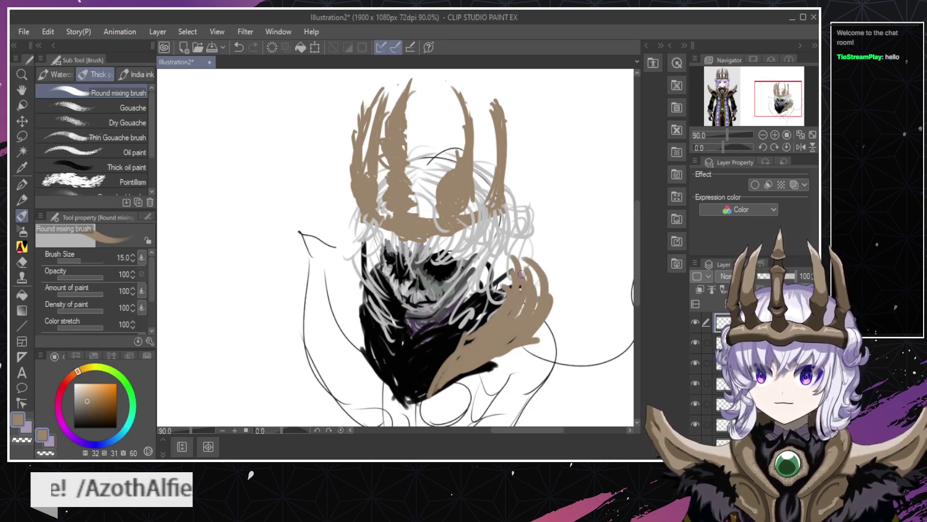
mouse_move(536, 295)
mouse_down()
mouse_move(519, 260)
mouse_move(489, 290)
mouse_move(512, 265)
mouse_move(514, 238)
mouse_move(522, 257)
mouse_up()
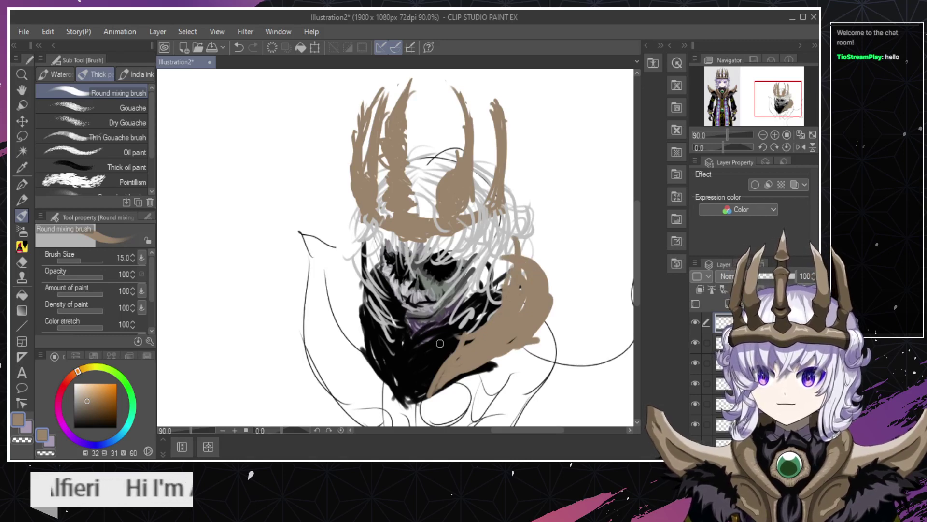
Paint the matching brown flap on the left, curving from the chest point up along the collar to the hair.
drag(360, 328, 394, 396)
drag(344, 295, 378, 365)
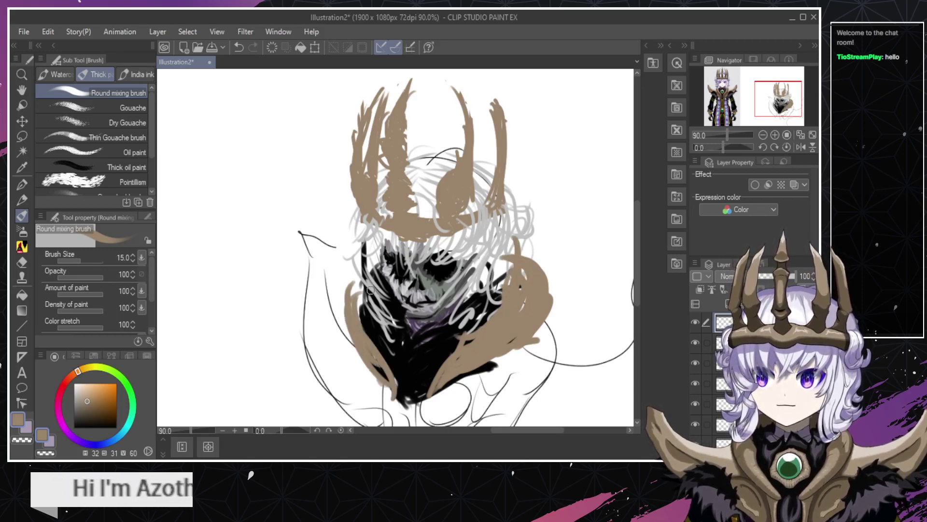
drag(351, 251, 341, 333)
drag(364, 235, 344, 323)
drag(357, 271, 352, 297)
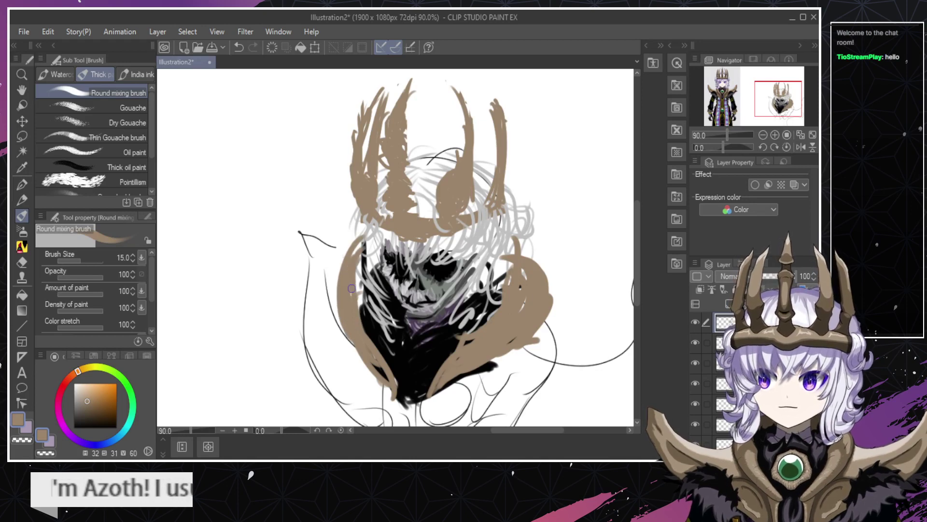
mouse_move(367, 244)
mouse_down()
mouse_move(358, 309)
mouse_move(353, 284)
mouse_up()
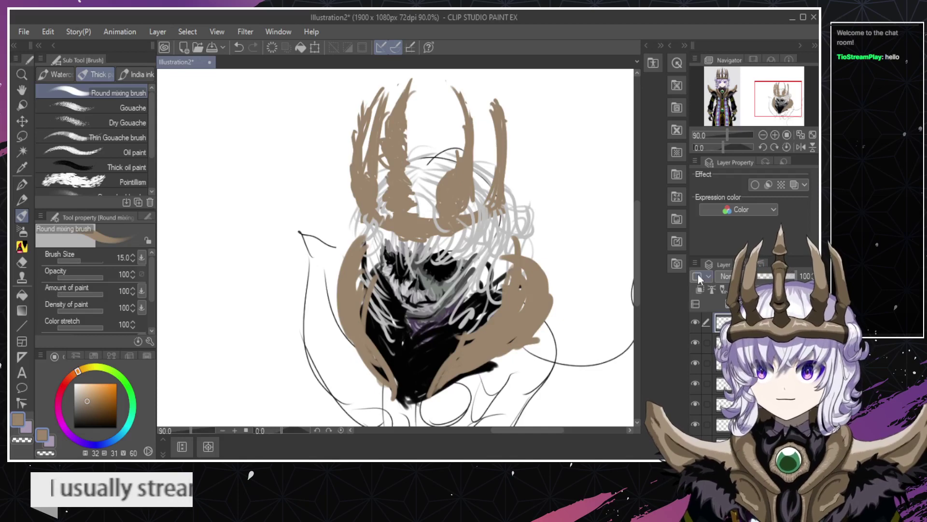
click(21, 137)
mouse_move(356, 228)
mouse_down()
mouse_move(315, 278)
mouse_move(293, 408)
mouse_move(434, 437)
mouse_move(563, 350)
mouse_move(598, 254)
mouse_move(575, 167)
mouse_move(552, 141)
mouse_move(525, 132)
mouse_move(407, 163)
mouse_up()
drag(378, 131, 360, 136)
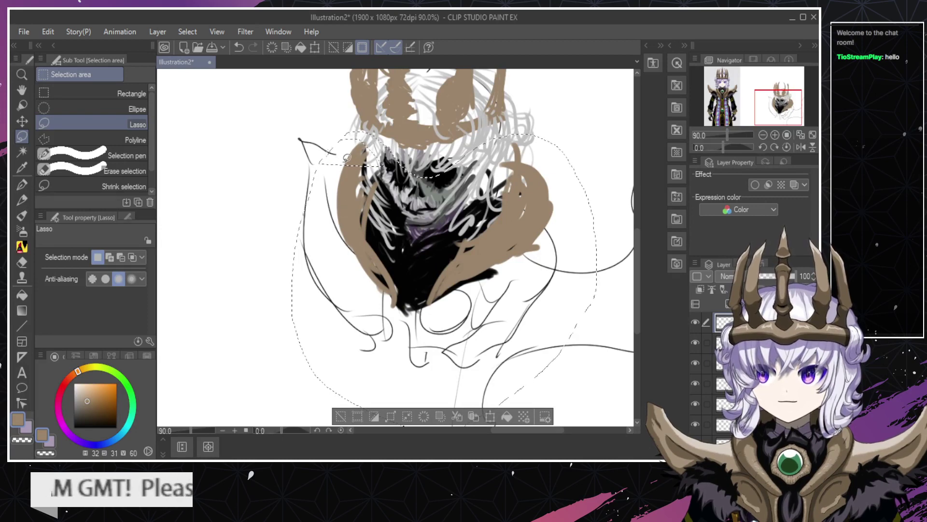
mouse_move(320, 182)
mouse_down()
mouse_move(367, 184)
mouse_move(387, 158)
mouse_move(369, 134)
mouse_move(327, 151)
mouse_up()
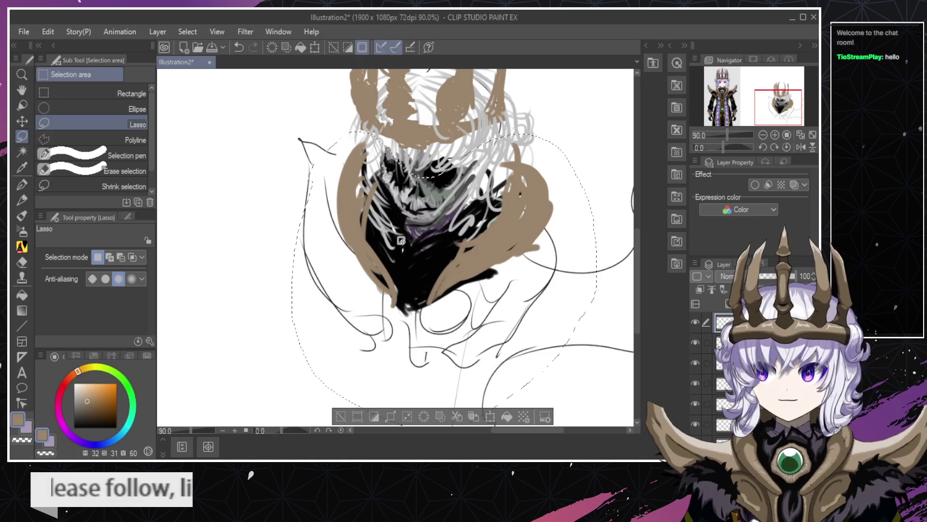
alt+click(427, 240)
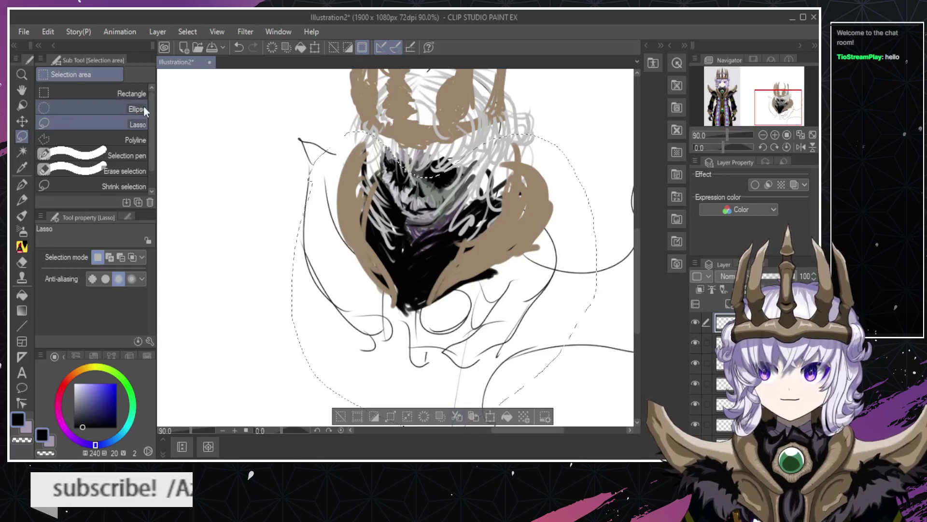
click(260, 198)
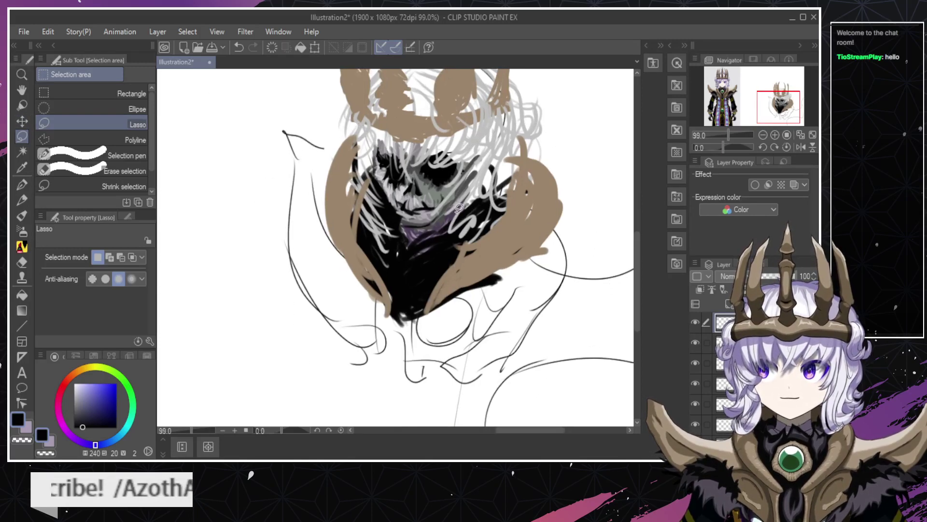
Identify the brown flap layer by toggling its visibility and move it below the hair layer.
click(695, 324)
click(695, 323)
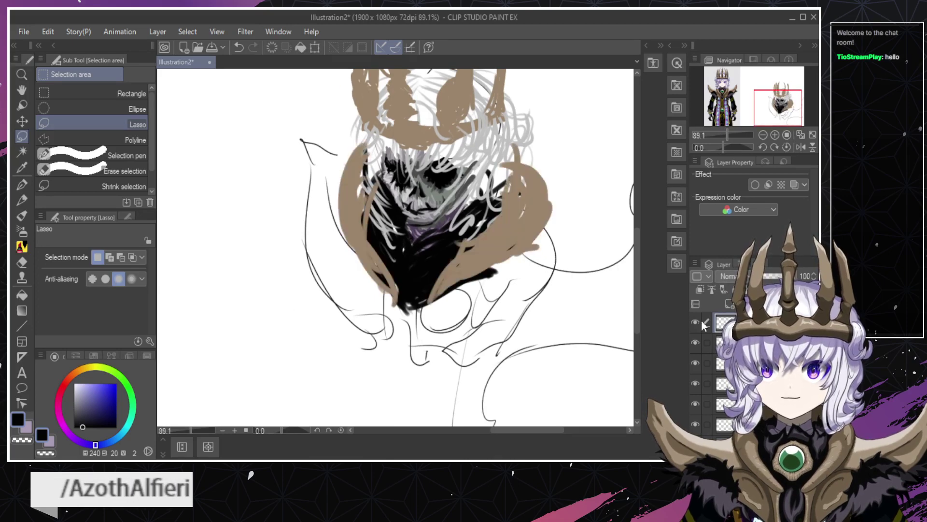
drag(723, 414, 723, 413)
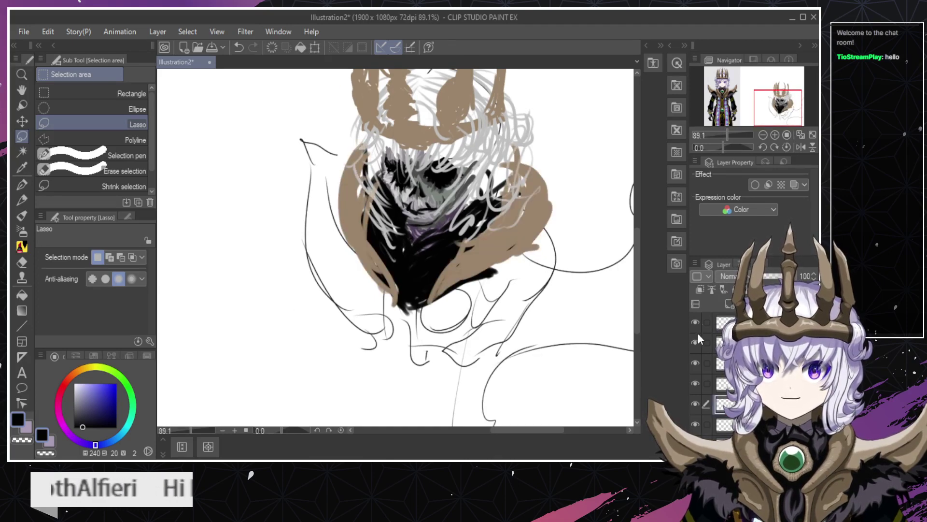
Paint the crown's brown behind the hair to fill the upper ends of the left and right collar flaps.
scroll(634, 232, up, 5)
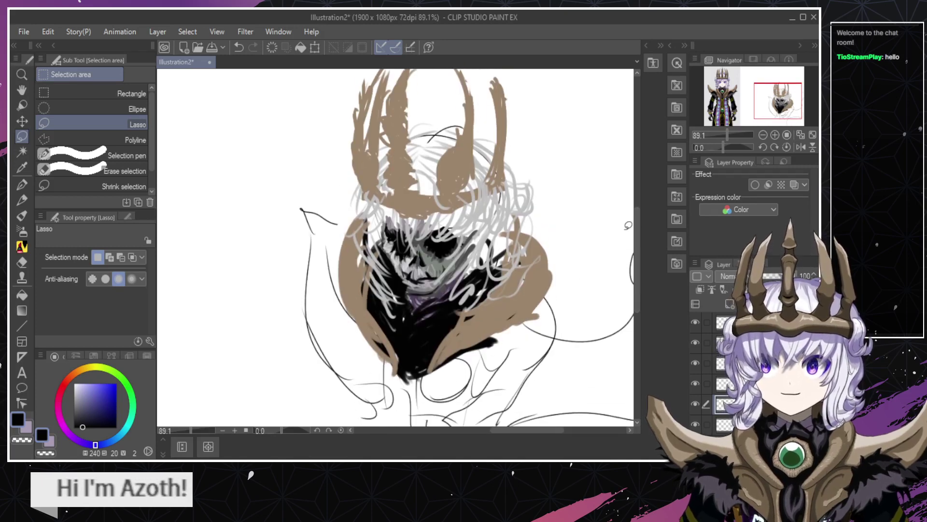
key(b)
drag(364, 213, 384, 232)
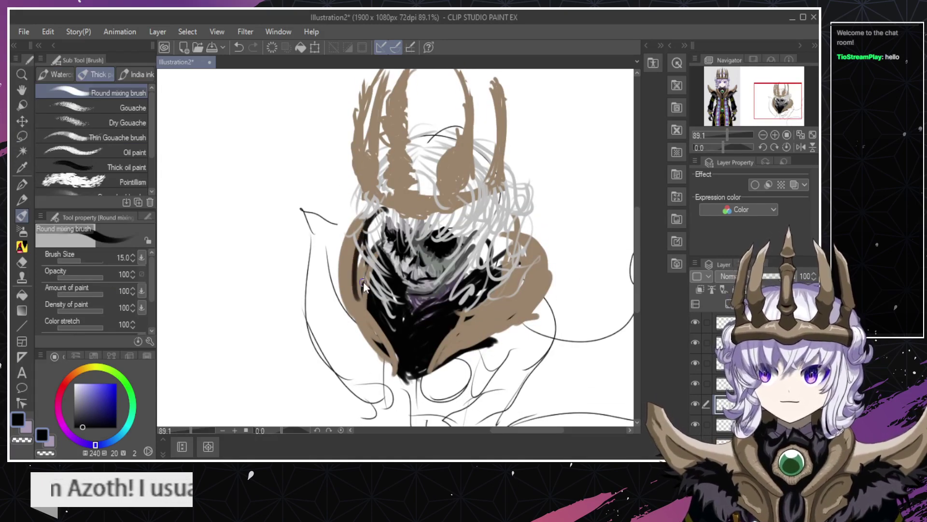
key(ctrl+z)
alt+click(365, 318)
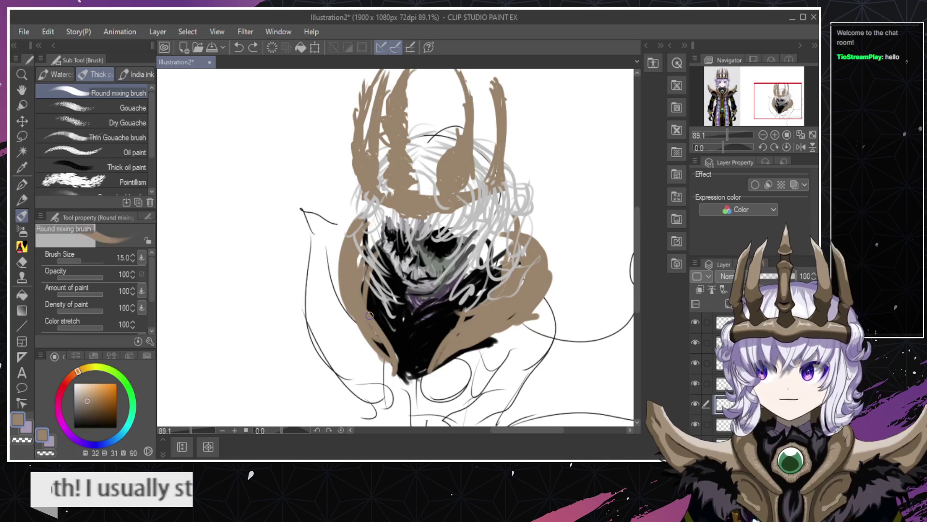
mouse_move(371, 231)
mouse_down()
mouse_move(377, 250)
mouse_move(379, 224)
mouse_move(354, 241)
mouse_up()
drag(384, 212, 359, 254)
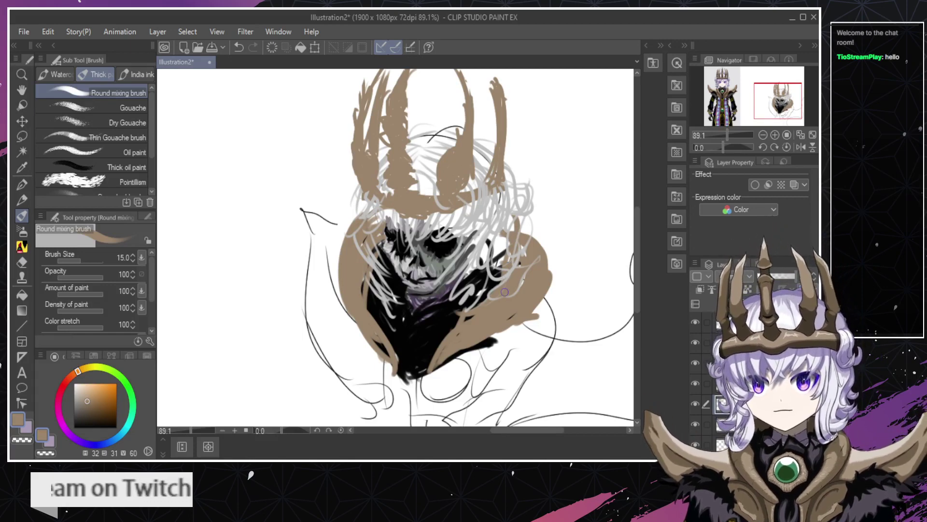
key(ctrl+z)
mouse_move(502, 240)
mouse_down()
mouse_move(498, 261)
mouse_move(488, 242)
mouse_up()
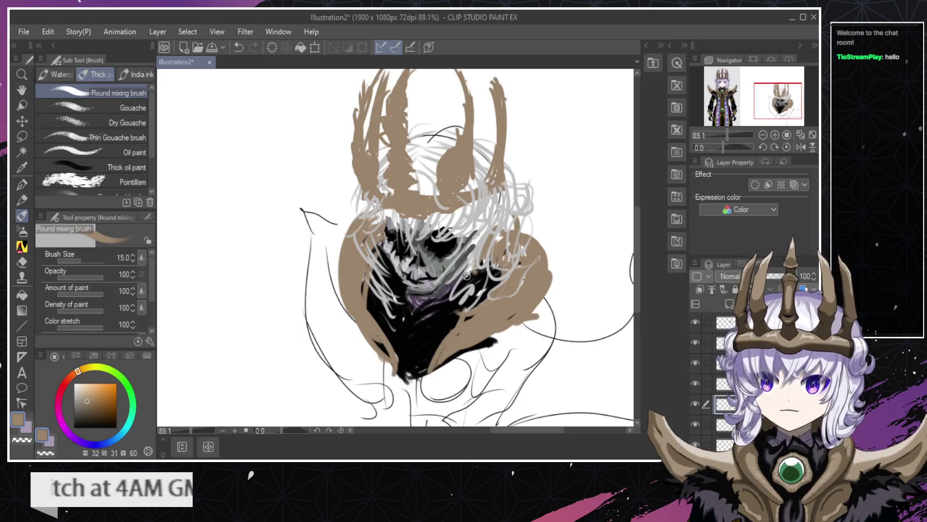
drag(466, 275, 501, 237)
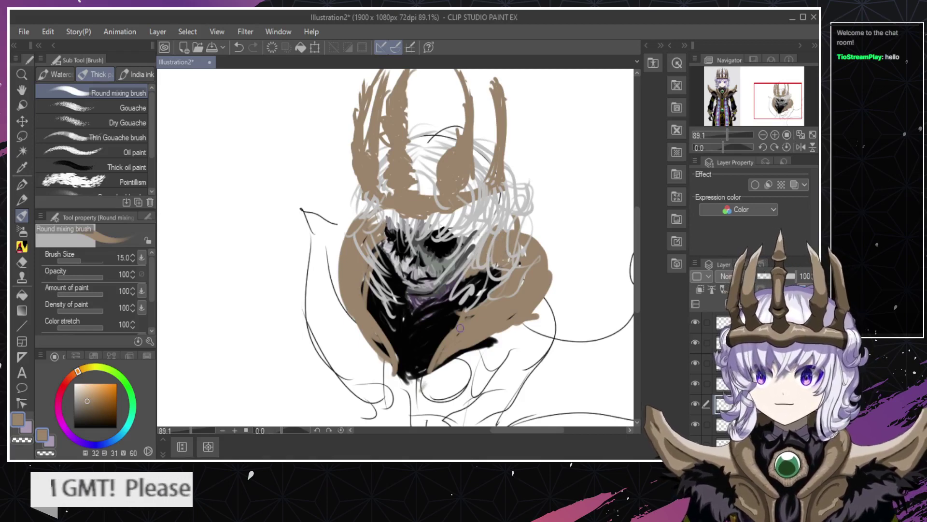
Try brown strokes from the chest point along the lower edge of the right collar flap.
drag(442, 383, 474, 345)
key(ctrl+z)
mouse_move(445, 376)
mouse_down()
mouse_move(498, 320)
mouse_move(462, 361)
mouse_move(519, 323)
mouse_up()
key(ctrl+z)
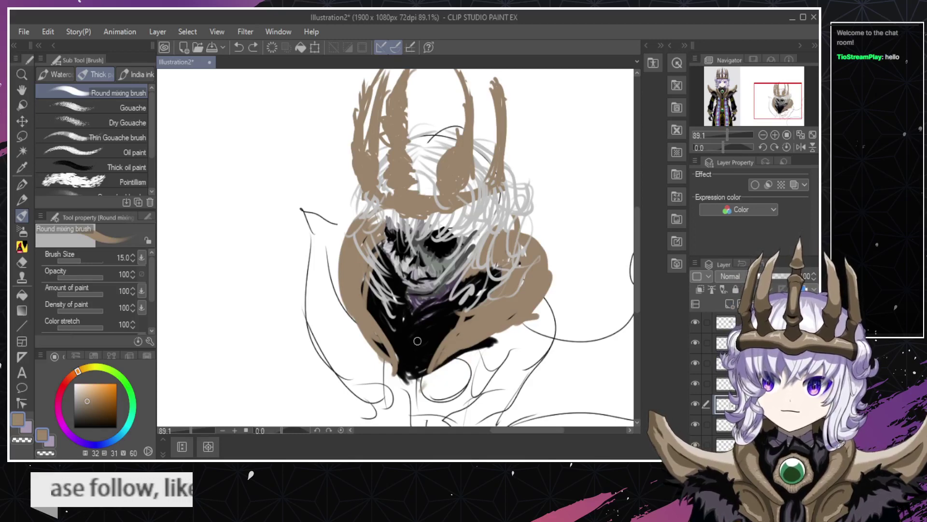
Try brown strokes along the inner edge of the left collar flap, undoing each attempt.
mouse_move(362, 302)
mouse_down()
mouse_move(387, 237)
mouse_move(381, 231)
mouse_up()
key(ctrl+z)
key(ctrl+z)
key(ctrl+z)
key(ctrl+z)
key(ctrl+z)
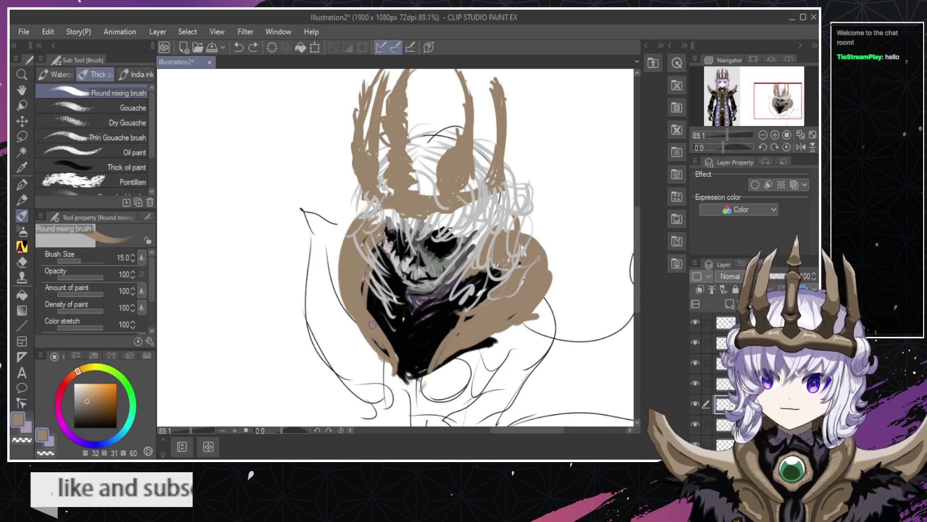
key(ctrl+z)
drag(379, 318, 369, 279)
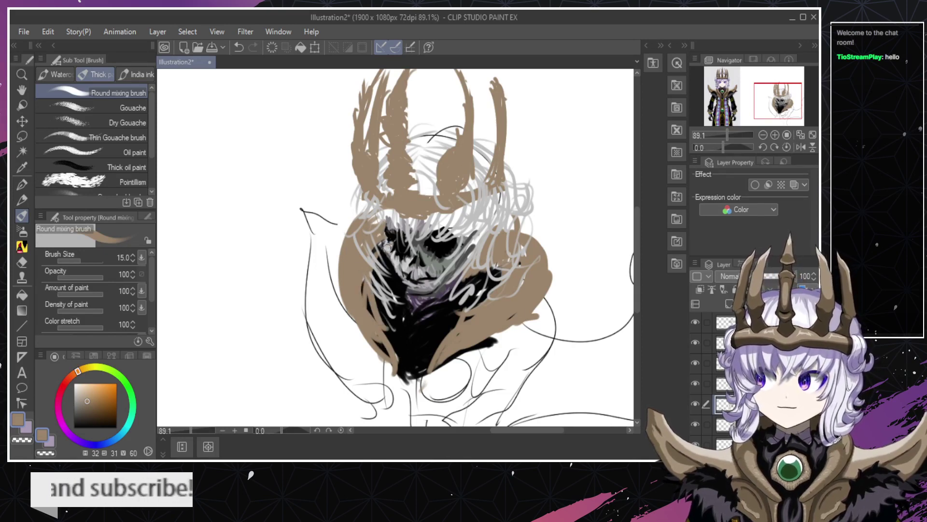
key(ctrl+z)
drag(370, 313, 363, 276)
Set the hard eraser's size to 15.1 and try erasing the upper end of the left collar flap.
key(e)
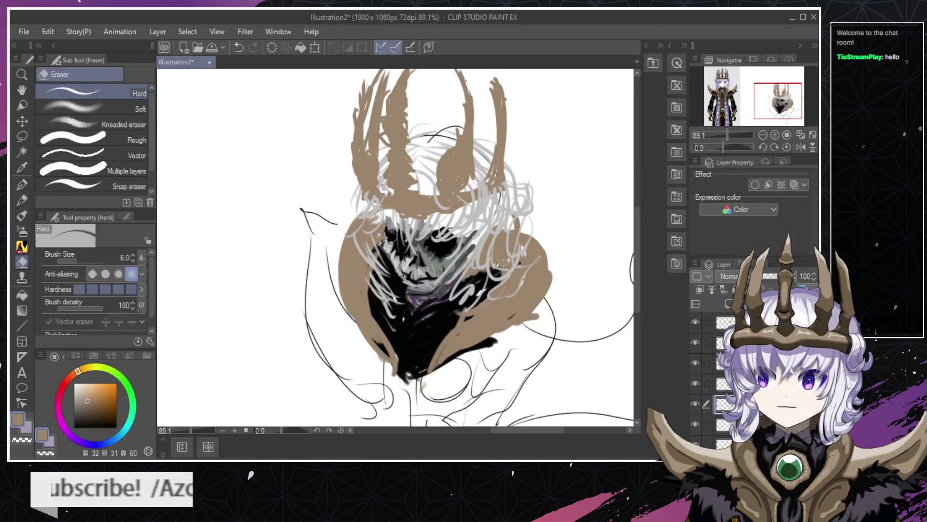
key(ctrl+z)
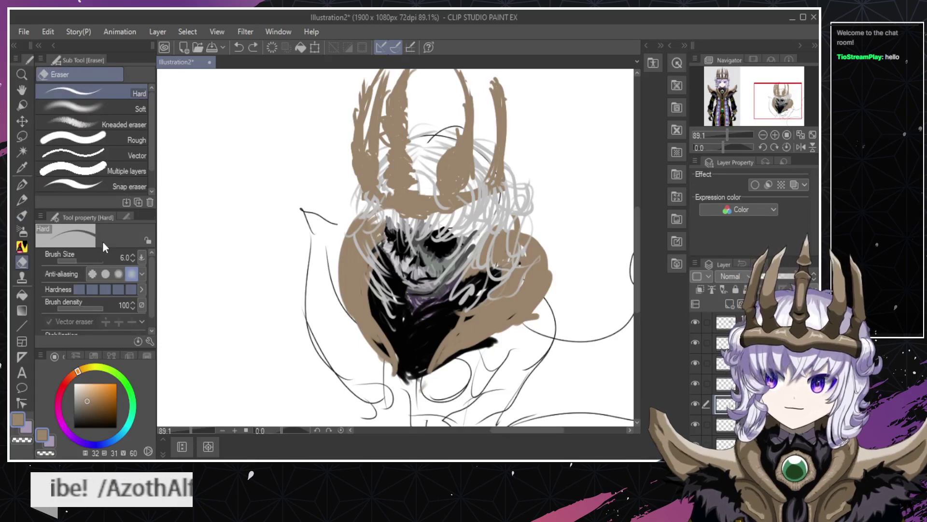
drag(91, 258, 83, 259)
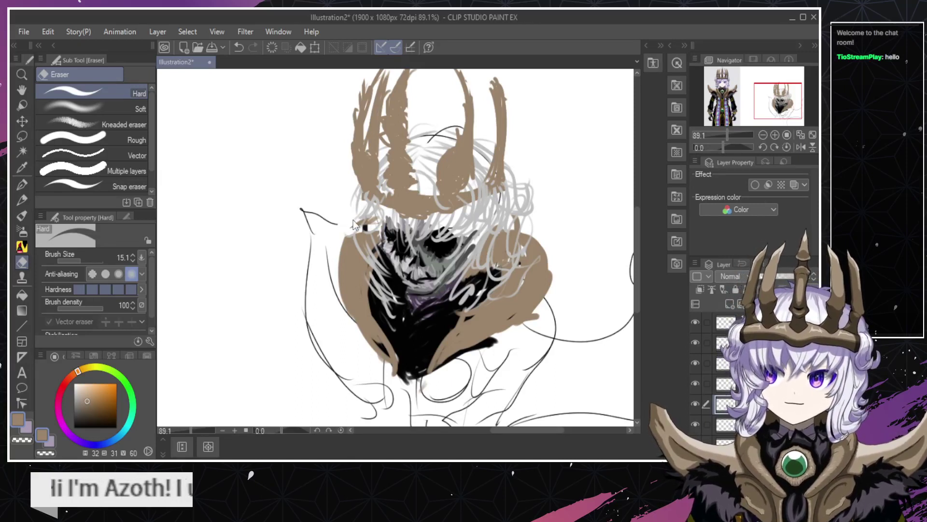
key(ctrl+z)
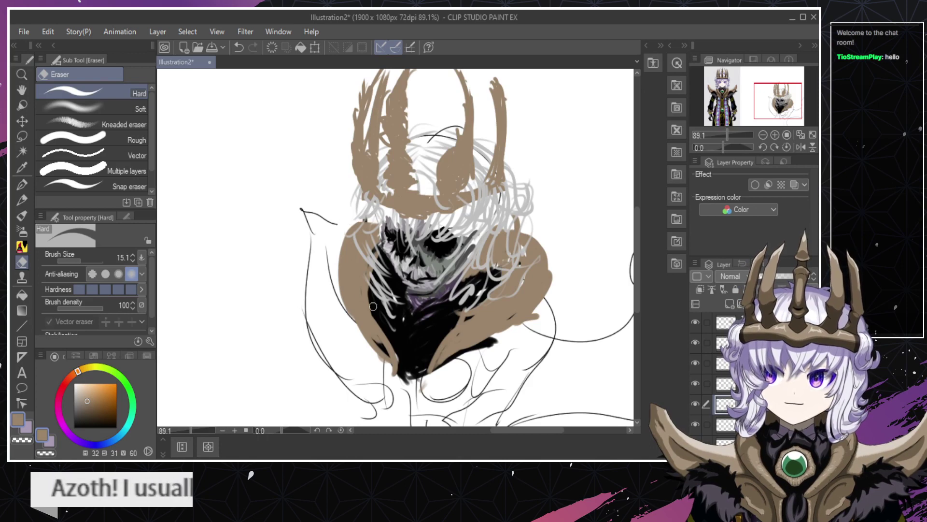
Try brown contour strokes from the chest point up the left flap's outer edge to the hair.
key(b)
drag(389, 355, 363, 205)
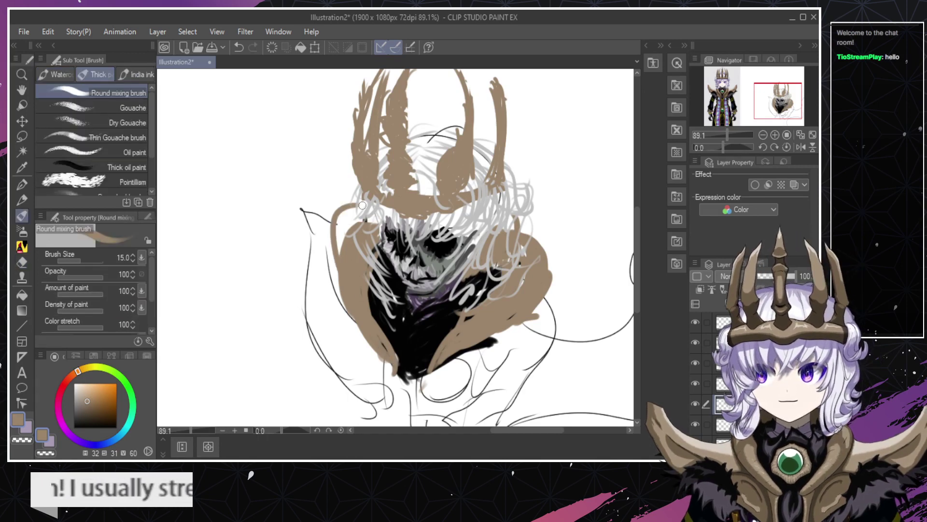
key(ctrl+z)
drag(373, 349, 363, 215)
key(ctrl+z)
drag(358, 330, 354, 231)
key(ctrl+z)
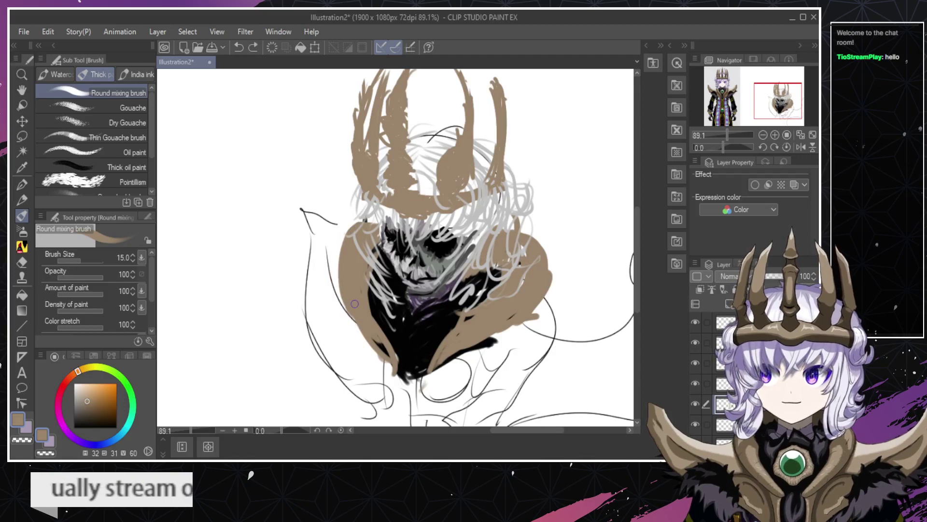
mouse_move(350, 314)
mouse_down()
mouse_move(362, 211)
mouse_move(345, 233)
mouse_up()
key(ctrl+z)
key(ctrl+z)
drag(356, 306, 359, 217)
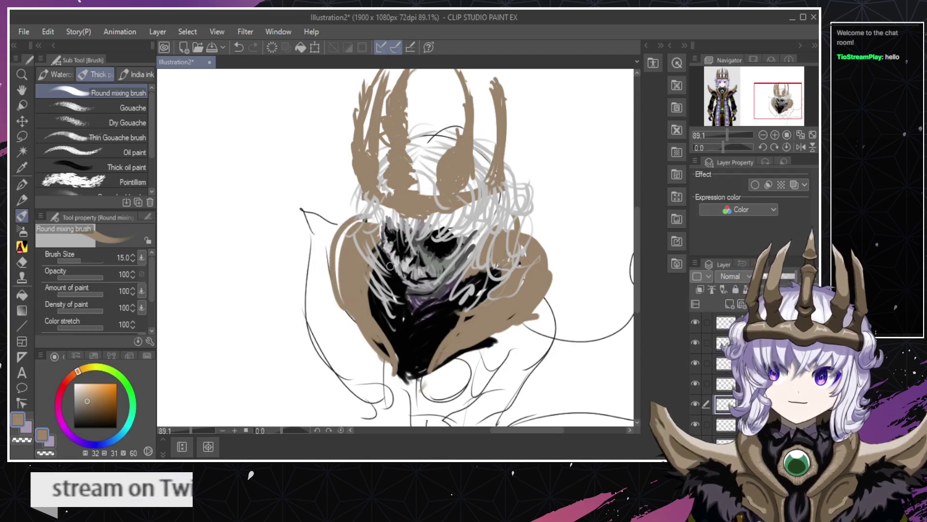
key(ctrl+z)
Widen the left collar flap outward with brown strokes running up to the hair.
drag(354, 315, 354, 226)
mouse_move(347, 287)
mouse_down()
mouse_move(331, 285)
mouse_move(336, 239)
mouse_up()
key(ctrl+z)
mouse_move(338, 309)
mouse_down()
mouse_move(343, 237)
mouse_move(372, 245)
mouse_up()
key(ctrl+z)
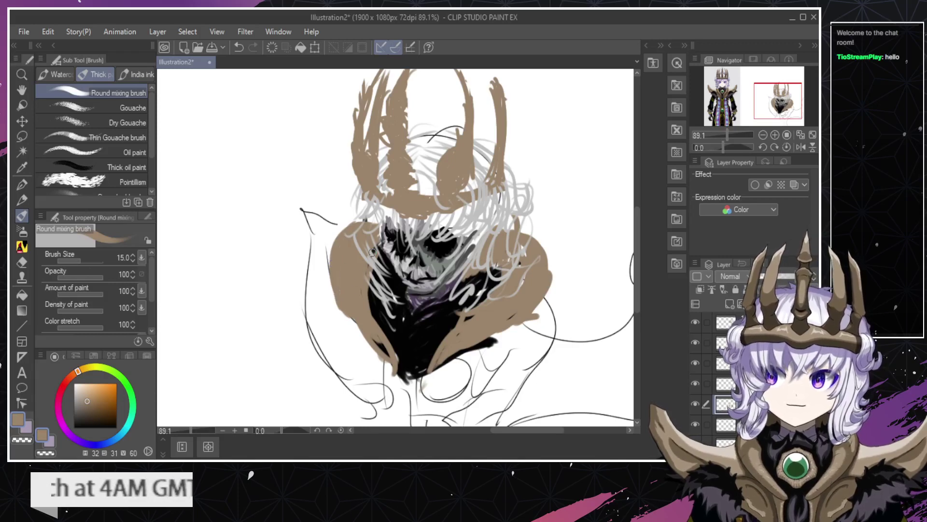
Fill the gaps in the lower left flap with brown and trim the right flap's lower edge with the eraser.
key(e)
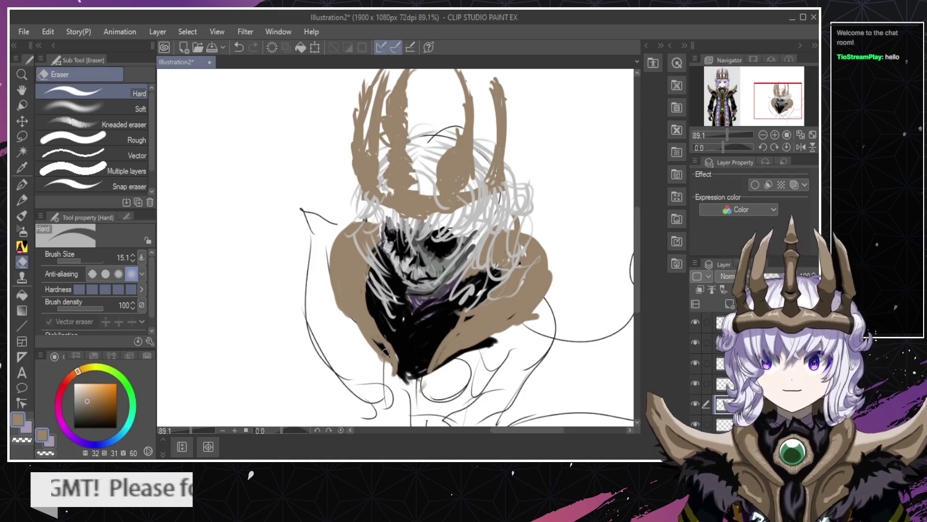
key(b)
drag(382, 340, 356, 298)
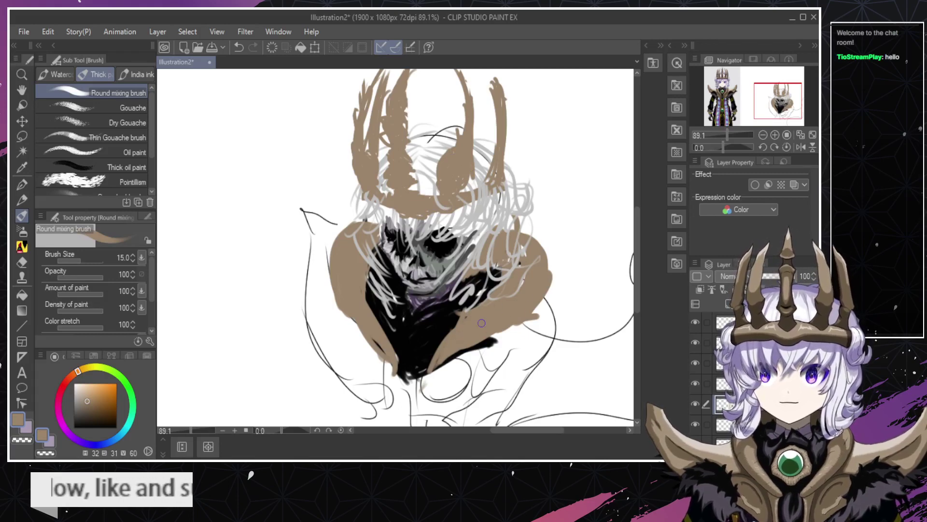
key(e)
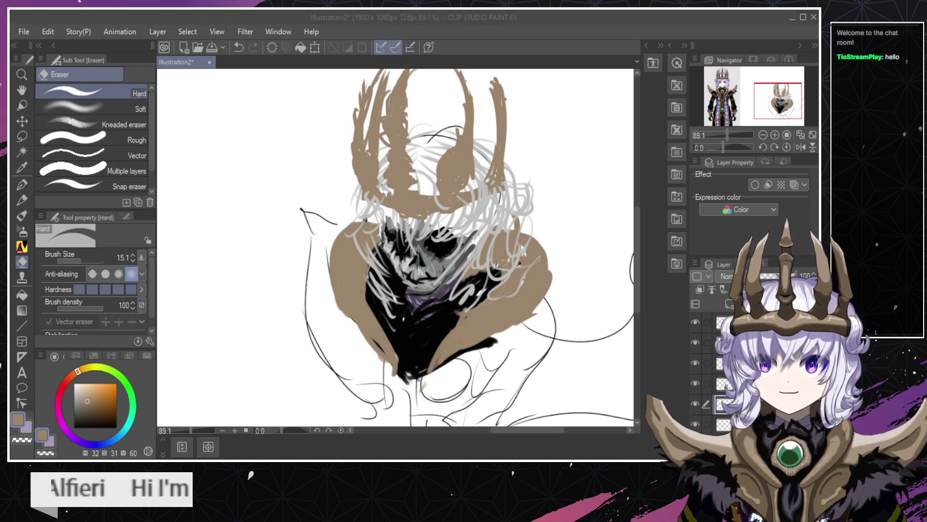
Target the black collar and mix a dark greenish grey with hue 171, saturation 6 and value 34.
click(429, 325)
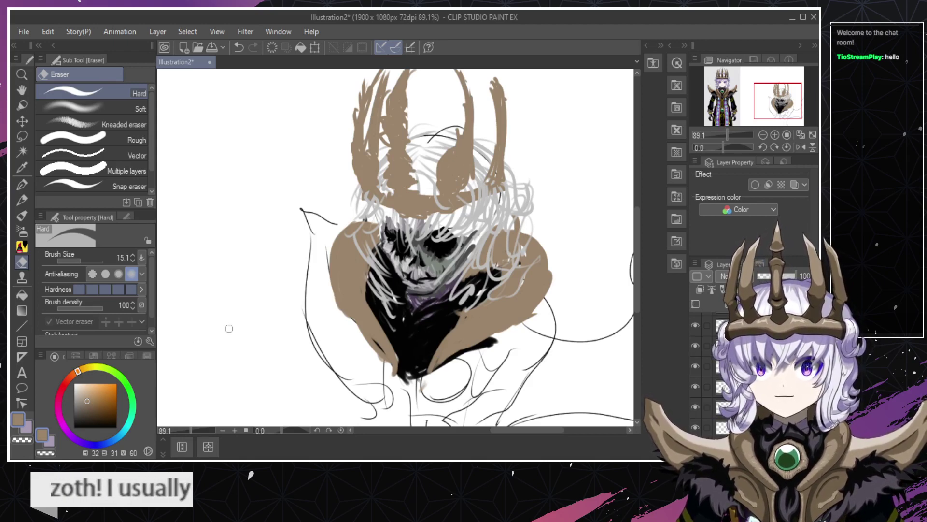
click(75, 427)
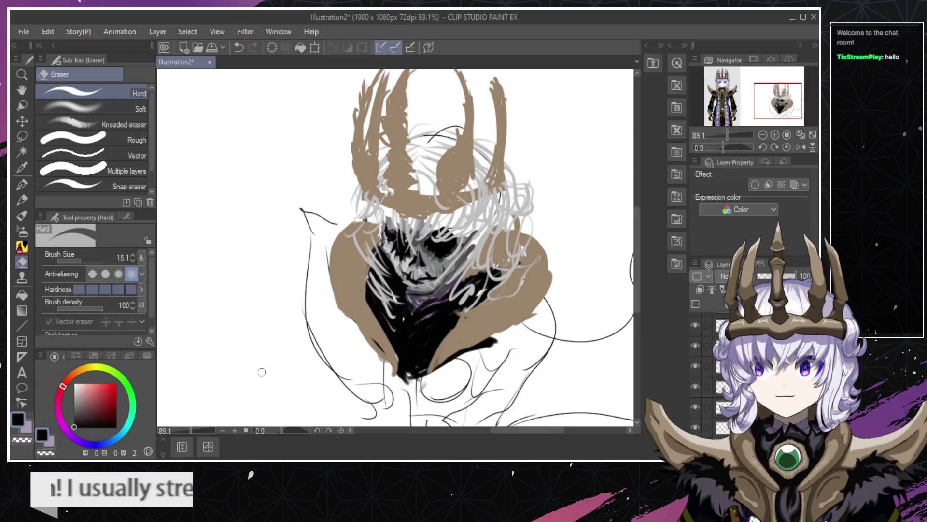
click(75, 418)
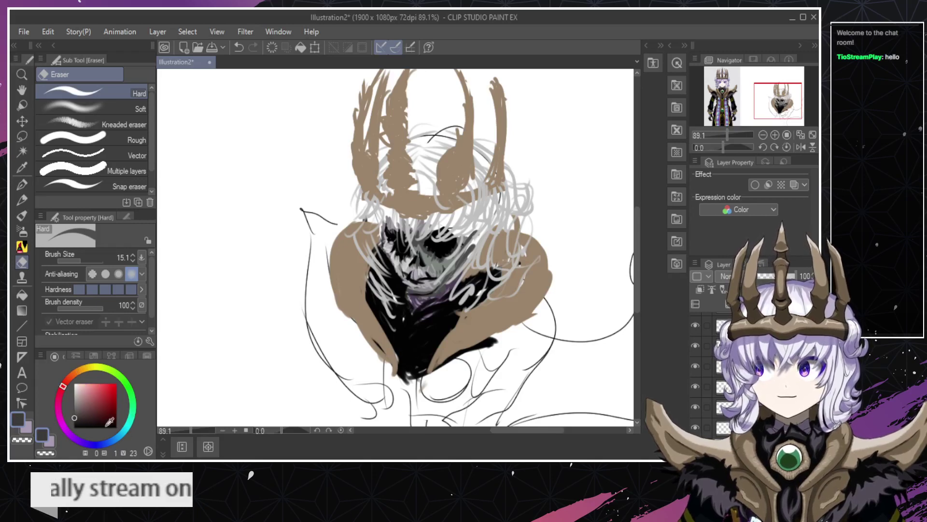
click(133, 404)
click(130, 420)
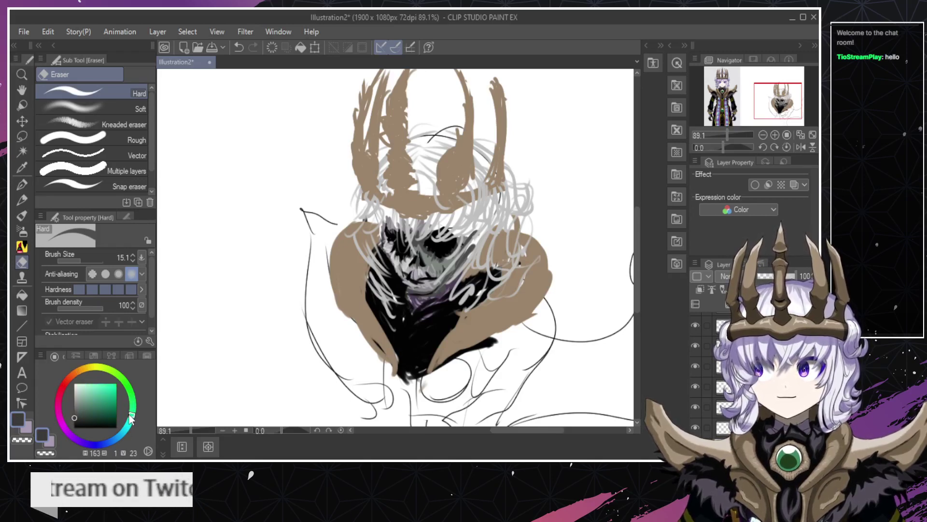
click(80, 415)
click(76, 412)
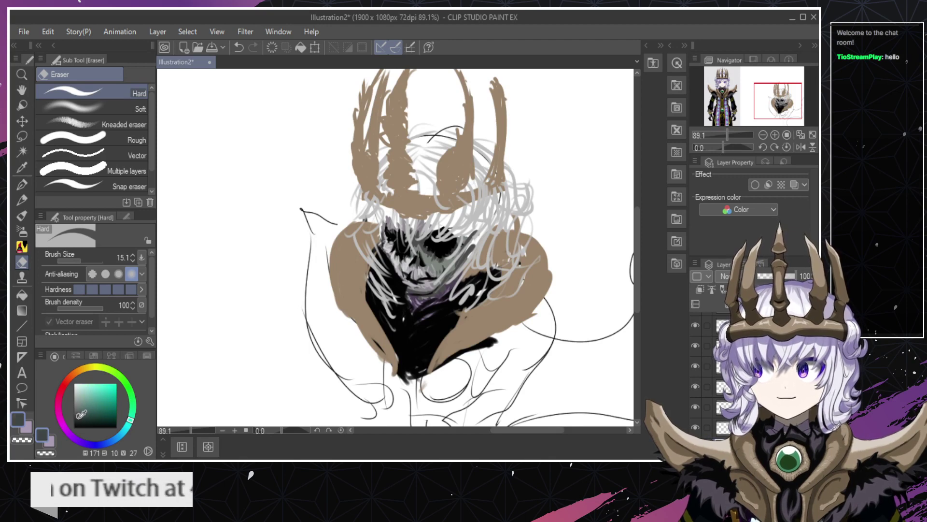
Try grey fold strokes with the Round mixing brush from the black collar's lower centre toward the right flap.
drag(412, 349, 457, 324)
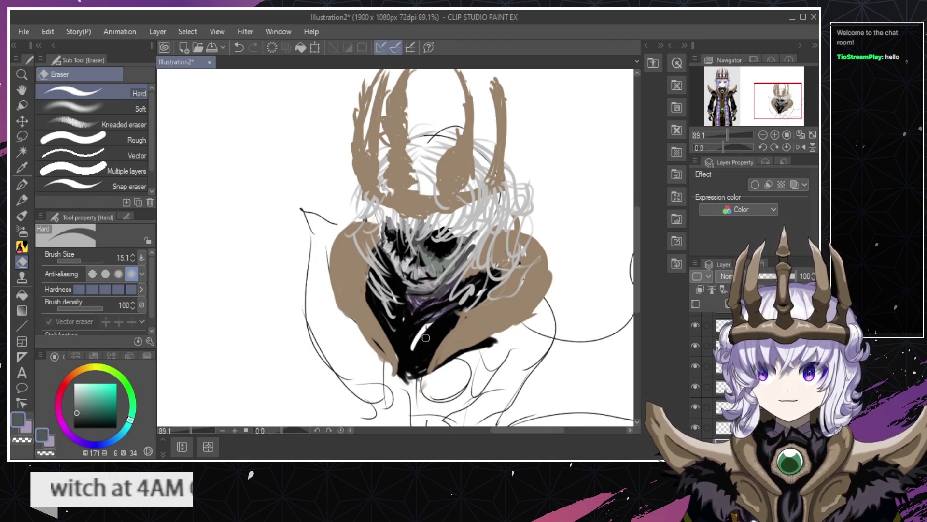
key(ctrl+z)
key(b)
key(ctrl+z)
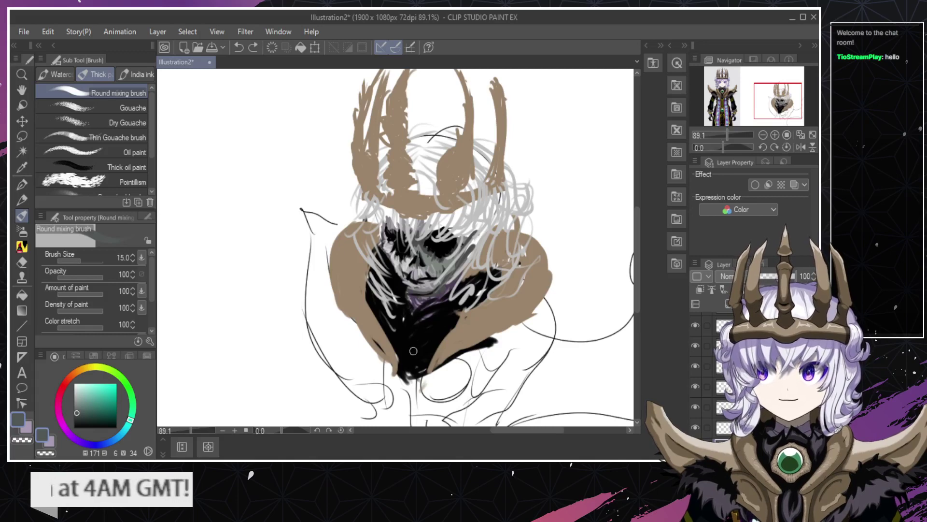
drag(413, 350, 448, 321)
drag(415, 354, 464, 295)
key(ctrl+z)
key(ctrl+z)
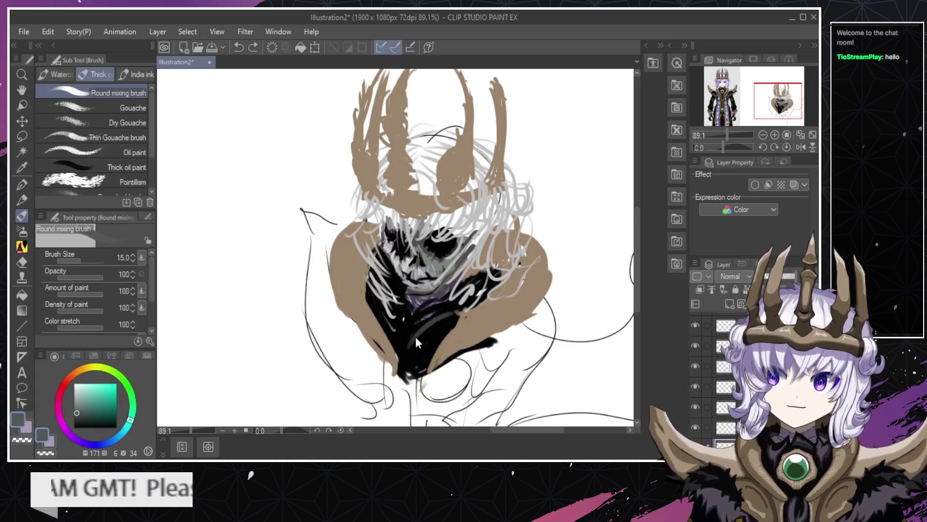
mouse_move(406, 335)
mouse_down()
mouse_move(427, 303)
mouse_move(489, 290)
mouse_move(456, 325)
mouse_up()
key(ctrl+z)
key(ctrl+z)
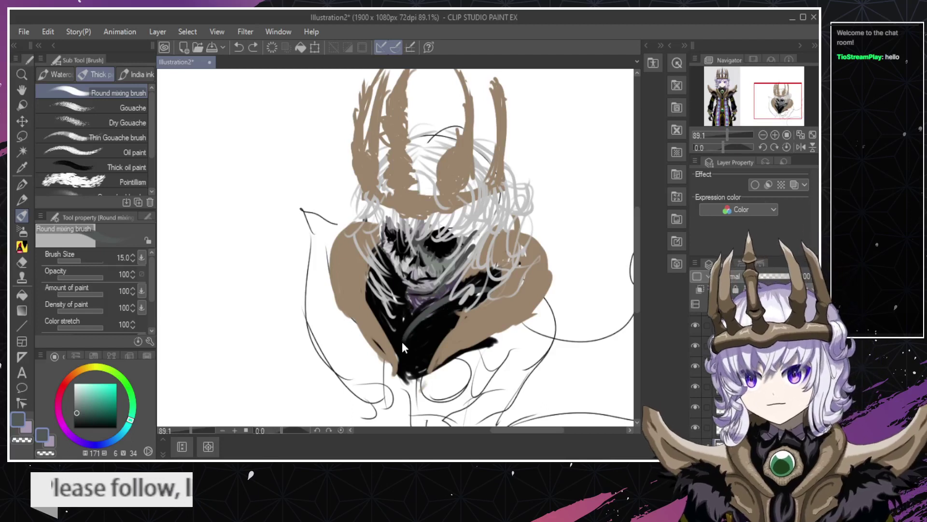
drag(402, 338, 489, 282)
key(ctrl+z)
key(ctrl+z)
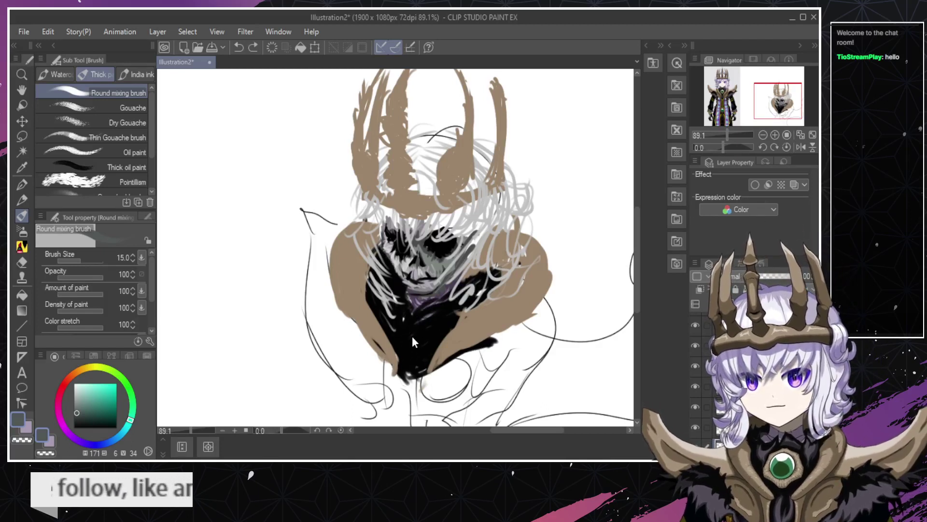
Try a long grey fold stroke down the left side of the black collar toward the chest point.
click(712, 304)
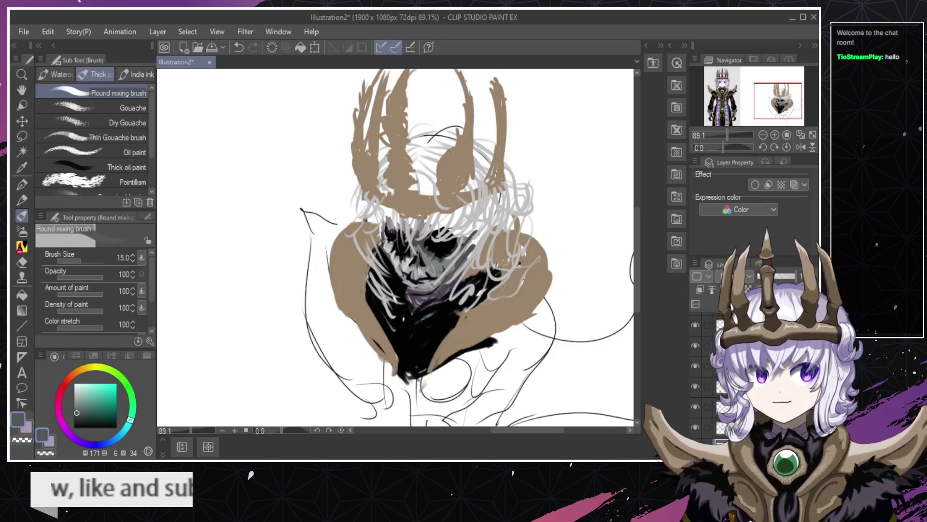
mouse_move(395, 271)
mouse_down()
mouse_move(406, 334)
mouse_move(384, 298)
mouse_move(387, 276)
mouse_up()
key(ctrl+z)
key(ctrl+z)
key(ctrl+z)
key(ctrl+z)
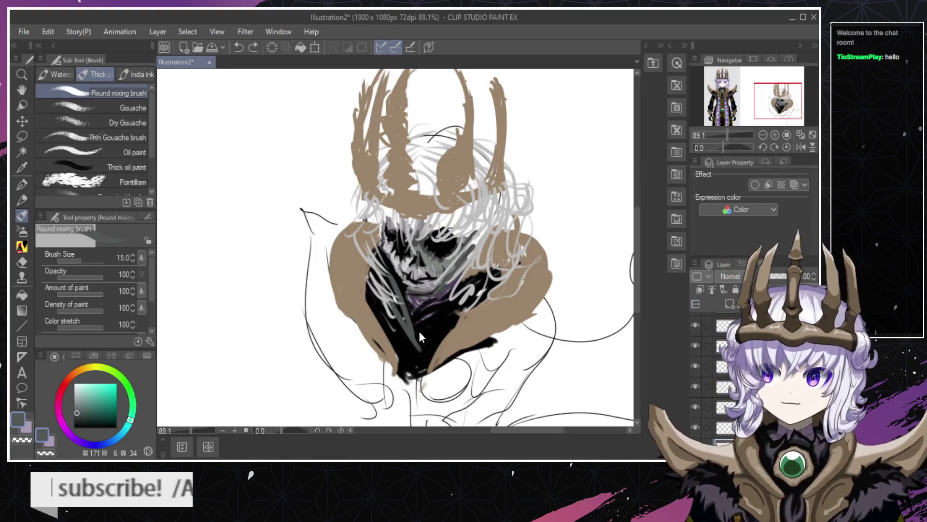
Try short grey strokes rising from the collar's centre to the right beneath the chin.
mouse_move(411, 325)
mouse_down()
mouse_move(445, 298)
mouse_move(460, 294)
mouse_move(459, 305)
mouse_up()
key(ctrl+z)
key(ctrl+z)
key(ctrl+z)
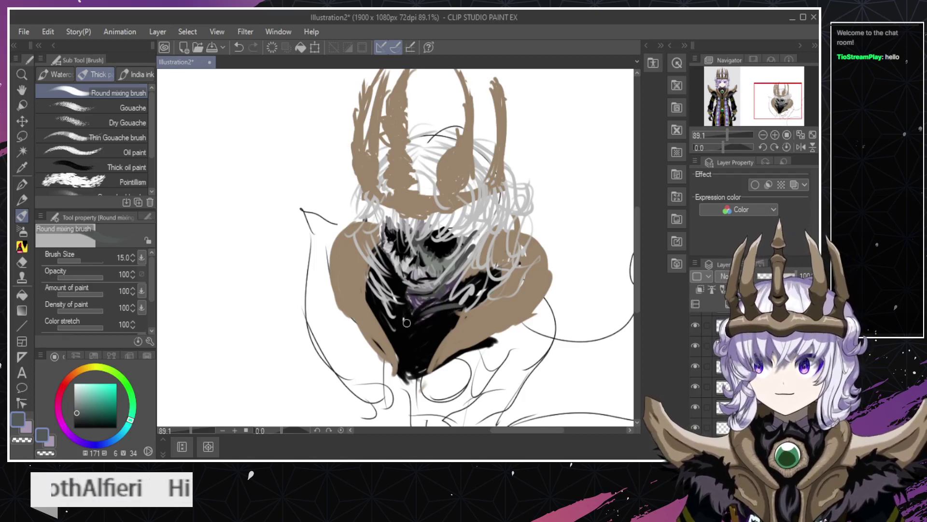
key(ctrl+z)
key(ctrl+z)
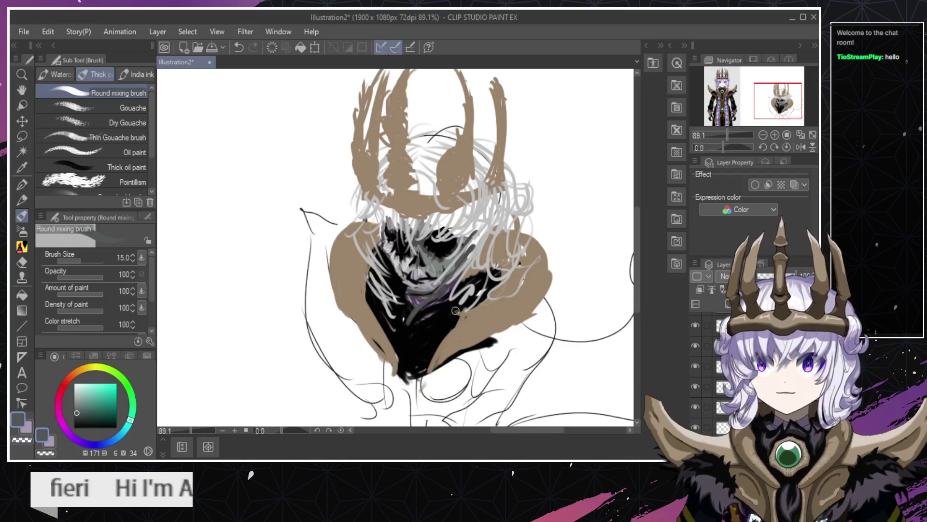
mouse_move(410, 322)
mouse_down()
mouse_move(444, 300)
mouse_move(410, 324)
mouse_move(449, 320)
mouse_move(411, 325)
mouse_move(456, 317)
mouse_move(414, 322)
mouse_move(452, 302)
mouse_up()
key(ctrl+z)
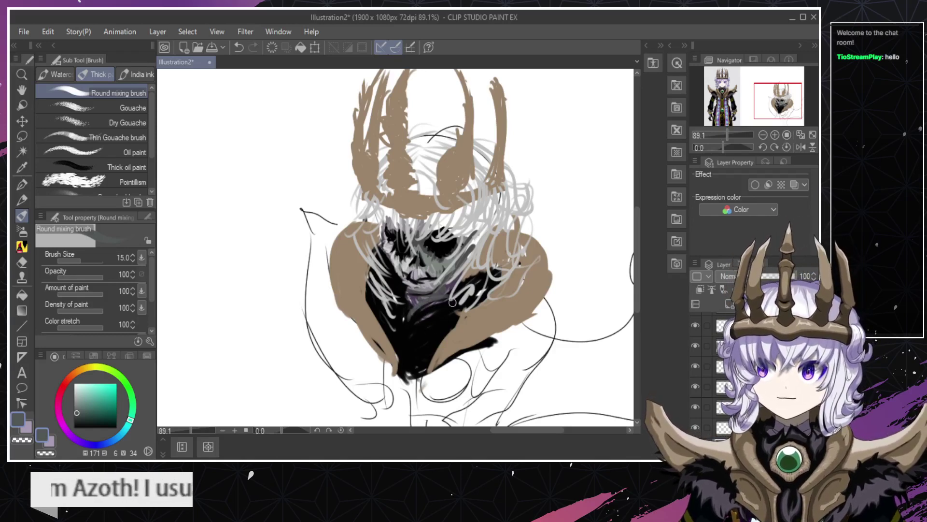
Try paired grey strokes on both sides of the black collar to form a V-shaped fold.
mouse_move(414, 327)
mouse_down()
mouse_move(391, 308)
mouse_move(408, 317)
mouse_move(389, 275)
mouse_move(397, 302)
mouse_move(391, 296)
mouse_move(417, 308)
mouse_move(392, 288)
mouse_move(413, 310)
mouse_move(379, 253)
mouse_up()
key(ctrl+z)
key(ctrl+z)
drag(427, 312, 463, 296)
key(ctrl+z)
mouse_move(414, 335)
mouse_down()
mouse_move(477, 322)
mouse_move(419, 334)
mouse_move(470, 333)
mouse_up()
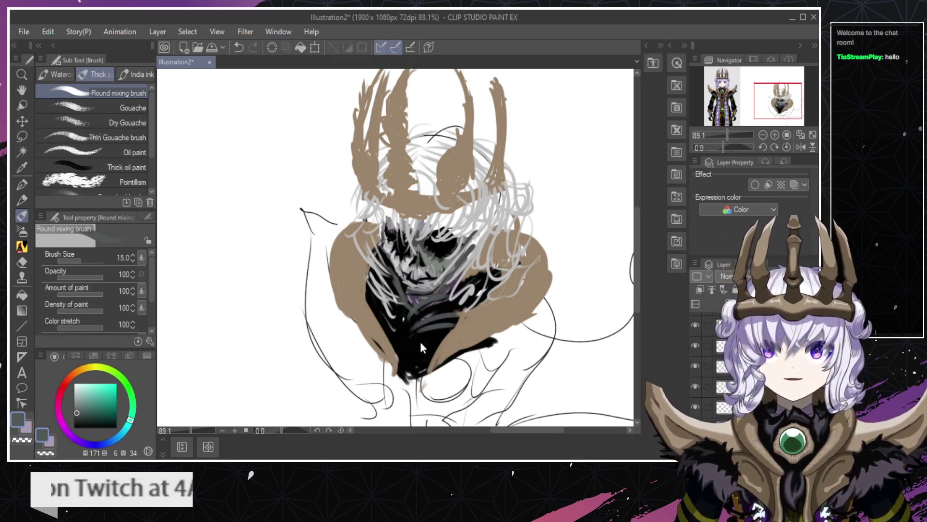
key(ctrl+z)
mouse_move(402, 337)
mouse_down()
mouse_move(379, 309)
mouse_move(384, 338)
mouse_up()
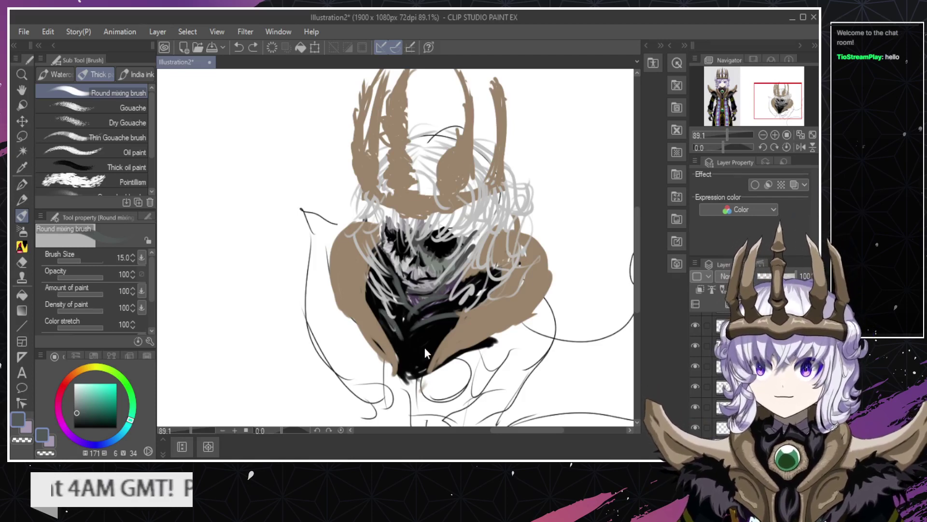
key(ctrl+z)
key(ctrl+z)
Try the right arm of the grey V fold again, from the collar's centre toward the right flap.
drag(413, 331, 481, 302)
key(ctrl+z)
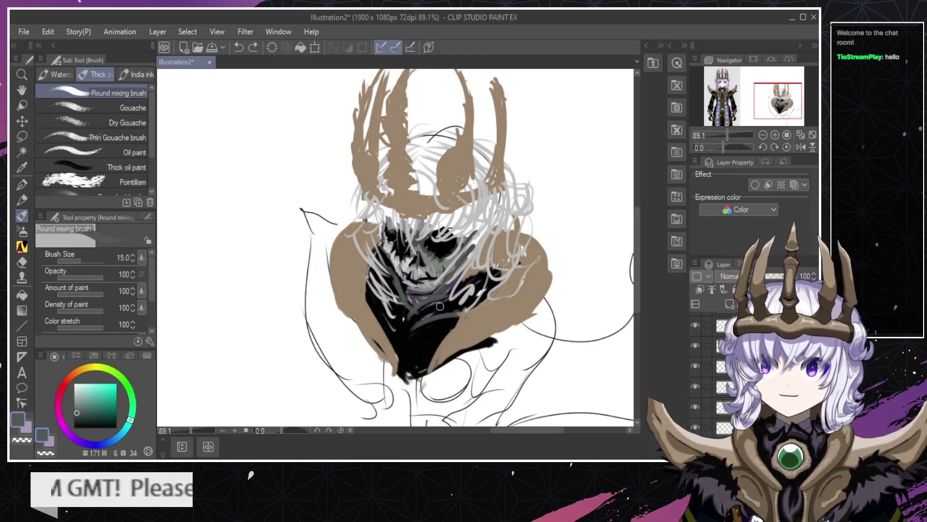
key(ctrl+y)
mouse_move(436, 339)
mouse_down()
mouse_move(434, 352)
mouse_move(458, 300)
mouse_up()
key(ctrl+z)
key(ctrl+z)
key(ctrl+z)
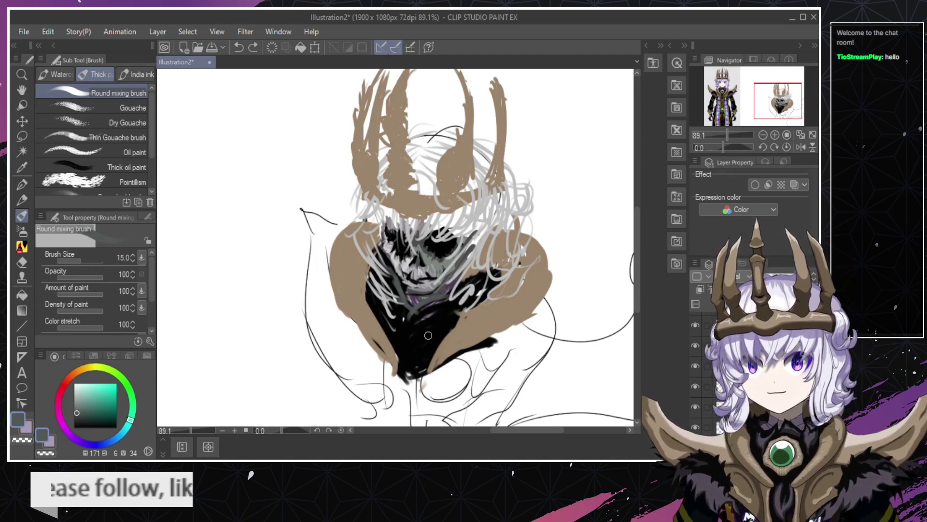
Try a short grey stroke in the middle of the black collar below the chin.
mouse_move(422, 335)
mouse_down()
mouse_move(472, 307)
mouse_move(438, 316)
mouse_move(468, 335)
mouse_move(426, 339)
mouse_up()
key(ctrl+space)
key(ctrl+z)
Try a grey fold stroke from the black collar's centre up toward its left side, undoing the recent fold strokes.
ctrl+alt+click(426, 339)
ctrl+alt+click(426, 339)
ctrl+click(428, 329)
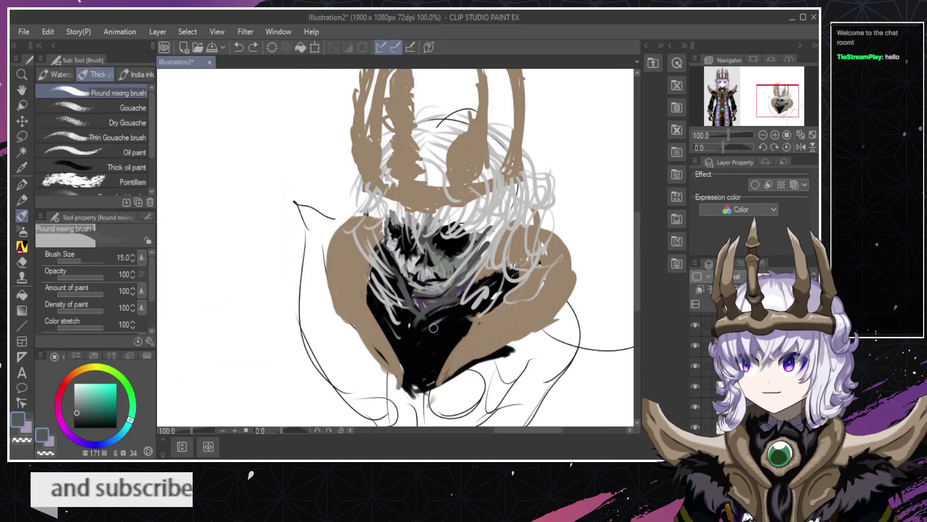
mouse_move(424, 329)
mouse_down()
mouse_move(464, 309)
mouse_move(451, 343)
mouse_move(425, 333)
mouse_move(484, 348)
mouse_move(436, 348)
mouse_move(395, 325)
mouse_move(413, 341)
mouse_move(389, 331)
mouse_move(395, 319)
mouse_move(418, 330)
mouse_move(420, 349)
mouse_move(398, 325)
mouse_move(410, 323)
mouse_move(392, 310)
mouse_up()
key(ctrl+z)
key(ctrl+z)
key(ctrl+z)
key(ctrl+z)
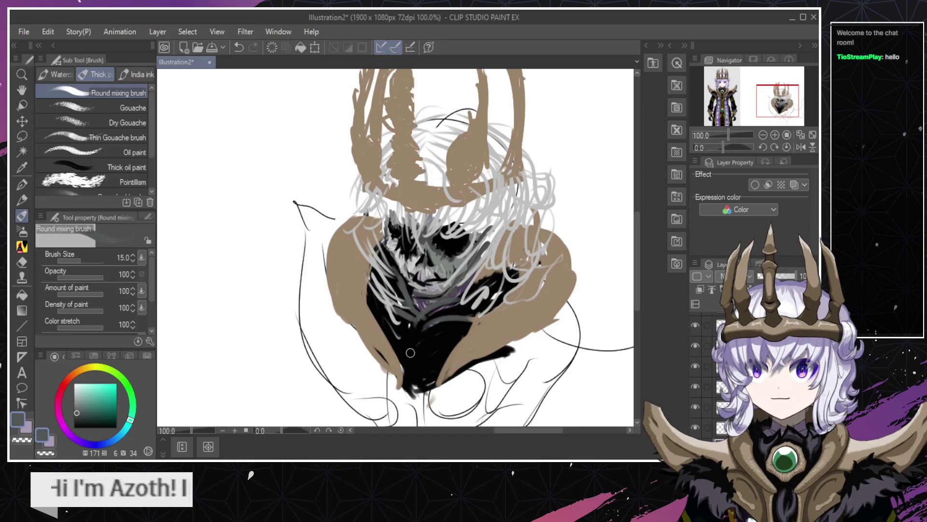
key(ctrl+z)
key(ctrl+z)
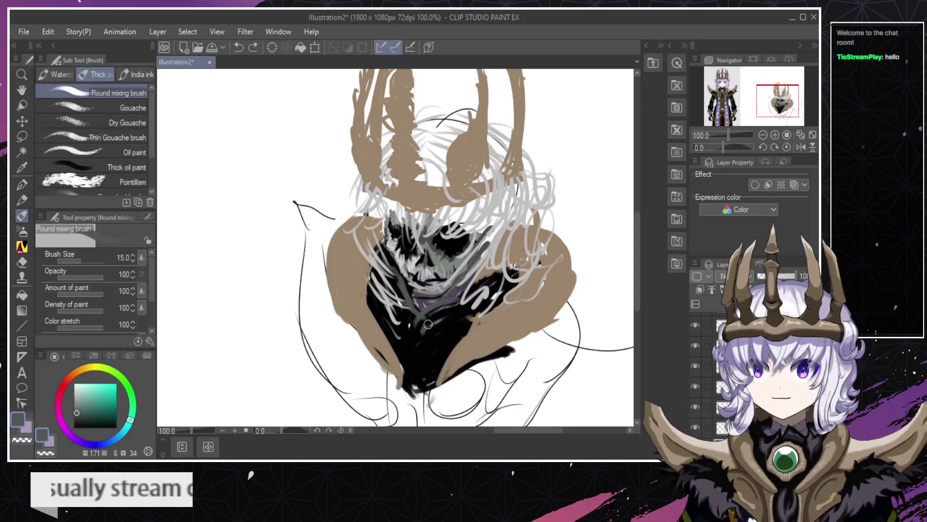
Try a curved grey fold from the black collar's centre toward the right brown flap.
mouse_move(428, 324)
mouse_down()
mouse_move(443, 331)
mouse_move(475, 319)
mouse_up()
key(ctrl+z)
key(ctrl+z)
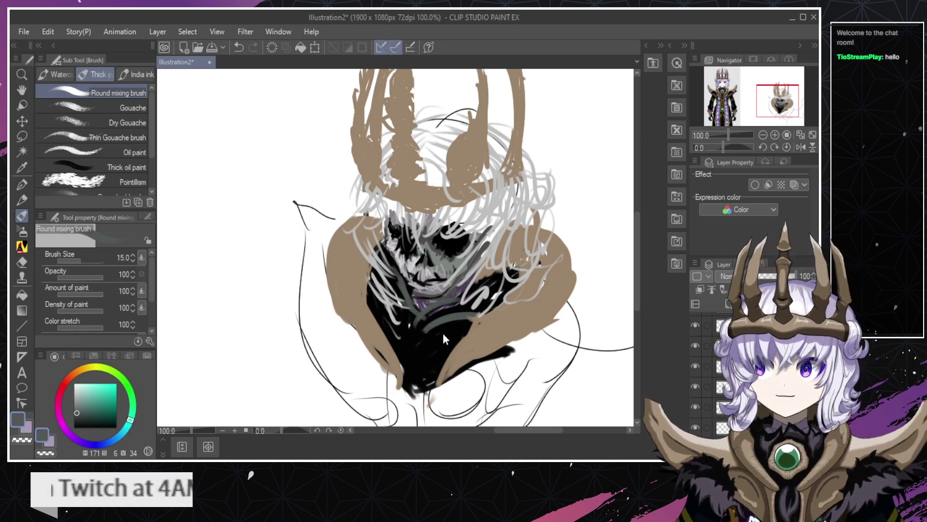
key(ctrl+z)
drag(428, 331, 478, 316)
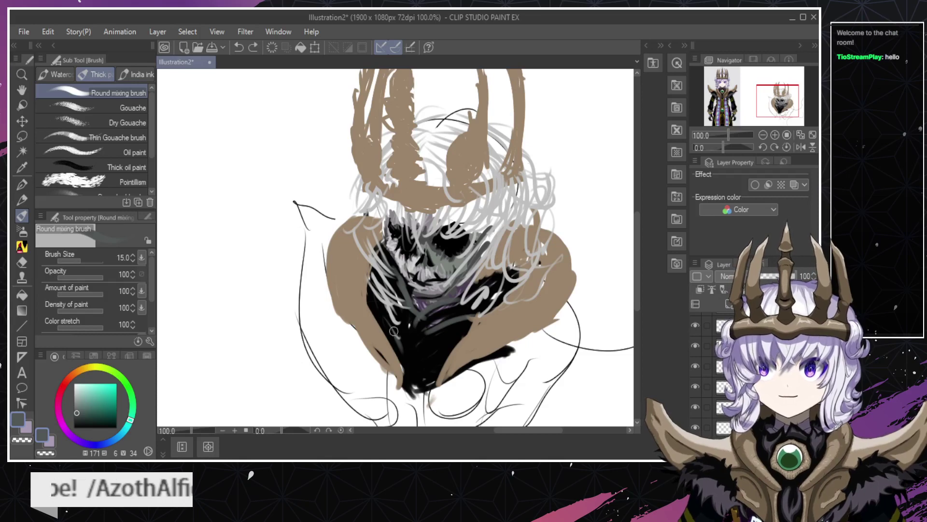
Try further grey fold strokes lower on the black collar, rising toward the inner edge of the right flap.
drag(430, 350, 483, 342)
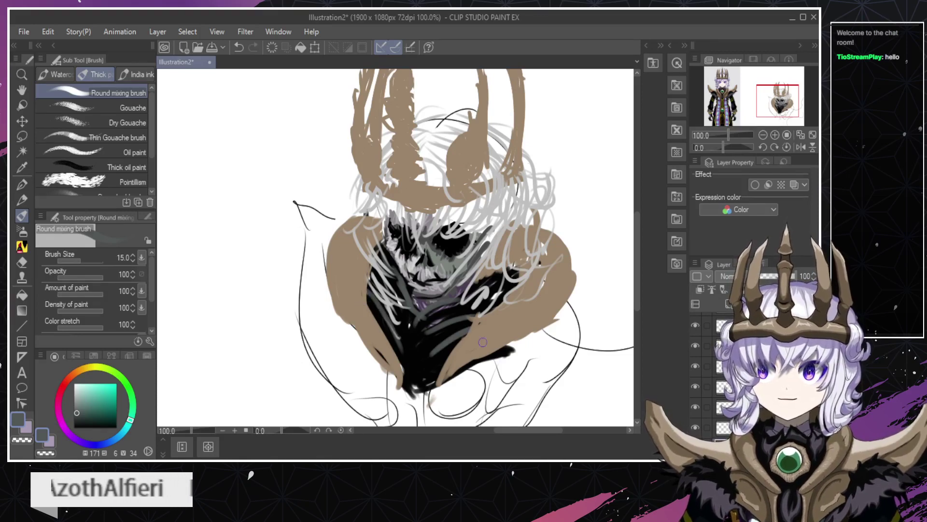
key(ctrl+z)
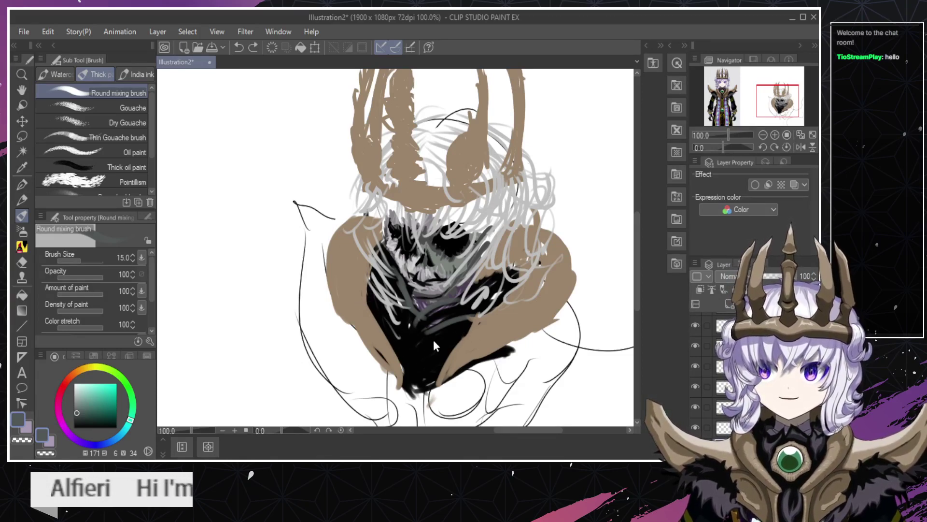
key(ctrl+z)
drag(433, 339, 491, 318)
key(ctrl+z)
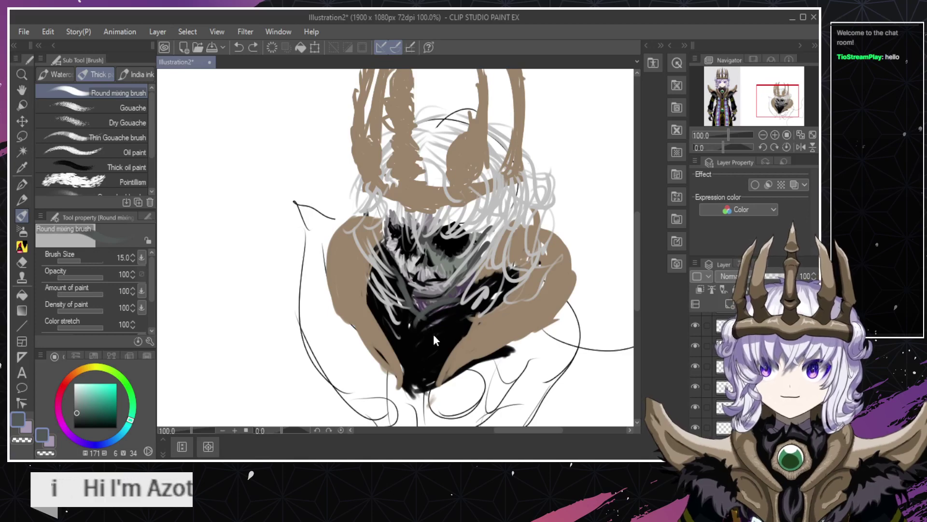
mouse_move(432, 340)
mouse_down()
mouse_move(465, 334)
mouse_move(450, 338)
mouse_move(468, 311)
mouse_up()
key(ctrl+z)
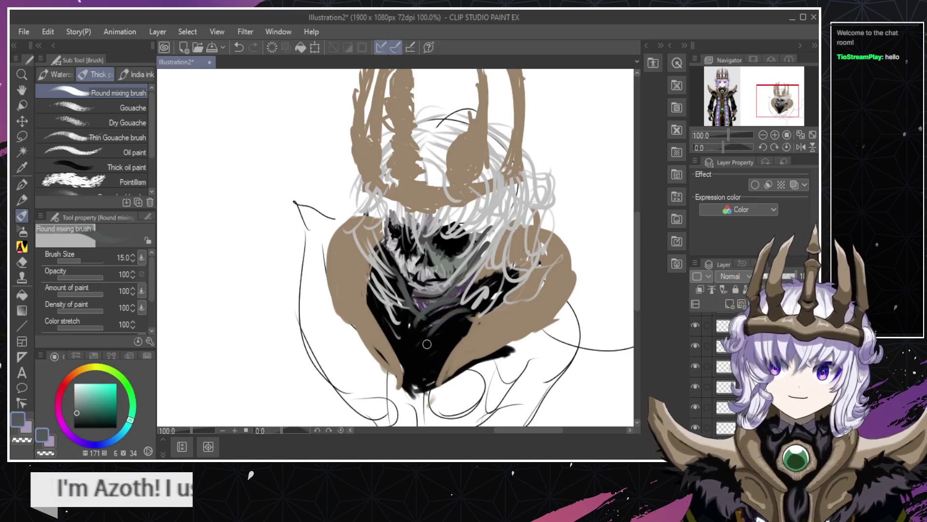
Try single grey fold strokes on the right and left halves of the black collar.
key(ctrl+z)
mouse_move(425, 331)
mouse_down()
mouse_move(481, 321)
mouse_move(439, 329)
mouse_move(471, 313)
mouse_up()
key(ctrl+z)
key(ctrl+z)
drag(407, 334, 391, 317)
key(ctrl+z)
key(ctrl+z)
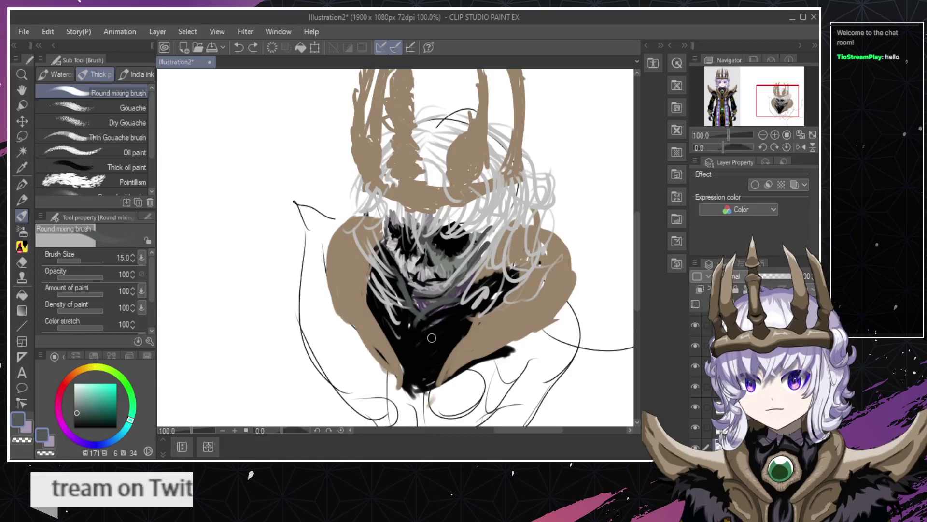
mouse_move(433, 329)
mouse_down()
mouse_move(463, 321)
mouse_move(445, 322)
mouse_move(456, 321)
mouse_move(446, 335)
mouse_move(477, 327)
mouse_up()
key(ctrl+z)
key(ctrl+z)
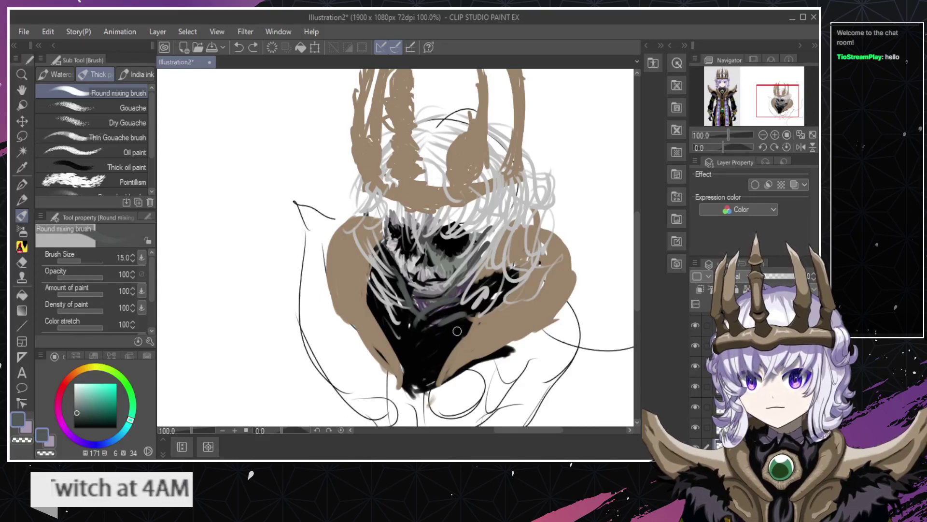
Trim the grey fold lines at the centre of the black collar below the chin with the Hard eraser.
key(e)
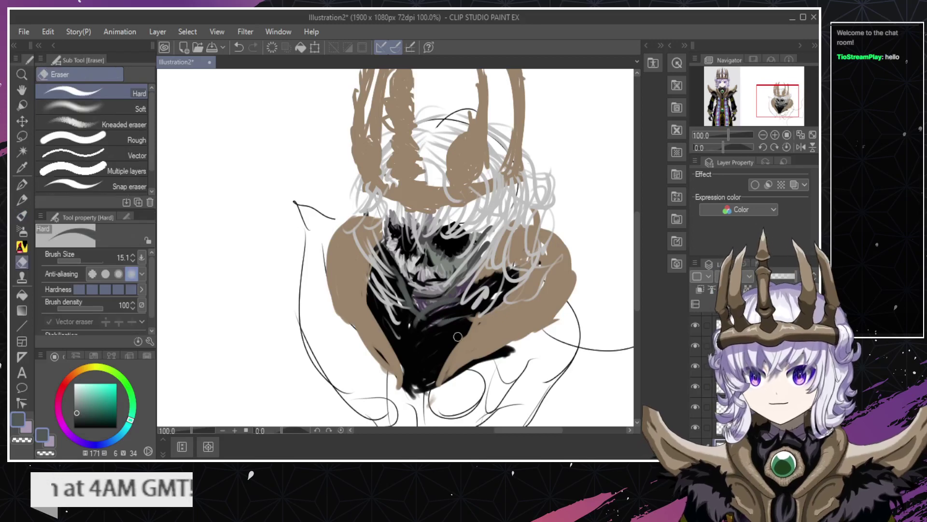
key(b)
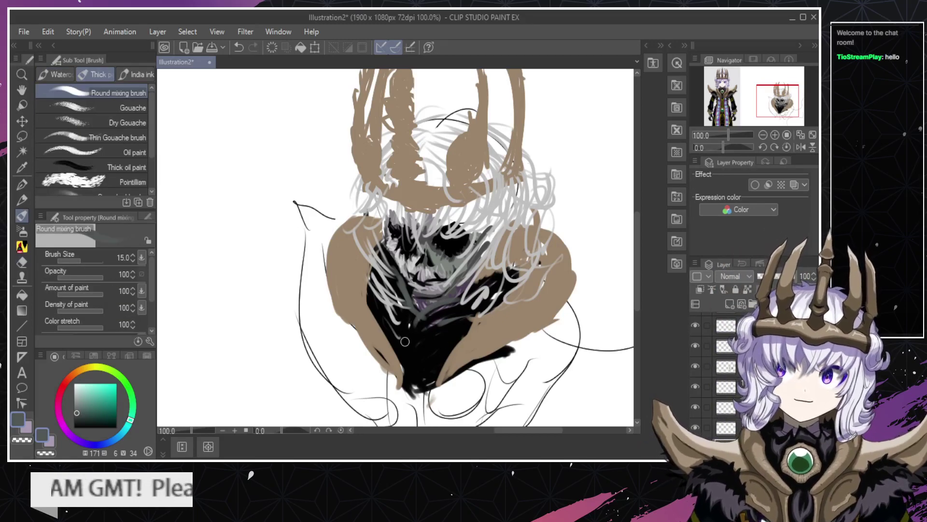
key(e)
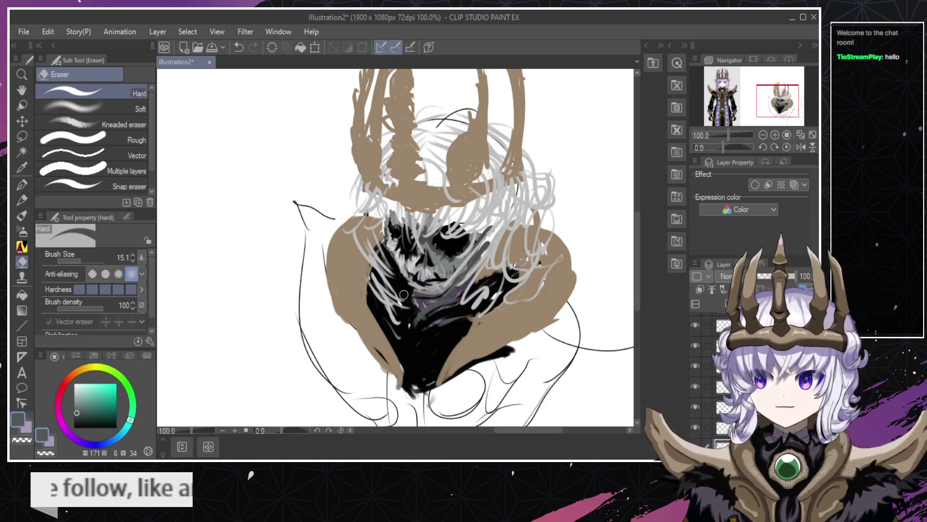
key(b)
key(ctrl+z)
drag(414, 309, 432, 317)
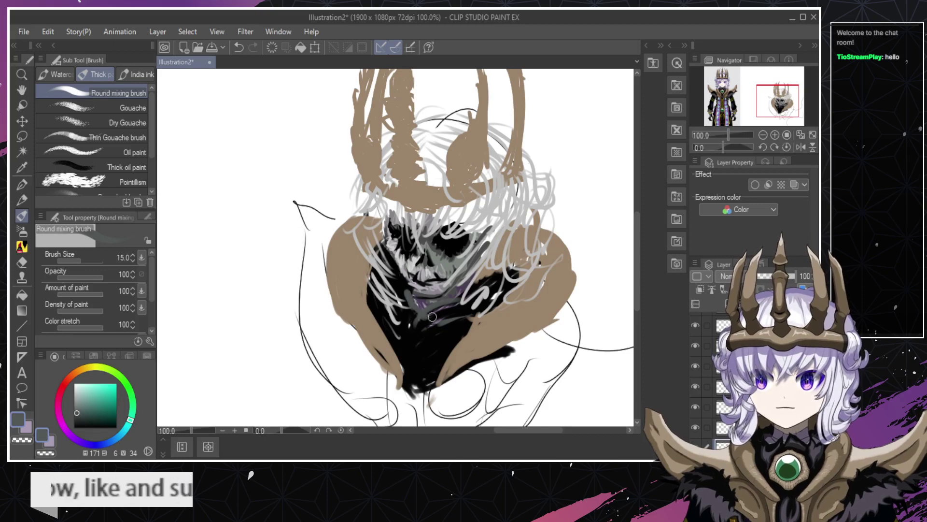
key(e)
key(ctrl+z)
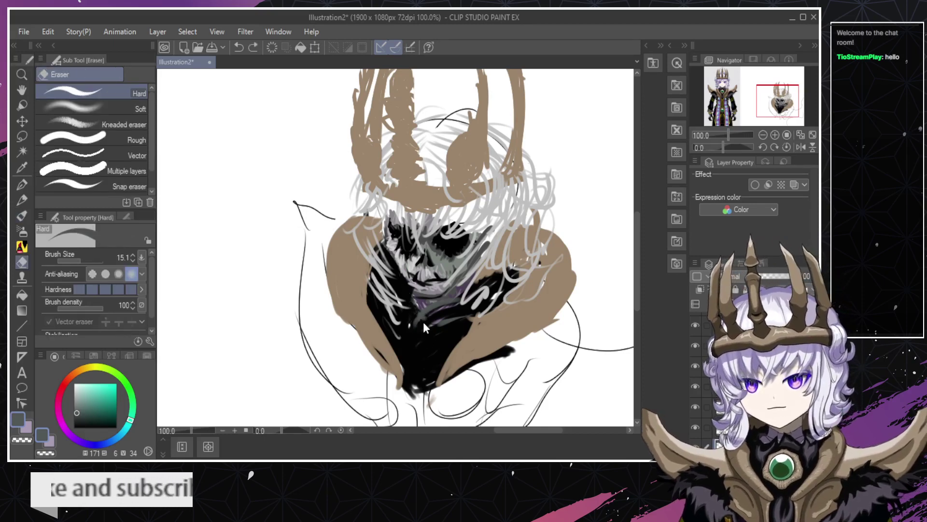
drag(425, 325, 448, 321)
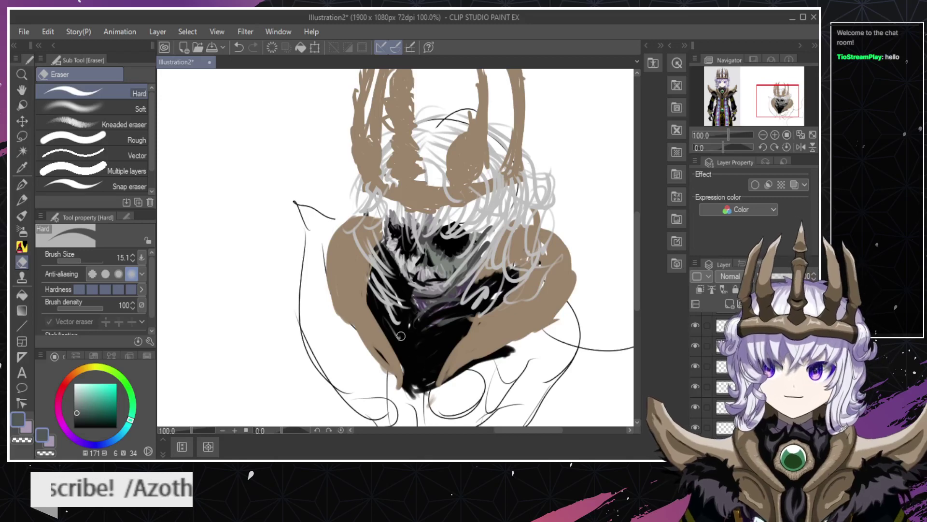
Sample the brown of the left flap and paint along its lower outer edge with the Round mixing brush.
key(b)
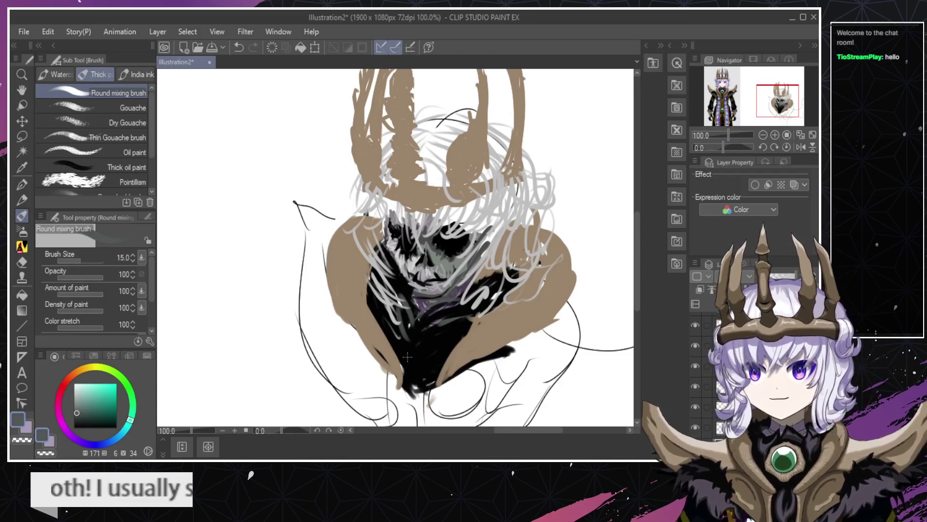
alt+click(381, 336)
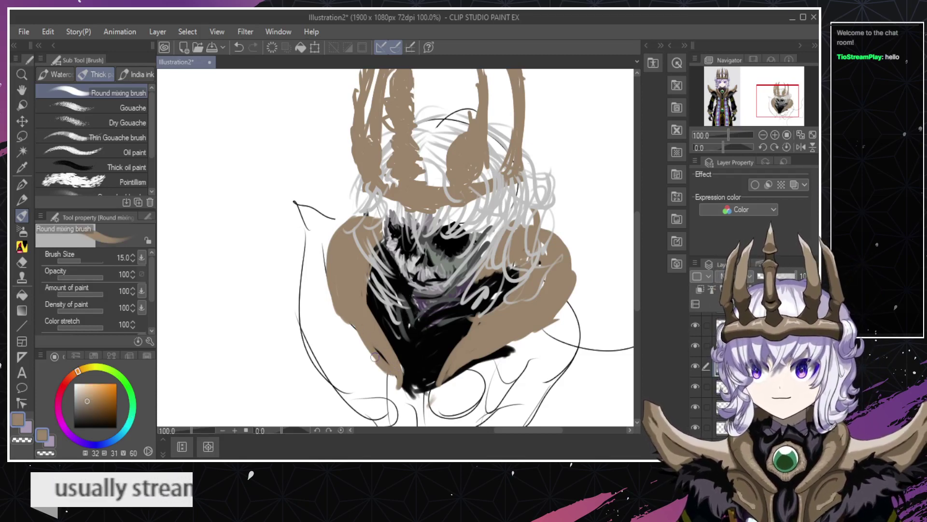
drag(390, 360, 325, 269)
key(ctrl+z)
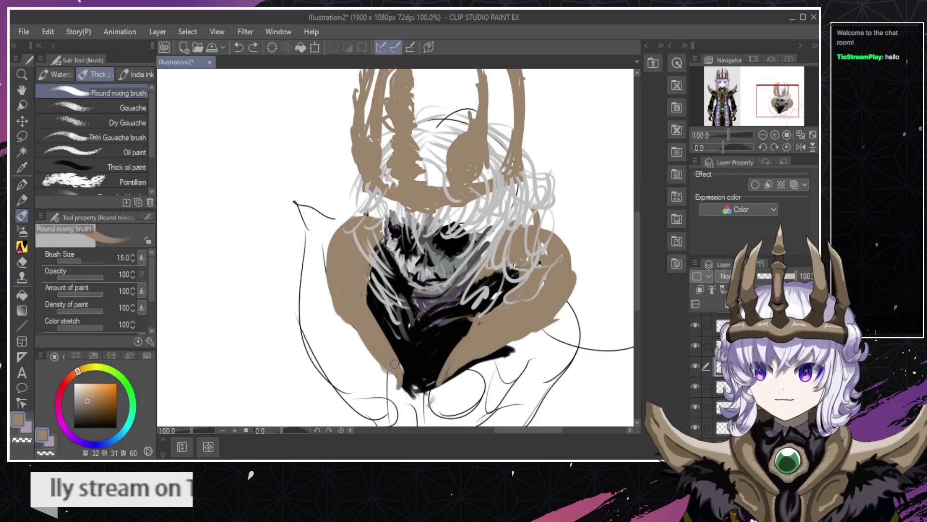
drag(385, 373, 334, 263)
key(ctrl+z)
drag(353, 328, 394, 381)
key(ctrl+z)
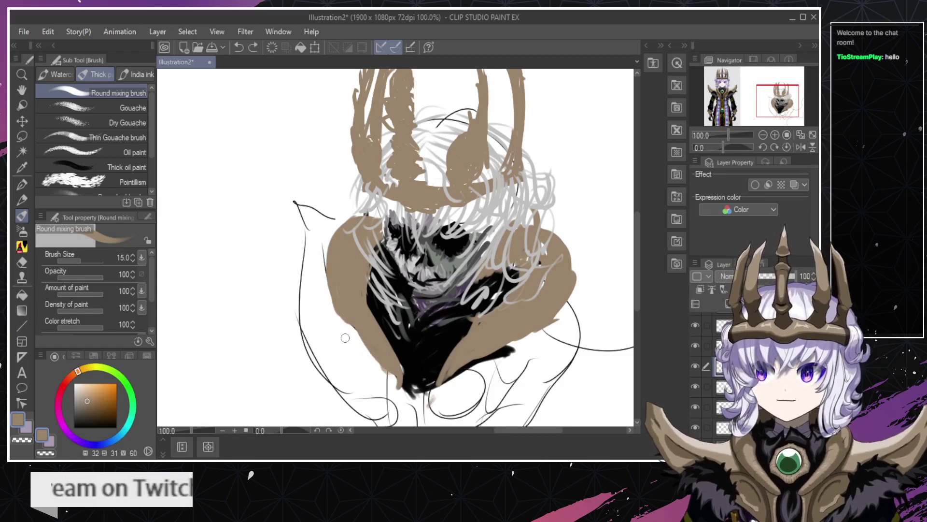
Try trimming the outer edge of the left brown flap with the Hard eraser.
key(e)
drag(324, 222, 361, 354)
drag(344, 320, 337, 246)
key(ctrl+z)
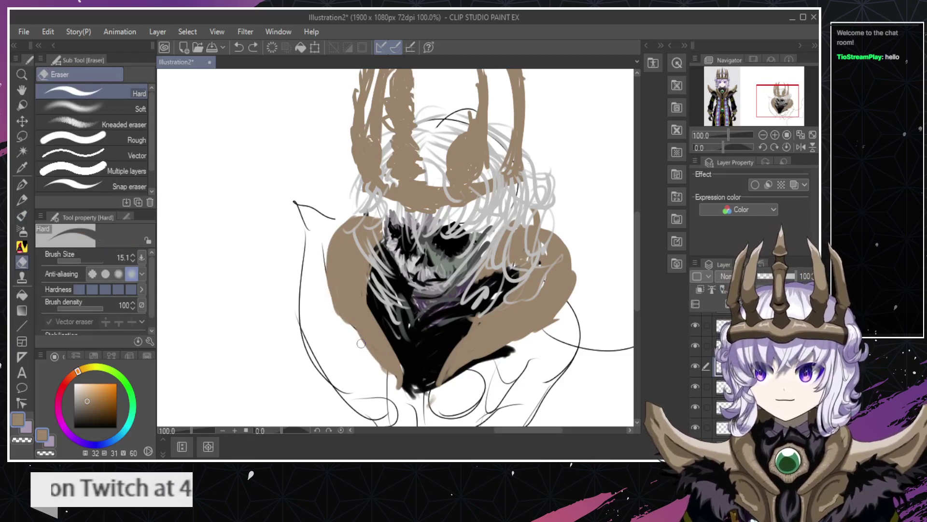
Try brown strokes over the left flap, one up to its top and one down to the chest point.
key(b)
drag(350, 331, 348, 219)
key(ctrl+z)
mouse_move(347, 324)
mouse_down()
mouse_move(398, 392)
mouse_move(401, 364)
mouse_move(375, 374)
mouse_move(393, 369)
mouse_move(354, 328)
mouse_move(407, 381)
mouse_up()
key(ctrl+z)
key(ctrl+z)
key(ctrl+z)
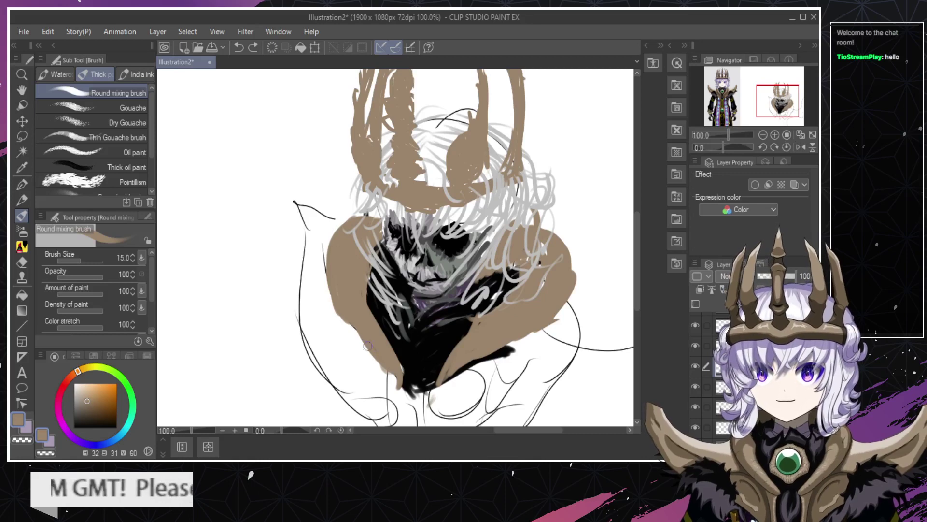
Try long brown strokes from the left flap's lower tip up along its outer edge.
drag(390, 381, 334, 320)
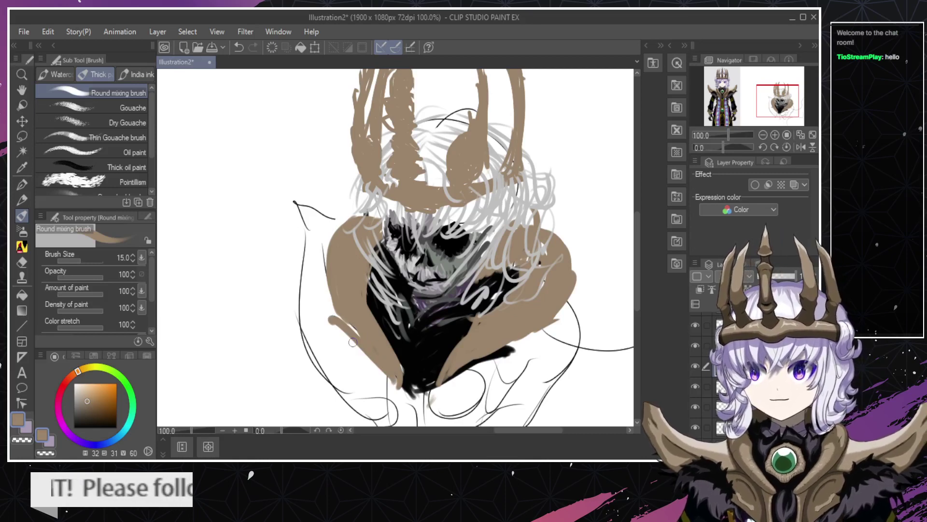
key(ctrl+z)
mouse_move(393, 378)
mouse_down()
mouse_move(326, 319)
mouse_move(351, 334)
mouse_move(365, 311)
mouse_move(338, 316)
mouse_move(339, 234)
mouse_up()
key(ctrl+z)
key(ctrl+z)
Widen the upper outer curve of the left flap with brown strokes reaching up to the hair.
drag(336, 288, 360, 215)
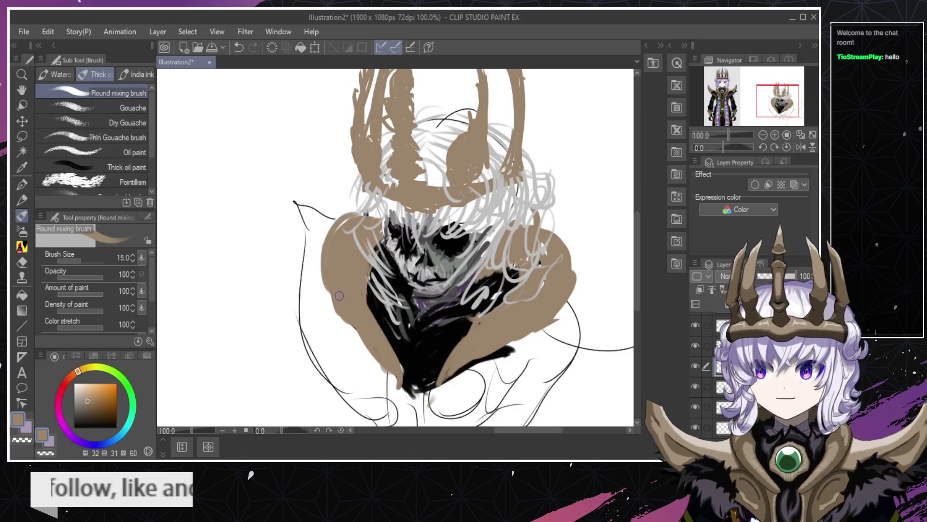
drag(334, 256, 370, 227)
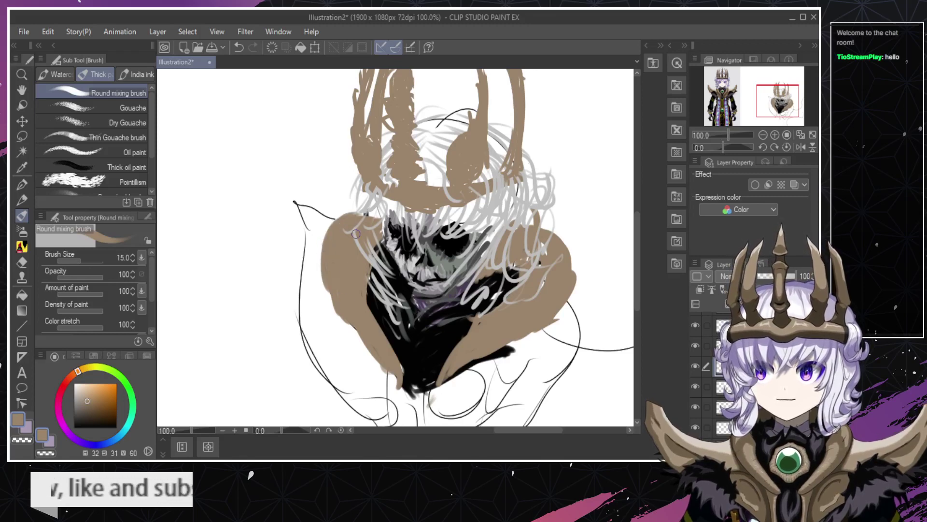
drag(331, 298, 404, 372)
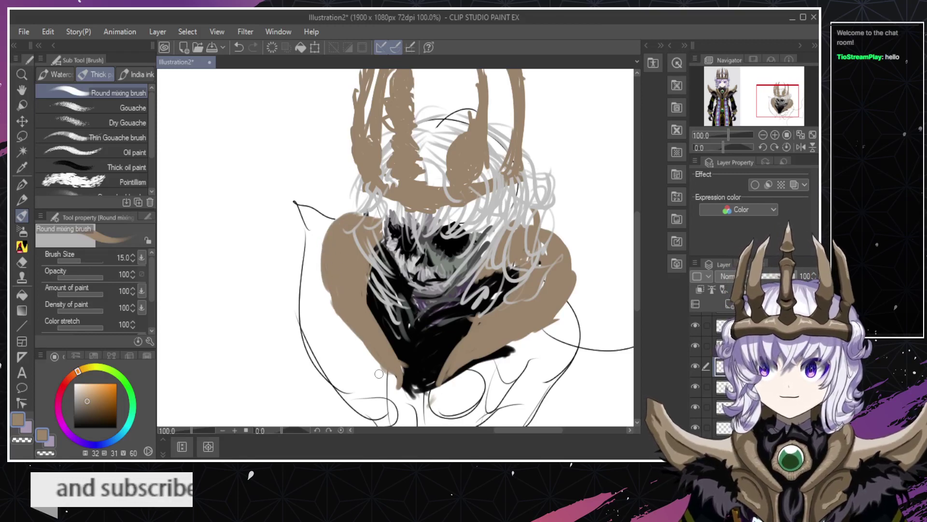
key(ctrl+z)
Try brown strokes down the left flap's lower outer edge toward the chest point.
drag(331, 301, 403, 379)
key(ctrl+z)
mouse_move(337, 313)
mouse_down()
mouse_move(403, 376)
mouse_move(366, 357)
mouse_move(334, 306)
mouse_move(394, 385)
mouse_up()
key(ctrl+z)
key(ctrl+z)
drag(350, 331, 407, 385)
key(ctrl+z)
mouse_move(335, 305)
mouse_down()
mouse_move(392, 382)
mouse_move(390, 373)
mouse_up()
key(ctrl+z)
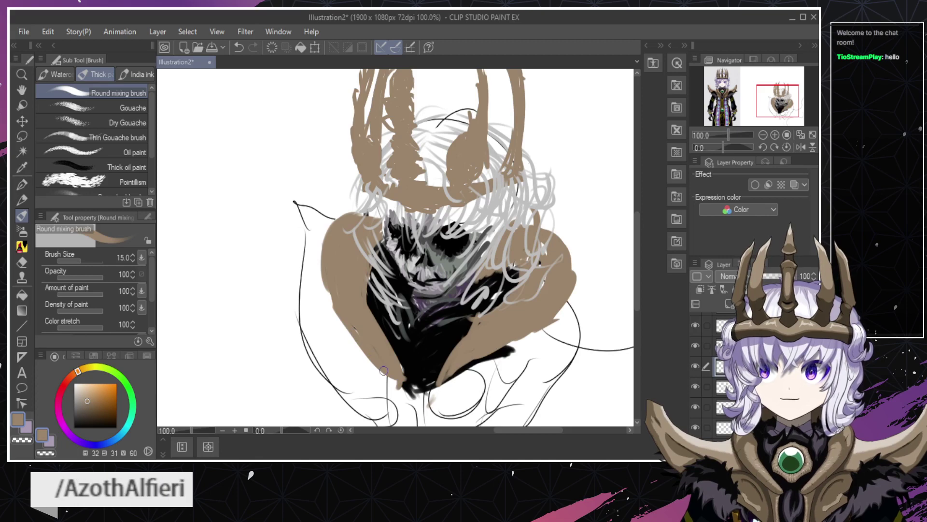
Even out the left flap's lower outer contour with brown strokes running down to its tip.
key(ctrl+z)
drag(324, 300, 368, 353)
key(ctrl+z)
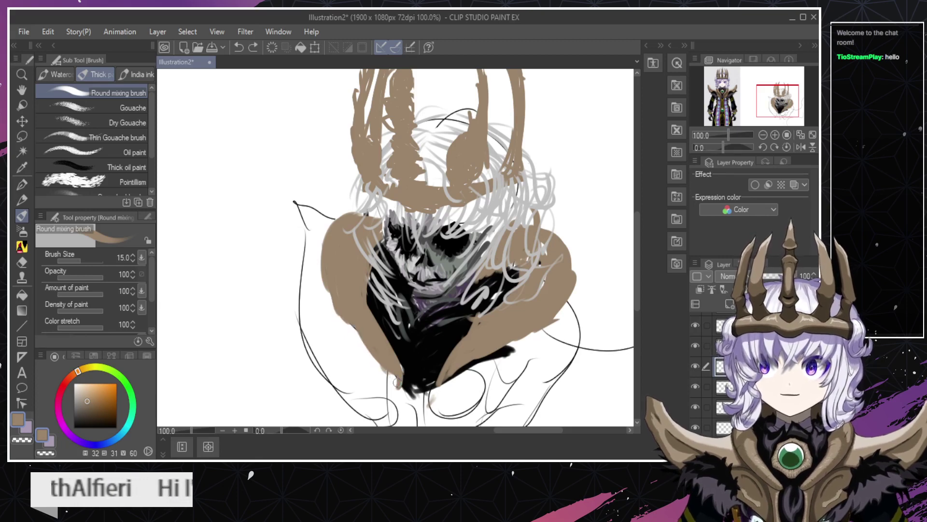
mouse_move(397, 382)
mouse_down()
mouse_move(329, 294)
mouse_move(364, 343)
mouse_move(345, 303)
mouse_move(406, 371)
mouse_up()
key(ctrl+z)
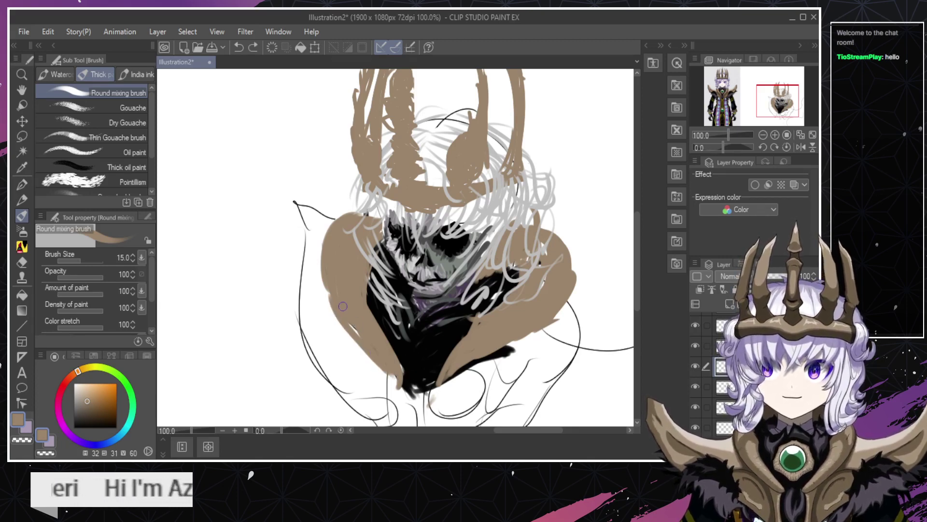
mouse_move(353, 328)
mouse_down()
mouse_move(400, 384)
mouse_move(371, 337)
mouse_move(399, 361)
mouse_up()
key(ctrl+z)
key(ctrl+z)
Try erasing along the inner edge of the left flap from the chest point up to the hair.
key(e)
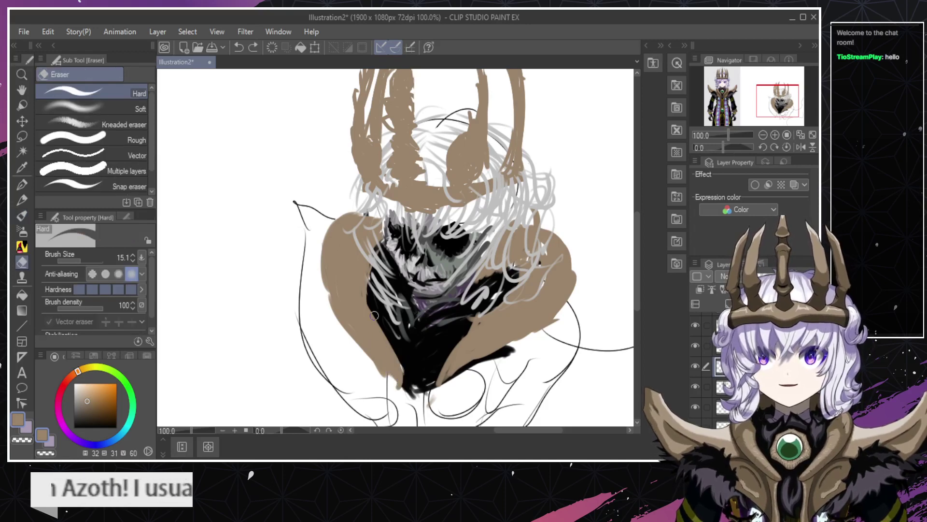
mouse_move(371, 300)
mouse_down()
mouse_move(399, 361)
mouse_move(368, 264)
mouse_up()
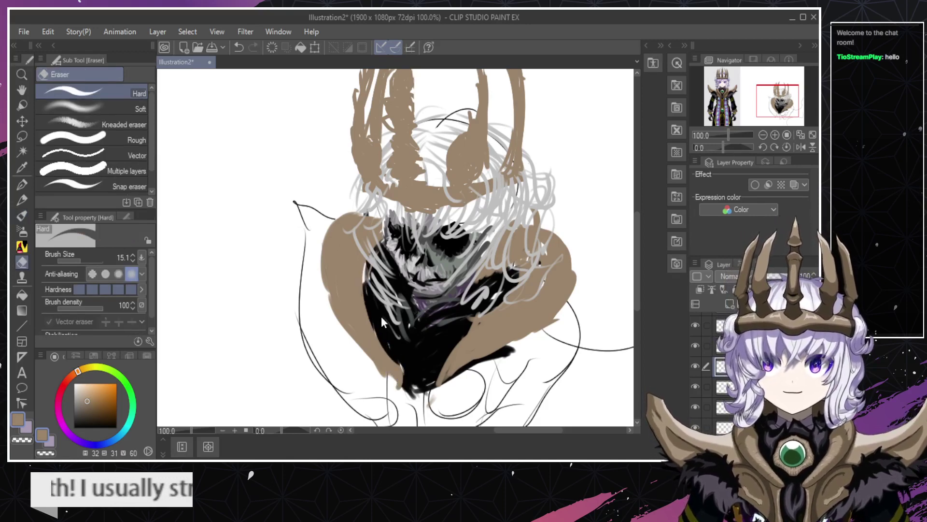
key(ctrl+z)
drag(405, 356, 381, 252)
key(ctrl+z)
drag(407, 367, 375, 245)
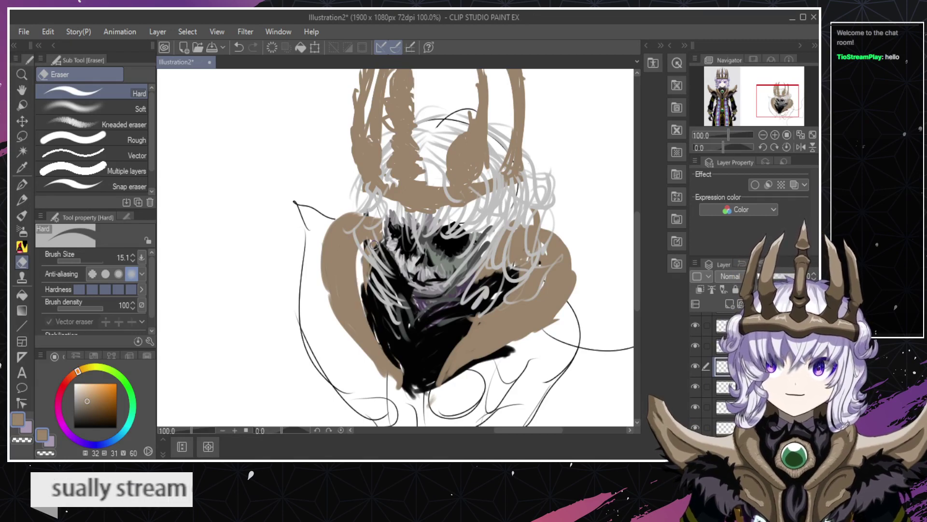
key(ctrl+z)
drag(403, 383, 366, 250)
key(ctrl+z)
key(ctrl+z)
Trim the left flap's inner edge beside the hair with the Hard eraser to expose more black collar.
drag(376, 307, 395, 271)
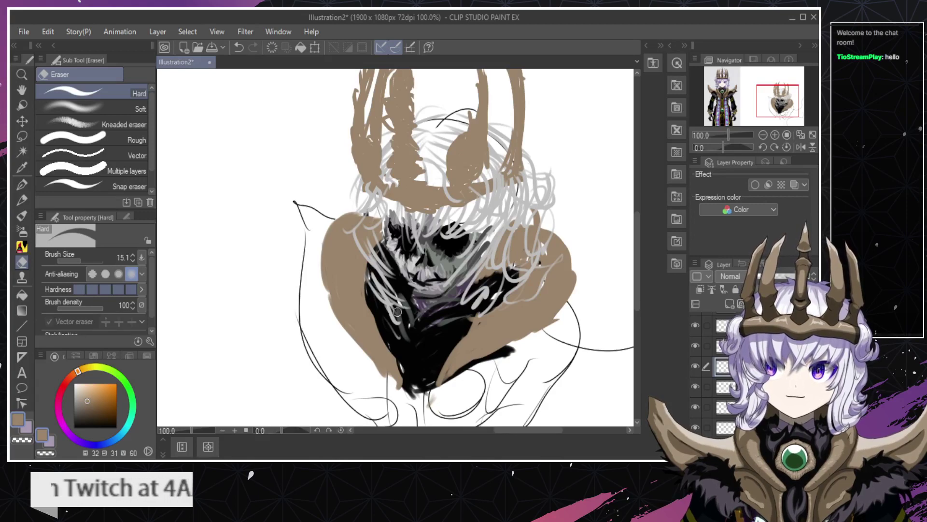
key(ctrl+space)
scroll(397, 307, down, 2)
scroll(397, 307, up, 2)
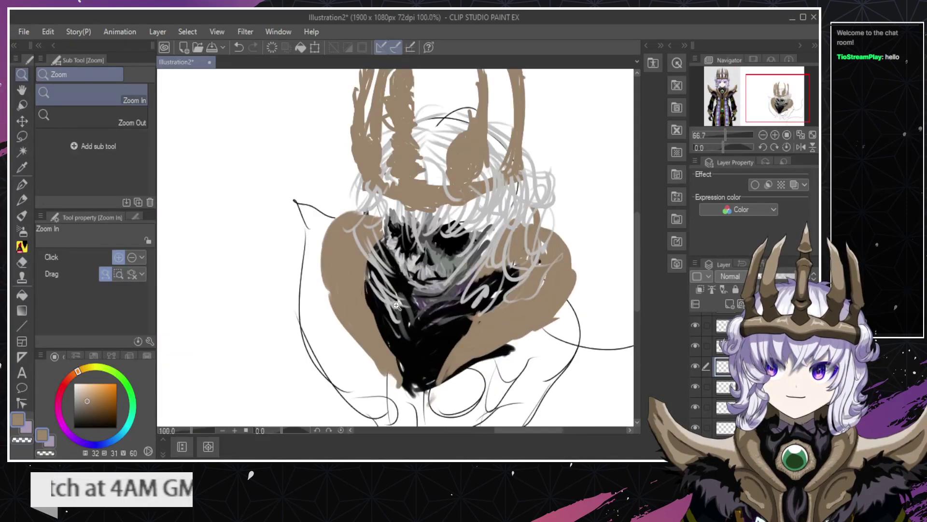
Examine the skull face, black collar and brown flaps from close up and from a distance.
key(b)
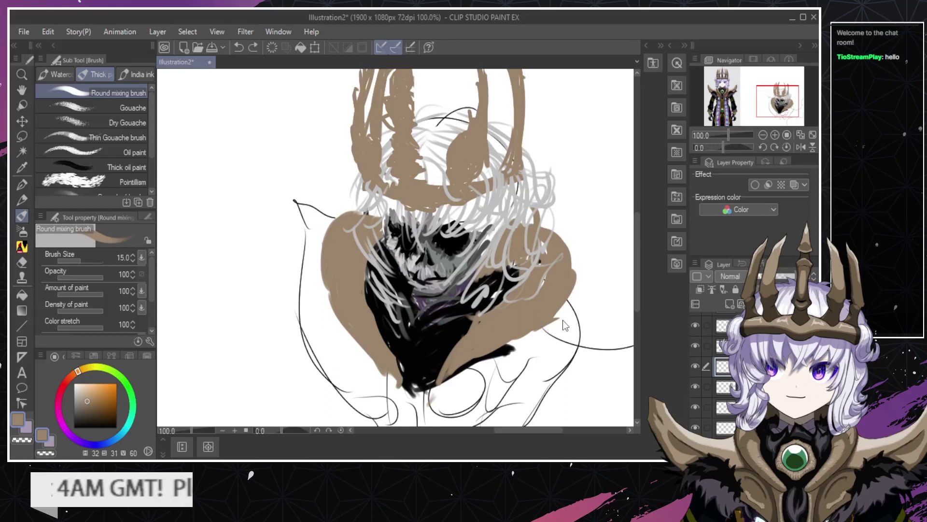
key(e)
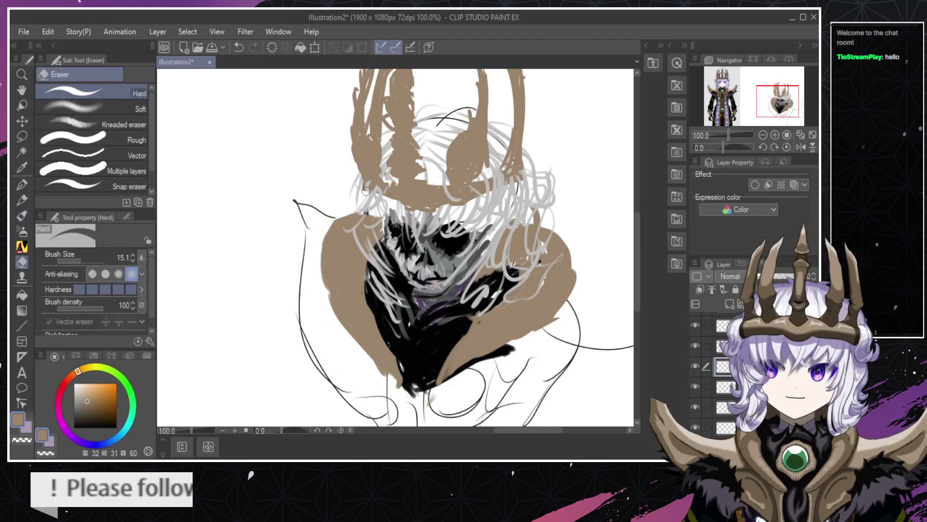
key(ctrl+space)
ctrl+alt+click(363, 281)
ctrl+alt+click(363, 282)
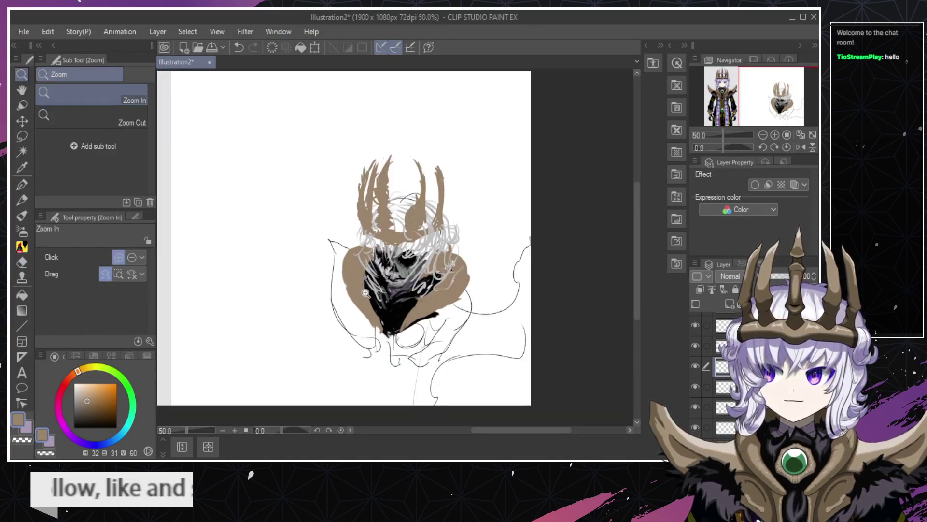
click(365, 273)
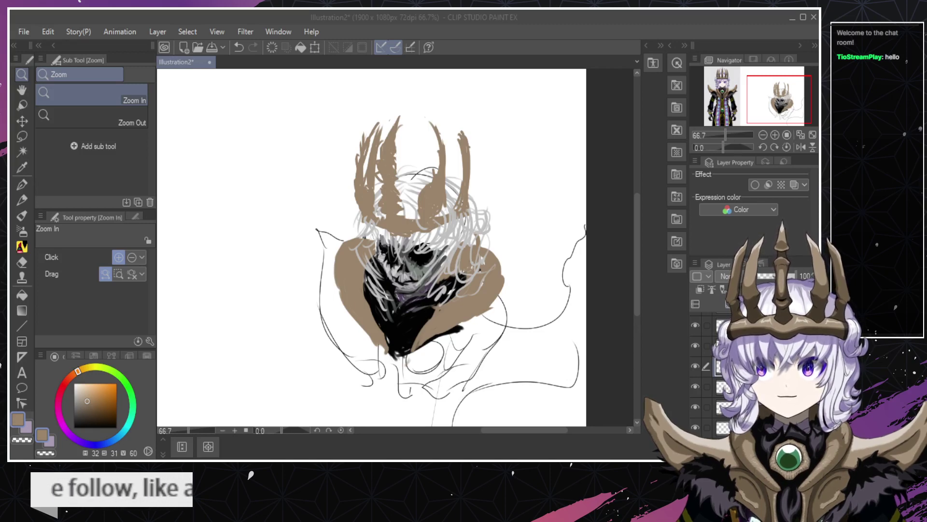
click(399, 233)
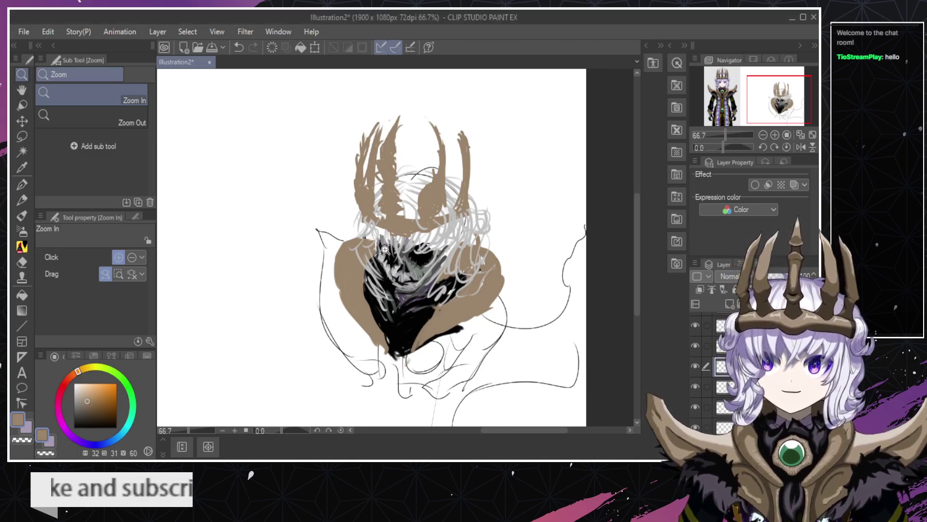
click(374, 265)
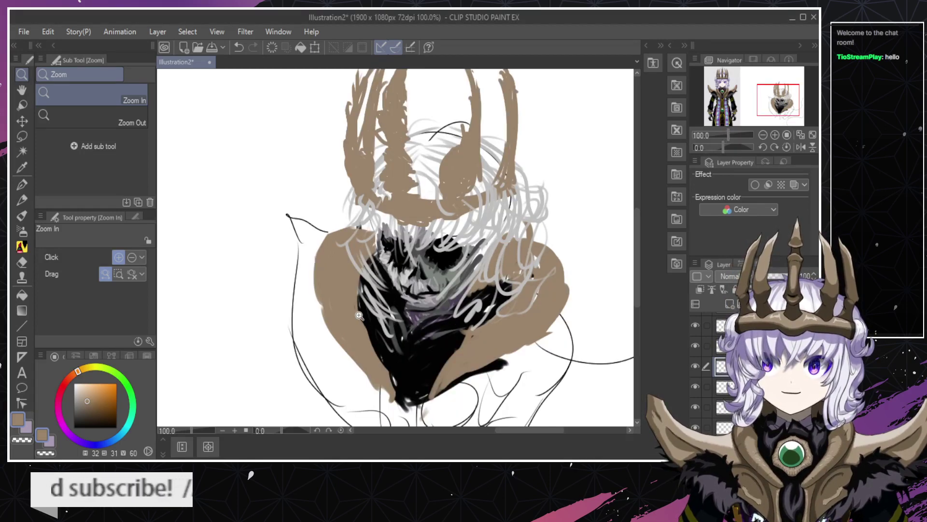
click(359, 315)
key(b)
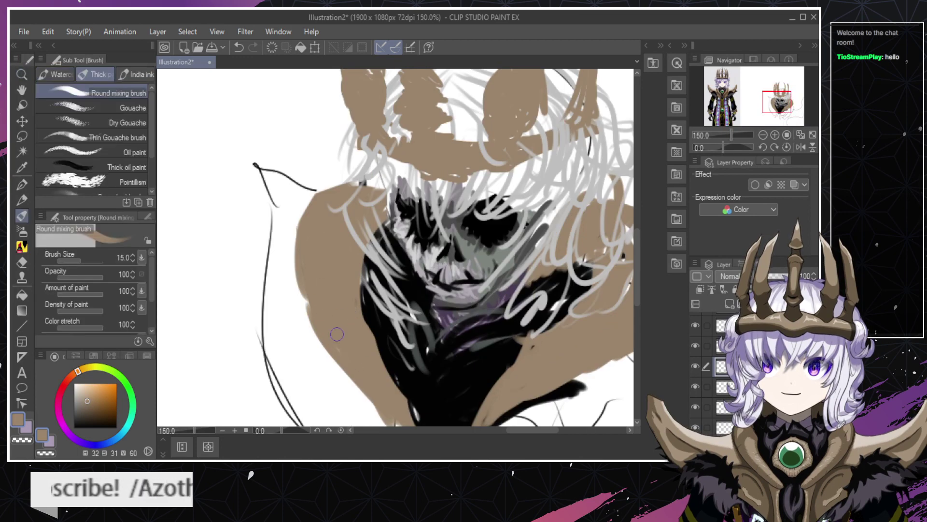
key(/)
scroll(339, 287, down, 2)
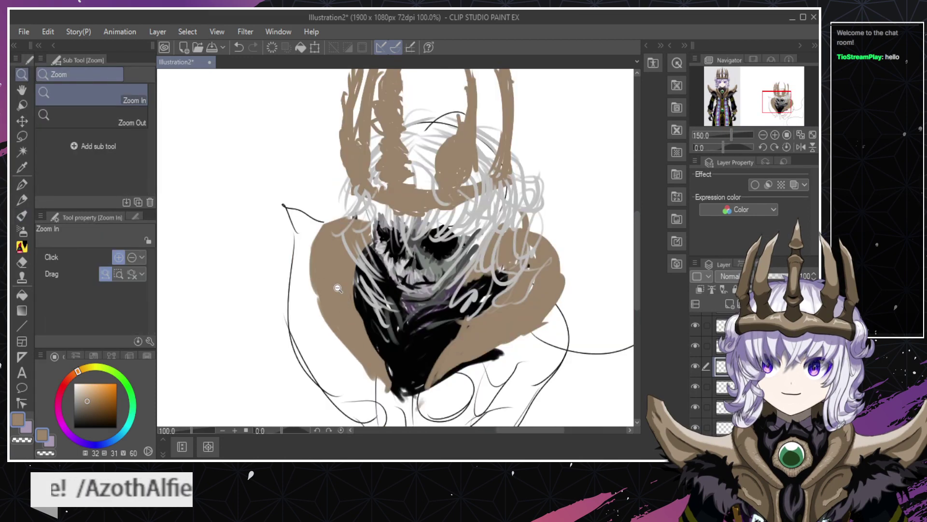
Select the skull layer and erase the bright highlight strokes on the left cheekbone with the Hard eraser.
click(350, 251)
click(349, 252)
click(392, 269)
ctrl+shift+click(393, 269)
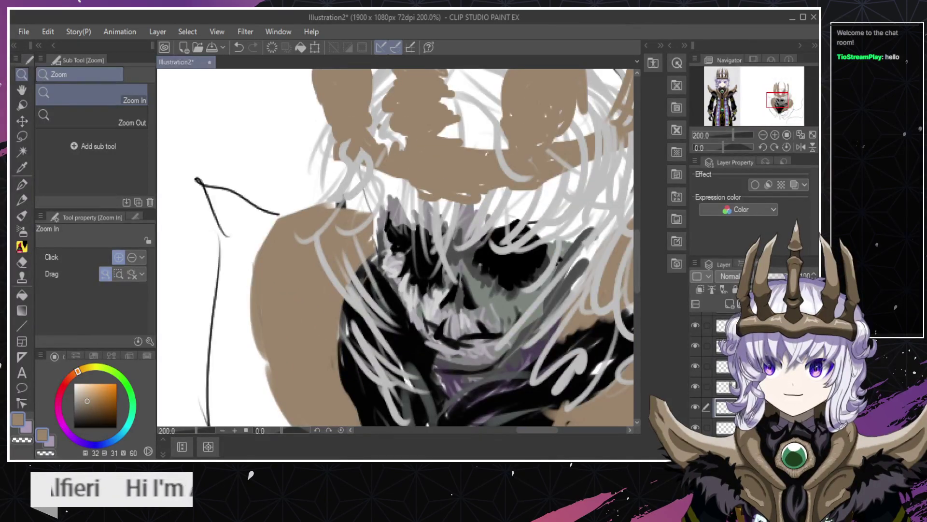
key(e)
mouse_move(386, 253)
mouse_down()
mouse_move(390, 274)
mouse_move(427, 264)
mouse_up()
key(/)
alt+click(386, 272)
alt+click(372, 276)
alt+click(381, 304)
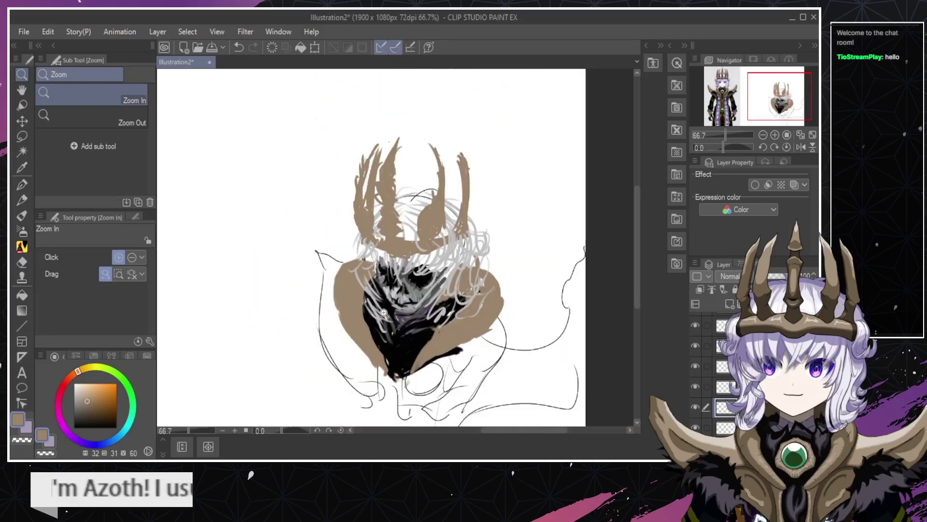
click(379, 275)
click(379, 275)
key(e)
mouse_move(385, 295)
mouse_down()
mouse_move(407, 265)
mouse_move(391, 304)
mouse_move(413, 288)
mouse_move(404, 304)
mouse_move(390, 303)
mouse_move(392, 290)
mouse_move(390, 314)
mouse_move(383, 292)
mouse_move(393, 316)
mouse_up()
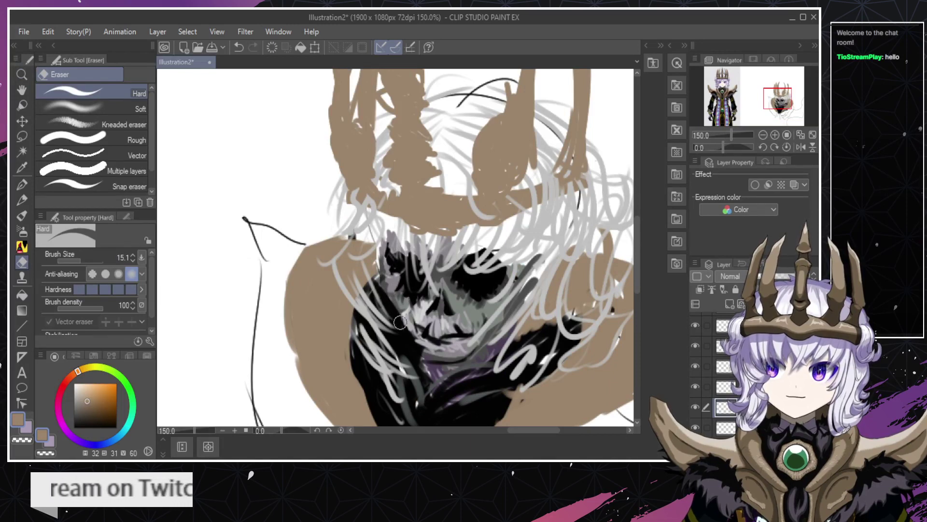
Darken the skull's left cheekbone below the eye socket with the Round mixing brush, using greys sampled from the face.
key(/)
alt+click(388, 310)
click(393, 306)
click(393, 306)
click(393, 306)
click(394, 306)
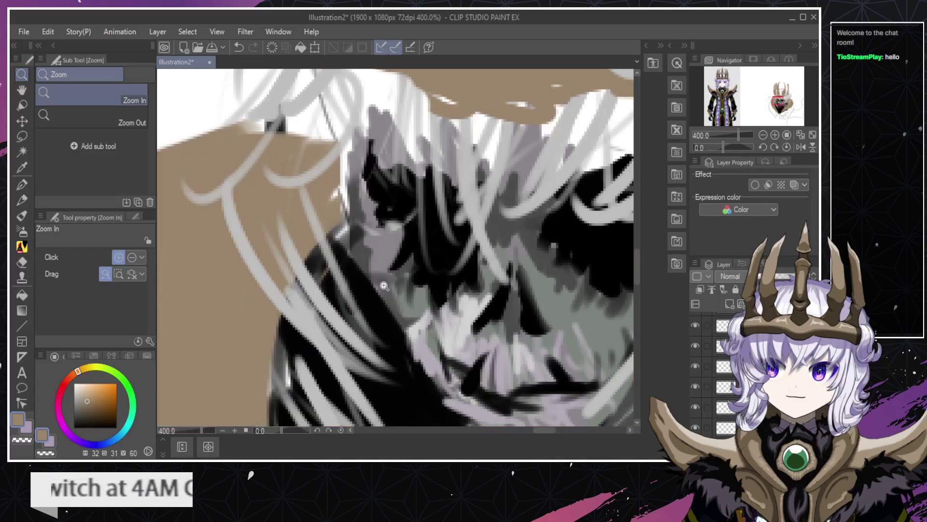
key(b)
alt+click(385, 289)
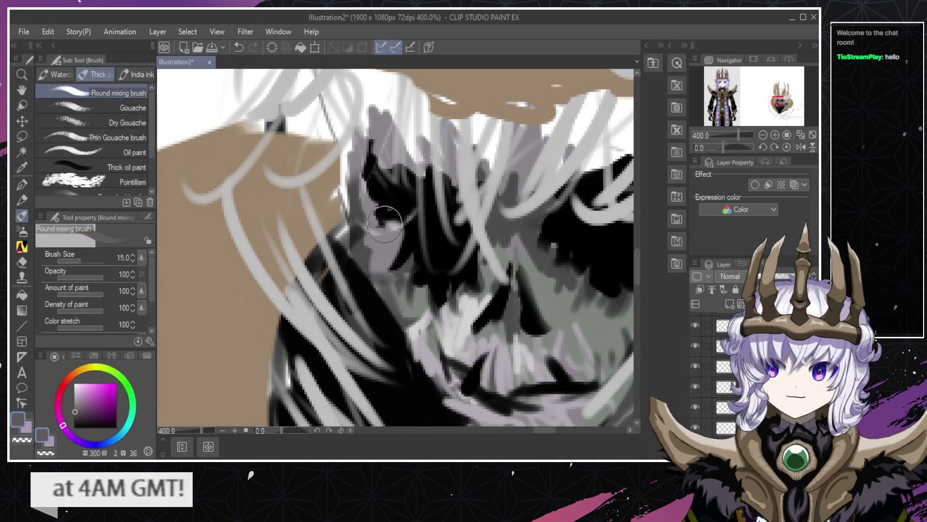
mouse_move(385, 224)
mouse_down()
mouse_move(380, 258)
mouse_move(389, 250)
mouse_move(414, 257)
mouse_up()
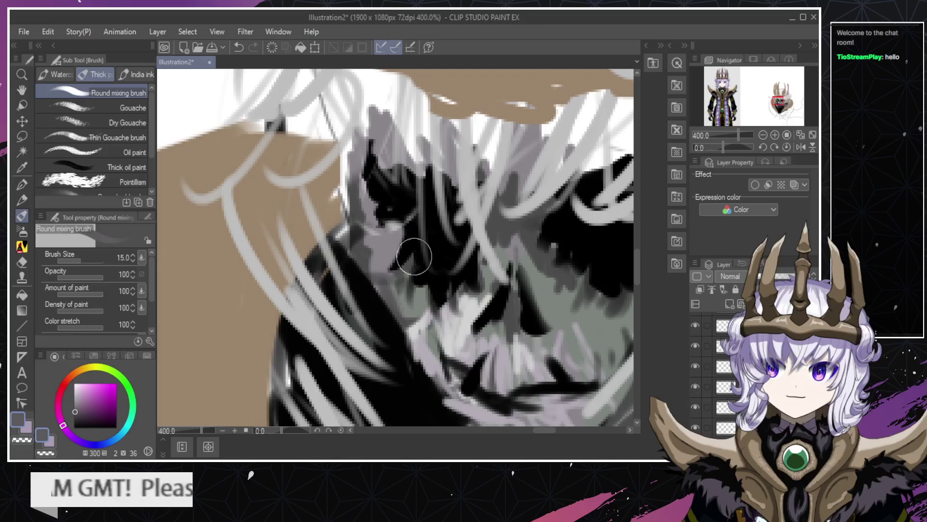
mouse_move(401, 218)
mouse_down()
mouse_move(381, 236)
mouse_move(391, 246)
mouse_move(381, 239)
mouse_move(409, 232)
mouse_move(401, 246)
mouse_move(404, 207)
mouse_move(372, 180)
mouse_move(386, 164)
mouse_move(379, 186)
mouse_move(399, 193)
mouse_move(383, 231)
mouse_move(452, 237)
mouse_up()
alt+click(515, 236)
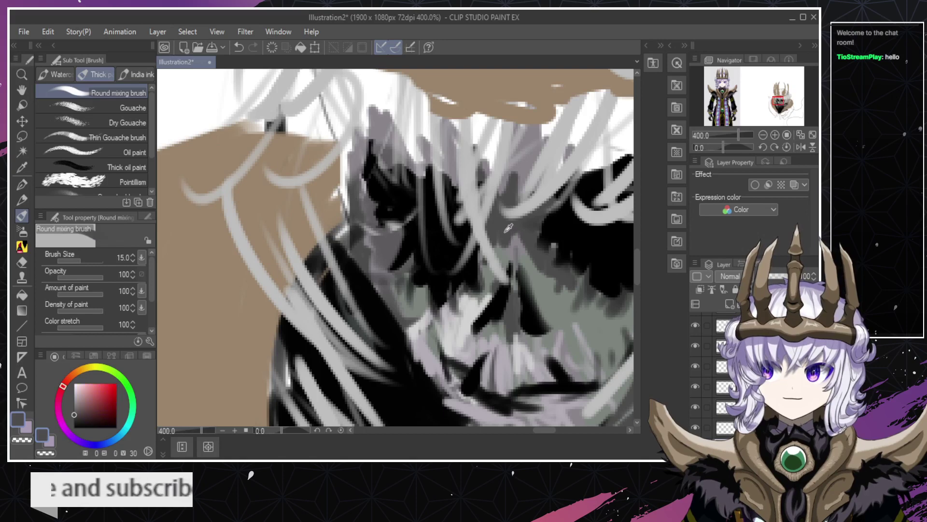
mouse_move(369, 208)
mouse_down()
mouse_move(399, 209)
mouse_move(386, 210)
mouse_move(400, 230)
mouse_move(390, 225)
mouse_move(421, 209)
mouse_move(408, 225)
mouse_move(388, 227)
mouse_move(403, 235)
mouse_move(413, 226)
mouse_move(396, 234)
mouse_up()
Compare the face with the hair layer hidden and shown, and erase the stray hair stroke over the left cheekbone.
ctrl+shift+click(462, 338)
key(e)
key(ctrl+z)
click(696, 323)
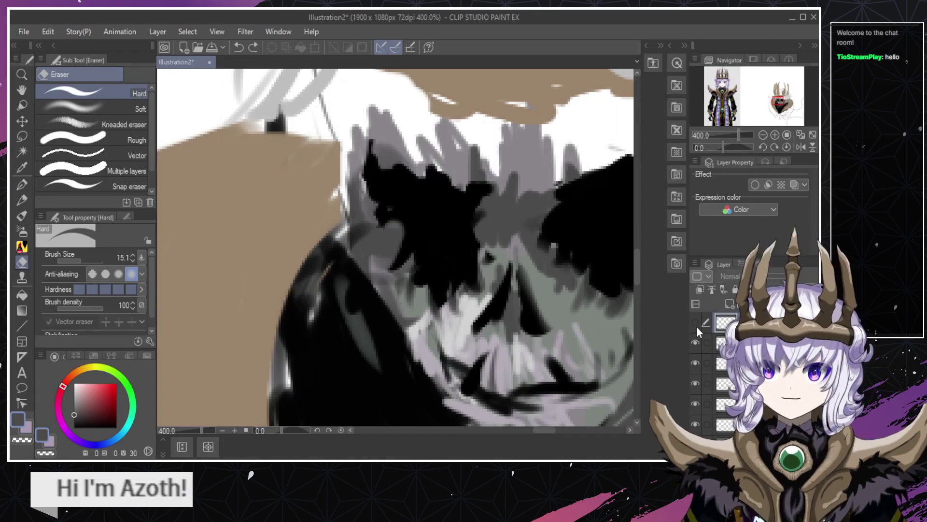
click(696, 323)
mouse_move(363, 234)
mouse_down()
mouse_move(390, 211)
mouse_move(386, 240)
mouse_up()
Cover the skull's left temple and the outer edge of its eye socket with dark grey Round mixing brush strokes.
key(alt+space)
alt+click(378, 242)
alt+click(377, 242)
alt+click(378, 242)
alt+click(377, 242)
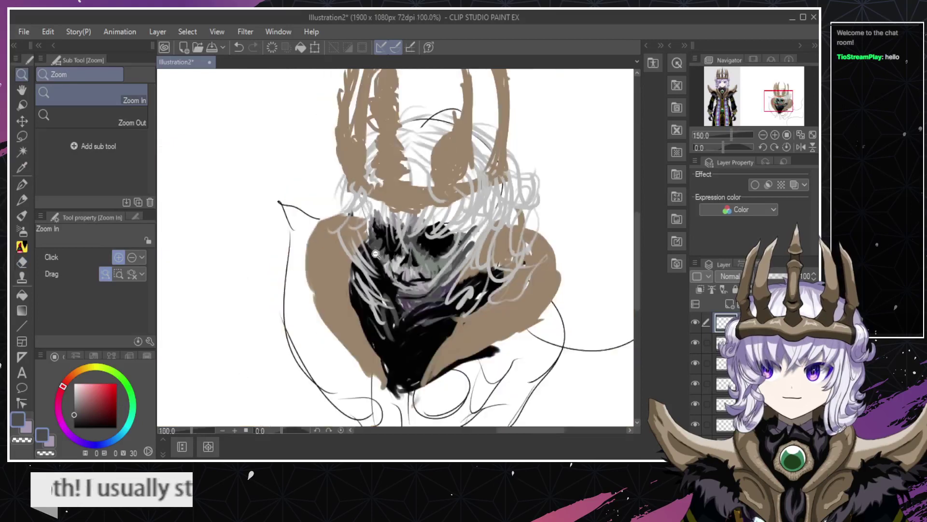
alt+click(378, 241)
ctrl+click(381, 229)
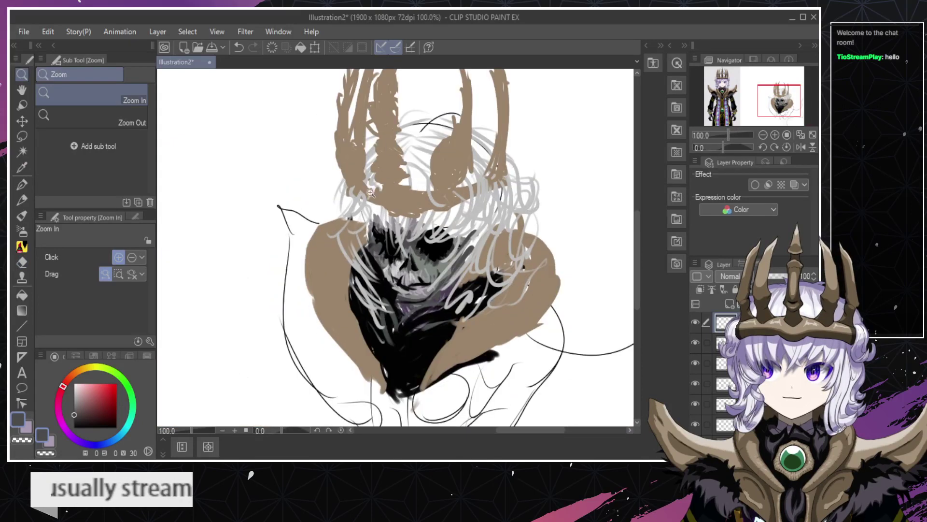
click(368, 240)
click(368, 241)
click(373, 260)
click(373, 260)
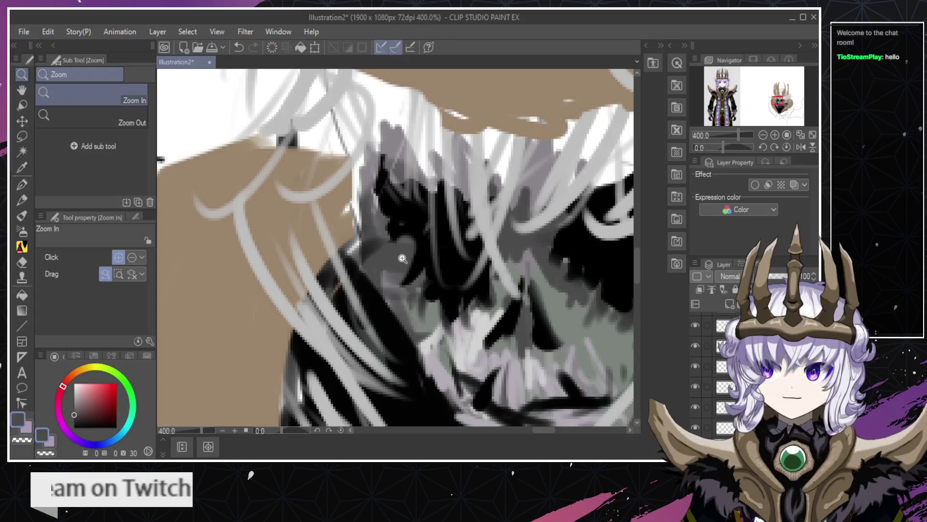
key(b)
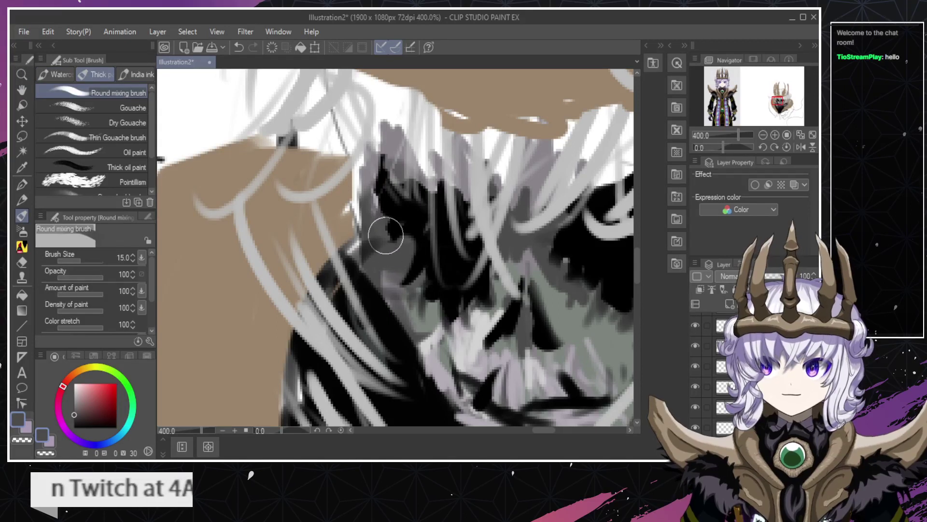
mouse_move(376, 212)
mouse_down()
mouse_move(385, 157)
mouse_move(377, 147)
mouse_up()
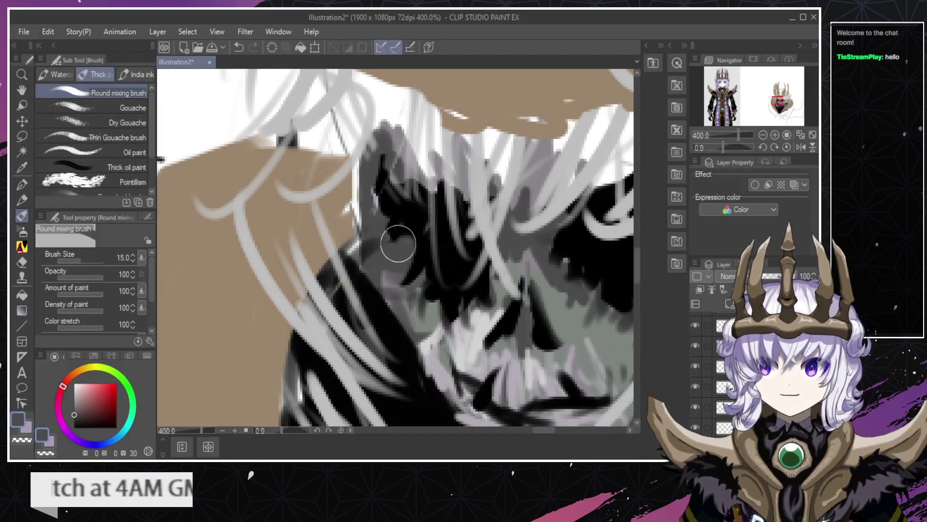
mouse_move(398, 243)
mouse_down()
mouse_move(406, 263)
mouse_move(387, 250)
mouse_move(375, 198)
mouse_up()
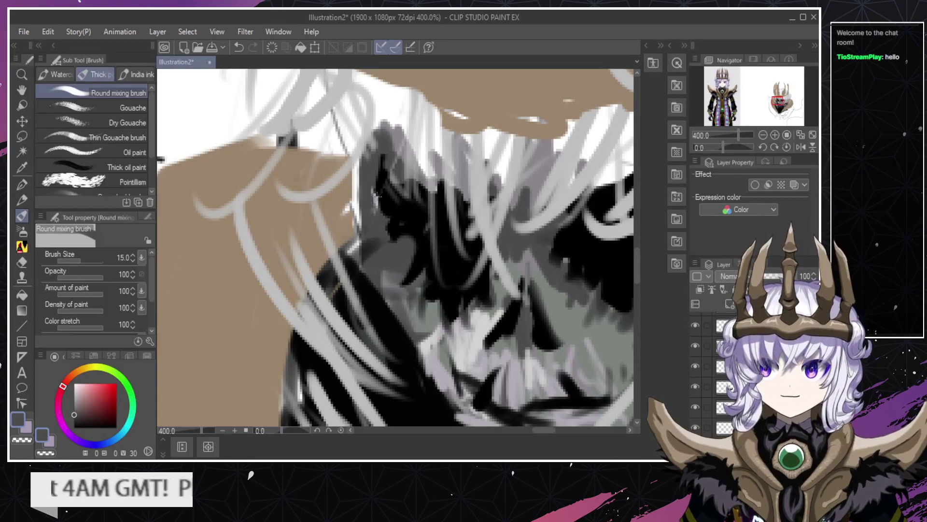
Try erasing along the skull's left outer edge between the brown flap and the cheekbone.
key(e)
key(ctrl+space)
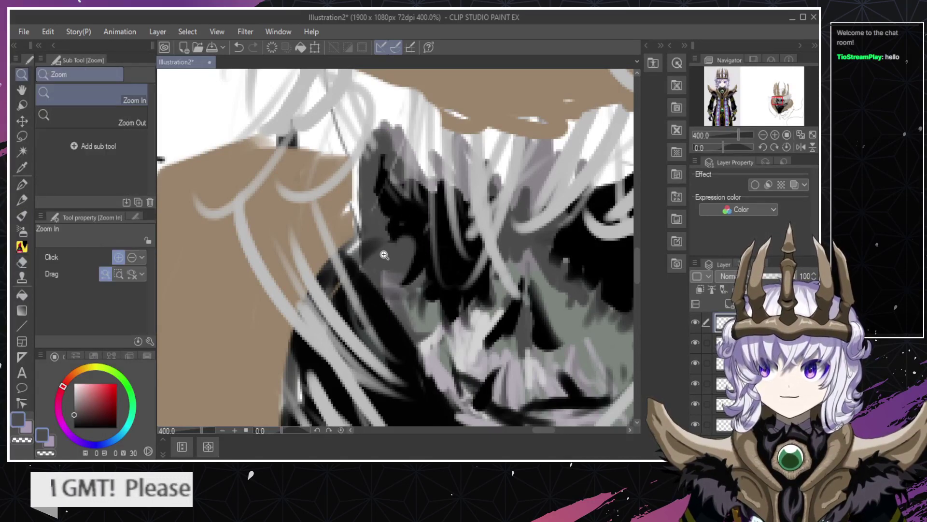
scroll(384, 254, down, 4)
scroll(379, 258, up, 3)
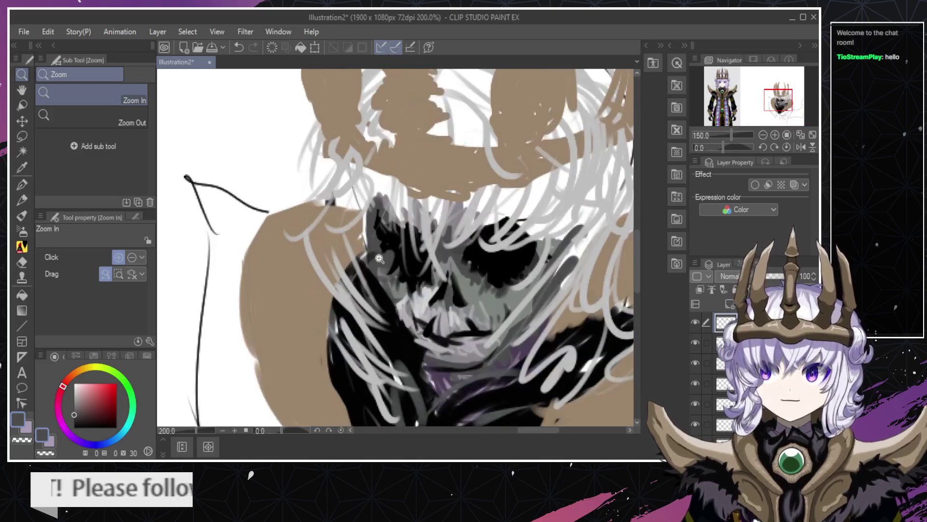
scroll(379, 258, up, 2)
key(e)
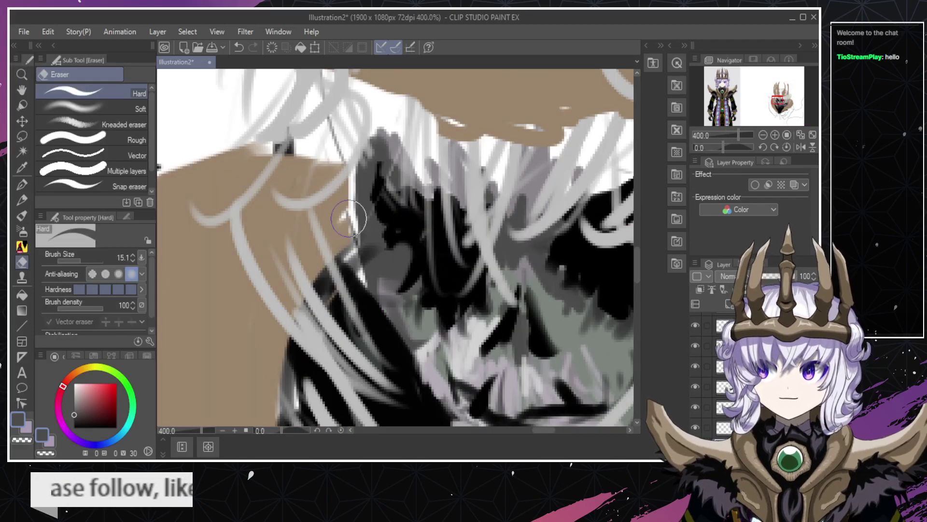
drag(349, 219, 379, 283)
key(ctrl+z)
key(ctrl+z)
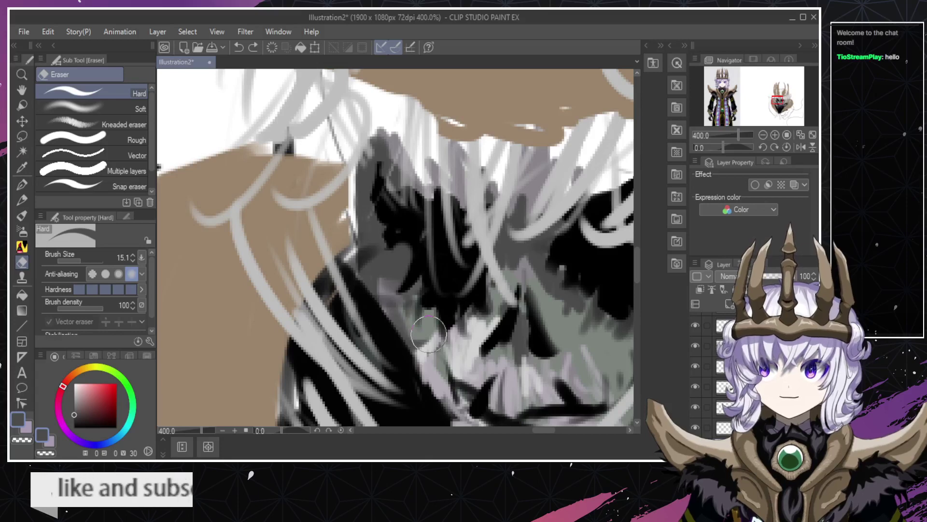
Sample the skull's greenish grey and touch up the left flap's inner edge beside the cheekbone with the Hard eraser.
alt+click(420, 324)
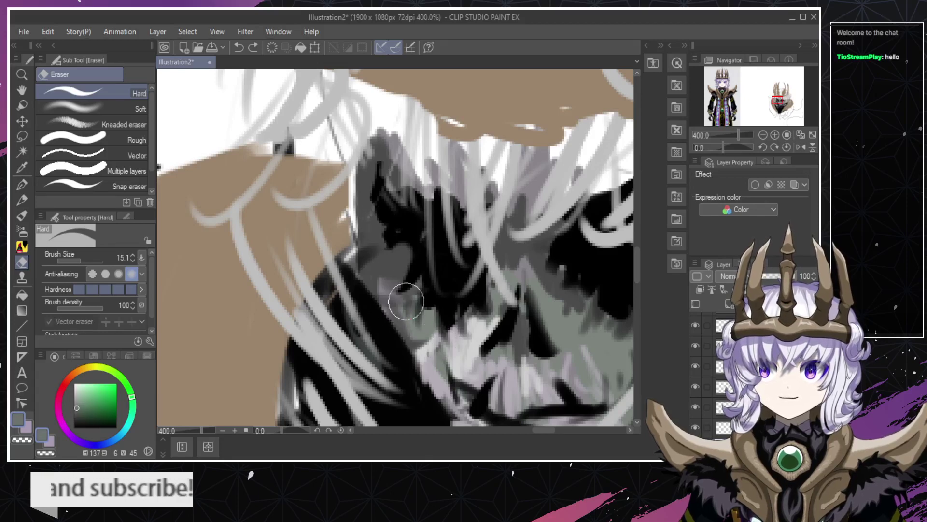
key(ctrl+space)
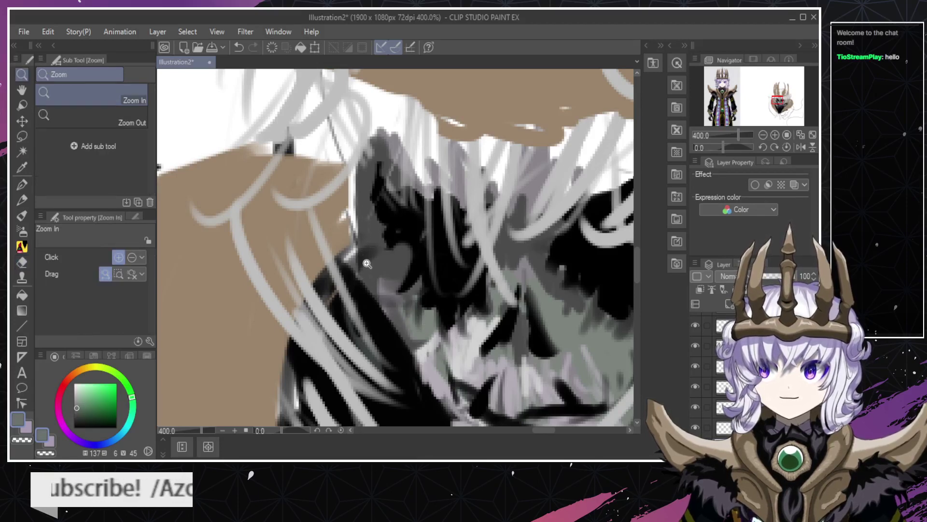
scroll(369, 263, down, 4)
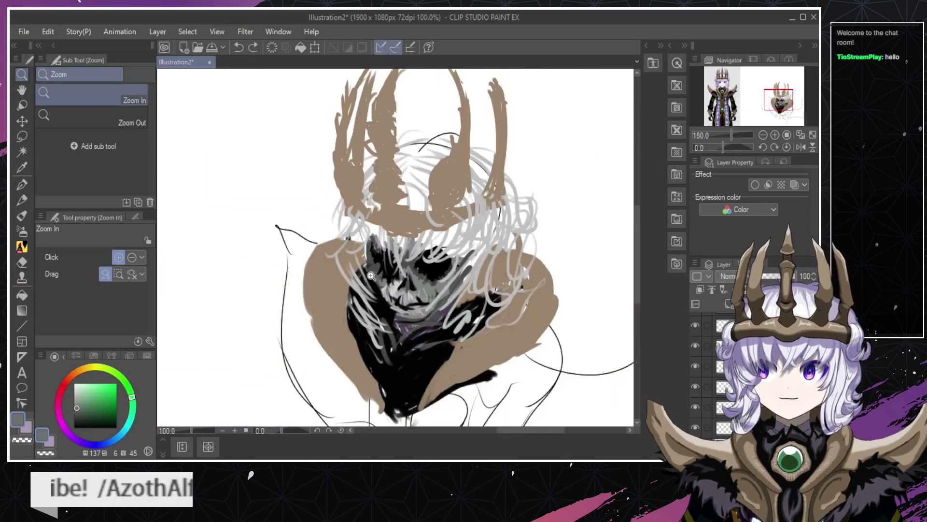
scroll(365, 265, up, 4)
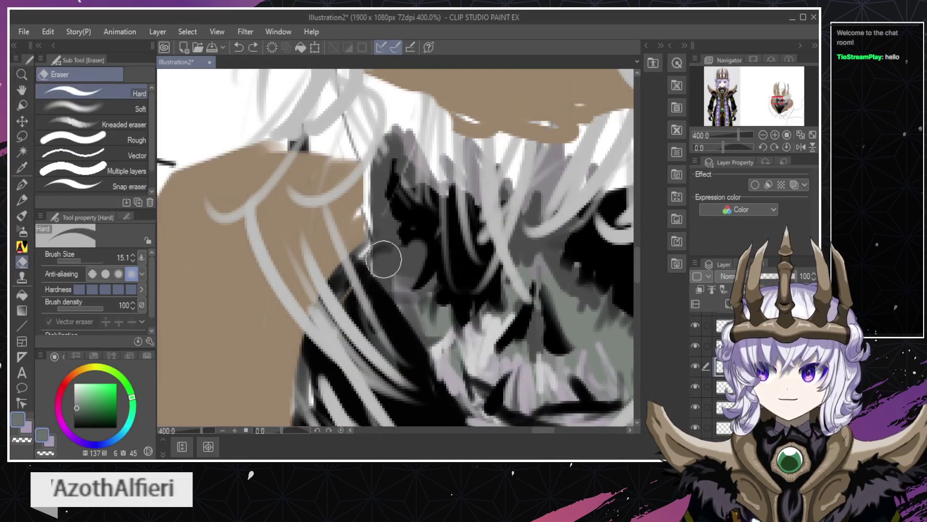
drag(385, 259, 390, 241)
key(ctrl+space)
scroll(397, 254, down, 6)
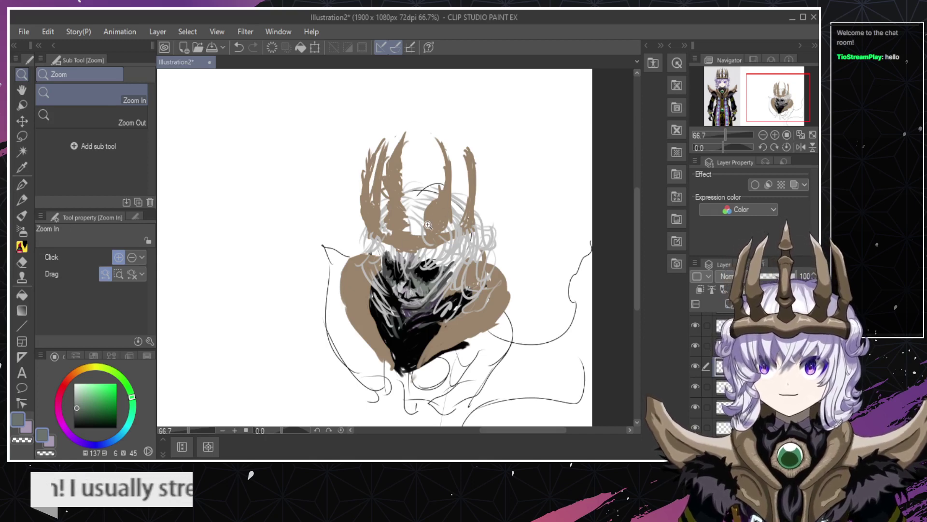
Try a Hard eraser stroke up along the crown's second spike from the right, starting above the band.
scroll(428, 225, up, 2)
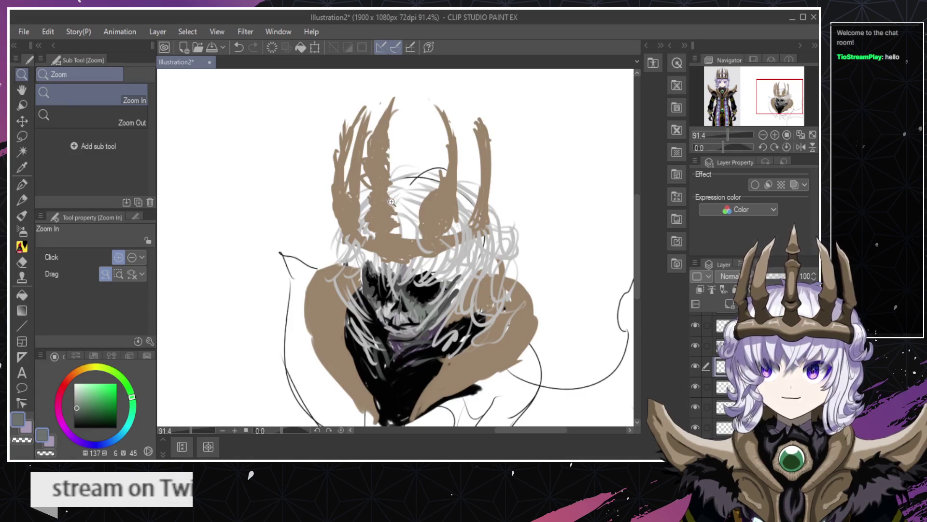
scroll(391, 202, up, 2)
scroll(392, 208, down, 4)
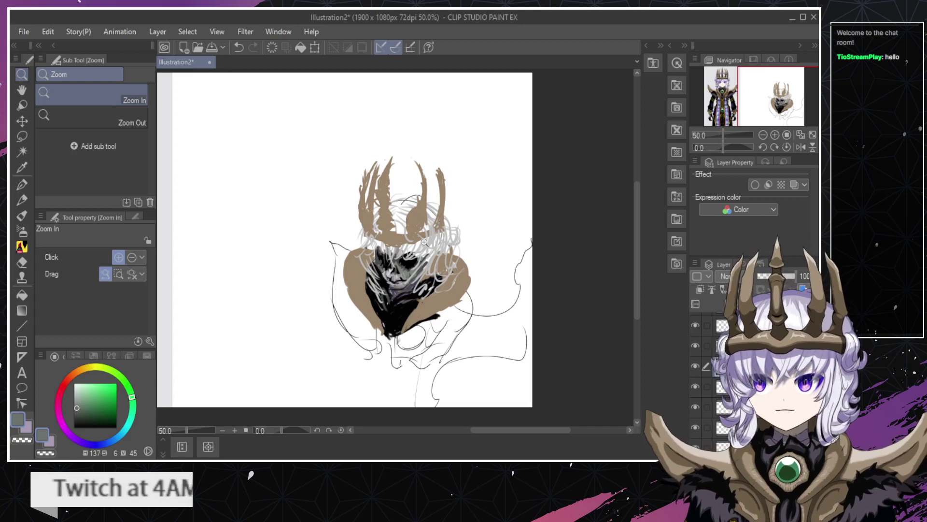
scroll(424, 242, up, 5)
key(e)
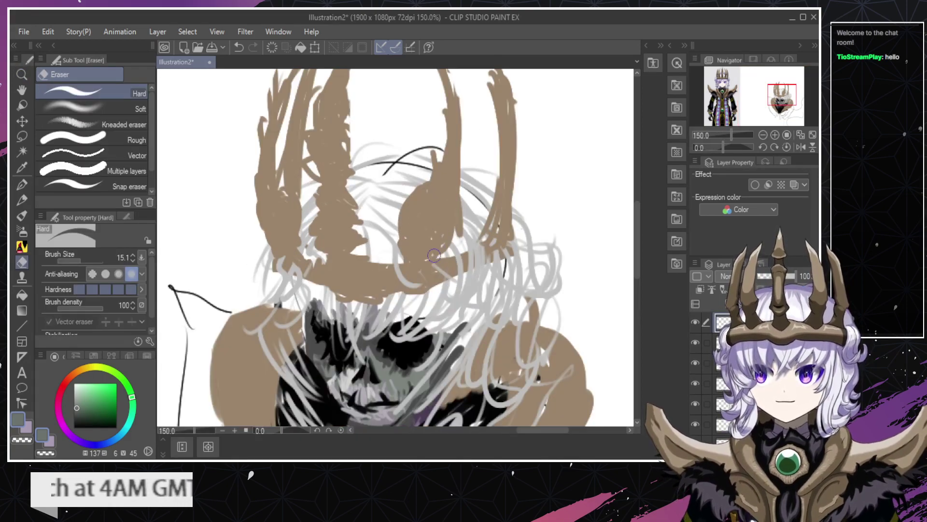
mouse_move(435, 255)
mouse_down()
mouse_move(450, 170)
mouse_move(445, 196)
mouse_move(458, 221)
mouse_move(458, 150)
mouse_up()
key(ctrl+z)
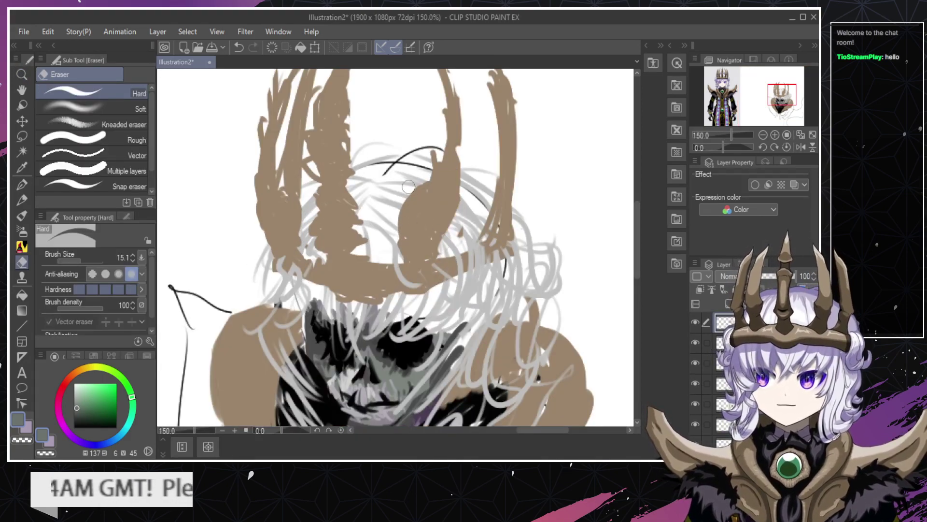
Try a short Hard eraser stroke at the base of the crown's second spike from the right, just above the band.
drag(394, 254, 401, 257)
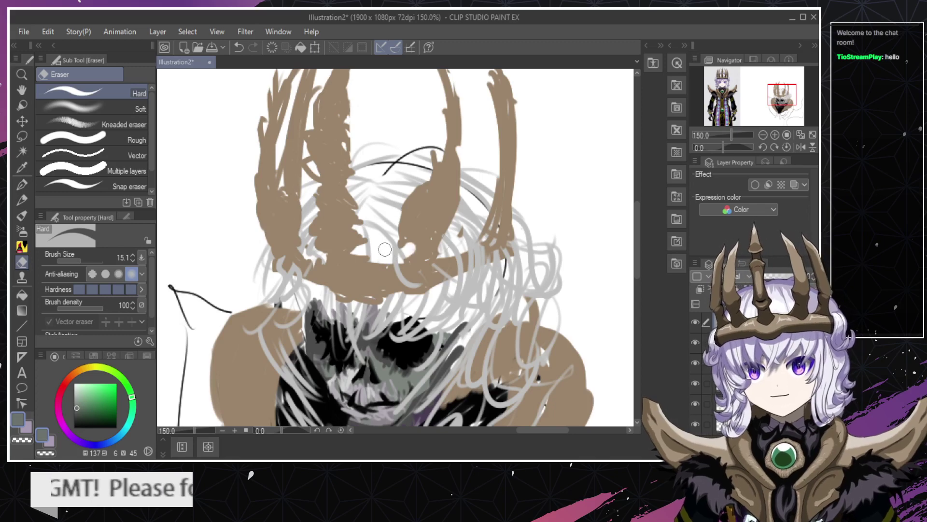
key(ctrl+z)
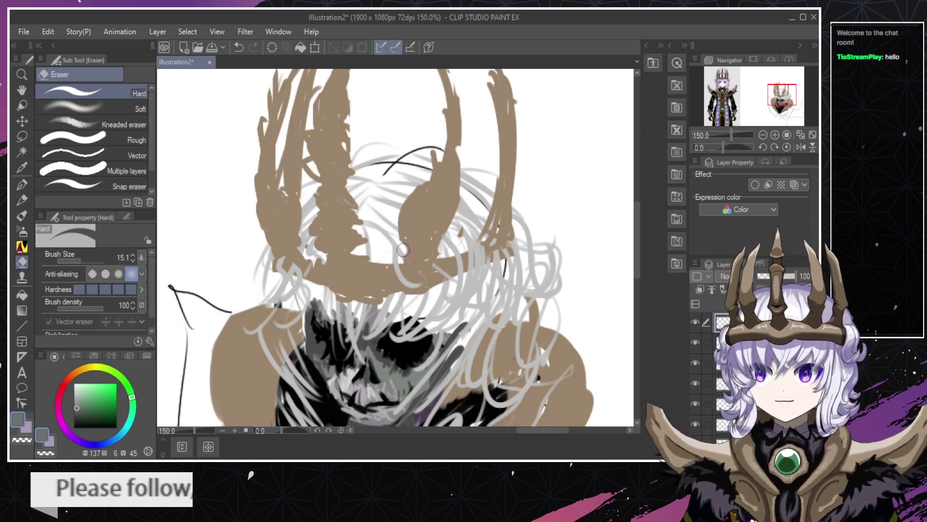
Try long Hard eraser strokes from the base of the crown's leftmost spike upward to split it into two spikes.
key(ctrl+space)
drag(362, 229, 338, 227)
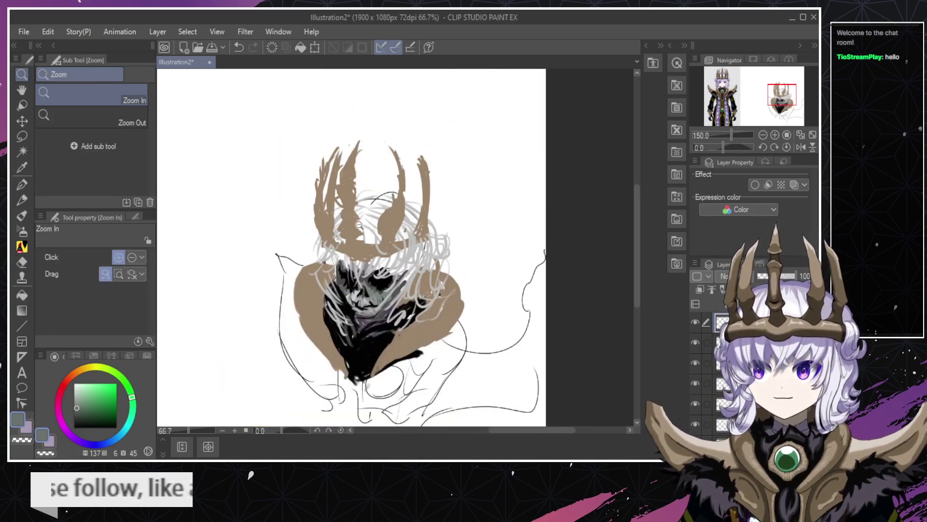
scroll(363, 236, up, 3)
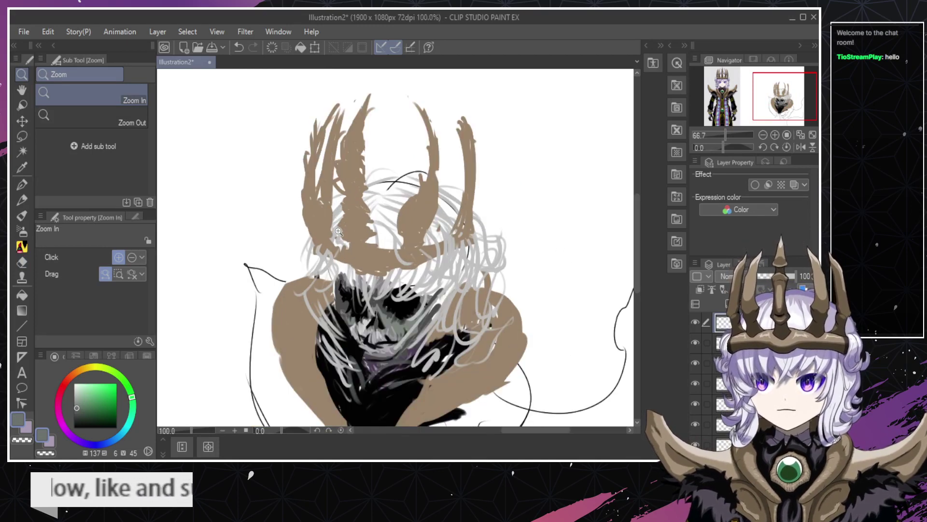
key(e)
drag(318, 191, 326, 147)
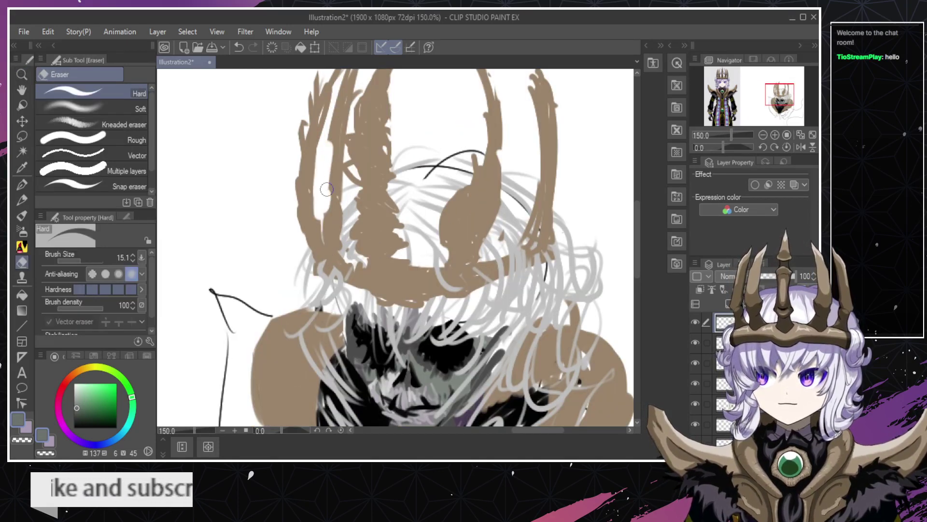
key(ctrl+z)
mouse_move(328, 244)
mouse_down()
mouse_move(316, 183)
mouse_move(348, 101)
mouse_up()
key(ctrl+z)
drag(327, 264, 350, 86)
key(ctrl+z)
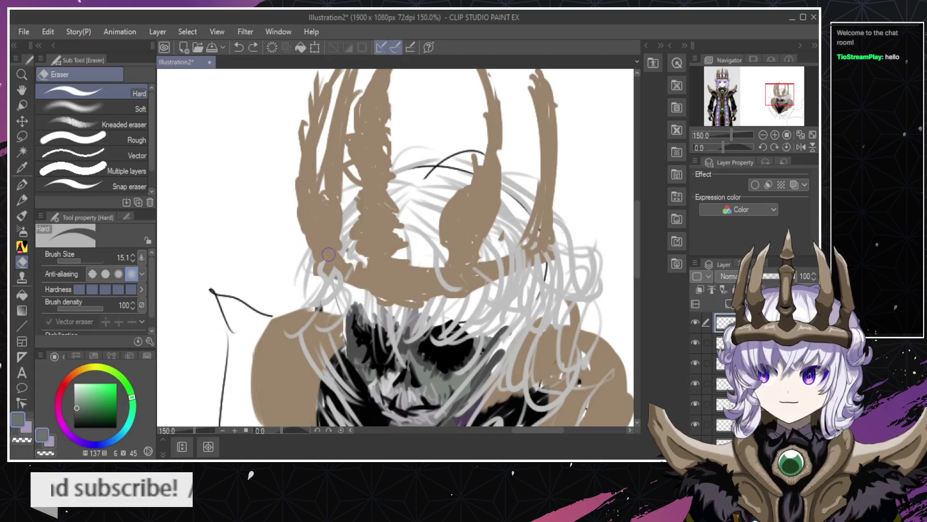
drag(325, 257, 354, 77)
key(ctrl+z)
drag(319, 222, 355, 85)
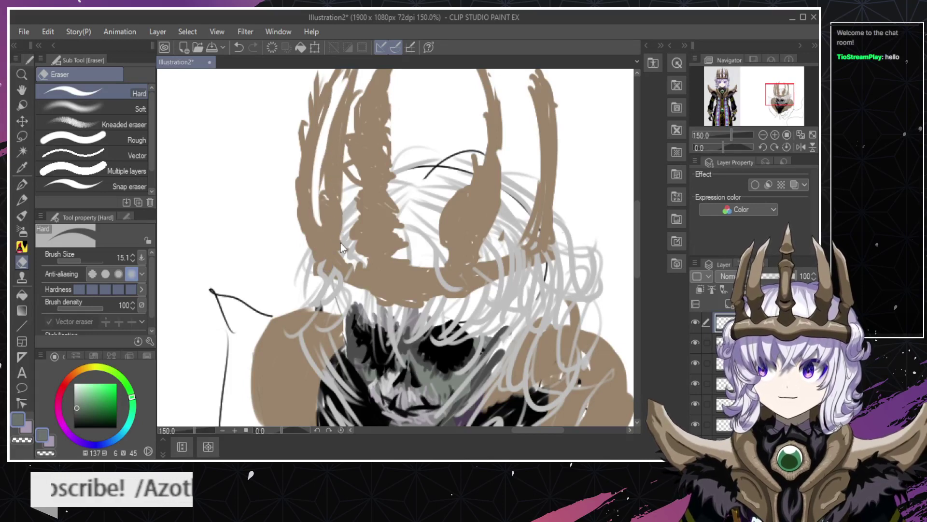
key(ctrl+z)
key(ctrl+y)
key(ctrl+z)
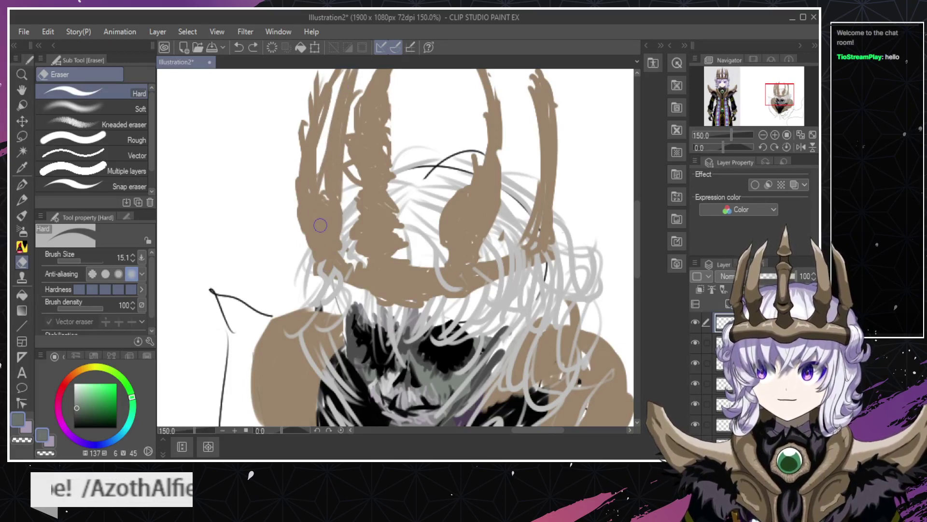
drag(319, 223, 331, 131)
key(ctrl+z)
Sample the crown's brown and try a Round mixing brush stroke up the outer edge of the leftmost spike.
key(alt+space)
alt+click(328, 230)
click(329, 231)
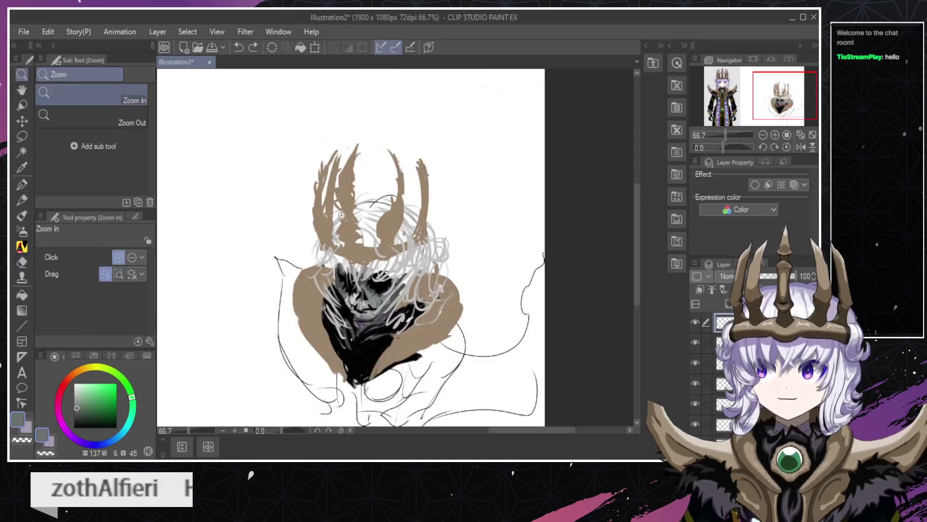
click(328, 241)
key(b)
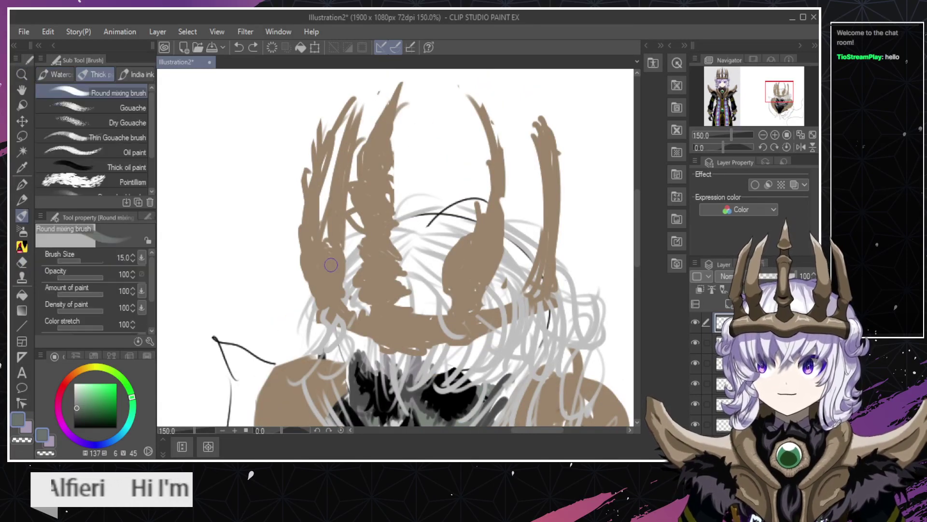
alt+click(328, 242)
key(ctrl+z)
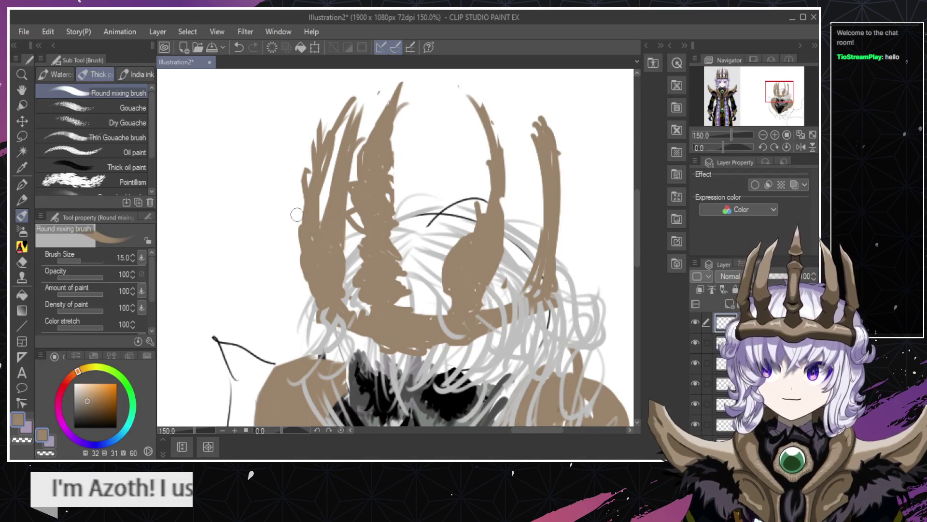
drag(289, 248, 335, 120)
key(ctrl+z)
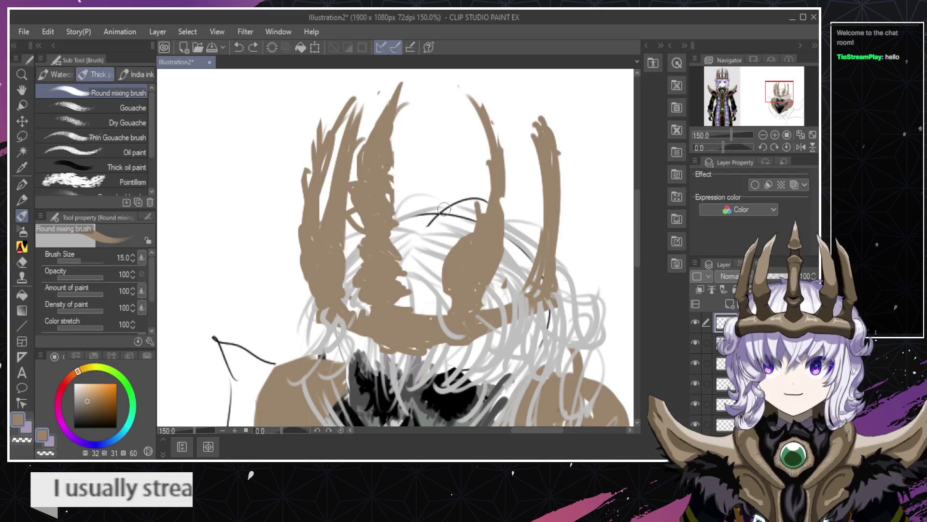
Try erasing and repainting the lower outer side of the crown's second spike from the right.
key(e)
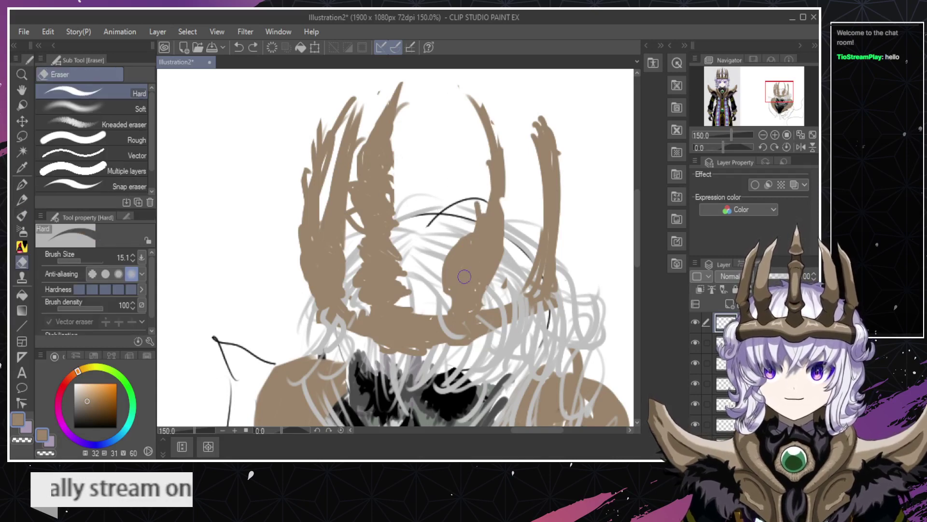
mouse_move(502, 284)
mouse_down()
mouse_move(465, 299)
mouse_move(448, 292)
mouse_move(479, 285)
mouse_move(500, 232)
mouse_up()
key(b)
key(ctrl+z)
mouse_move(482, 295)
mouse_down()
mouse_move(495, 261)
mouse_move(472, 259)
mouse_move(476, 286)
mouse_move(491, 252)
mouse_up()
key(ctrl+z)
key(e)
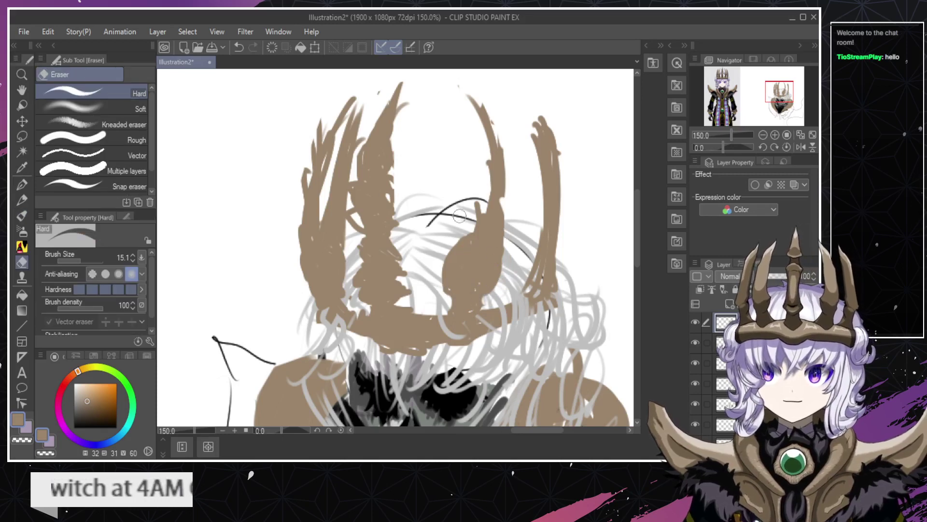
key(ctrl+z)
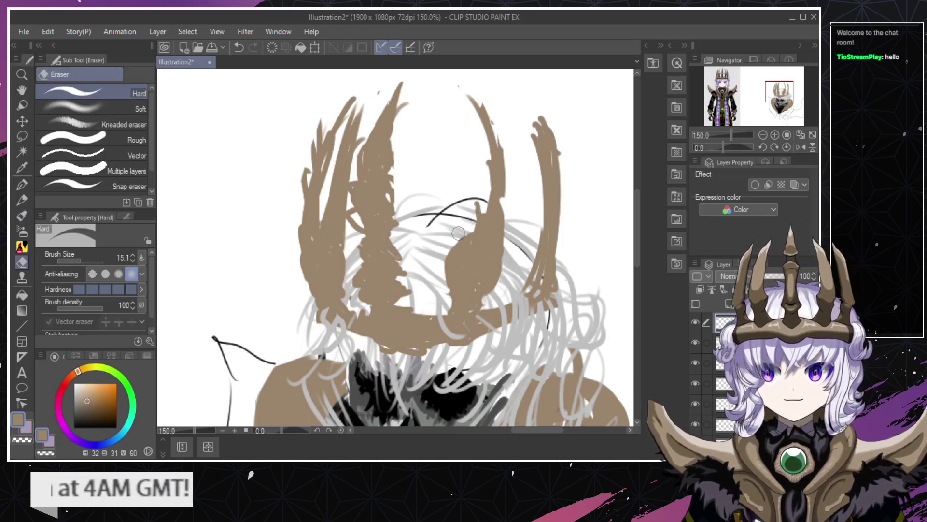
Slim the crown's second spike from the right by erasing its lower inner bulge and upper outer edge, and retouch its inner edge in brown.
mouse_move(437, 283)
mouse_down()
mouse_move(471, 220)
mouse_move(445, 271)
mouse_move(452, 234)
mouse_up()
key(ctrl+space)
mouse_move(430, 263)
mouse_down()
mouse_move(439, 285)
mouse_move(438, 257)
mouse_up()
key(b)
drag(454, 177, 439, 136)
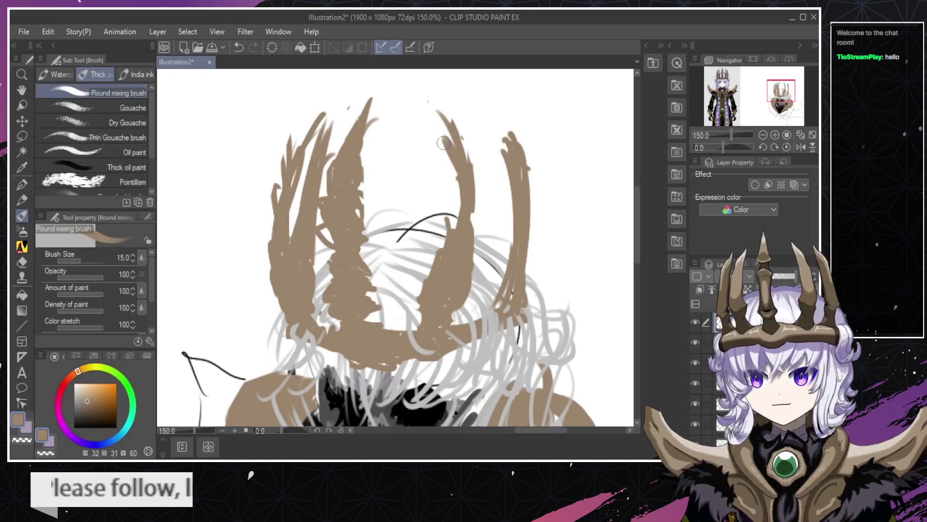
key(ctrl+z)
drag(449, 228, 437, 127)
key(ctrl+z)
mouse_move(446, 240)
mouse_down()
mouse_move(460, 159)
mouse_move(430, 141)
mouse_up()
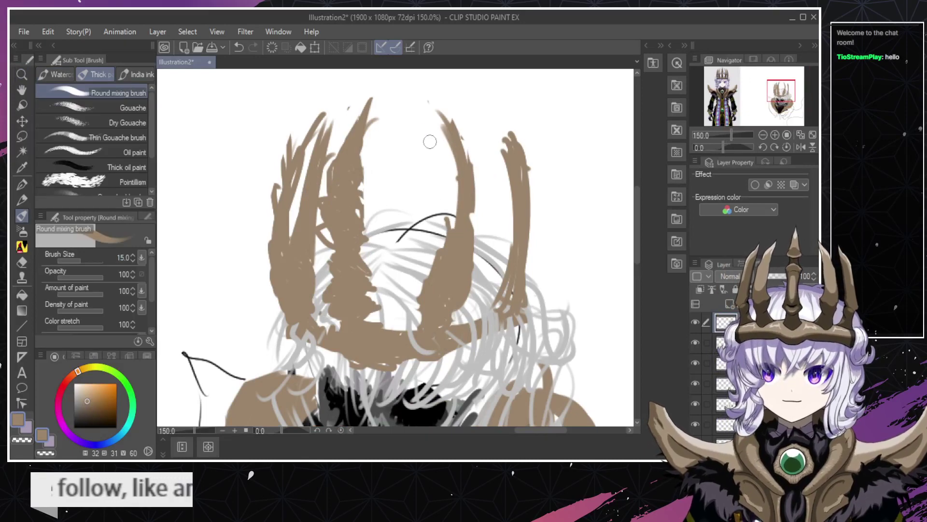
key(e)
mouse_move(473, 212)
mouse_down()
mouse_move(452, 128)
mouse_move(459, 147)
mouse_up()
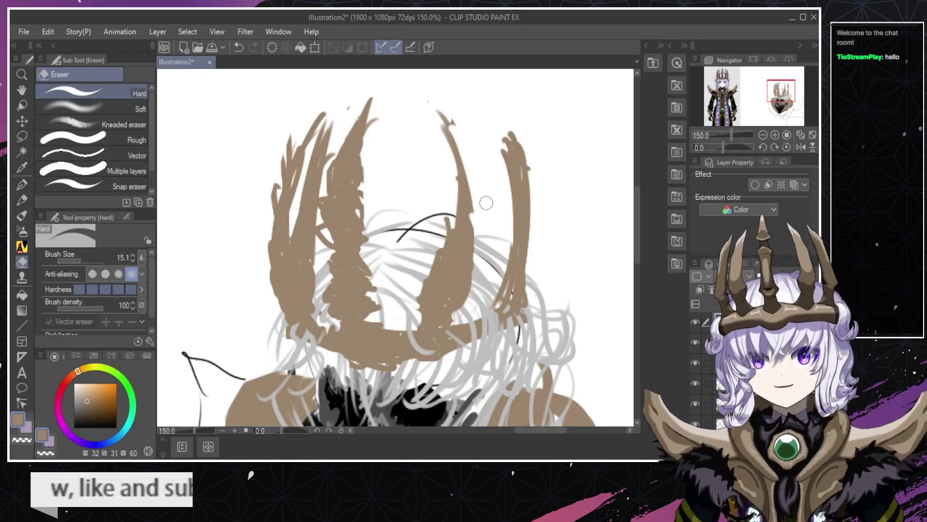
Sample the light grey of the skull's upper teeth for the Round mixing brush.
key(/)
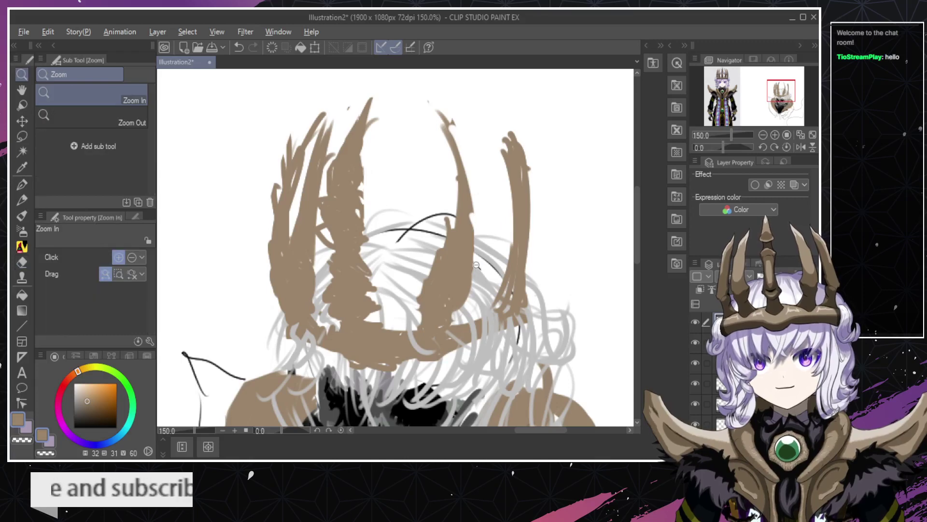
alt+click(462, 265)
click(455, 299)
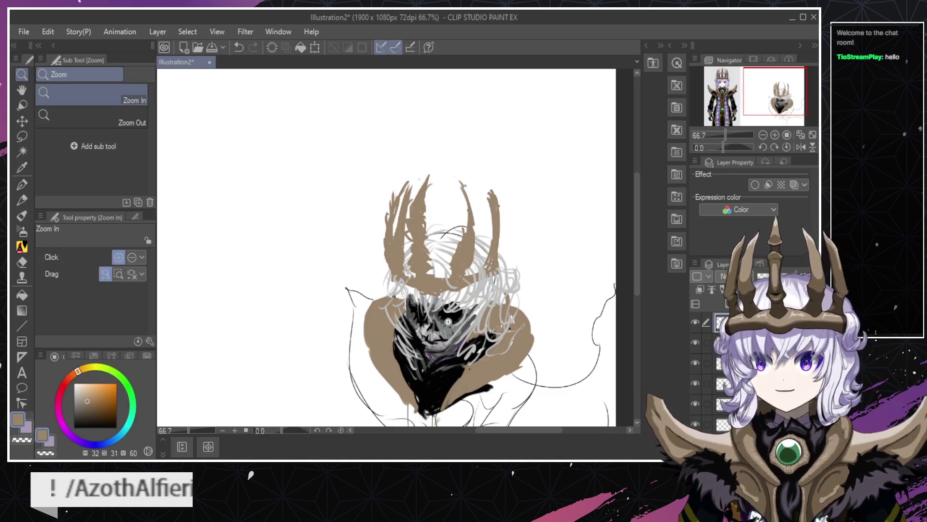
click(409, 348)
click(420, 343)
click(437, 337)
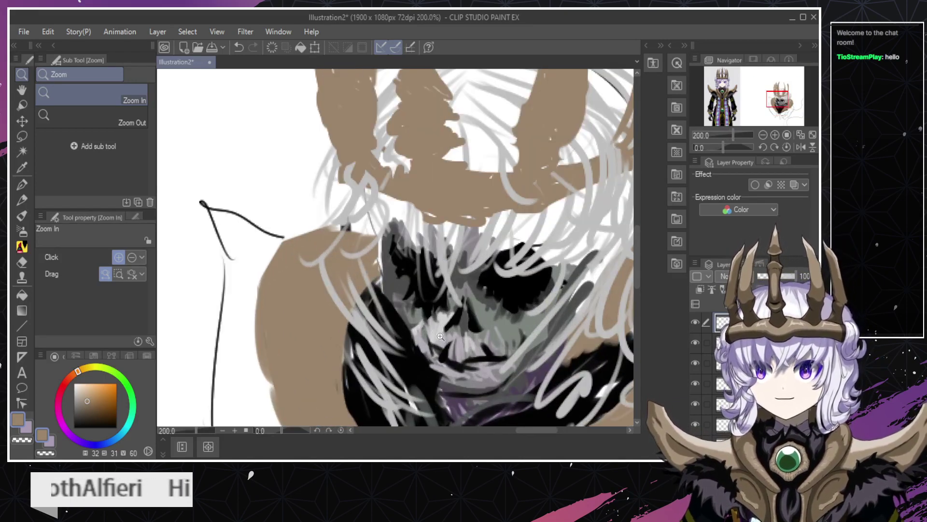
key(e)
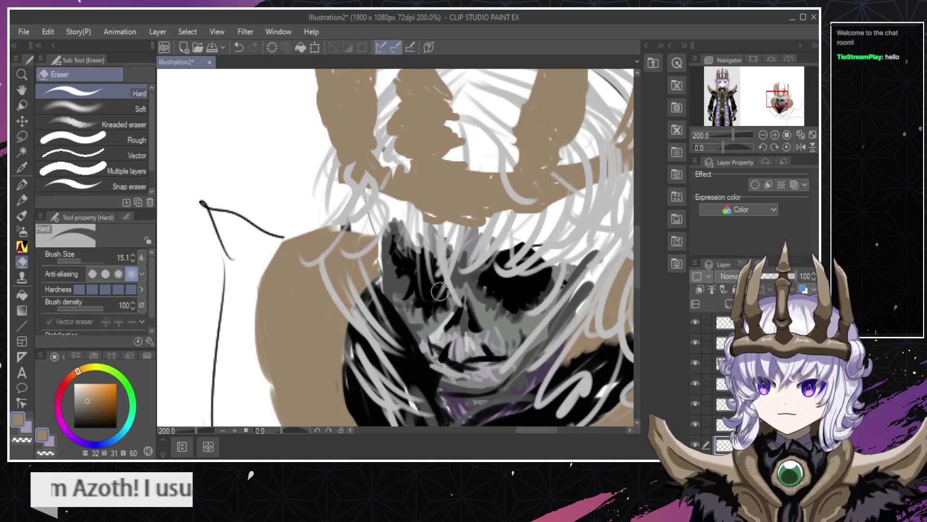
key(/)
drag(416, 337, 338, 340)
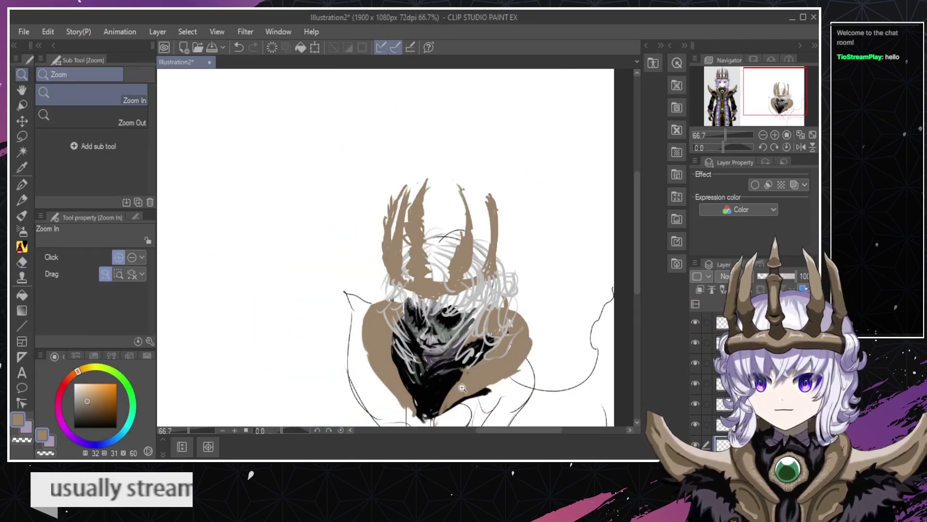
scroll(422, 334, up, 2)
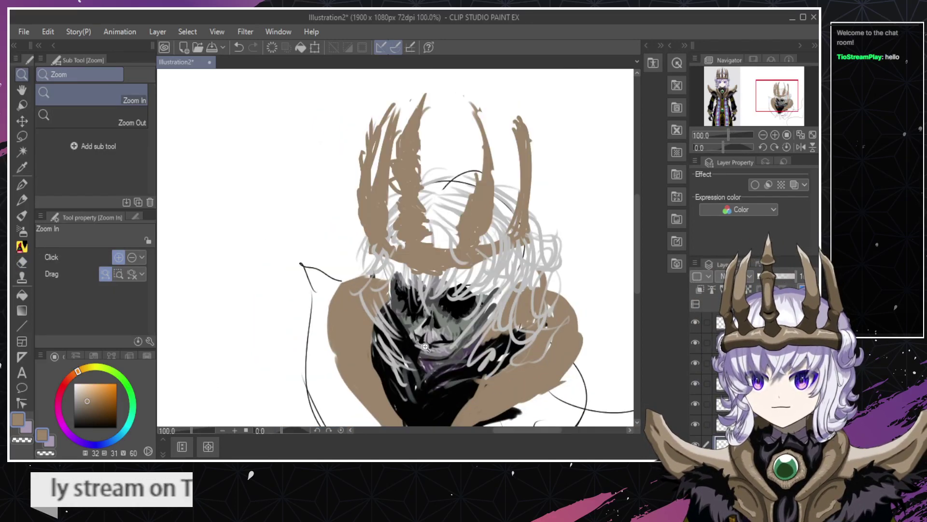
scroll(448, 352, up, 1)
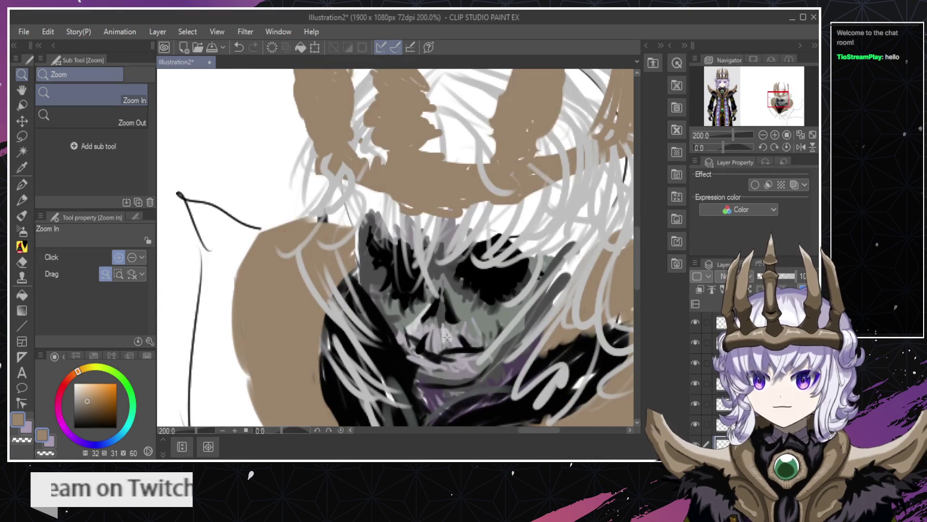
scroll(427, 343, up, 2)
key(b)
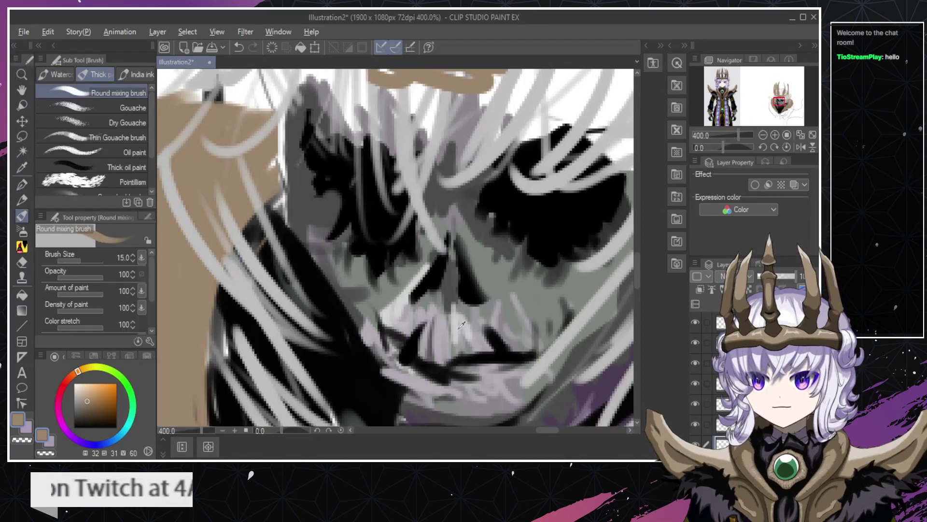
alt+click(461, 324)
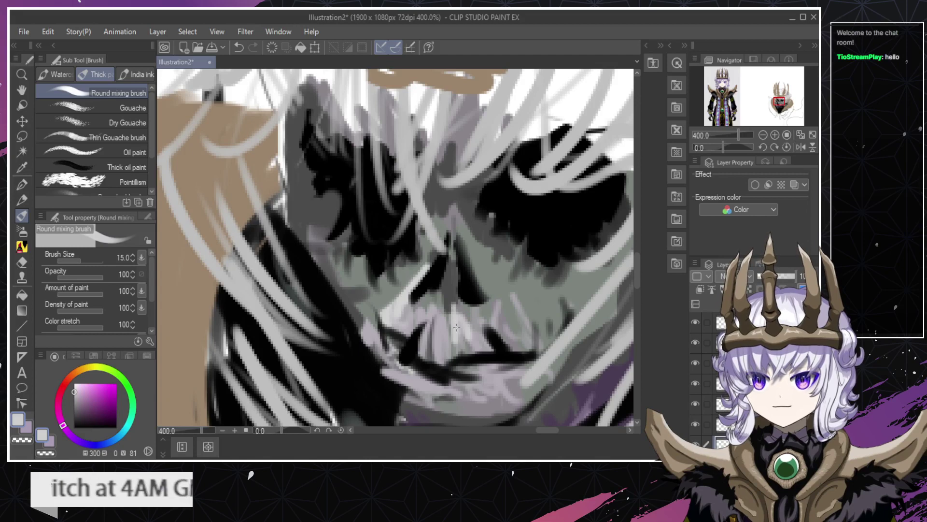
Reduce the Round mixing brush size to 8 and paint light grey highlights from the right side of the skull's nose onto the cheek.
drag(488, 276, 516, 298)
key(ctrl+z)
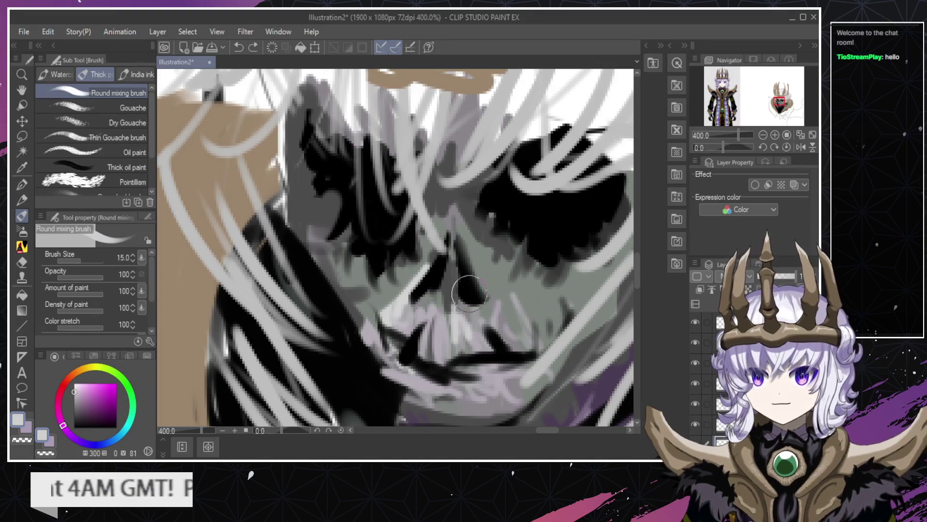
click(130, 262)
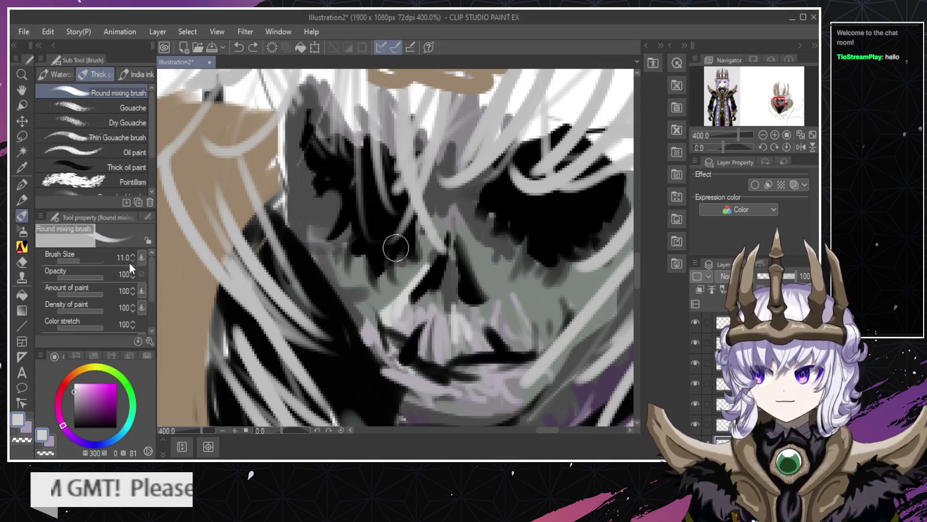
drag(508, 314, 481, 263)
key(ctrl+z)
mouse_move(509, 302)
mouse_down()
mouse_move(485, 261)
mouse_move(518, 325)
mouse_up()
key(ctrl+z)
drag(474, 263, 513, 322)
drag(498, 289, 503, 308)
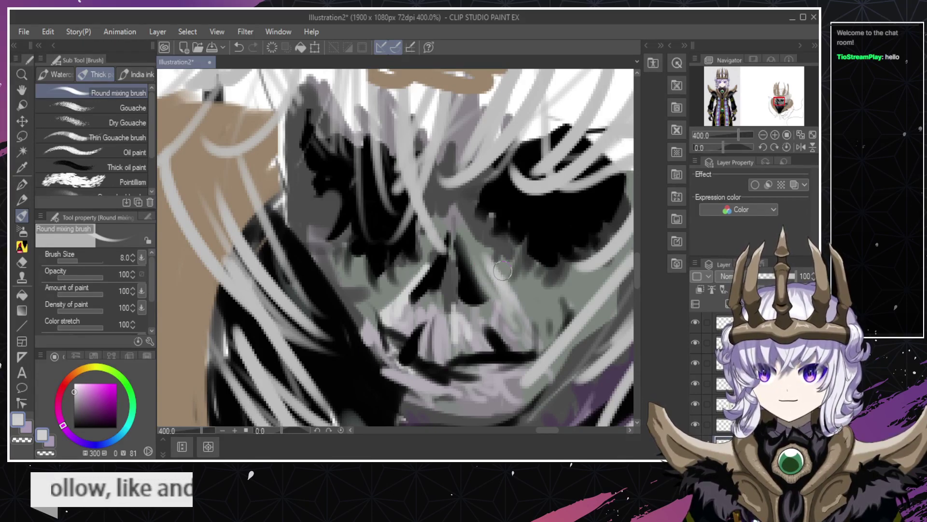
drag(503, 272, 533, 297)
Undo the last highlight stroke and paint light grey strokes on the cheeks on both sides of the skull's nose.
key(slash)
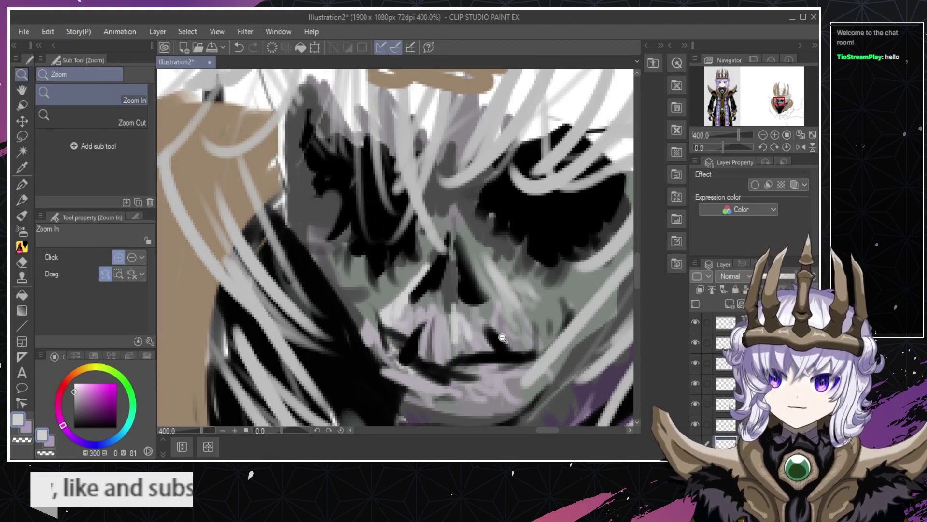
scroll(501, 337, down, 4)
key(ctrl+z)
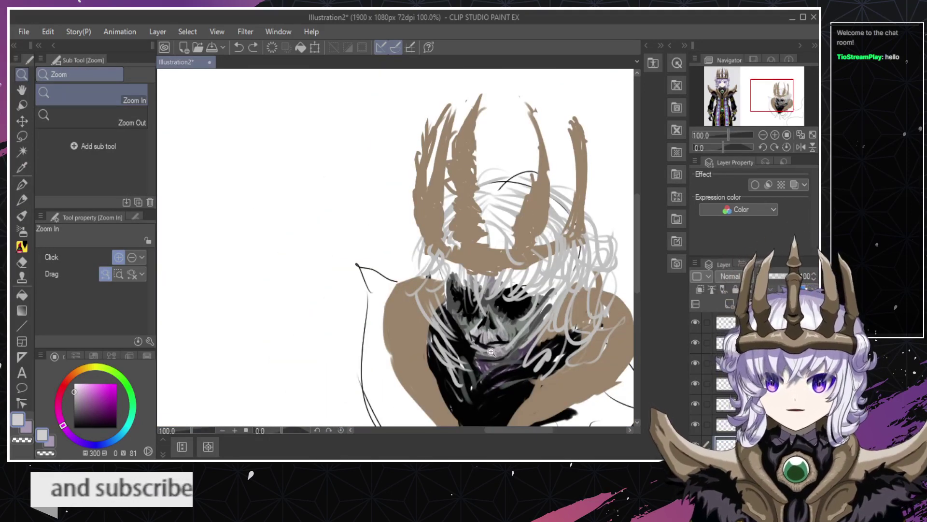
click(459, 338)
key(e)
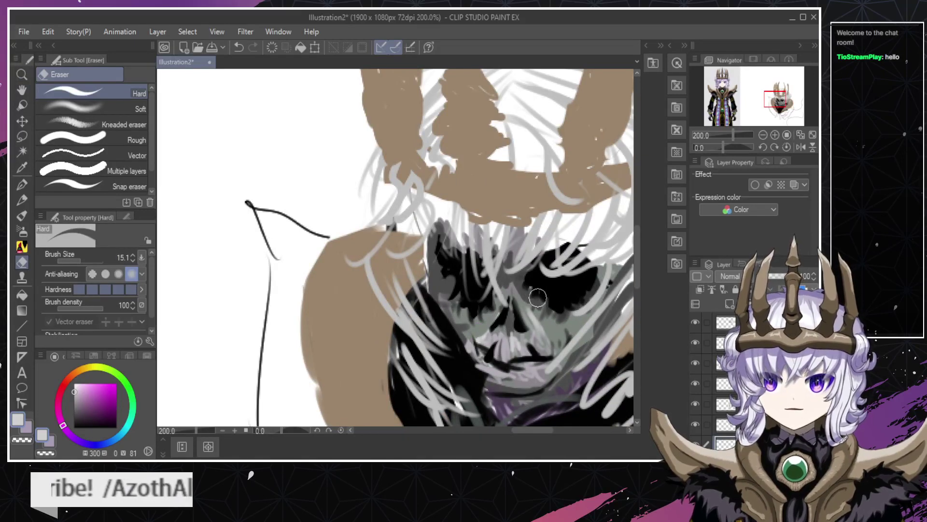
key(b)
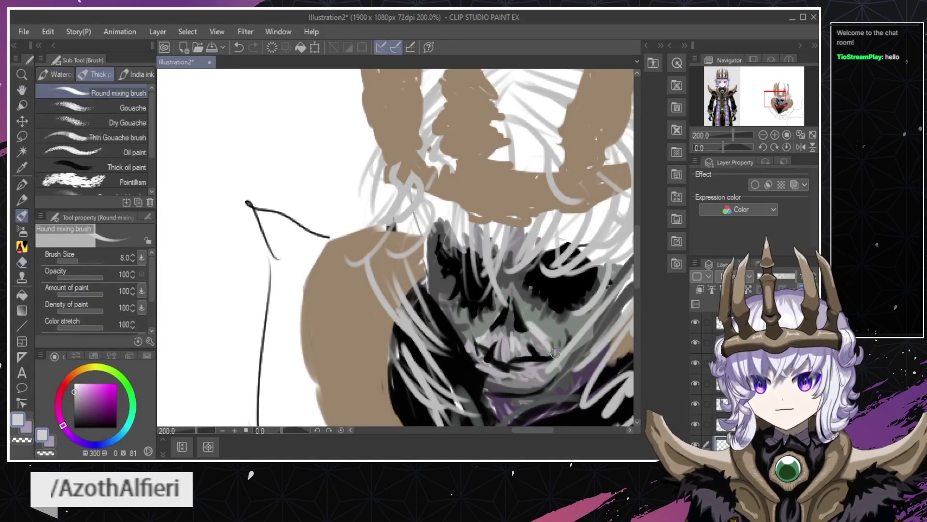
mouse_move(526, 316)
mouse_down()
mouse_move(553, 357)
mouse_move(551, 341)
mouse_move(557, 344)
mouse_move(542, 322)
mouse_move(507, 335)
mouse_move(564, 333)
mouse_up()
drag(477, 324, 498, 307)
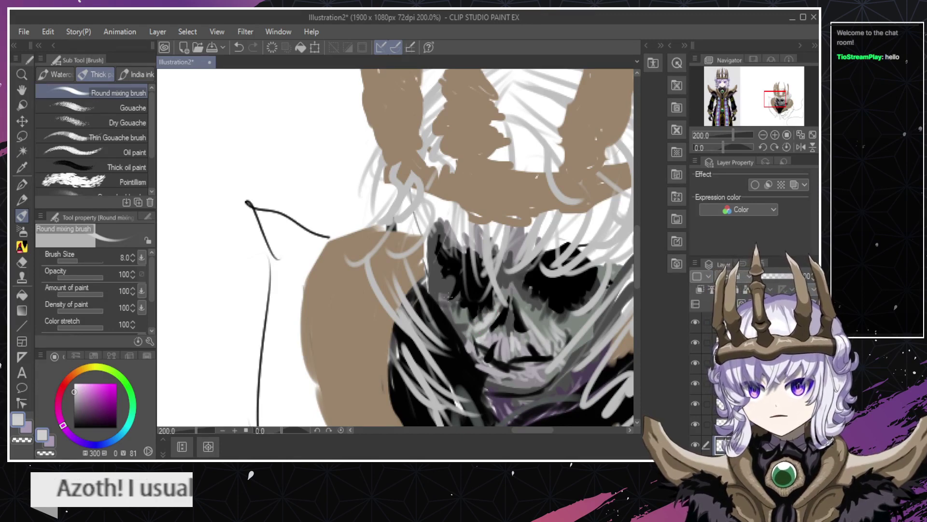
Sample a dark grey from the skull's face and paint it over the nose and the right cheek.
alt+click(459, 288)
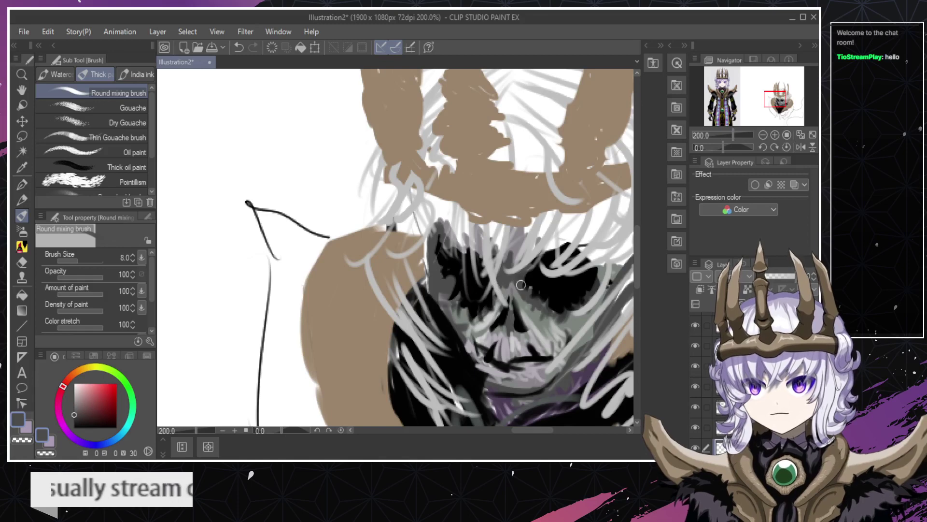
mouse_move(520, 286)
mouse_down()
mouse_move(538, 322)
mouse_move(516, 285)
mouse_move(554, 325)
mouse_move(555, 338)
mouse_move(534, 340)
mouse_move(522, 303)
mouse_move(520, 313)
mouse_move(545, 336)
mouse_move(564, 336)
mouse_up()
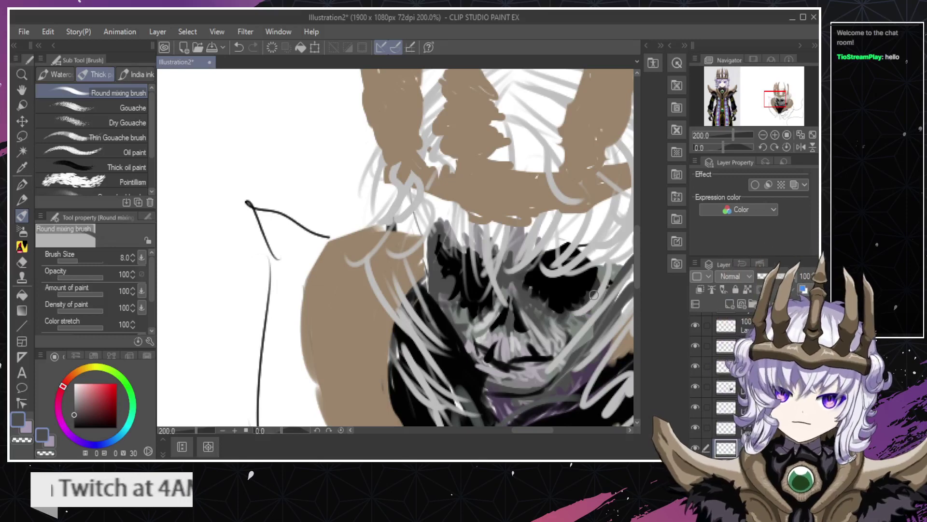
Examine the skull's eye sockets, nose and cheeks both close up and as part of the whole figure.
key(ctrl+space)
drag(497, 322, 454, 323)
click(490, 301)
click(489, 302)
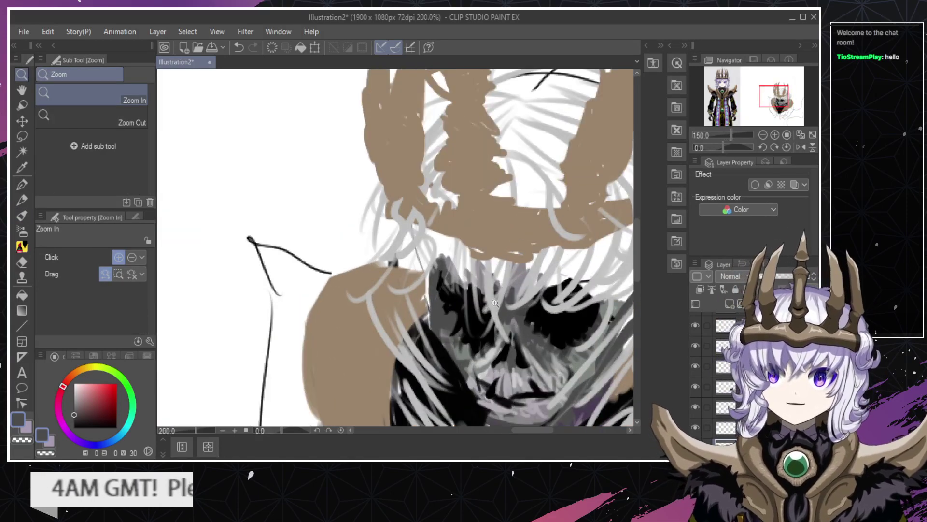
ctrl+click(498, 329)
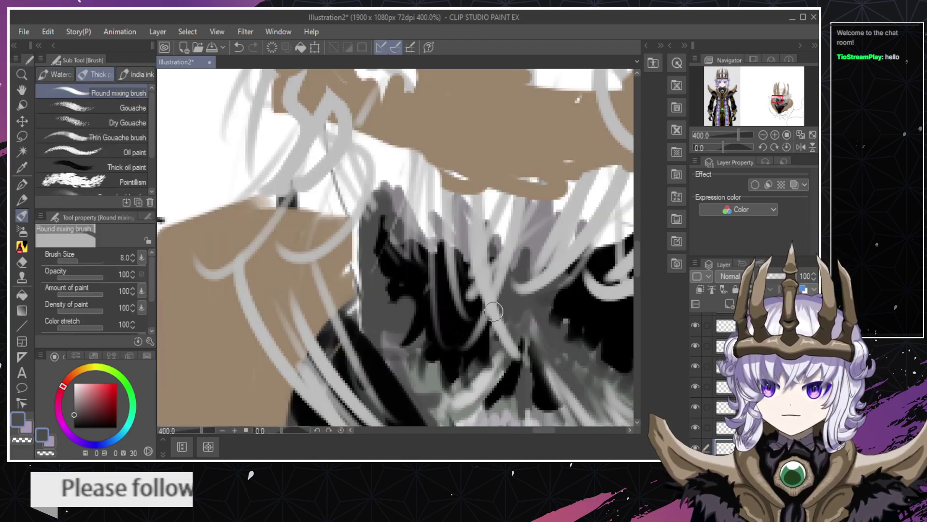
ctrl+alt+click(472, 381)
ctrl+alt+click(471, 382)
ctrl+alt+click(478, 387)
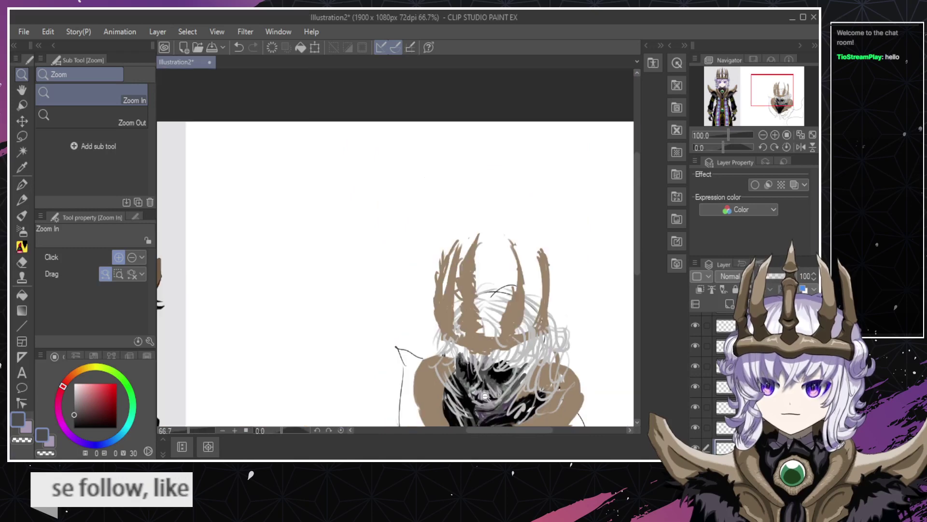
click(484, 356)
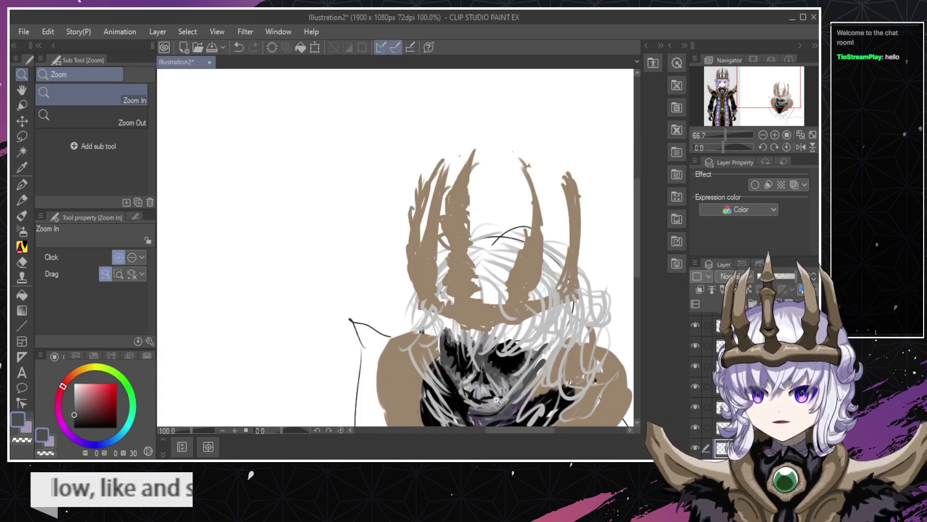
click(475, 397)
alt+click(471, 390)
alt+click(471, 391)
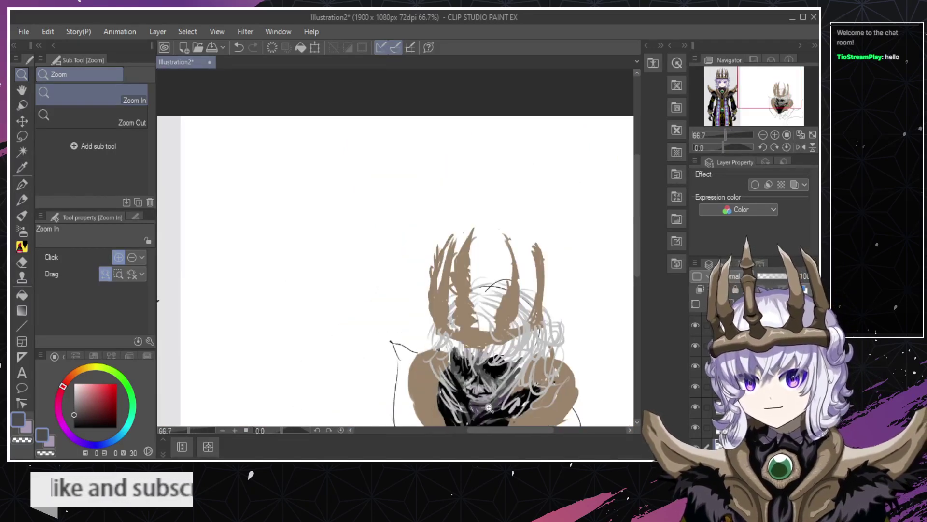
click(475, 399)
click(473, 397)
click(468, 386)
click(461, 353)
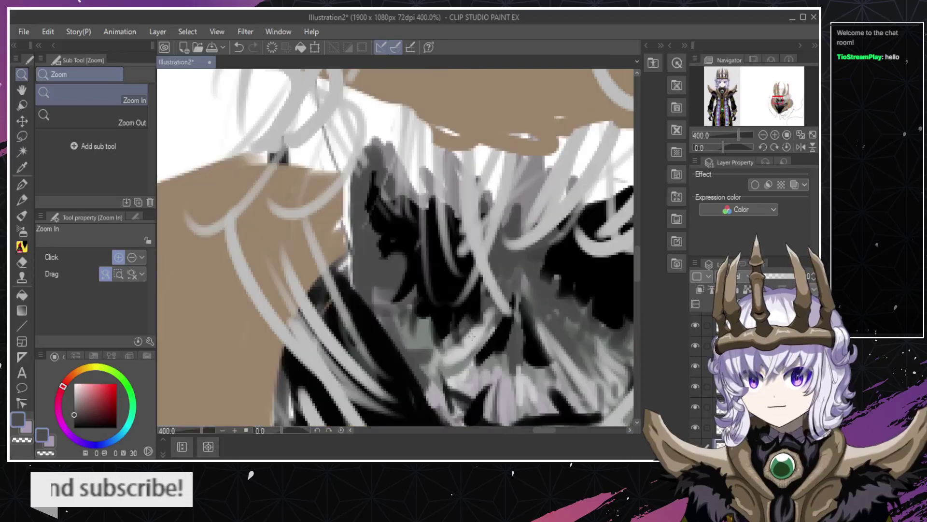
Trim the highlights under the skull's eye sockets on both sides of the nose with the Hard eraser, undoing the misplaced passes.
key(e)
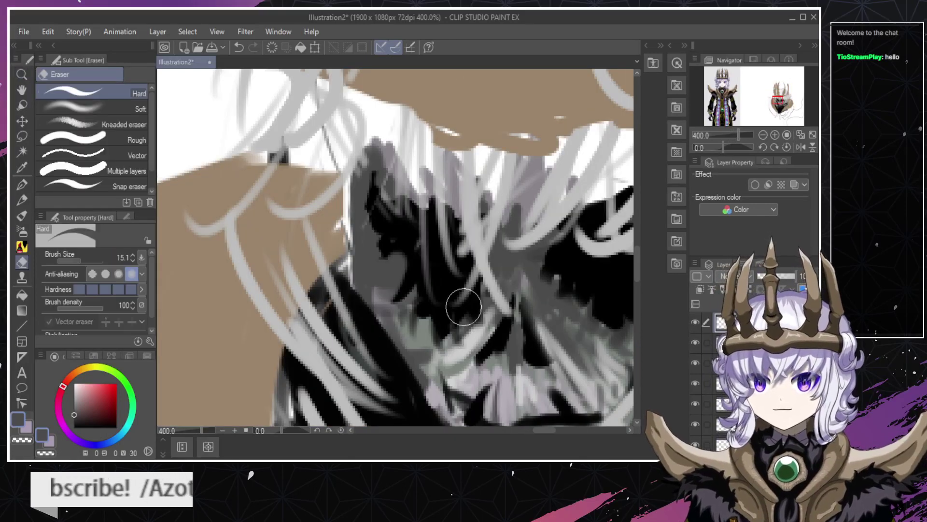
drag(465, 307, 499, 335)
key(ctrl+z)
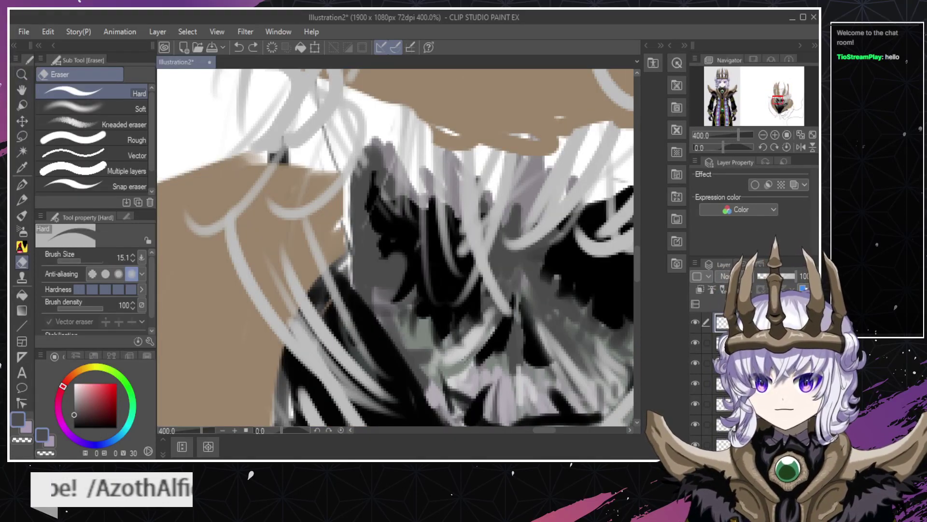
drag(468, 314, 547, 334)
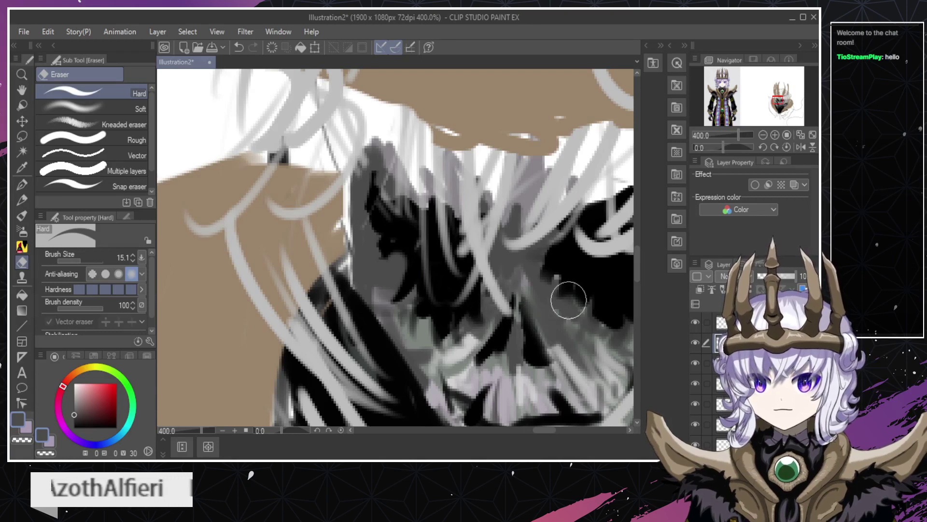
drag(465, 309, 551, 340)
key(ctrl+z)
drag(462, 322, 546, 329)
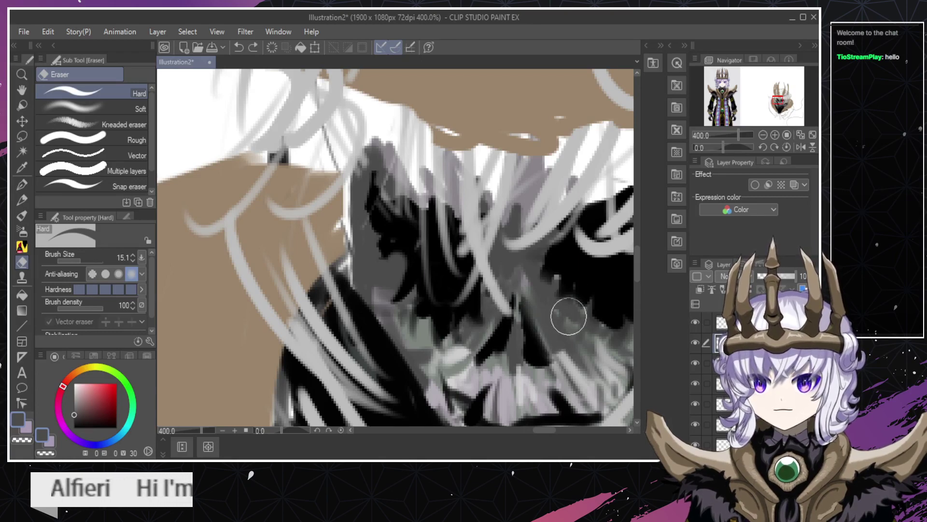
Inspect the trimmed skull face from a distance against the crown, hair and reference character.
key(ctrl+space)
mouse_move(482, 359)
mouse_down()
mouse_move(472, 370)
mouse_move(501, 345)
mouse_move(491, 382)
mouse_up()
key(ctrl+space)
click(492, 360)
click(492, 360)
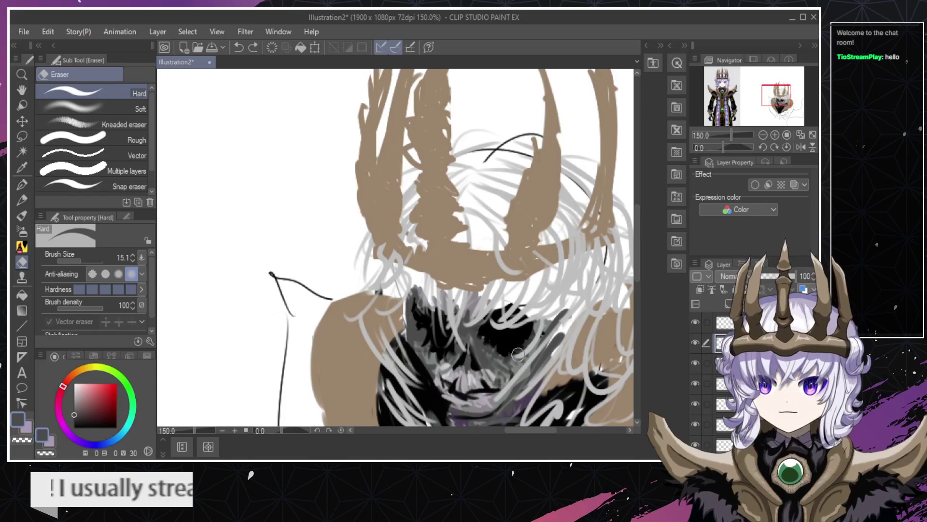
key(ctrl+space)
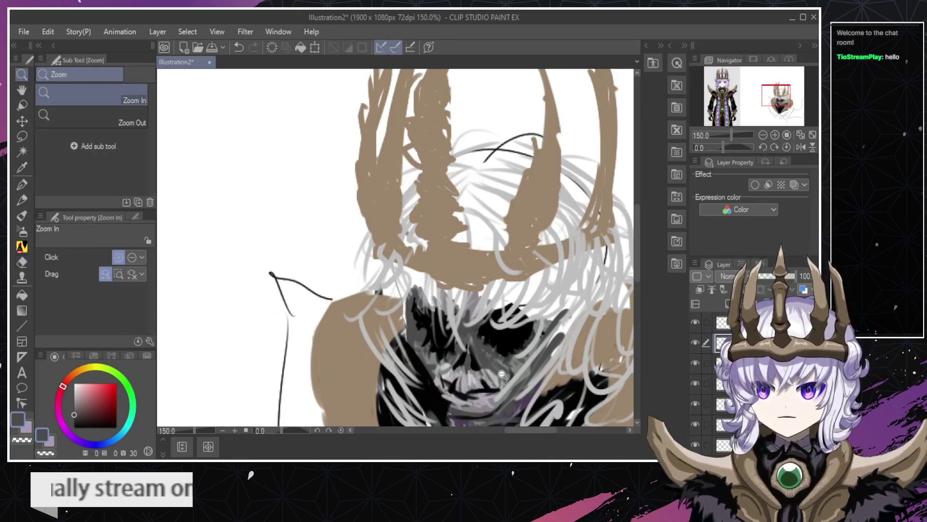
drag(524, 372, 515, 378)
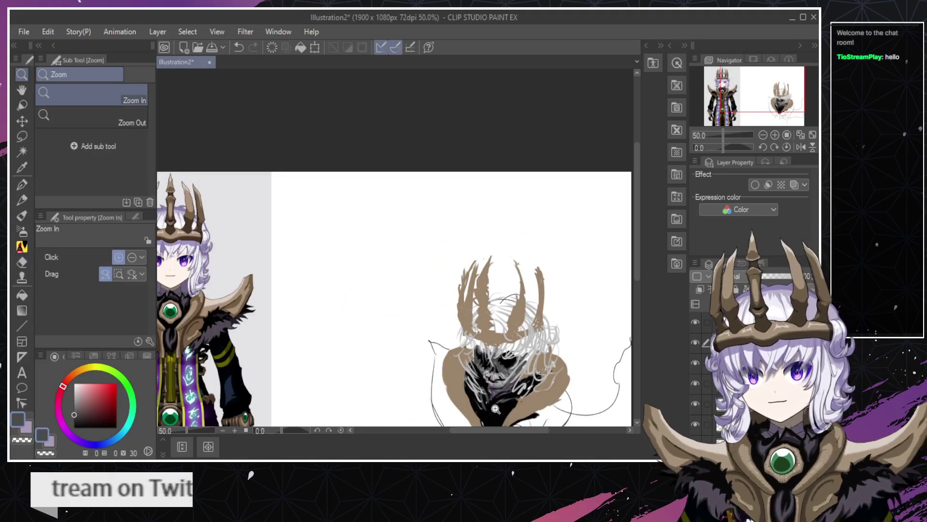
click(500, 395)
click(493, 386)
click(493, 372)
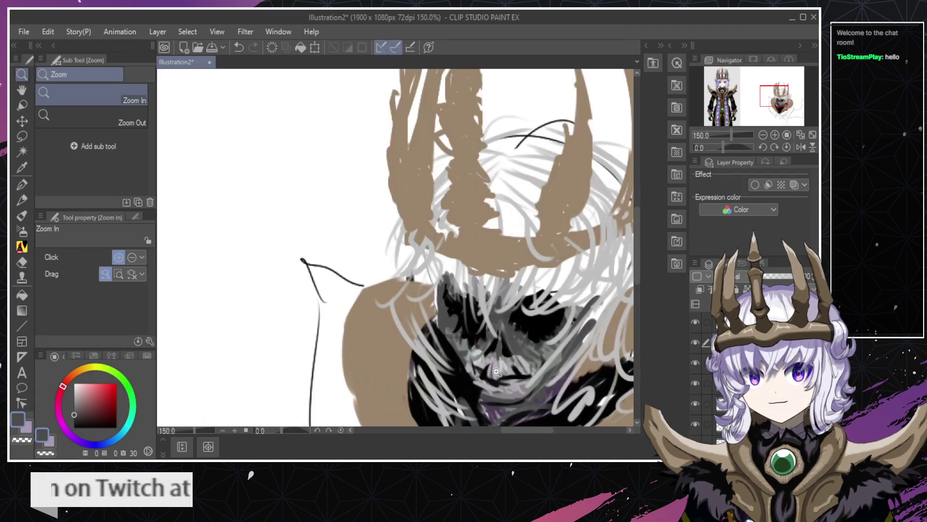
click(505, 333)
drag(491, 357, 486, 368)
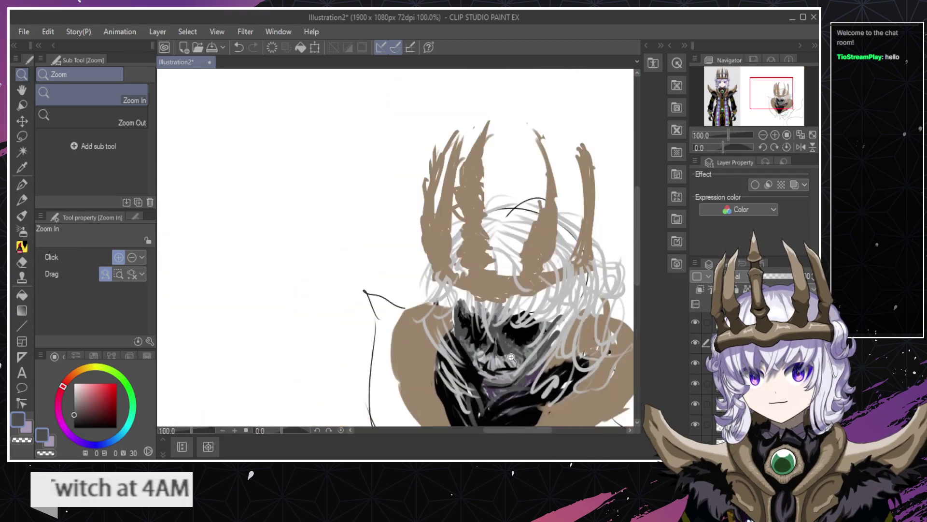
alt+click(495, 368)
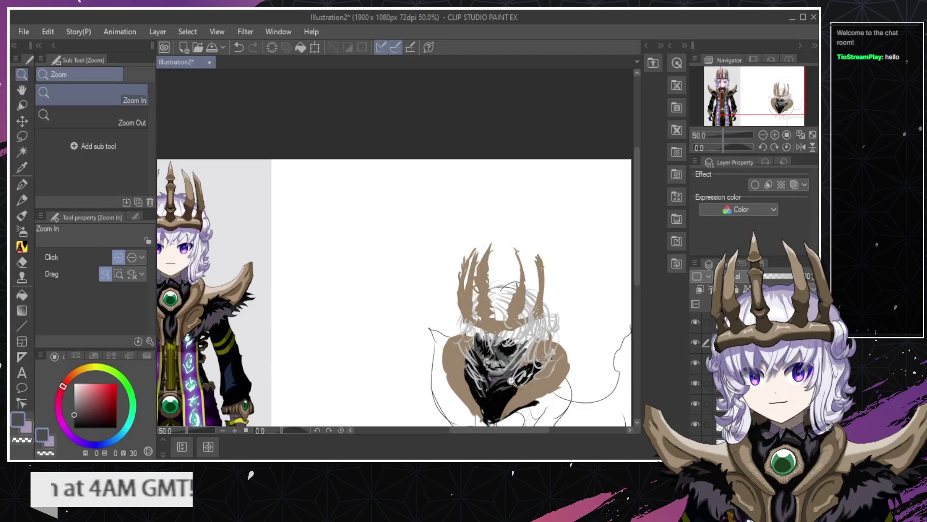
click(477, 365)
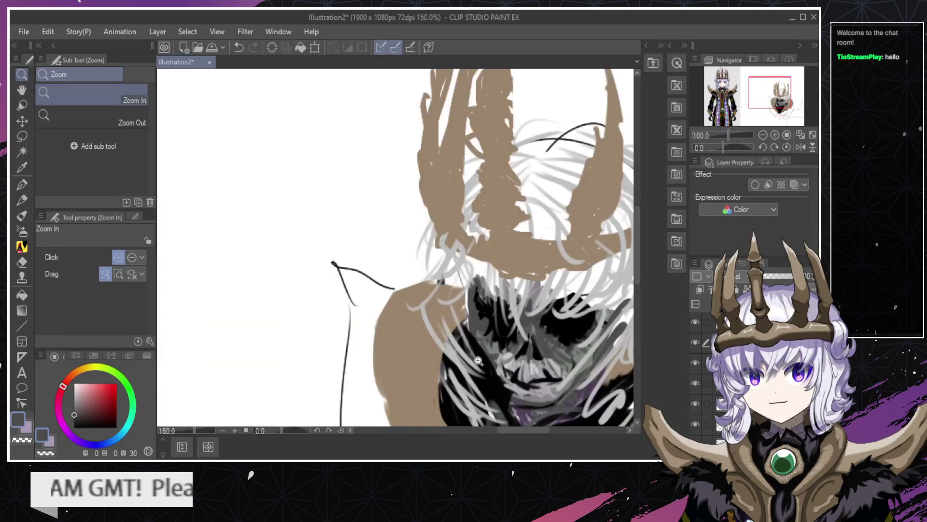
click(530, 366)
Sample the light grey of the skull's left cheek for the Round mixing brush and check the face against the whole figure.
key(b)
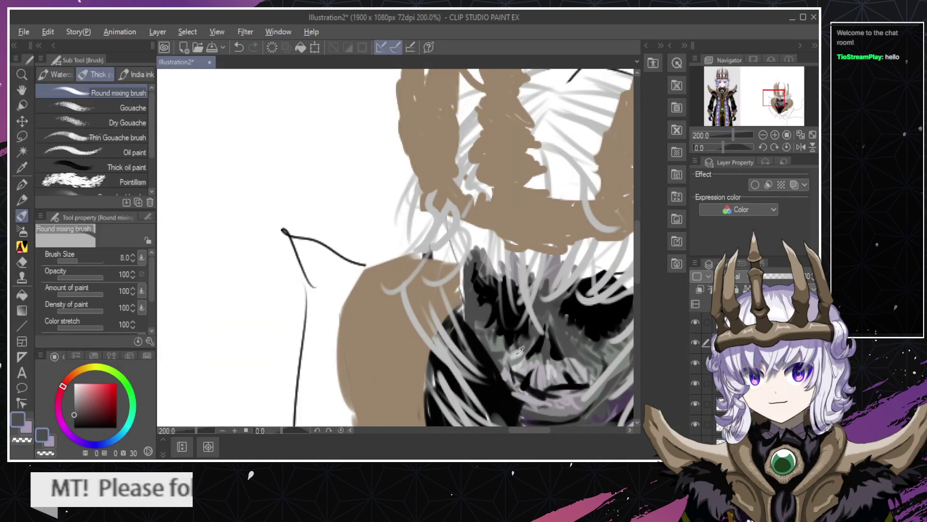
alt+click(517, 355)
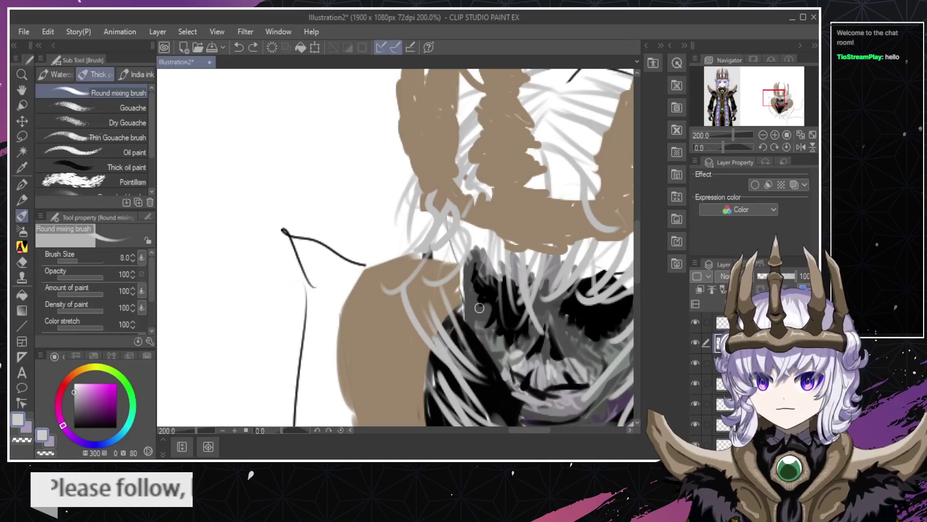
key(slash)
alt+click(493, 342)
alt+click(494, 342)
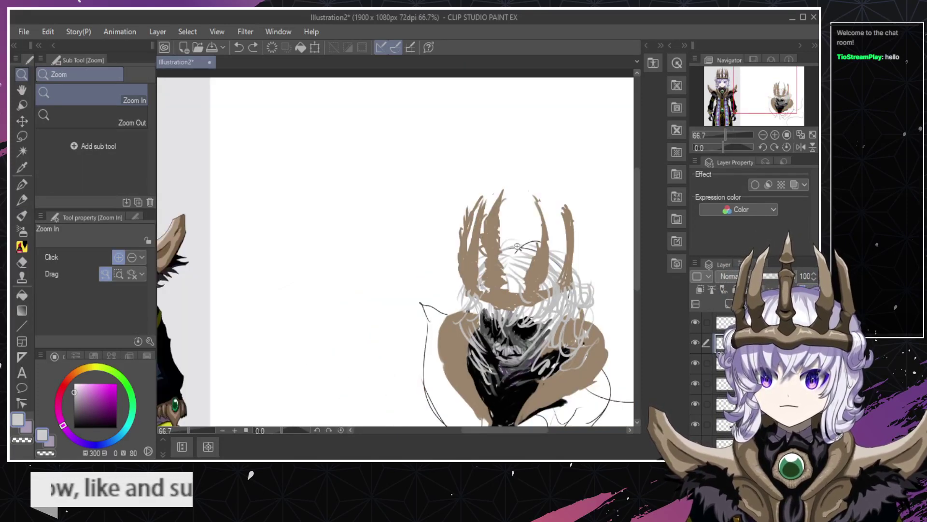
click(508, 305)
alt+click(505, 316)
alt+click(506, 317)
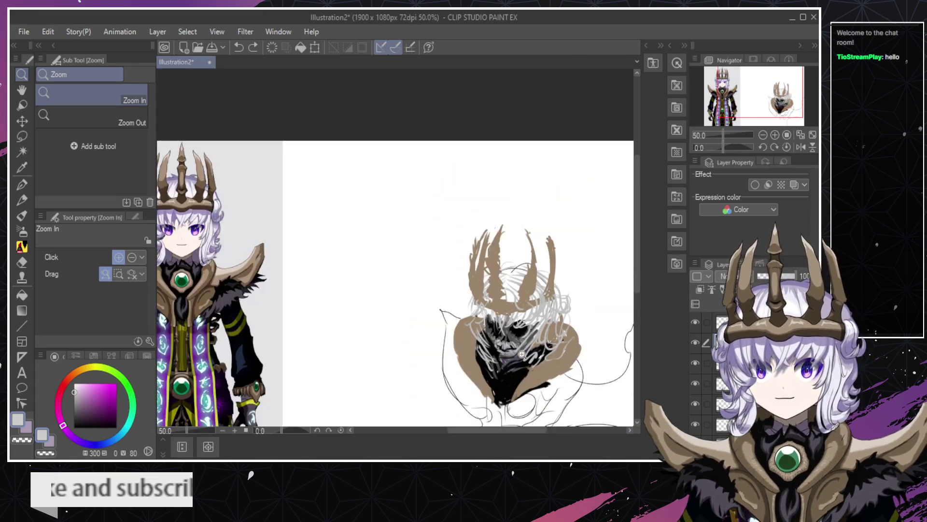
click(512, 366)
click(512, 366)
click(512, 366)
Select the brown flap's layer and try a short light grey stroke on the lower part of the black collar.
ctrl+shift+click(495, 402)
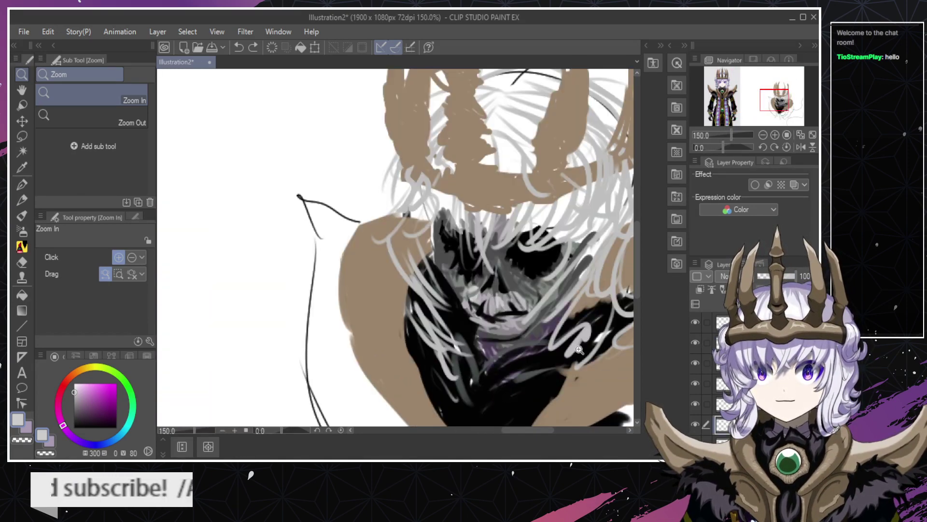
drag(637, 275, 637, 289)
ctrl+shift+click(581, 317)
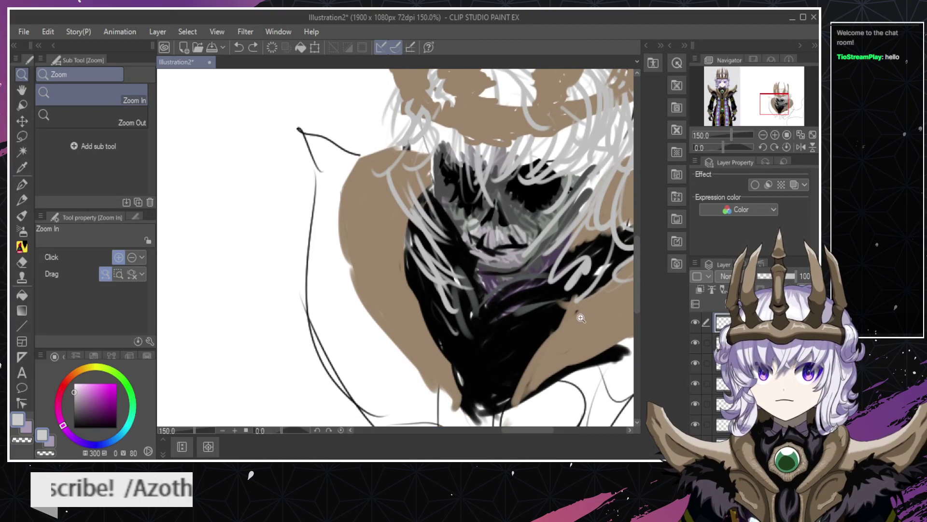
key(b)
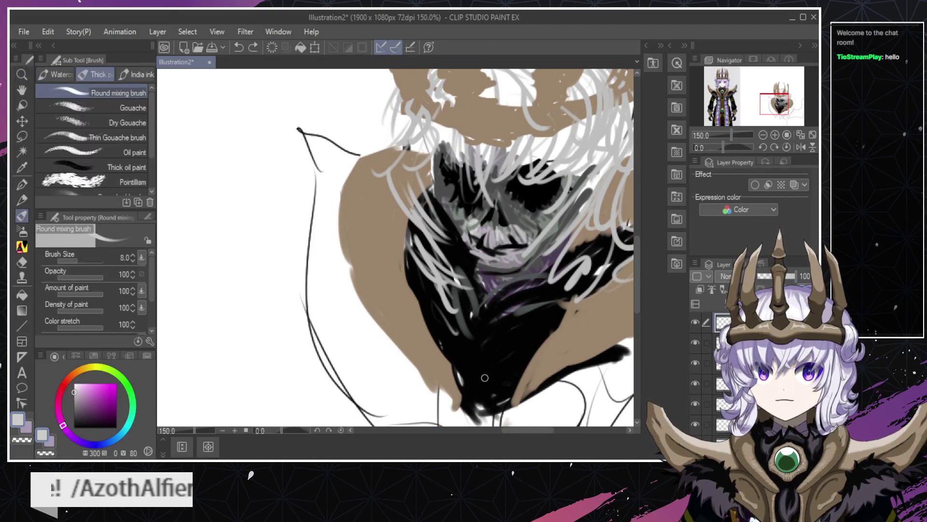
key(alt+Tab)
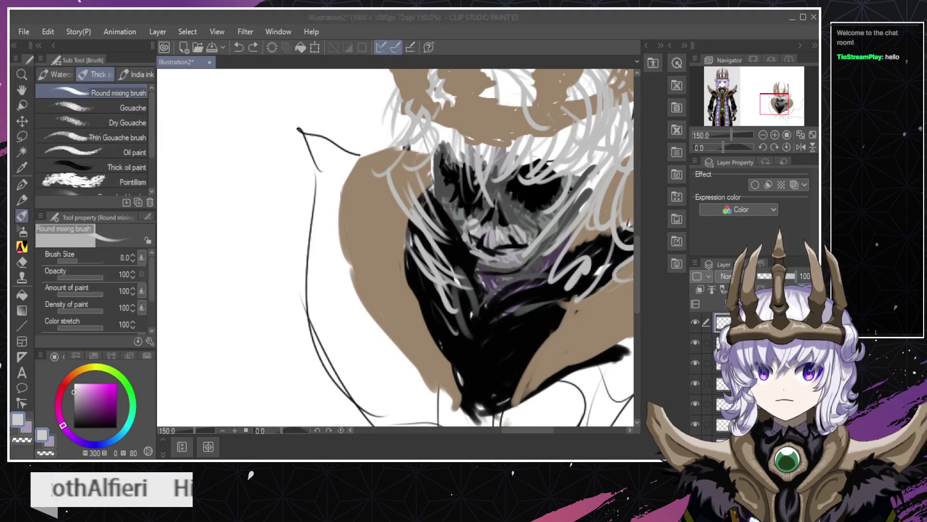
key(alt+Tab)
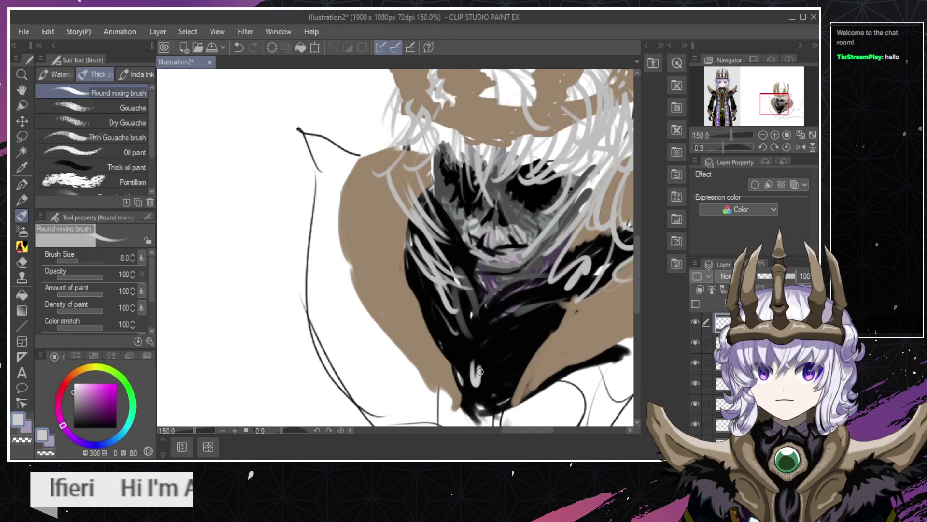
Sample the flap's brown and paint short radial strokes forming the bottom and right half of a ring on the lower black collar.
alt+click(529, 354)
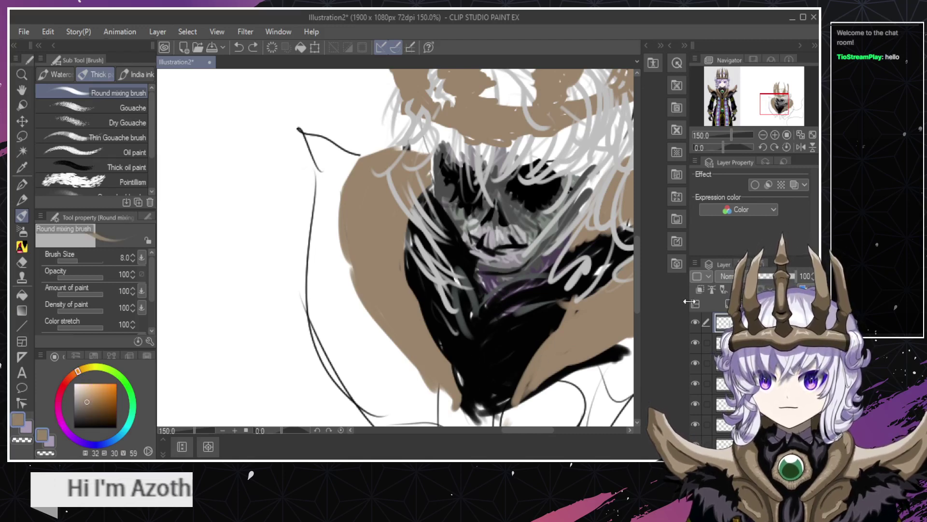
click(694, 322)
click(694, 323)
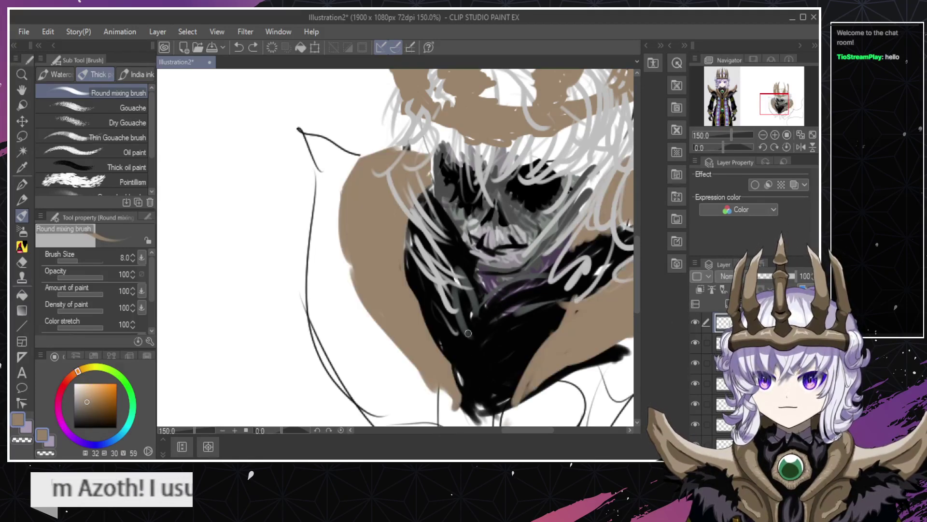
drag(469, 360, 473, 373)
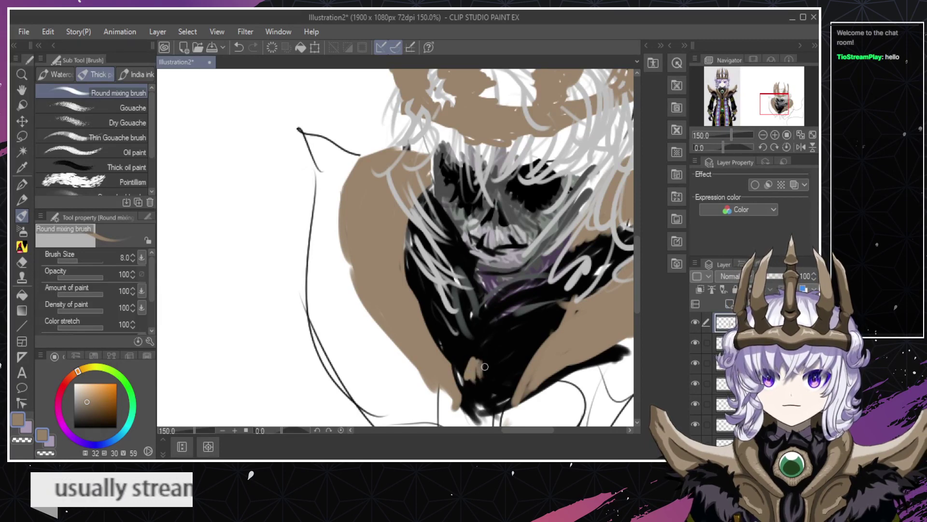
drag(489, 375, 503, 360)
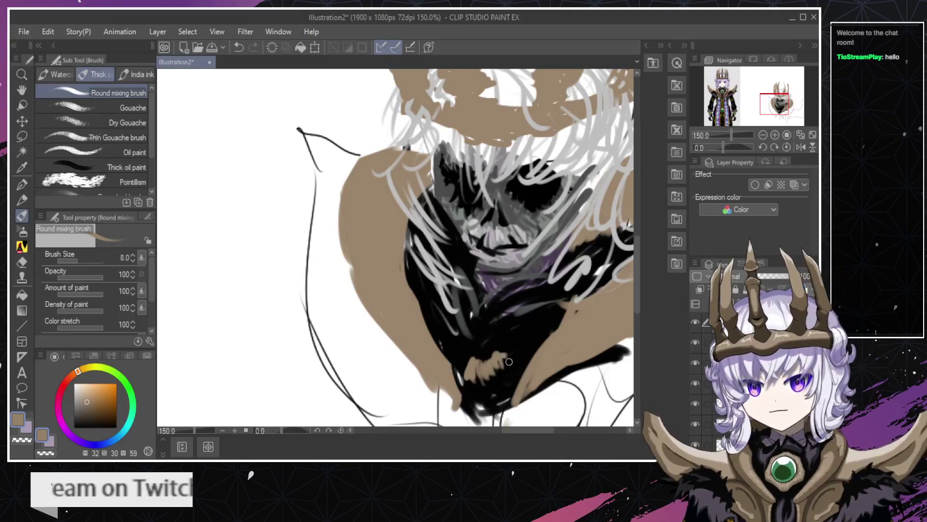
drag(509, 362, 501, 359)
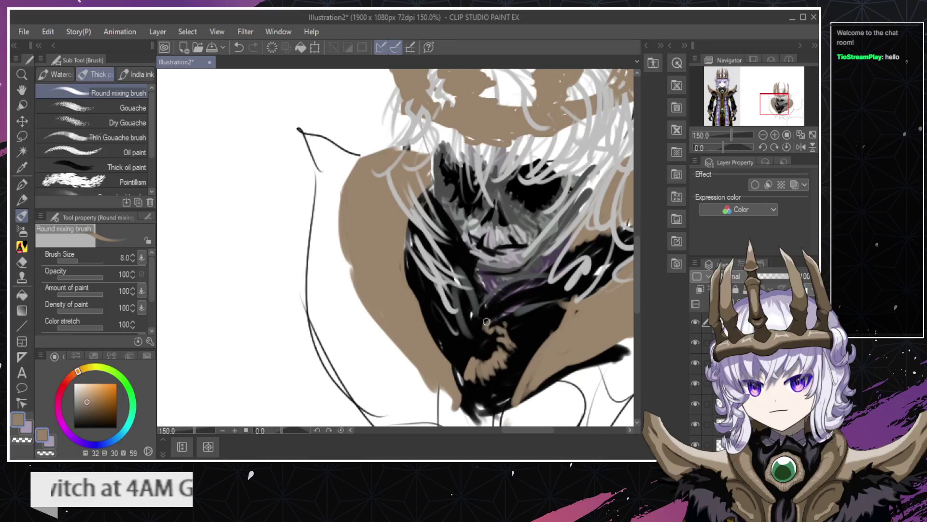
Try to close the brown ring with radial strokes along its top and left side, and undo them.
mouse_move(474, 323)
mouse_down()
mouse_move(464, 327)
mouse_move(470, 350)
mouse_up()
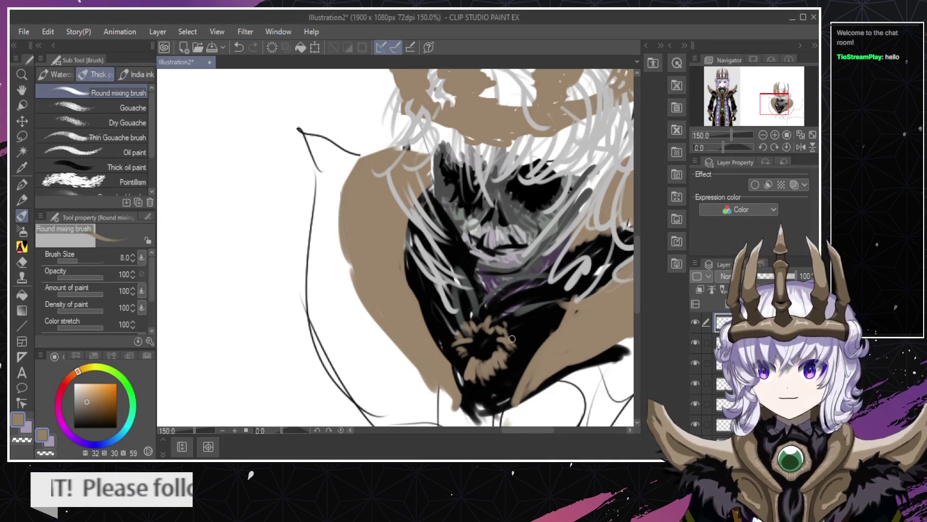
key(ctrl+z)
key(ctrl+z)
key(ctrl+z)
key(ctrl+z)
key(ctrl+z)
key(ctrl+z)
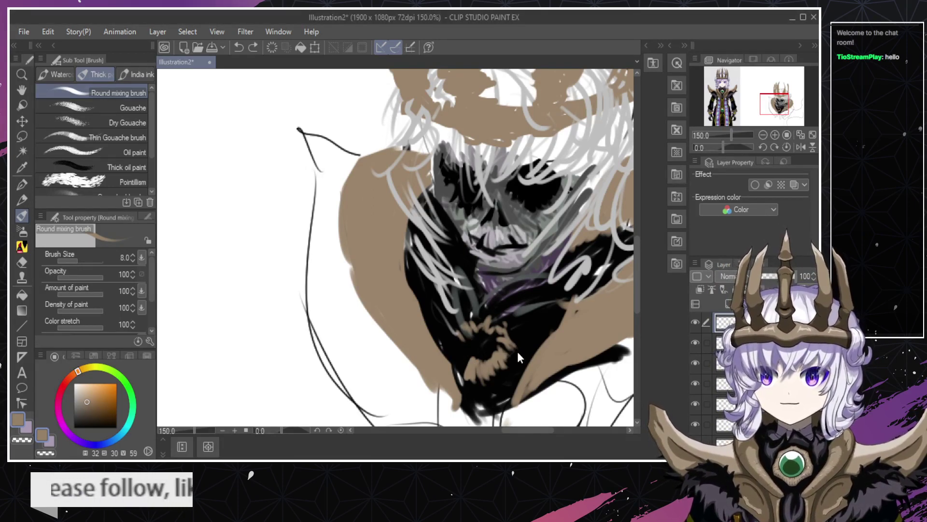
Complete the ring's top and left side with short brown radial strokes, undoing and repainting the uneven ones.
drag(509, 350, 508, 341)
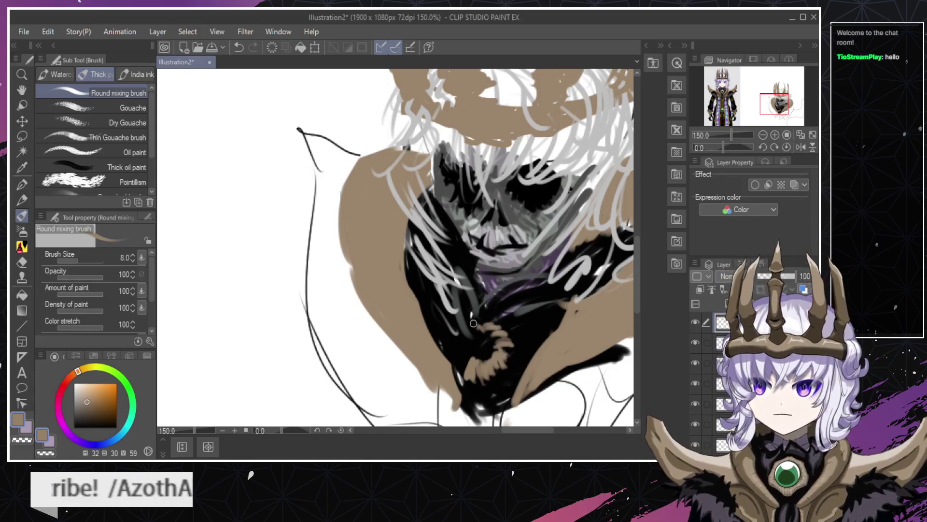
drag(463, 349, 474, 345)
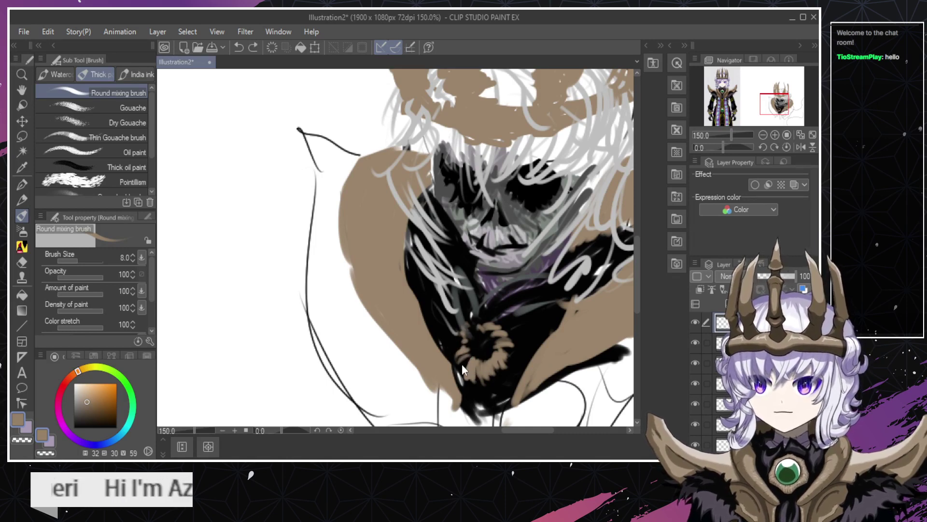
key(ctrl+z)
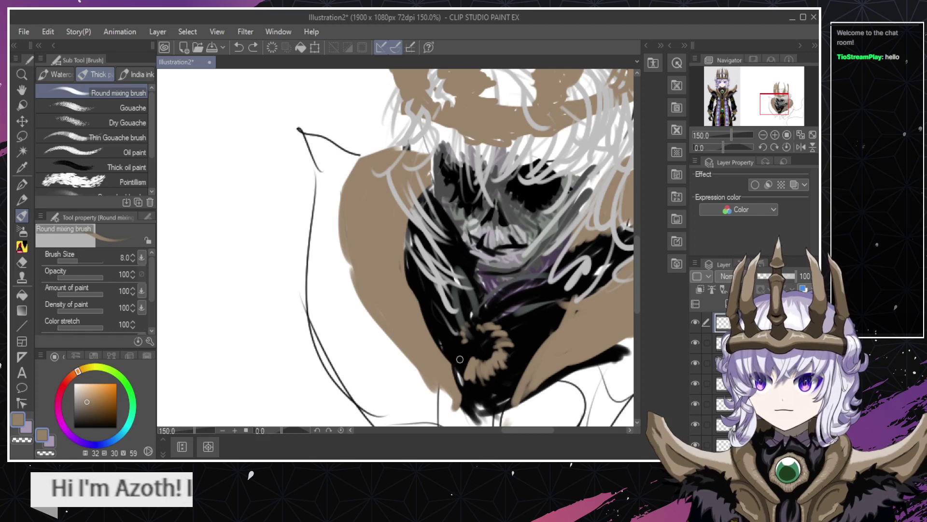
mouse_move(460, 359)
mouse_down()
mouse_move(471, 349)
mouse_move(470, 362)
mouse_move(463, 350)
mouse_up()
key(ctrl+z)
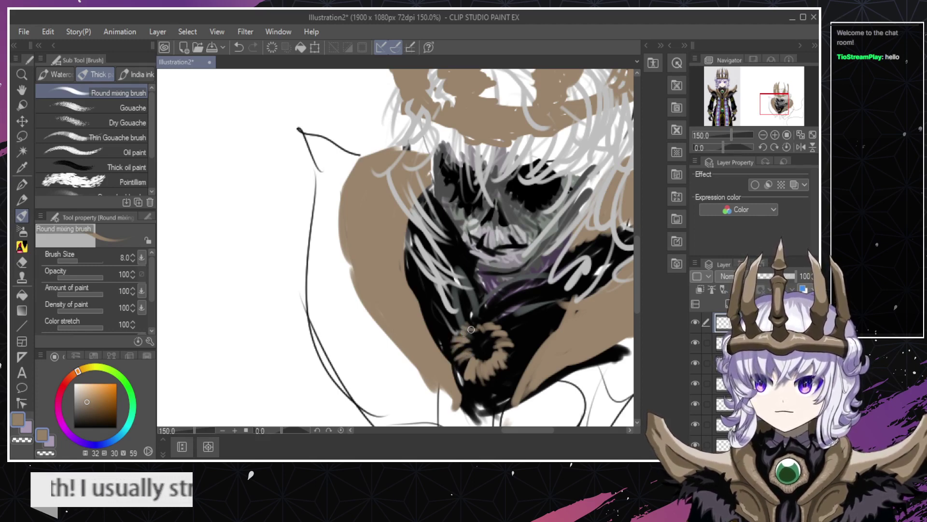
drag(471, 345, 474, 368)
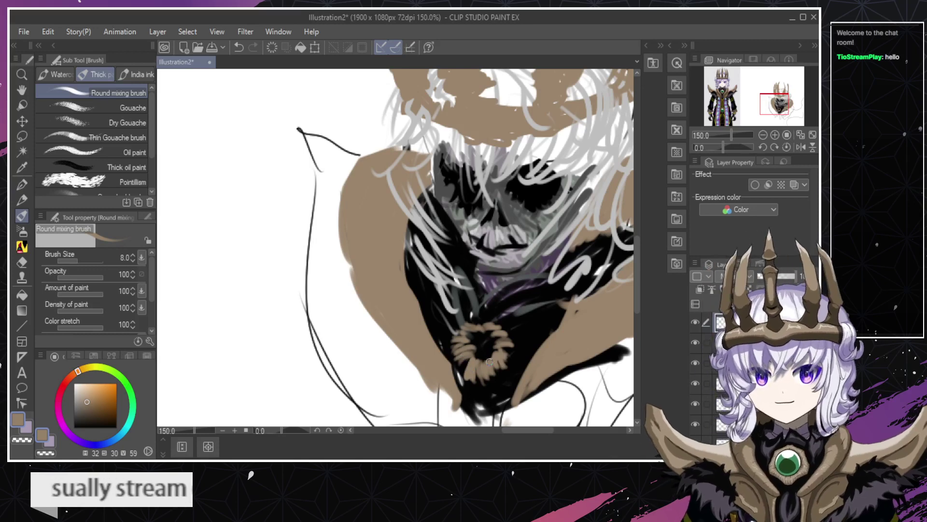
Undo the latest brown strokes on the chest brooch's ring and repaint its outer edge.
key(ctrl+z)
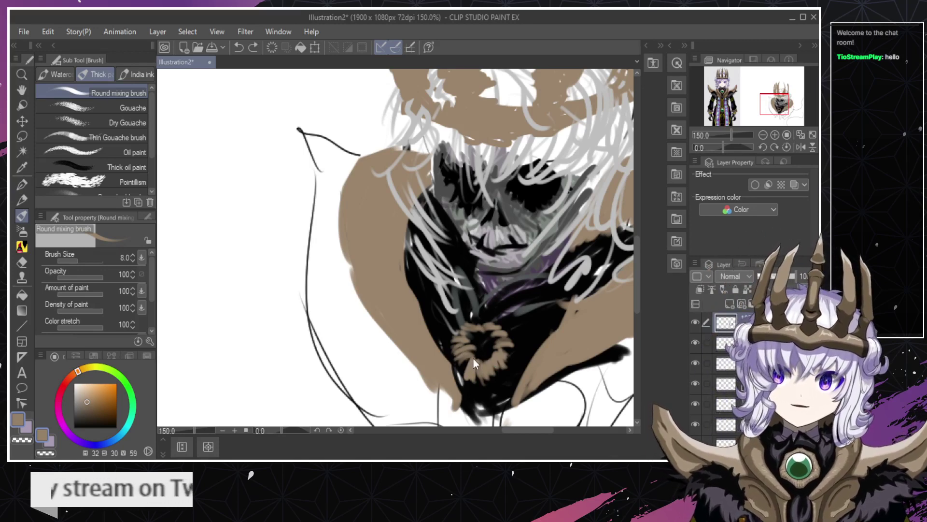
key(ctrl+z)
key(ctrl+z)
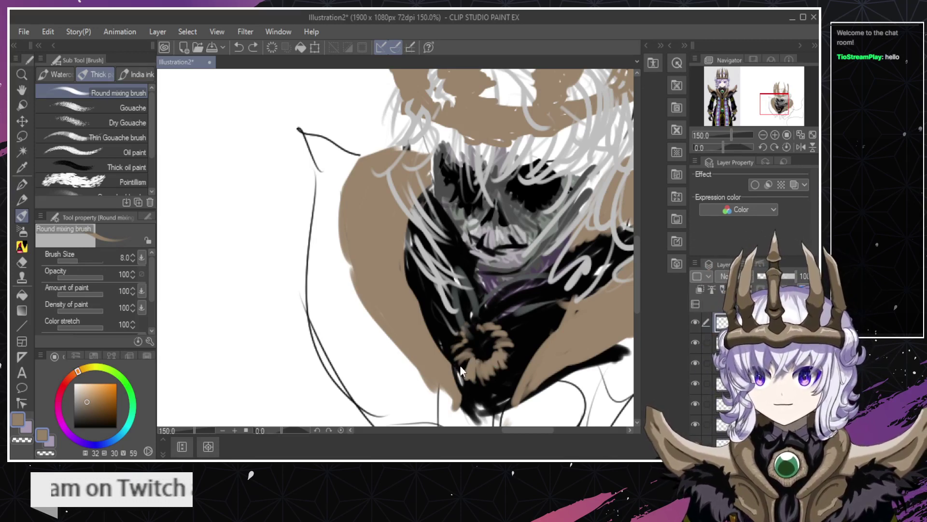
key(ctrl+z)
mouse_move(472, 355)
mouse_down()
mouse_move(459, 362)
mouse_move(472, 373)
mouse_move(470, 360)
mouse_move(460, 368)
mouse_move(477, 325)
mouse_up()
key(ctrl+z)
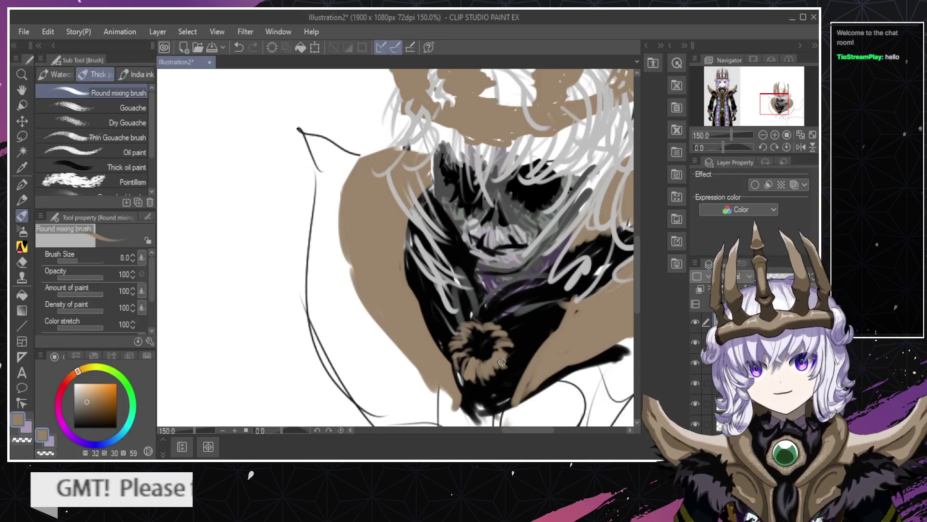
Set the painting colour to green with hue 153, saturation 80 and value 60 for the Round mixing brush.
key(ctrl+space)
alt+click(491, 366)
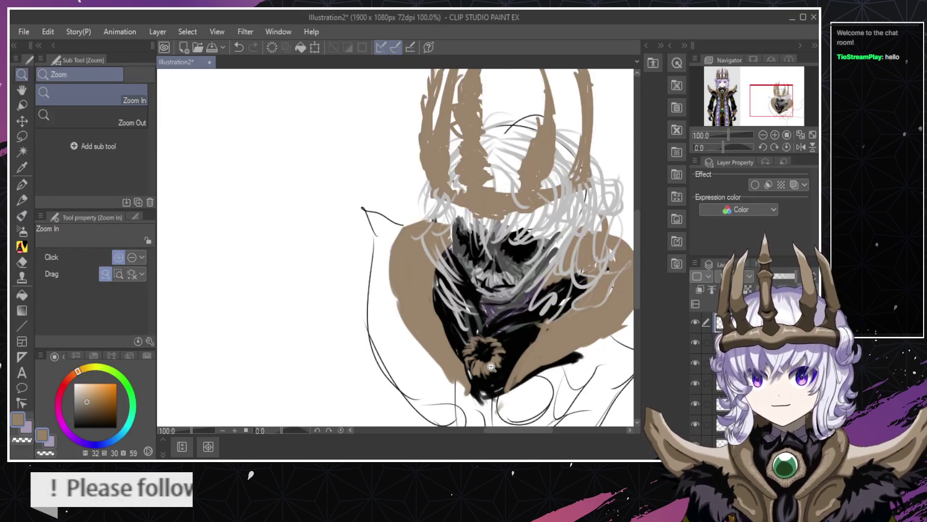
click(483, 362)
alt+click(487, 369)
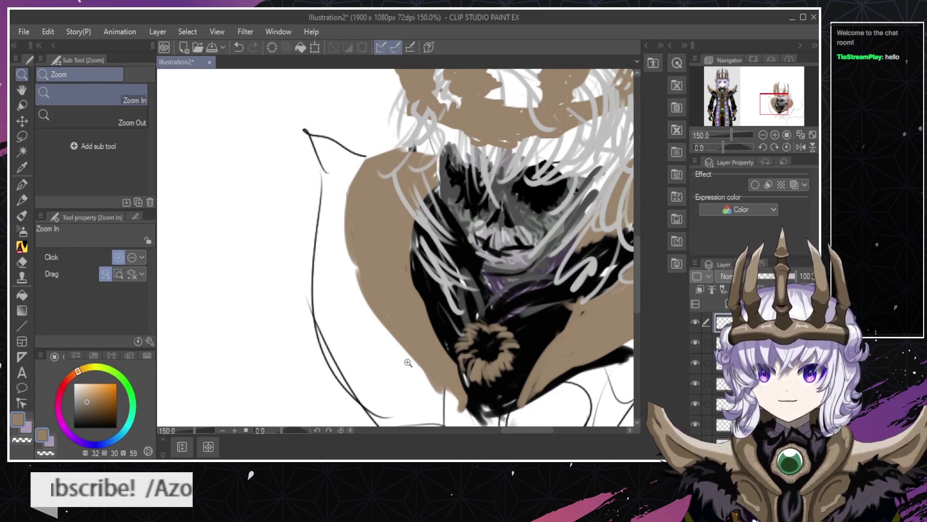
click(134, 402)
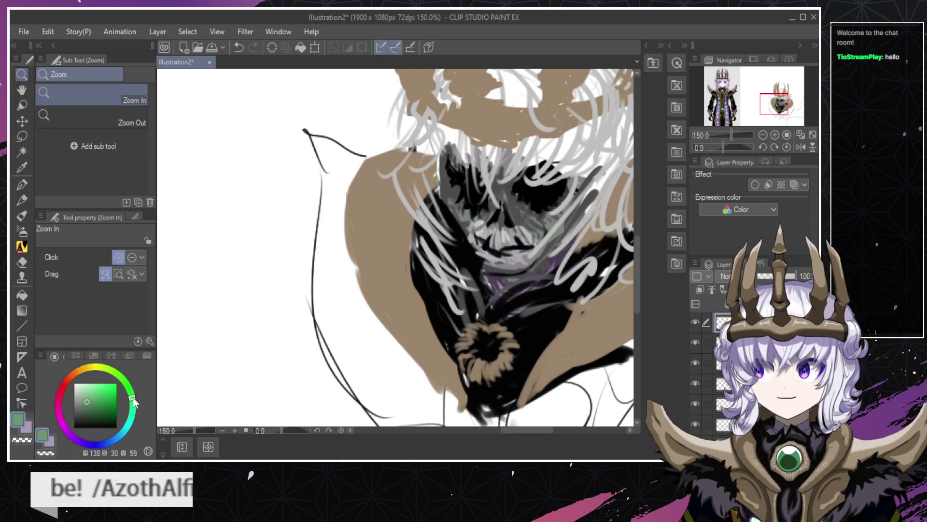
click(106, 407)
click(108, 401)
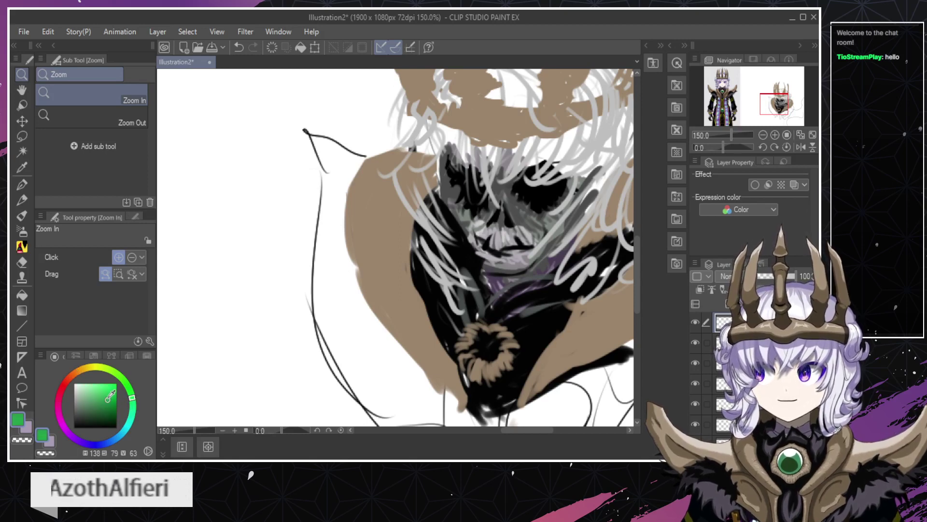
mouse_move(108, 397)
mouse_down()
mouse_move(99, 407)
mouse_move(90, 396)
mouse_move(111, 397)
mouse_up()
click(133, 407)
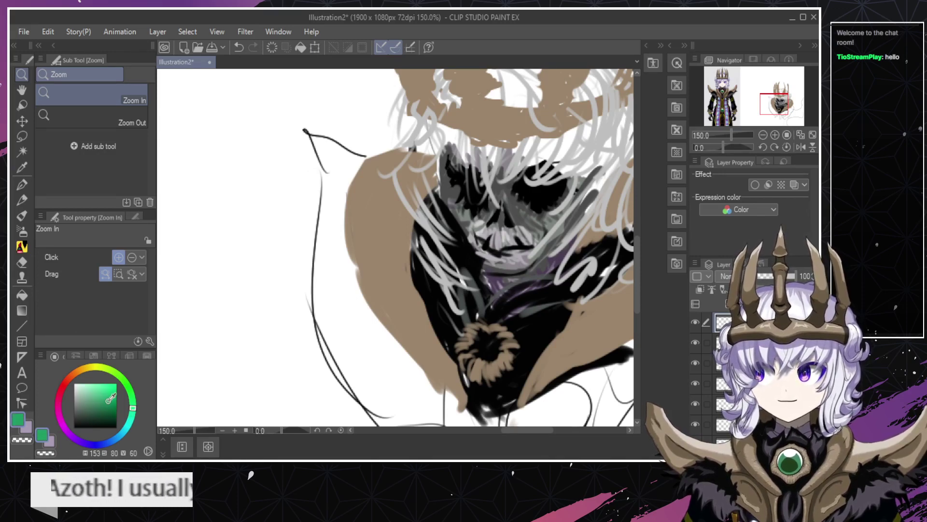
key(b)
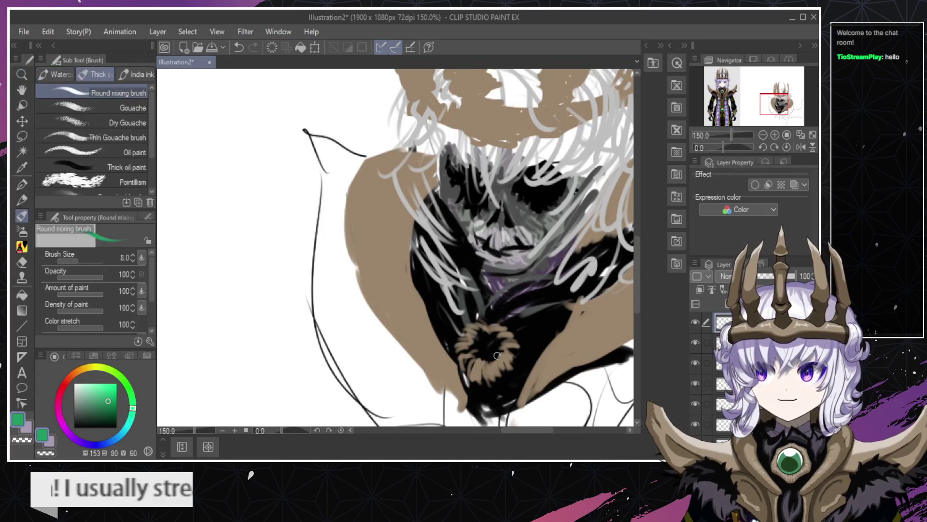
Try to paint a round green gem in the centre of the brooch ring on the second layer from the top.
drag(481, 352, 484, 347)
key(ctrl+z)
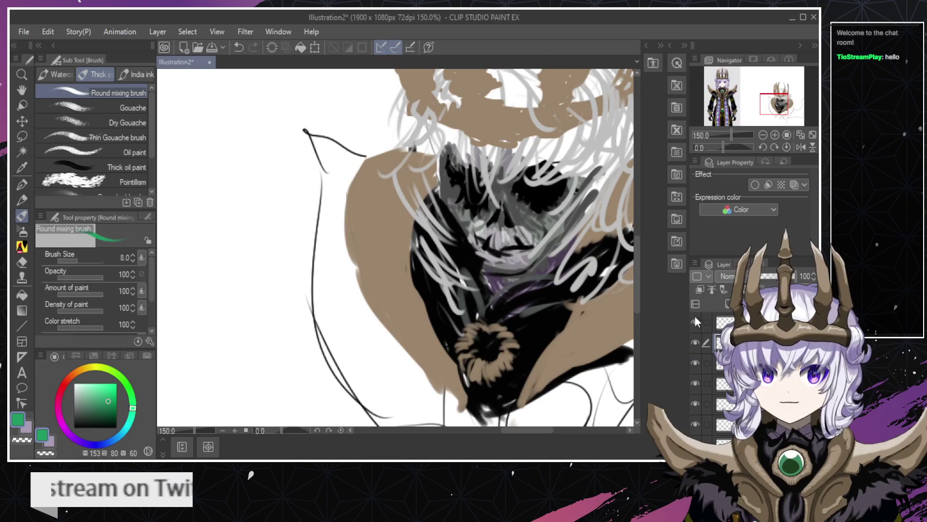
mouse_move(483, 352)
mouse_down()
mouse_move(488, 340)
mouse_move(492, 360)
mouse_move(493, 344)
mouse_move(493, 355)
mouse_move(480, 342)
mouse_move(485, 350)
mouse_up()
key(ctrl+z)
key(ctrl+z)
key(ctrl+z)
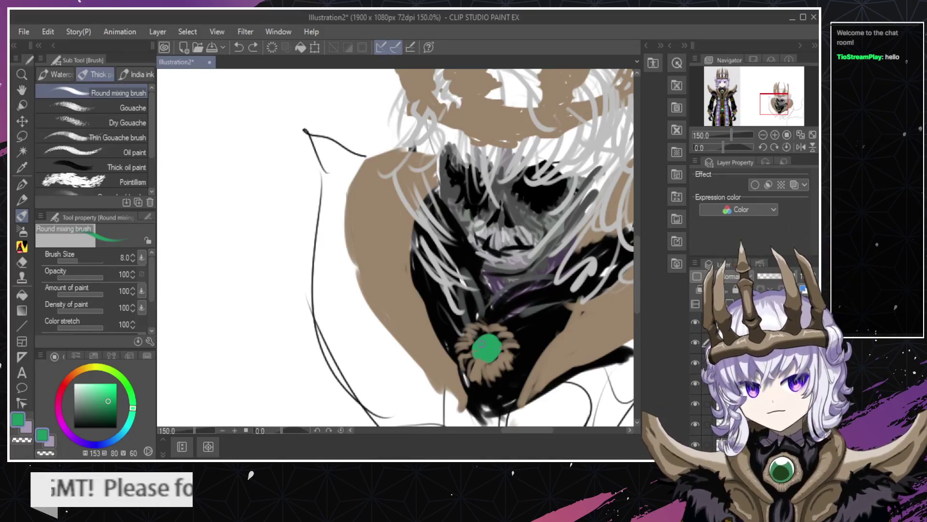
key(ctrl+z)
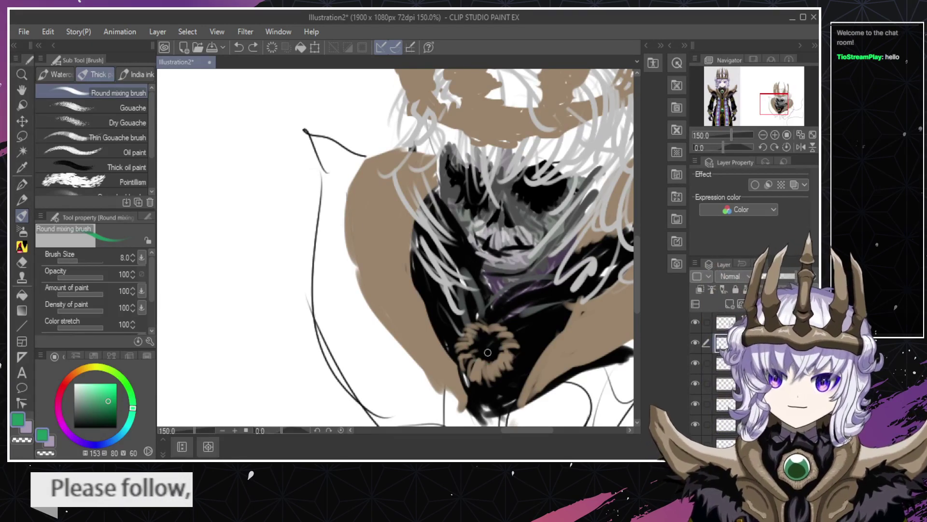
drag(487, 352, 487, 341)
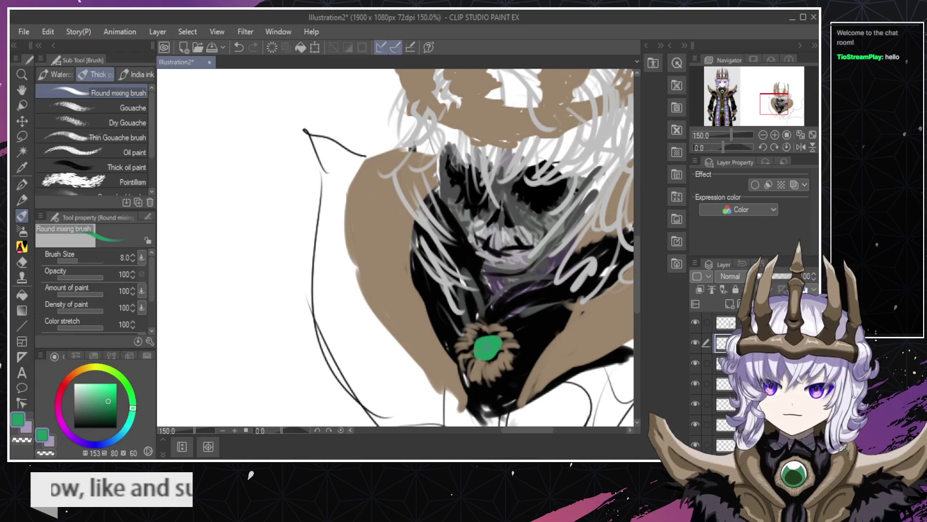
key(ctrl+z)
mouse_move(488, 349)
mouse_down()
mouse_move(482, 344)
mouse_move(487, 356)
mouse_up()
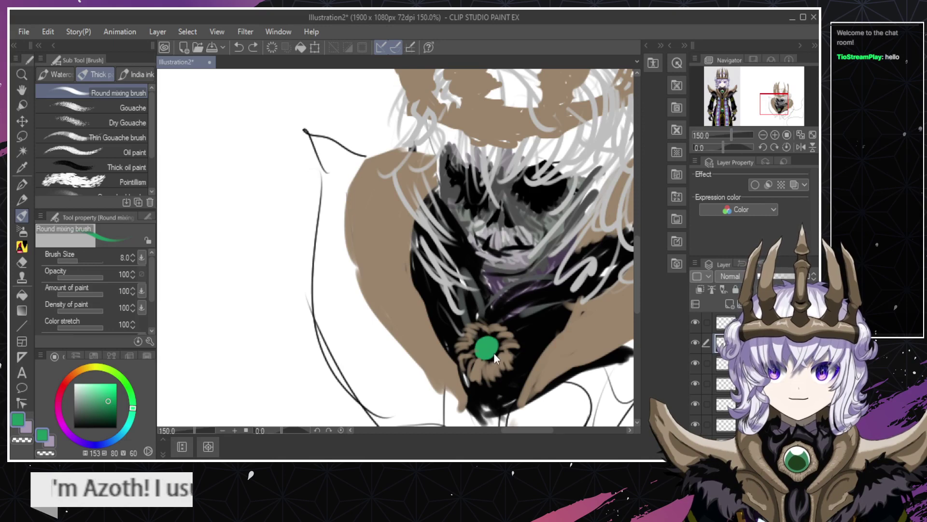
key(ctrl+z)
mouse_move(488, 362)
mouse_down()
mouse_move(477, 354)
mouse_move(489, 356)
mouse_move(481, 336)
mouse_up()
key(ctrl+z)
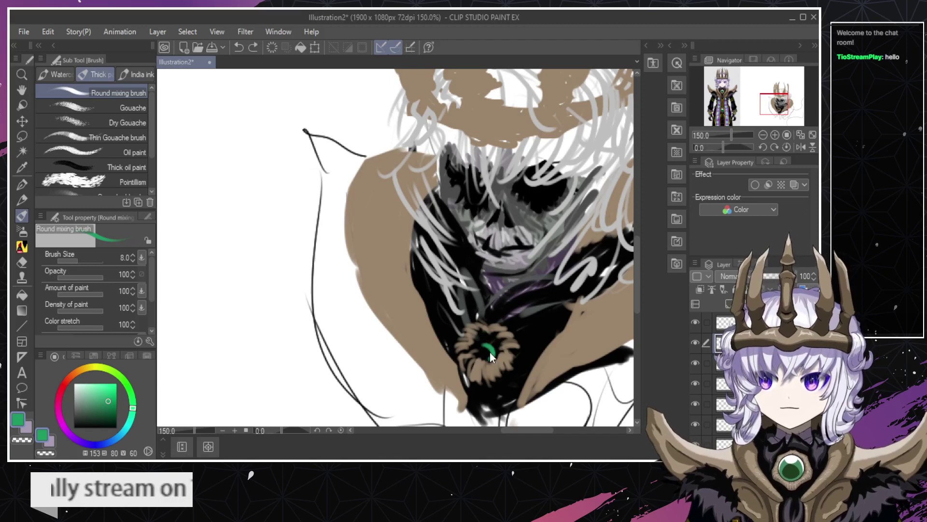
Paint a small green gem filling the dark centre of the brooch ring.
mouse_move(481, 342)
mouse_down()
mouse_move(493, 354)
mouse_move(479, 356)
mouse_up()
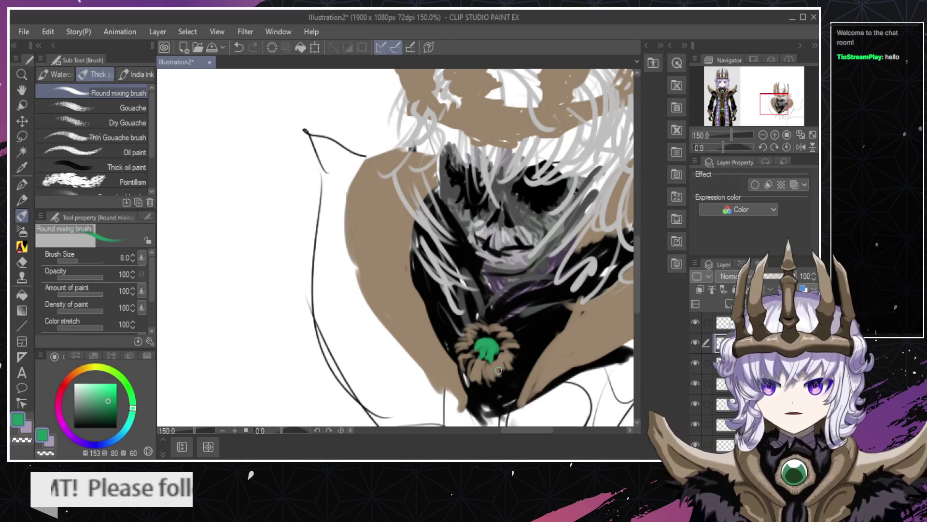
key(ctrl+z)
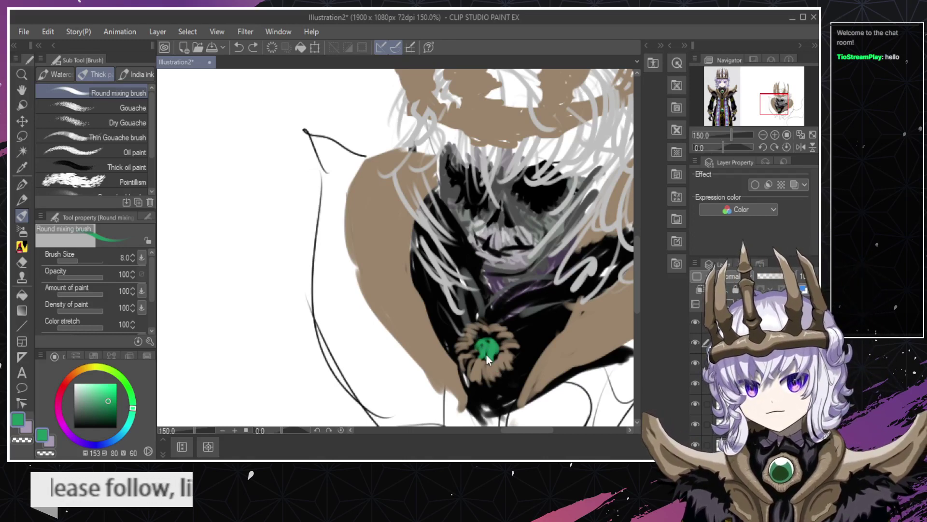
mouse_move(484, 353)
mouse_down()
mouse_move(488, 341)
mouse_move(487, 359)
mouse_up()
click(477, 352)
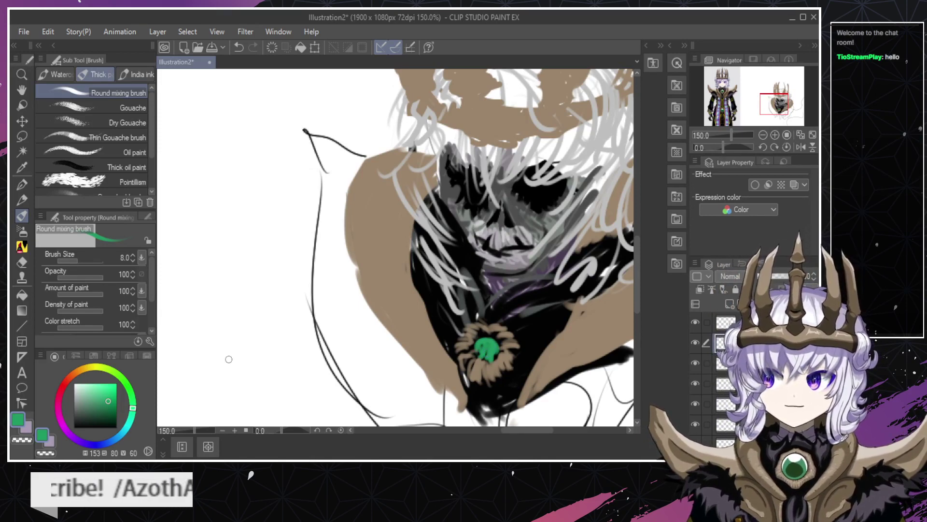
Repaint the brooch gem in a lighter teal with hue 157, saturation 79 and value 67, undoing the last stroke.
click(107, 398)
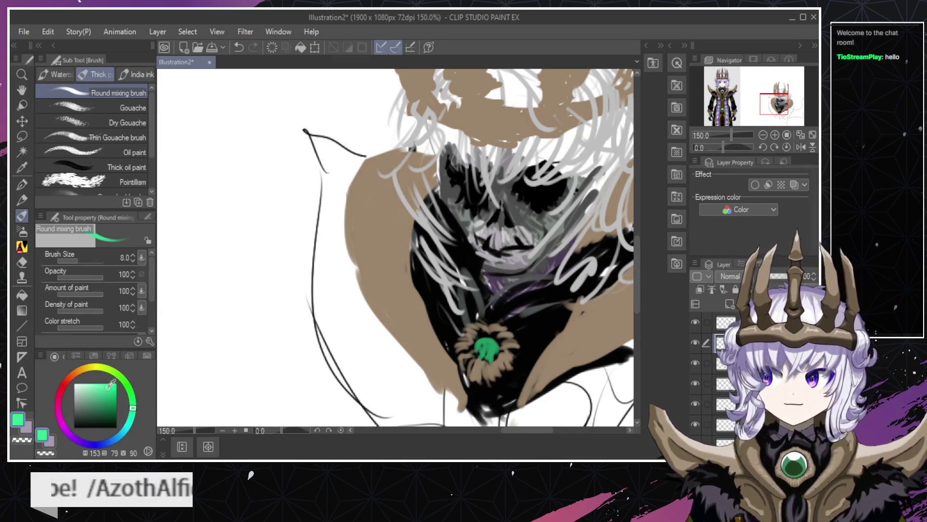
click(133, 415)
drag(130, 412, 131, 417)
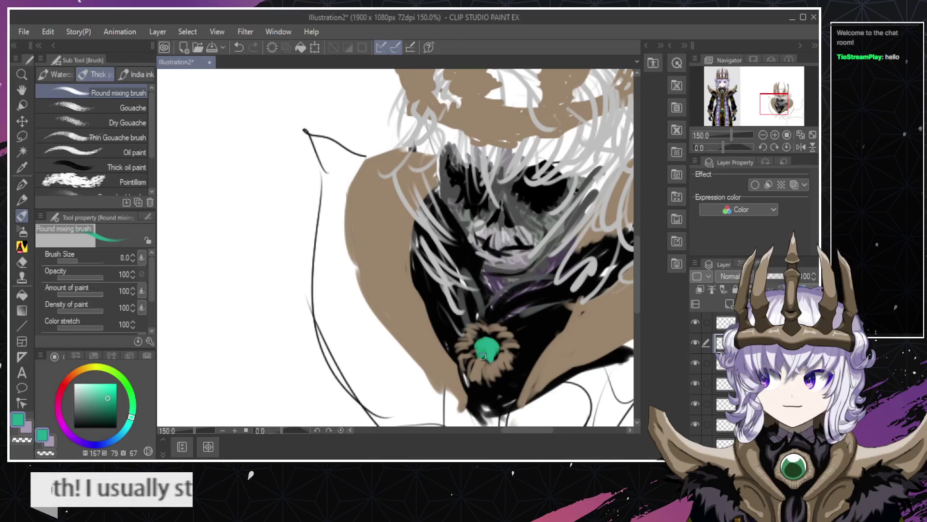
mouse_move(488, 340)
mouse_down()
mouse_move(489, 331)
mouse_move(474, 344)
mouse_up()
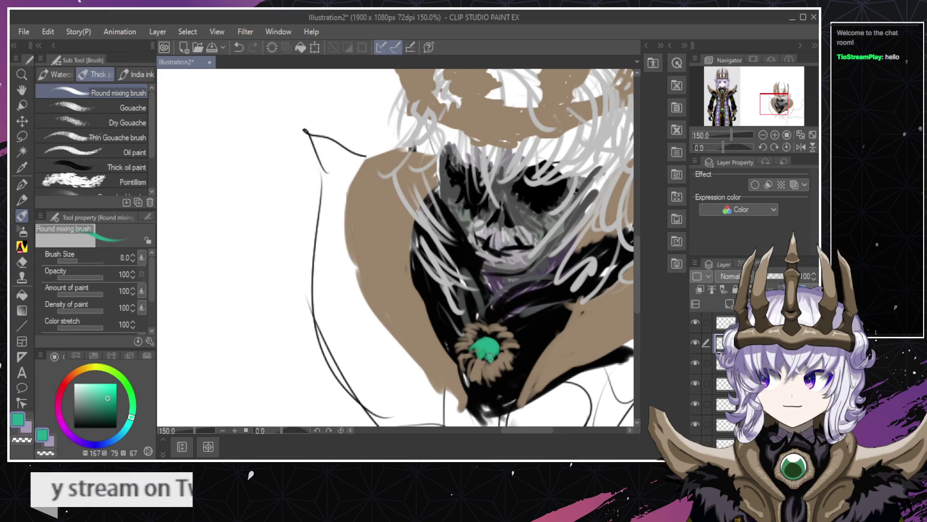
key(ctrl+z)
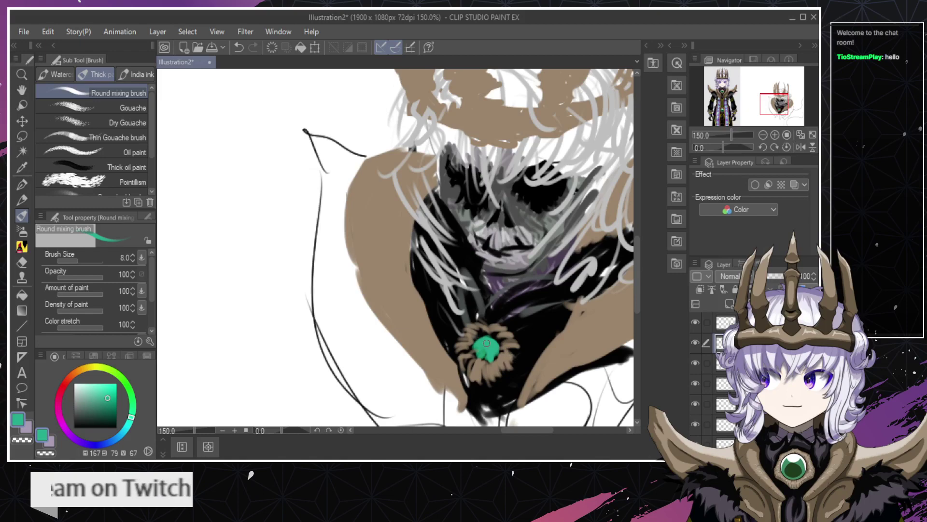
key(/)
scroll(480, 353, down, 4)
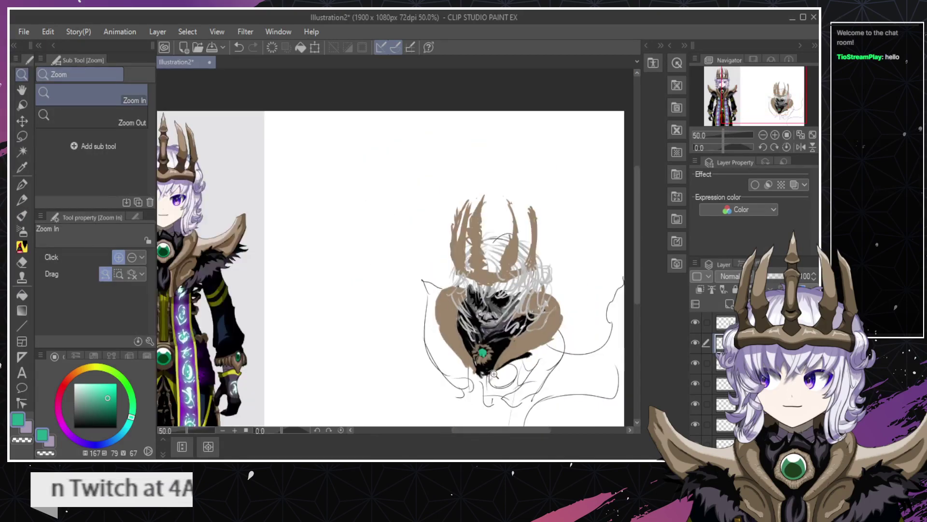
drag(494, 370, 483, 350)
click(483, 349)
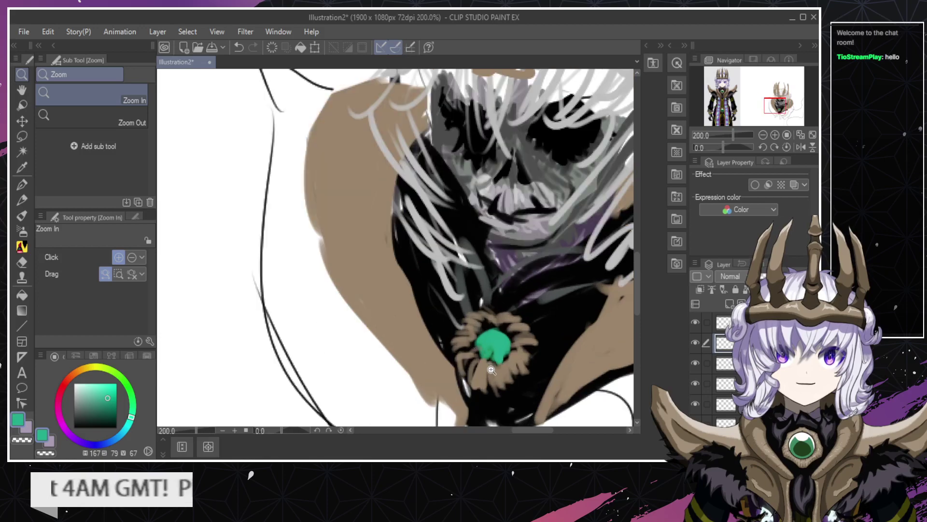
scroll(483, 363, down, 2)
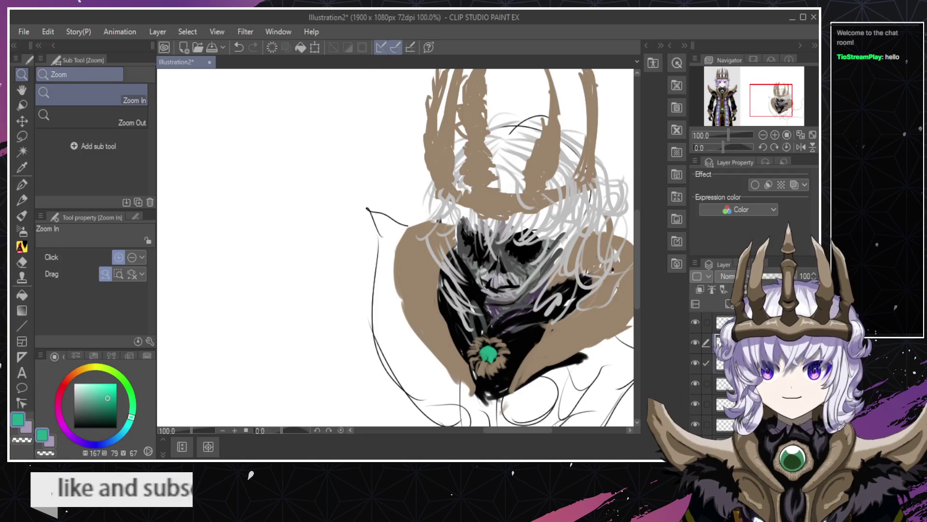
key(ctrl+t)
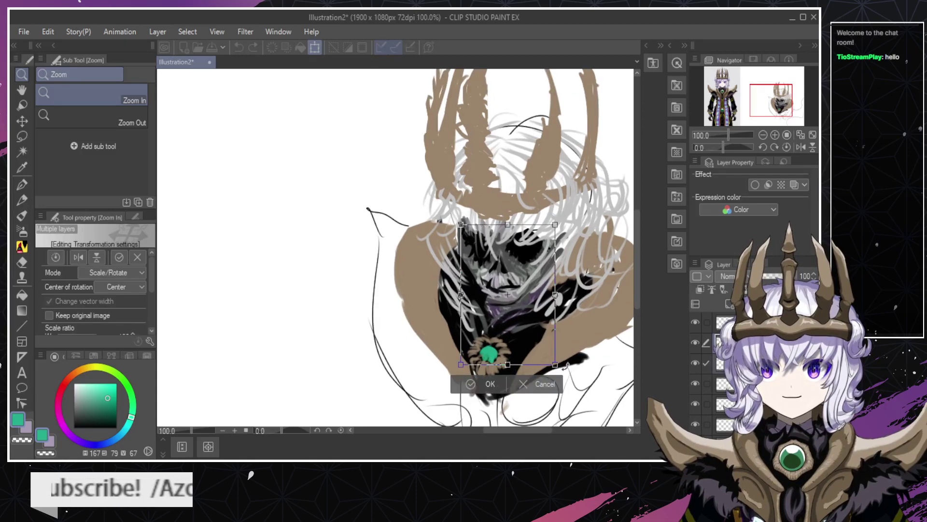
key(Escape)
Check what the upper layers contain by hiding and showing them, and make the top layer active.
click(698, 349)
click(697, 348)
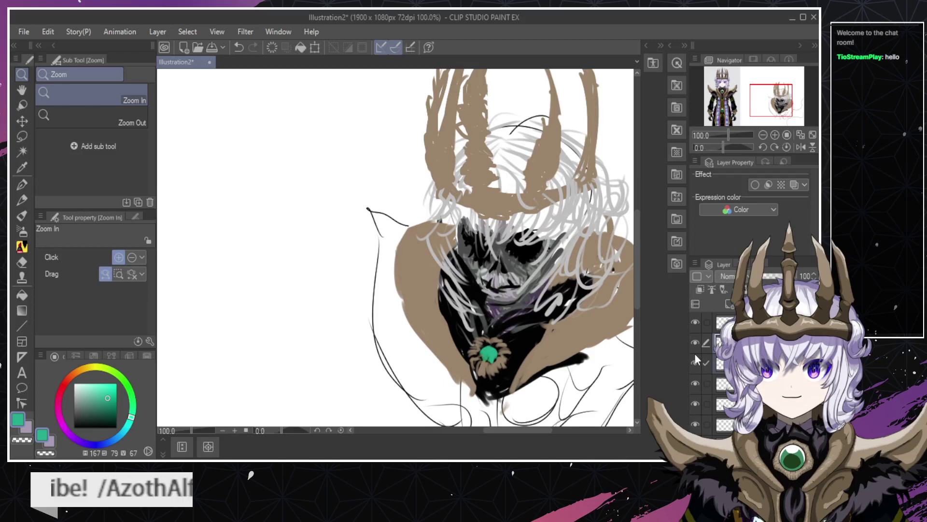
click(692, 363)
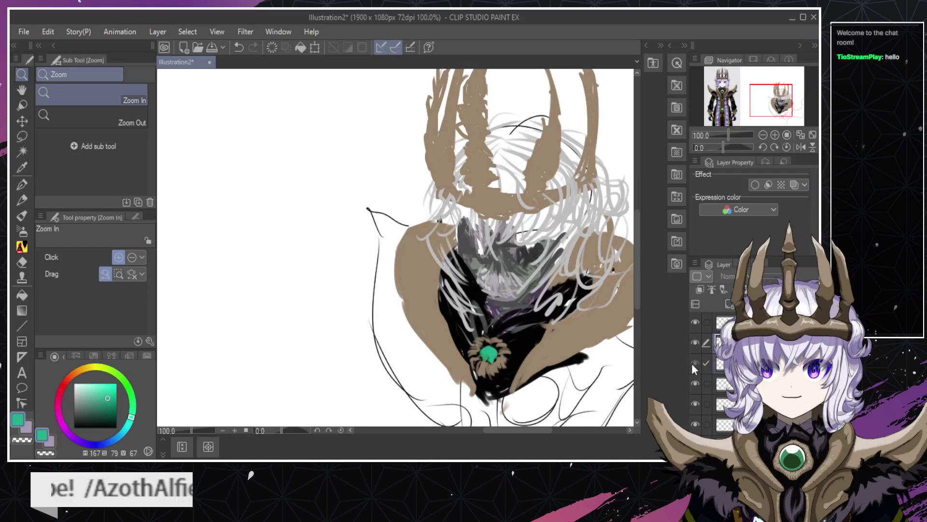
click(693, 329)
click(694, 328)
click(744, 322)
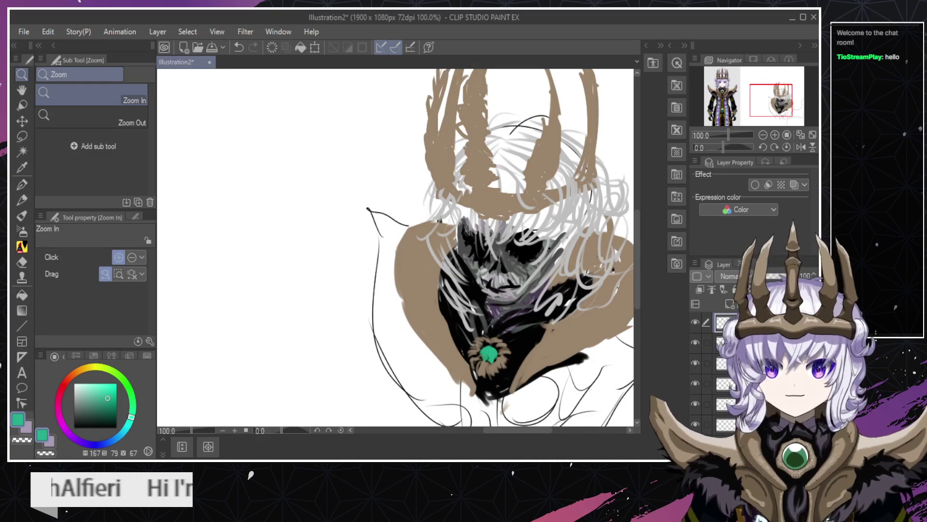
Lasso a closed selection around the whole brooch, enclosing its ring and green gem.
drag(532, 367, 518, 341)
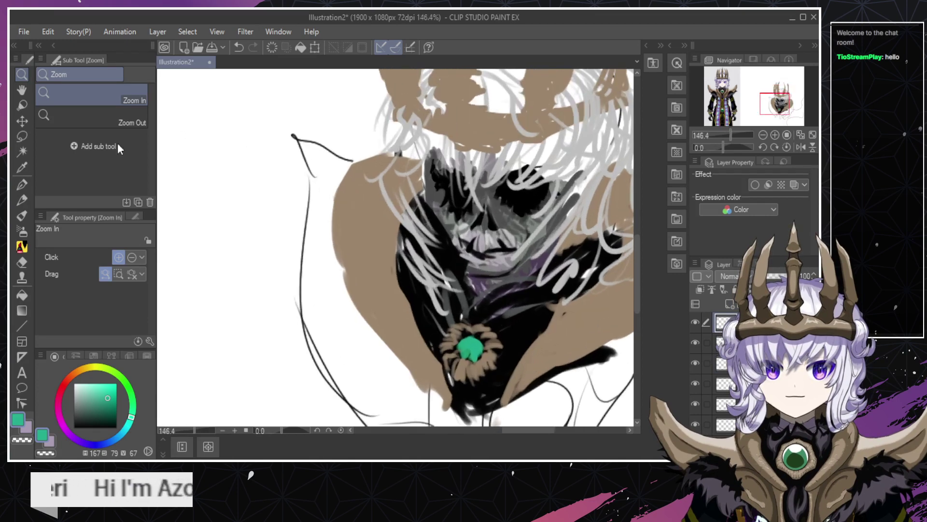
click(21, 136)
mouse_move(463, 300)
mouse_down()
mouse_move(441, 334)
mouse_move(440, 368)
mouse_move(465, 395)
mouse_move(501, 391)
mouse_move(512, 371)
mouse_move(511, 326)
mouse_move(451, 307)
mouse_up()
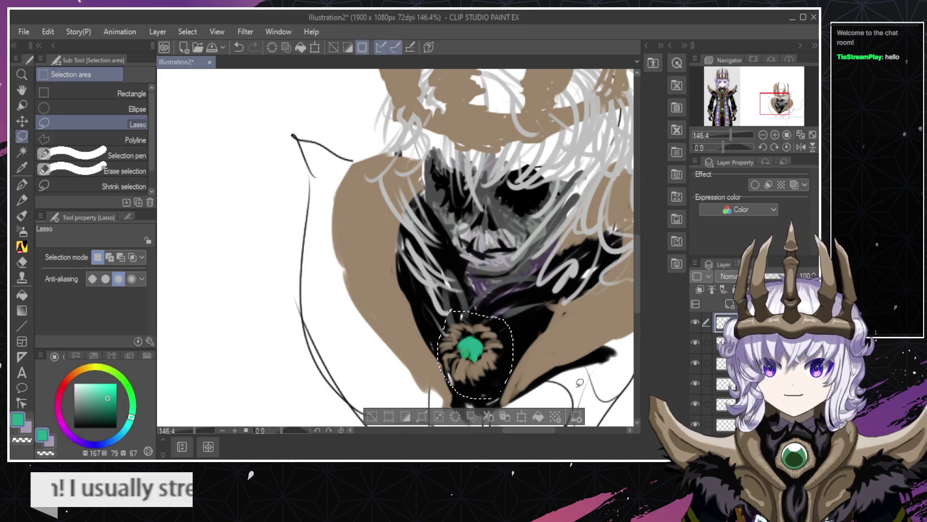
scroll(428, 346, up, 3)
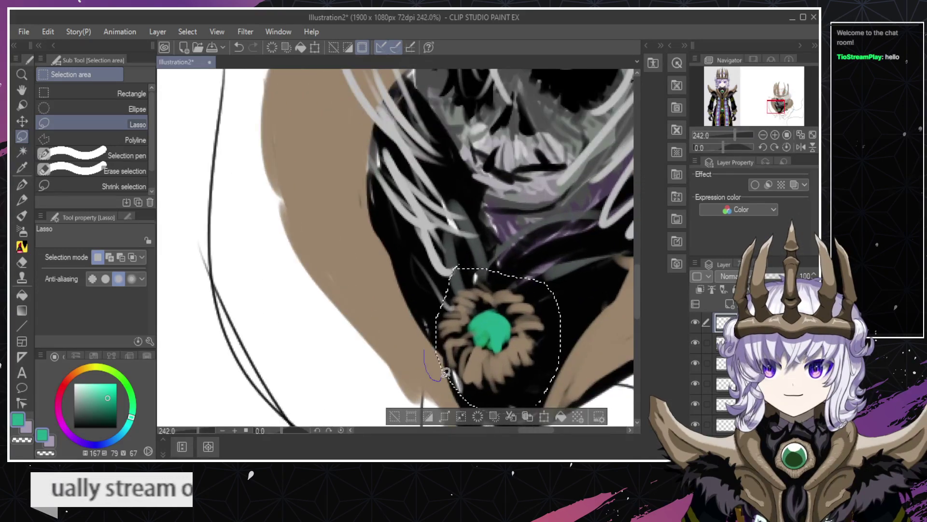
scroll(438, 360, up, 3)
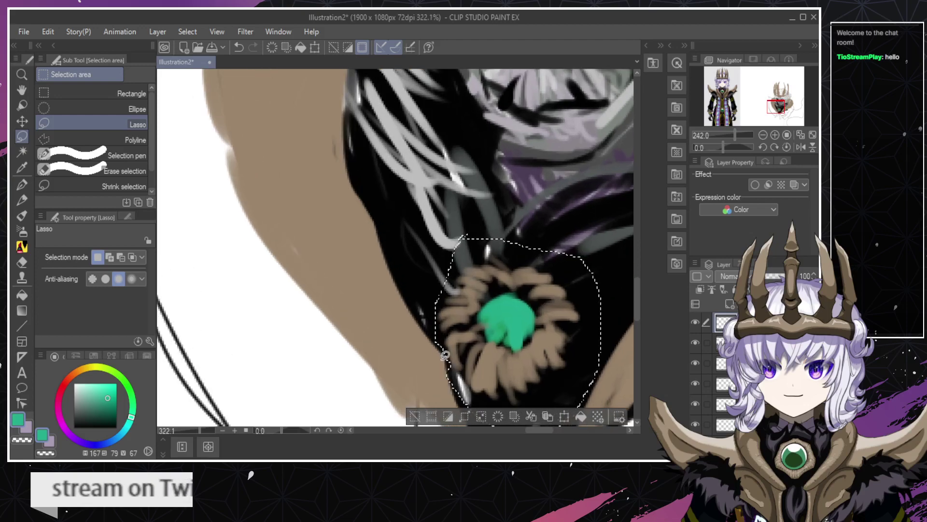
mouse_move(440, 372)
mouse_down()
mouse_move(450, 386)
mouse_move(449, 368)
mouse_up()
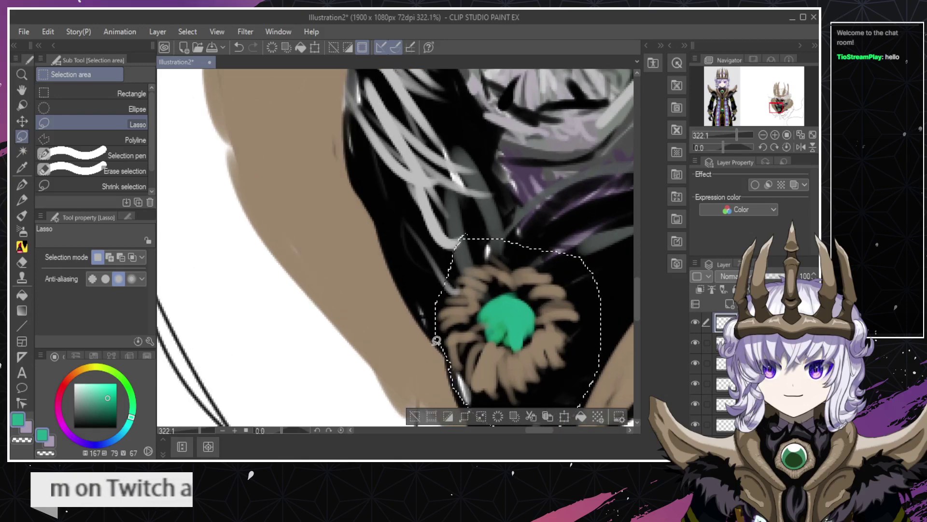
scroll(435, 341, down, 3)
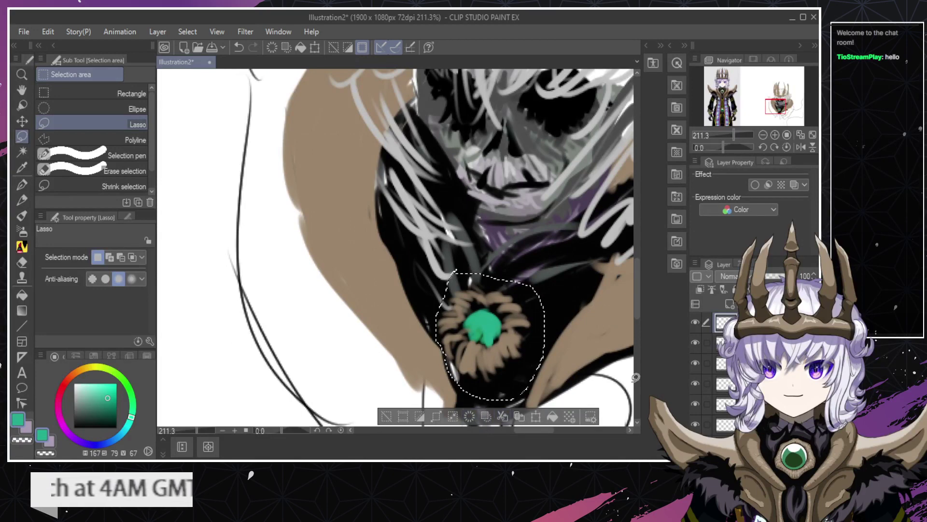
Cut the selected brooch artwork onto its own layer, move that layer lower in the stack, and clear the selection.
click(502, 417)
drag(731, 338, 727, 369)
click(693, 380)
click(691, 381)
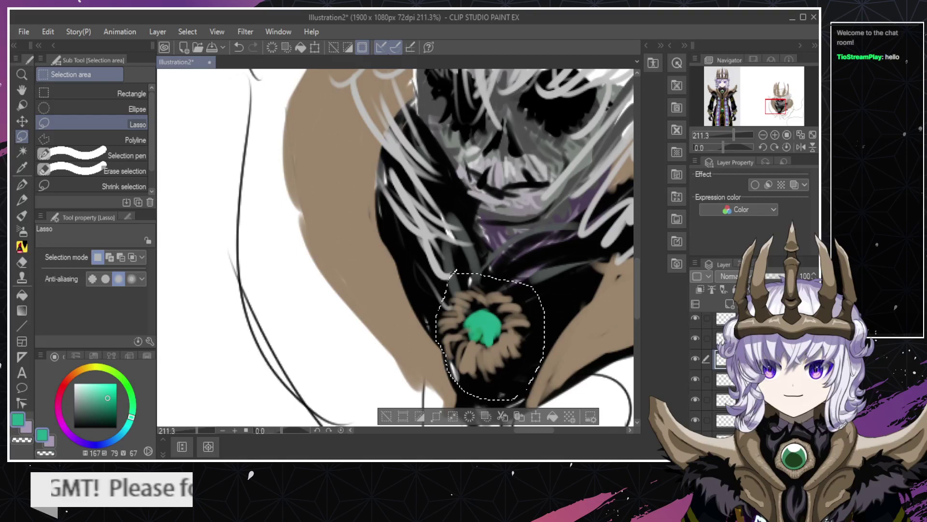
click(427, 228)
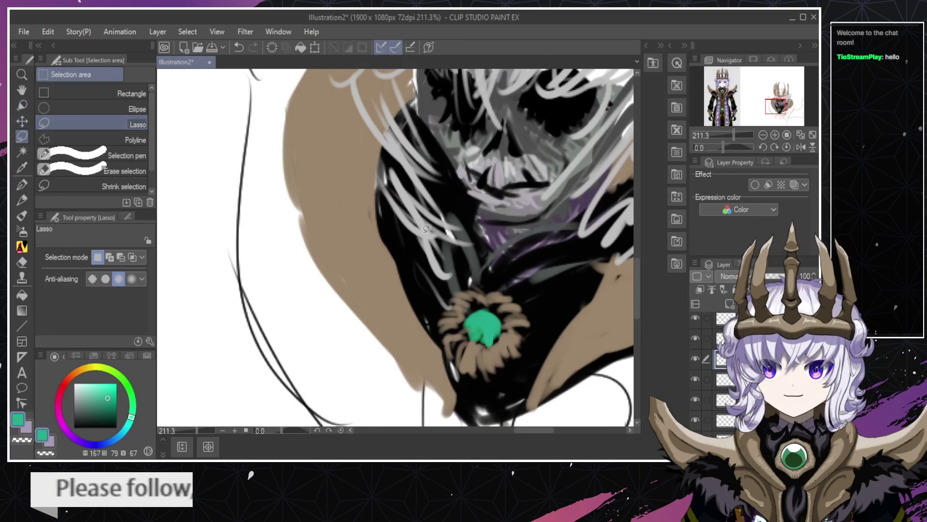
Select the third and fourth layers from the top together, then rotate and slightly reposition the brooch with Scale/Rotate.
click(707, 379)
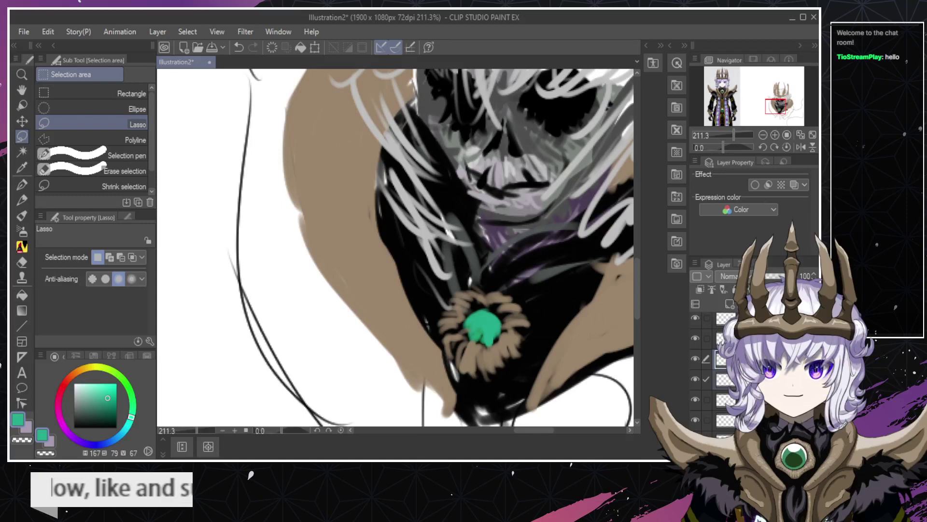
key(ctrl+t)
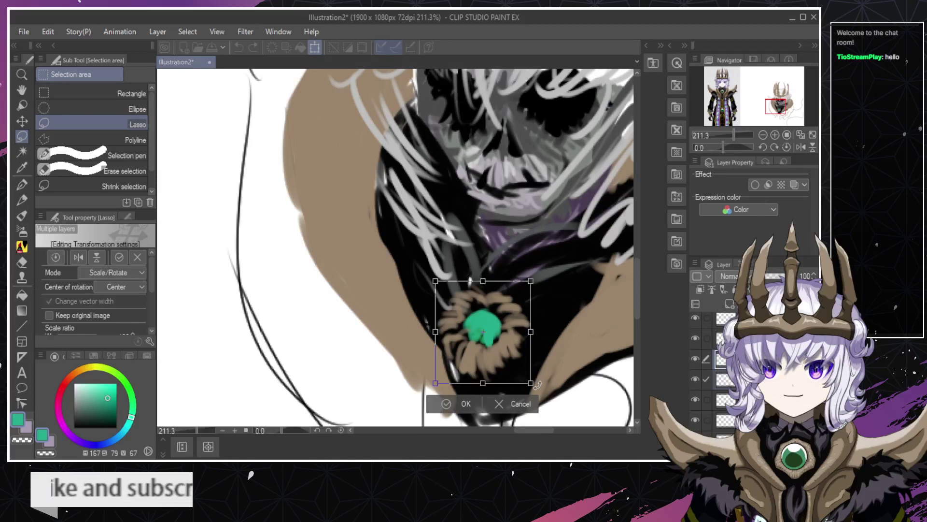
drag(538, 385, 506, 272)
scroll(507, 272, down, 5)
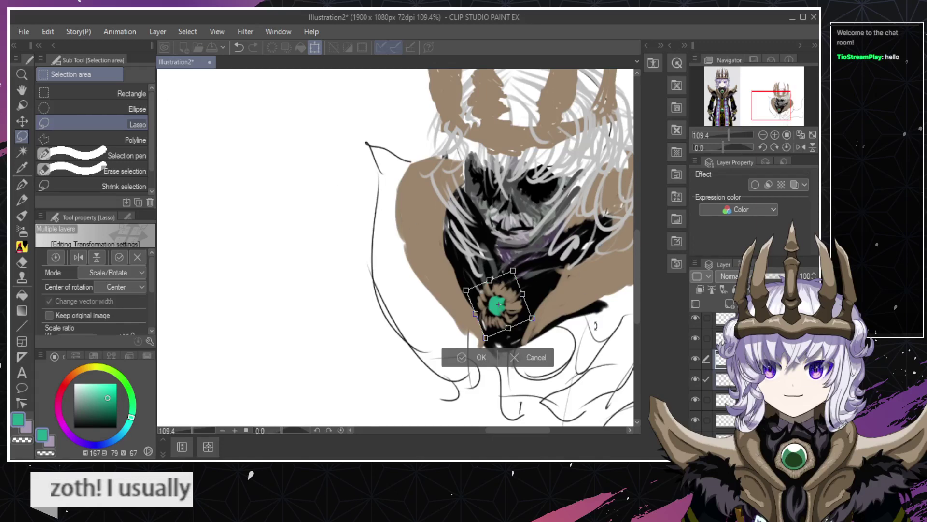
drag(565, 329, 545, 362)
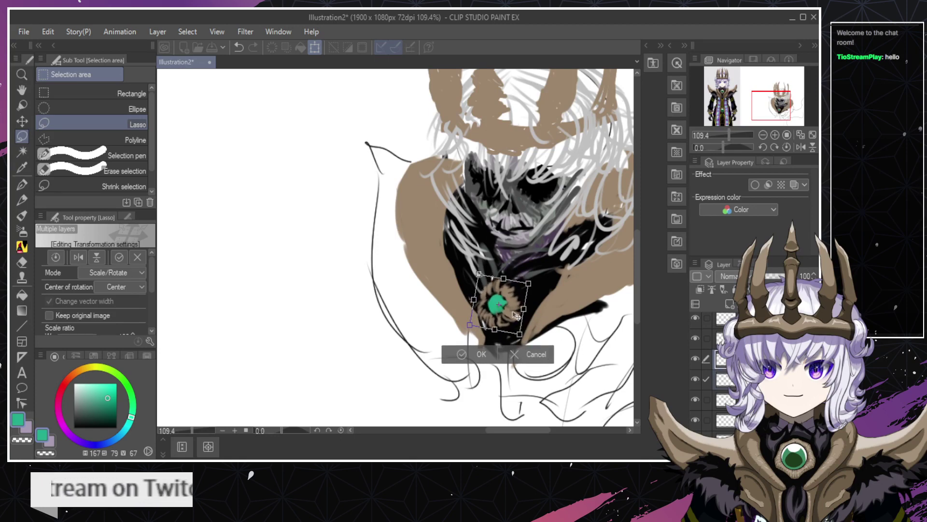
drag(516, 315, 515, 342)
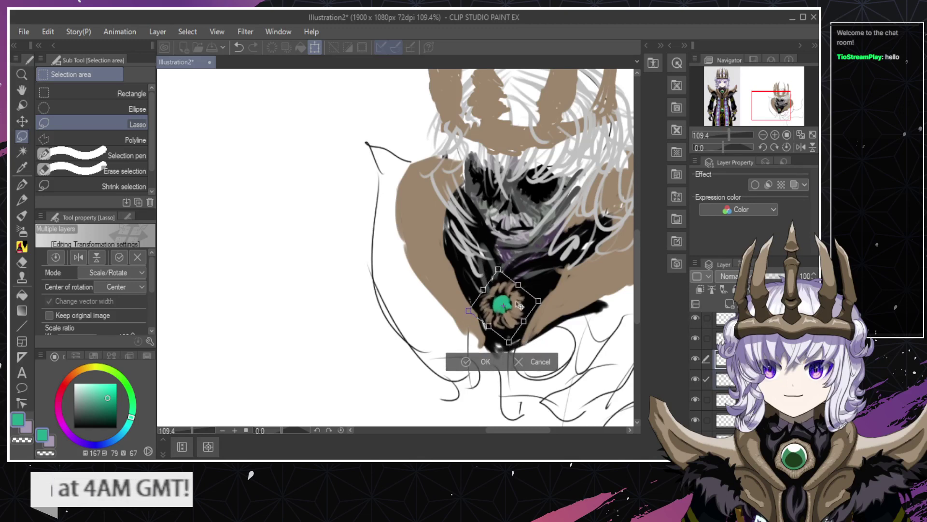
drag(520, 307, 516, 305)
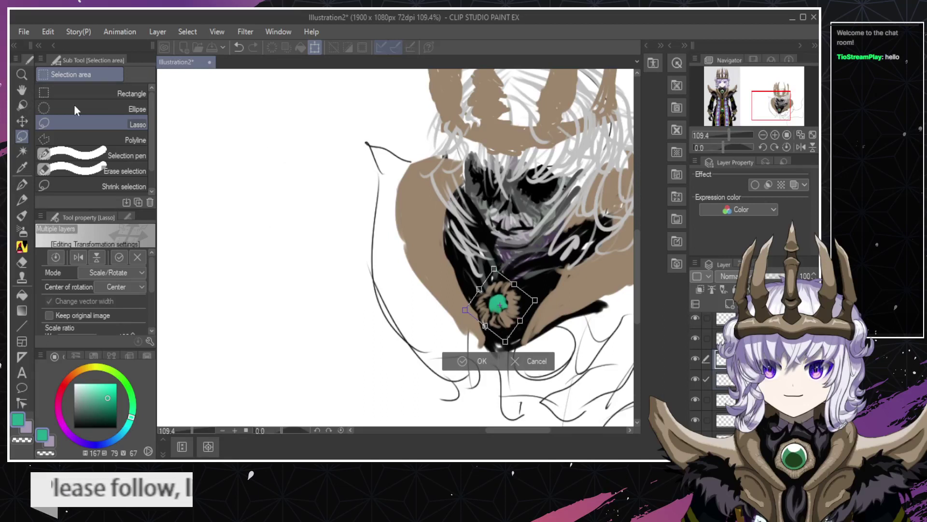
key(Return)
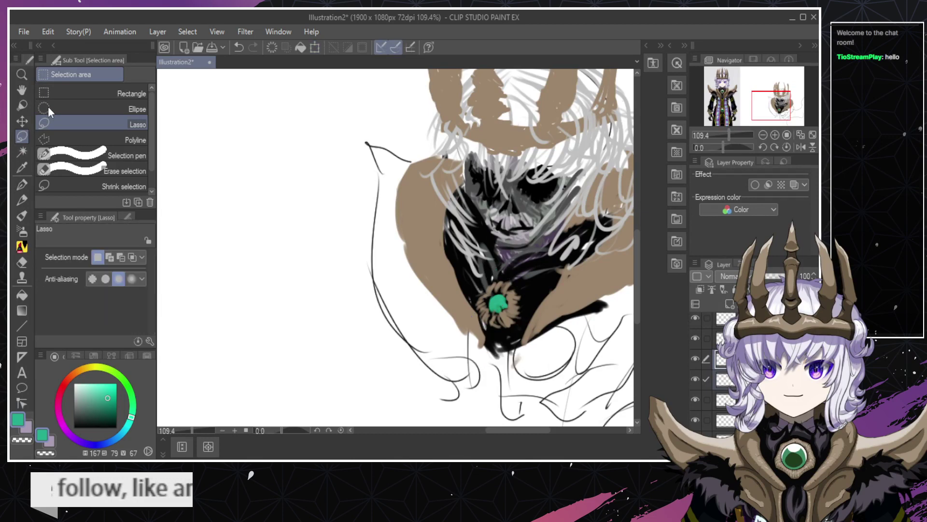
Nudge the brooch layers slightly right and up with the Move layer tool.
scroll(341, 259, down, 1)
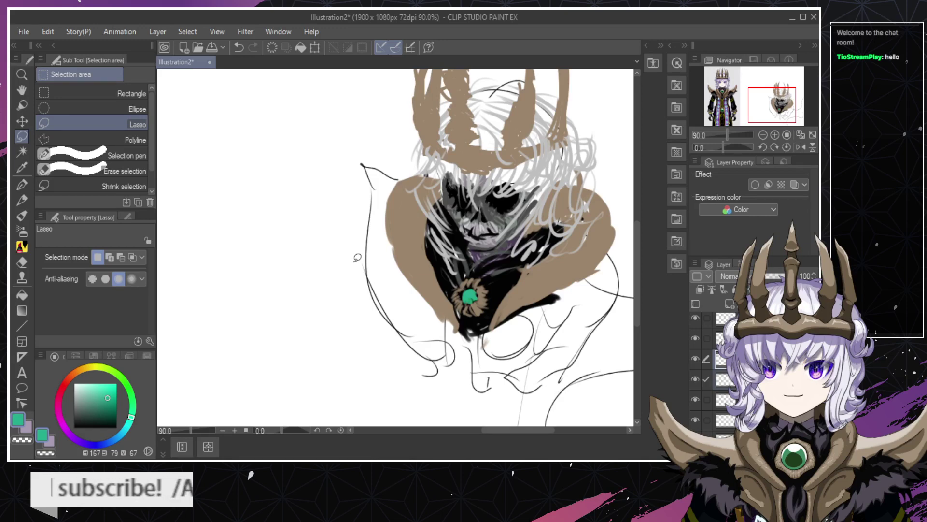
scroll(384, 248, down, 1)
scroll(439, 244, up, 1)
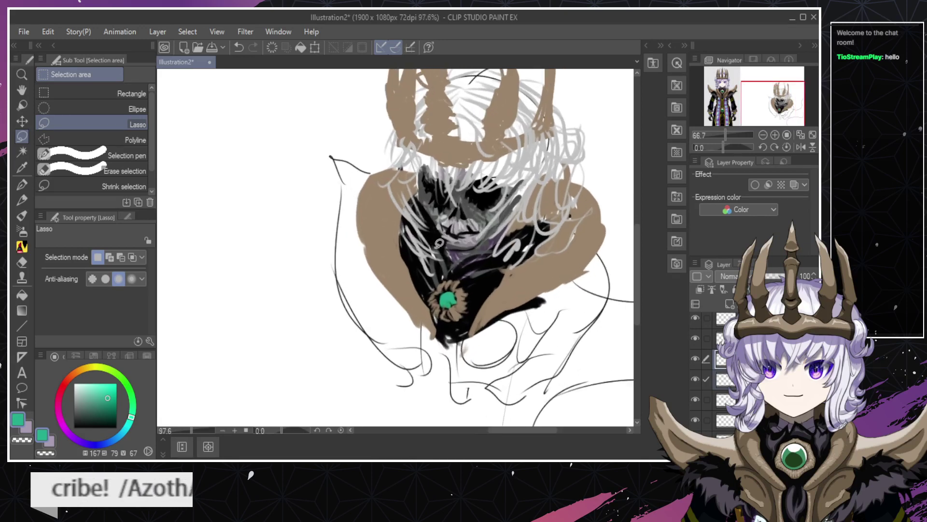
key(k)
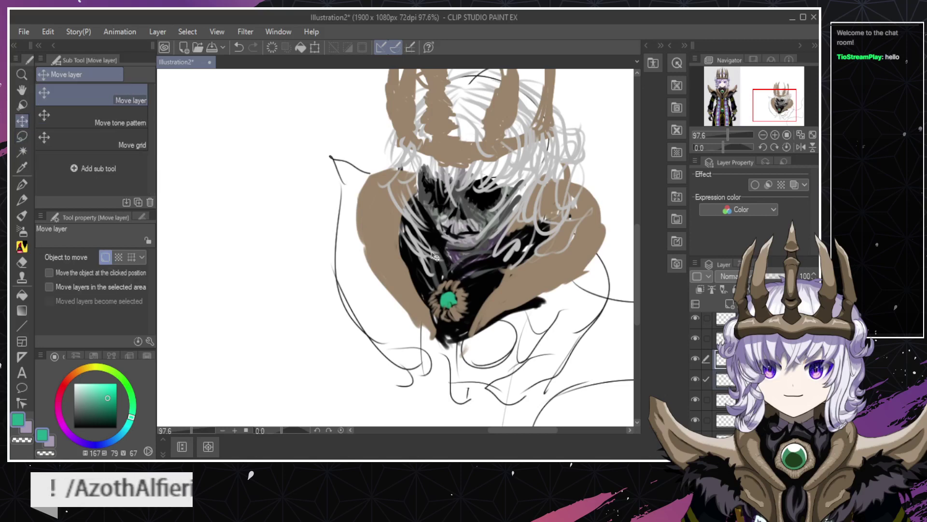
key(Right)
key(Right)
key(Right)
key(Up)
key(Up)
key(Up)
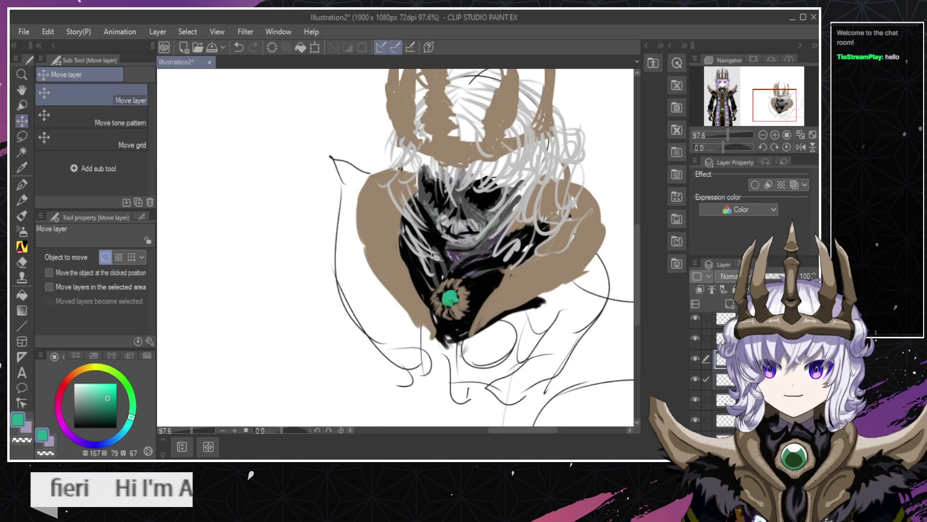
scroll(457, 222, down, 2)
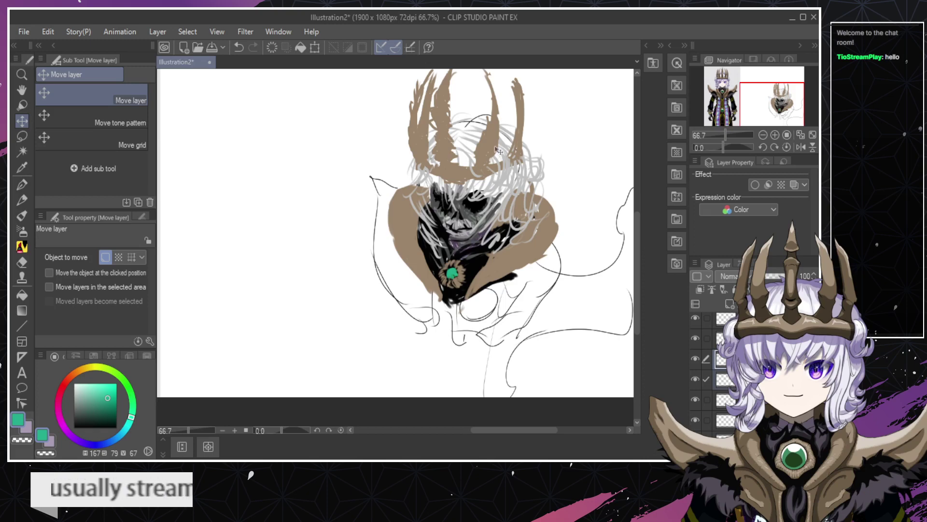
scroll(483, 163, up, 1)
scroll(483, 164, up, 2)
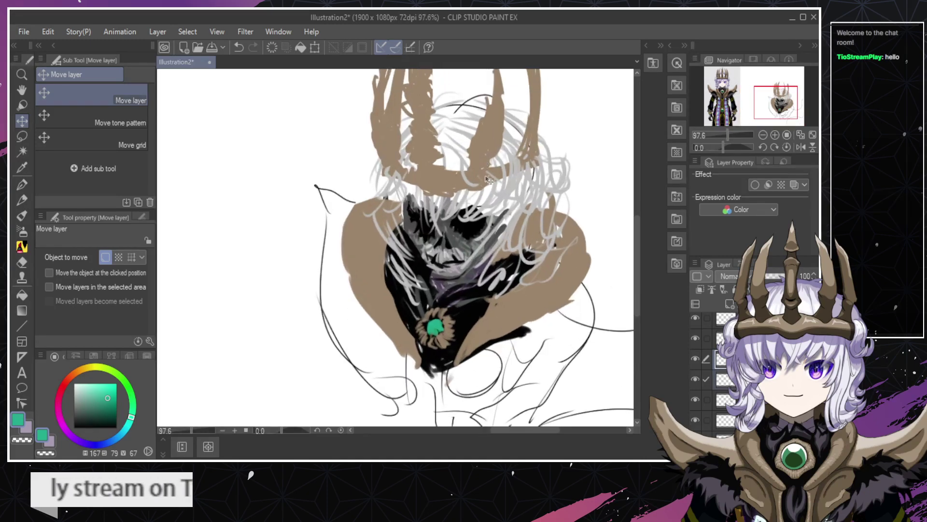
Sample a mid grey with hue 0, saturation 1 and value 59 from the hair for the Round mixing brush.
ctrl+shift+click(503, 195)
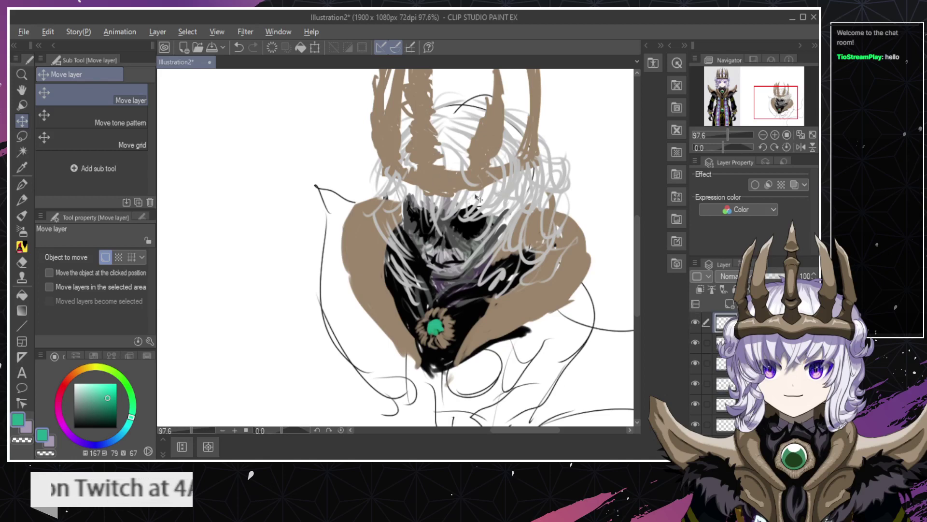
key(alt)
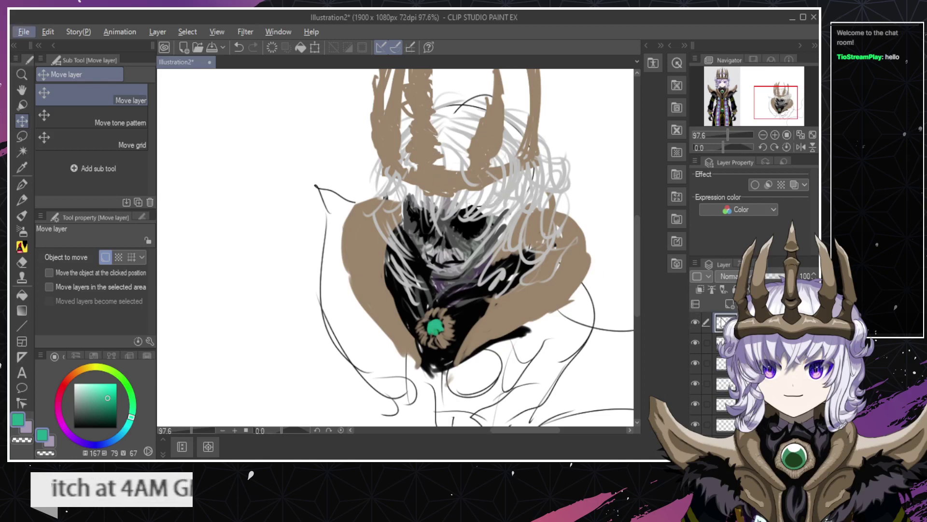
click(721, 342)
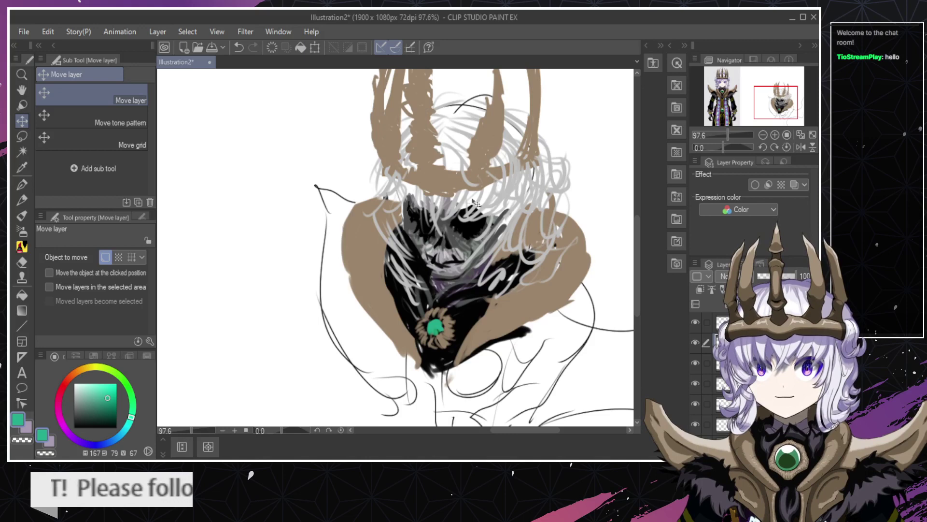
alt+click(520, 181)
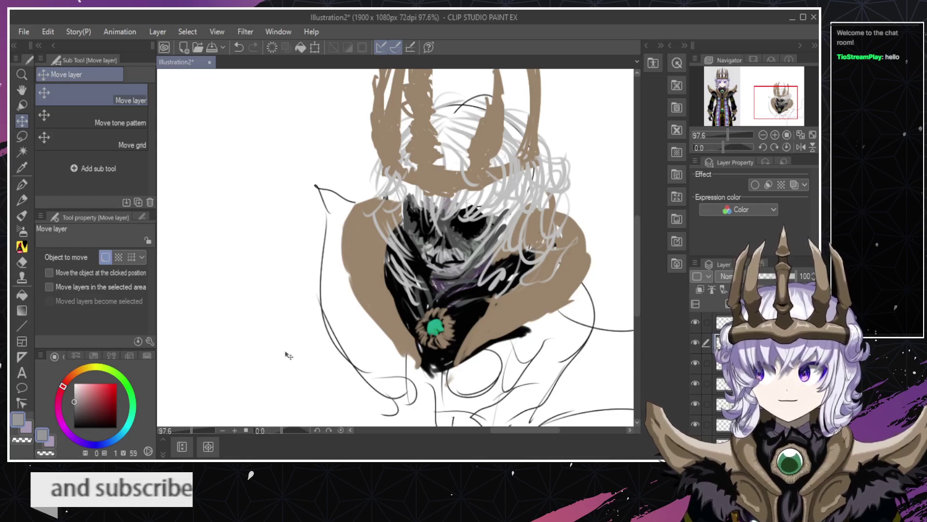
key(b)
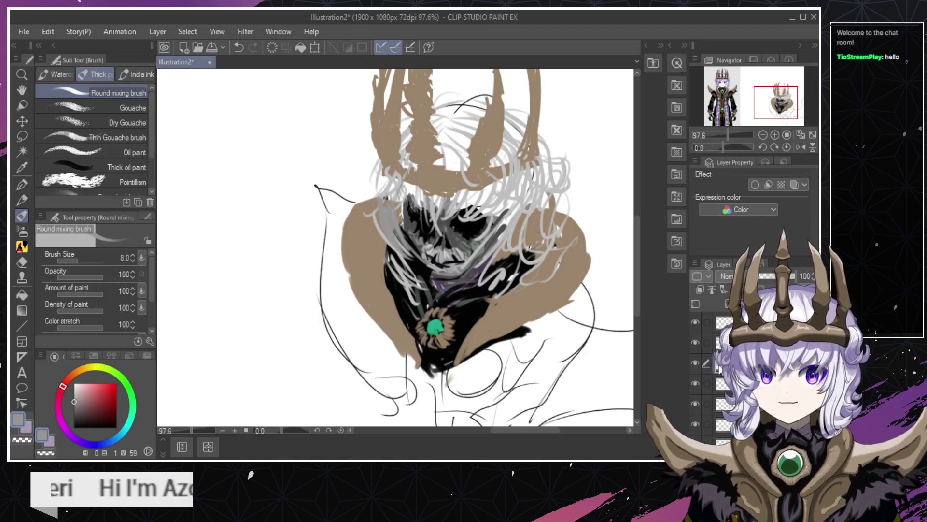
Check the second and third layers by hiding and showing them, and make the fourth layer from the top active.
click(695, 363)
click(693, 362)
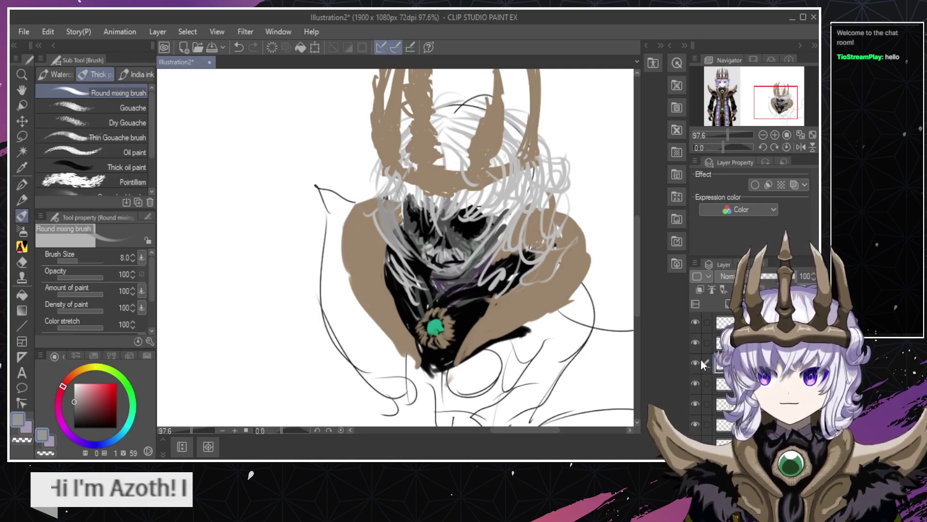
click(694, 343)
click(694, 343)
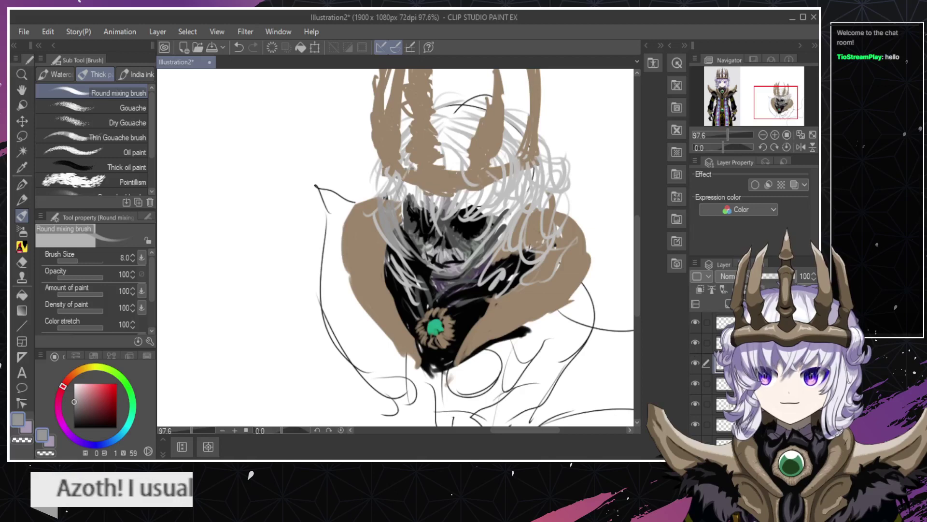
click(716, 383)
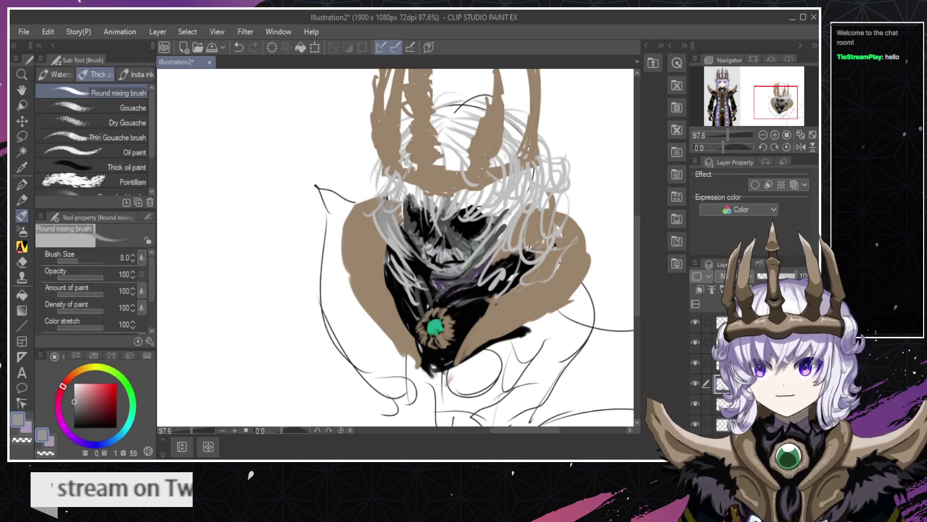
Paint mid-grey shading over the hair strands left of the skull face and along the fringe beneath the crown, undoing the last stroke.
mouse_move(398, 264)
mouse_down()
mouse_move(417, 279)
mouse_move(413, 290)
mouse_up()
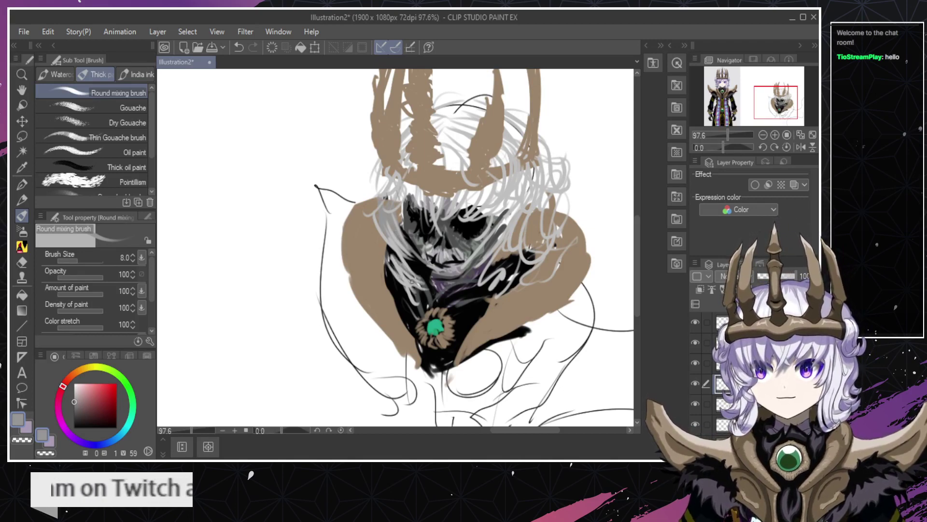
drag(392, 248, 418, 267)
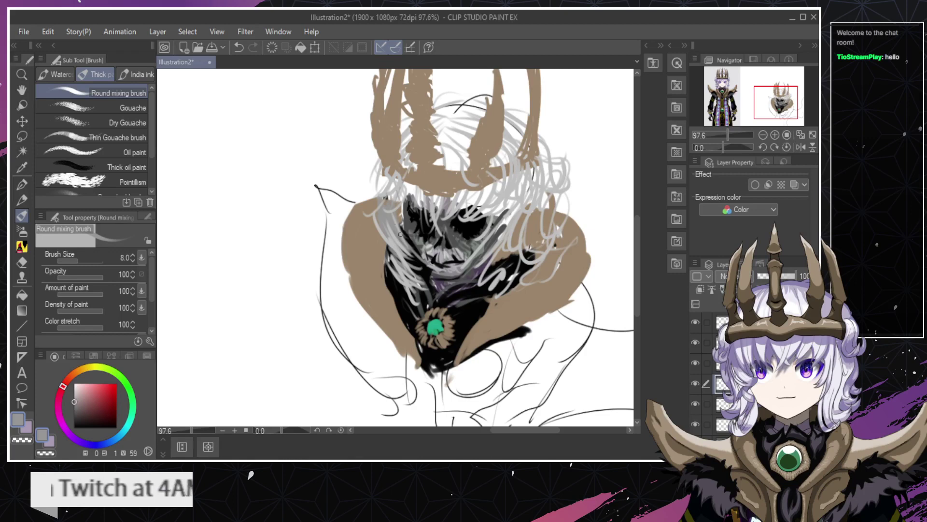
mouse_move(402, 182)
mouse_down()
mouse_move(391, 197)
mouse_move(435, 203)
mouse_move(439, 213)
mouse_move(423, 200)
mouse_up()
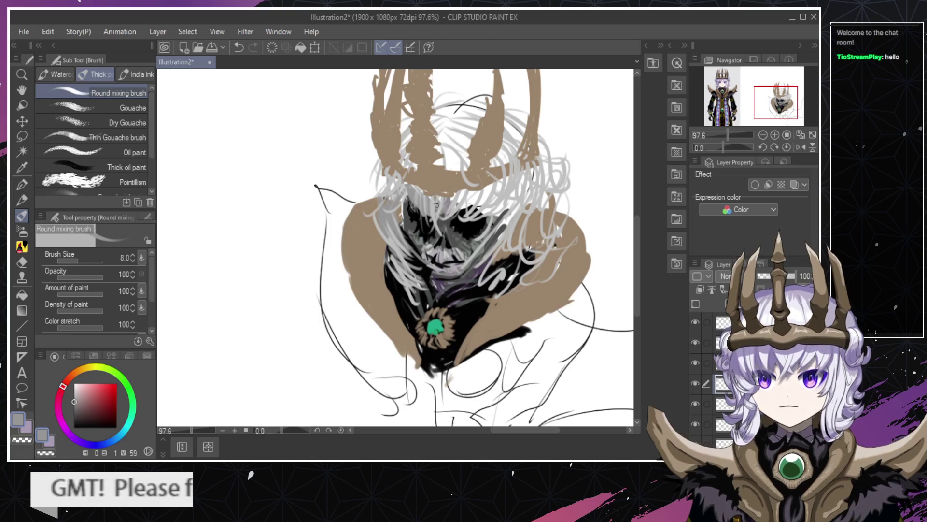
mouse_move(453, 197)
mouse_down()
mouse_move(477, 195)
mouse_move(459, 209)
mouse_move(476, 211)
mouse_move(492, 171)
mouse_up()
mouse_move(478, 222)
mouse_down()
mouse_move(490, 191)
mouse_move(503, 189)
mouse_move(498, 168)
mouse_up()
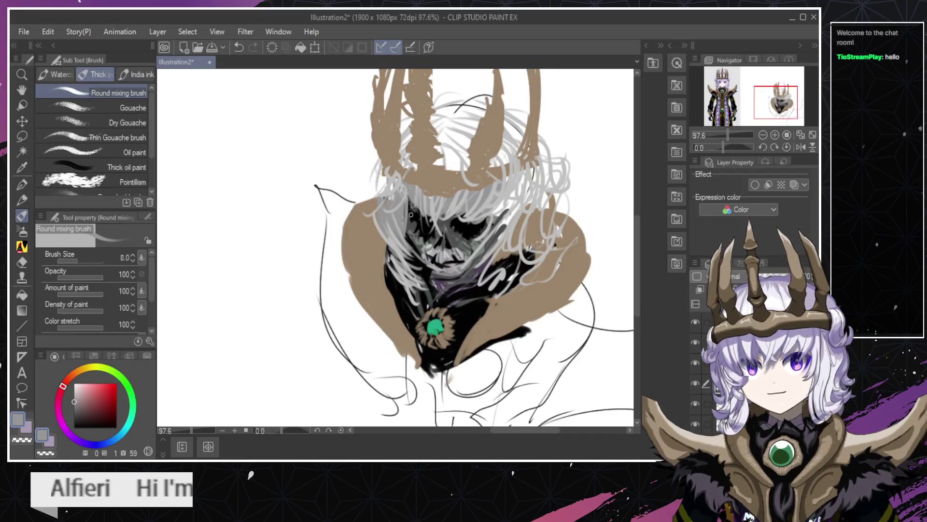
key(ctrl+z)
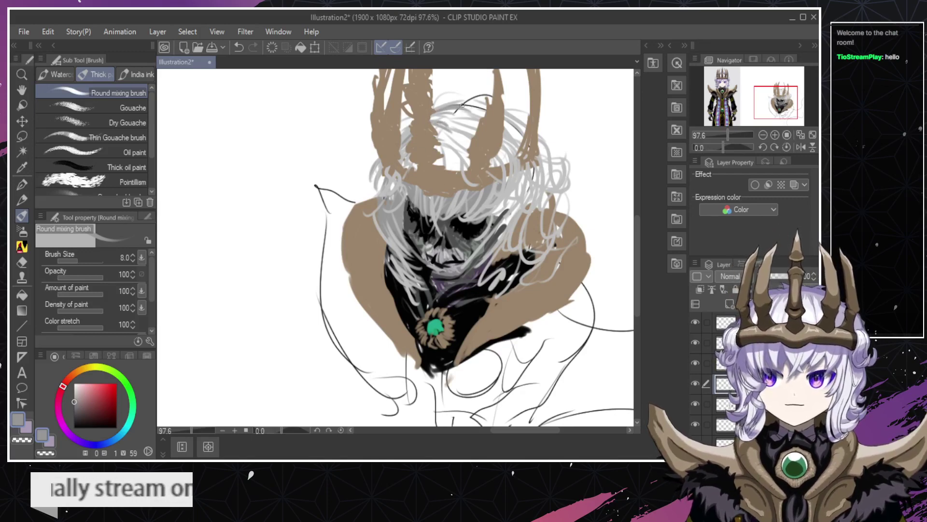
mouse_move(477, 112)
mouse_down()
mouse_move(436, 116)
mouse_move(484, 116)
mouse_up()
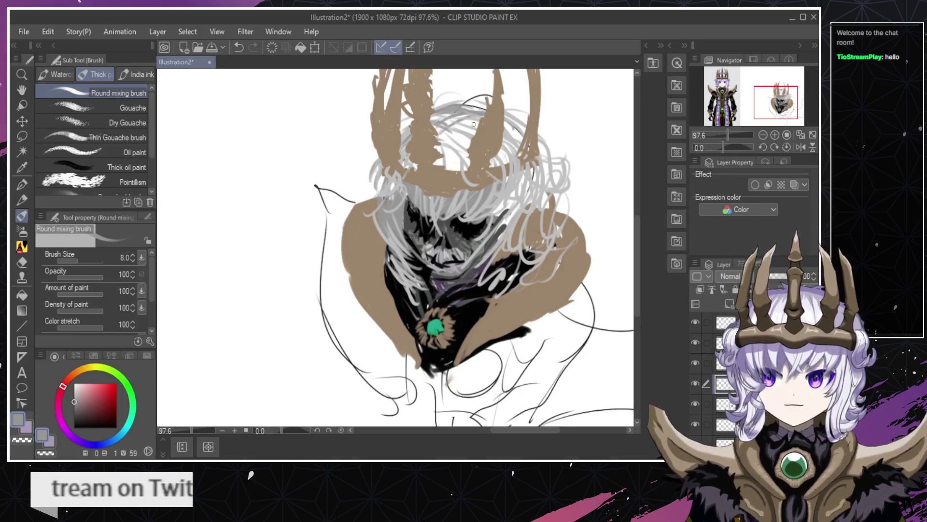
key(ctrl+z)
key(ctrl+z)
key(ctrl+z)
key(ctrl+z)
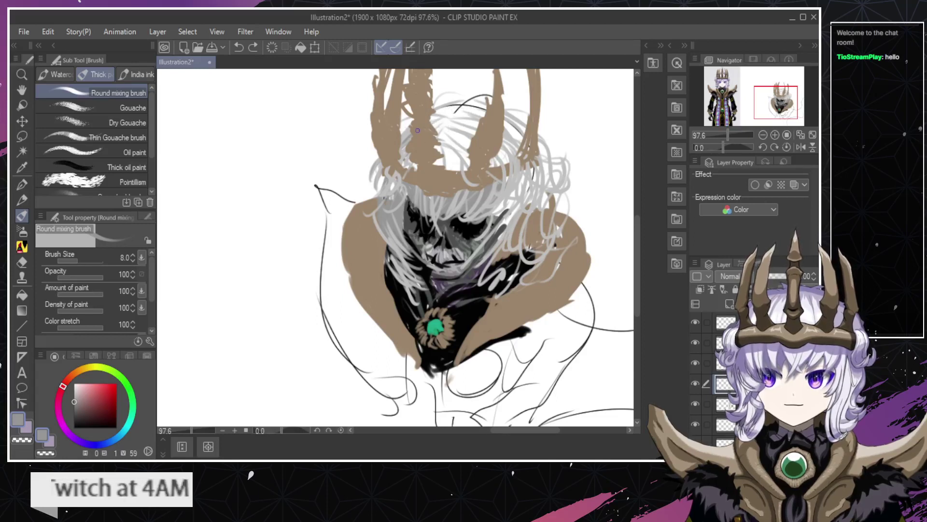
drag(403, 140, 450, 125)
key(ctrl+z)
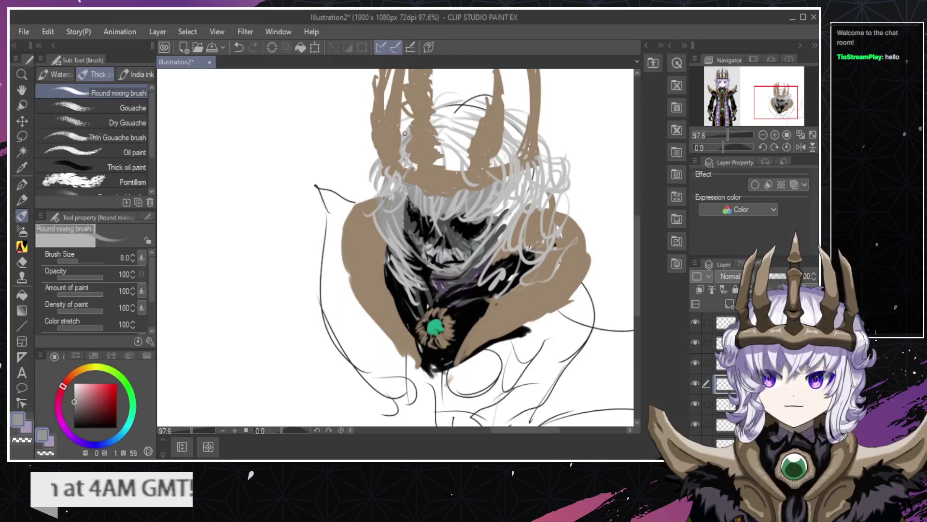
key(ctrl+z)
key(ctrl+z)
key(ctrl+z)
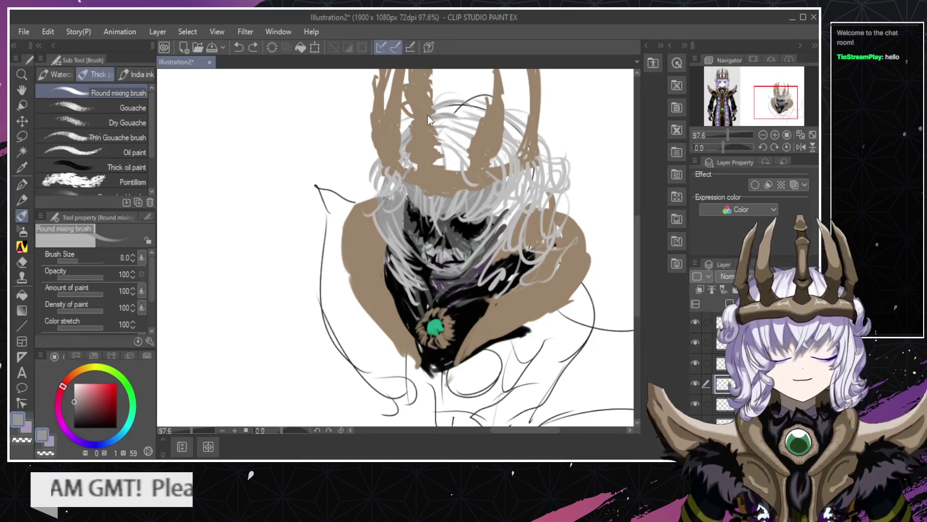
mouse_move(431, 113)
mouse_down()
mouse_move(466, 105)
mouse_move(519, 126)
mouse_move(517, 159)
mouse_up()
key(ctrl+z)
Paint curved mid-grey strokes across the top of the head between the crown prongs, undoing the unwanted ones.
drag(469, 108, 521, 136)
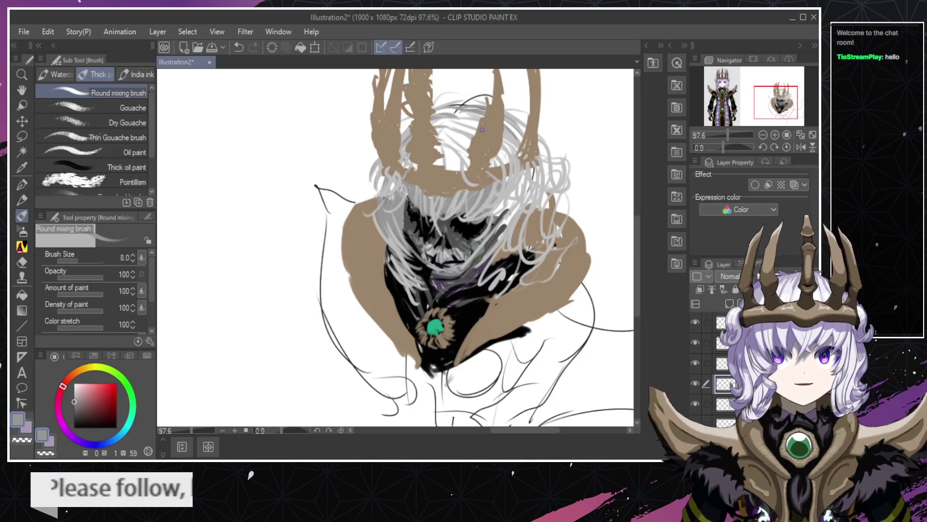
mouse_move(457, 115)
mouse_down()
mouse_move(515, 144)
mouse_move(517, 156)
mouse_move(504, 159)
mouse_up()
drag(465, 130, 515, 167)
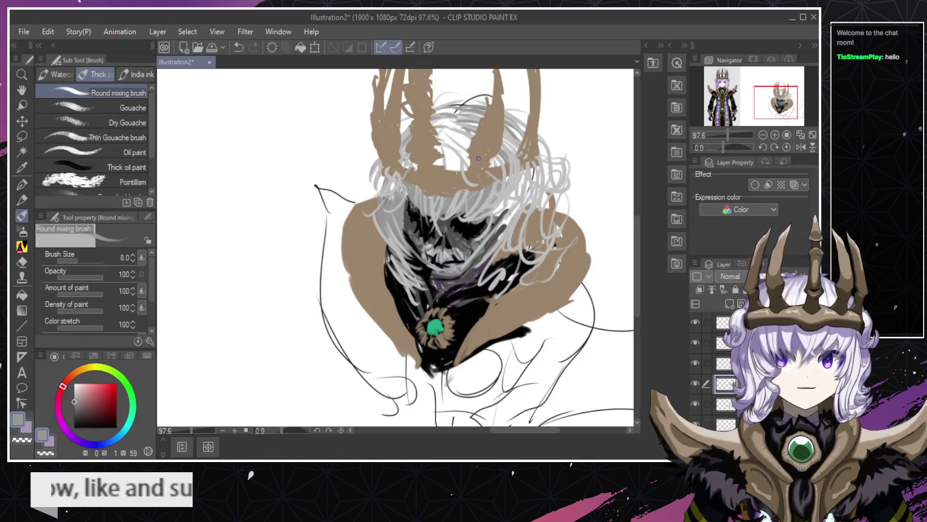
drag(445, 142, 497, 163)
drag(446, 151, 490, 163)
drag(442, 147, 463, 149)
key(ctrl+z)
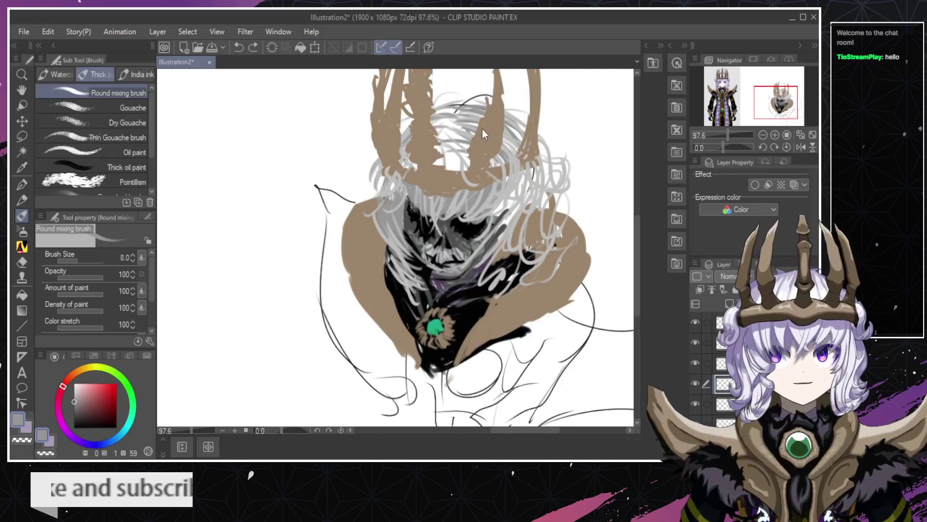
key(ctrl+z)
key(ctrl+z)
mouse_move(503, 121)
mouse_down()
mouse_move(546, 172)
mouse_move(526, 140)
mouse_move(550, 175)
mouse_up()
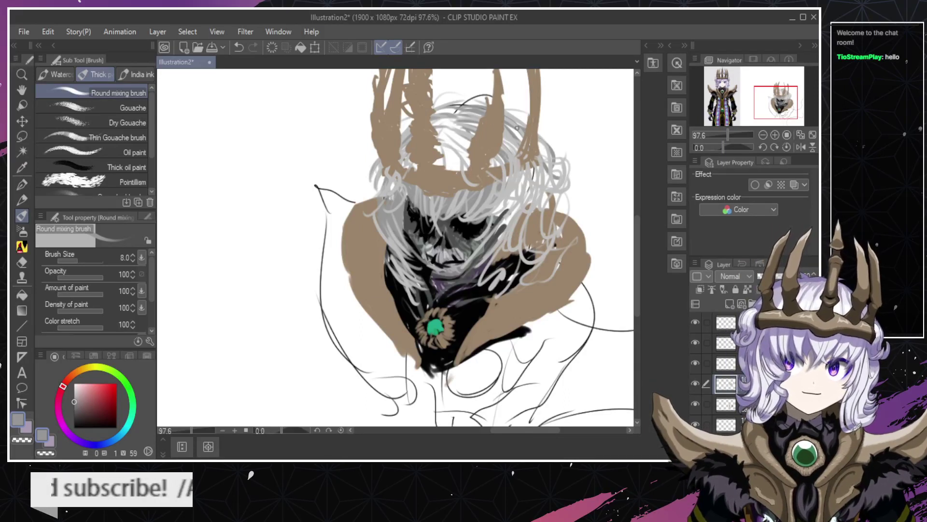
key(ctrl+z)
drag(460, 137, 468, 142)
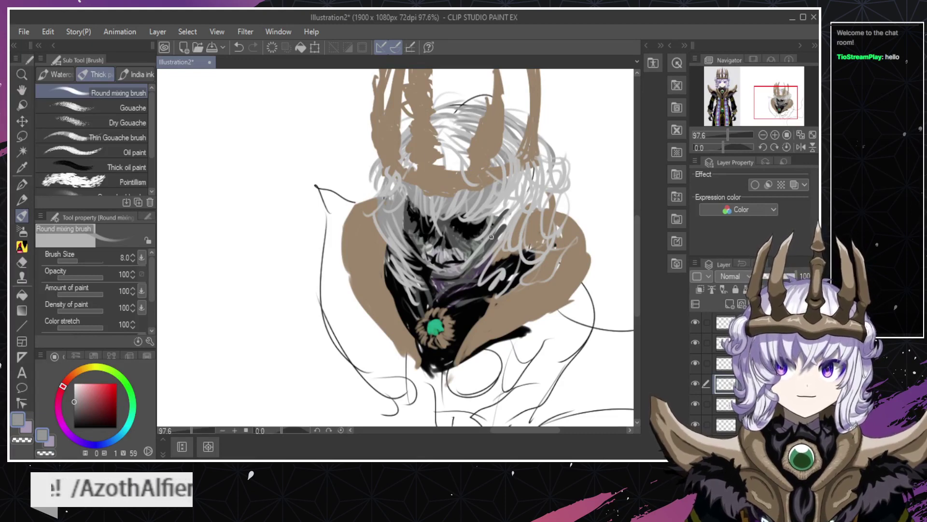
Shade the strands right of the face and fill the white gaps in the hair behind the crown prongs with mid grey.
mouse_move(506, 207)
mouse_down()
mouse_move(472, 256)
mouse_move(490, 238)
mouse_move(484, 265)
mouse_move(507, 227)
mouse_move(495, 275)
mouse_up()
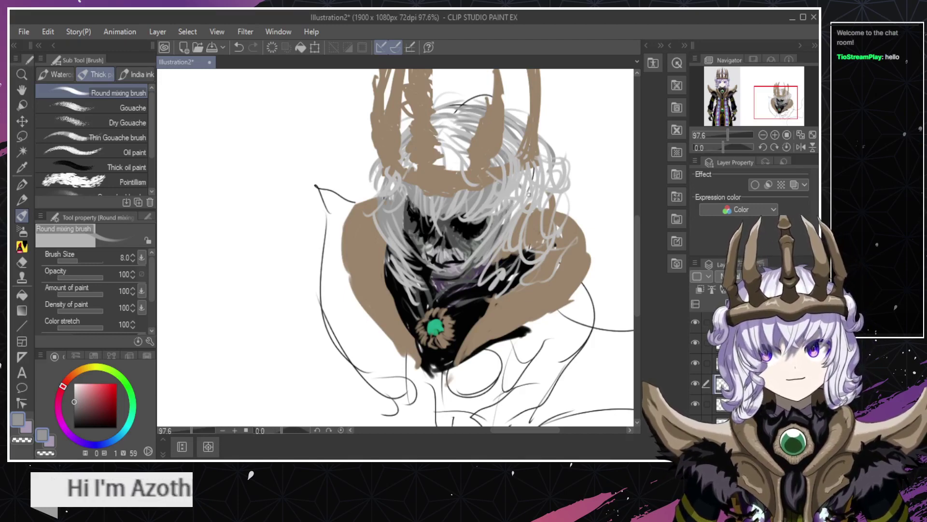
mouse_move(447, 131)
mouse_down()
mouse_move(439, 171)
mouse_move(448, 177)
mouse_move(453, 138)
mouse_move(470, 142)
mouse_move(464, 181)
mouse_move(463, 131)
mouse_up()
mouse_move(434, 178)
mouse_down()
mouse_move(410, 174)
mouse_move(414, 143)
mouse_up()
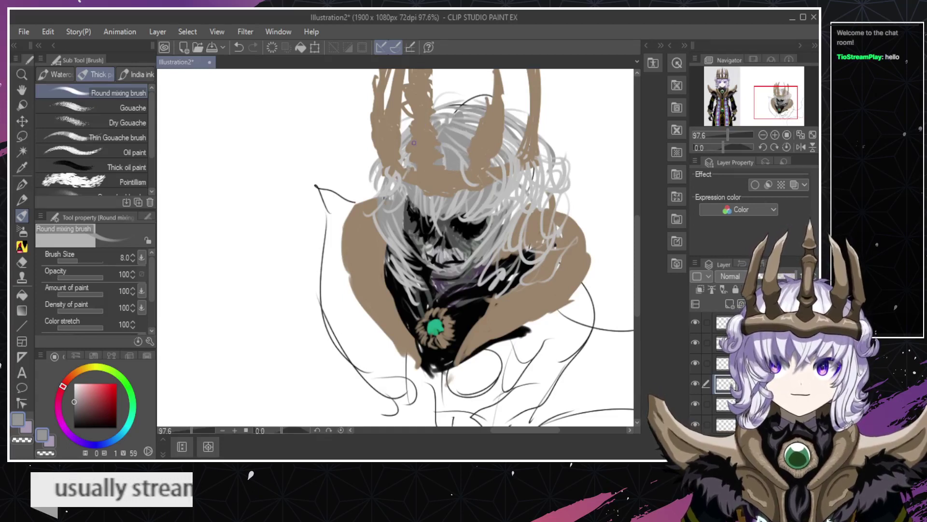
mouse_move(455, 112)
mouse_down()
mouse_move(444, 116)
mouse_move(460, 110)
mouse_move(537, 141)
mouse_up()
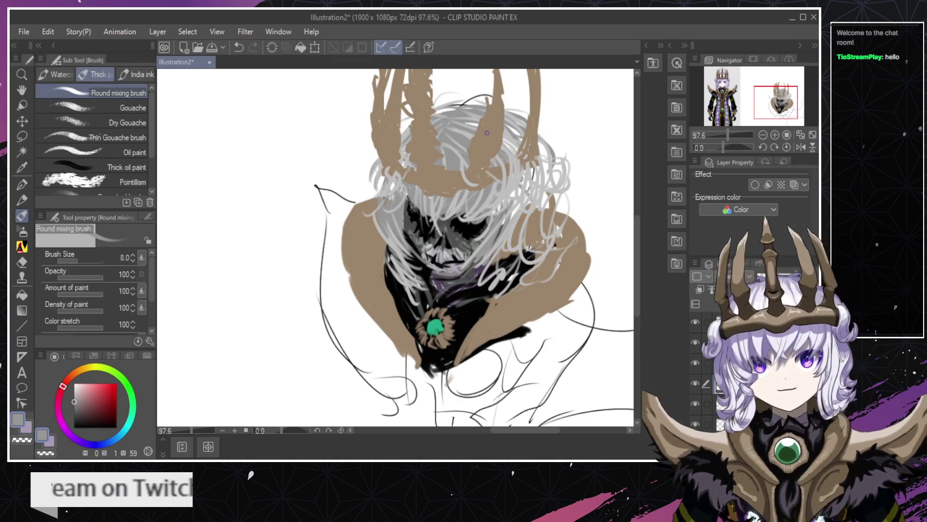
Fill the right side of the hair with mid-grey strokes, from below the outer crown prong down to the brown collar.
mouse_move(504, 138)
mouse_down()
mouse_move(512, 146)
mouse_move(521, 137)
mouse_move(559, 184)
mouse_up()
mouse_move(542, 150)
mouse_down()
mouse_move(561, 170)
mouse_move(533, 174)
mouse_move(549, 186)
mouse_move(510, 147)
mouse_move(536, 191)
mouse_up()
drag(541, 174, 534, 197)
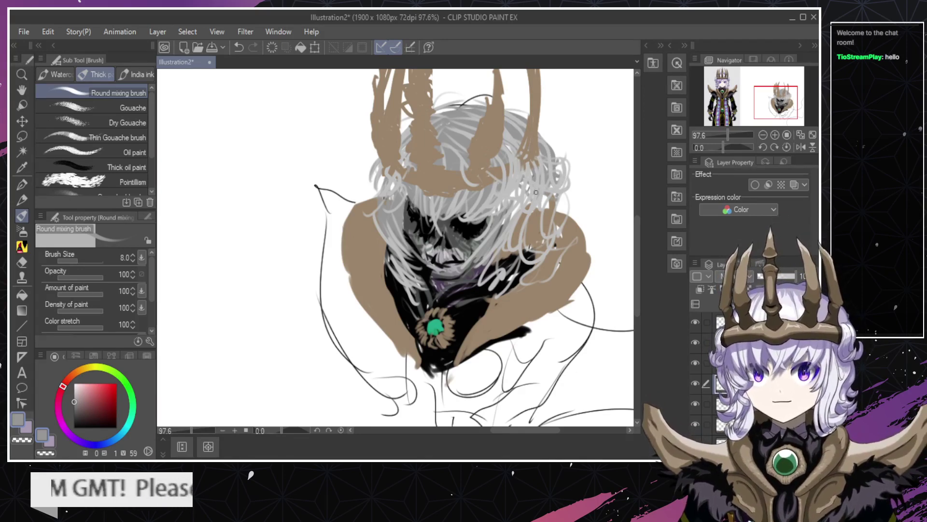
mouse_move(519, 189)
mouse_down()
mouse_move(504, 230)
mouse_move(513, 216)
mouse_move(489, 216)
mouse_move(516, 195)
mouse_up()
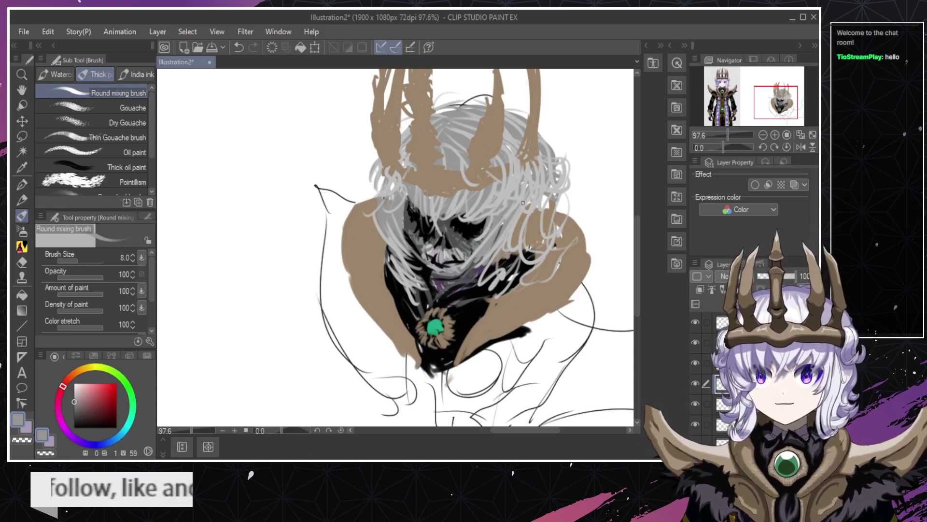
mouse_move(526, 270)
mouse_down()
mouse_move(520, 252)
mouse_move(489, 283)
mouse_move(502, 225)
mouse_move(534, 251)
mouse_move(548, 212)
mouse_move(550, 227)
mouse_up()
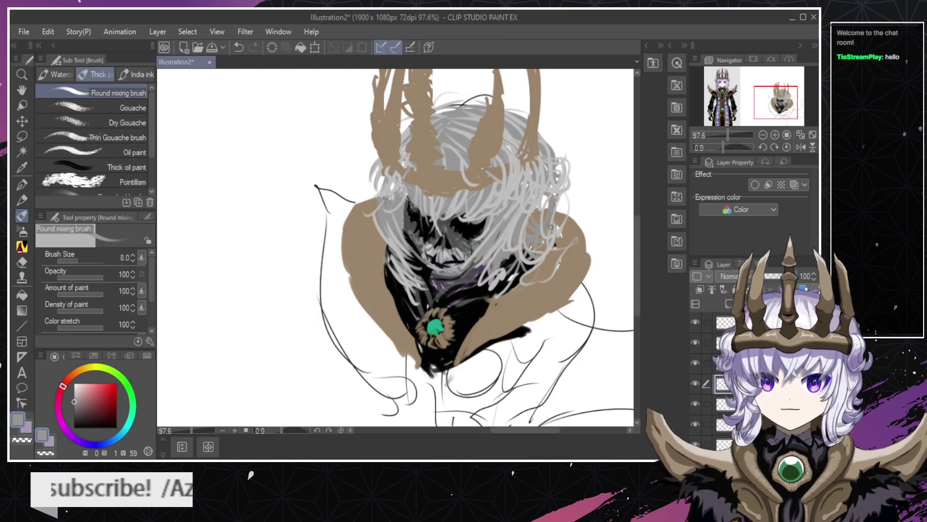
mouse_move(536, 192)
mouse_down()
mouse_move(546, 203)
mouse_move(559, 198)
mouse_up()
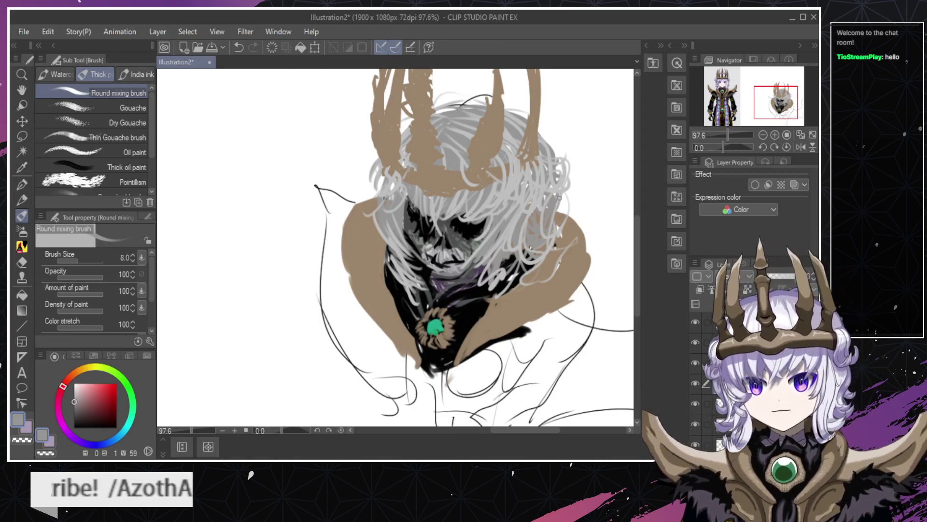
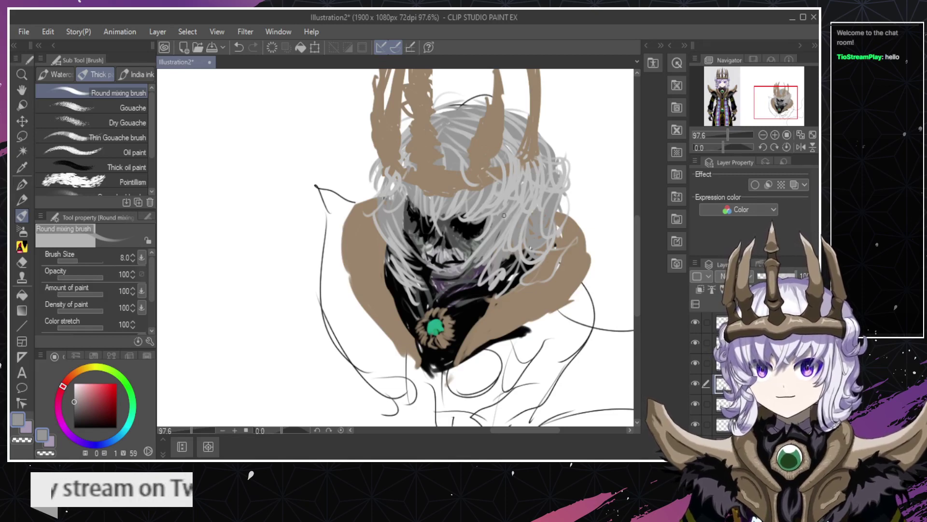
mouse_move(523, 264)
mouse_down()
mouse_move(508, 232)
mouse_move(540, 254)
mouse_move(521, 268)
mouse_up()
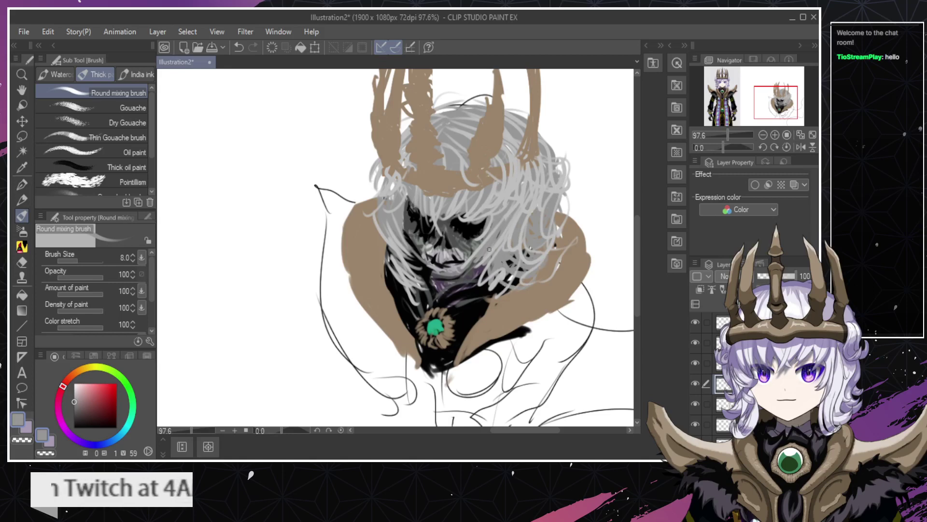
key(e)
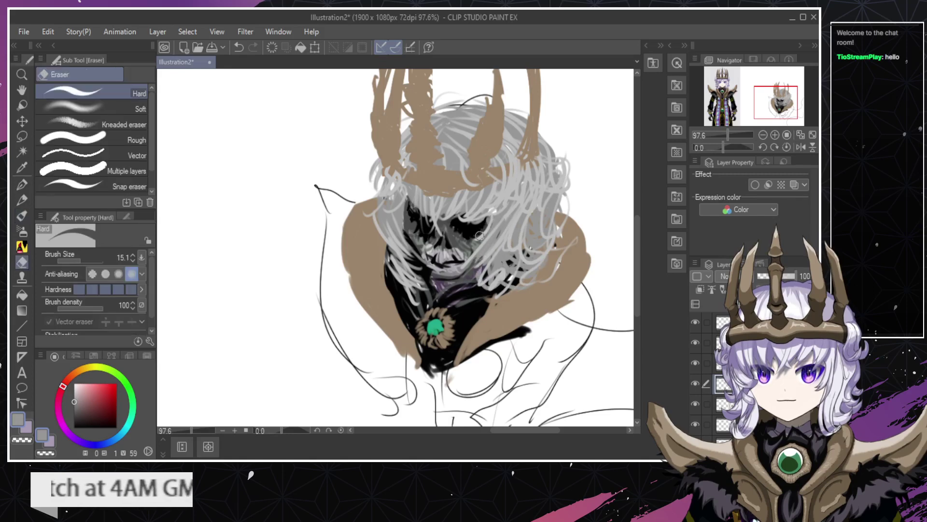
drag(487, 222, 475, 256)
key(ctrl+z)
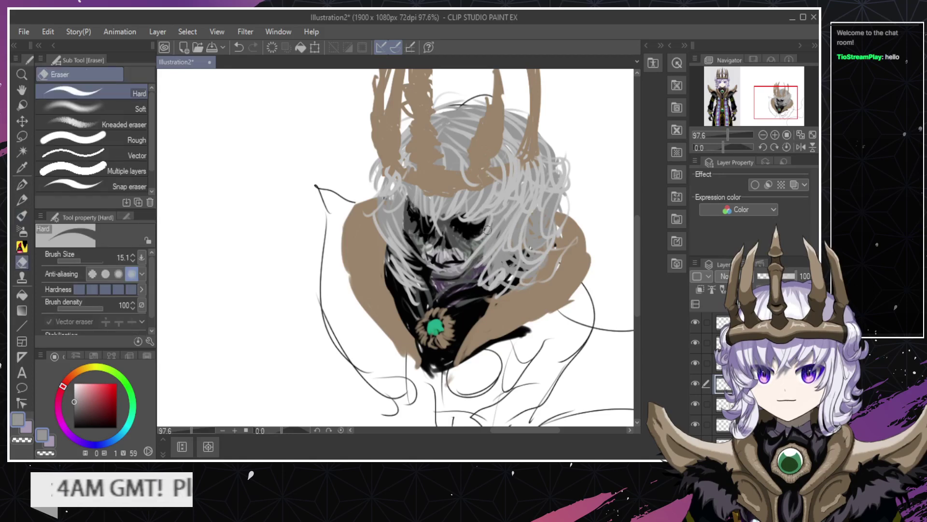
Add mid-grey shading with the Round mixing brush to the hair strands beside the right side of the jaw.
key(b)
mouse_move(483, 250)
mouse_down()
mouse_move(467, 287)
mouse_move(481, 278)
mouse_up()
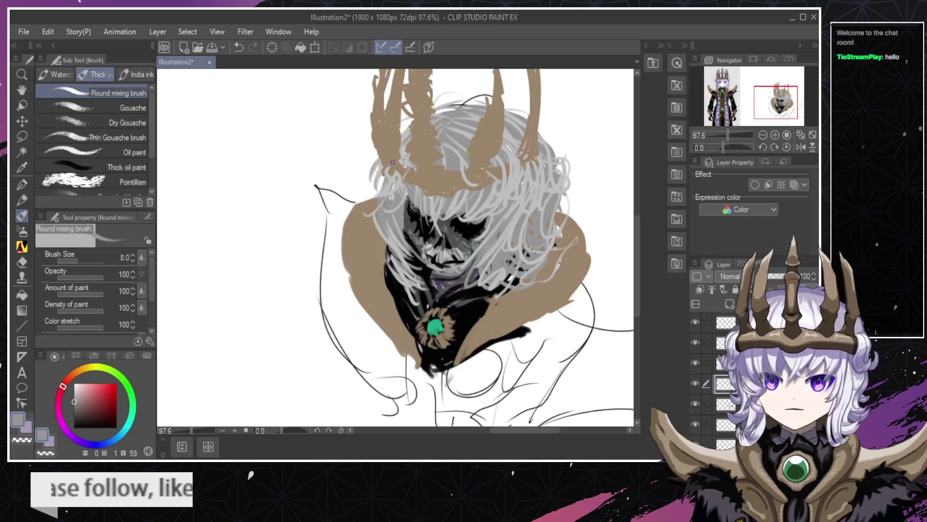
Set the brush colour to dark grey with hue 0, saturation 0 and value 31, and shade the left hair strands and fringe beneath the crown.
key(/)
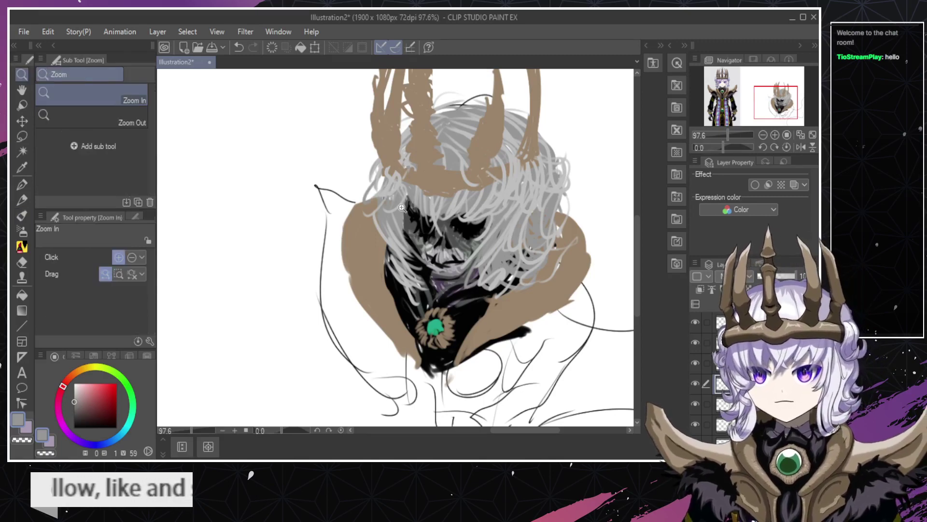
scroll(398, 229, down, 3)
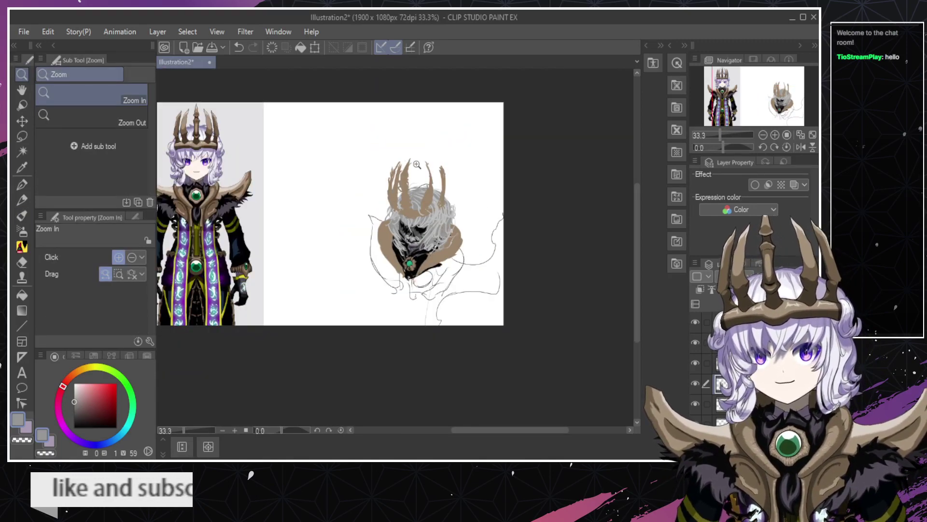
click(406, 207)
click(406, 208)
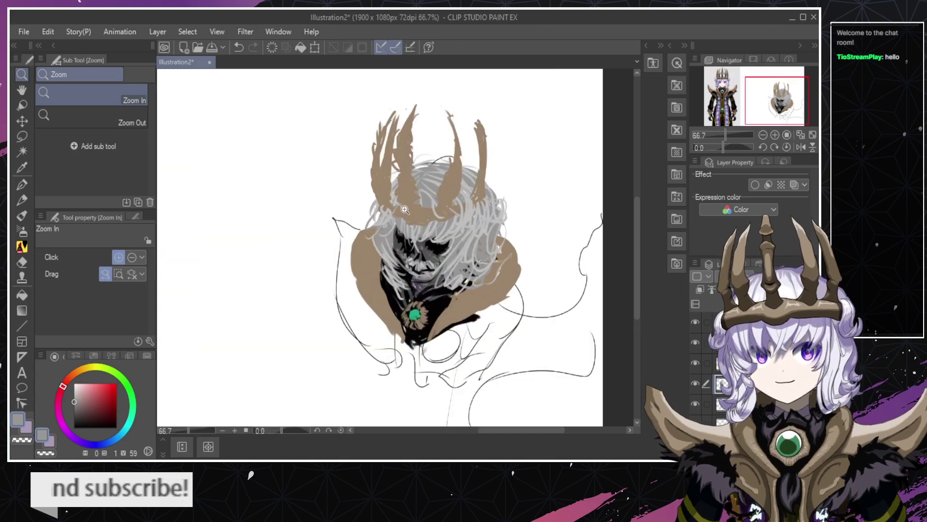
click(409, 209)
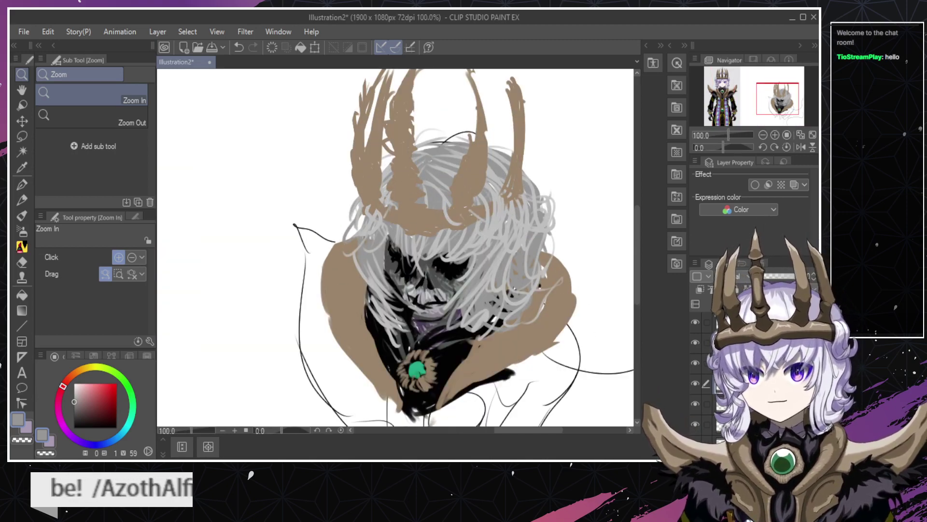
drag(75, 407, 74, 414)
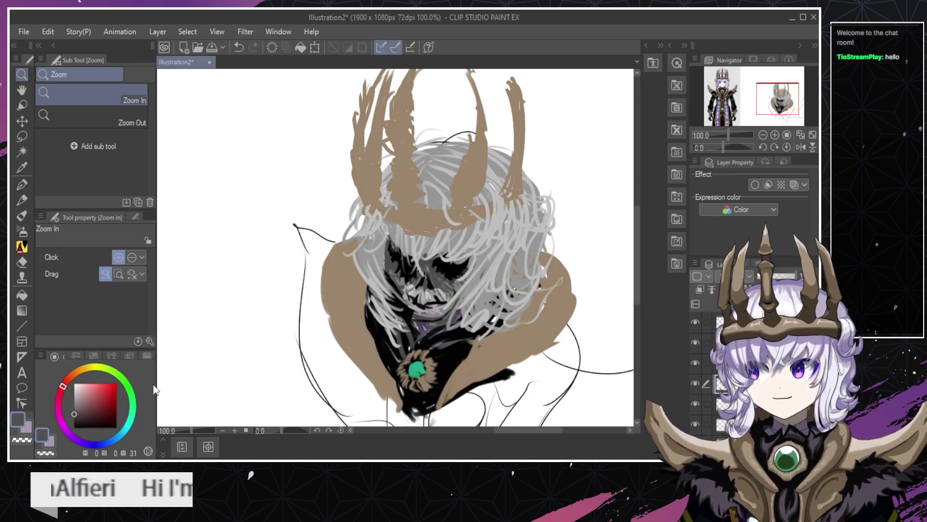
key(b)
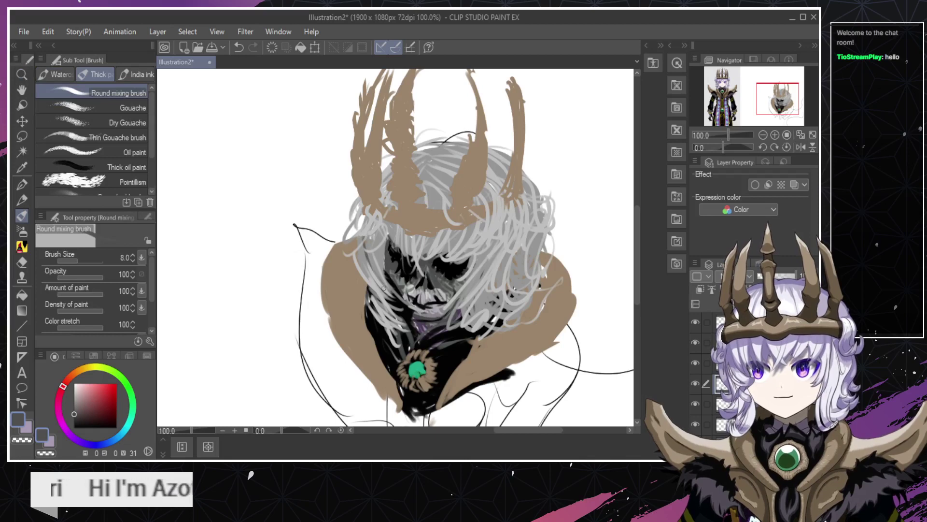
drag(370, 246, 386, 290)
mouse_move(376, 250)
mouse_down()
mouse_move(396, 289)
mouse_move(378, 302)
mouse_up()
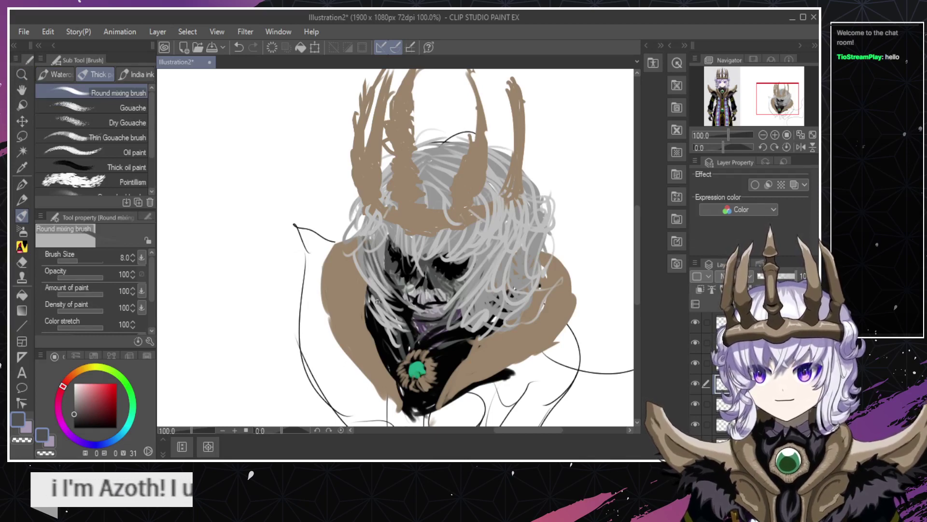
mouse_move(364, 249)
mouse_down()
mouse_move(370, 274)
mouse_move(370, 257)
mouse_move(364, 269)
mouse_up()
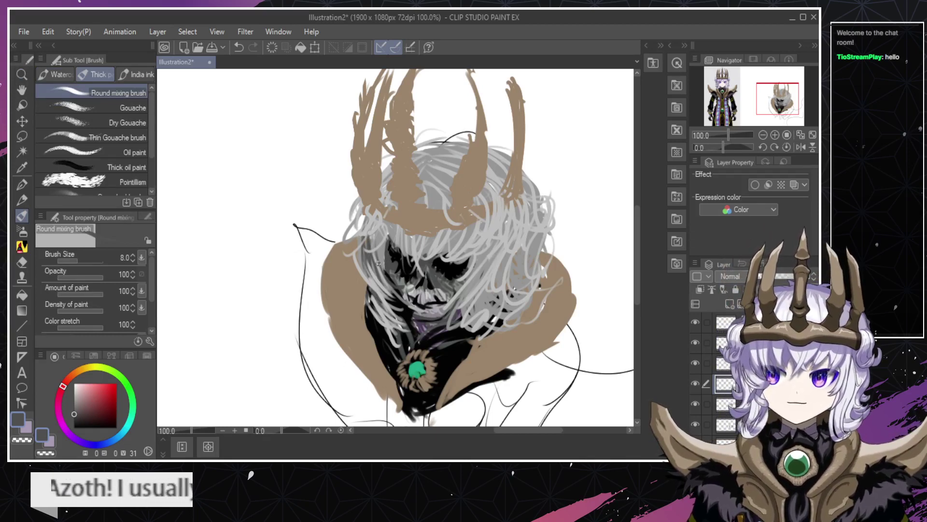
mouse_move(377, 229)
mouse_down()
mouse_move(393, 174)
mouse_move(395, 230)
mouse_move(391, 205)
mouse_move(404, 176)
mouse_move(413, 268)
mouse_up()
mouse_move(423, 223)
mouse_down()
mouse_move(418, 265)
mouse_move(435, 255)
mouse_move(447, 227)
mouse_move(438, 243)
mouse_move(472, 215)
mouse_move(479, 228)
mouse_move(476, 268)
mouse_up()
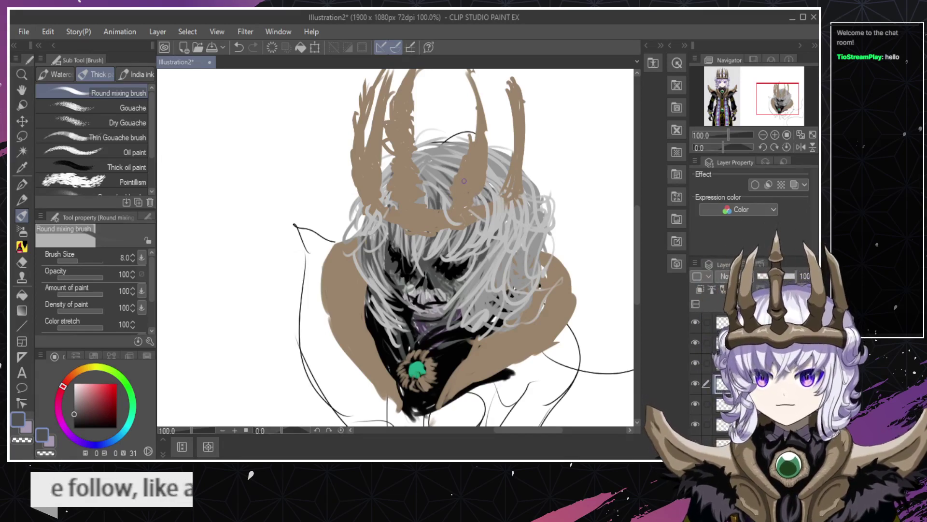
Shade the hair between and around the two right-hand crown prongs with dark-grey strokes.
drag(484, 190, 491, 200)
drag(473, 169, 501, 200)
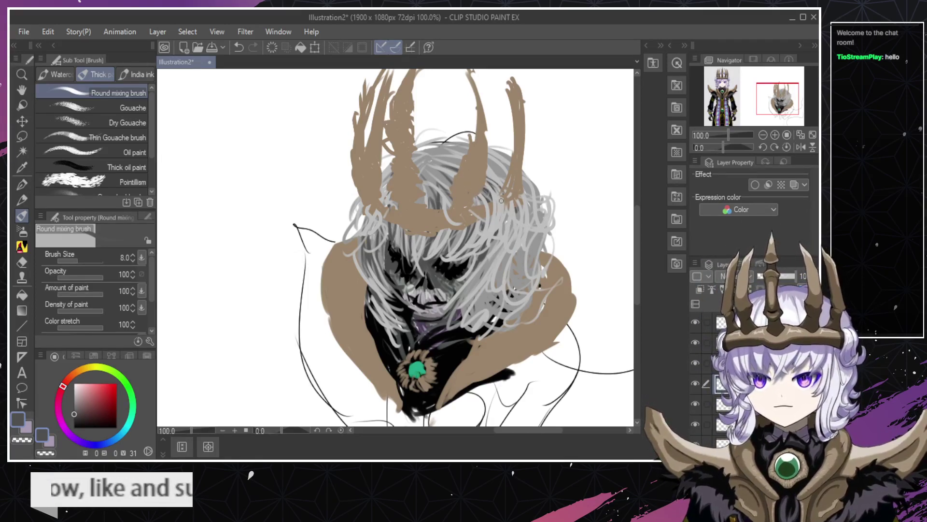
drag(467, 158, 507, 177)
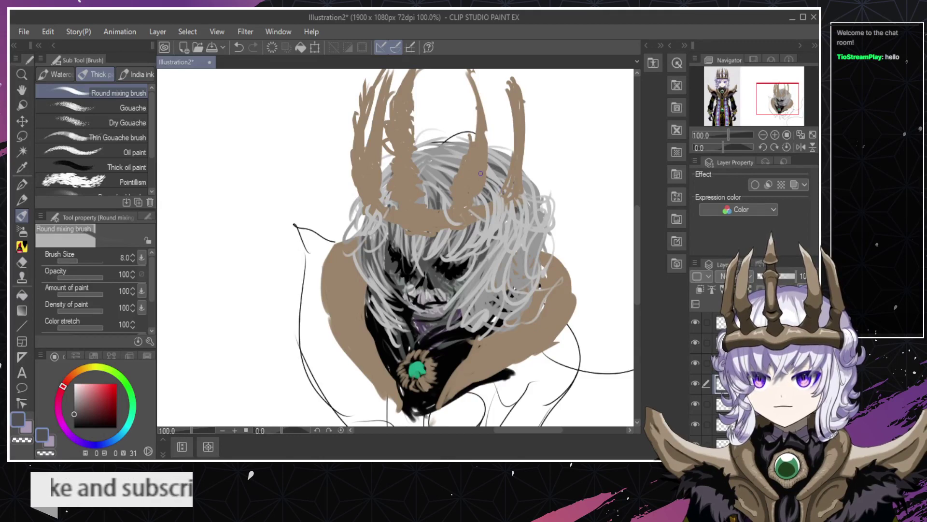
drag(516, 210, 520, 218)
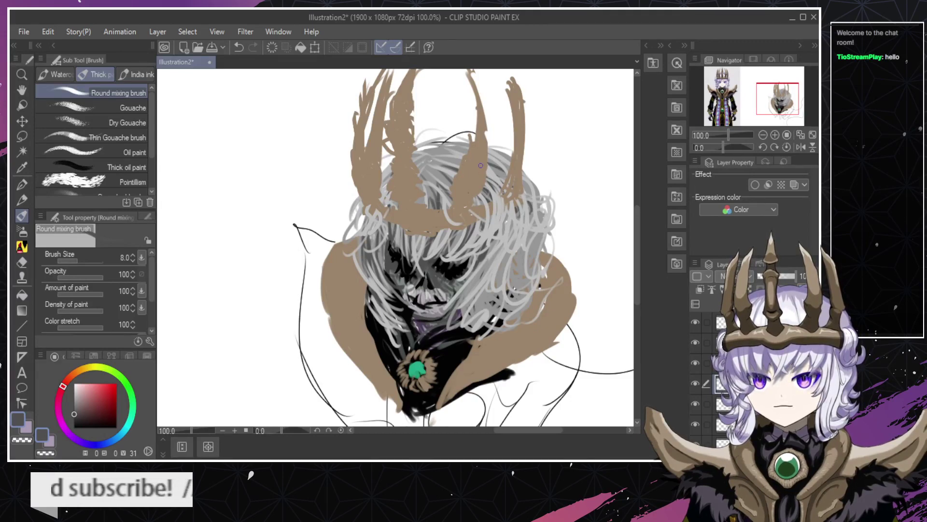
mouse_move(488, 145)
mouse_down()
mouse_move(541, 184)
mouse_move(530, 194)
mouse_move(539, 197)
mouse_move(510, 161)
mouse_up()
key(ctrl+z)
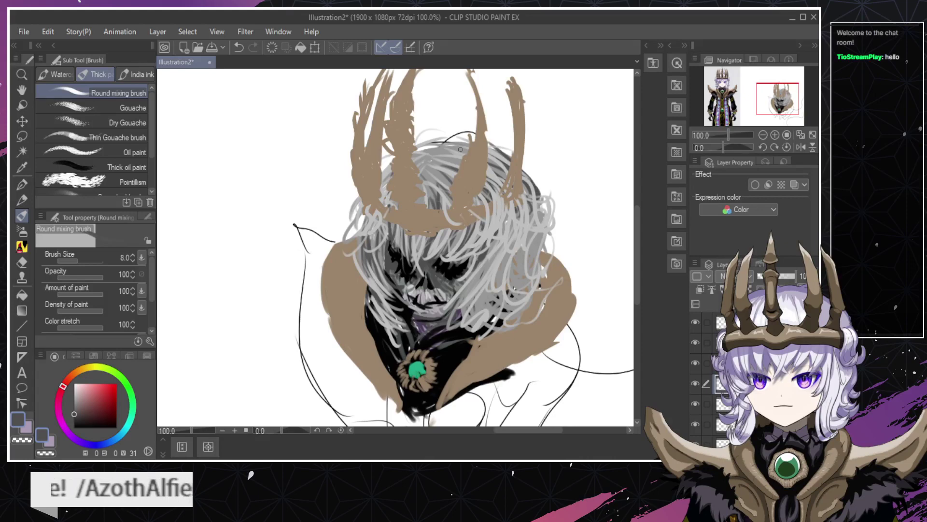
Add dark-grey strokes to the hair behind the middle crown prongs and to the strands right of the face.
mouse_move(446, 152)
mouse_down()
mouse_move(482, 169)
mouse_move(443, 150)
mouse_move(460, 167)
mouse_move(421, 177)
mouse_move(412, 192)
mouse_move(449, 152)
mouse_move(432, 189)
mouse_move(443, 166)
mouse_move(473, 159)
mouse_move(424, 184)
mouse_move(456, 200)
mouse_up()
mouse_move(410, 160)
mouse_down()
mouse_move(440, 172)
mouse_move(408, 165)
mouse_move(419, 156)
mouse_move(370, 182)
mouse_move(378, 188)
mouse_move(440, 160)
mouse_up()
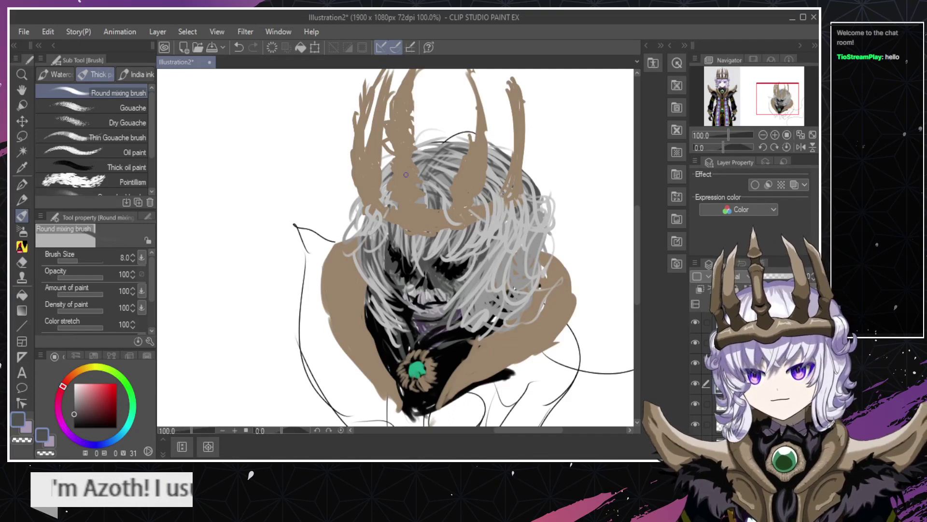
drag(432, 195, 435, 207)
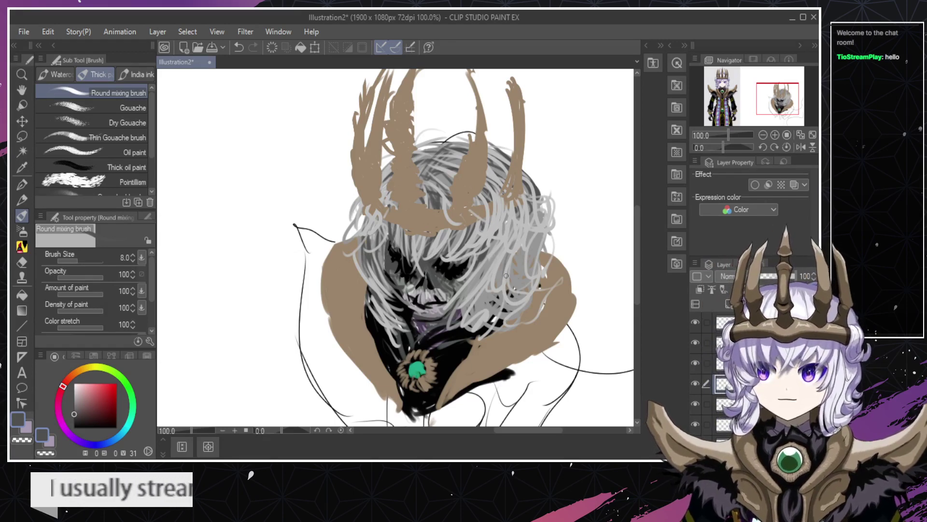
mouse_move(471, 265)
mouse_down()
mouse_move(505, 291)
mouse_move(528, 255)
mouse_move(514, 249)
mouse_move(519, 257)
mouse_move(521, 240)
mouse_move(528, 248)
mouse_move(528, 228)
mouse_move(510, 266)
mouse_move(499, 243)
mouse_move(508, 227)
mouse_move(515, 249)
mouse_move(528, 233)
mouse_move(544, 245)
mouse_move(540, 266)
mouse_up()
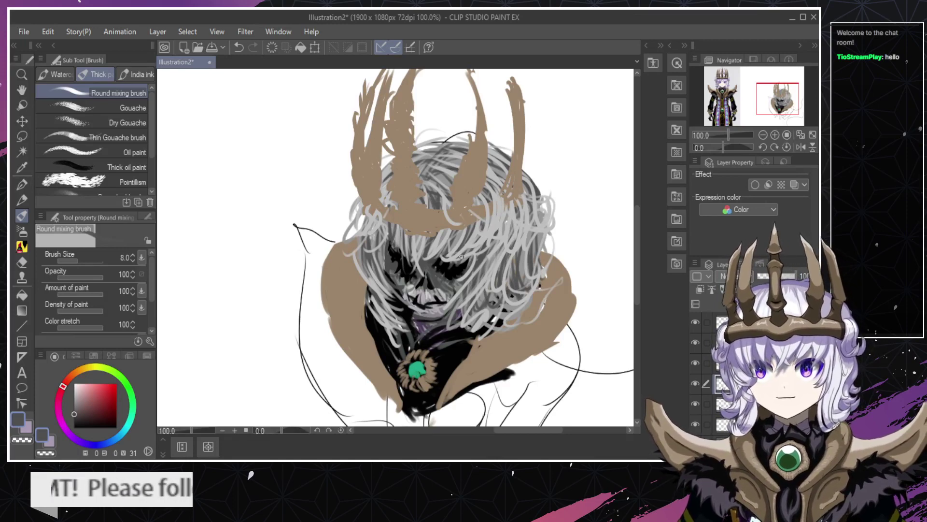
drag(461, 257, 505, 266)
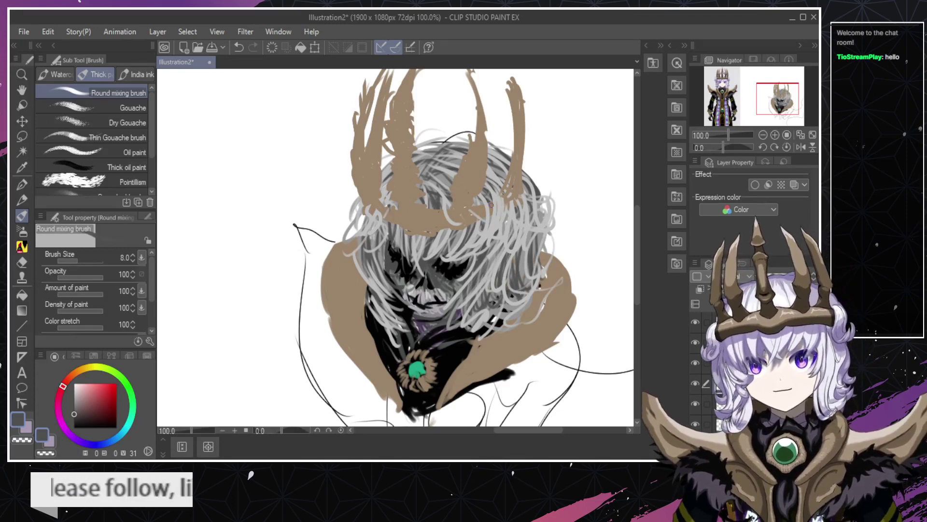
drag(488, 142, 551, 179)
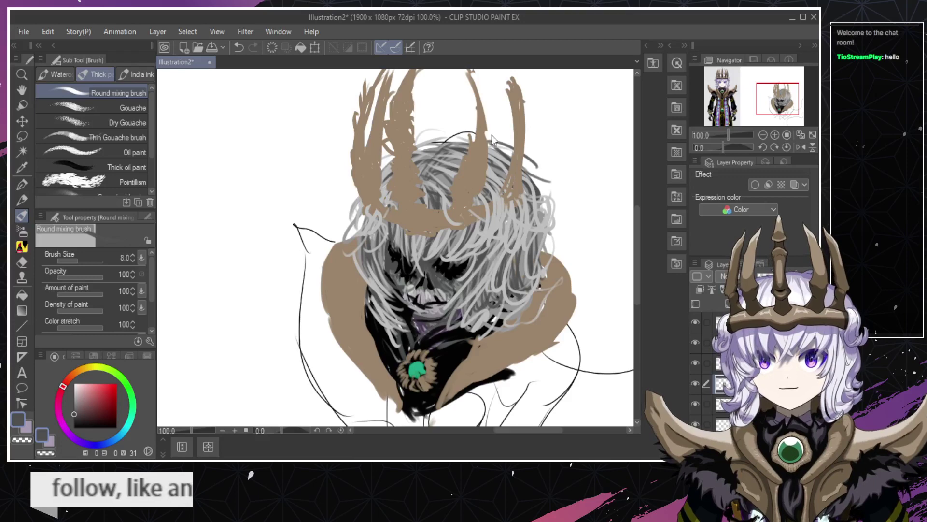
key(ctrl+z)
key(ctrl+z)
mouse_move(492, 145)
mouse_down()
mouse_move(551, 163)
mouse_move(533, 153)
mouse_up()
key(ctrl+z)
key(ctrl+z)
key(ctrl+z)
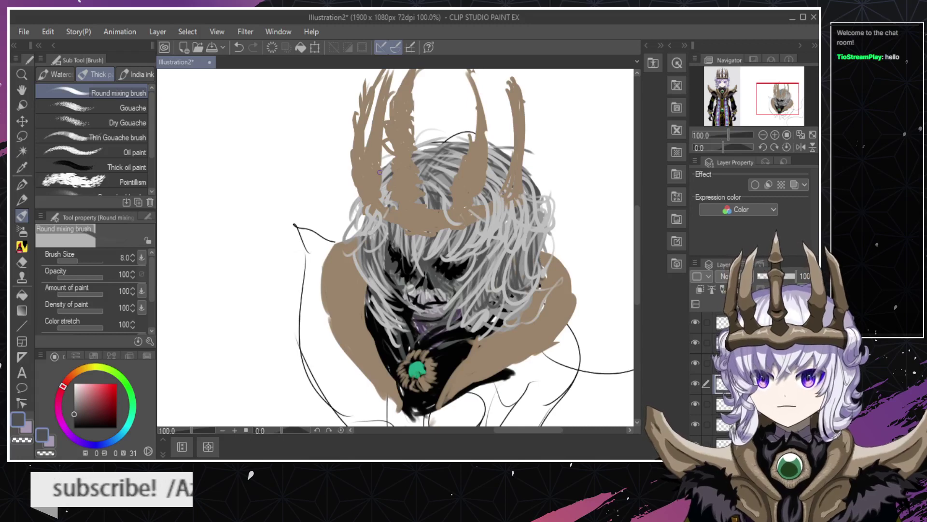
key(ctrl+z)
Paint dark-grey flyaway strands along the top of the head and one lock curling outward beyond the outer right prong.
drag(381, 161, 449, 144)
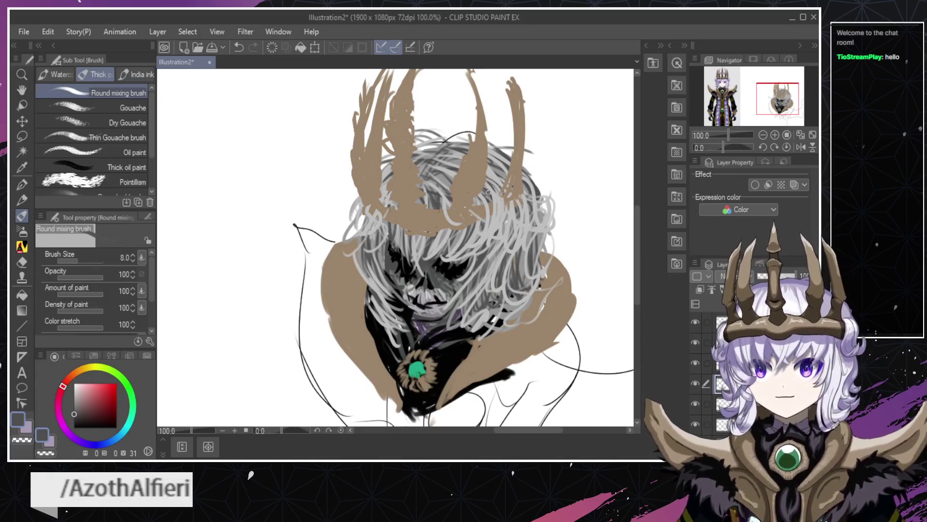
mouse_move(516, 169)
mouse_down()
mouse_move(553, 216)
mouse_move(570, 221)
mouse_up()
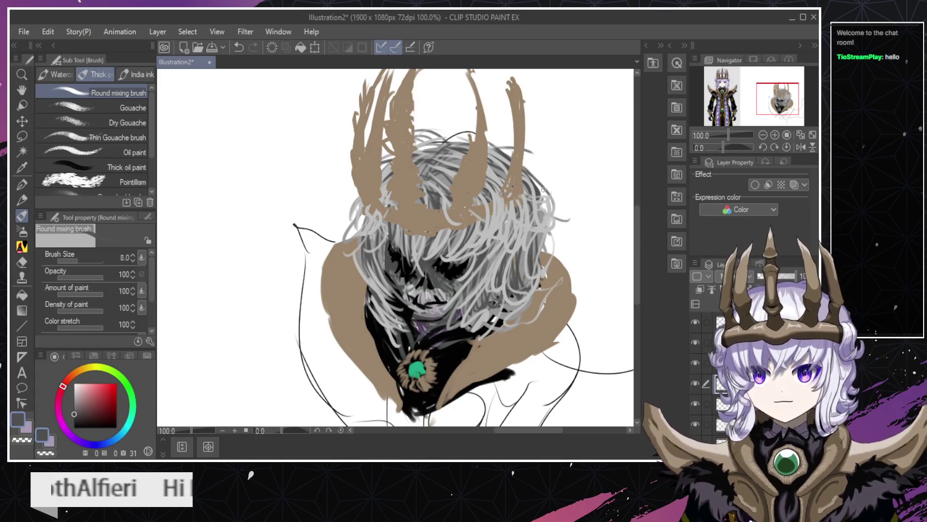
key(ctrl+z)
drag(532, 183, 566, 221)
key(ctrl+z)
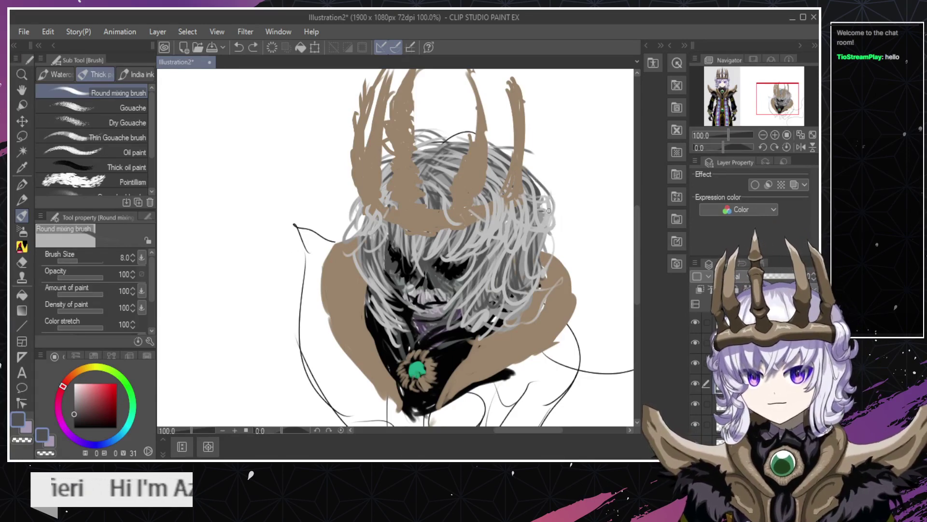
key(ctrl+y)
key(ctrl+z)
mouse_move(534, 175)
mouse_down()
mouse_move(551, 196)
mouse_move(571, 191)
mouse_up()
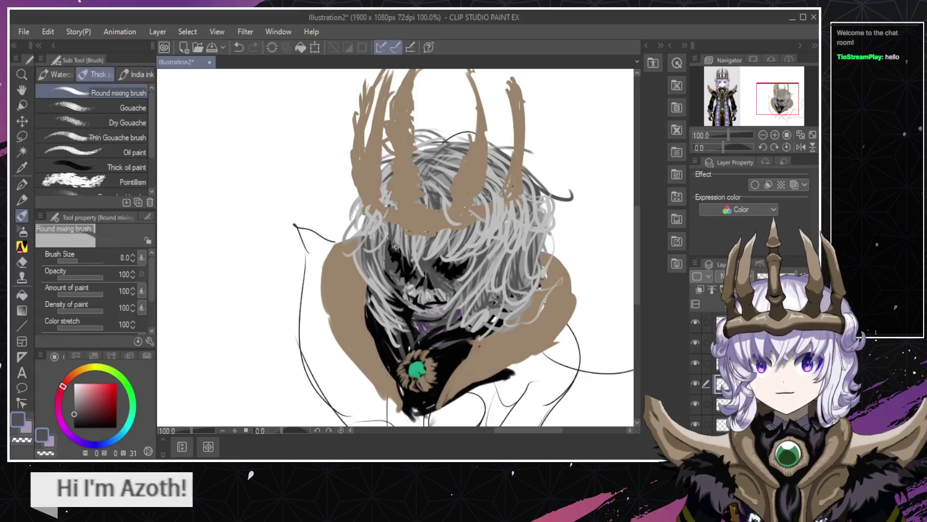
drag(380, 244, 405, 281)
key(ctrl+z)
key(ctrl+z)
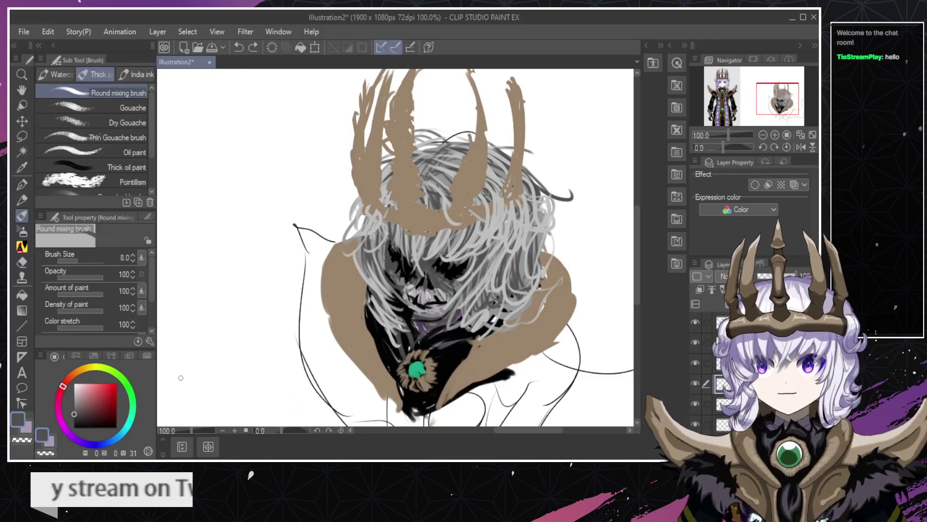
mouse_move(81, 394)
mouse_down()
mouse_move(66, 394)
mouse_move(74, 390)
mouse_up()
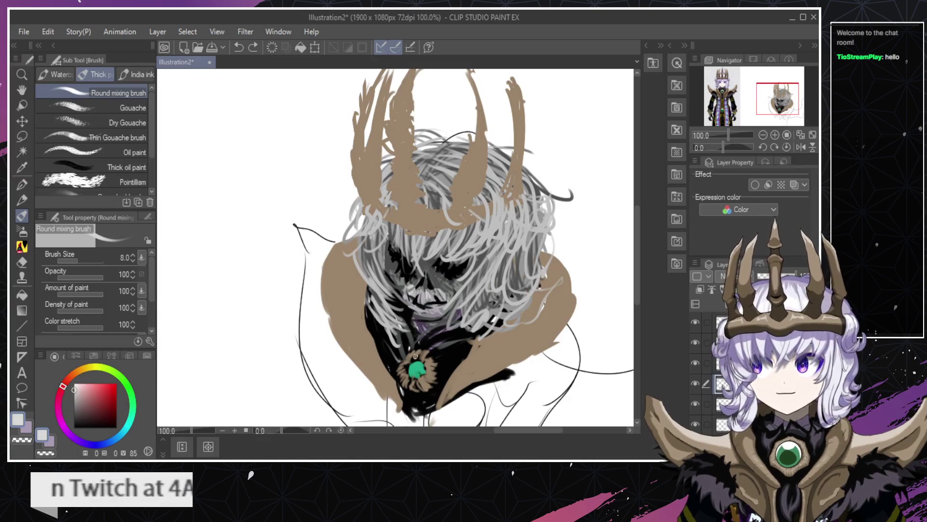
click(728, 303)
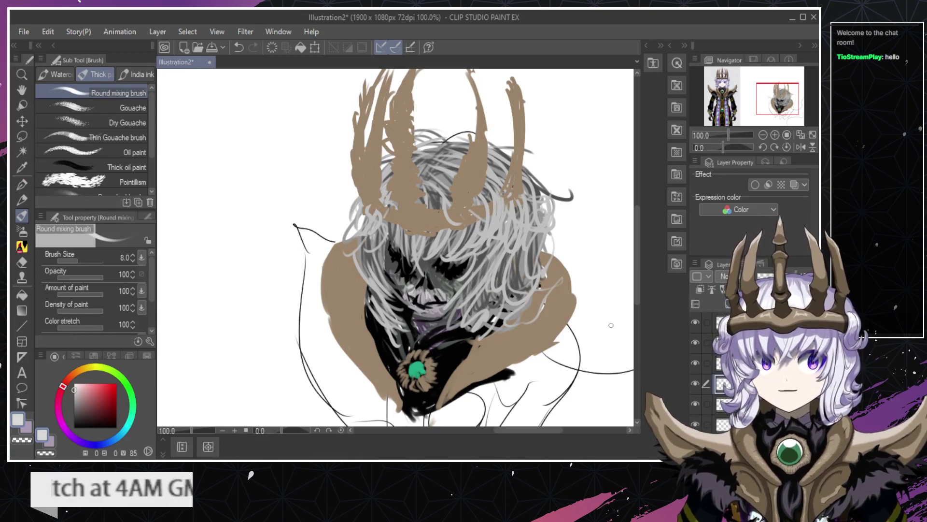
drag(432, 236, 422, 260)
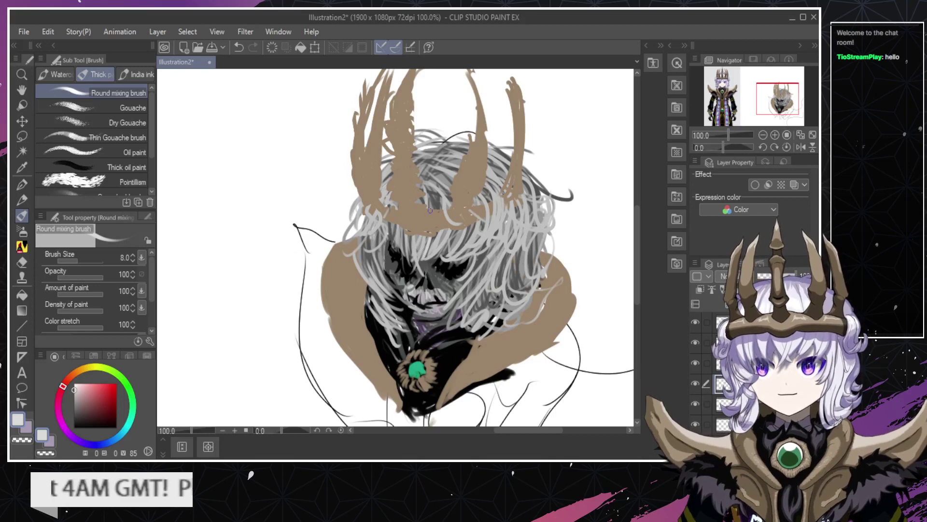
key(ctrl+z)
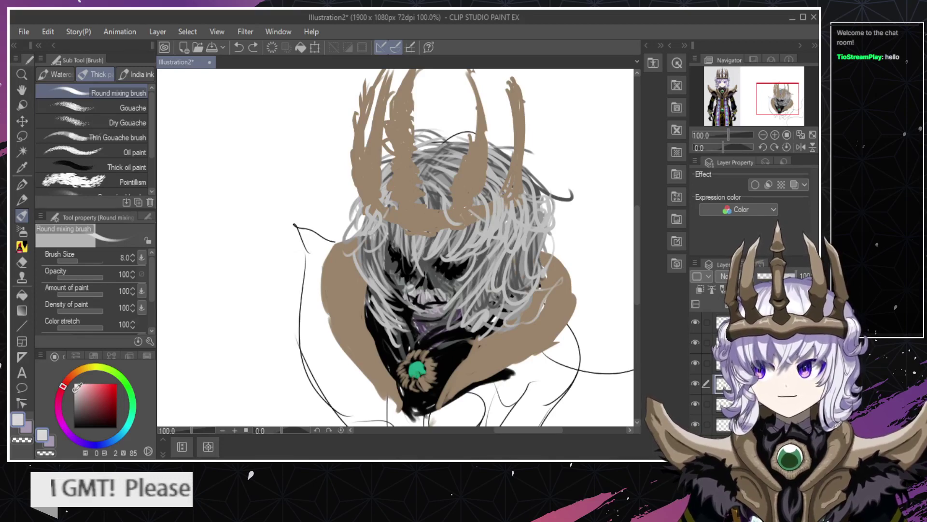
Set the brush colour to near-white with hue 0, saturation 3 and value 99, and try highlight strokes on the fringe beneath the crown.
click(76, 385)
mouse_move(426, 255)
mouse_down()
mouse_move(424, 200)
mouse_move(408, 236)
mouse_up()
key(ctrl+z)
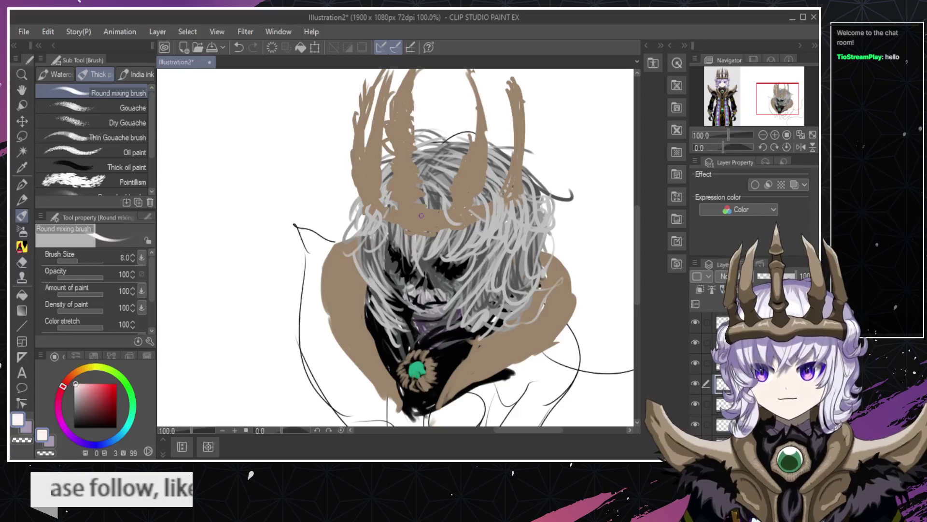
key(ctrl+z)
mouse_move(439, 193)
mouse_down()
mouse_move(457, 224)
mouse_move(447, 197)
mouse_up()
key(ctrl+z)
drag(416, 227, 415, 258)
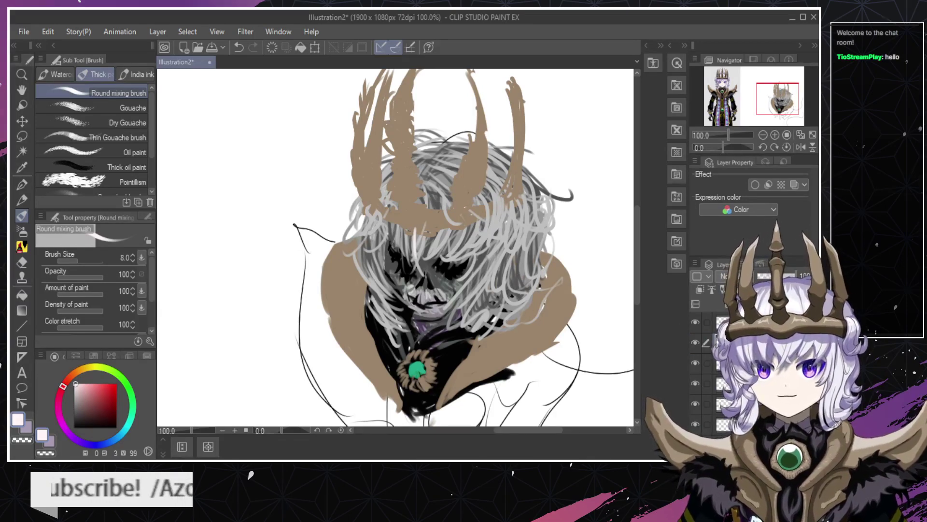
Make the topmost layer in the stack the active layer for painting the hair highlights.
drag(719, 342, 720, 369)
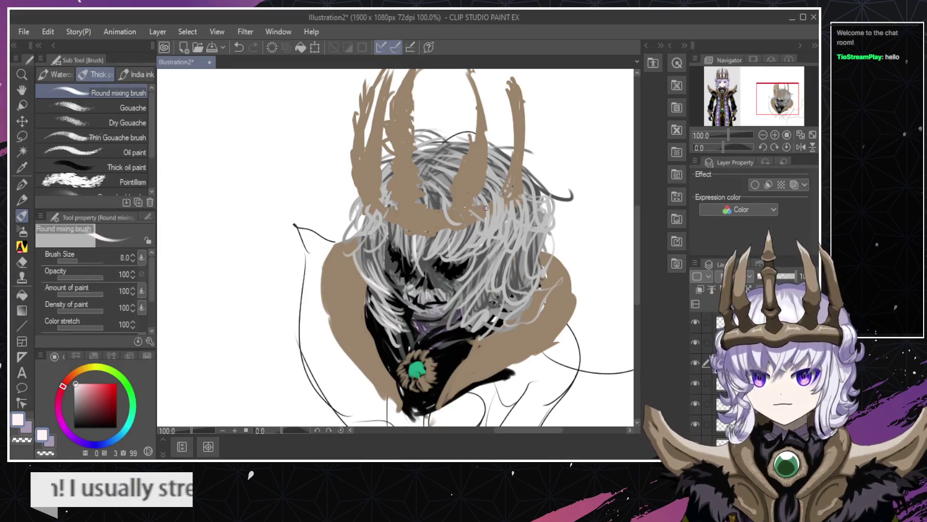
key(ctrl+z)
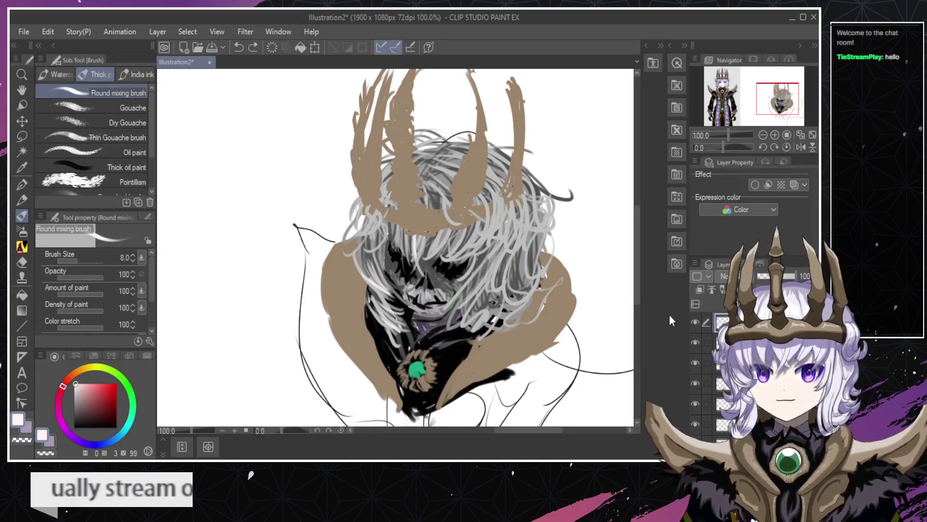
click(698, 324)
click(699, 323)
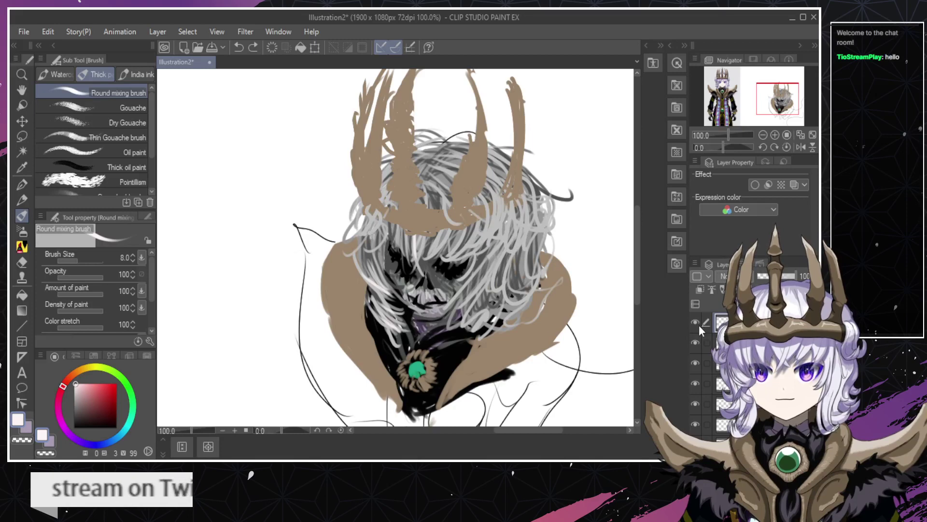
key(ctrl+y)
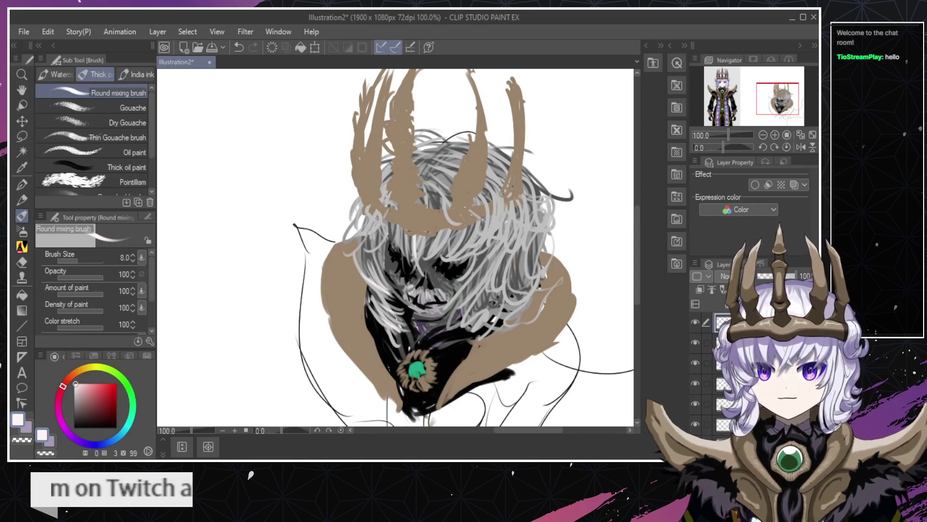
Paint near-white highlight strands beneath the inner right crown prong and a stroke between the middle prongs.
drag(477, 200, 487, 239)
mouse_move(448, 204)
mouse_down()
mouse_move(460, 224)
mouse_move(486, 223)
mouse_move(489, 236)
mouse_move(499, 198)
mouse_up()
key(ctrl+z)
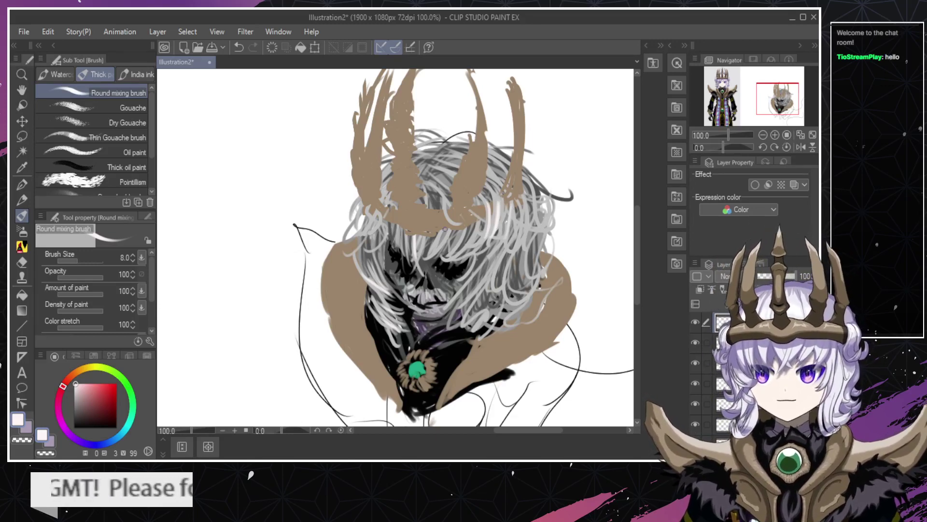
key(ctrl+z)
drag(443, 193, 458, 222)
key(ctrl+z)
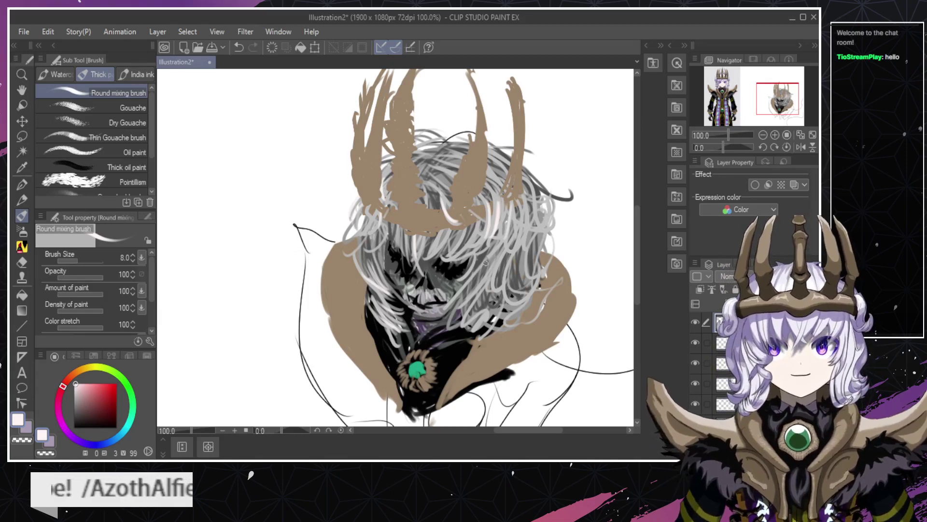
Try near-white highlight strokes on the hair strands beneath the outer right crown prong.
drag(525, 207, 526, 241)
key(ctrl+z)
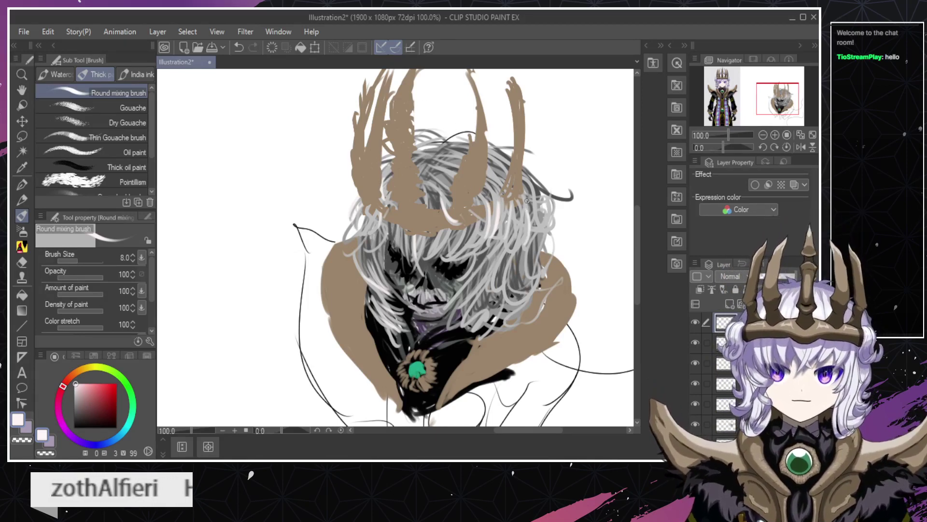
key(ctrl+z)
drag(527, 202, 522, 245)
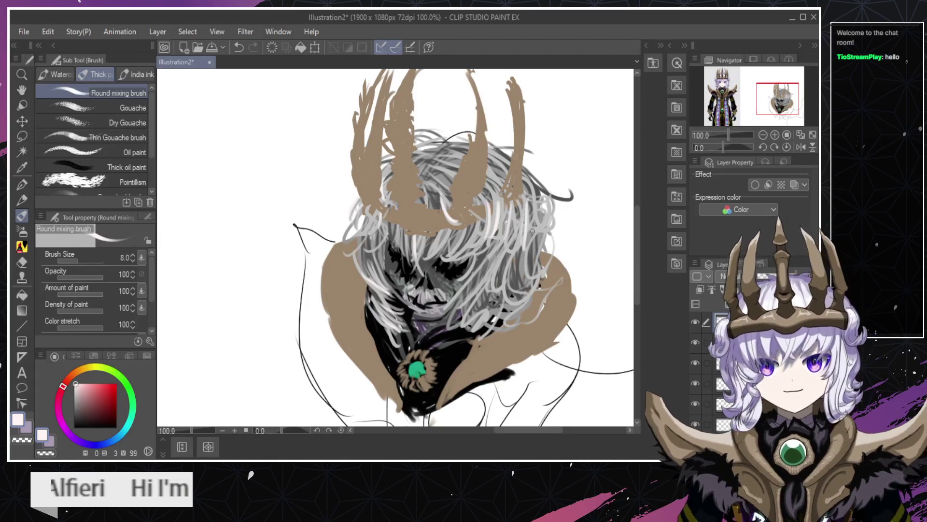
key(ctrl+z)
Erase the near-white stroke overlapping the crown band with the Hard eraser, and return to the Round mixing brush.
key(e)
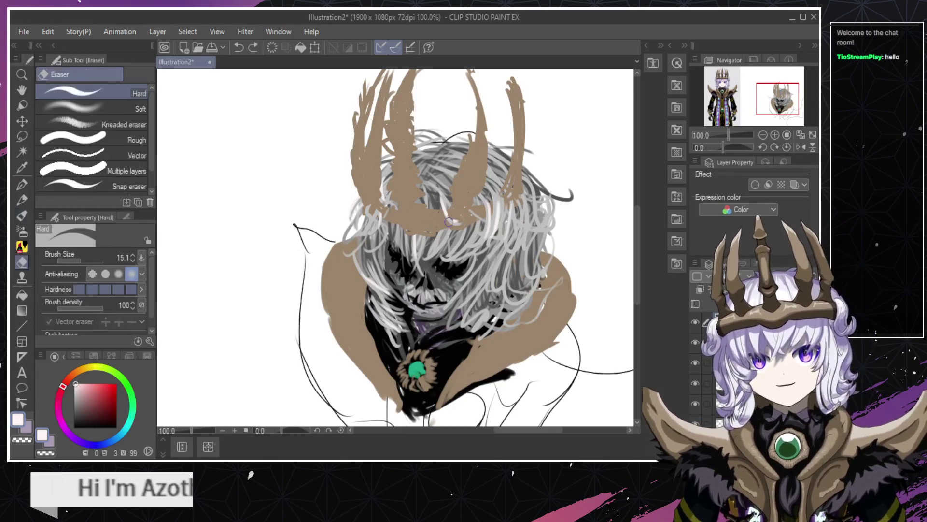
drag(445, 218, 466, 223)
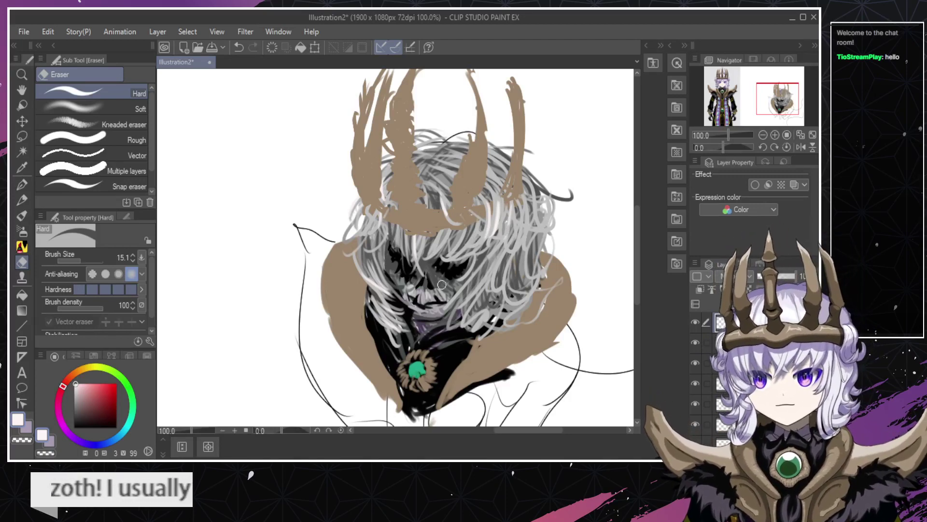
key(b)
key(ctrl+z)
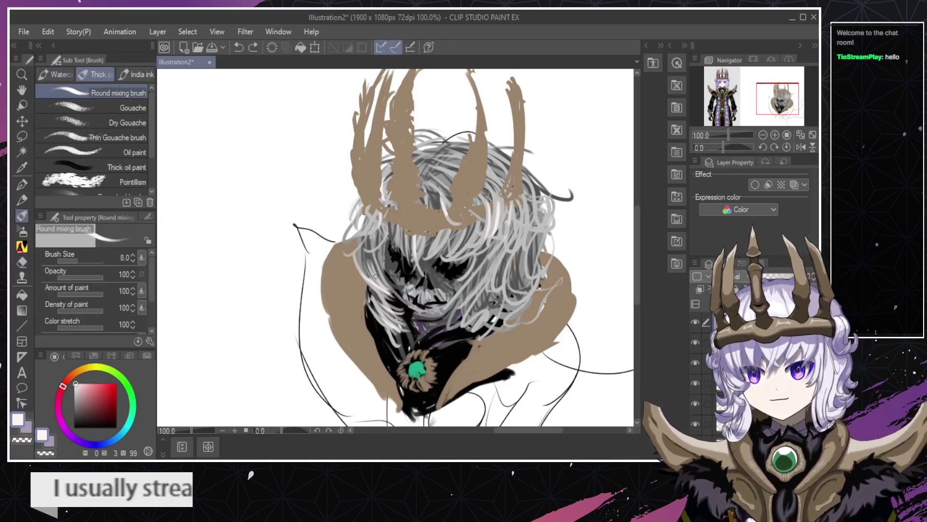
Paint near-white highlight strands in the hair along the face's left cheek, undoing the strokes that do not fit.
drag(377, 281, 367, 252)
key(ctrl+z)
key(ctrl+z)
mouse_move(377, 287)
mouse_down()
mouse_move(368, 253)
mouse_move(372, 267)
mouse_up()
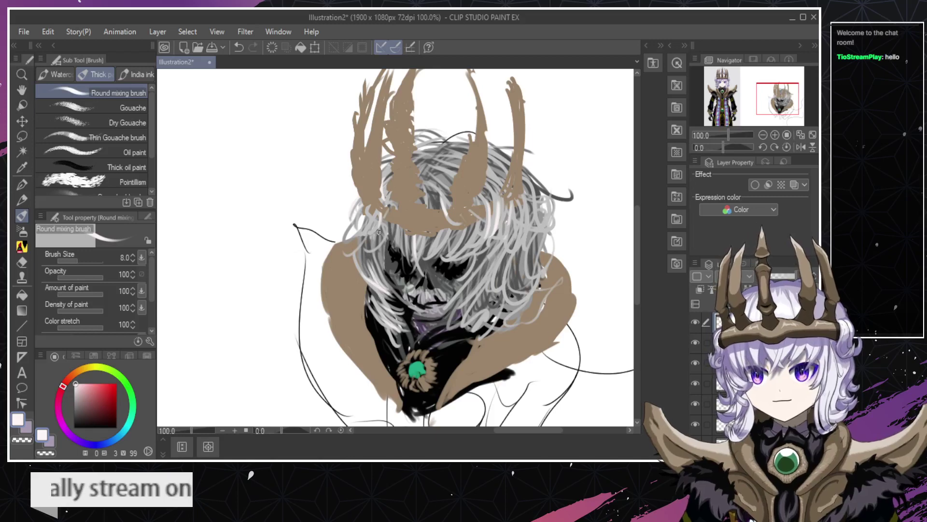
mouse_move(376, 323)
mouse_down()
mouse_move(404, 319)
mouse_move(387, 331)
mouse_move(387, 318)
mouse_move(405, 348)
mouse_move(384, 332)
mouse_move(401, 342)
mouse_up()
key(ctrl+z)
key(ctrl+z)
key(ctrl+z)
key(ctrl+z)
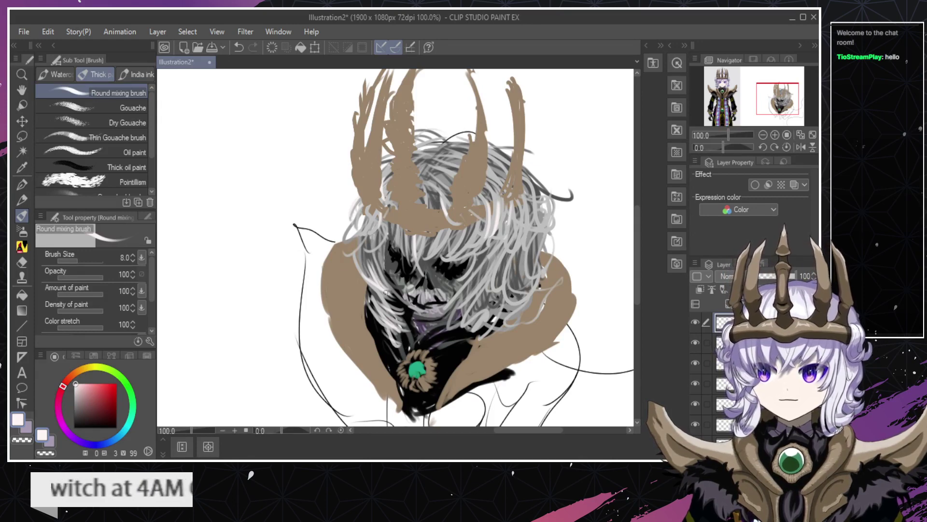
Paint near-white highlight strands from the crown band's left end down past the face, redoing them until one fits.
key(ctrl+z)
drag(382, 288, 375, 242)
key(ctrl+z)
drag(388, 282, 373, 211)
key(ctrl+z)
key(ctrl+z)
key(ctrl+z)
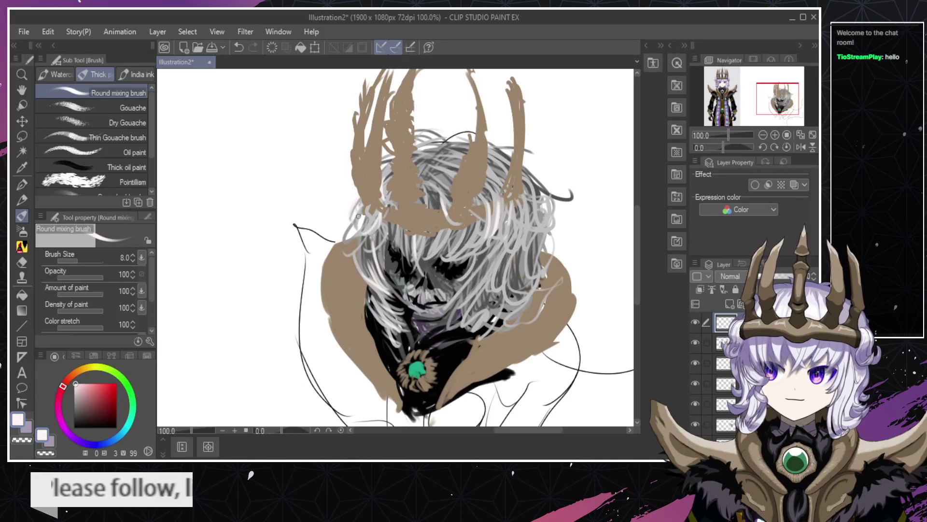
mouse_move(358, 228)
mouse_down()
mouse_move(360, 208)
mouse_move(369, 209)
mouse_up()
key(ctrl+z)
key(ctrl+z)
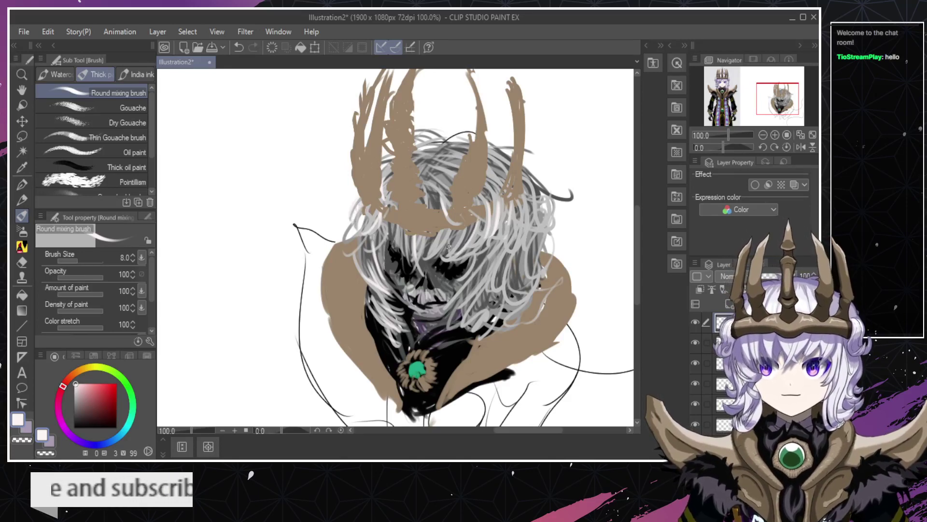
Paint a near-white highlight strand on the forehead hair beneath the middle of the crown band.
drag(435, 250, 454, 225)
key(ctrl+z)
key(ctrl+z)
key(ctrl+z)
key(ctrl+z)
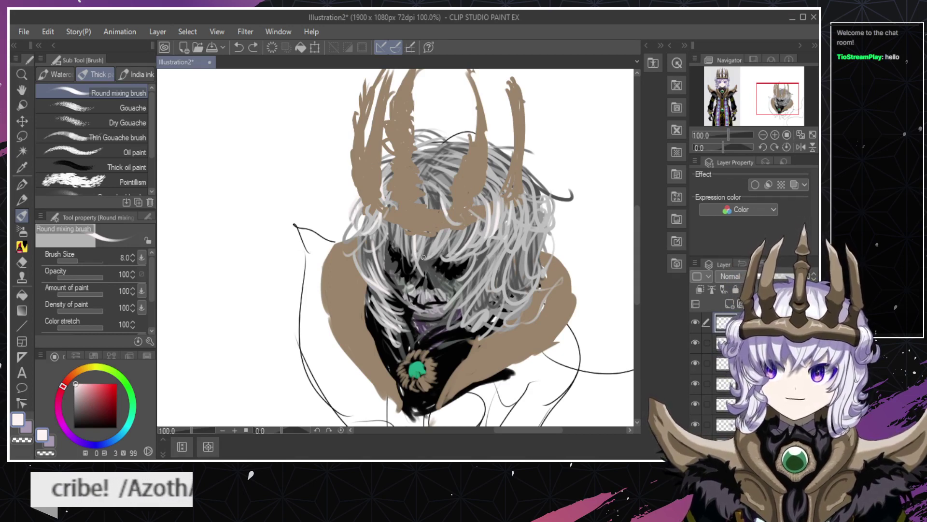
drag(423, 257, 445, 236)
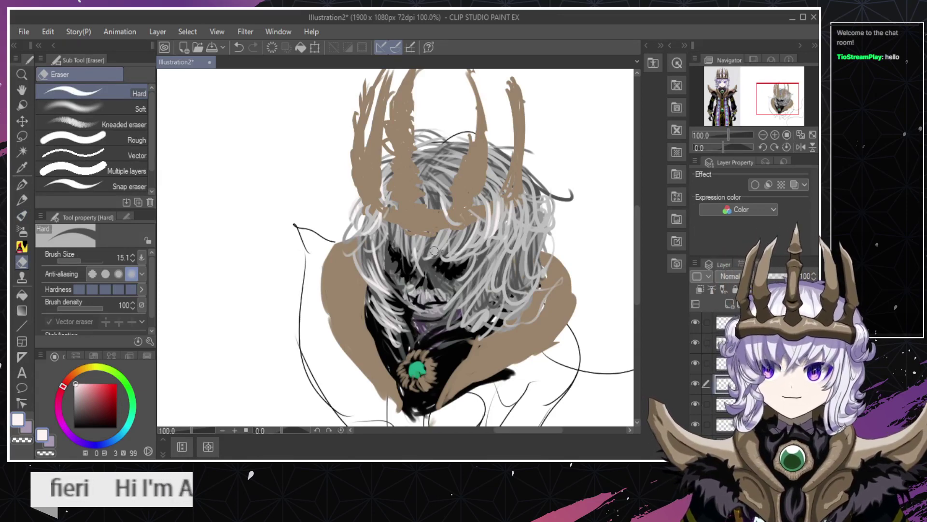
Paint a curved near-white hair strand with the Round mixing brush across the skull's right eye socket.
key(b)
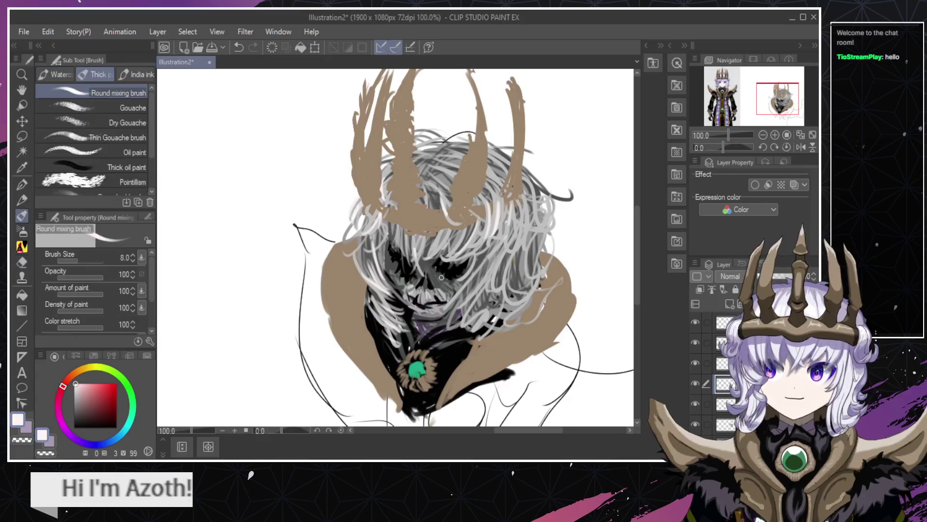
mouse_move(469, 250)
mouse_down()
mouse_move(455, 273)
mouse_move(438, 277)
mouse_up()
key(ctrl+z)
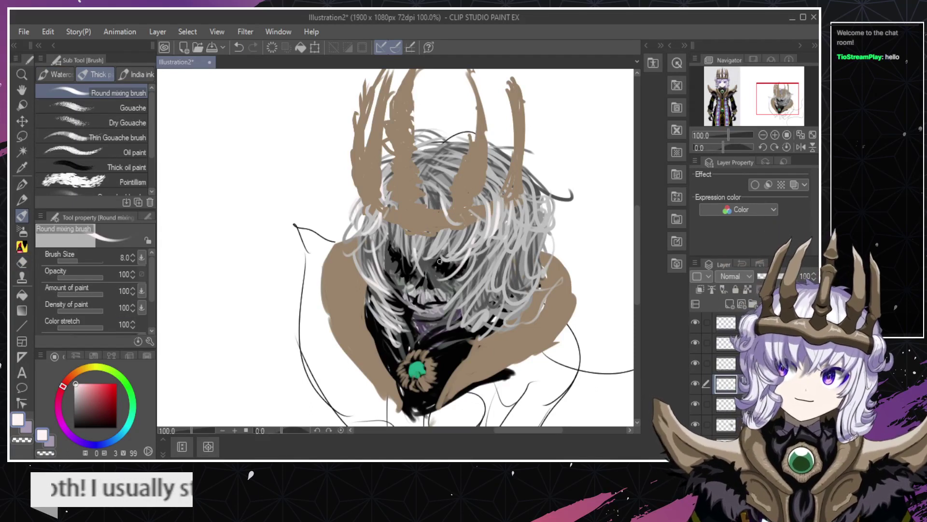
drag(453, 255, 429, 275)
key(ctrl+z)
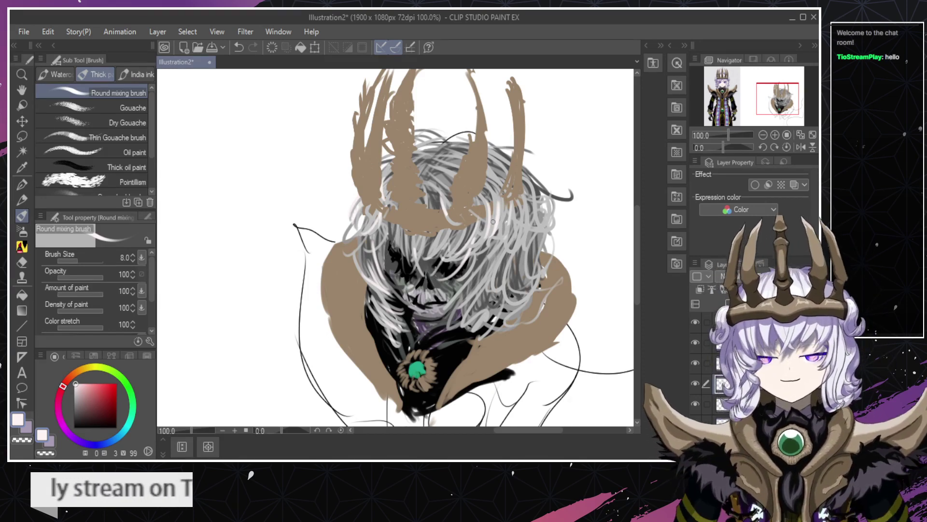
Try near-white highlight strands down the outer hair beside the face's right cheek, and undo them.
drag(513, 219, 508, 307)
key(ctrl+z)
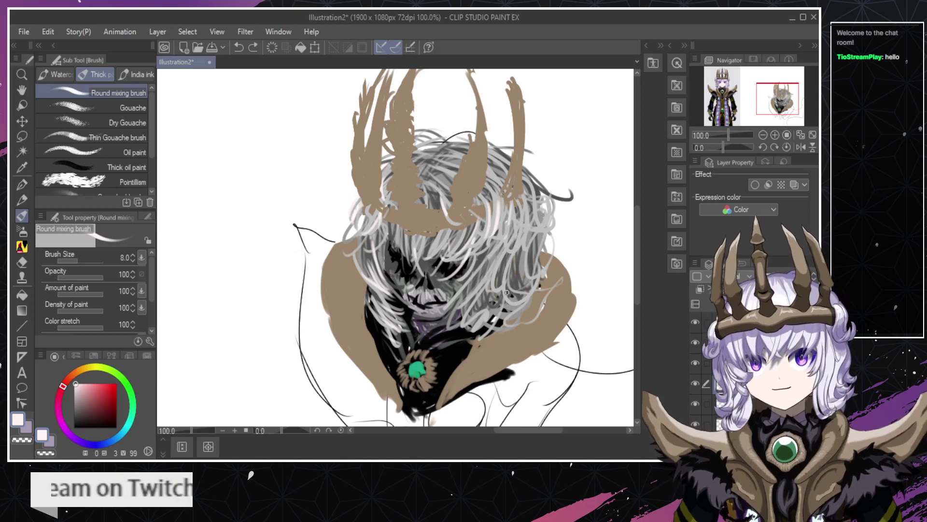
drag(510, 255, 502, 297)
key(ctrl+z)
drag(511, 256, 507, 302)
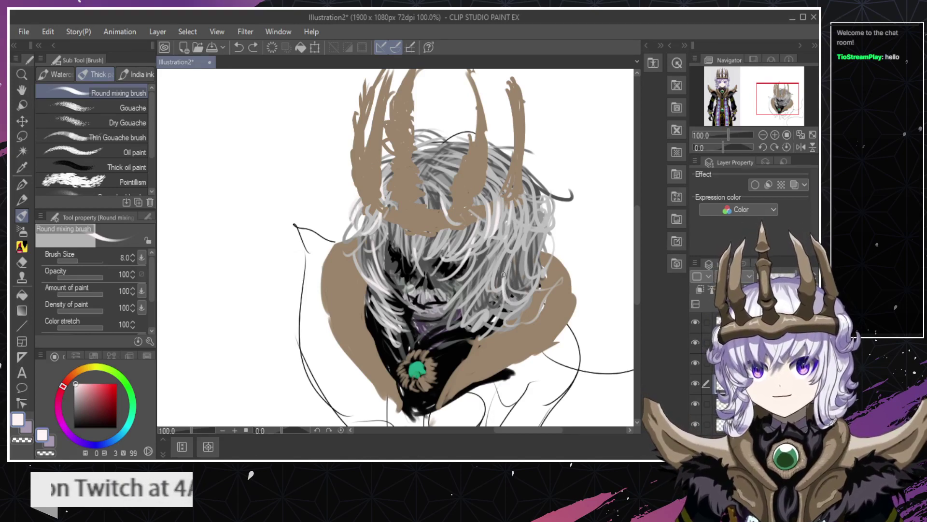
key(ctrl+z)
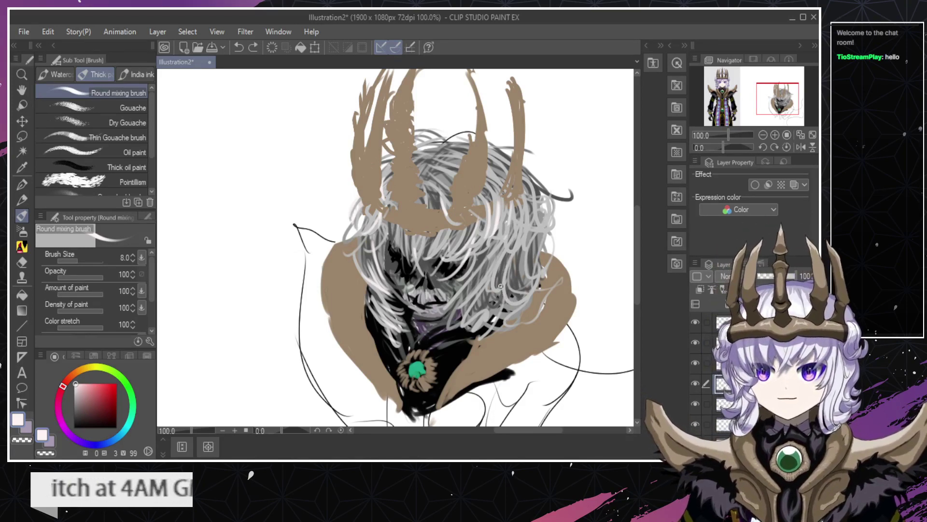
mouse_move(497, 262)
mouse_down()
mouse_move(466, 309)
mouse_move(481, 316)
mouse_move(468, 319)
mouse_move(494, 293)
mouse_move(469, 324)
mouse_move(485, 320)
mouse_move(466, 322)
mouse_move(482, 300)
mouse_up()
key(ctrl+z)
key(ctrl+z)
key(ctrl+z)
key(ctrl+z)
key(ctrl+z)
key(ctrl+z)
key(ctrl+z)
key(ctrl+z)
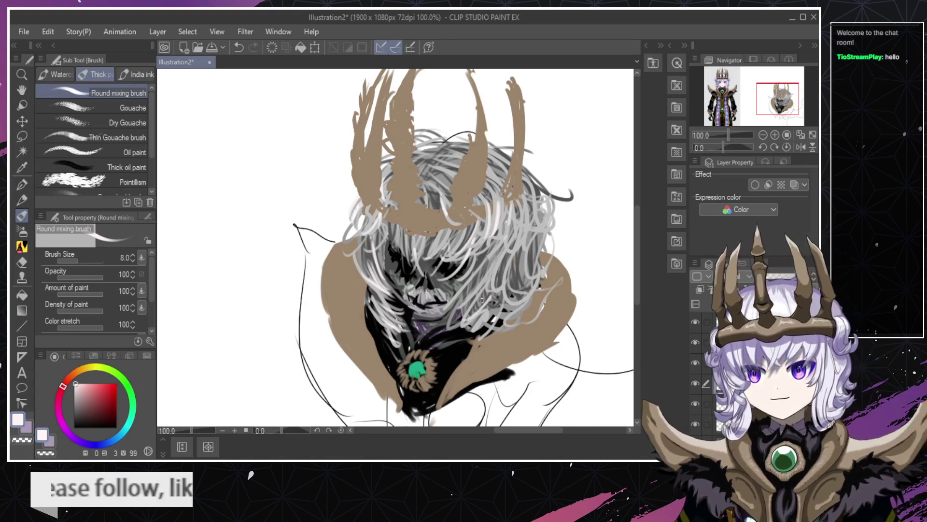
key(ctrl+z)
key(ctrl+z)
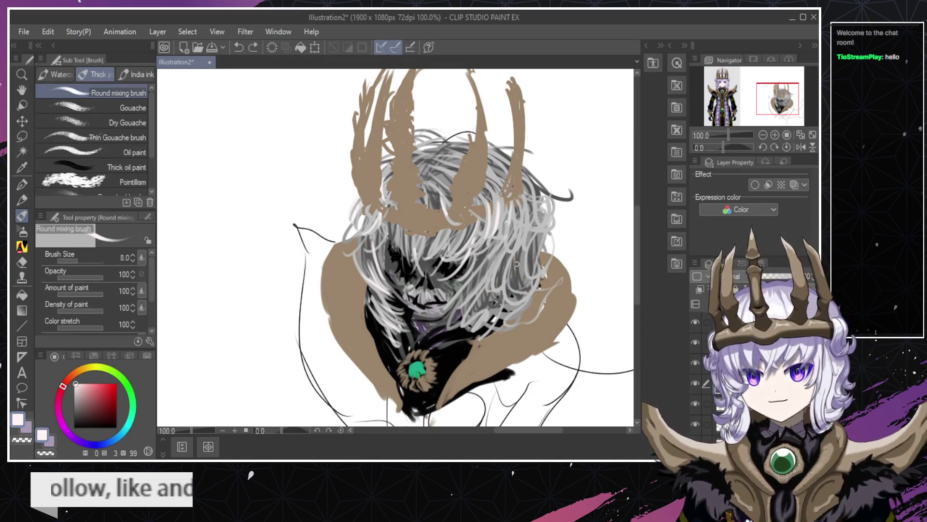
Try a long near-white strand through the outer right hair up to the base of the outer right prong.
mouse_move(517, 264)
mouse_down()
mouse_move(502, 295)
mouse_move(523, 211)
mouse_move(519, 249)
mouse_move(528, 202)
mouse_up()
key(ctrl+z)
key(ctrl+z)
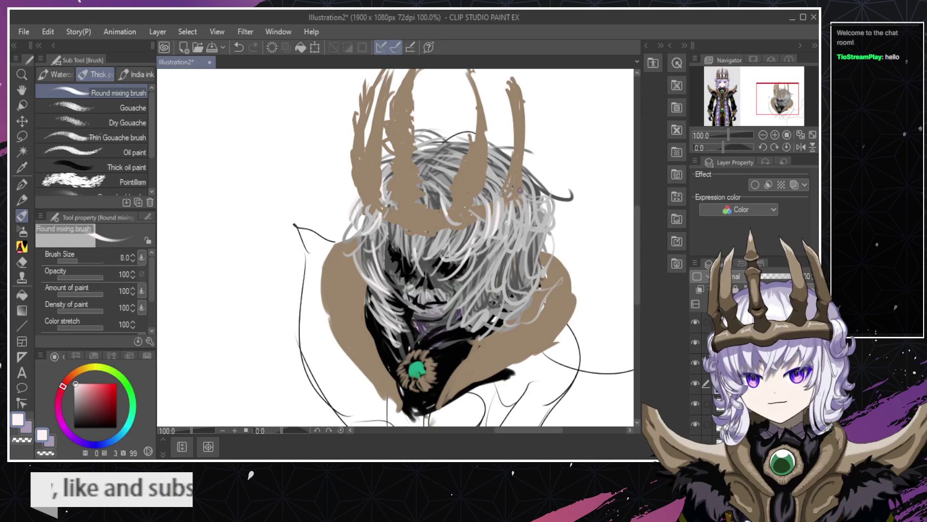
key(ctrl+z)
key(ctrl+z)
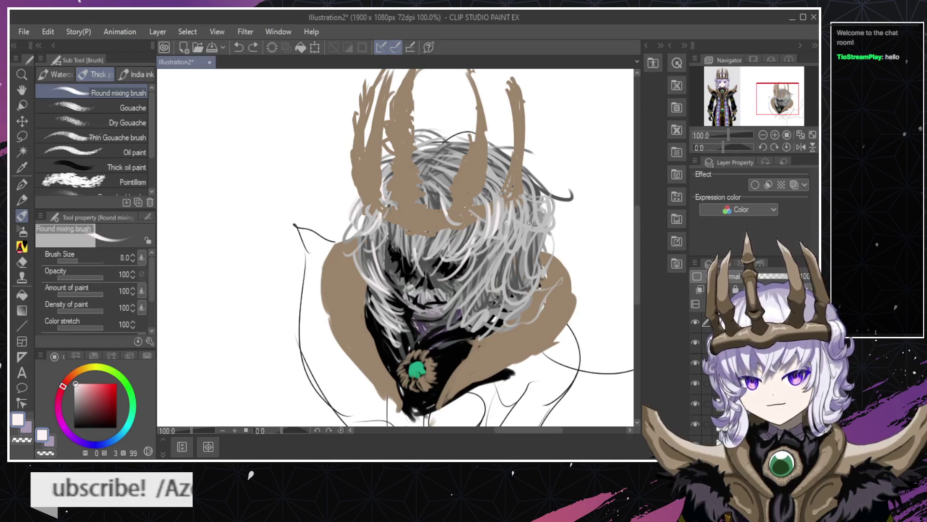
Try near-white strands on the topmost layer in the hair around the outer right crown prong.
mouse_move(526, 217)
mouse_down()
mouse_move(522, 197)
mouse_move(532, 233)
mouse_move(524, 170)
mouse_up()
key(ctrl+z)
key(ctrl+z)
key(ctrl+z)
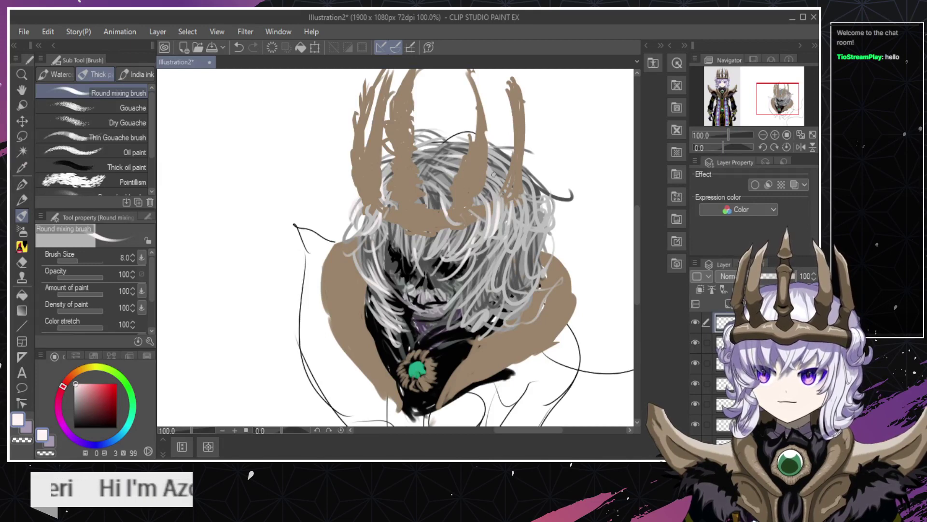
key(ctrl+z)
key(ctrl+z)
drag(545, 188, 521, 174)
key(ctrl+z)
key(ctrl+z)
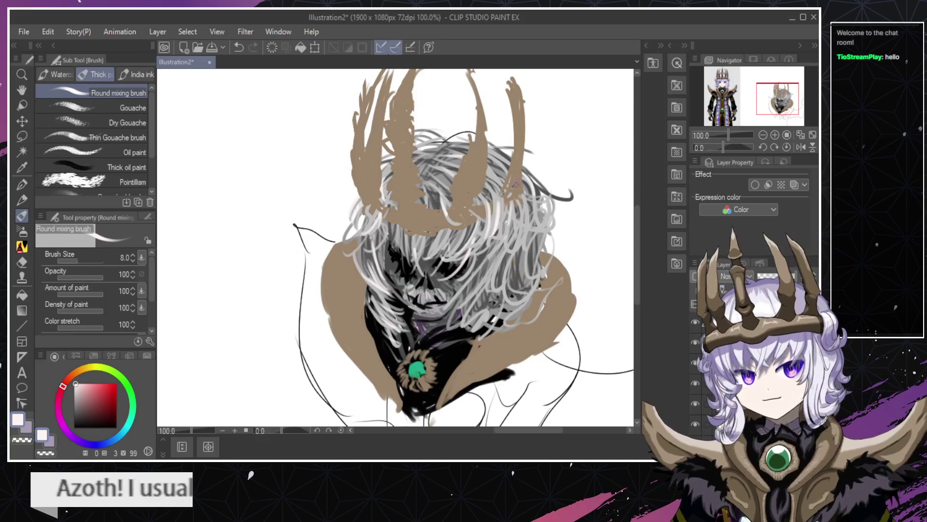
Erase part of the near-white highlight beneath the right end of the crown band, and return to the Round mixing brush.
key(e)
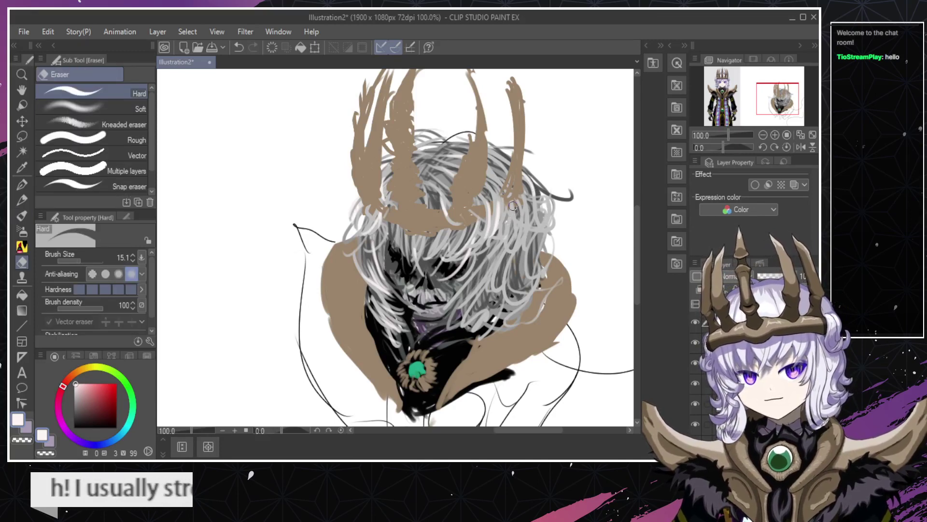
key(b)
key(e)
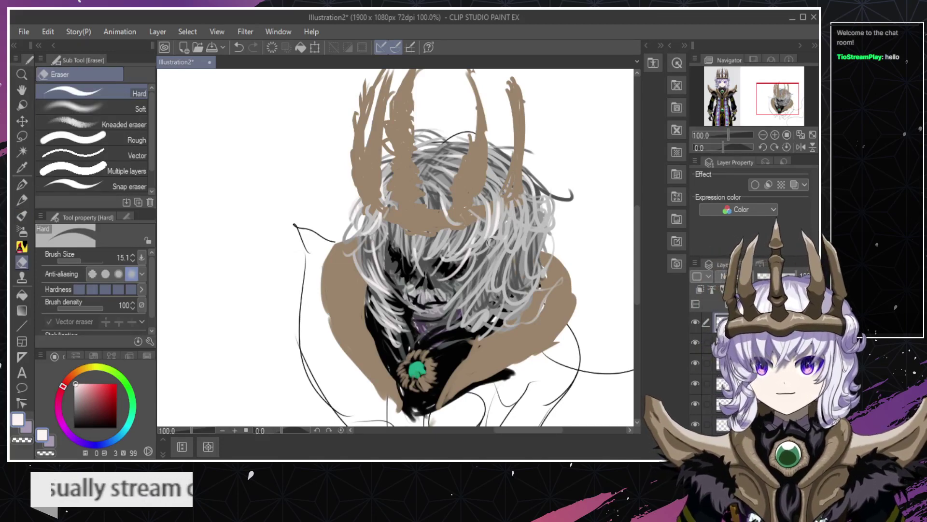
drag(491, 243, 500, 239)
key(b)
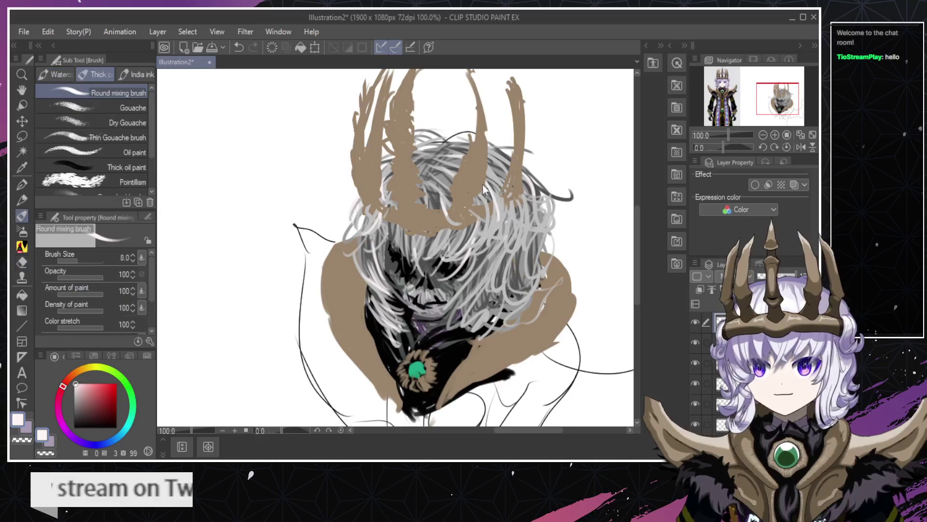
Paint a near-white highlight strand curving down between the two right crown prongs, undoing unsuitable strokes.
drag(498, 197, 500, 208)
key(ctrl+z)
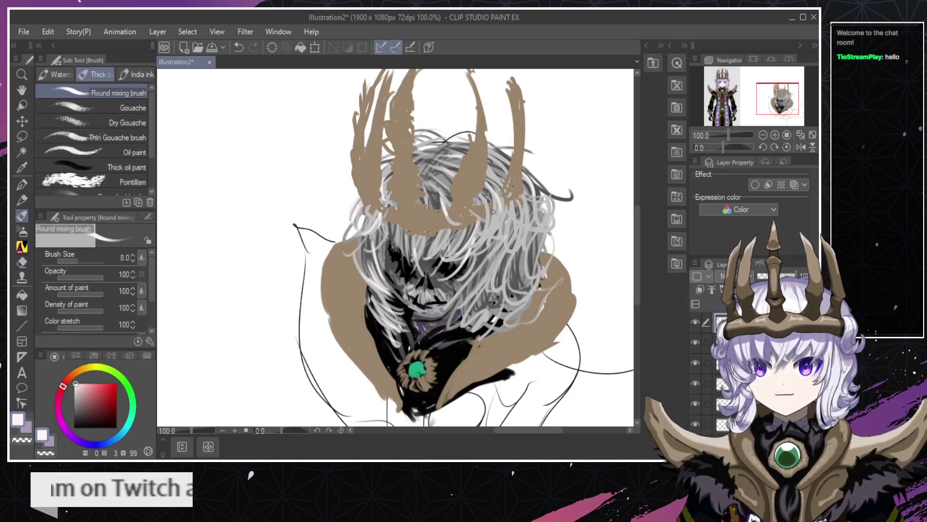
key(ctrl+z)
drag(489, 178, 498, 214)
key(ctrl+z)
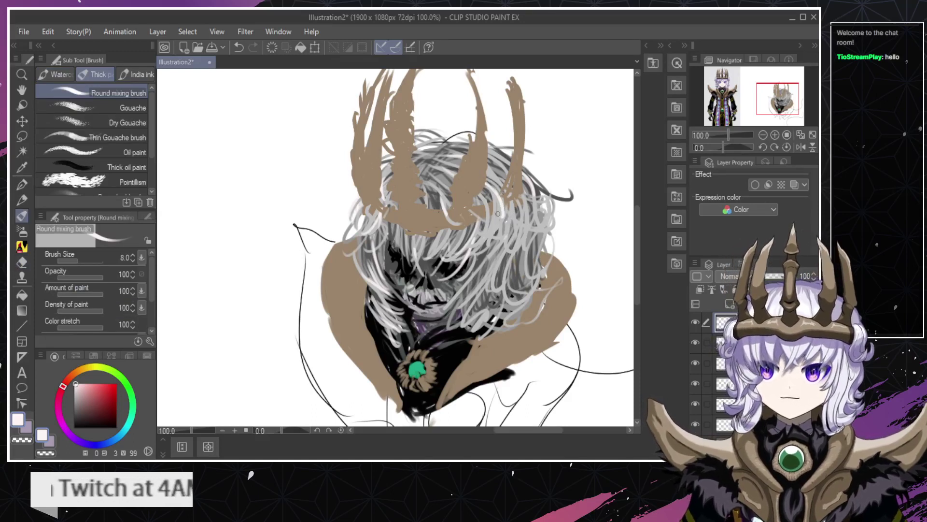
key(ctrl+z)
drag(503, 179, 480, 237)
key(ctrl+z)
Examine the highlighted hair and skull face as a whole and up close for areas that still need work.
key(ctrl+space)
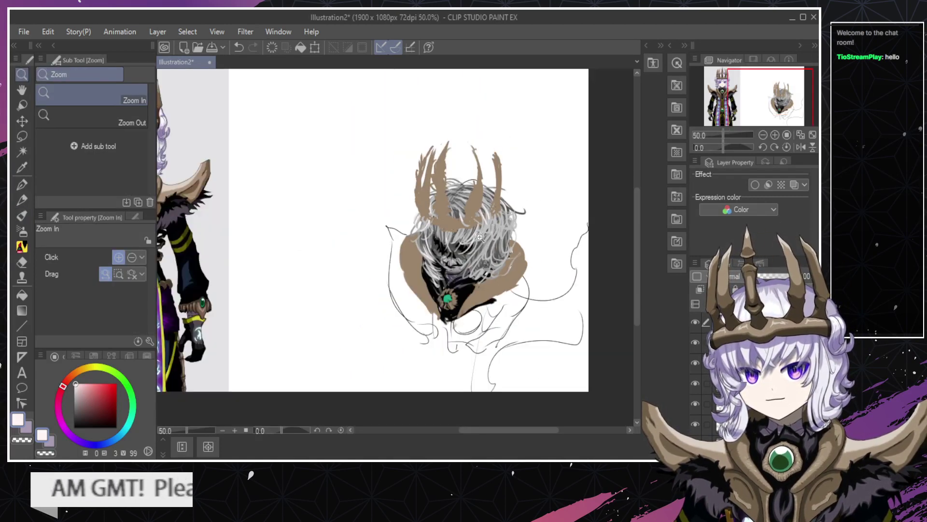
click(482, 197)
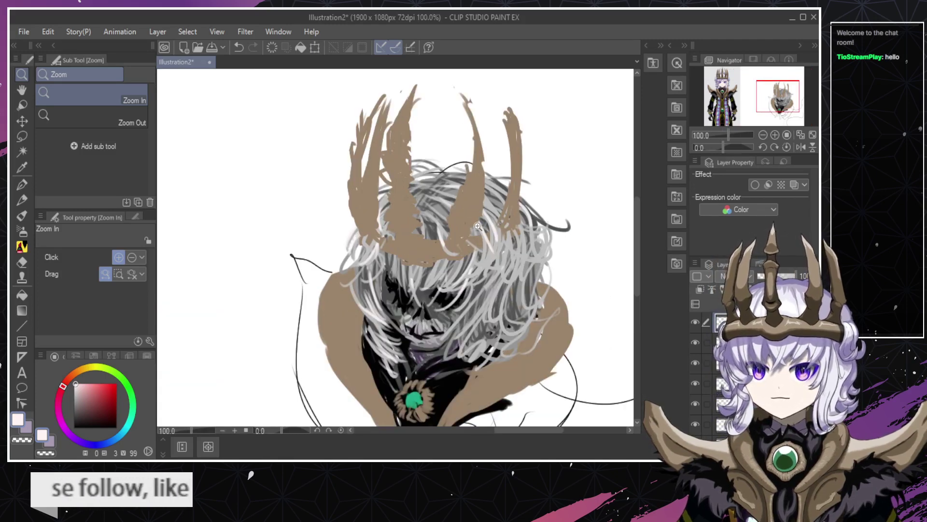
alt+click(461, 298)
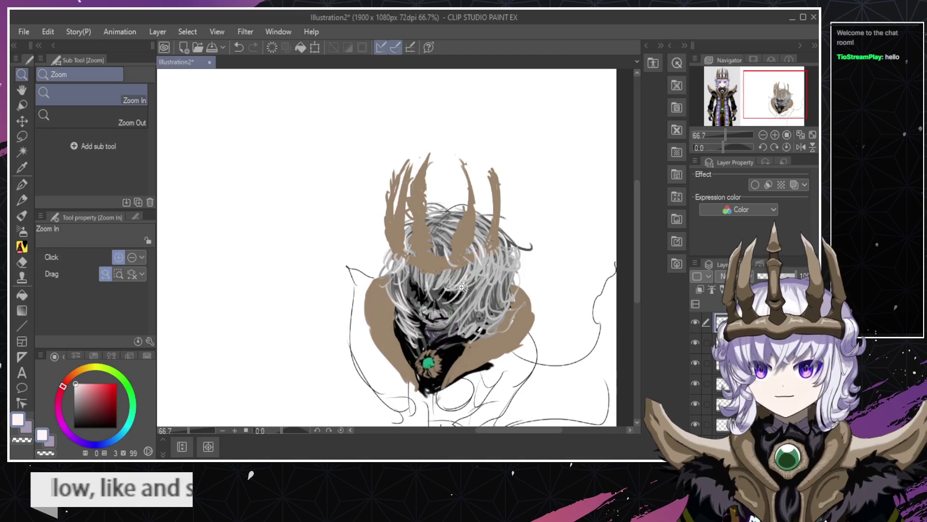
click(459, 276)
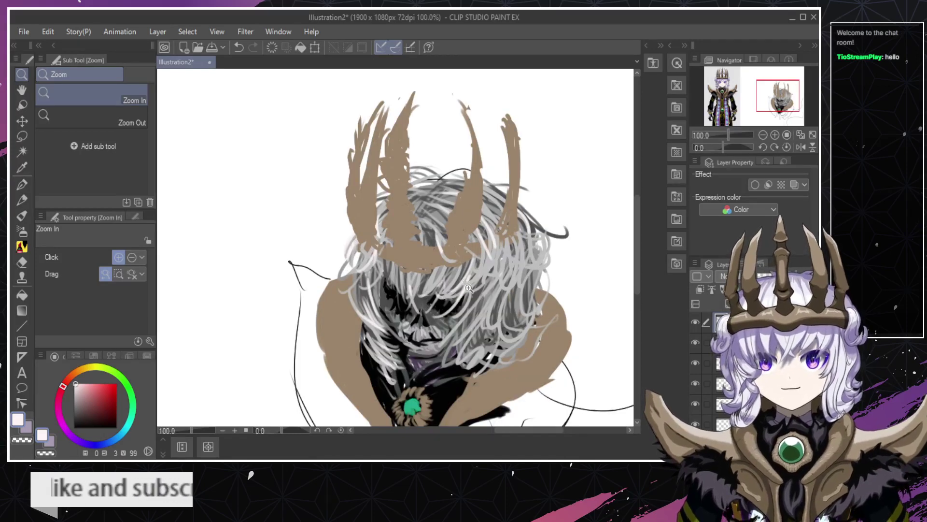
click(396, 291)
click(384, 292)
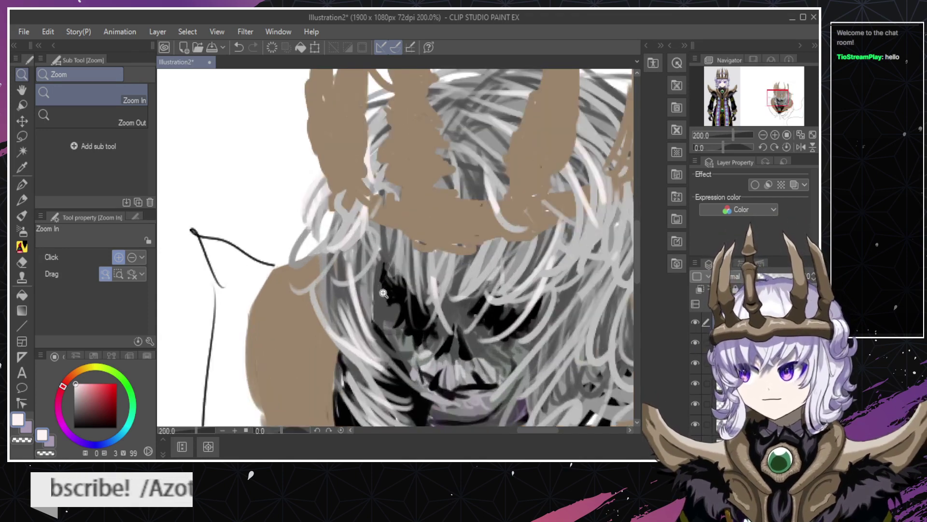
click(380, 295)
alt+click(376, 297)
alt+click(375, 297)
alt+click(375, 298)
alt+click(375, 297)
click(376, 297)
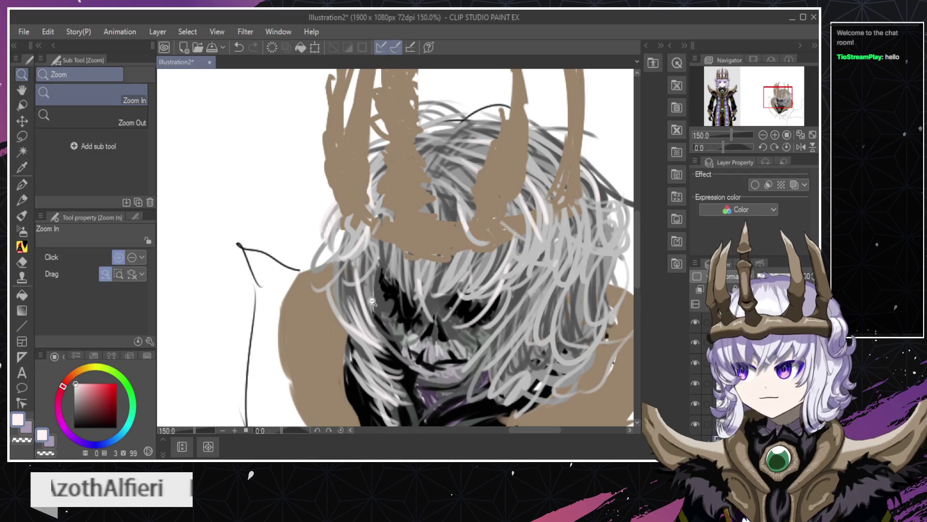
Sample dark grey from the hair and paint shading strands over the hard edge beside the skull's left eye socket.
click(376, 372)
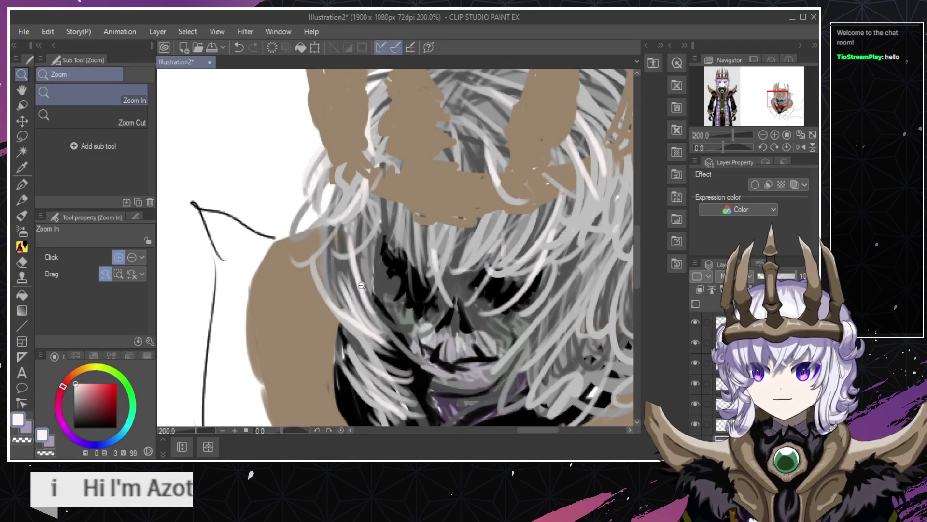
click(386, 265)
key(alt)
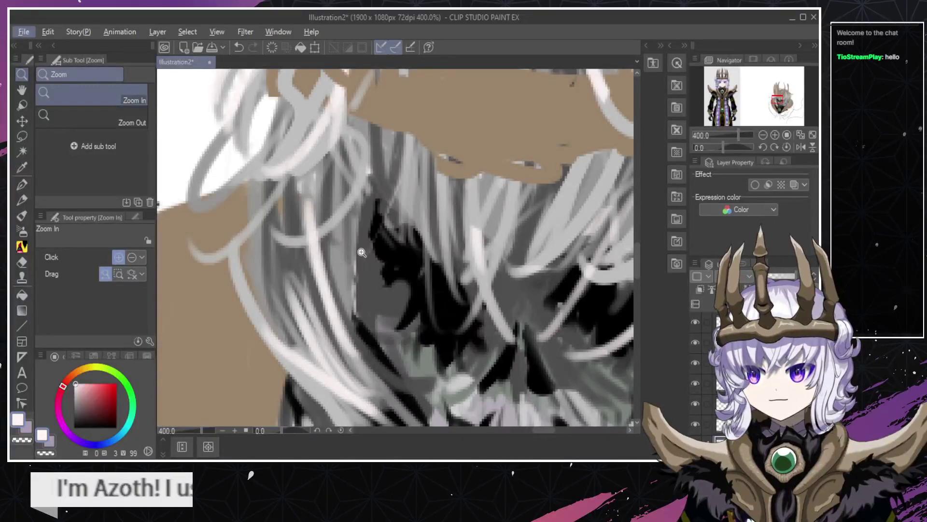
alt+click(349, 313)
alt+click(355, 328)
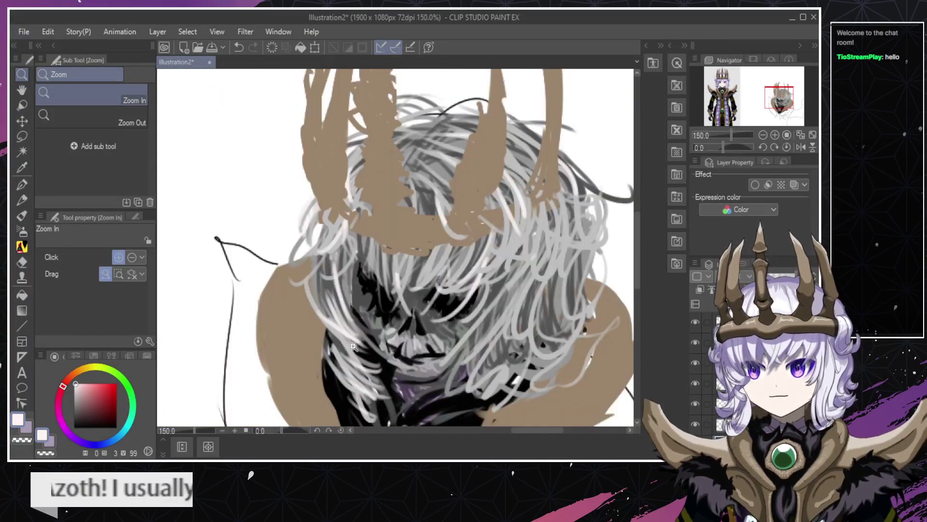
key(b)
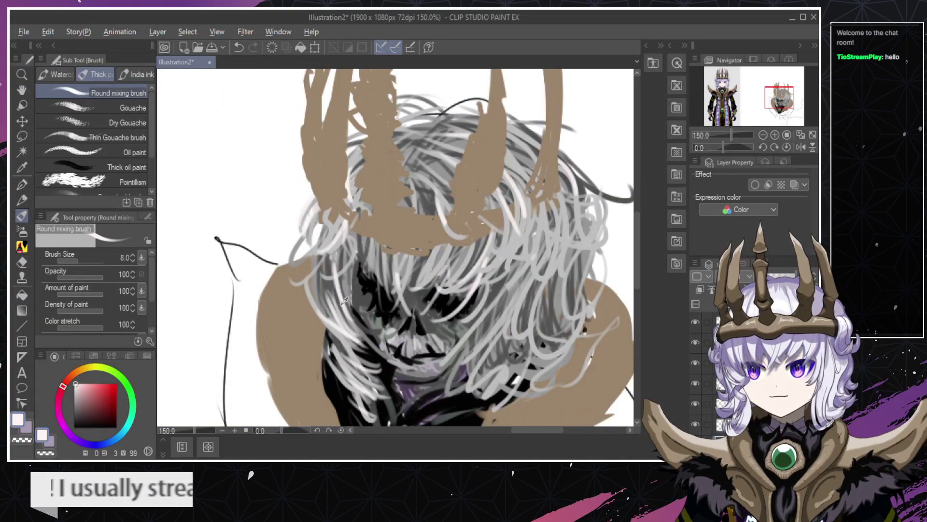
alt+click(341, 298)
drag(363, 262, 359, 289)
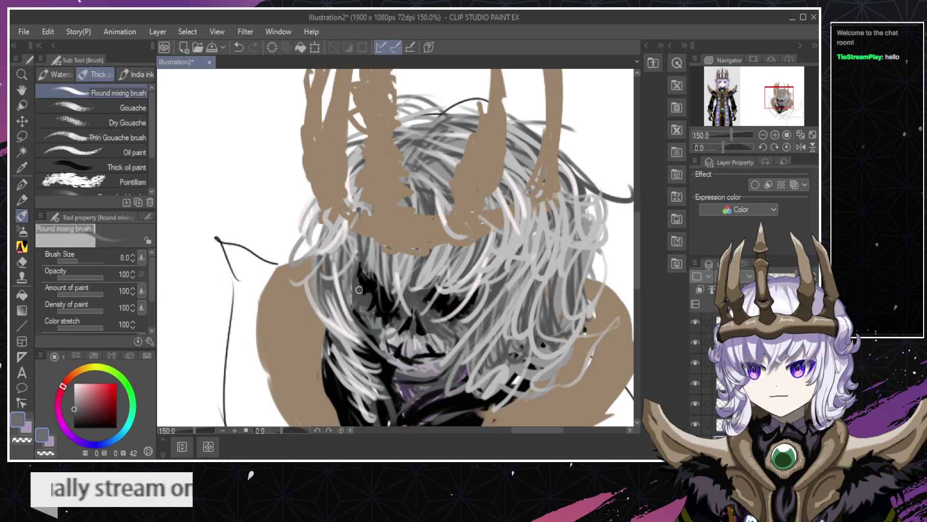
mouse_move(385, 252)
mouse_down()
mouse_move(360, 285)
mouse_move(368, 261)
mouse_move(353, 300)
mouse_up()
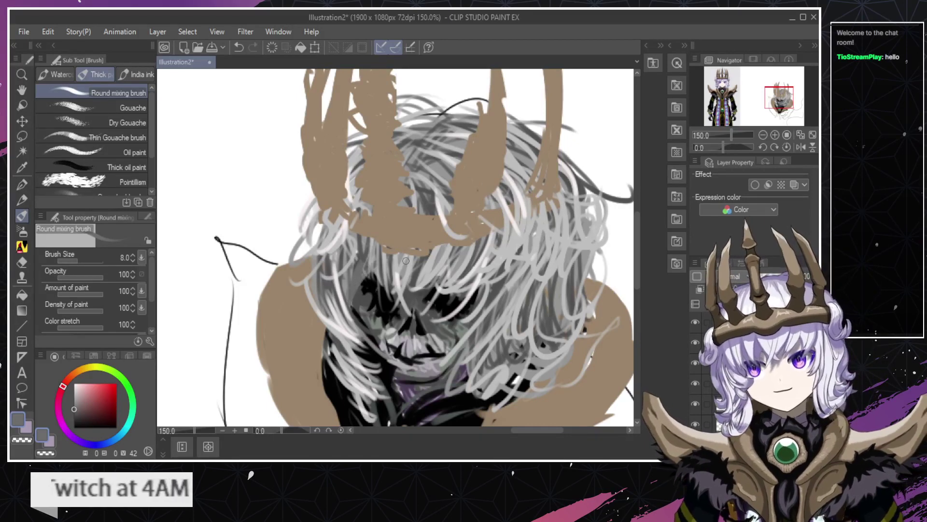
Compare the last dark-grey hair strokes by undoing and redoing them, and add a short strand above the skull's left eye socket.
key(ctrl+z)
key(ctrl+y)
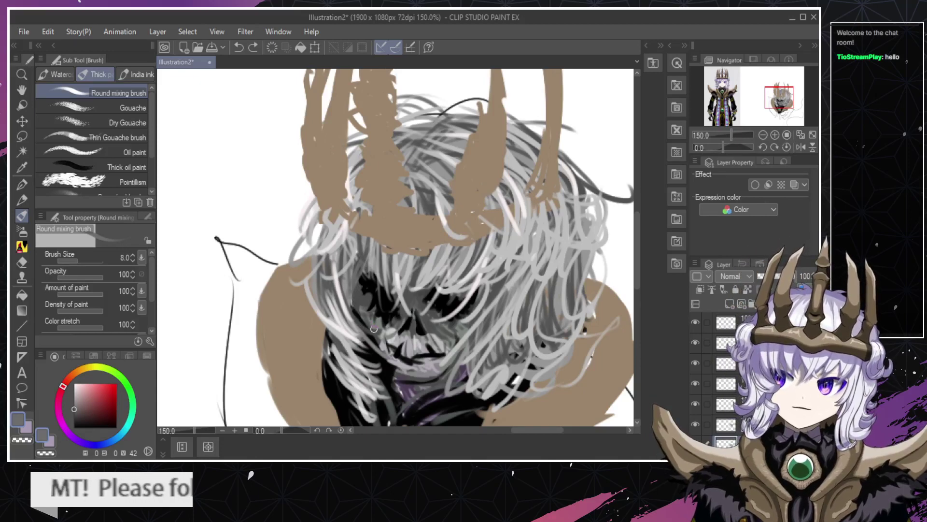
key(ctrl+z)
key(ctrl+y)
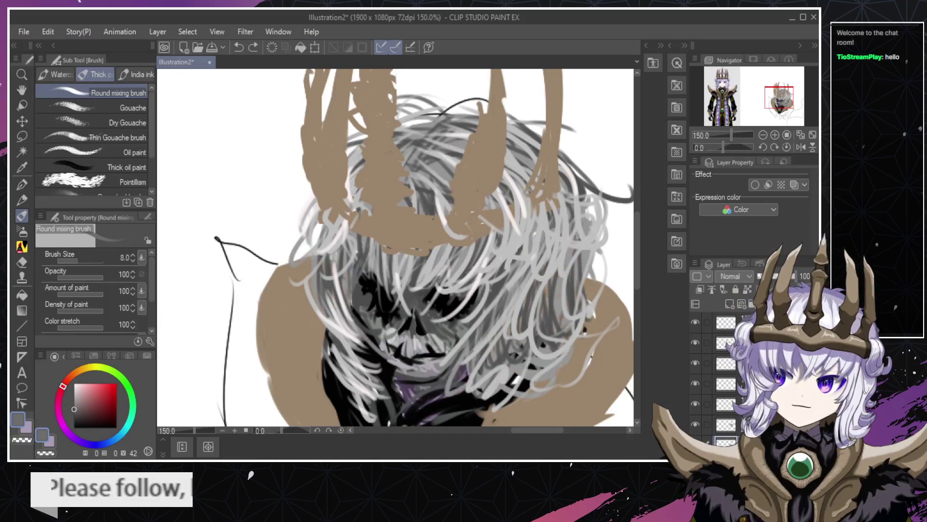
mouse_move(347, 274)
mouse_down()
mouse_move(346, 287)
mouse_move(364, 291)
mouse_move(363, 282)
mouse_up()
Sample a darker grey and paint Round mixing brush shading over the outer edge of the skull's left eye socket.
key(ctrl+space)
scroll(352, 330, down, 2)
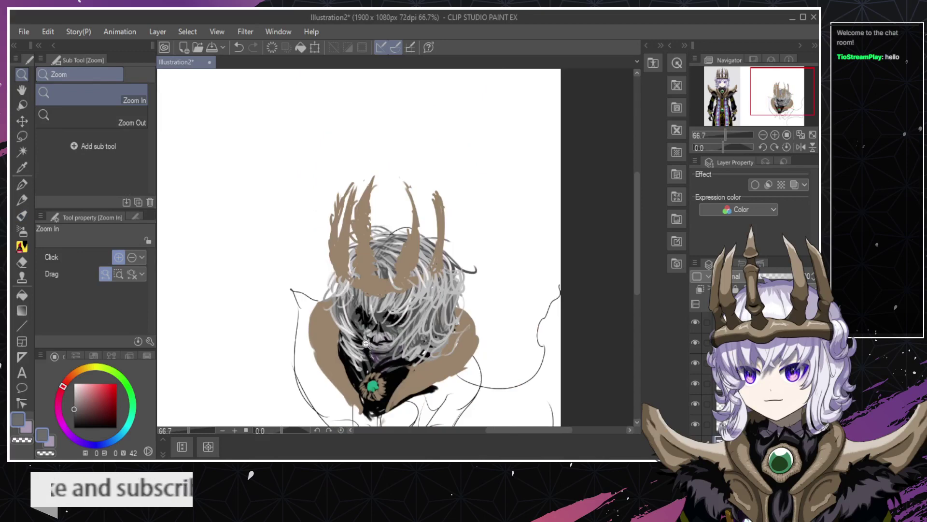
scroll(354, 318, up, 2)
click(355, 317)
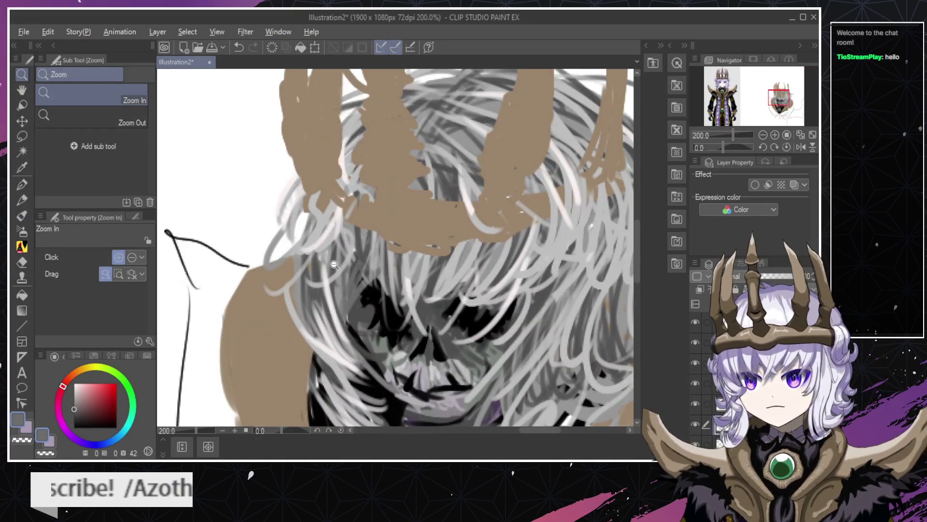
key(alt)
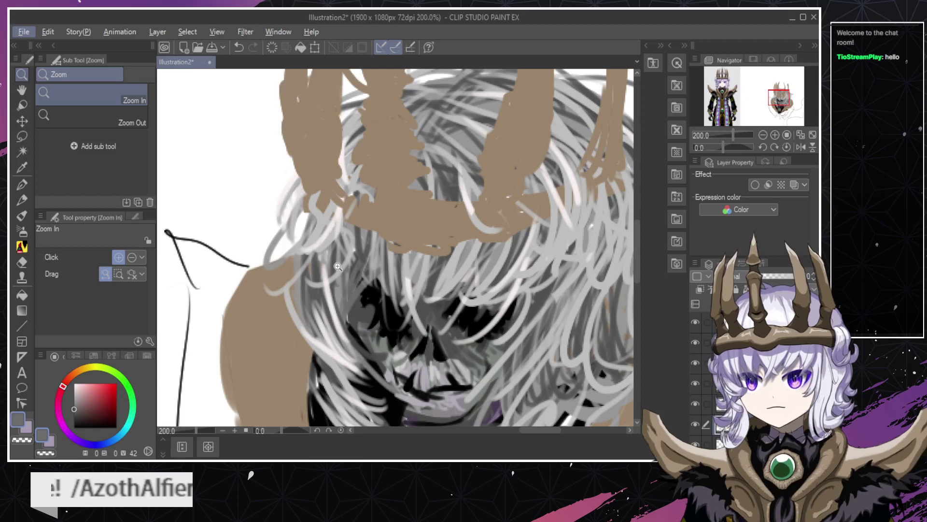
key(b)
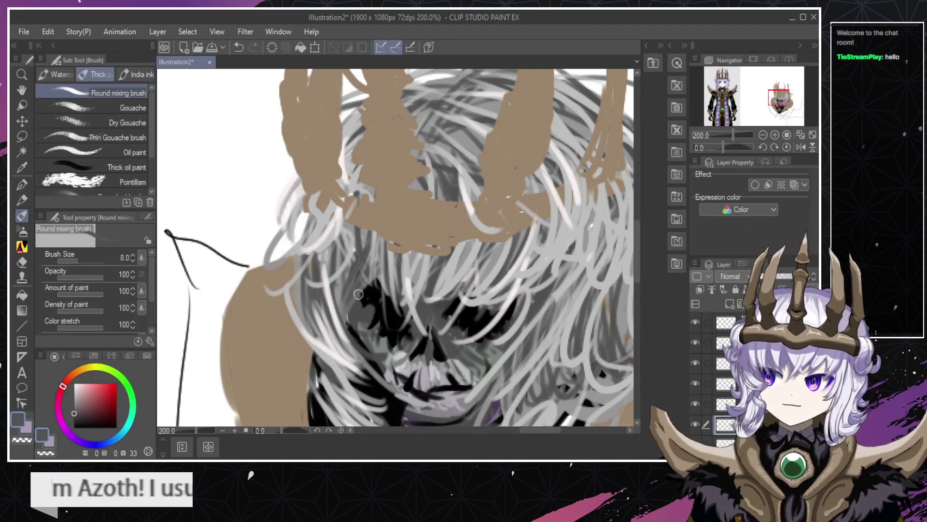
drag(352, 307, 376, 281)
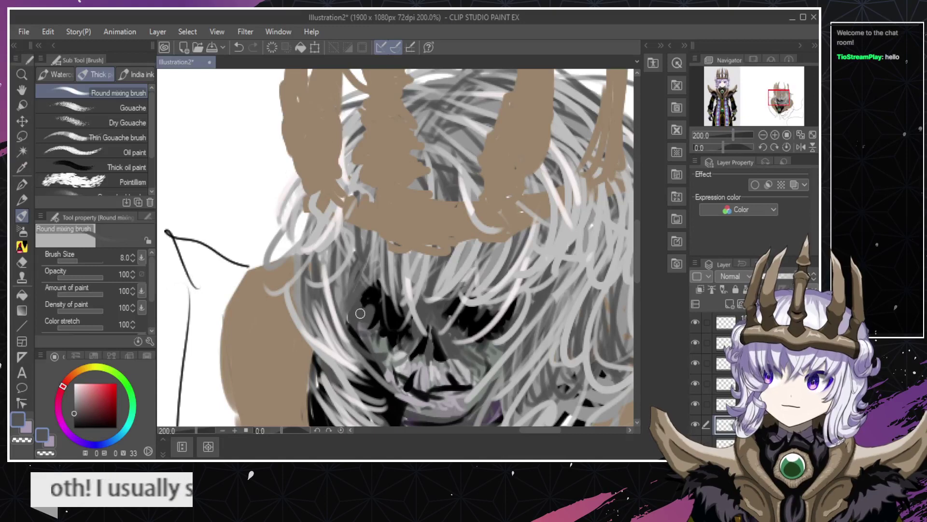
Try to erase part of the light-grey hair strands beneath the right end of the crown band with the Hard eraser, comparing before and after.
key(ctrl+space)
drag(357, 323, 314, 323)
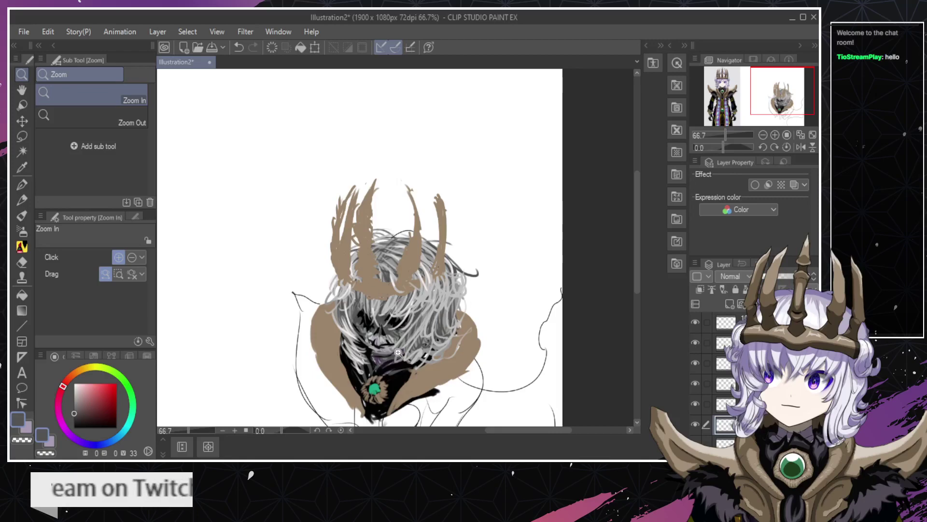
click(375, 342)
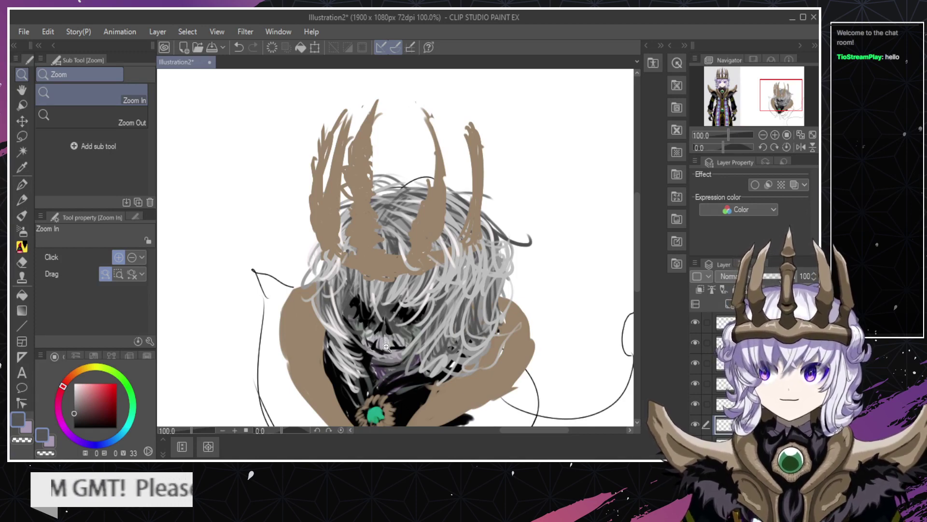
click(385, 317)
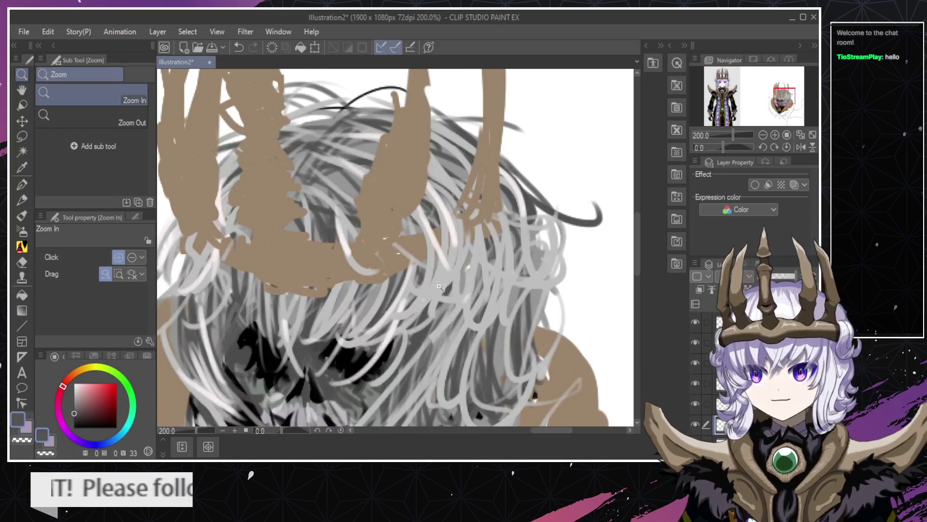
click(438, 295)
key(e)
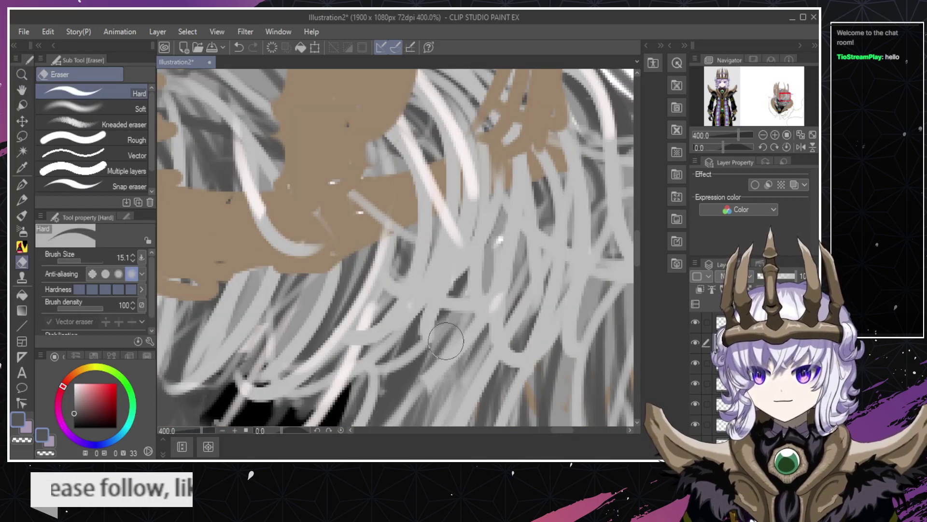
drag(448, 303, 485, 285)
key(ctrl+z)
key(ctrl+y)
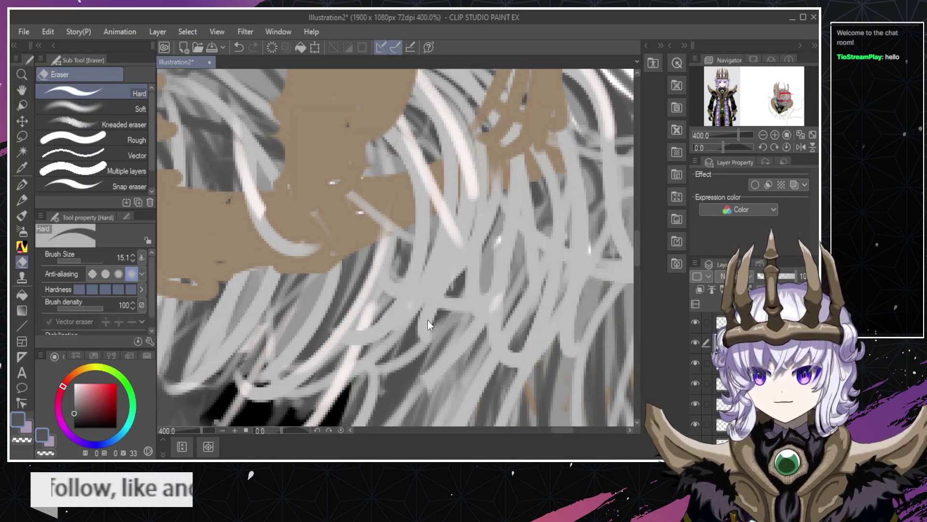
key(ctrl+z)
key(ctrl+y)
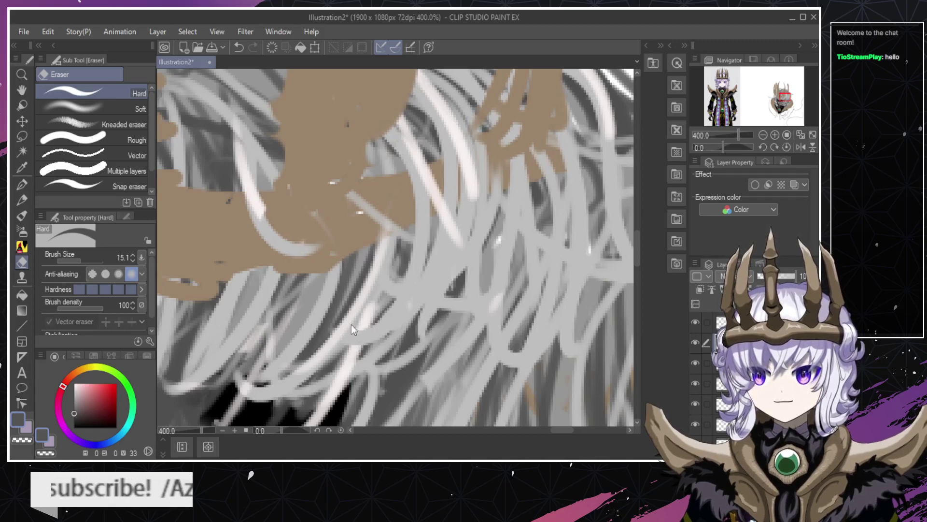
key(ctrl+z)
Return to the Round mixing brush and sample the green of the gem at the character's collar.
key(/)
drag(362, 344, 285, 344)
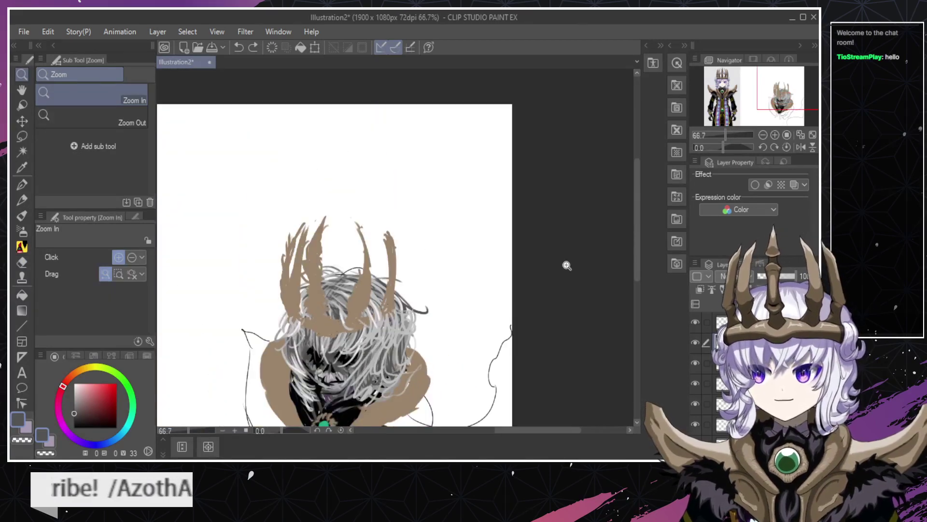
drag(631, 244, 635, 274)
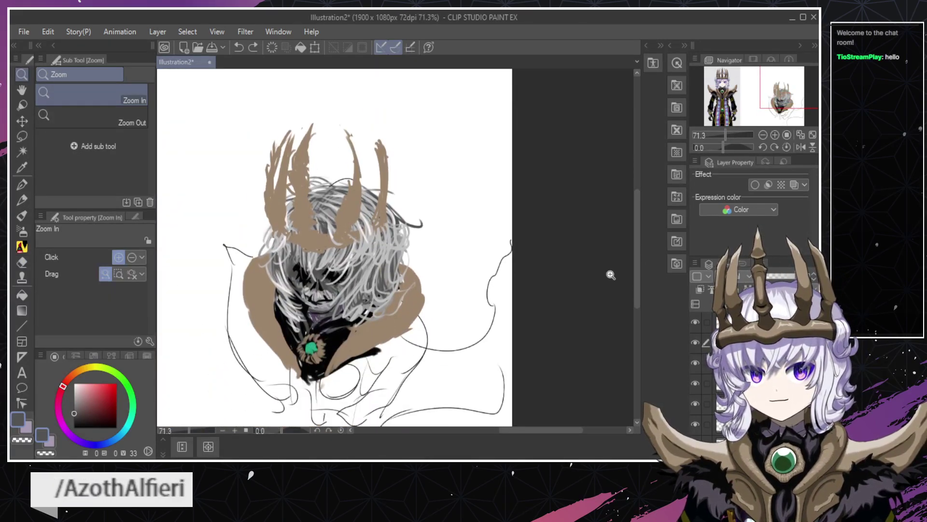
drag(516, 430, 490, 430)
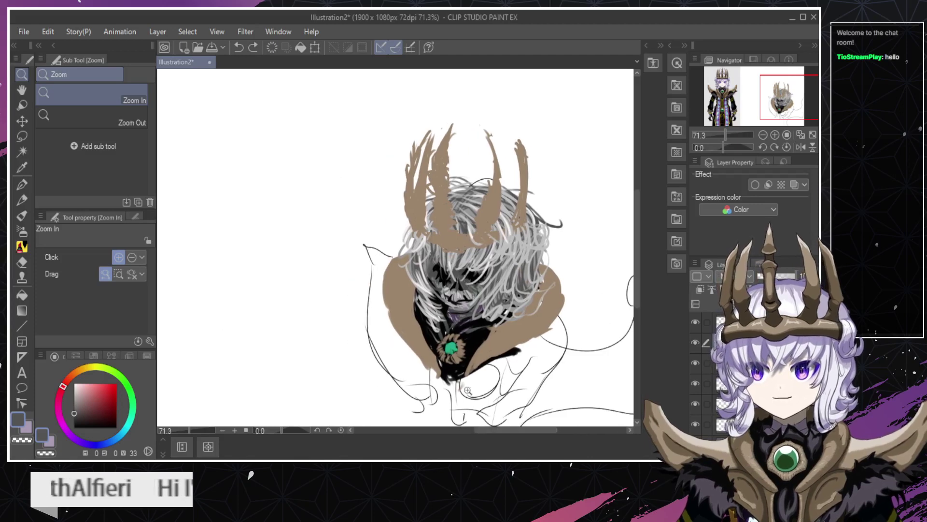
click(451, 349)
click(452, 349)
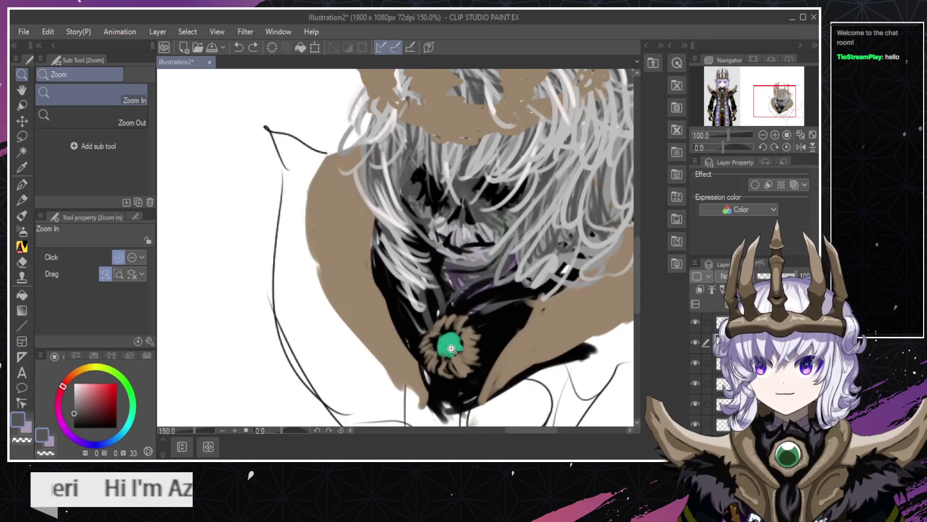
key(b)
alt+click(451, 341)
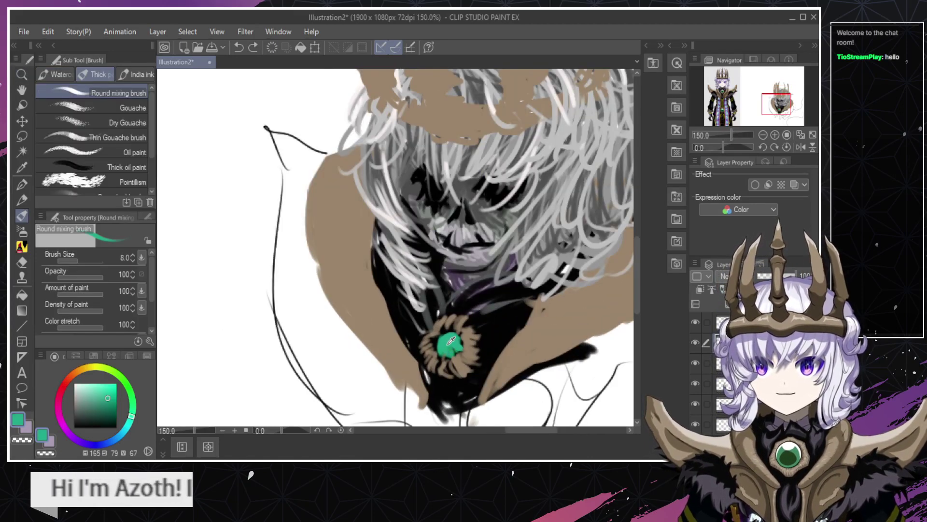
Set the paint colour to a very pale tint of the gem's green, with saturation 6 and value 85.
key(/)
click(449, 350)
click(449, 350)
click(449, 350)
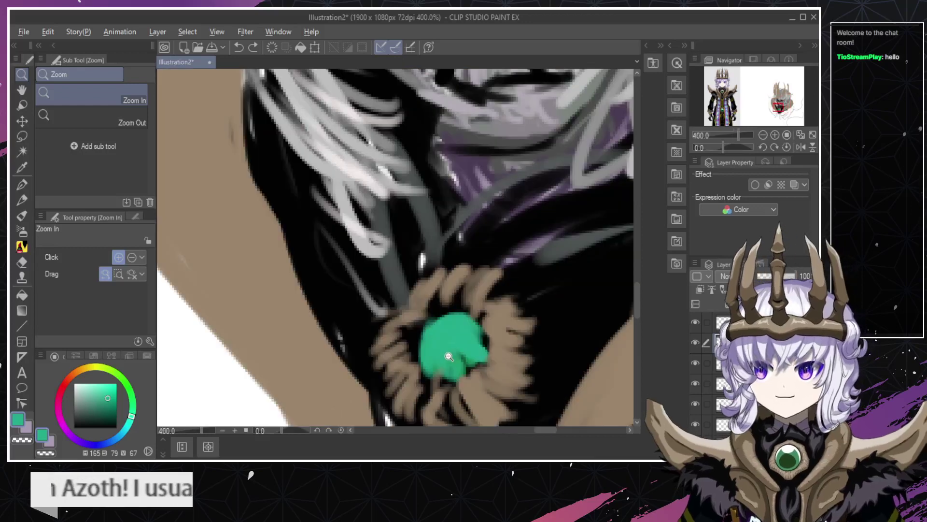
alt+click(449, 356)
alt+click(450, 356)
alt+click(449, 356)
click(449, 348)
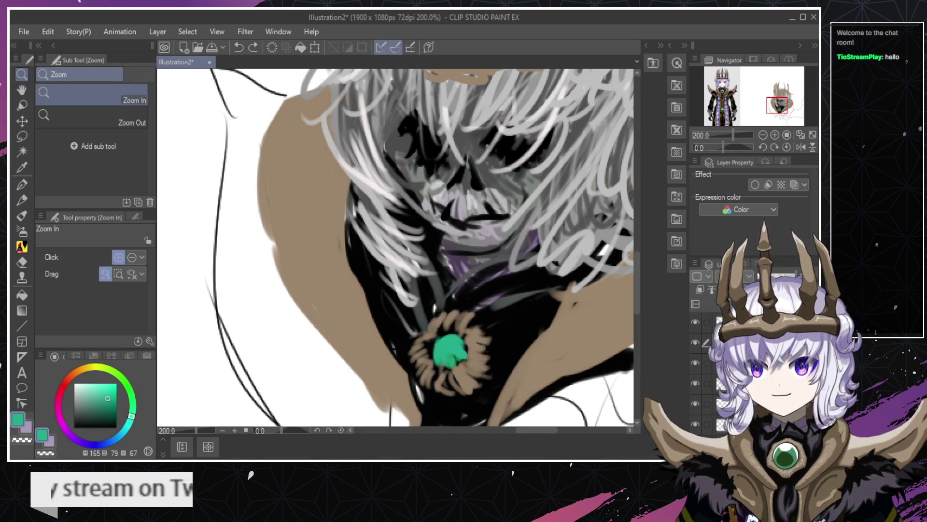
drag(91, 388, 77, 389)
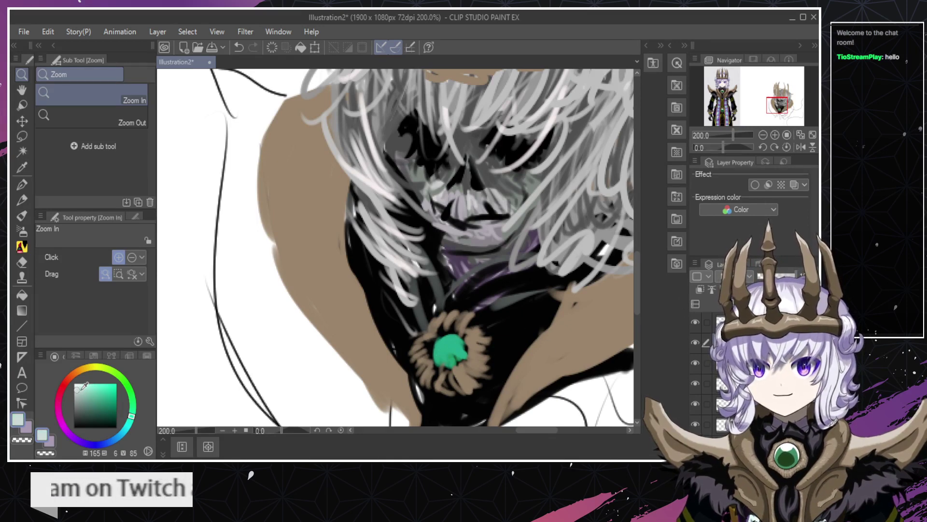
Try several pale highlight strokes on the upper part of the green gem, undoing unsuitable ones.
key(b)
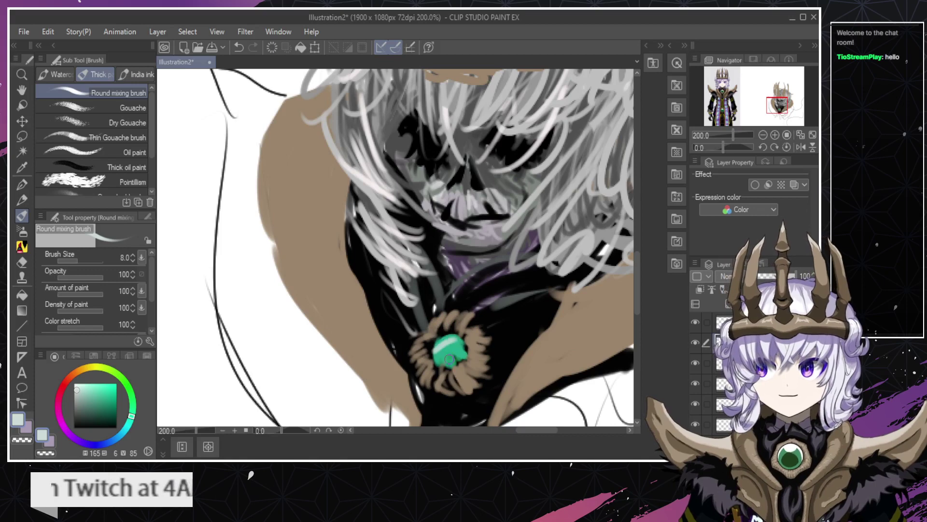
drag(445, 342, 454, 347)
key(ctrl+z)
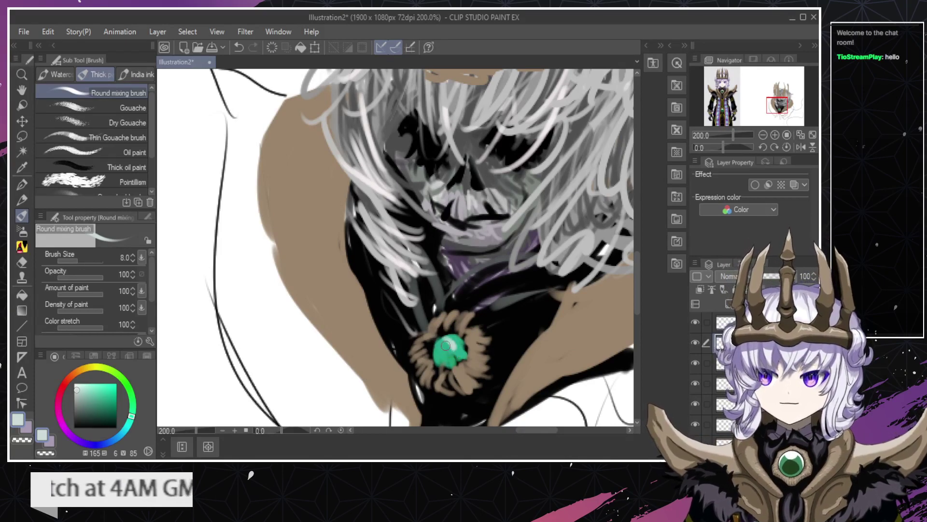
key(ctrl+z)
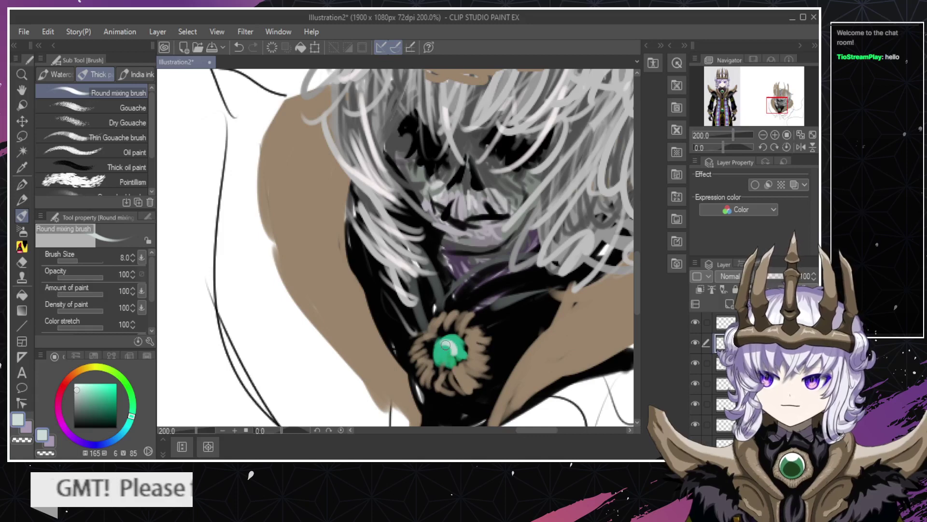
mouse_move(444, 342)
mouse_down()
mouse_move(437, 352)
mouse_move(452, 345)
mouse_move(439, 338)
mouse_up()
key(ctrl+z)
key(ctrl+z)
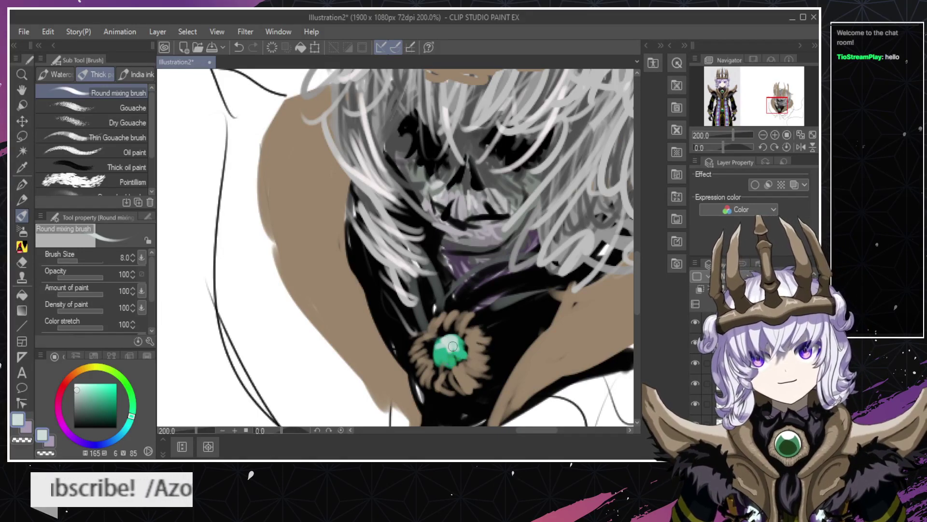
Check the gem within the whole figure, undo its highlight and try a new pale stroke on its upper part.
key(ctrl+space)
drag(440, 362, 434, 364)
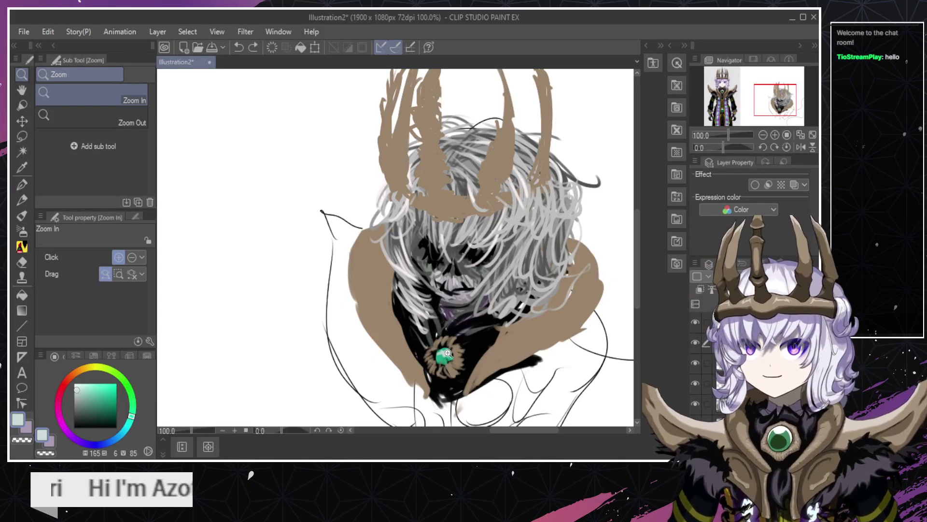
click(442, 362)
click(442, 358)
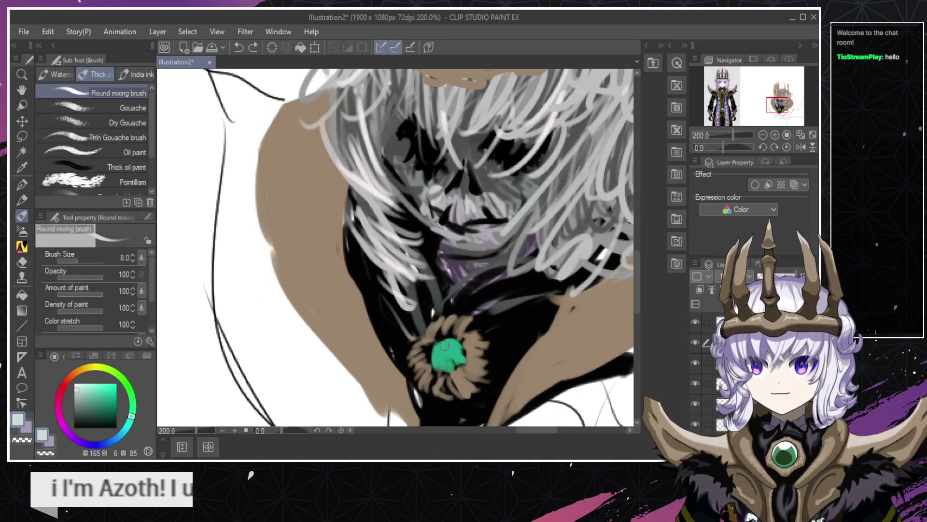
key(ctrl+z)
mouse_move(446, 342)
mouse_down()
mouse_move(452, 357)
mouse_move(440, 349)
mouse_up()
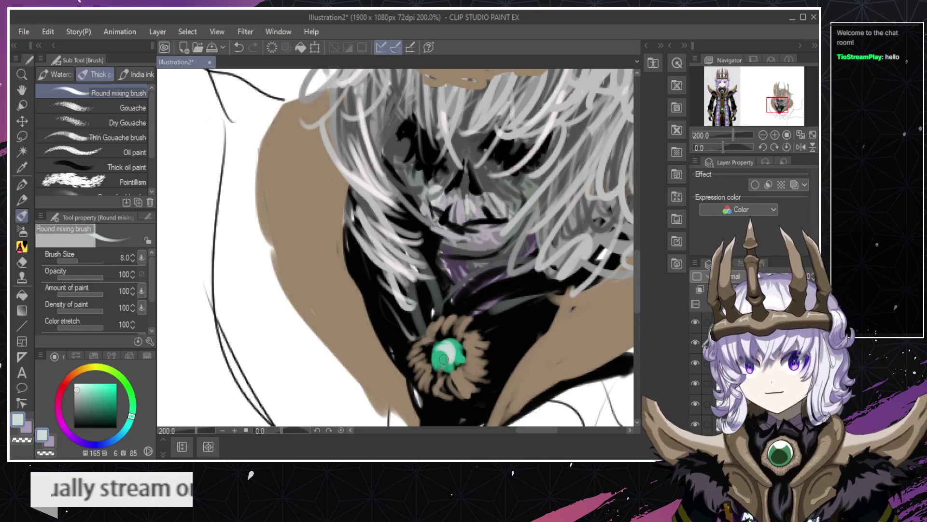
Replace the gem's highlight with pale mint strokes (hue 165, saturation 20, value 88) around its edge, keeping the centre green.
click(86, 385)
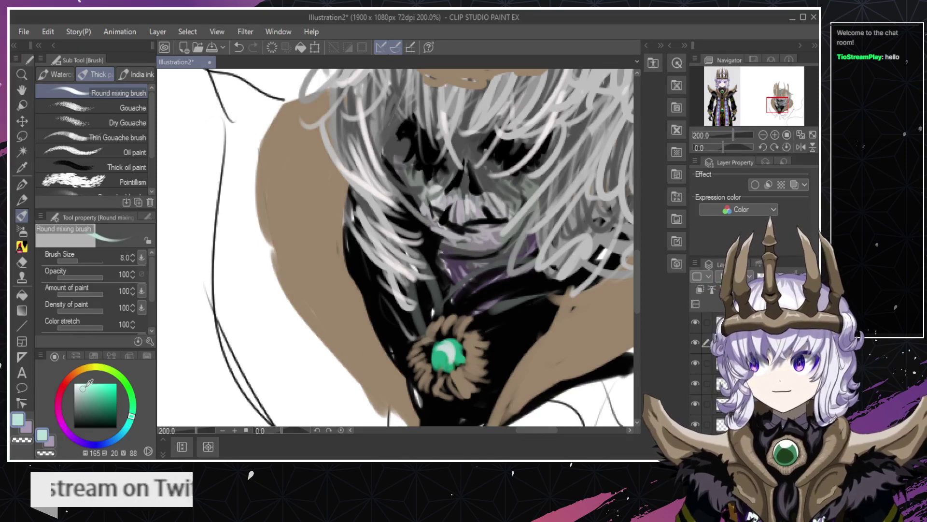
key(ctrl+z)
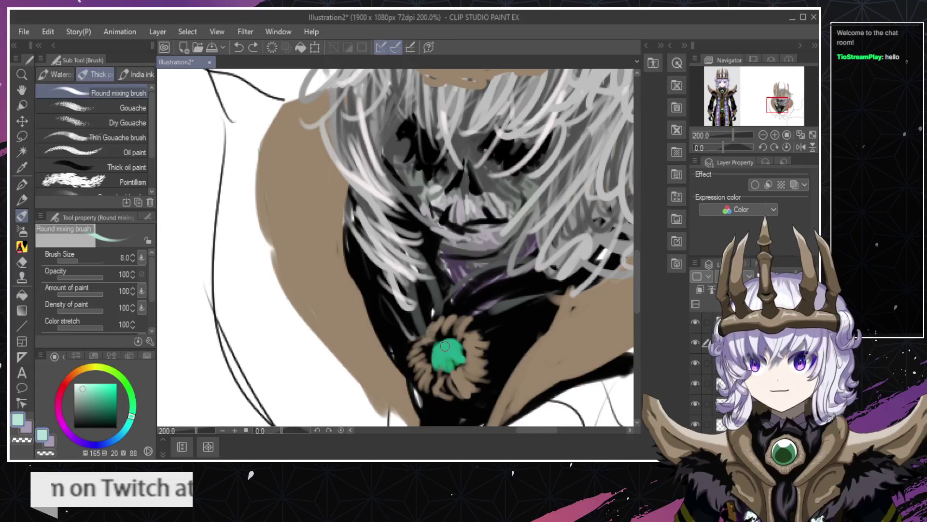
mouse_move(444, 345)
mouse_down()
mouse_move(467, 341)
mouse_move(459, 360)
mouse_move(470, 361)
mouse_move(427, 365)
mouse_move(447, 345)
mouse_up()
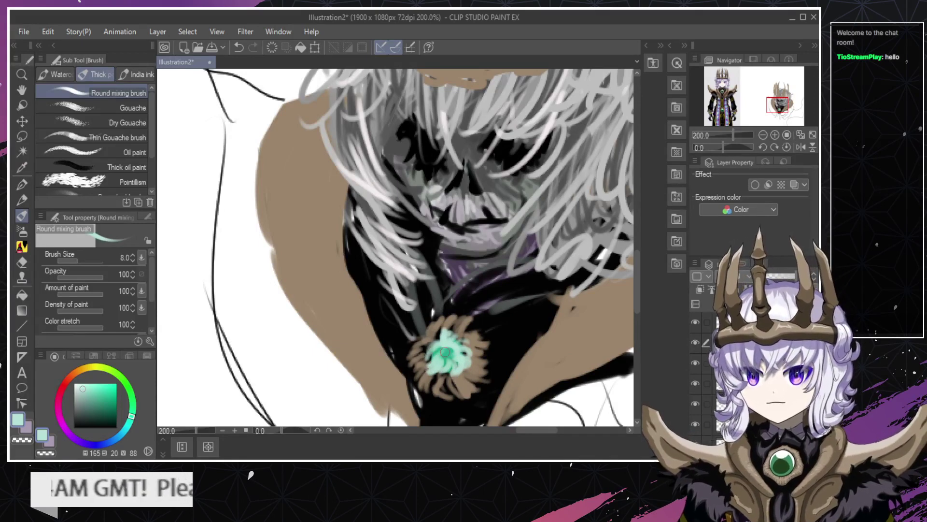
Move the layer holding the mint gem strokes down the layer stack, below the brown setting around the gem.
click(739, 363)
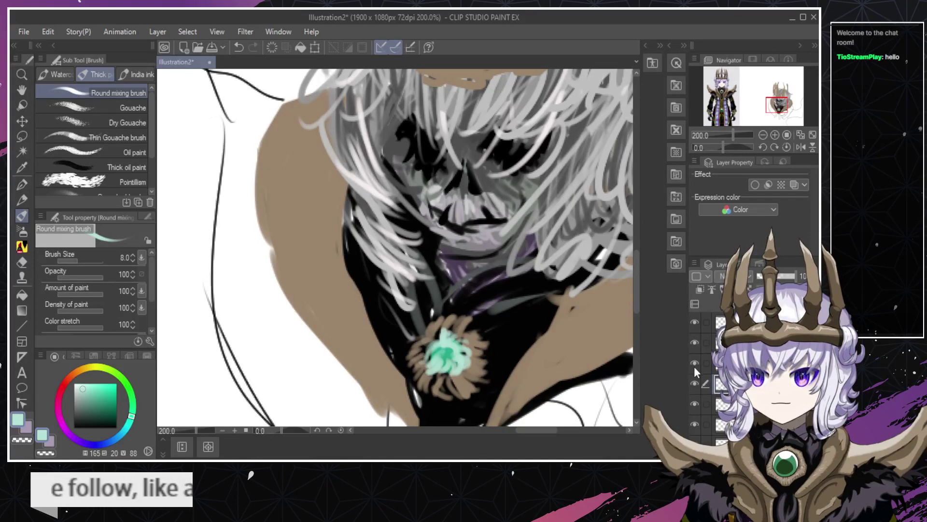
click(725, 423)
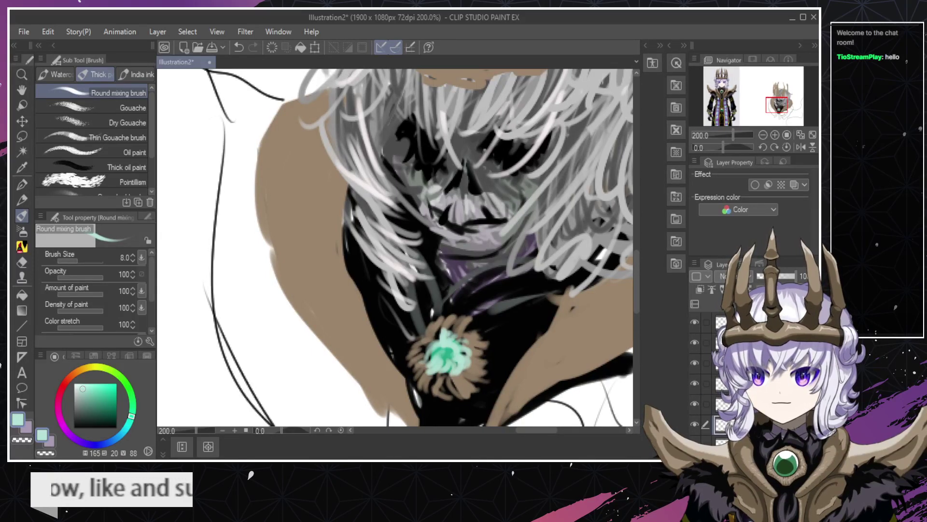
scroll(715, 381, down, 3)
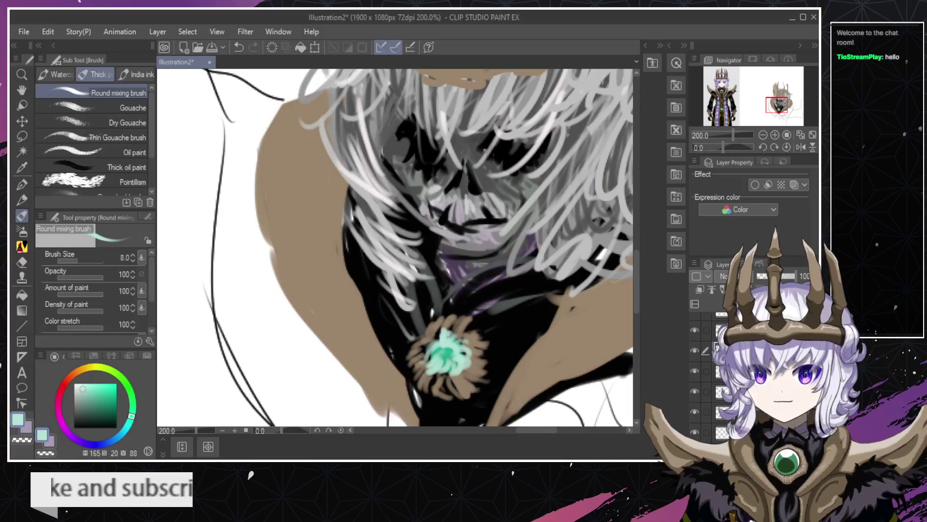
drag(716, 351, 716, 415)
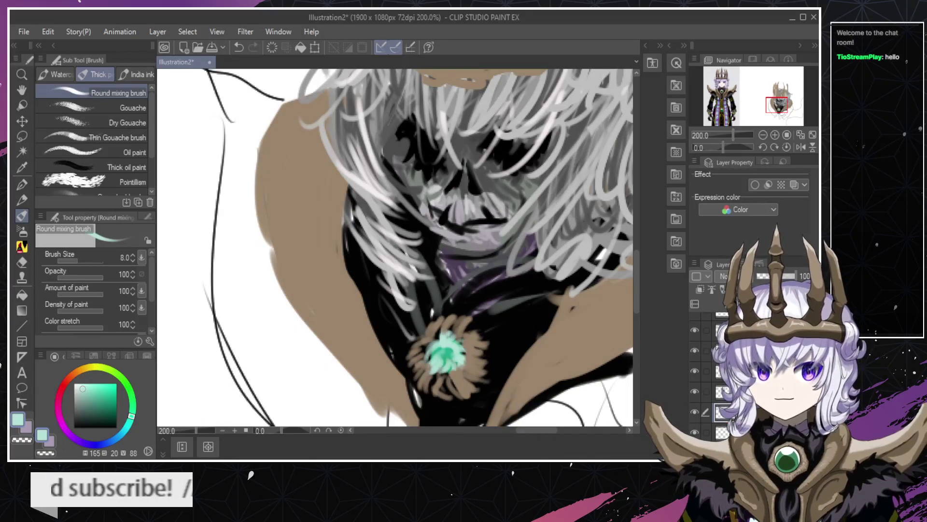
Erase the pale mint strokes from the green gem, and toggle the neighbouring layers' visibility to check which holds what.
key(e)
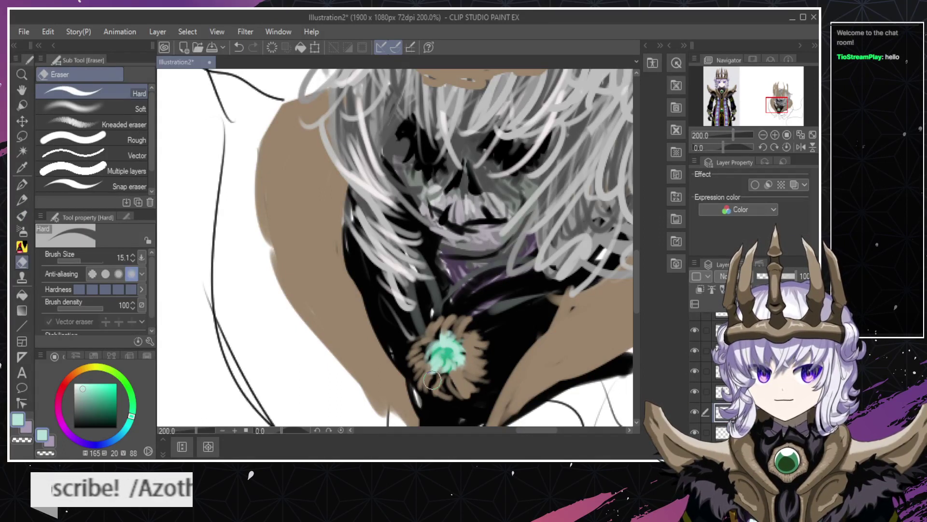
drag(451, 338, 448, 361)
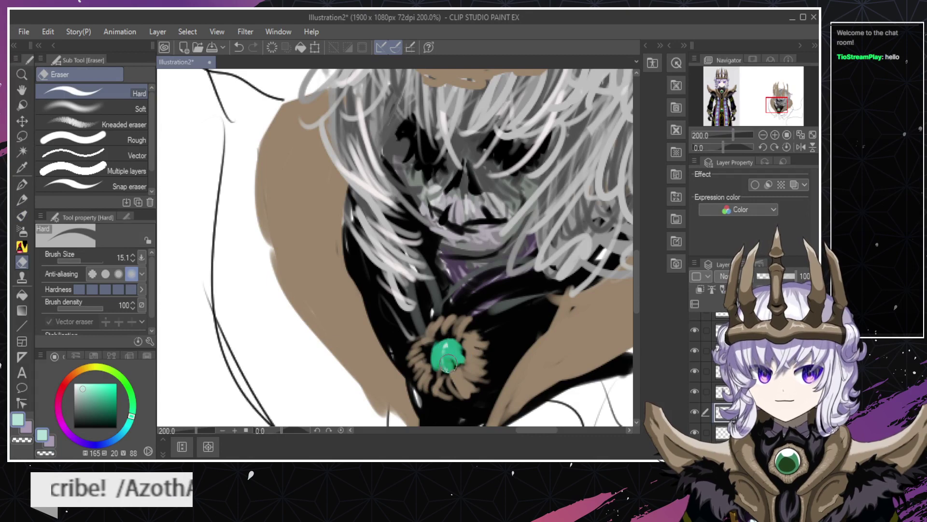
click(695, 391)
click(695, 391)
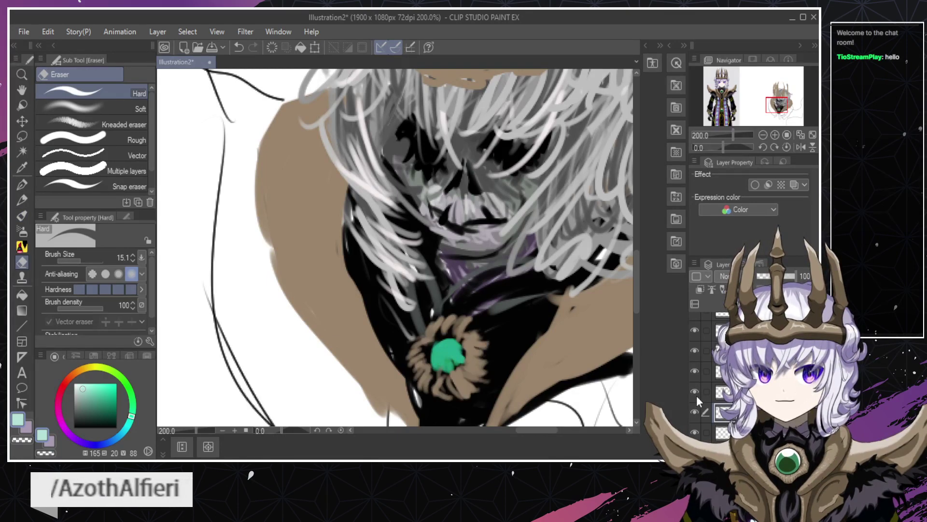
click(695, 433)
click(696, 434)
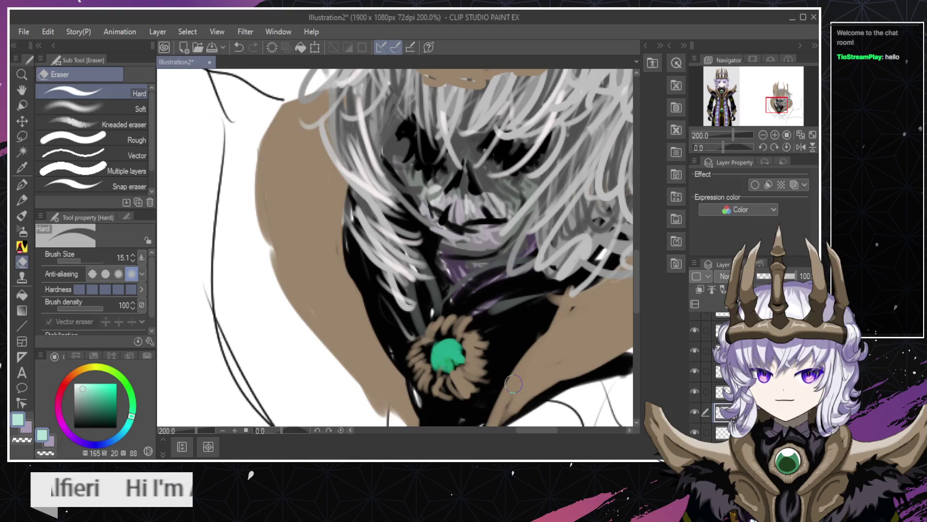
key(b)
drag(437, 363, 418, 354)
key(ctrl+z)
key(ctrl+y)
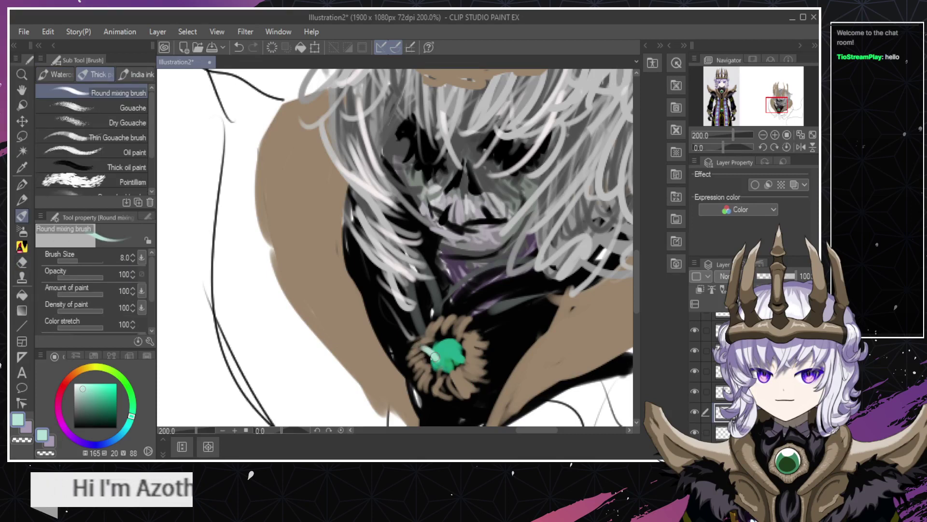
key(ctrl+z)
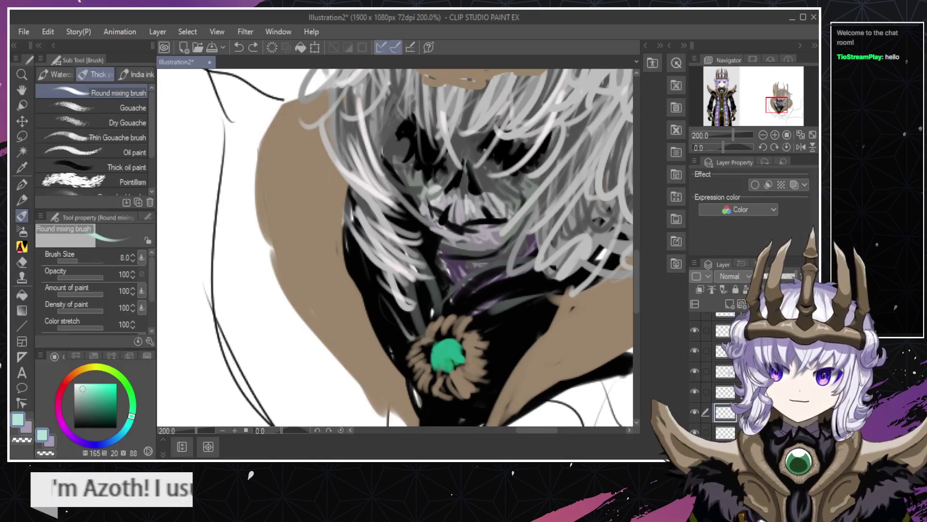
Try pale mint strokes along the gem's upper-left edge on the next layer down.
click(723, 432)
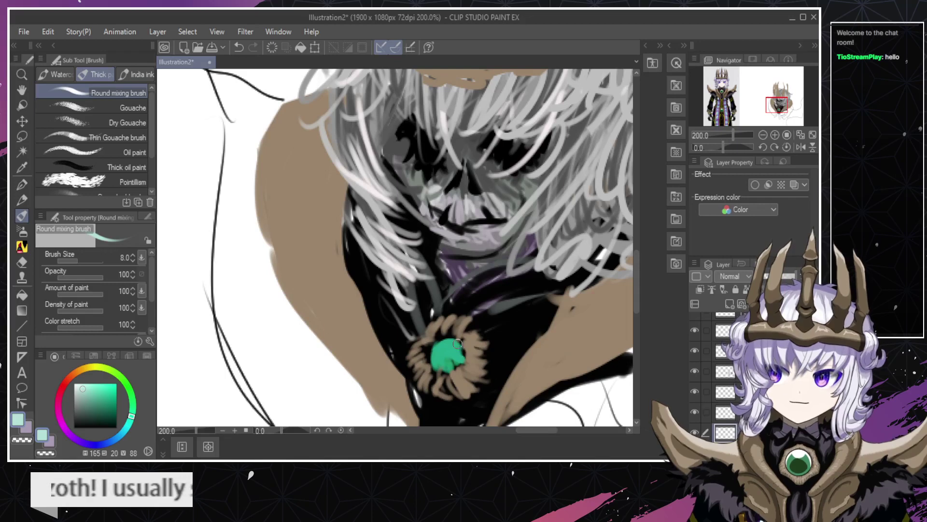
mouse_move(432, 360)
mouse_down()
mouse_move(424, 349)
mouse_move(436, 356)
mouse_move(433, 340)
mouse_up()
key(ctrl+z)
key(ctrl+z)
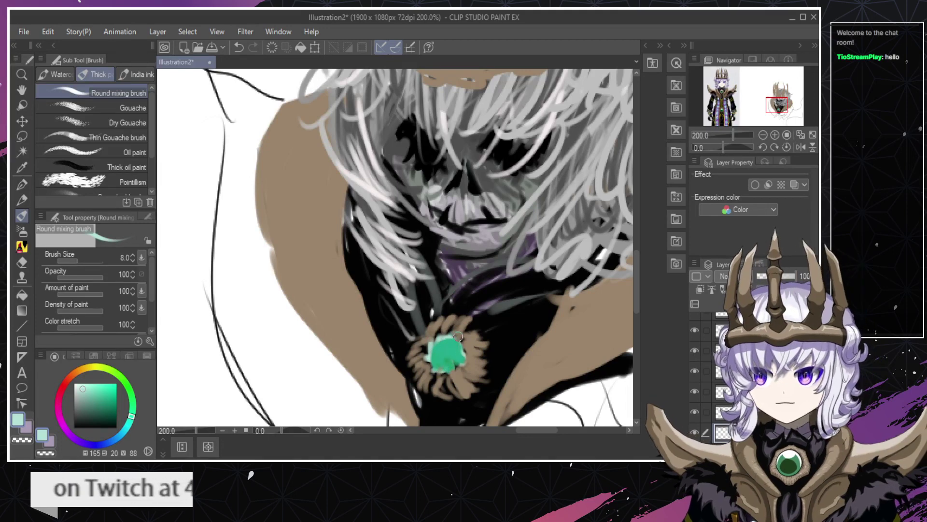
drag(431, 344, 451, 332)
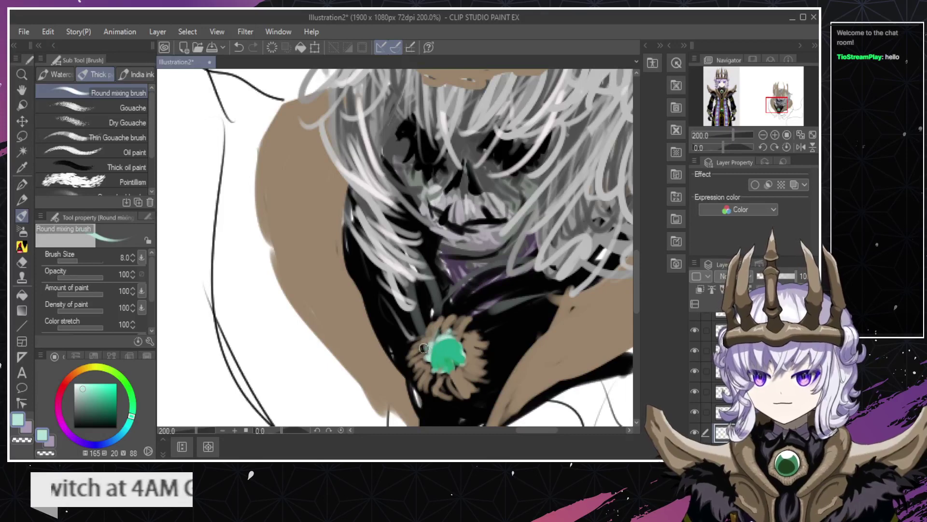
key(ctrl+space)
mouse_move(432, 365)
mouse_down()
mouse_move(447, 381)
mouse_move(469, 368)
mouse_up()
Undo the pale edge strokes on the gem and return to the layer above.
key(e)
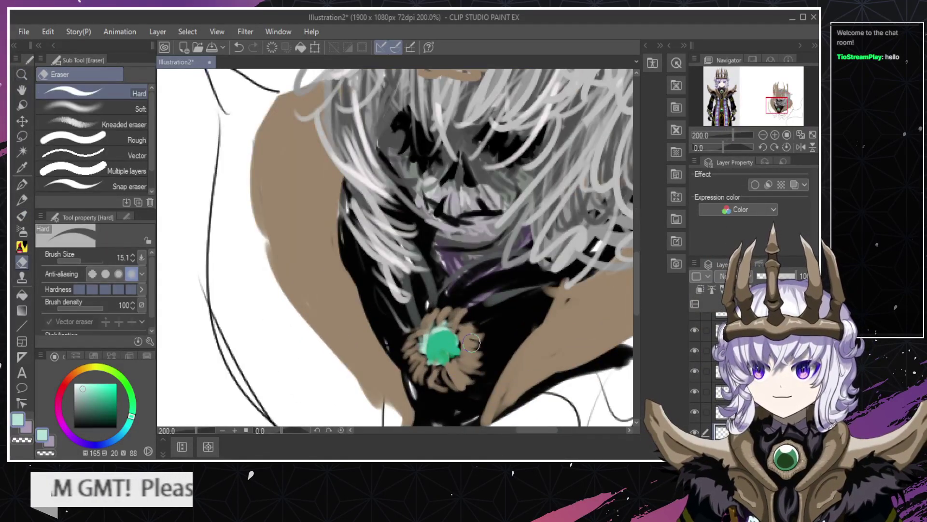
key(b)
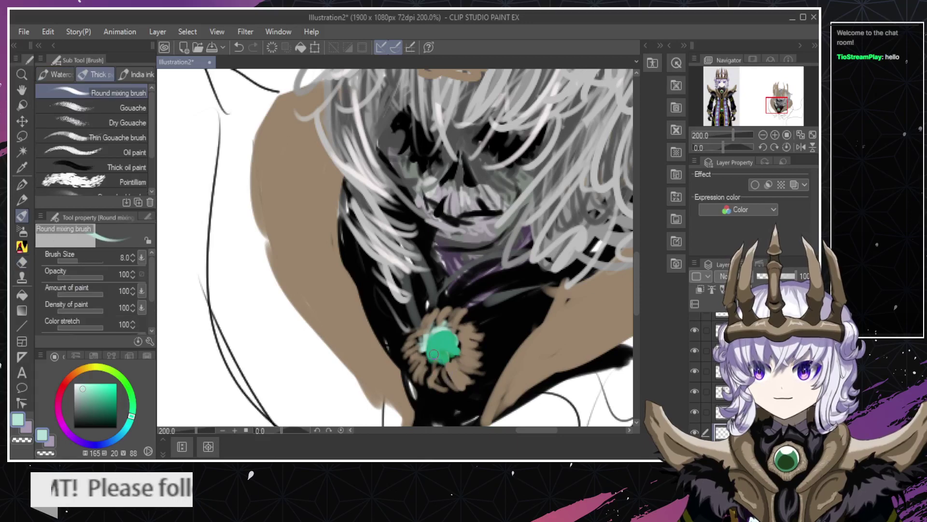
key(ctrl+z)
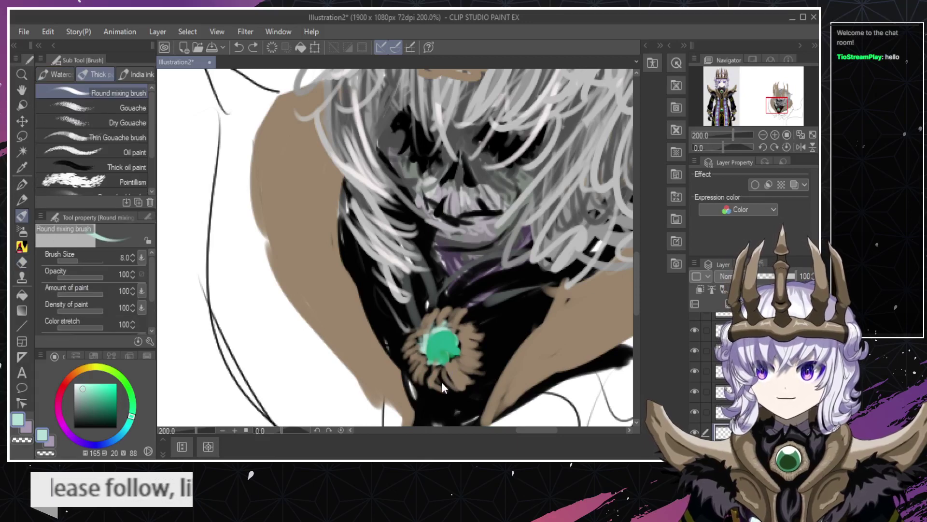
key(ctrl+z)
key(ctrl+z)
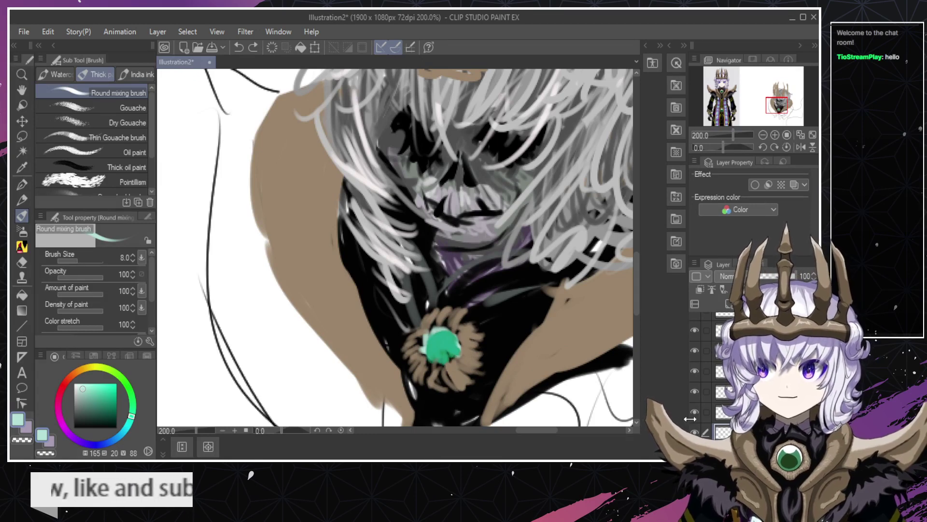
key(ctrl+z)
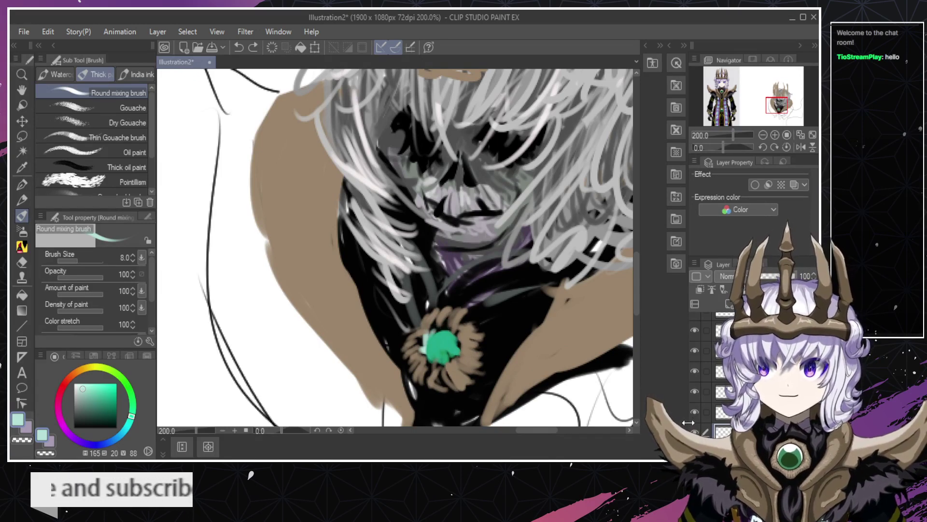
key(ctrl+z)
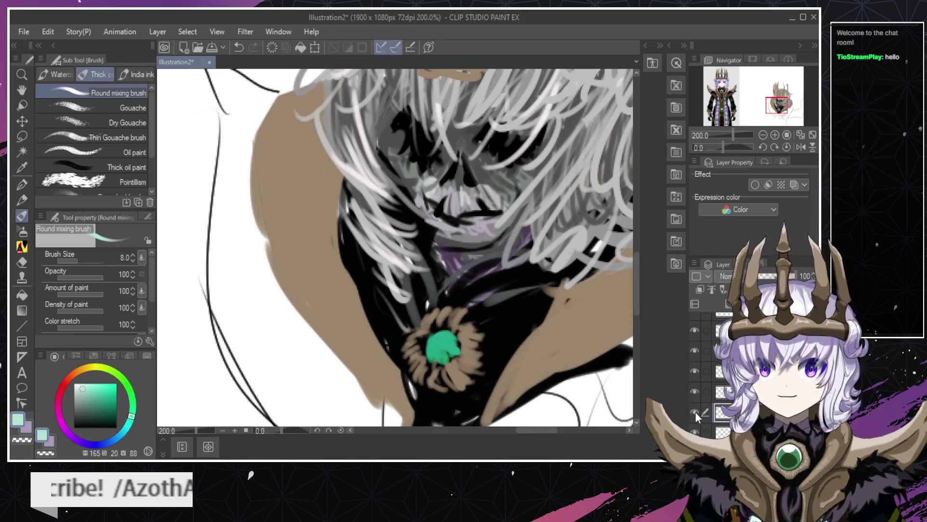
Paint a pale mint highlight over the upper half of the green gem, undoing unsuitable strokes.
click(694, 412)
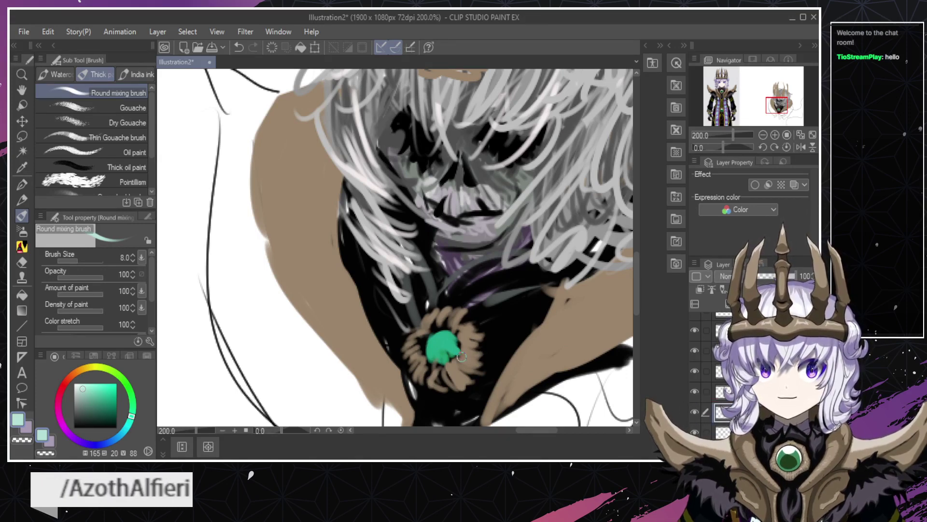
mouse_move(432, 356)
mouse_down()
mouse_move(443, 342)
mouse_move(448, 349)
mouse_move(432, 343)
mouse_move(453, 356)
mouse_move(428, 348)
mouse_move(448, 345)
mouse_move(435, 338)
mouse_up()
key(ctrl+z)
key(ctrl+z)
key(ctrl+z)
key(ctrl+z)
key(ctrl+z)
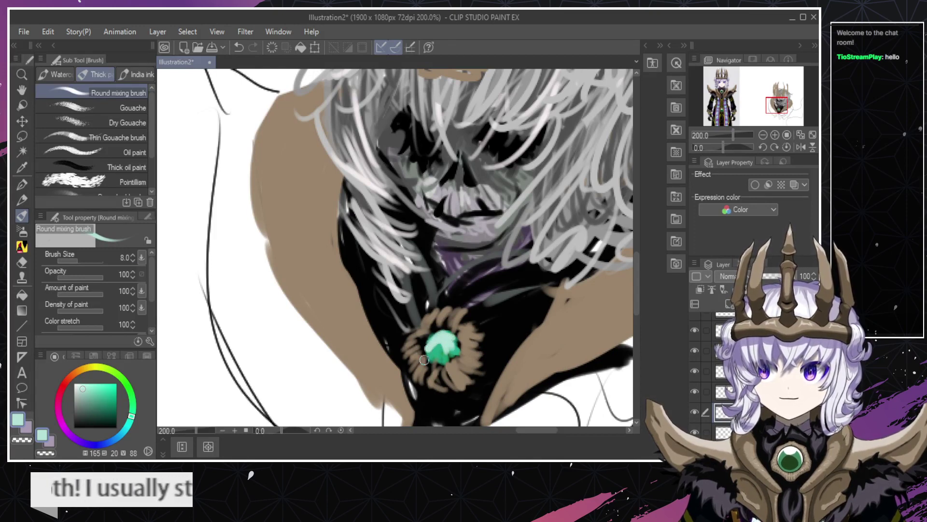
Trim the gem's pale highlight with the hard eraser and rework its shape with further mint strokes.
key(e)
drag(460, 342, 449, 337)
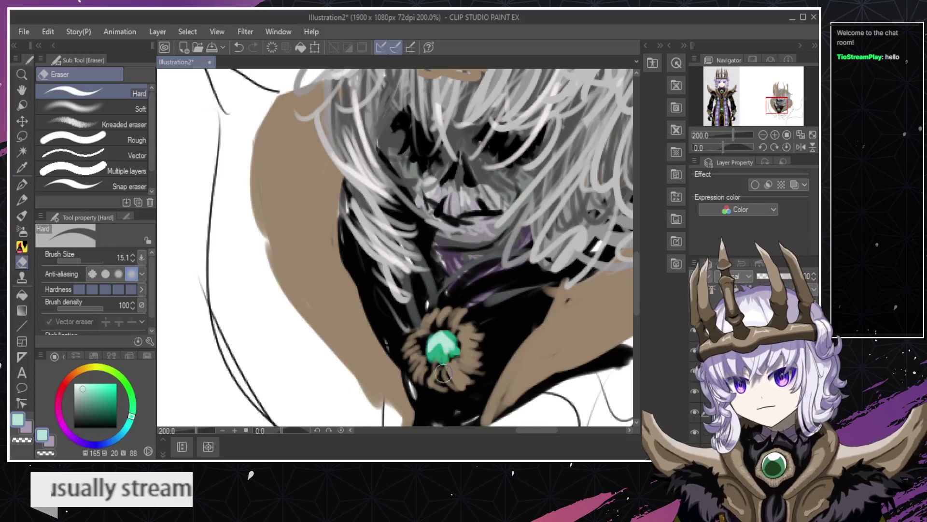
key(b)
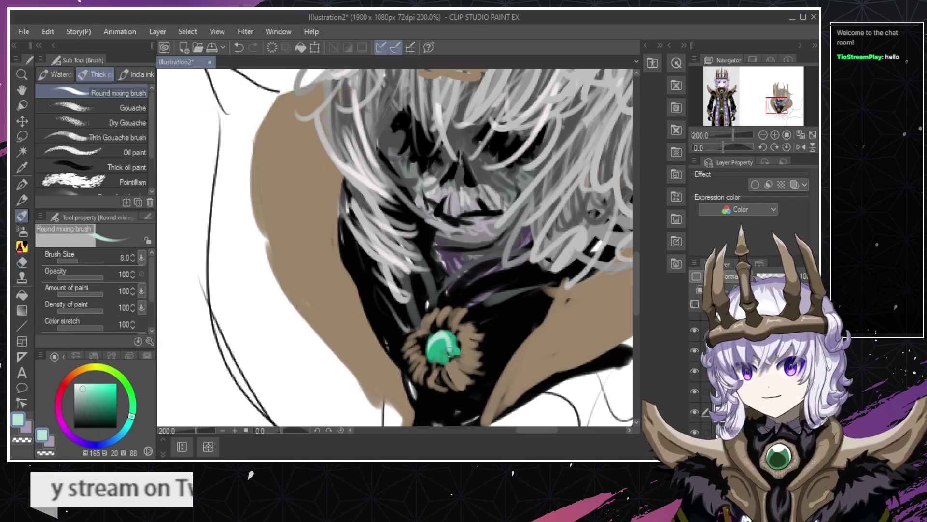
mouse_move(447, 342)
mouse_down()
mouse_move(471, 354)
mouse_move(430, 359)
mouse_move(438, 341)
mouse_move(431, 353)
mouse_move(449, 337)
mouse_move(459, 353)
mouse_move(436, 353)
mouse_move(459, 341)
mouse_up()
key(e)
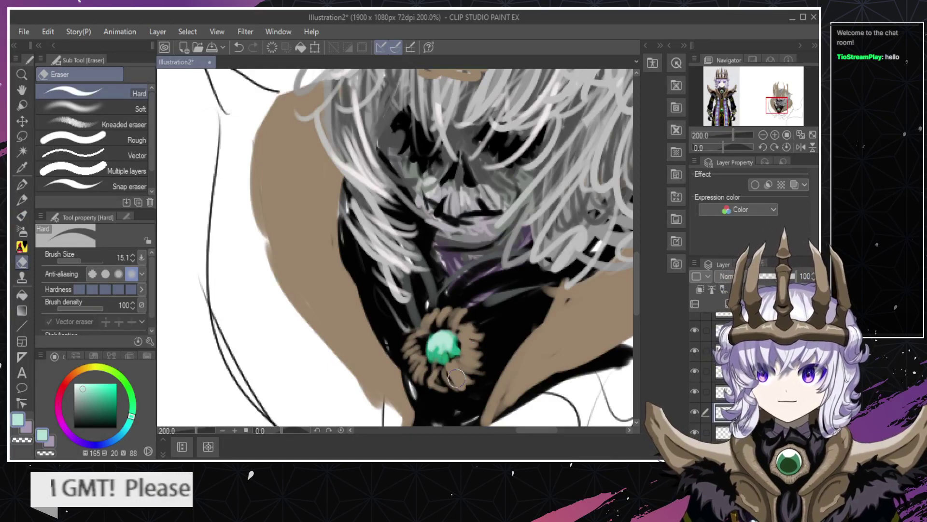
Check the gem within the whole figure and erase the surplus mint paint along the highlight's lower edge.
key(ctrl+space)
scroll(422, 364, down, 4)
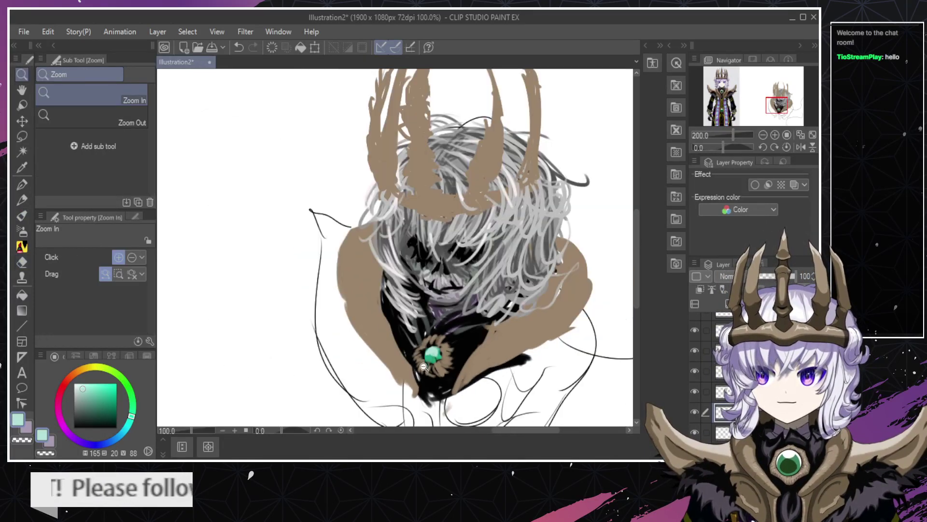
click(424, 382)
click(424, 382)
click(424, 379)
click(423, 367)
key(b)
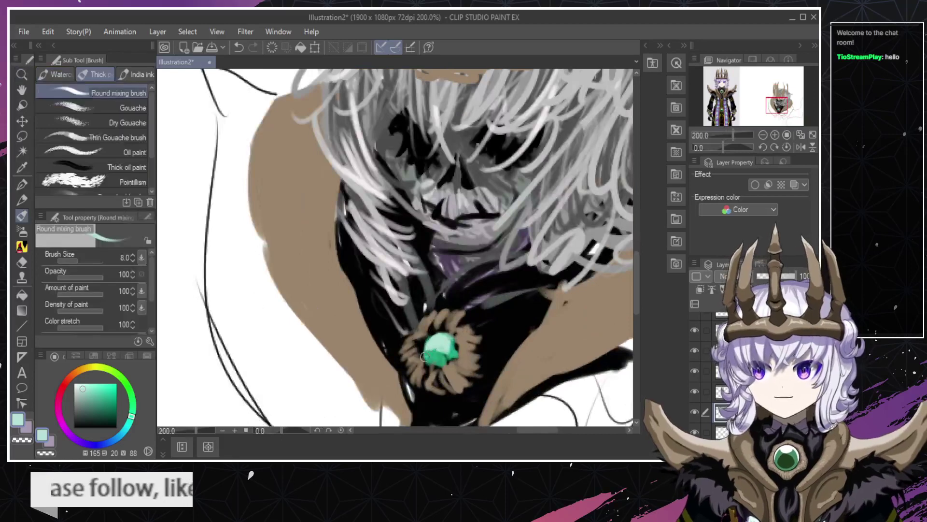
key(e)
drag(426, 358, 448, 353)
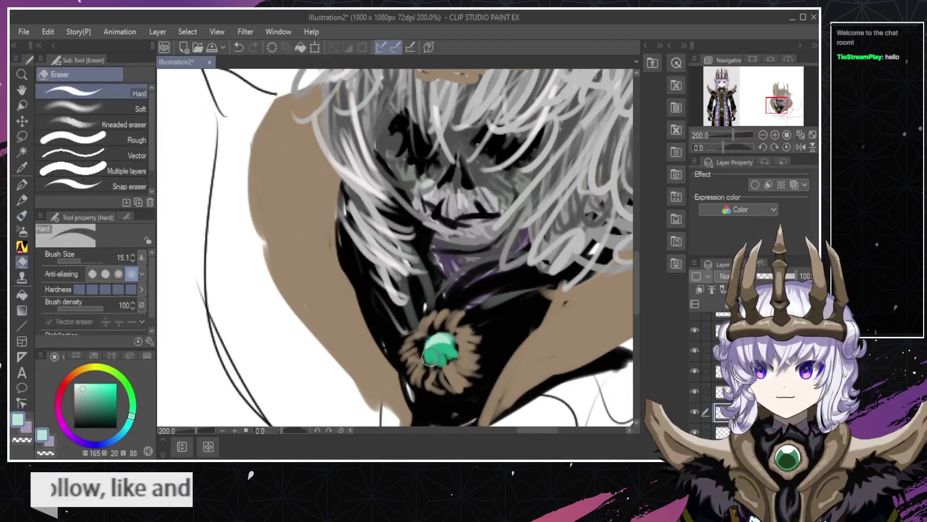
Brighten the gem's highlight with a paler mint (hue 165, saturation 13, value 97), checking it against the whole figure.
key(b)
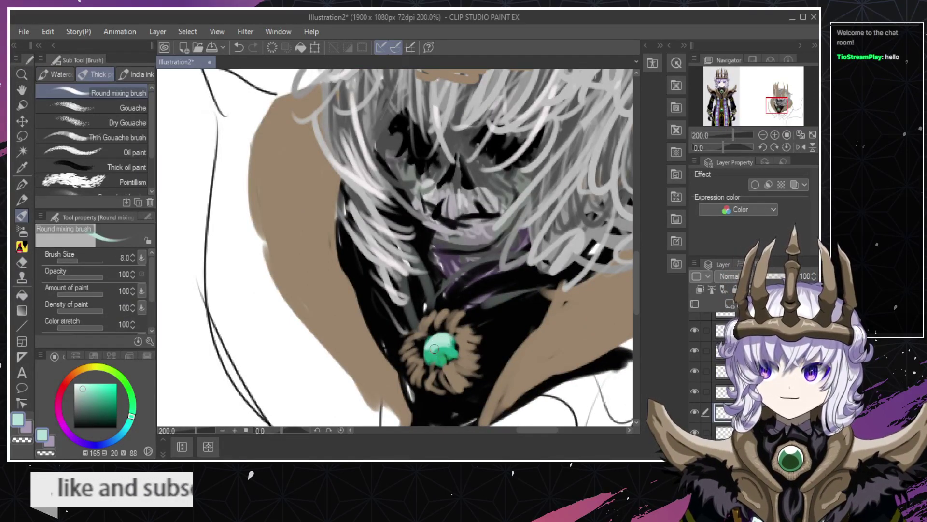
key(slash)
alt+click(435, 350)
alt+click(436, 351)
alt+click(435, 351)
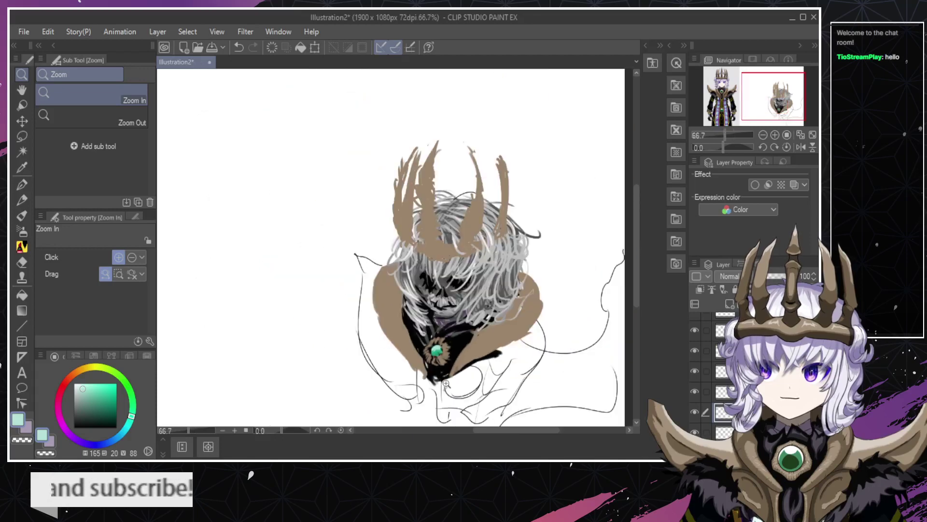
click(438, 374)
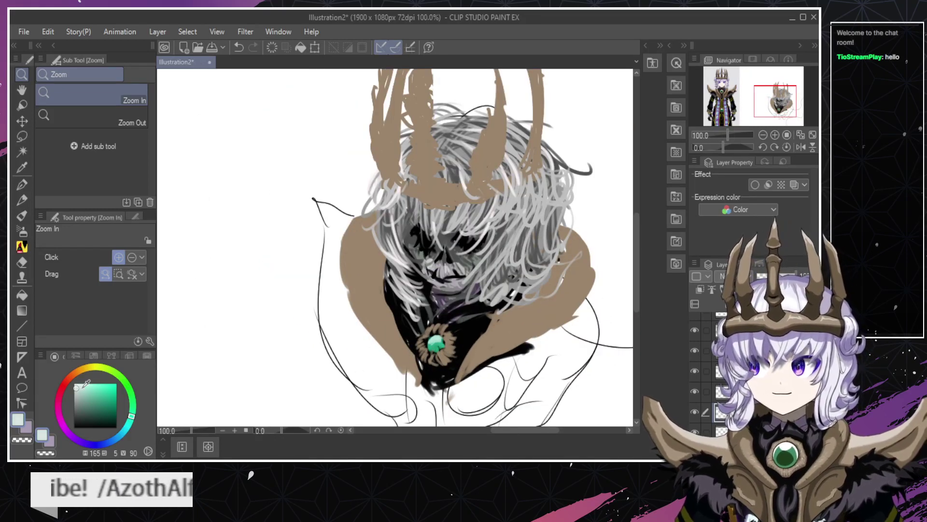
drag(76, 387, 79, 385)
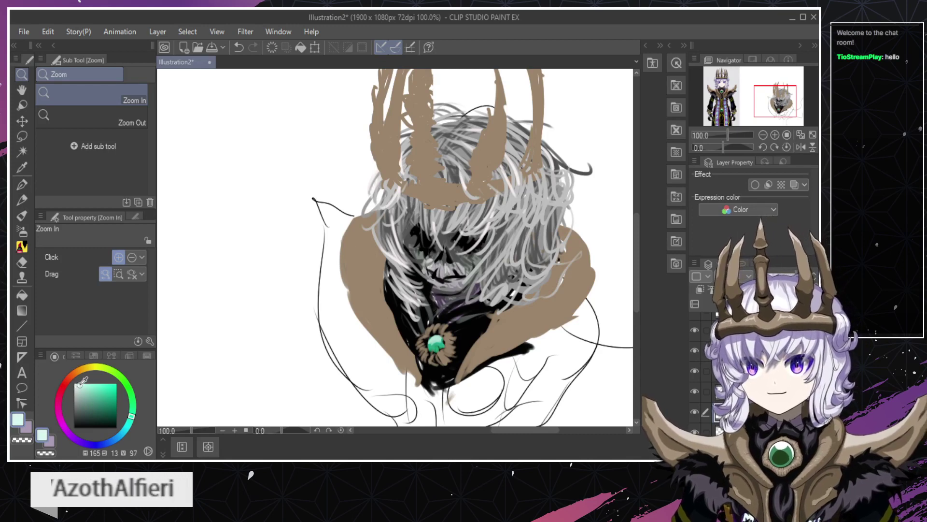
click(439, 346)
key(b)
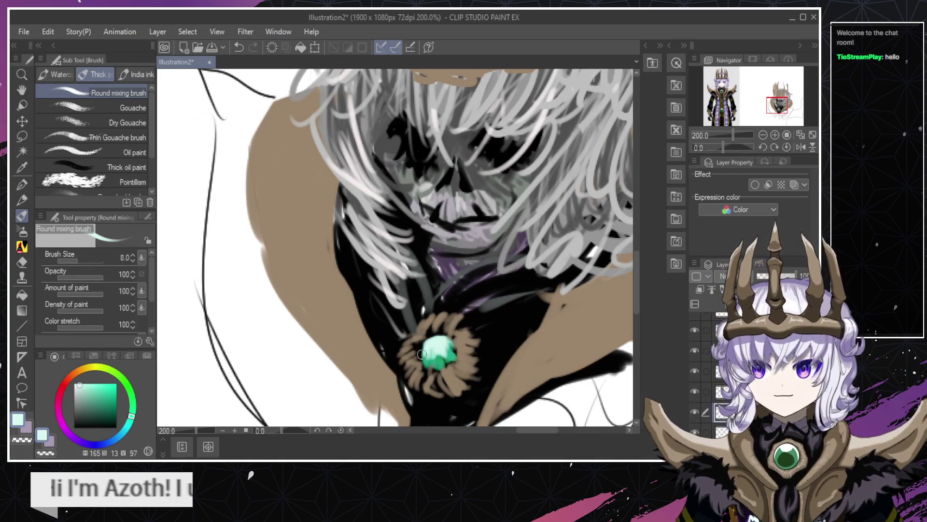
Check the brightened gem from a distance and trim the edges of its highlight with the hard eraser.
key(e)
key(/)
alt+click(404, 363)
alt+click(405, 363)
alt+click(405, 362)
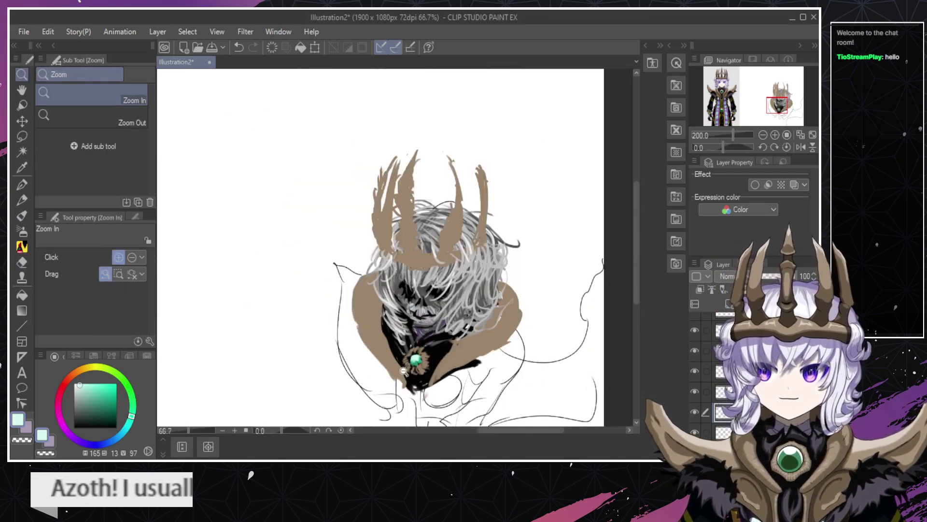
click(395, 376)
click(403, 368)
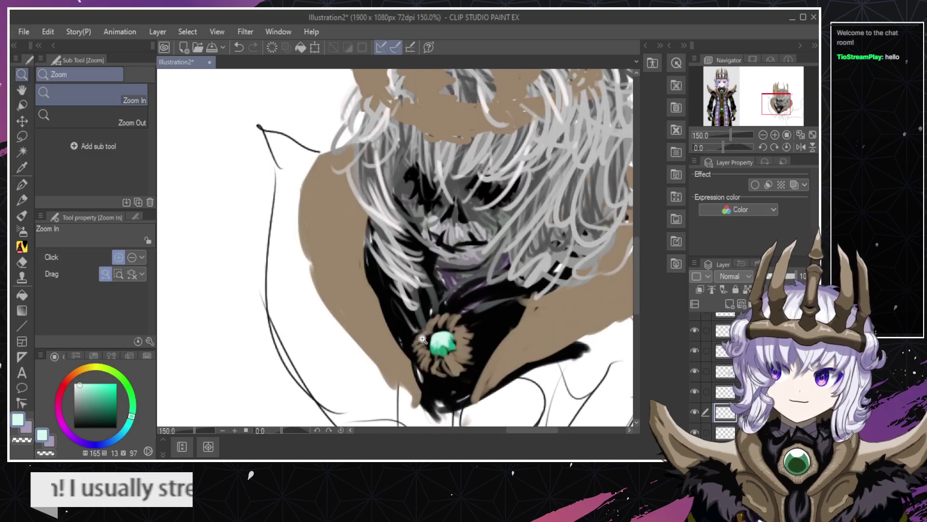
click(419, 339)
key(e)
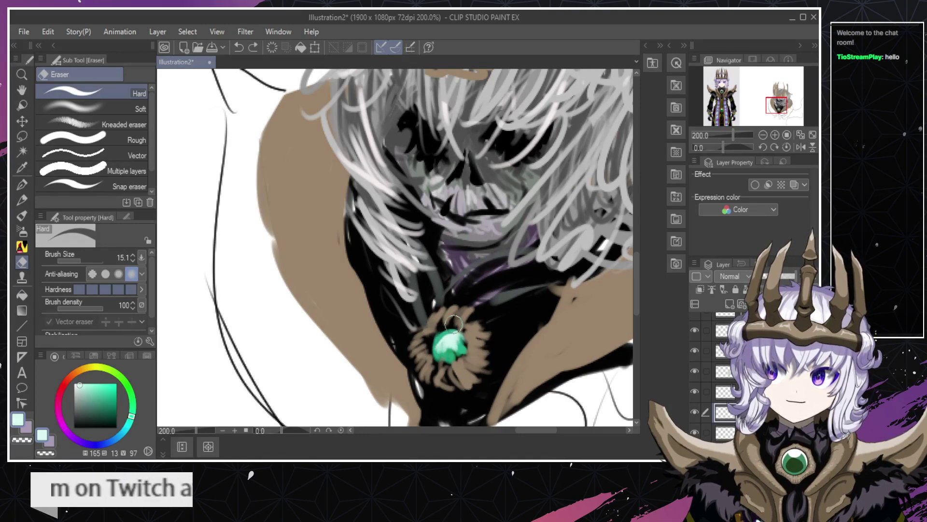
Rework the pale highlight on the gem's upper part, undoing unsuitable changes, and check it within the whole figure.
key(/)
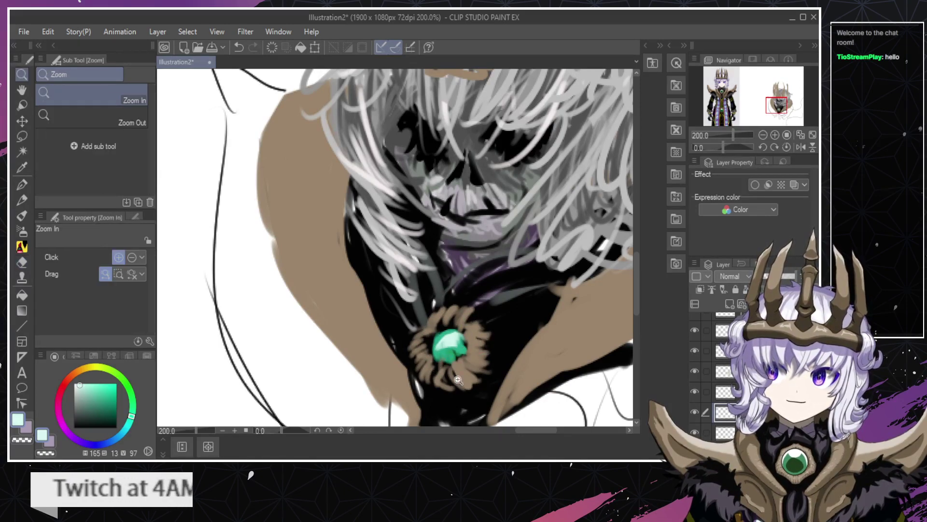
scroll(443, 375, down, 3)
scroll(440, 376, up, 3)
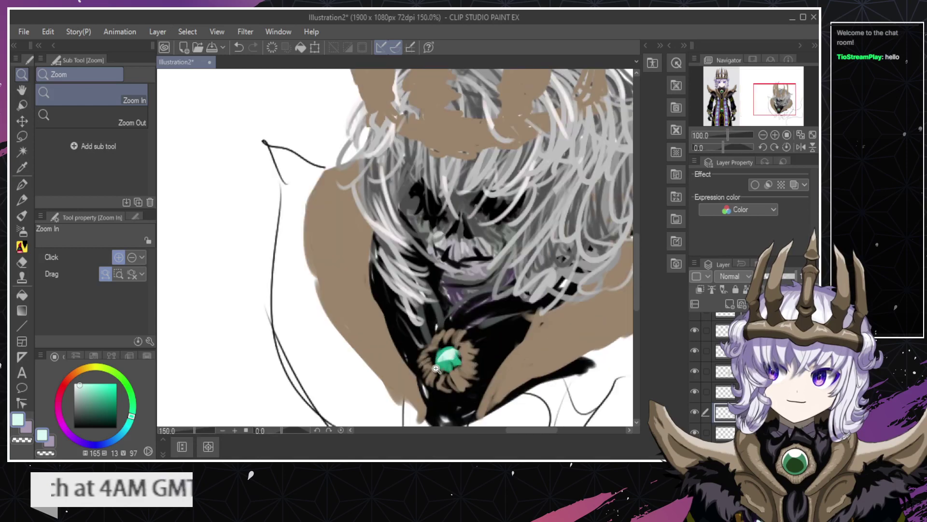
key(ctrl+z)
drag(440, 353, 455, 357)
key(ctrl+z)
key(e)
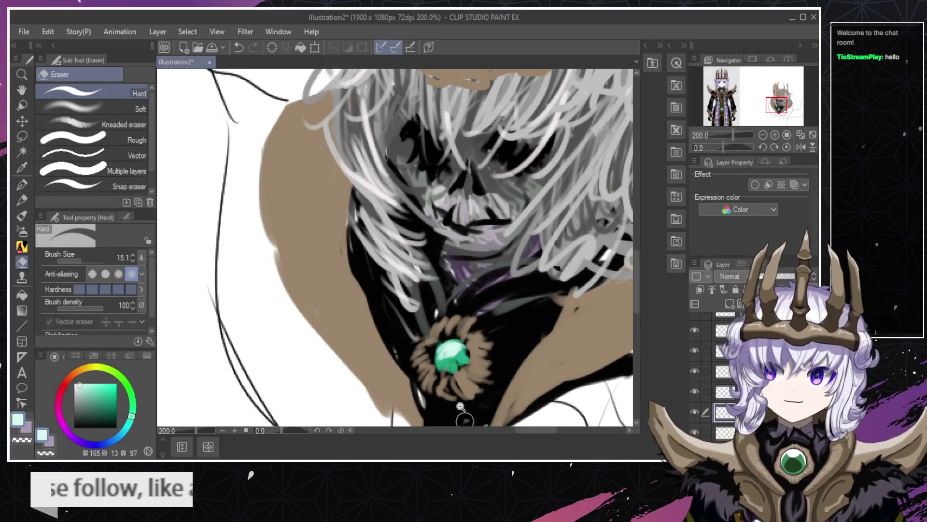
key(ctrl+space)
drag(454, 375, 420, 376)
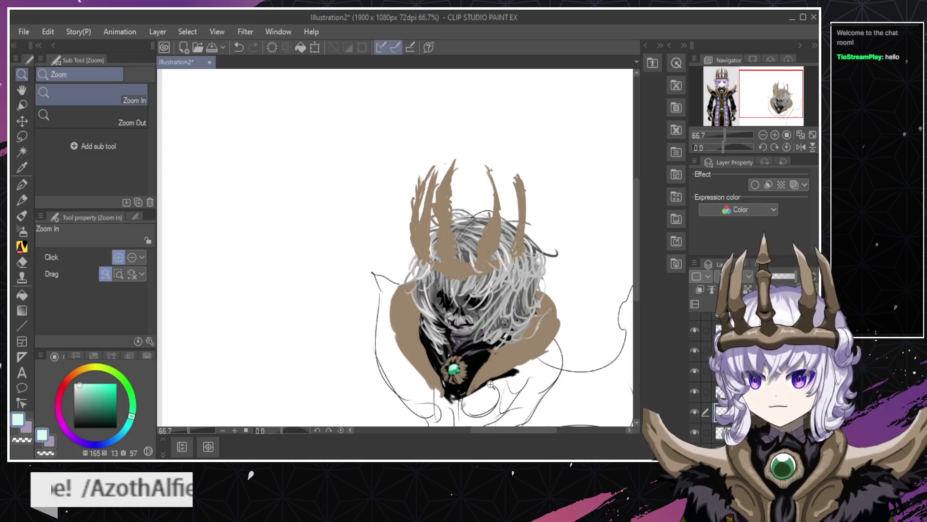
Check the collar and gem within the figure, then sample the collar's brown (hue 32, saturation 31, value 60) for the round mixing brush.
click(490, 332)
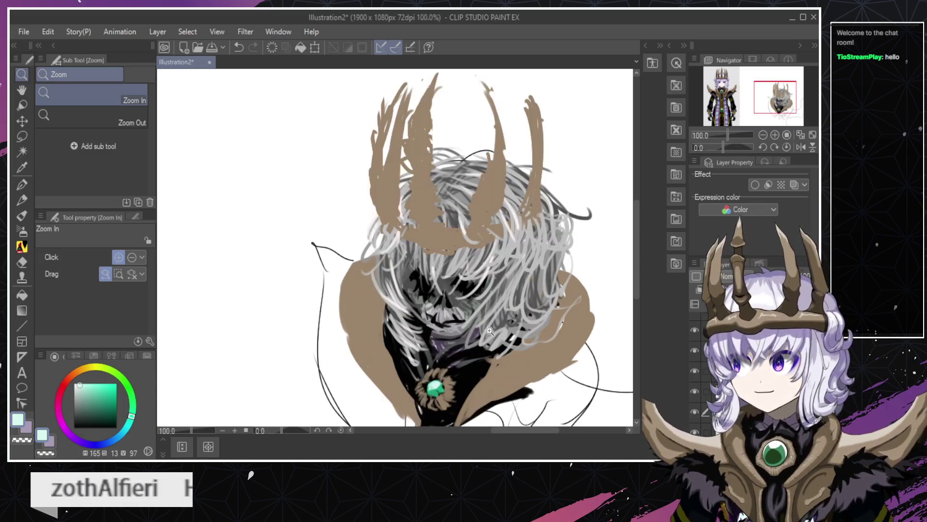
click(477, 371)
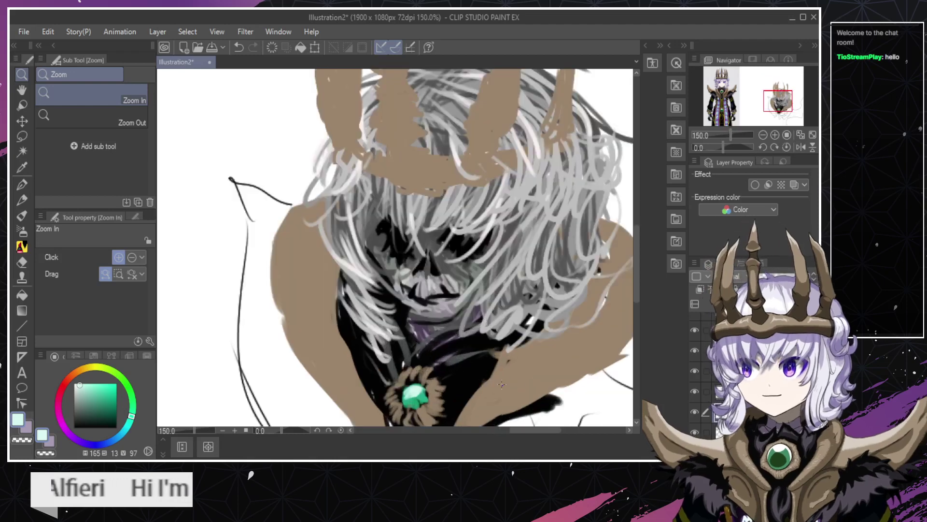
scroll(493, 387, down, 2)
click(475, 401)
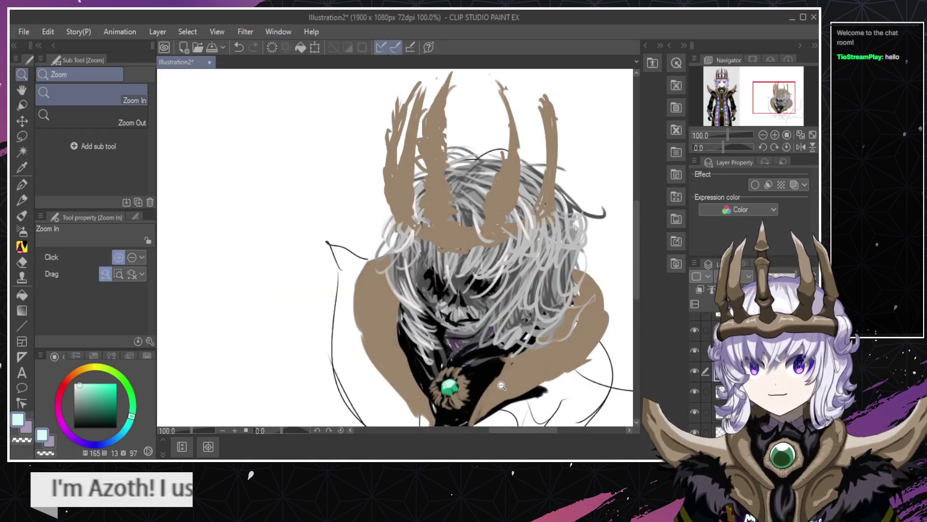
scroll(496, 377, down, 1)
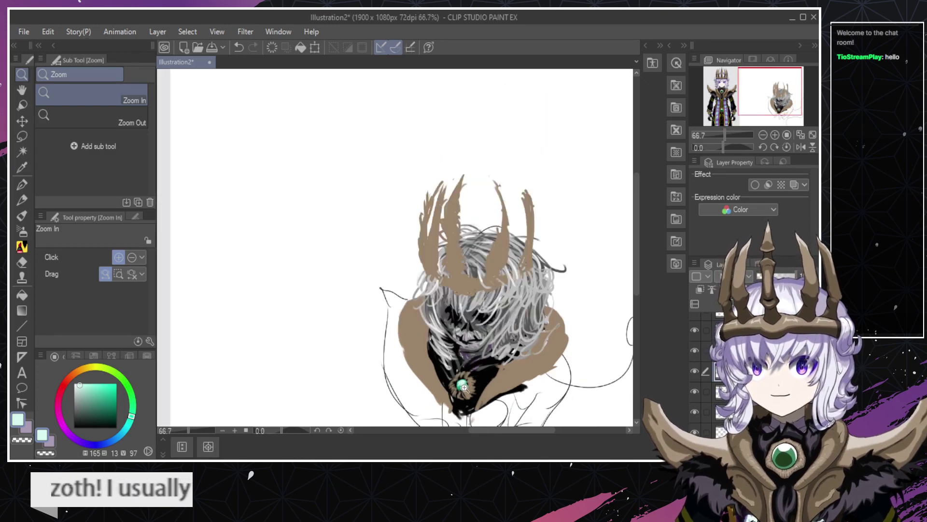
key(b)
alt+click(500, 381)
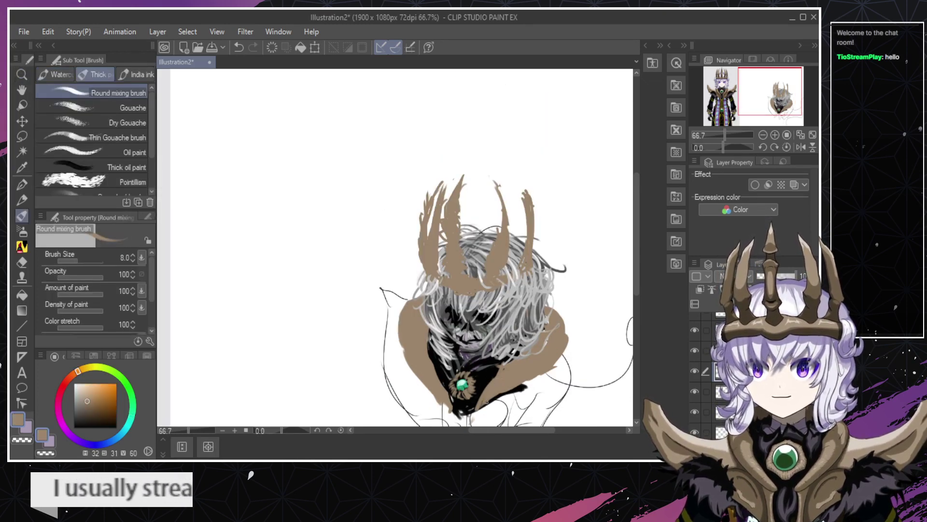
Try to trim the brown collar's inner edge beside the black neck area with the hard eraser, undoing unsuitable strokes.
key(e)
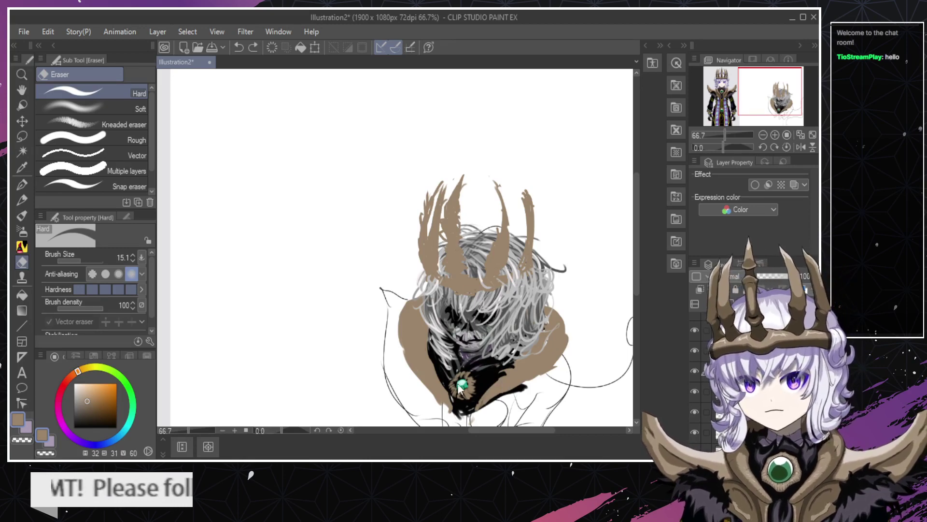
key(ctrl+z)
key(ctrl+z)
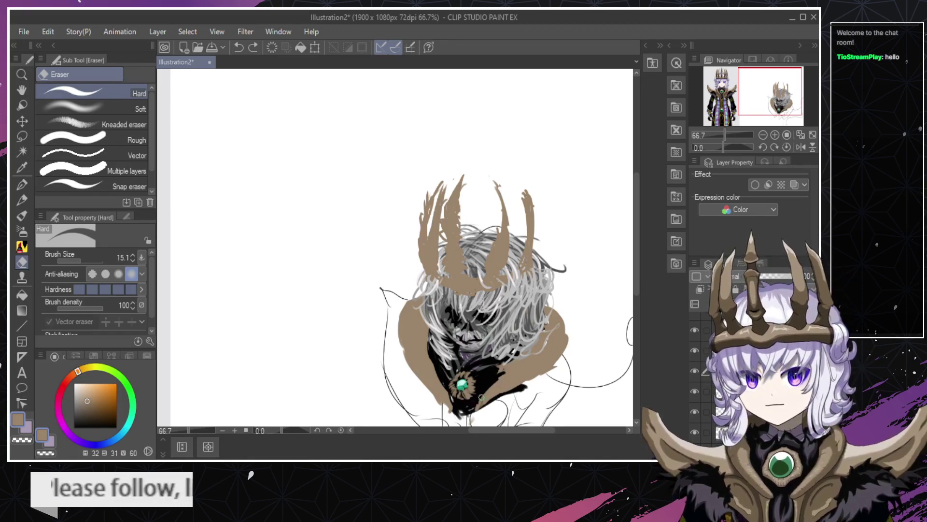
key(ctrl+z)
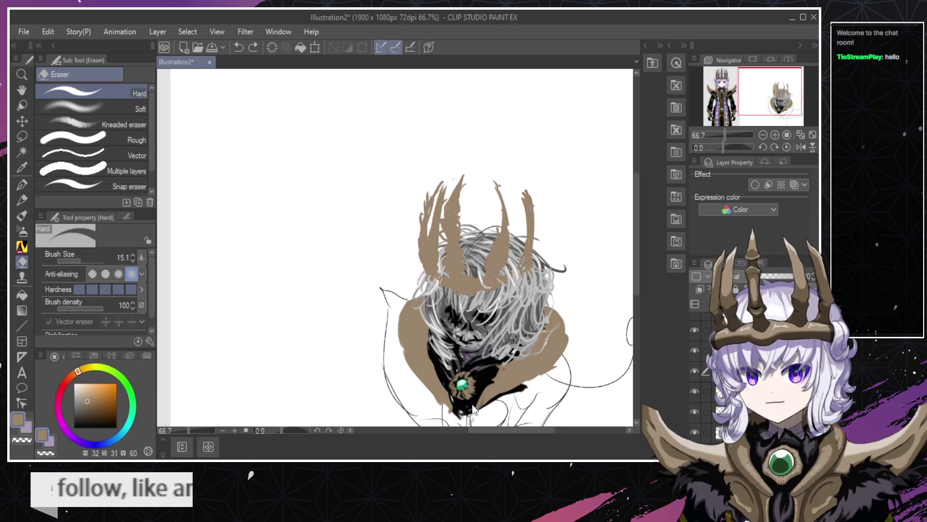
drag(454, 395, 427, 365)
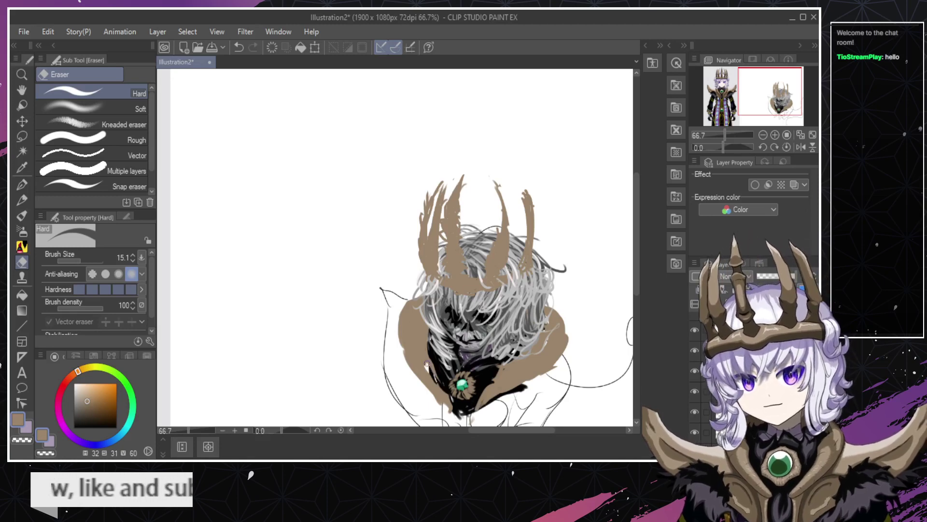
key(ctrl+z)
key(ctrl+z)
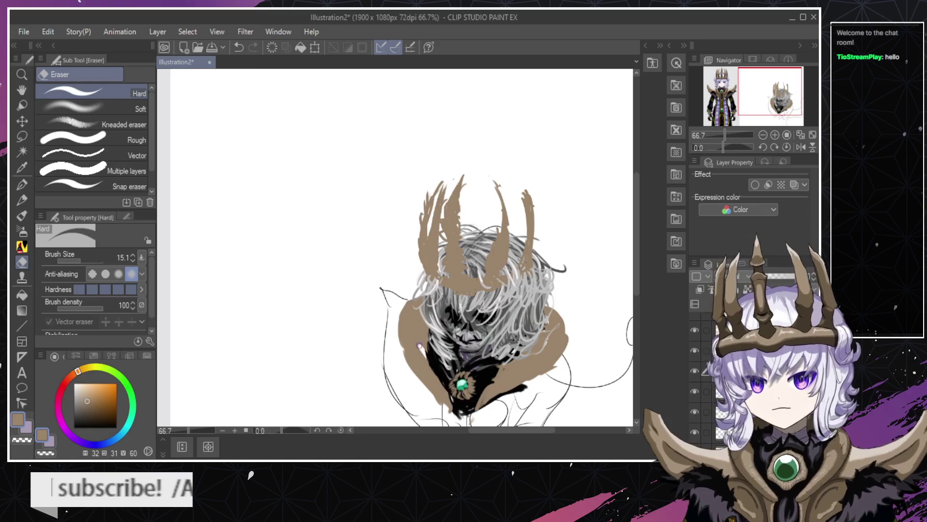
mouse_move(439, 372)
mouse_down()
mouse_move(428, 357)
mouse_move(449, 390)
mouse_up()
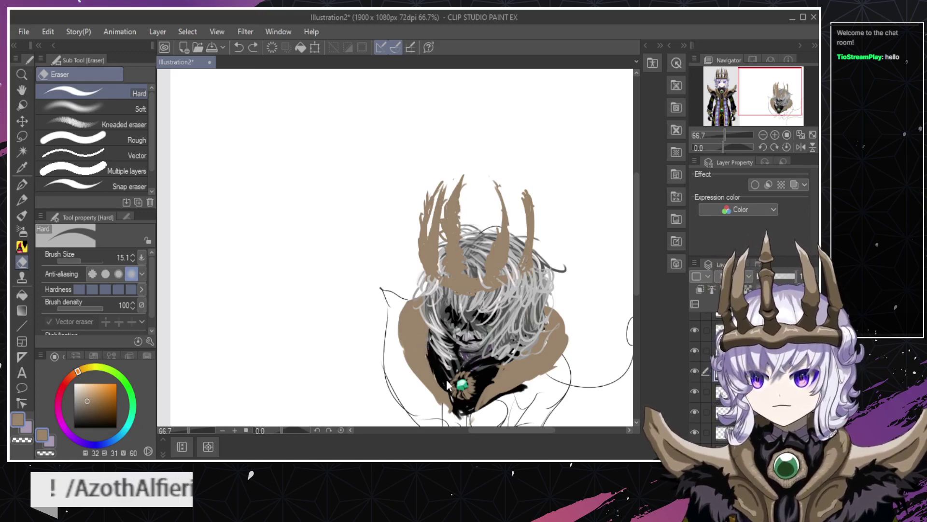
key(ctrl+z)
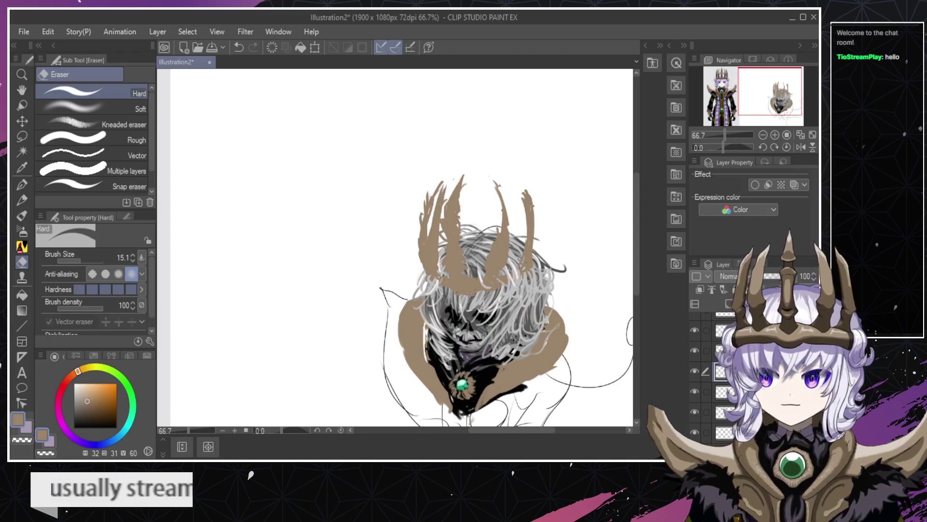
Paint black fur strokes along the brown collar's inner edge beside the hair, using near-black sampled from the neck area.
key(/)
click(429, 359)
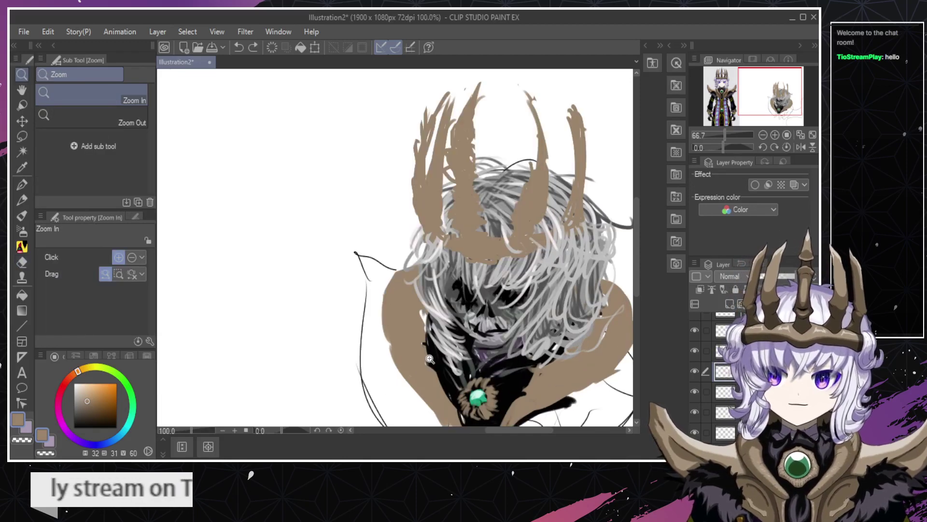
click(429, 360)
key(b)
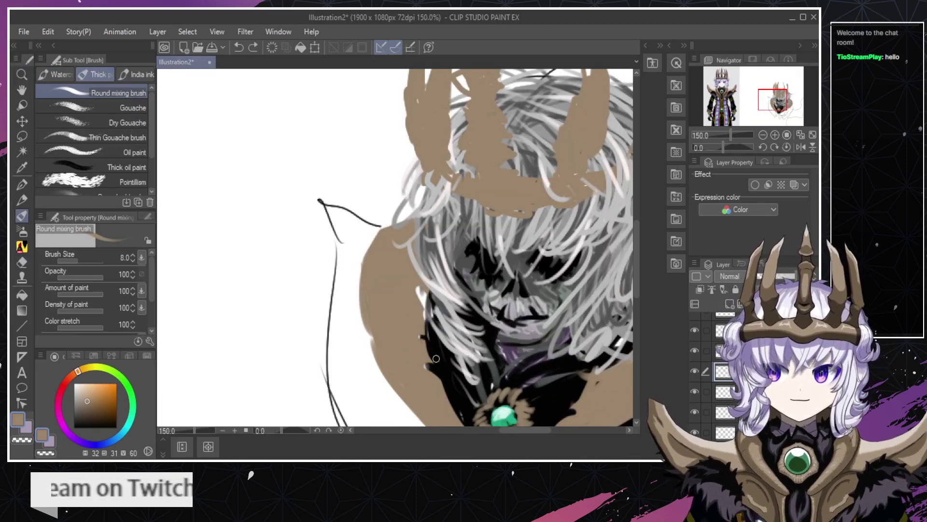
key(x)
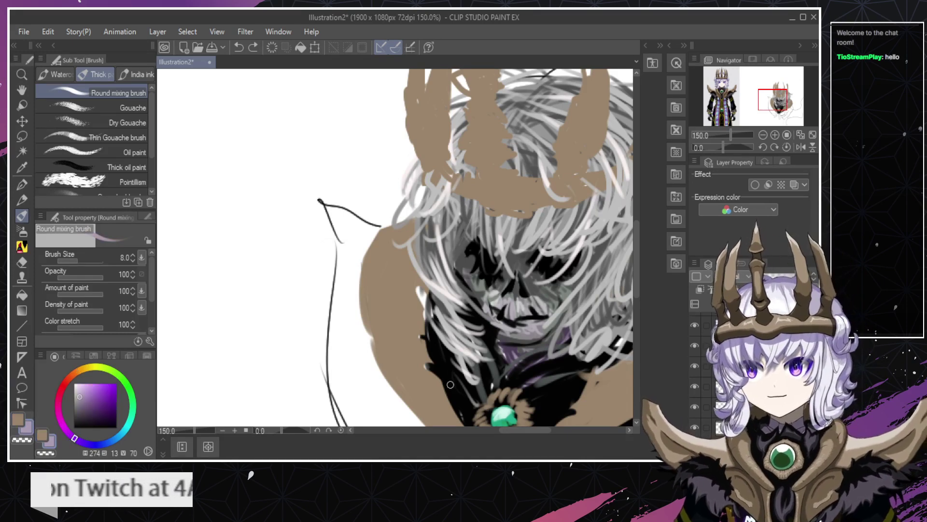
alt+click(454, 380)
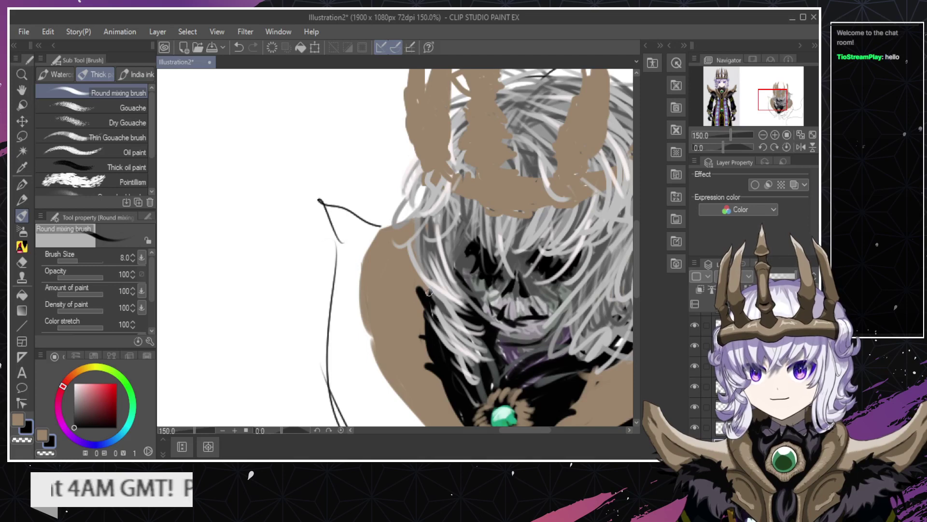
Undo the trial erasure and shape the black fur's outer edge by painting over it with the collar's sampled brown.
key(e)
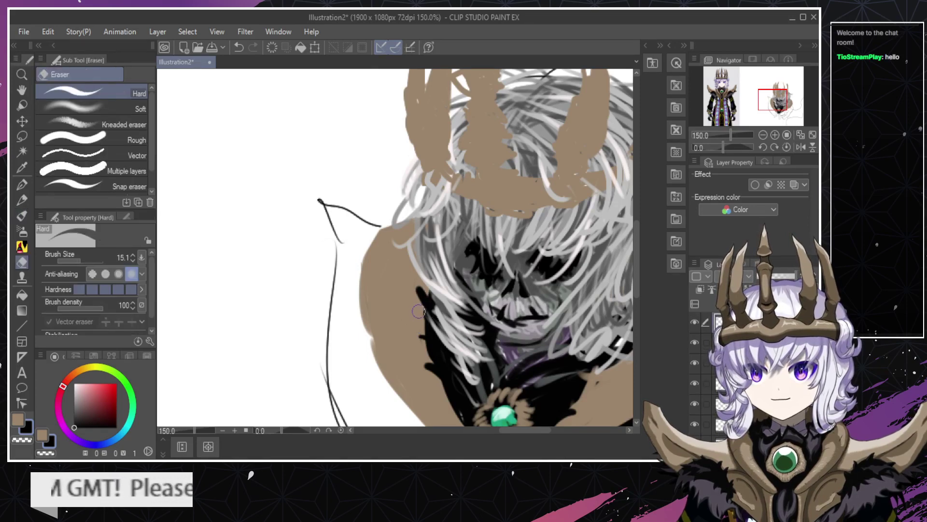
drag(419, 328, 404, 275)
key(ctrl+z)
key(b)
alt+click(412, 312)
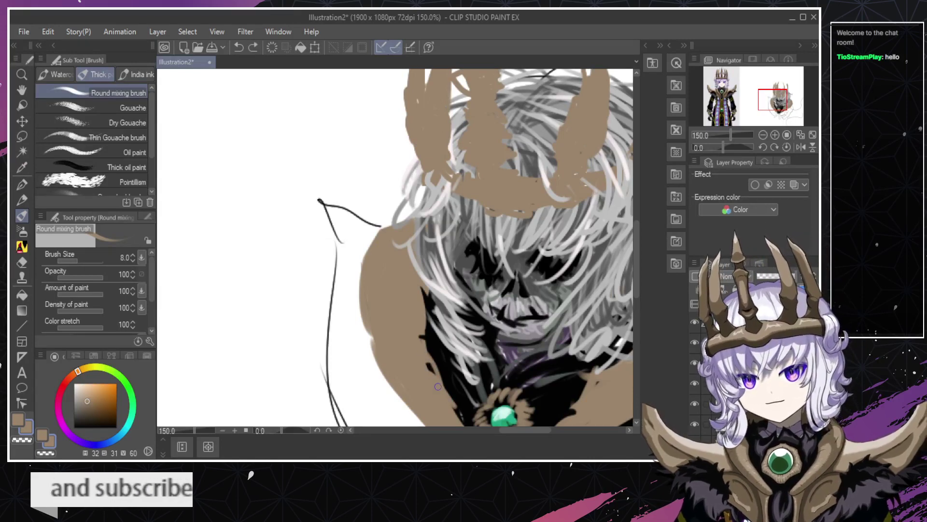
drag(423, 358, 438, 369)
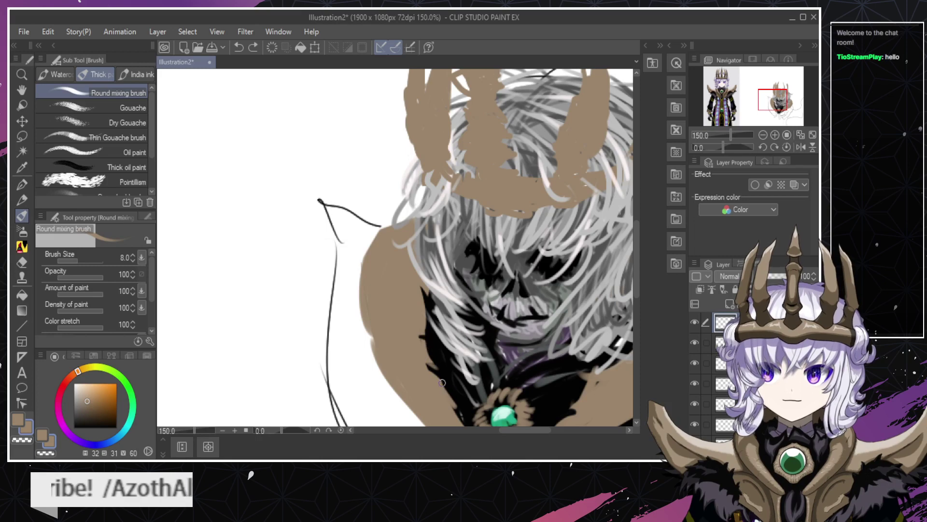
Check the black fur edge beside the collar within the whole figure and up close.
key(e)
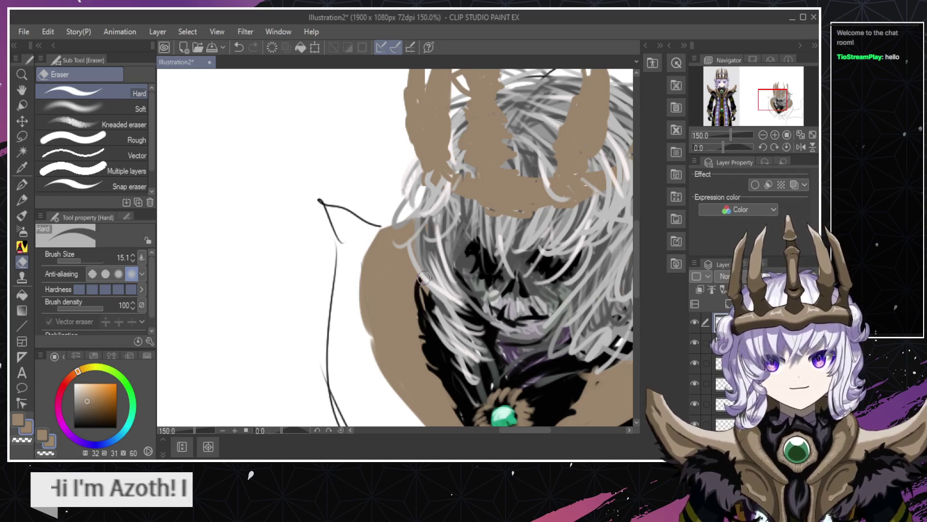
key(ctrl+space)
drag(428, 334, 401, 338)
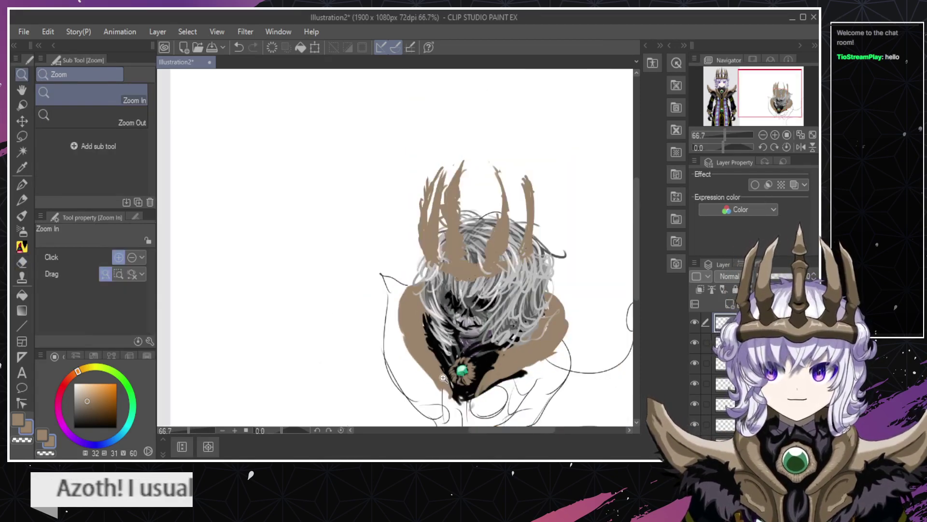
click(429, 339)
click(426, 332)
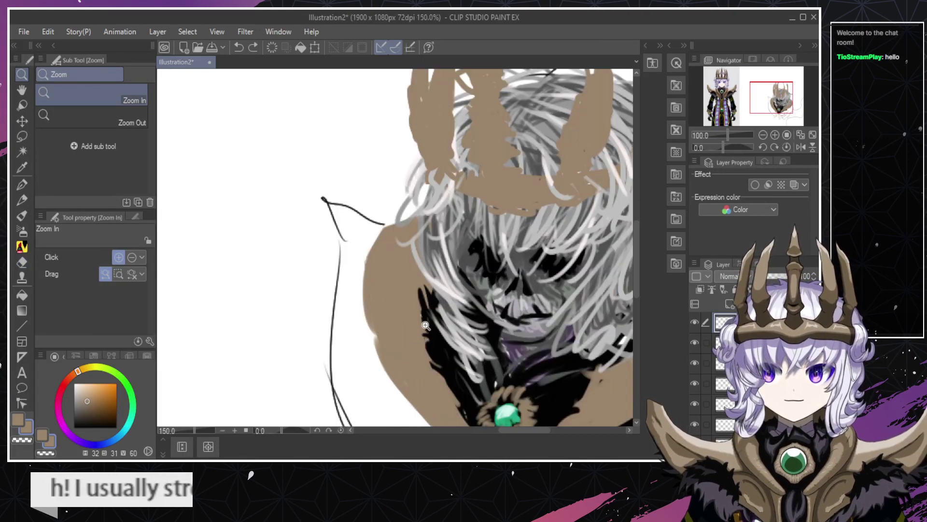
click(423, 309)
Try to erase and repaint the black fur spikes beside the collar with sampled black, undoing the unsuitable strokes.
key(e)
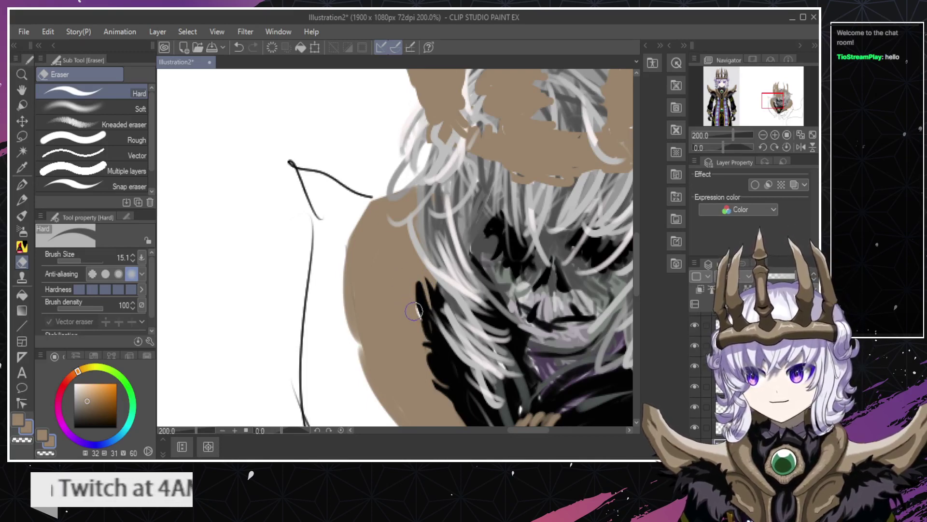
alt+click(445, 353)
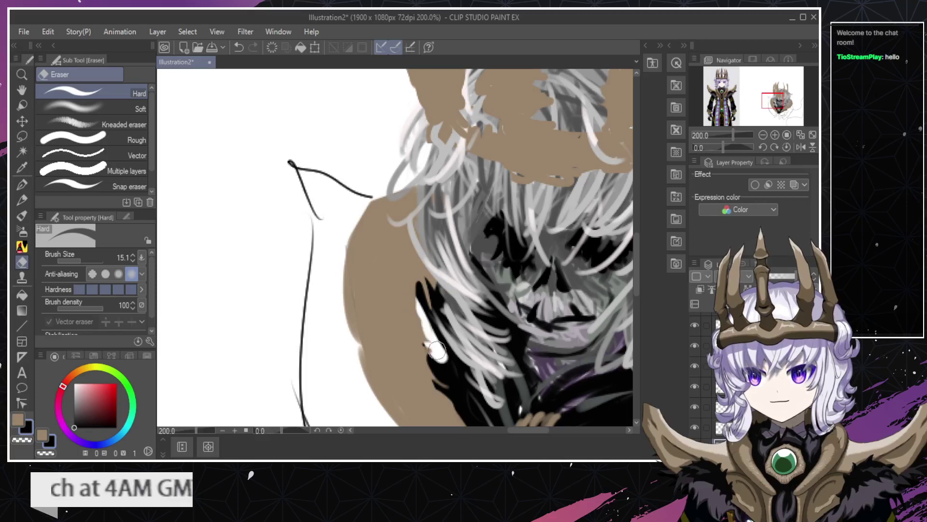
key(b)
key(ctrl+space)
mouse_move(410, 332)
mouse_down()
mouse_move(360, 332)
mouse_move(414, 332)
mouse_move(406, 296)
mouse_move(416, 332)
mouse_up()
key(e)
key(ctrl+z)
key(b)
key(ctrl+z)
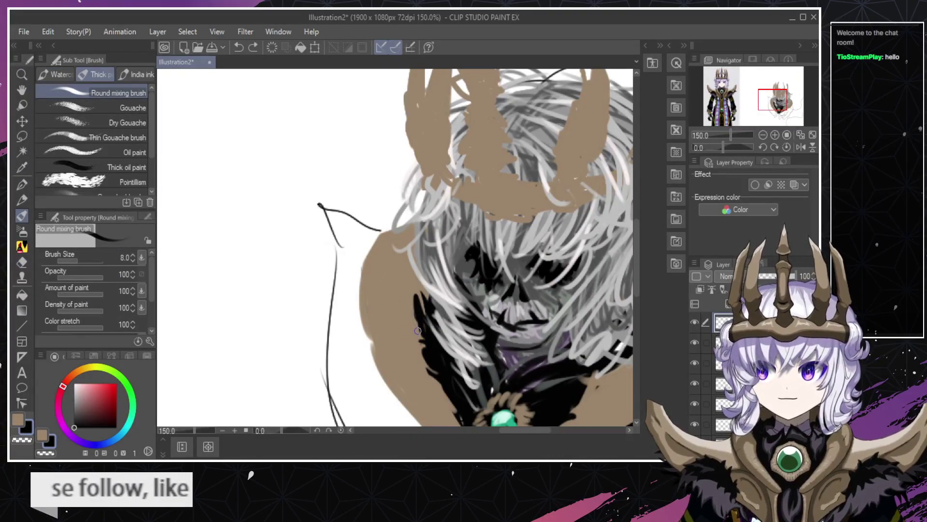
drag(413, 281, 418, 336)
key(ctrl+z)
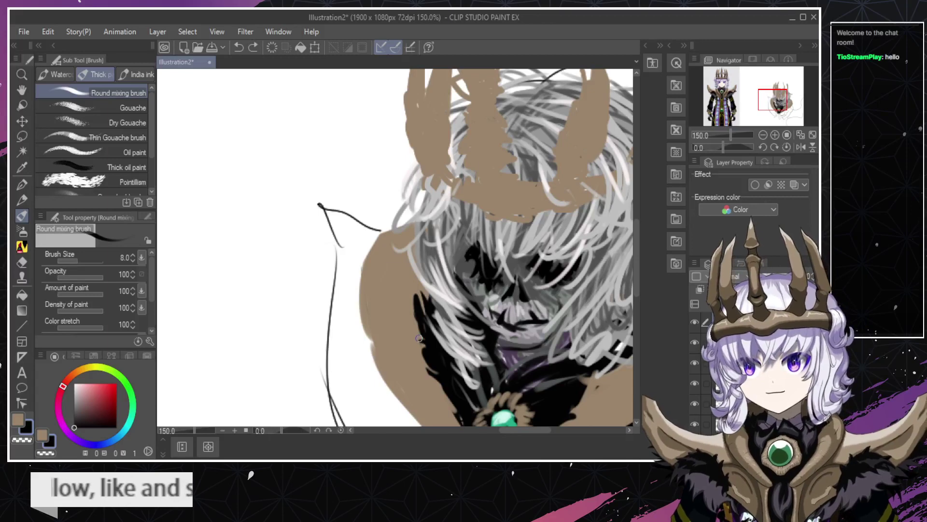
Cover the fur's surplus black with the collar's brown, compare with the paint layer hidden and shown, and check the whole figure.
alt+click(417, 322)
drag(414, 294, 418, 331)
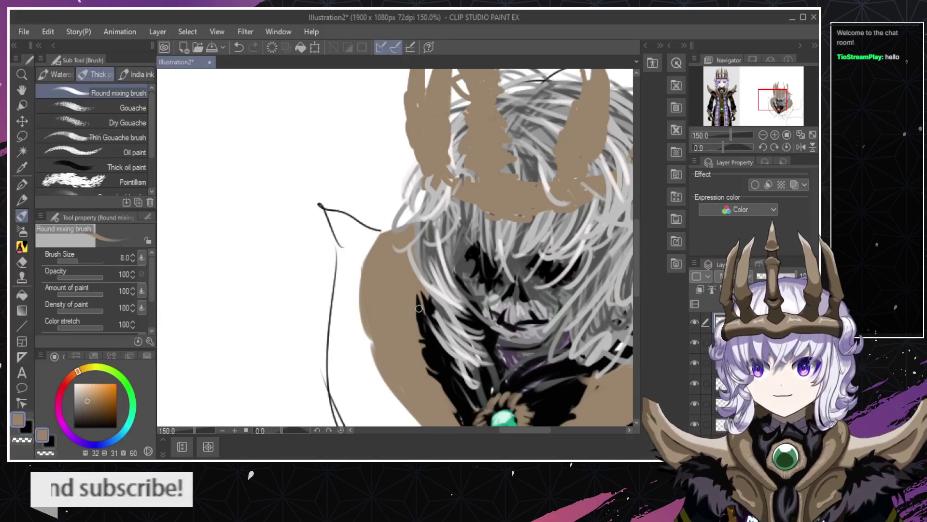
click(696, 322)
click(695, 322)
key(alt+space)
alt+click(468, 362)
alt+click(468, 362)
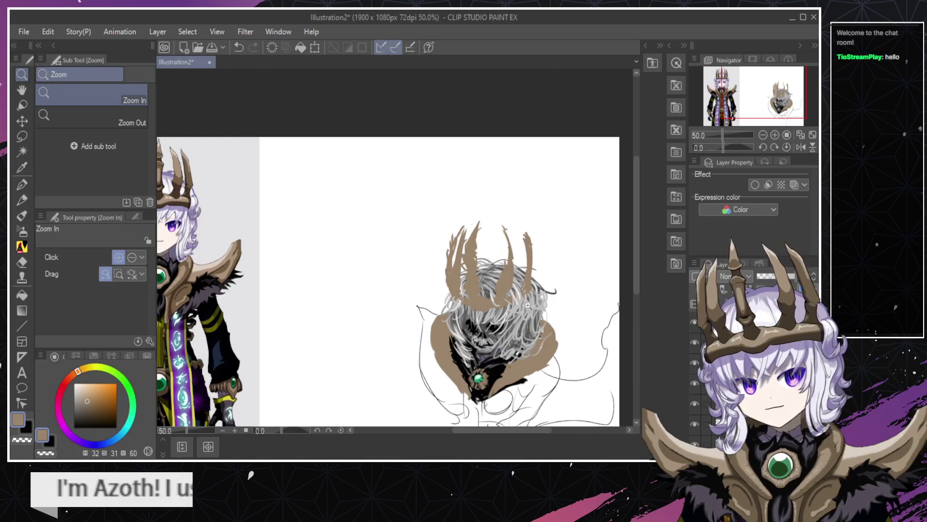
Soften the black of the skull's left-hand eye socket with sampled dark grey (saturation 0, value 34) and check the whole figure.
click(472, 331)
click(472, 321)
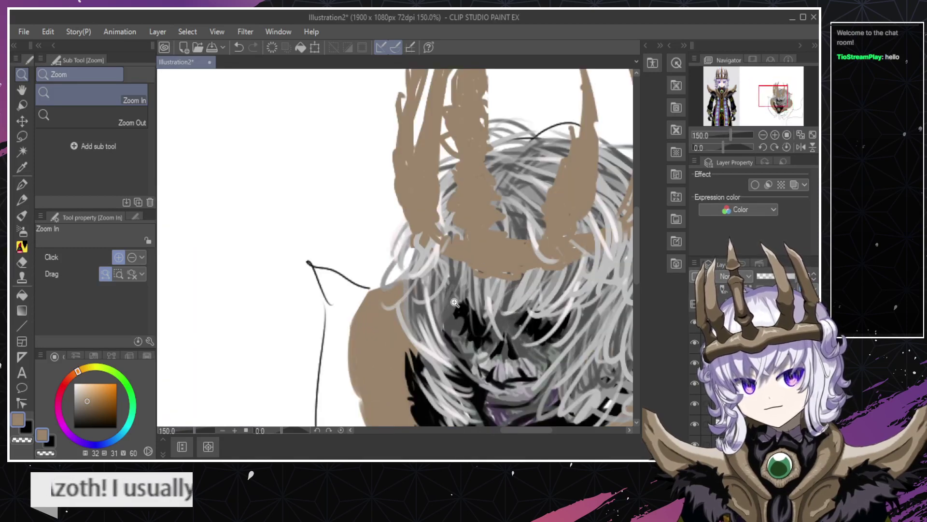
click(470, 309)
key(alt)
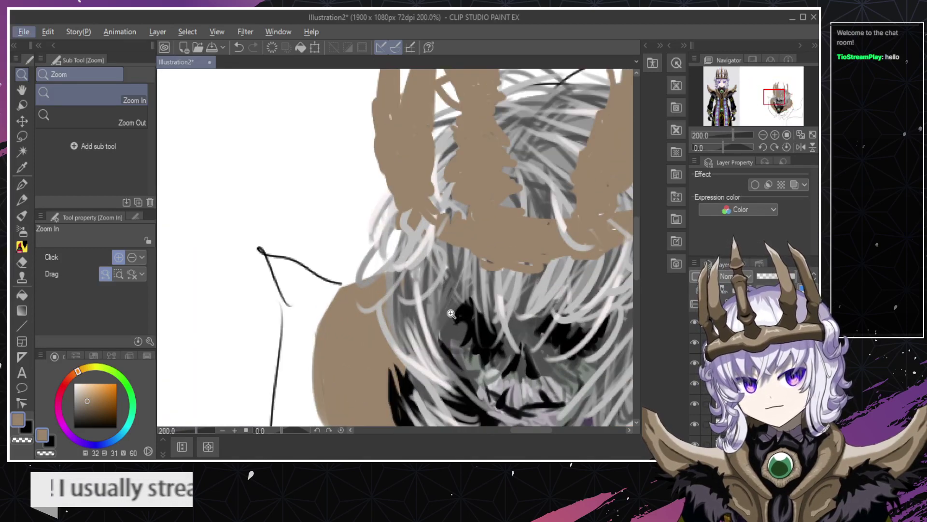
key(b)
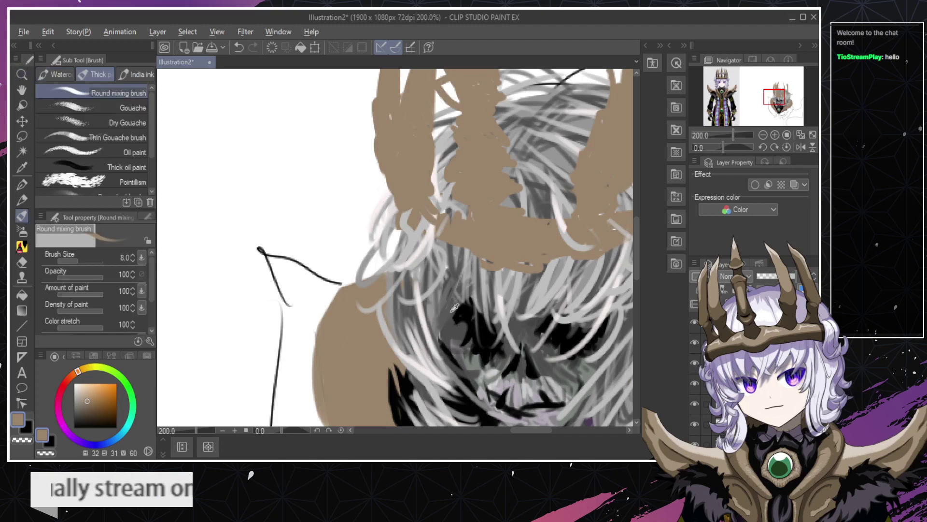
key(c)
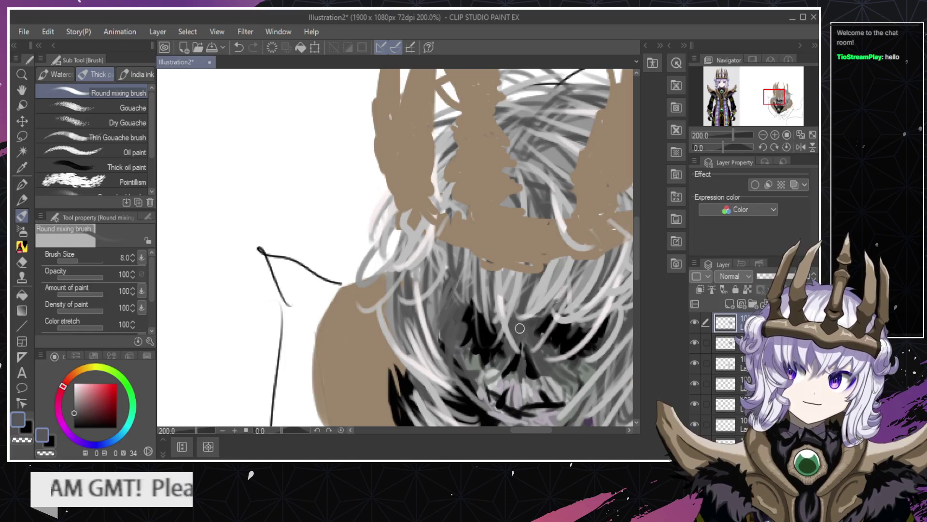
key(ctrl+space)
drag(460, 370, 415, 372)
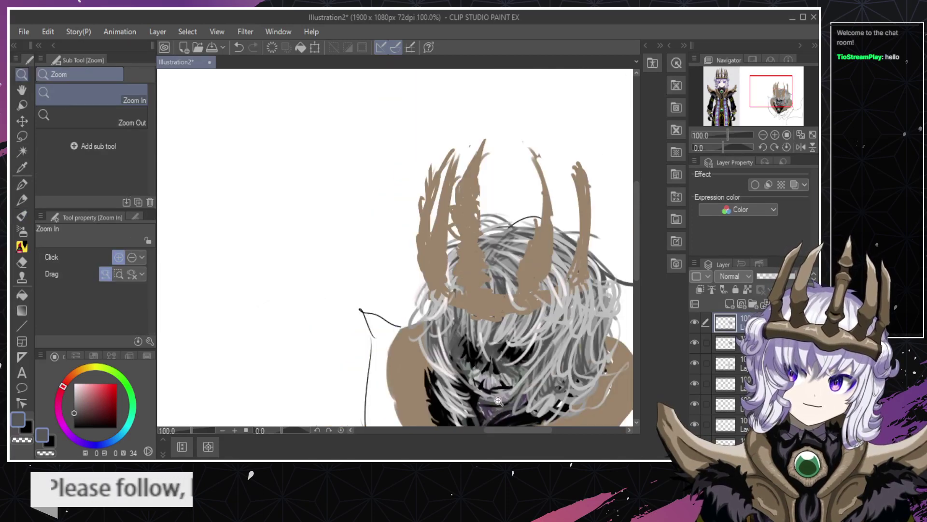
alt+click(488, 393)
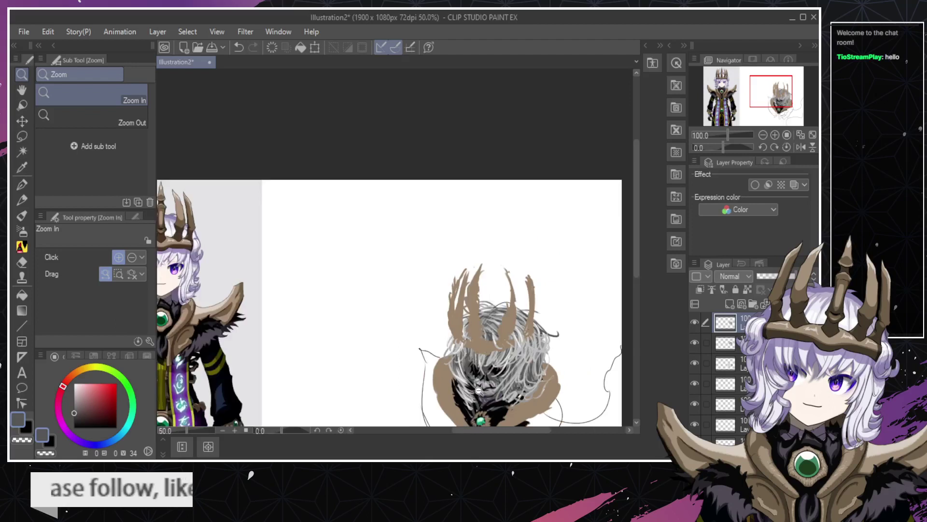
click(546, 379)
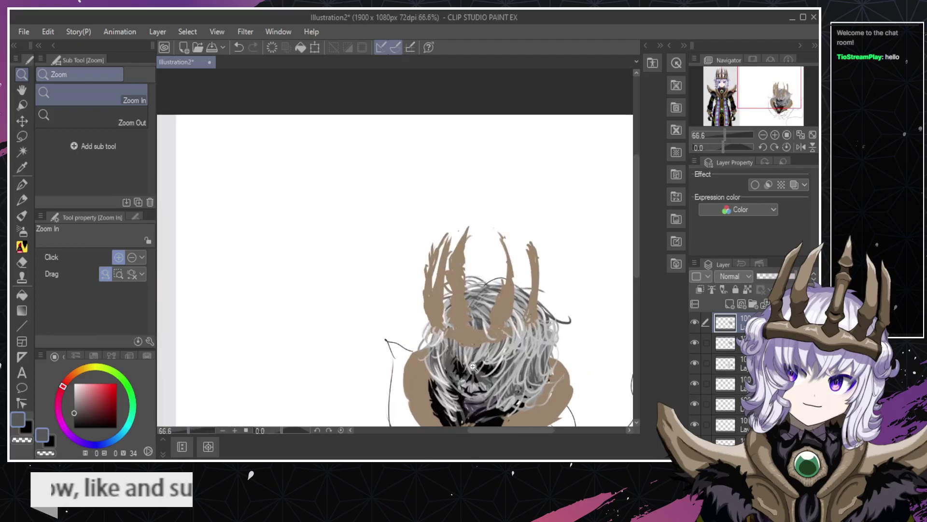
Compare the skull figure with individual paint layers hidden and shown to identify which layers hold the grey hair and face shading.
click(707, 340)
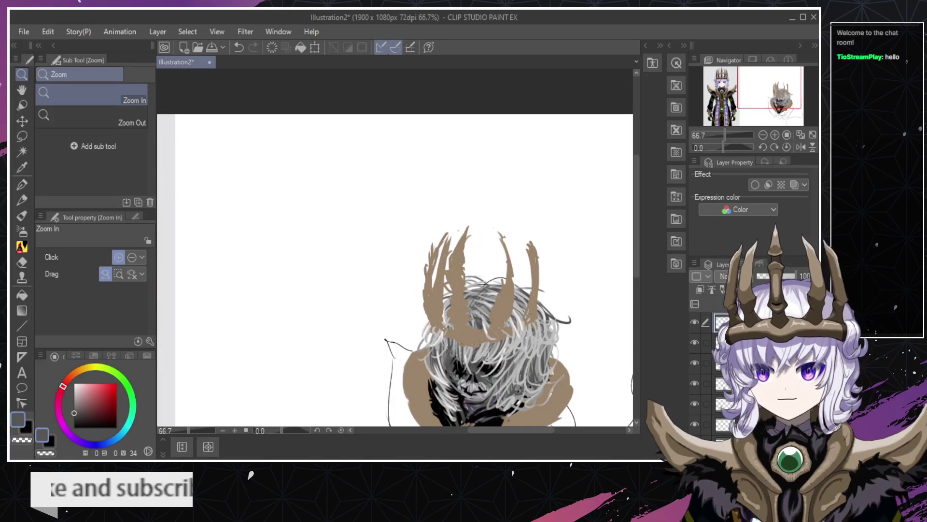
click(708, 356)
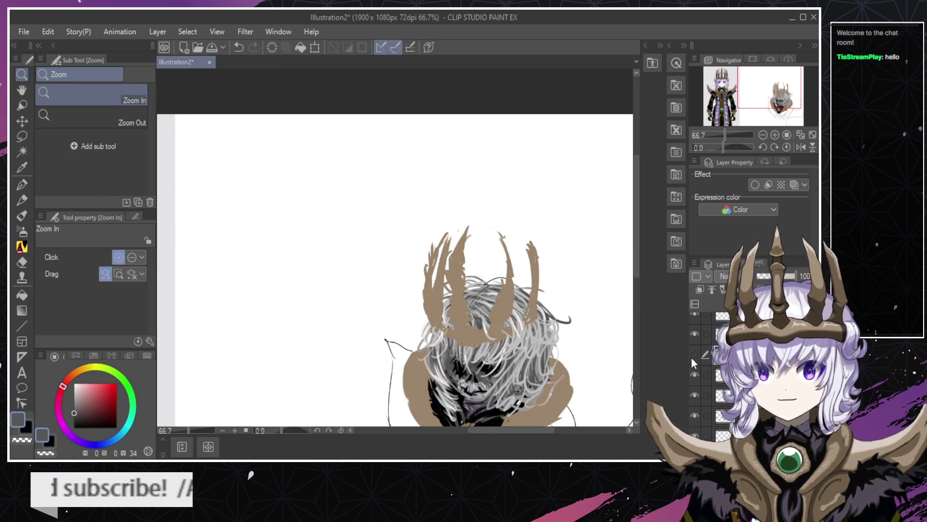
click(693, 357)
click(693, 357)
scroll(703, 352, up, 1)
click(691, 355)
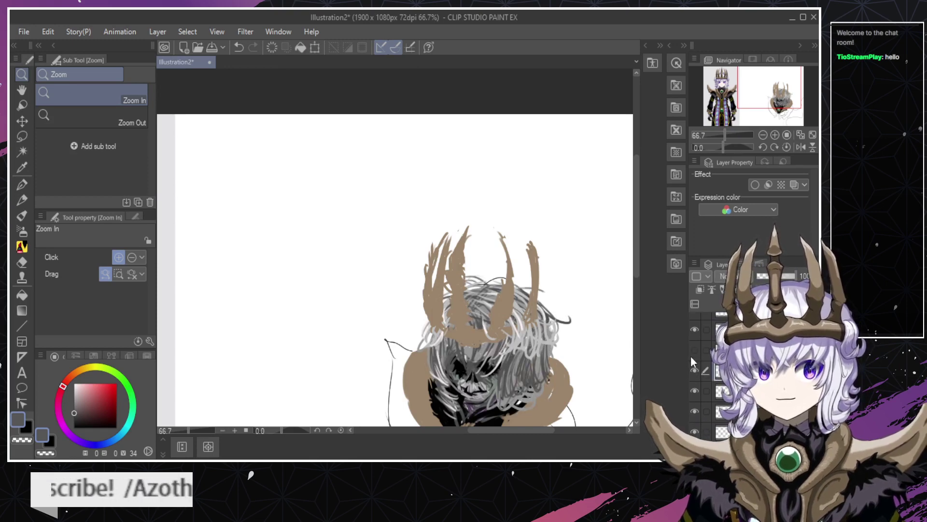
click(691, 355)
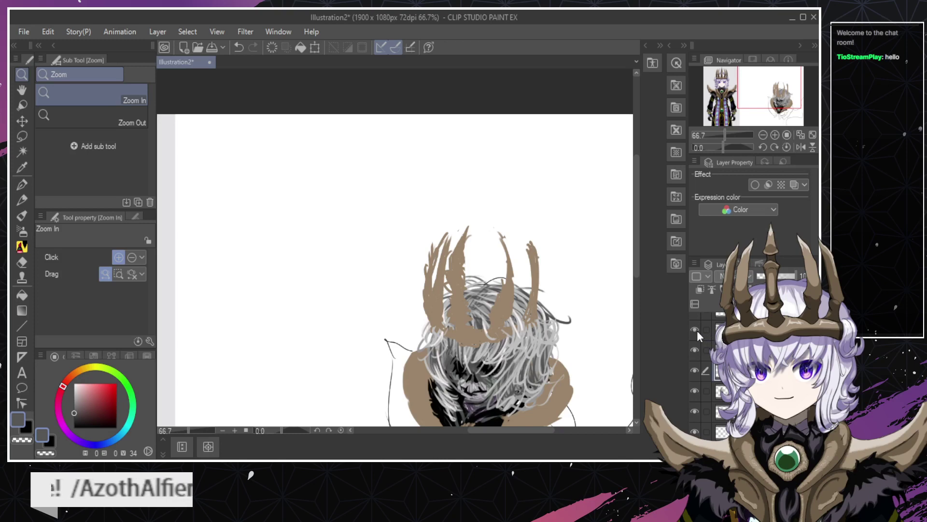
scroll(697, 333, down, 3)
click(697, 376)
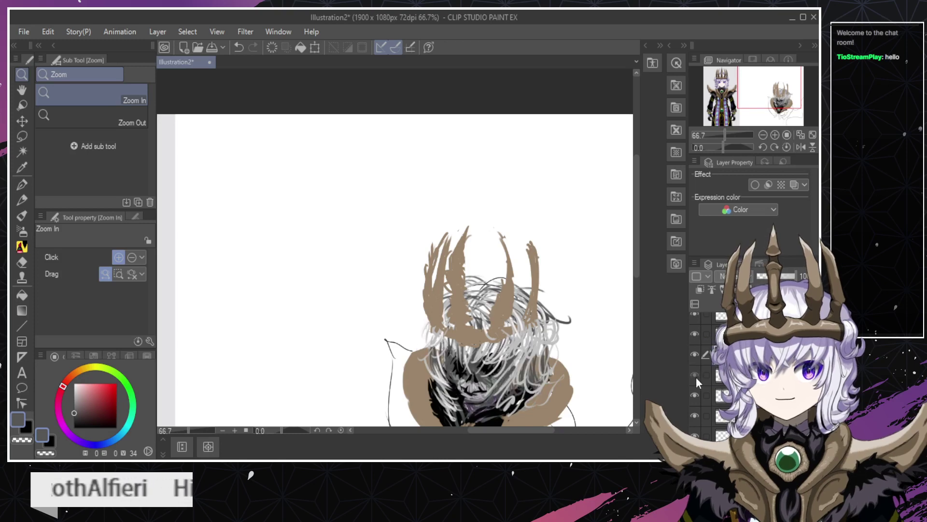
click(697, 377)
click(697, 377)
click(697, 377)
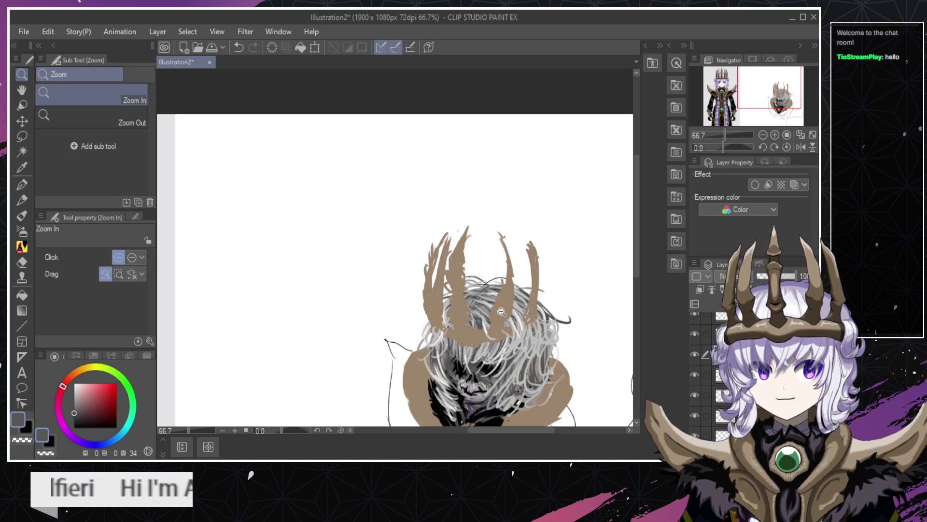
Examine the brown crown prongs and the hair behind them within the whole figure and up close, with their layers hidden and shown.
scroll(443, 297, down, 1)
scroll(454, 298, down, 1)
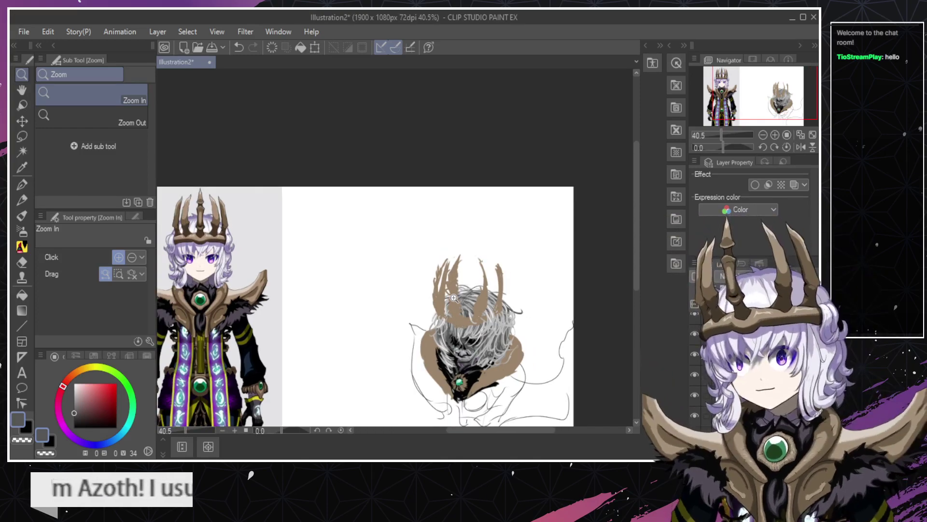
scroll(463, 299, up, 5)
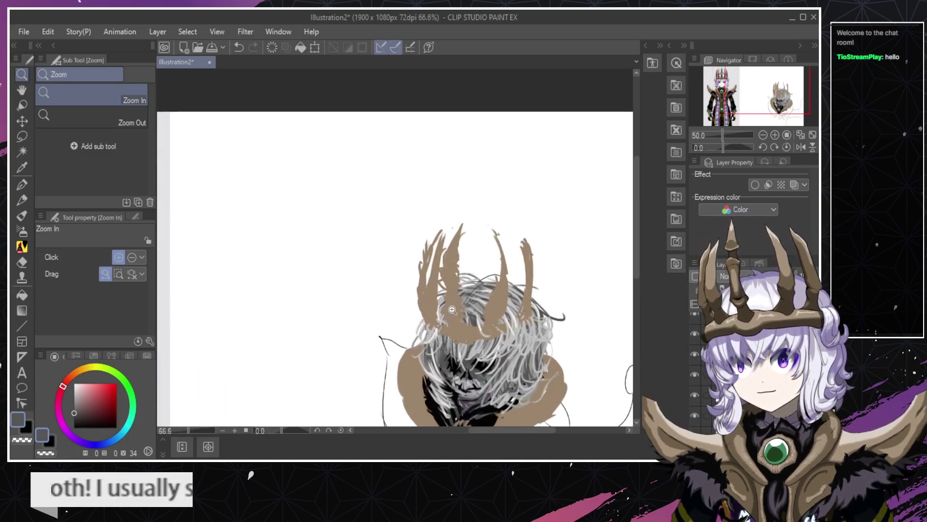
scroll(452, 312, up, 3)
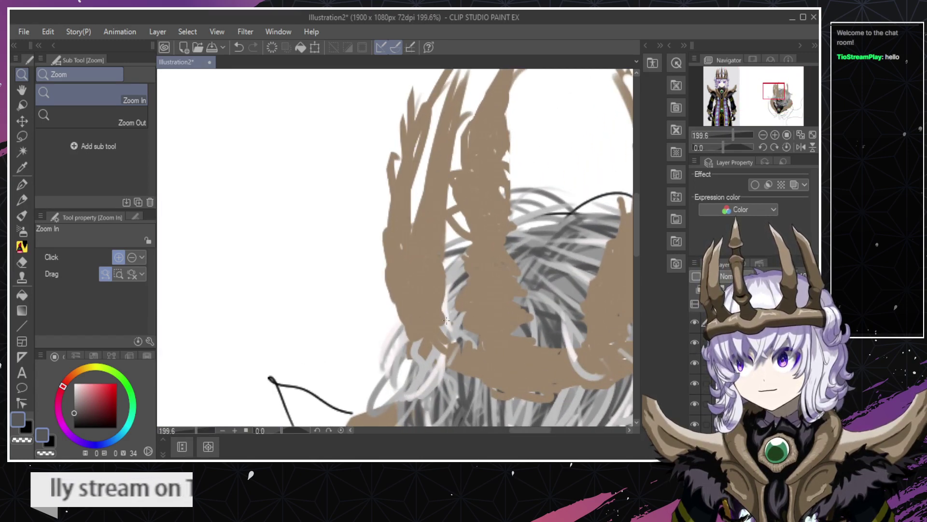
click(692, 320)
click(692, 320)
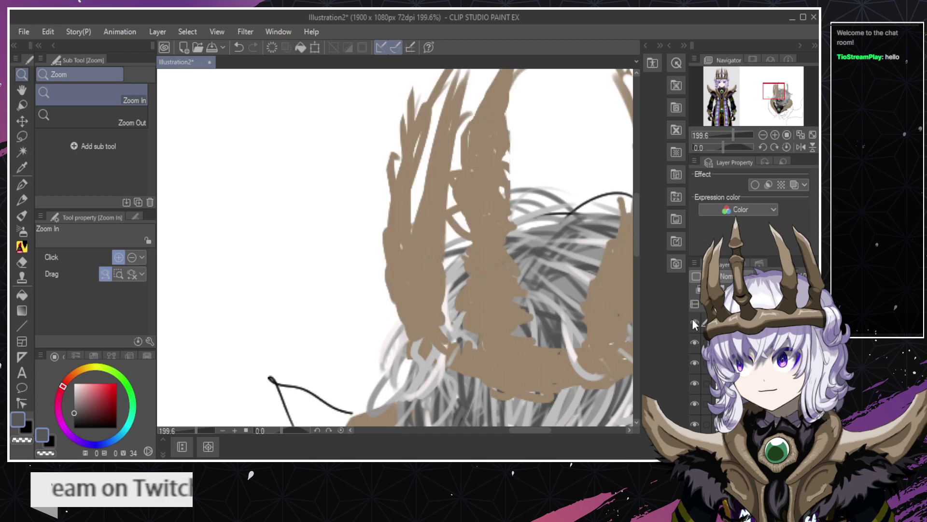
click(692, 319)
click(693, 319)
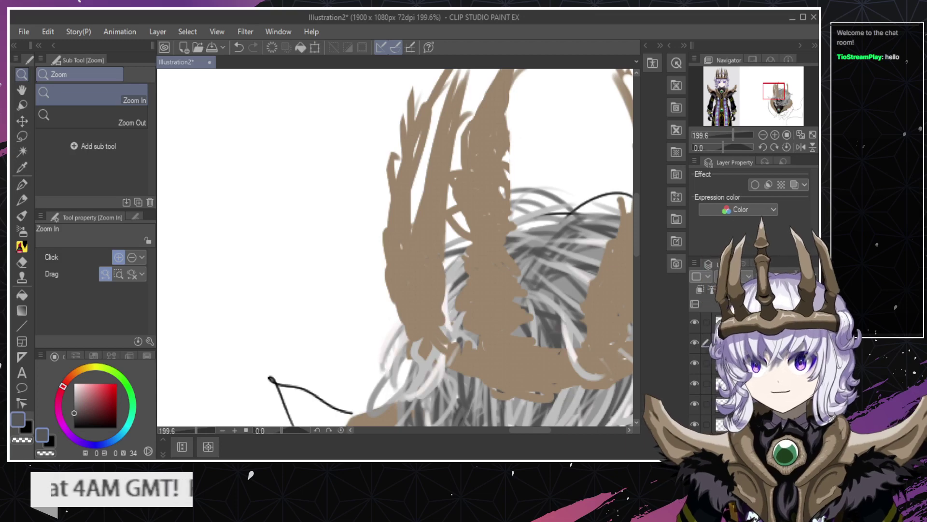
key(e)
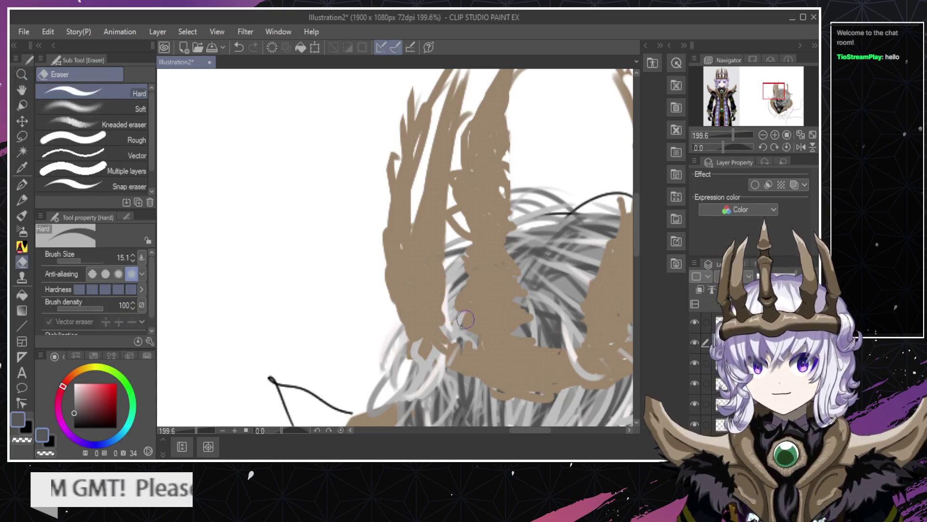
key(/)
scroll(465, 338, down, 4)
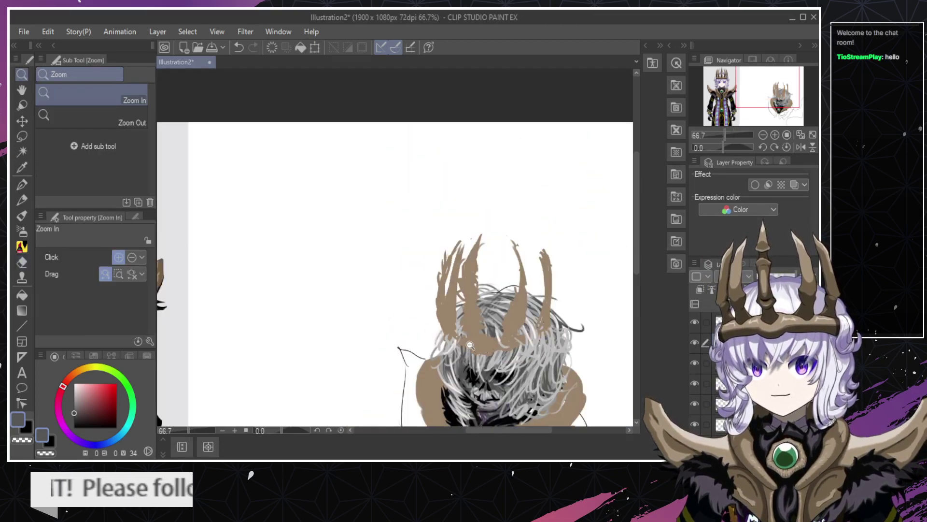
scroll(508, 369, up, 1)
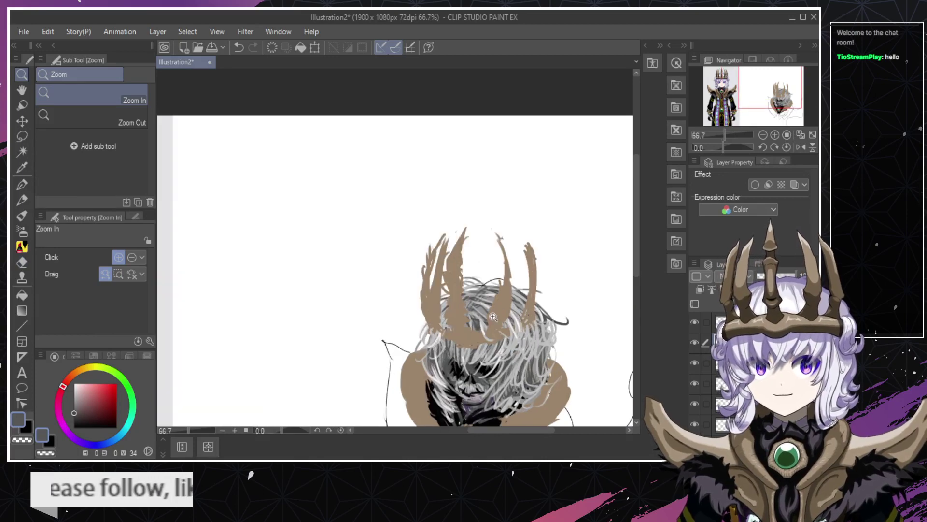
scroll(519, 329, up, 1)
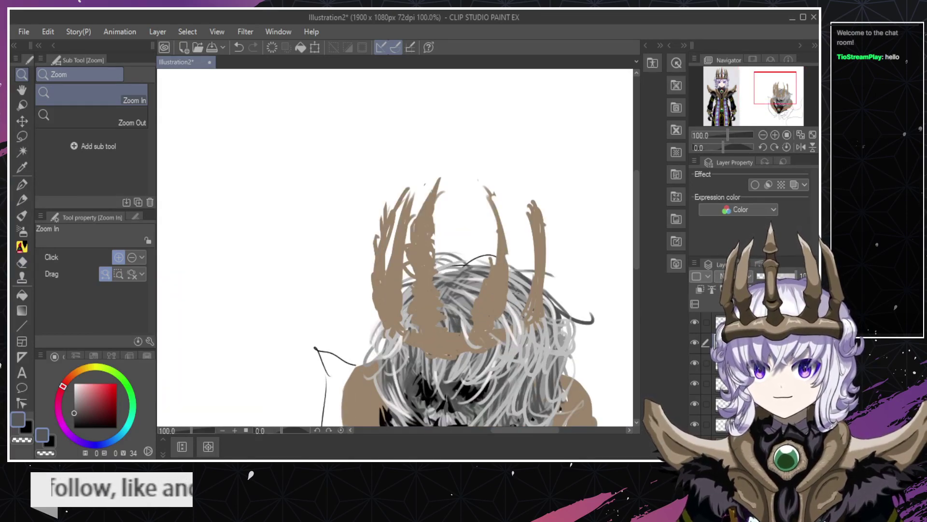
key(e)
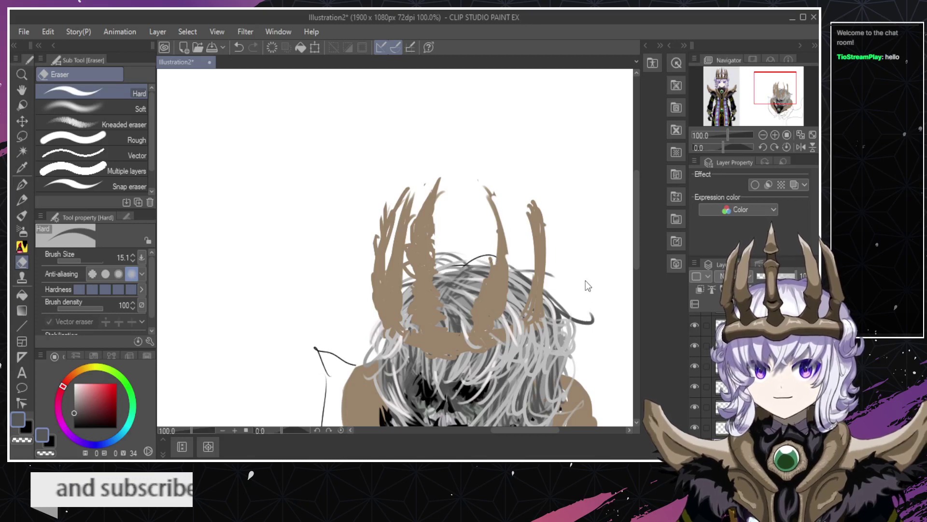
Set a white Round mixing brush to size 54.6 and try covering the stray hair beside the head, undoing the stroke.
key(x)
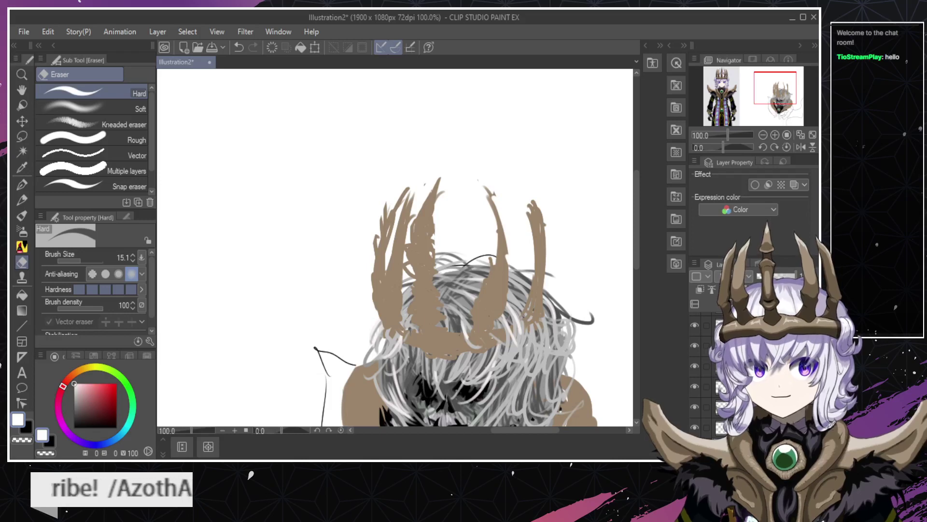
scroll(734, 372, up, 2)
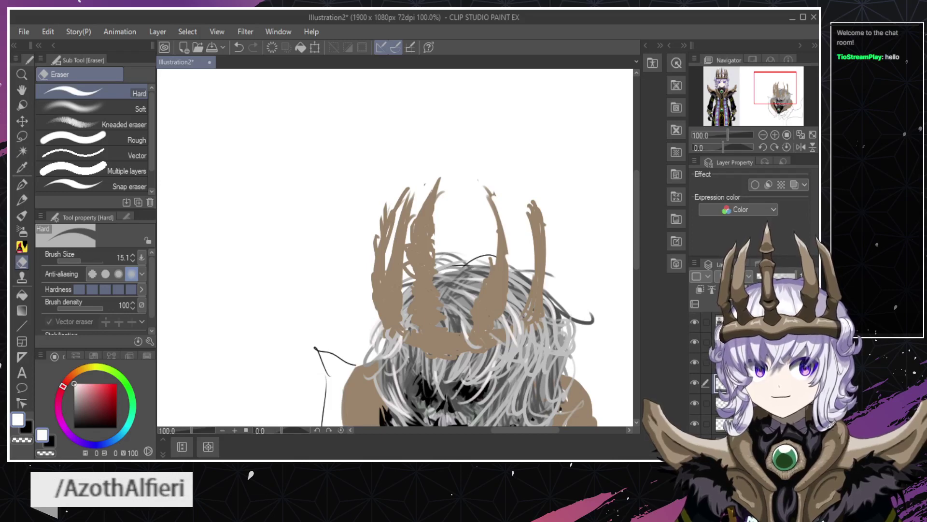
click(734, 342)
key(ctrl+space)
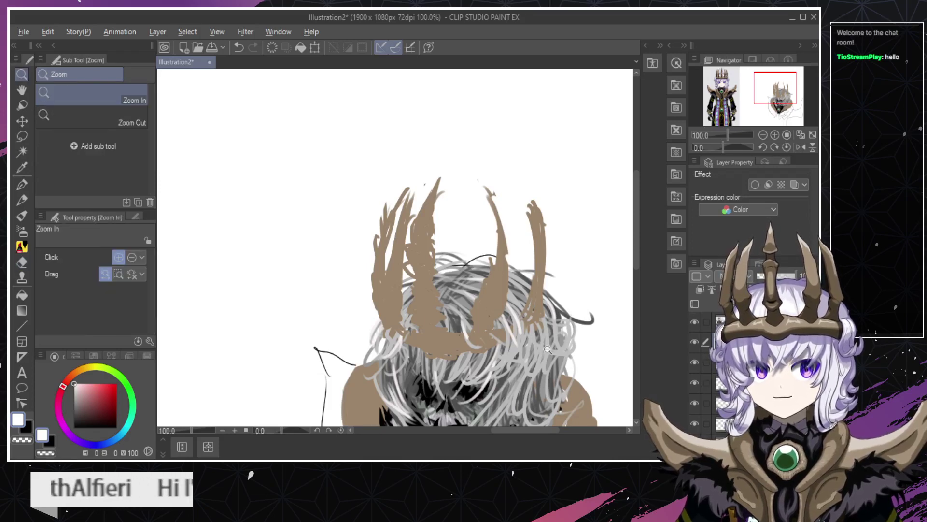
drag(550, 343, 512, 344)
key(b)
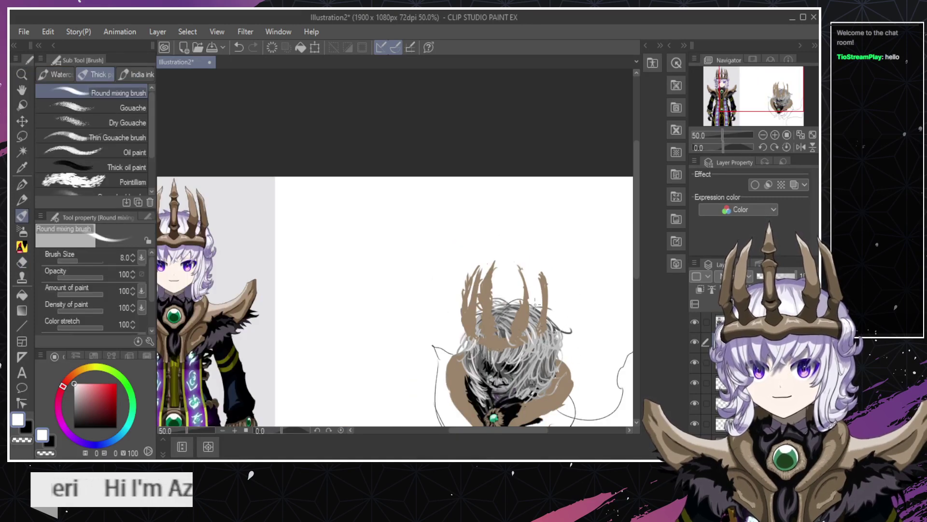
drag(84, 260, 87, 261)
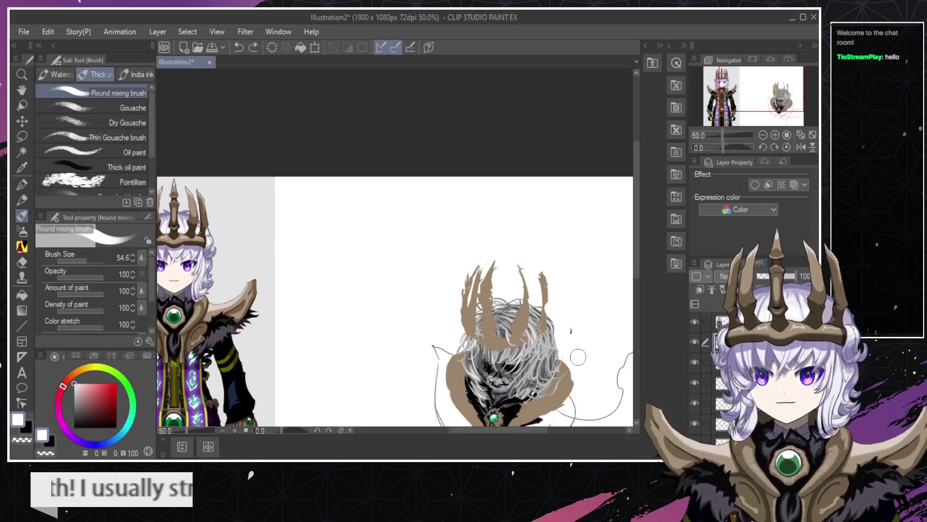
key(ctrl+z)
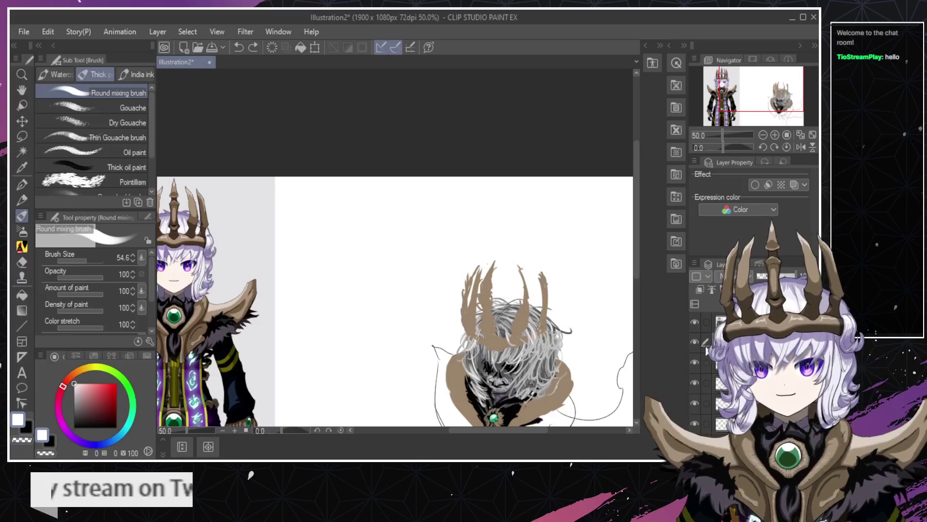
Shift the work to the next lower layer and trim the hair's upper and right-hand outline with white strokes.
click(695, 362)
click(694, 362)
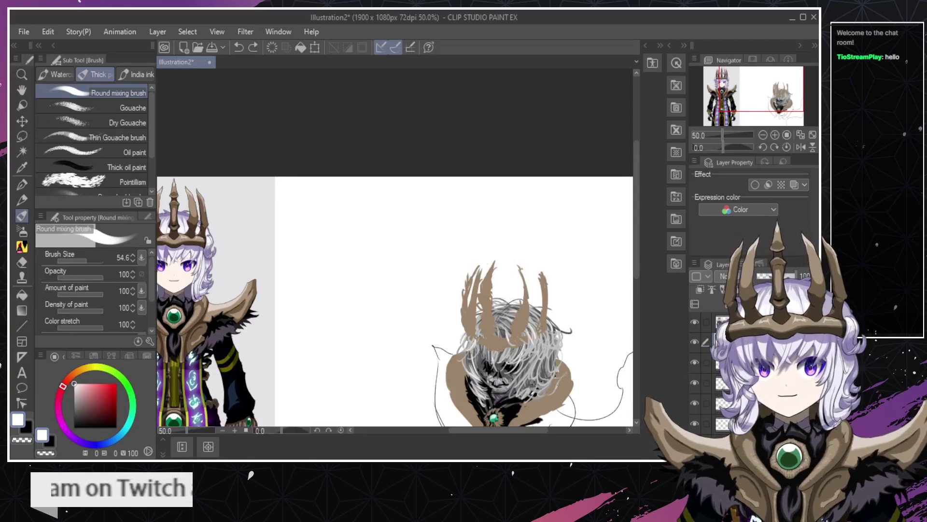
drag(739, 342, 739, 372)
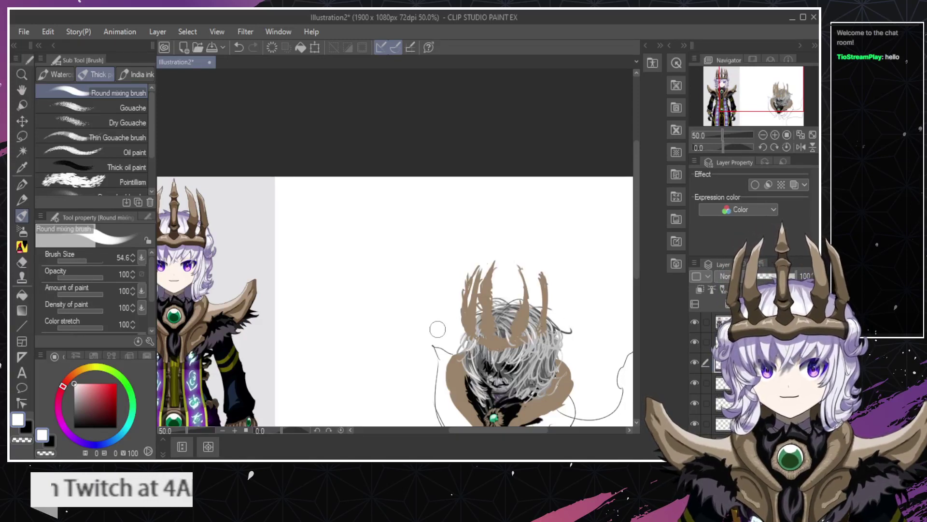
key(ctrl+z)
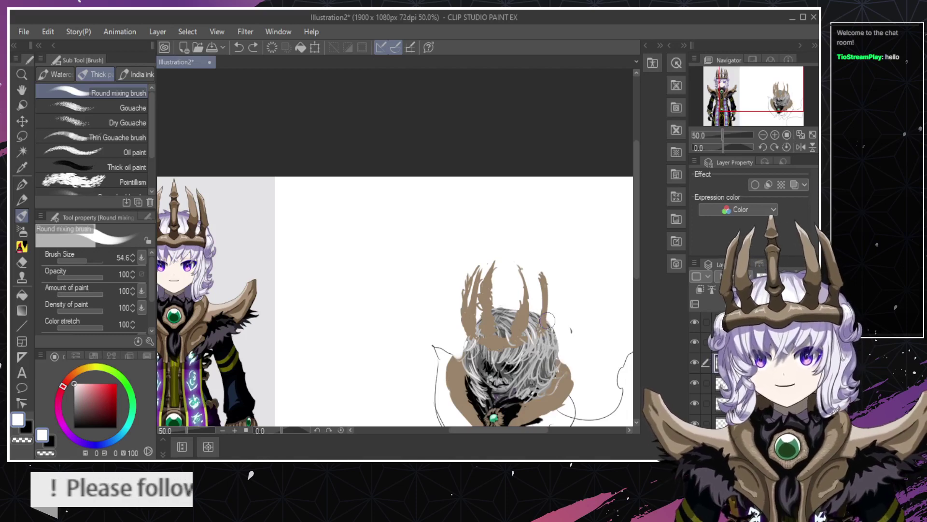
drag(548, 321, 566, 348)
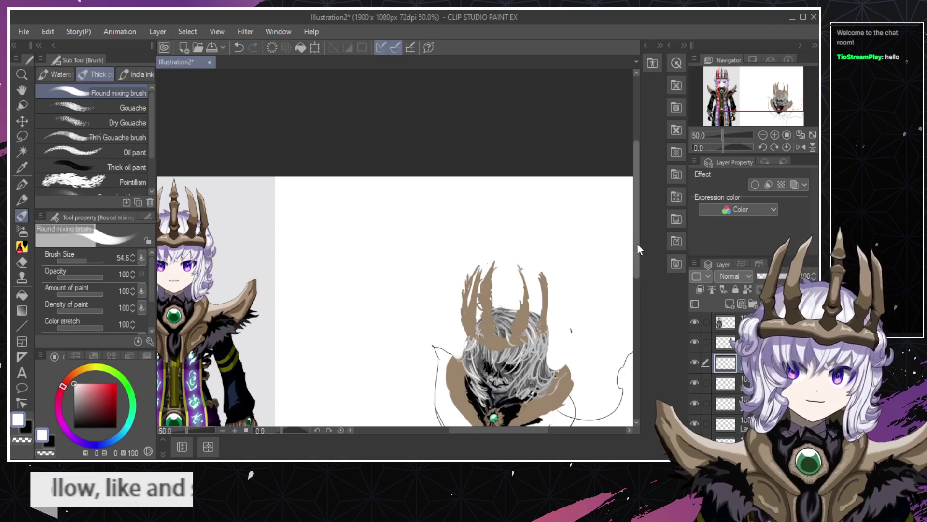
scroll(638, 281, down, 2)
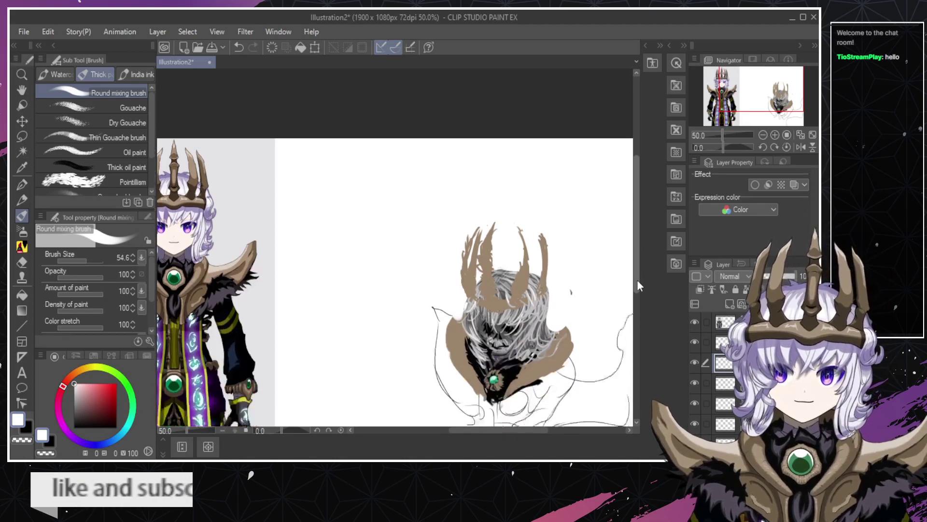
scroll(638, 285, down, 3)
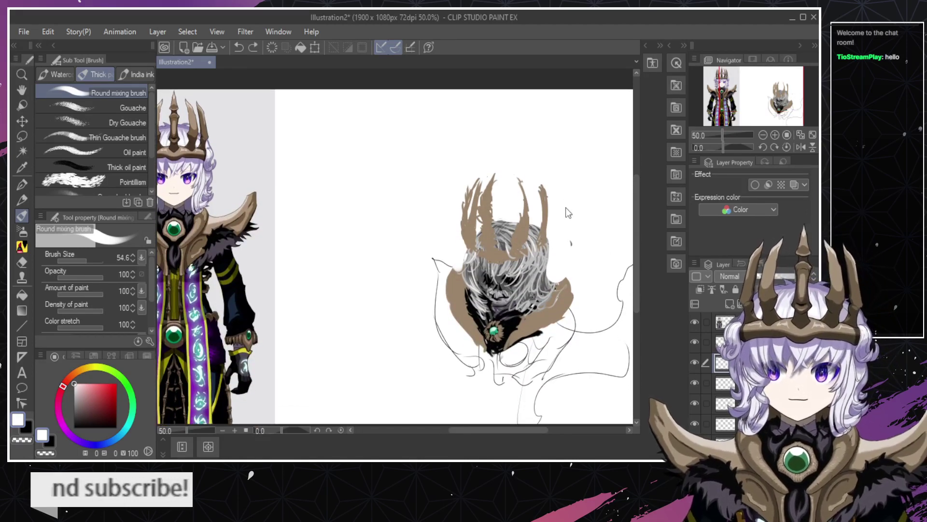
Try to reshape the hair's right-hand edge between the crown and the collar with white strokes, undoing the unsuitable ones.
drag(533, 223, 559, 273)
key(ctrl+z)
key(ctrl+z)
mouse_move(535, 227)
mouse_down()
mouse_move(567, 265)
mouse_move(545, 244)
mouse_move(539, 282)
mouse_move(543, 231)
mouse_move(532, 232)
mouse_move(554, 241)
mouse_move(557, 268)
mouse_up()
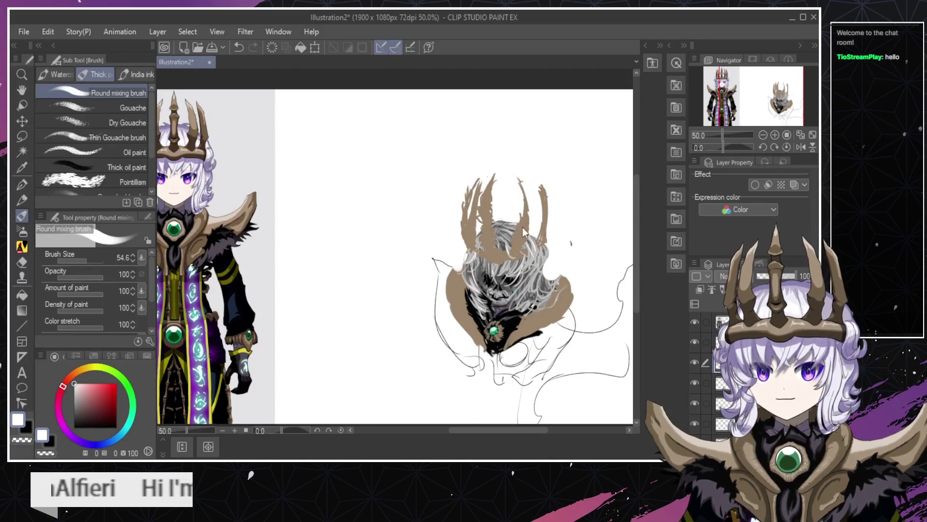
mouse_move(522, 228)
mouse_down()
mouse_move(532, 255)
mouse_move(547, 257)
mouse_move(542, 286)
mouse_move(544, 251)
mouse_move(563, 241)
mouse_up()
key(ctrl+z)
key(ctrl+z)
mouse_move(552, 283)
mouse_down()
mouse_move(563, 242)
mouse_move(548, 227)
mouse_move(559, 268)
mouse_up()
key(ctrl+z)
key(ctrl+z)
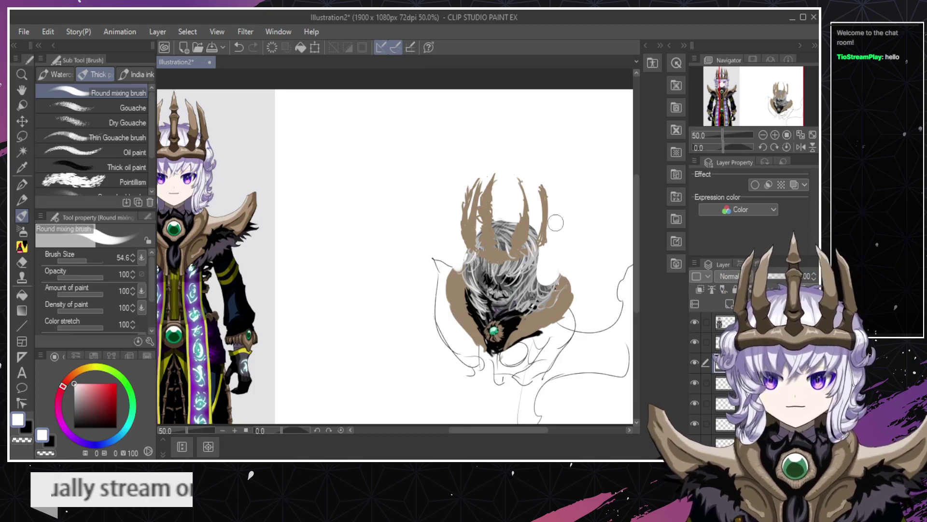
Step back and forth through the recent white trims of the hair's right-hand edge to compare its shape.
key(ctrl+z)
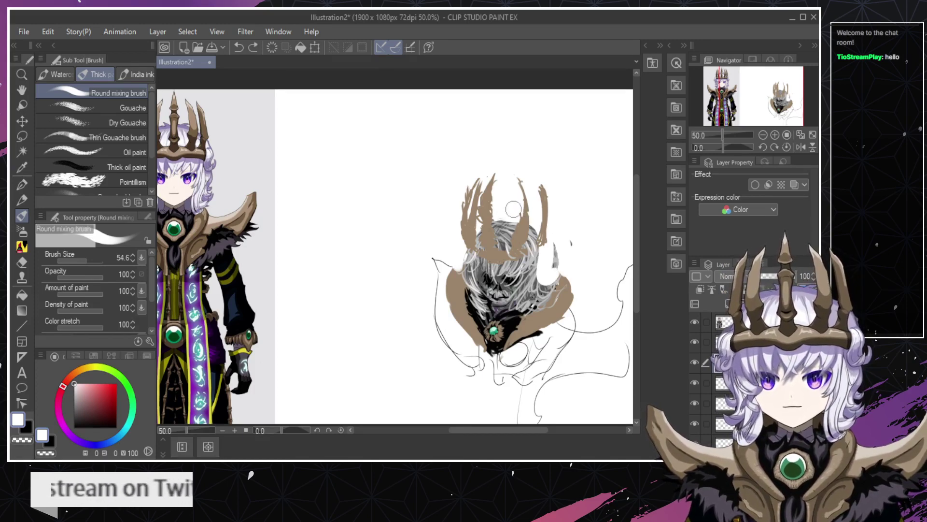
key(ctrl+z)
key(ctrl+y)
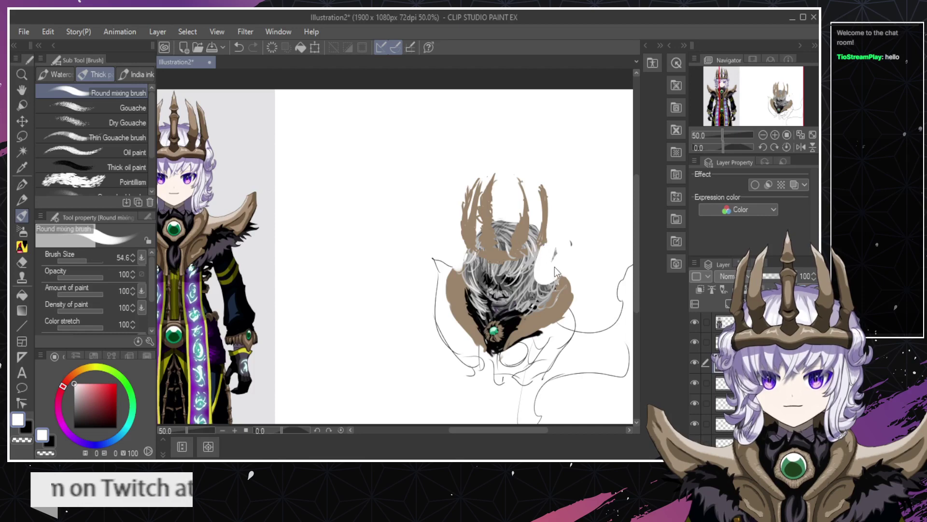
key(ctrl+y)
key(ctrl+z)
key(ctrl+y)
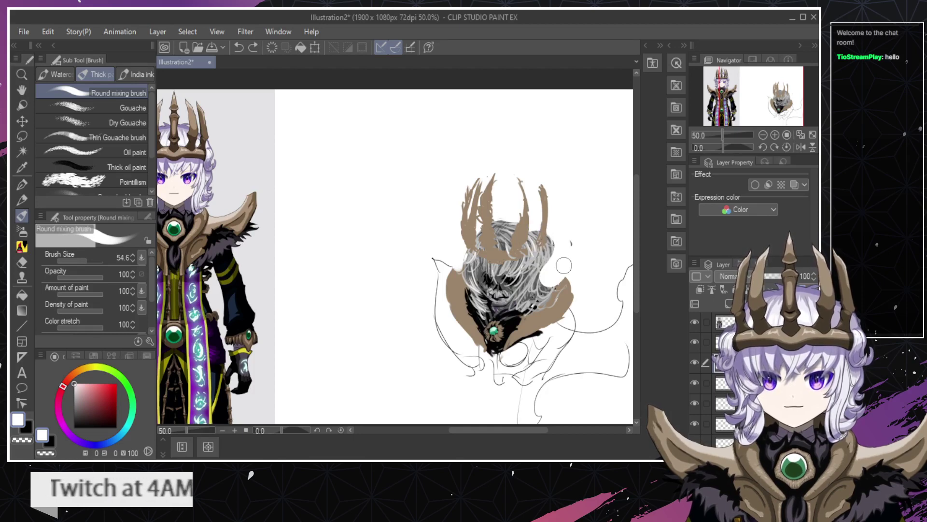
key(ctrl+z)
Trim the hair's right-hand edge between crown and collar with white strokes, undoing the cuts that do not suit.
drag(554, 240, 556, 283)
key(ctrl+z)
key(ctrl+z)
drag(556, 247, 556, 282)
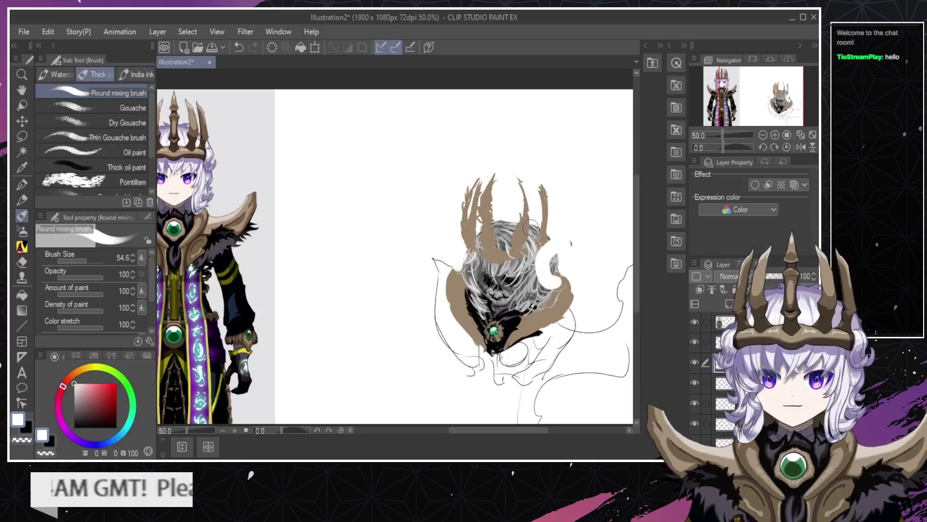
key(ctrl+z)
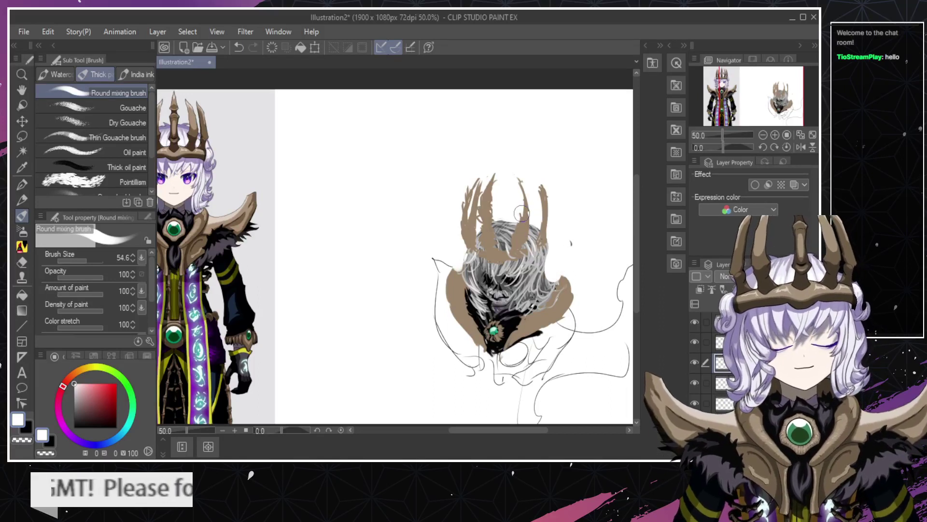
drag(549, 245, 554, 277)
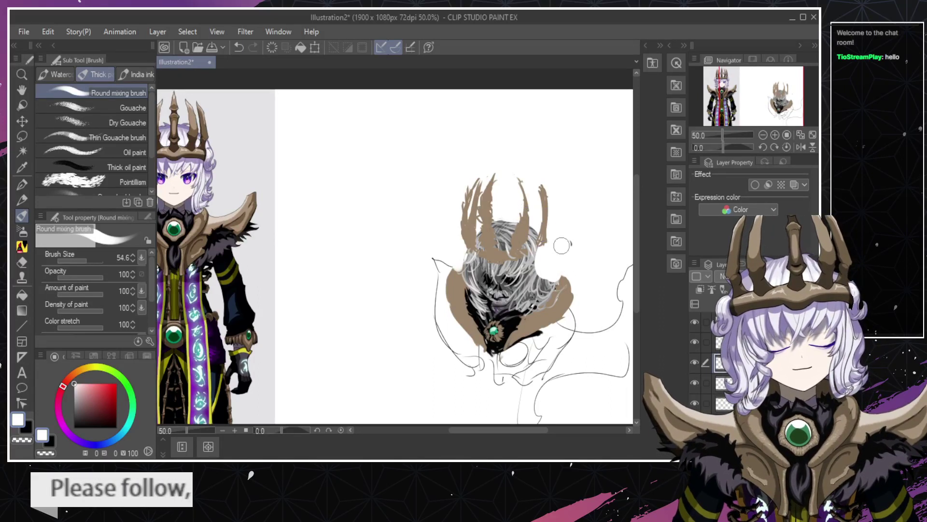
key(ctrl+z)
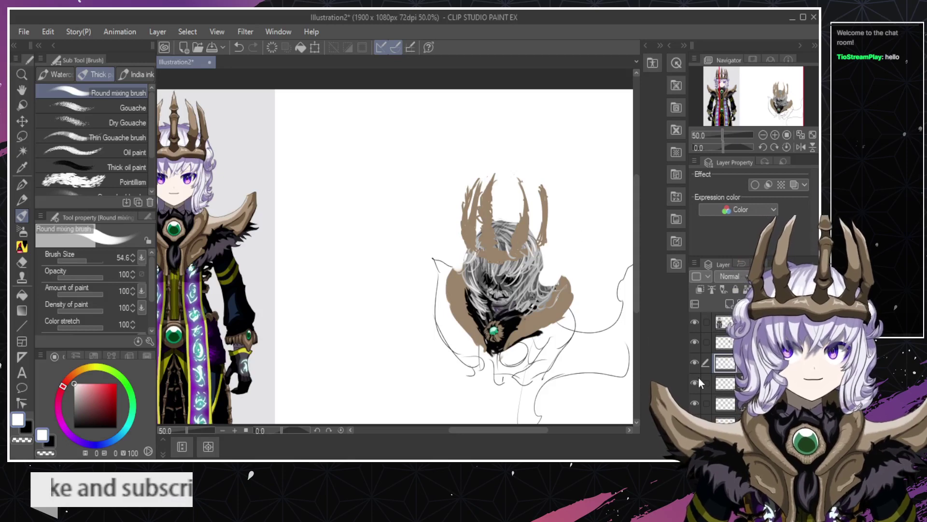
Compare the hair's trimmed silhouette with the original one by hiding and showing the white trim layer.
click(694, 361)
click(697, 361)
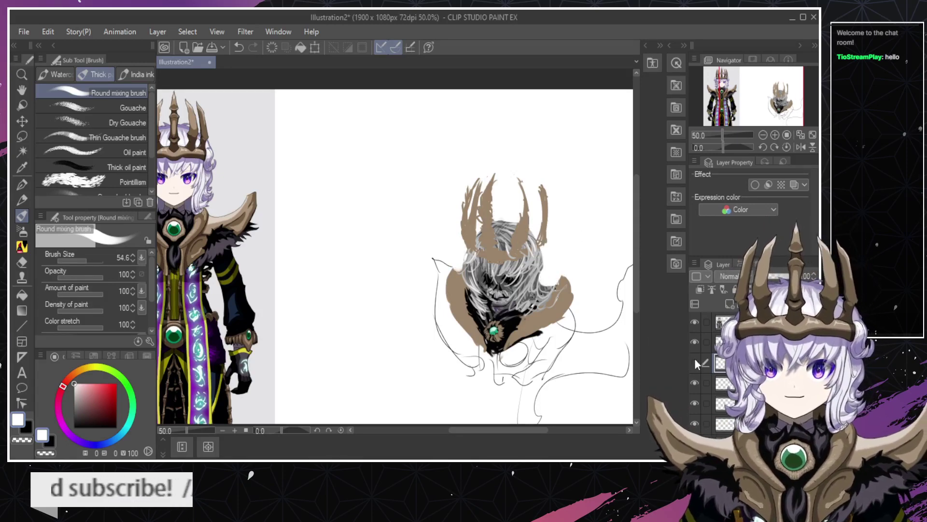
click(695, 360)
click(696, 360)
click(697, 361)
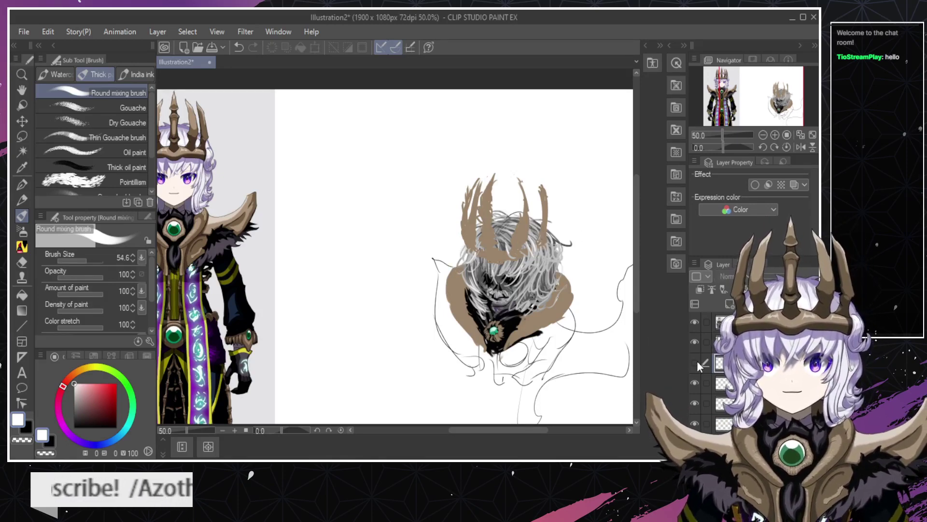
click(696, 361)
click(697, 358)
click(698, 360)
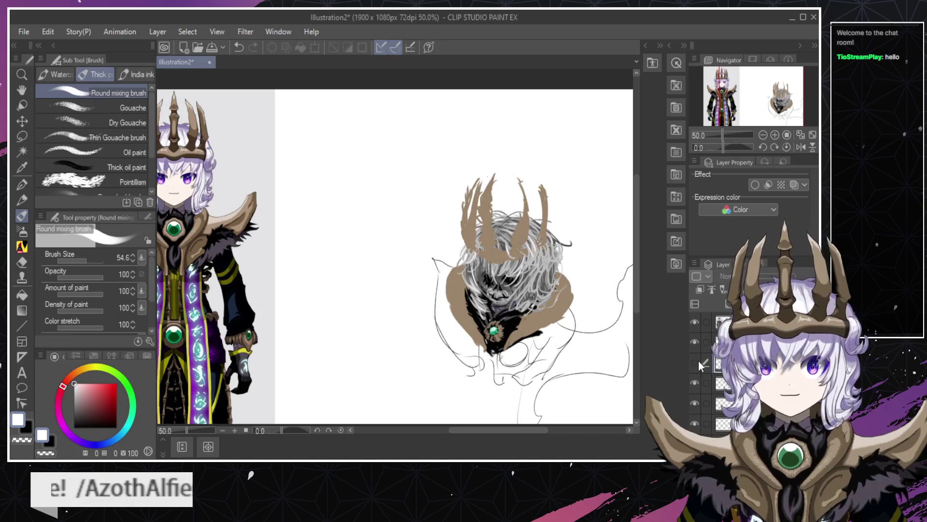
click(698, 361)
click(698, 361)
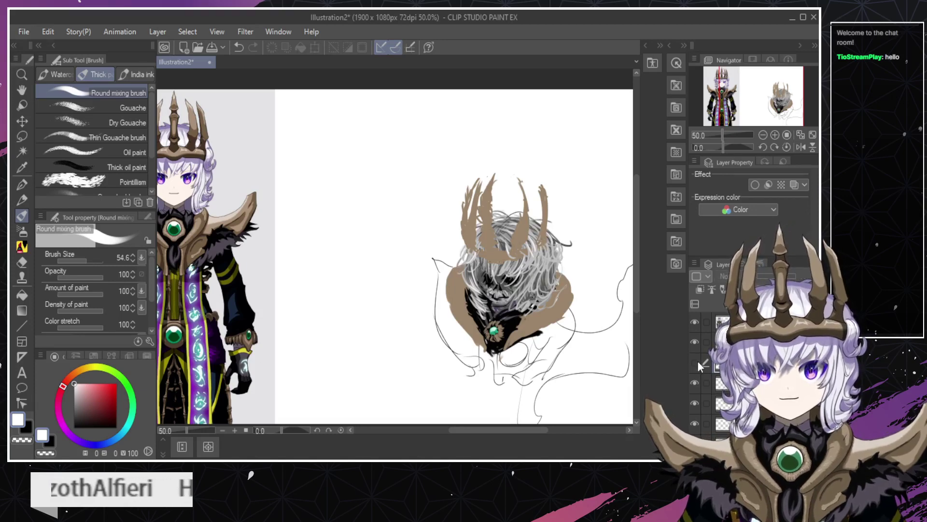
click(697, 361)
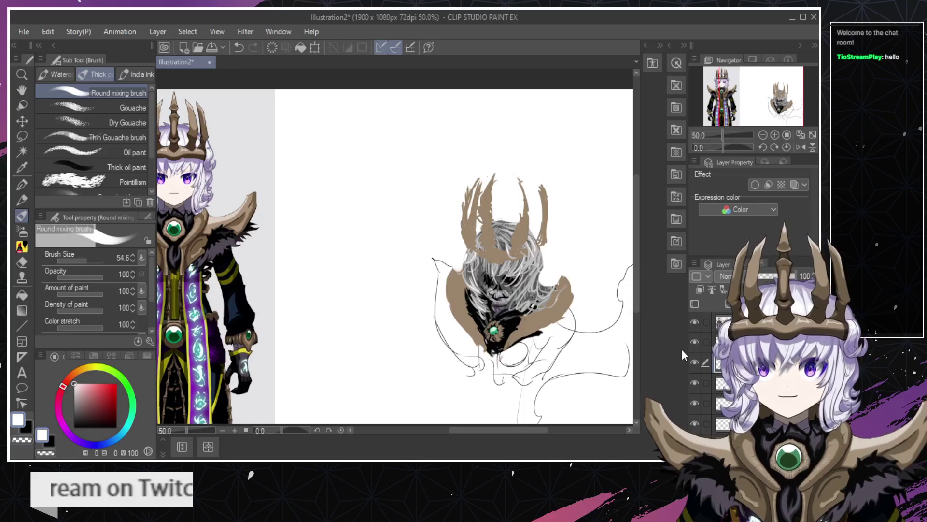
Smooth the hair's right-hand edge just above the collar up close with a white stroke.
key(ctrl+space)
drag(533, 276, 570, 282)
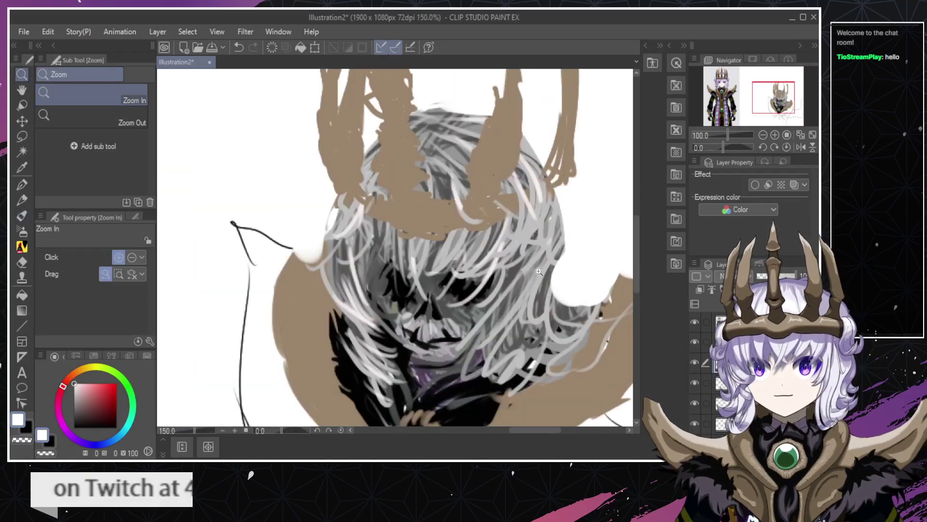
key(b)
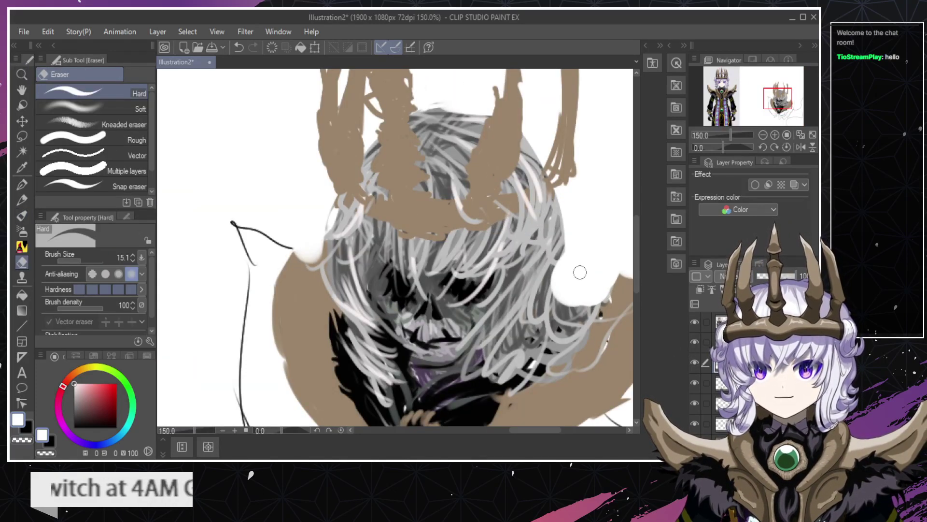
drag(578, 279, 575, 249)
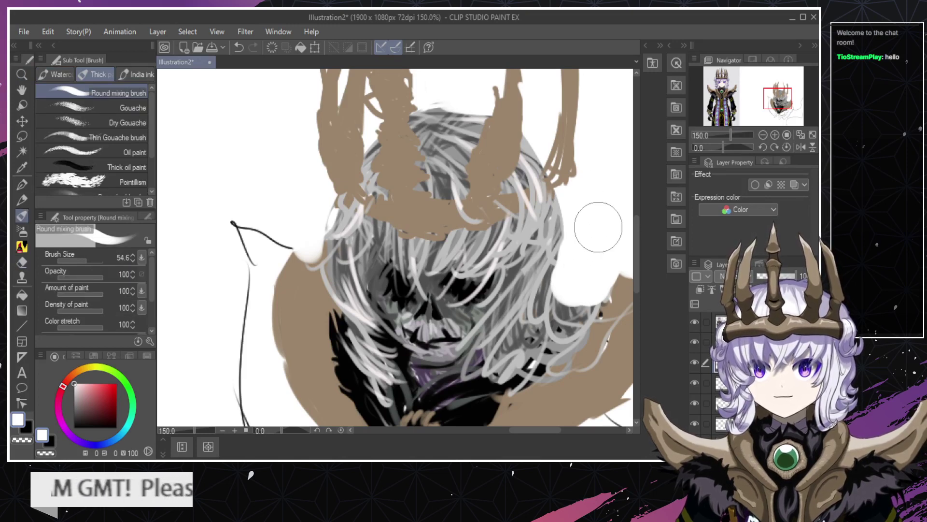
Examine the smoothed hair outline within the whole figure and closer in, with the white trim layer hidden and shown.
key(ctrl+space)
scroll(571, 277, down, 3)
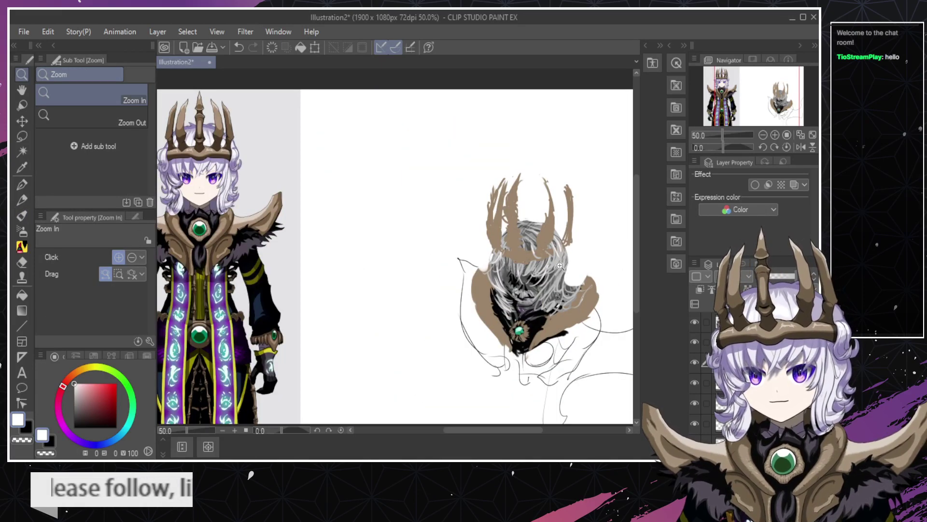
click(561, 260)
click(560, 257)
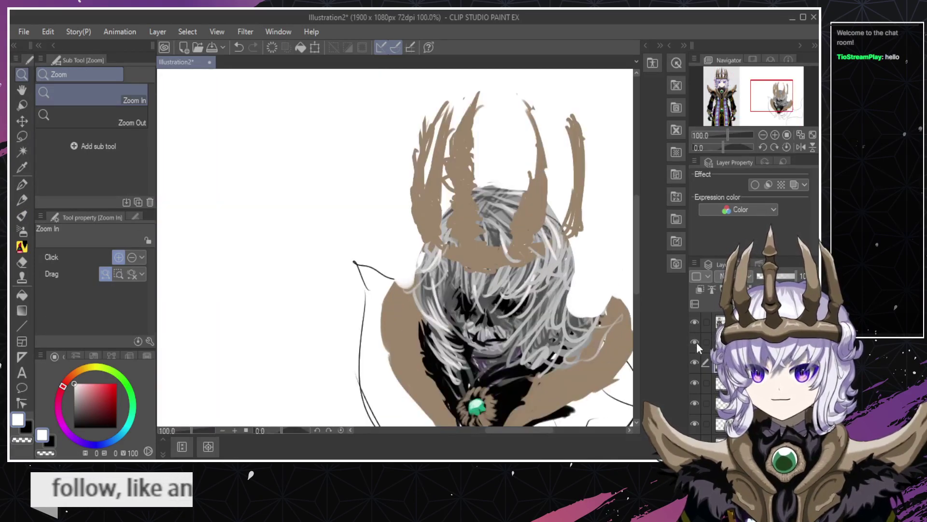
click(696, 361)
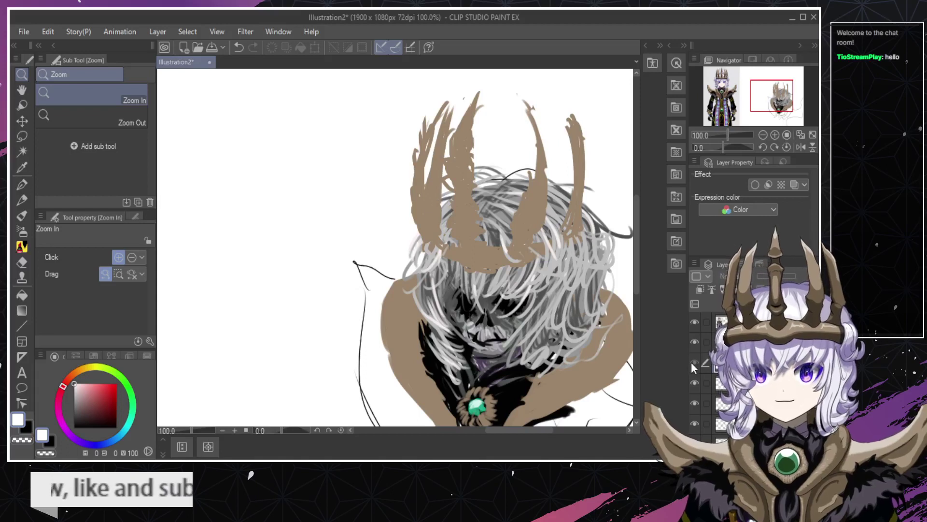
click(691, 362)
click(690, 363)
click(691, 364)
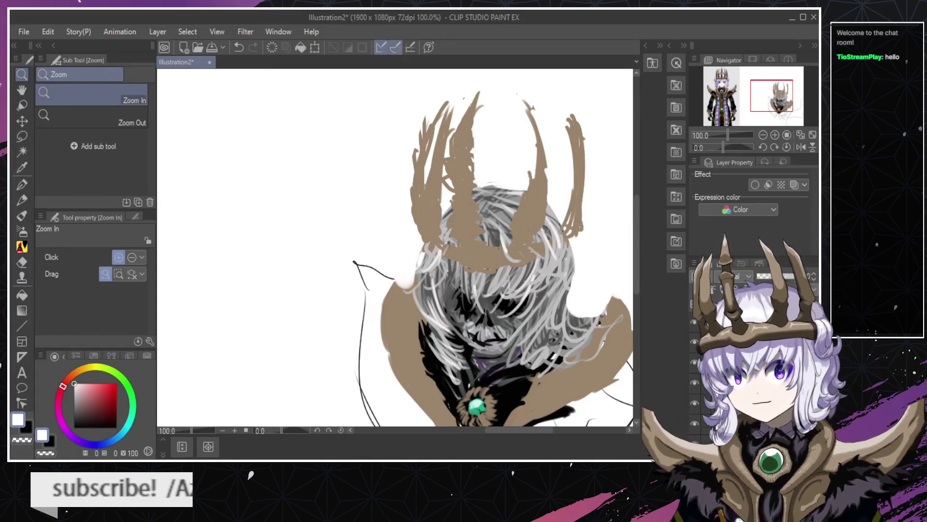
Set a light grey Round mixing brush to size 8.0 and try a loose strand beside the left-hand crown prongs, undoing it.
key(b)
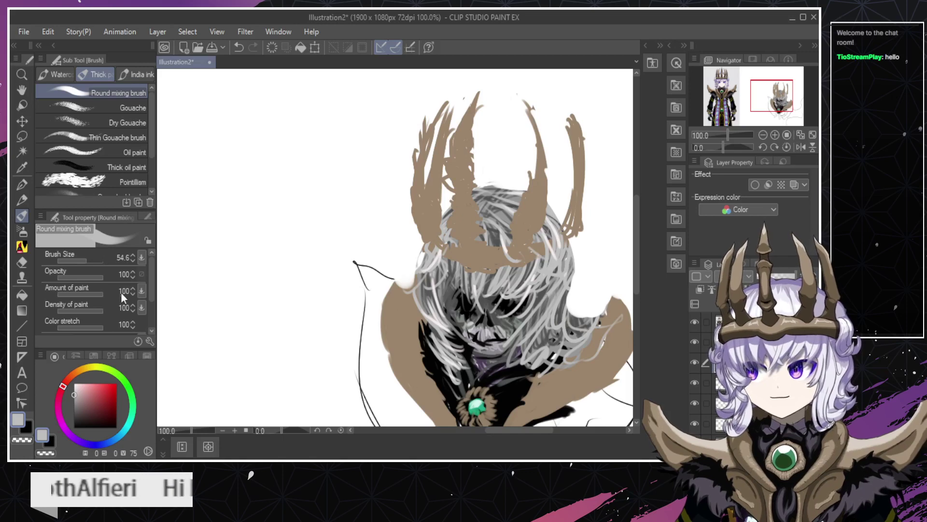
click(133, 260)
click(134, 256)
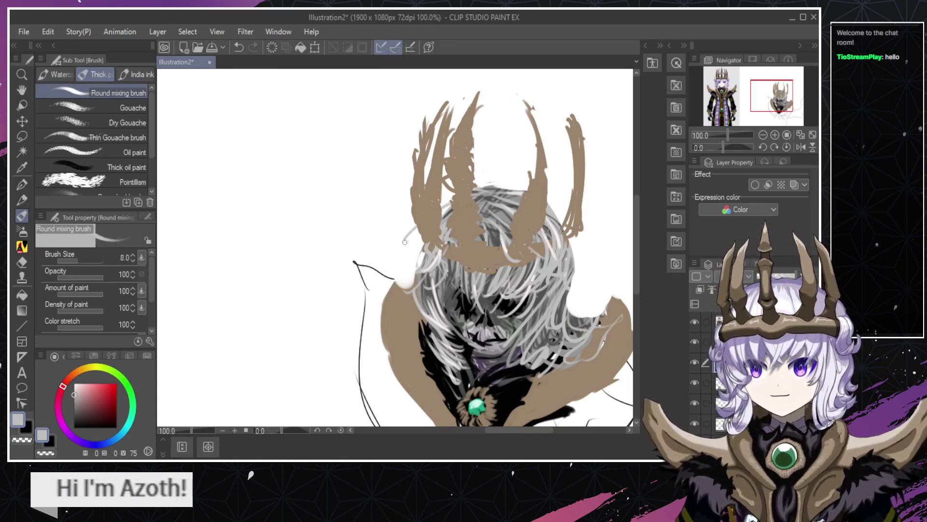
key(ctrl+z)
key(ctrl+y)
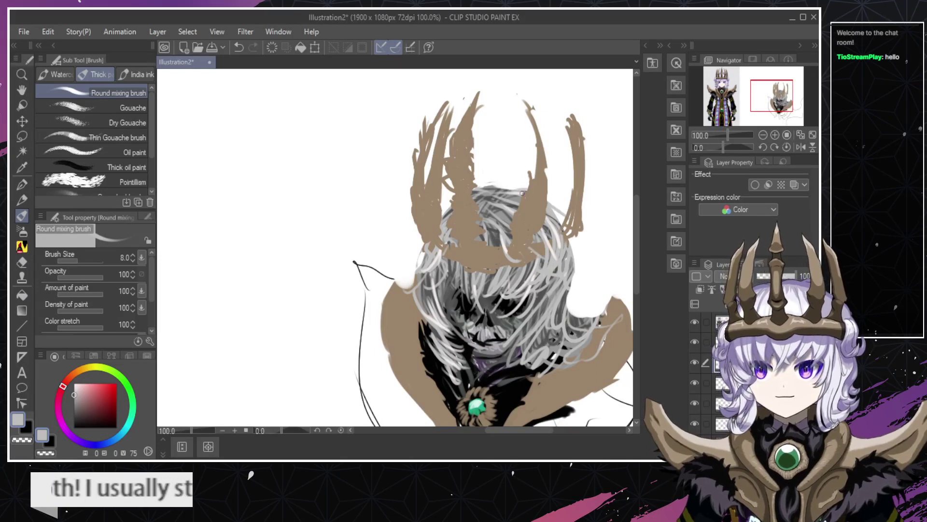
Paint loose light grey strands over the top of the head and down the right-hand side, undoing the one on the left.
drag(501, 191, 530, 177)
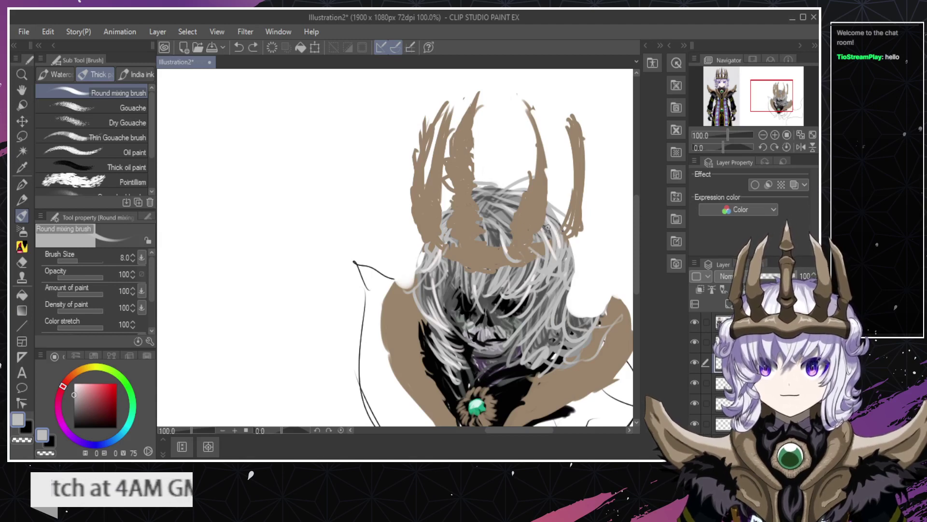
drag(564, 235, 594, 283)
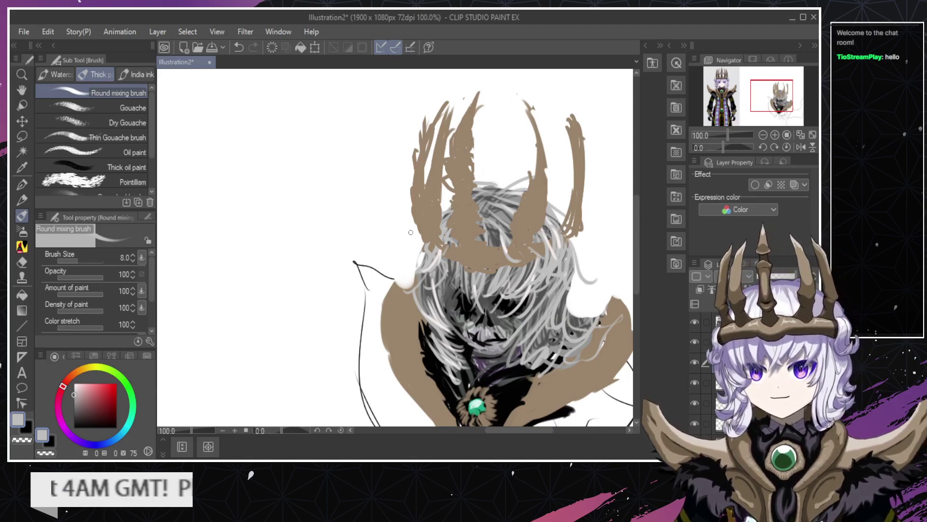
drag(400, 276, 432, 244)
key(ctrl+z)
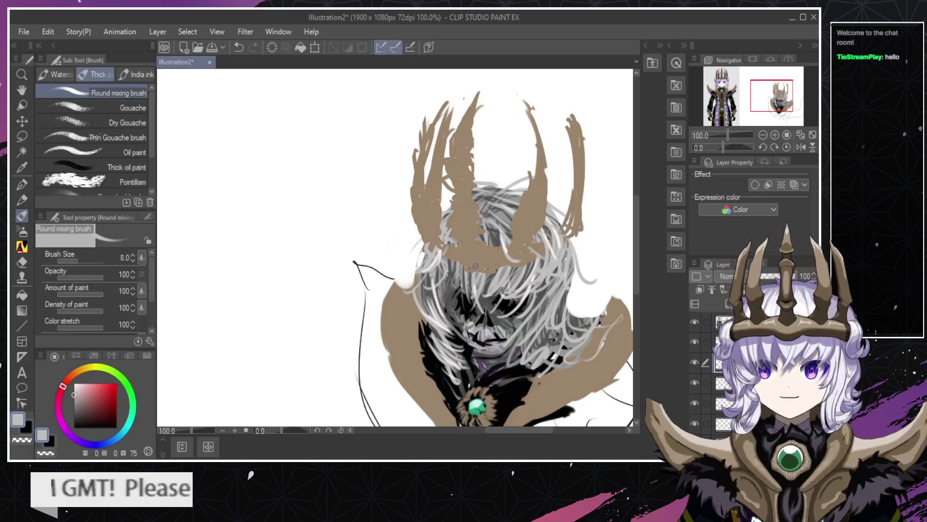
Examine the hair with its loose strands in the whole figure, hiding and showing the white trim layer below for comparison.
key(/)
alt+click(439, 285)
alt+click(439, 271)
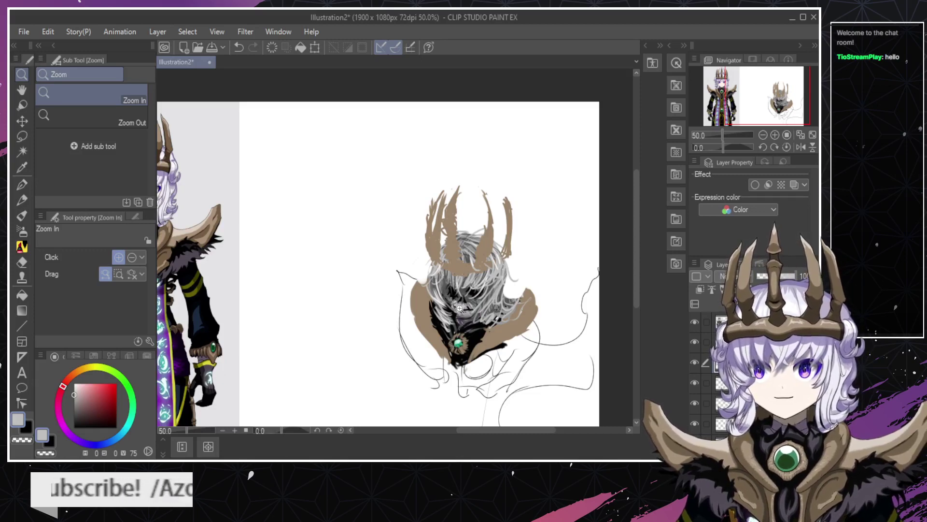
click(694, 383)
click(695, 384)
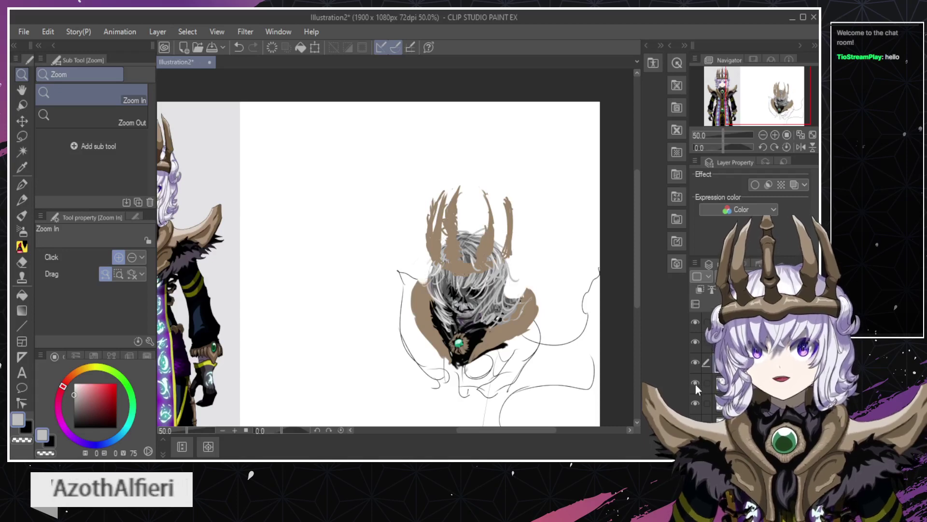
click(695, 384)
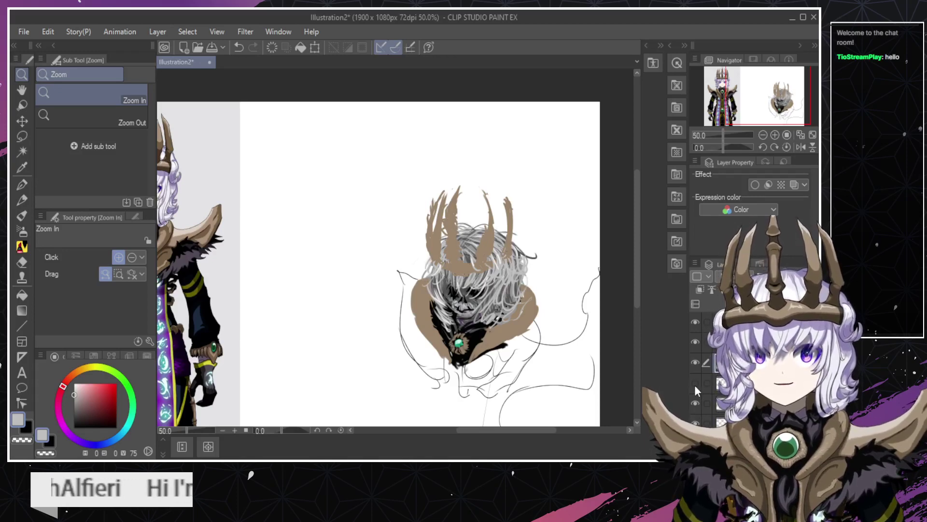
click(695, 383)
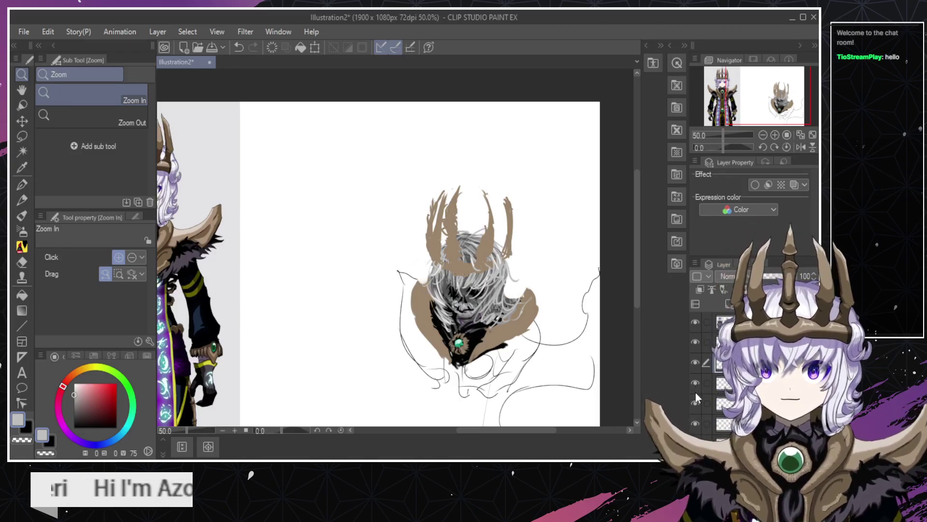
click(693, 387)
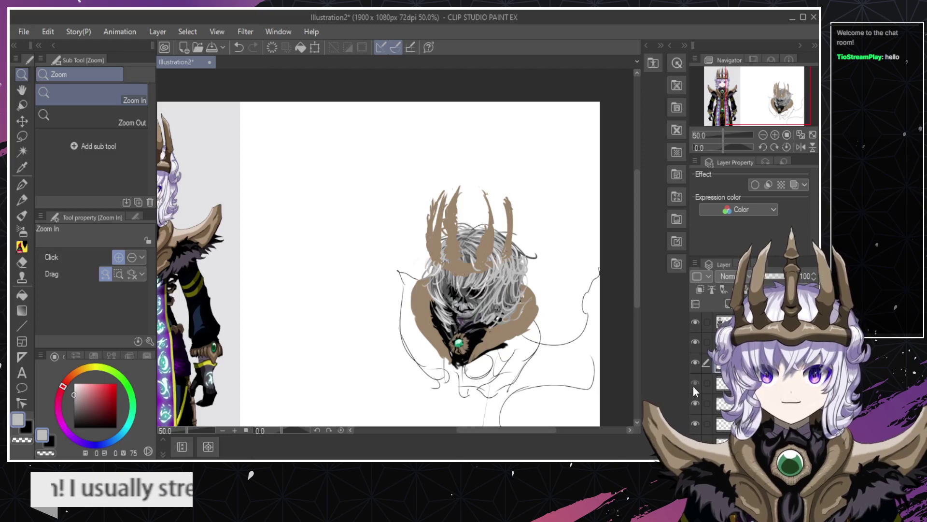
click(694, 386)
click(694, 387)
click(694, 387)
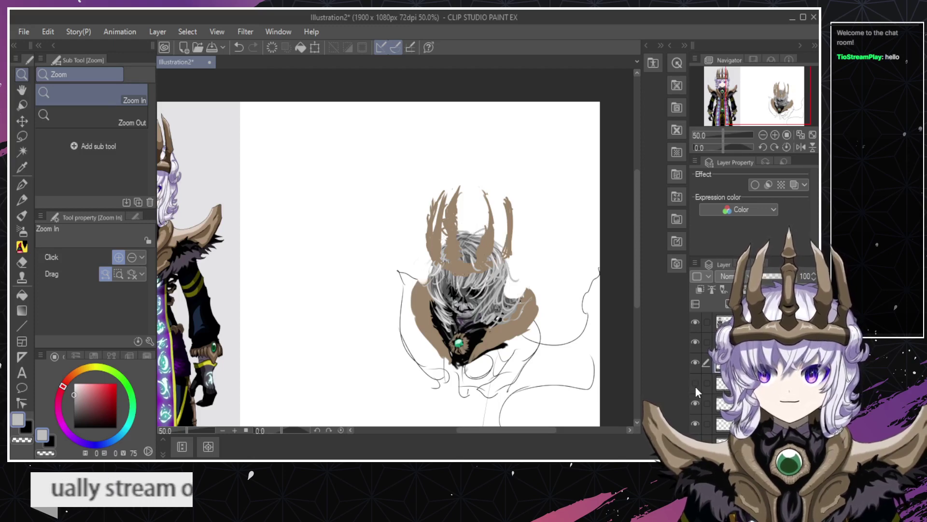
click(695, 387)
click(694, 386)
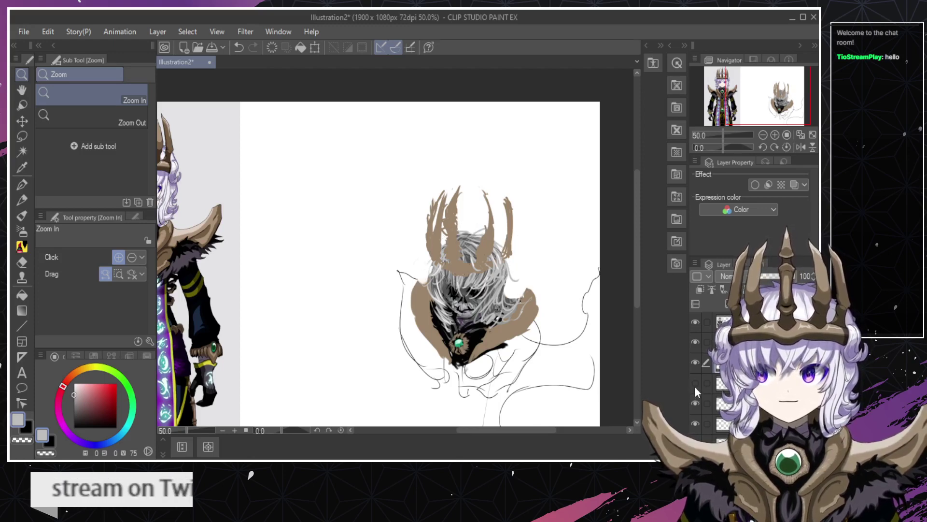
click(694, 387)
click(694, 387)
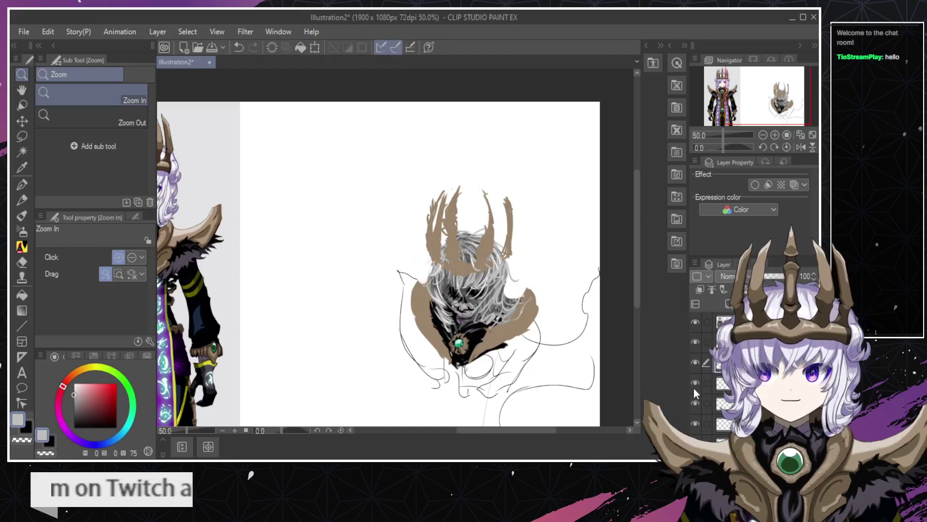
click(694, 388)
click(694, 388)
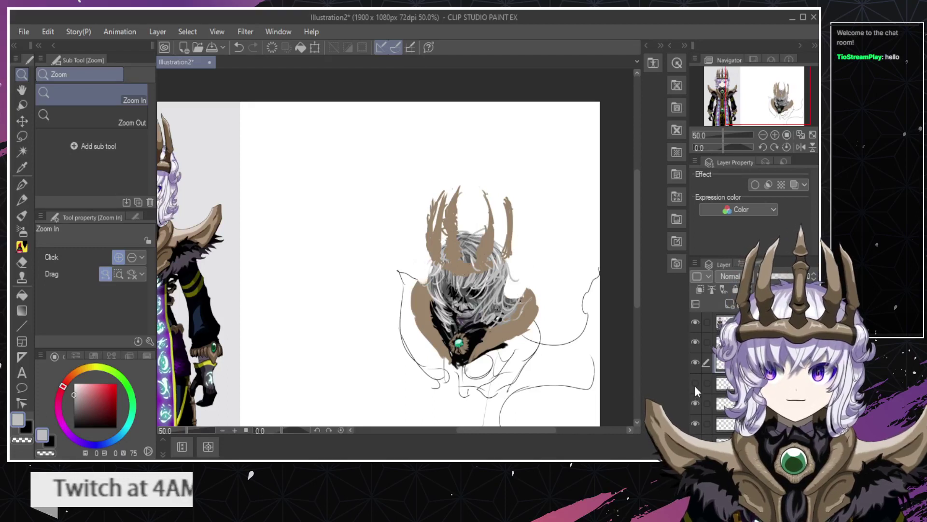
click(694, 389)
click(693, 389)
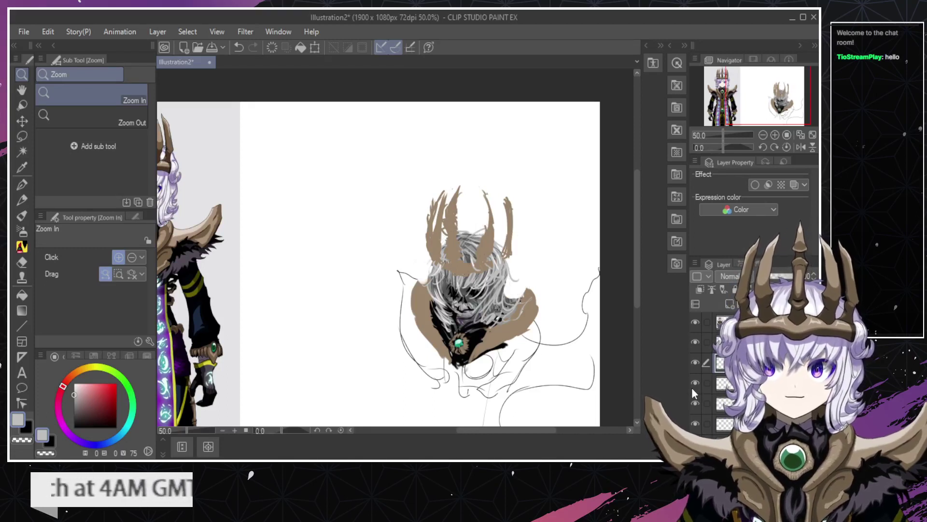
Compare the head's silhouette with the white trim layer hidden and shown, leaving that layer visible.
click(692, 387)
click(691, 387)
click(691, 387)
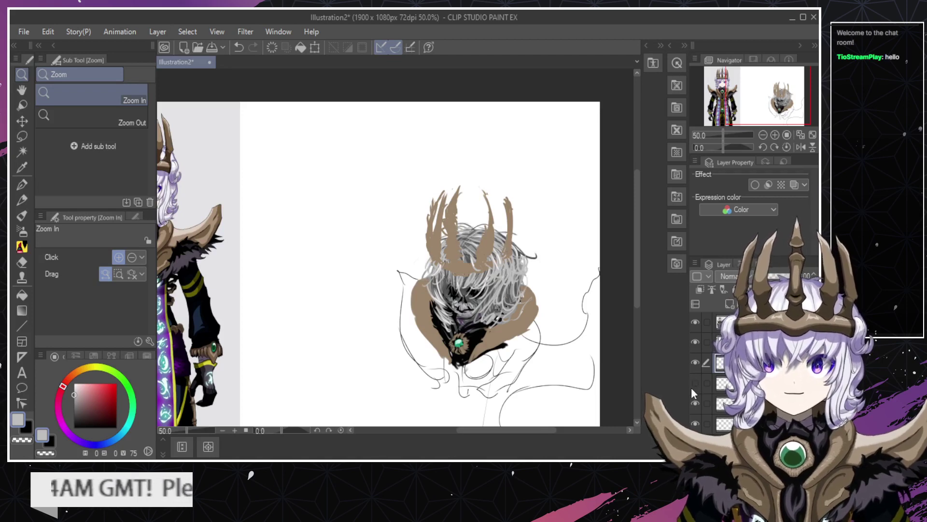
click(691, 388)
click(694, 387)
click(694, 388)
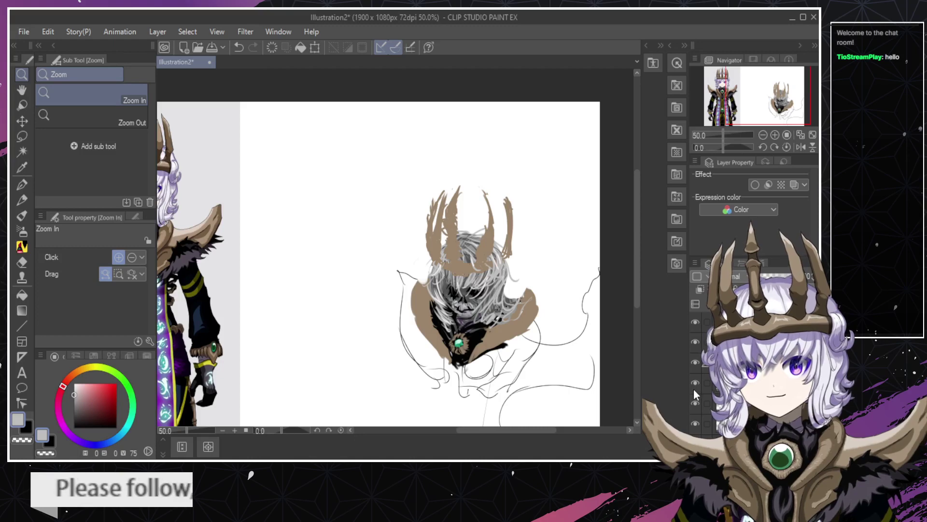
click(693, 388)
click(694, 390)
click(694, 389)
click(694, 389)
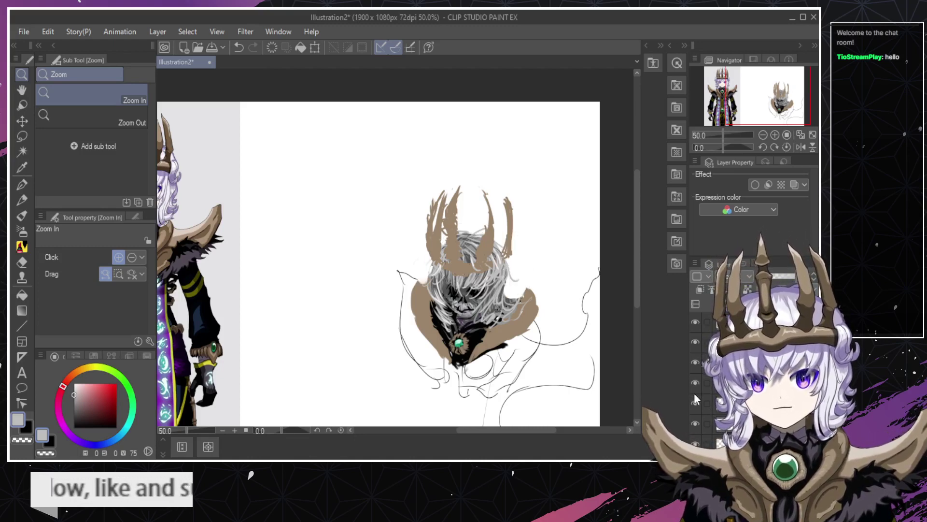
click(694, 393)
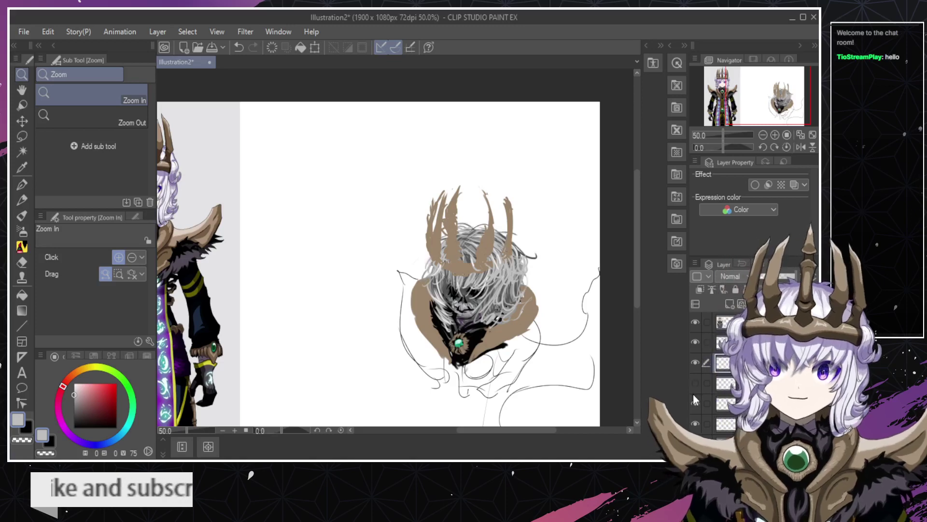
click(693, 393)
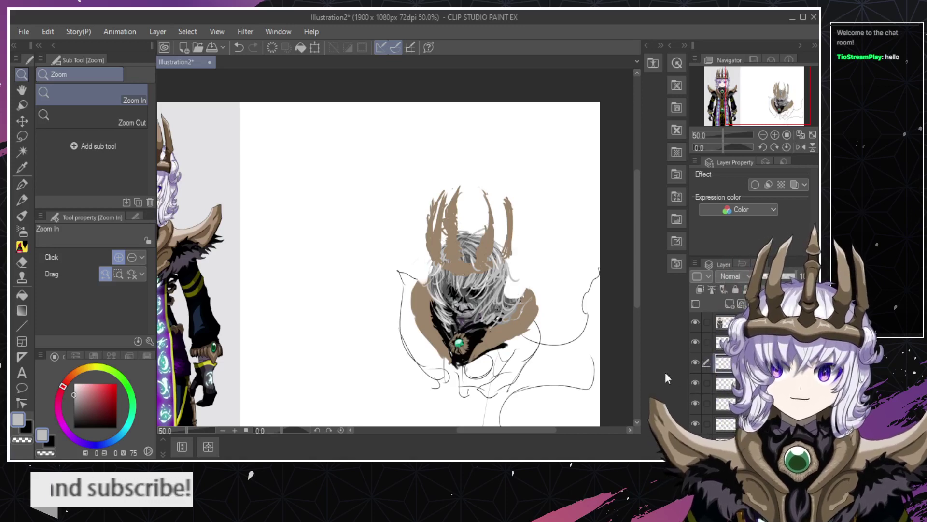
Sample a dark grey from the hair and paint loose strands over the top of the head with the Round mixing brush, undoing one on the right-hand side.
click(498, 265)
click(498, 265)
key(b)
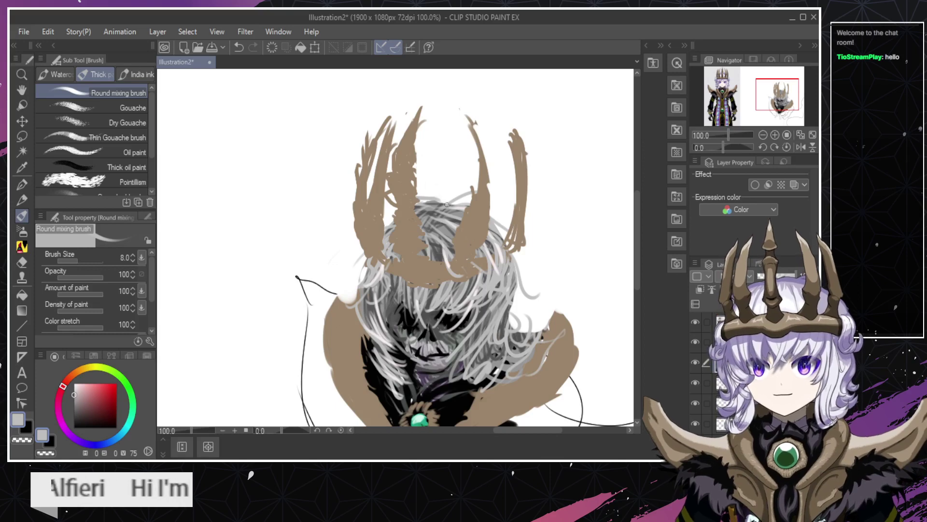
alt+click(442, 249)
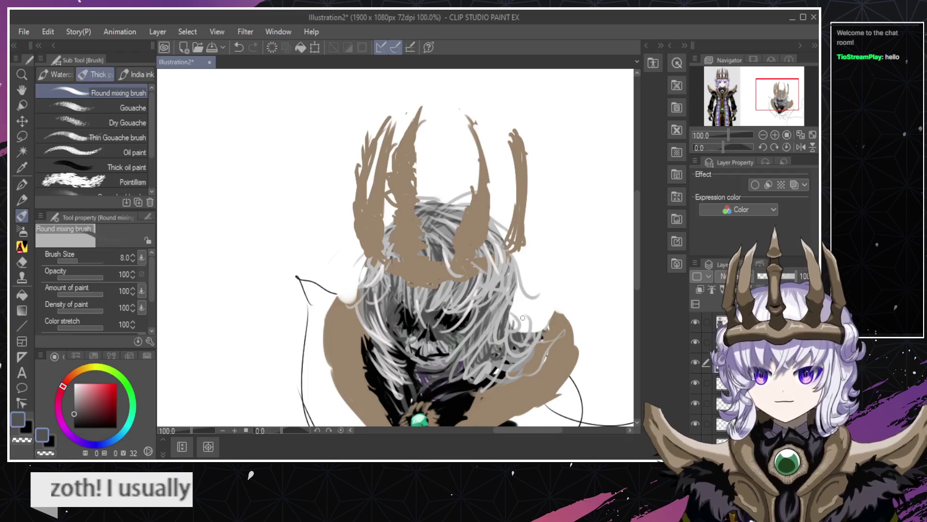
mouse_move(523, 318)
mouse_down()
mouse_move(520, 337)
mouse_move(522, 307)
mouse_up()
key(ctrl+z)
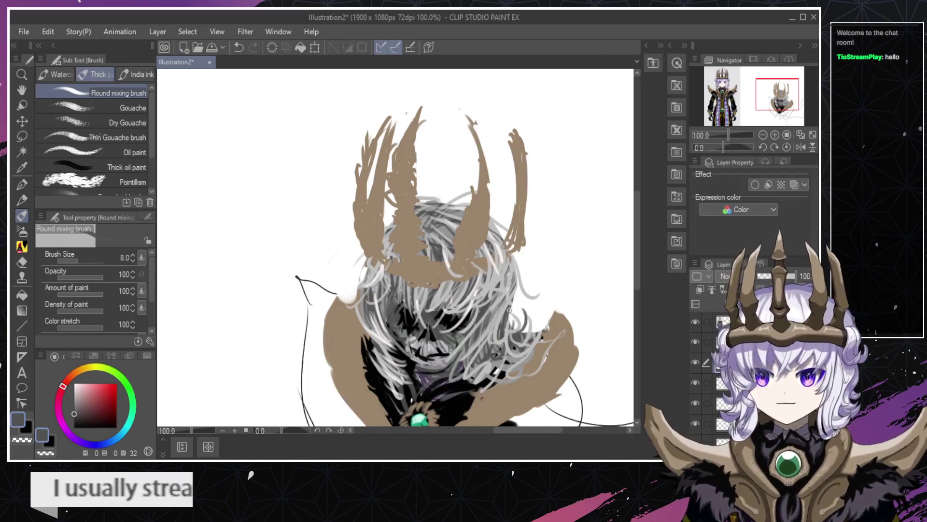
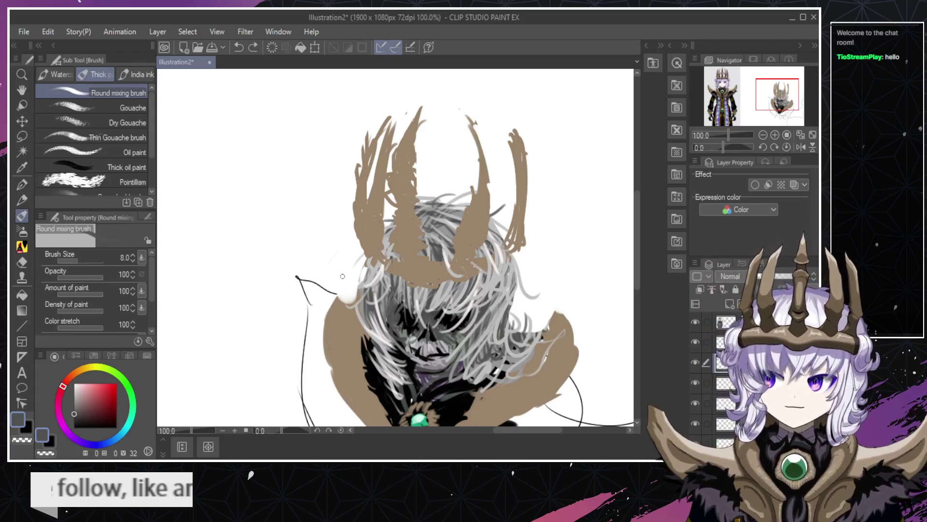
Examine the darker loose strands on the crowned head from farther out and closer in.
key(slash)
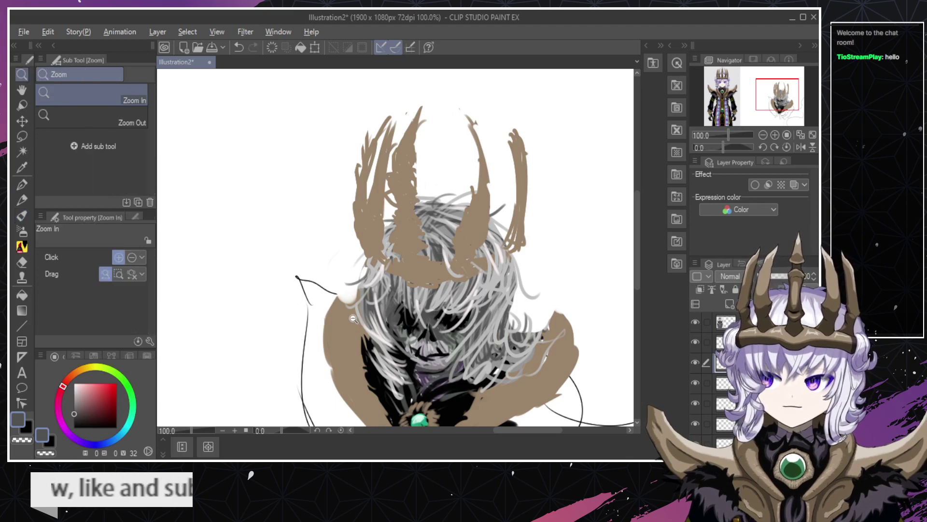
scroll(352, 314, down, 2)
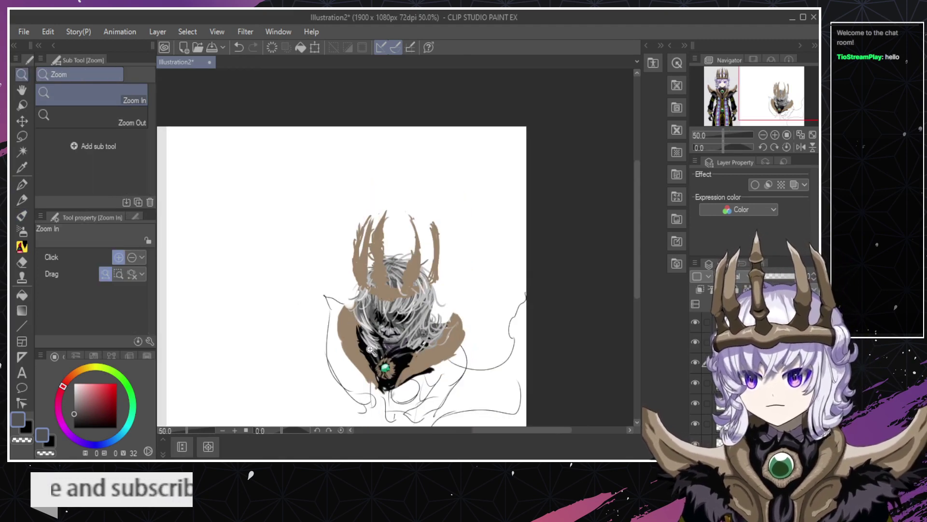
click(406, 302)
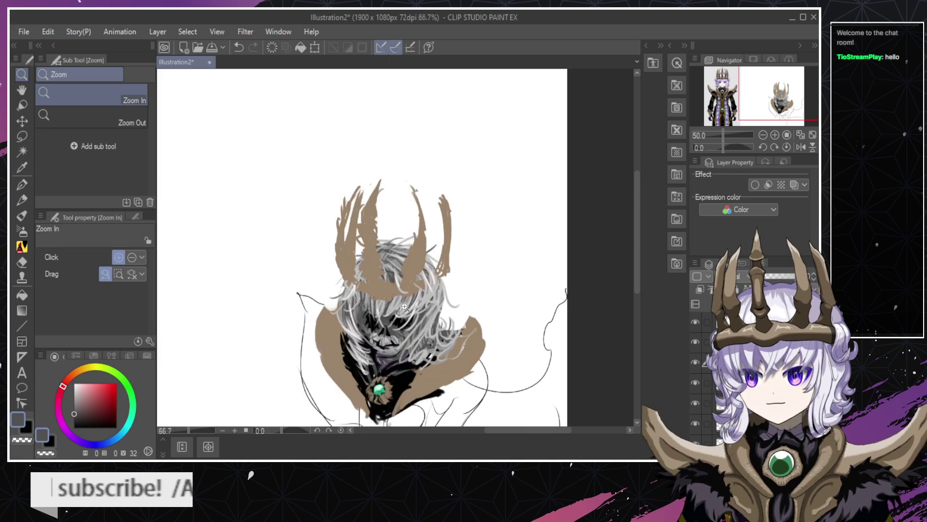
key(b)
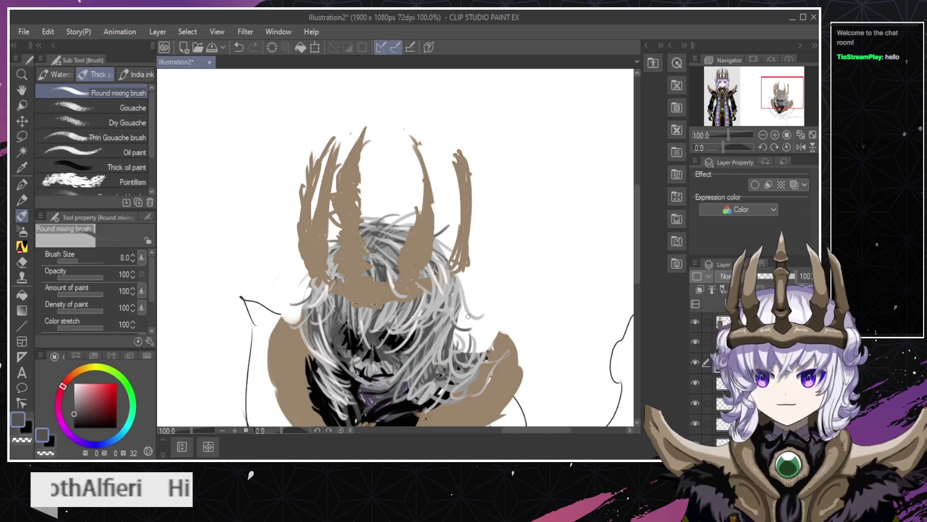
key(/)
alt+click(438, 325)
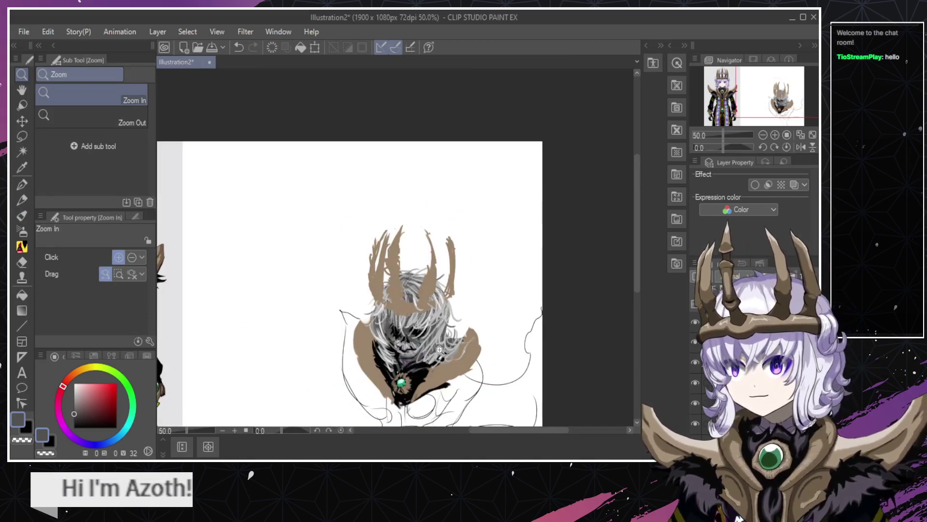
click(394, 361)
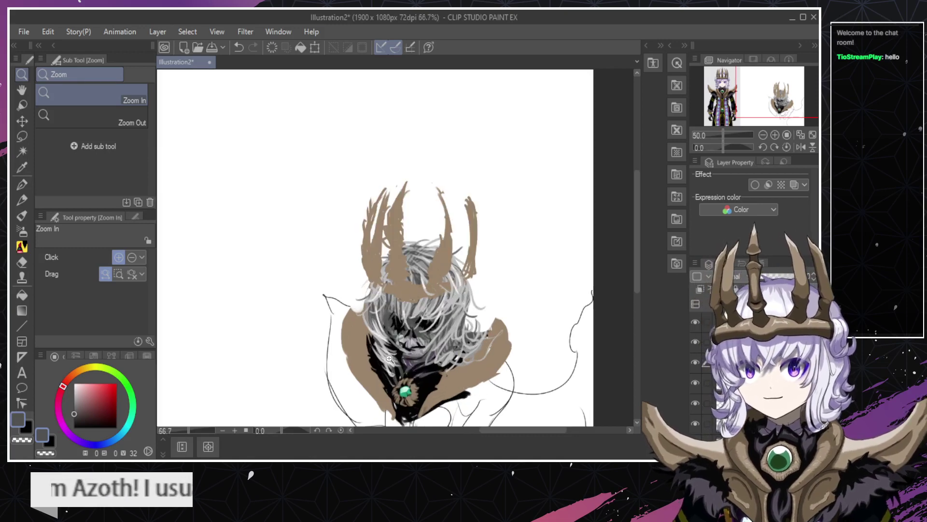
Darken the mouth line beneath the skull's upper teeth with the Round mixing brush in a near-black purple sampled from the face.
click(394, 351)
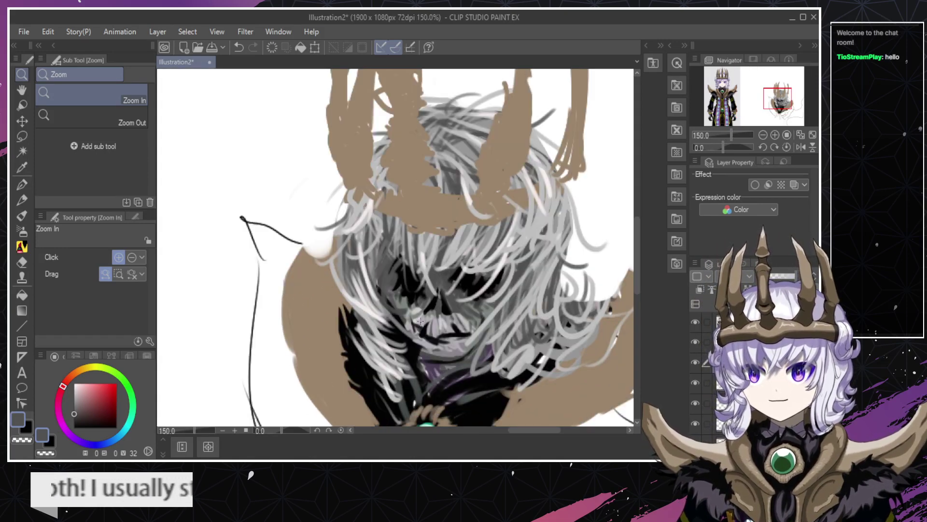
alt+click(415, 348)
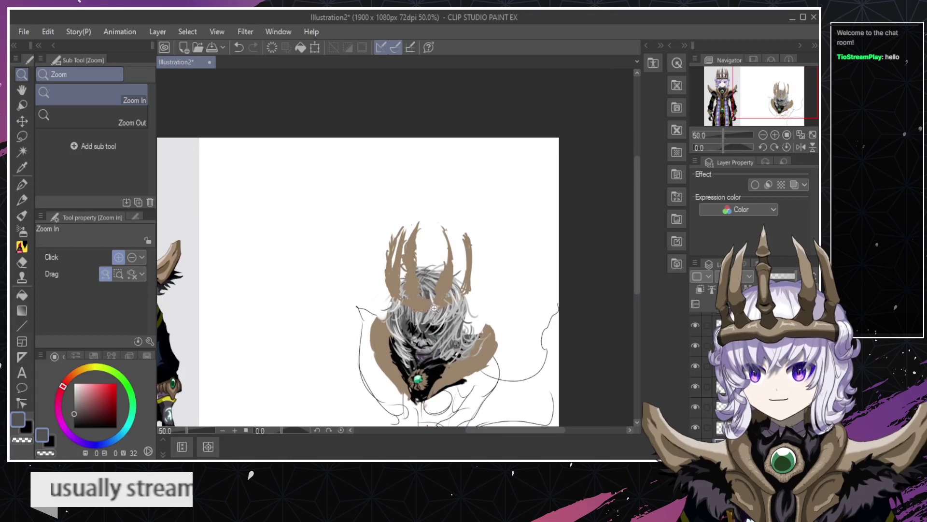
click(413, 357)
click(413, 357)
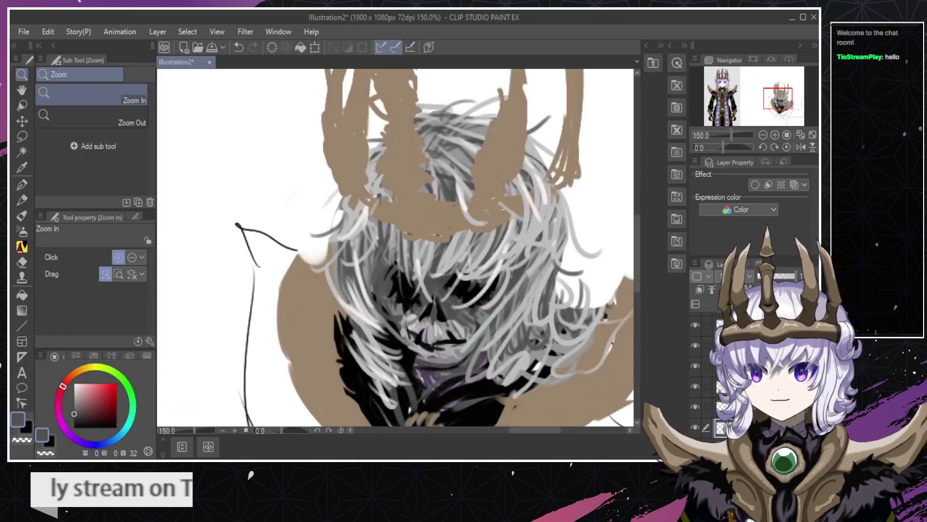
key(b)
alt+click(433, 344)
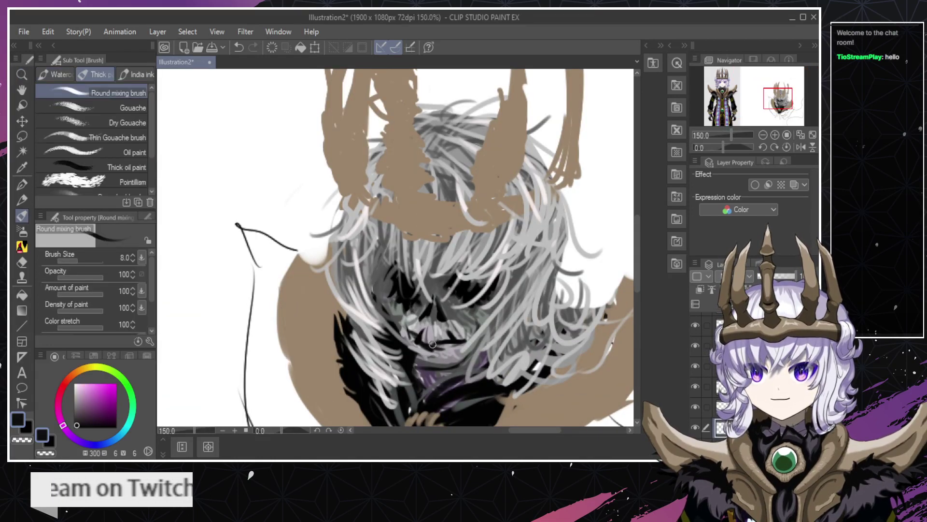
drag(419, 337, 452, 334)
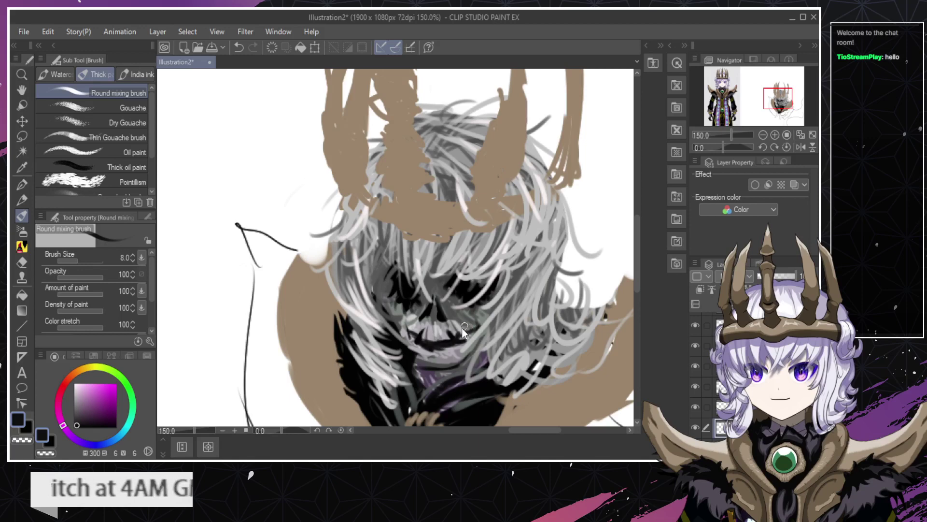
Erase the excess dark paint along the teeth and touch up the mouth's right corner with the brush.
key(e)
mouse_move(408, 330)
mouse_down()
mouse_move(457, 326)
mouse_move(419, 336)
mouse_move(429, 339)
mouse_move(413, 334)
mouse_move(464, 333)
mouse_move(421, 331)
mouse_move(466, 321)
mouse_move(437, 332)
mouse_move(460, 342)
mouse_move(478, 334)
mouse_move(450, 348)
mouse_move(472, 334)
mouse_up()
key(b)
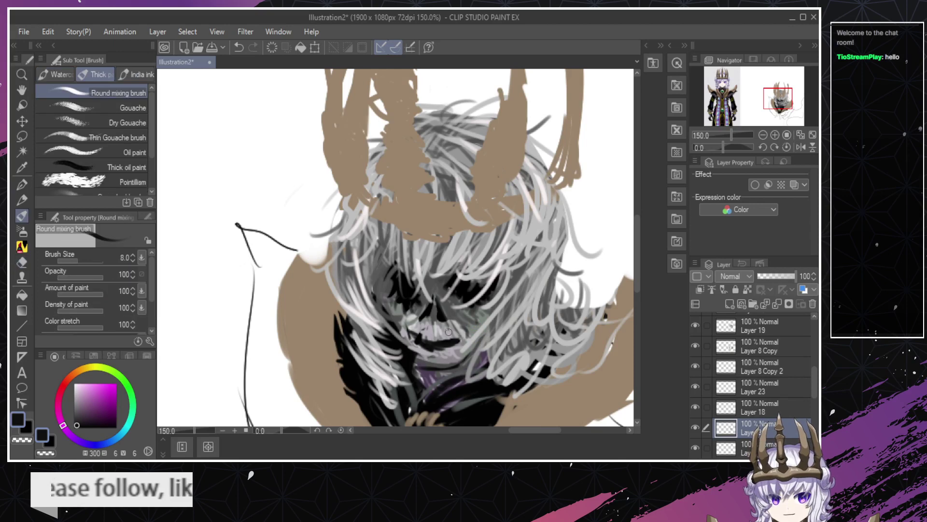
drag(460, 341, 470, 335)
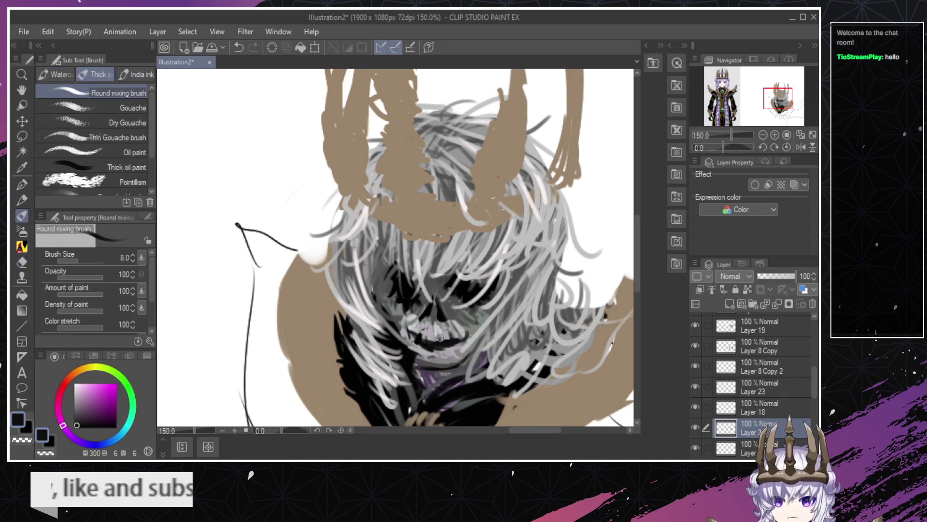
Paint thin dark gaps between the upper teeth, undo the unwanted strokes and clean the tooth edges with the eraser.
mouse_move(426, 338)
mouse_down()
mouse_move(427, 330)
mouse_move(433, 340)
mouse_up()
key(ctrl+z)
key(ctrl+z)
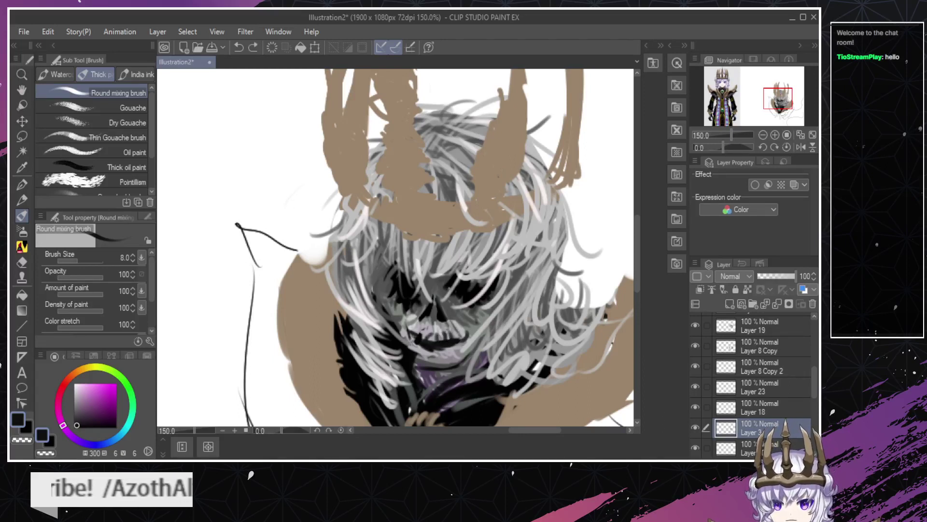
key(e)
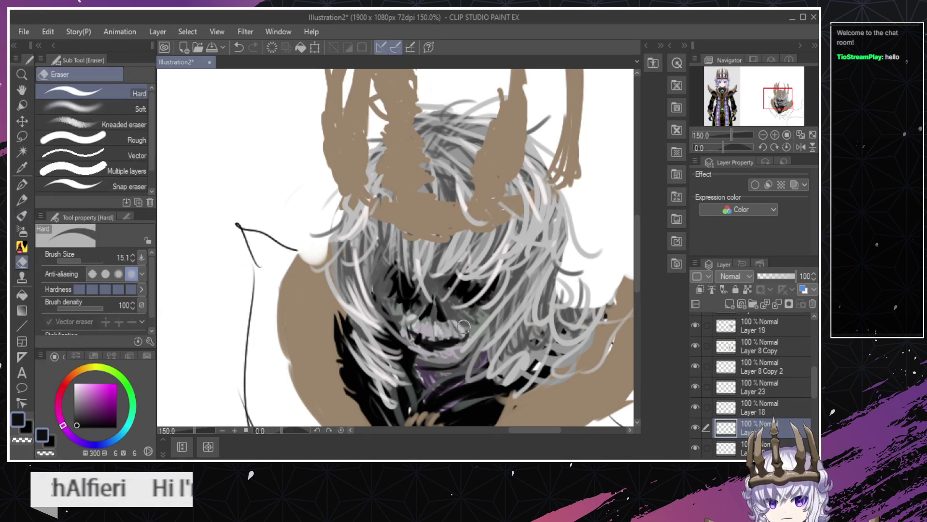
key(b)
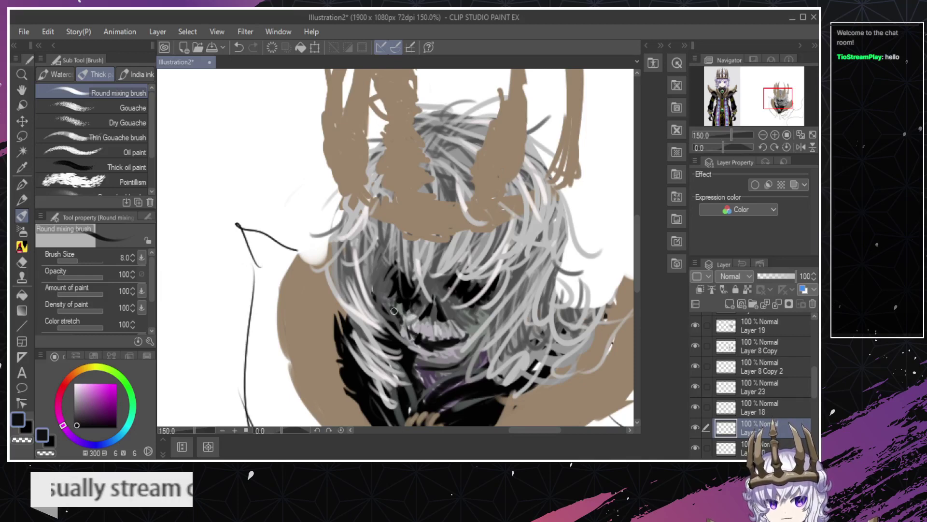
Try dark shading strokes on the cheek and outer edge of the skull's left eye socket.
key(ctrl+z)
key(ctrl+z)
drag(389, 314, 384, 292)
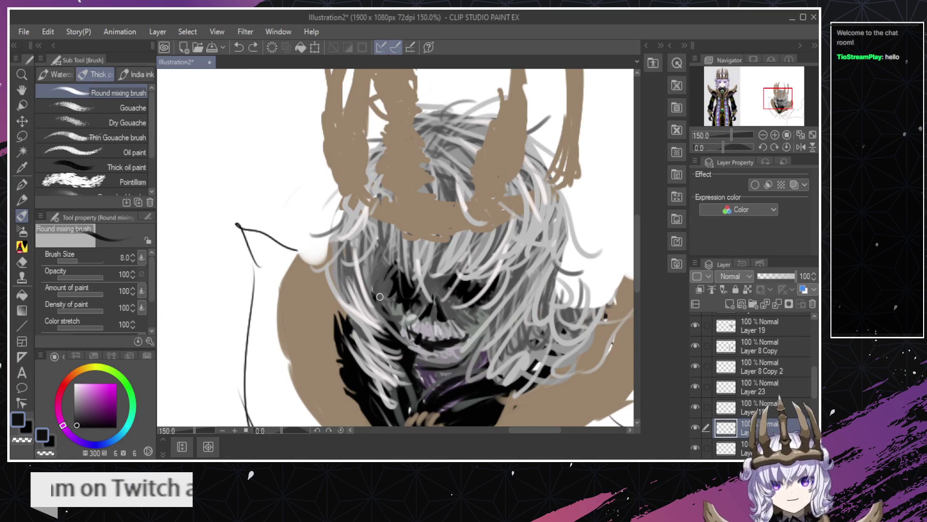
mouse_move(379, 278)
mouse_down()
mouse_move(372, 305)
mouse_move(383, 317)
mouse_up()
mouse_move(395, 294)
mouse_down()
mouse_move(391, 310)
mouse_move(373, 295)
mouse_move(381, 299)
mouse_up()
key(ctrl+z)
key(ctrl+z)
key(ctrl+z)
key(ctrl+z)
key(ctrl+y)
key(ctrl+z)
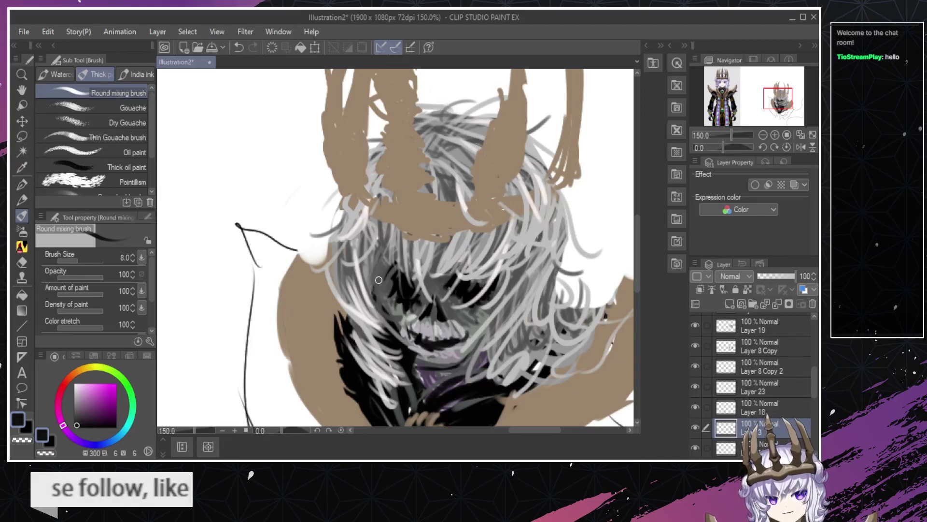
Erase the stray dark marks over the skull's upper front teeth with the Hard eraser at size 15.1.
key(/)
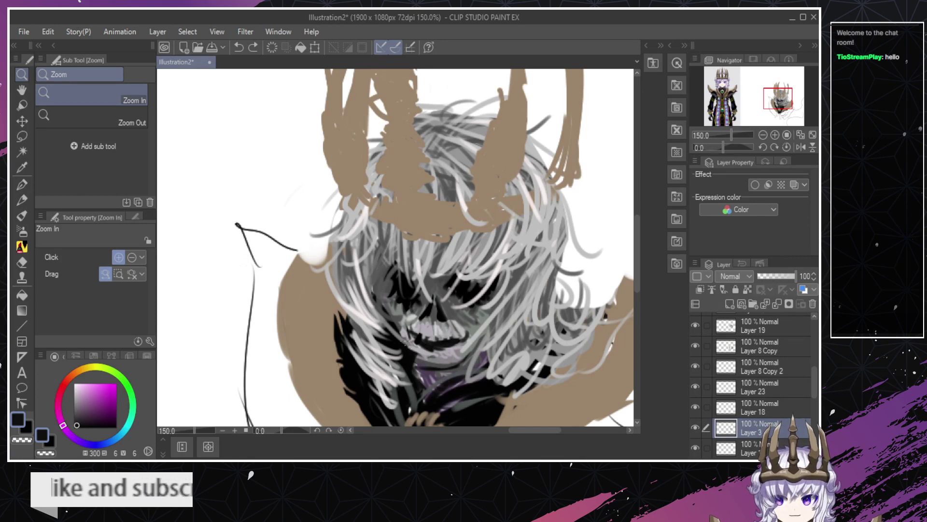
key(e)
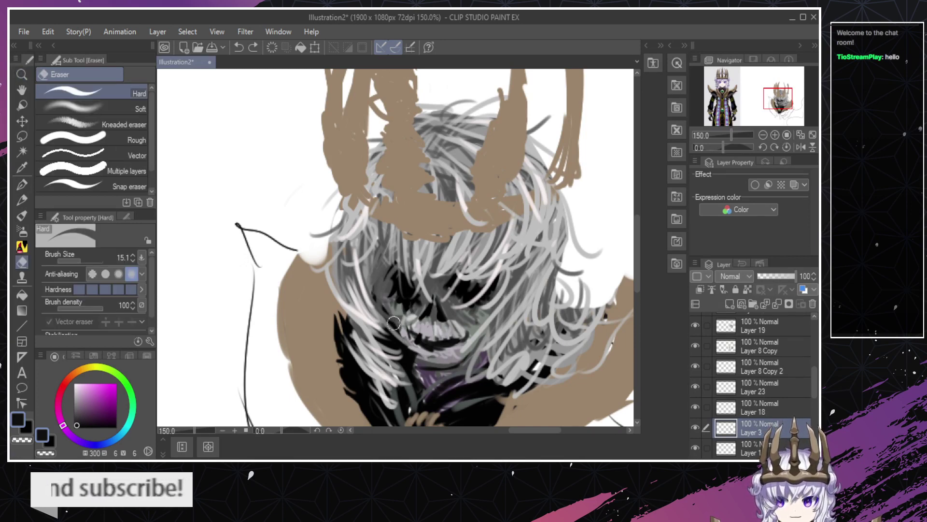
key(/)
alt+click(390, 346)
alt+click(391, 346)
alt+click(391, 346)
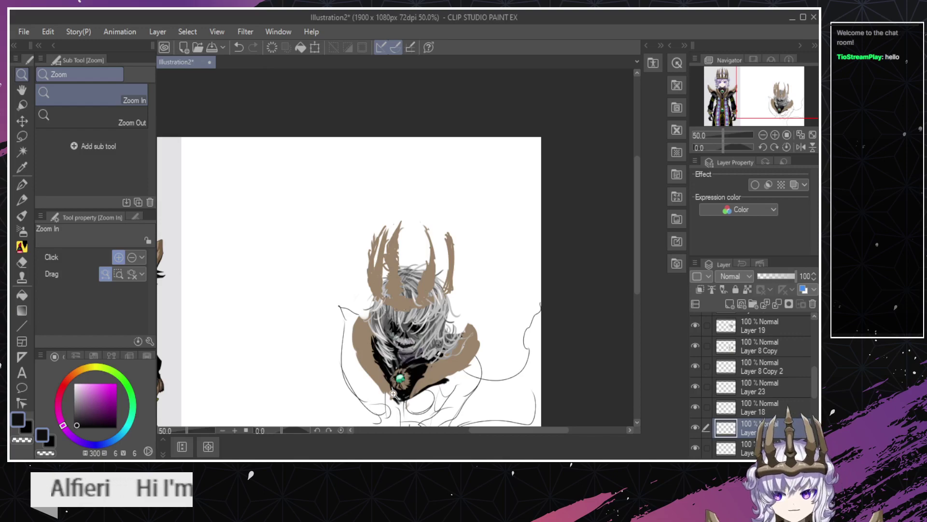
click(395, 355)
click(397, 338)
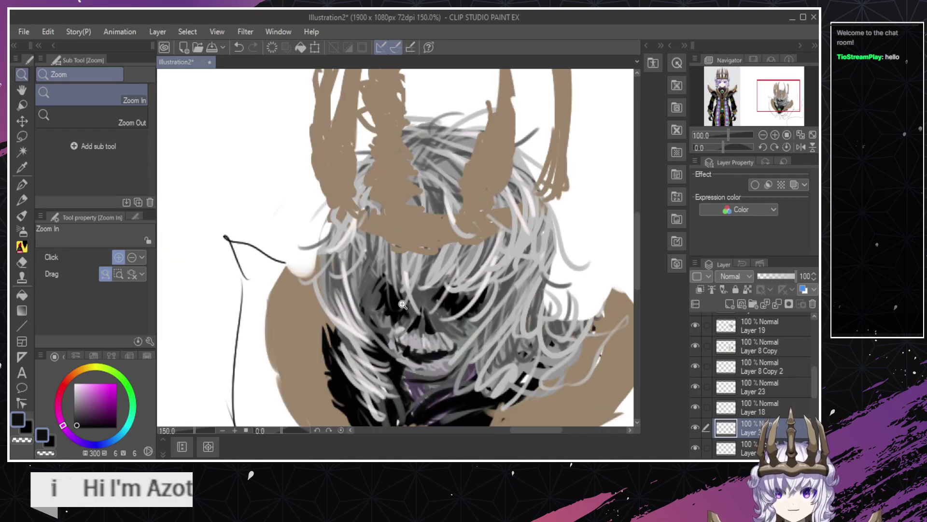
click(402, 303)
click(406, 309)
key(e)
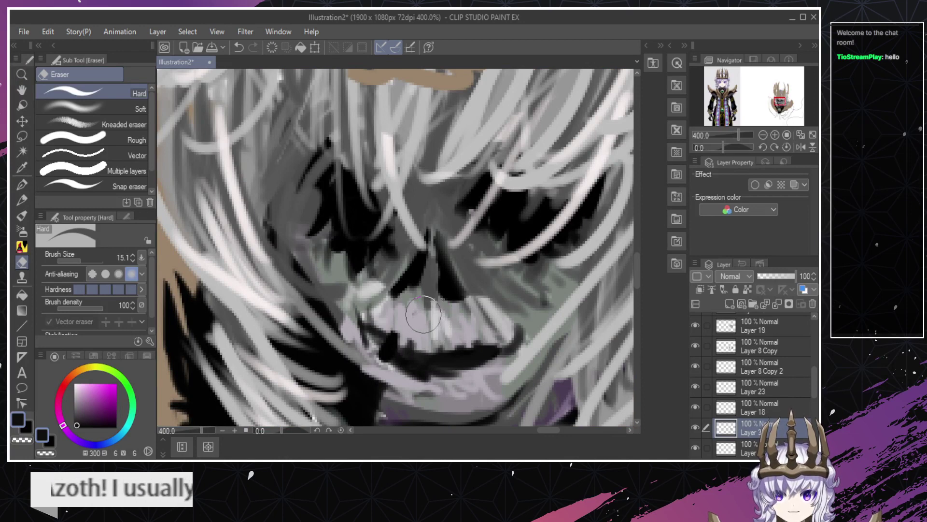
drag(414, 318, 407, 327)
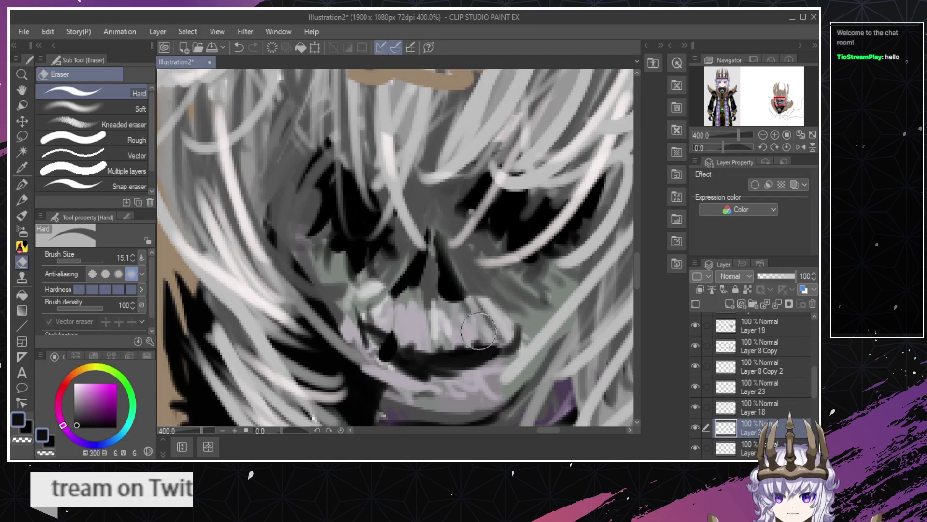
Examine the cleaned-up teeth against the whole crowned bust and again in close-up.
key(/)
alt+click(425, 342)
alt+click(425, 342)
alt+click(425, 341)
alt+click(425, 342)
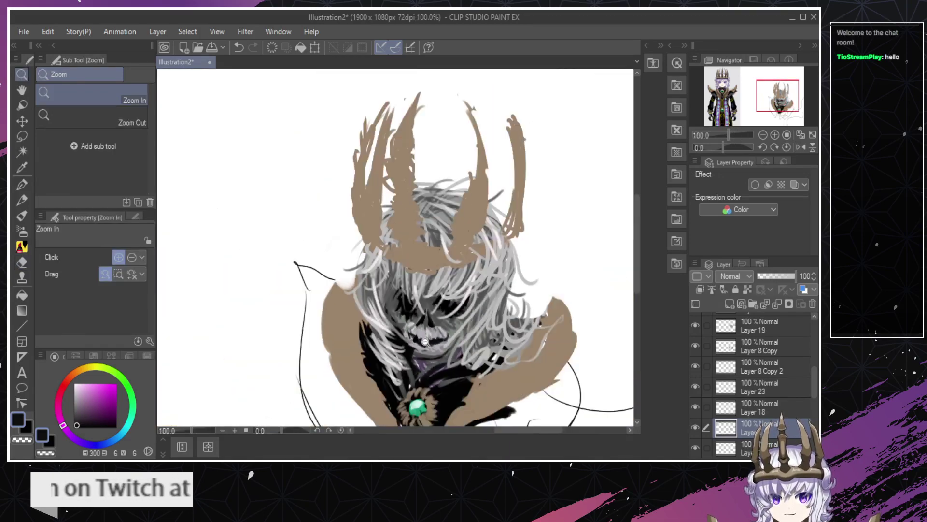
alt+click(430, 349)
alt+click(429, 351)
click(438, 354)
click(438, 353)
click(438, 352)
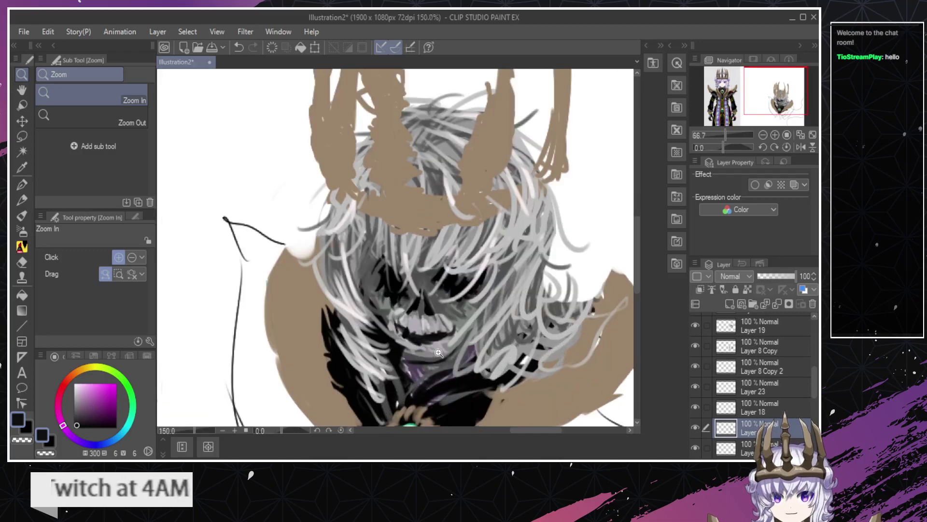
click(438, 352)
key(e)
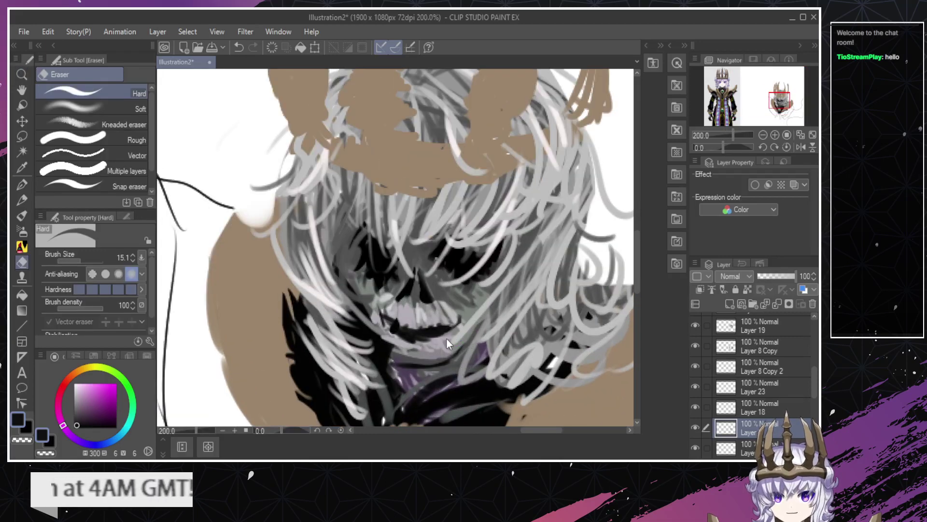
Undo the last edit and extend the dark mouth line up to its right corner with the Round mixing brush.
key(ctrl+z)
key(slash)
click(445, 335)
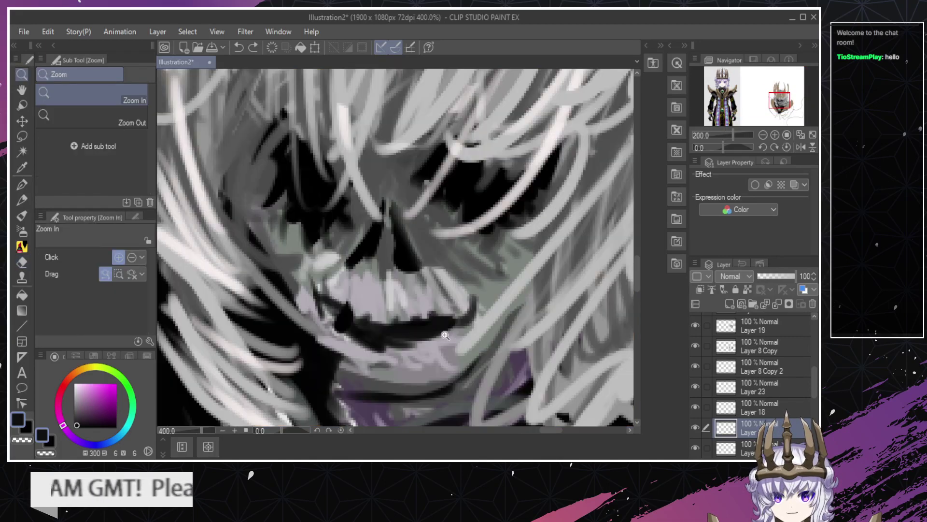
key(b)
mouse_move(391, 342)
mouse_down()
mouse_move(432, 337)
mouse_move(428, 345)
mouse_move(471, 317)
mouse_move(460, 322)
mouse_move(483, 290)
mouse_move(476, 316)
mouse_move(487, 285)
mouse_move(478, 328)
mouse_move(493, 289)
mouse_up()
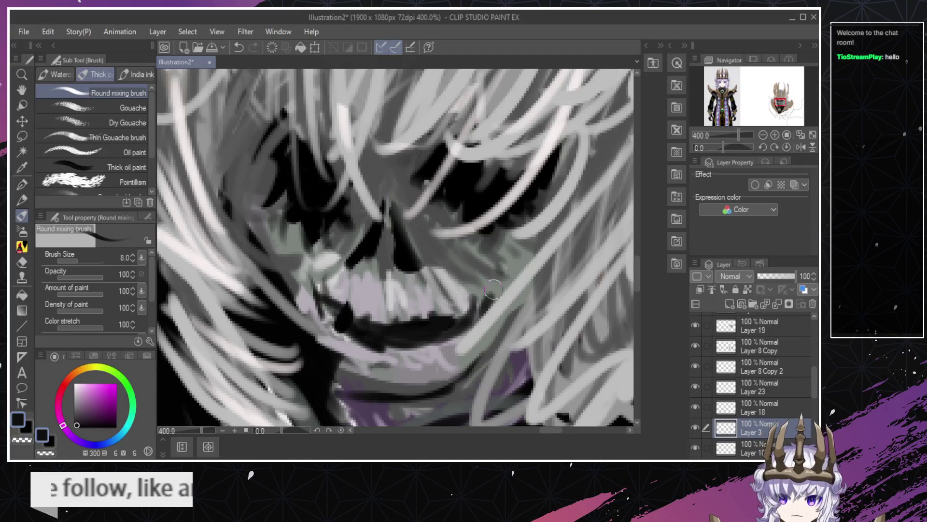
key(e)
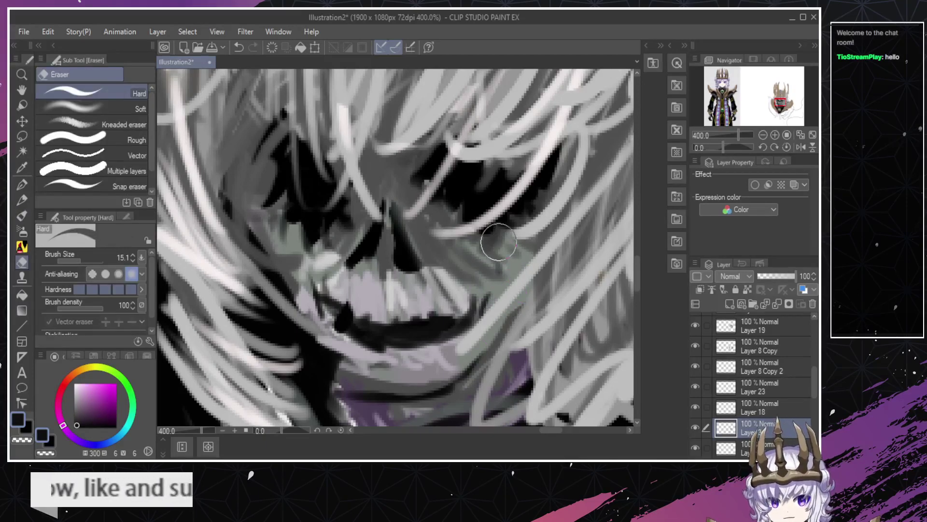
Examine the skull face, collar and green gem together at several zoom levels.
key(ctrl+space)
scroll(432, 329, down, 5)
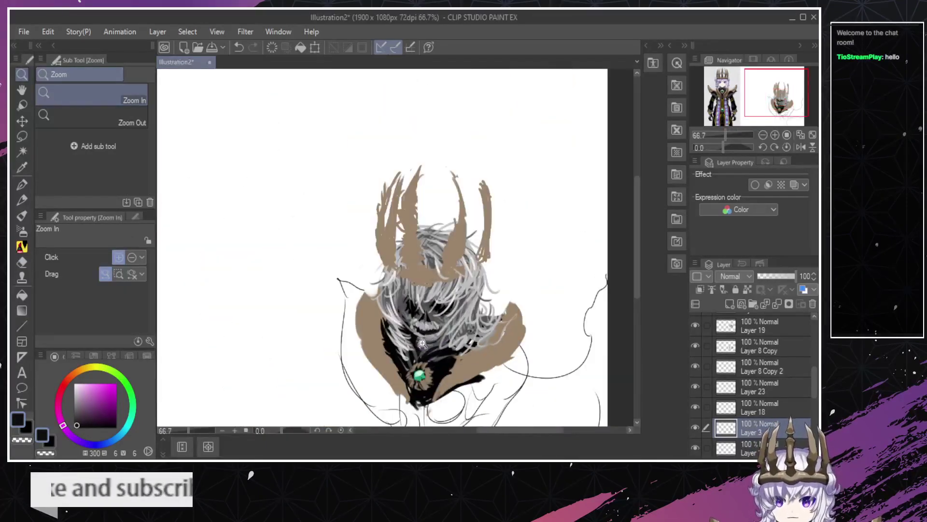
scroll(425, 357, down, 1)
scroll(433, 355, up, 2)
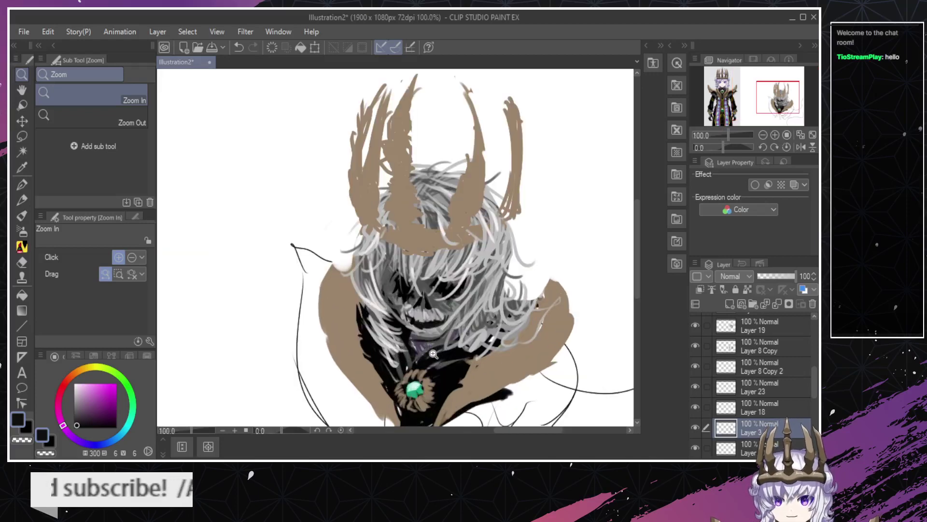
scroll(432, 358, down, 2)
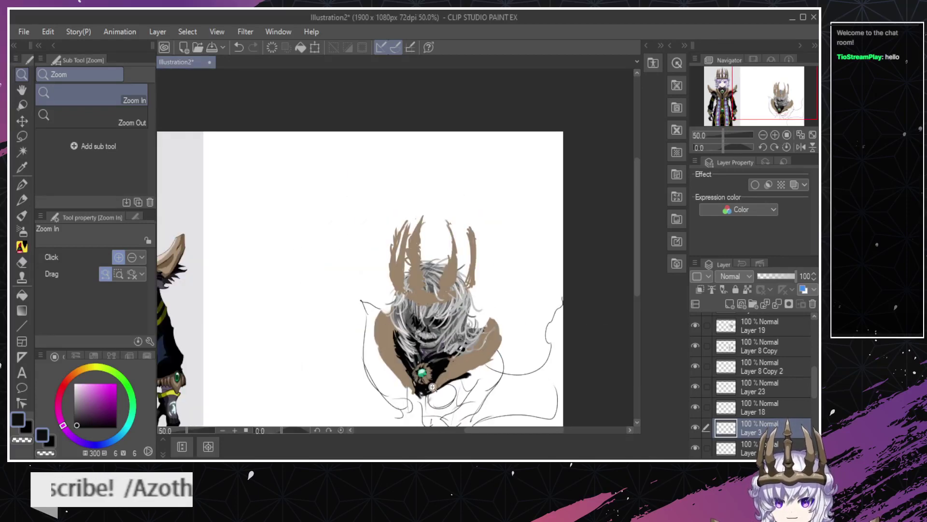
scroll(398, 386, up, 1)
scroll(401, 384, up, 2)
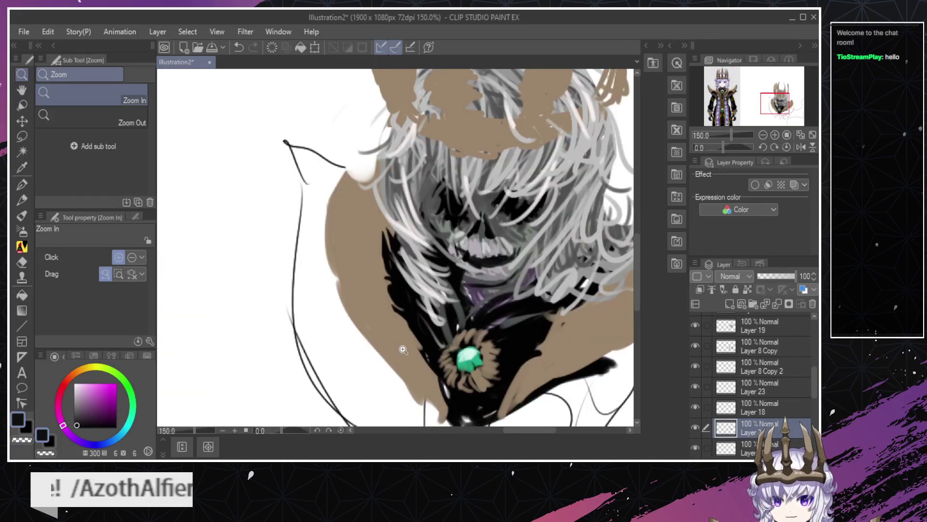
scroll(431, 380, down, 1)
scroll(431, 380, down, 1)
scroll(431, 380, up, 1)
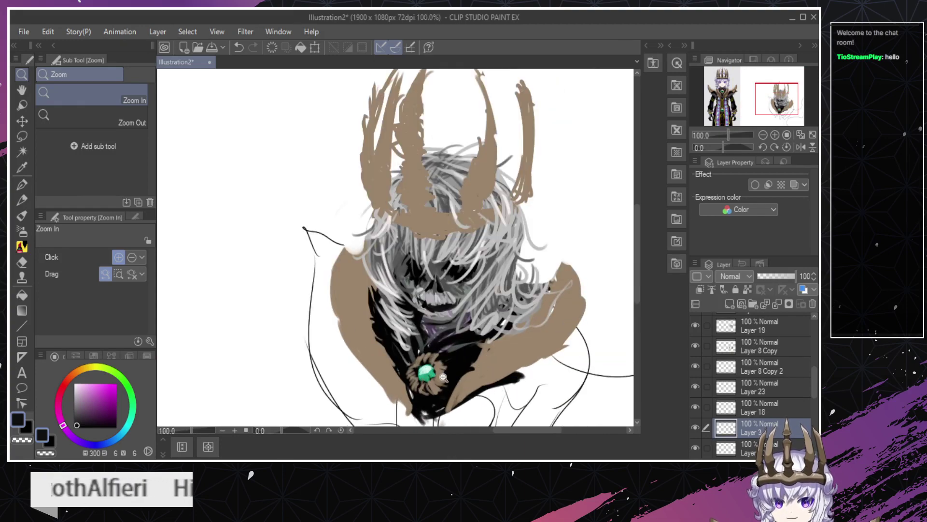
scroll(430, 380, up, 1)
ctrl+shift+click(381, 371)
scroll(380, 379, down, 2)
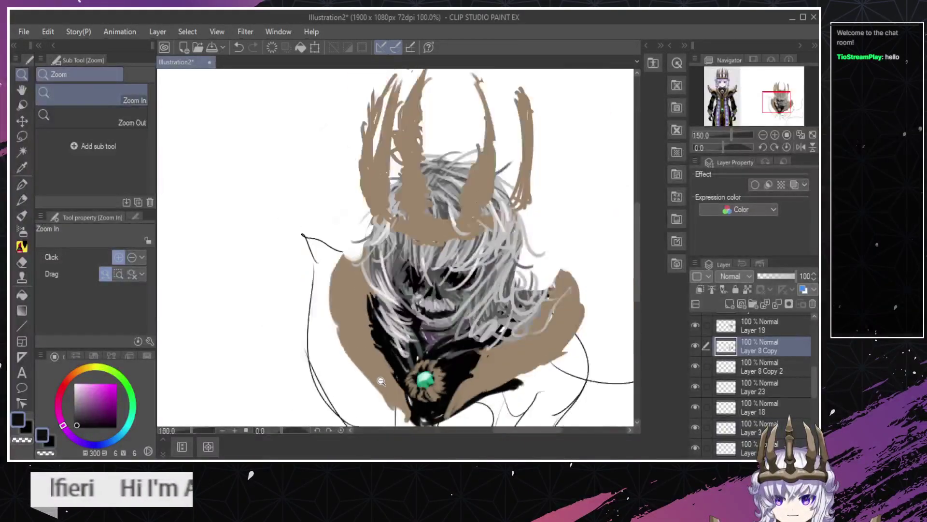
scroll(374, 388, up, 1)
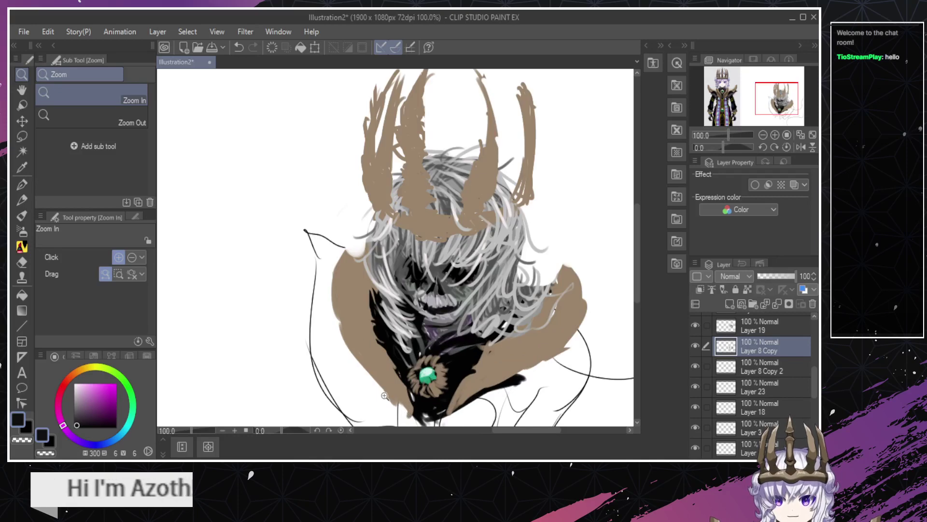
Erase the white smudge over the left collar's upper tip on Layer 24, undoing the stroke that reaches into the hair.
key(e)
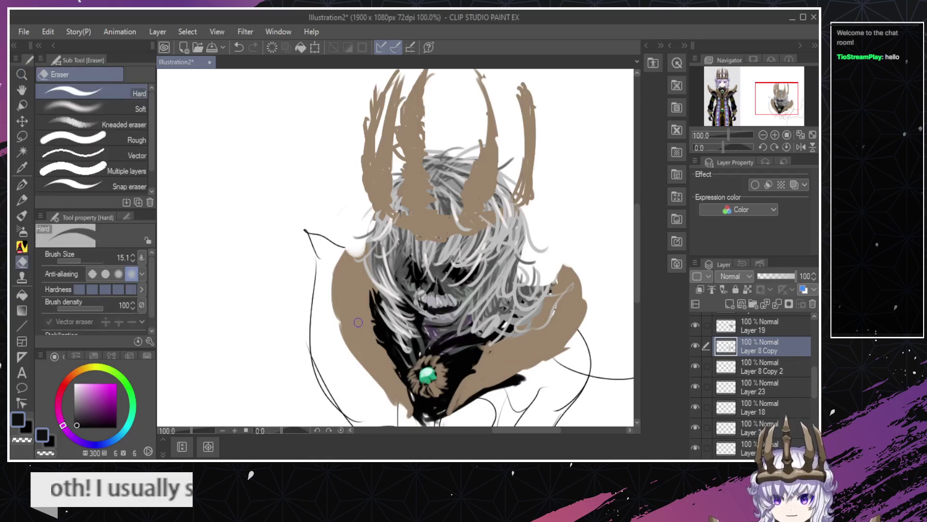
ctrl+shift+click(344, 238)
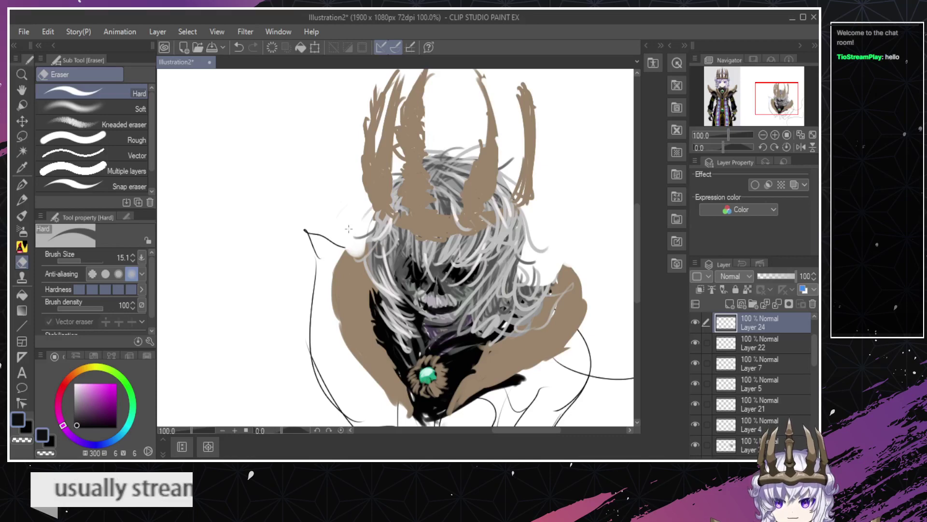
drag(345, 258, 373, 244)
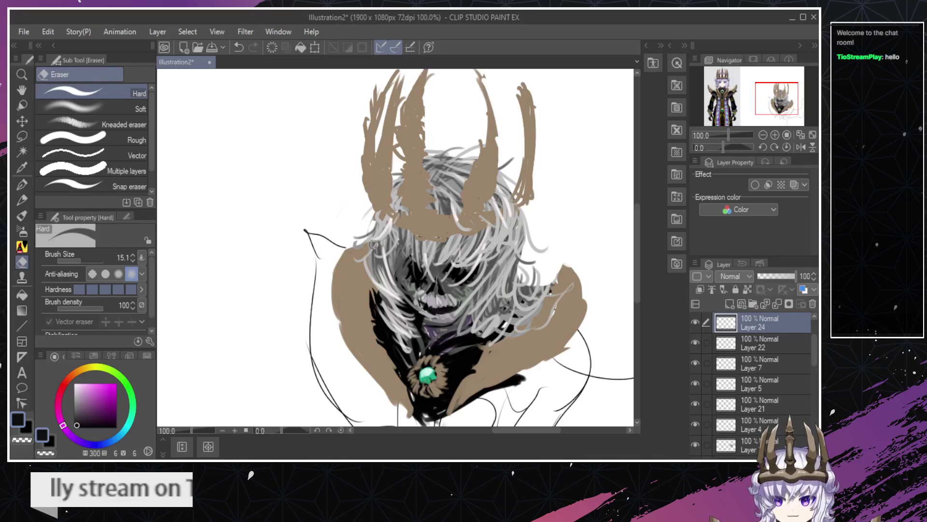
key(ctrl+z)
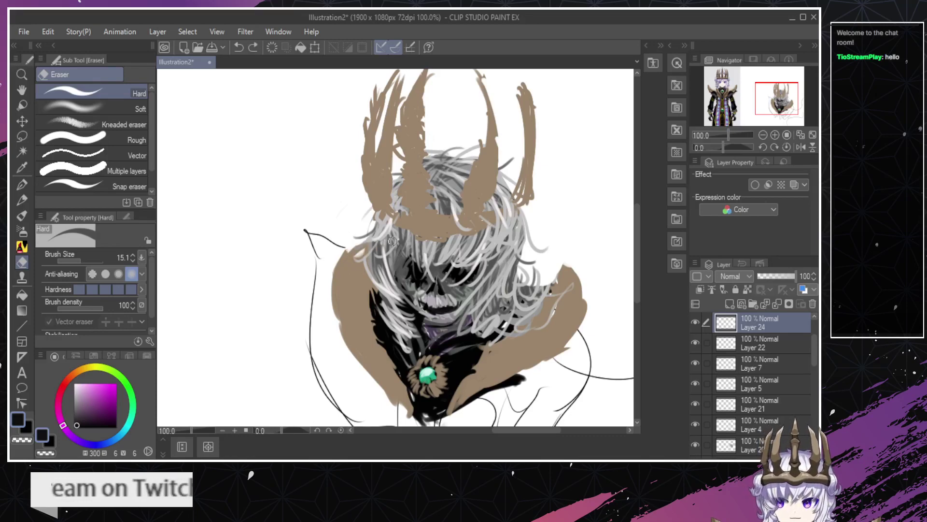
Erase the grey strand end sticking out over the left collar's upper edge on its own layer, and reselect Layer 24.
key(ctrl+space)
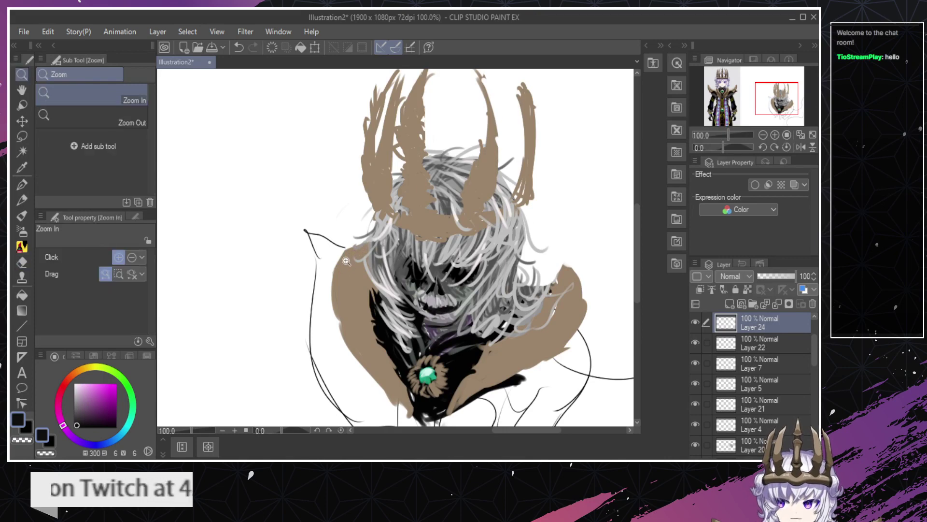
click(346, 253)
click(347, 254)
click(351, 249)
click(351, 249)
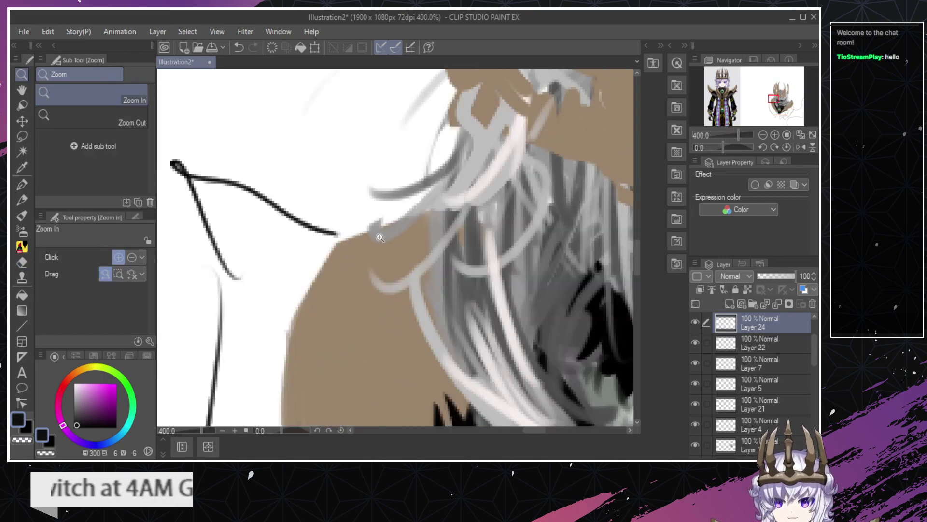
ctrl+shift+click(381, 235)
key(e)
drag(369, 229, 362, 228)
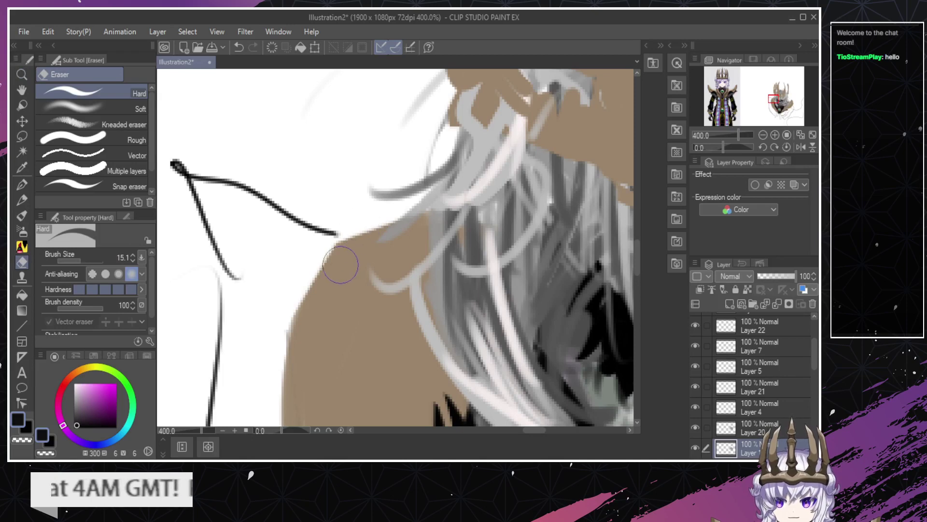
key(ctrl+shift+n)
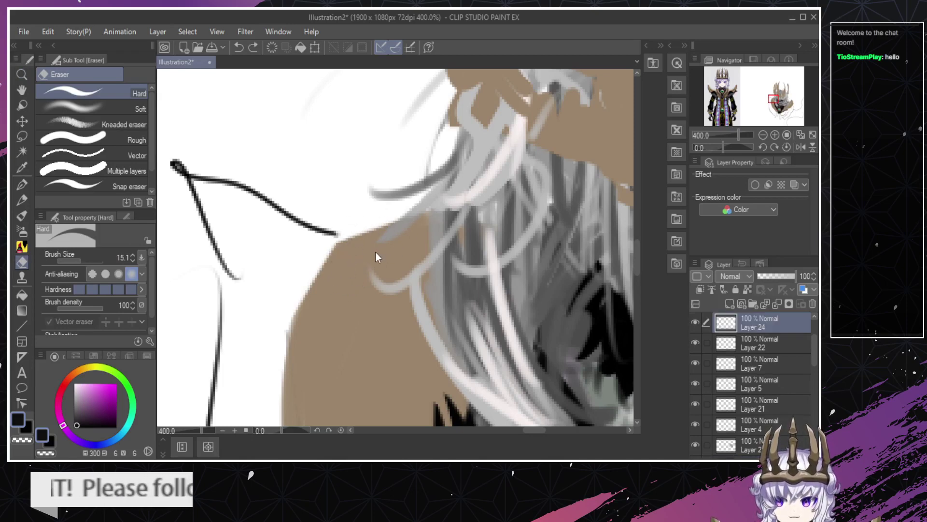
Extend the right collar's upper part inward to the hair on Layer 24 with the Round mixing brush in the sampled collar brown.
key(ctrl+space)
ctrl+alt+click(349, 298)
ctrl+alt+click(350, 298)
ctrl+alt+click(350, 298)
ctrl+alt+click(350, 302)
ctrl+alt+click(342, 324)
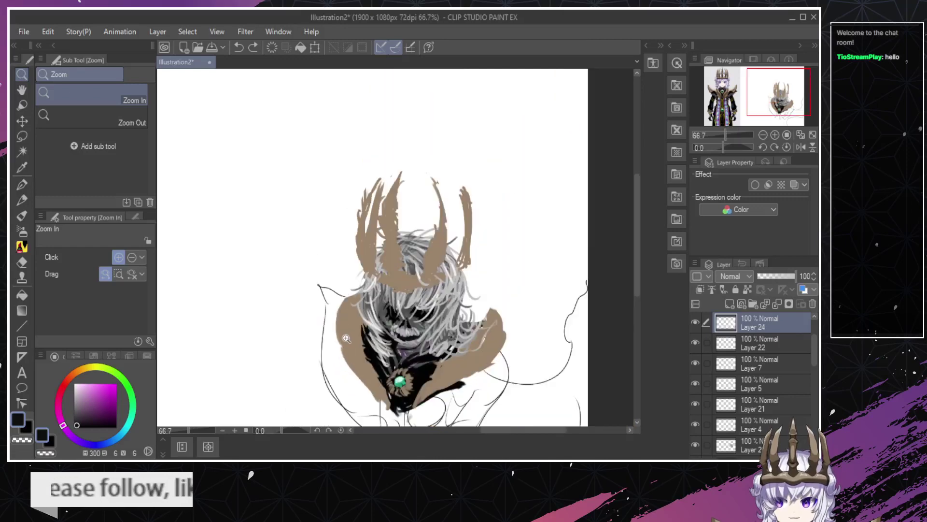
mouse_move(365, 334)
mouse_down()
mouse_move(483, 314)
mouse_move(455, 343)
mouse_move(442, 338)
mouse_move(466, 352)
mouse_move(462, 327)
mouse_move(429, 353)
mouse_up()
ctrl+shift+click(493, 370)
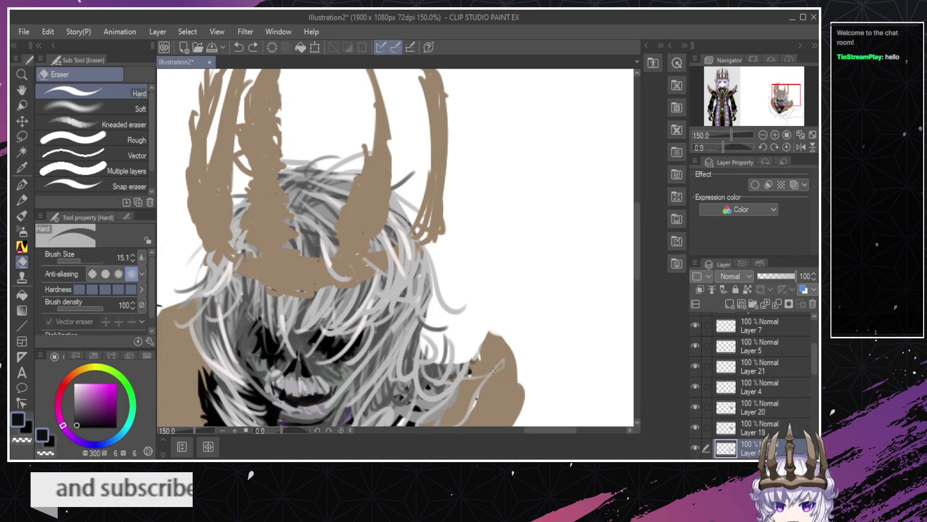
ctrl+shift+click(478, 327)
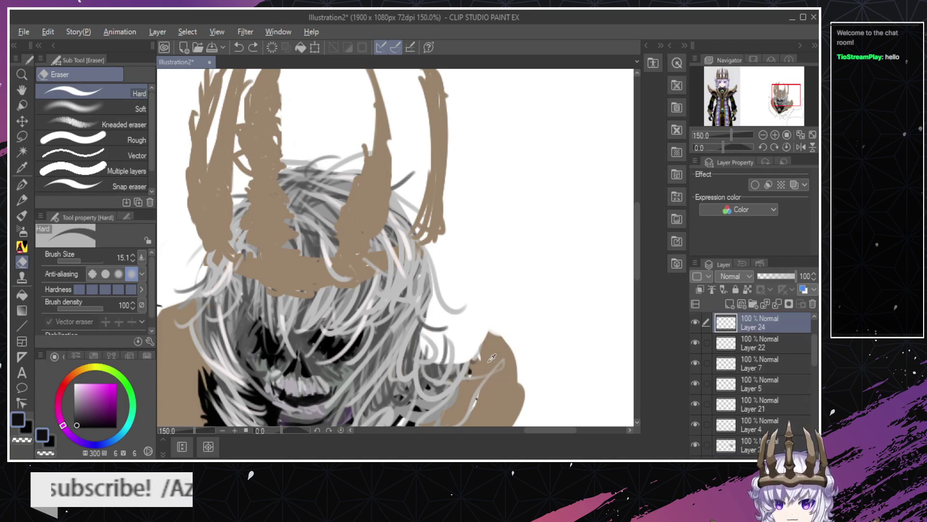
alt+click(492, 357)
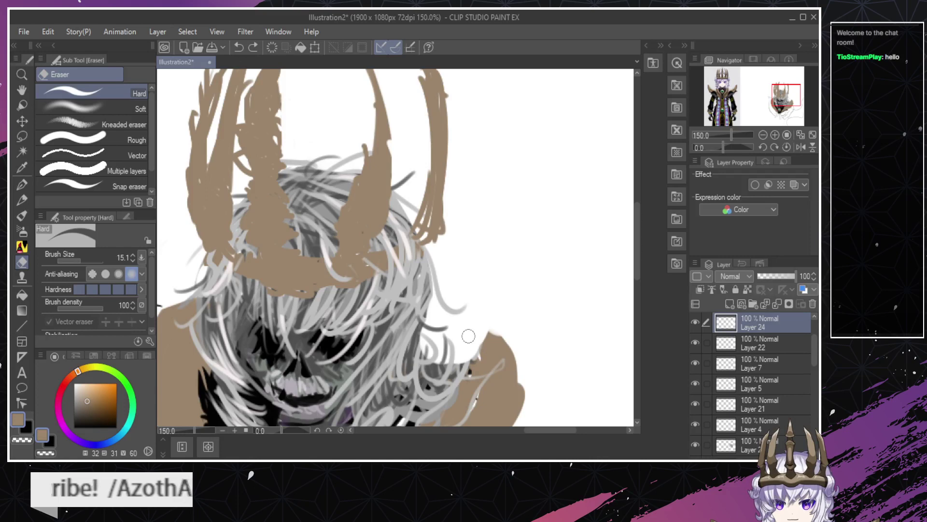
key(b)
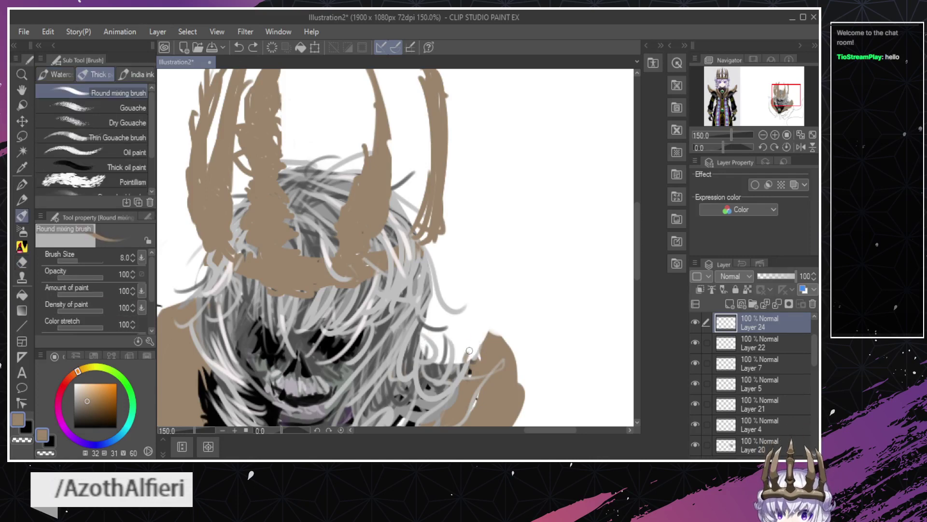
mouse_move(469, 350)
mouse_down()
mouse_move(478, 338)
mouse_move(459, 357)
mouse_move(469, 331)
mouse_up()
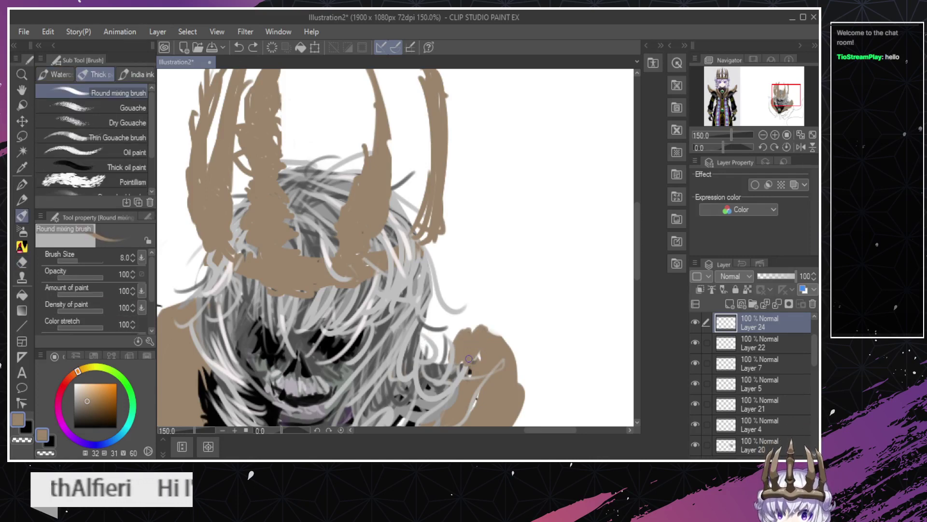
mouse_move(464, 363)
mouse_down()
mouse_move(445, 351)
mouse_move(434, 338)
mouse_move(440, 357)
mouse_move(431, 360)
mouse_move(436, 348)
mouse_move(424, 345)
mouse_move(438, 333)
mouse_move(426, 323)
mouse_move(459, 329)
mouse_up()
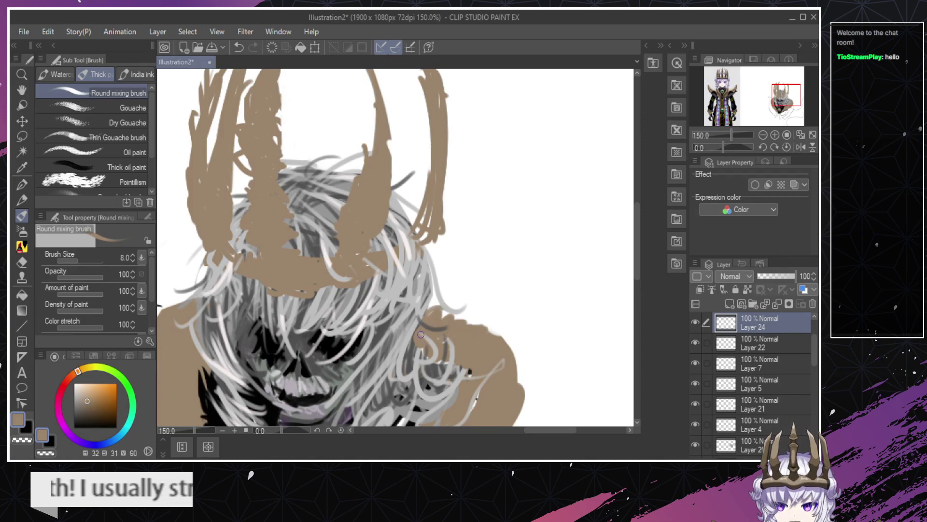
mouse_move(477, 320)
mouse_down()
mouse_move(493, 332)
mouse_move(446, 321)
mouse_move(493, 340)
mouse_up()
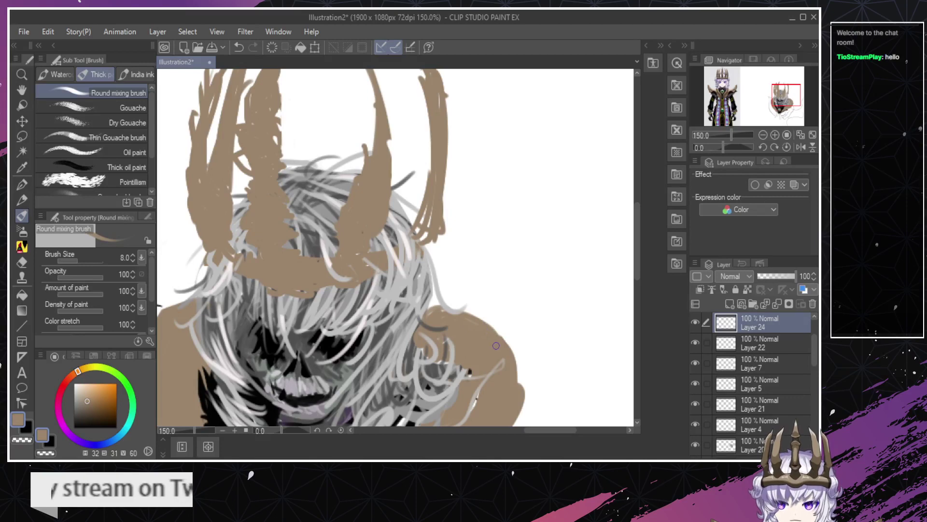
Clean up the right collar's inner edge where it meets the hair, alternating the Hard eraser and the Round mixing brush.
key(e)
mouse_move(408, 330)
mouse_down()
mouse_move(417, 354)
mouse_move(432, 358)
mouse_move(419, 347)
mouse_move(416, 355)
mouse_move(434, 361)
mouse_move(436, 310)
mouse_move(420, 329)
mouse_move(429, 313)
mouse_up()
key(b)
key(e)
key(b)
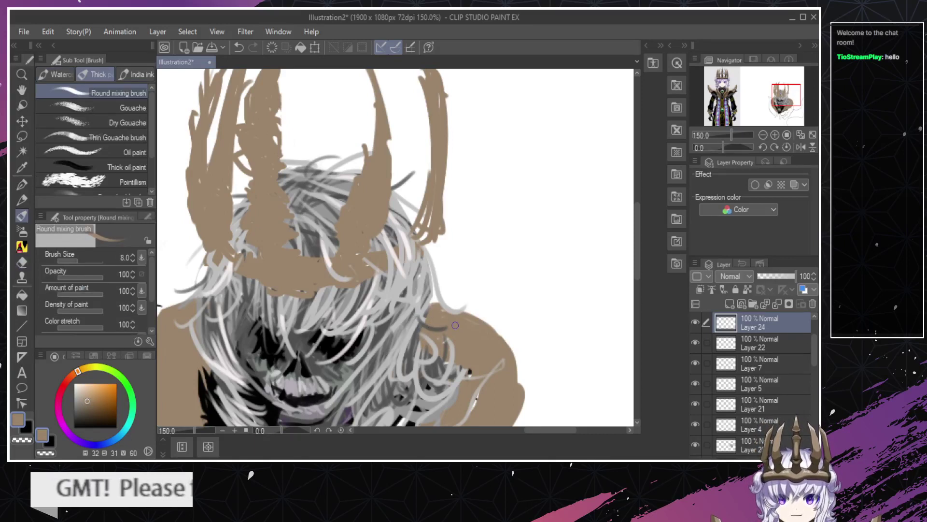
key(e)
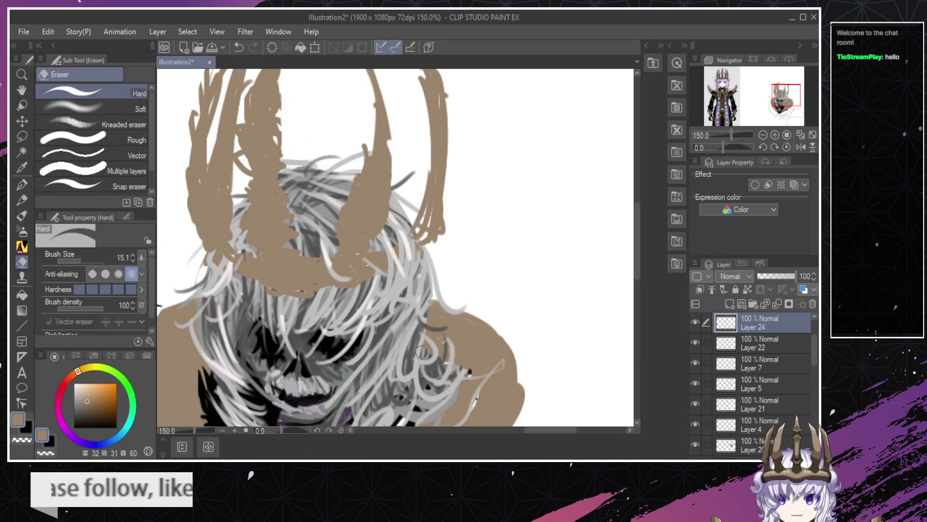
Add a new layer above Layer 24 and try a muted grey-brown stroke on the left collar, undoing the stroke.
key(slash)
scroll(424, 373, down, 4)
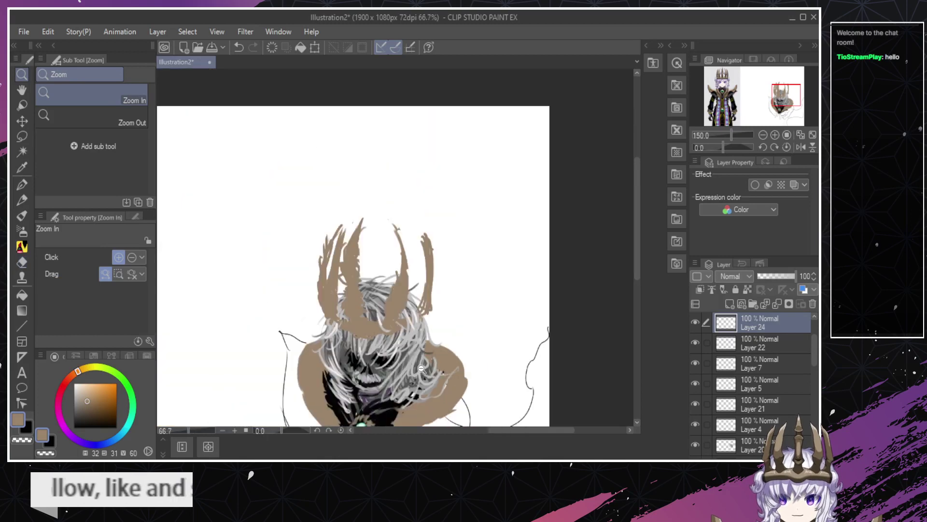
scroll(417, 384, up, 2)
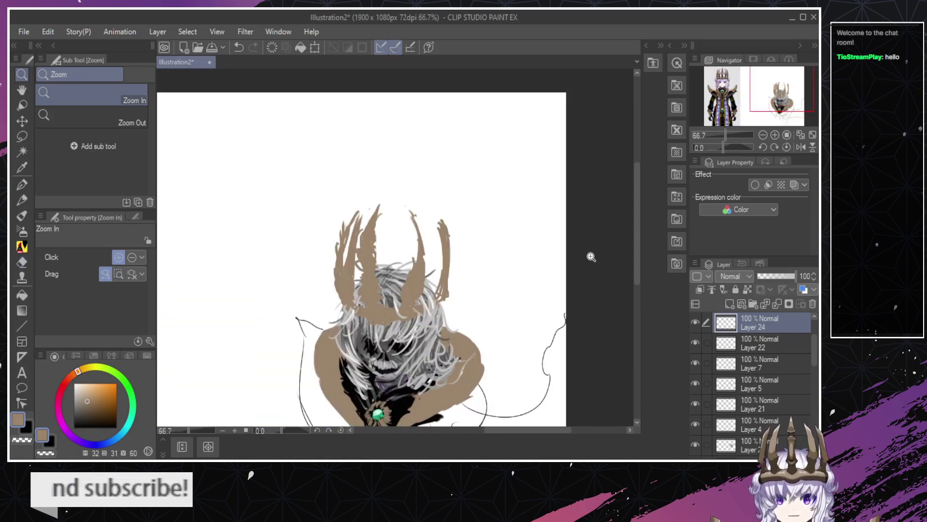
drag(637, 252, 639, 280)
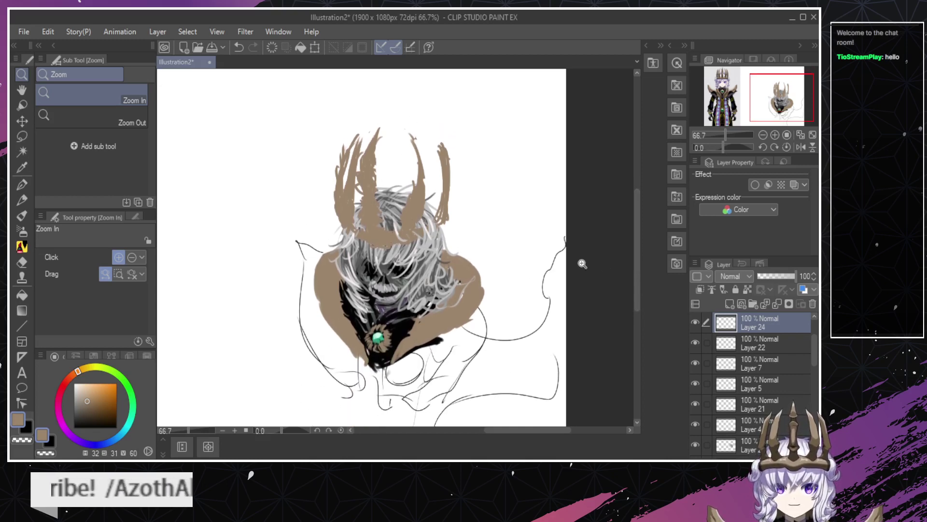
click(366, 301)
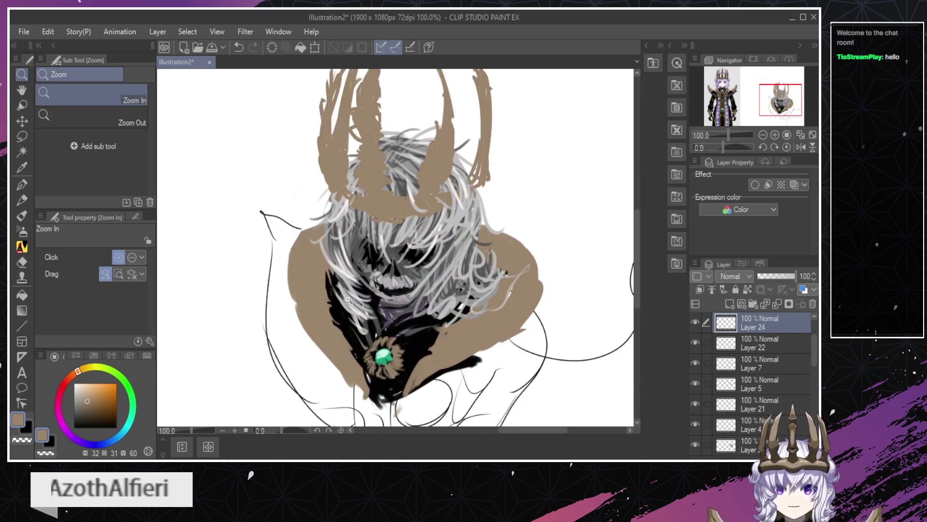
drag(99, 403, 80, 406)
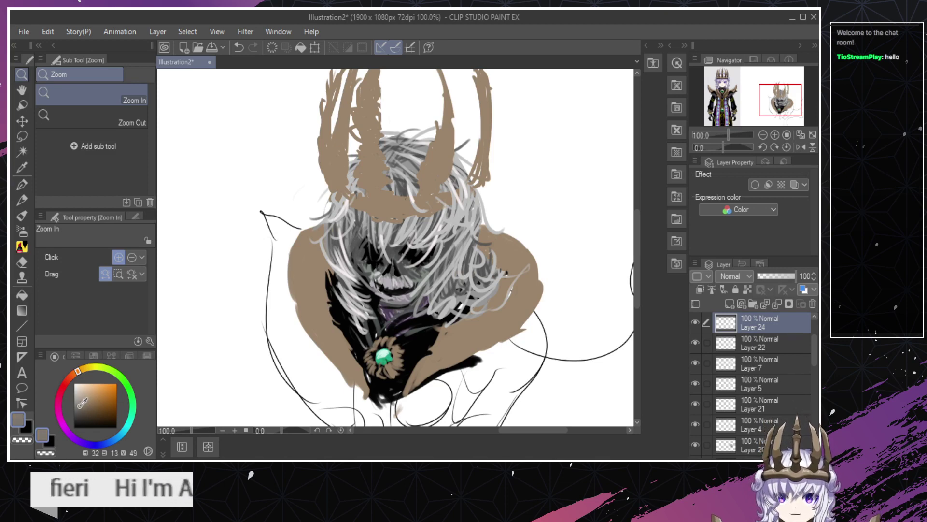
click(731, 306)
key(b)
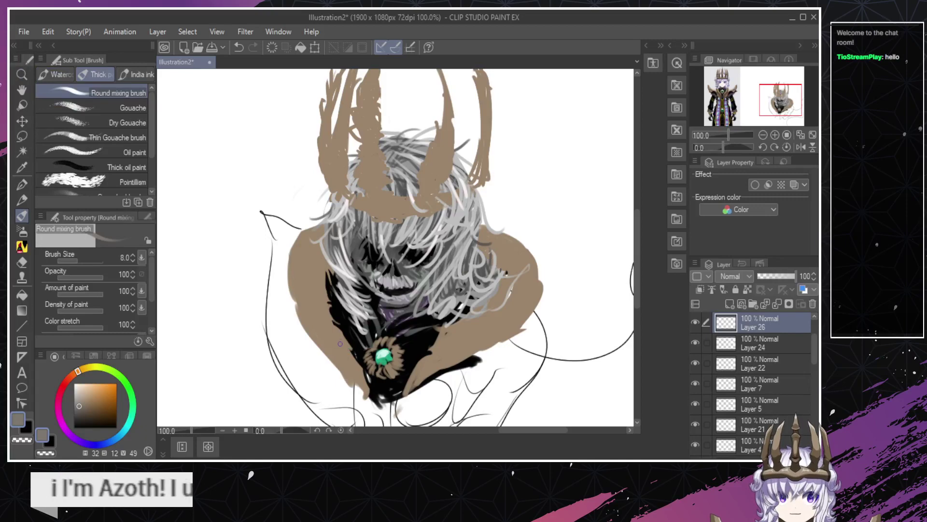
mouse_move(316, 305)
mouse_down()
mouse_move(307, 276)
mouse_move(316, 262)
mouse_up()
key(ctrl+z)
Try curved light tan strokes (hue 32, saturation 23, value 73) down the left collar on Layer 26, and undo them all.
drag(80, 405, 84, 395)
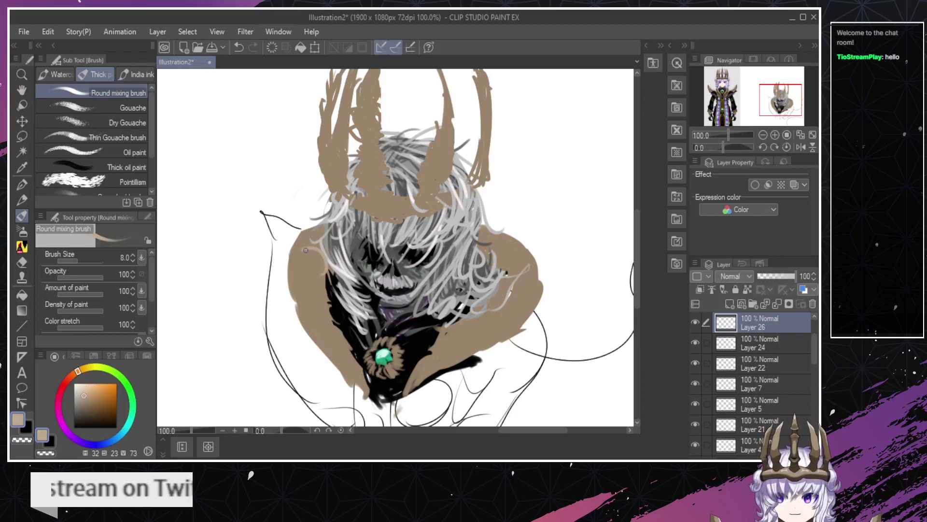
mouse_move(315, 248)
mouse_down()
mouse_move(313, 273)
mouse_move(299, 263)
mouse_move(322, 290)
mouse_up()
drag(305, 297, 327, 307)
drag(313, 316, 336, 323)
key(ctrl+z)
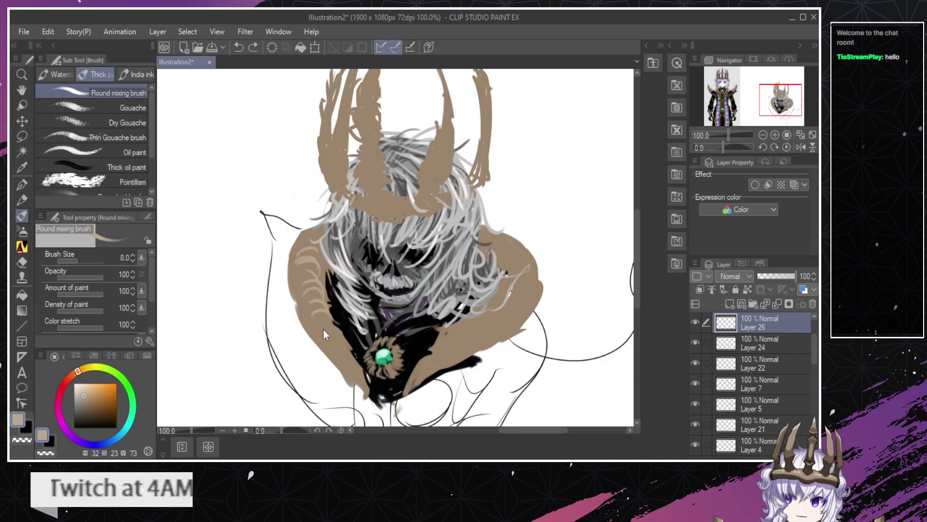
key(ctrl+z)
key(ctrl+z)
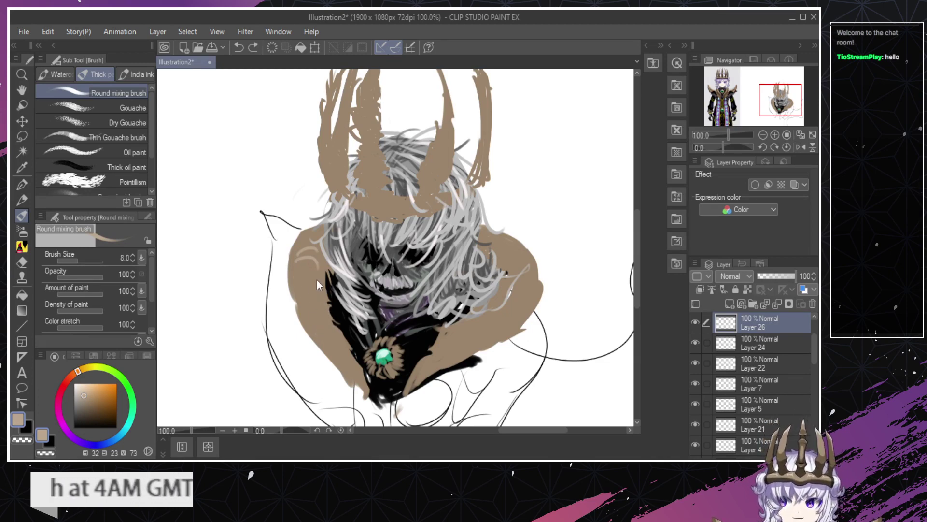
key(ctrl+z)
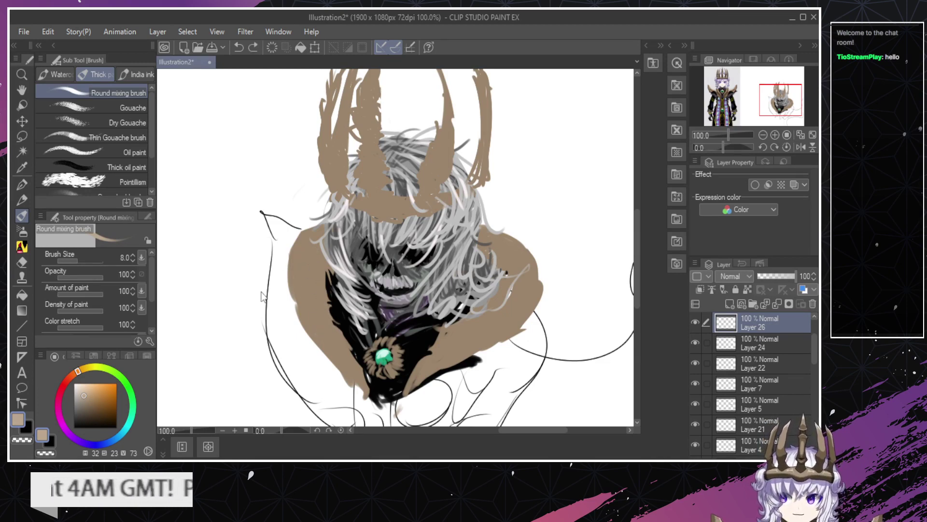
Try a pale peach highlight stroke on the left collar's inner edge, undo it and sample the collar's brown again.
click(85, 389)
click(88, 400)
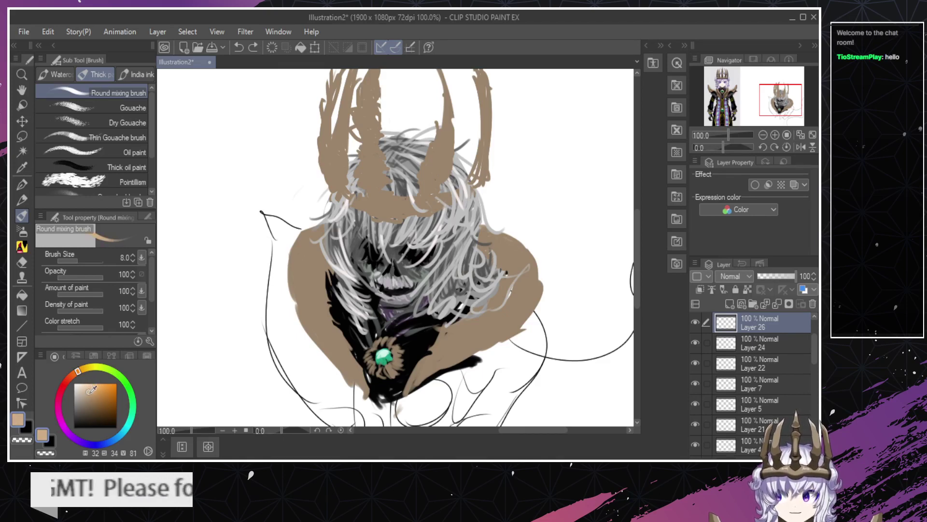
click(92, 382)
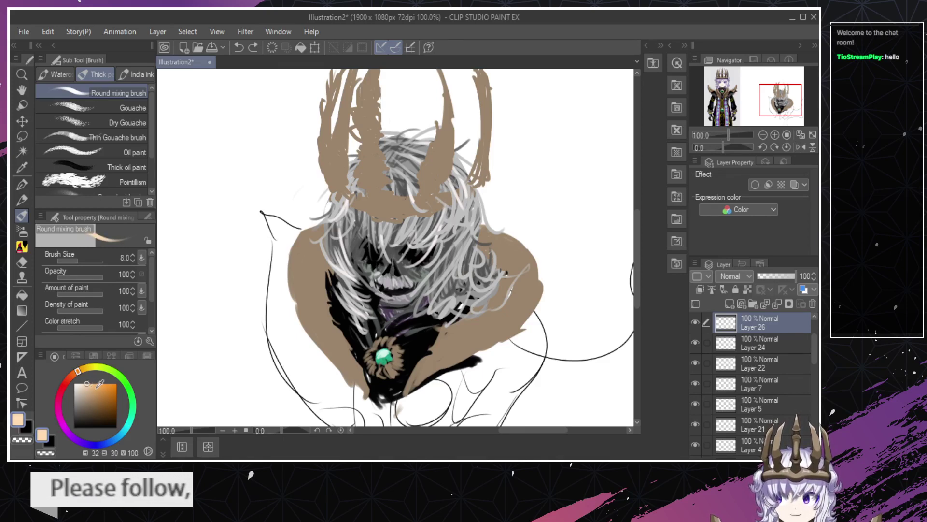
click(99, 384)
drag(337, 327, 337, 318)
key(ctrl+z)
alt+click(328, 322)
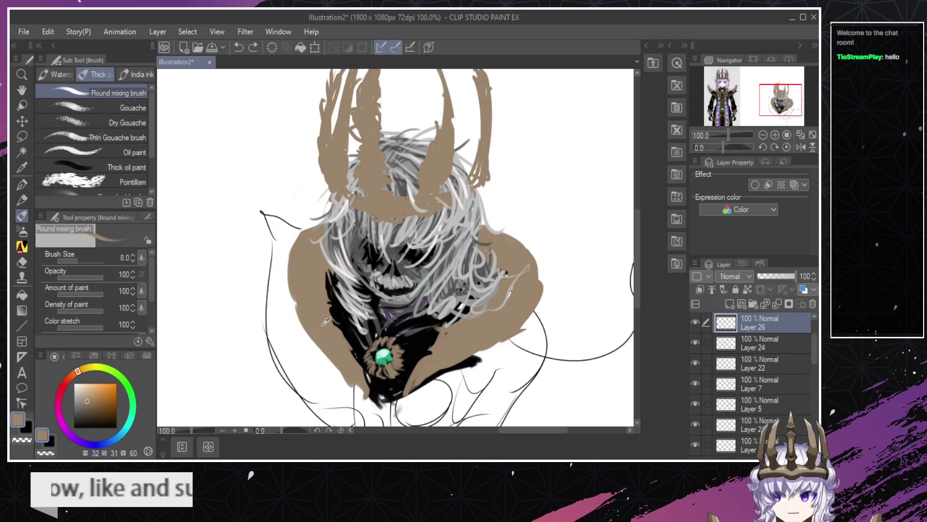
Set a tan colour of hue 32, saturation 33, value 83, try it on the lower left collar and undo the strokes.
click(88, 395)
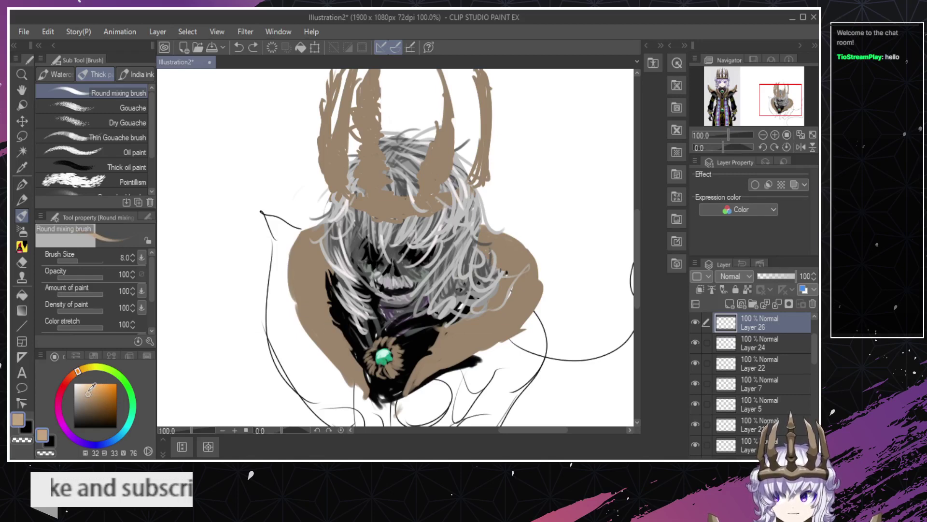
click(90, 386)
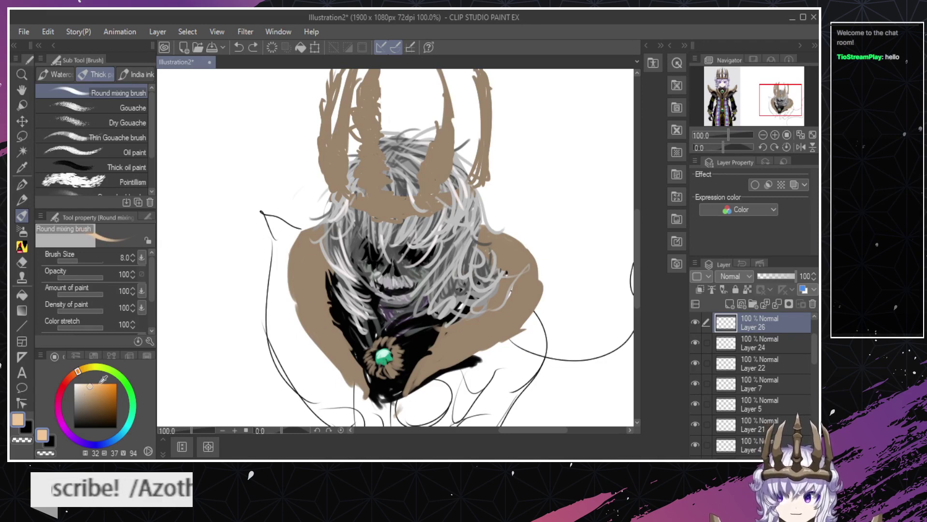
click(86, 398)
click(91, 388)
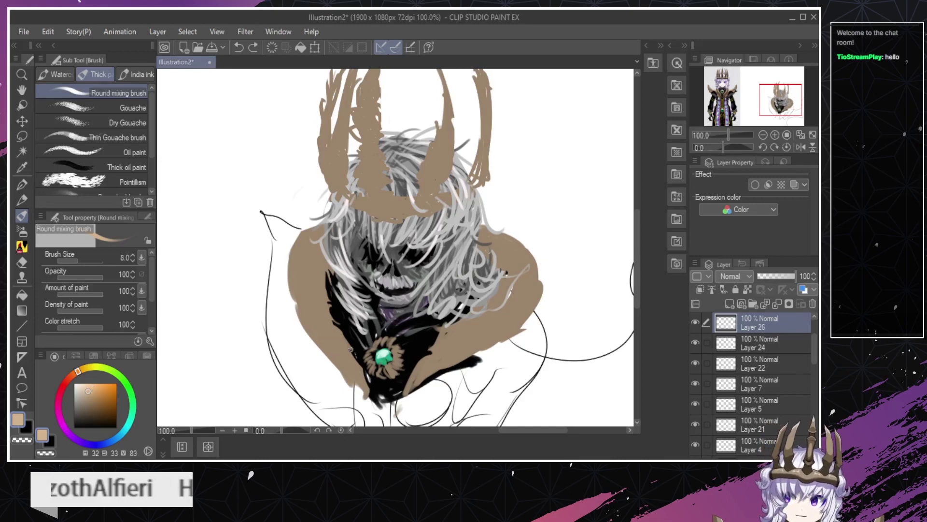
mouse_move(333, 351)
mouse_down()
mouse_move(338, 334)
mouse_move(349, 344)
mouse_up()
key(ctrl+z)
key(ctrl+z)
key(ctrl+z)
key(ctrl+z)
key(ctrl+z)
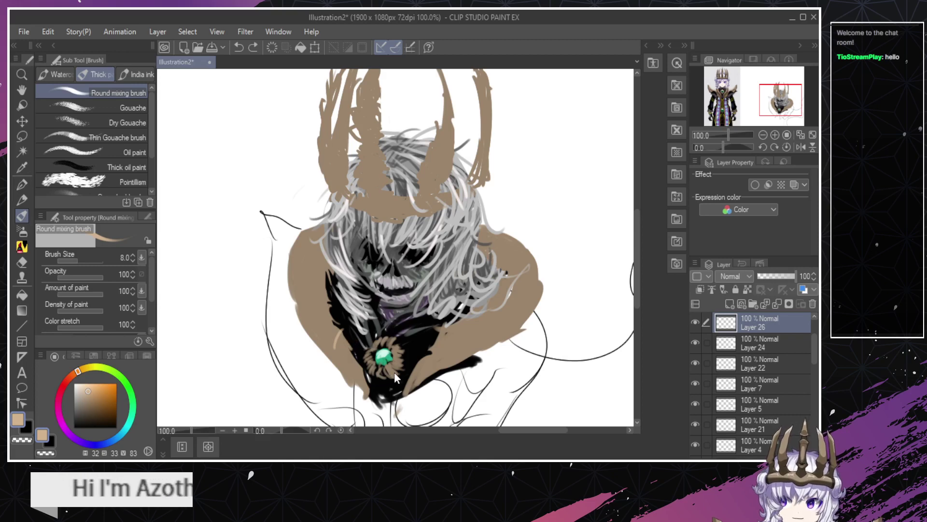
Try light tan highlight strokes on the brown setting around the green gem, and undo them one by one.
mouse_move(392, 372)
mouse_down()
mouse_move(387, 339)
mouse_move(377, 337)
mouse_move(370, 353)
mouse_up()
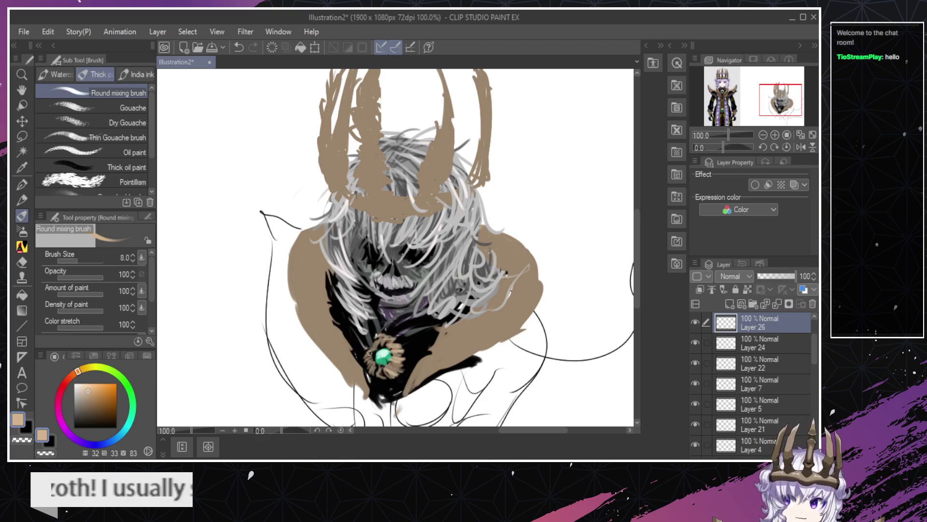
key(ctrl+z)
key(ctrl+z)
key(ctrl+z)
key(ctrl+z)
key(ctrl+z)
key(ctrl+z)
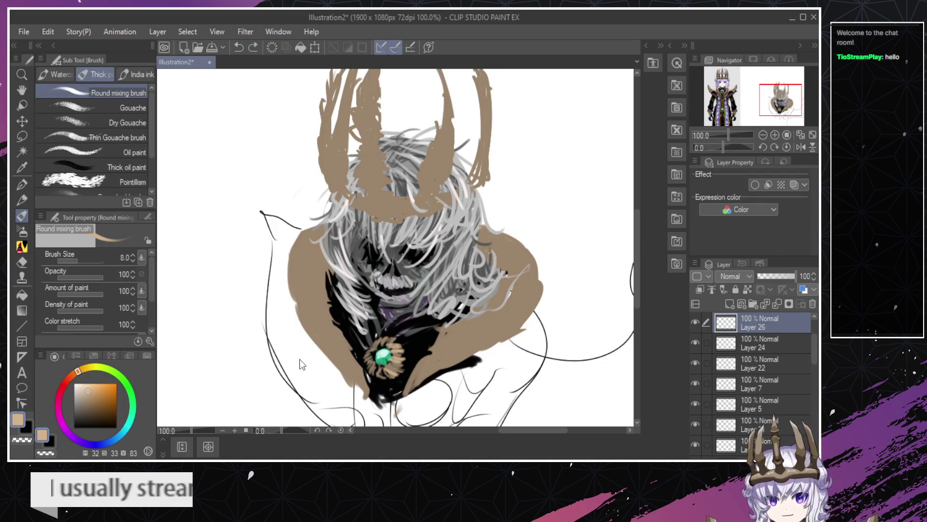
key(ctrl+z)
key(ctrl+z)
key(ctrl+z)
key(ctrl+z)
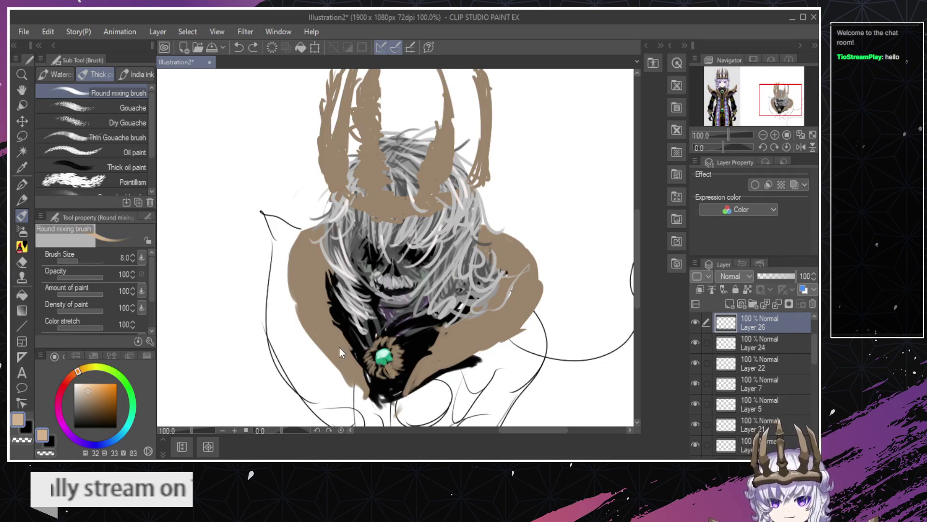
Try another tan stroke on the lower left collar, and undo it together with the added Layer 26.
drag(346, 338, 348, 366)
key(ctrl+z)
key(ctrl+z)
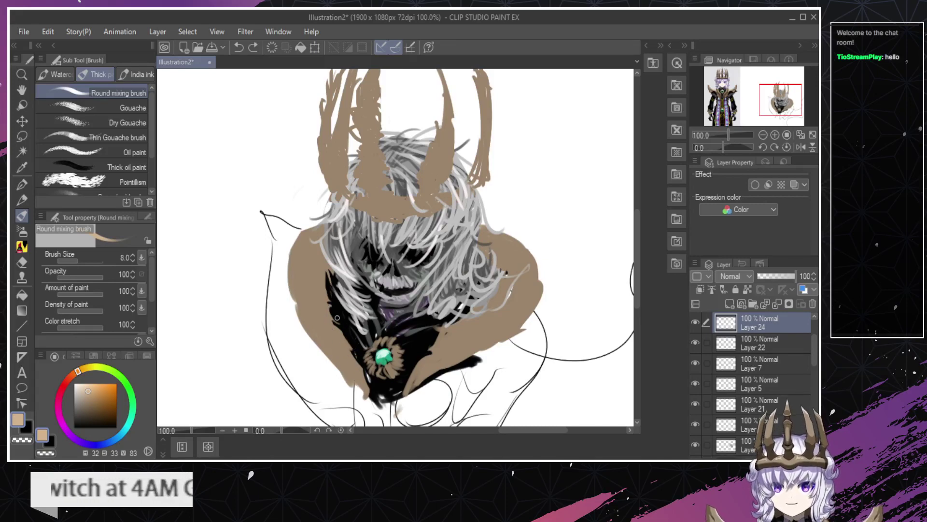
Try loose tan highlight strokes along the inside of the left collar and undo them all.
mouse_move(343, 348)
mouse_down()
mouse_move(361, 368)
mouse_move(304, 290)
mouse_move(315, 297)
mouse_move(309, 266)
mouse_move(322, 288)
mouse_move(316, 254)
mouse_move(326, 287)
mouse_up()
key(ctrl+z)
key(ctrl+z)
key(ctrl+z)
key(ctrl+z)
key(ctrl+z)
key(ctrl+z)
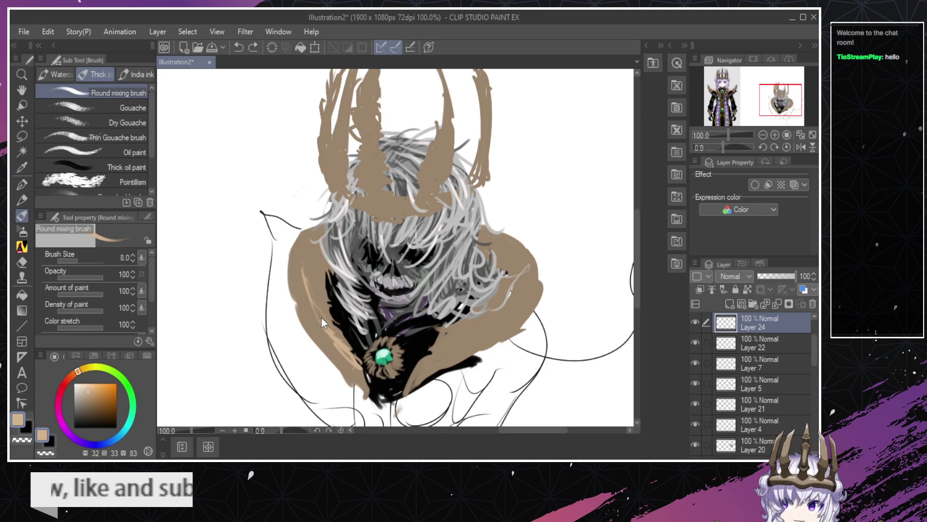
key(ctrl+z)
key(ctrl+z)
key(ctrl+z)
key(ctrl+z)
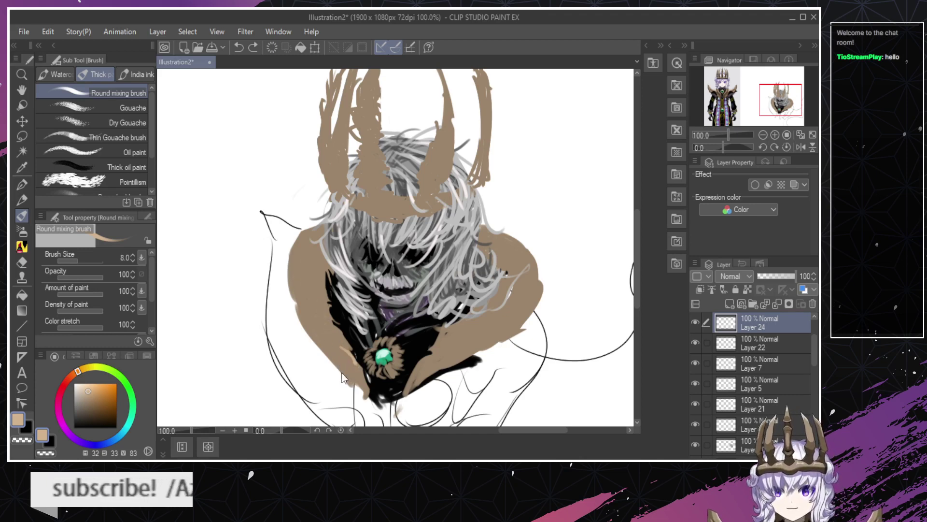
key(ctrl+z)
Try hatching the left collar with many diagonal tan strokes from shoulder to lower tip, and undo the hatching.
mouse_move(338, 361)
mouse_down()
mouse_move(366, 370)
mouse_move(315, 309)
mouse_move(311, 294)
mouse_move(332, 279)
mouse_move(314, 264)
mouse_move(320, 256)
mouse_move(324, 268)
mouse_move(322, 254)
mouse_move(337, 335)
mouse_up()
drag(307, 257, 317, 295)
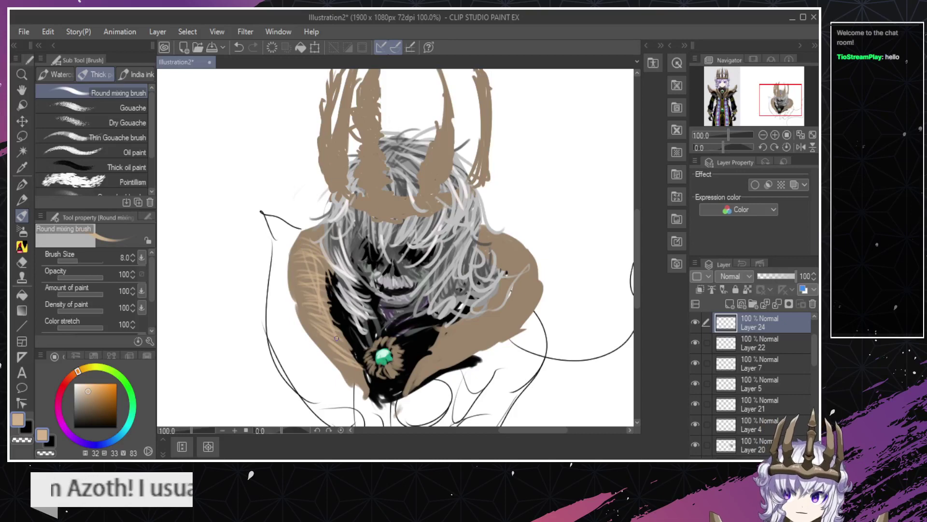
key(ctrl+z)
key(ctrl+z)
key(ctrl+z)
key(ctrl+z)
key(ctrl+z)
key(ctrl+z)
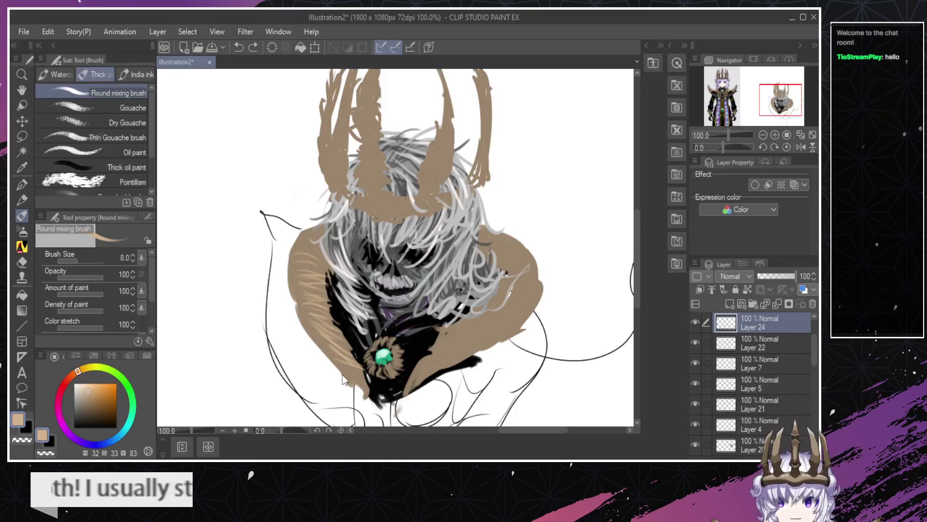
key(ctrl+z)
key(ctrl+z)
key(ctrl+z)
key(ctrl+z)
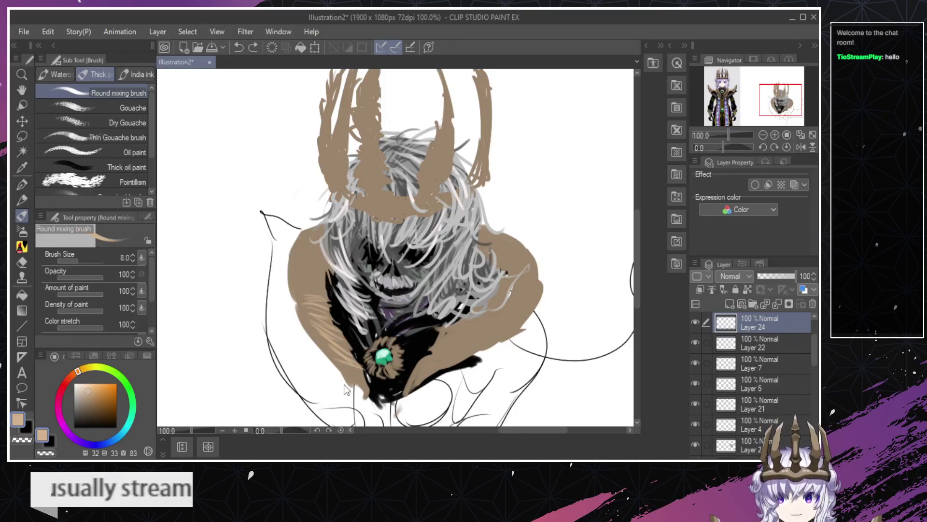
key(ctrl+z)
key(ctrl+z)
key(ctrl+z)
key(ctrl+z)
key(ctrl+z)
key(ctrl+z)
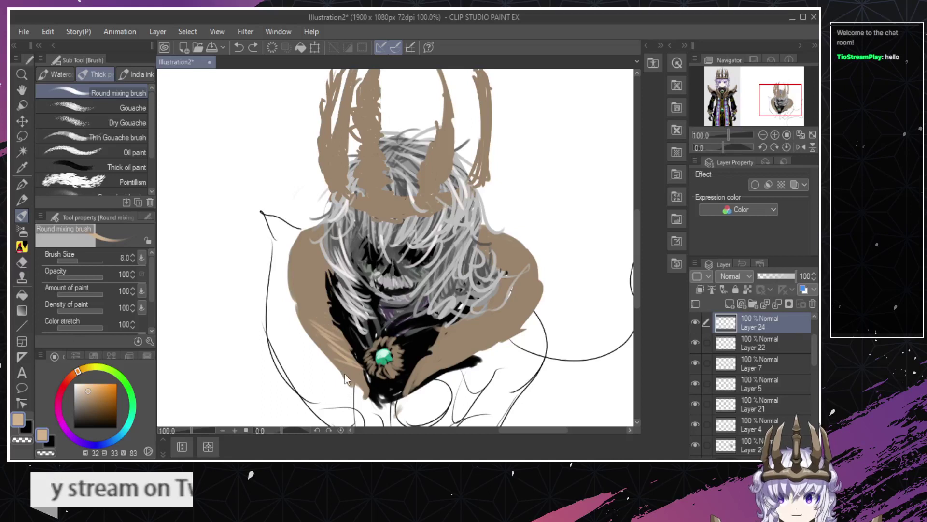
key(ctrl+z)
key(ctrl+z)
key(ctrl+z)
key(ctrl+z)
key(ctrl+z)
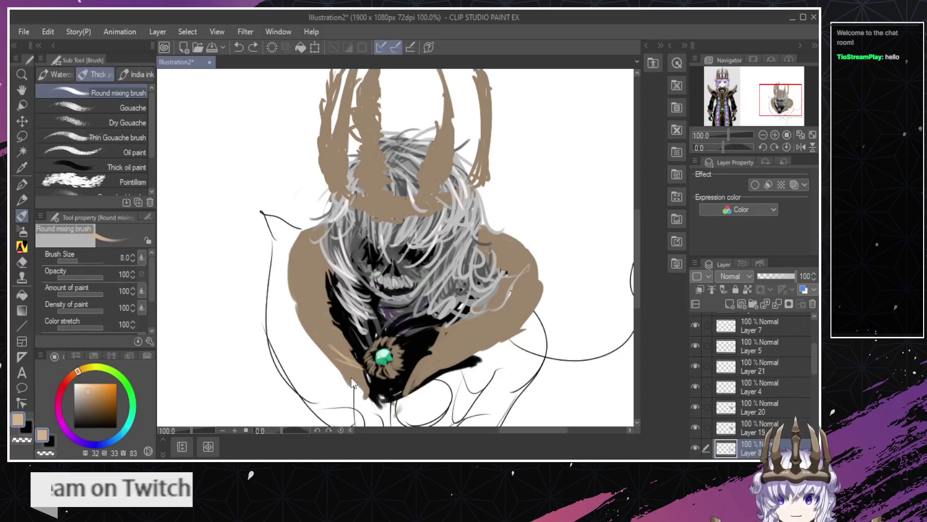
key(ctrl+y)
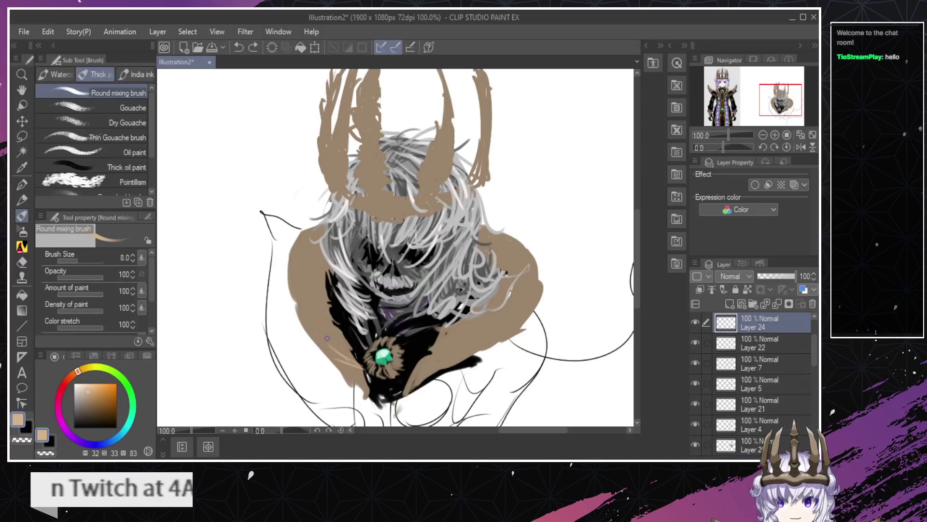
Try long diagonal tan strokes on the lower left collar towards the gem setting, undoing the unwanted ones.
drag(313, 324, 364, 362)
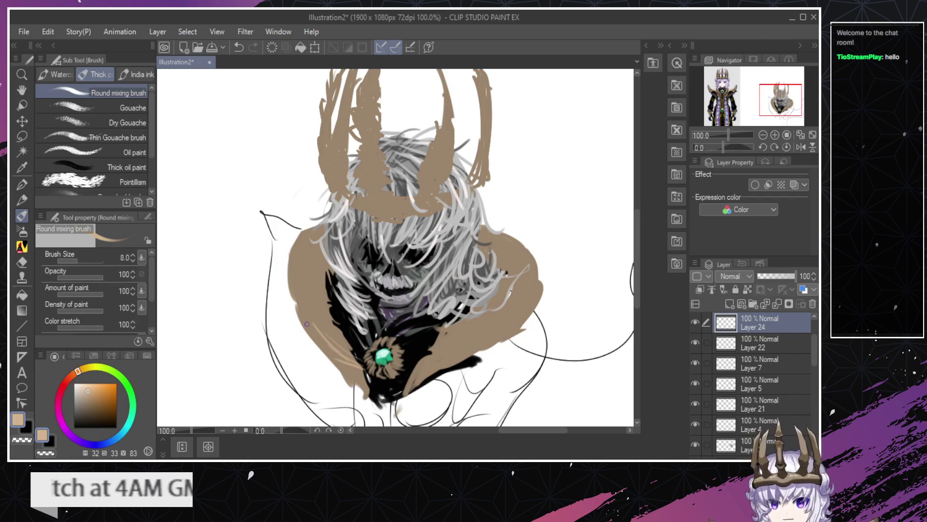
drag(310, 320, 353, 349)
key(ctrl+z)
drag(302, 299, 335, 342)
key(ctrl+z)
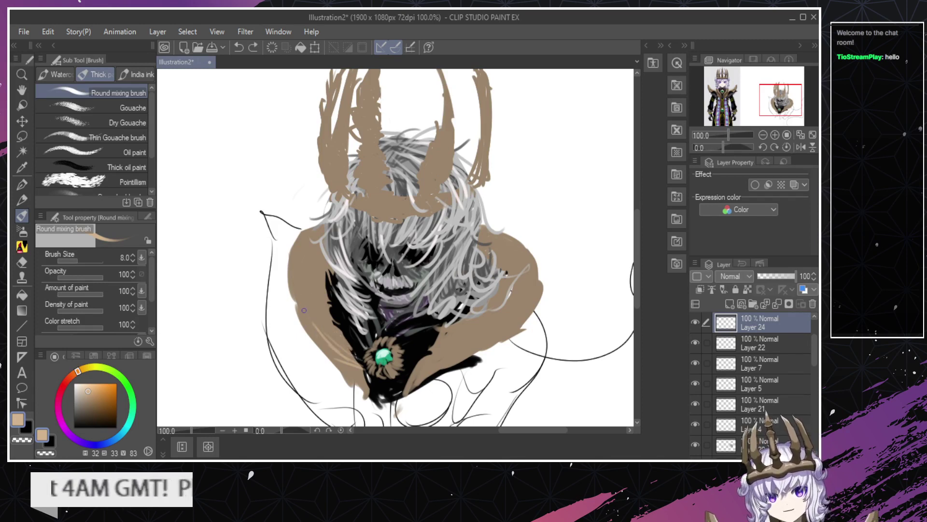
Try long curved tan strokes following the outer edge of the left collar, and undo all the collar highlights.
mouse_move(305, 305)
mouse_down()
mouse_move(329, 334)
mouse_move(334, 316)
mouse_move(302, 294)
mouse_move(292, 269)
mouse_move(296, 254)
mouse_move(321, 263)
mouse_move(319, 248)
mouse_up()
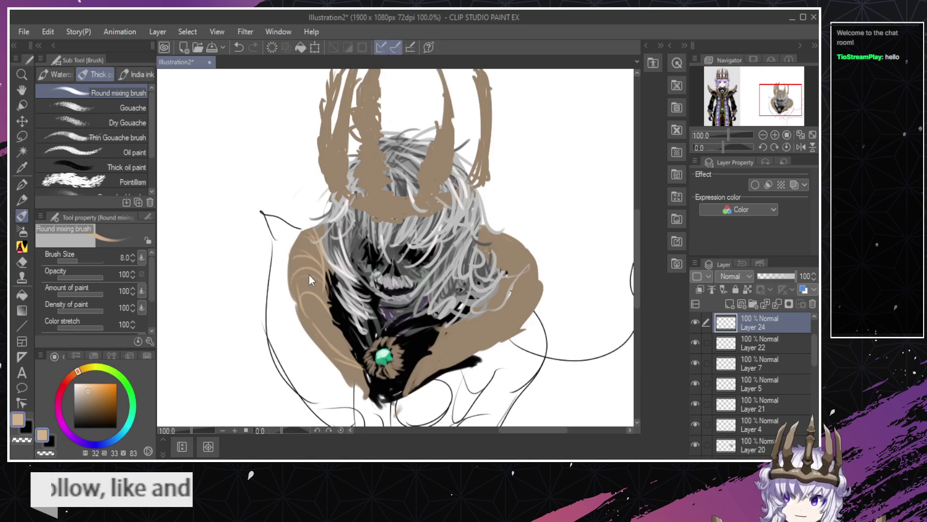
key(ctrl+z)
drag(310, 304, 303, 242)
drag(299, 284, 308, 233)
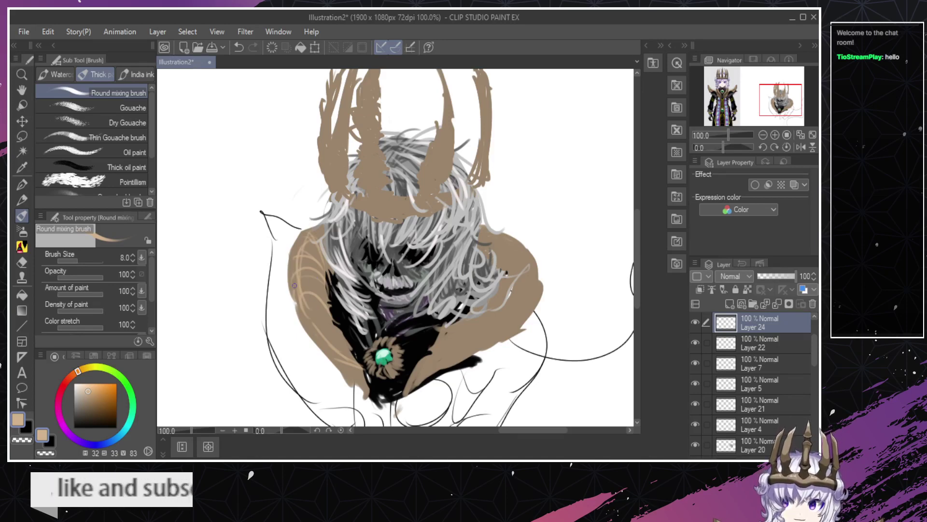
drag(294, 285, 292, 257)
drag(298, 303, 301, 240)
drag(326, 334, 303, 271)
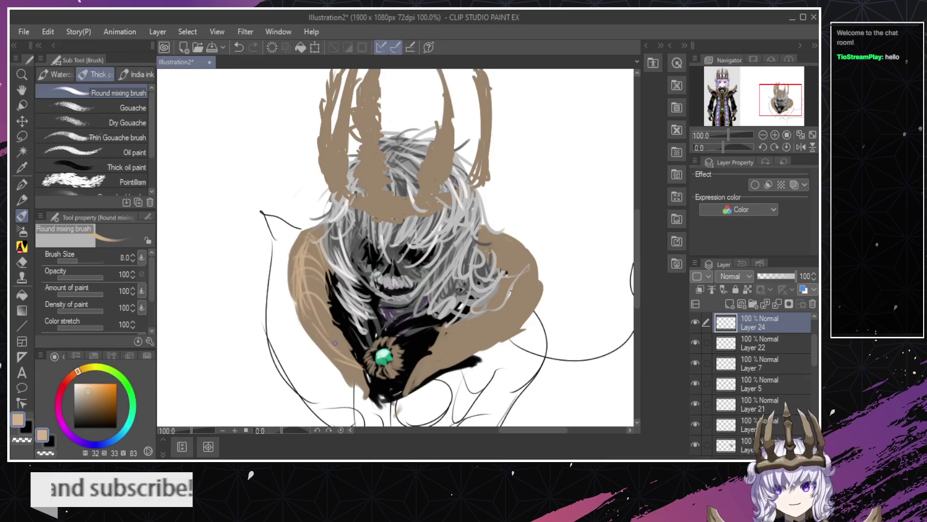
key(ctrl+z)
key(ctrl+z)
key(ctrl+z)
key(ctrl+z)
key(ctrl+z)
key(ctrl+z)
key(ctrl+z)
key(ctrl+z)
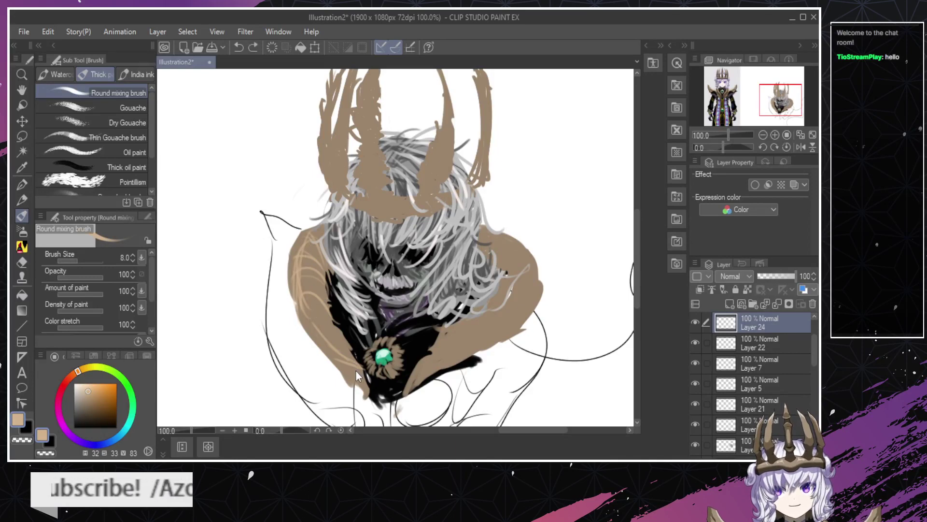
key(ctrl+z)
key(ctrl+z)
key(ctrl+z)
key(ctrl+z)
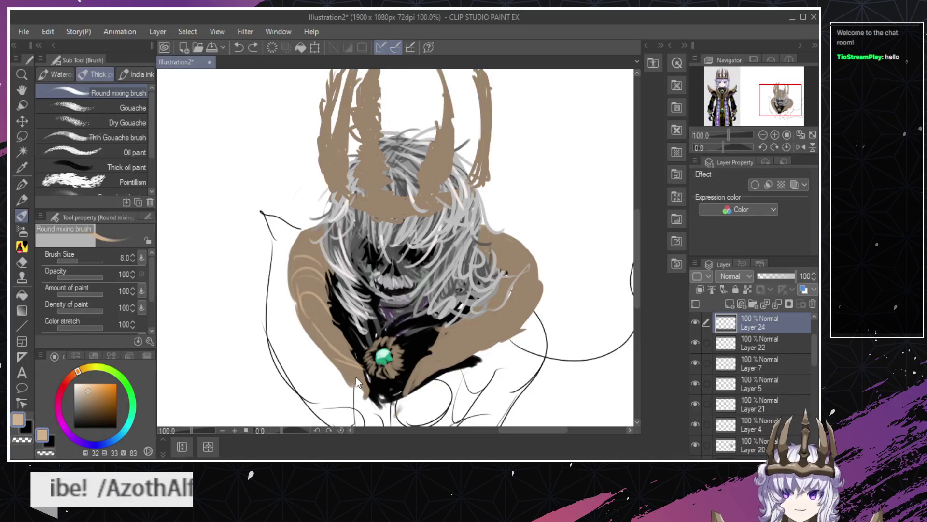
key(ctrl+z)
key(ctrl+z)
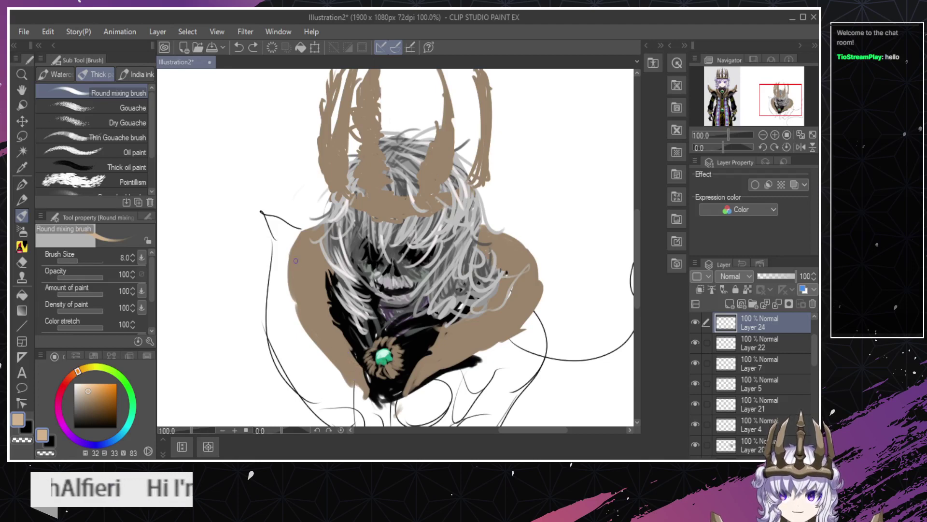
Try a short tan stroke near the upper inner edge of the left collar and undo it.
drag(309, 265, 319, 307)
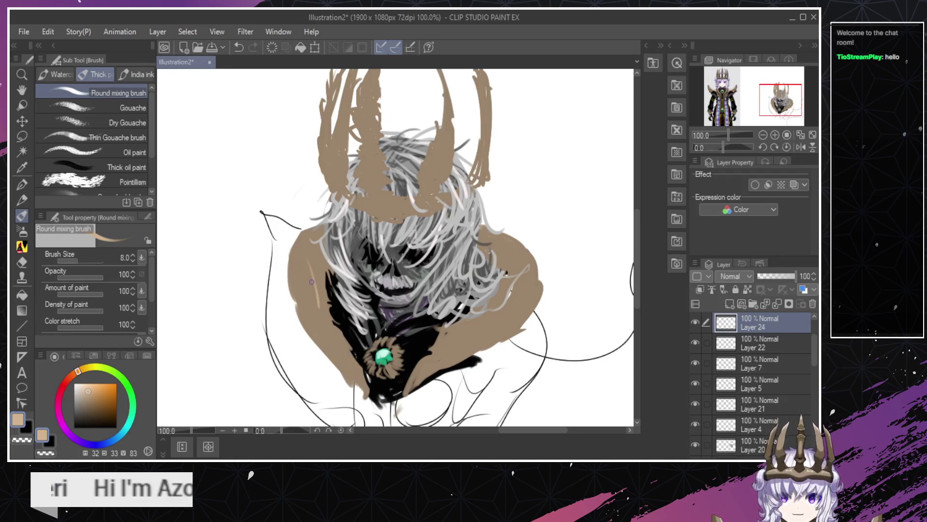
key(ctrl+z)
key(/)
scroll(315, 304, down, 3)
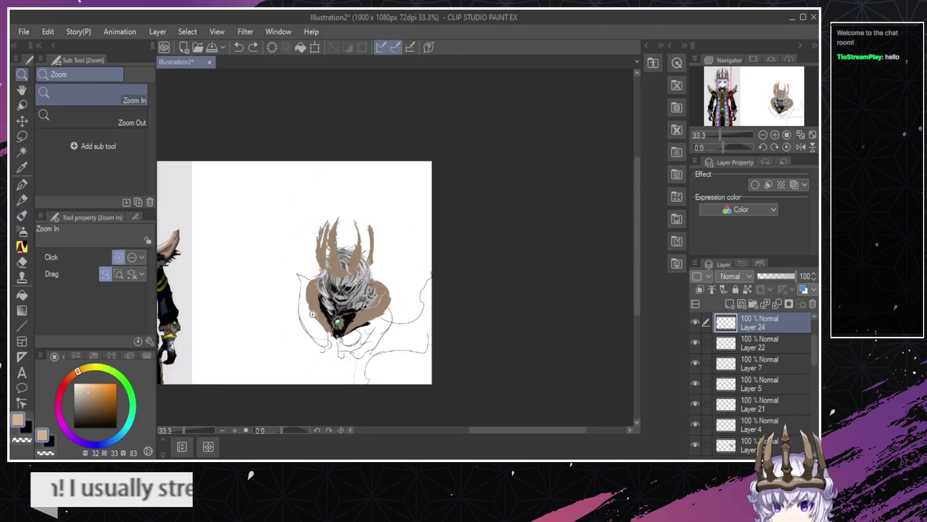
Try curved tan highlights at close range on the upper left collar beside the hair, and undo them.
scroll(310, 295, up, 5)
key(b)
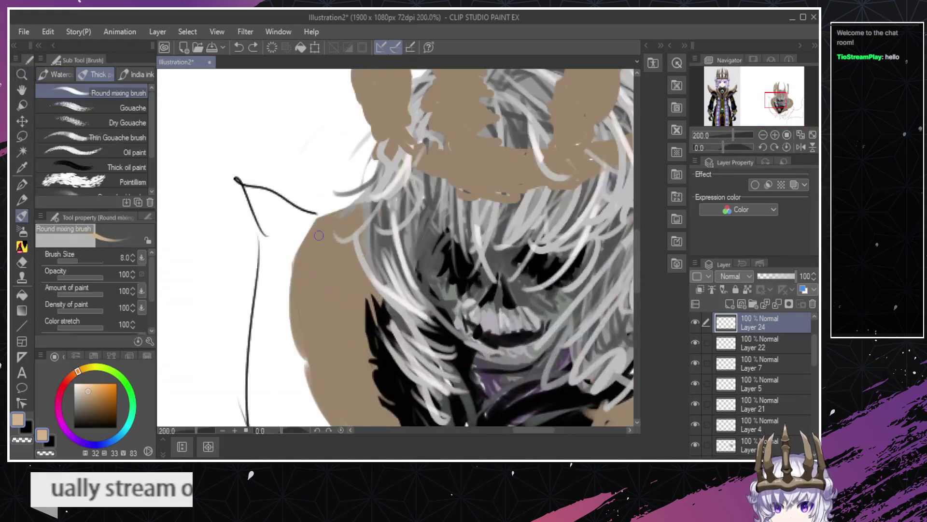
drag(323, 229, 350, 292)
key(ctrl+z)
mouse_move(338, 227)
mouse_down()
mouse_move(359, 286)
mouse_move(333, 233)
mouse_up()
key(ctrl+z)
key(ctrl+z)
mouse_move(307, 289)
mouse_down()
mouse_move(339, 236)
mouse_move(346, 316)
mouse_up()
key(ctrl+z)
drag(317, 246, 337, 293)
mouse_move(336, 231)
mouse_down()
mouse_move(369, 272)
mouse_move(353, 300)
mouse_up()
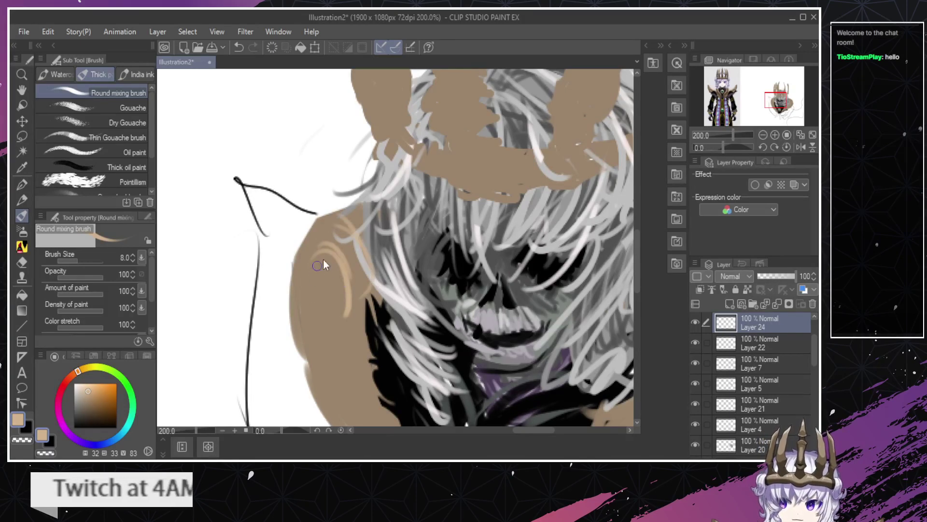
key(ctrl+z)
key(ctrl+z)
key(ctrl+z)
key(ctrl+z)
Try short curved tan strokes on the lower half of the left collar and undo them.
key(ctrl+space)
alt+click(324, 307)
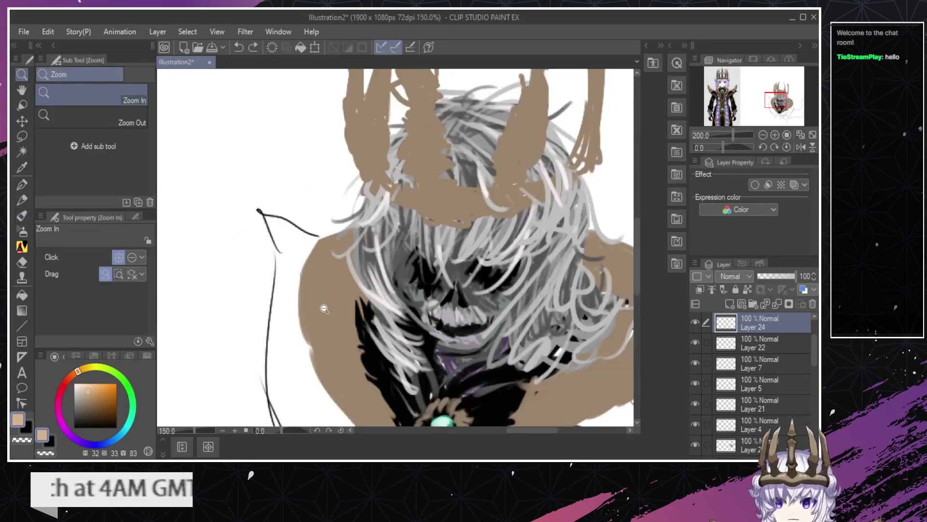
alt+click(324, 307)
alt+click(325, 306)
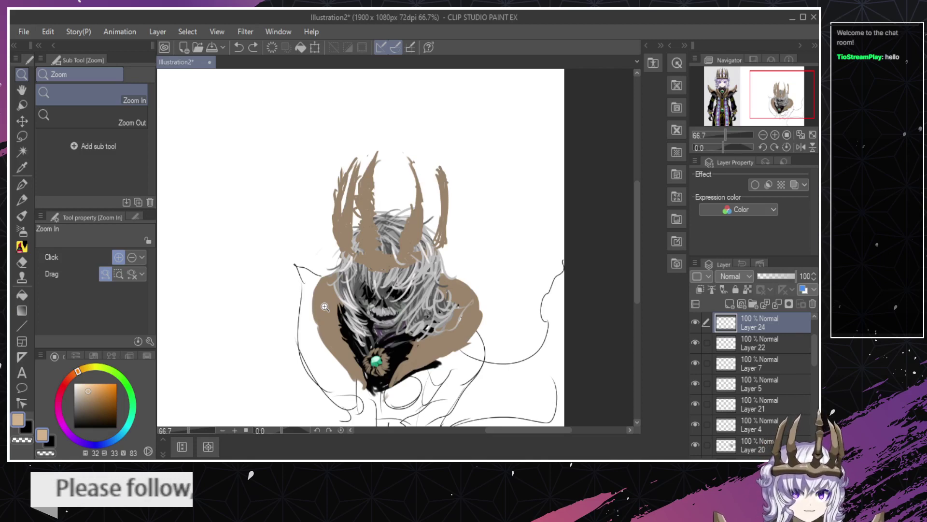
click(334, 337)
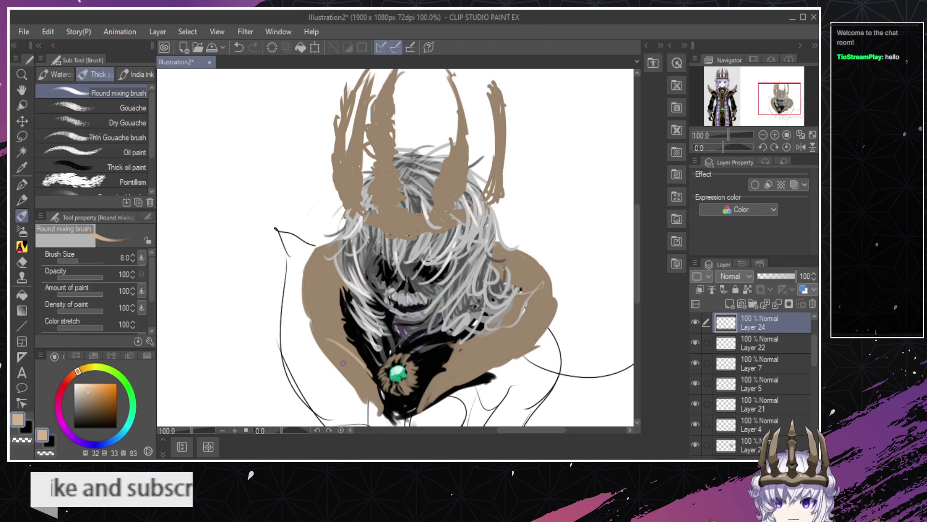
mouse_move(321, 346)
mouse_down()
mouse_move(359, 358)
mouse_move(326, 350)
mouse_move(351, 363)
mouse_move(327, 343)
mouse_move(328, 318)
mouse_move(336, 343)
mouse_move(327, 304)
mouse_move(342, 319)
mouse_up()
key(ctrl+z)
key(ctrl+z)
key(ctrl+z)
key(ctrl+z)
key(ctrl+z)
key(ctrl+z)
key(ctrl+z)
key(ctrl+z)
key(ctrl+z)
Paint a row of short curved tan highlights down the left collar, undoing the strokes that do not fit.
drag(311, 293, 340, 320)
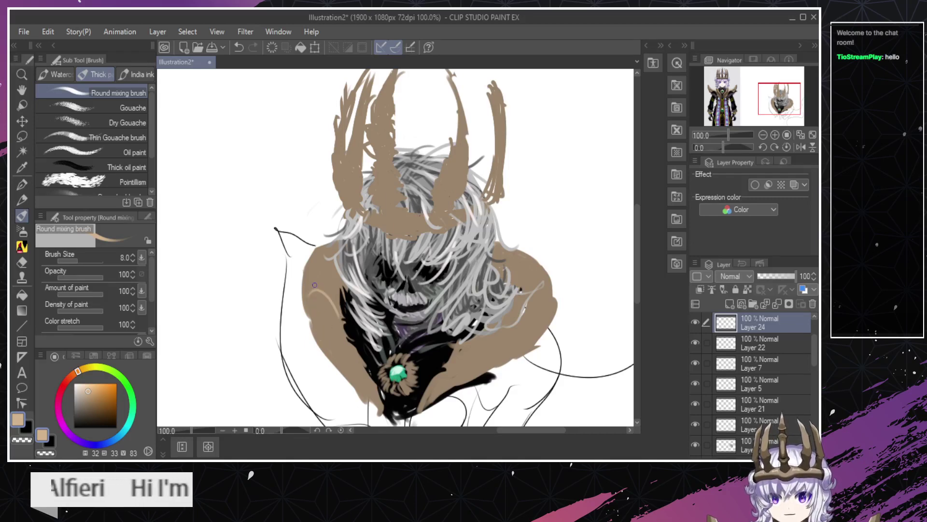
mouse_move(308, 285)
mouse_down()
mouse_move(331, 286)
mouse_move(320, 294)
mouse_move(315, 275)
mouse_move(338, 282)
mouse_move(327, 284)
mouse_move(319, 263)
mouse_move(340, 274)
mouse_move(316, 274)
mouse_move(338, 290)
mouse_move(314, 274)
mouse_move(325, 253)
mouse_move(311, 274)
mouse_move(310, 265)
mouse_move(322, 285)
mouse_up()
key(ctrl+z)
key(ctrl+z)
key(ctrl+z)
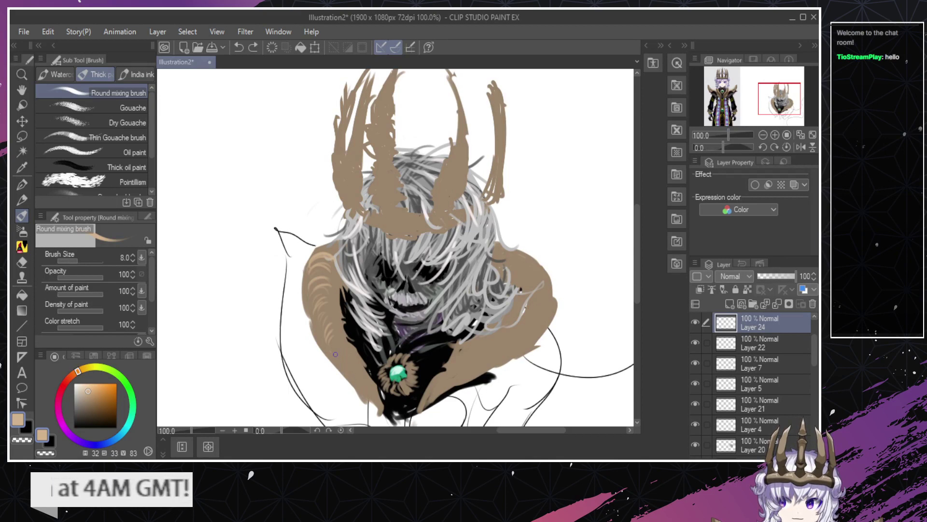
drag(331, 354, 347, 353)
key(ctrl+z)
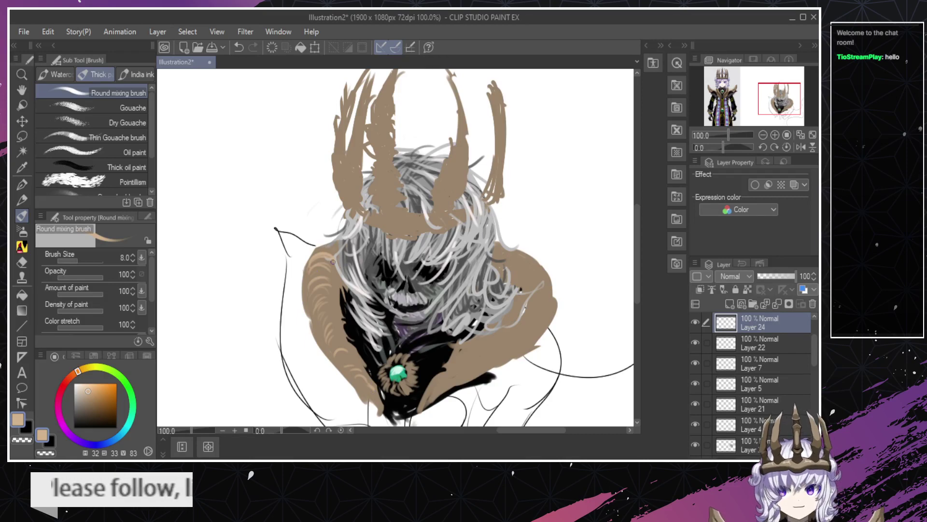
Refine the curved tan highlights near the top of the left collar, undoing the unwanted strokes.
drag(324, 251, 338, 252)
key(ctrl+z)
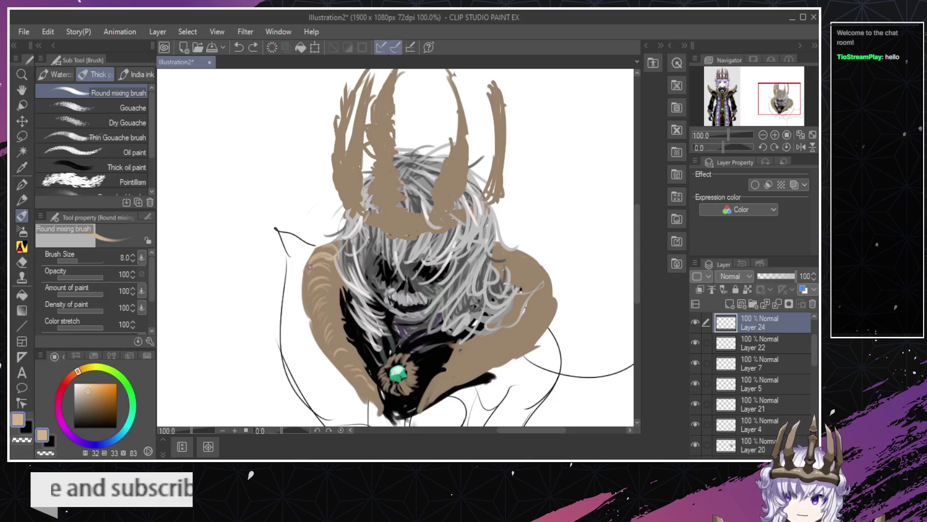
drag(310, 270, 332, 277)
key(ctrl+z)
key(ctrl+z)
key(ctrl+z)
key(ctrl+z)
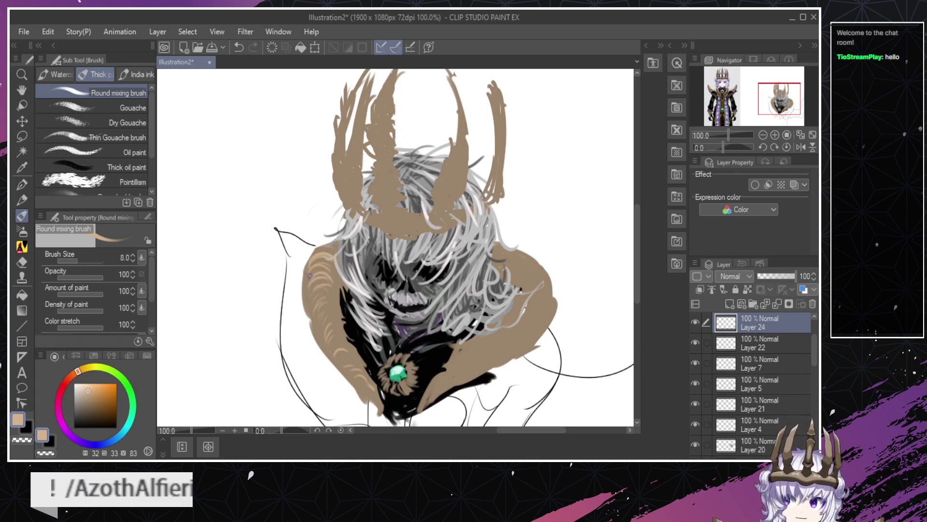
key(ctrl+z)
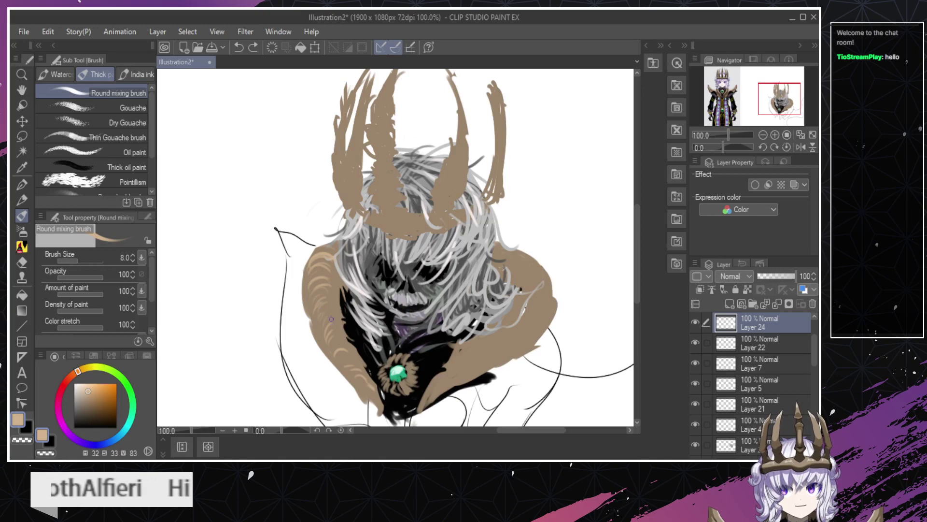
Clean up the highlights where the upper left collar meets the hair with the hard eraser, and undo the last stroke.
key(e)
click(318, 255)
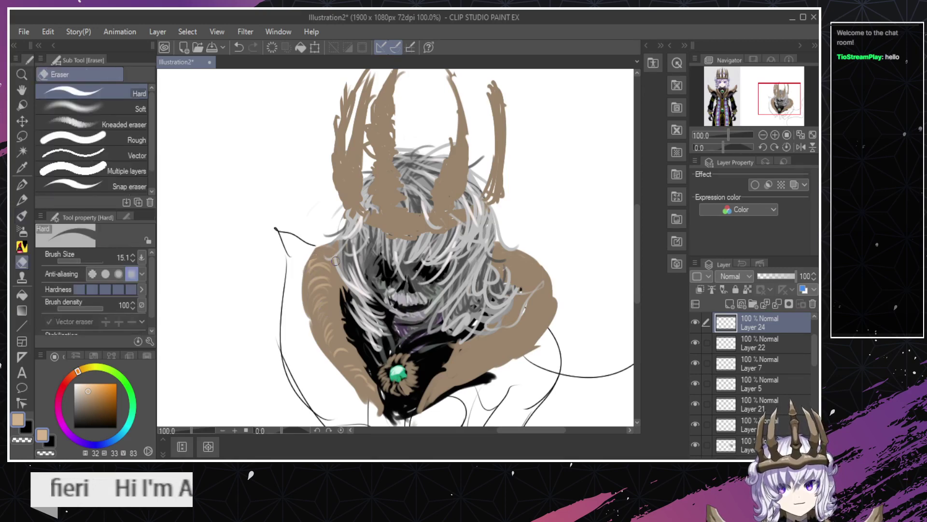
key(ctrl+z)
drag(353, 277, 348, 302)
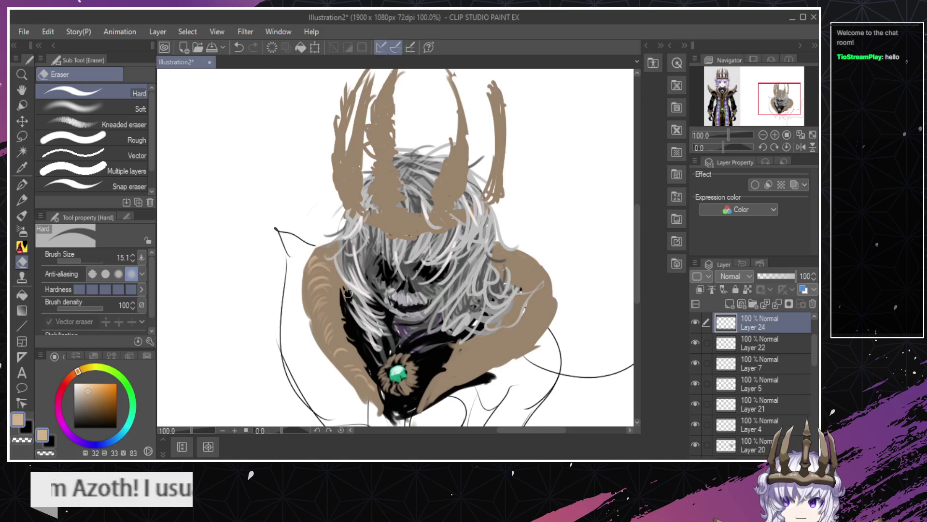
key(b)
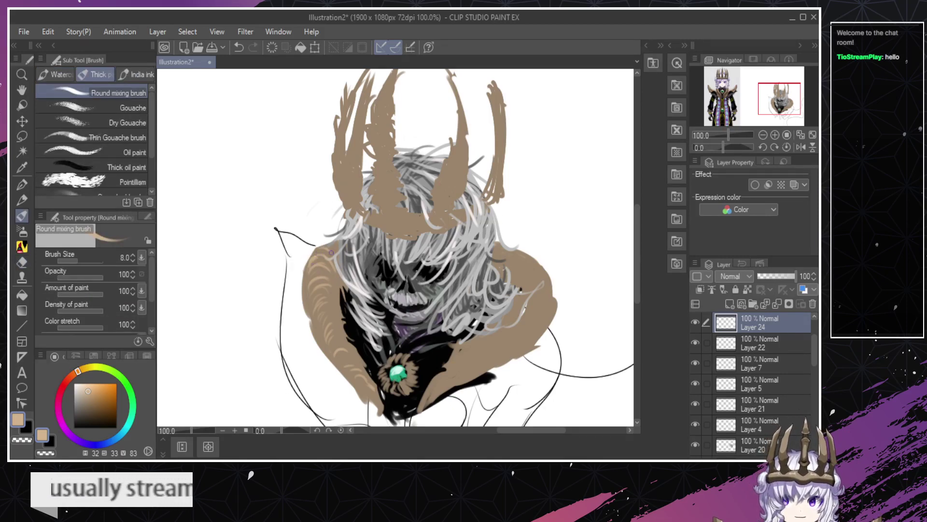
key(ctrl+z)
key(ctrl+space)
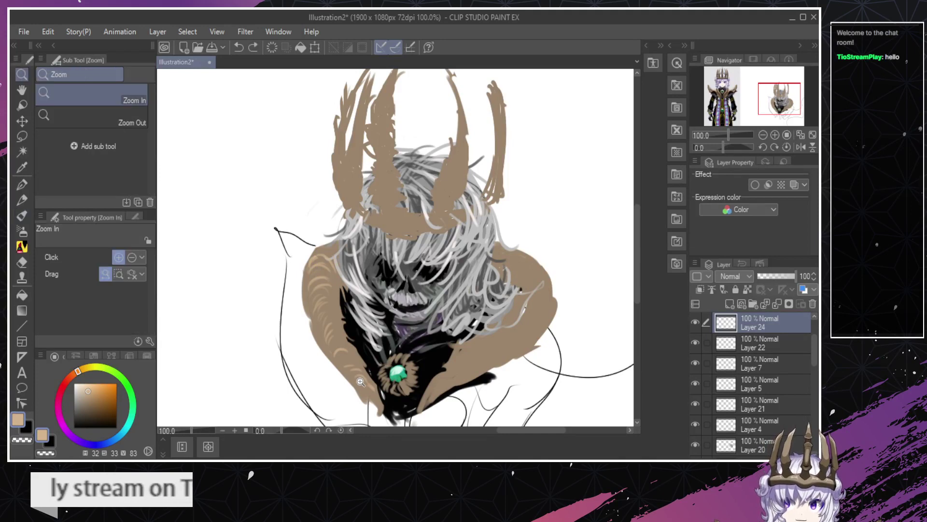
drag(346, 367, 326, 366)
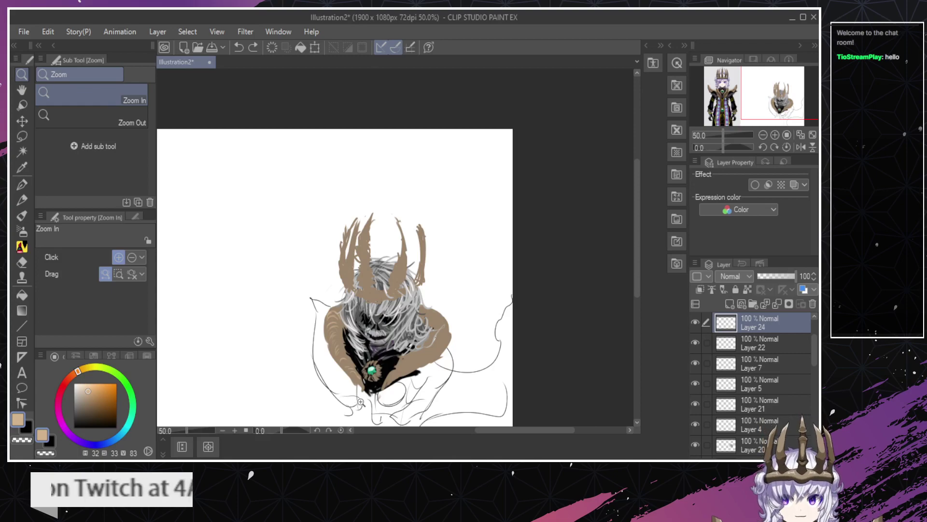
click(347, 380)
click(350, 378)
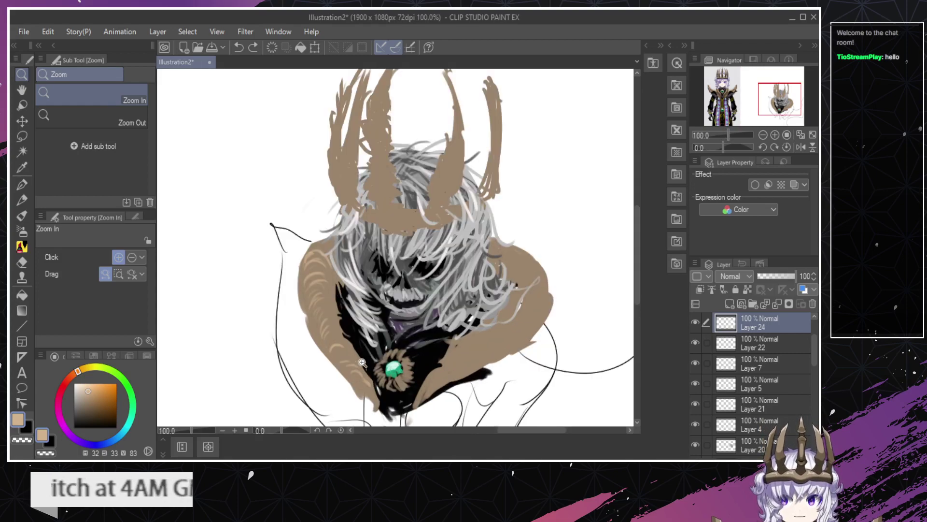
Check what the collar's base layer and Layer 19 contain by hiding and showing each of them.
click(369, 377)
alt+click(368, 376)
alt+click(369, 376)
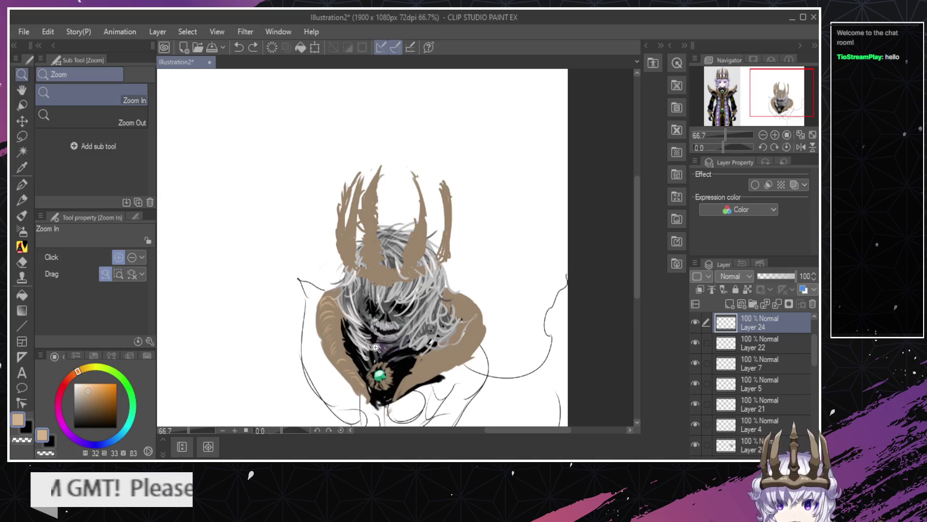
key(b)
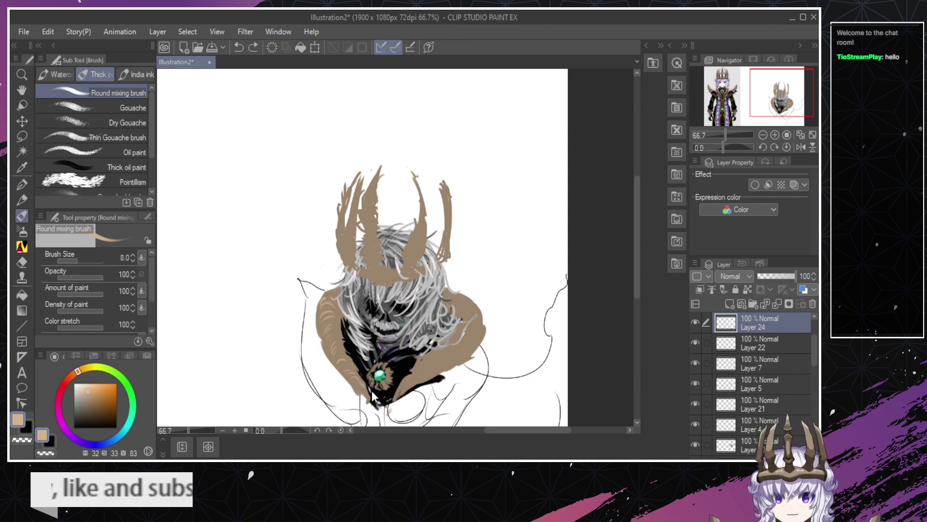
ctrl+shift+click(323, 338)
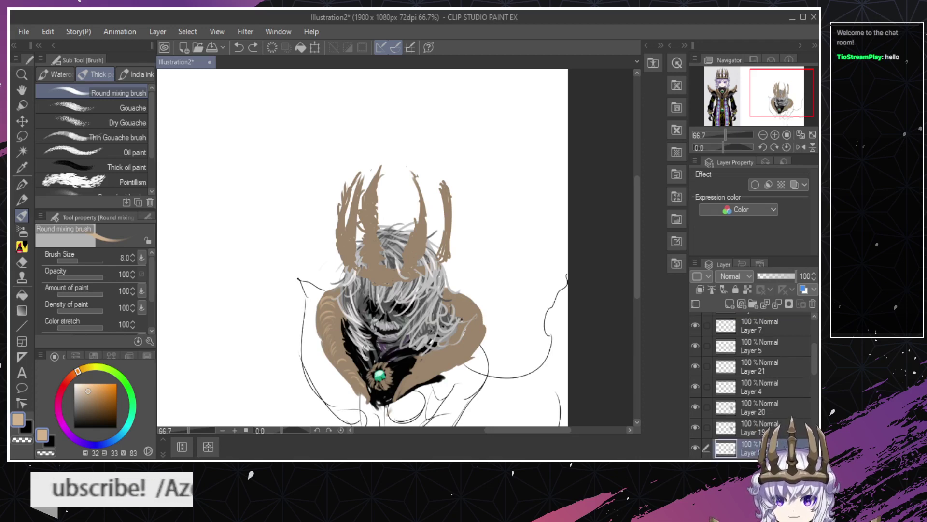
click(694, 447)
click(694, 446)
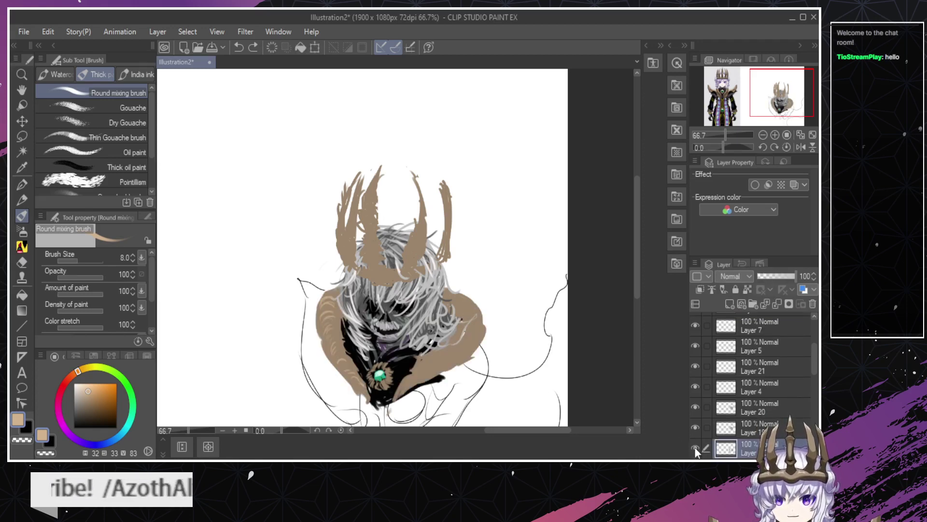
click(694, 428)
click(694, 427)
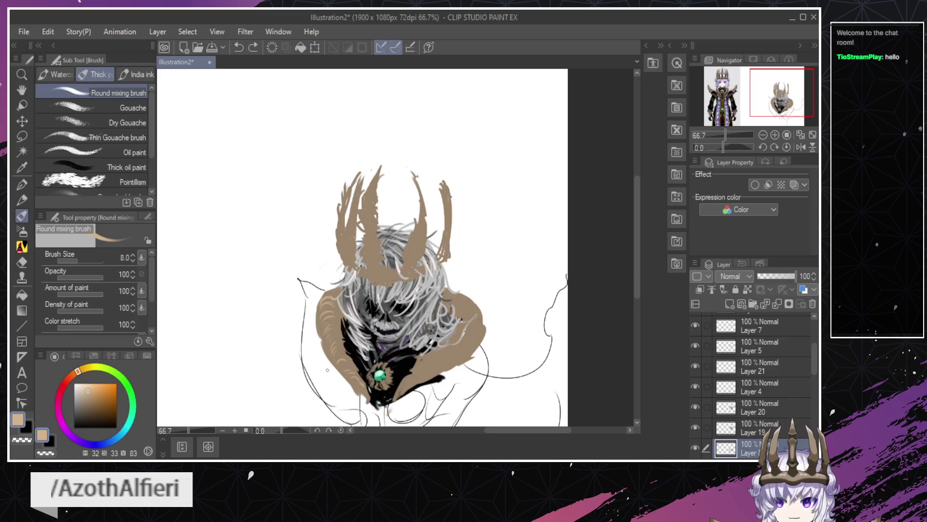
Select Layer 24 from the left collar's highlights and move it directly below Layer 4 in the layer stack.
key(ctrl+space)
click(316, 334)
click(316, 334)
ctrl+shift+click(336, 305)
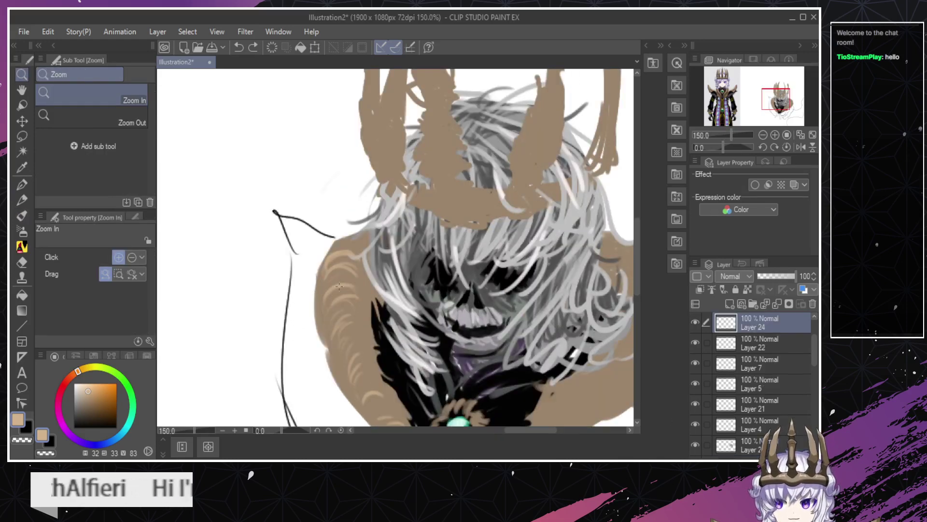
drag(764, 337, 790, 413)
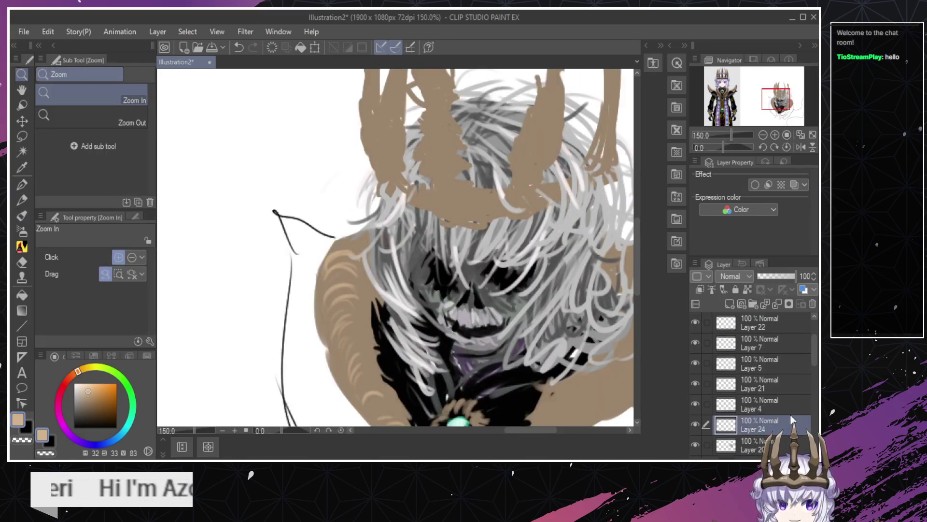
Compare the left collar and hair with Layer 24 hidden and shown, leaving it visible.
click(696, 426)
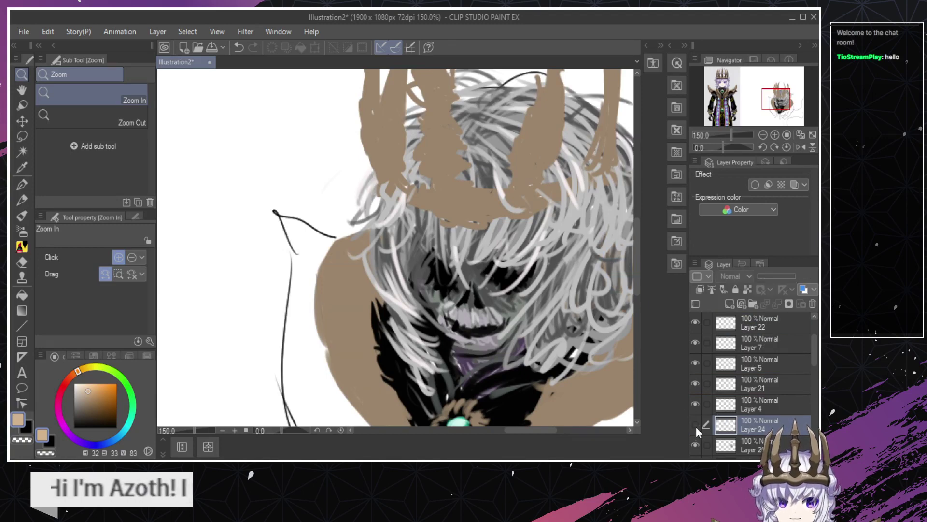
click(694, 423)
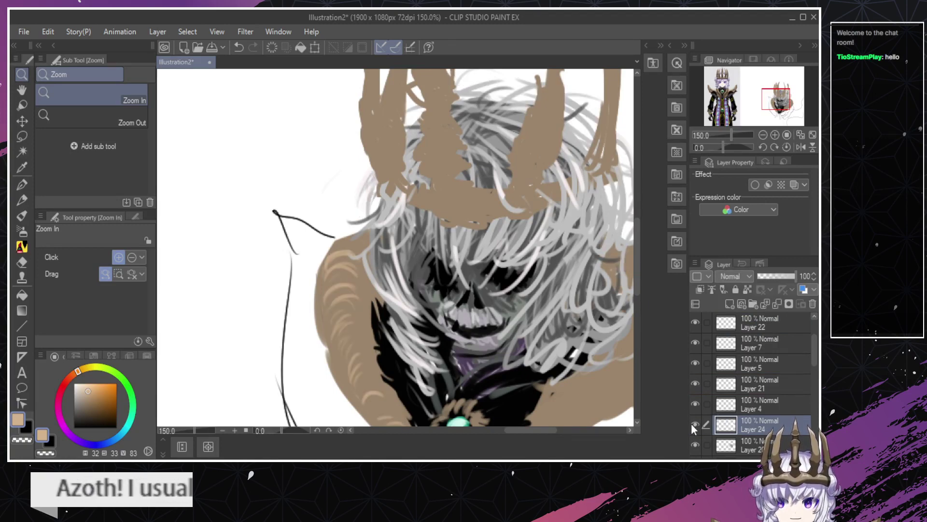
click(696, 425)
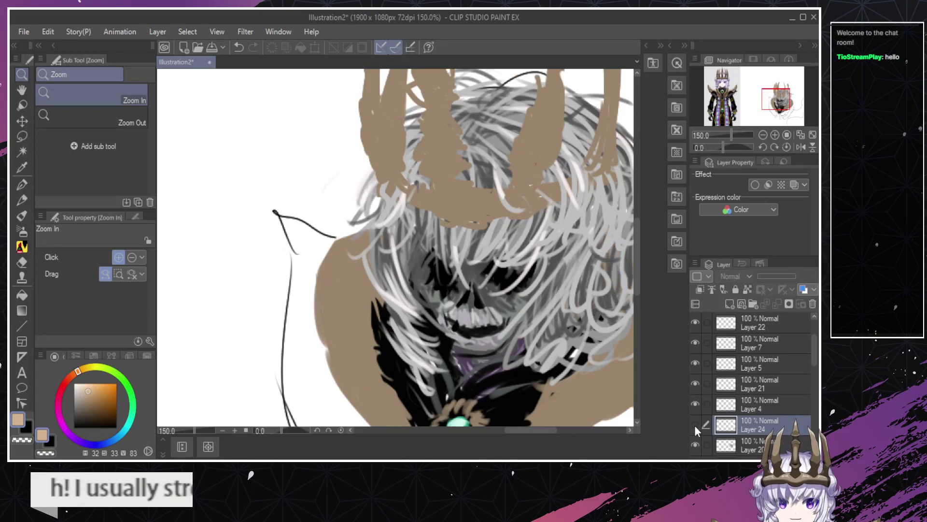
click(694, 425)
click(696, 426)
click(745, 408)
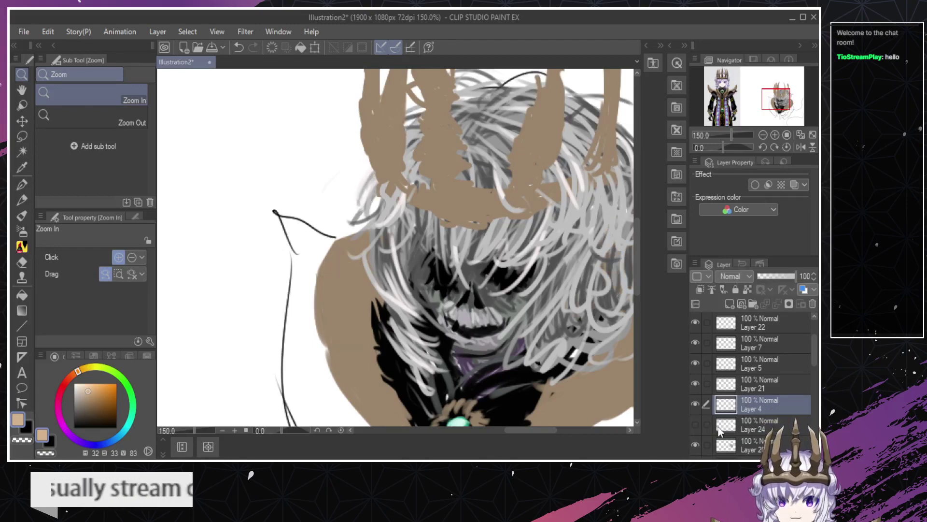
click(695, 424)
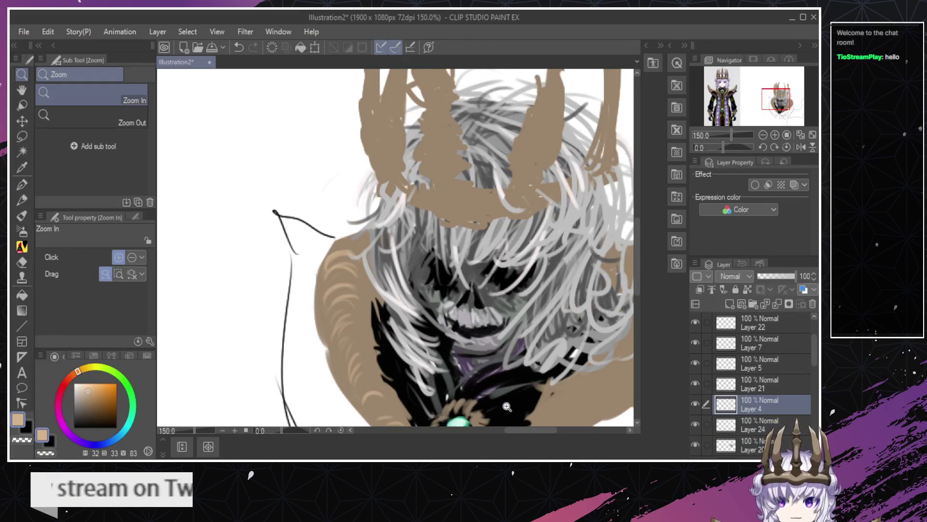
Check Layers 4 and 24 by toggling them, and erase the left collar's tan highlights on Layer 24 with the hard eraser.
key(e)
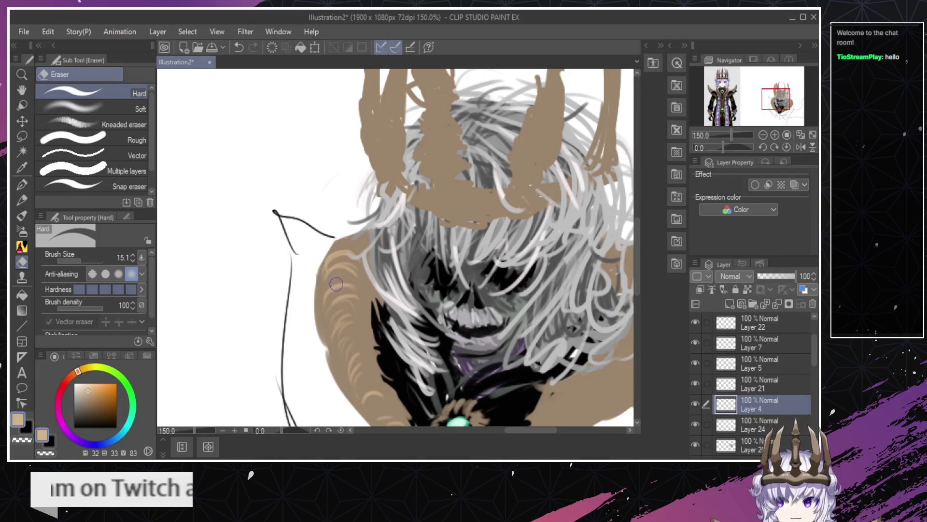
click(694, 403)
click(694, 403)
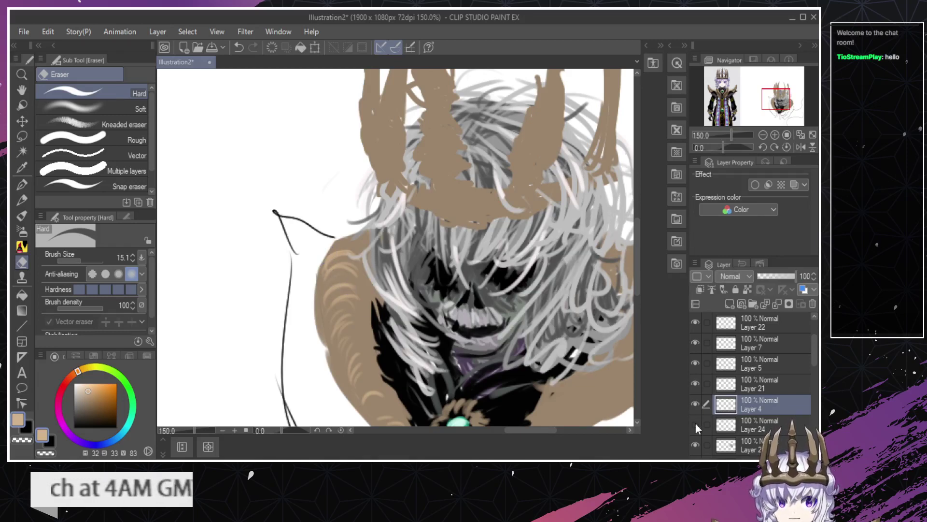
click(695, 423)
click(695, 424)
click(753, 424)
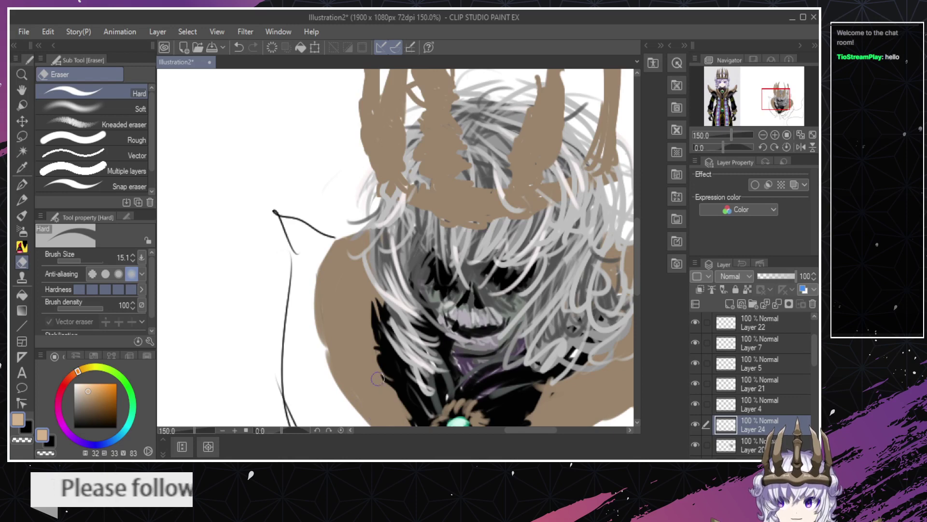
Examine the hair strands overlapping the right collar and check Layer 4 by hiding and showing it.
drag(638, 251, 638, 272)
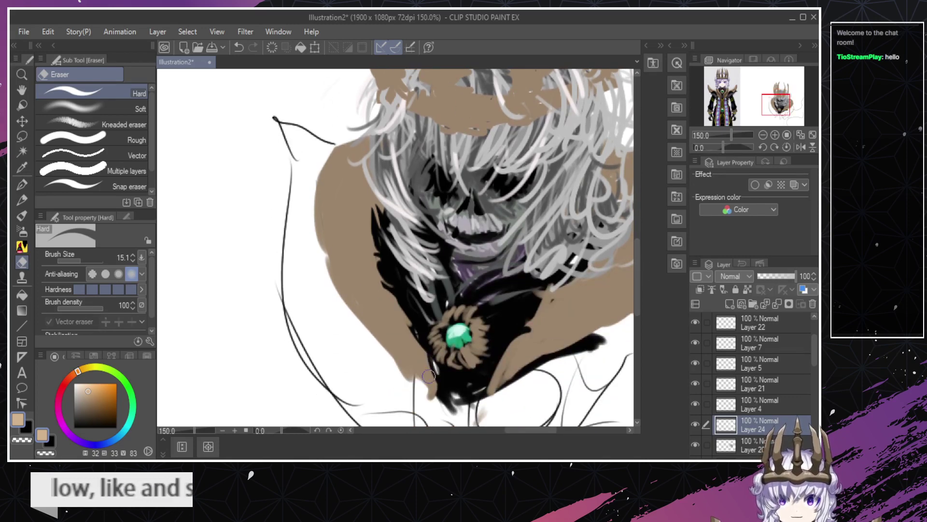
key(ctrl+space)
drag(395, 357, 388, 348)
click(388, 348)
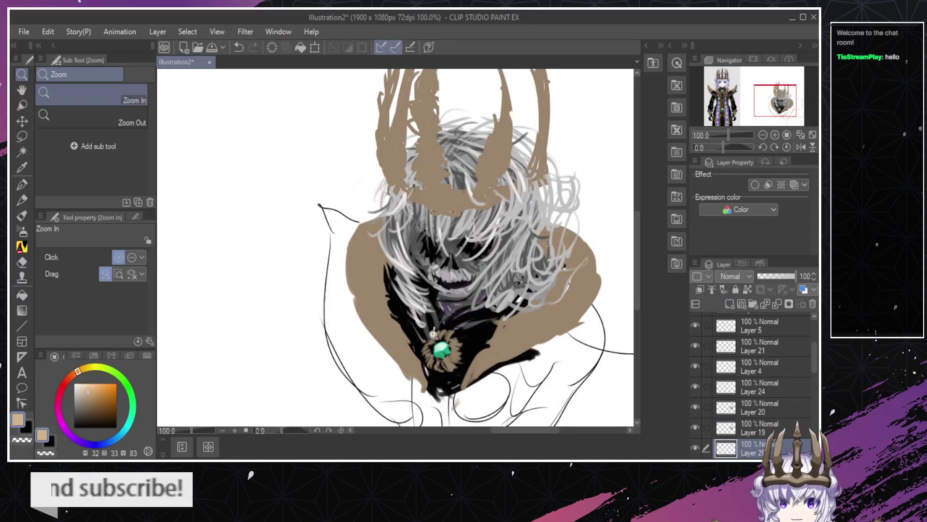
key(b)
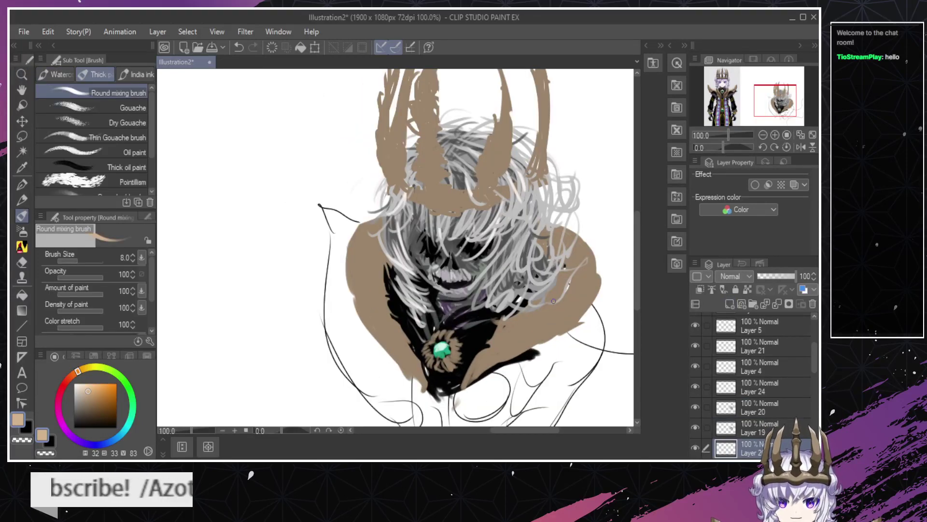
key(slash)
scroll(564, 287, up, 2)
key(ctrl+z)
key(ctrl+z)
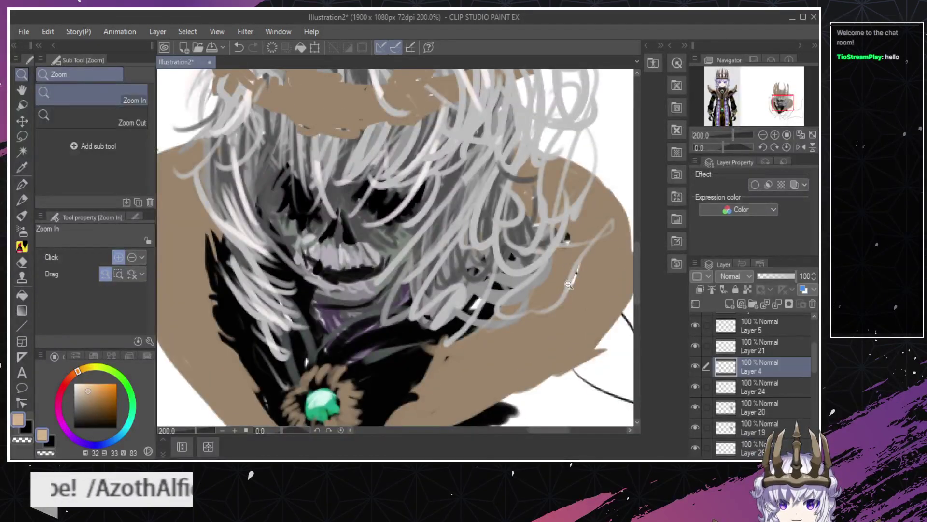
key(ctrl+z)
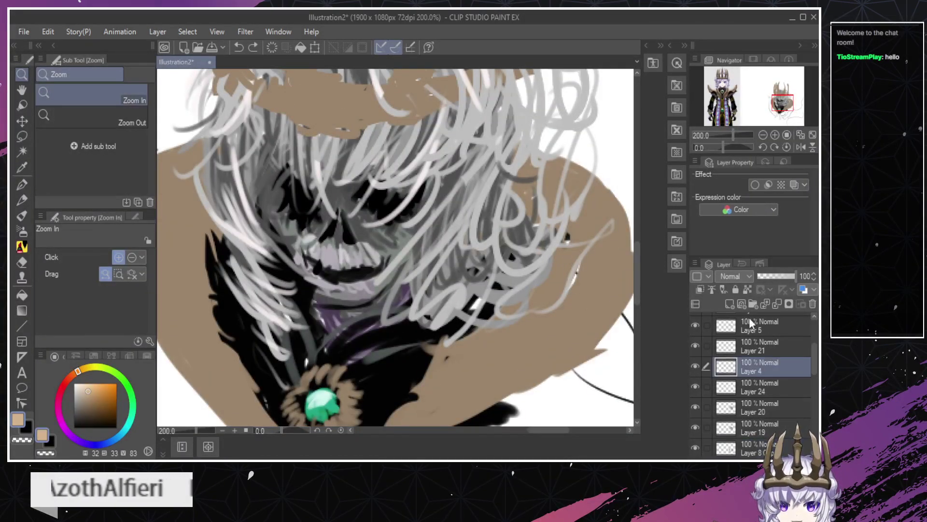
click(694, 366)
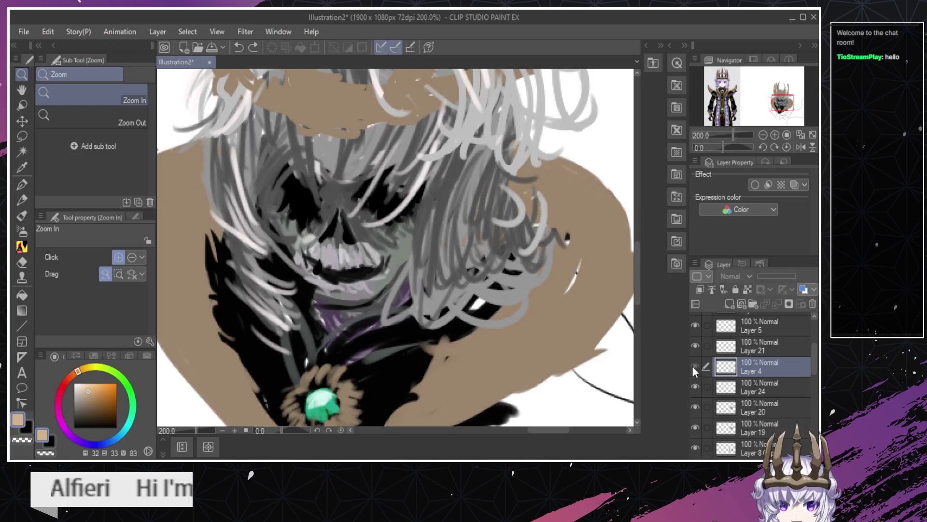
click(694, 367)
Try moving Layer 4 above Layer 5, and undo that along with the Layer 24 reordering and the highlight erasing.
drag(744, 368, 747, 326)
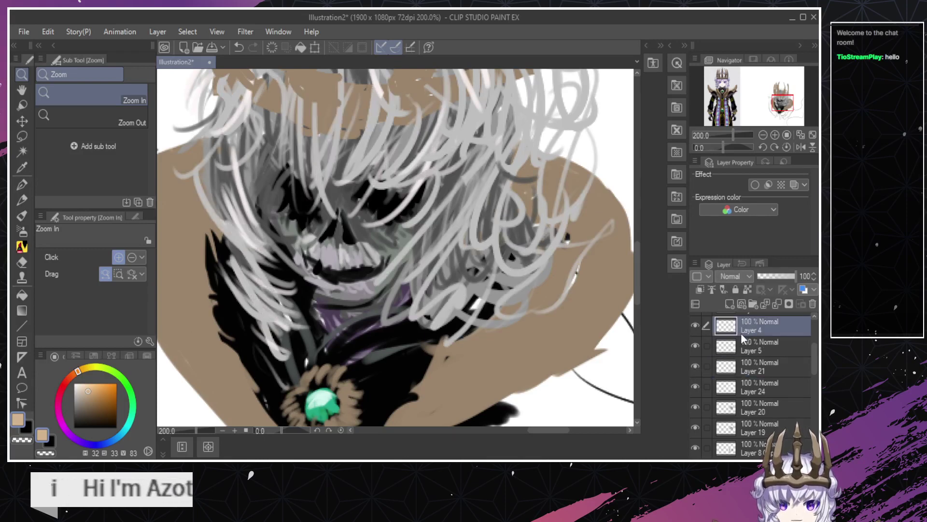
scroll(529, 340, down, 2)
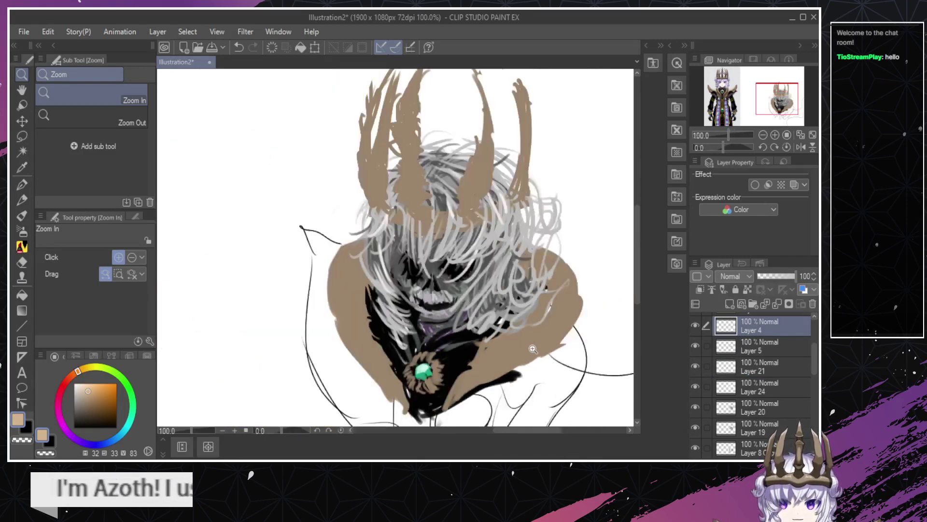
key(ctrl+z)
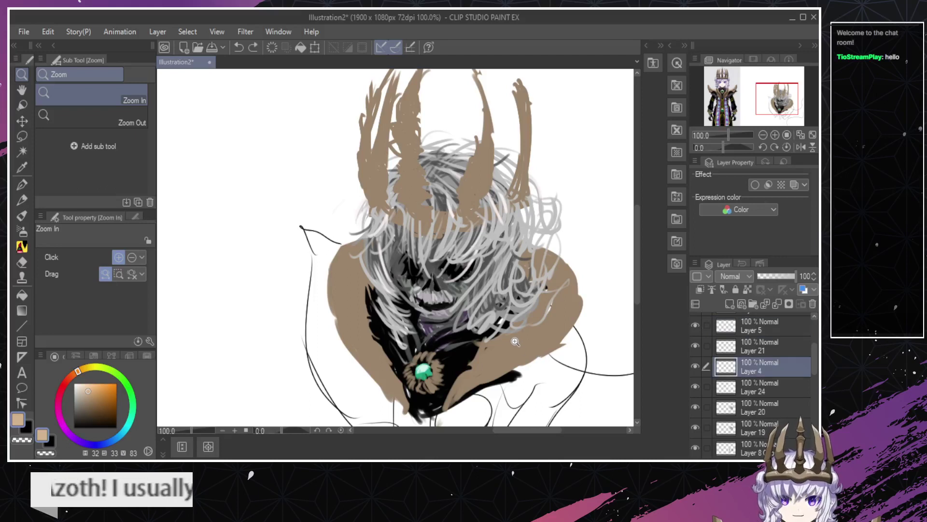
key(ctrl+z)
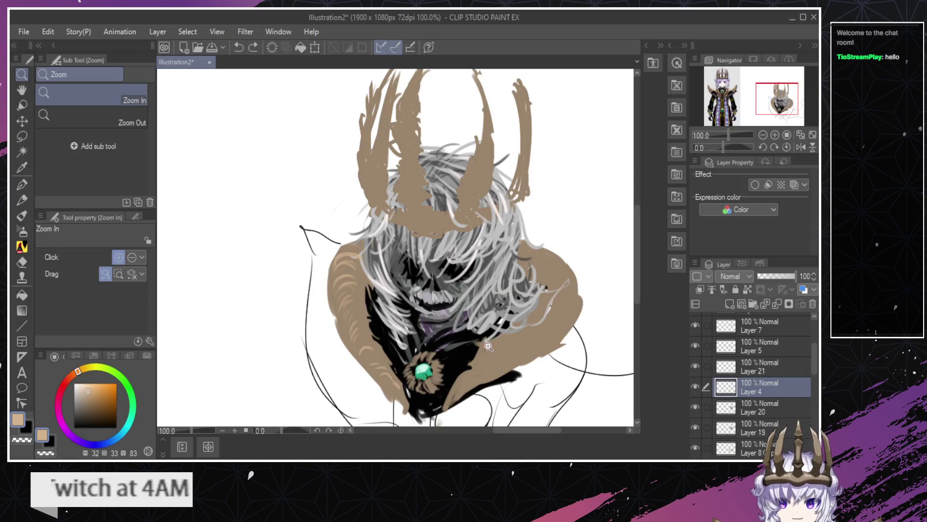
Switch to the hard eraser and compare the hair with Layer 4 hidden and shown.
key(e)
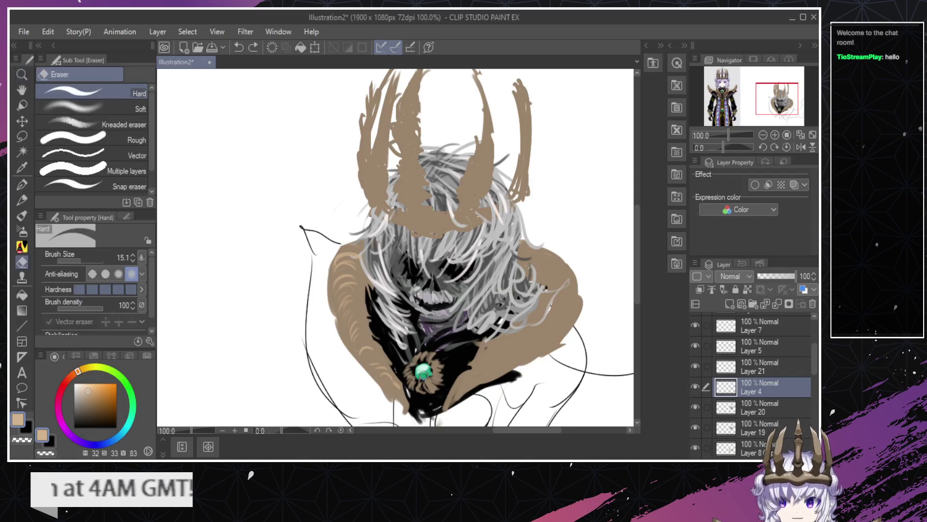
click(694, 387)
click(694, 388)
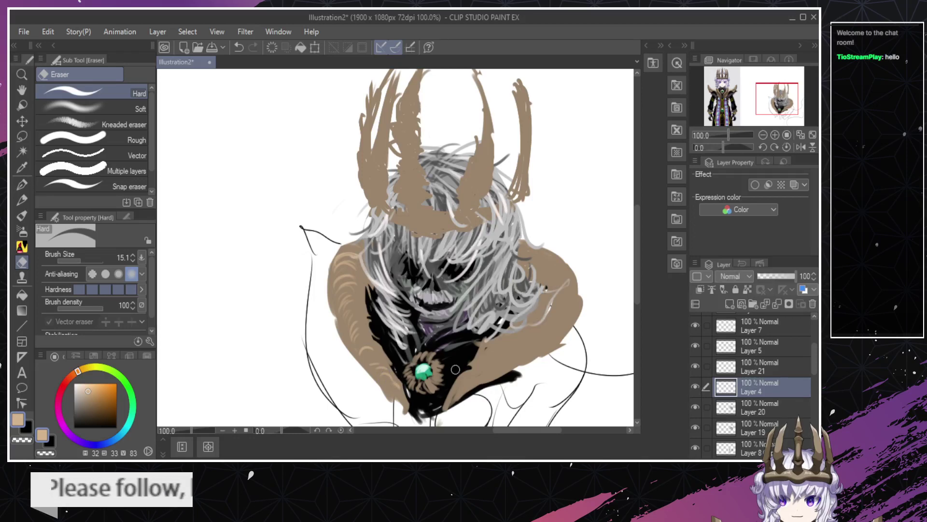
drag(688, 388, 690, 388)
click(694, 387)
click(694, 387)
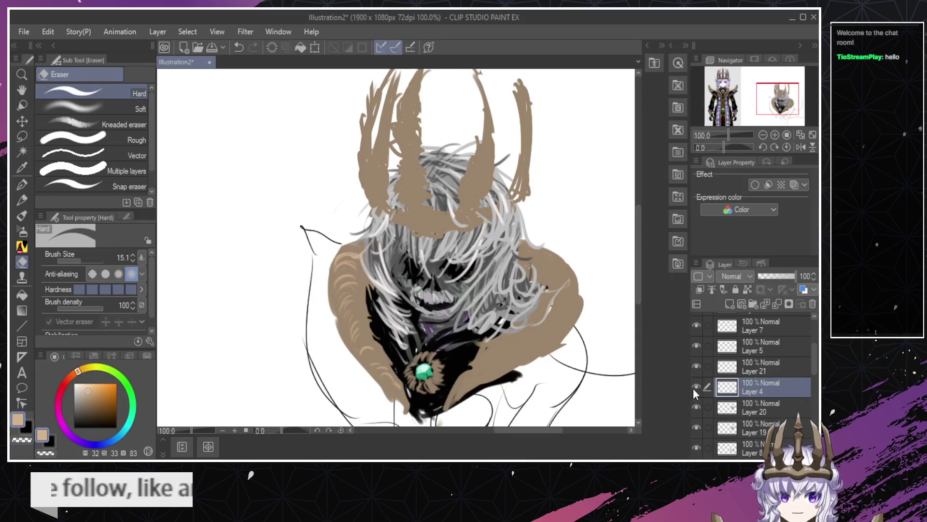
click(693, 386)
click(694, 388)
click(695, 387)
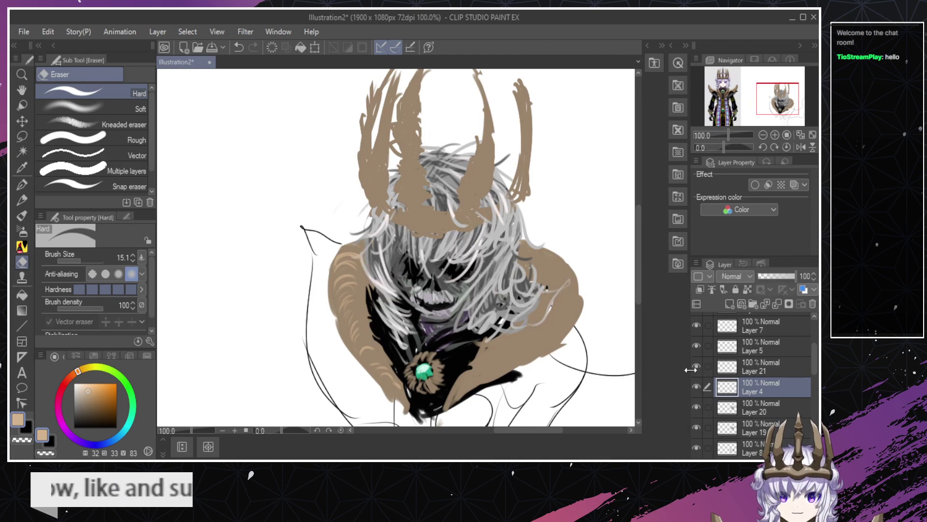
Check which hair strands belong to Layers 21, 20, 19 and 4 by hiding and showing each layer.
click(695, 367)
click(695, 367)
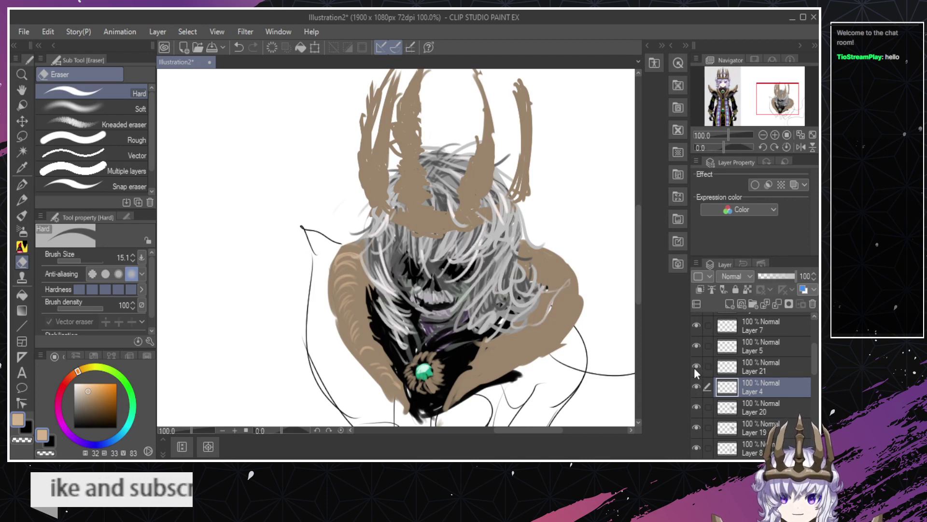
click(697, 406)
click(697, 407)
click(697, 427)
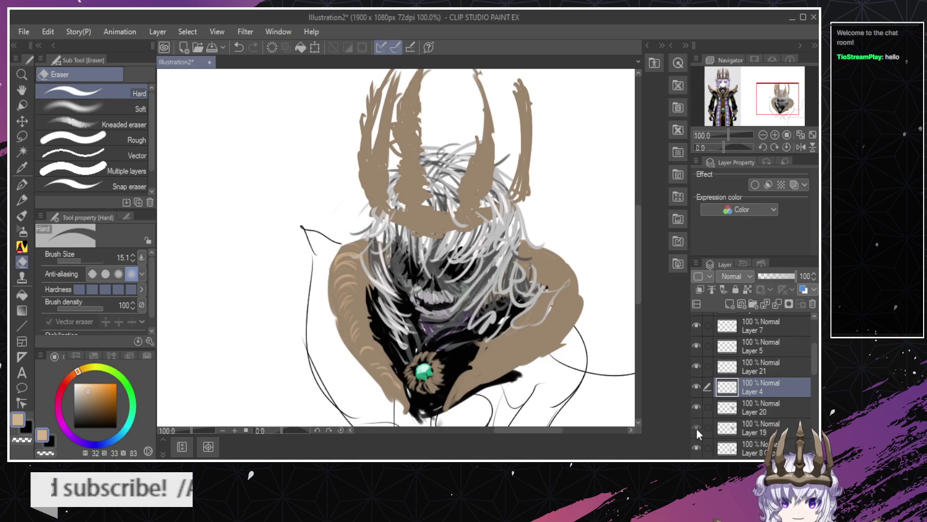
click(697, 427)
click(697, 389)
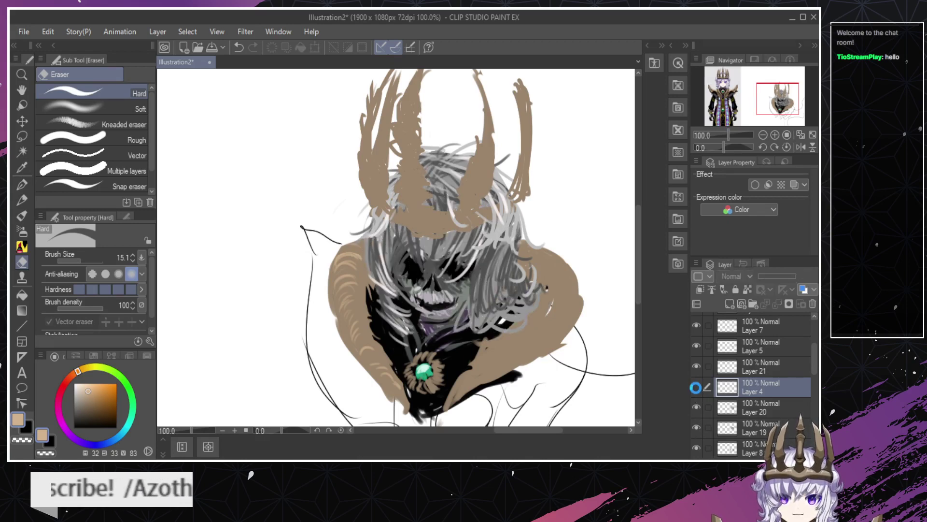
click(696, 388)
click(696, 388)
click(696, 388)
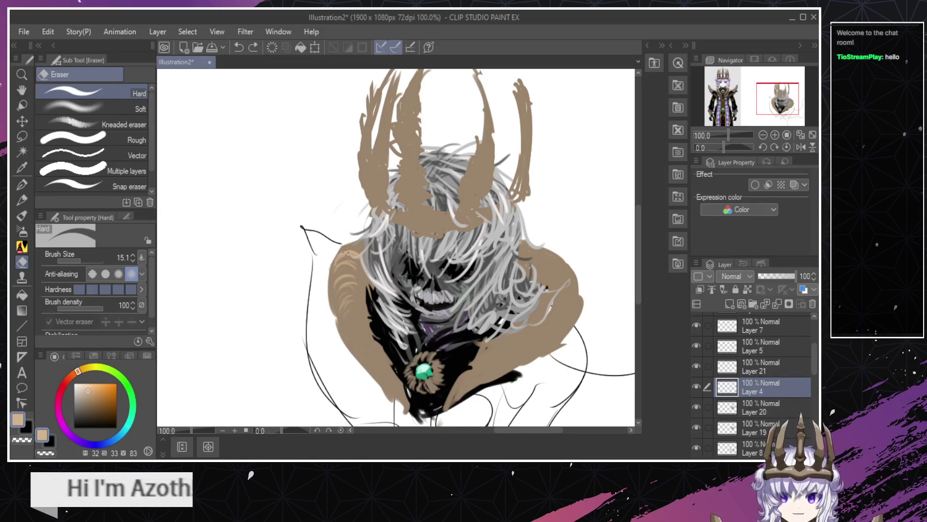
Select Layer 24 and compare the hair with that layer hidden and shown.
key(ctrl+shift+n)
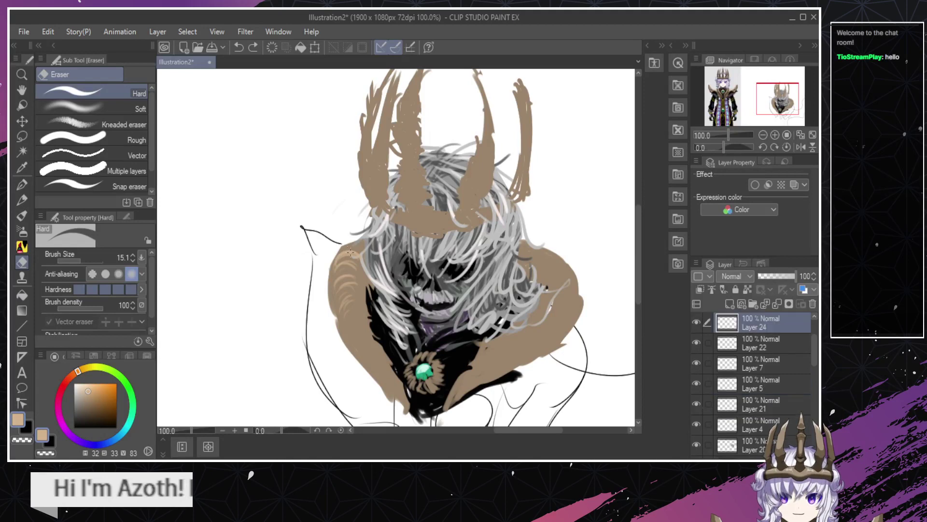
click(698, 323)
click(698, 323)
click(697, 323)
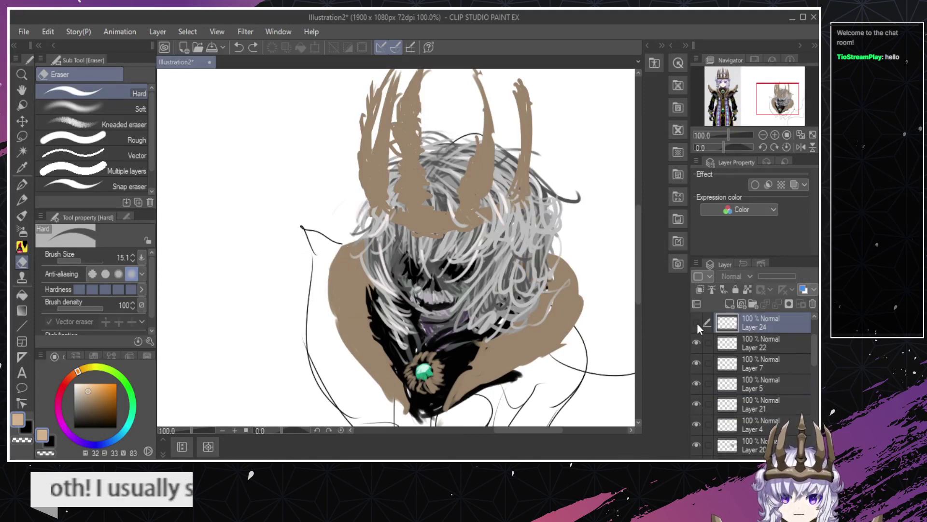
click(697, 323)
Inspect the collar and hair strands beside the green gem up close and pick the layer holding the strand there.
key(ctrl+space)
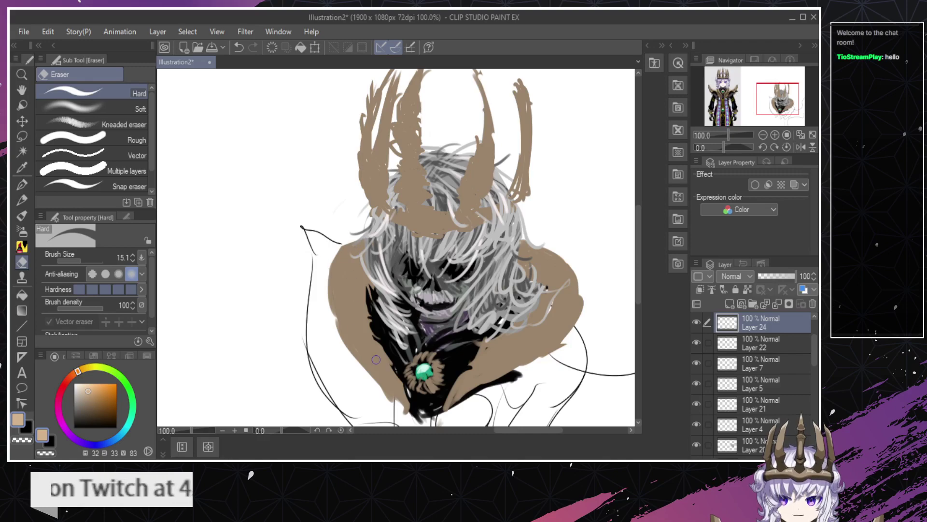
key(ctrl+space)
click(406, 370)
click(406, 369)
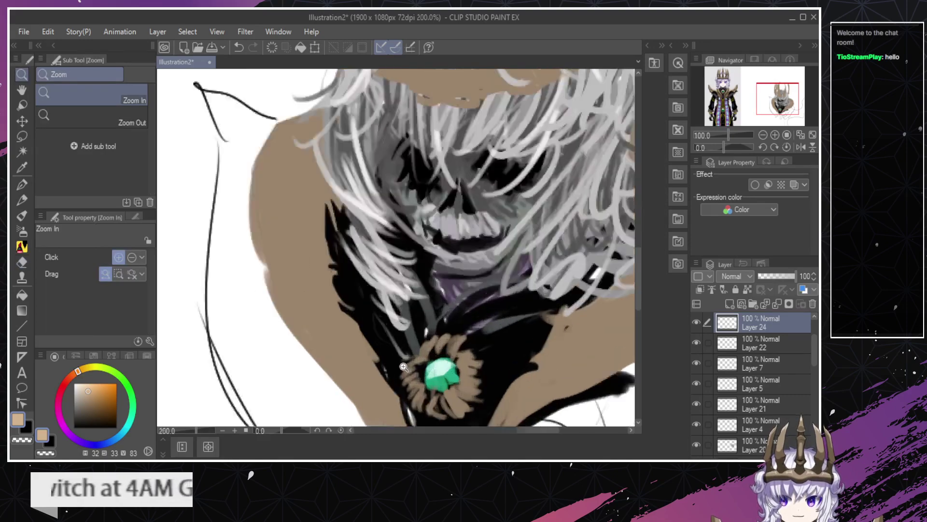
click(406, 364)
click(405, 362)
ctrl+shift+click(405, 344)
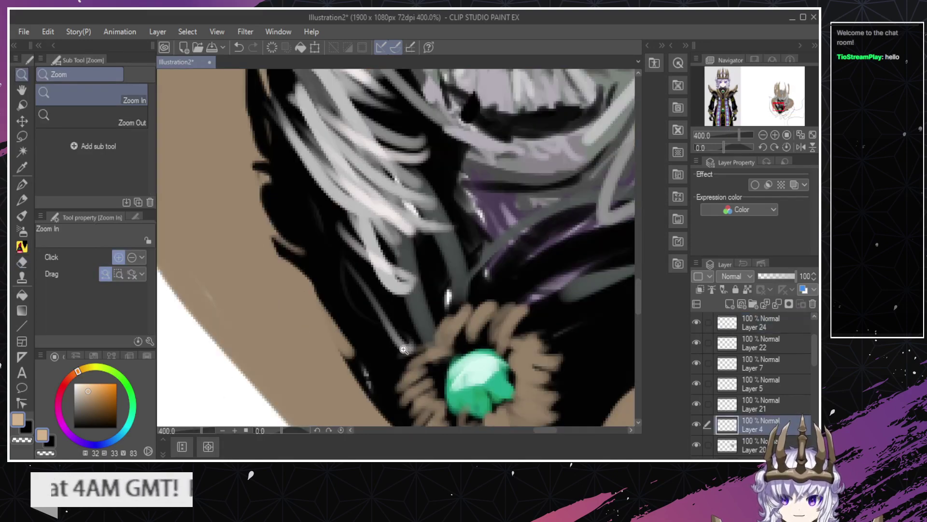
key(b)
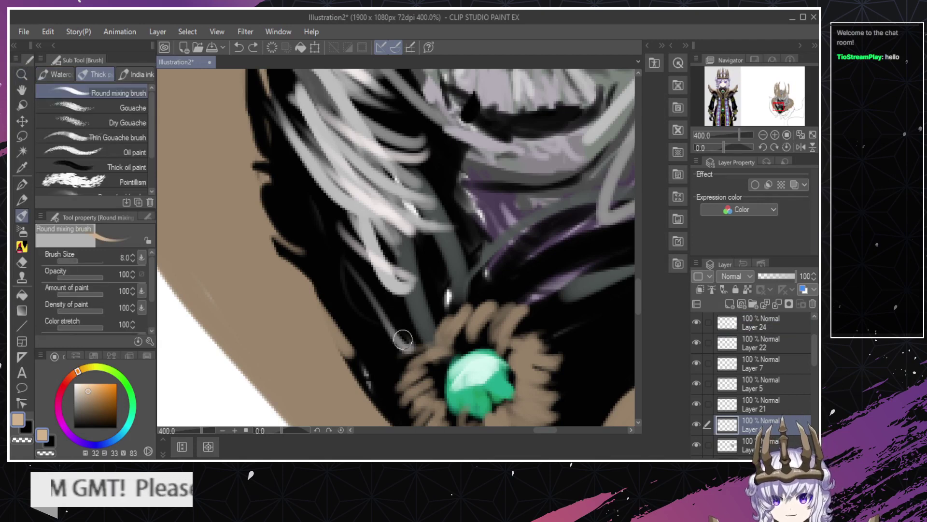
Add a new layer beneath Layer 19, then sample the collar brown and darken it for the round mixing brush.
key(ctrl+space)
drag(402, 339, 377, 326)
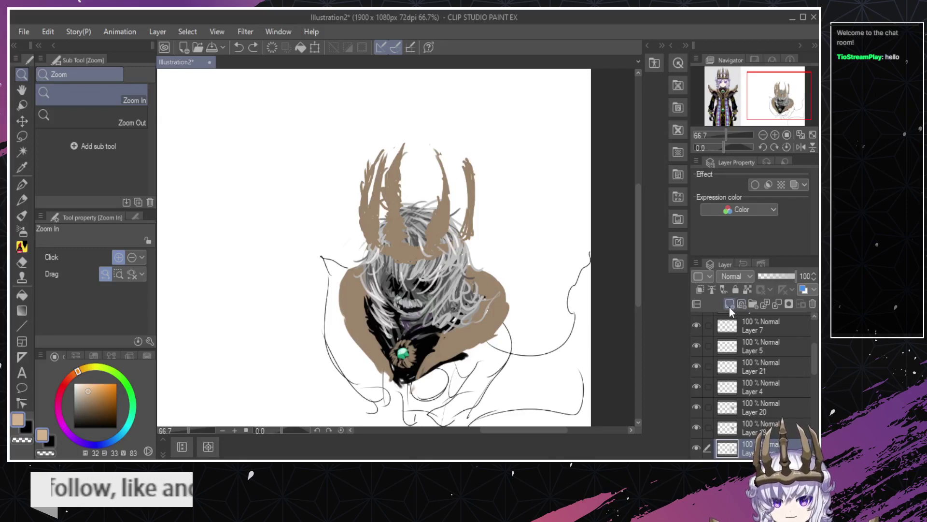
click(399, 342)
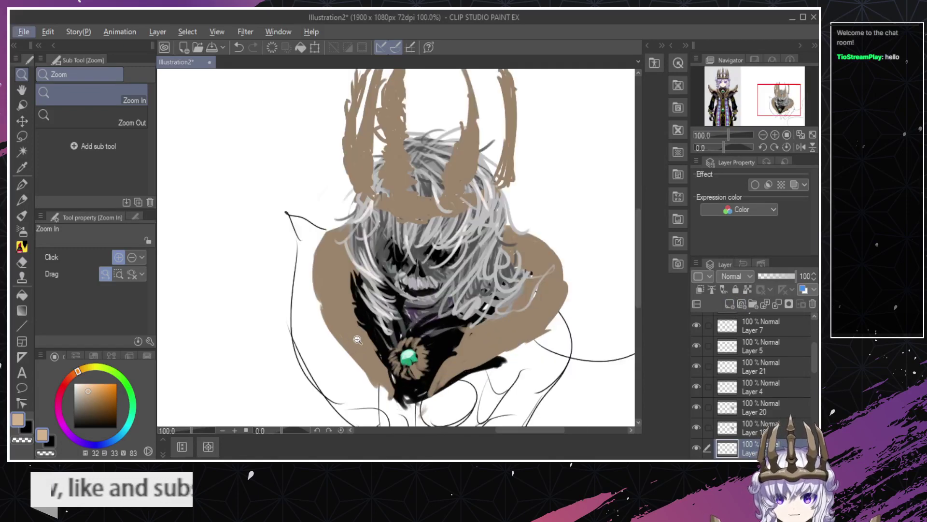
alt+click(361, 342)
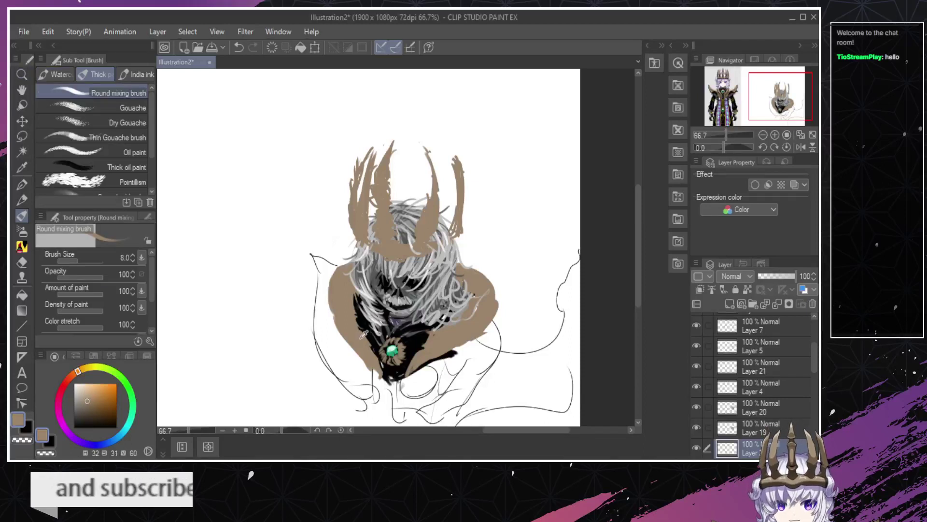
click(92, 415)
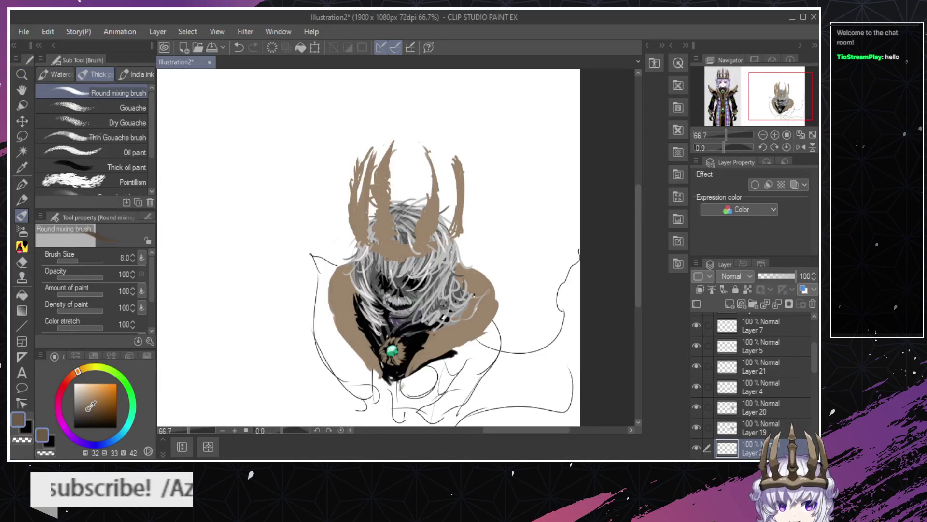
Paint dark brown (H 32, S 40, V 34) shading strokes along the left collar's inner edge, from the gem up to the hair.
click(365, 348)
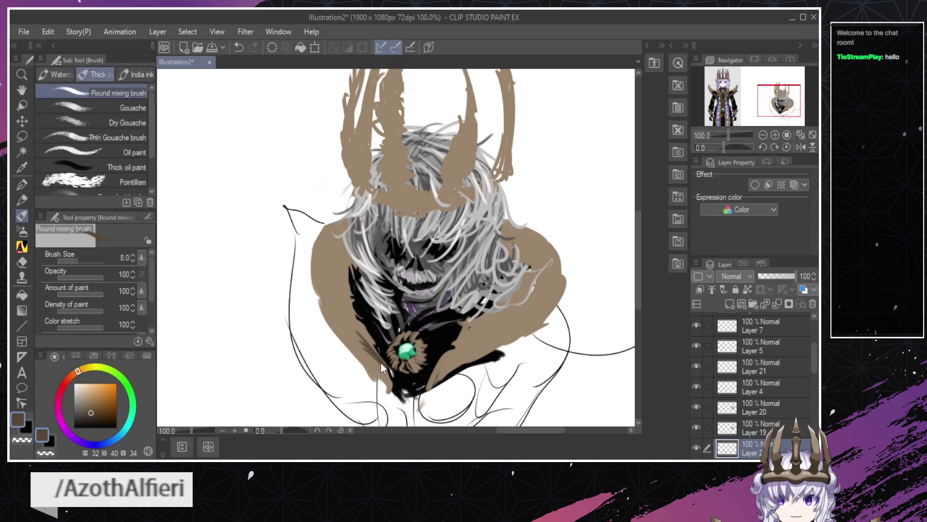
mouse_move(385, 356)
mouse_down()
mouse_move(376, 359)
mouse_move(353, 312)
mouse_move(373, 335)
mouse_move(343, 317)
mouse_move(353, 326)
mouse_move(358, 294)
mouse_move(367, 311)
mouse_up()
drag(344, 266, 357, 289)
drag(344, 253, 354, 265)
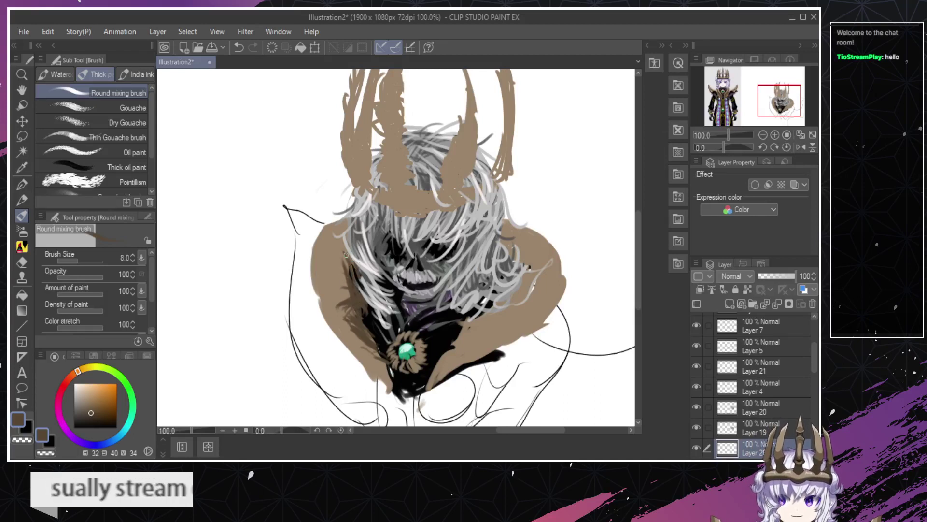
drag(362, 308, 367, 319)
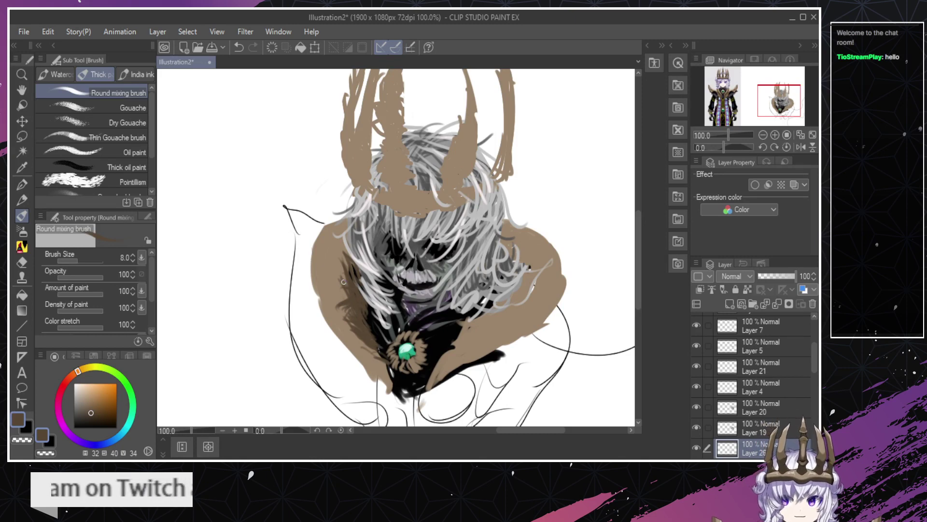
drag(364, 314, 382, 331)
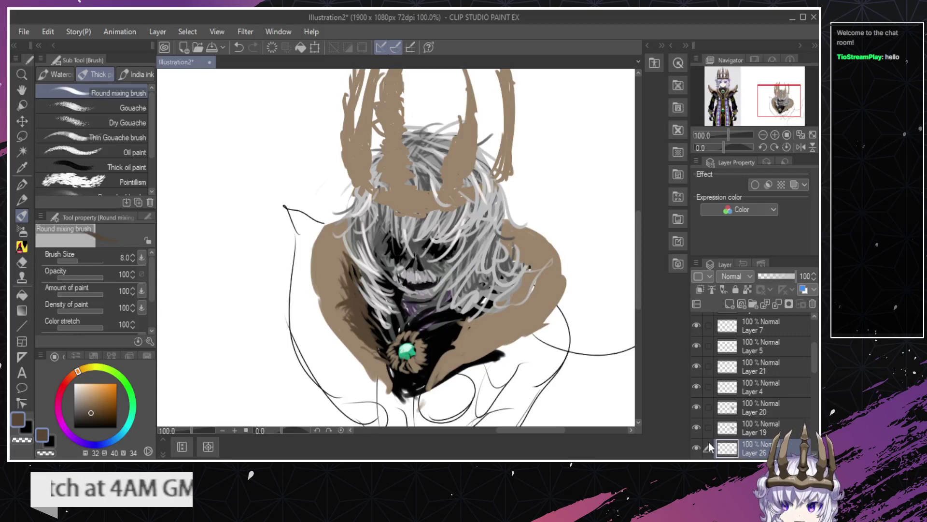
Check what Layer 26, Layer 19 and Layer 8 Copy contain by hiding and showing each layer.
click(696, 447)
click(697, 448)
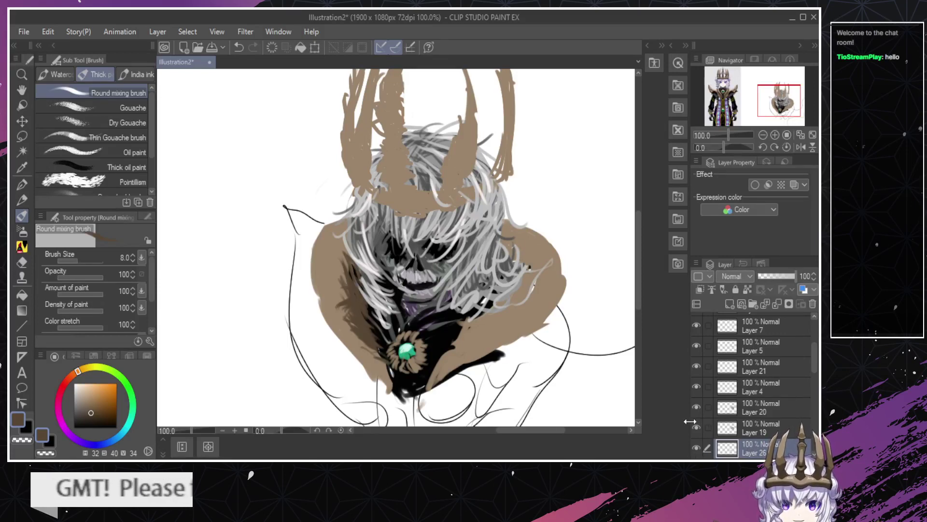
click(697, 425)
click(696, 426)
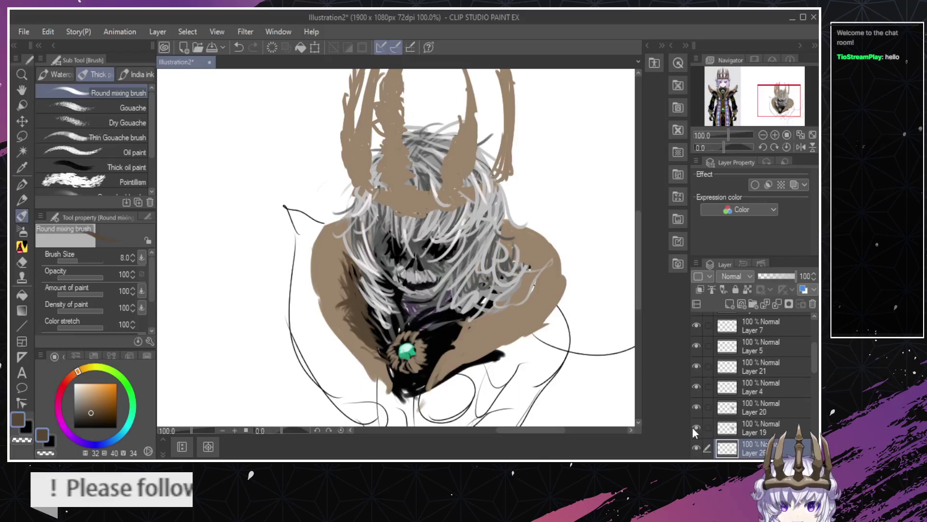
scroll(695, 430, down, 1)
click(697, 453)
click(697, 452)
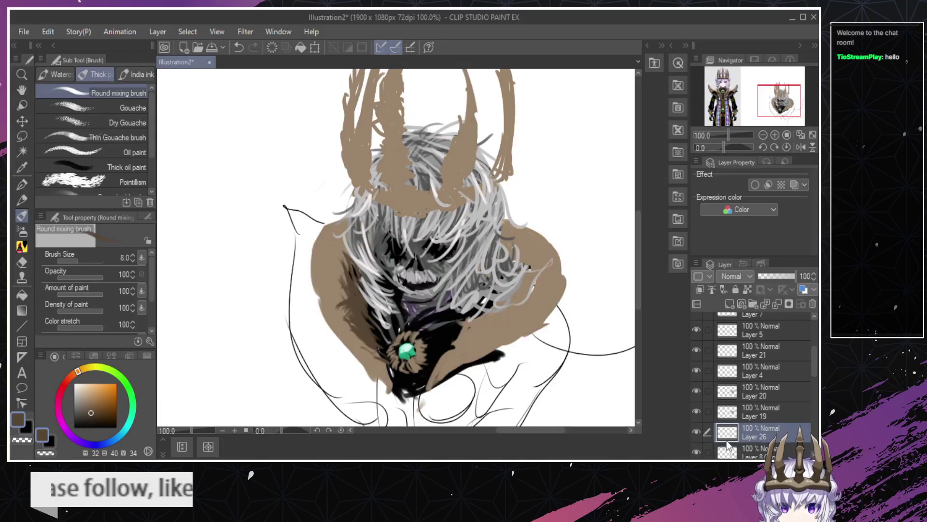
On Layer 8 Copy, select the empty area around the collar with Auto select, referring to the editing layer only.
scroll(744, 437, down, 1)
click(757, 436)
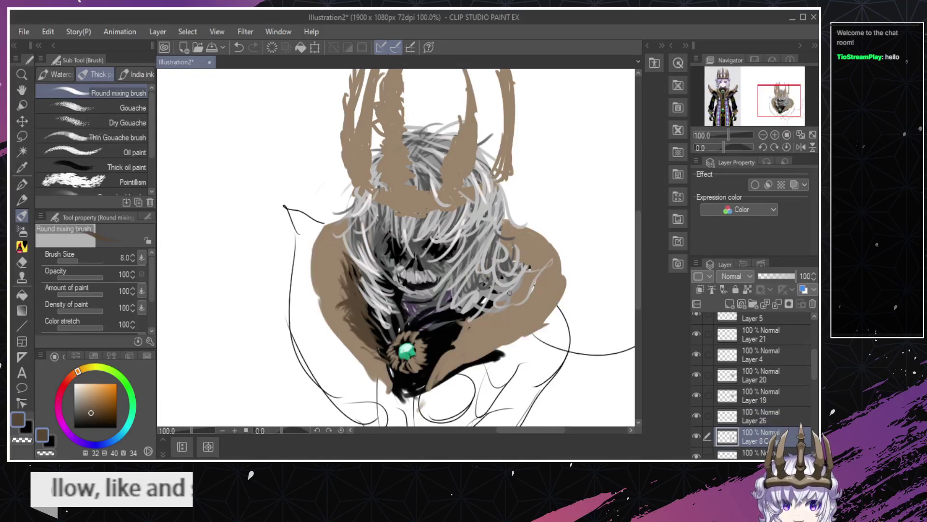
click(22, 152)
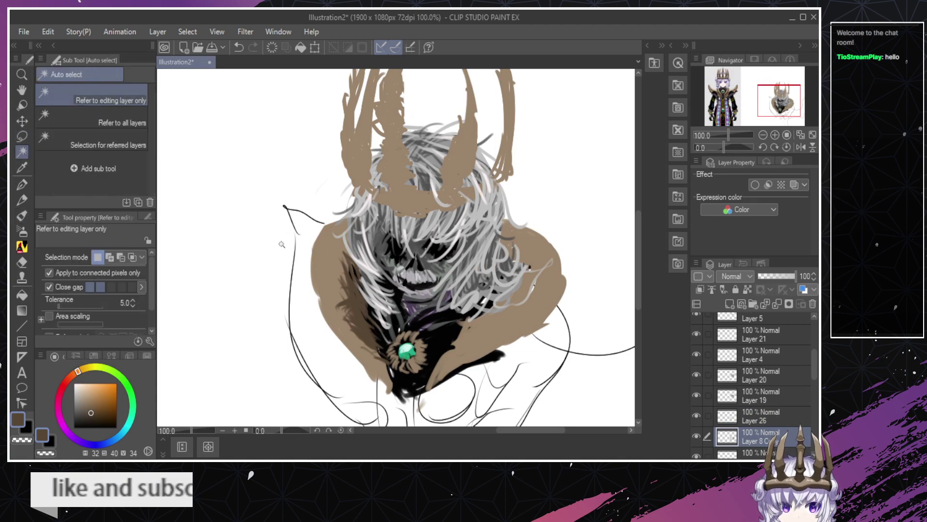
click(282, 243)
Try masking Layer 26 with the selection of the area outside the collar, and undo the mask.
scroll(285, 242, down, 1)
scroll(285, 242, up, 1)
click(764, 414)
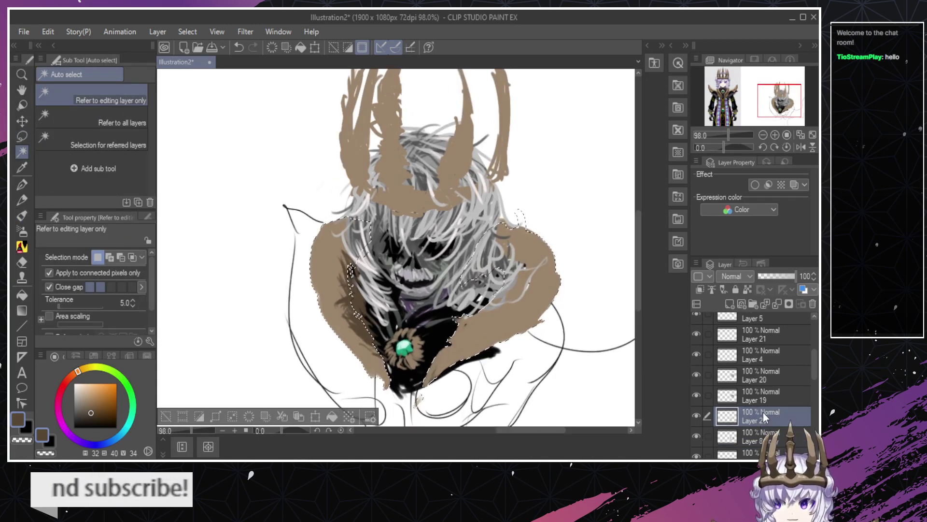
click(787, 304)
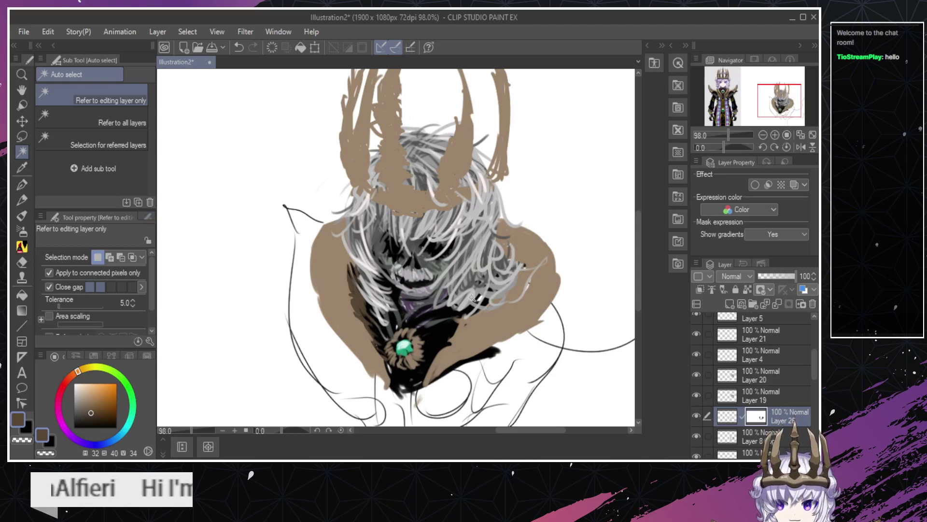
key(ctrl+z)
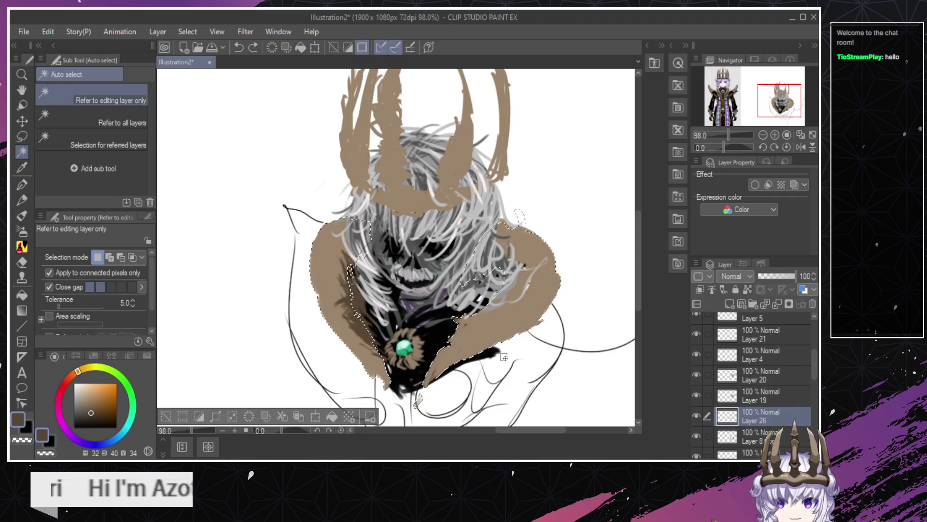
Invert the selection to cover the collar and create a layer mask from it on Layer 26.
click(503, 356)
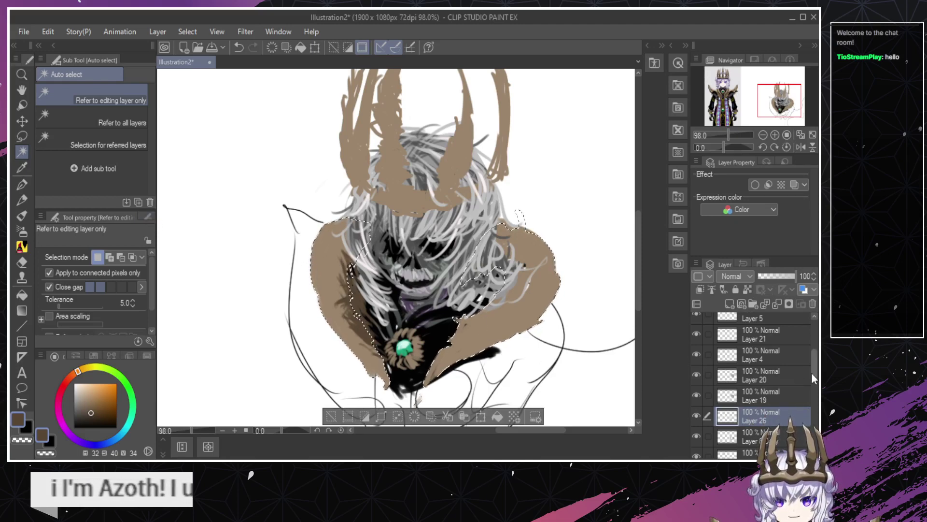
click(758, 397)
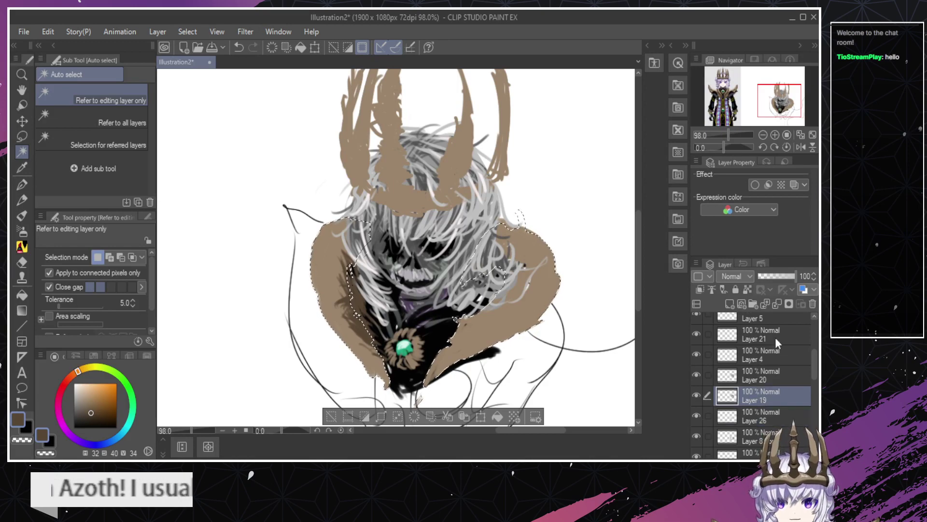
click(787, 305)
key(ctrl+z)
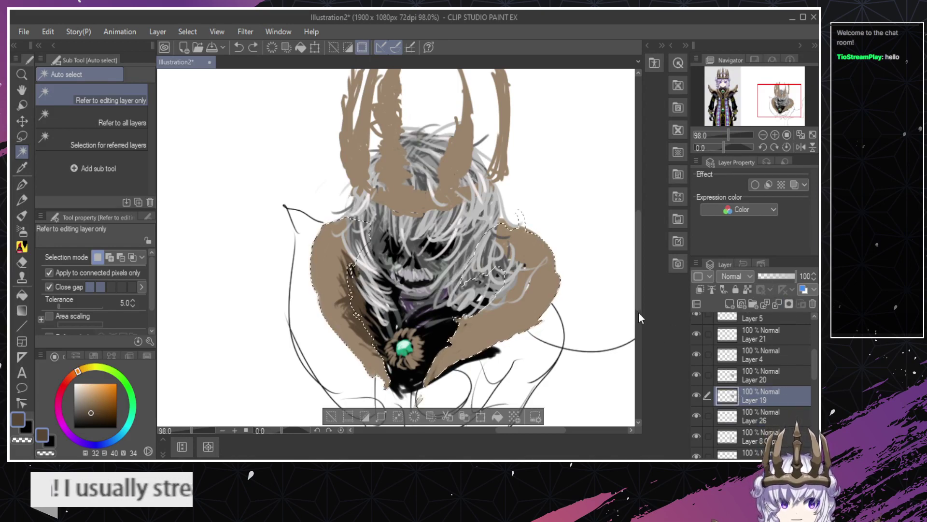
click(762, 419)
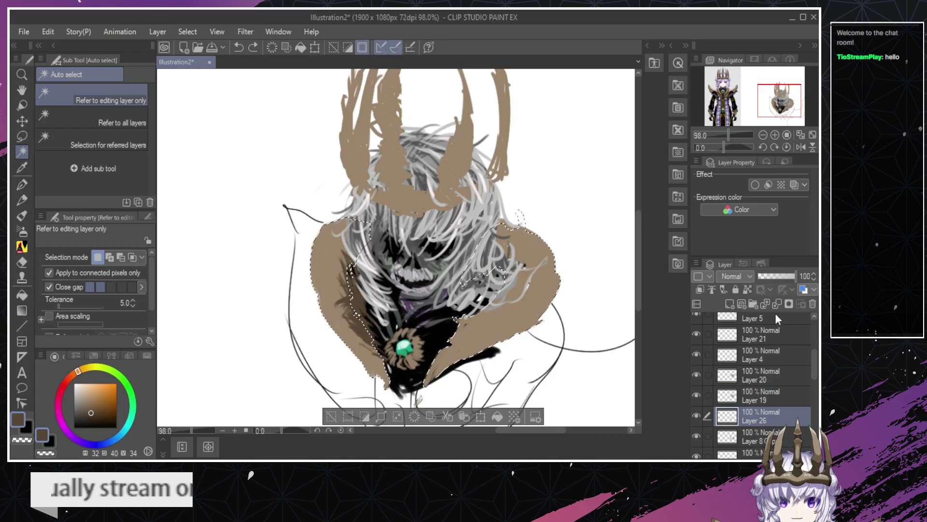
click(786, 305)
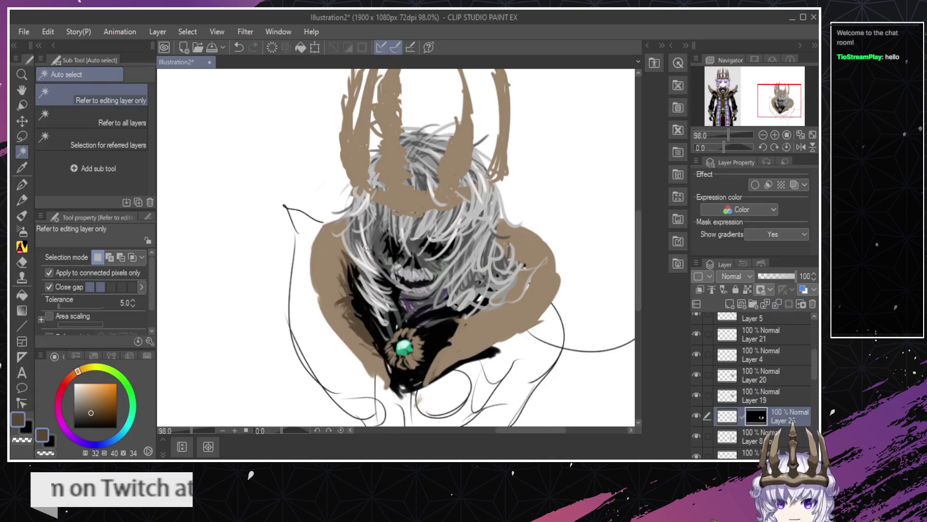
Try brushing more dark brown shading on the upper inner edge of the left collar, and undo those strokes.
key(b)
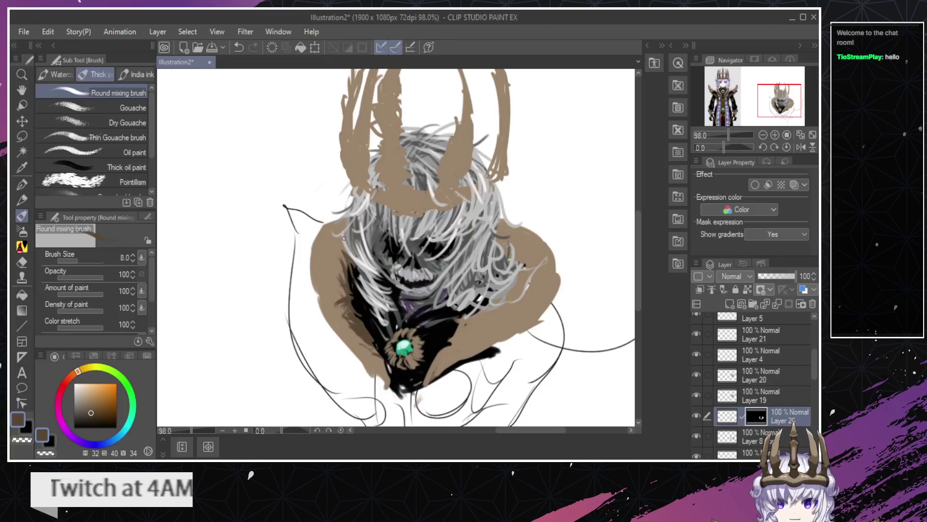
key(ctrl+z)
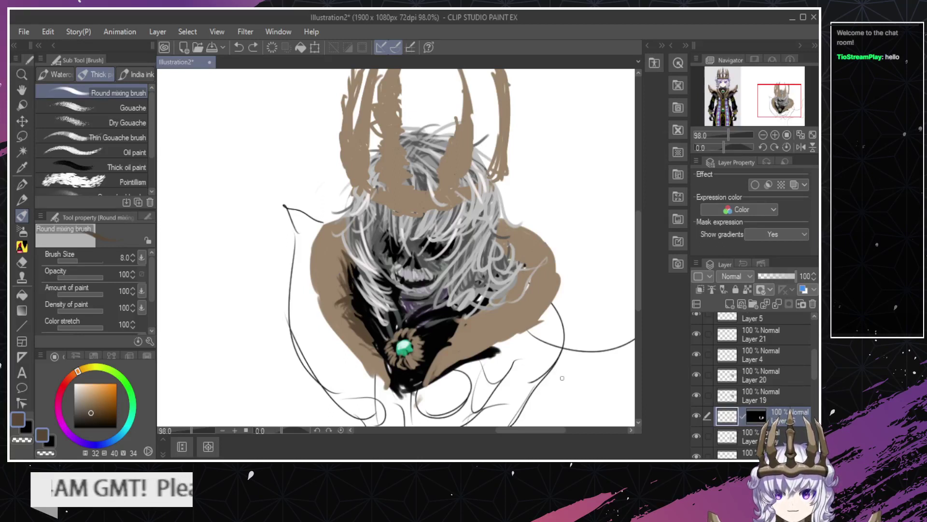
mouse_move(334, 248)
mouse_down()
mouse_move(345, 281)
mouse_move(354, 277)
mouse_up()
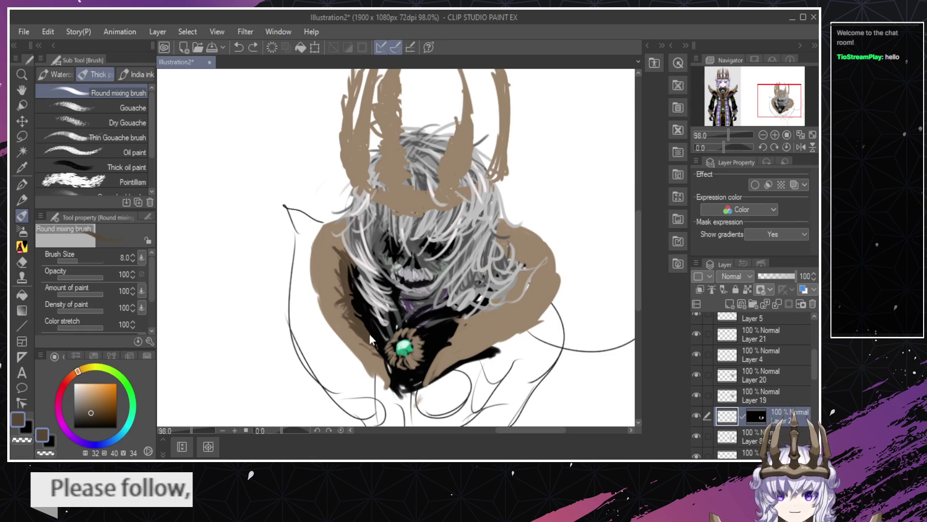
key(ctrl+z)
key(ctrl+z)
key(ctrl+z)
key(ctrl+z)
key(ctrl+z)
key(ctrl+z)
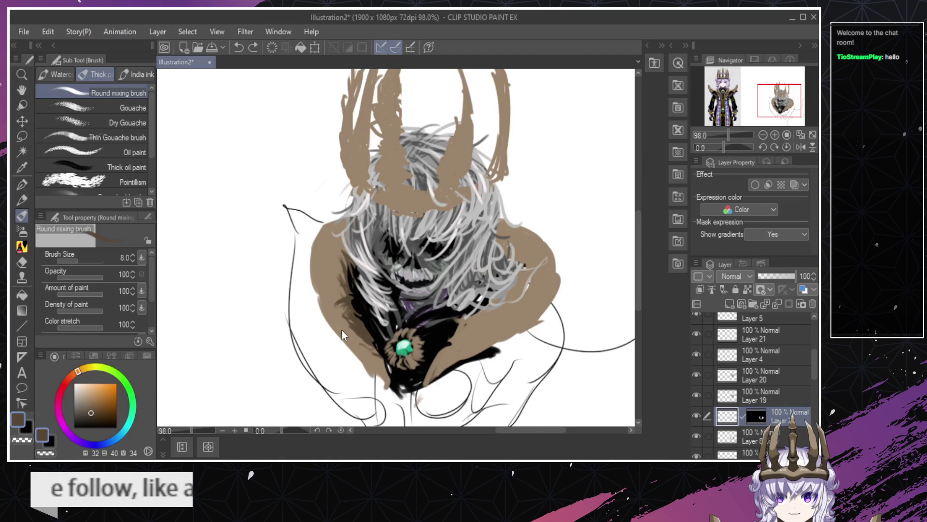
Brush dark brown fur strokes along the inner edge of the left collar on Layer 26.
drag(351, 316, 351, 288)
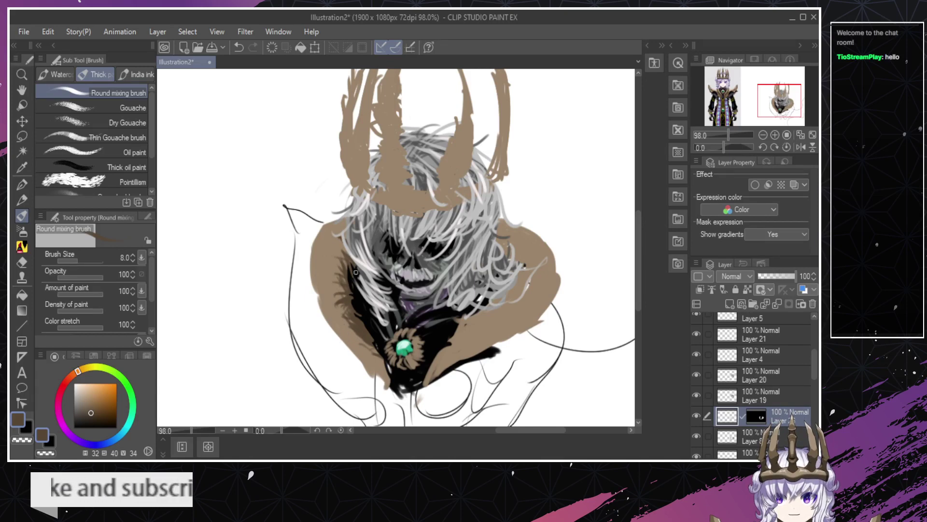
drag(337, 290, 354, 296)
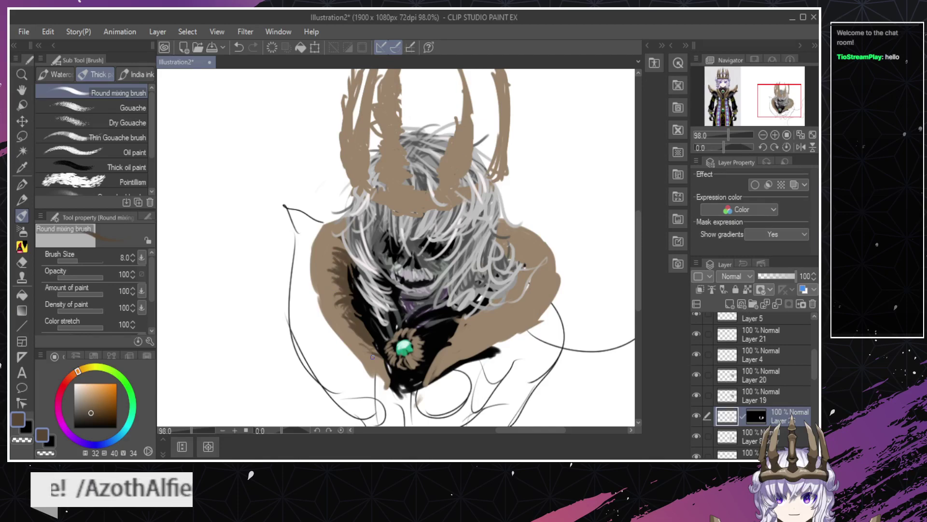
key(e)
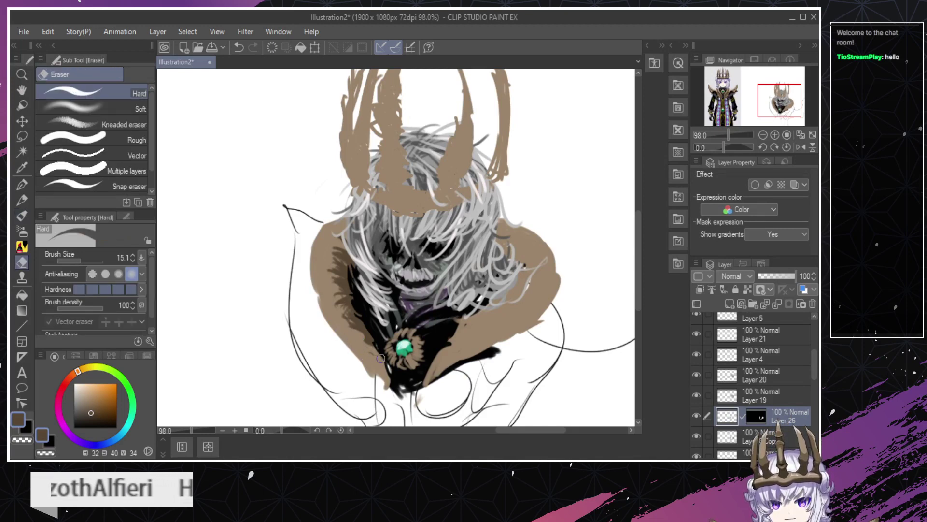
key(b)
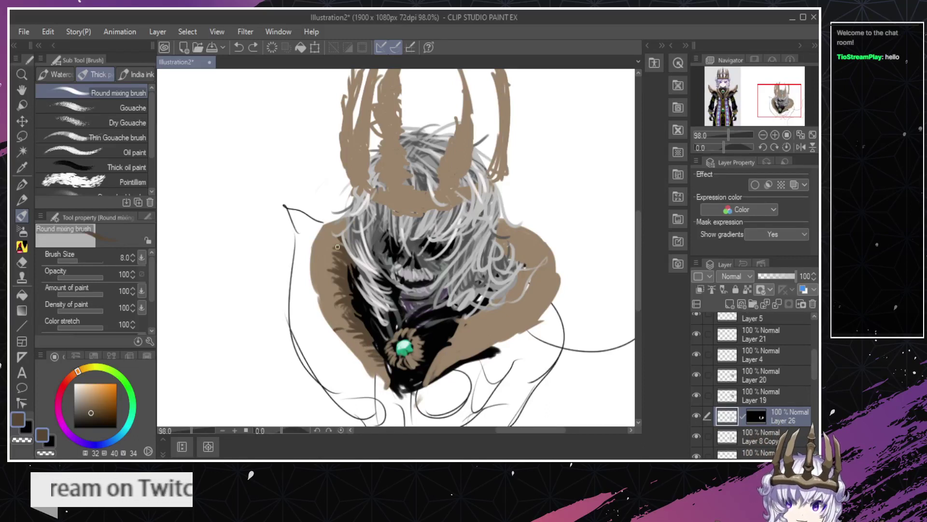
Shade the top, outer edge and lower part of the left collar with dark brown fur strokes, undoing the stray last stroke.
drag(320, 236, 331, 229)
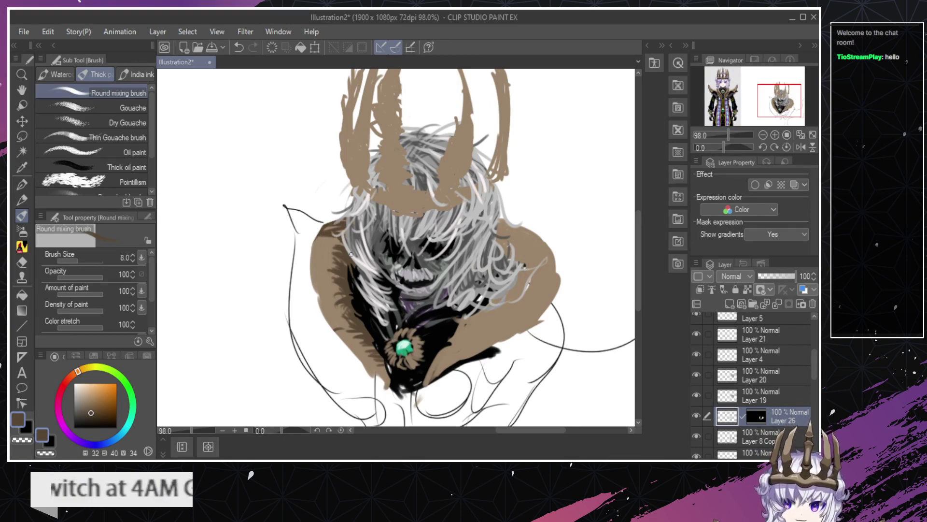
mouse_move(345, 244)
mouse_down()
mouse_move(320, 240)
mouse_move(320, 251)
mouse_move(345, 267)
mouse_move(324, 237)
mouse_move(325, 267)
mouse_move(314, 239)
mouse_move(352, 258)
mouse_move(309, 250)
mouse_move(343, 265)
mouse_move(335, 243)
mouse_move(322, 277)
mouse_move(353, 263)
mouse_move(325, 253)
mouse_move(314, 277)
mouse_move(327, 288)
mouse_move(331, 242)
mouse_move(323, 240)
mouse_move(314, 291)
mouse_move(330, 297)
mouse_move(332, 314)
mouse_move(334, 278)
mouse_up()
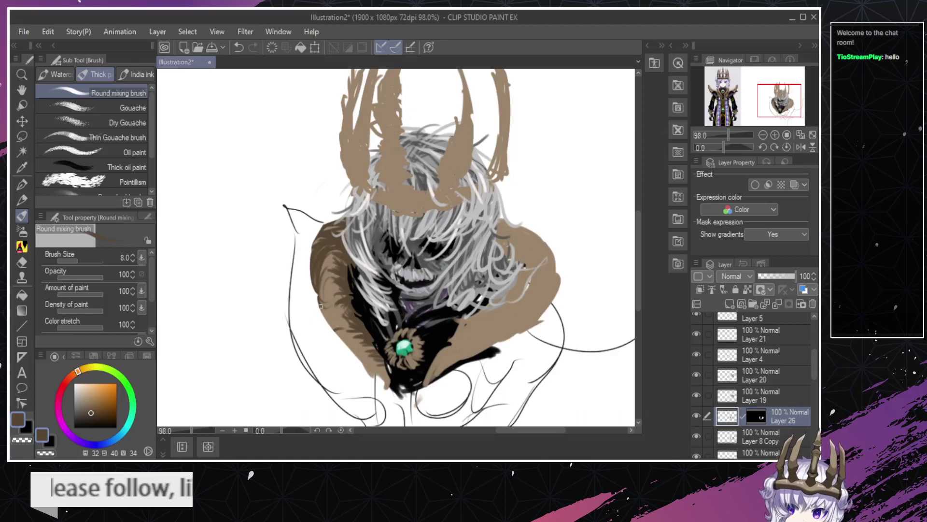
mouse_move(331, 317)
mouse_down()
mouse_move(346, 338)
mouse_move(366, 341)
mouse_move(356, 341)
mouse_move(359, 359)
mouse_move(383, 385)
mouse_move(379, 357)
mouse_move(377, 365)
mouse_move(355, 354)
mouse_move(362, 365)
mouse_up()
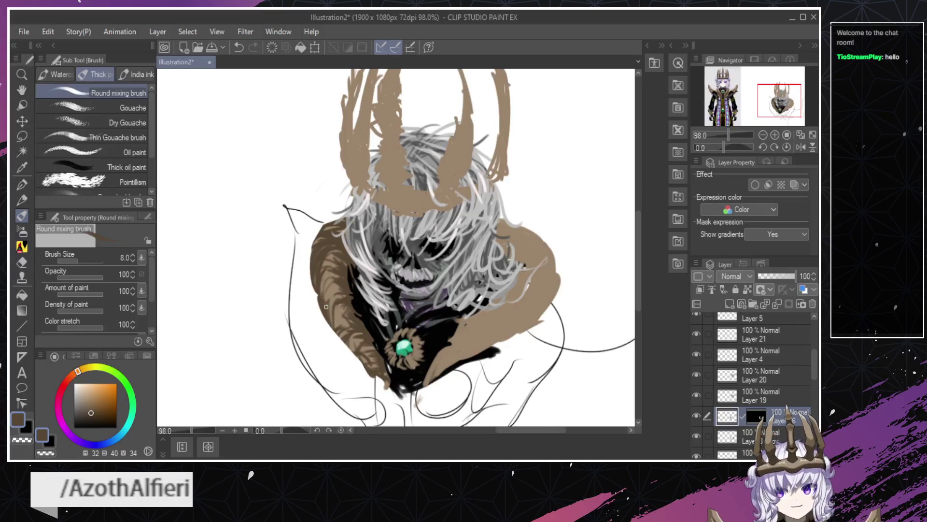
drag(335, 298, 326, 284)
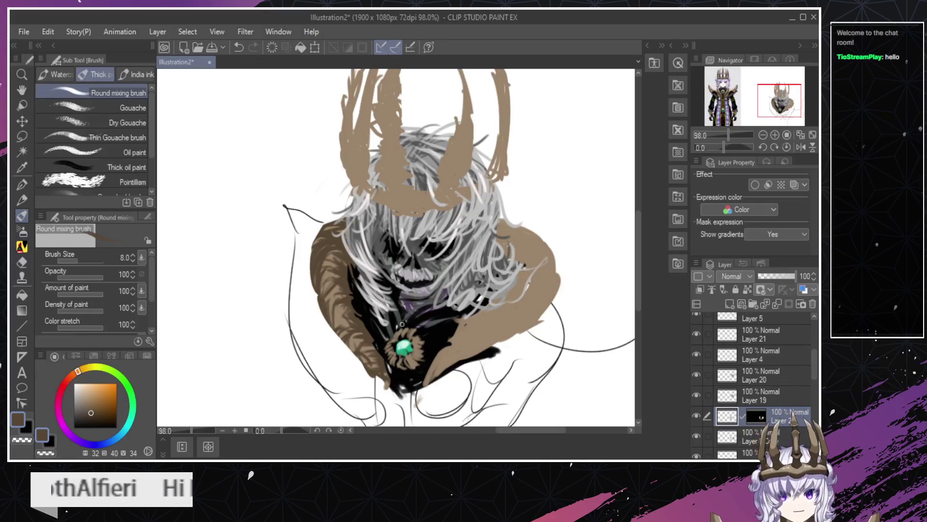
key(ctrl+z)
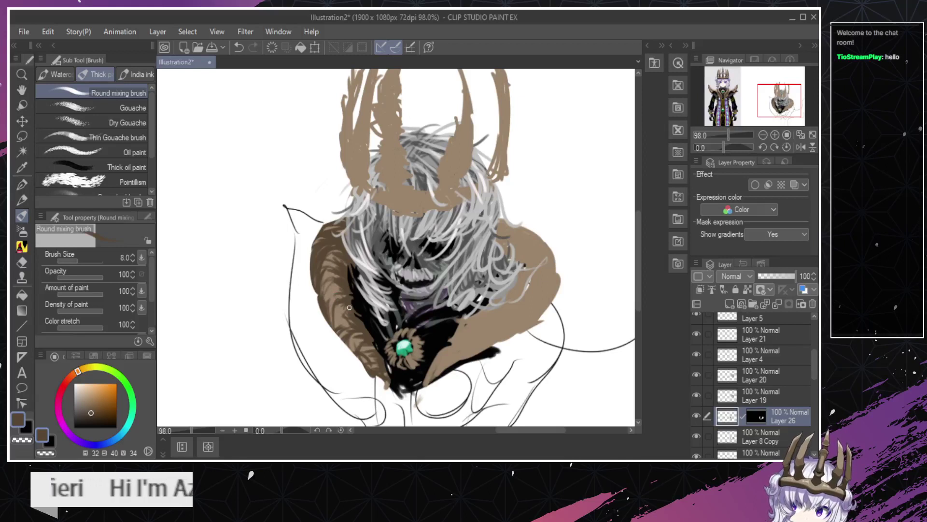
Clean up the dark shading along the lower inner edge of the left collar with the Hard eraser.
key(e)
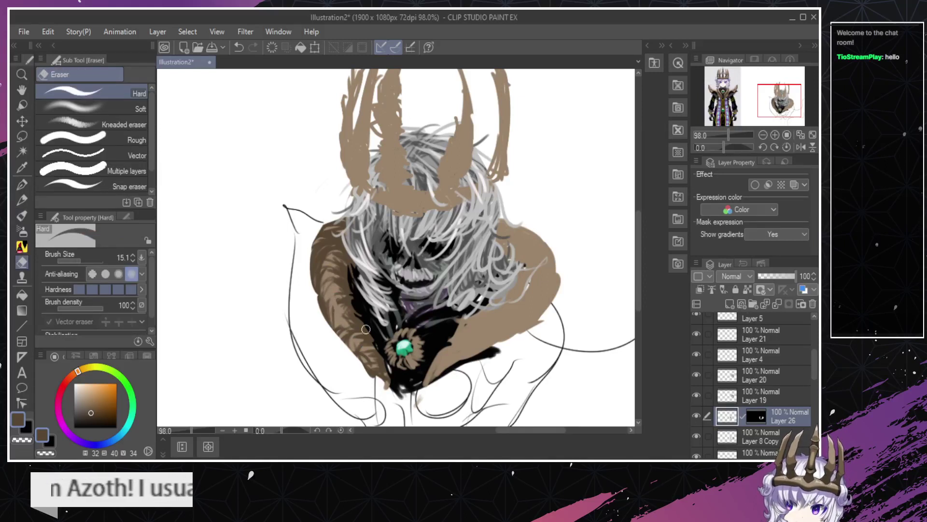
drag(365, 329, 387, 372)
key(b)
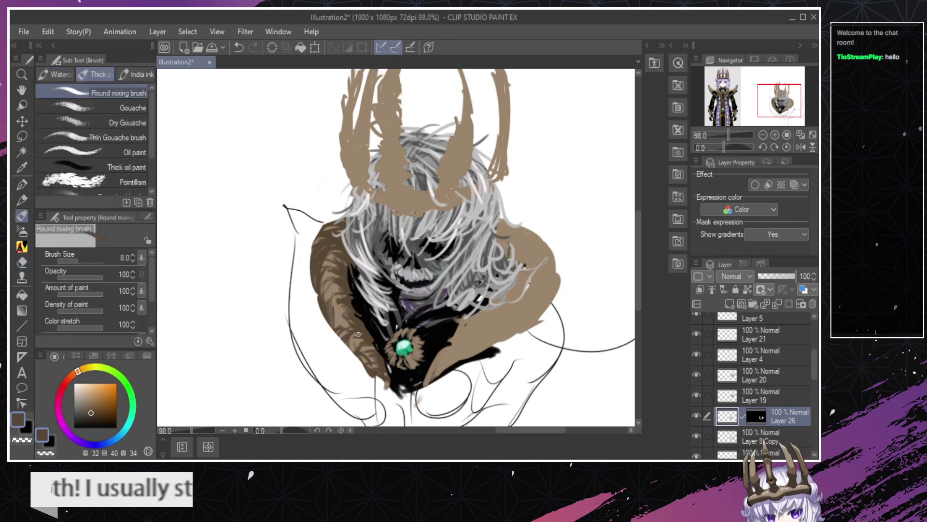
Duplicate Layer 26 together with its mask and select the whole canvas on the copy.
key(ctrl+space)
drag(322, 286, 354, 251)
click(322, 263)
click(322, 264)
click(321, 263)
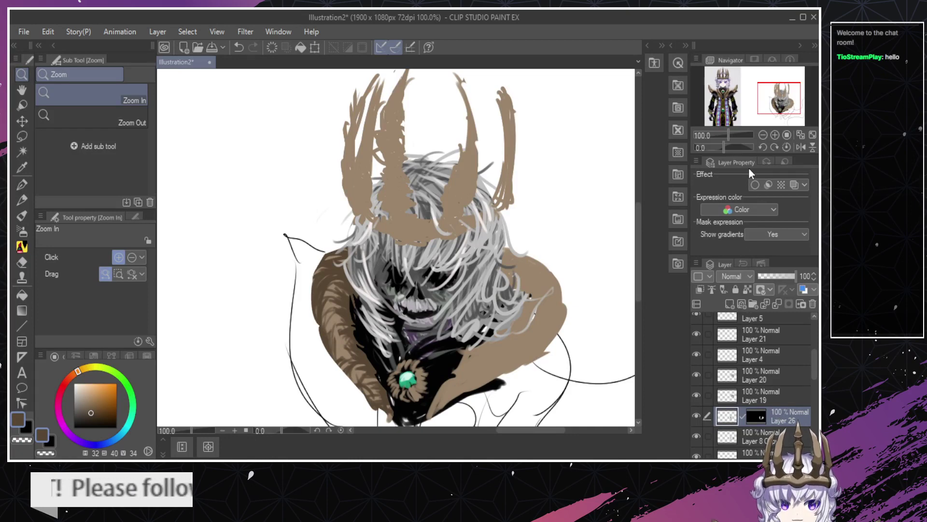
key(ctrl+c)
key(ctrl+v)
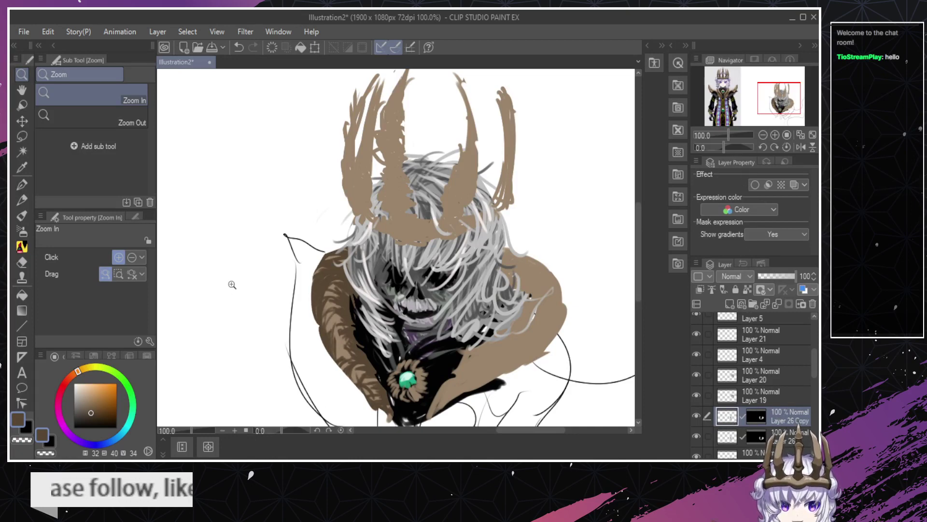
key(ctrl+a)
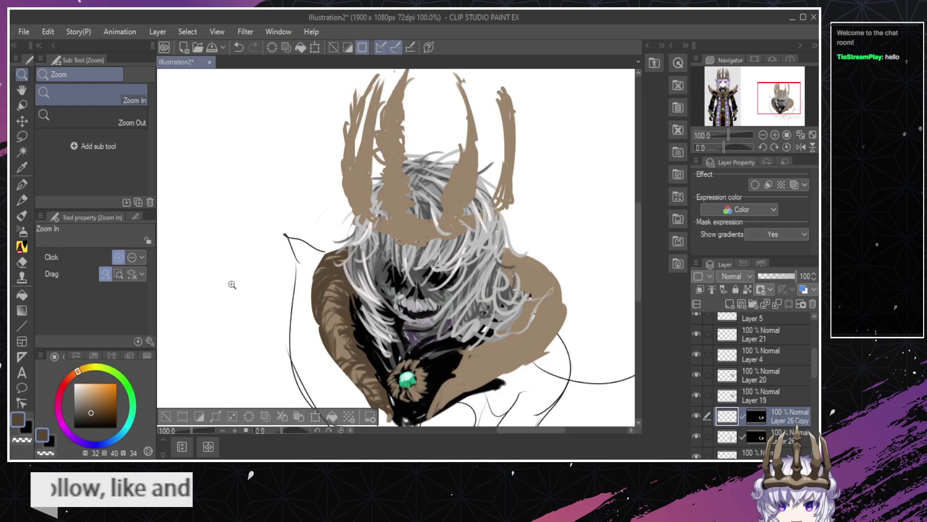
Pick a darker brown and brush it onto the upper outer edge of the left collar, undoing the last stroke.
click(91, 417)
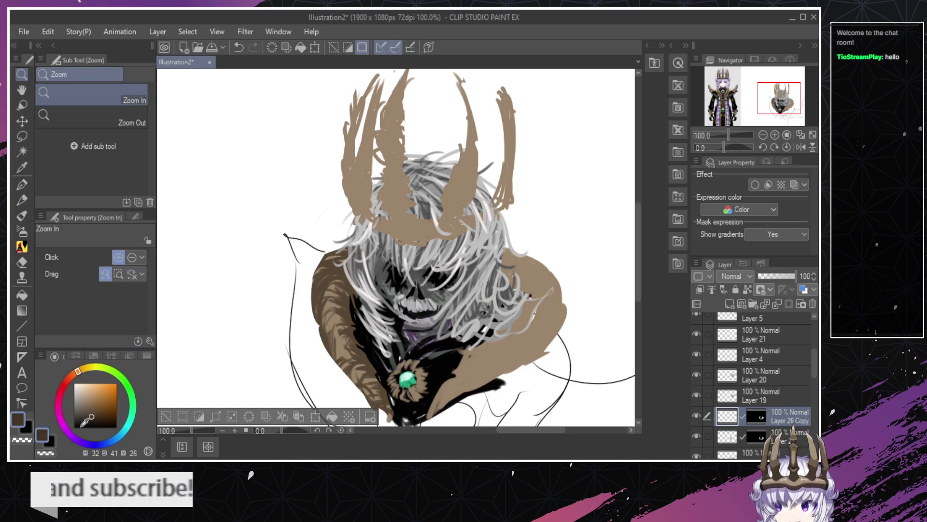
key(b)
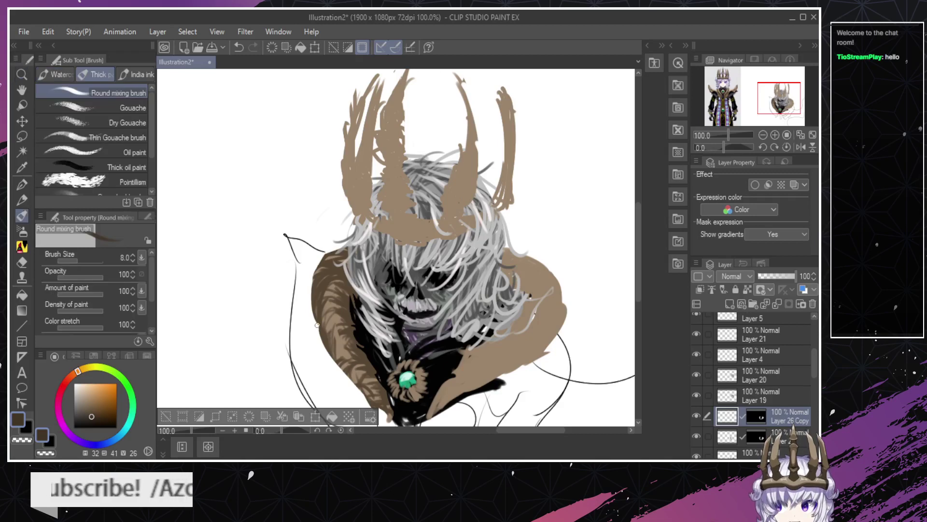
drag(327, 285, 318, 301)
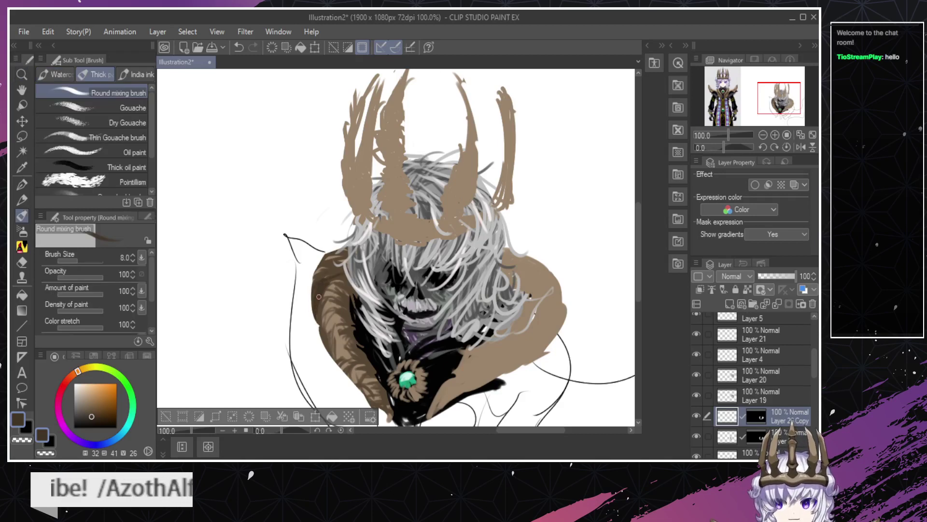
drag(329, 265, 315, 275)
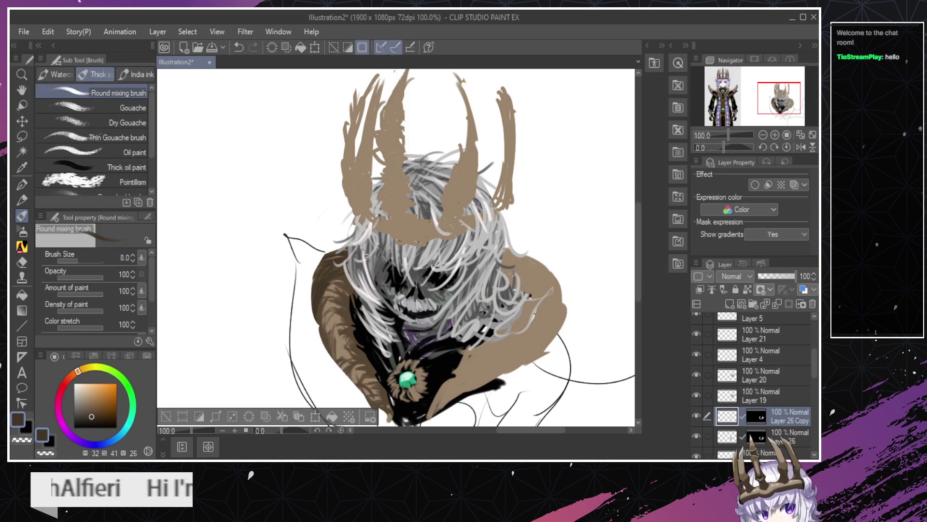
drag(326, 284, 342, 304)
key(ctrl+z)
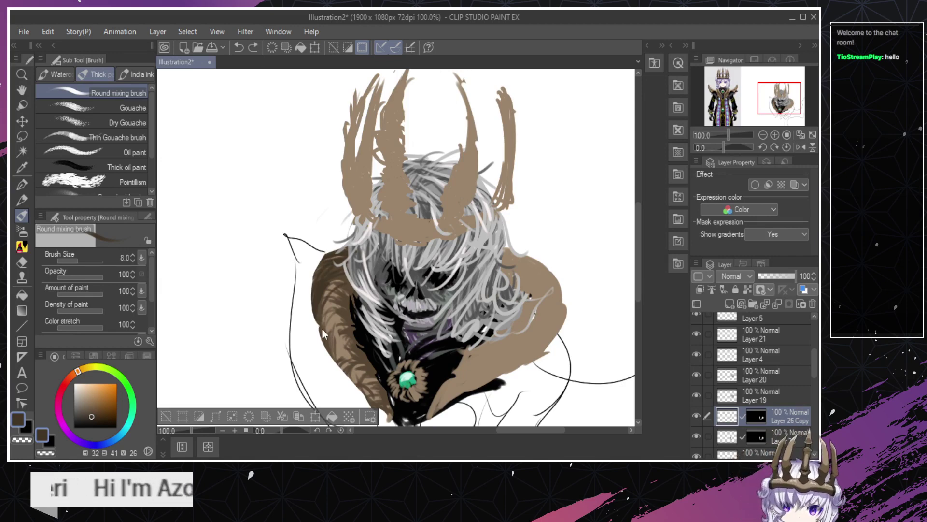
Try brushing darker brown down the inner edge of the left collar, and undo the strokes.
key(e)
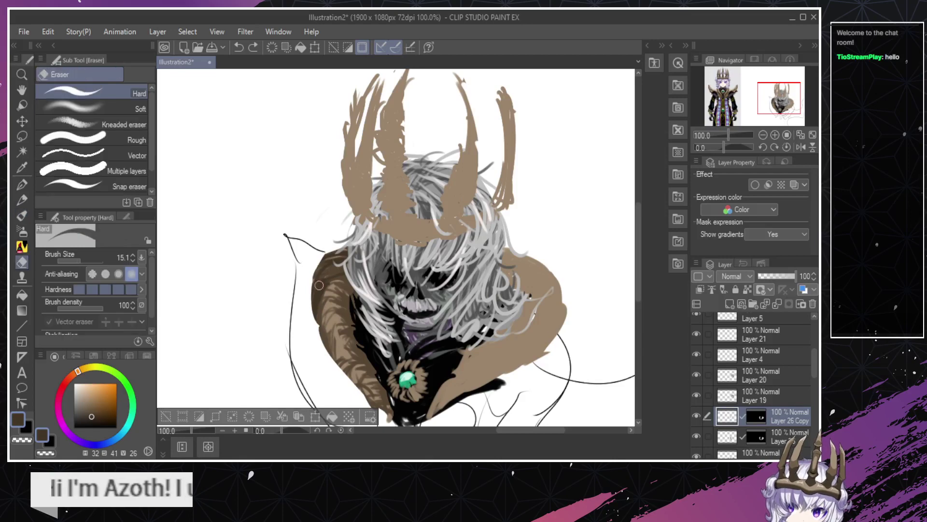
key(b)
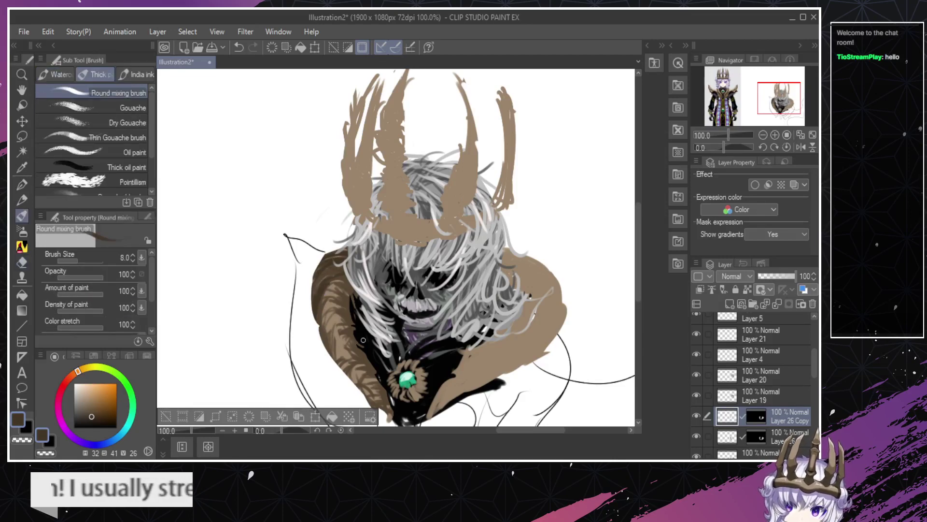
mouse_move(341, 290)
mouse_down()
mouse_move(363, 353)
mouse_move(351, 345)
mouse_move(354, 329)
mouse_move(371, 365)
mouse_up()
key(ctrl+z)
key(ctrl+z)
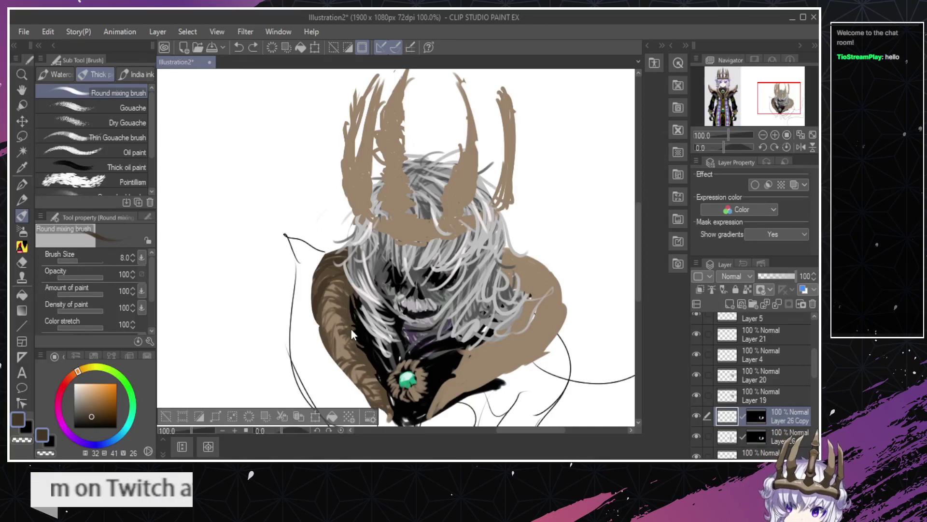
Deepen the inner and outer edges of the left collar with darker brown strokes, undoing the unwanted ones.
drag(347, 291, 343, 283)
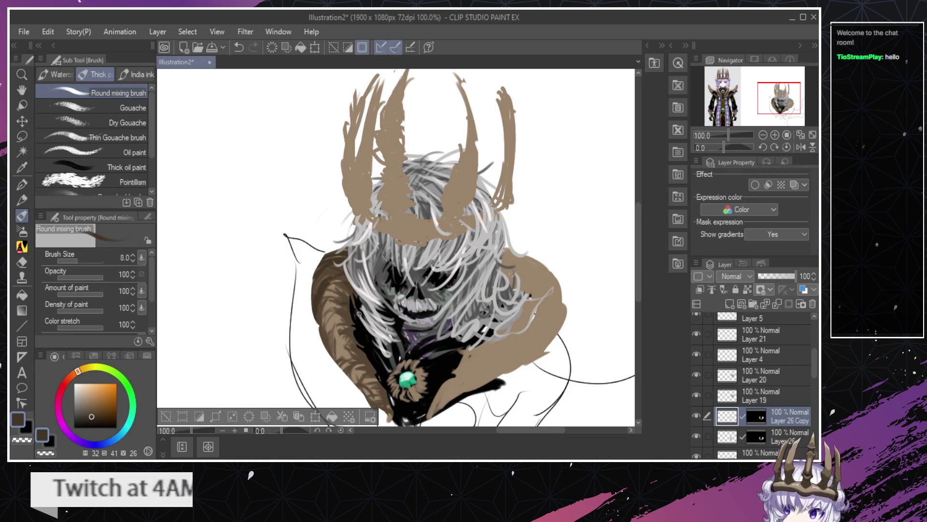
drag(343, 320, 353, 324)
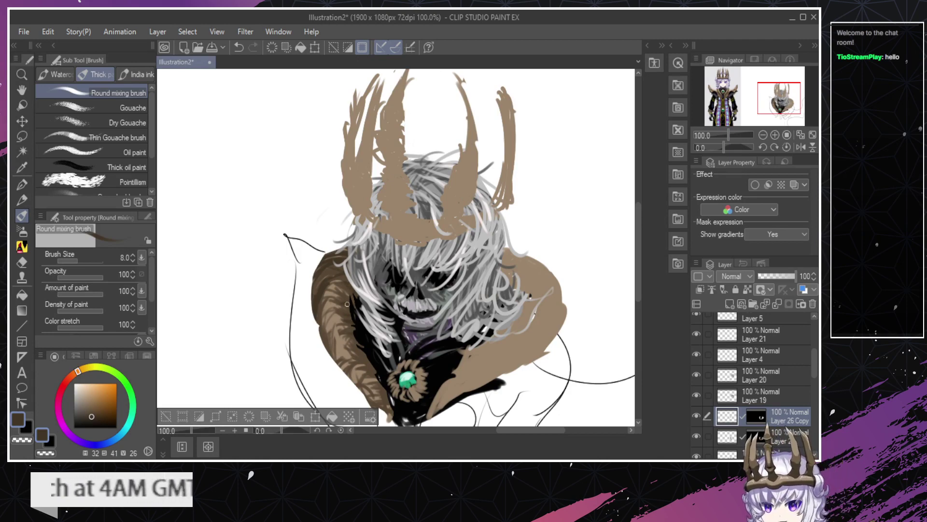
drag(318, 318, 333, 323)
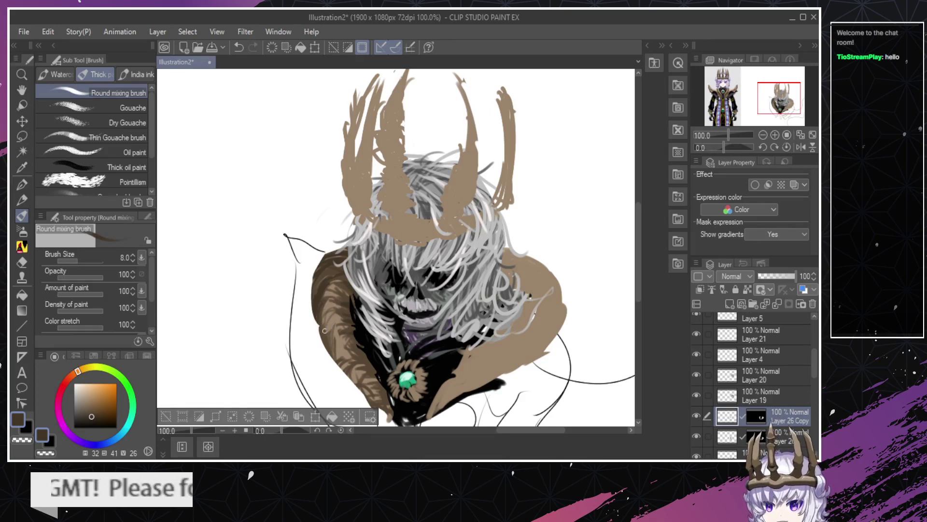
key(ctrl+z)
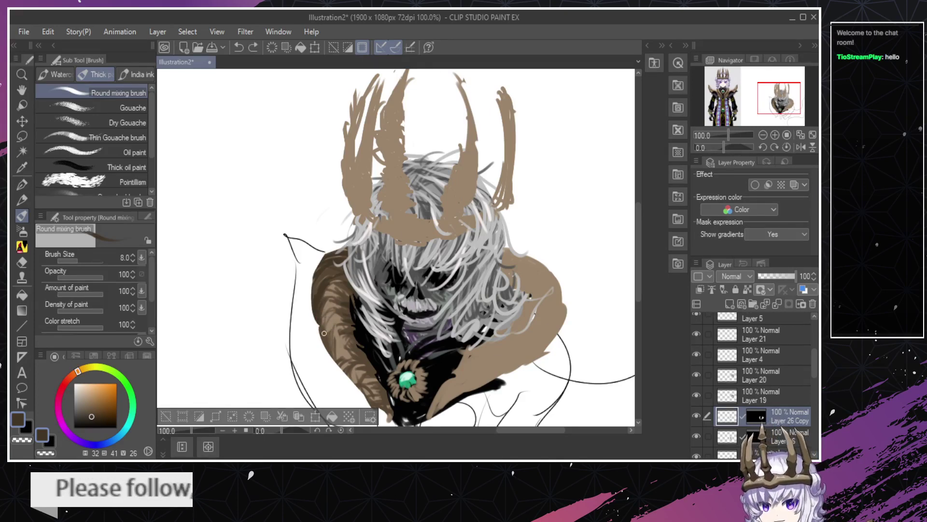
mouse_move(323, 316)
mouse_down()
mouse_move(329, 337)
mouse_move(323, 330)
mouse_move(337, 326)
mouse_move(341, 357)
mouse_move(331, 331)
mouse_move(320, 340)
mouse_move(334, 336)
mouse_move(330, 351)
mouse_move(352, 379)
mouse_up()
key(ctrl+z)
key(ctrl+z)
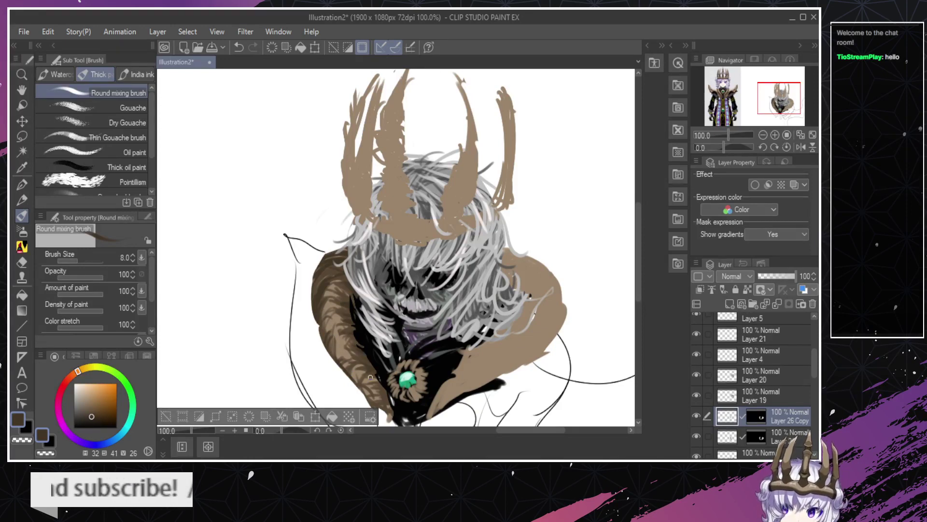
key(ctrl+z)
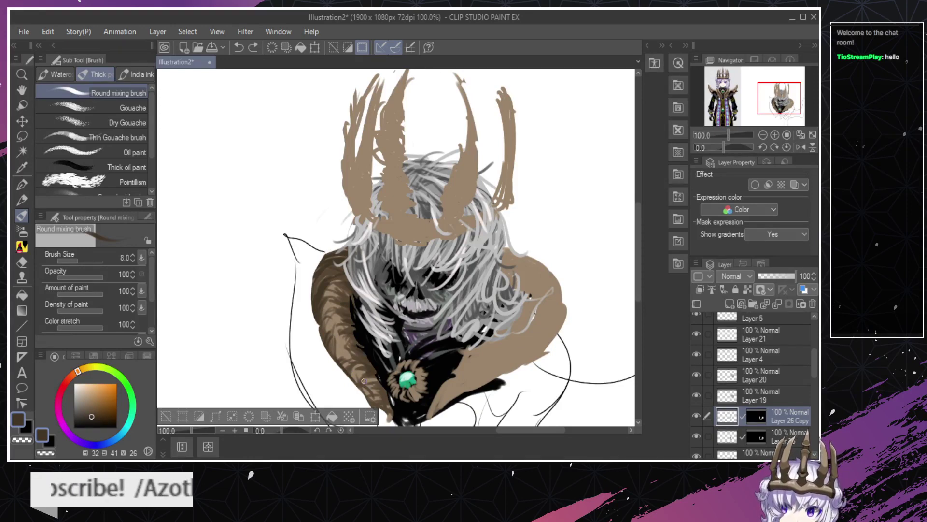
Try adding darker strokes across the middle and lower tip of the left collar, and undo them.
drag(365, 379, 387, 400)
mouse_move(334, 339)
mouse_down()
mouse_move(352, 353)
mouse_move(334, 329)
mouse_move(339, 321)
mouse_move(347, 357)
mouse_move(345, 345)
mouse_up()
key(ctrl+z)
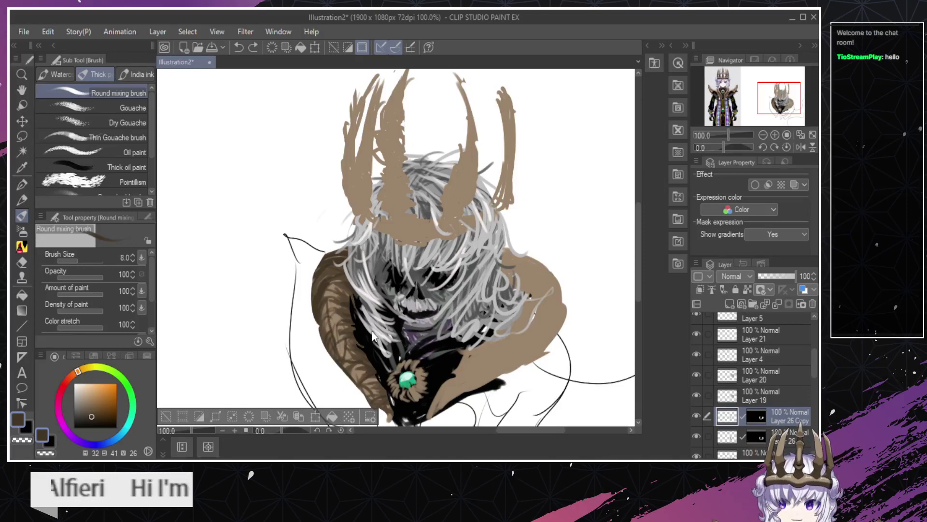
key(ctrl+z)
key(ctrl+z)
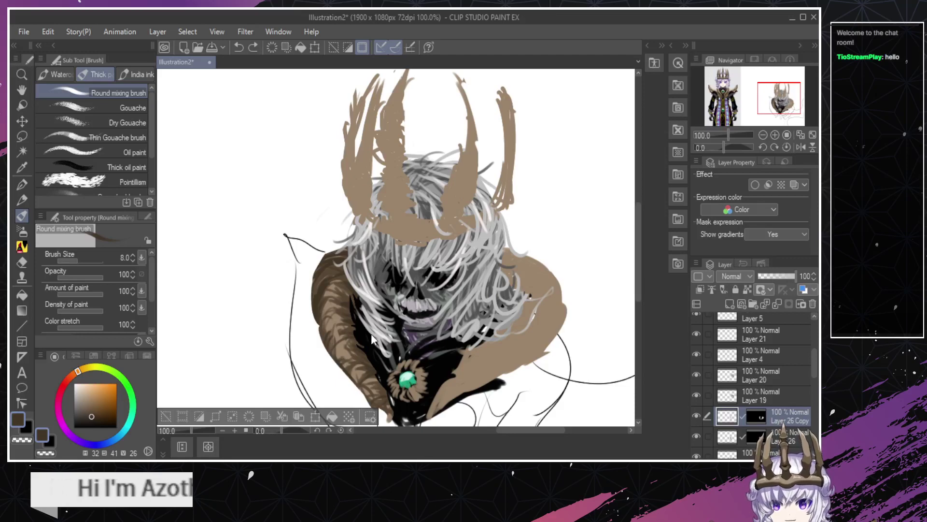
Try brushing darker brown fur strokes over the upper part of the left collar.
key(ctrl+space)
drag(352, 359, 300, 360)
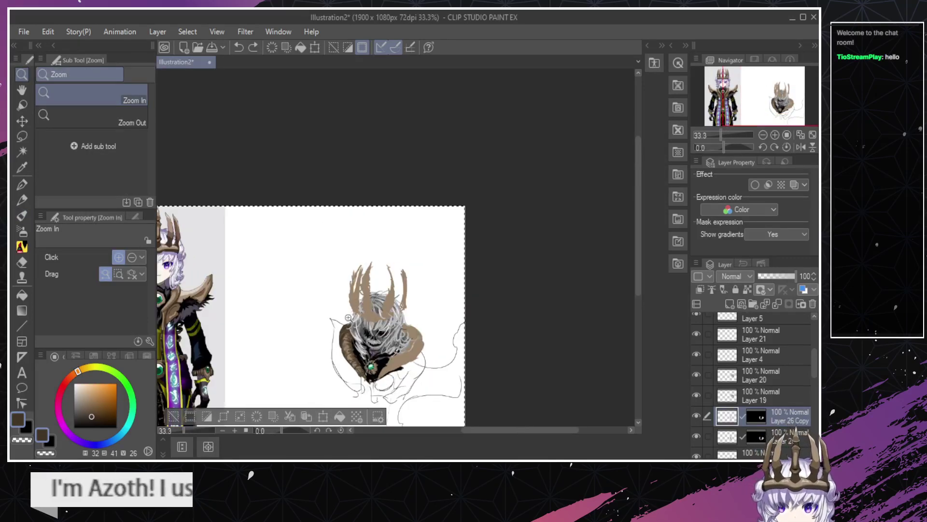
mouse_move(345, 335)
mouse_down()
mouse_move(358, 321)
mouse_move(368, 359)
mouse_move(358, 348)
mouse_up()
key(b)
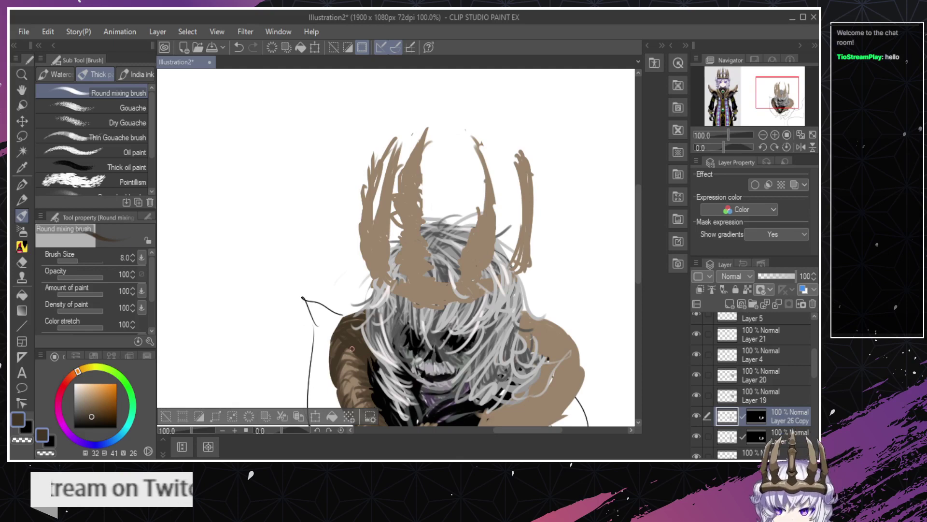
key(ctrl+z)
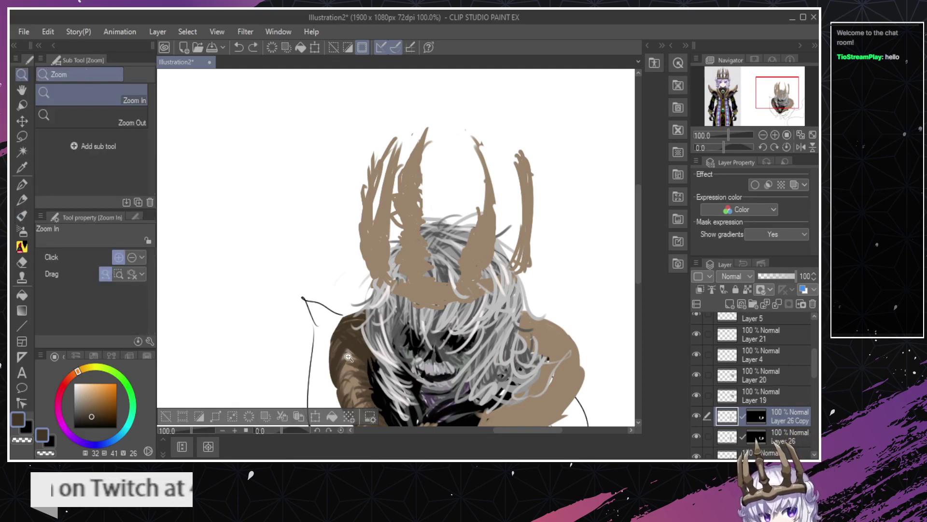
mouse_move(340, 357)
mouse_down()
mouse_move(354, 354)
mouse_move(328, 364)
mouse_move(344, 367)
mouse_up()
Undo the latest stroke attempts on the upper left collar and check the figure beside the reference.
key(ctrl+space)
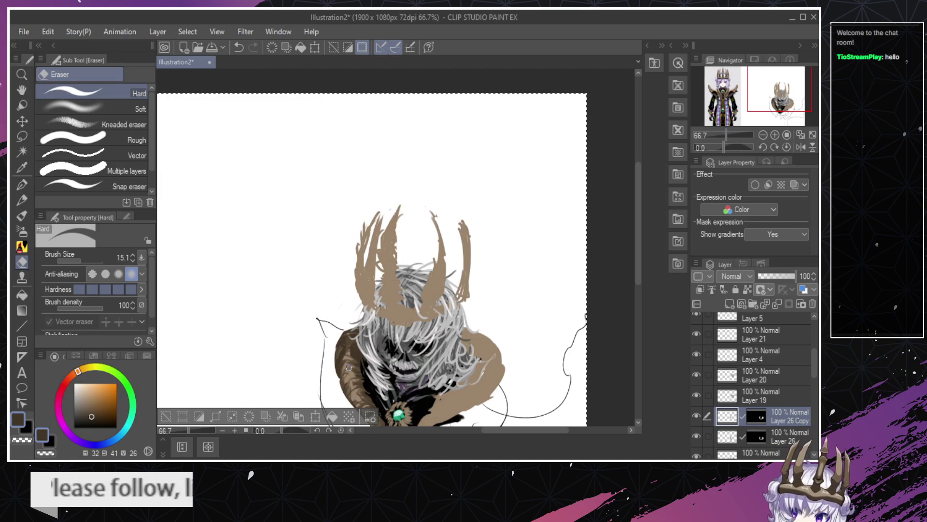
key(ctrl+z)
mouse_move(358, 337)
mouse_down()
mouse_move(342, 346)
mouse_move(349, 354)
mouse_up()
key(ctrl+z)
key(ctrl+z)
key(ctrl+z)
key(alt+space)
alt+click(345, 378)
alt+click(346, 377)
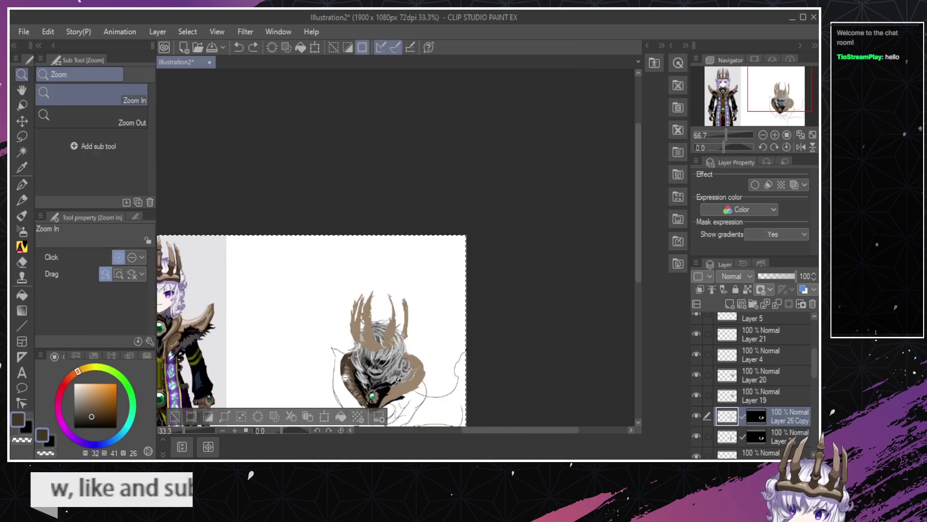
Brush darker brown over the upper part of the left collar beside the hair, undoing the unwanted stroke.
ctrl+click(346, 384)
ctrl+click(344, 379)
ctrl+click(347, 368)
ctrl+click(349, 356)
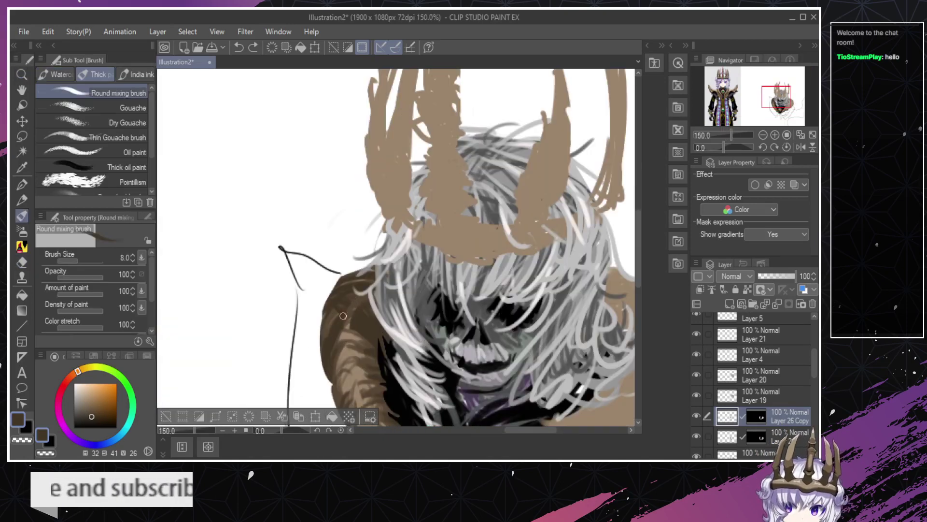
mouse_move(360, 309)
mouse_down()
mouse_move(346, 323)
mouse_move(367, 298)
mouse_up()
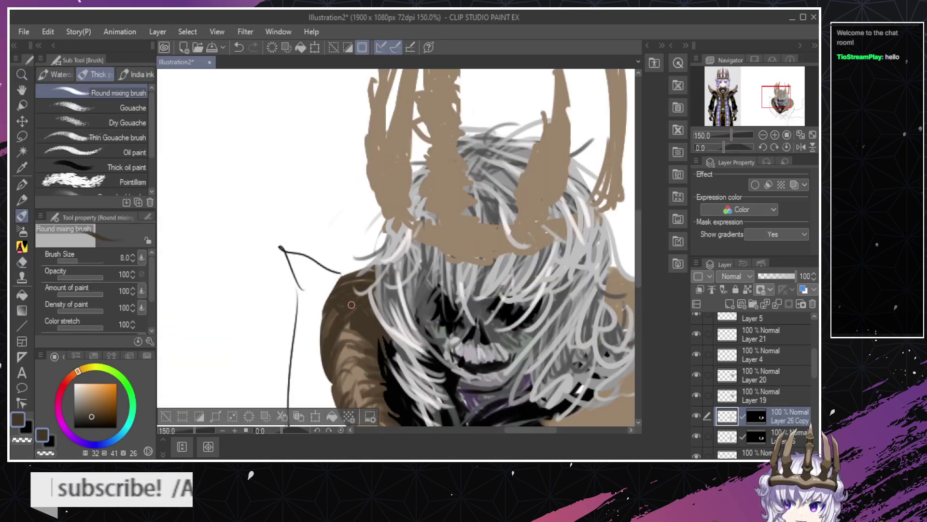
key(/)
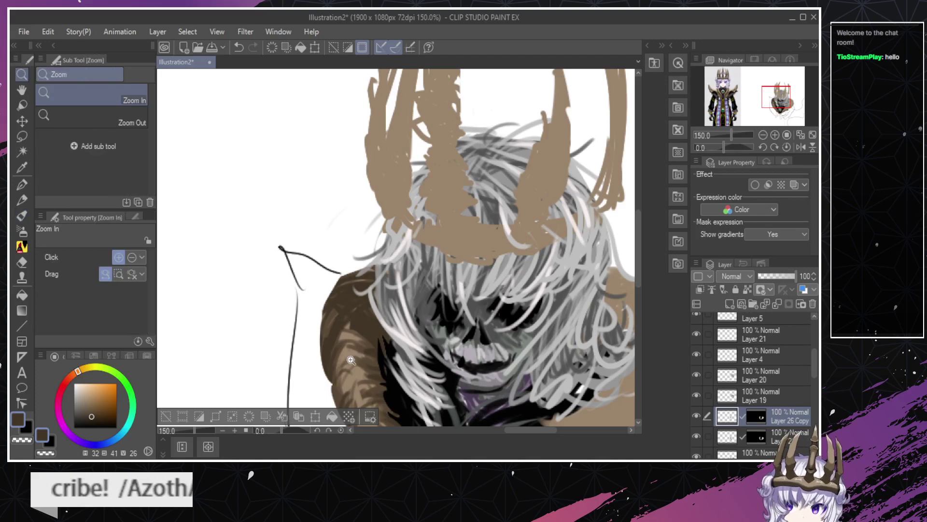
alt+click(346, 347)
alt+click(347, 348)
click(346, 348)
key(b)
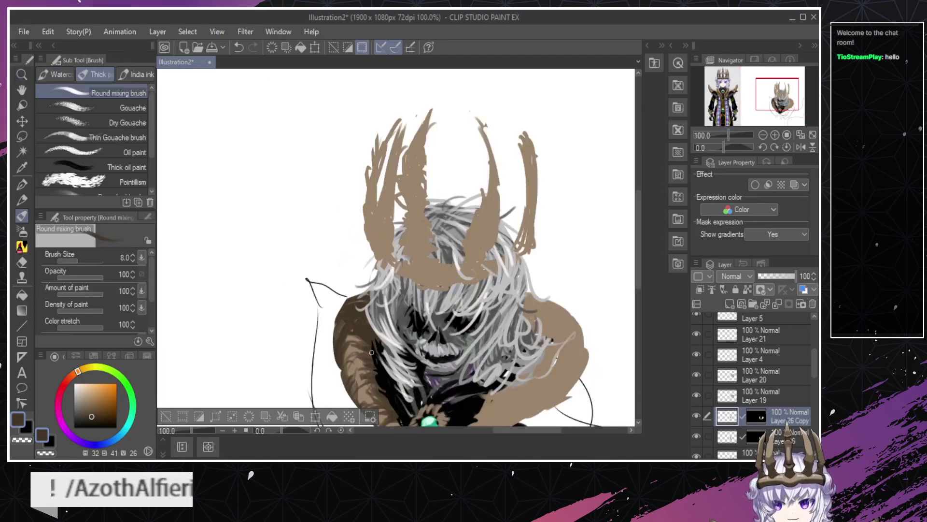
key(ctrl+z)
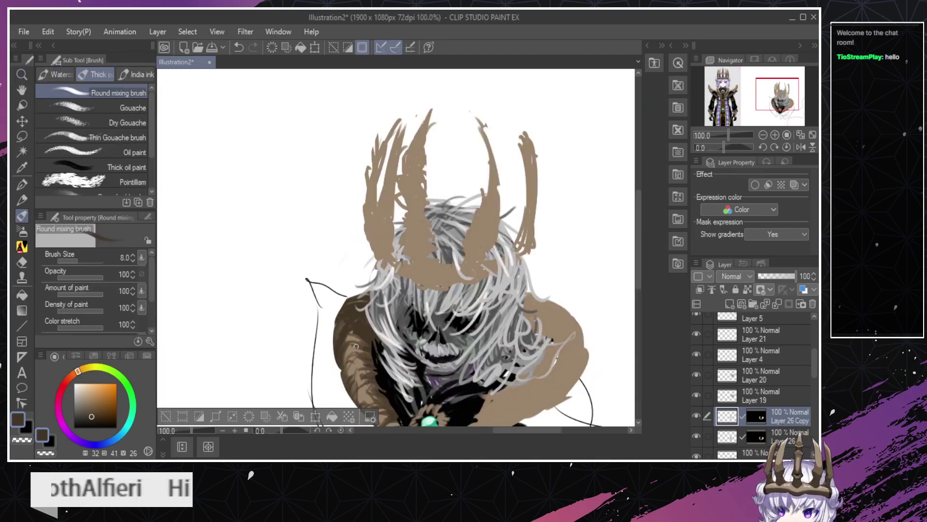
key(/)
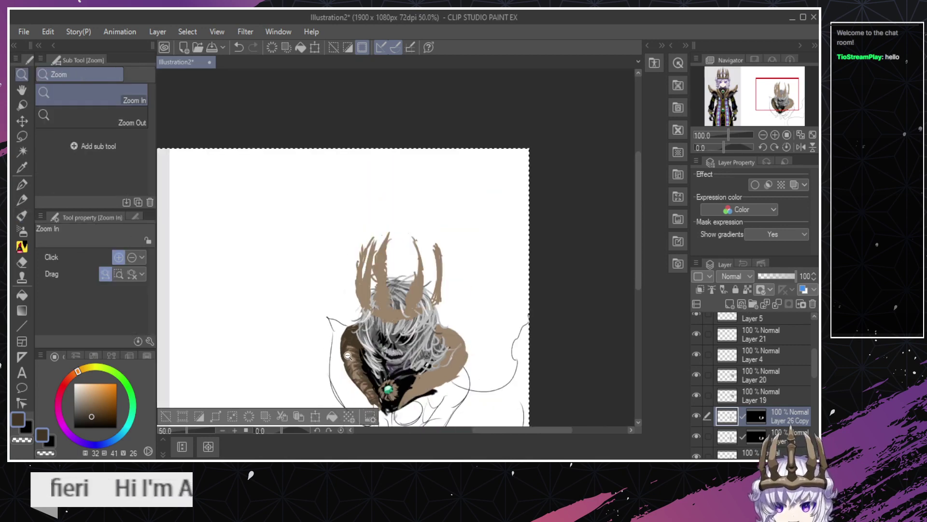
alt+click(359, 354)
alt+click(360, 354)
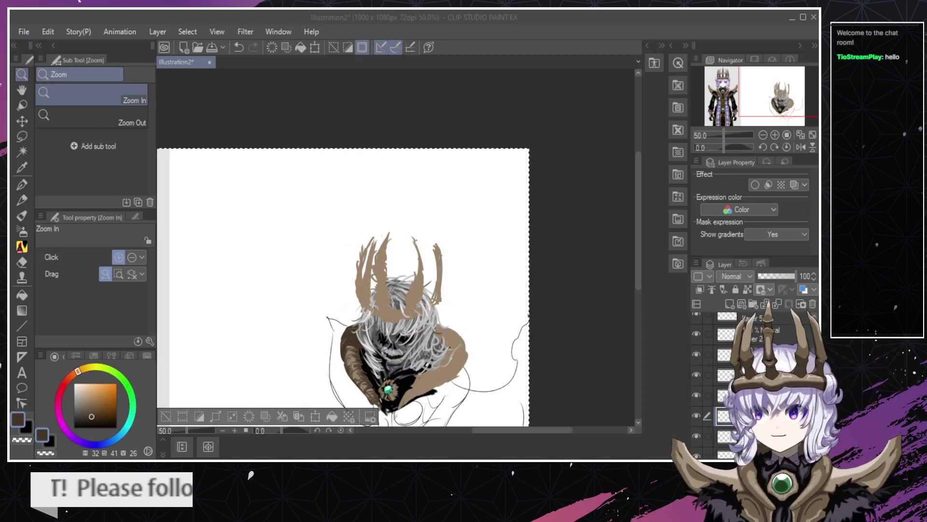
Add a new layer above the brooch's base layer and make the base layer the one being edited.
key(alt+Tab)
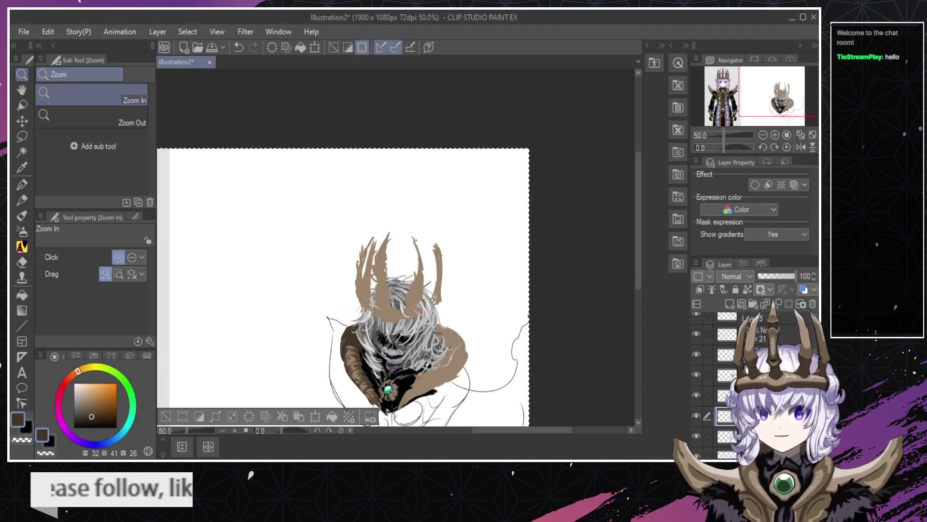
click(394, 386)
click(395, 387)
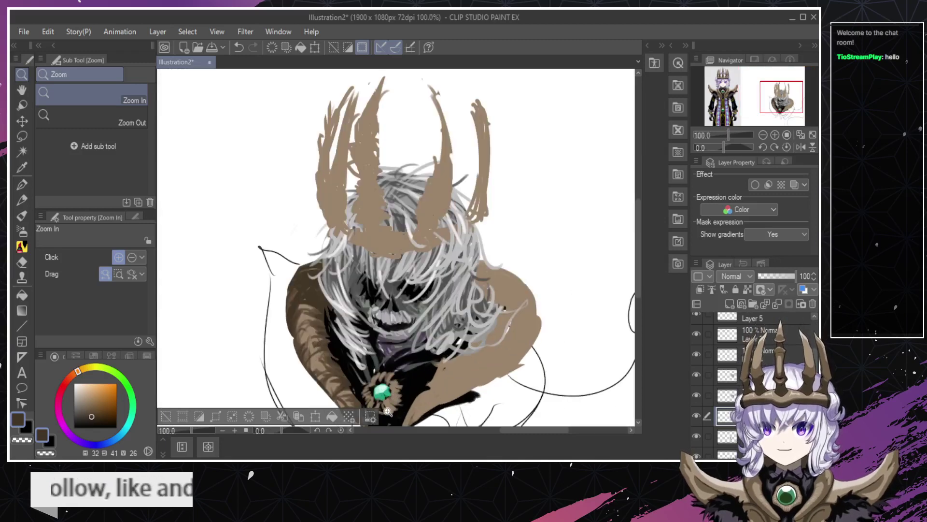
click(383, 387)
alt+click(387, 392)
click(387, 393)
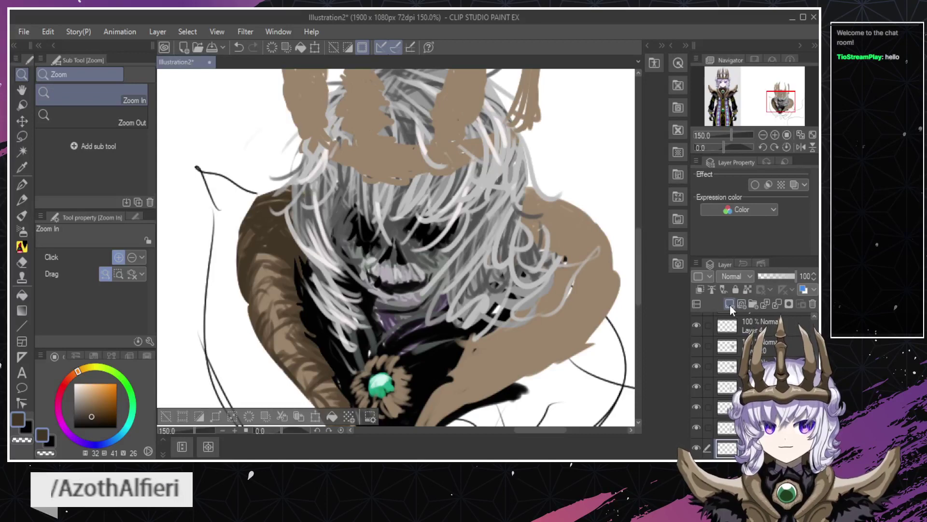
scroll(729, 328, down, 1)
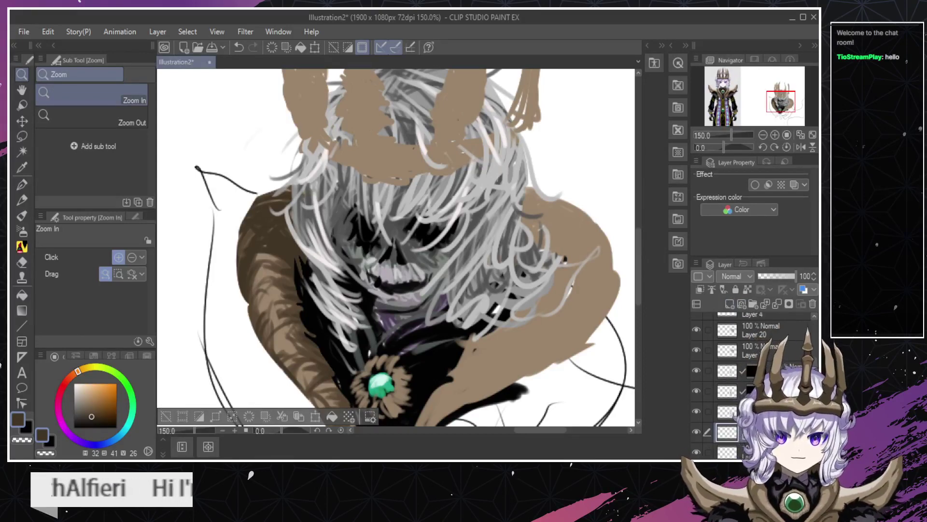
click(753, 452)
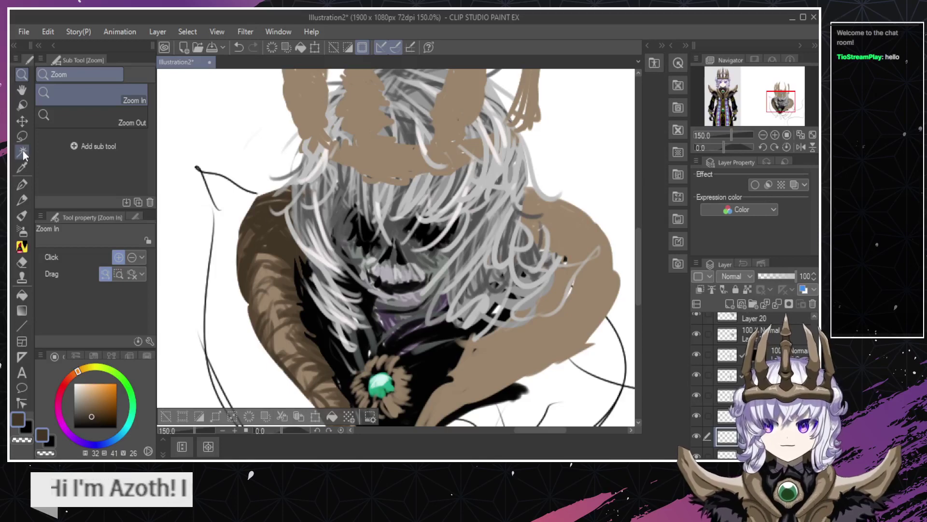
Select the empty area around the brooch with Auto select, referring only to the editing layer.
key(i)
click(418, 362)
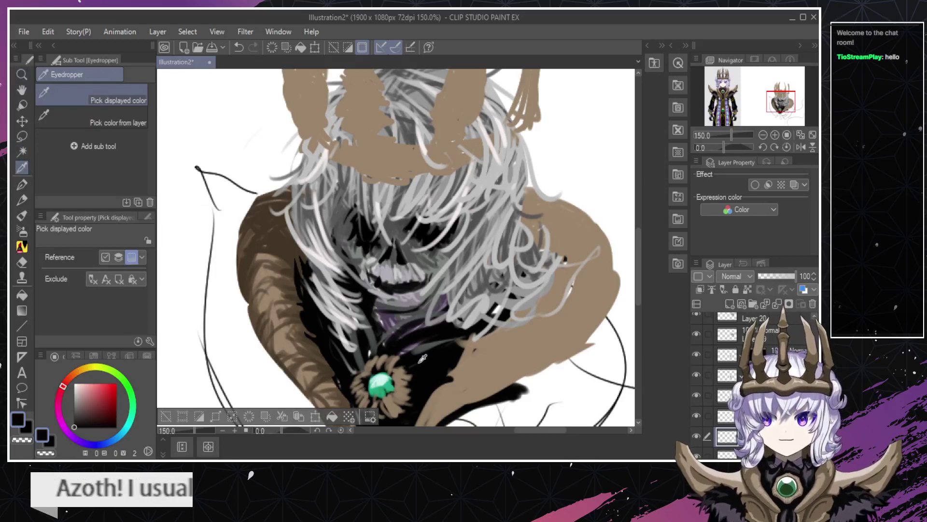
click(22, 152)
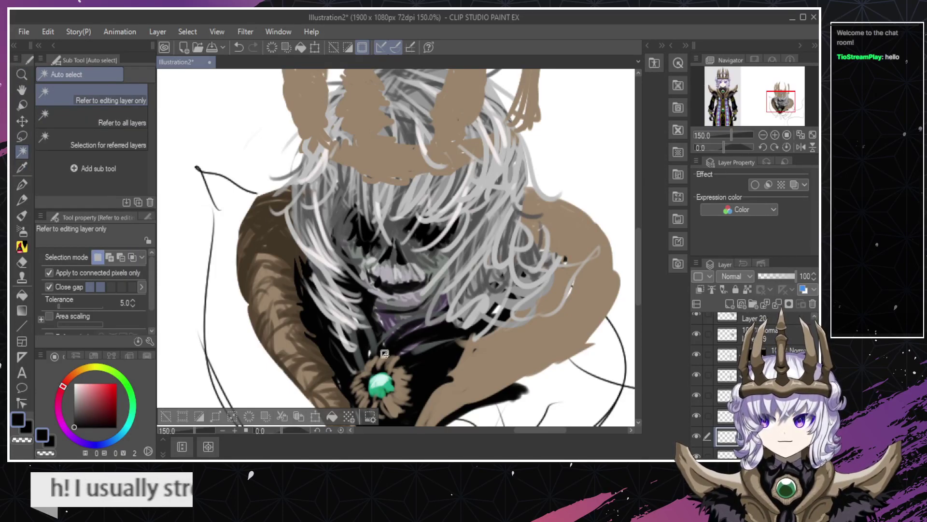
scroll(389, 331, down, 1)
scroll(396, 340, down, 1)
scroll(410, 367, up, 2)
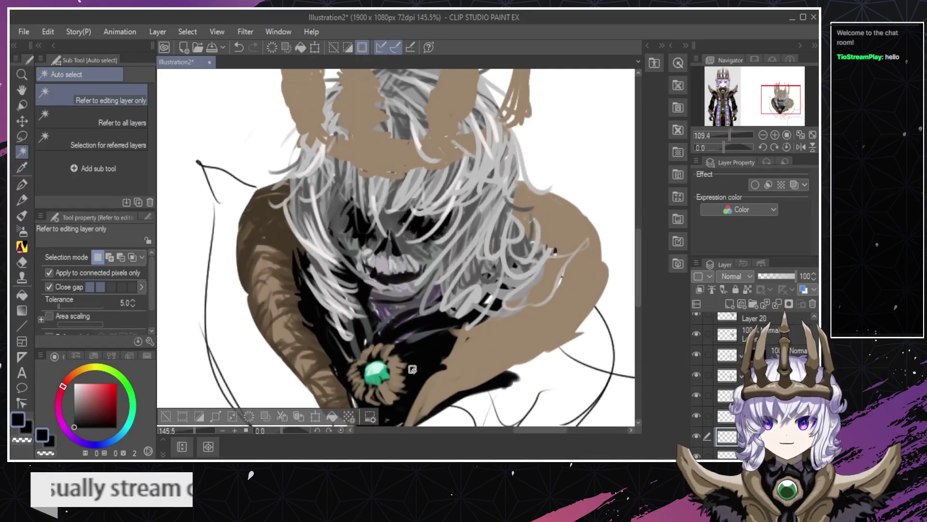
scroll(420, 360, down, 1)
scroll(422, 358, up, 1)
scroll(419, 346, down, 2)
scroll(419, 346, down, 2)
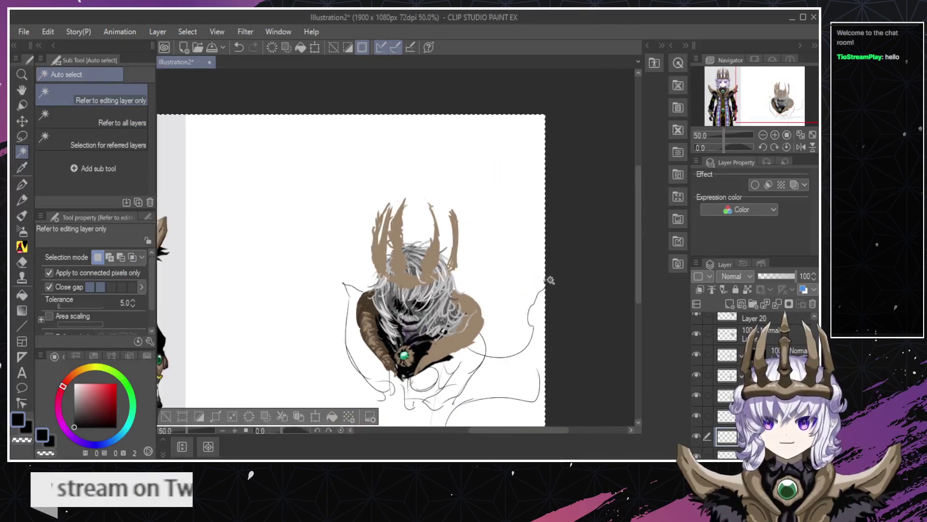
scroll(368, 390, up, 1)
scroll(368, 390, up, 1)
click(492, 347)
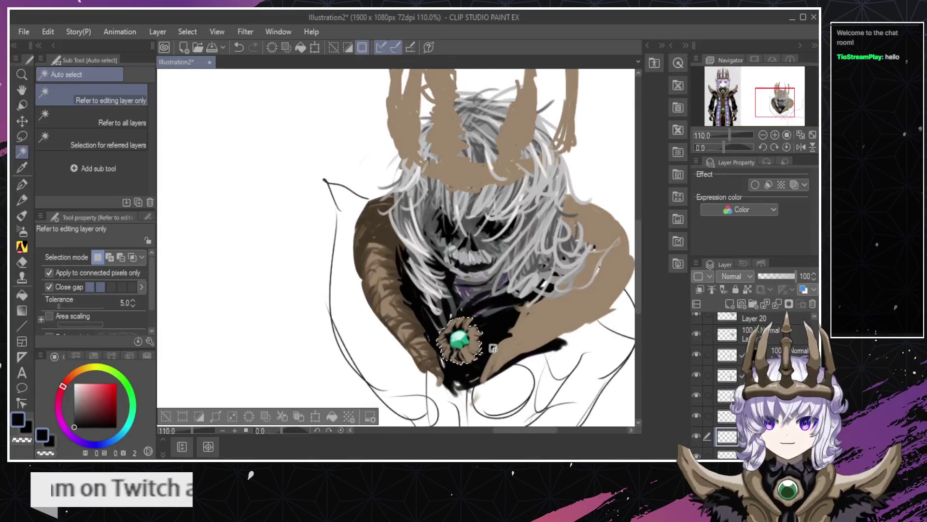
Invert the selection to cover the brooch and mask the new layer with it.
scroll(490, 342, up, 2)
scroll(491, 337, down, 1)
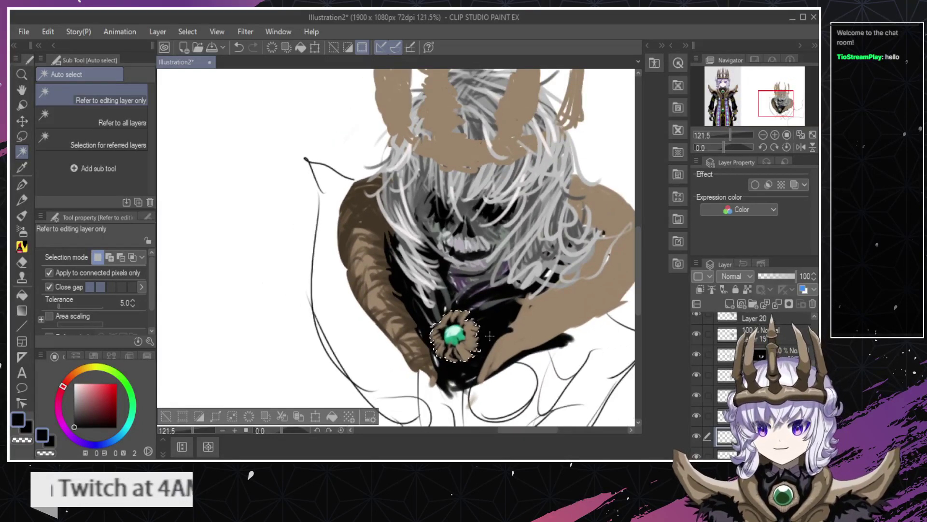
scroll(496, 328, up, 1)
scroll(497, 329, up, 1)
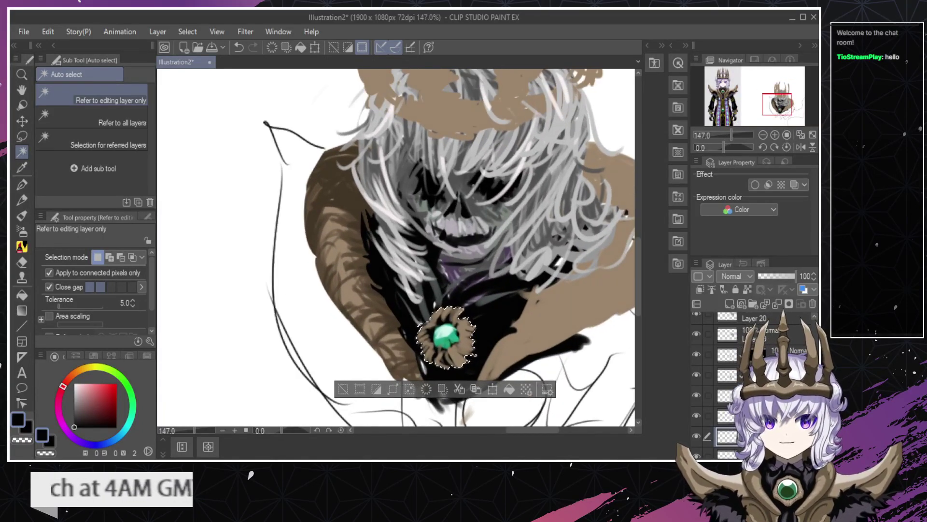
click(788, 303)
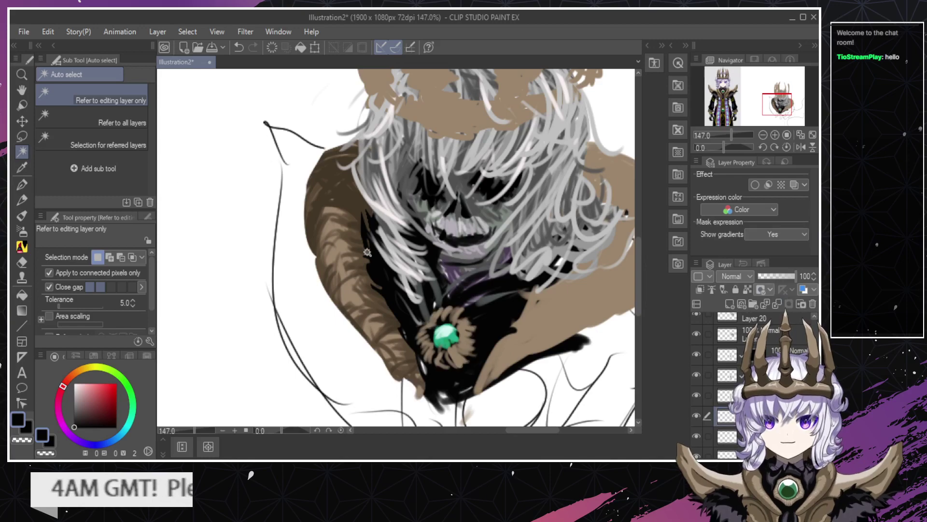
Shade the brooch's frame around the green gem with size 8 strokes in brown sampled from the left collar, erasing or undoing stray marks.
key(b)
alt+click(393, 320)
scroll(392, 309, up, 6)
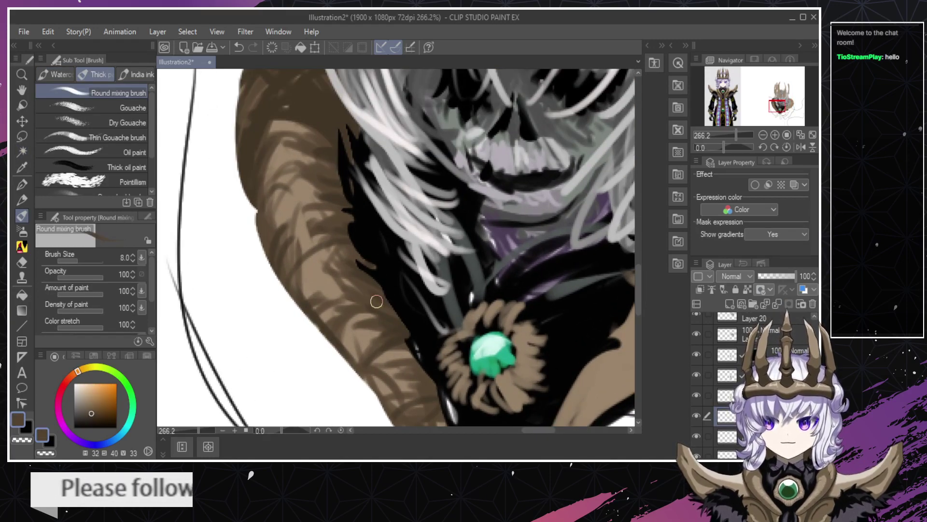
scroll(379, 303, down, 4)
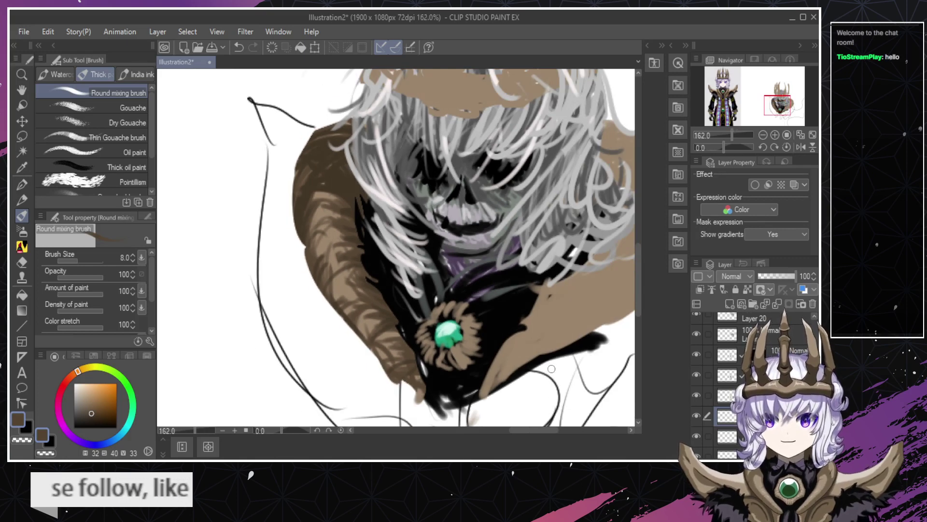
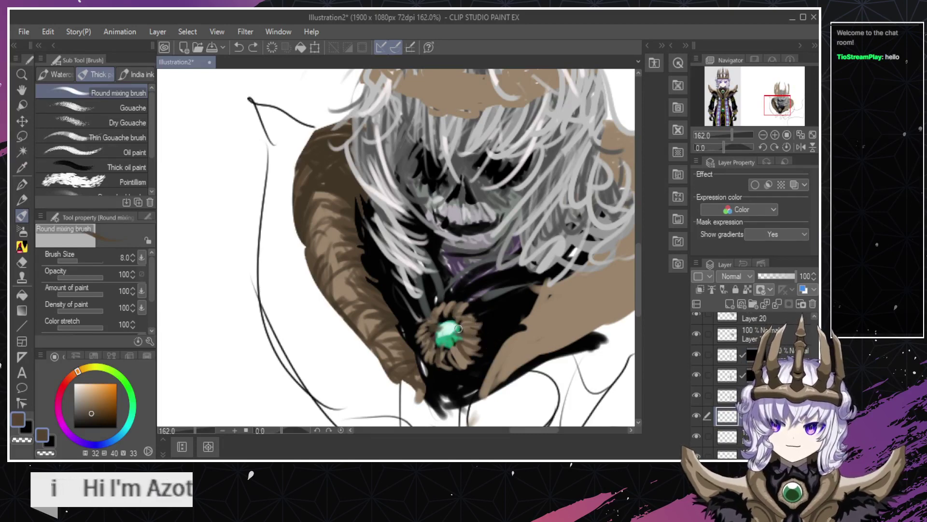
key(e)
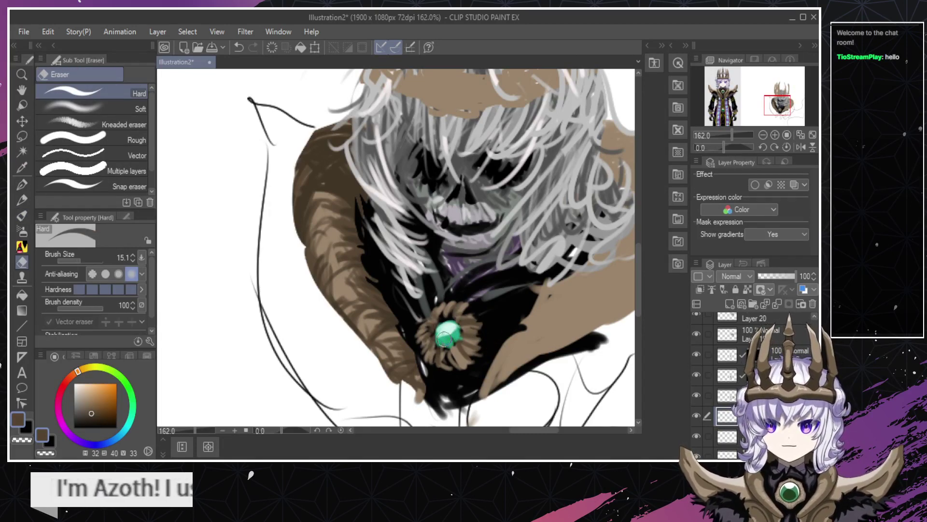
key(b)
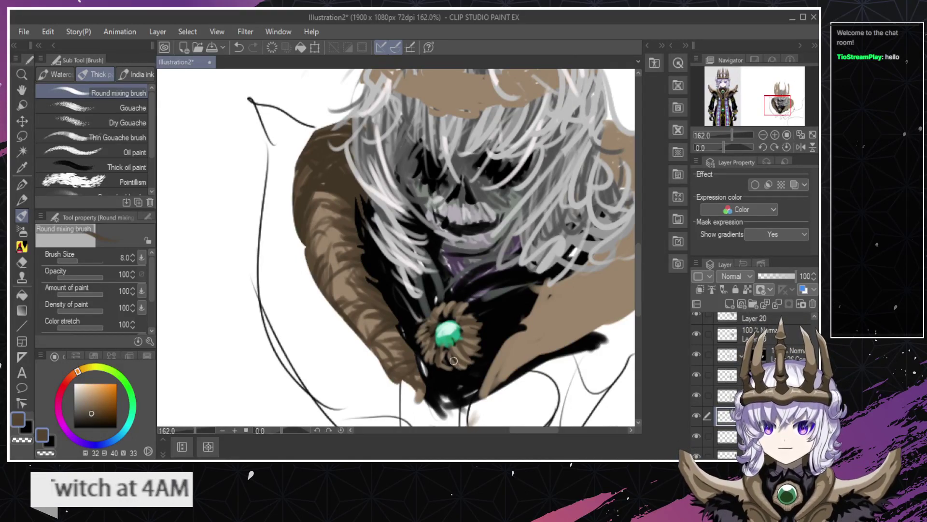
key(e)
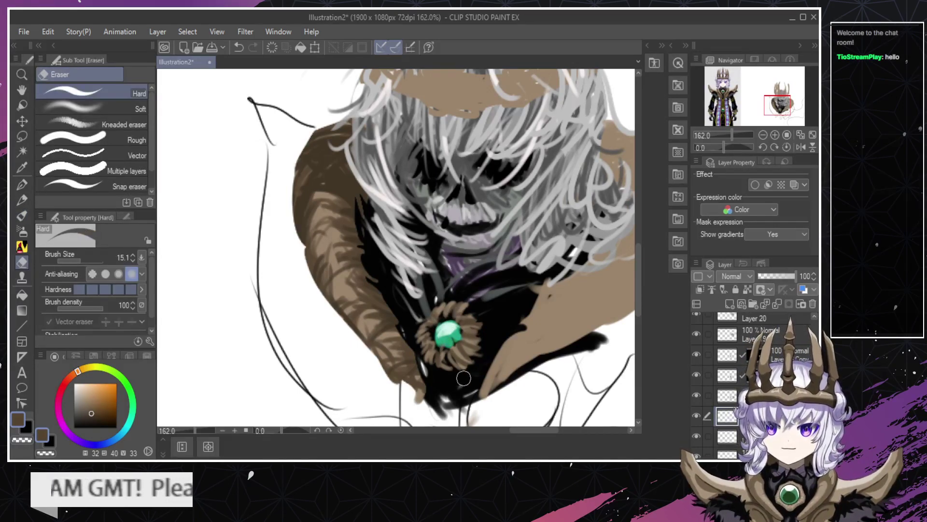
key(b)
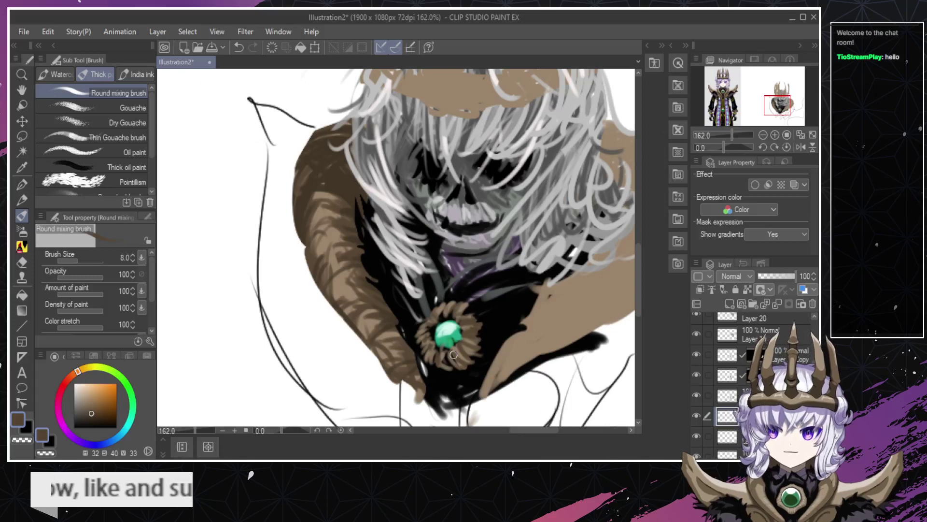
key(ctrl+z)
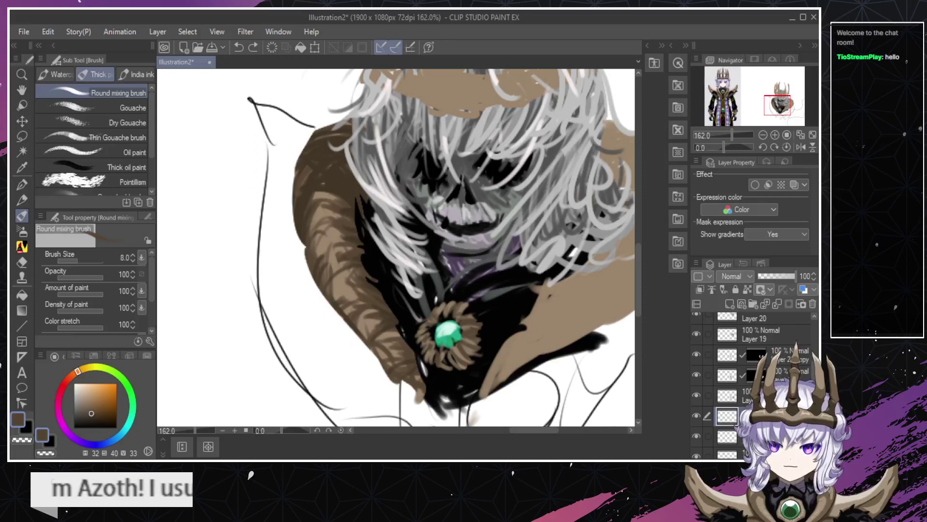
click(699, 428)
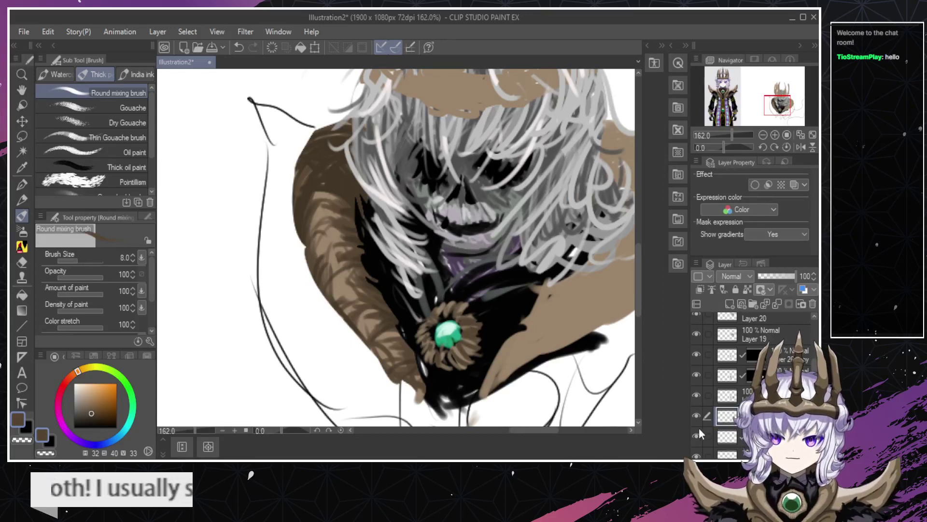
click(699, 429)
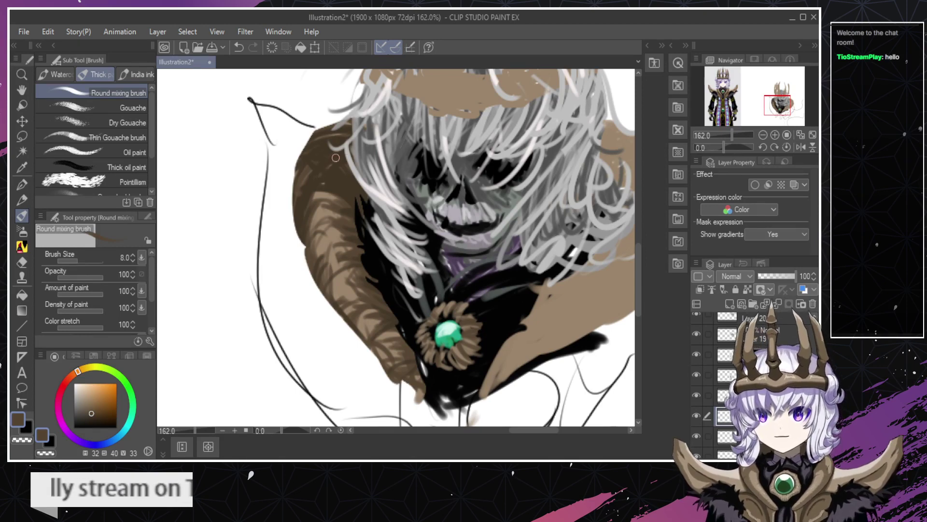
Deepen the brooch frame's shadows with darker brown sampled from the upper left collar, undoing the last stroke.
alt+click(347, 186)
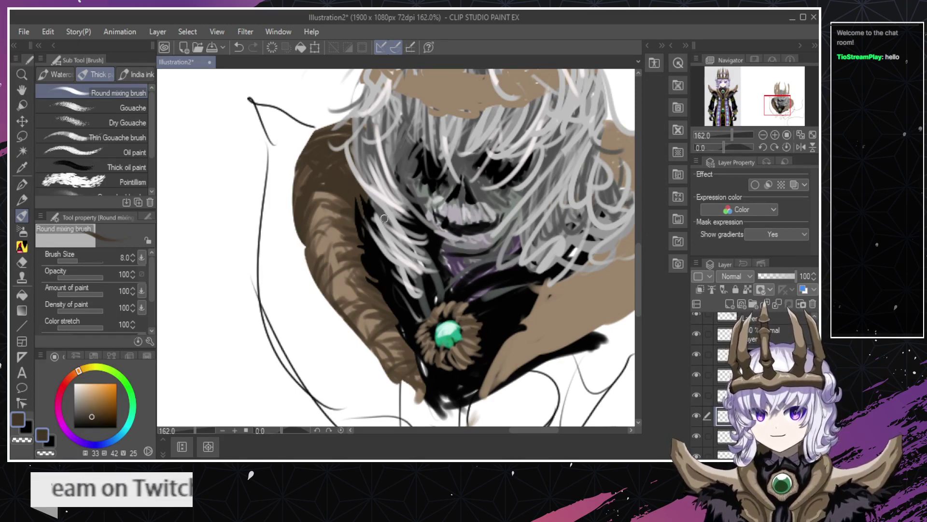
mouse_move(456, 356)
mouse_down()
mouse_move(463, 330)
mouse_move(473, 354)
mouse_up()
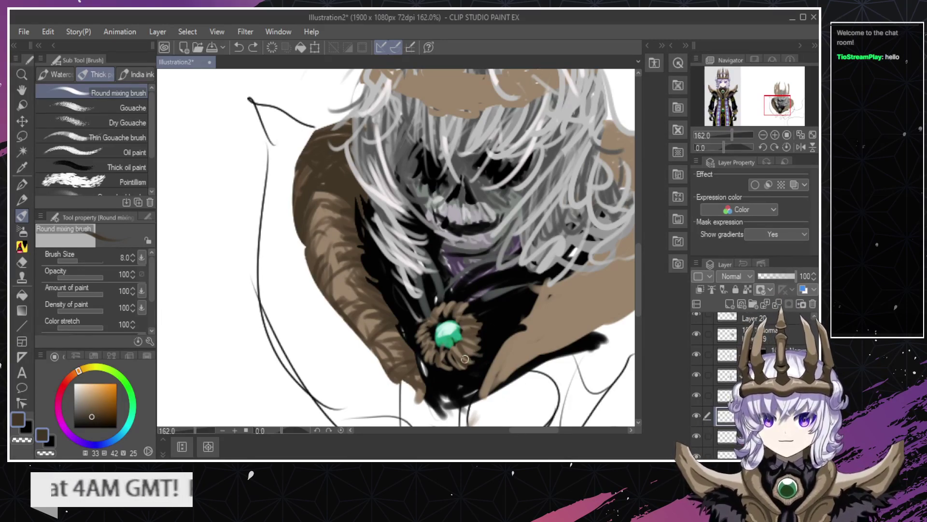
drag(465, 319, 458, 361)
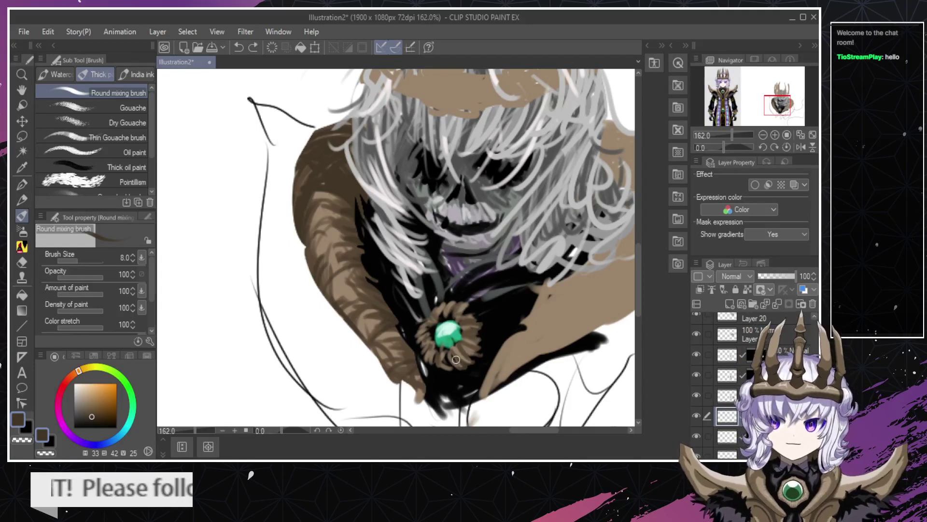
mouse_move(456, 306)
mouse_down()
mouse_move(470, 314)
mouse_move(474, 354)
mouse_up()
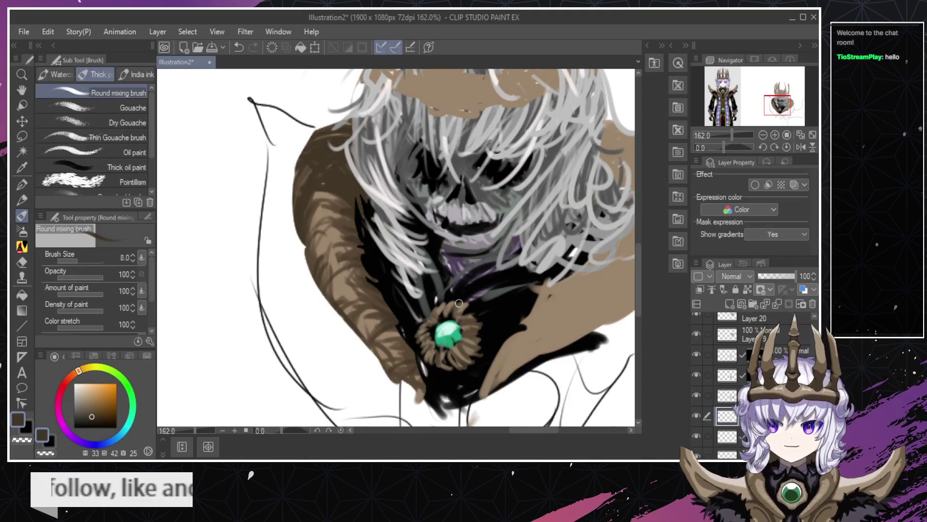
key(ctrl+z)
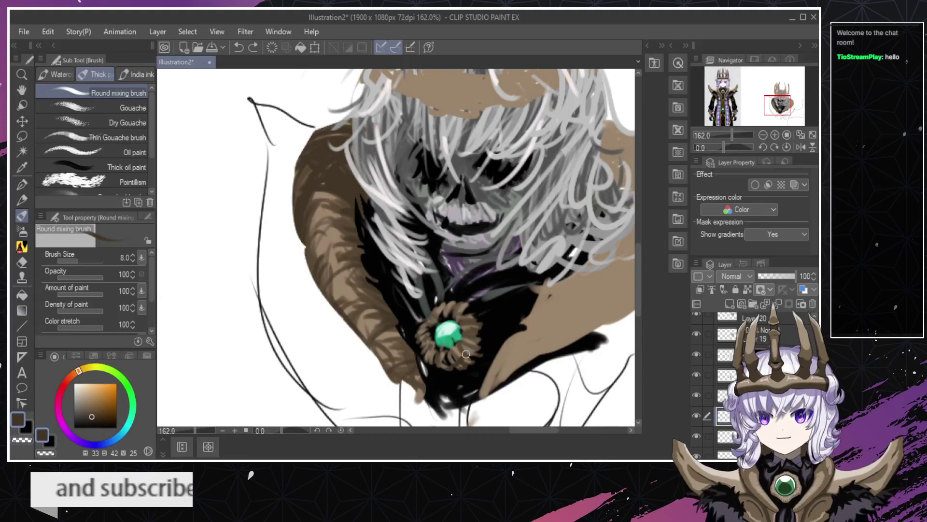
Add another dark brown shadow stroke to the brooch frame just below and beside the green gem.
drag(472, 342, 458, 351)
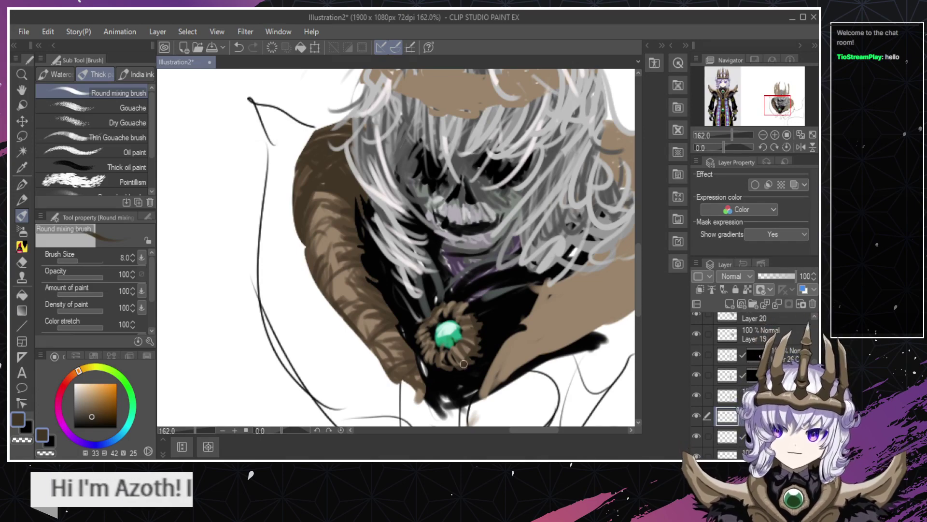
key(ctrl+space)
alt+click(450, 374)
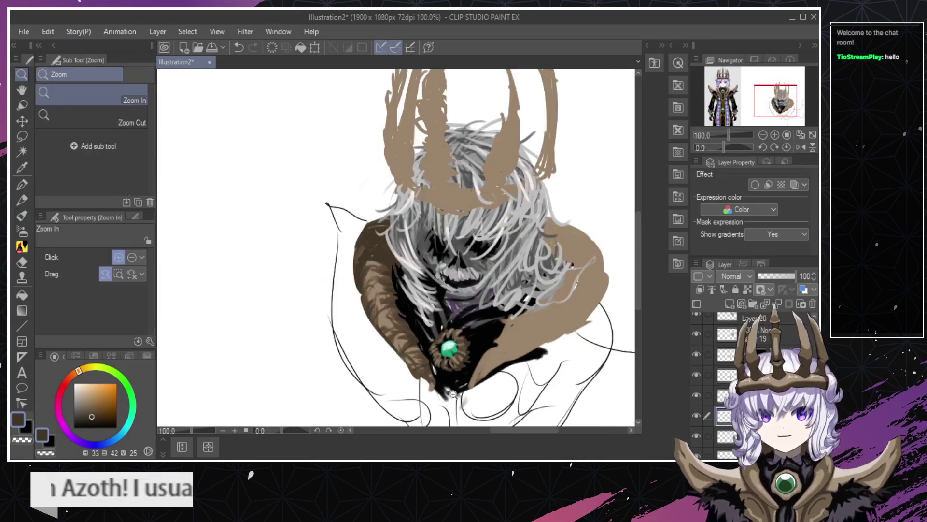
click(449, 361)
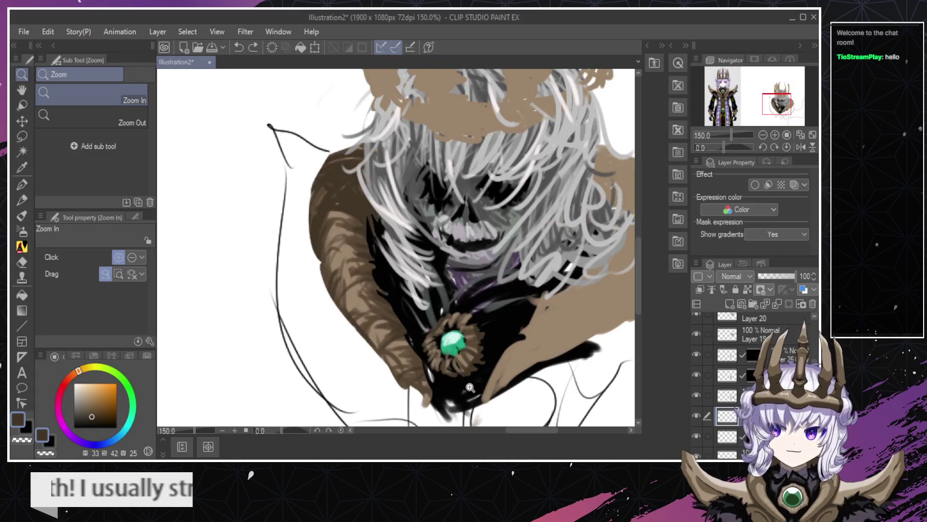
click(478, 368)
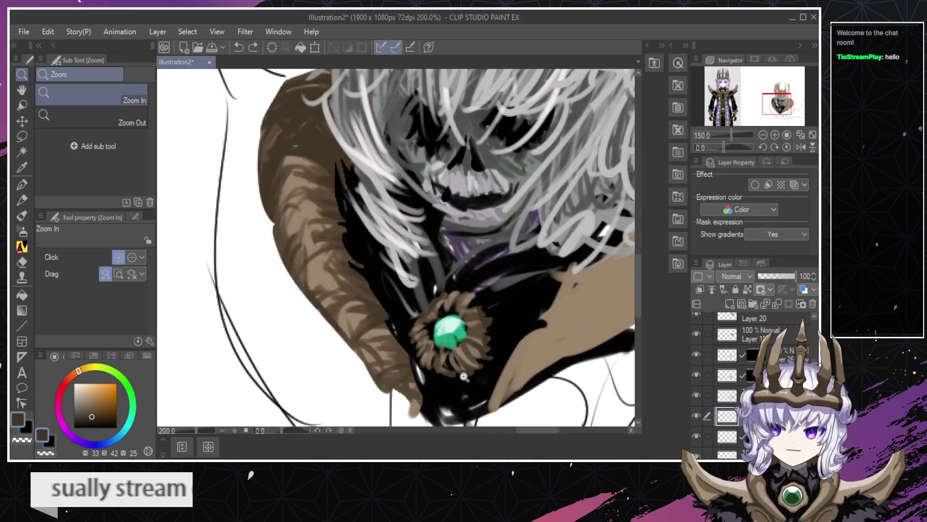
key(b)
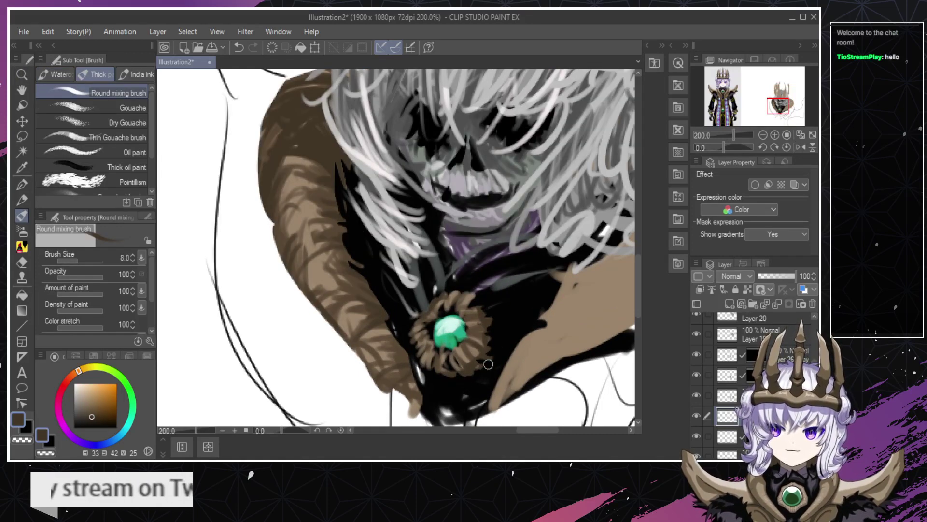
Select the green gem's layer, sample the gem's green and darken the brush colour to hue 157, saturation 92, value 34.
key(slash)
alt+click(488, 367)
alt+click(488, 392)
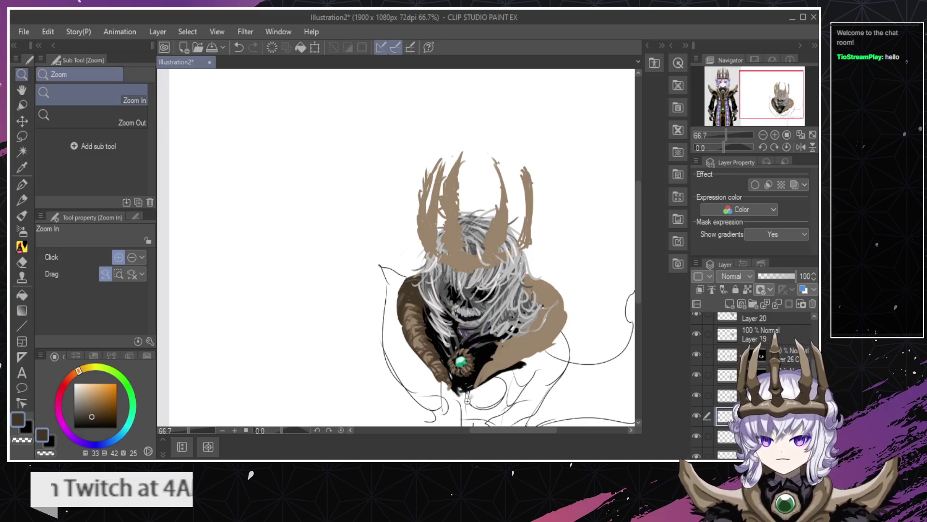
click(459, 379)
click(465, 374)
click(469, 370)
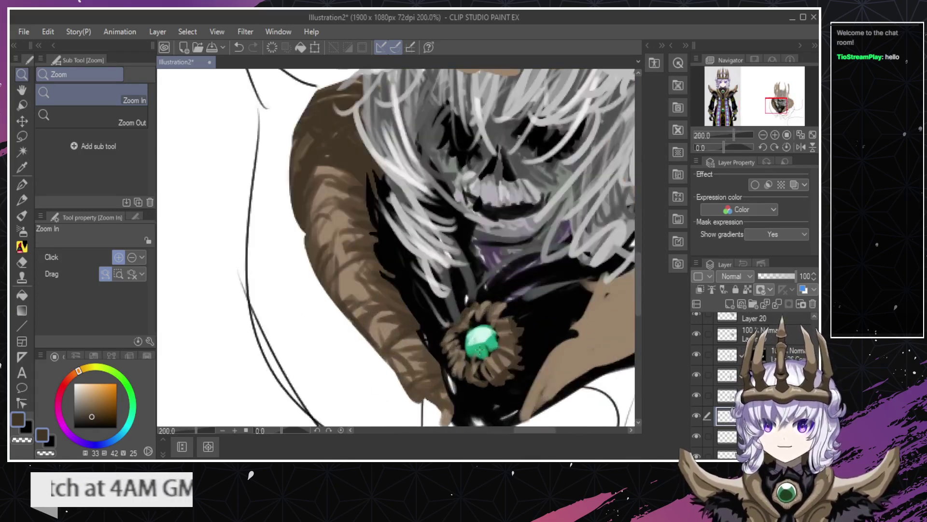
ctrl+shift+click(480, 349)
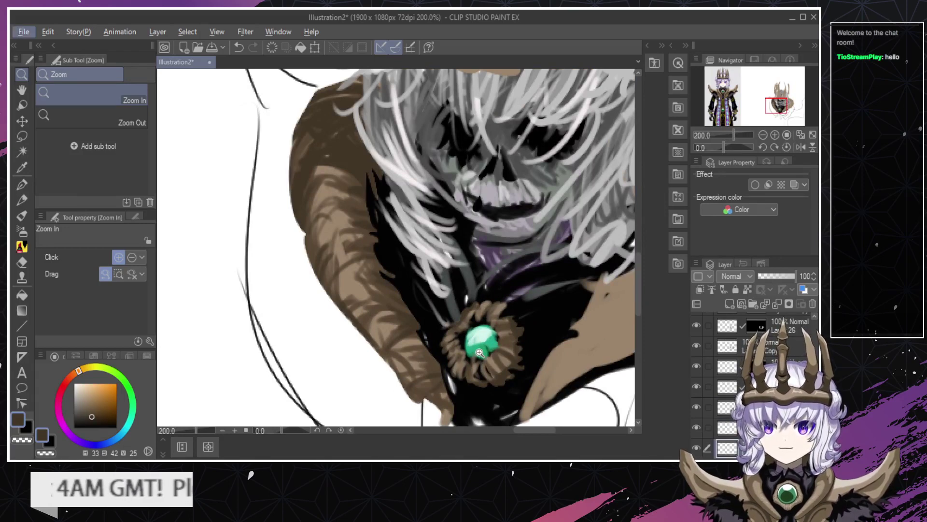
key(b)
alt+click(487, 342)
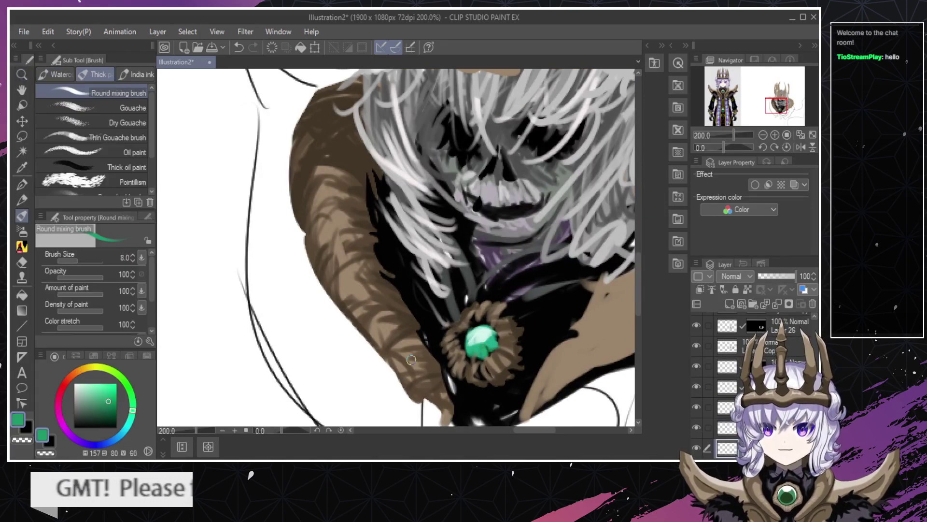
click(107, 412)
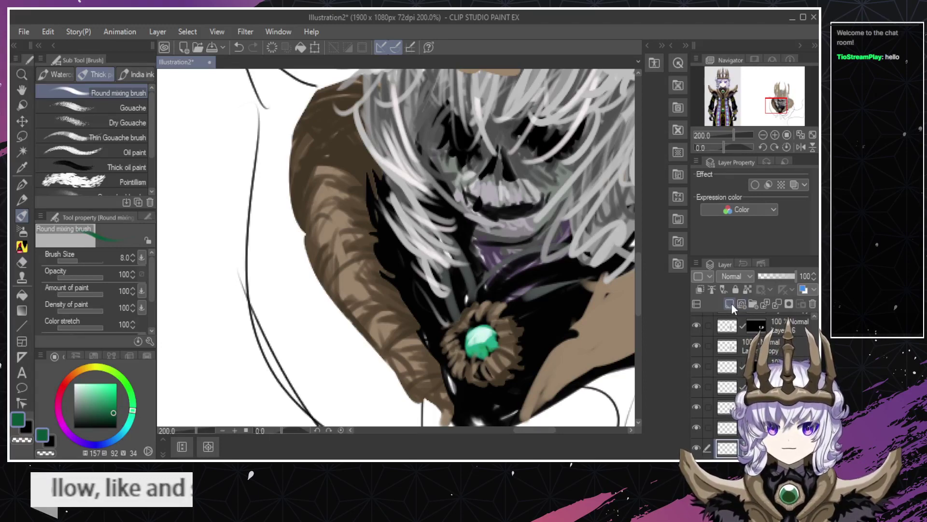
Paint dark green shading around the gem's rim with the size 8 round mixing brush, undoing unwanted strokes.
drag(496, 346, 481, 323)
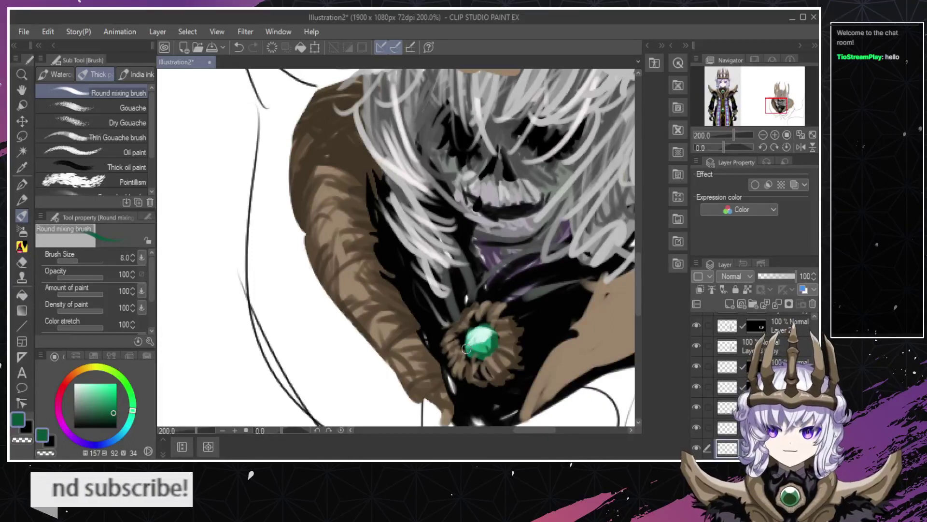
key(ctrl+z)
key(ctrl+z)
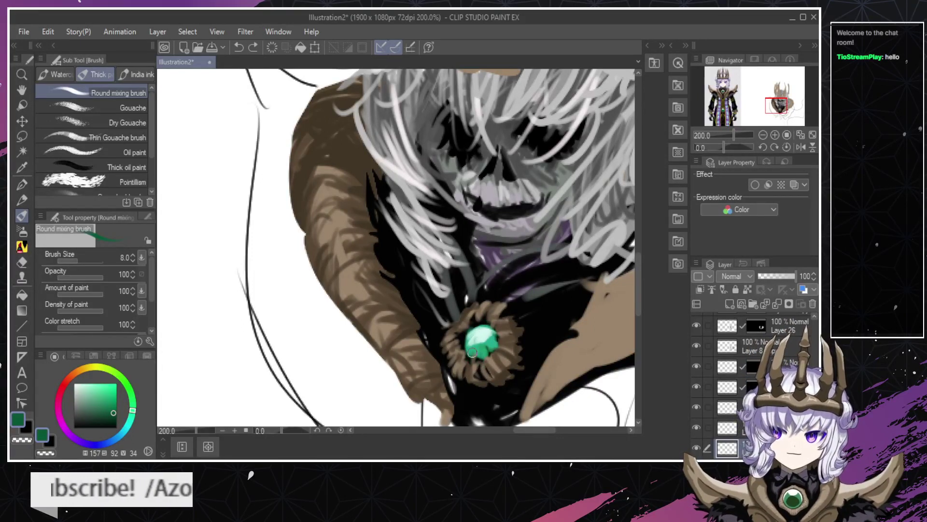
mouse_move(466, 353)
mouse_down()
mouse_move(500, 338)
mouse_move(479, 332)
mouse_move(464, 347)
mouse_move(489, 329)
mouse_move(487, 308)
mouse_move(462, 344)
mouse_move(489, 332)
mouse_up()
key(ctrl+z)
key(ctrl+z)
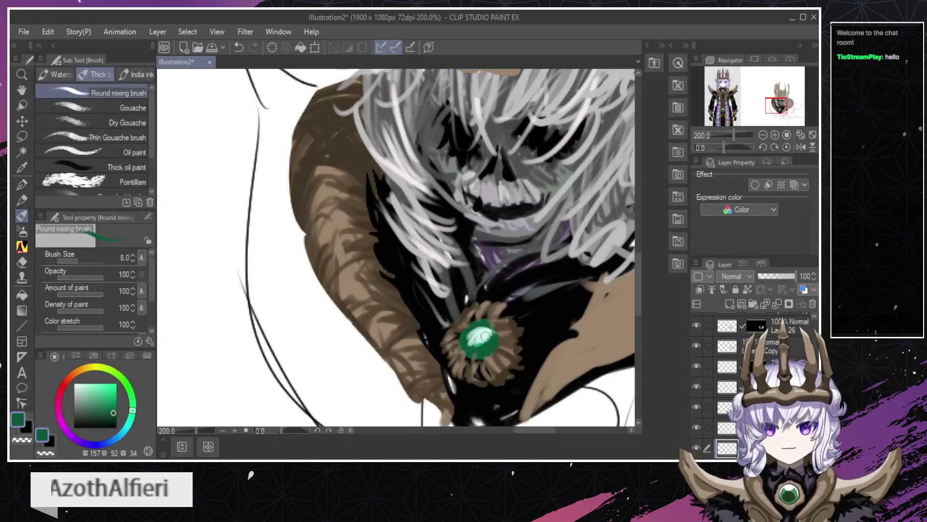
key(ctrl+z)
Trim the gem's dark green shading with the hard eraser at size 15.1, undoing stray erasures and cleaning the upper left edge.
key(e)
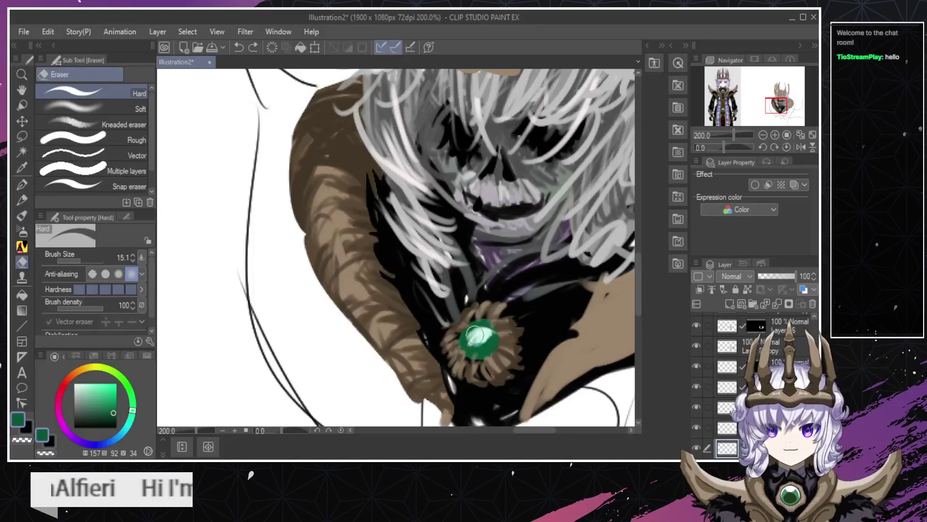
mouse_move(477, 343)
mouse_down()
mouse_move(484, 338)
mouse_move(481, 354)
mouse_move(478, 342)
mouse_up()
key(ctrl+z)
key(ctrl+z)
key(ctrl+y)
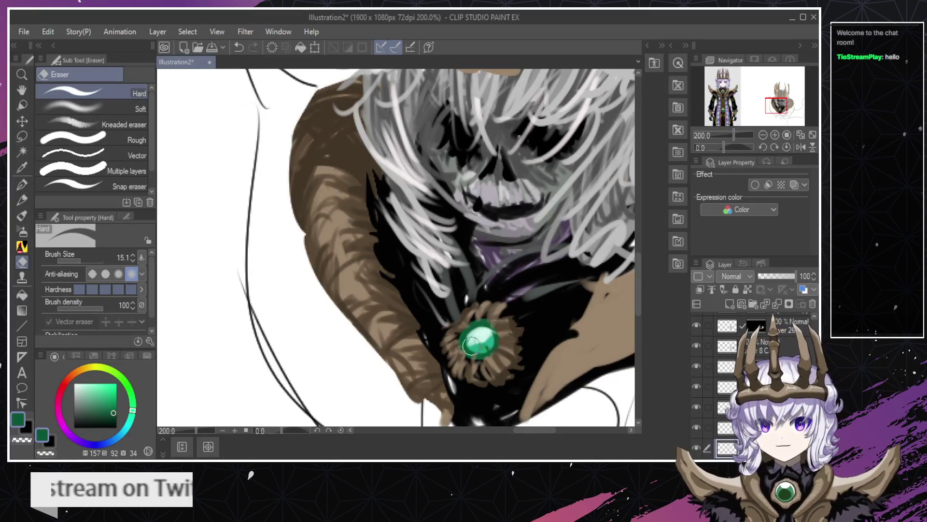
key(ctrl+z)
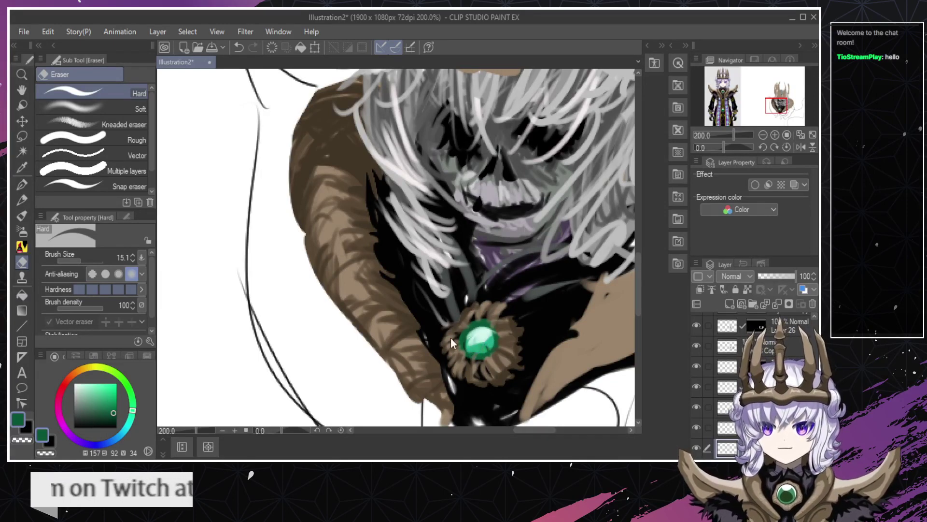
mouse_move(456, 339)
mouse_down()
mouse_move(462, 322)
mouse_move(488, 313)
mouse_up()
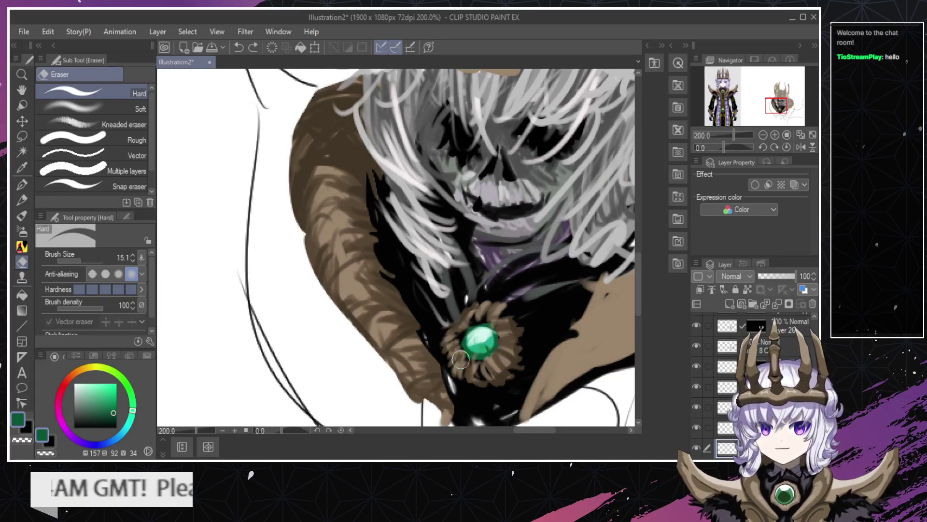
Brush a pale mint highlight, sampled from the gem's bright area, across the gem on its highlight layer.
key(ctrl+space)
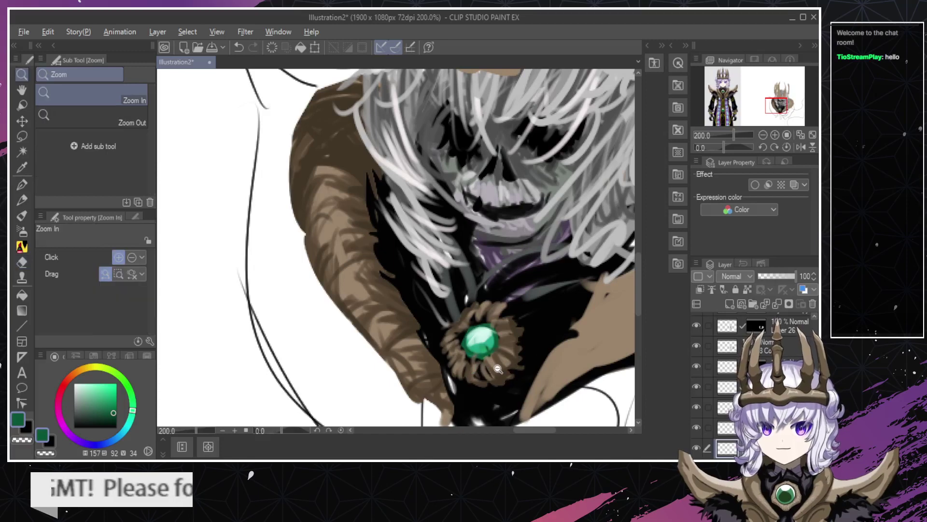
drag(495, 367, 458, 369)
click(491, 370)
click(491, 371)
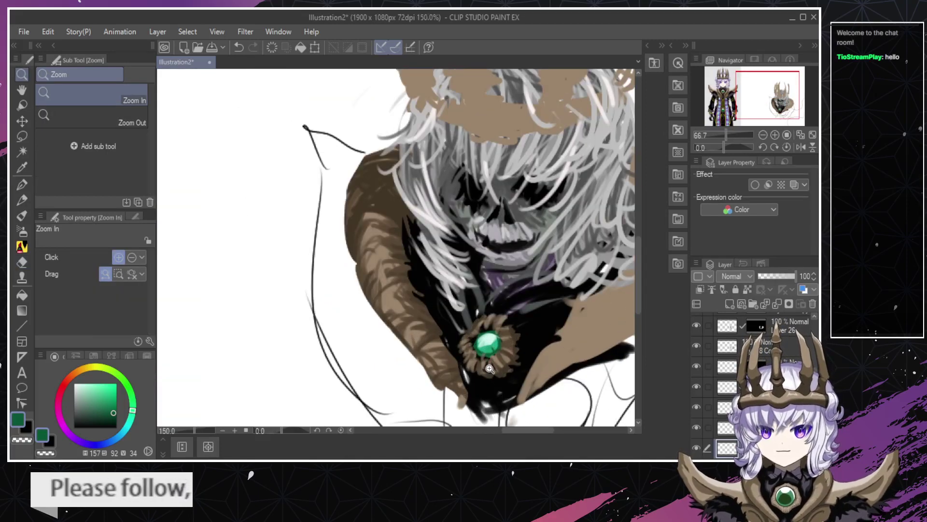
click(491, 370)
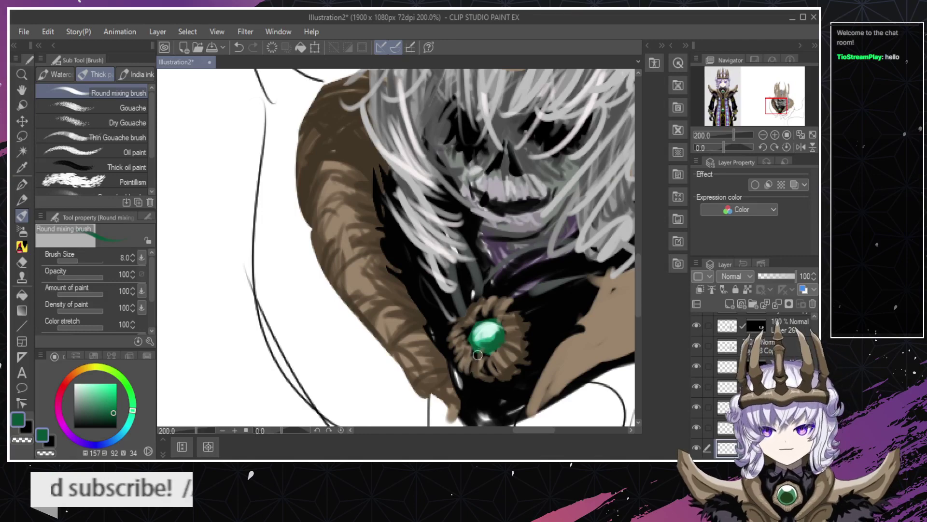
drag(477, 355, 497, 317)
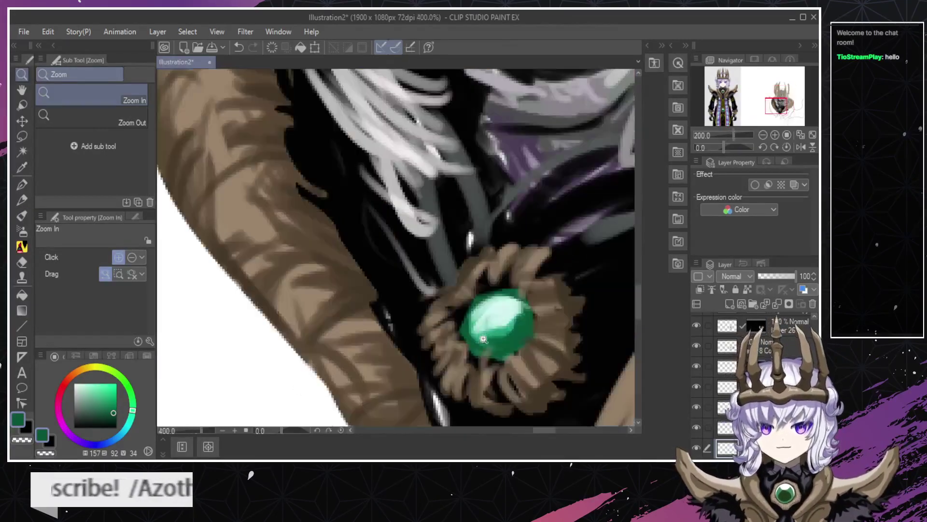
alt+click(498, 315)
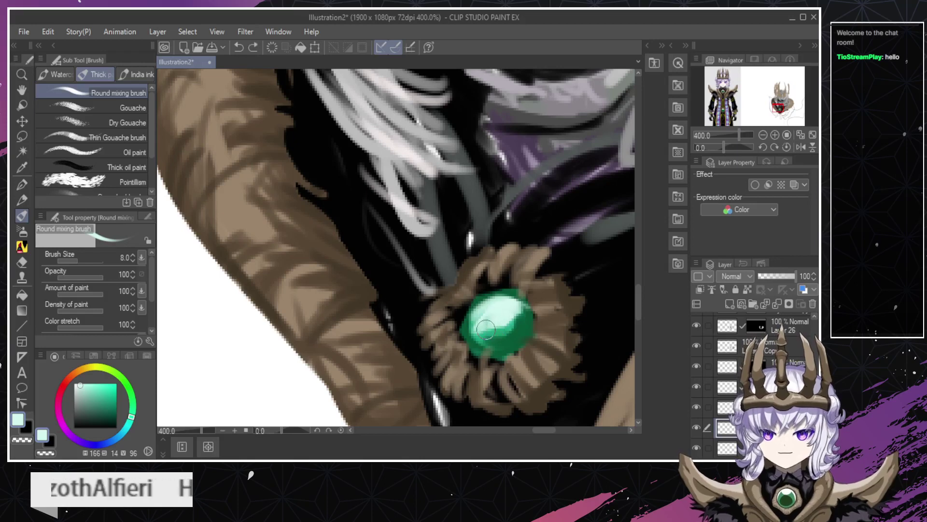
drag(486, 331, 510, 325)
Erase the pale highlight from the gem's middle, keeping a bright spot at the upper right and undoing stray erasures.
key(e)
key(ctrl+z)
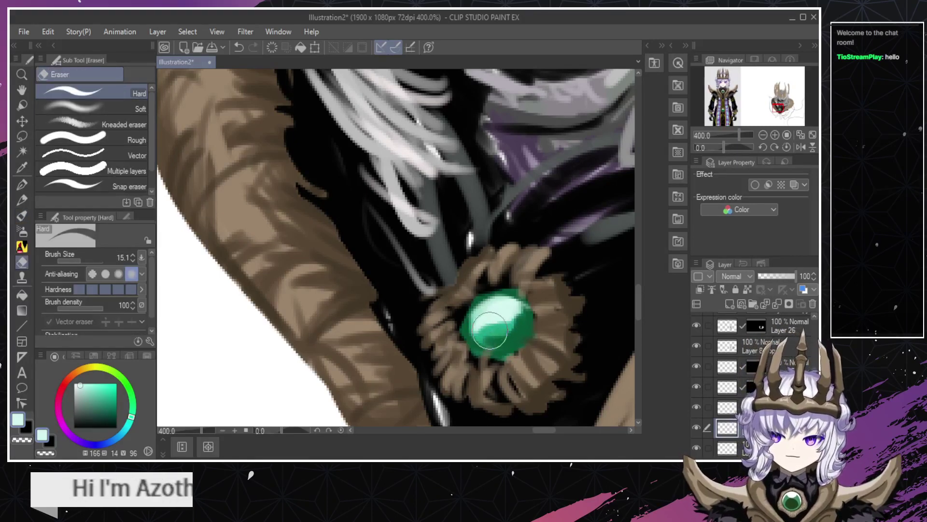
mouse_move(489, 330)
mouse_down()
mouse_move(517, 325)
mouse_move(500, 363)
mouse_move(507, 336)
mouse_move(485, 333)
mouse_move(488, 341)
mouse_move(495, 322)
mouse_move(465, 349)
mouse_move(475, 339)
mouse_move(467, 327)
mouse_move(487, 323)
mouse_up()
key(ctrl+z)
key(ctrl+z)
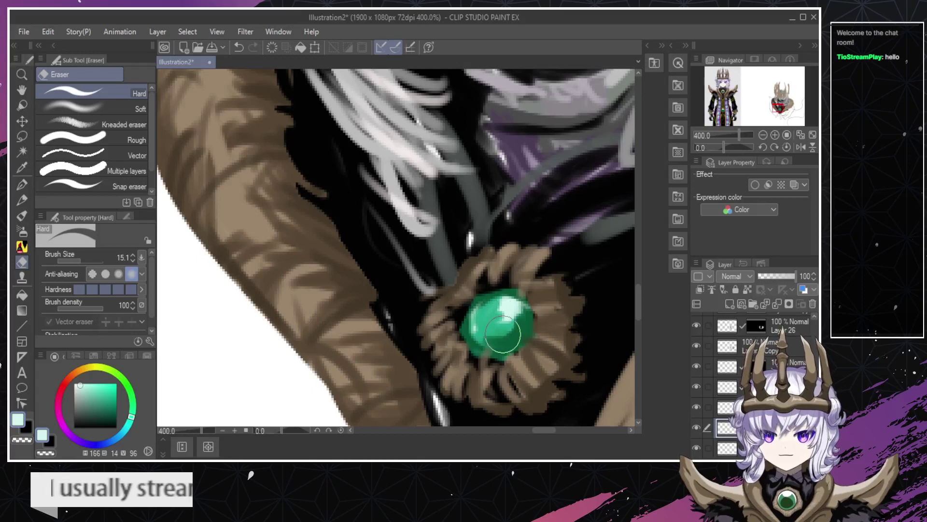
Darken the gem's middle with the dark green sampled from its lower right.
alt+click(517, 337)
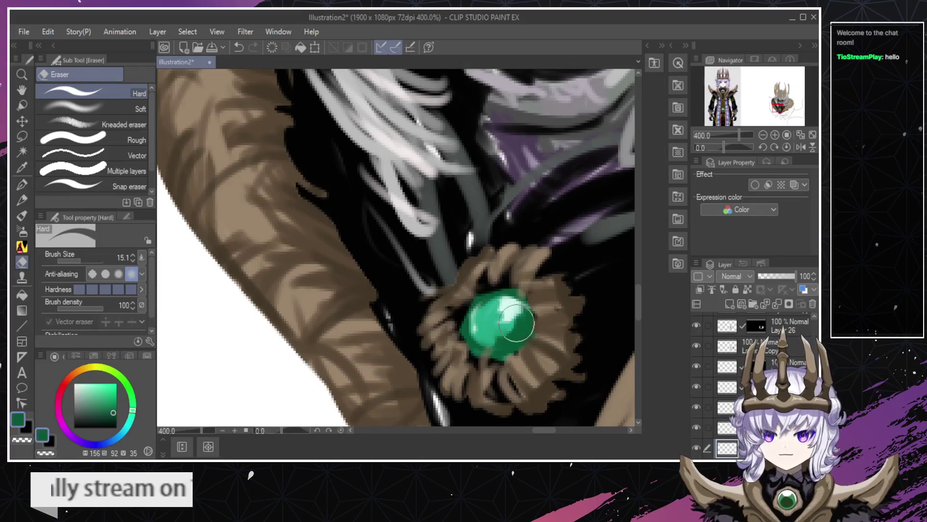
key(b)
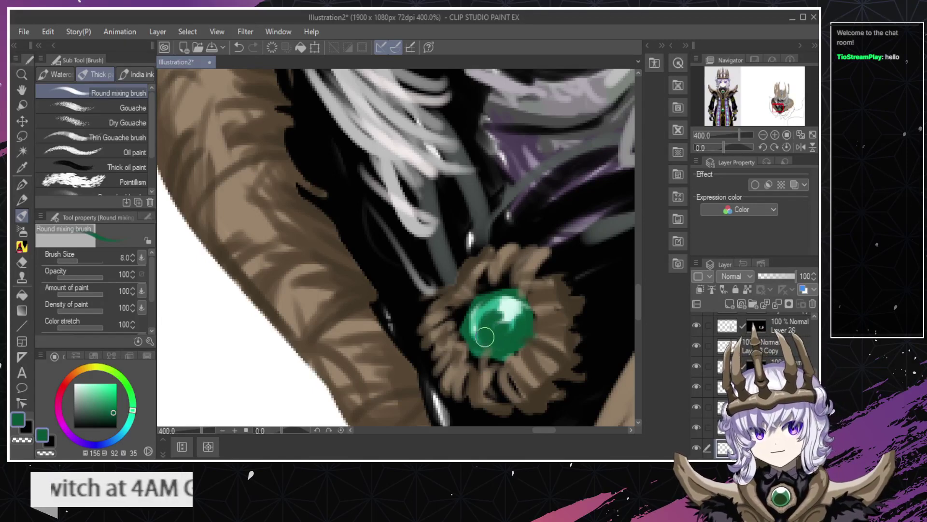
key(ctrl+space)
mouse_move(484, 341)
mouse_down()
mouse_move(465, 349)
mouse_move(503, 317)
mouse_up()
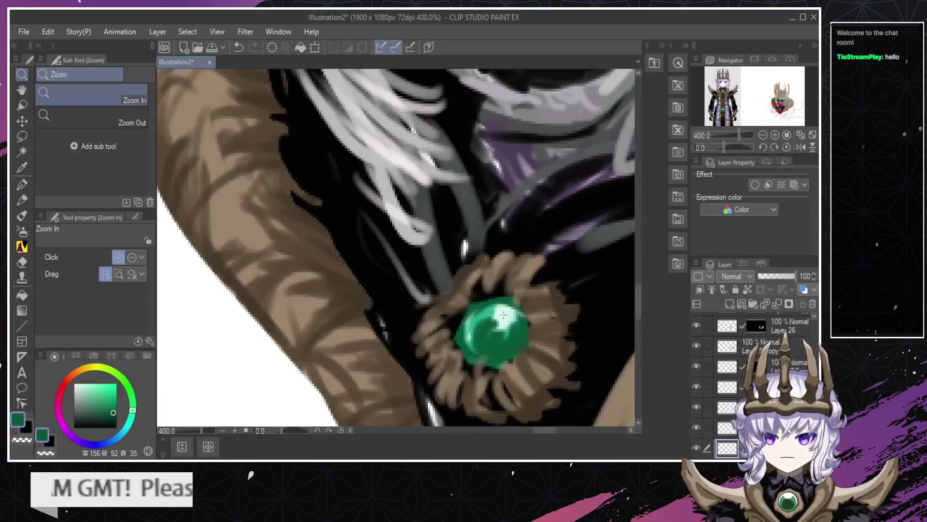
Erase surplus colour at the gem's lower left and deepen its centre with dark green.
key(e)
drag(485, 347, 467, 358)
key(slash)
scroll(467, 356, down, 2)
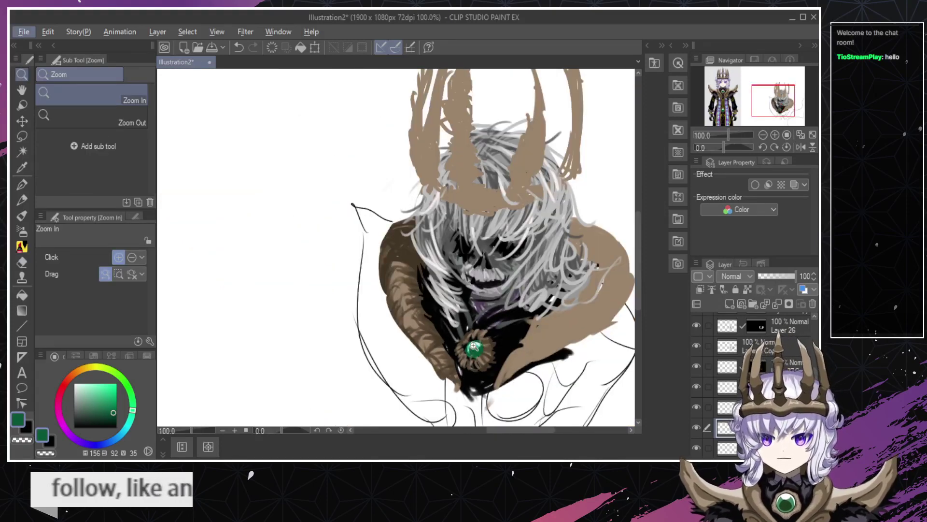
scroll(488, 346, up, 5)
key(b)
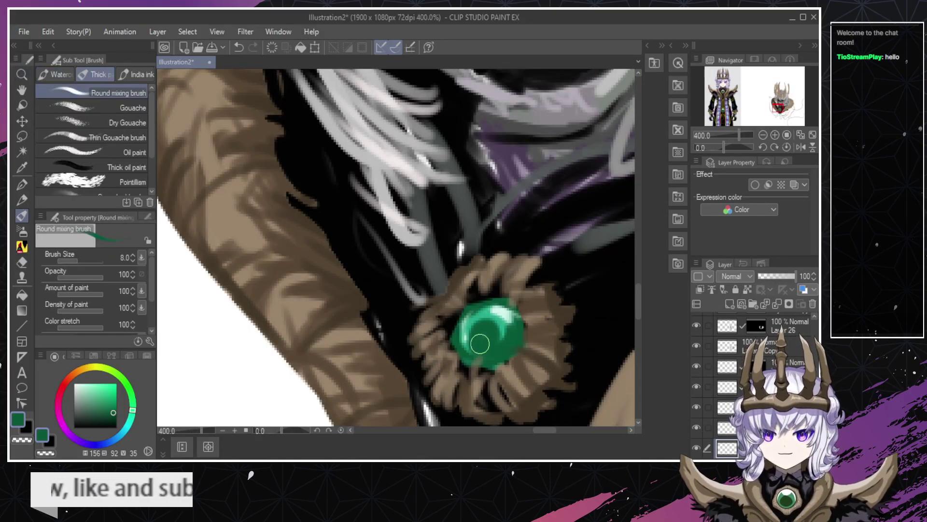
Rework the brooch frame below the gem with strokes in mid brown sampled from the frame, undoing the first strokes.
key(z)
scroll(476, 358, down, 6)
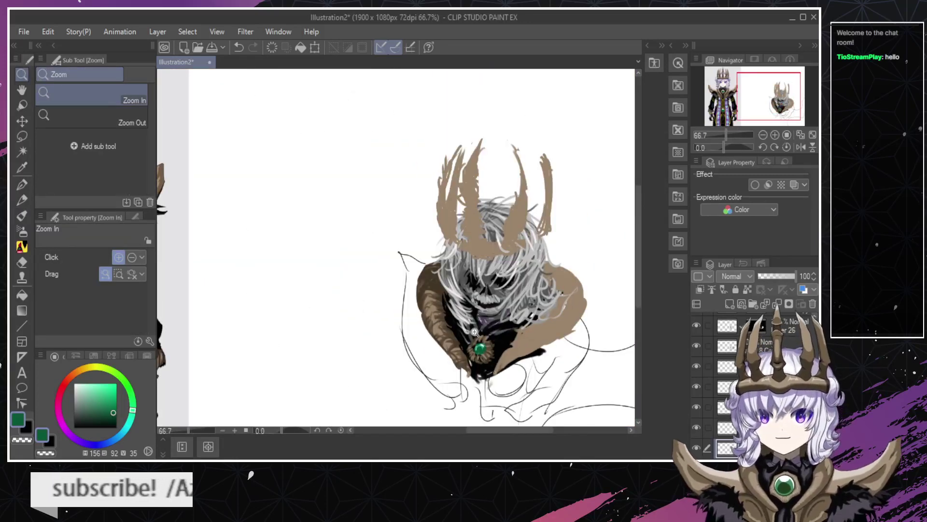
scroll(486, 368, up, 6)
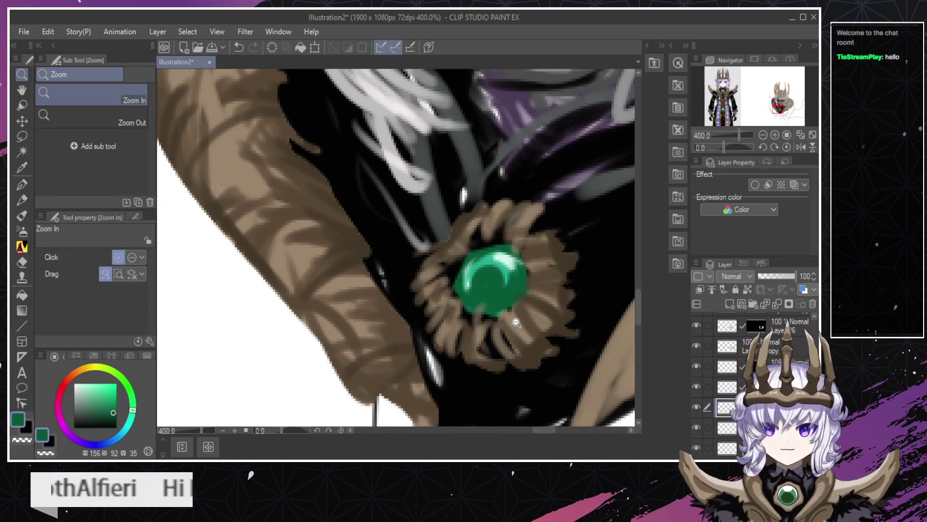
key(b)
alt+click(520, 319)
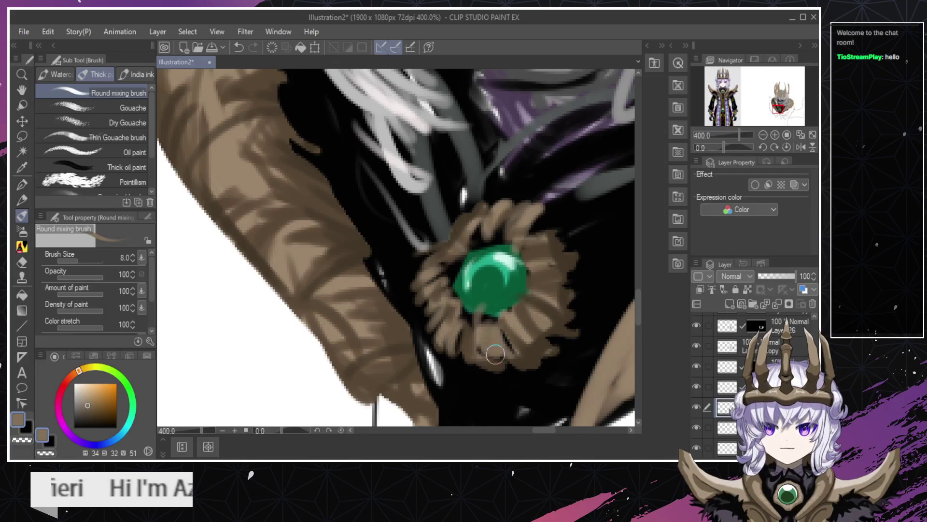
key(ctrl+z)
key(ctrl+z)
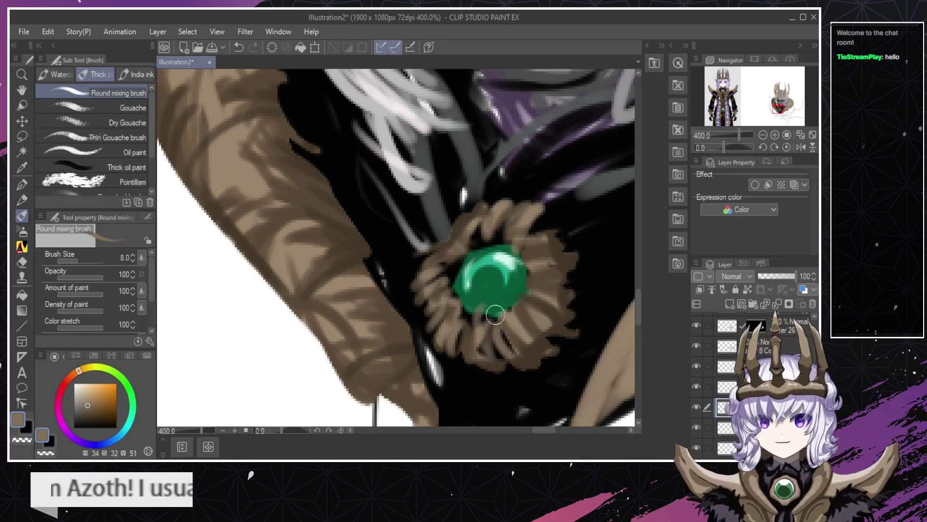
drag(499, 364, 502, 314)
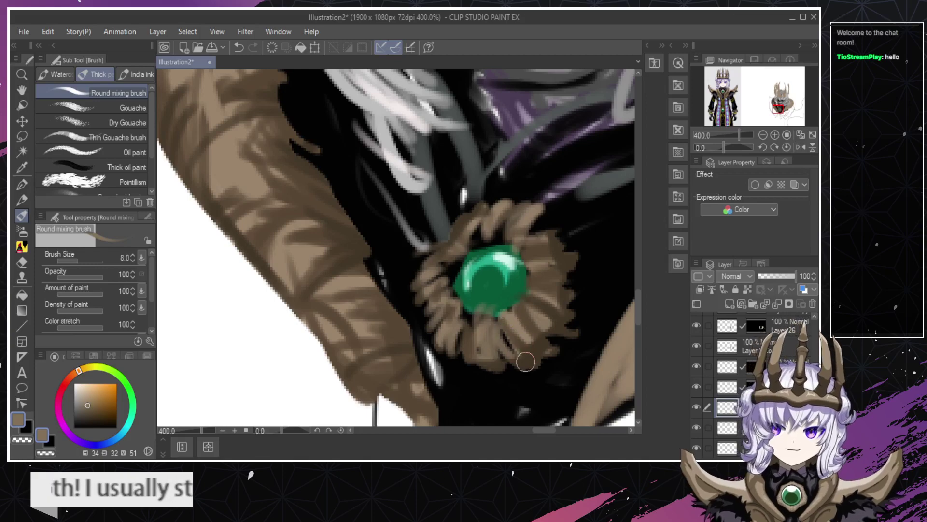
key(slash)
scroll(499, 369, down, 4)
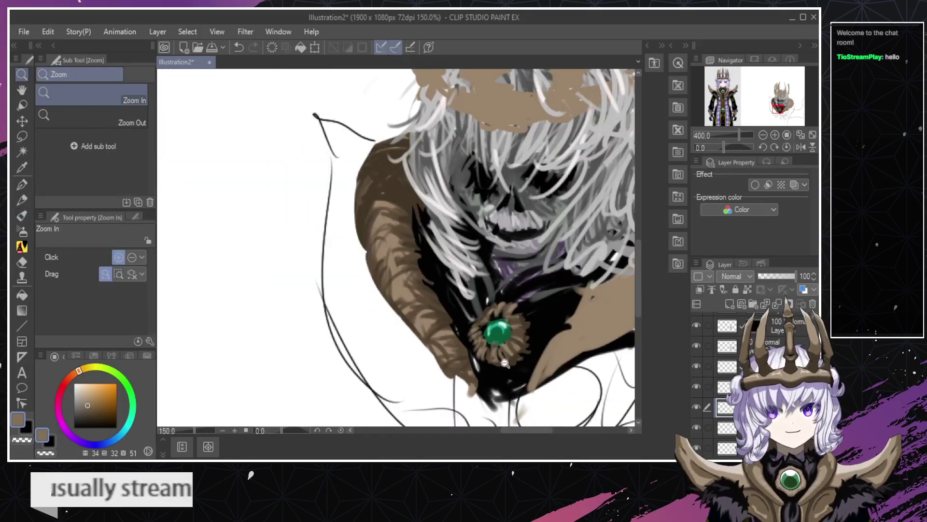
Shade the brooch frame below the gem with dark brown sampled from the frame, undoing the last strokes.
scroll(500, 372, up, 4)
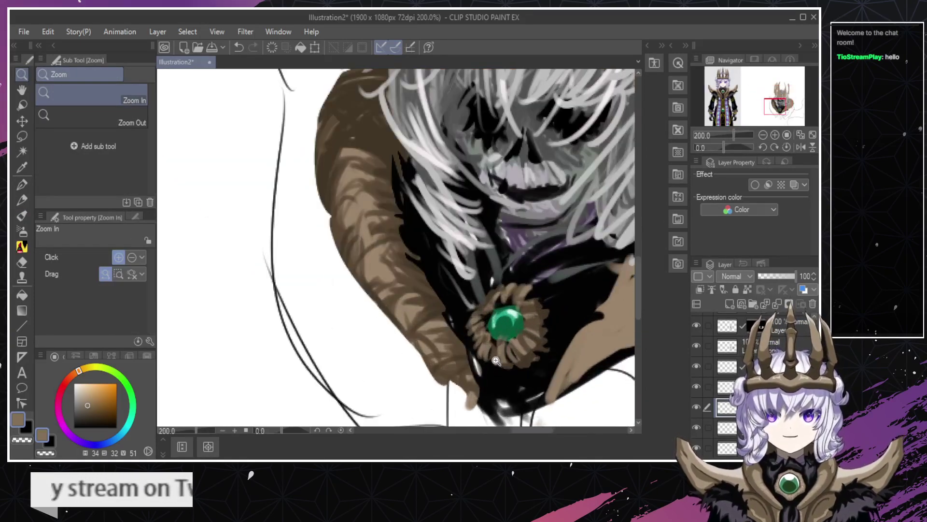
key(b)
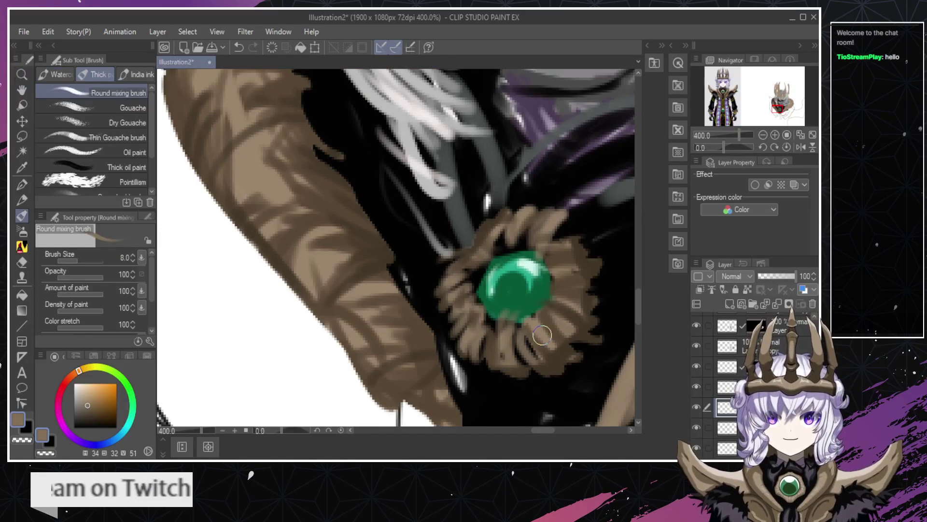
key(ctrl+z)
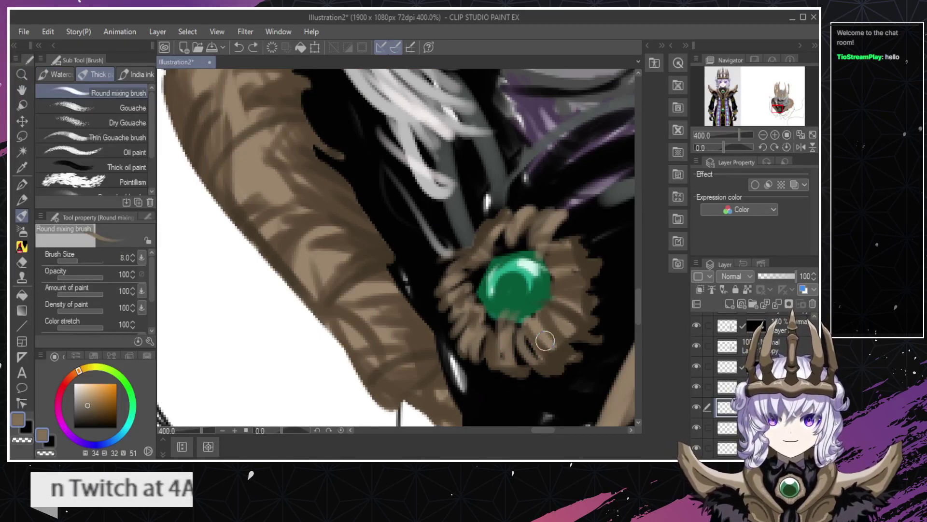
key(slash)
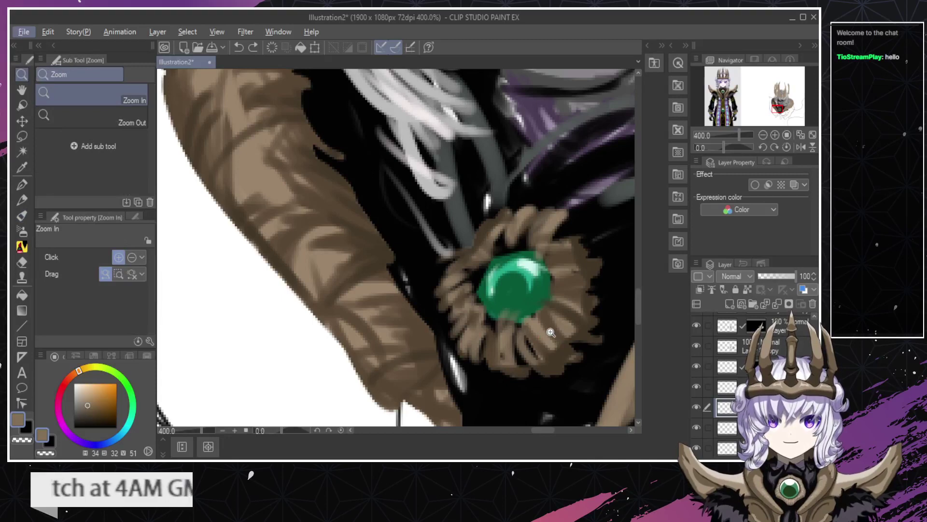
key(b)
alt+click(557, 326)
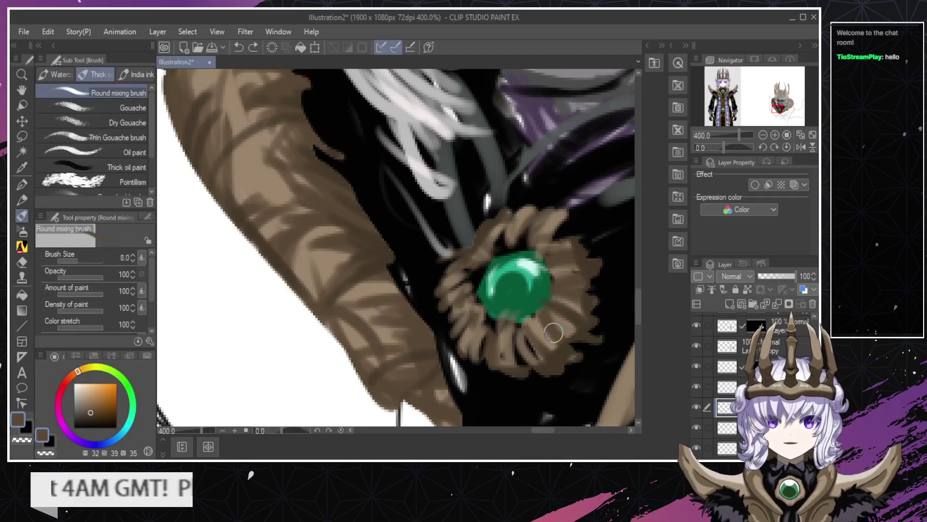
click(763, 386)
drag(488, 361, 562, 288)
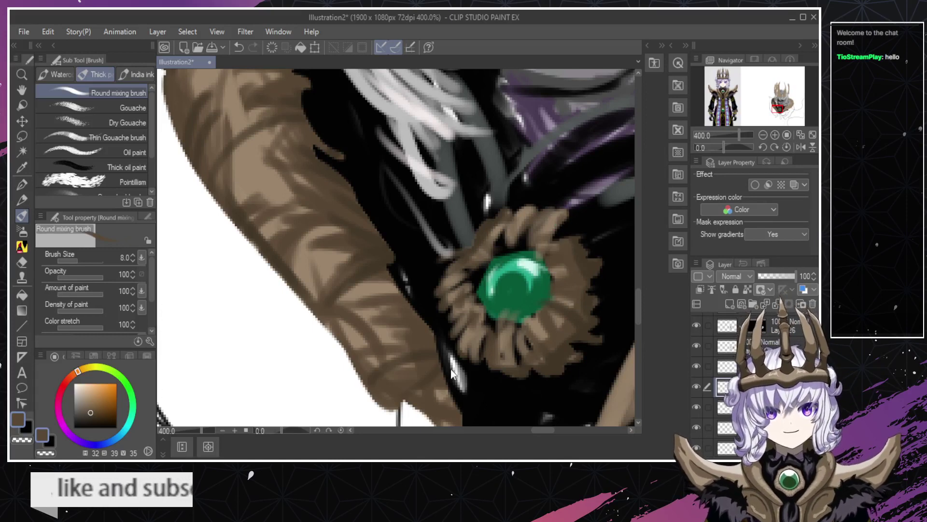
key(ctrl+z)
key(ctrl+z)
key(ctrl+z)
key(ctrl+z)
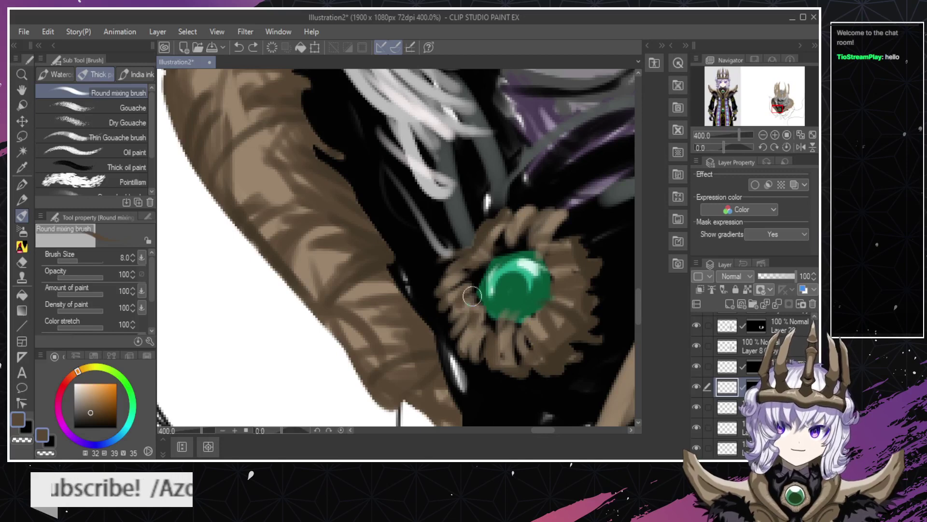
Darken the frame's lower-left ridges with short dark brown strokes, undoing the failed attempts.
drag(472, 296, 538, 335)
key(ctrl+z)
drag(484, 317, 542, 317)
key(ctrl+z)
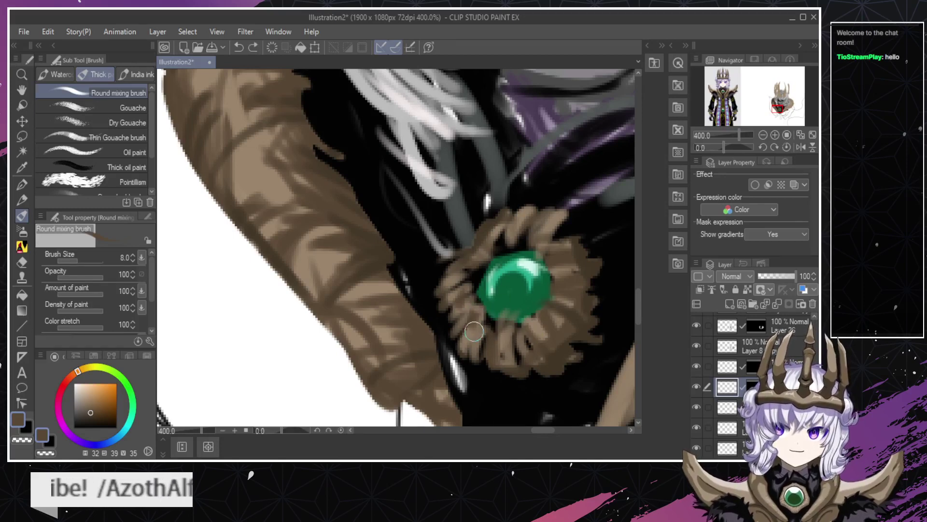
mouse_move(474, 331)
mouse_down()
mouse_move(536, 351)
mouse_move(478, 350)
mouse_up()
key(ctrl+z)
key(ctrl+z)
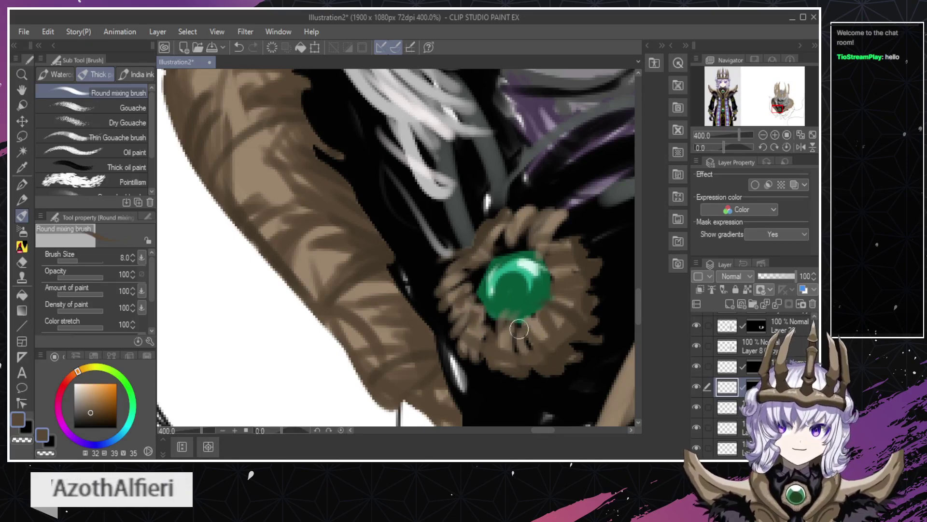
mouse_move(465, 329)
mouse_down()
mouse_move(478, 350)
mouse_move(473, 376)
mouse_up()
Touch up the frame around the gem's left side with the same dark brown, undoing a stray stroke.
key(ctrl+space)
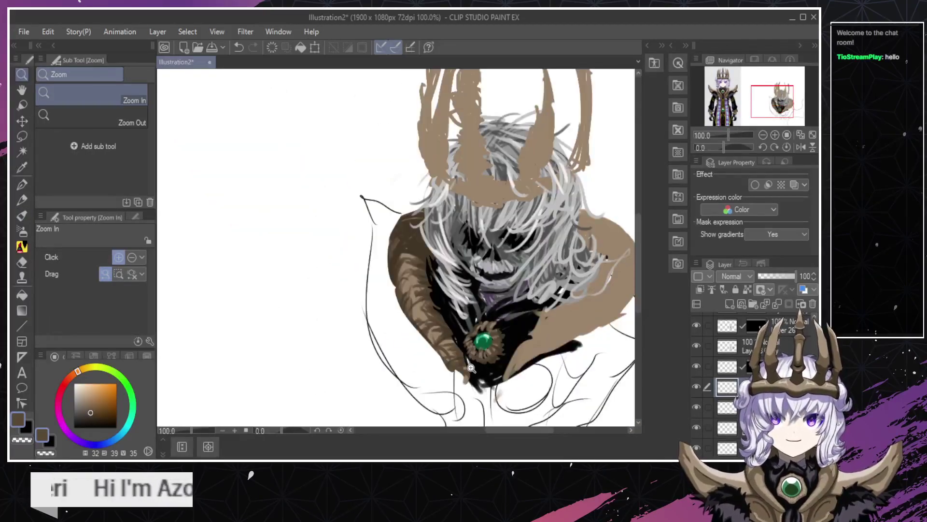
click(477, 346)
key(b)
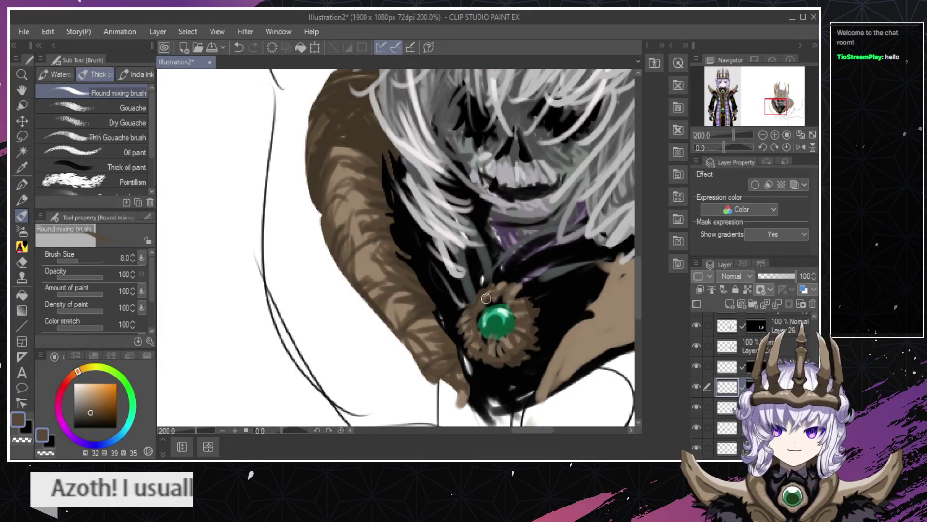
drag(511, 310, 502, 336)
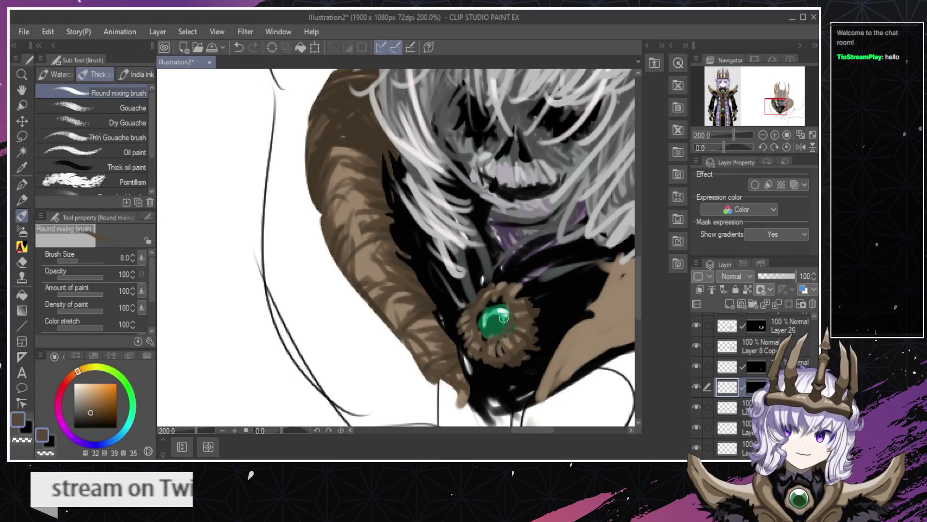
key(ctrl+z)
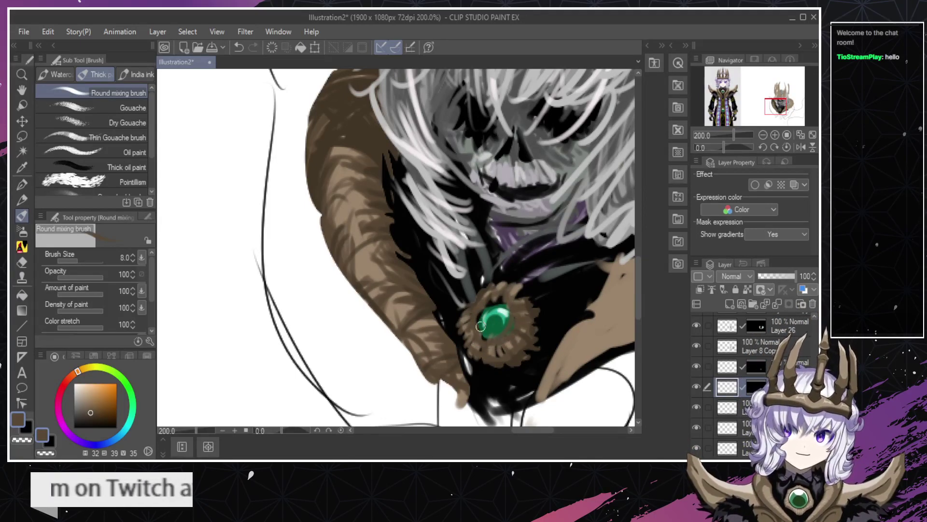
drag(481, 326, 476, 365)
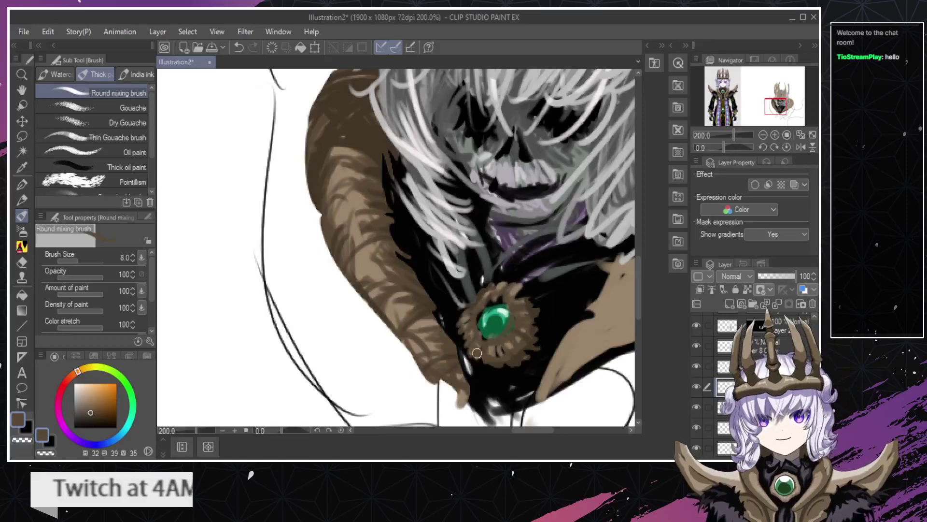
Examine the brooch and its gem against the whole portrait at several magnifications.
key(ctrl+space)
drag(475, 351, 517, 394)
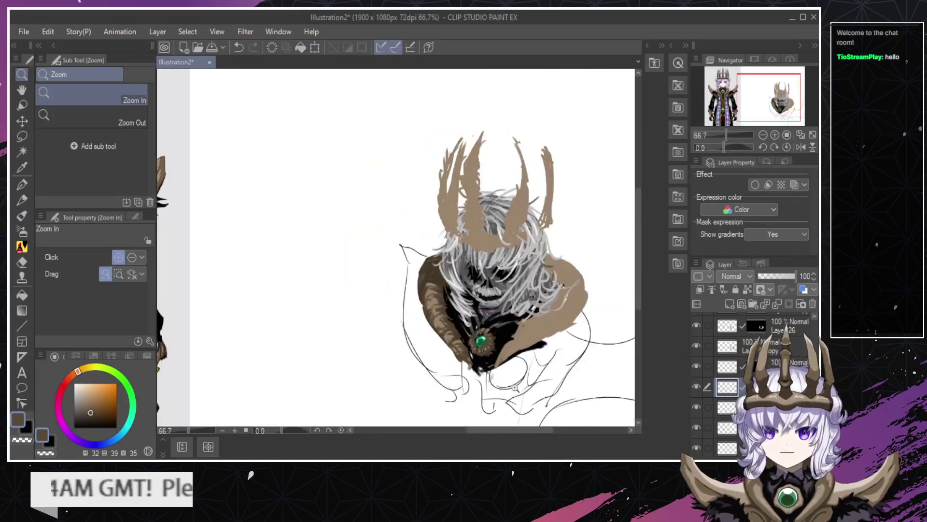
scroll(501, 334, up, 2)
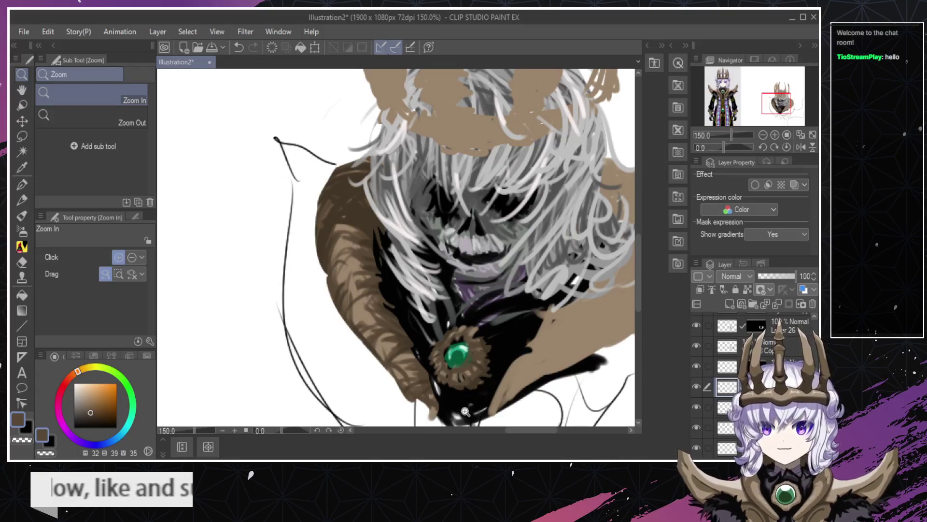
scroll(468, 402, down, 3)
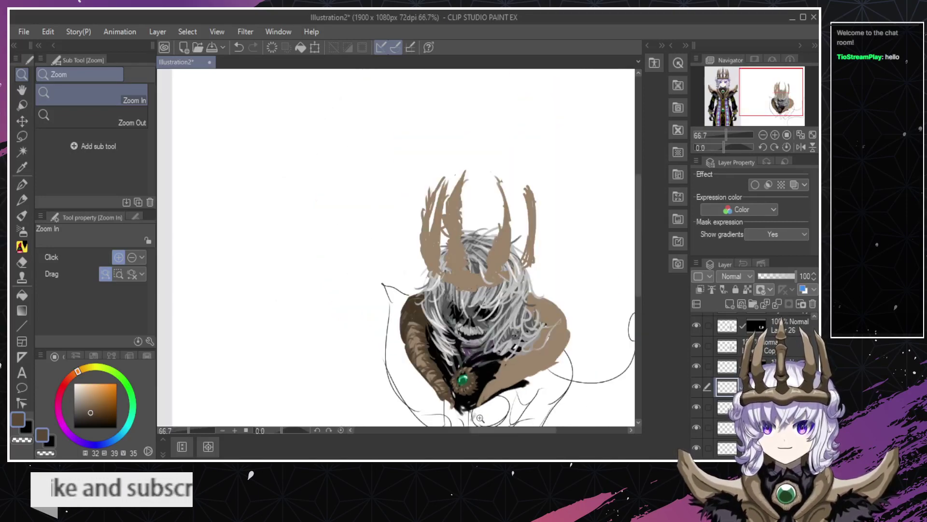
scroll(473, 382, up, 2)
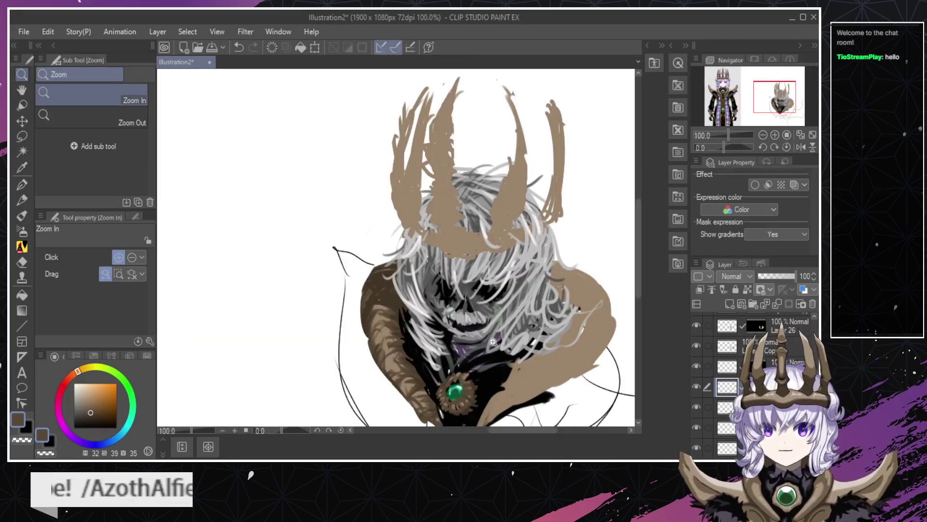
scroll(478, 353, up, 3)
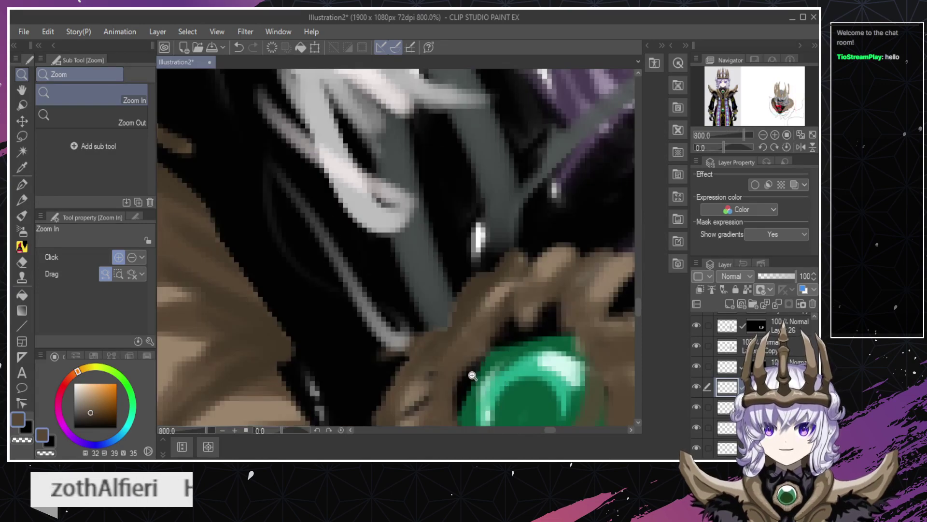
scroll(452, 381, up, 3)
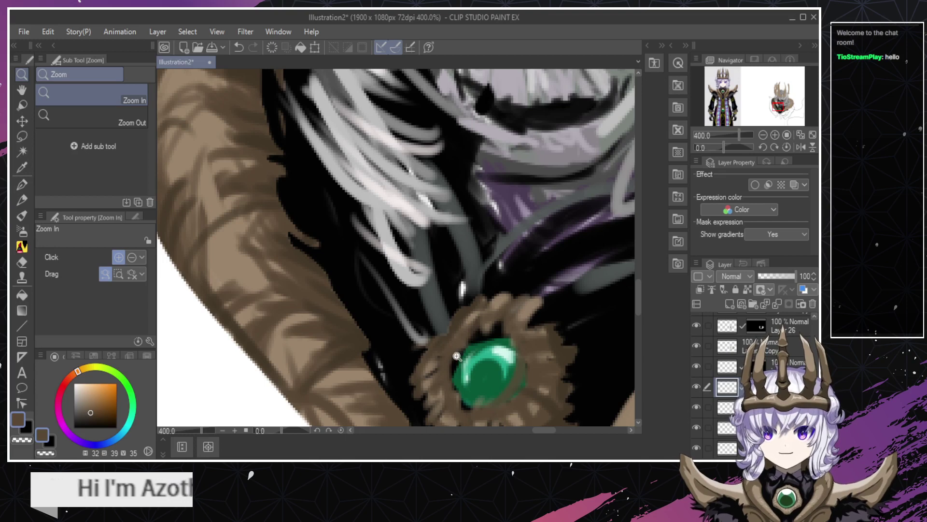
Erase surplus brown at the gem's lower-left edge with the hard eraser, undoing the earlier erasures.
key(e)
key(ctrl+z)
key(ctrl+z)
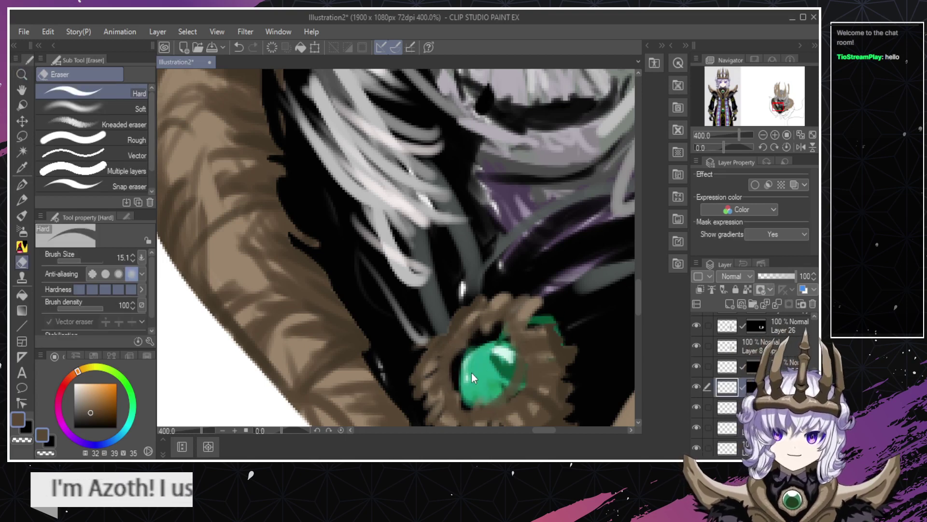
key(ctrl+z)
key(ctrl+z)
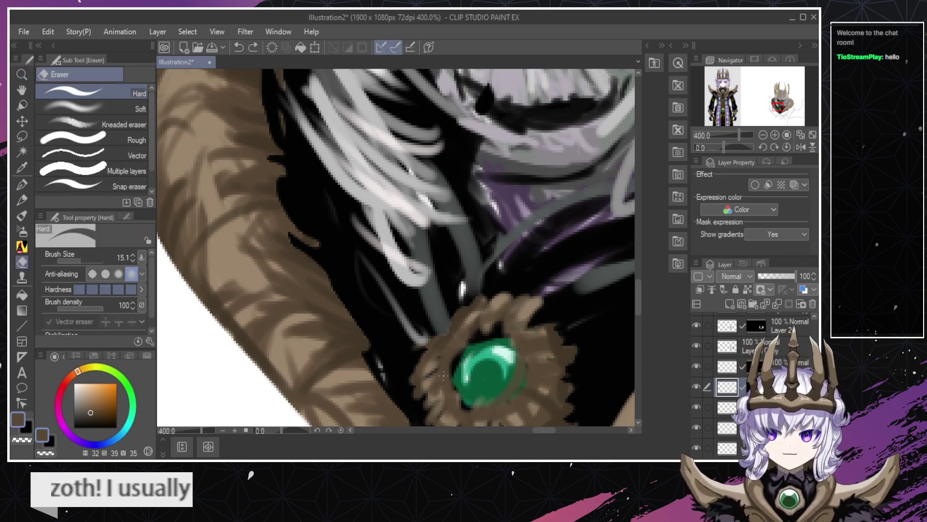
mouse_move(457, 385)
mouse_down()
mouse_move(503, 365)
mouse_move(468, 392)
mouse_up()
Paint the frame's inner rim at the gem's upper left on its base layer with light brown sampled from the frame's top, undoing stray strokes.
key(ctrl+alt+space)
scroll(454, 389, down, 5)
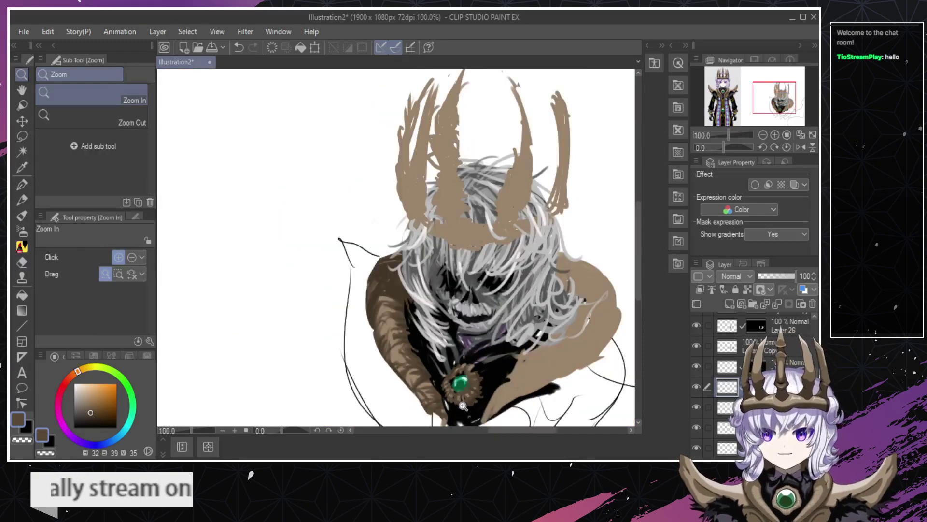
scroll(454, 390, up, 5)
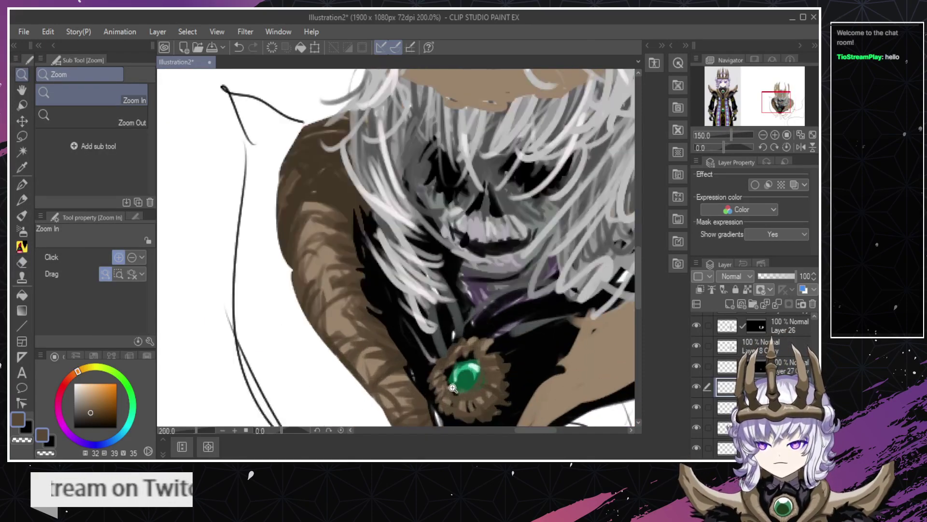
scroll(454, 390, down, 5)
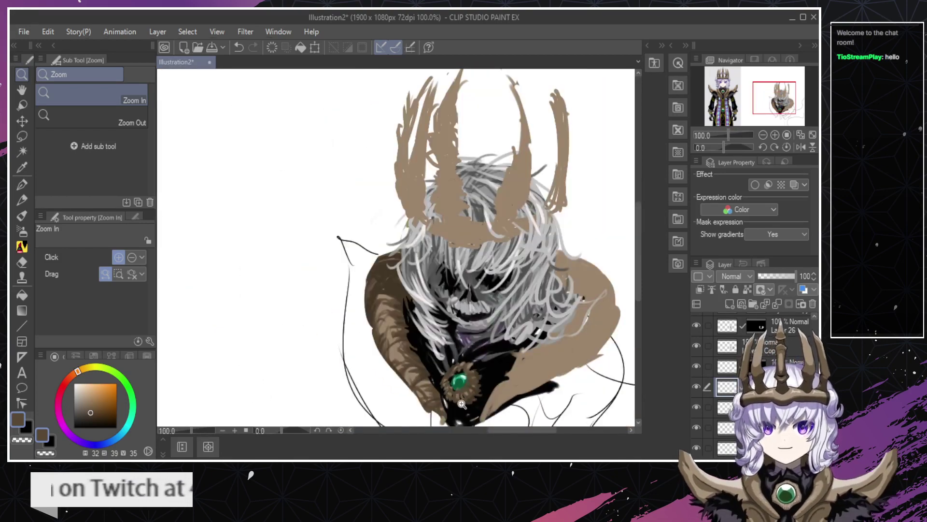
scroll(457, 410, up, 5)
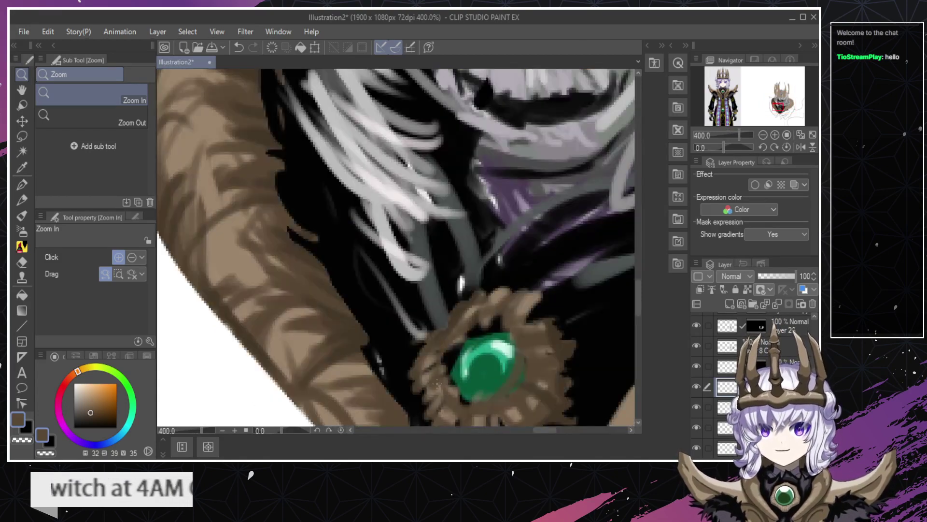
ctrl+shift+click(431, 361)
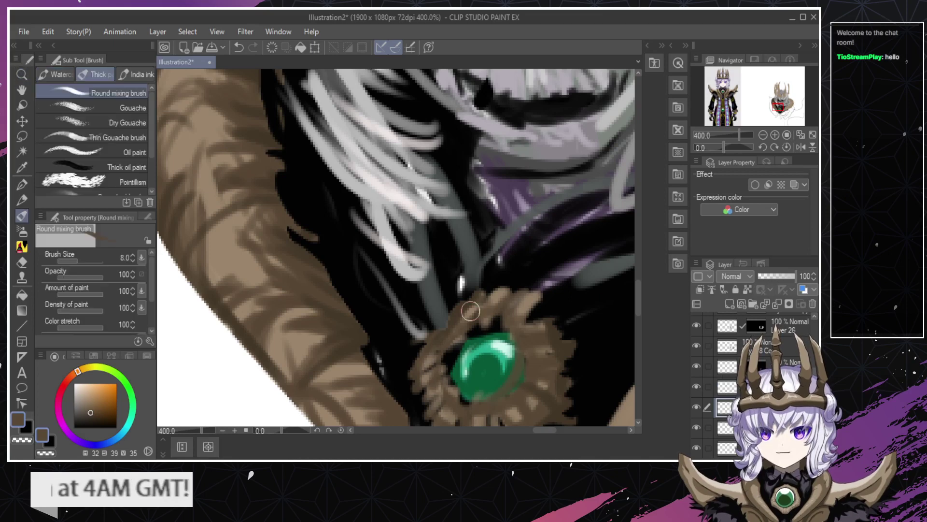
alt+click(498, 294)
drag(437, 373, 478, 315)
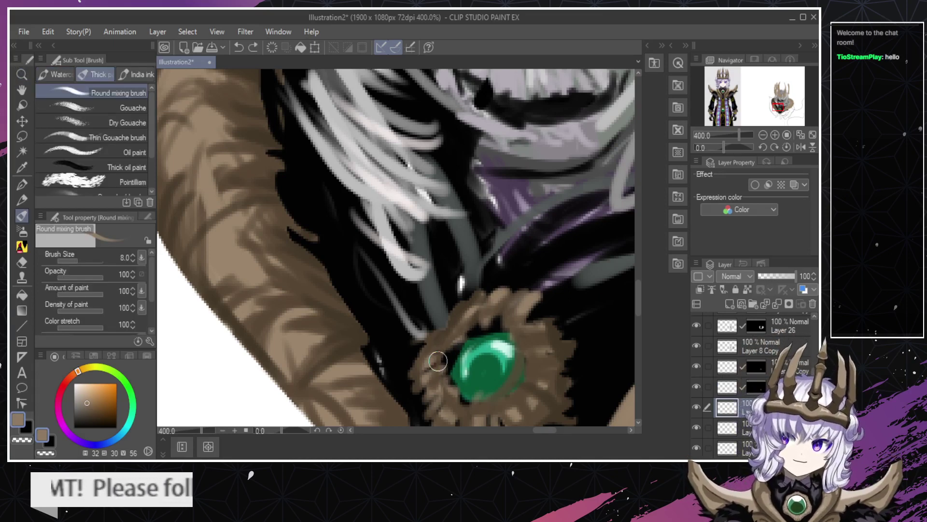
drag(449, 345, 476, 315)
key(ctrl+z)
drag(440, 367, 501, 322)
key(ctrl+z)
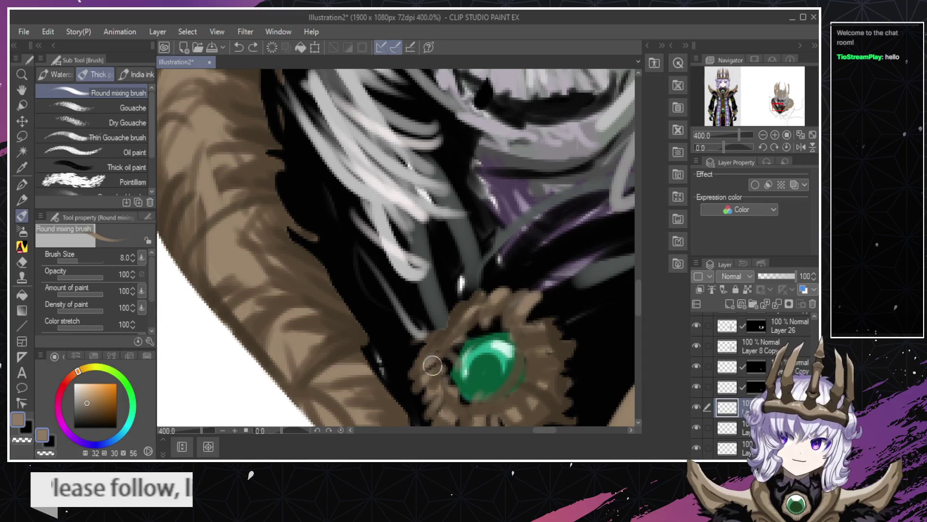
Retry the light brown arc hugging the gem's upper-left edge several times, undoing the strokes that miss.
mouse_move(433, 363)
mouse_down()
mouse_move(502, 323)
mouse_move(460, 335)
mouse_move(502, 323)
mouse_up()
key(ctrl+z)
key(ctrl+z)
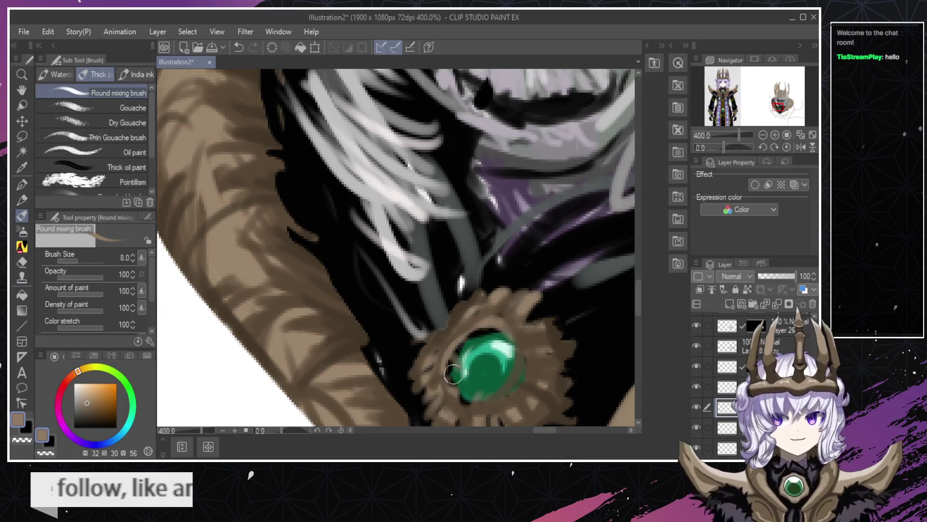
drag(447, 360, 504, 334)
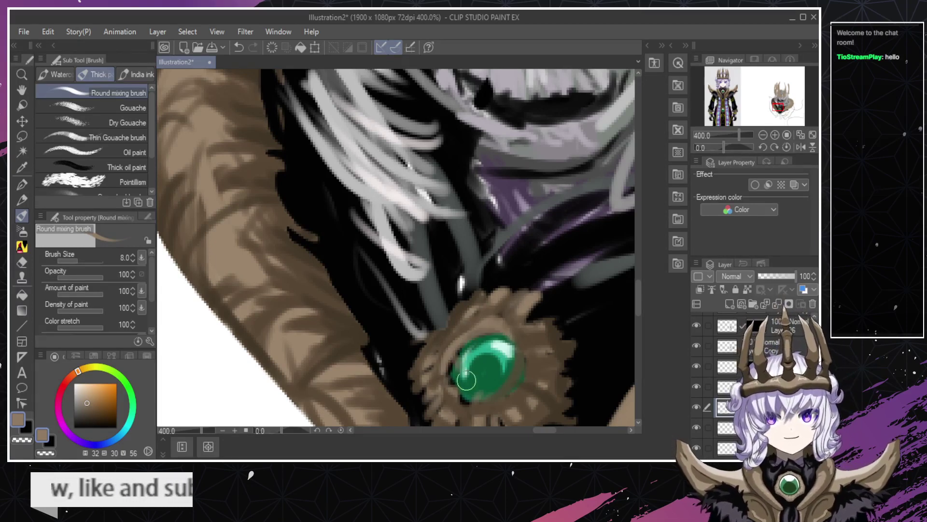
key(ctrl+z)
drag(447, 361, 505, 334)
key(ctrl+z)
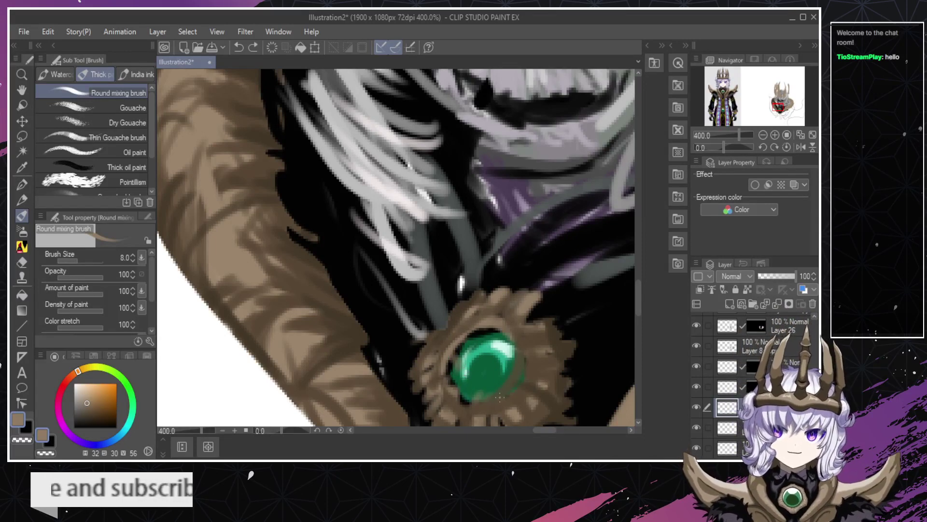
Shade the frame's inner rim around the gem's upper left with dark brown sampled below the gem, on the shading layer.
ctrl+shift+click(498, 402)
alt+click(506, 405)
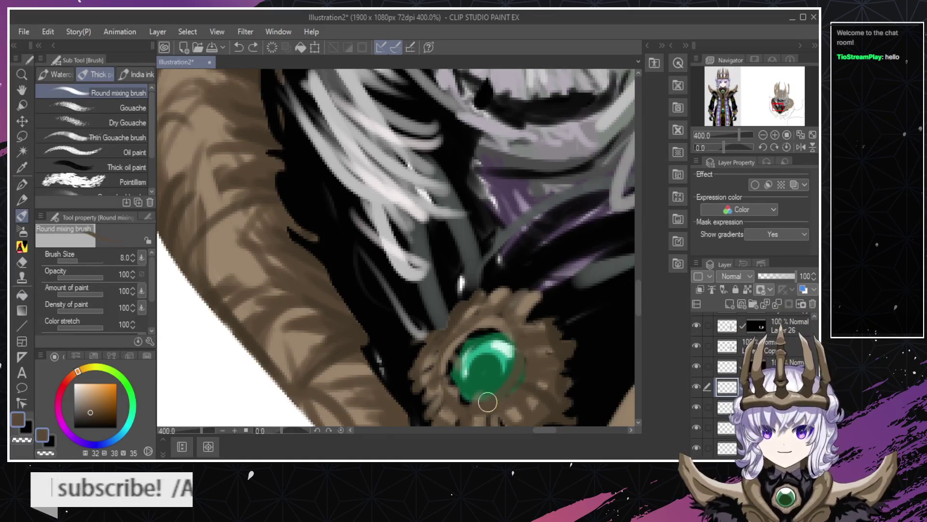
mouse_move(438, 383)
mouse_down()
mouse_move(495, 323)
mouse_move(522, 321)
mouse_up()
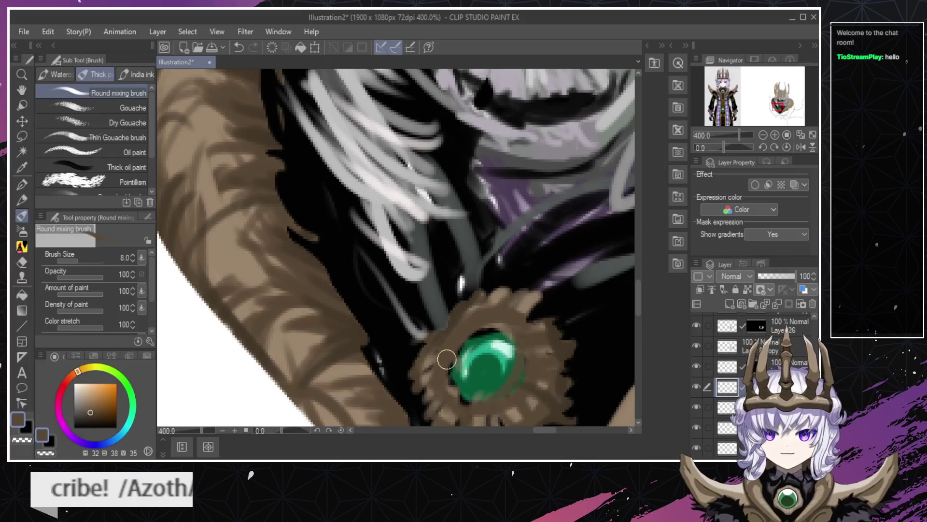
drag(457, 340, 504, 334)
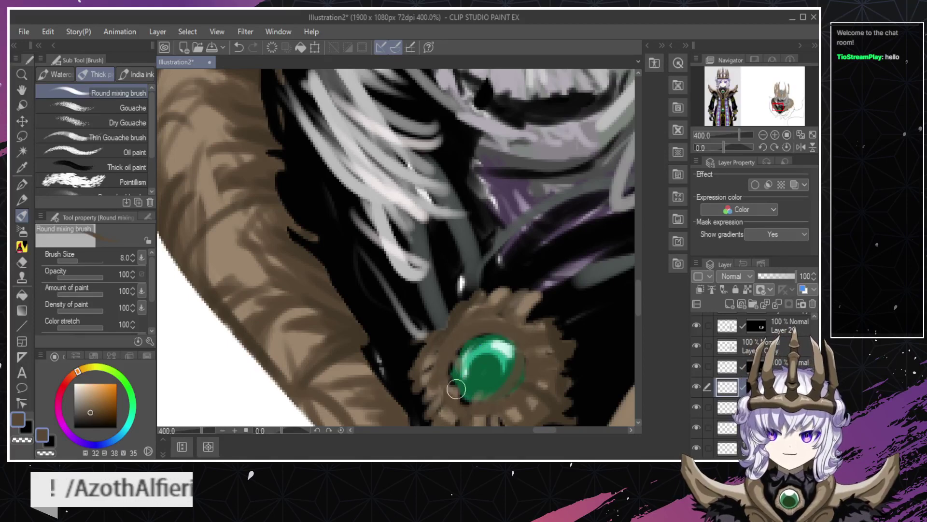
Undo the last brown strokes on the frame's inner rim around the gem.
key(ctrl+space)
drag(448, 390, 416, 390)
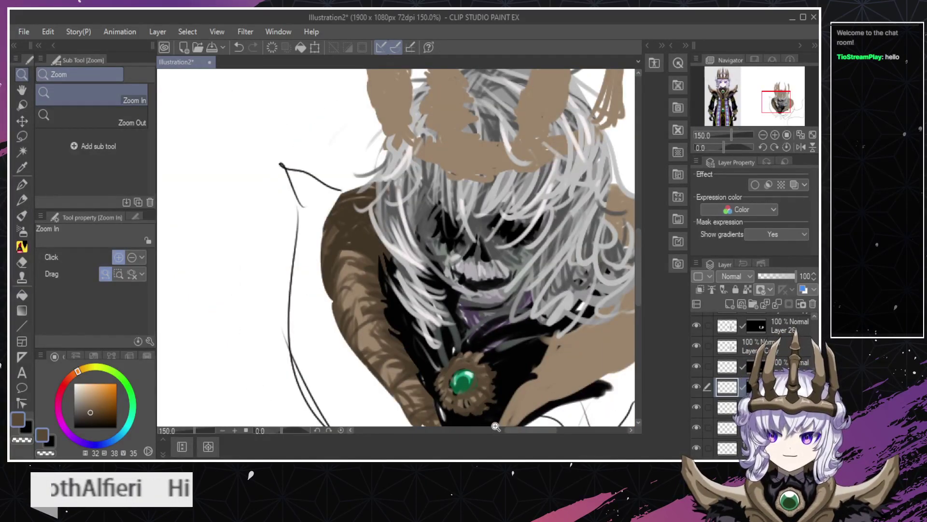
key(ctrl+z)
key(ctrl+z)
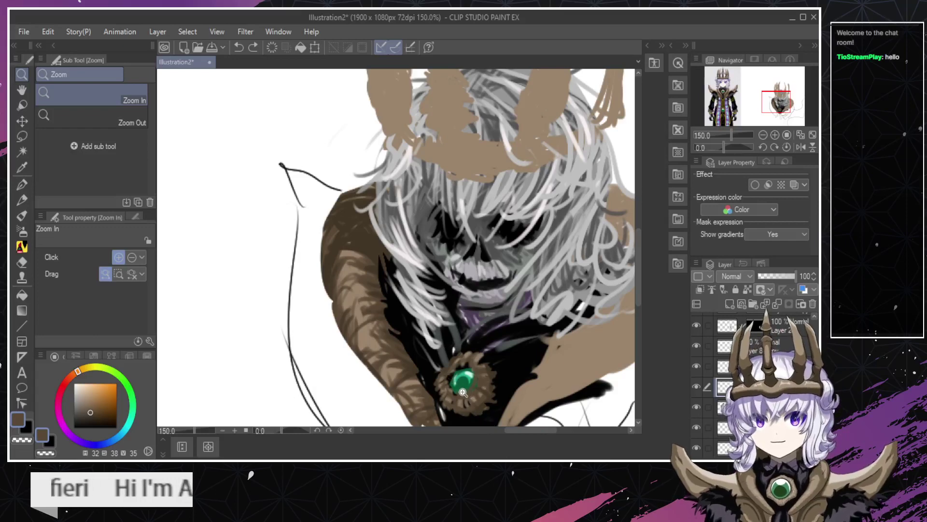
Examine the brooch, the collar and the whole figure at different zoom levels.
scroll(463, 392, down, 1)
scroll(471, 389, up, 1)
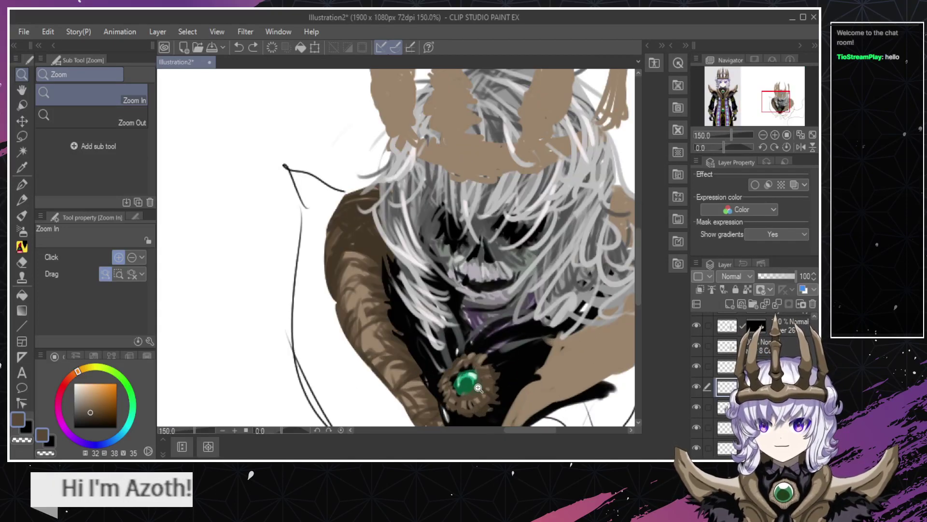
scroll(464, 387, down, 1)
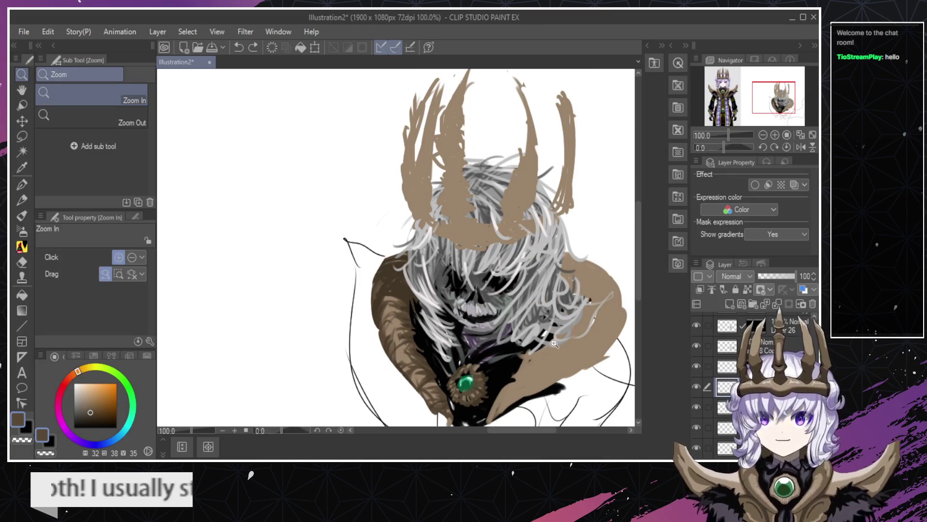
scroll(501, 348, down, 1)
scroll(533, 349, up, 2)
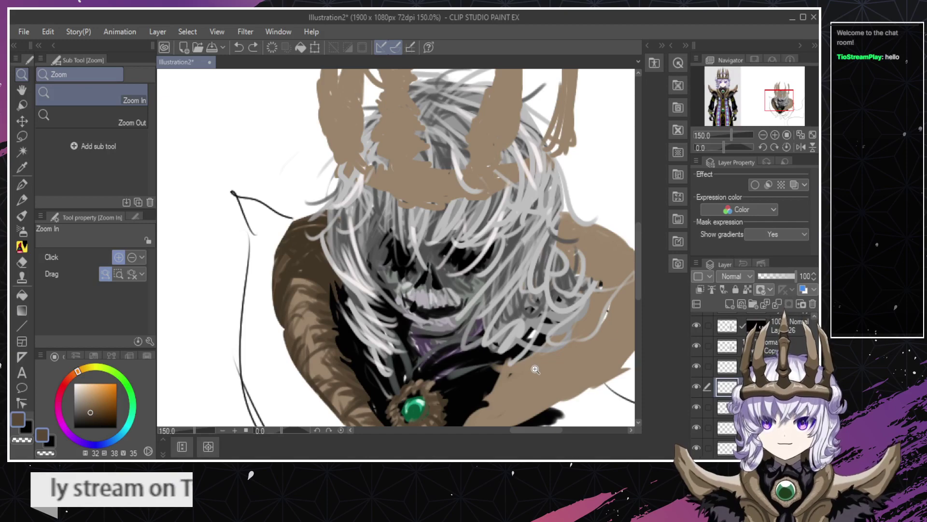
scroll(526, 372, down, 2)
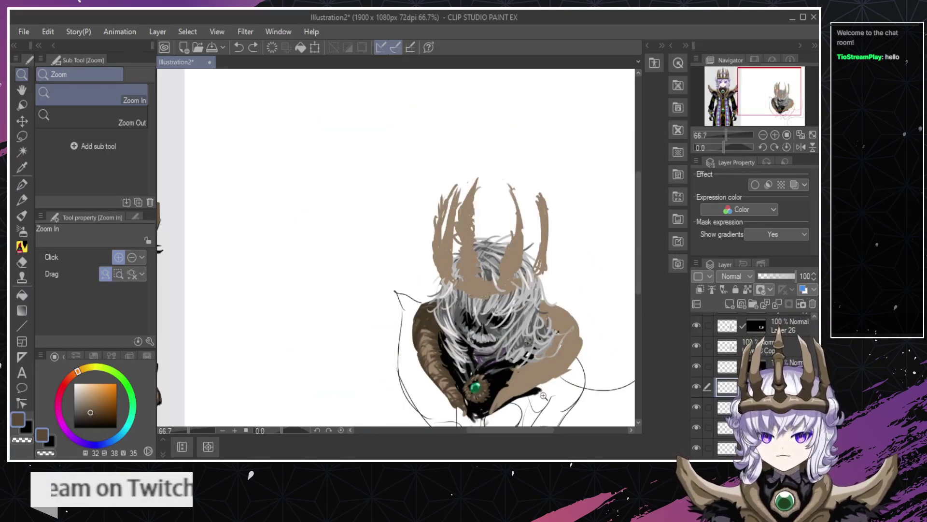
scroll(495, 419, up, 2)
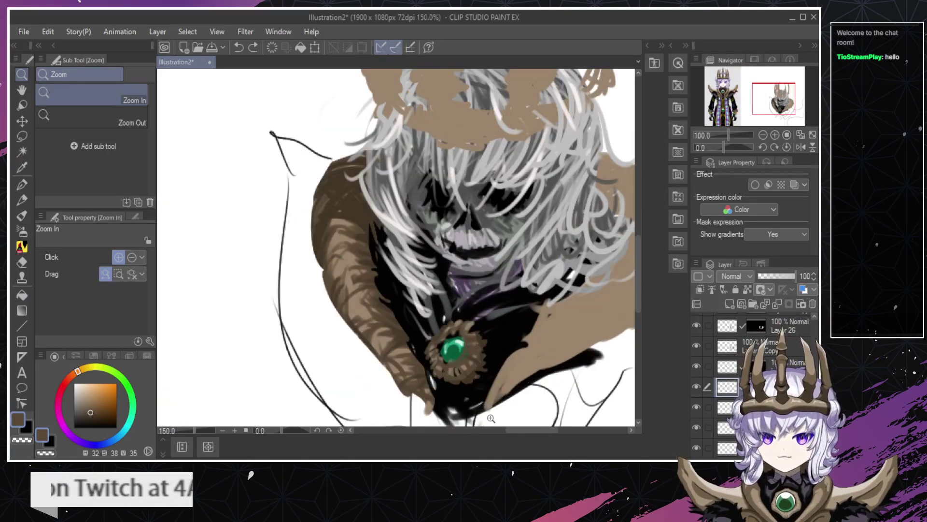
scroll(455, 363, up, 1)
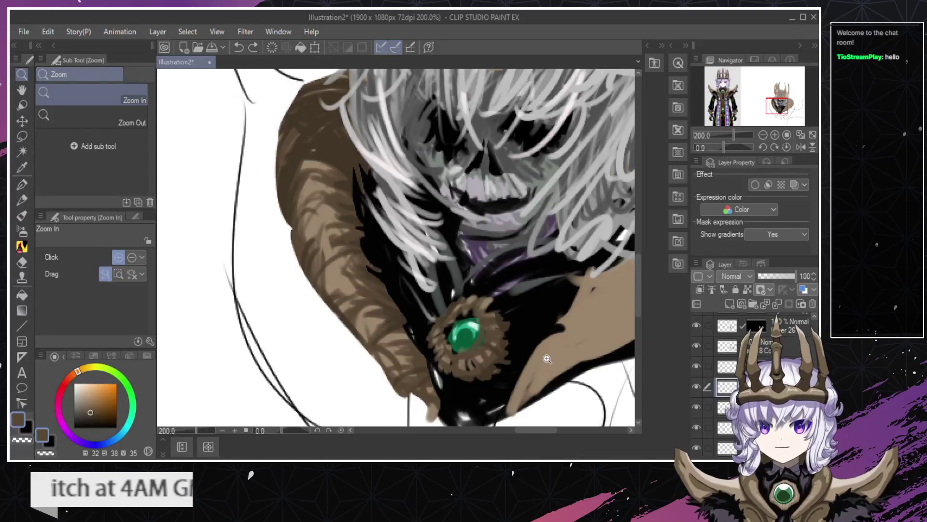
scroll(543, 361, down, 2)
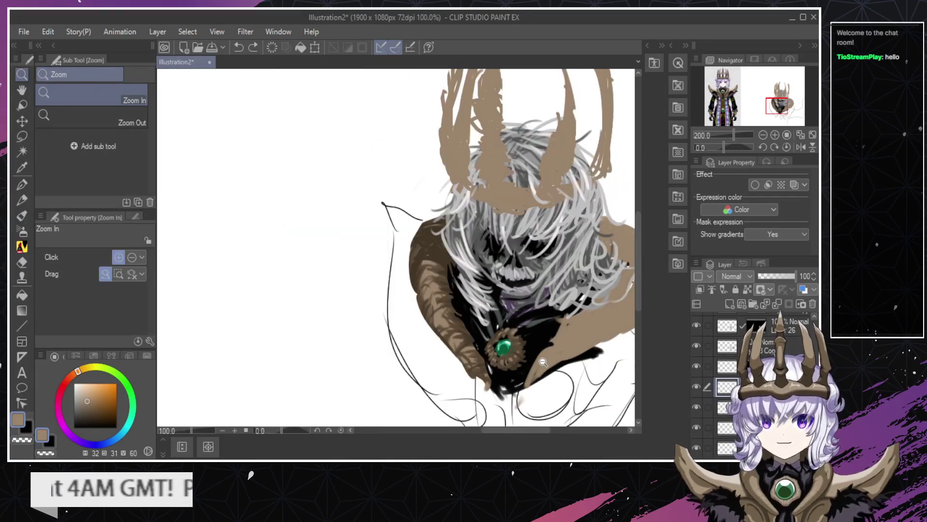
scroll(543, 362, up, 3)
scroll(540, 355, up, 2)
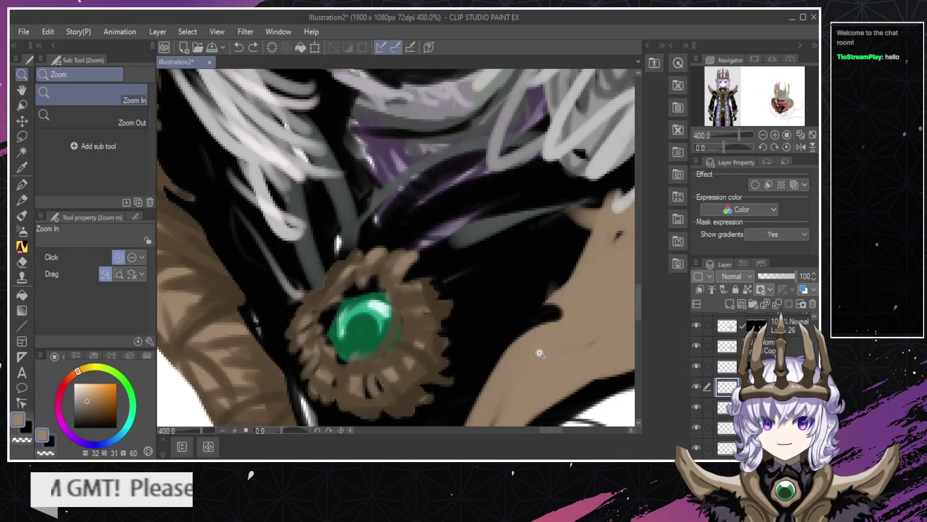
Try a light brown stroke along the lower edge of the right collar on its own layer, then undo it.
key(b)
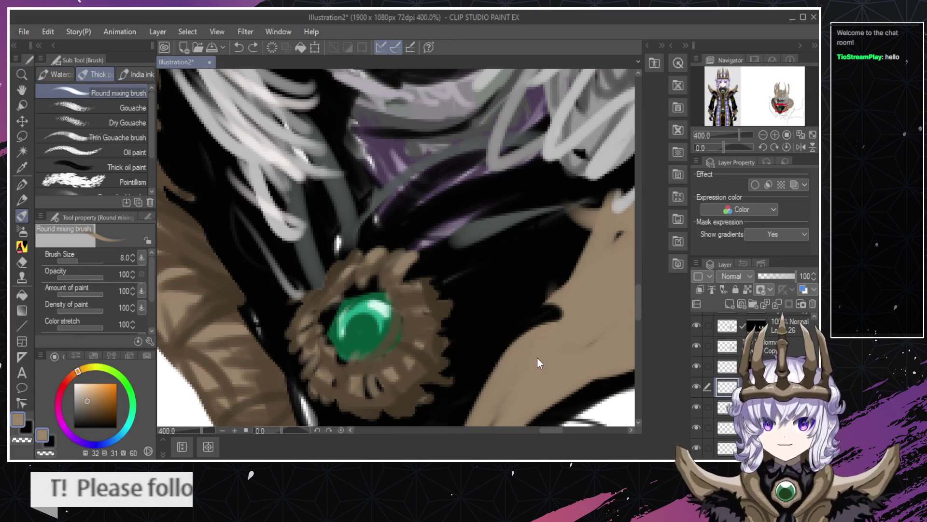
ctrl+shift+click(537, 360)
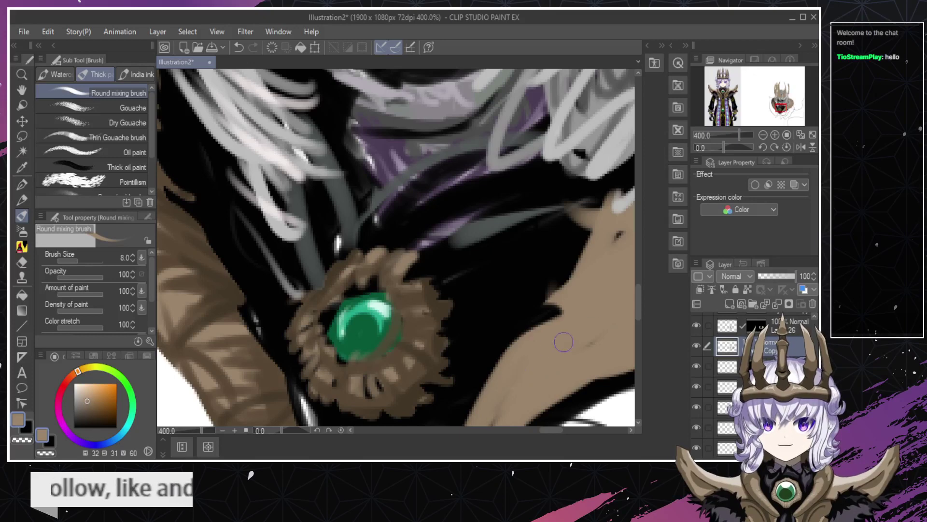
key(ctrl+z)
drag(508, 355, 567, 318)
key(ctrl+z)
Paint over the white gap between the left collar's lower end and the brooch with black sampled from the garment.
key(ctrl+alt+space)
drag(528, 360, 509, 374)
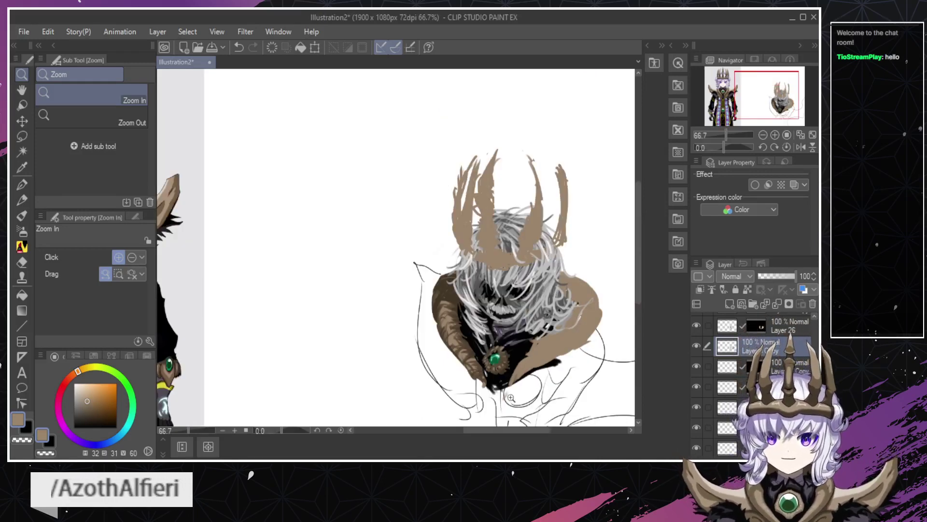
drag(497, 384, 493, 365)
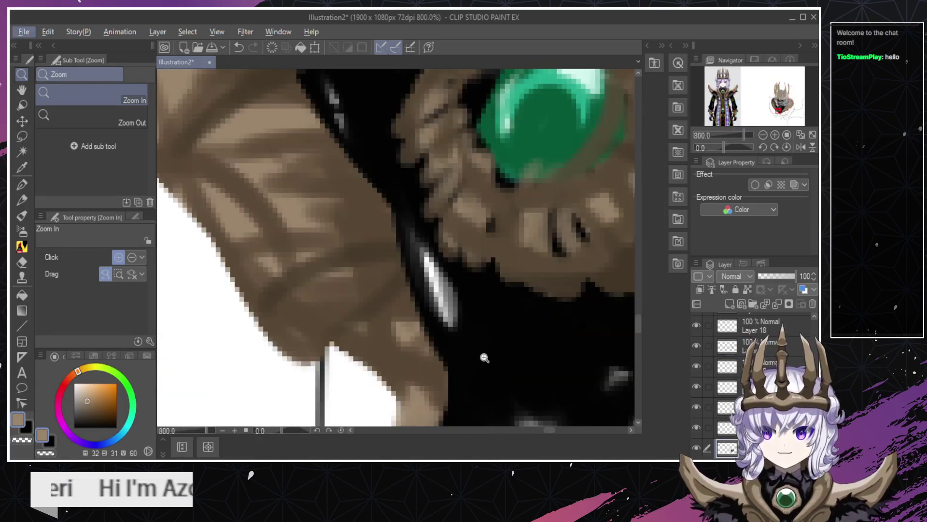
key(b)
alt+click(483, 356)
mouse_move(454, 329)
mouse_down()
mouse_move(426, 220)
mouse_move(462, 356)
mouse_up()
key(slash)
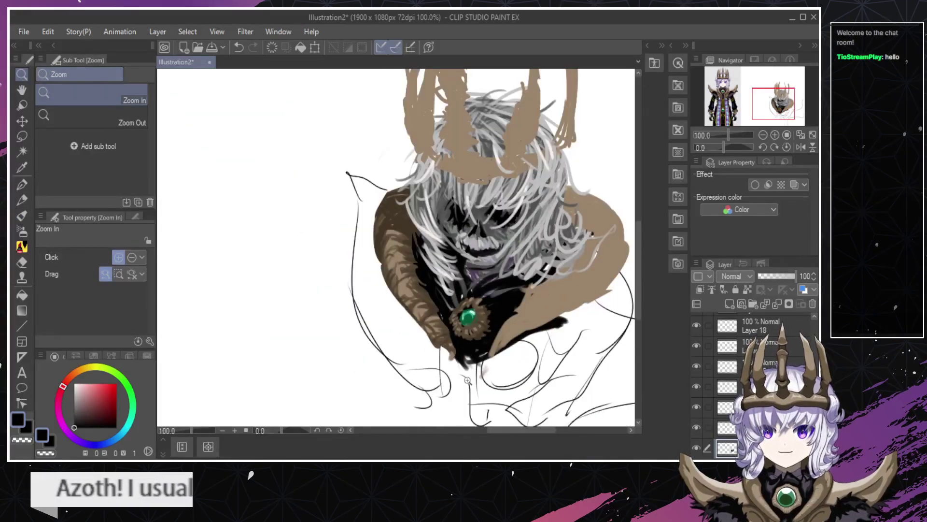
Extend the black garment's bottom tip below the brooch with the Round mixing brush, undoing strokes that miss.
click(464, 367)
click(466, 339)
key(b)
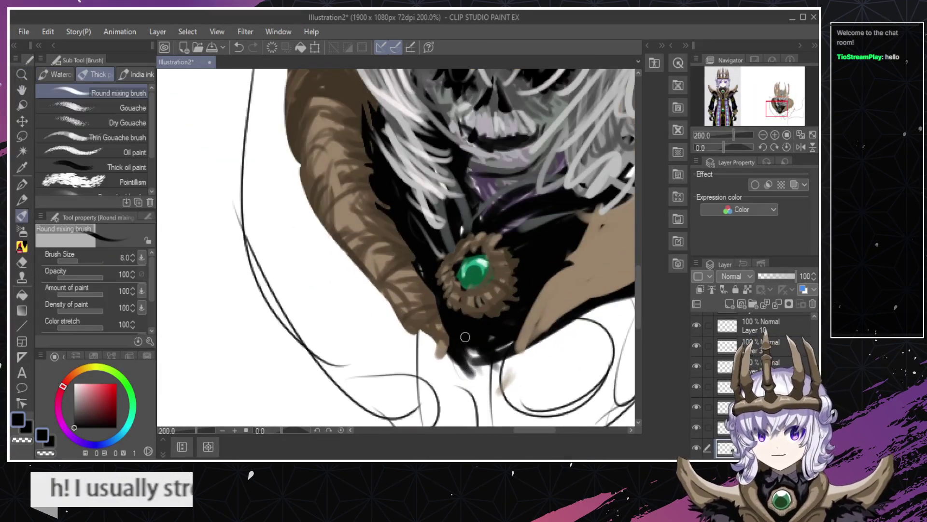
mouse_move(471, 349)
mouse_down()
mouse_move(498, 352)
mouse_move(487, 352)
mouse_move(487, 383)
mouse_up()
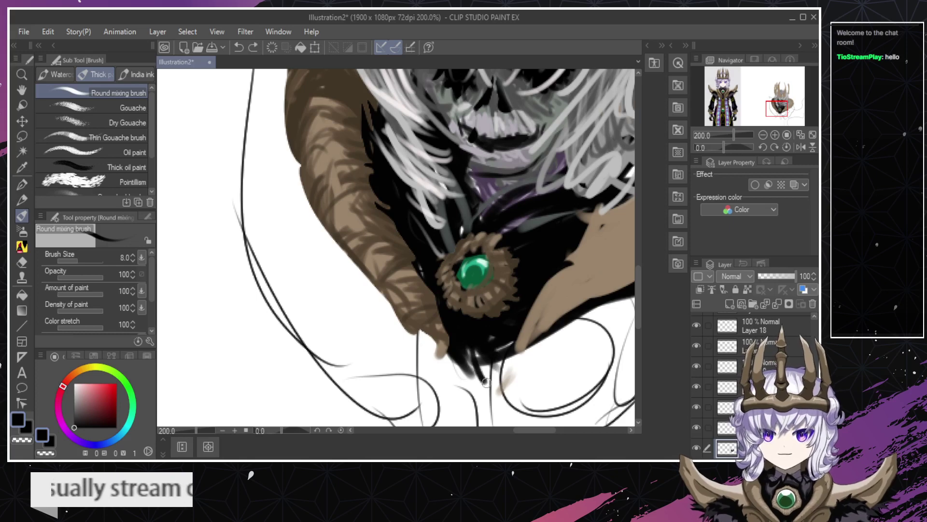
key(ctrl+z)
drag(476, 349, 511, 373)
key(ctrl+z)
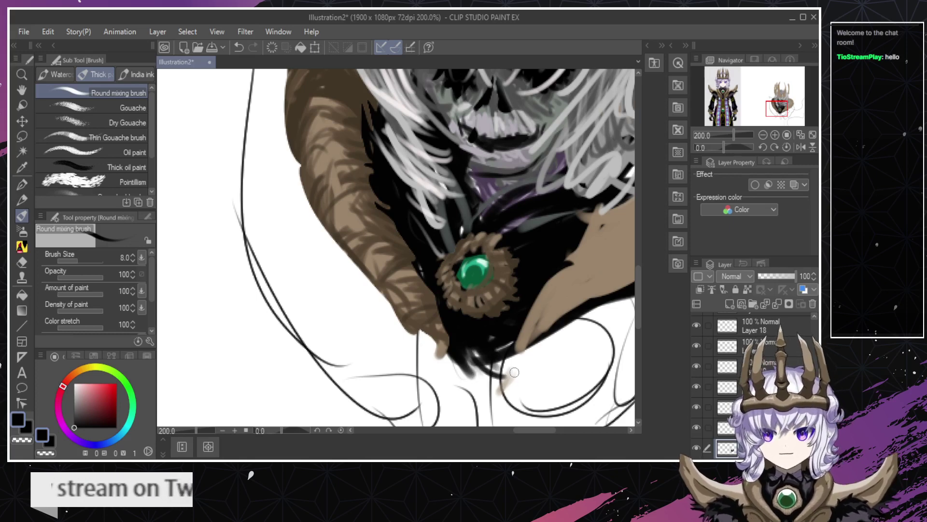
drag(473, 347, 483, 376)
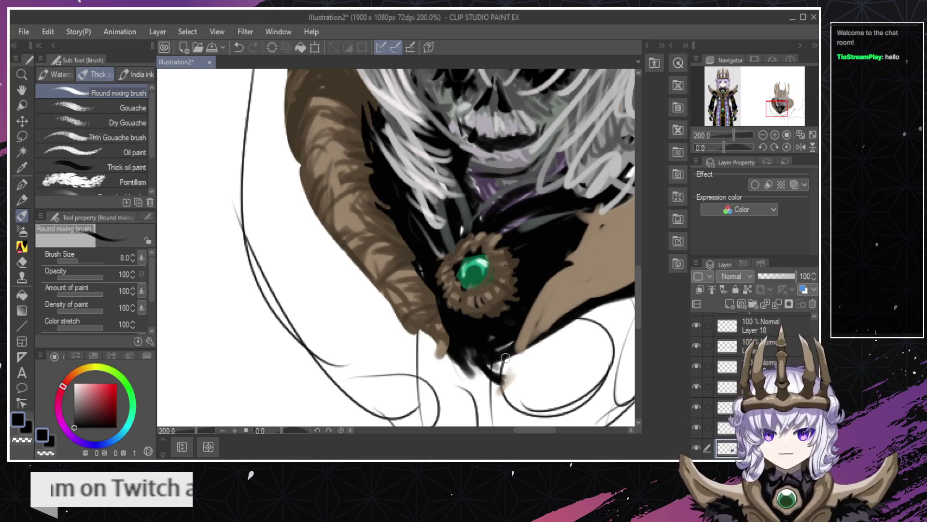
key(ctrl+z)
key(ctrl+z)
key(ctrl+z)
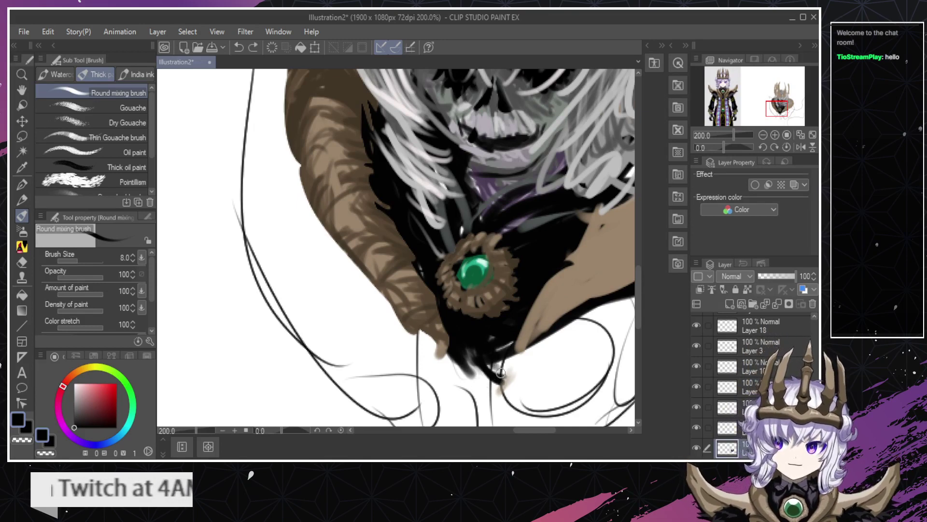
Paint a curved black stroke over the grey and purple streaks just above the brooch, undoing stray strokes first.
key(alt+space)
alt+click(484, 372)
alt+click(484, 373)
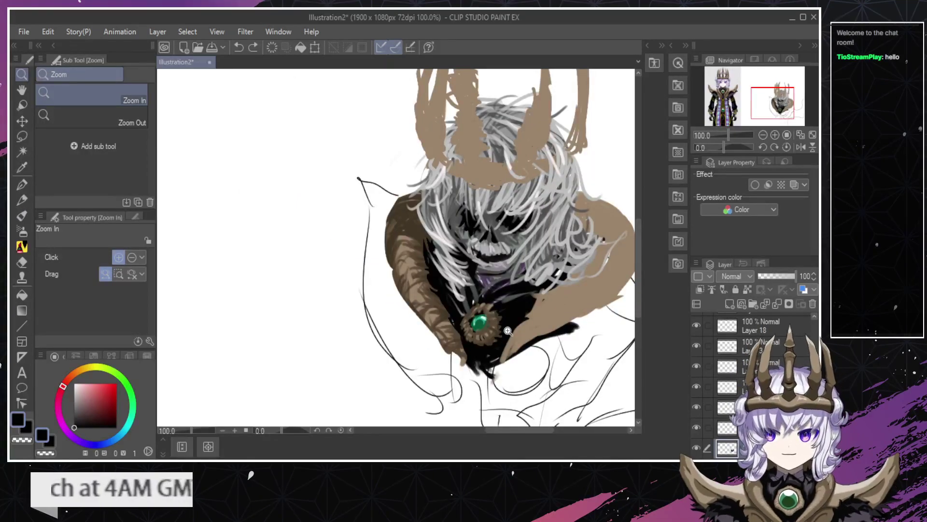
click(490, 313)
key(b)
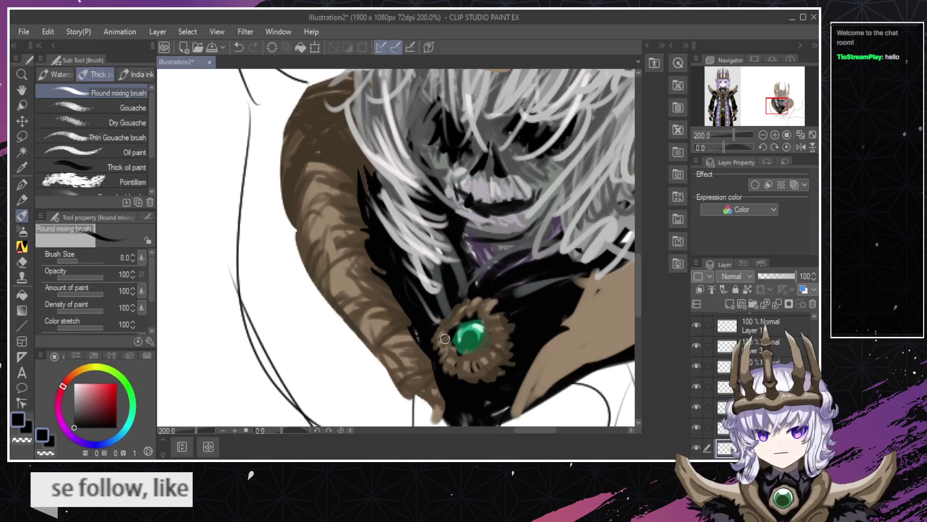
key(ctrl+z)
key(/)
scroll(448, 334, down, 3)
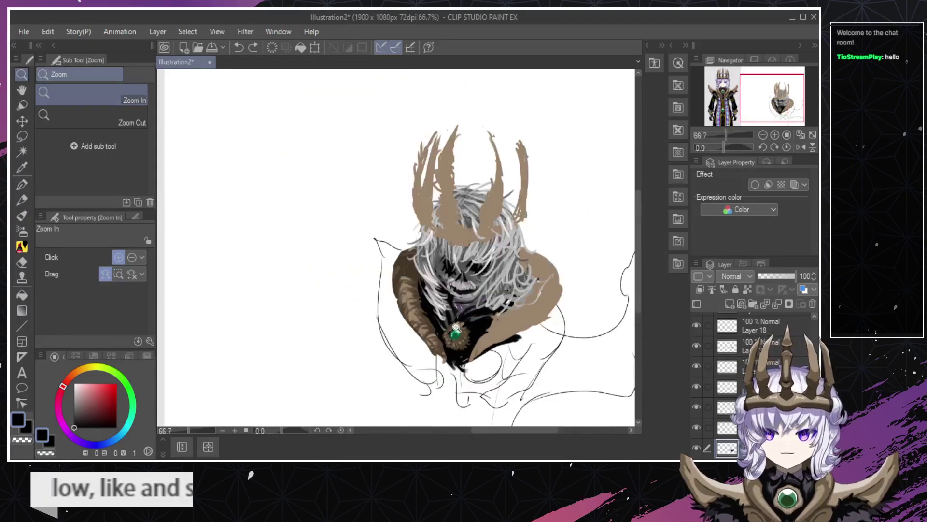
scroll(456, 327, up, 4)
scroll(474, 331, down, 2)
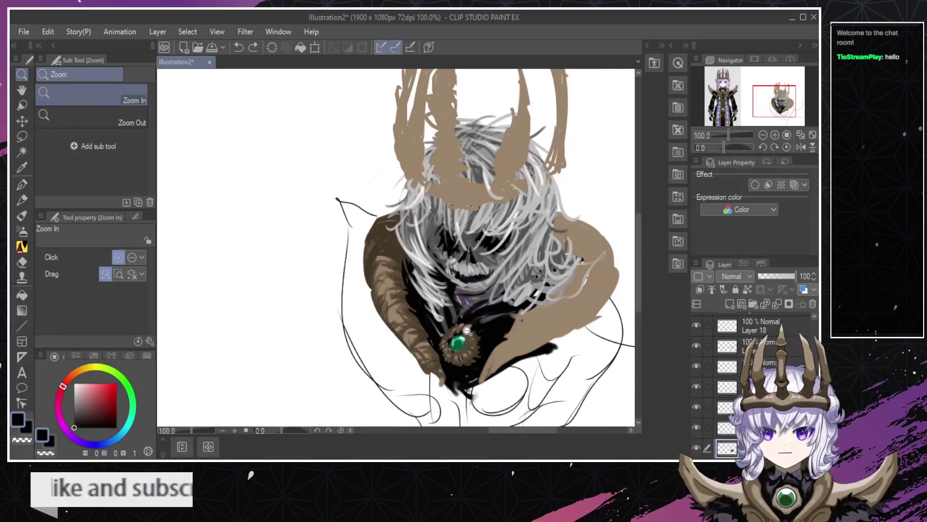
scroll(454, 328, up, 4)
key(b)
key(ctrl+z)
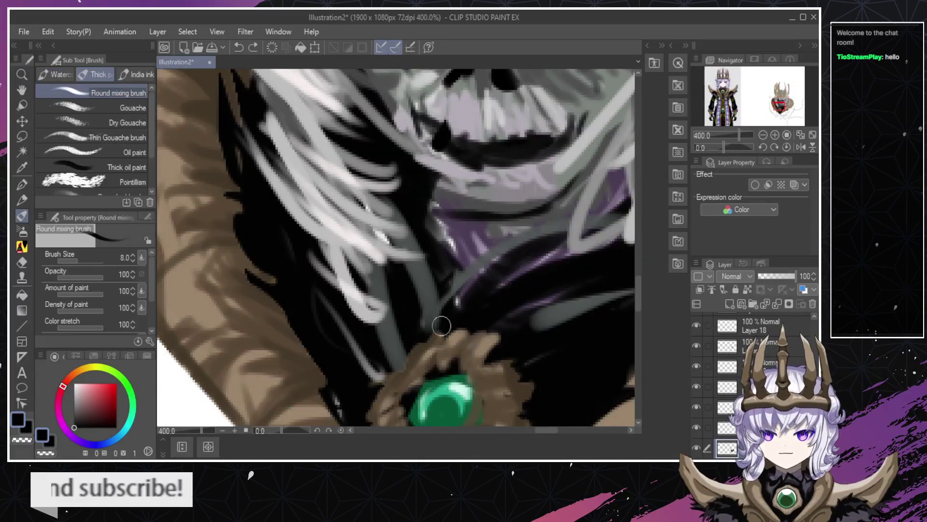
drag(458, 303, 560, 242)
Compare the figure with Layer 24 hidden and shown, and leave the layer visible.
key(slash)
scroll(448, 342, down, 6)
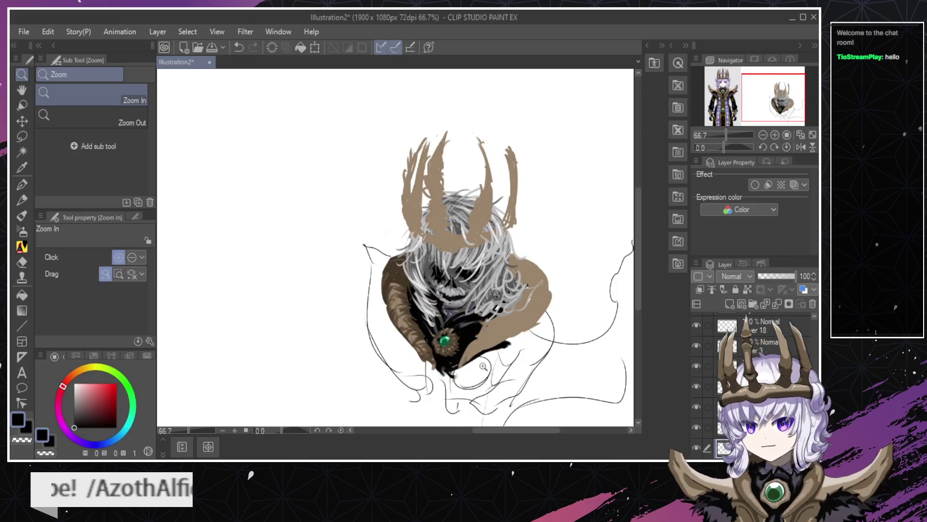
scroll(446, 372, up, 1)
scroll(459, 365, down, 1)
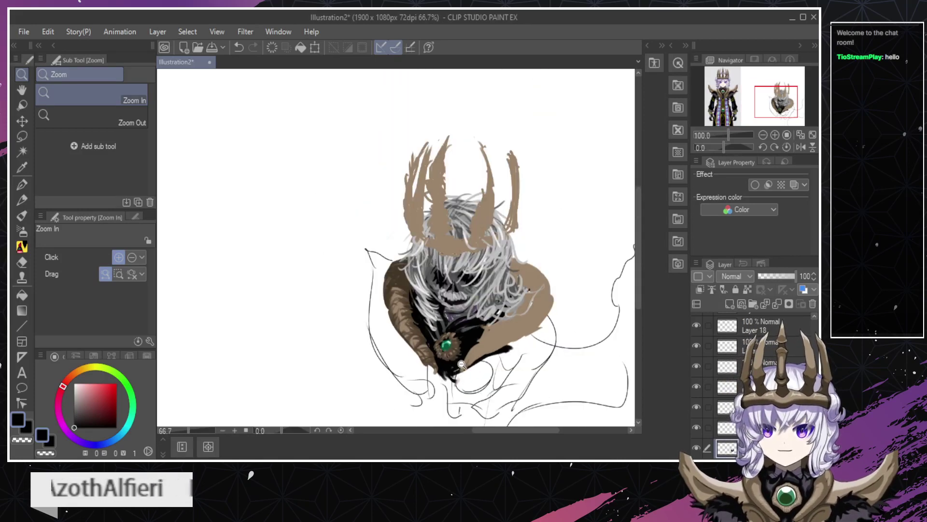
scroll(462, 362, up, 3)
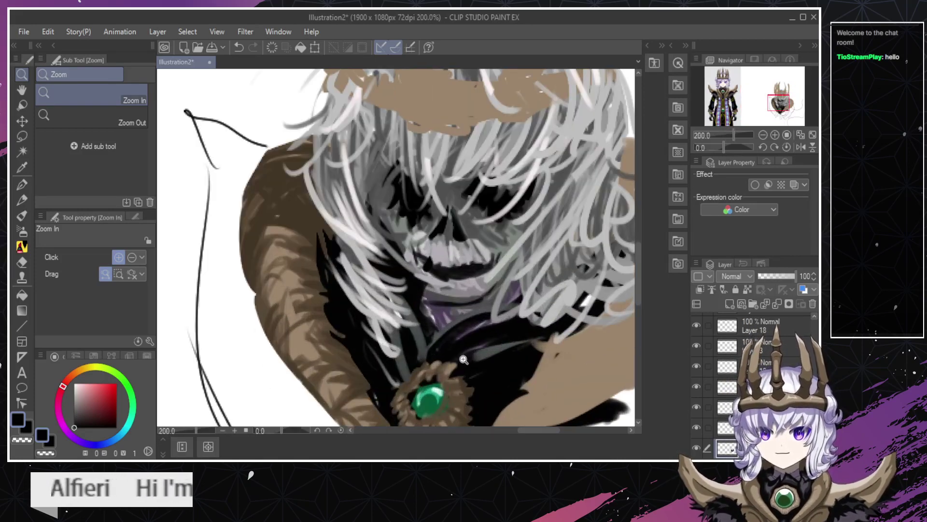
scroll(460, 359, down, 3)
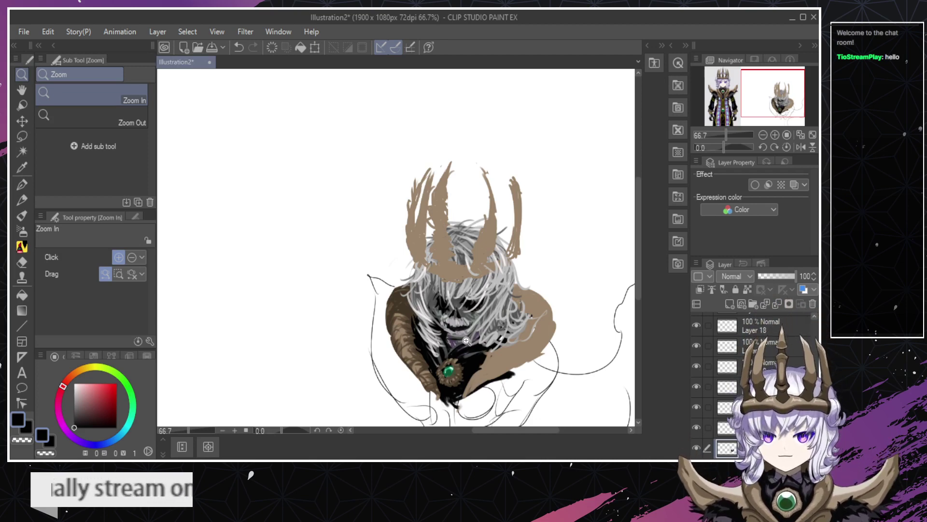
key(ctrl+shift+n)
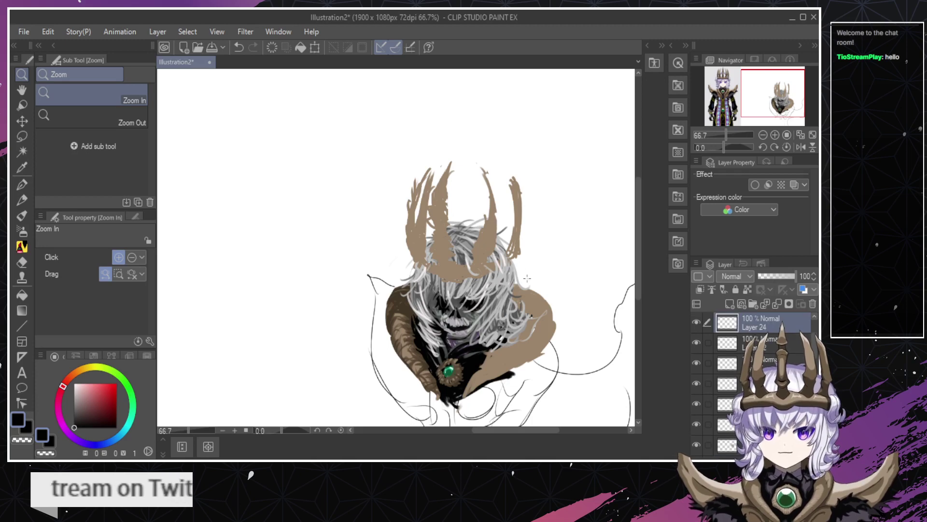
click(697, 320)
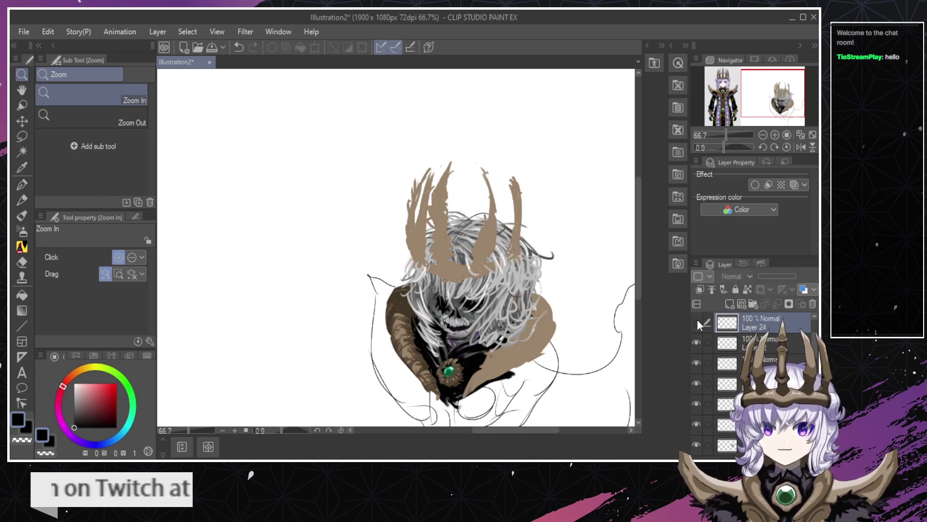
click(698, 322)
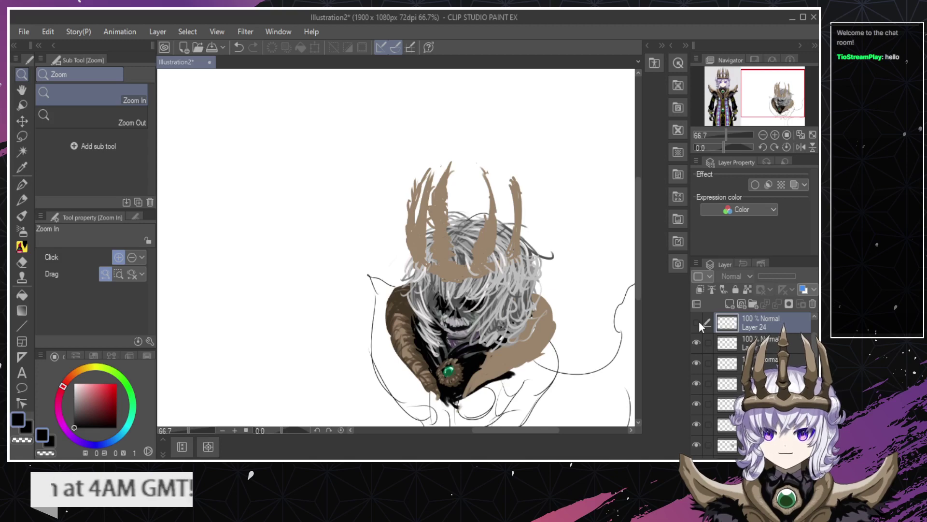
click(699, 322)
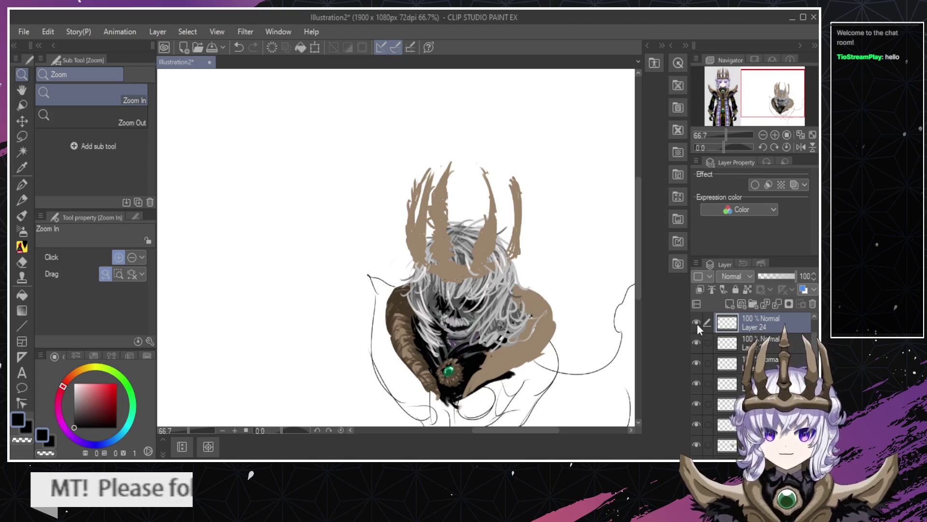
click(697, 323)
click(696, 323)
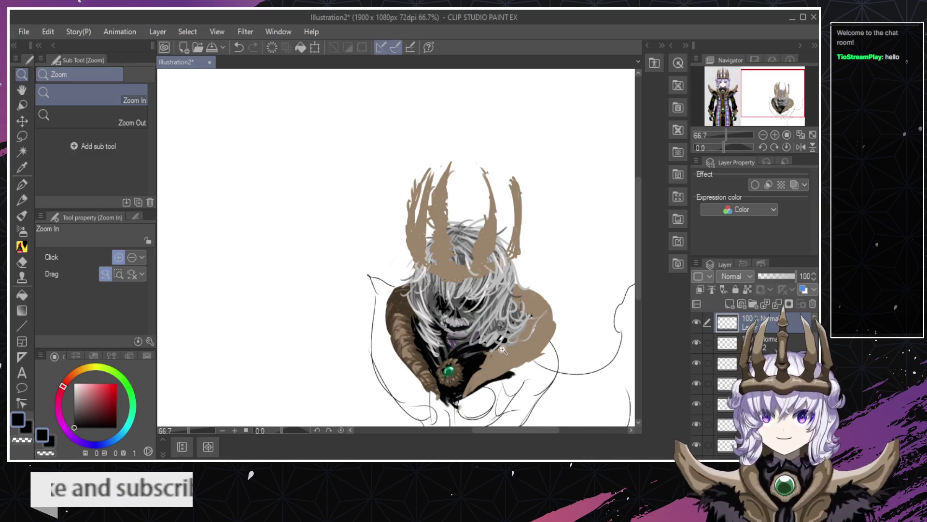
Zoom in on the brooch and make the black garment's layer active for the Round mixing brush.
click(448, 391)
click(461, 383)
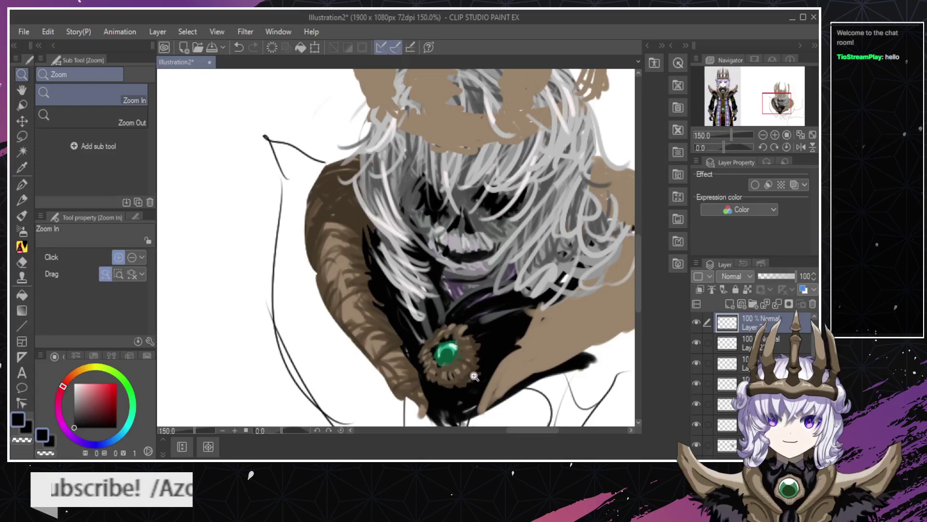
ctrl+shift+click(416, 379)
key(b)
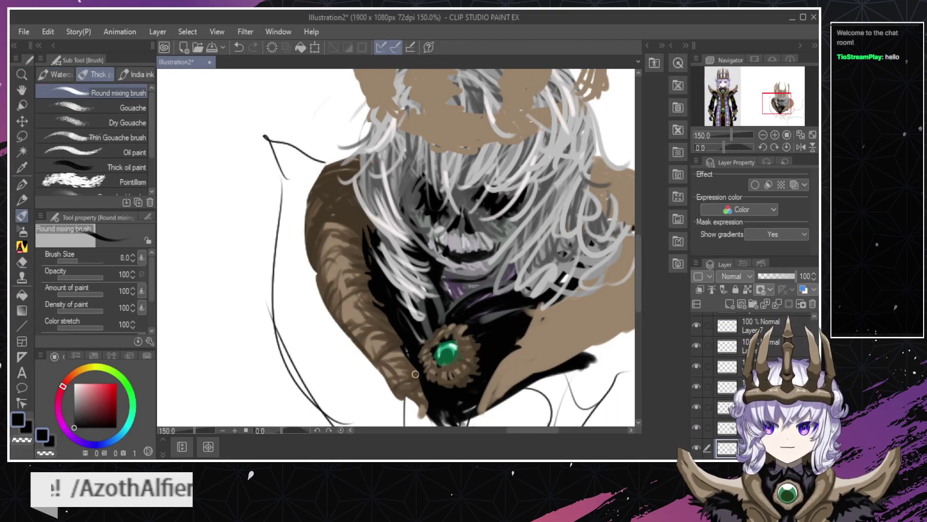
Sample the dark brown shading from the left shoulder plate and try curved shading strokes on the right shoulder plate.
alt+click(414, 373)
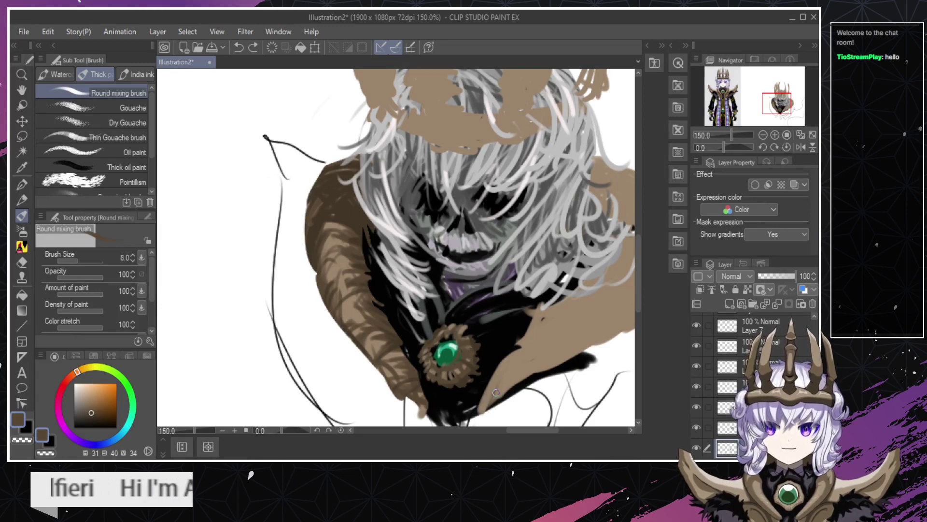
mouse_move(522, 347)
mouse_down()
mouse_move(556, 345)
mouse_move(544, 335)
mouse_move(525, 345)
mouse_move(569, 324)
mouse_move(528, 334)
mouse_move(585, 301)
mouse_up()
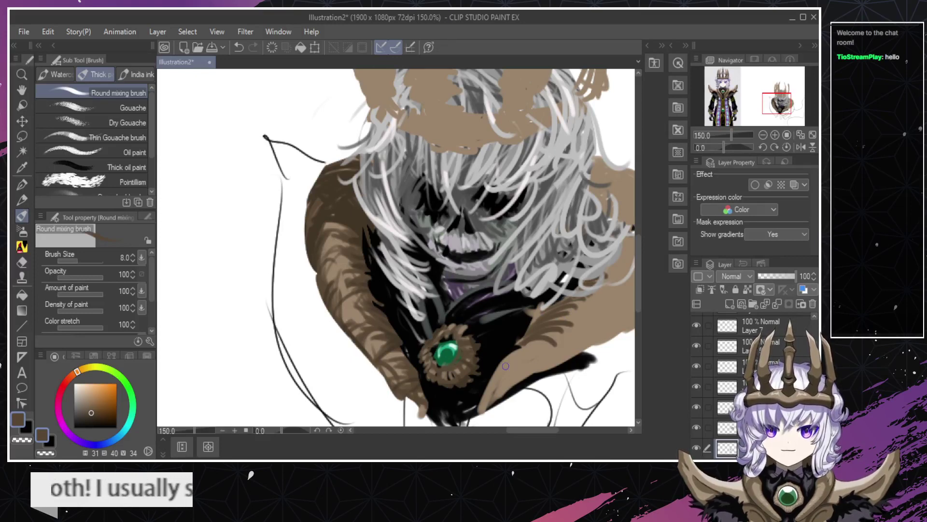
ctrl+alt+click(546, 270)
ctrl+alt+click(545, 266)
ctrl+click(579, 207)
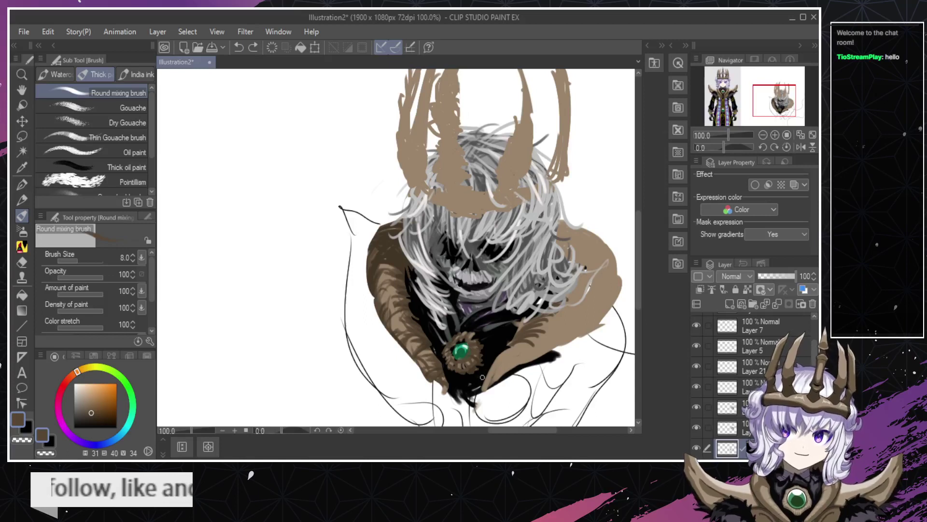
Activate the layer holding the shoulder plates' base colour and select the painted shape by auto-selecting the outside and inverting.
key(e)
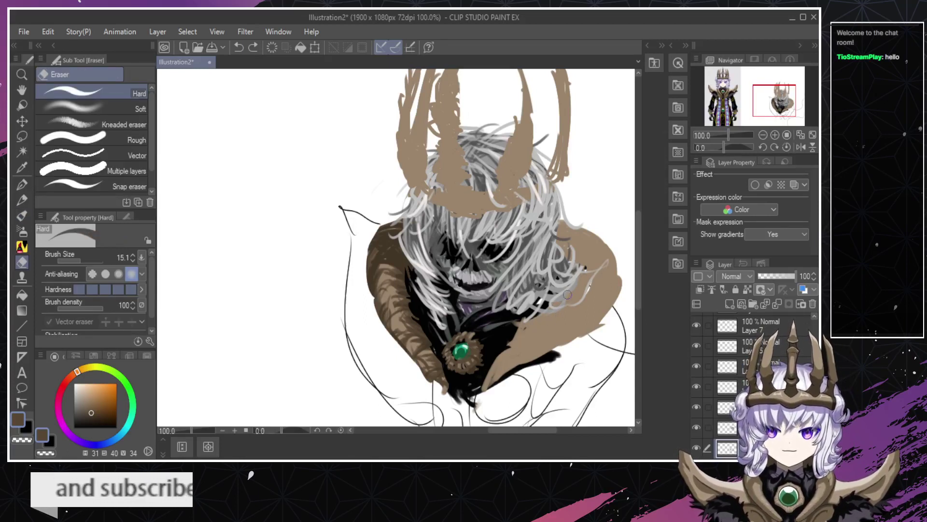
drag(543, 369, 547, 377)
ctrl+shift+click(594, 275)
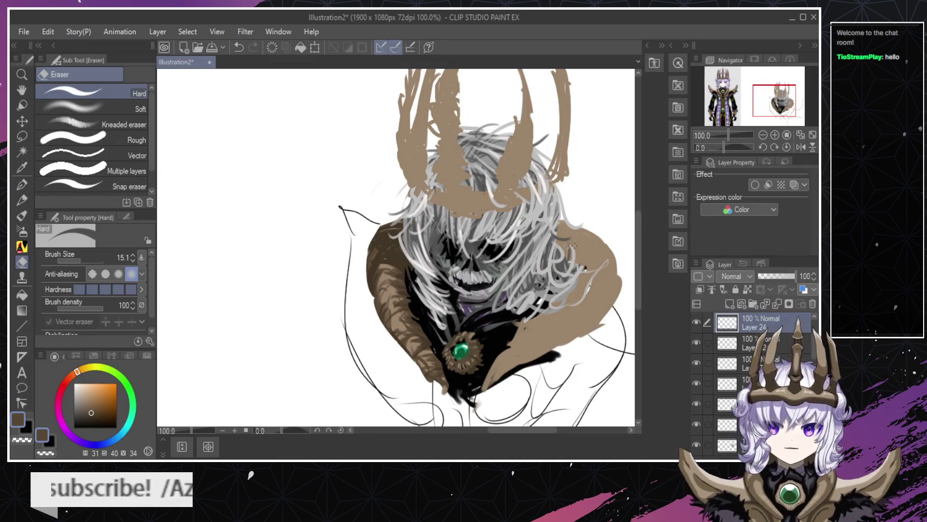
click(726, 306)
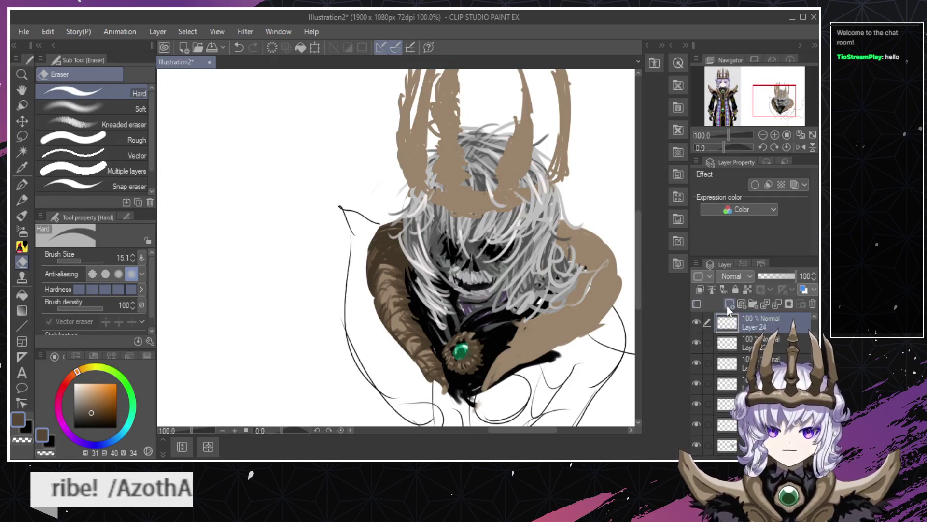
ctrl+shift+click(513, 336)
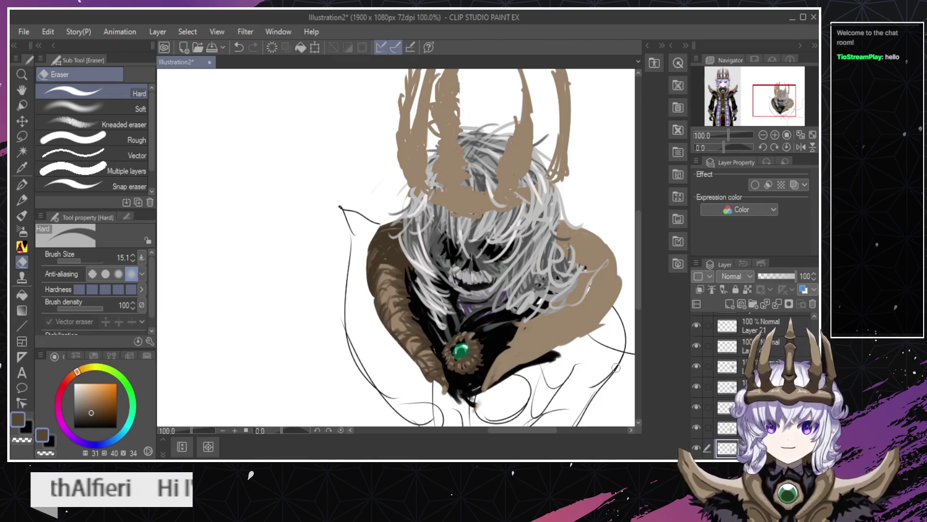
click(22, 151)
click(309, 291)
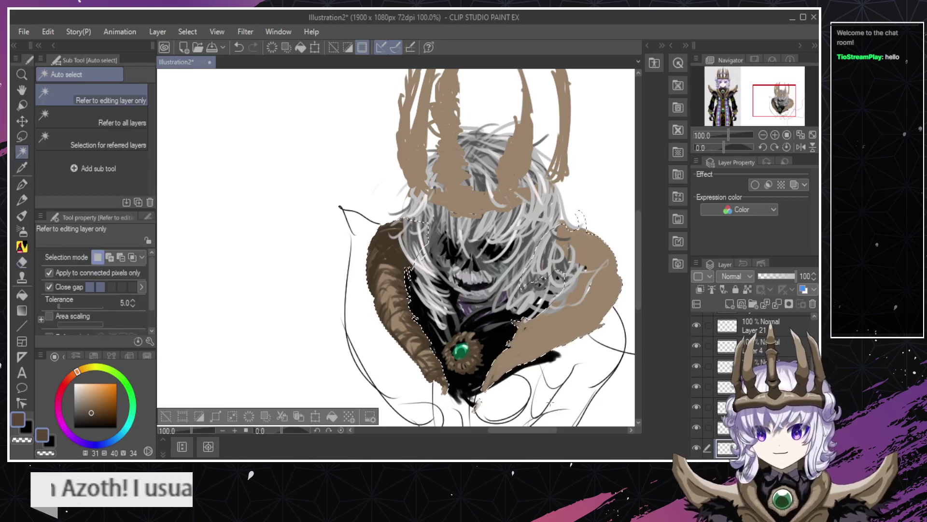
key(ctrl+shift+i)
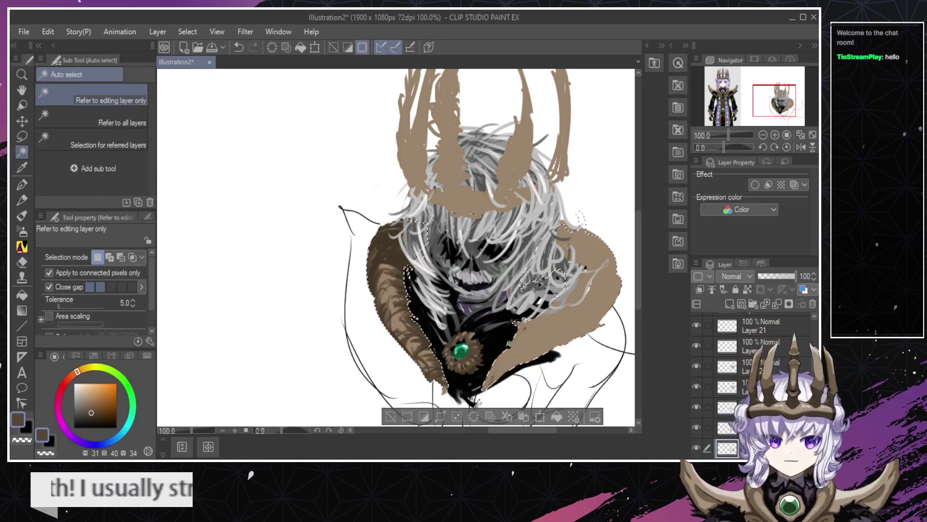
Add a layer mask from the shoulder plate selection to the separate shading layer.
scroll(808, 369, up, 5)
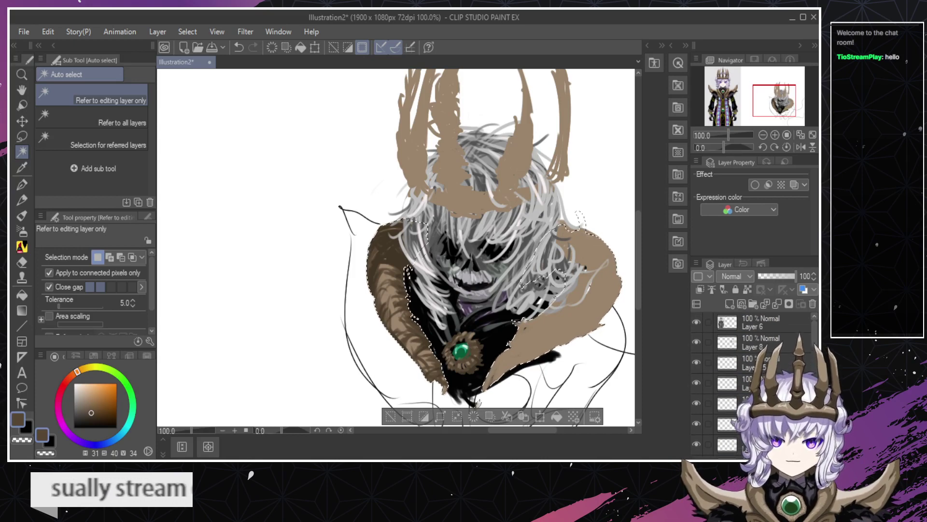
click(699, 385)
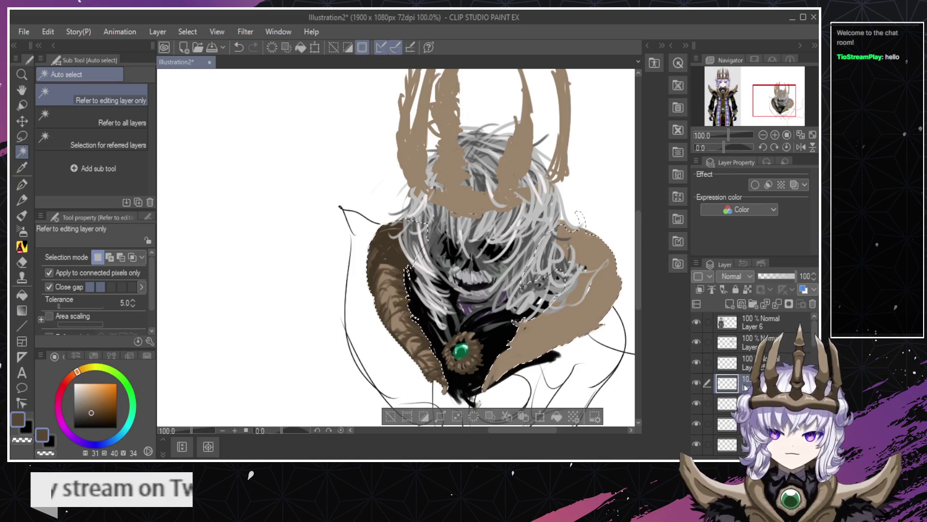
click(789, 304)
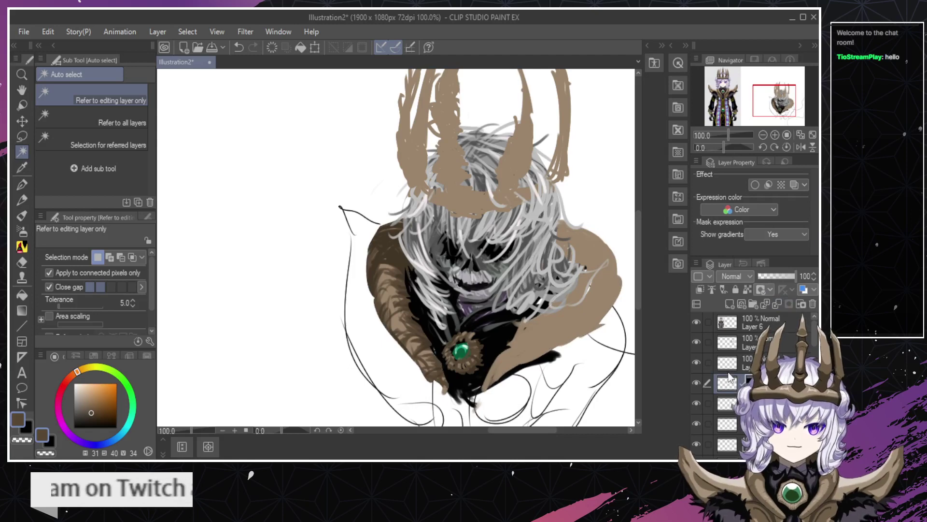
Paint curved dark brown shading strokes across the upper right shoulder plate on the masked layer with the Round mixing brush.
key(b)
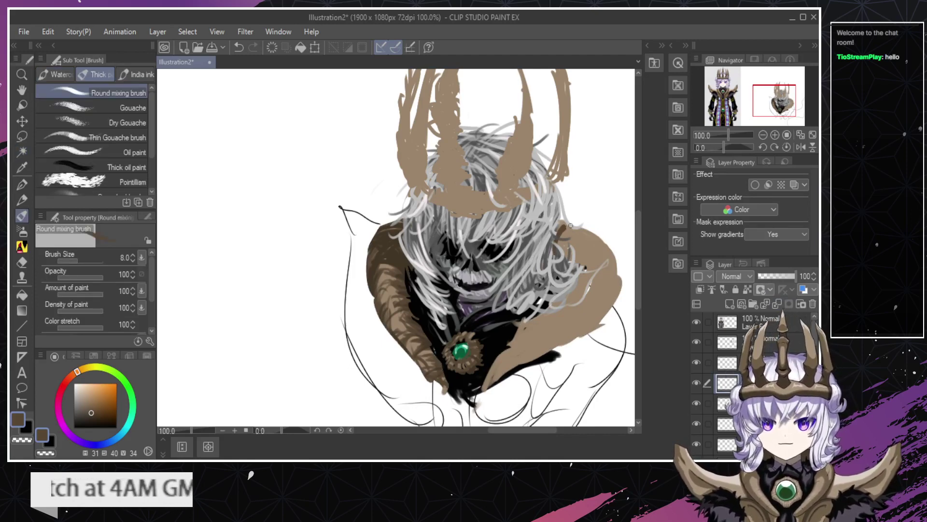
mouse_move(557, 243)
mouse_down()
mouse_move(597, 239)
mouse_move(565, 258)
mouse_move(612, 262)
mouse_move(580, 256)
mouse_move(572, 264)
mouse_move(612, 279)
mouse_move(569, 276)
mouse_move(579, 299)
mouse_move(603, 308)
mouse_move(607, 298)
mouse_move(565, 296)
mouse_move(573, 322)
mouse_move(597, 330)
mouse_move(555, 333)
mouse_up()
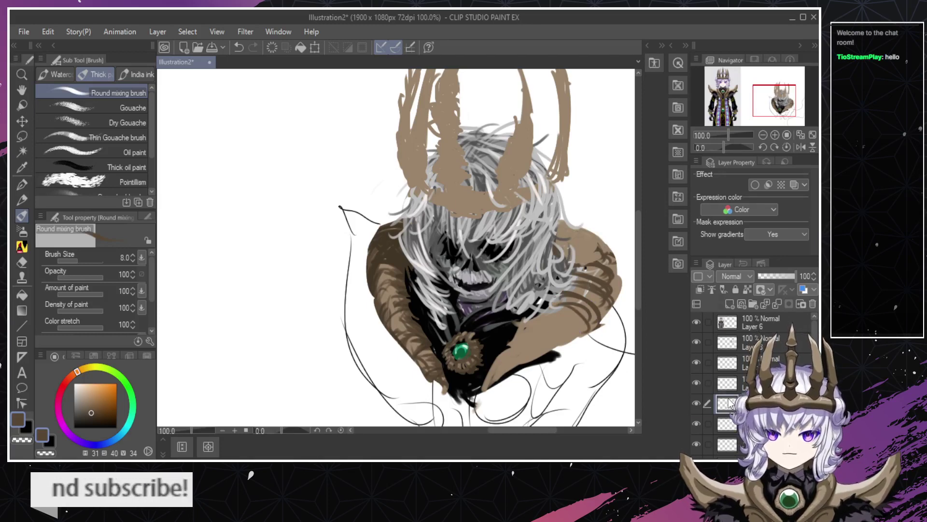
click(727, 403)
key(ctrl+z)
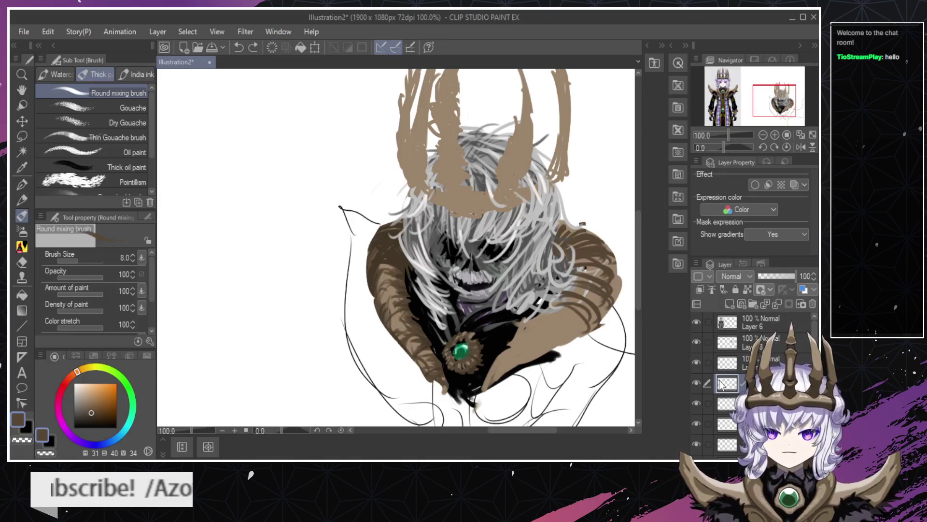
Compare the right shoulder plate with the shading layer hidden and shown, and inspect its strokes up close.
click(697, 384)
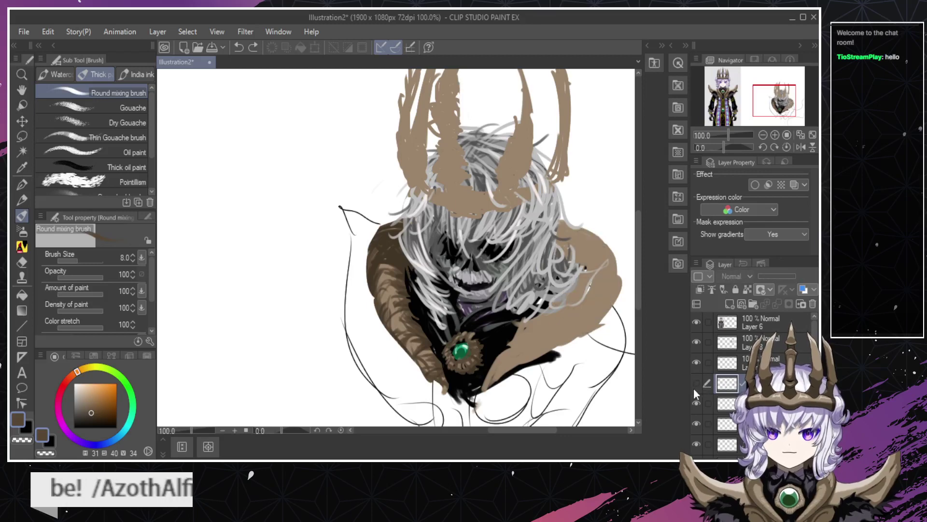
click(696, 384)
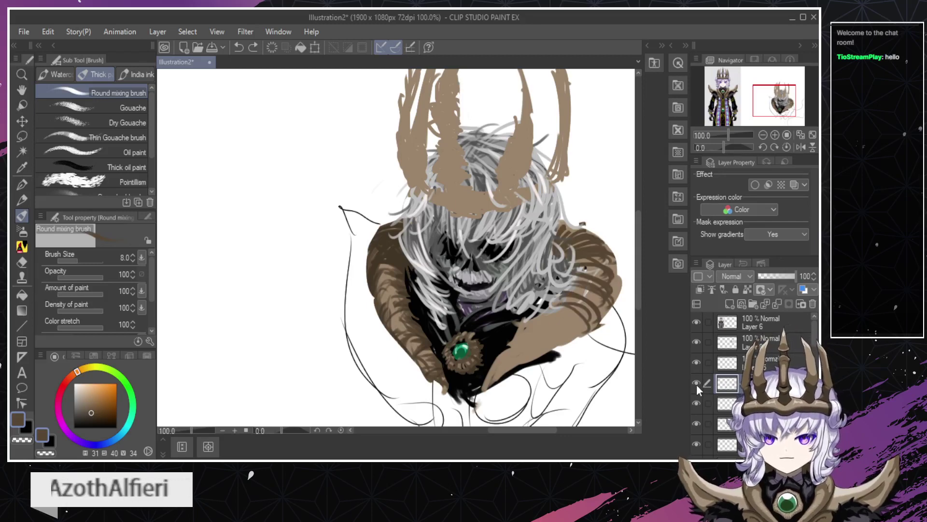
click(696, 387)
click(697, 387)
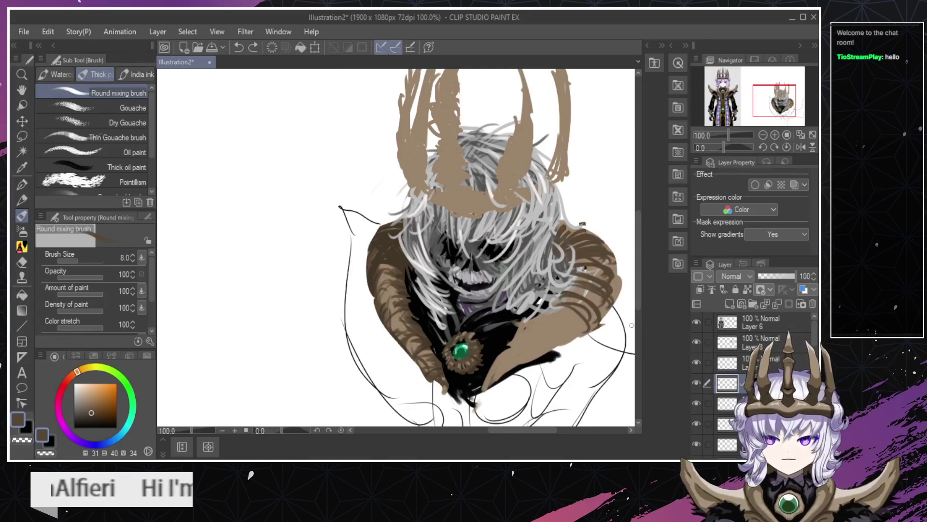
key(ctrl+space)
click(575, 292)
click(575, 291)
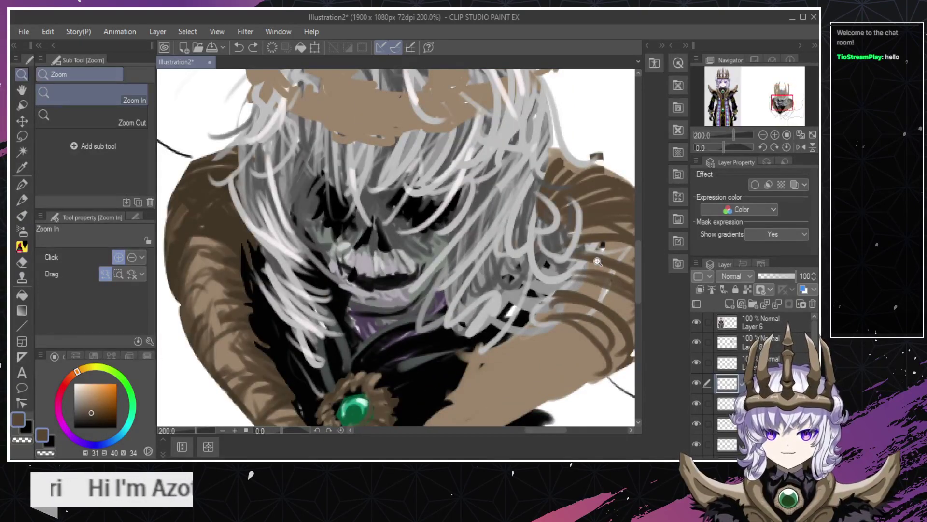
key(e)
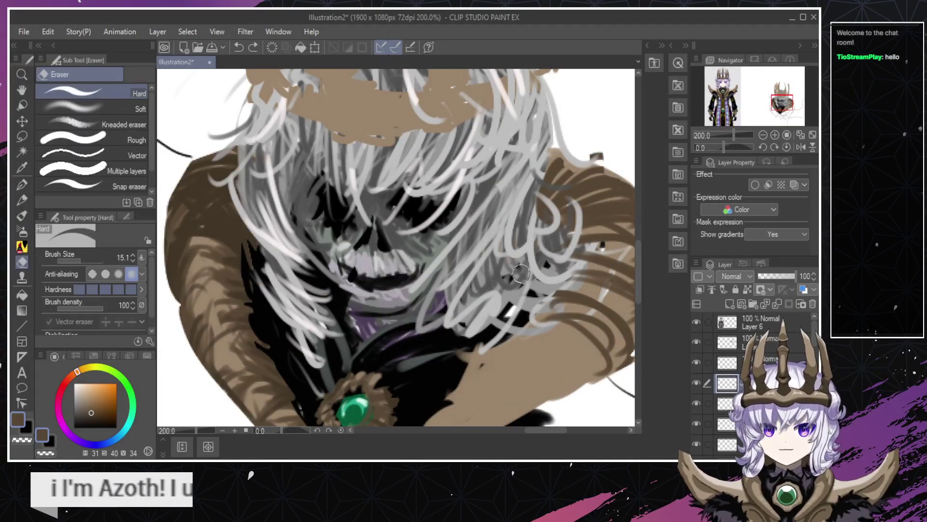
key(slash)
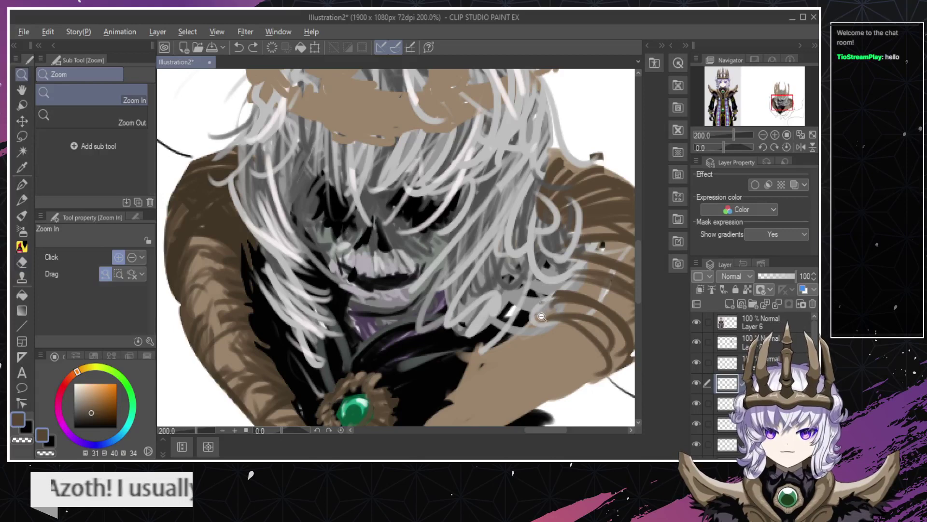
alt+click(541, 316)
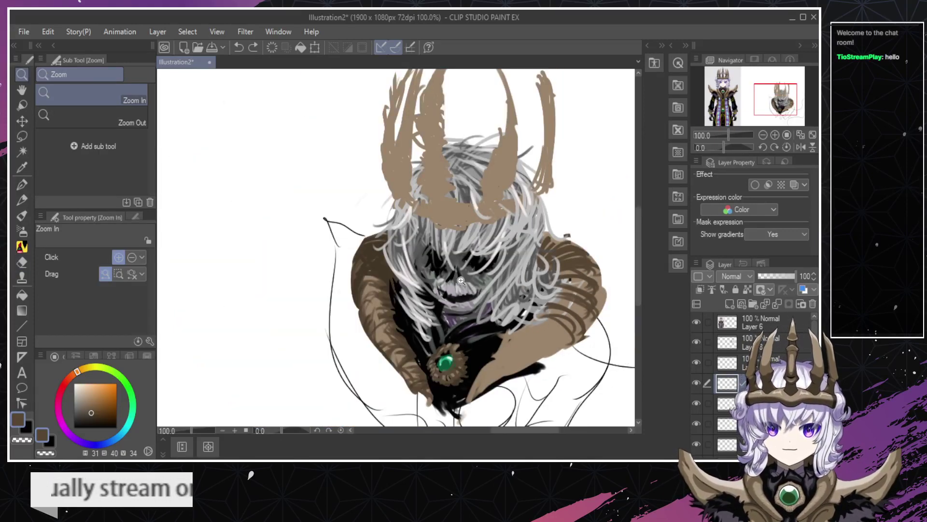
Shade the rest of the right shoulder plate with dark brown Round mixing brush strokes and erase the stray mark above it.
key(b)
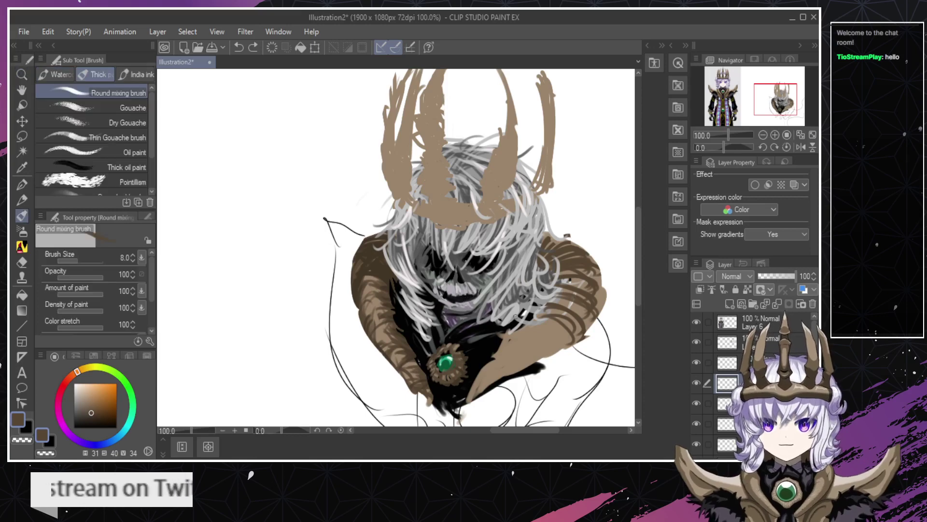
drag(538, 319, 567, 331)
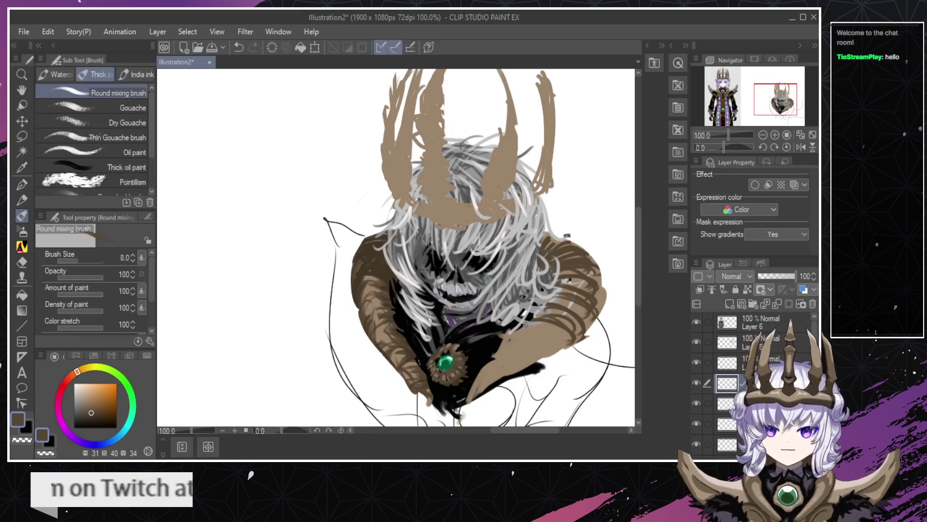
key(ctrl+z)
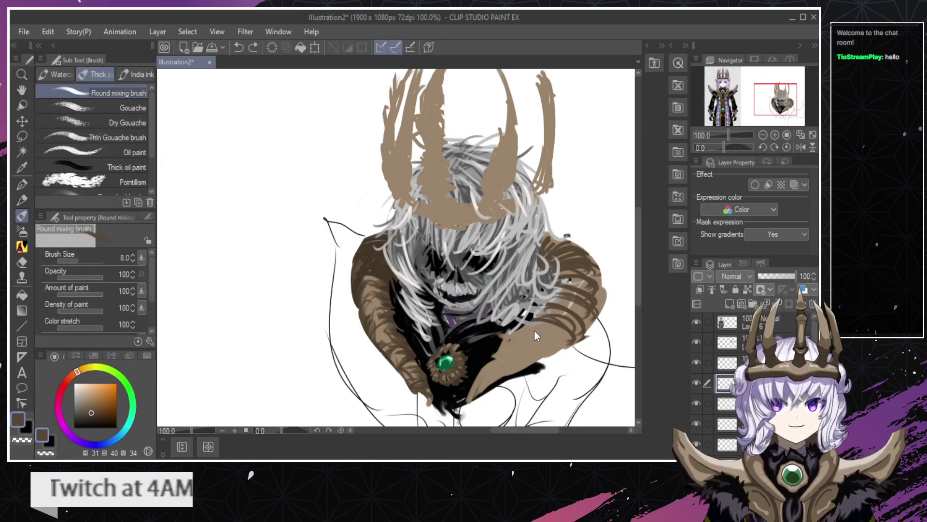
drag(535, 333, 555, 350)
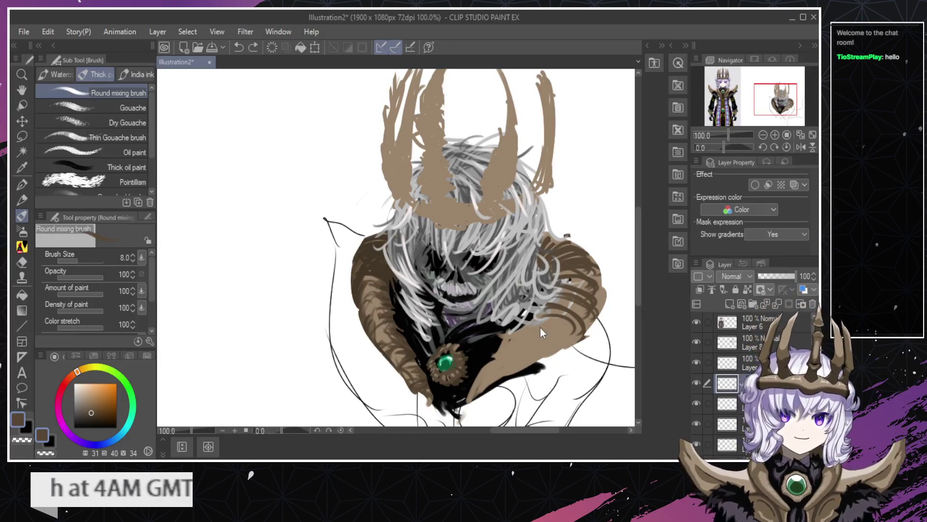
drag(541, 313, 562, 347)
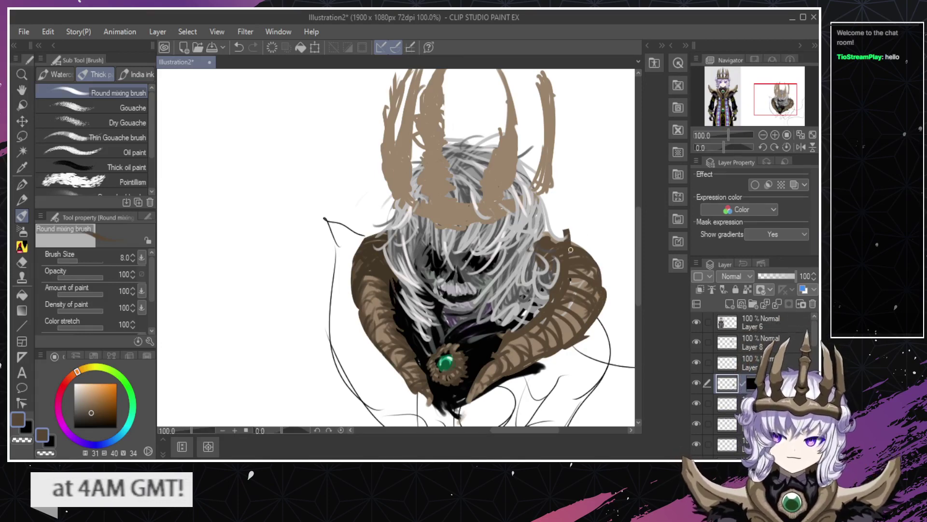
key(e)
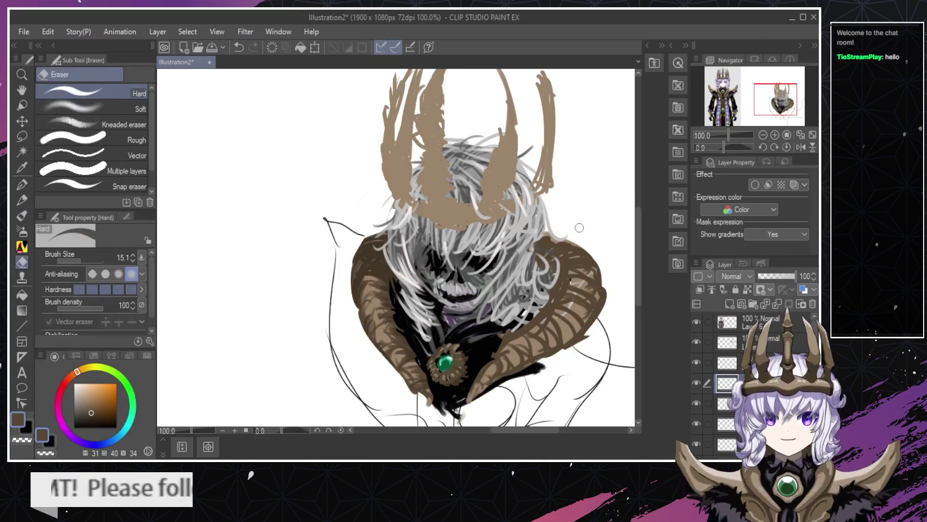
Auto-select the top area of the right shoulder plate on the layer below, and make the masked shading layer active again.
key(ctrl+space)
click(570, 227)
click(570, 227)
key(b)
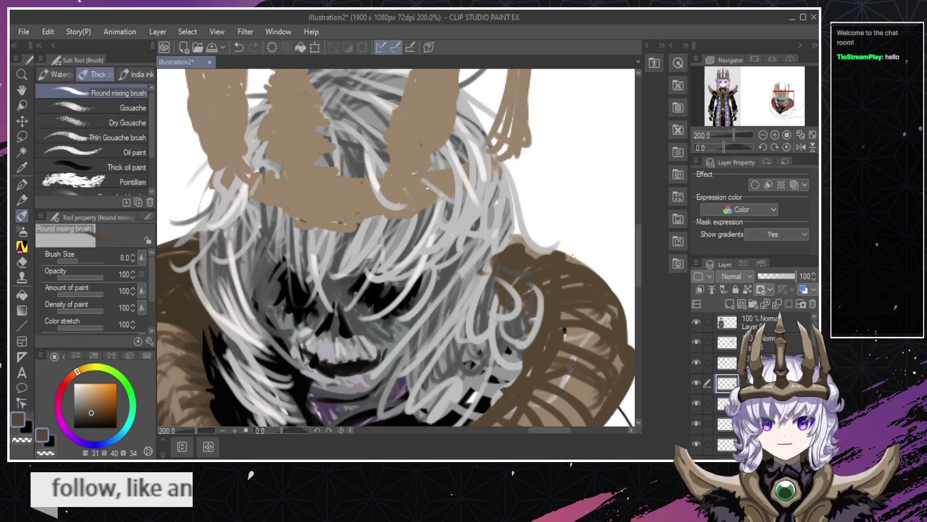
click(727, 404)
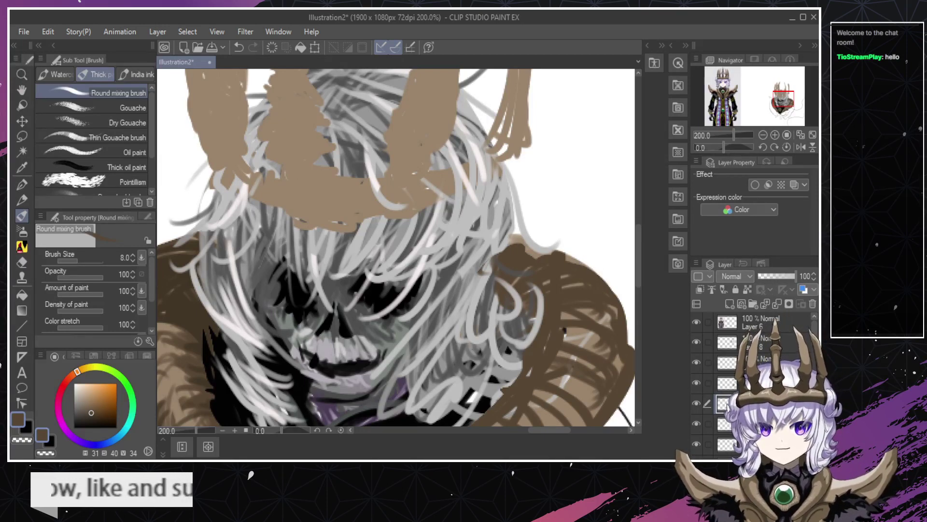
click(696, 402)
click(695, 402)
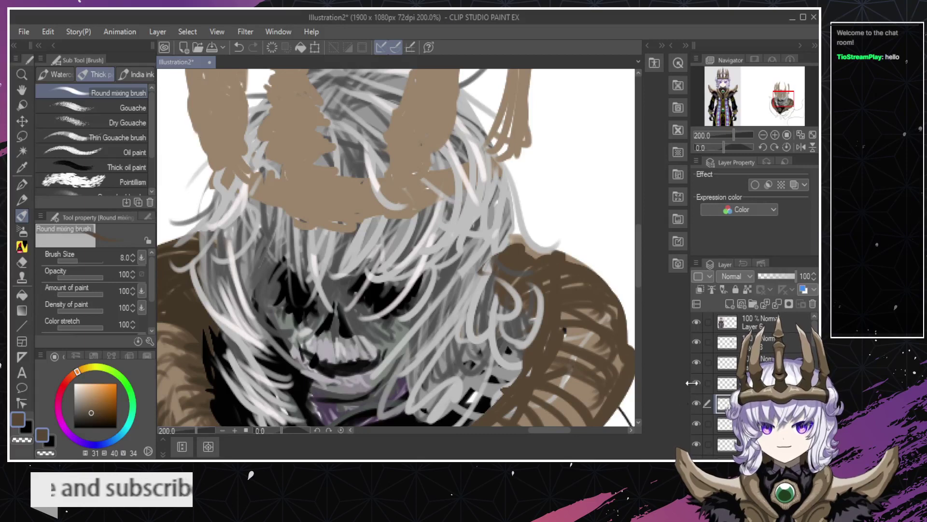
click(21, 152)
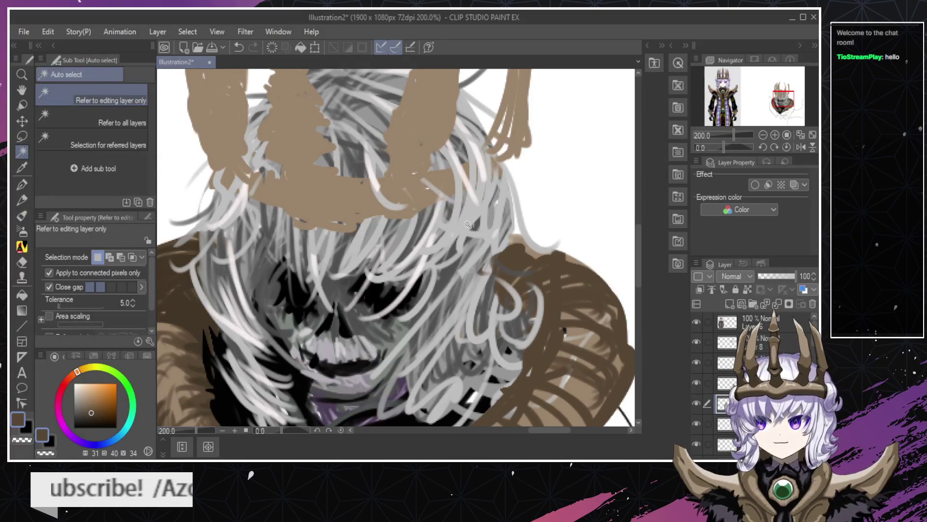
click(550, 257)
scroll(534, 261, down, 1)
click(753, 383)
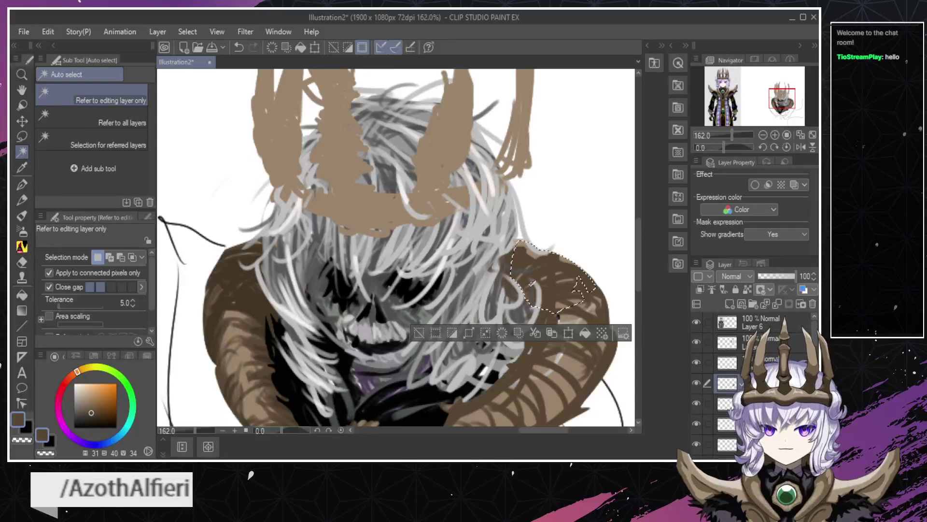
scroll(595, 291, up, 2)
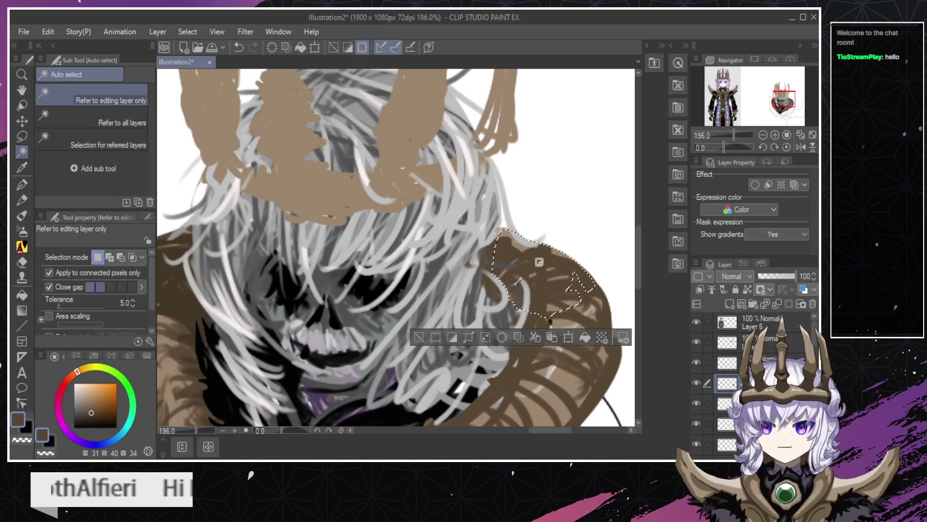
Set the secondary colour to white and darken the selected top of the right shoulder plate with dark brown Round mixing brush strokes.
click(27, 426)
click(74, 384)
key(b)
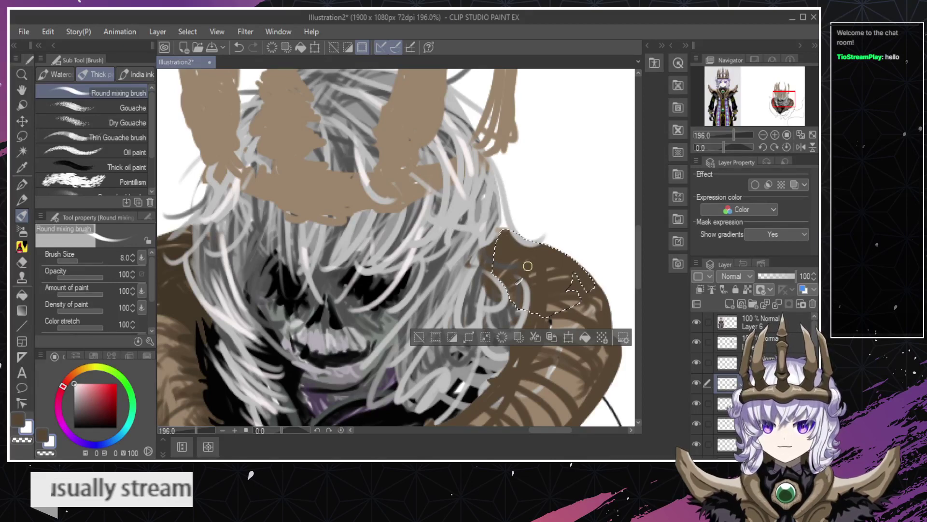
scroll(526, 289, down, 1)
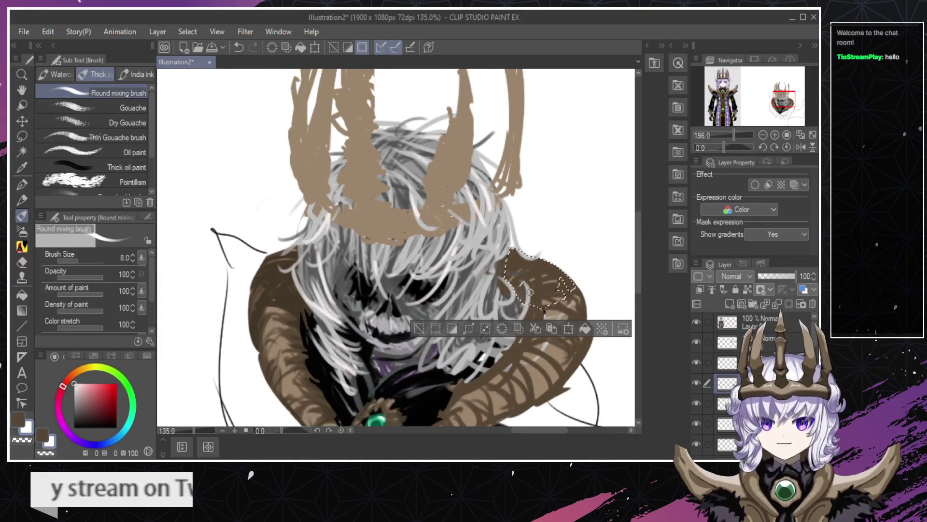
scroll(527, 289, up, 1)
scroll(526, 289, down, 1)
scroll(530, 292, up, 1)
scroll(529, 293, down, 3)
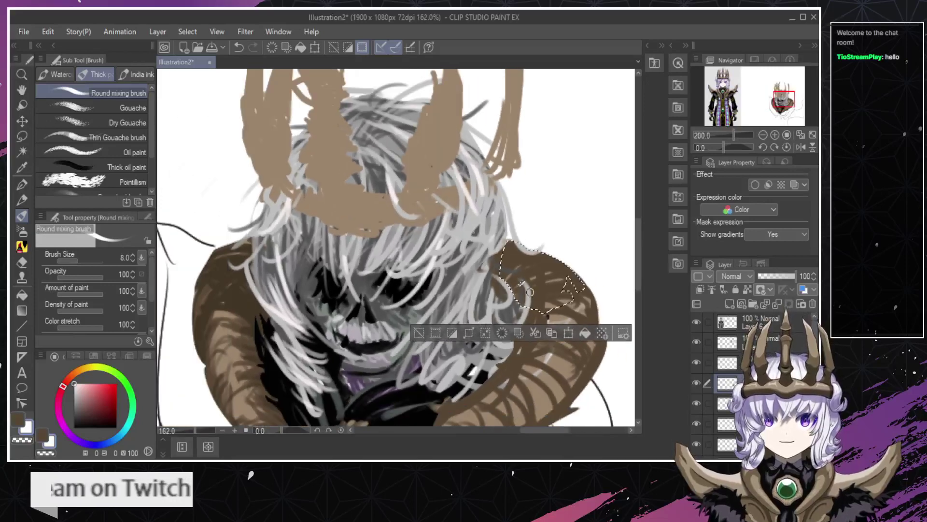
scroll(524, 294, up, 3)
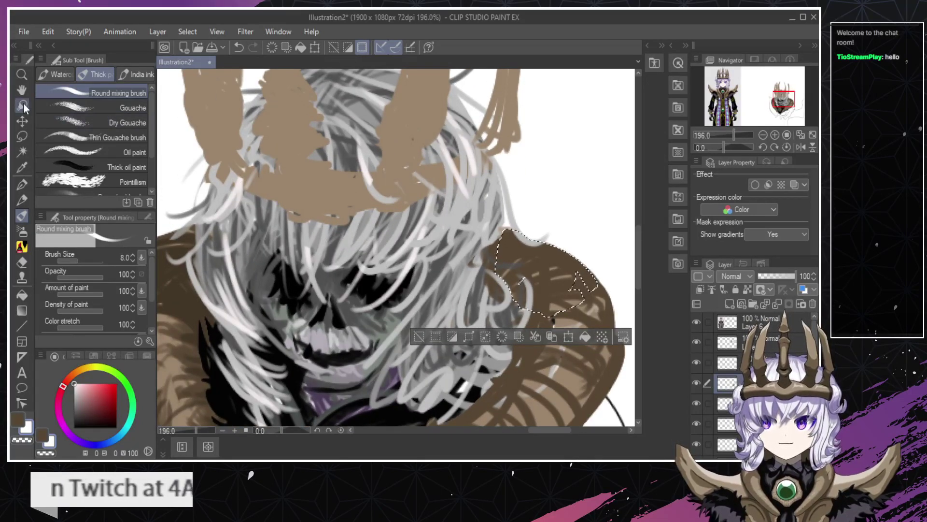
click(22, 137)
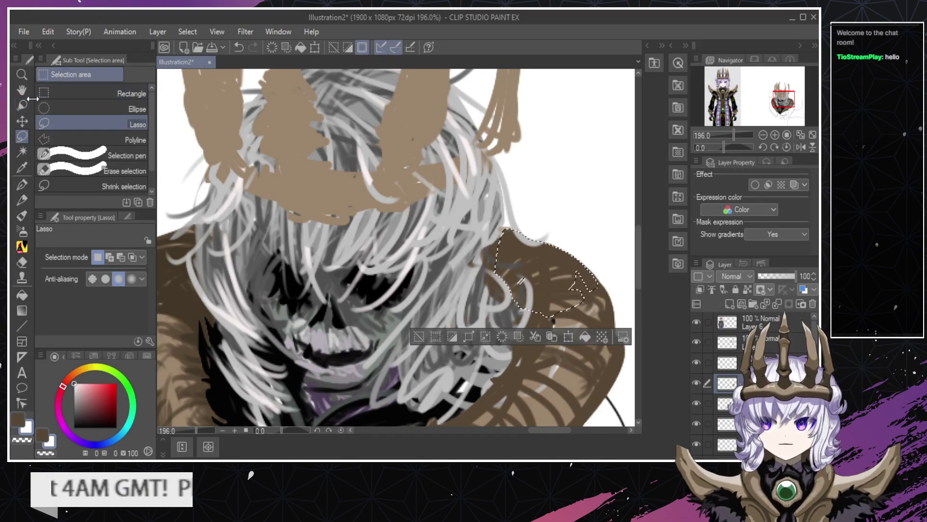
click(528, 166)
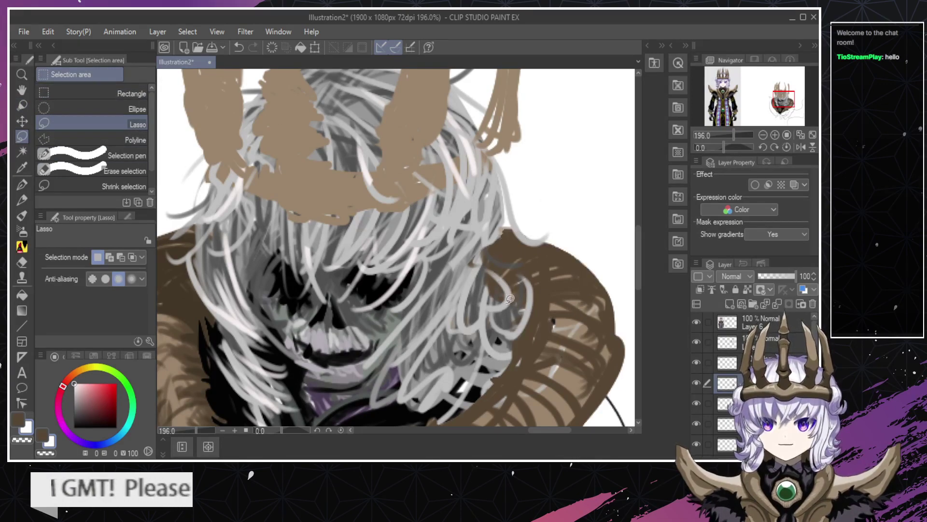
scroll(510, 299, down, 1)
ctrl+shift+click(494, 344)
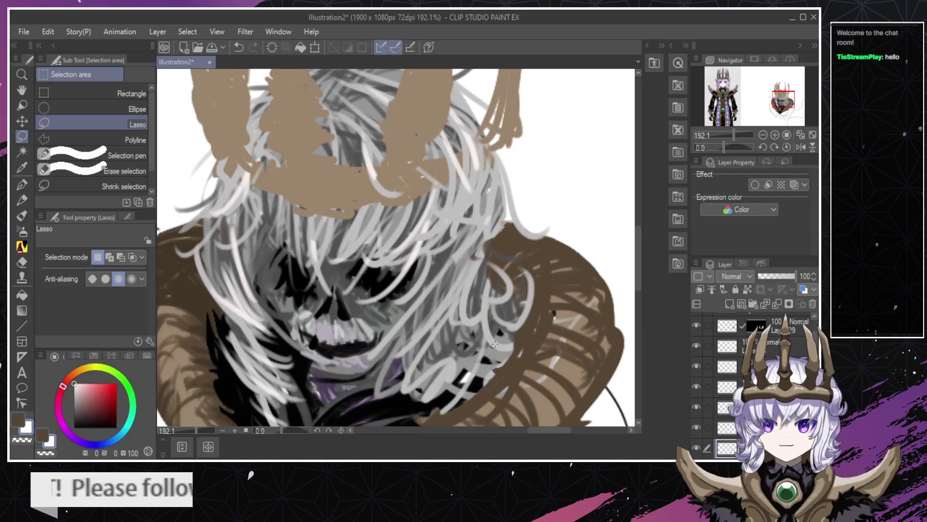
click(22, 152)
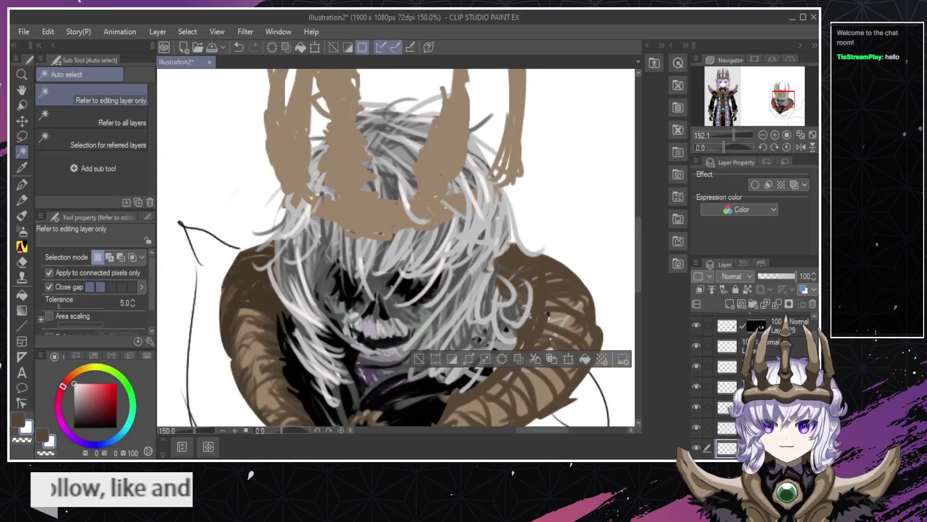
scroll(545, 338, down, 1)
click(540, 330)
scroll(540, 330, up, 1)
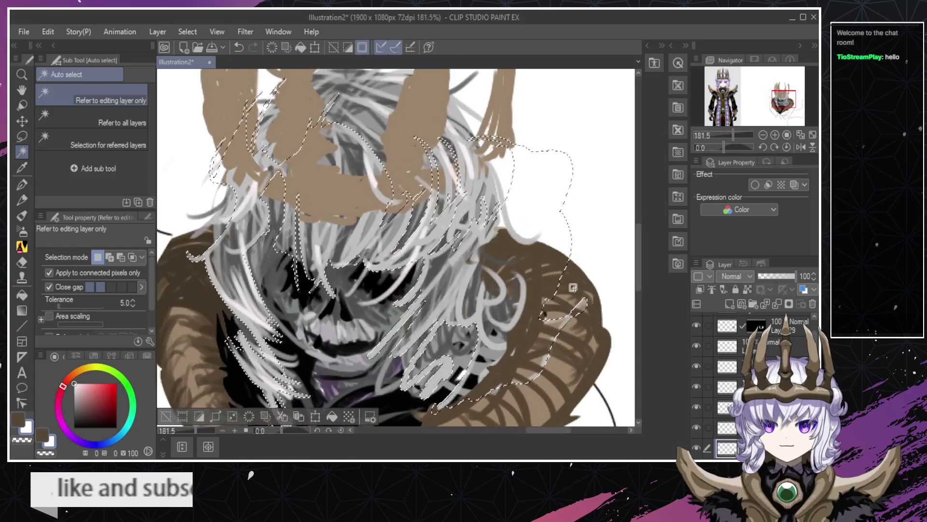
scroll(511, 272, up, 1)
scroll(512, 272, up, 1)
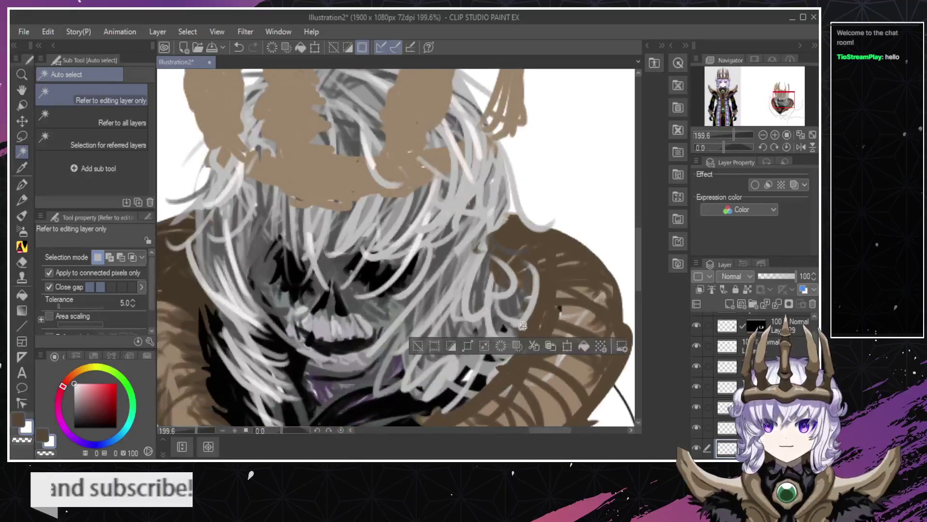
scroll(512, 331, up, 2)
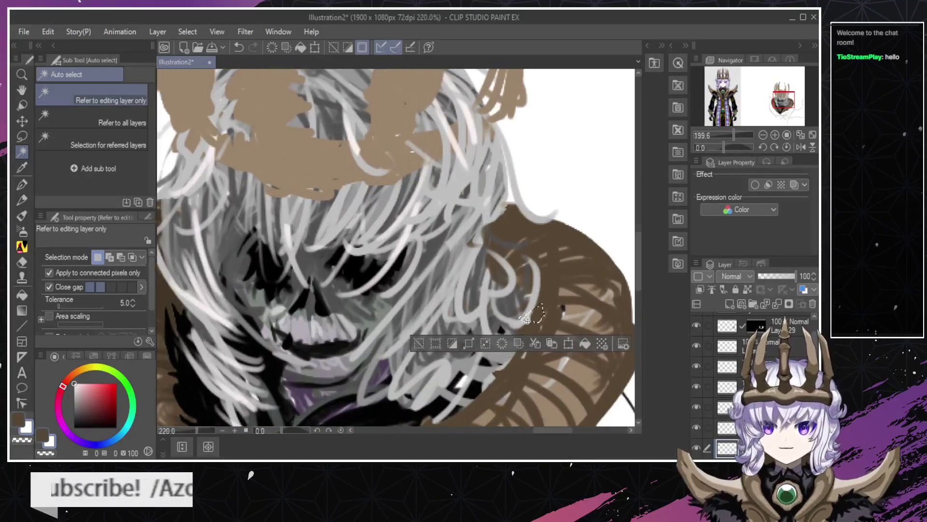
click(516, 326)
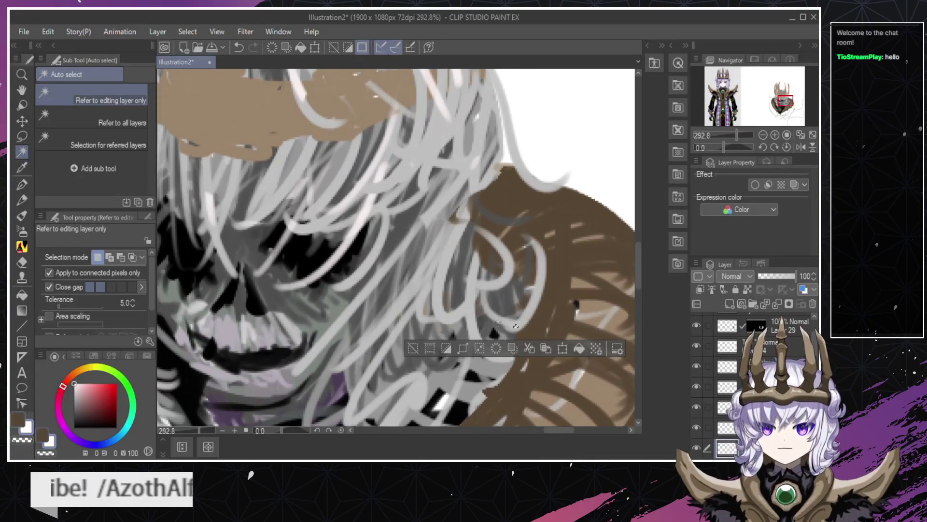
click(697, 448)
click(697, 447)
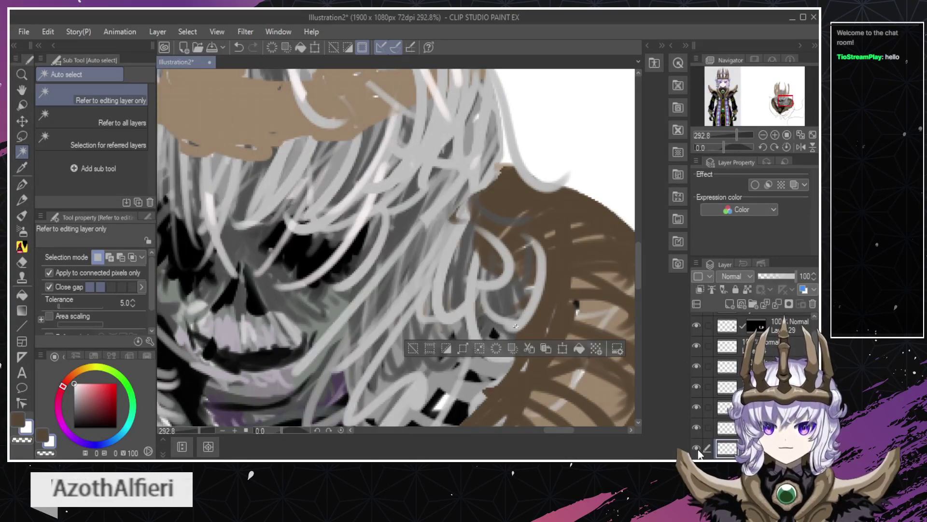
click(697, 428)
click(696, 428)
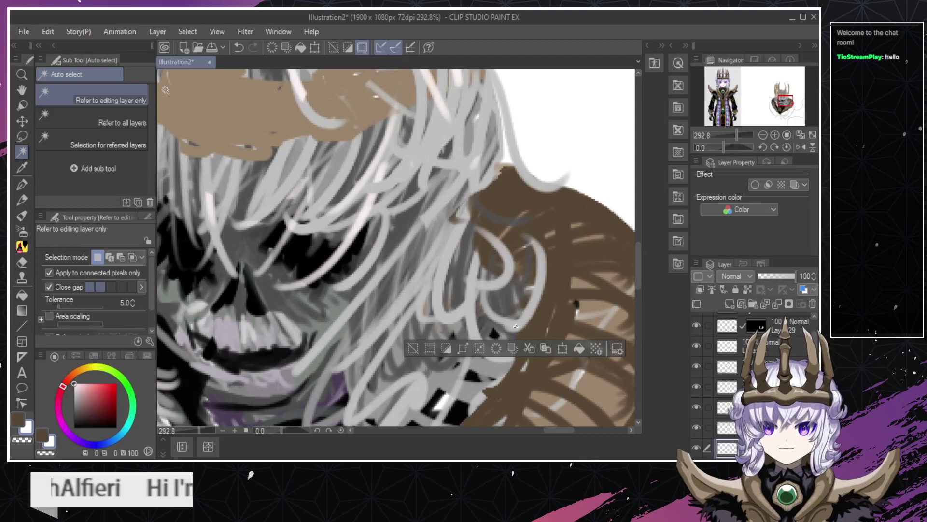
click(21, 137)
click(479, 209)
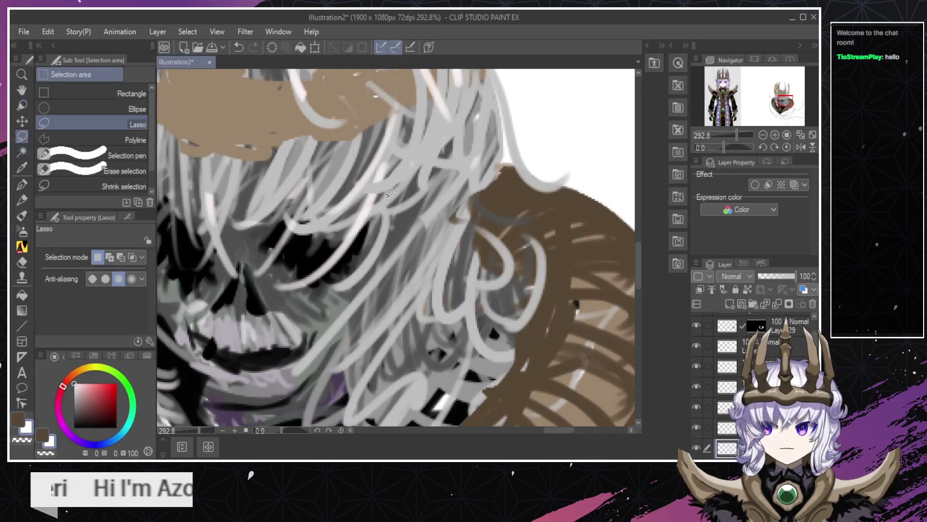
Compare the hair strands over the right shoulder plate with Layer 25 hidden and shown.
scroll(479, 210, down, 1)
ctrl+shift+click(524, 293)
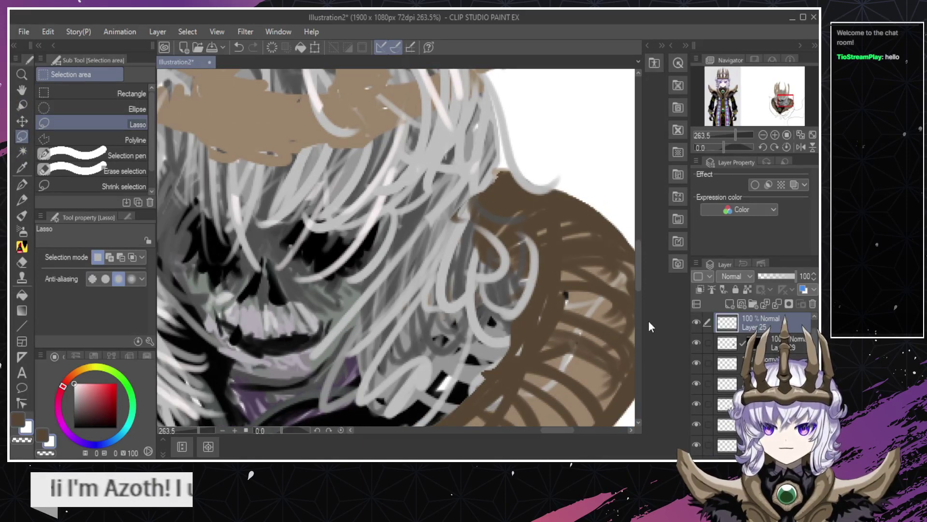
click(694, 324)
click(694, 325)
click(694, 324)
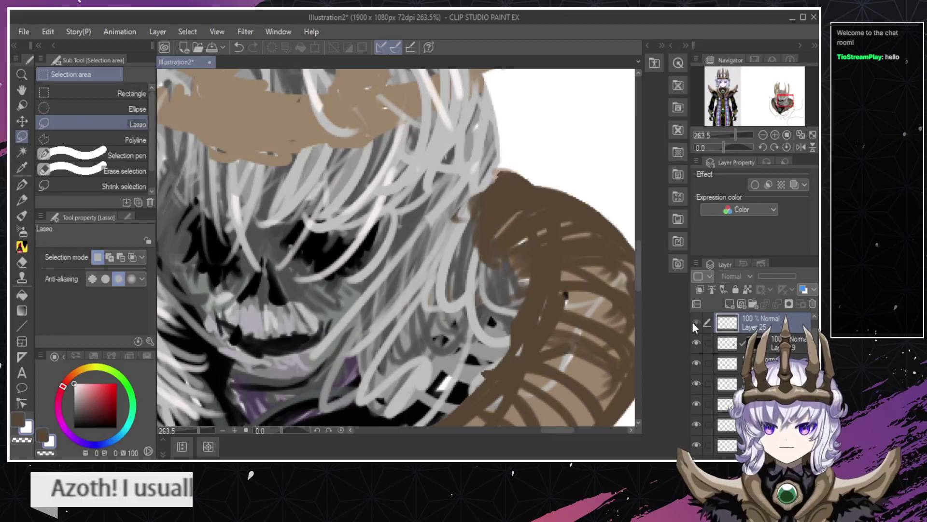
click(693, 323)
scroll(489, 321, up, 2)
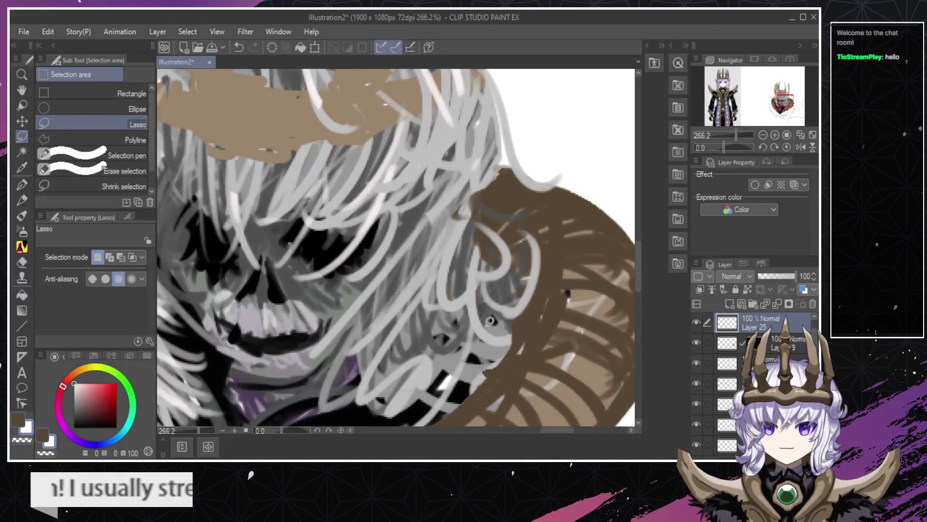
Auto-select the grey hair strands overlapping the inner edge of the right shoulder plate on the hair layer.
ctrl+shift+click(492, 347)
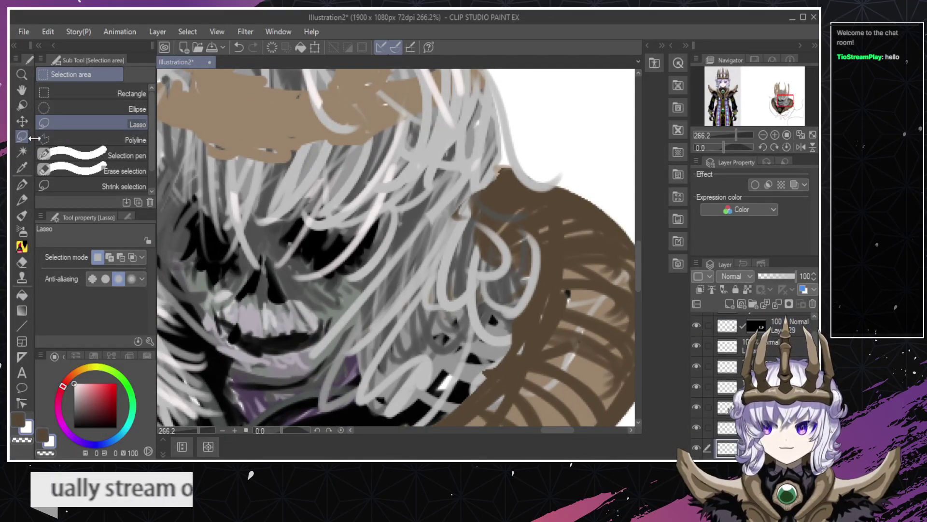
click(23, 150)
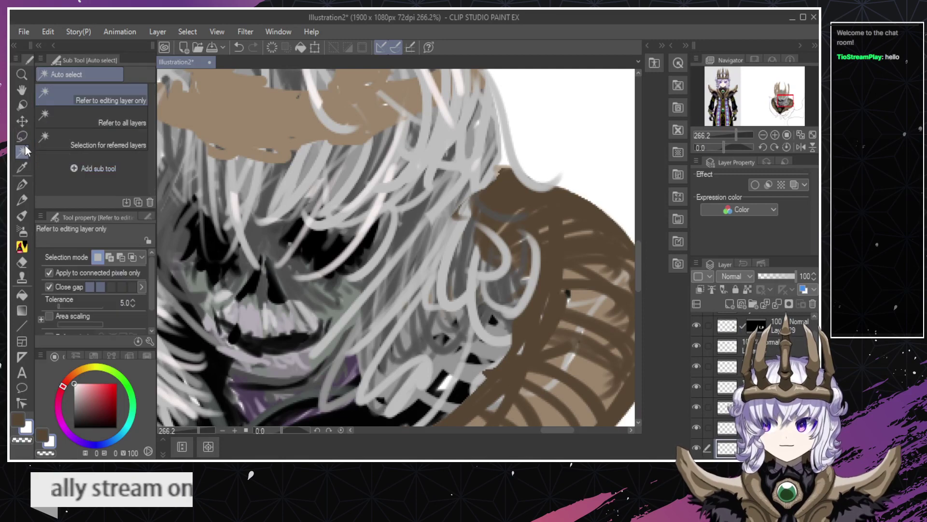
click(496, 340)
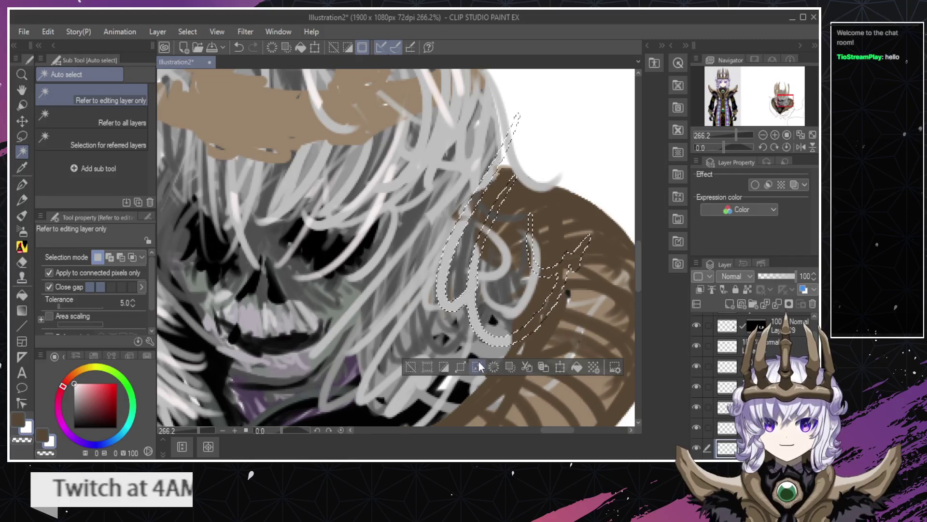
click(484, 355)
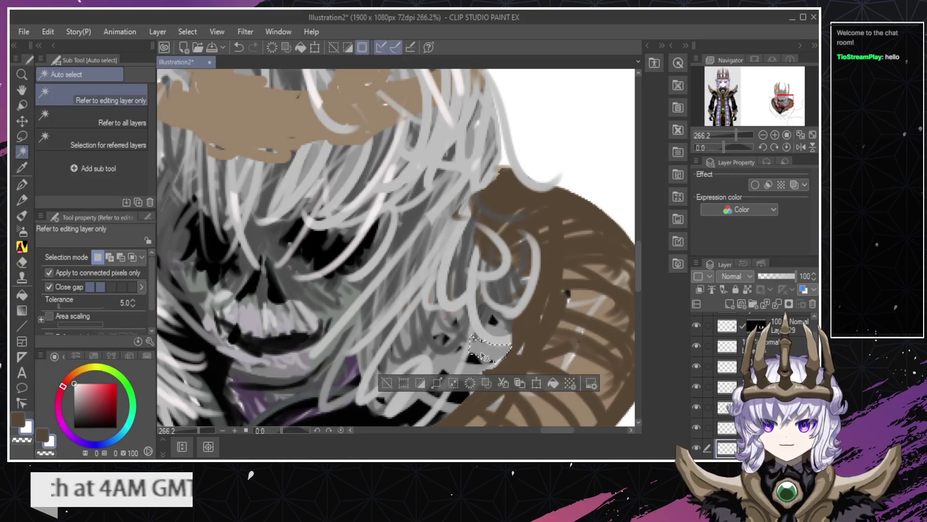
click(491, 338)
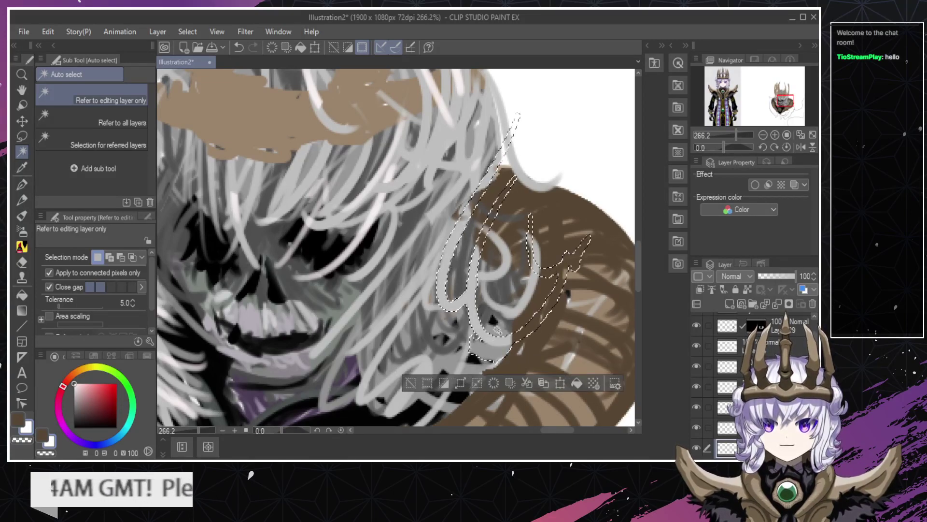
Make the masked shading layer, Layer 29, active, clear its brown shading inside the selected hair strands, and deselect.
scroll(769, 328, up, 1)
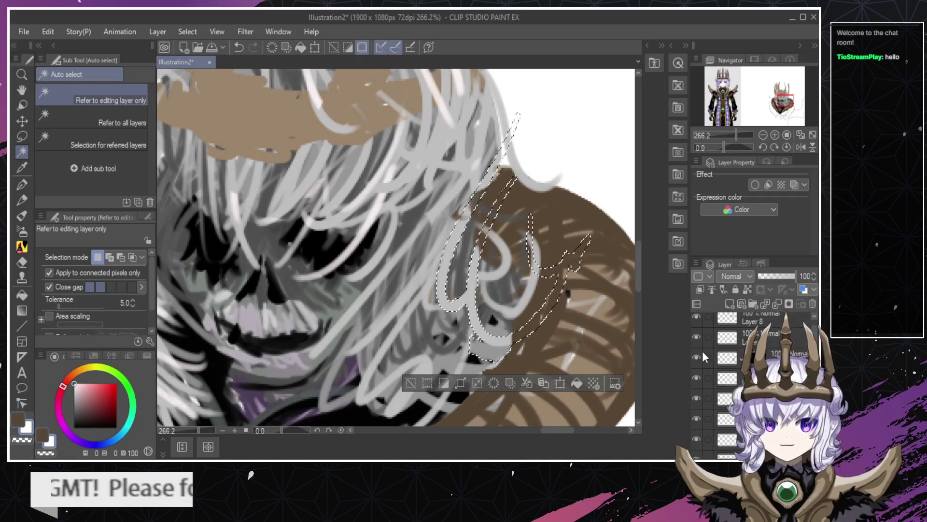
click(697, 352)
click(696, 352)
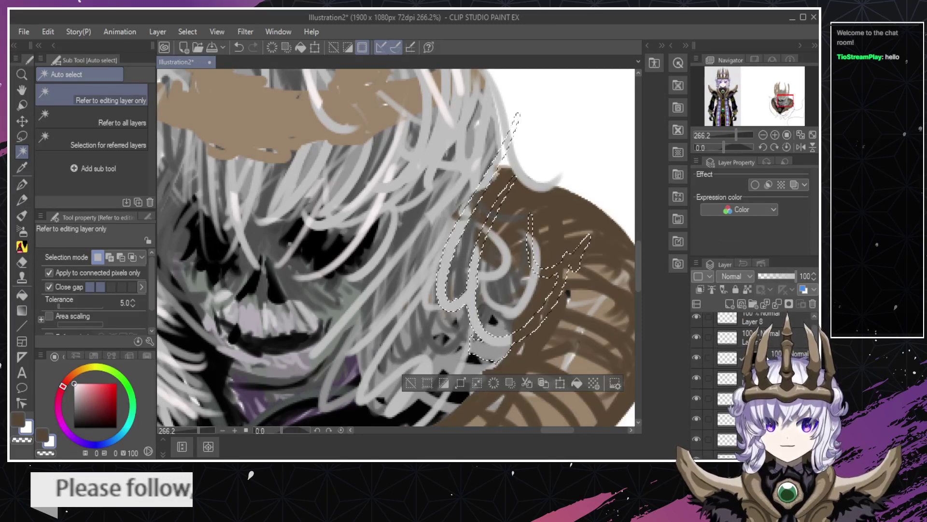
click(727, 357)
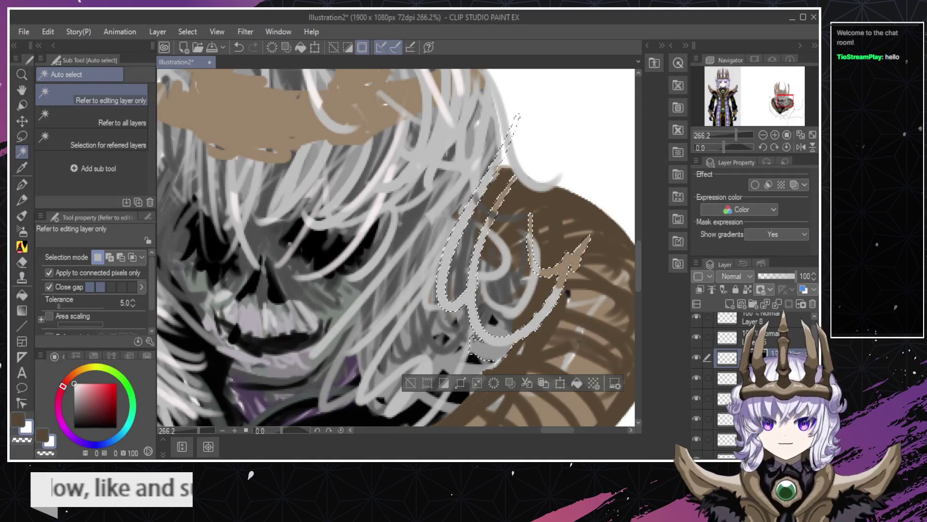
scroll(611, 325, down, 3)
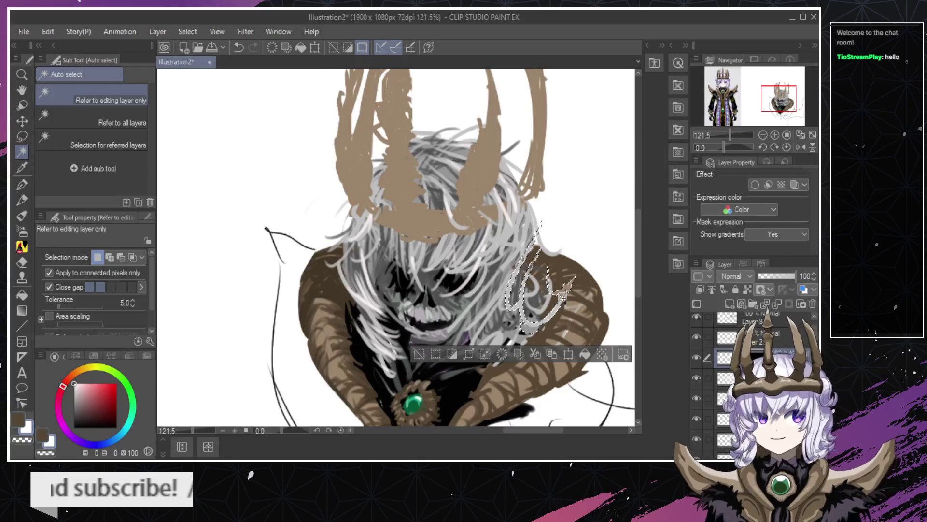
scroll(563, 296, down, 1)
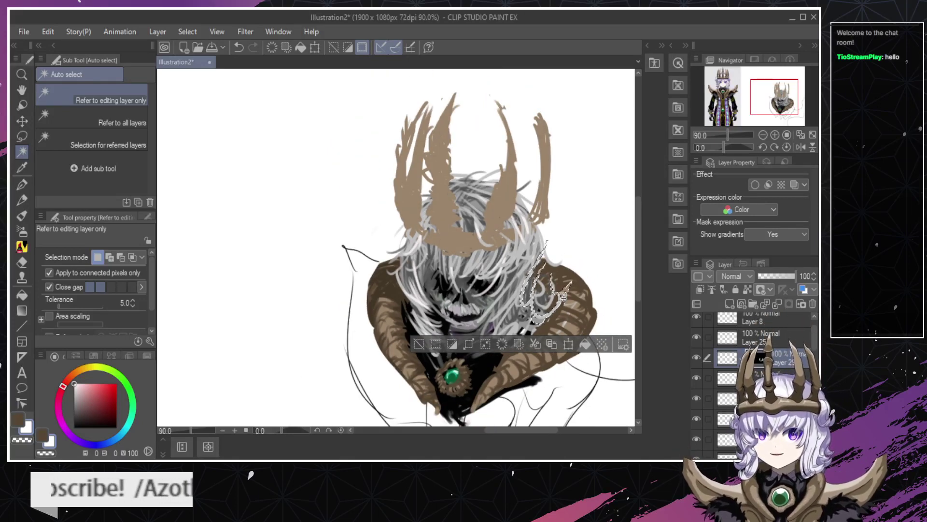
scroll(562, 296, up, 2)
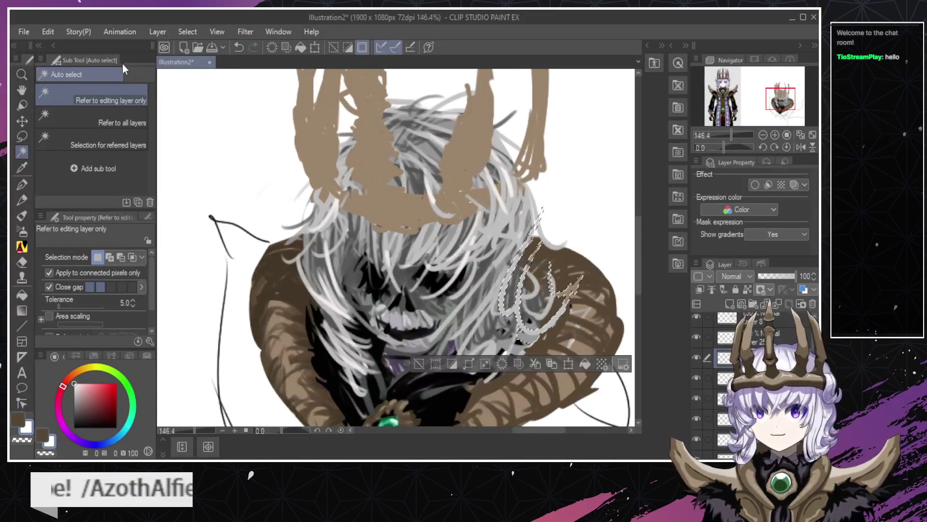
click(256, 189)
scroll(313, 193, down, 4)
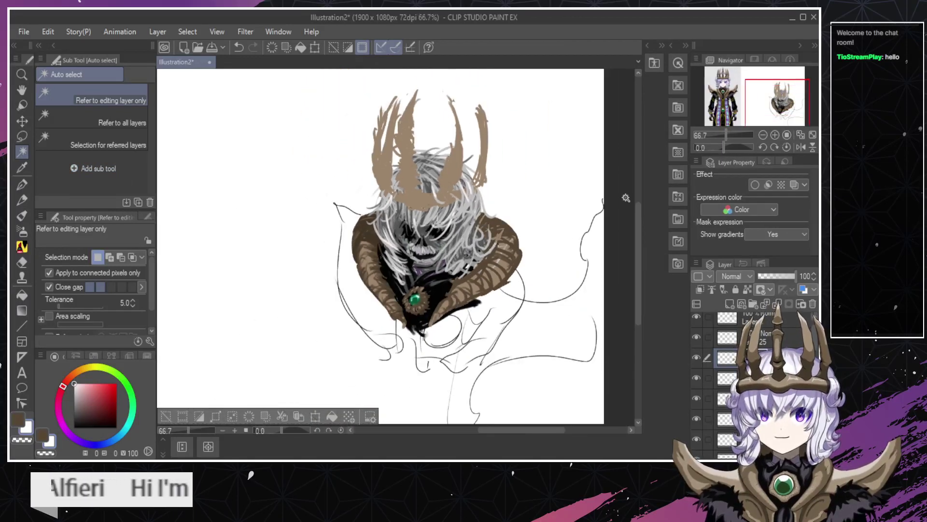
key(ctrl+d)
Make the plate layer below Layer 29 active and compare the right shoulder plate with that layer hidden and shown.
scroll(523, 210, up, 1)
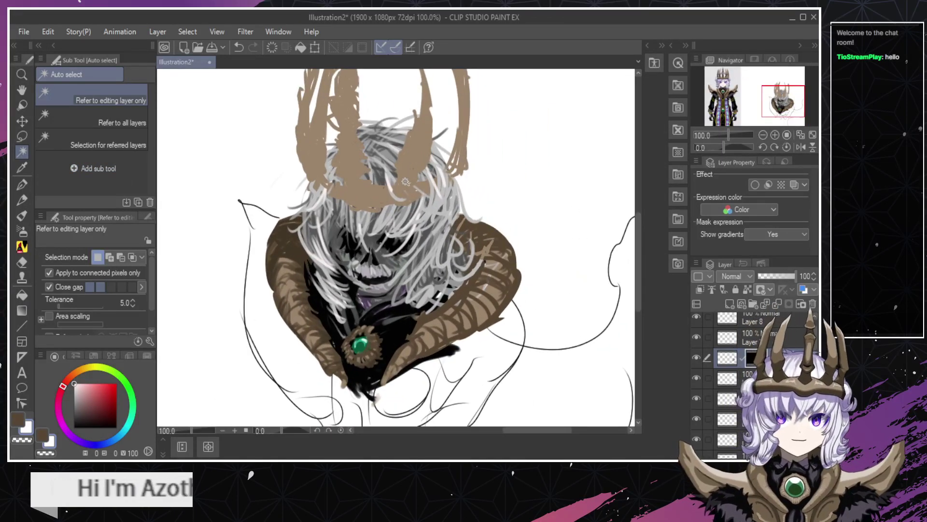
scroll(313, 98, up, 5)
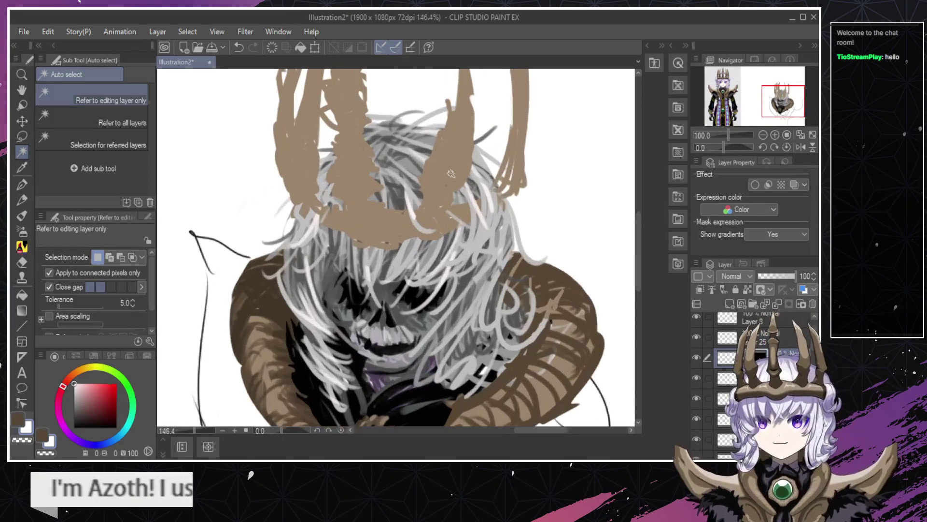
click(697, 378)
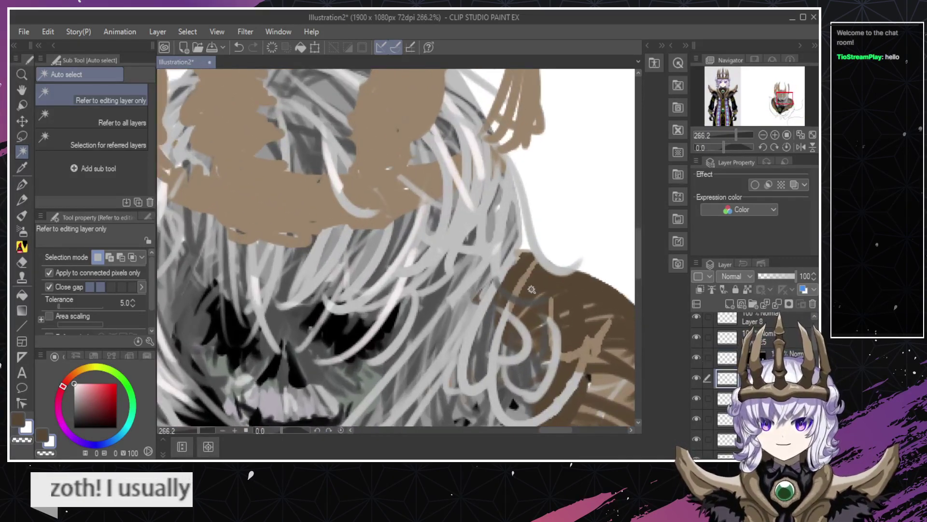
click(697, 379)
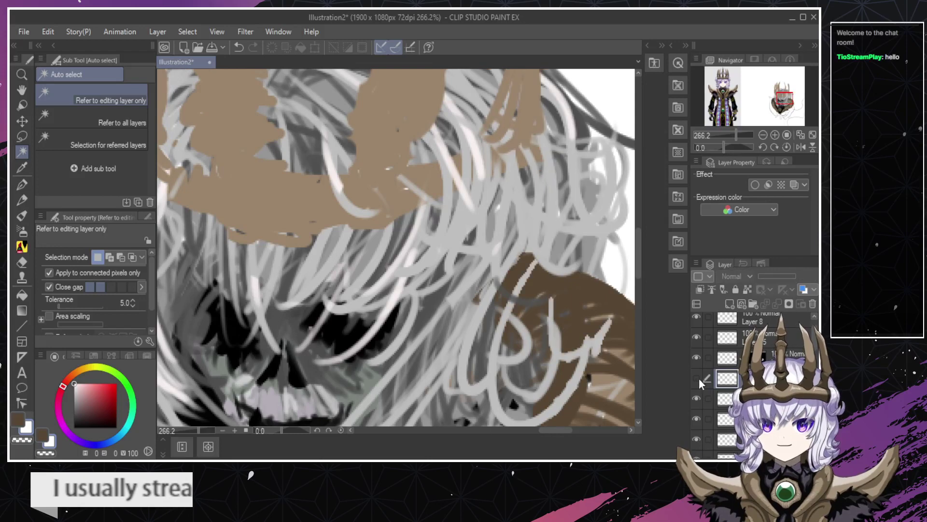
click(697, 379)
click(697, 379)
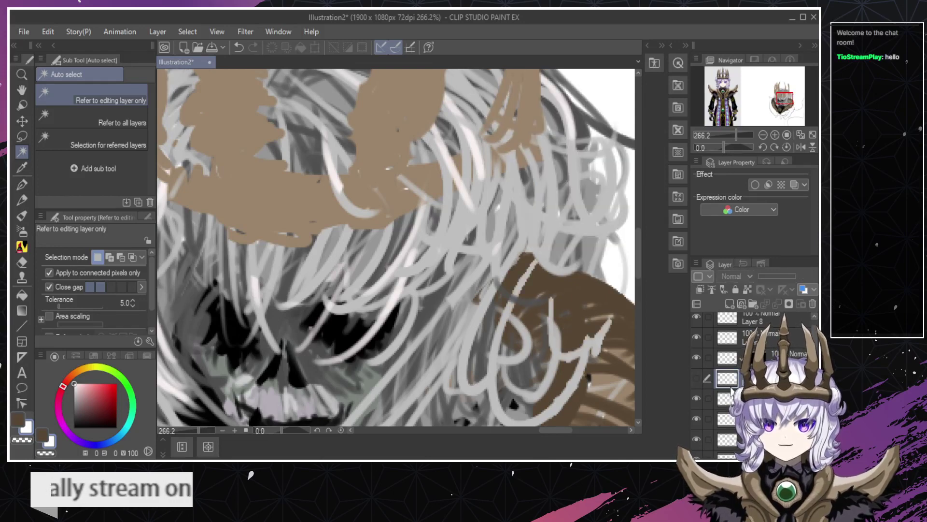
click(697, 381)
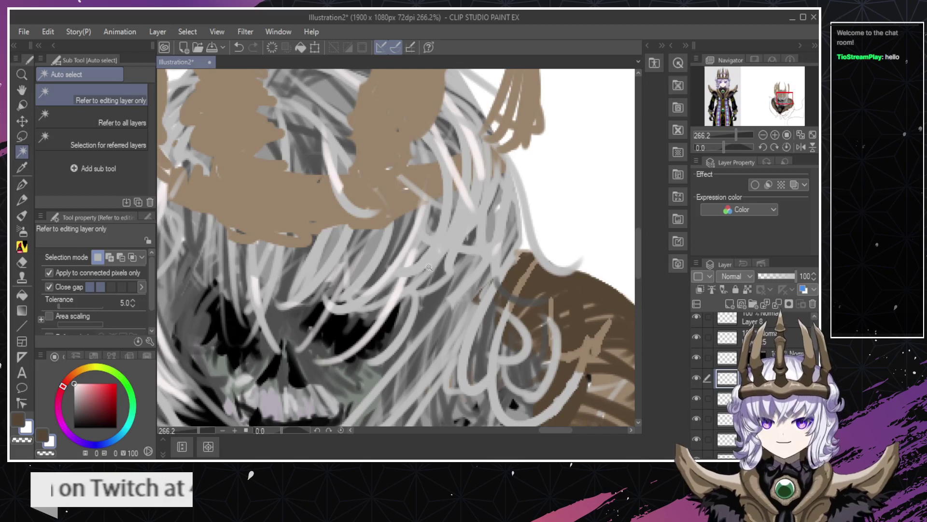
Try to erase the light brown streak at the inner top edge of the right shoulder plate on the layer below Layer 29.
key(e)
mouse_move(530, 263)
mouse_down()
mouse_move(517, 325)
mouse_move(518, 290)
mouse_move(521, 313)
mouse_up()
key(/)
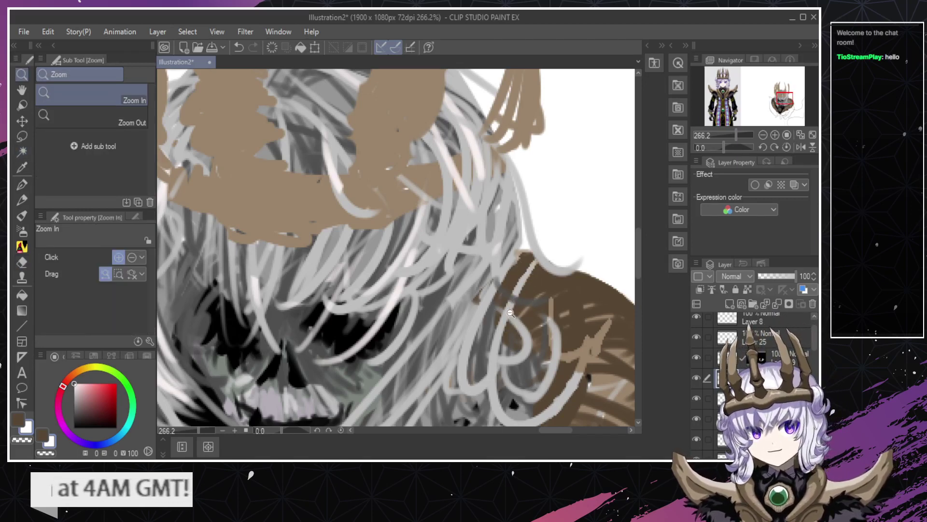
alt+click(515, 319)
alt+click(511, 326)
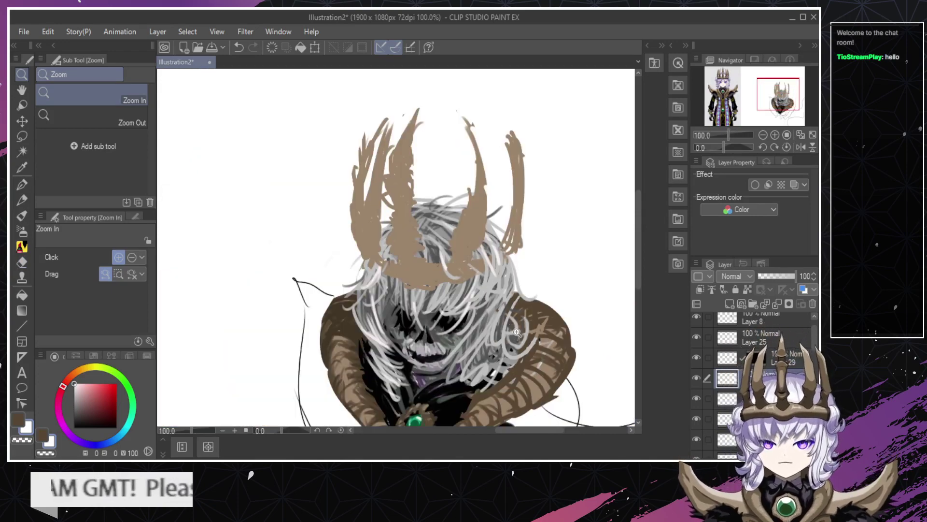
click(511, 314)
click(510, 316)
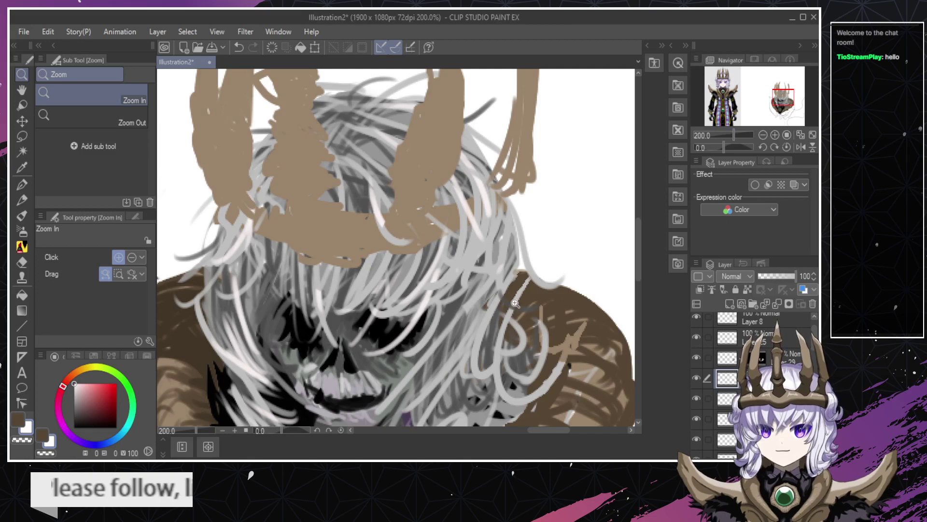
click(508, 319)
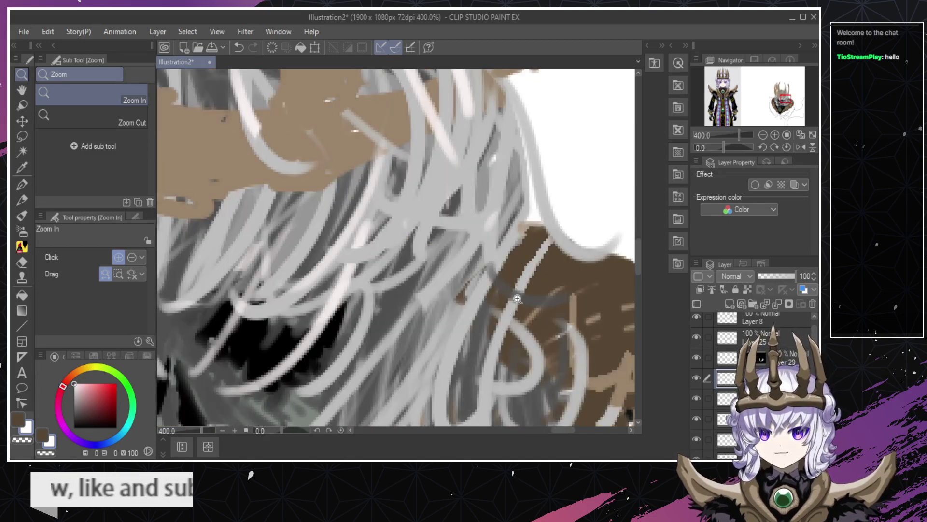
key(ctrl+z)
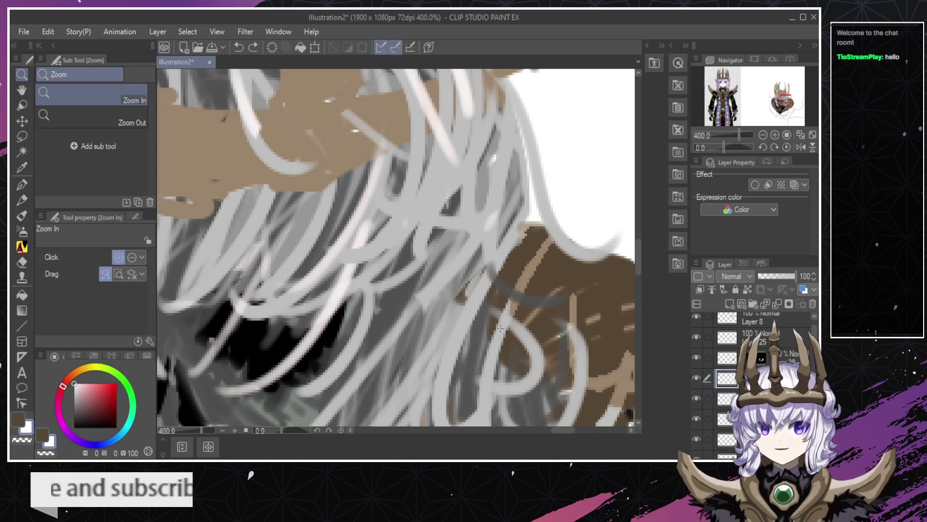
Sample light grey from the hair and paint a strand over the right shoulder plate's inner top edge on Layer 29 with the Round mixing brush.
key(alt+bracketright)
key(b)
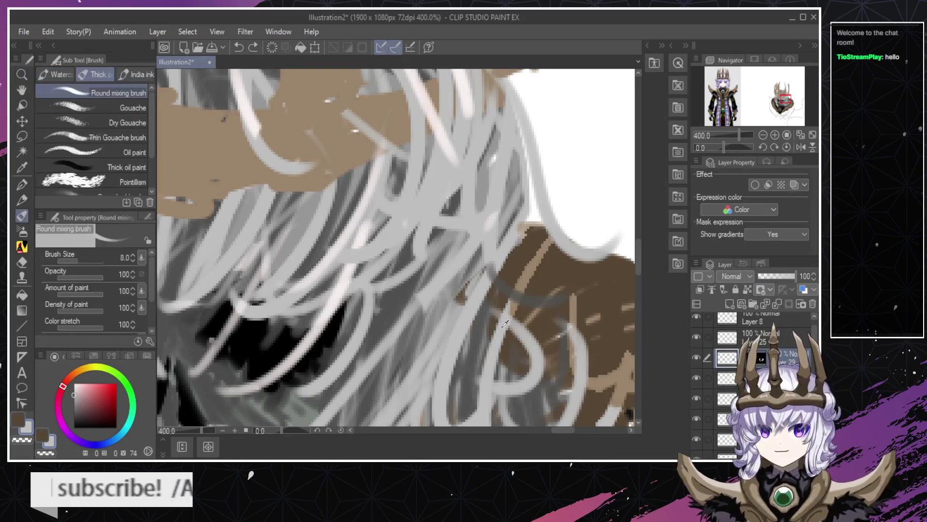
drag(503, 329, 508, 256)
key(ctrl+z)
drag(503, 323, 511, 251)
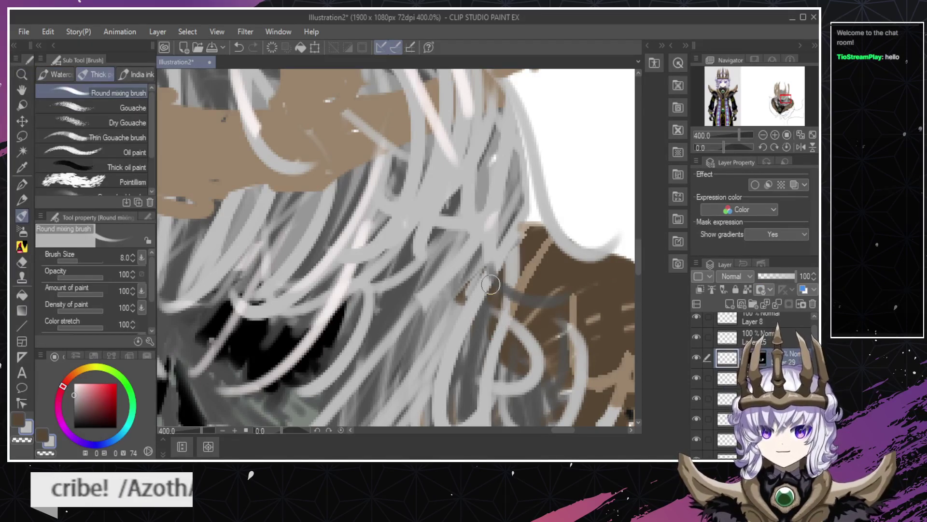
key(ctrl+z)
drag(516, 313, 513, 242)
key(ctrl+z)
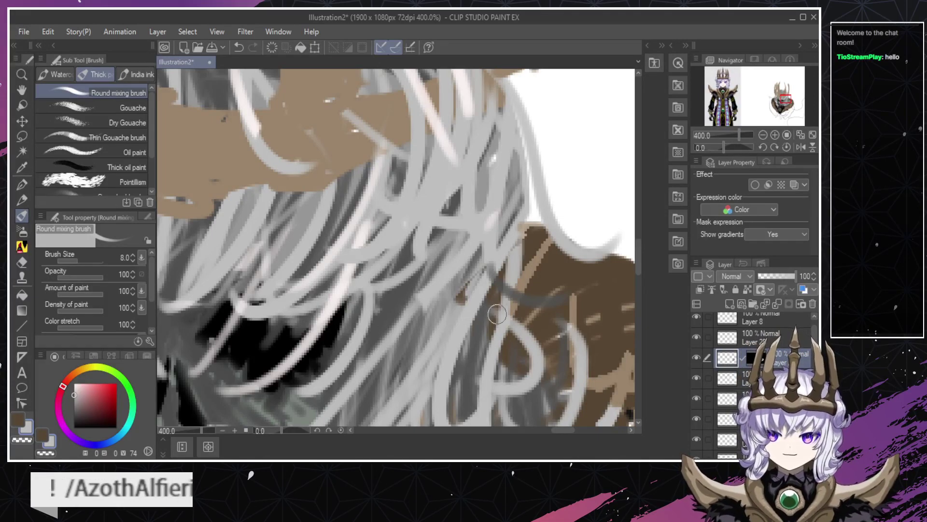
Try to trim the tip of the curled grey hair strand over the right shoulder plate on Layer 25 with the Hard eraser.
key(ctrl+space)
drag(503, 367, 449, 368)
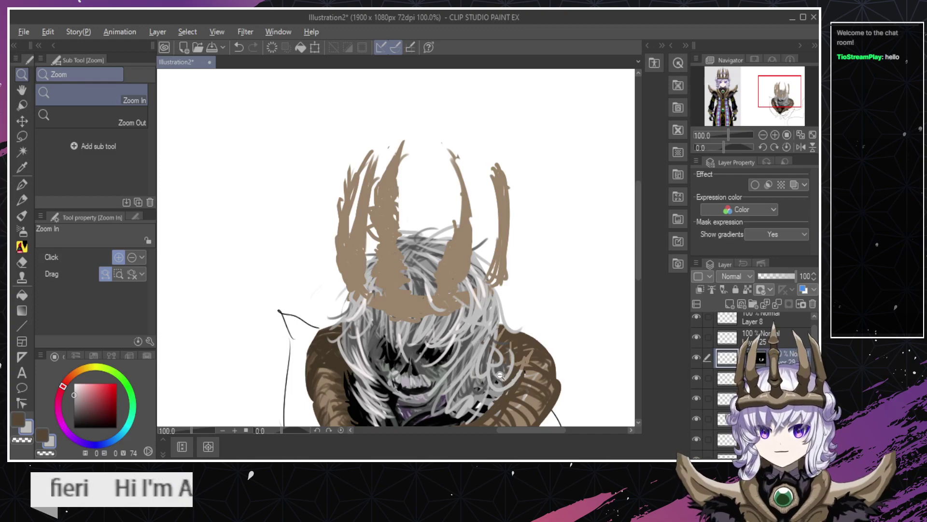
scroll(499, 372, up, 4)
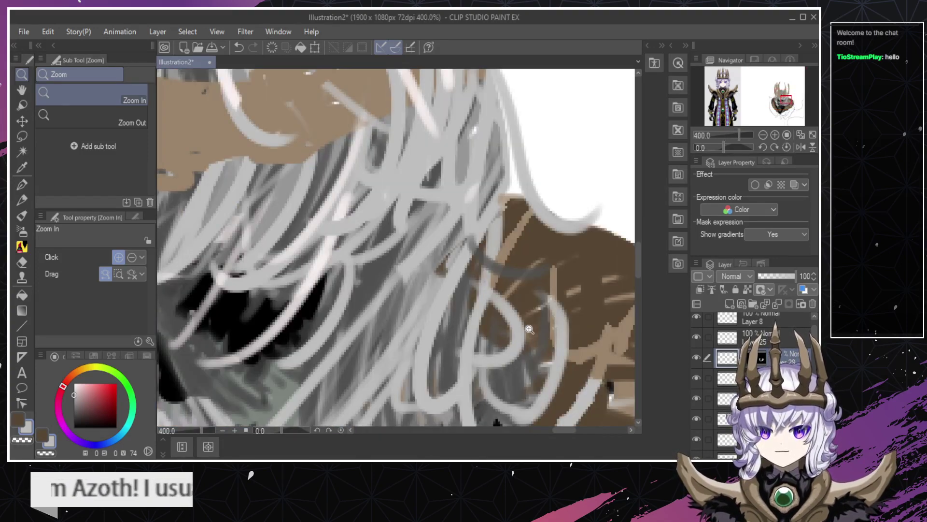
key(alt+])
key(e)
drag(541, 295, 558, 309)
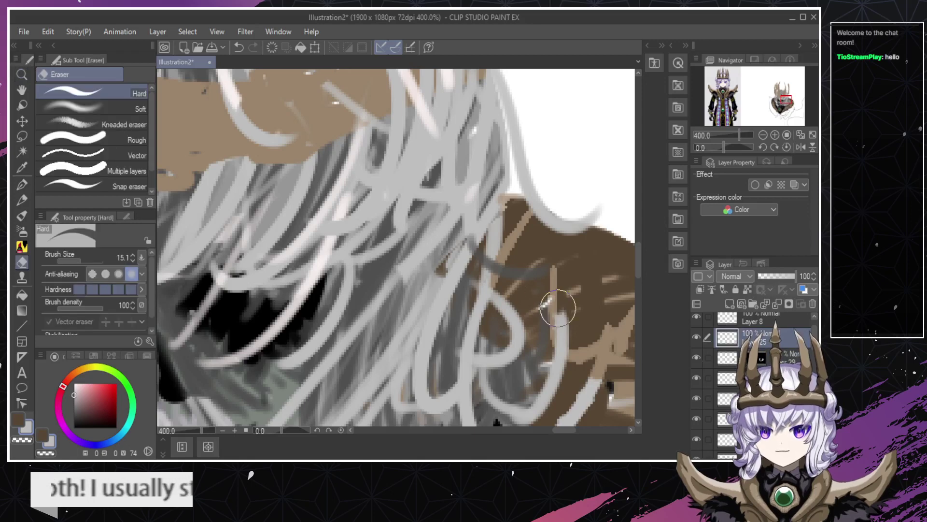
key(ctrl+z)
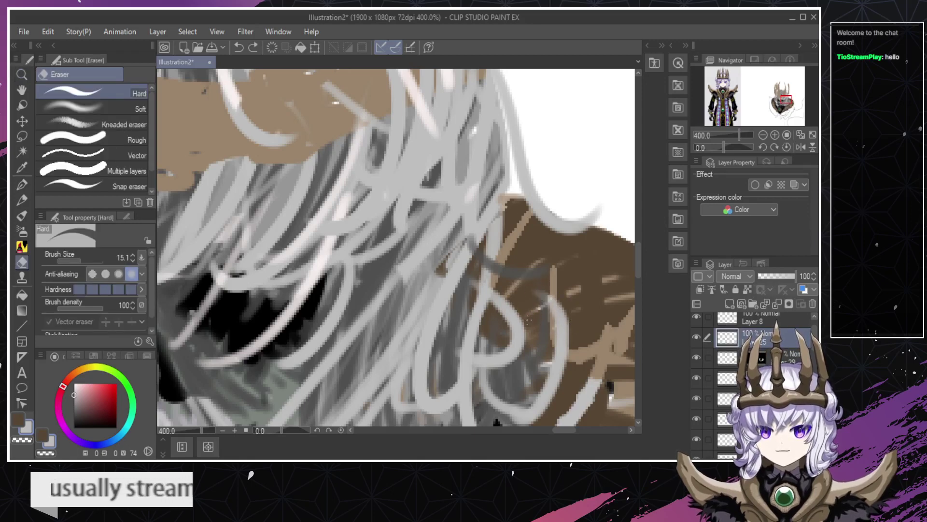
Try a curved light grey hair strand across the top of the right shoulder plate on Layer 29.
key(slash)
scroll(524, 329, down, 6)
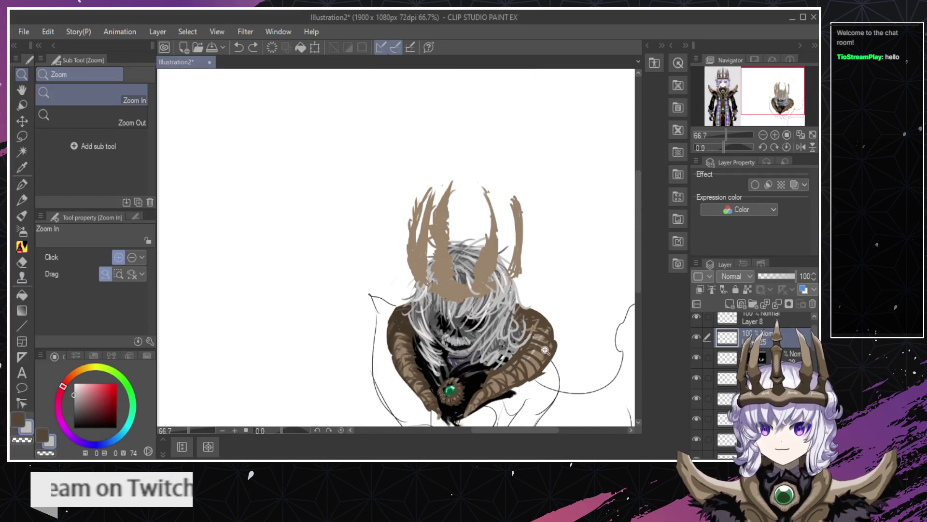
drag(544, 351, 560, 359)
ctrl+shift+click(561, 359)
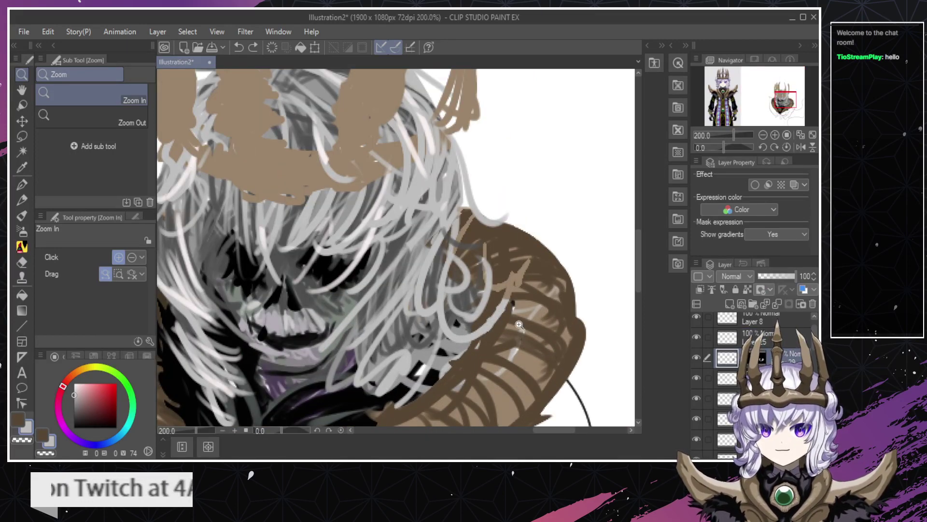
key(b)
drag(489, 271, 537, 253)
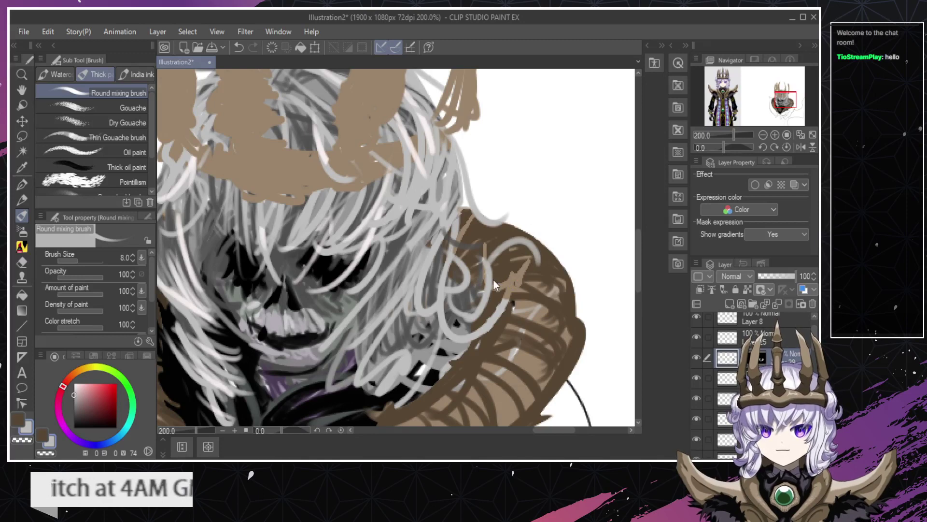
key(ctrl+z)
Sample the right shoulder plate's dark brown and add Round mixing brush shading along its outer edge and lower ridges on Layer 29.
alt+click(544, 260)
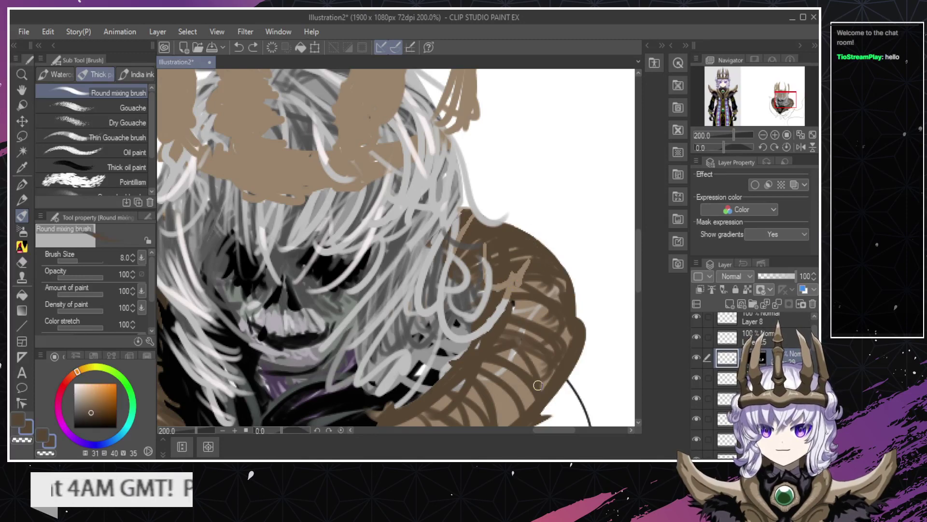
ctrl+shift+click(514, 349)
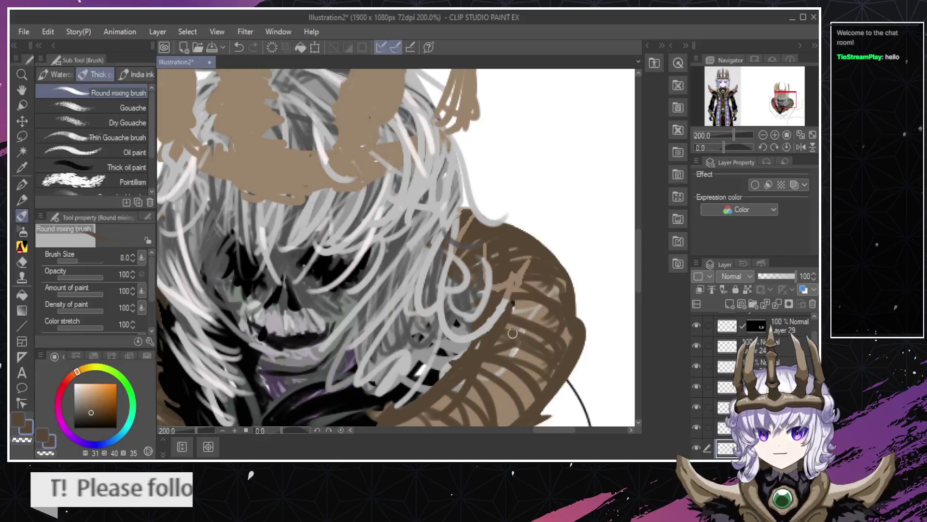
key(e)
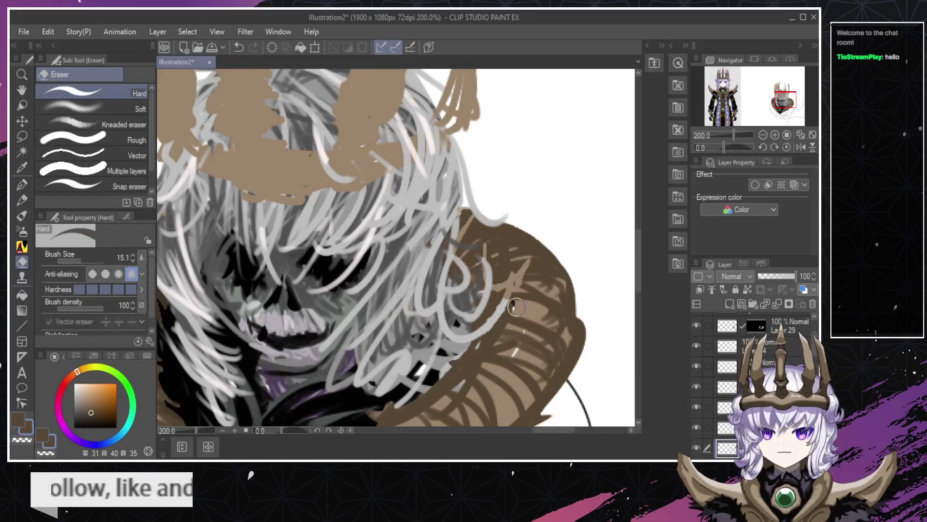
key(ctrl+space)
alt+click(512, 355)
alt+click(504, 349)
alt+click(497, 347)
click(478, 365)
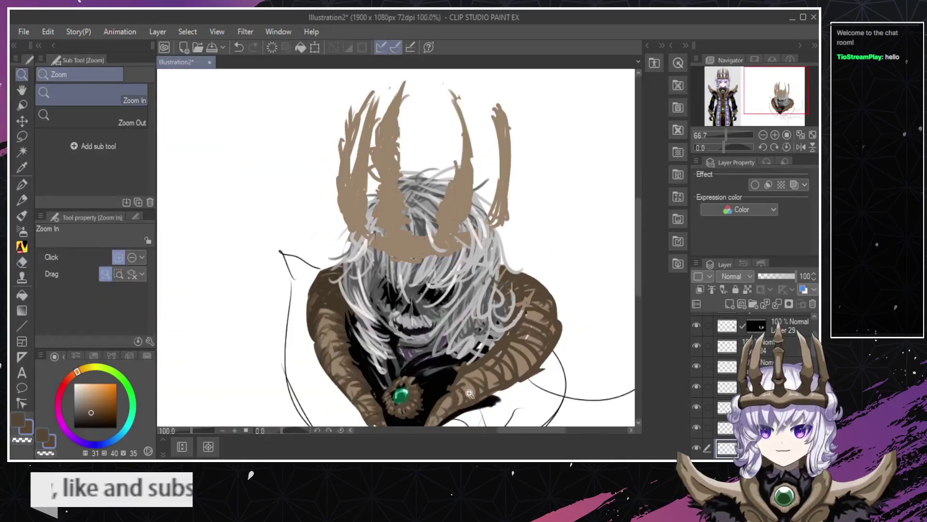
click(486, 362)
ctrl+shift+click(517, 366)
key(b)
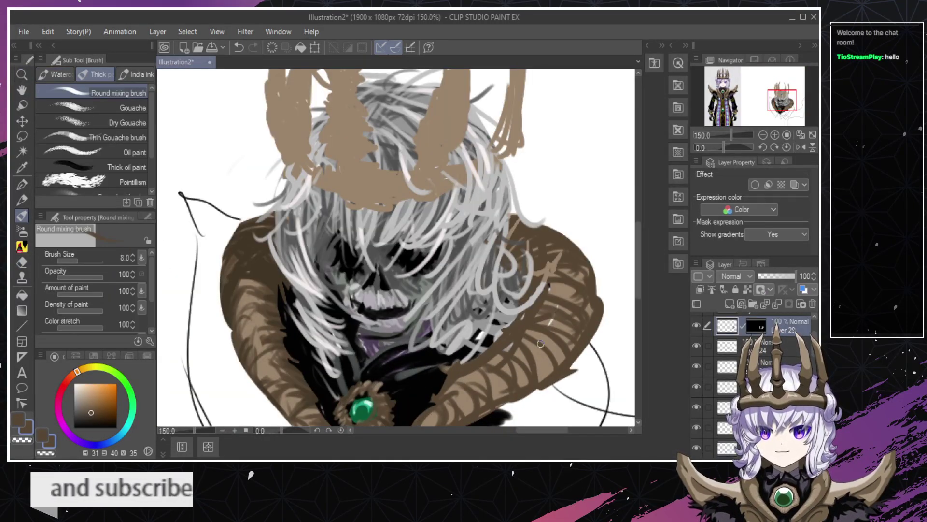
mouse_move(581, 279)
mouse_down()
mouse_move(543, 291)
mouse_move(583, 308)
mouse_up()
drag(556, 344, 561, 358)
mouse_move(538, 334)
mouse_down()
mouse_move(555, 369)
mouse_move(537, 381)
mouse_up()
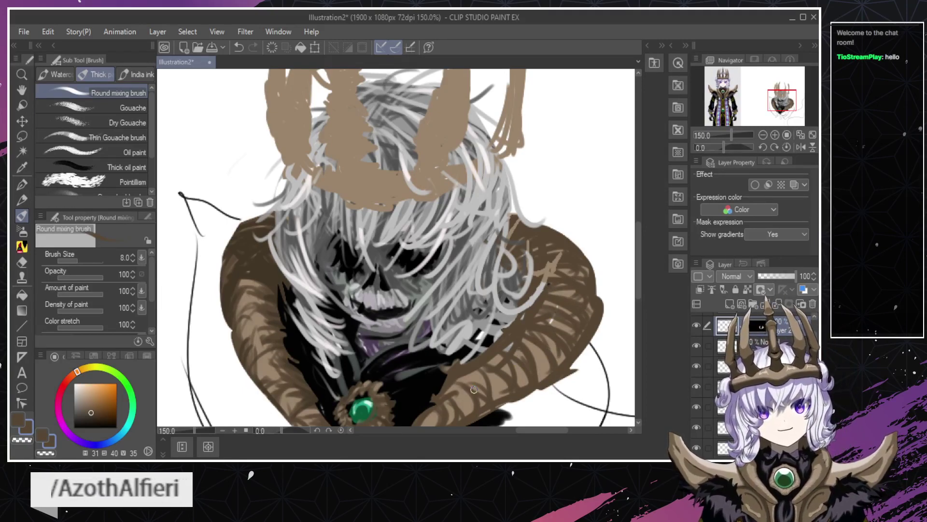
mouse_move(465, 382)
mouse_down()
mouse_move(492, 414)
mouse_move(456, 391)
mouse_move(476, 382)
mouse_up()
Darken the lower tip of the left shoulder plate with dark brown Round mixing brush strokes on Layer 29.
key(ctrl+space)
mouse_move(501, 411)
mouse_down()
mouse_move(452, 403)
mouse_move(463, 401)
mouse_up()
key(ctrl+space)
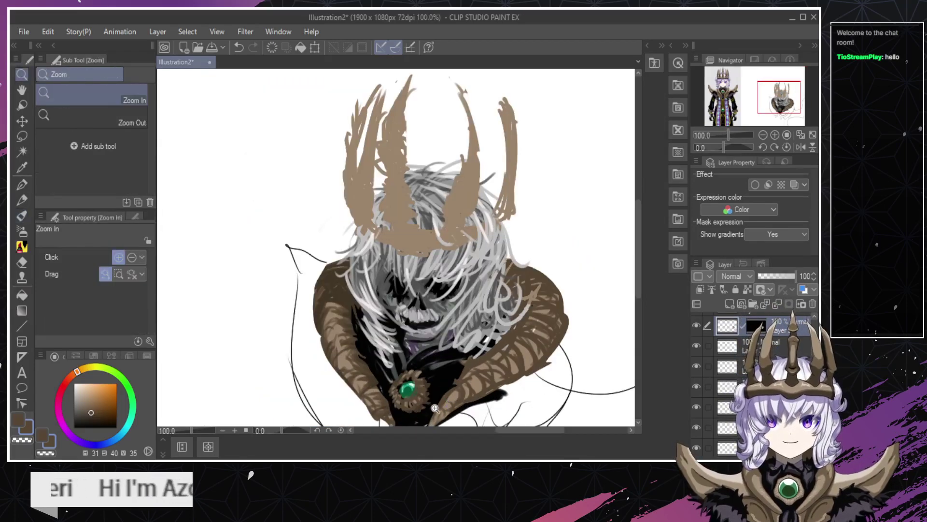
click(441, 409)
drag(638, 276, 639, 295)
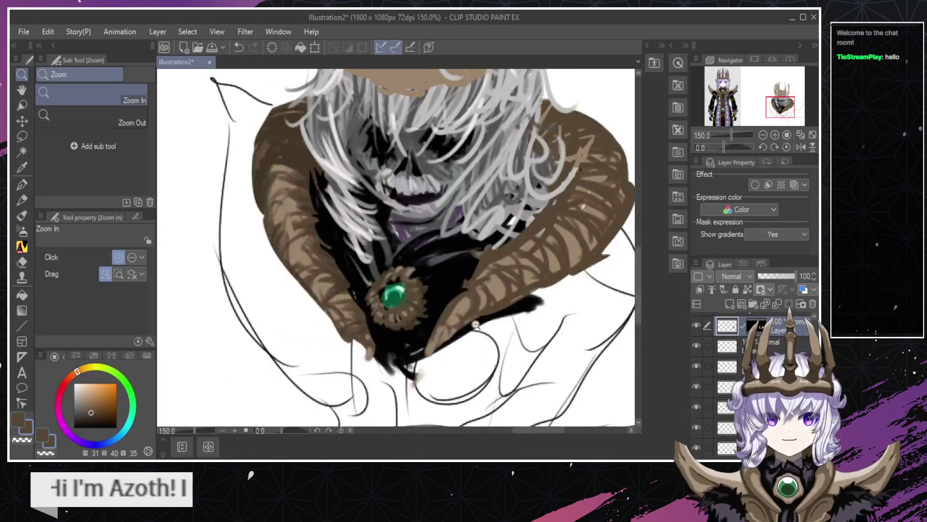
key(b)
drag(361, 327, 369, 360)
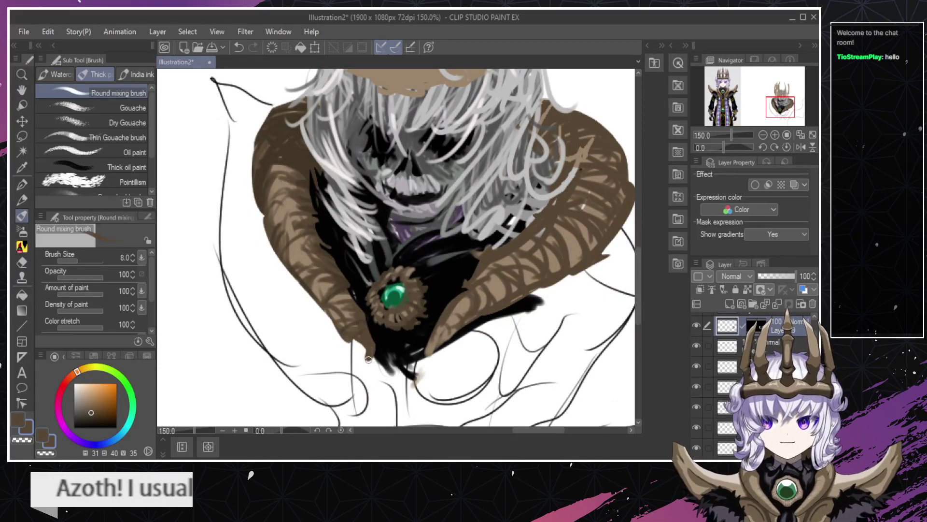
Shade the right shoulder plate's lower edge and middle ridges with dark brown strokes, redoing the first long edge stroke.
mouse_move(440, 338)
mouse_down()
mouse_move(422, 361)
mouse_move(533, 288)
mouse_up()
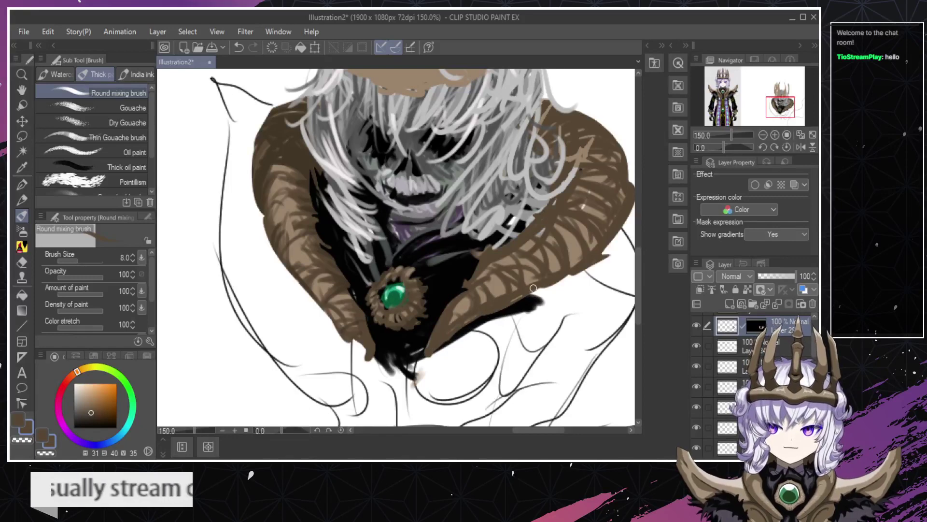
key(ctrl+z)
drag(478, 313, 485, 308)
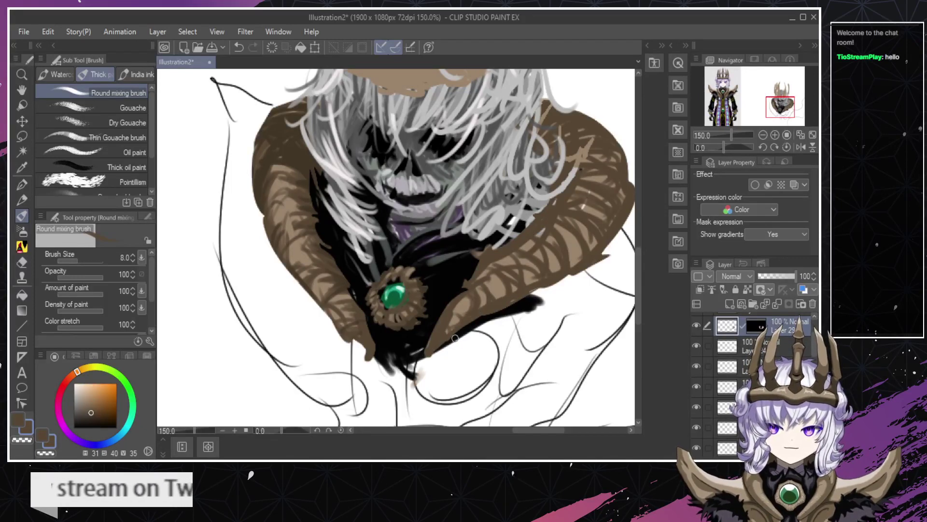
mouse_move(455, 338)
mouse_down()
mouse_move(490, 298)
mouse_move(467, 324)
mouse_move(487, 299)
mouse_move(471, 304)
mouse_move(480, 319)
mouse_move(482, 299)
mouse_up()
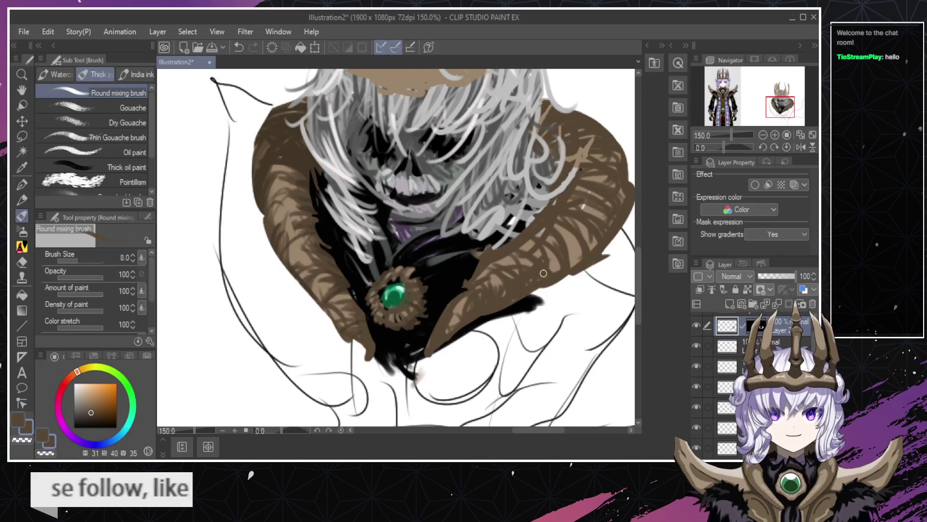
mouse_move(544, 273)
mouse_down()
mouse_move(560, 253)
mouse_move(546, 255)
mouse_up()
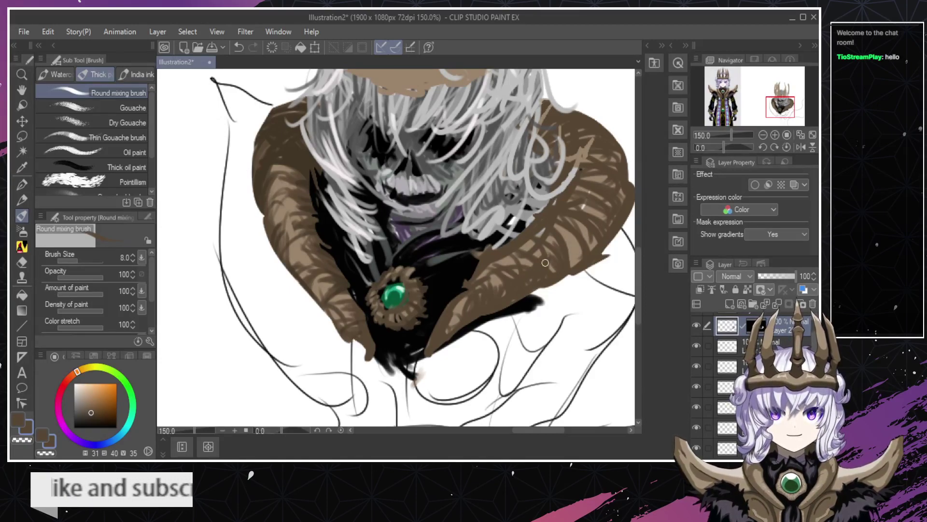
mouse_move(570, 245)
mouse_down()
mouse_move(574, 273)
mouse_move(566, 236)
mouse_up()
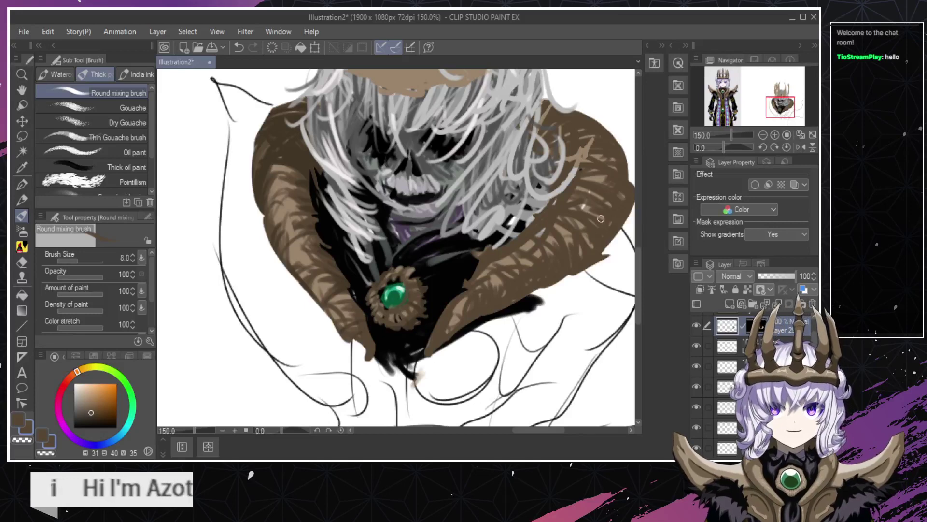
Try erasing light highlight strokes along the middle of the right shoulder plate on Layer 29 with the Hard eraser at size 15.1.
key(e)
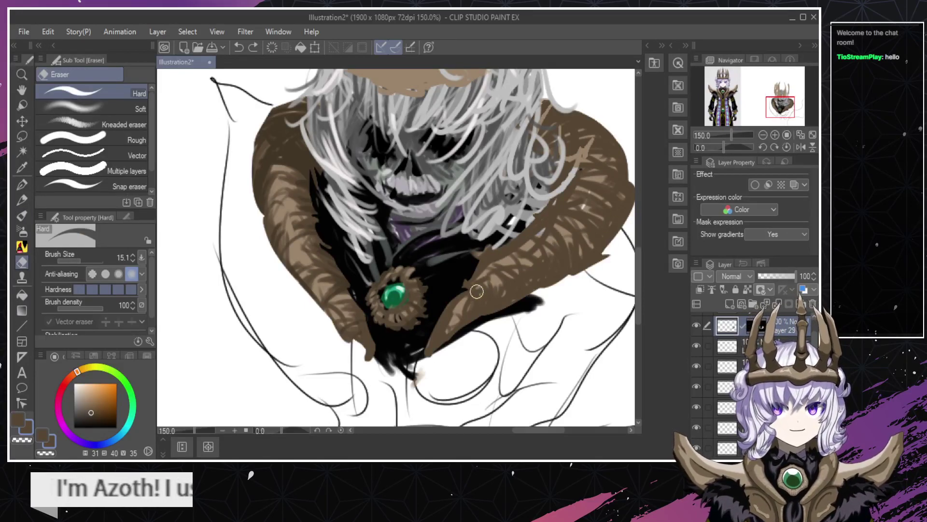
key(ctrl+z)
key(ctrl+y)
key(ctrl+z)
key(ctrl+y)
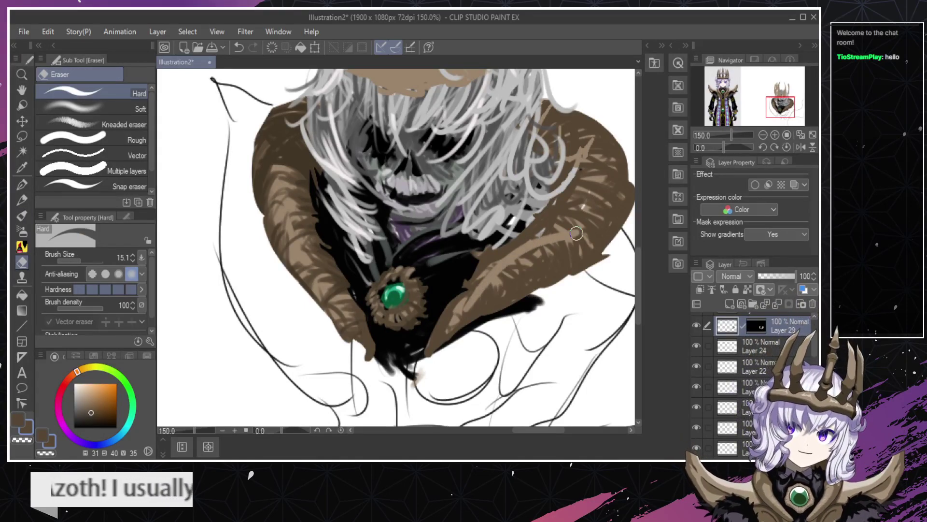
key(ctrl+z)
key(ctrl+y)
key(ctrl+z)
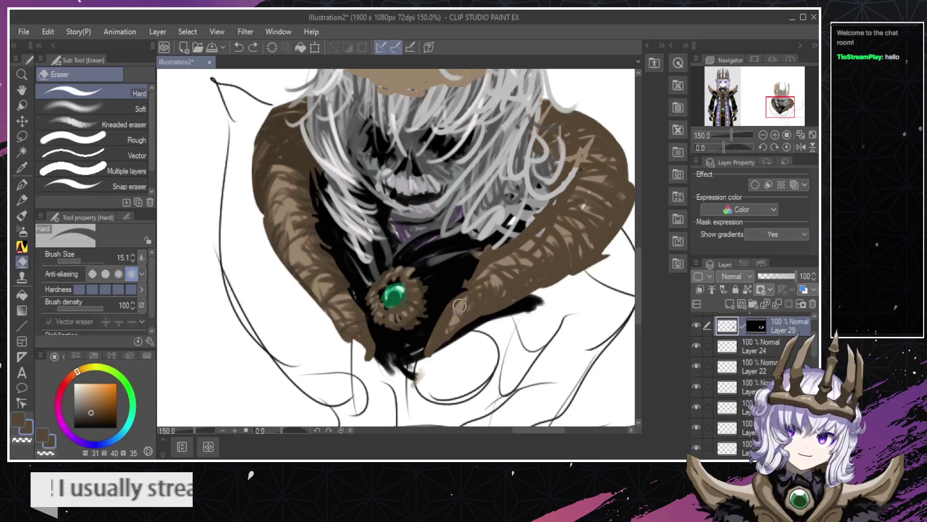
key(ctrl+y)
key(ctrl+z)
key(ctrl+y)
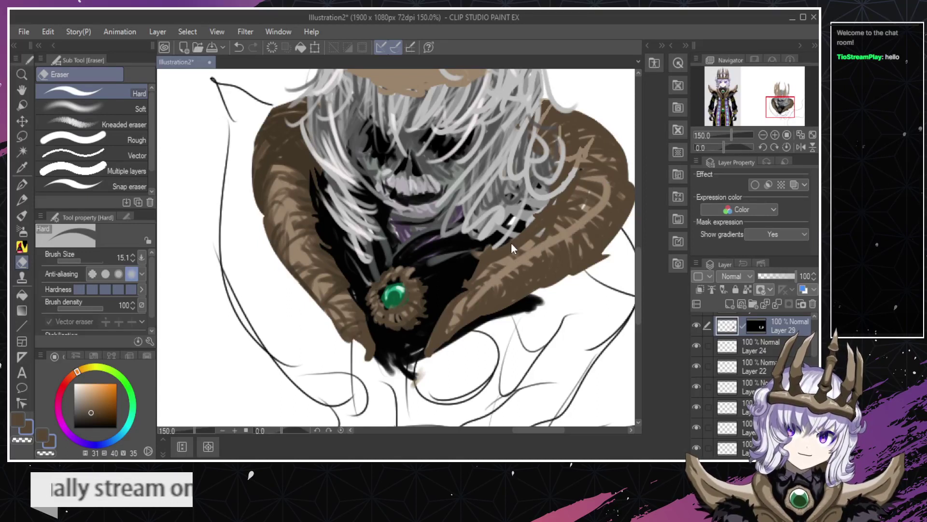
key(ctrl+z)
key(ctrl+y)
key(ctrl+z)
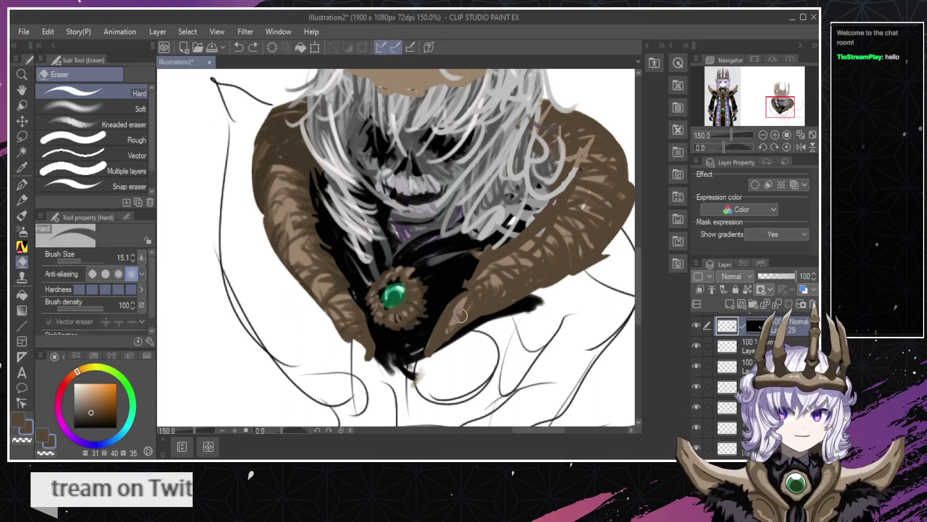
key(ctrl+z)
drag(461, 317, 512, 281)
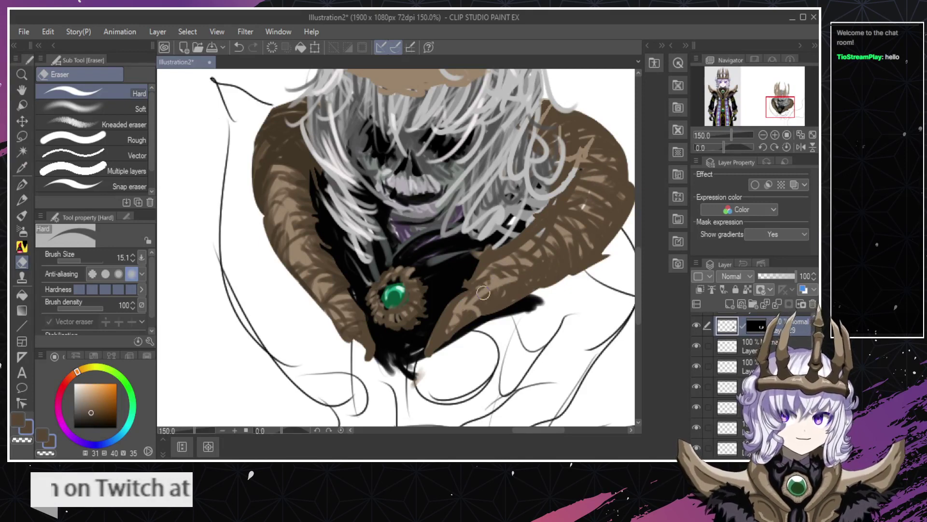
Try longer Hard eraser strokes from the right shoulder plate's lower fold up to its upper curve, undoing each attempt.
key(ctrl+z)
drag(465, 304, 550, 255)
drag(490, 271, 578, 210)
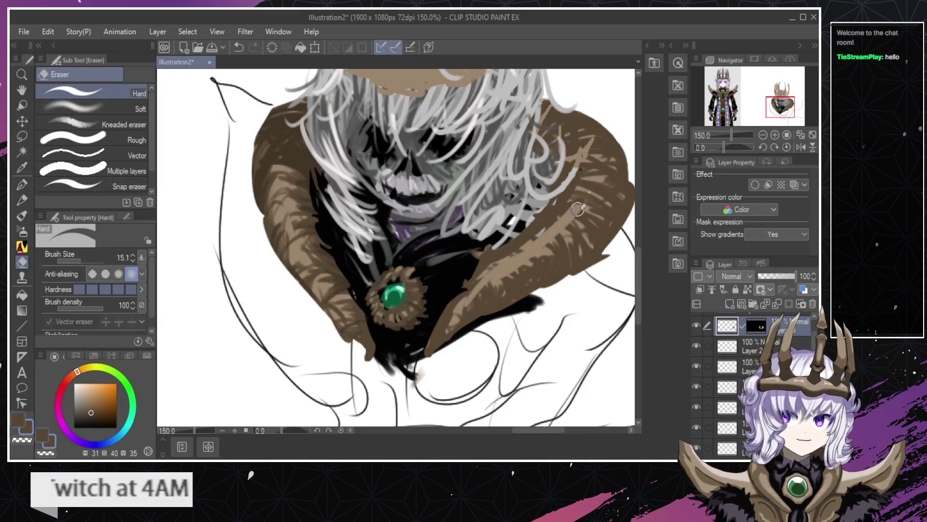
key(ctrl+z)
key(ctrl+z)
drag(487, 283, 579, 222)
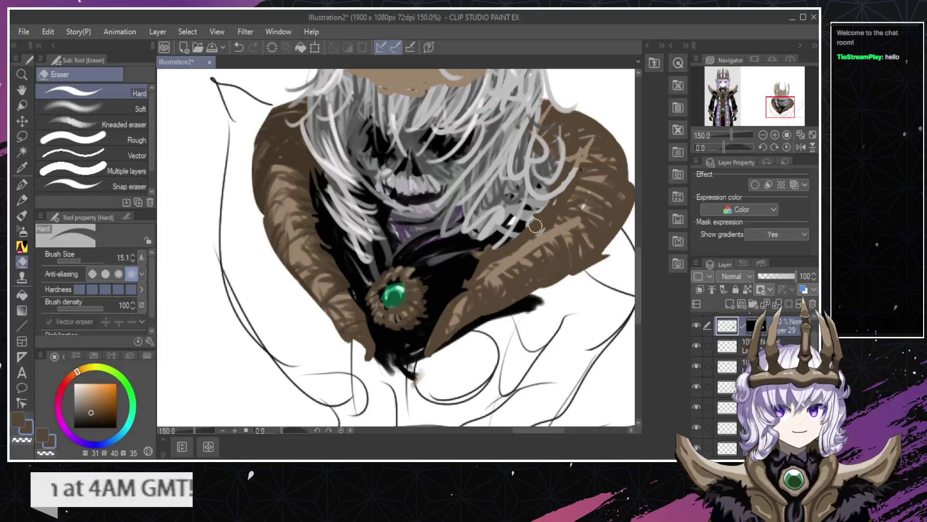
key(ctrl+z)
drag(489, 283, 574, 226)
key(ctrl+z)
drag(497, 274, 571, 214)
key(ctrl+z)
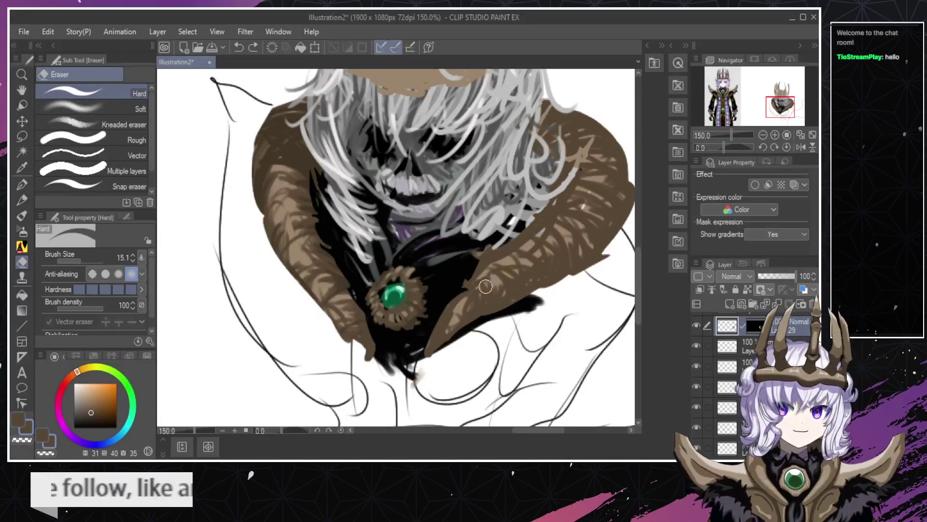
Erase a light curved band along the right shoulder plate's central ridge up to its upper inner edge on Layer 29.
key(ctrl+y)
key(ctrl+z)
key(ctrl+y)
key(ctrl+z)
key(ctrl+y)
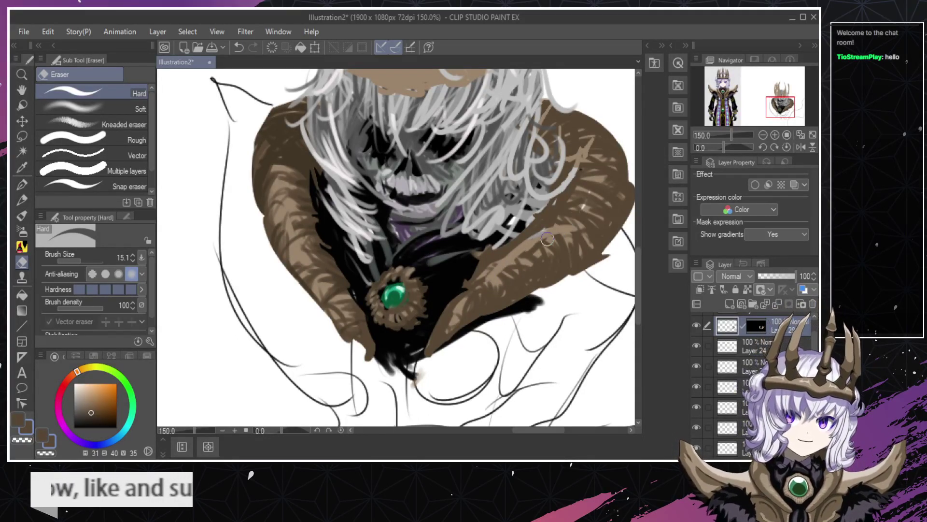
key(ctrl+z)
key(ctrl+y)
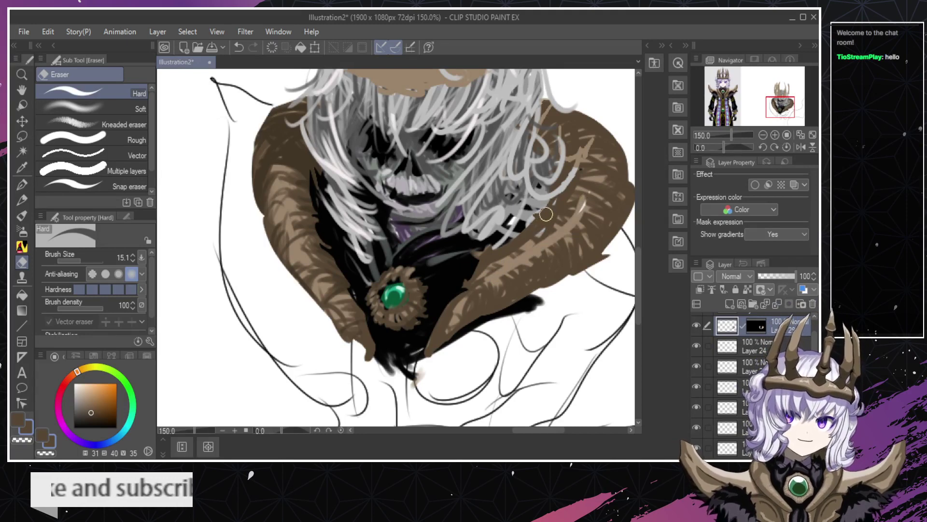
drag(540, 242, 588, 163)
key(ctrl+z)
mouse_move(556, 242)
mouse_down()
mouse_move(580, 192)
mouse_move(562, 199)
mouse_move(583, 188)
mouse_move(562, 185)
mouse_move(540, 242)
mouse_move(575, 165)
mouse_up()
key(ctrl+z)
key(ctrl+z)
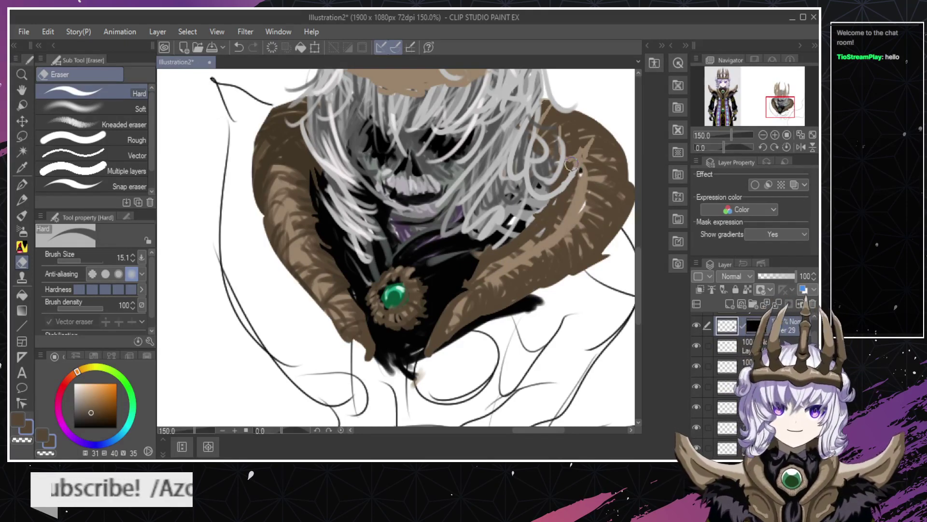
Break up the right shoulder plate's light band with dark brown ridge strokes using the Round mixing brush at size 8.0.
key(/)
alt+click(528, 253)
alt+click(528, 252)
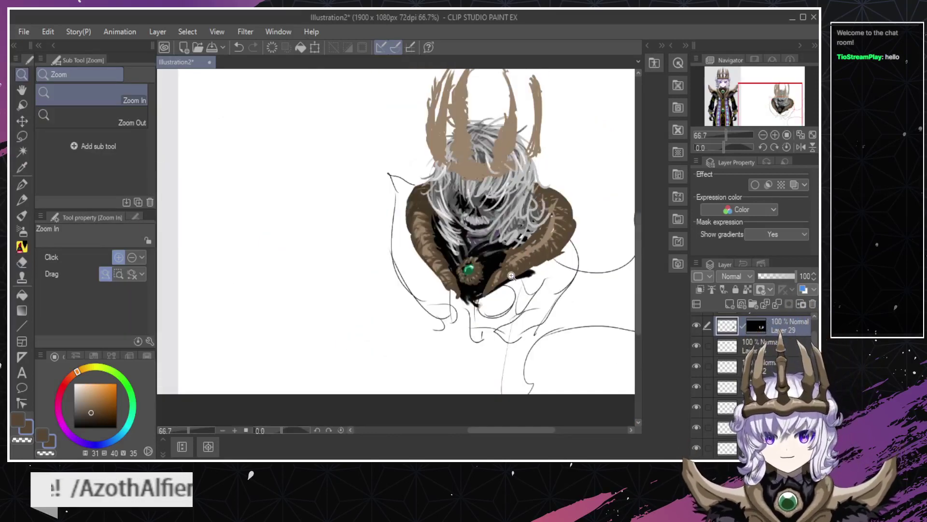
click(530, 198)
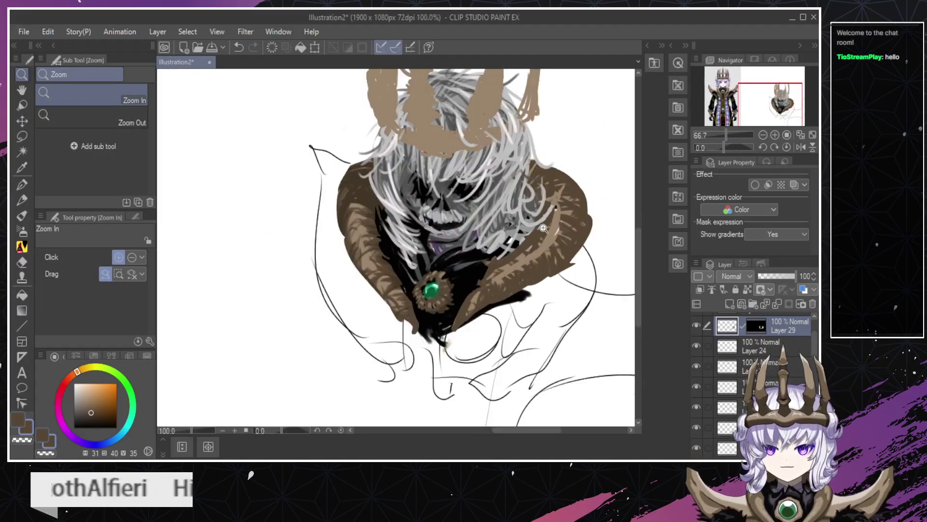
click(544, 213)
key(b)
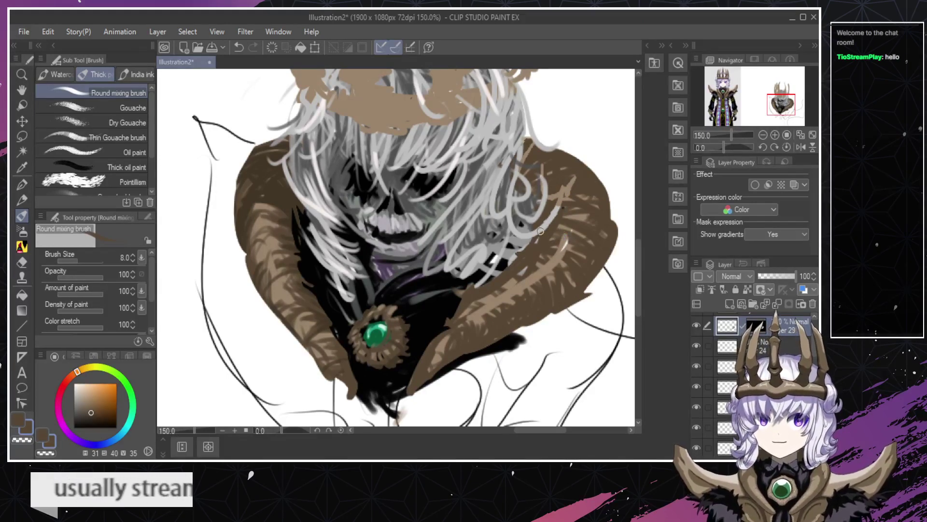
ctrl+click(488, 309)
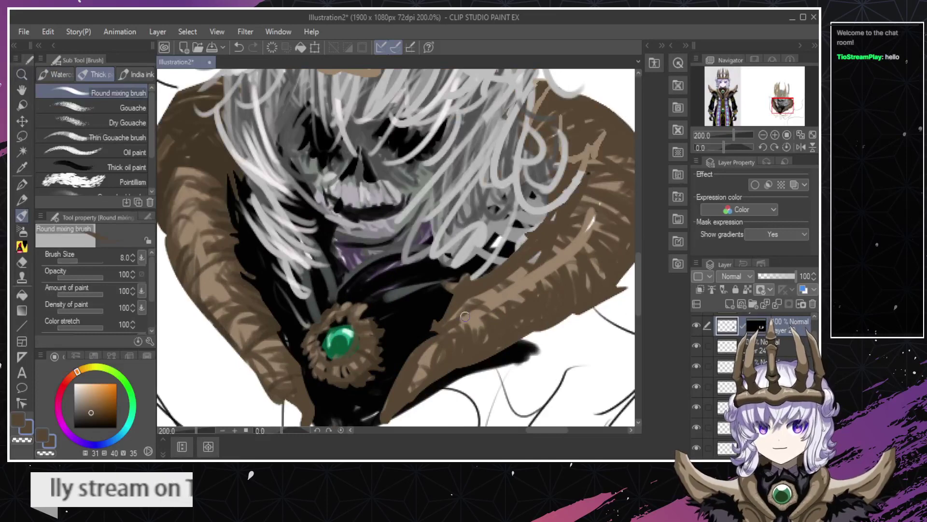
mouse_move(454, 314)
mouse_down()
mouse_move(500, 282)
mouse_move(513, 255)
mouse_move(539, 246)
mouse_move(504, 307)
mouse_move(516, 325)
mouse_move(565, 290)
mouse_move(560, 262)
mouse_move(571, 243)
mouse_move(621, 258)
mouse_move(576, 228)
mouse_move(593, 243)
mouse_move(582, 206)
mouse_move(582, 220)
mouse_move(606, 217)
mouse_up()
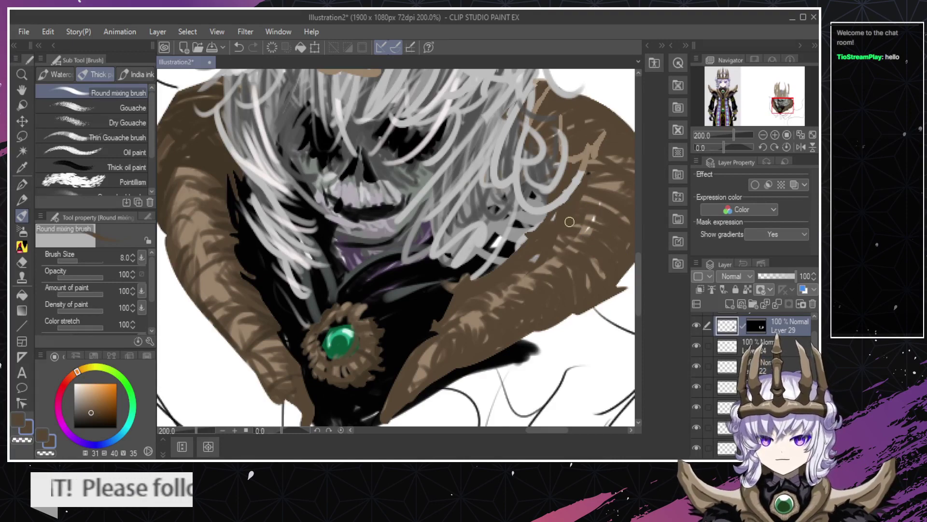
Try a broad Hard eraser highlight across the right shoulder plate's middle ridges, and undo it.
key(ctrl+space)
drag(541, 269, 527, 266)
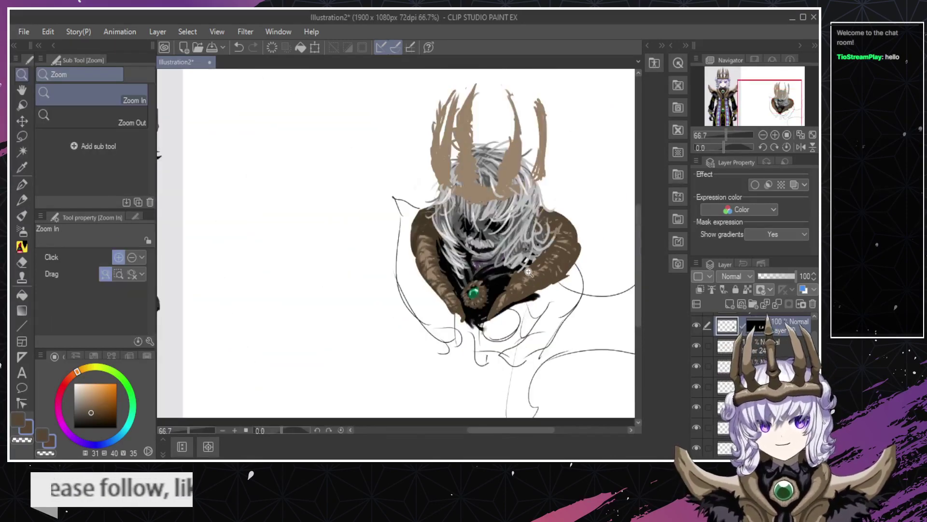
click(529, 272)
click(529, 273)
key(e)
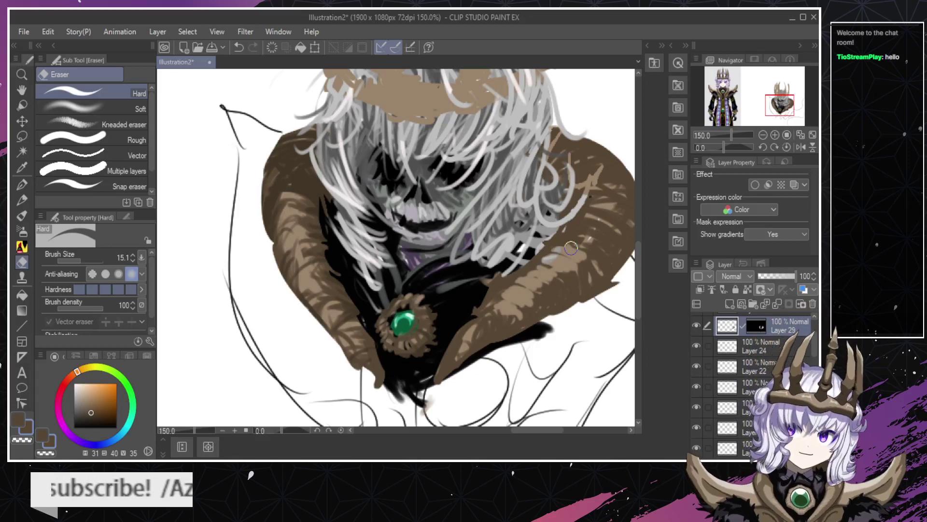
key(ctrl+z)
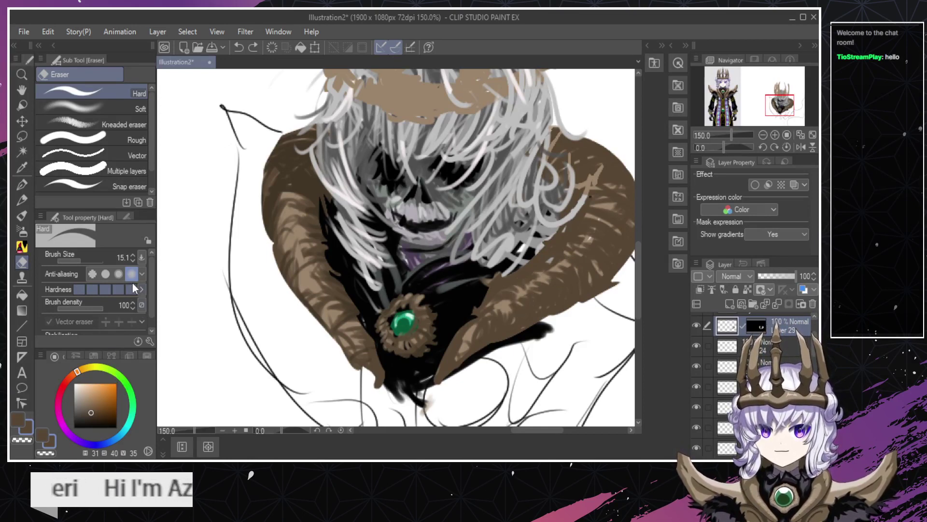
Set the Hard eraser's size to 8.0 and erase fine light streaks along the right shoulder plate's ridges and upper curve.
click(134, 260)
click(132, 260)
click(132, 260)
click(132, 260)
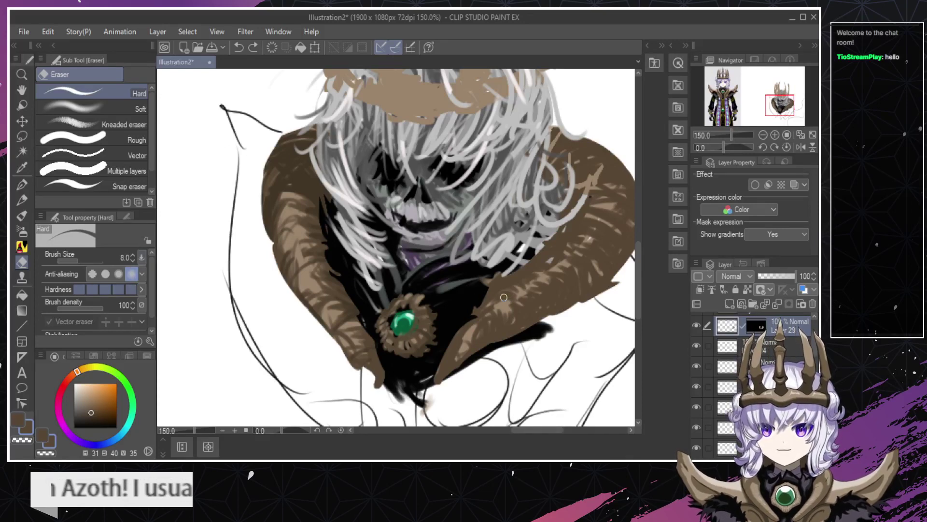
mouse_move(504, 298)
mouse_down()
mouse_move(542, 279)
mouse_move(544, 287)
mouse_move(558, 251)
mouse_up()
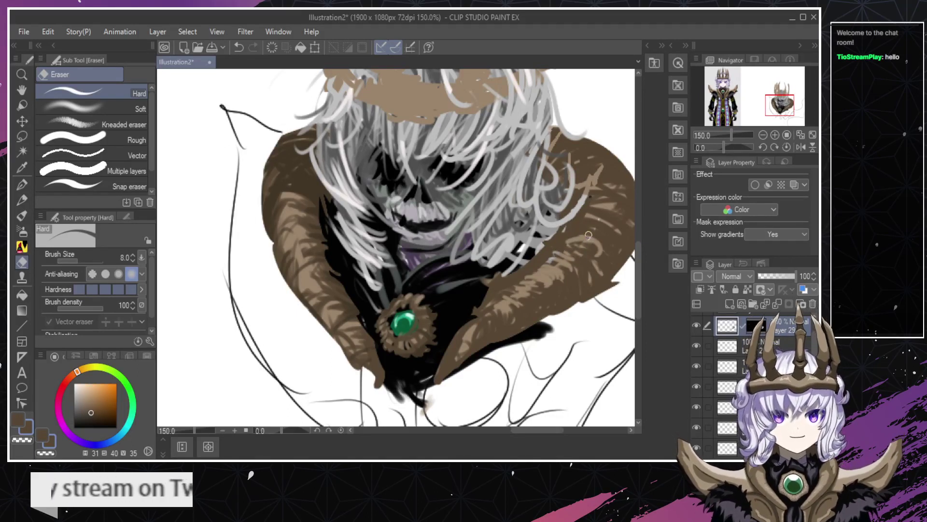
mouse_move(577, 241)
mouse_down()
mouse_move(592, 248)
mouse_move(582, 241)
mouse_move(577, 261)
mouse_up()
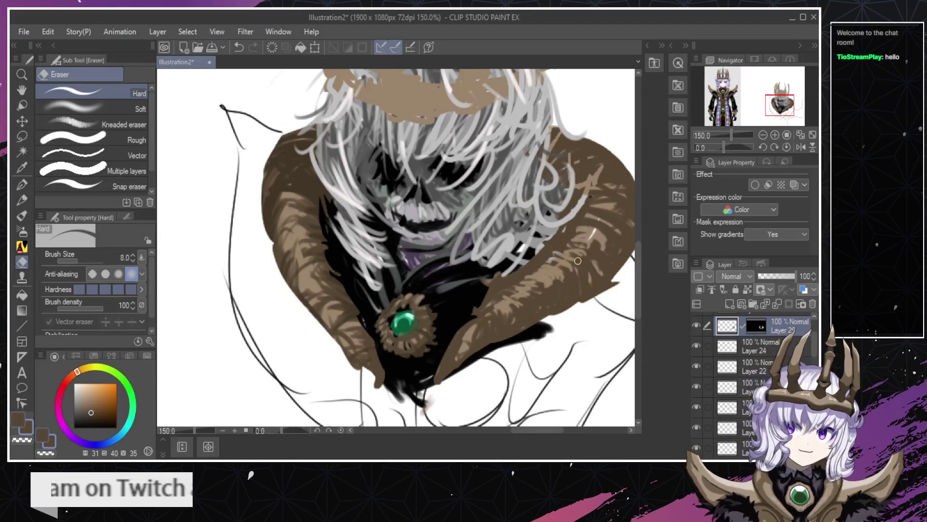
drag(599, 216, 611, 224)
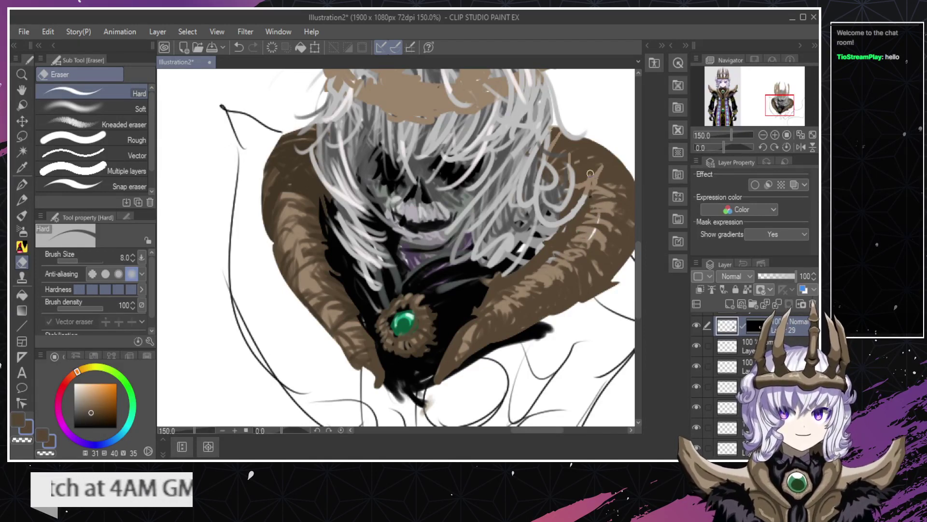
key(b)
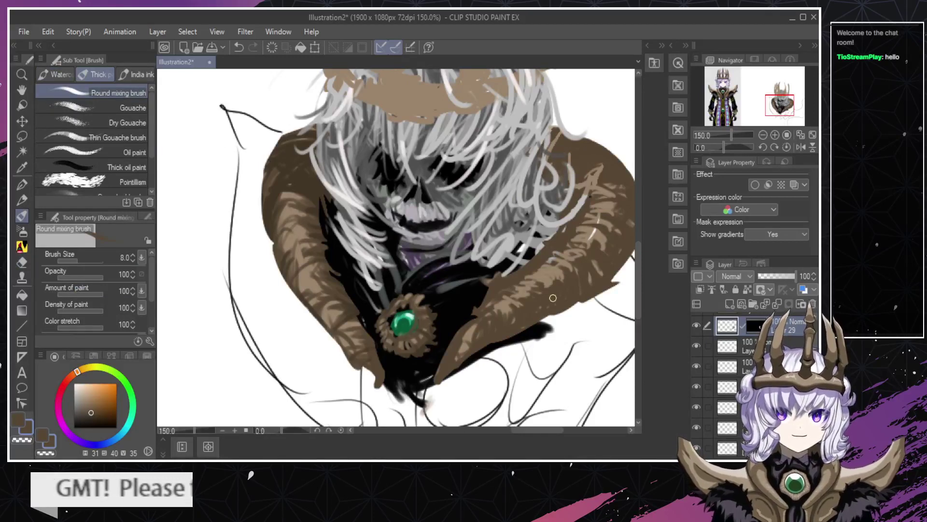
key(e)
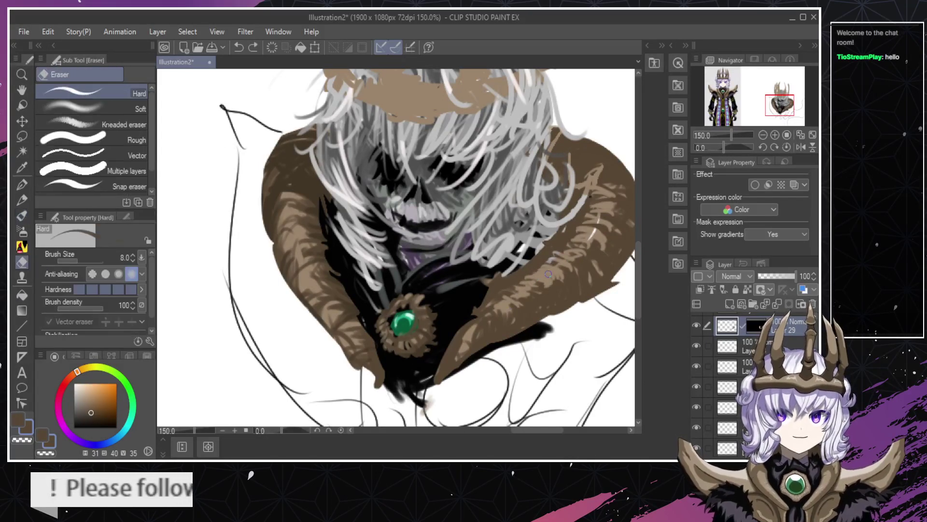
key(b)
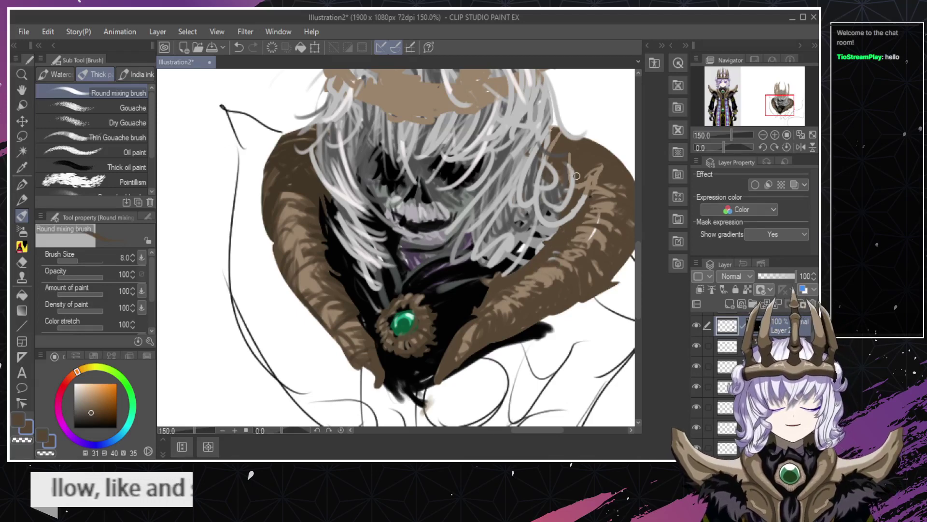
Examine the shading of both shoulder plates up close and against the whole crowned figure.
key(slash)
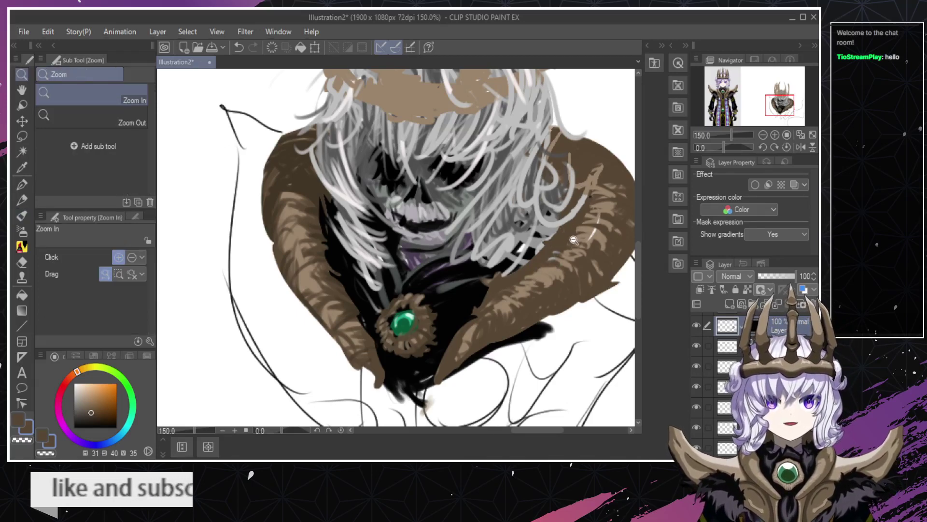
scroll(590, 270, down, 3)
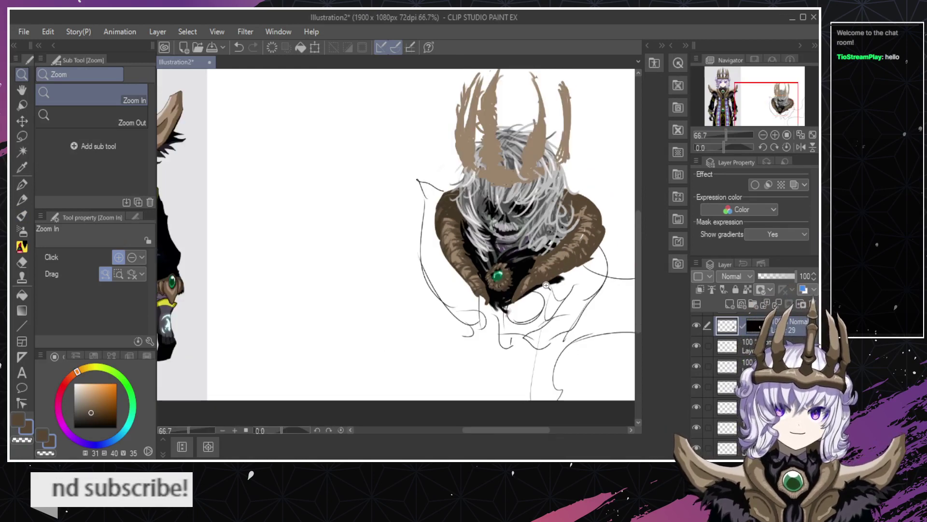
scroll(571, 260, up, 3)
key(b)
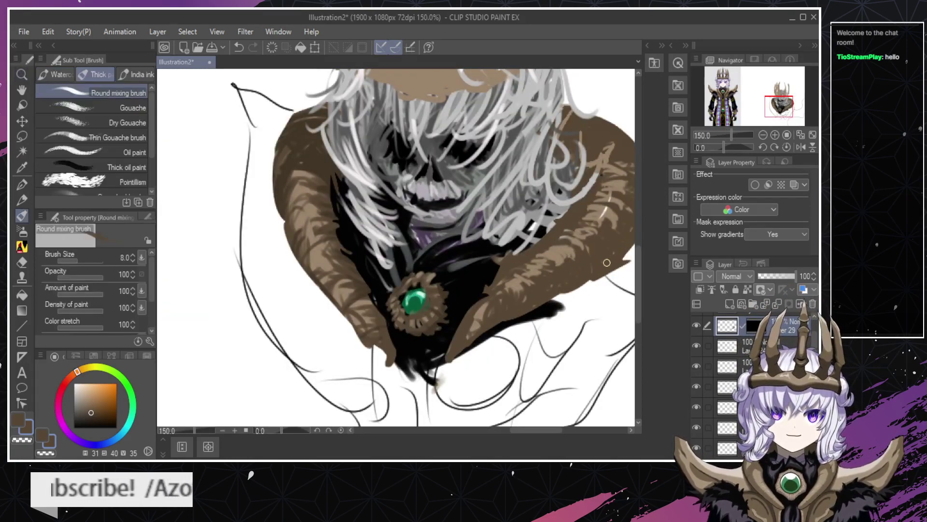
key(slash)
scroll(613, 250, down, 2)
scroll(609, 249, up, 2)
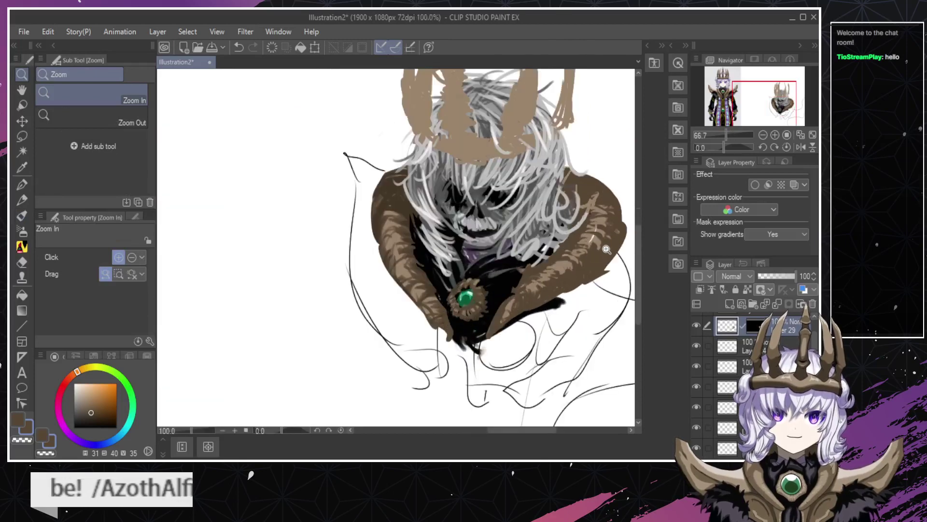
key(b)
key(slash)
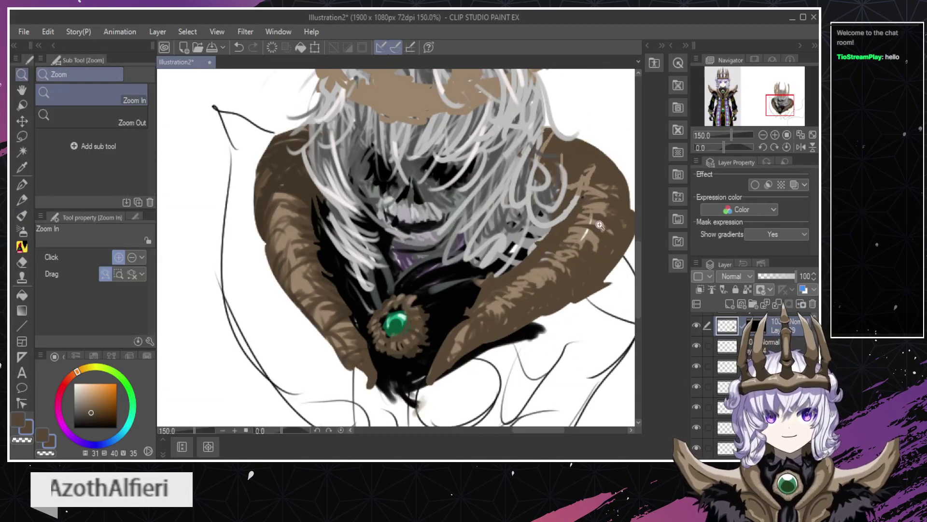
scroll(589, 240, down, 3)
scroll(520, 293, up, 3)
key(b)
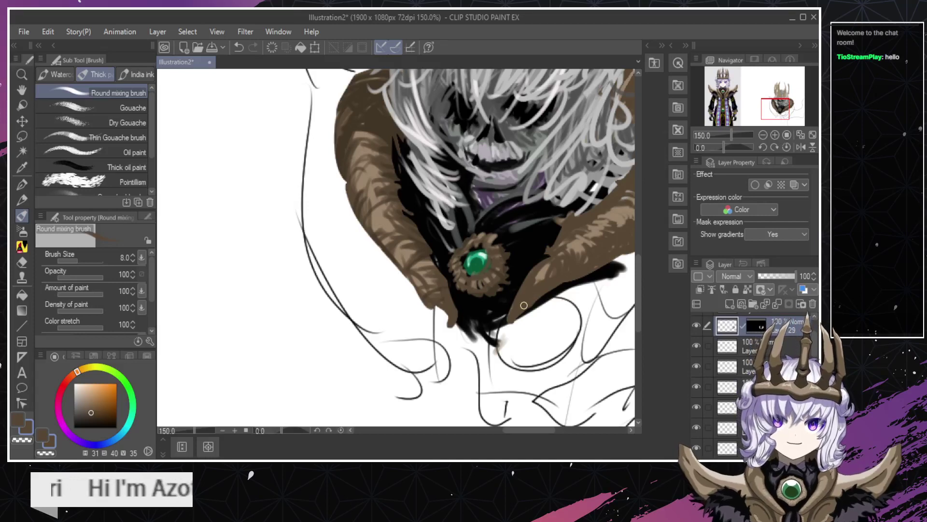
key(slash)
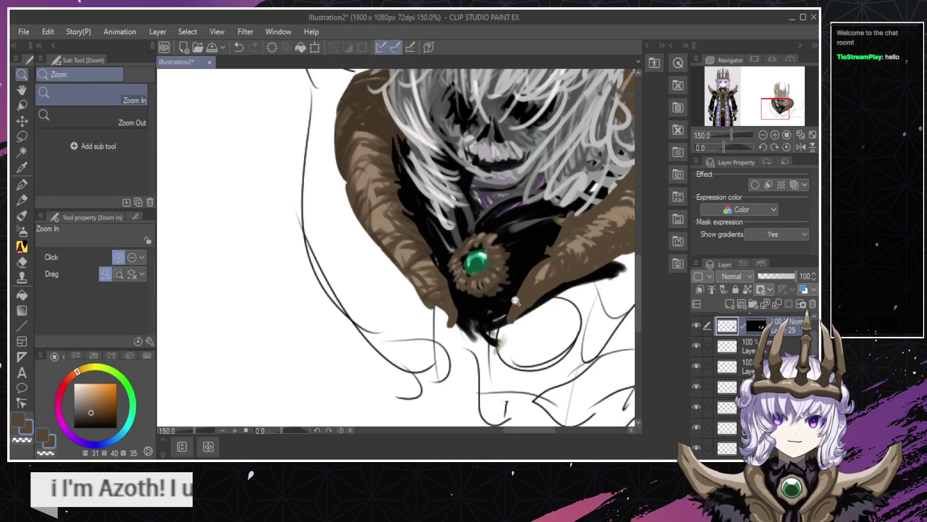
scroll(531, 290, down, 3)
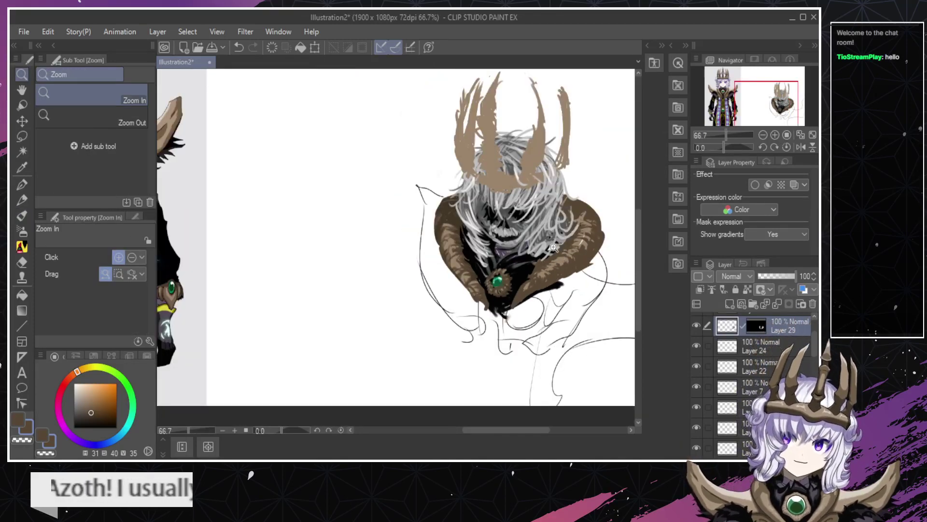
Paint black on Layer 29's mask to remove the stray light streaks beside the hair on the right shoulder plate.
click(571, 222)
key(b)
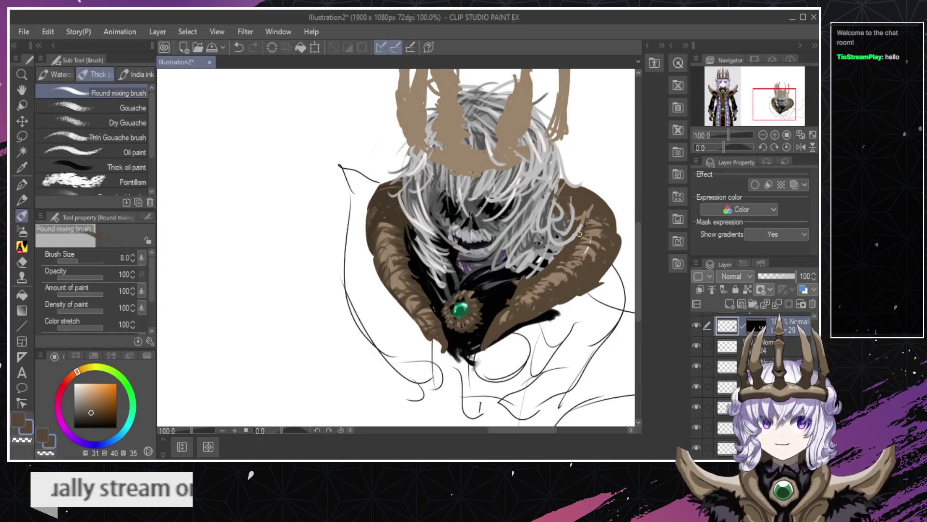
key(/)
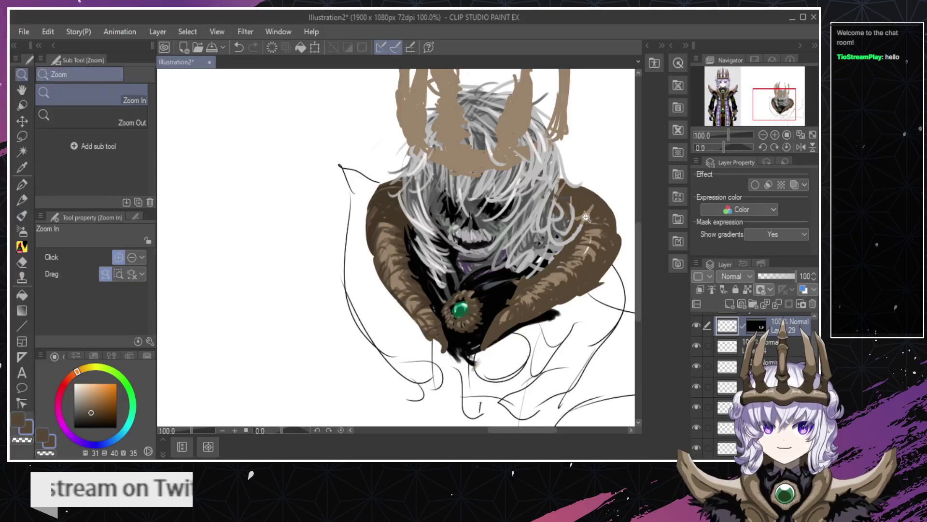
click(580, 209)
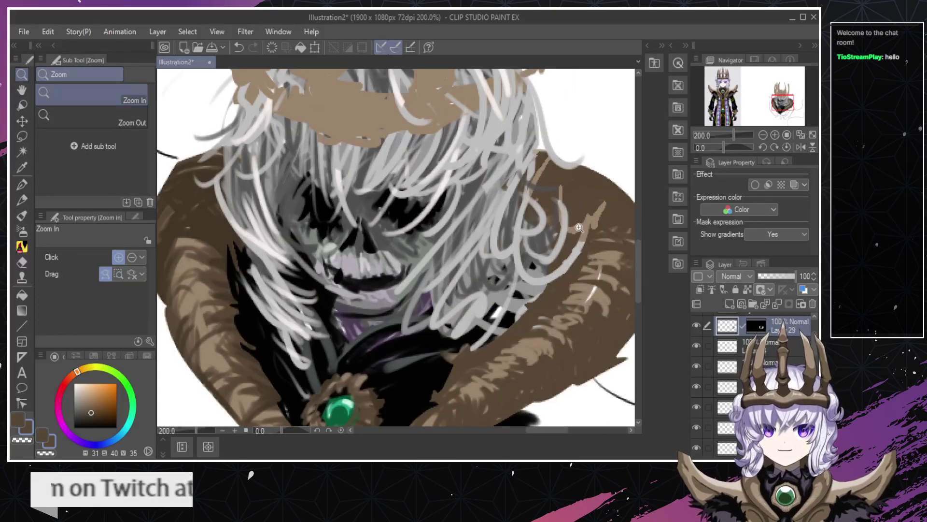
key(b)
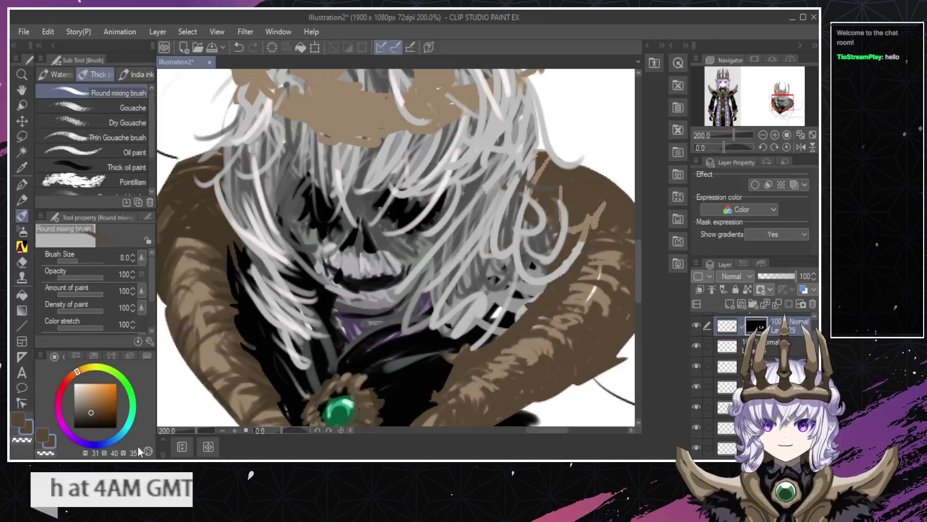
drag(87, 416, 70, 440)
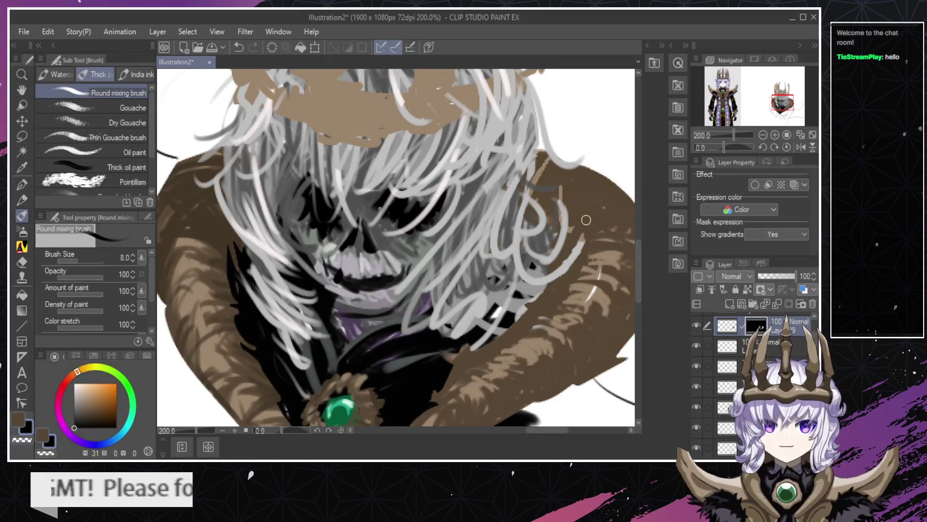
key(ctrl+z)
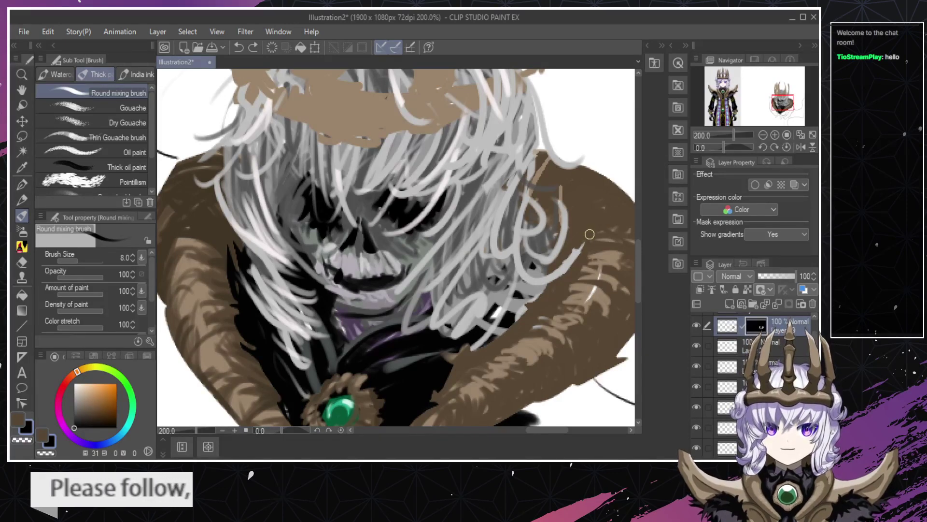
drag(587, 236, 573, 242)
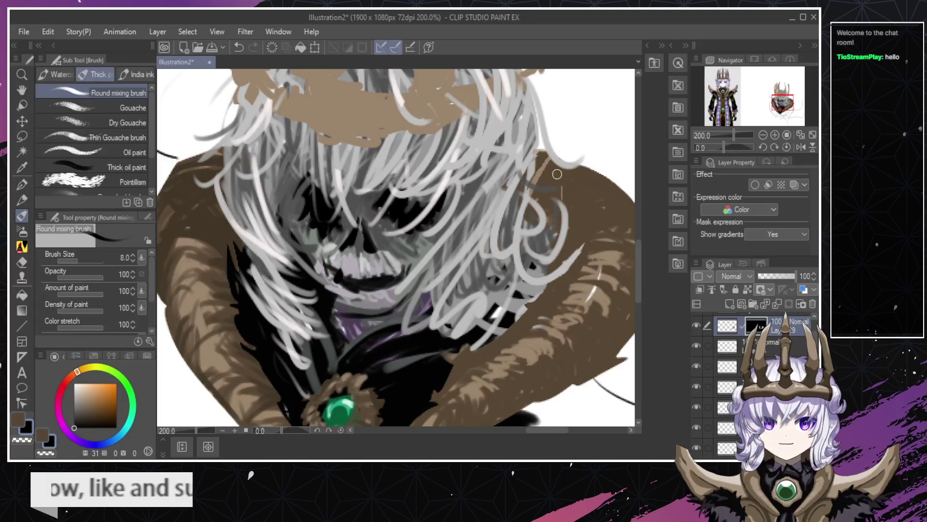
Select the layer holding the white streaks on the right shoulder plate's ridges and cover them with sampled light brown.
key(/)
alt+click(559, 211)
click(582, 225)
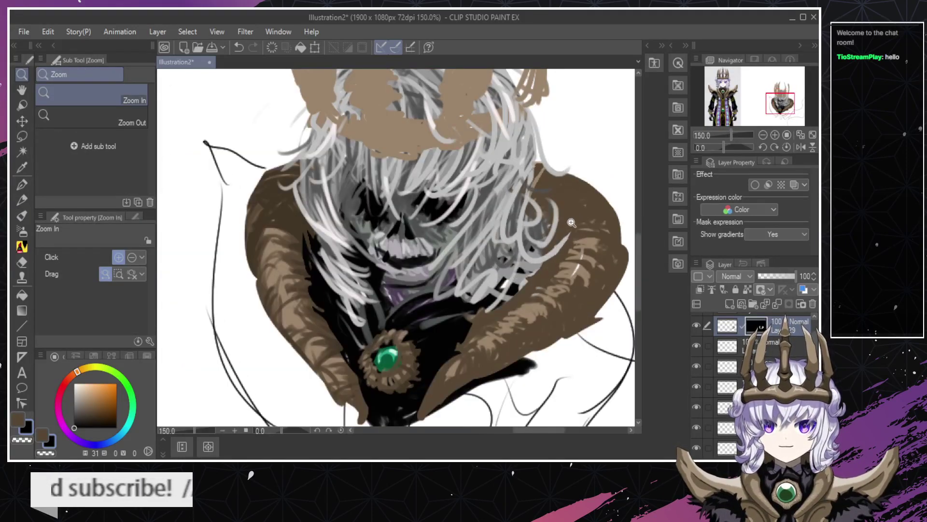
click(582, 251)
click(581, 273)
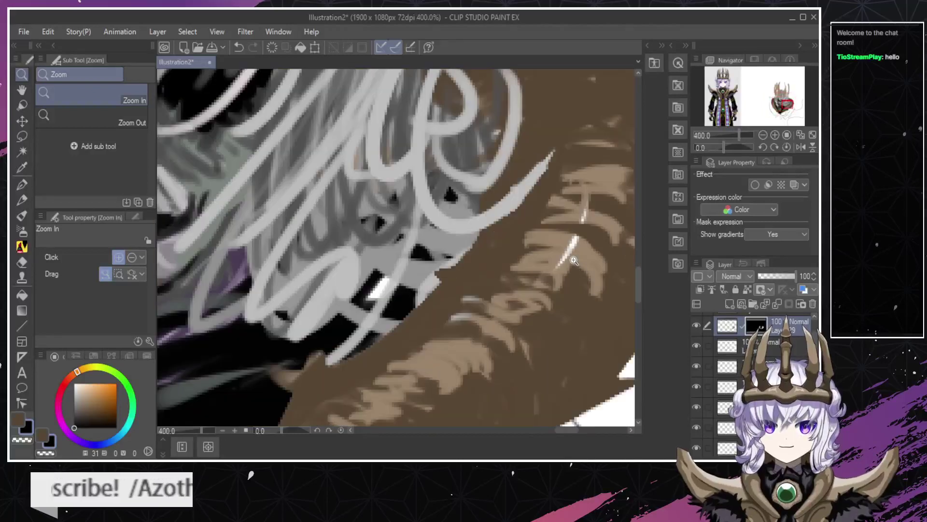
ctrl+shift+click(569, 255)
key(b)
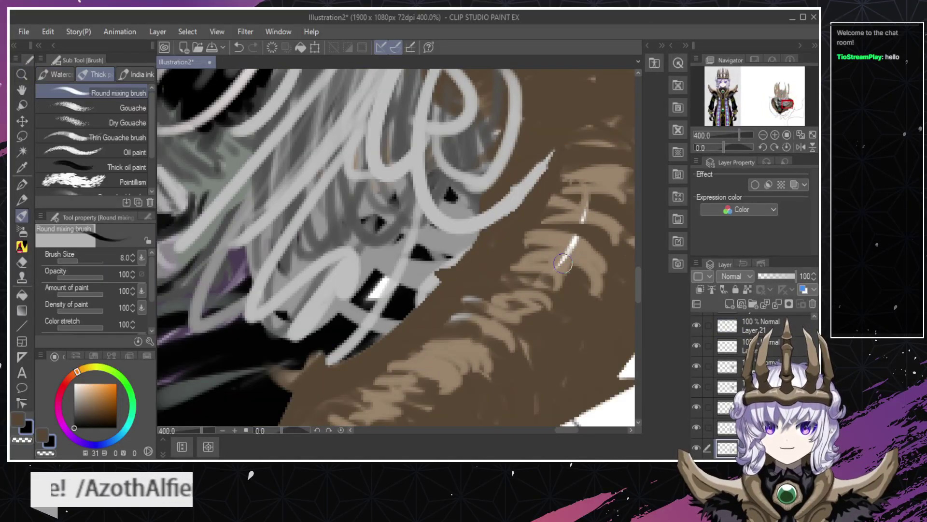
mouse_move(564, 263)
mouse_down()
mouse_move(581, 219)
mouse_move(583, 249)
mouse_move(565, 252)
mouse_move(584, 203)
mouse_up()
key(ctrl+z)
alt+click(590, 257)
alt+click(587, 259)
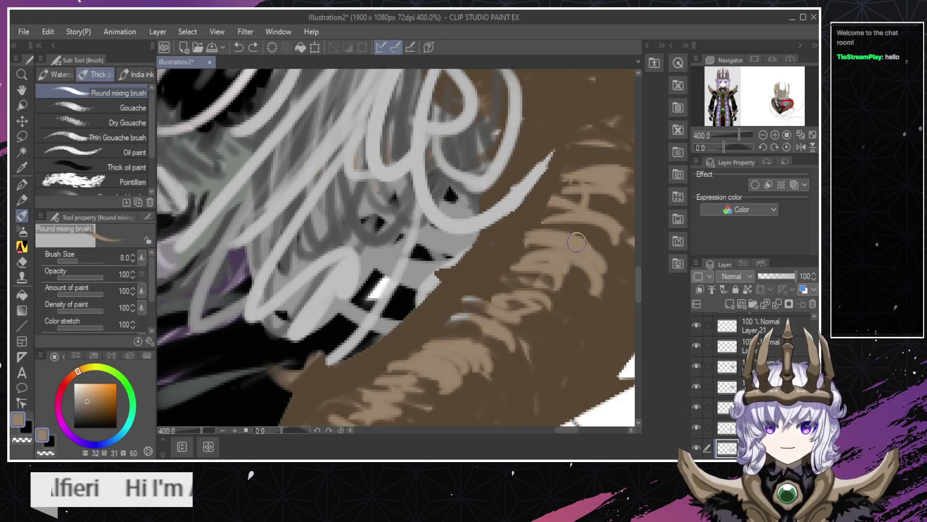
Examine the repaired right shoulder plate up close and against the whole figure and its reference.
key(slash)
alt+click(572, 256)
alt+click(571, 256)
alt+click(569, 255)
alt+click(566, 252)
click(528, 271)
click(528, 272)
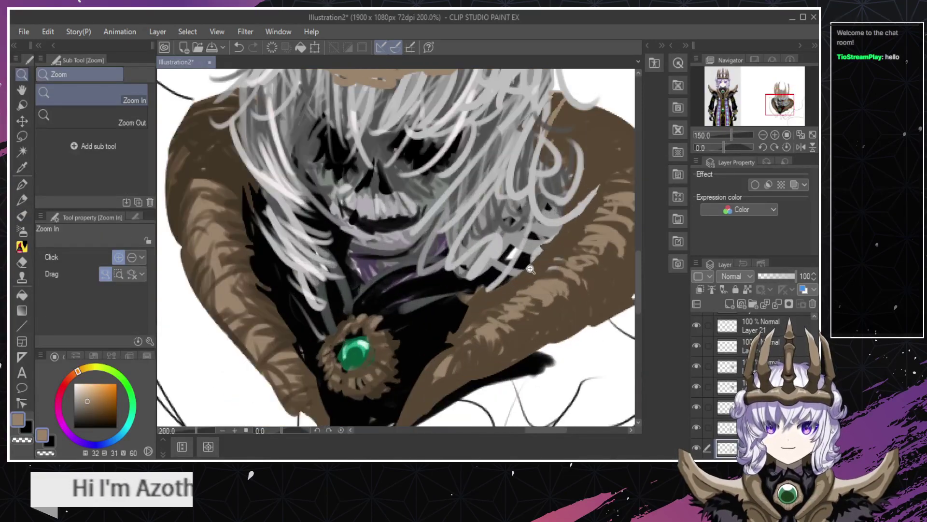
key(b)
key(/)
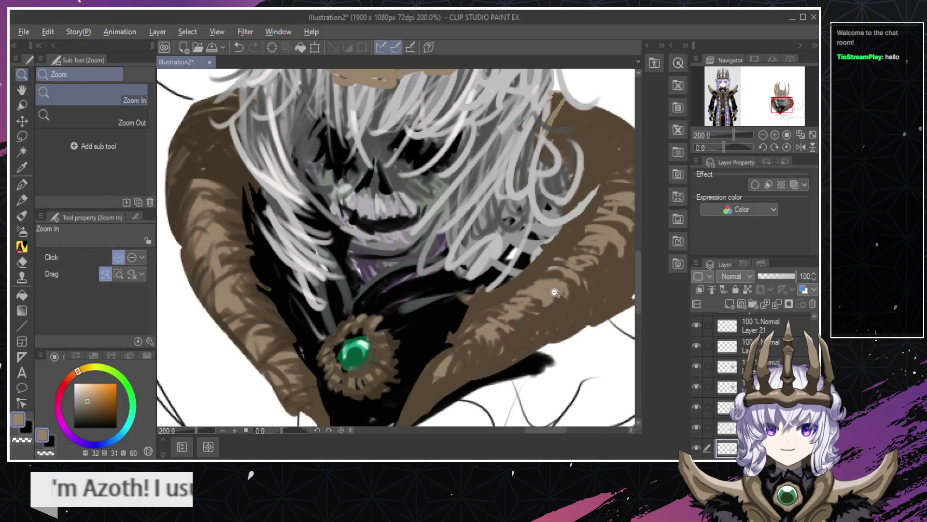
alt+click(561, 280)
alt+click(553, 293)
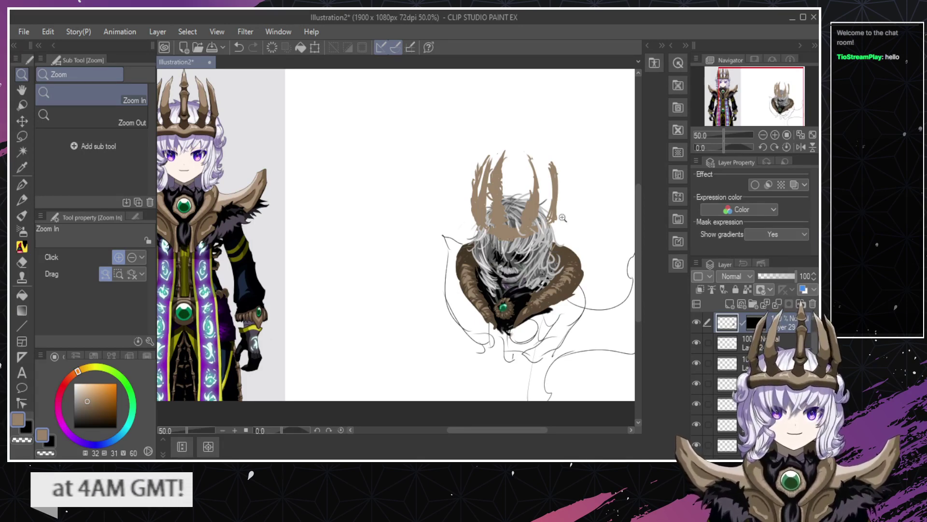
click(568, 274)
click(542, 279)
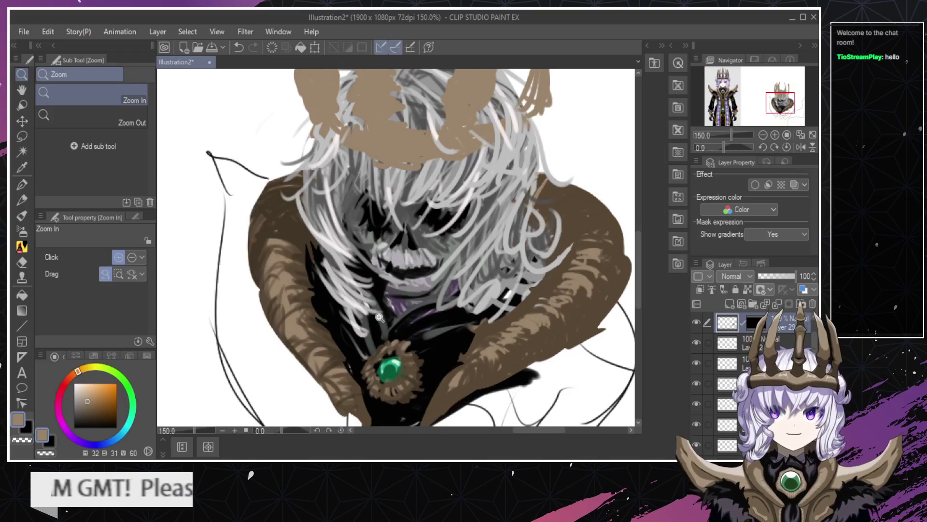
Sample the dark brown from the left shoulder plate's upper shading and select the layer that holds it.
click(398, 289)
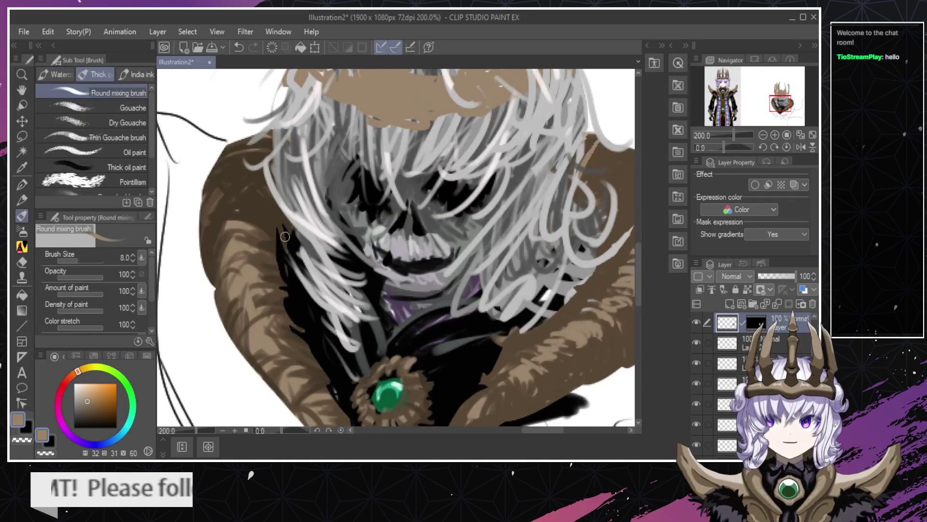
right_click(266, 217)
key(ctrl+space)
scroll(310, 256, down, 2)
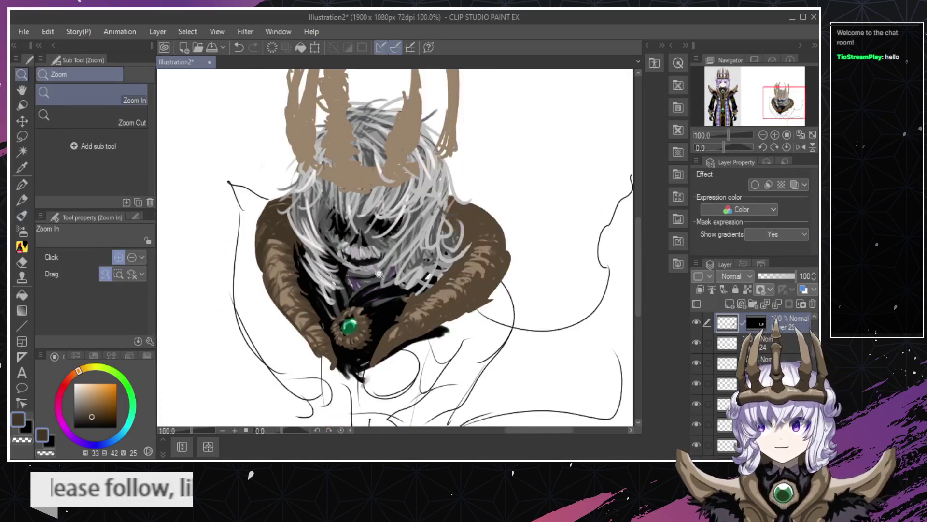
click(401, 296)
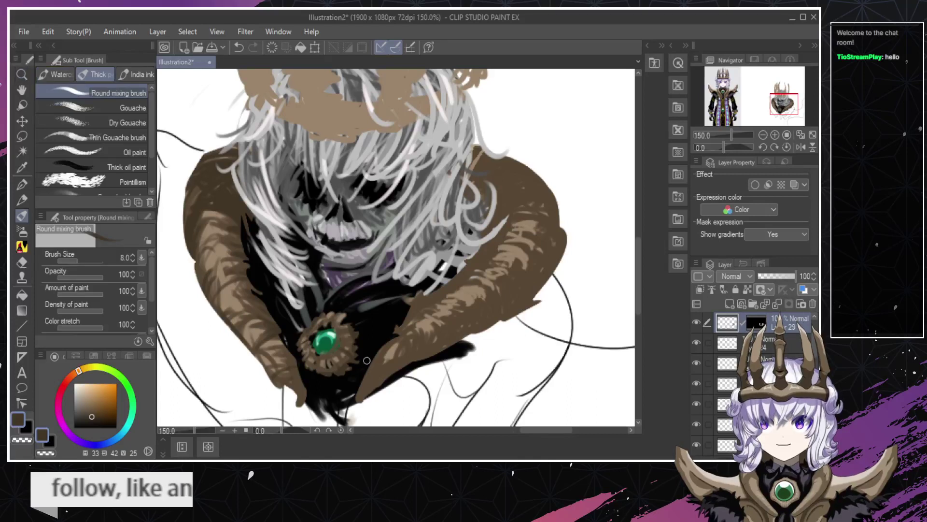
ctrl+shift+click(232, 203)
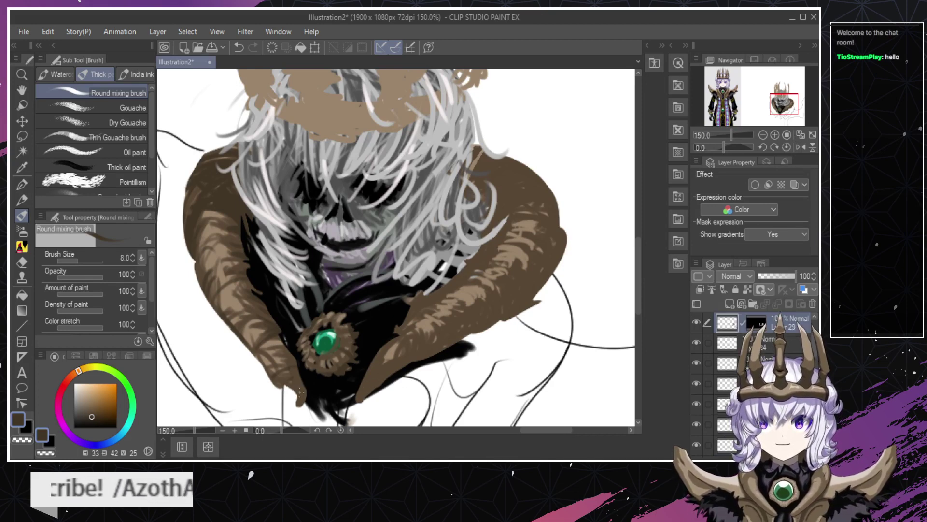
Erase the stray light paint at the left shoulder plate's lower tip with the Hard eraser at size 8.0.
key(e)
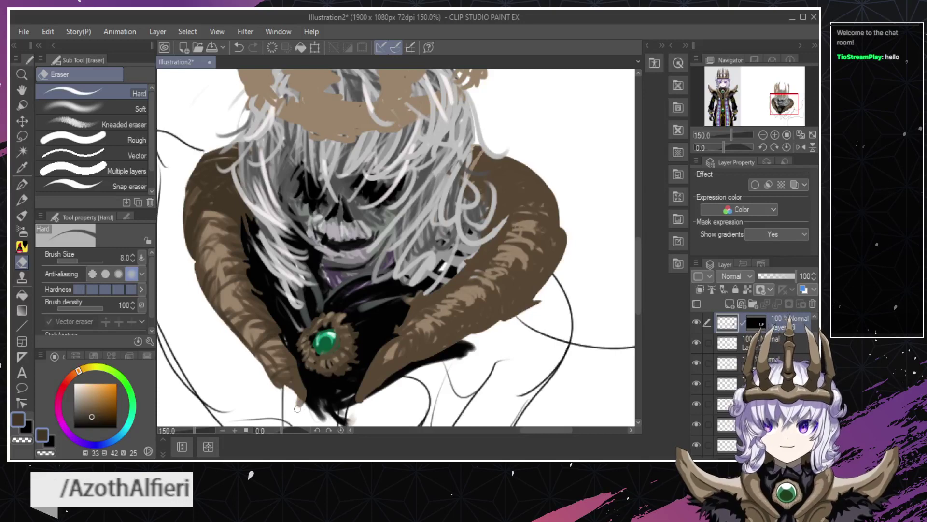
ctrl+shift+click(291, 405)
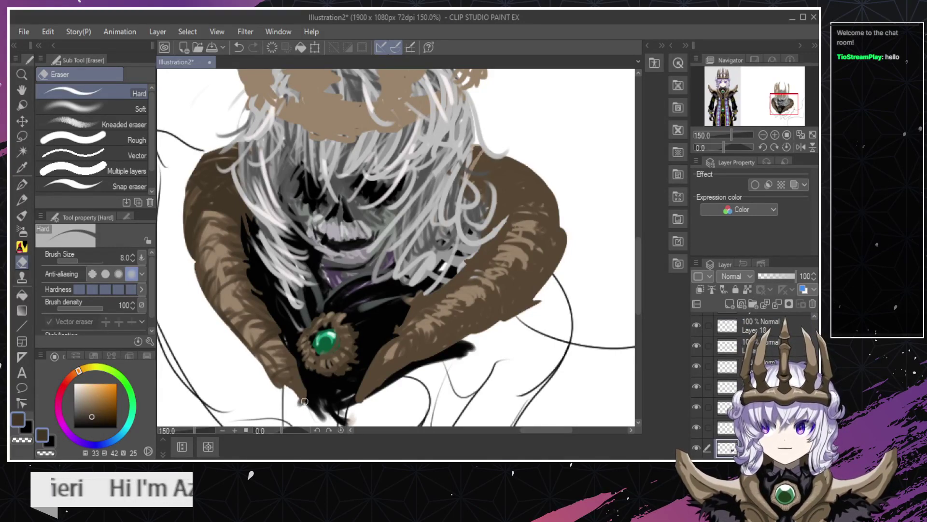
ctrl+shift+click(314, 398)
key(slash)
alt+click(318, 380)
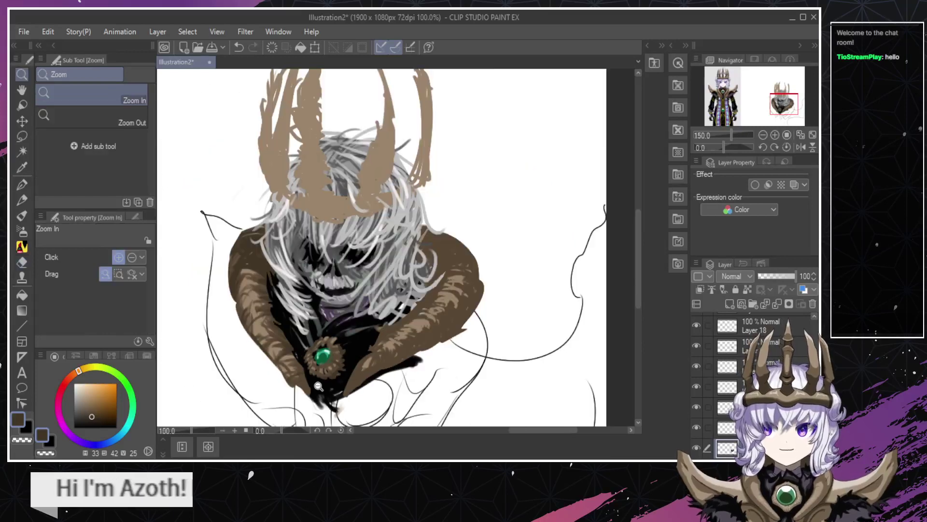
alt+click(315, 381)
click(323, 368)
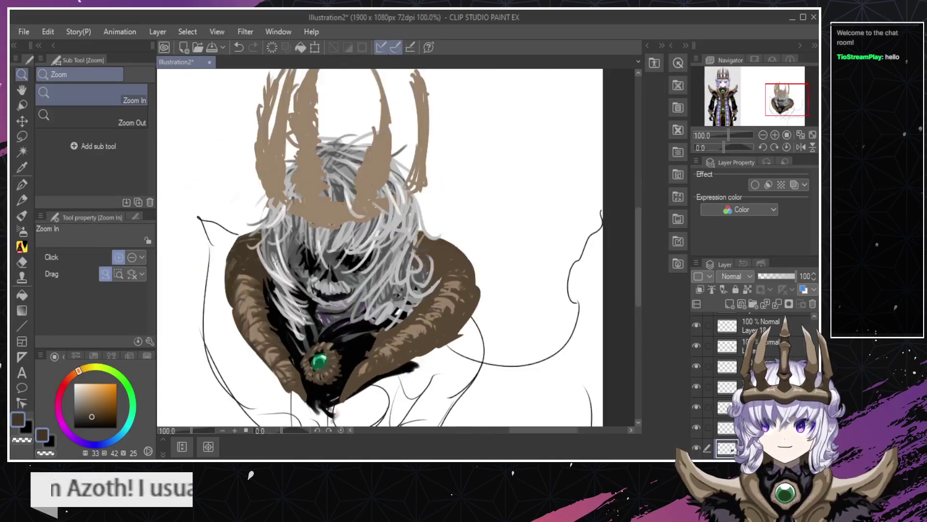
Paint dark brown shading across the right shoulder plate's ridges and outer edge on Layer 29 Copy using the Round mixing brush.
ctrl+shift+click(288, 297)
alt+click(300, 301)
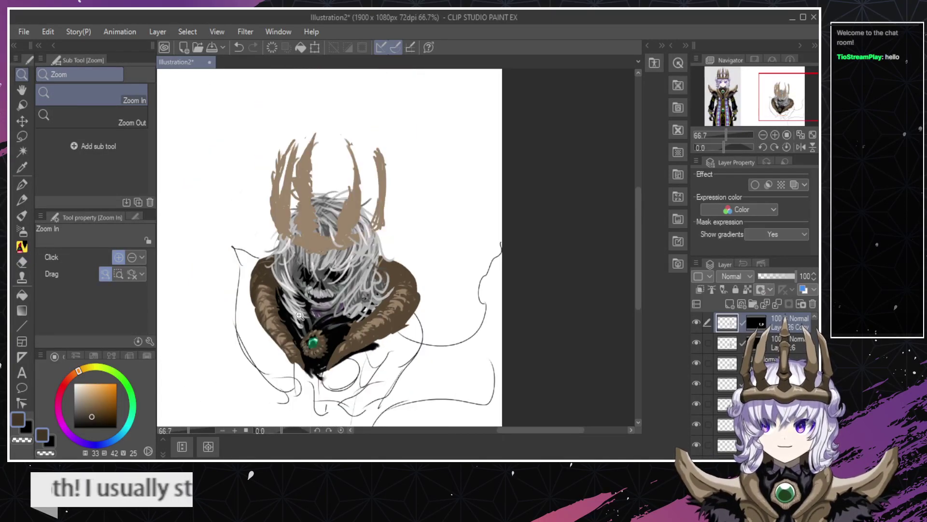
click(371, 294)
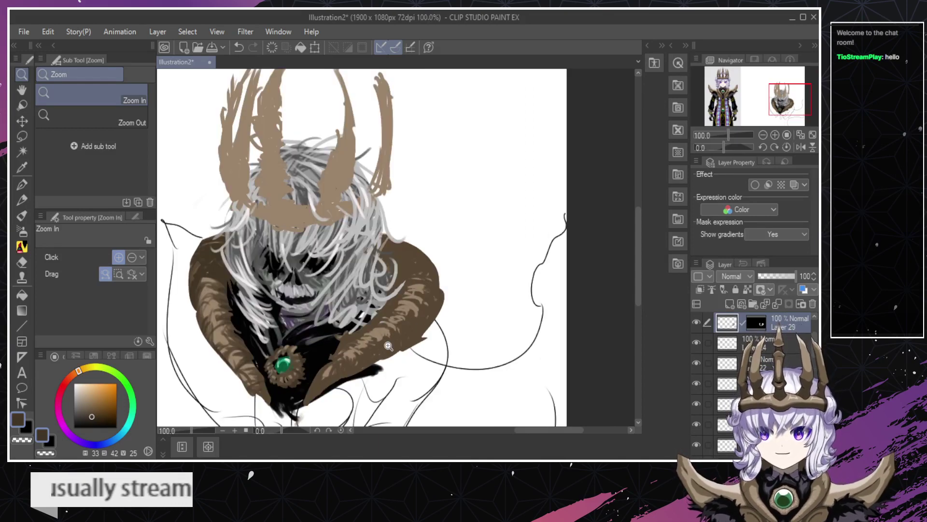
scroll(726, 349, up, 1)
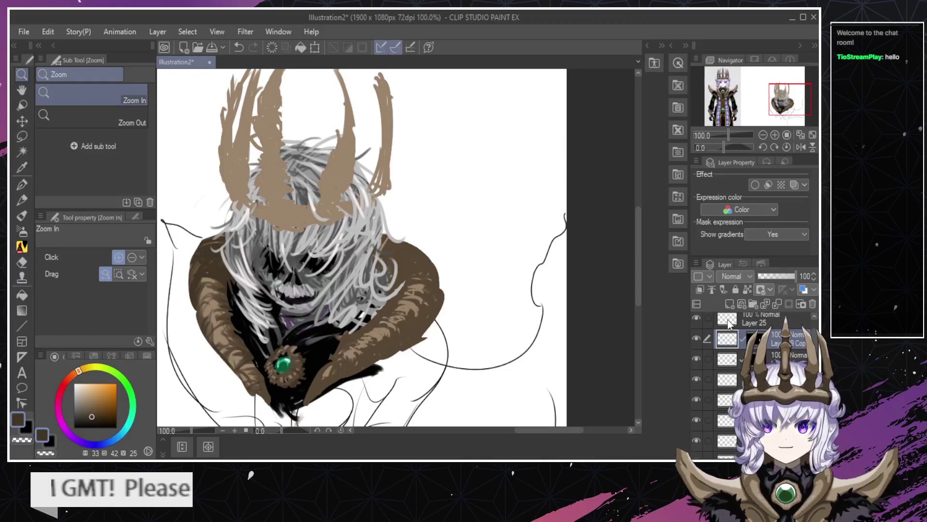
key(b)
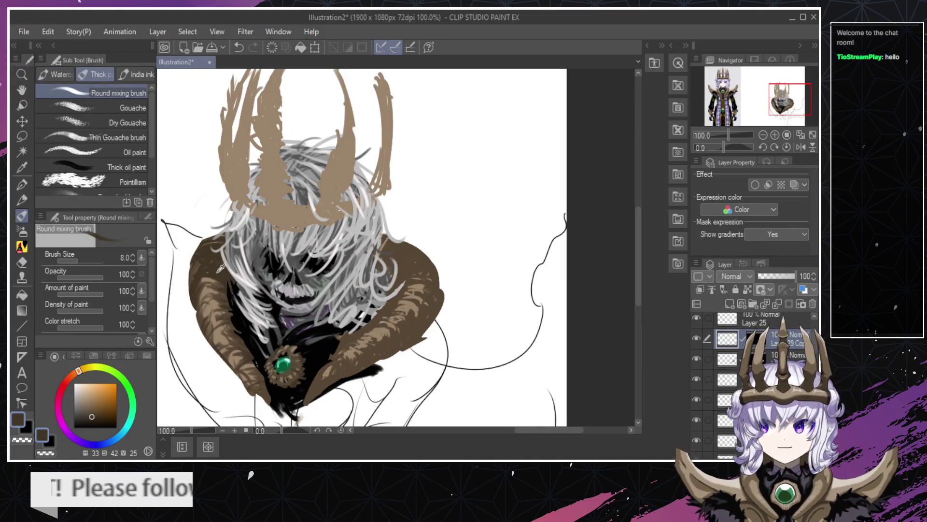
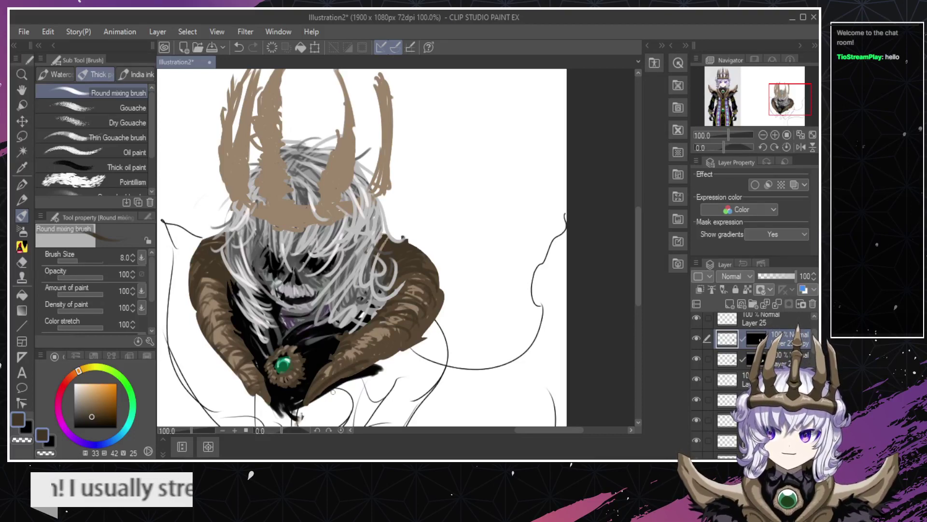
mouse_move(378, 356)
mouse_down()
mouse_move(431, 327)
mouse_move(439, 297)
mouse_up()
Deepen the dark brown shading along the right shoulder plate's outer curve with close-up strokes.
key(ctrl+space)
click(386, 342)
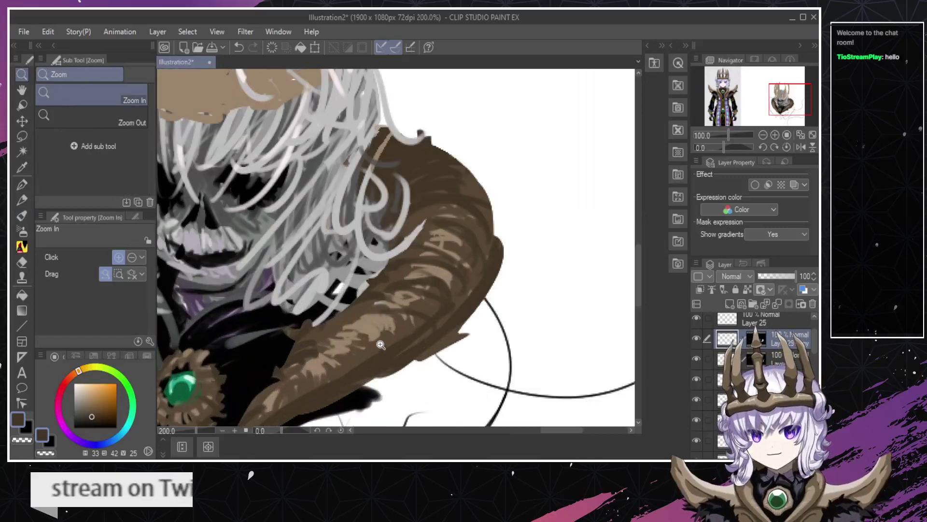
mouse_move(449, 314)
mouse_down()
mouse_move(465, 289)
mouse_move(442, 311)
mouse_move(478, 276)
mouse_move(491, 213)
mouse_up()
drag(495, 247, 488, 222)
Compare the right shoulder plate with Layer 29 Copy and the layer below it hidden and shown in turn.
click(697, 340)
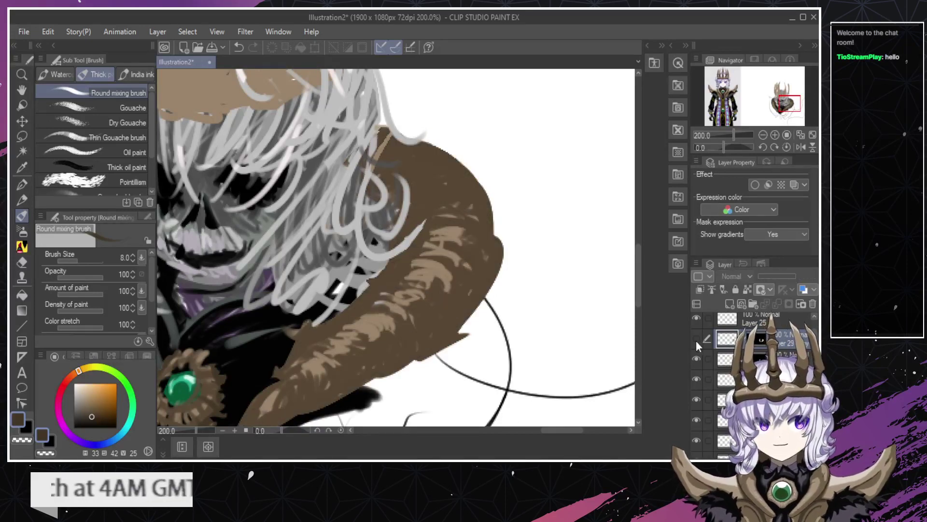
click(696, 343)
click(697, 361)
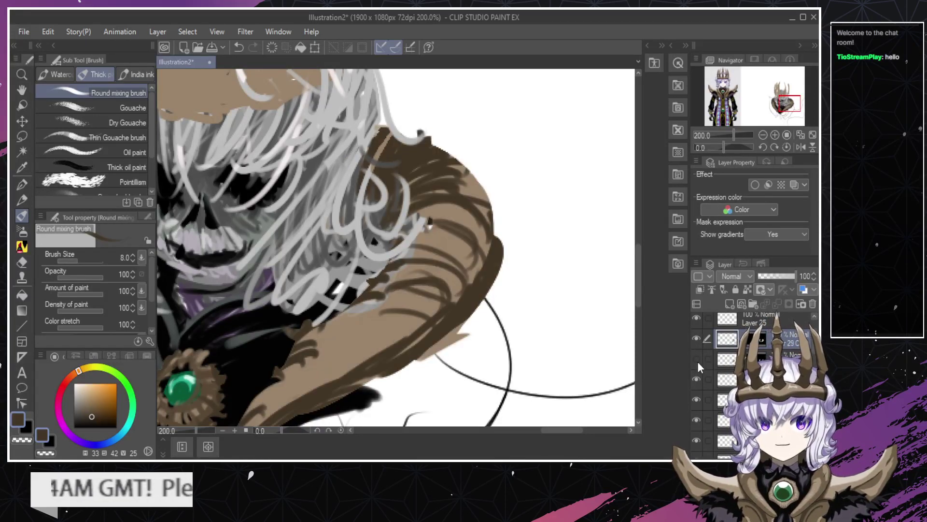
click(696, 358)
click(697, 359)
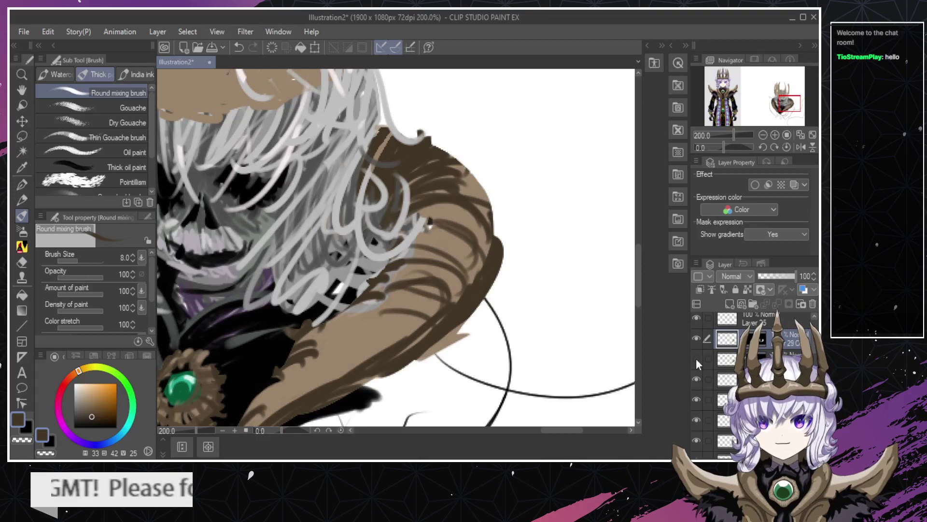
click(696, 358)
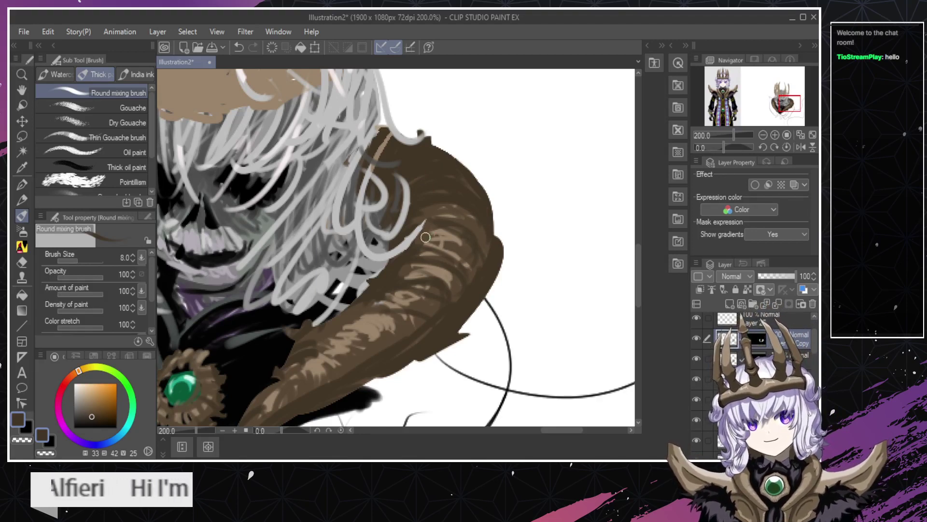
Undo the last strokes on the right shoulder plate's upper bend and repaint curved dark brown ridge lines across it.
mouse_move(418, 210)
mouse_down()
mouse_move(465, 215)
mouse_move(478, 232)
mouse_up()
key(ctrl+z)
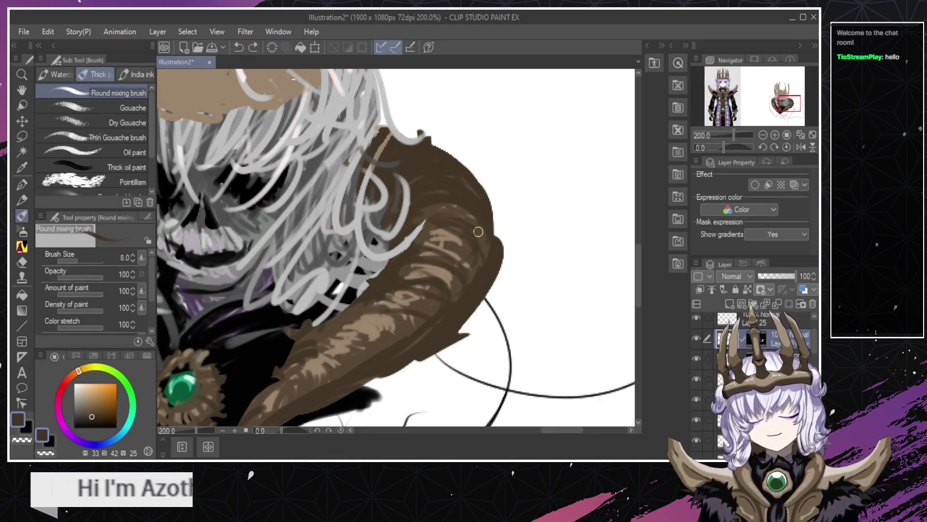
key(ctrl+z)
drag(424, 217, 481, 217)
drag(428, 233, 489, 243)
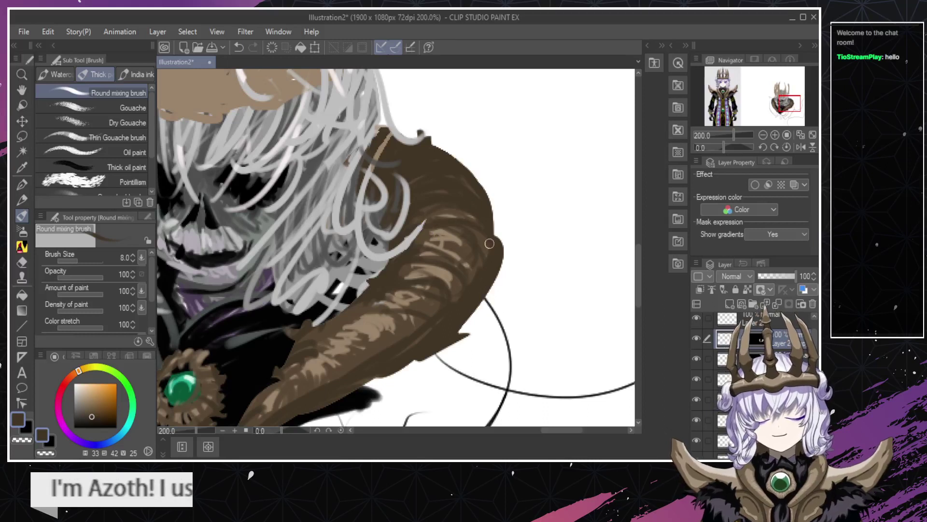
Undo the last strokes on the right shoulder plate's bend and erase excess dark brown across its highlighted ridges on Layer 29 Copy.
key(ctrl+z)
drag(430, 220, 483, 234)
key(ctrl+z)
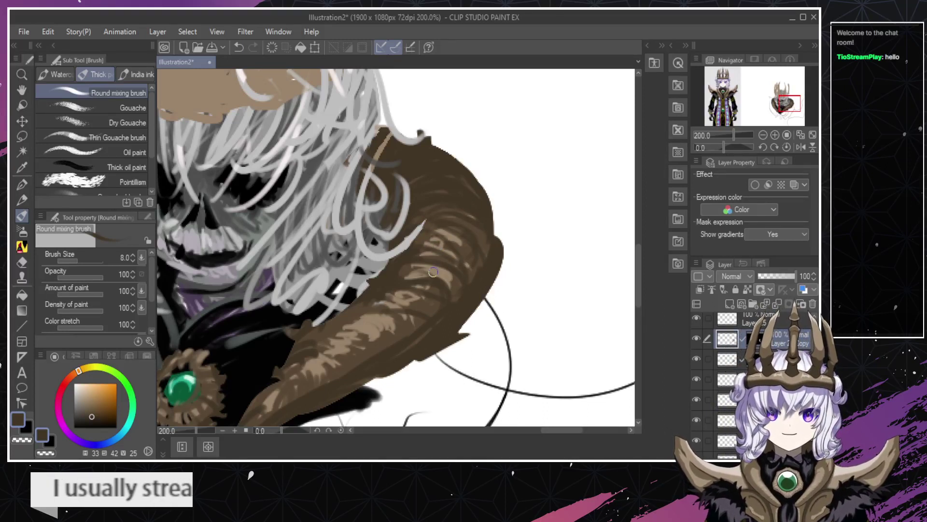
key(e)
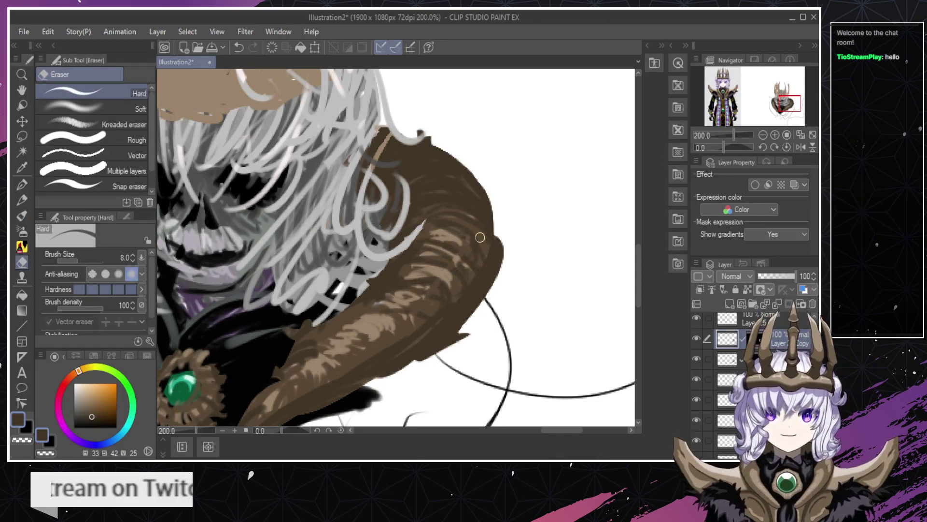
mouse_move(420, 285)
mouse_down()
mouse_move(453, 237)
mouse_move(465, 237)
mouse_up()
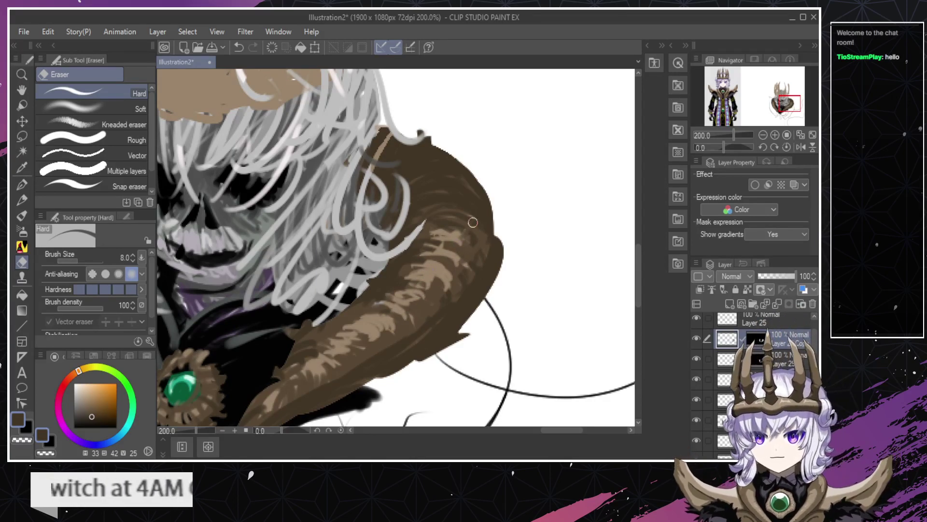
key(b)
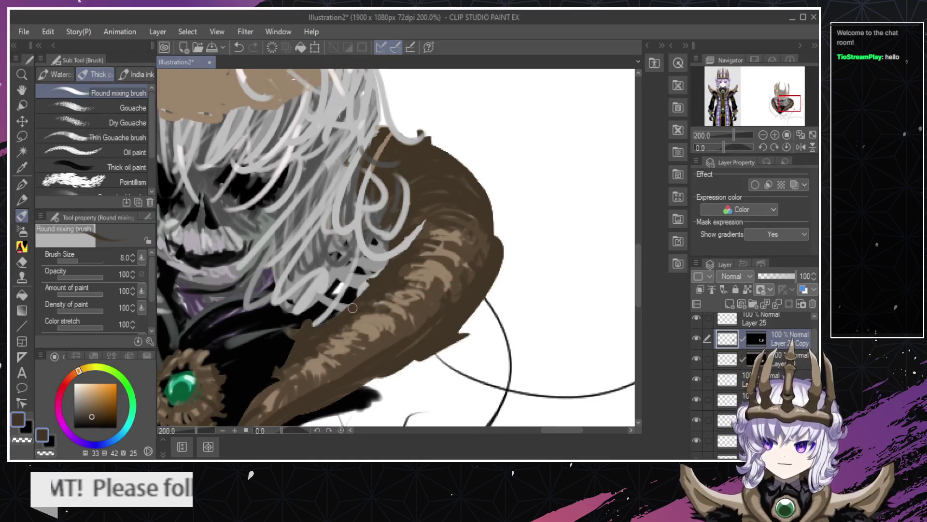
key(e)
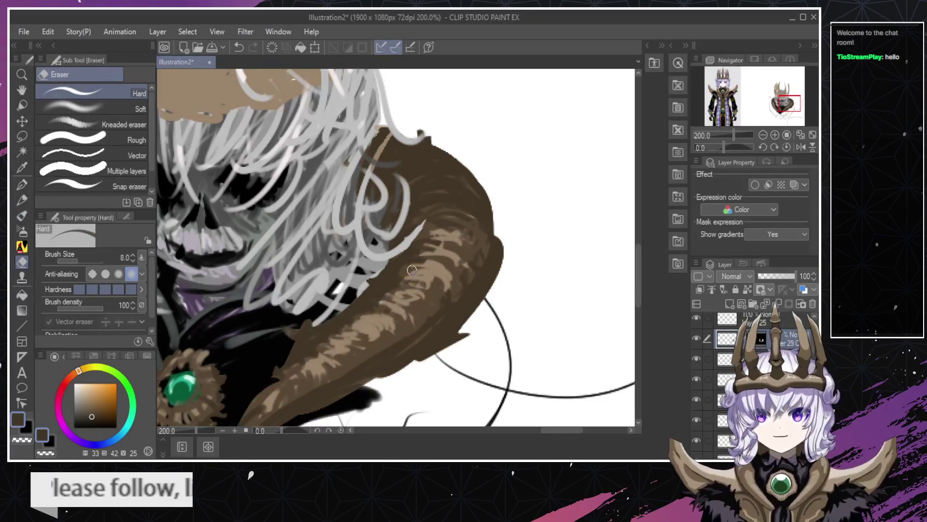
Paint dark brown ridge strokes with the Round mixing brush across the right shoulder plate's middle and down towards its lower tip.
key(b)
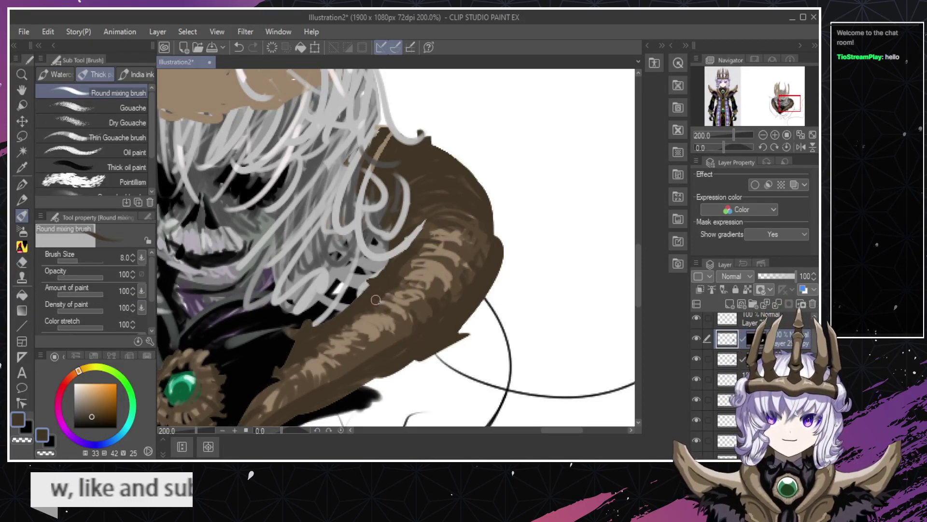
mouse_move(386, 295)
mouse_down()
mouse_move(407, 356)
mouse_move(382, 304)
mouse_move(396, 287)
mouse_move(430, 299)
mouse_move(413, 289)
mouse_move(431, 281)
mouse_move(444, 296)
mouse_up()
mouse_move(454, 260)
mouse_down()
mouse_move(436, 252)
mouse_move(451, 266)
mouse_move(461, 252)
mouse_move(489, 255)
mouse_up()
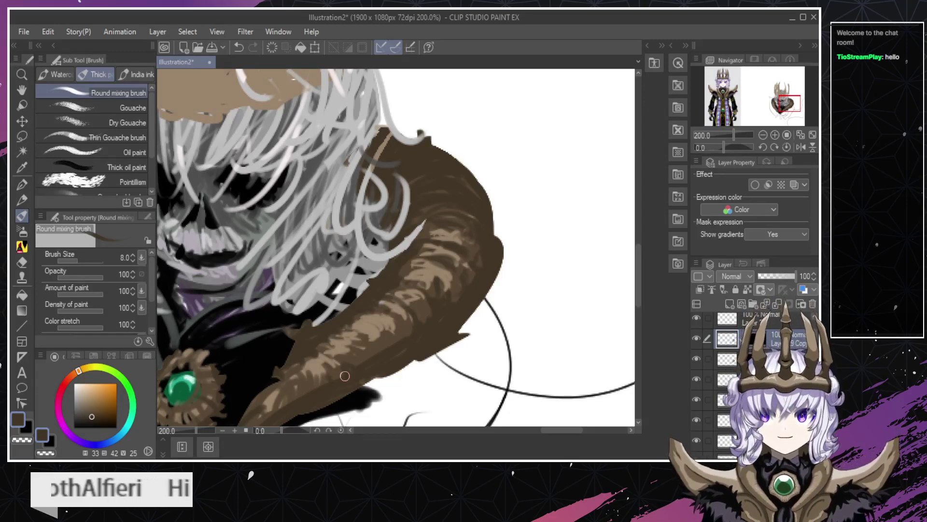
mouse_move(345, 376)
mouse_down()
mouse_move(374, 385)
mouse_move(386, 369)
mouse_up()
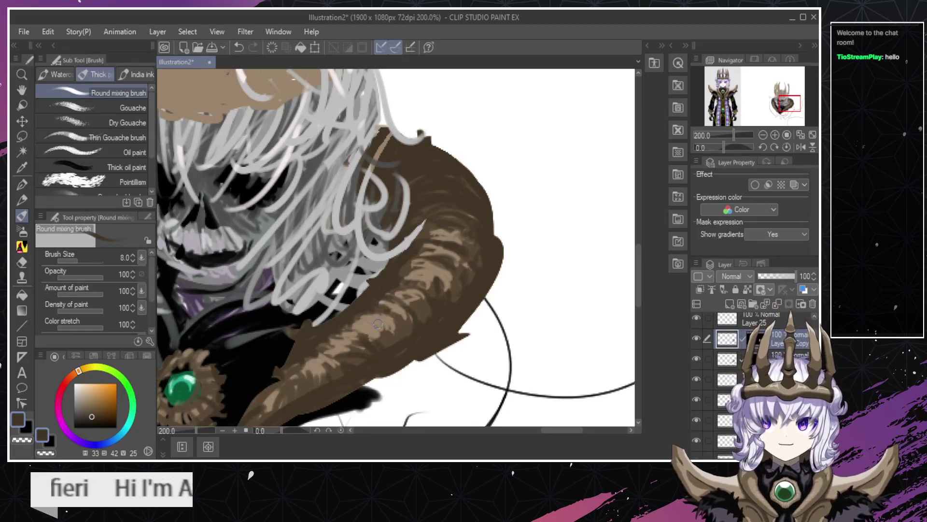
mouse_move(378, 324)
mouse_down()
mouse_move(391, 337)
mouse_move(400, 332)
mouse_move(406, 304)
mouse_move(409, 322)
mouse_up()
key(ctrl+z)
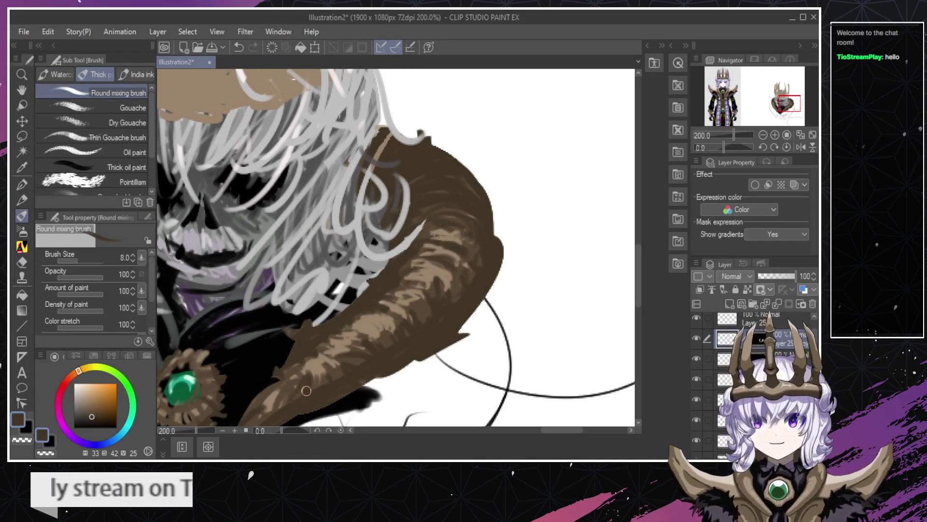
key(e)
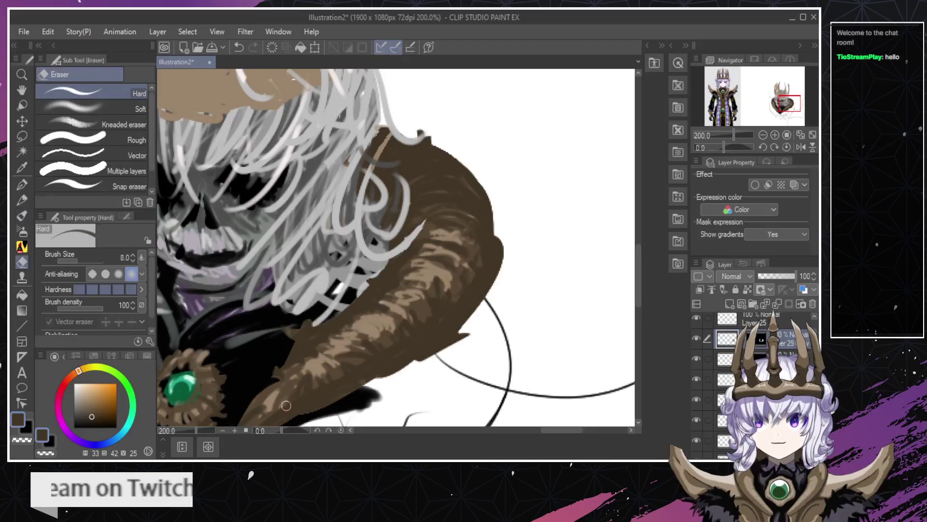
key(b)
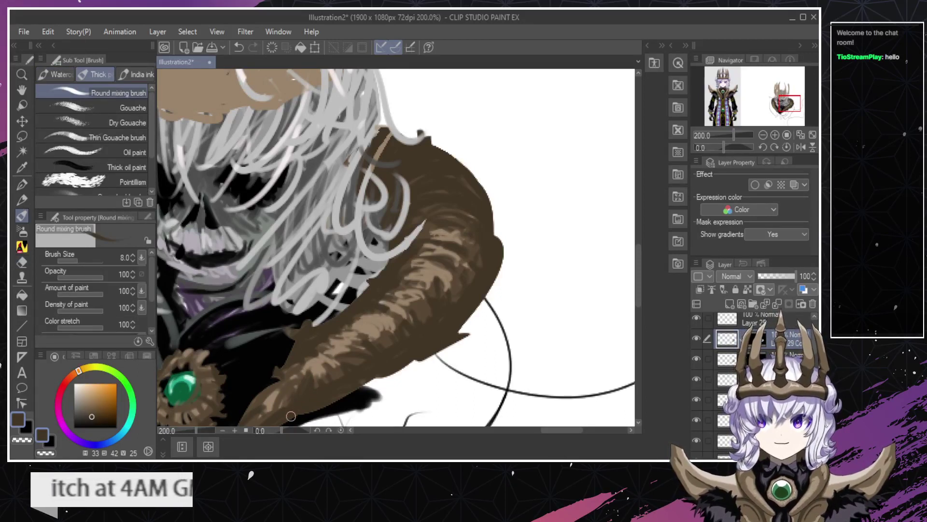
drag(306, 368, 285, 397)
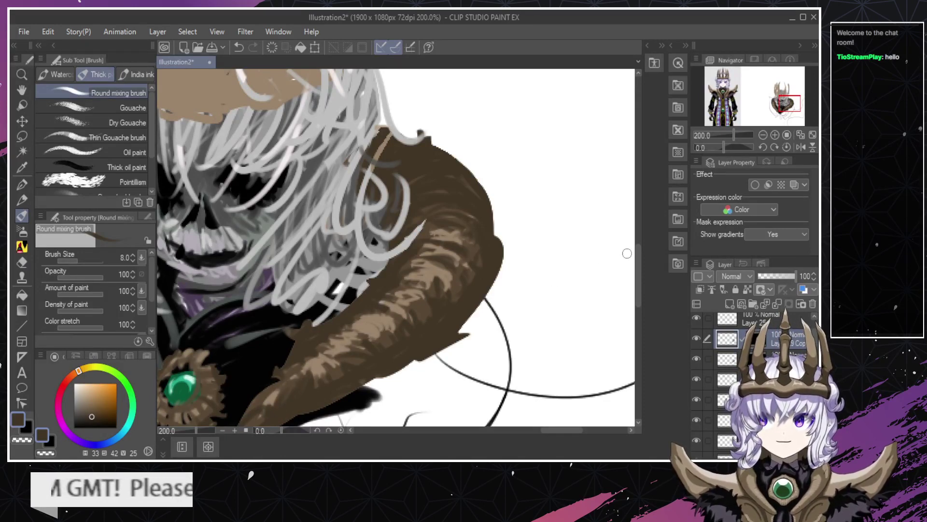
Erase the stray brown edge along the lower outer side of the left shoulder plate with the Hard eraser.
scroll(627, 253, down, 3)
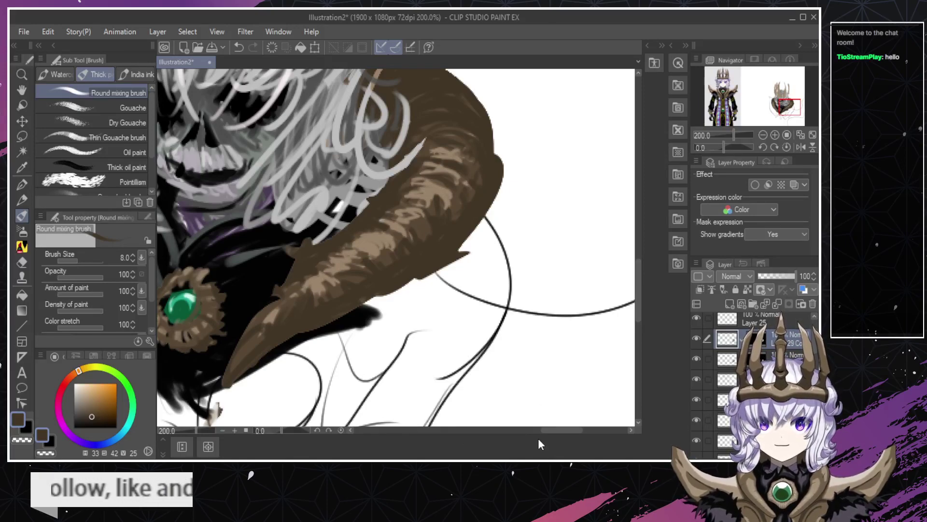
drag(556, 430, 536, 428)
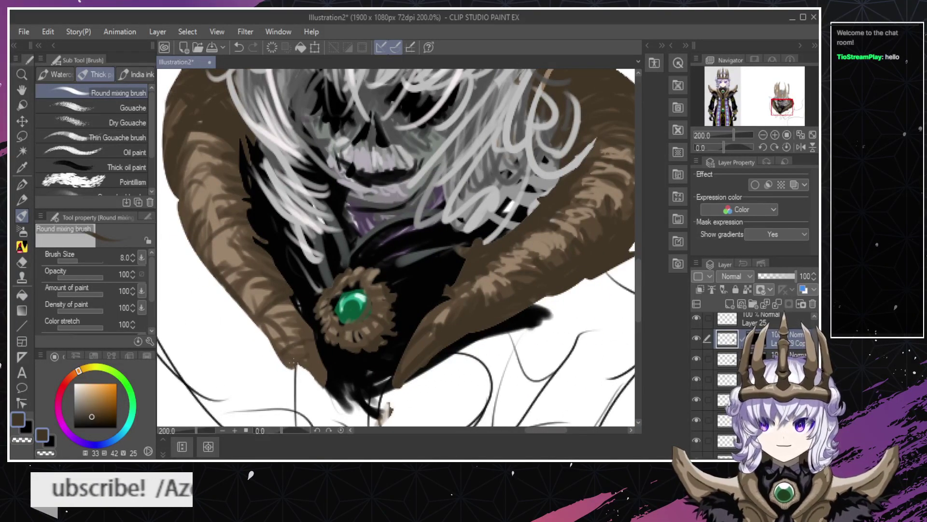
key(e)
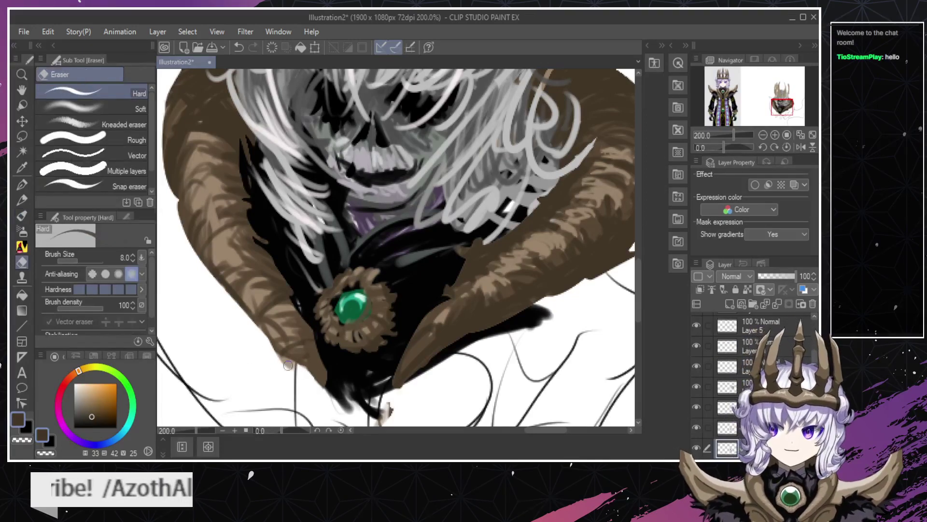
key(alt+[)
drag(265, 354, 309, 381)
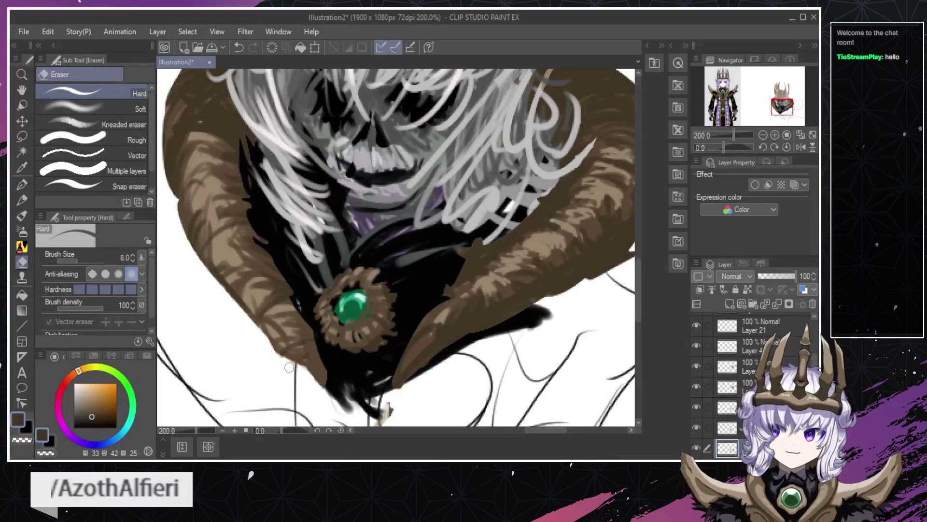
Trim the pointed lower tip of the left shoulder plate with the Hard eraser on the plate's layers.
key(slash)
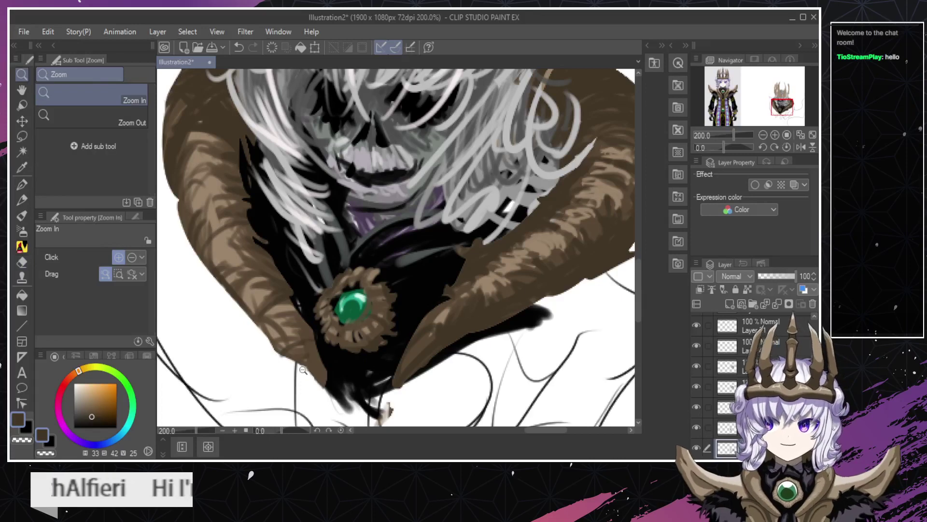
alt+click(315, 382)
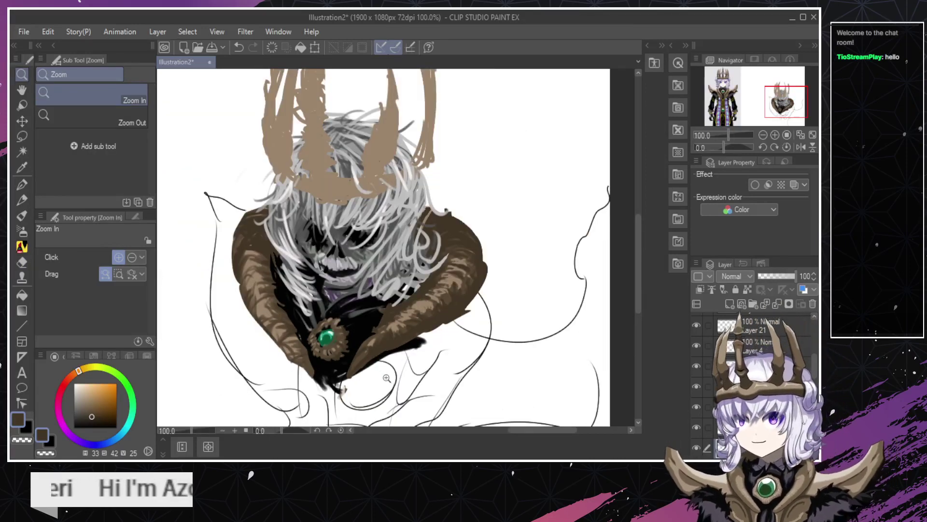
click(358, 367)
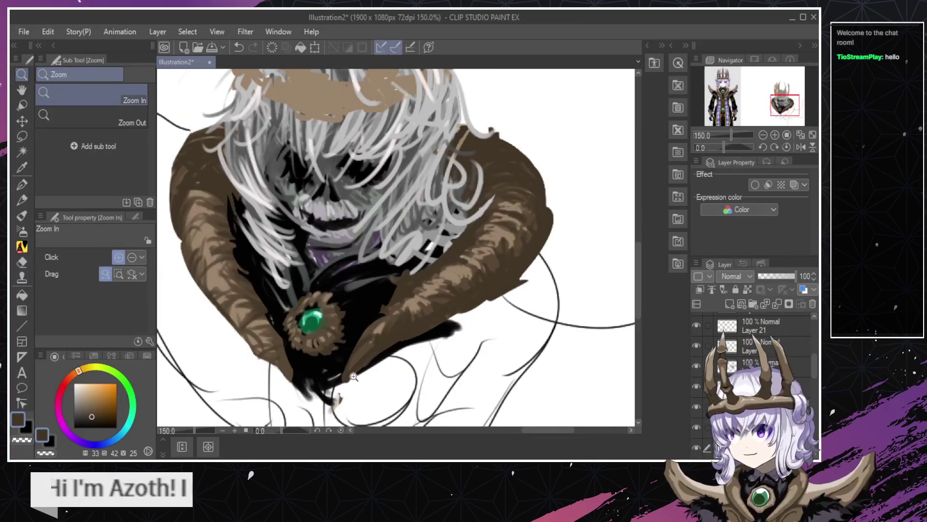
click(348, 368)
click(349, 366)
alt+click(348, 363)
alt+click(344, 368)
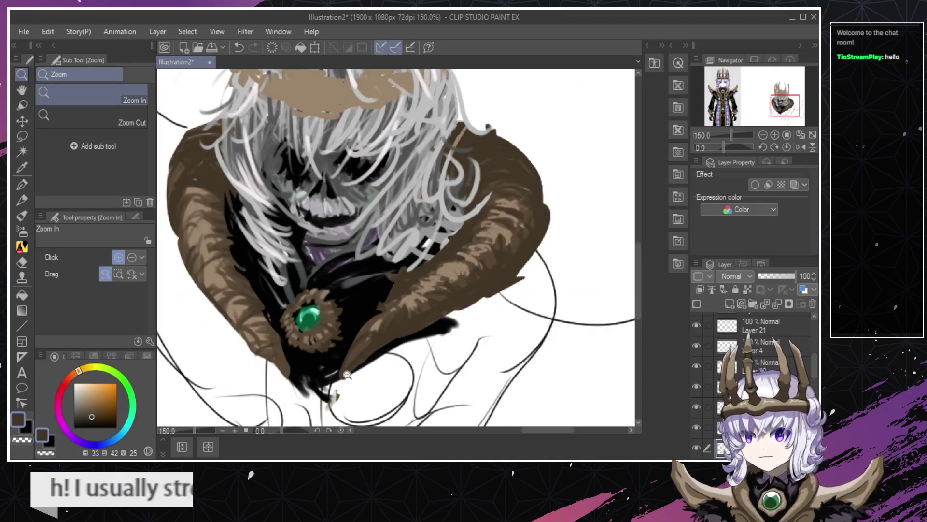
click(272, 363)
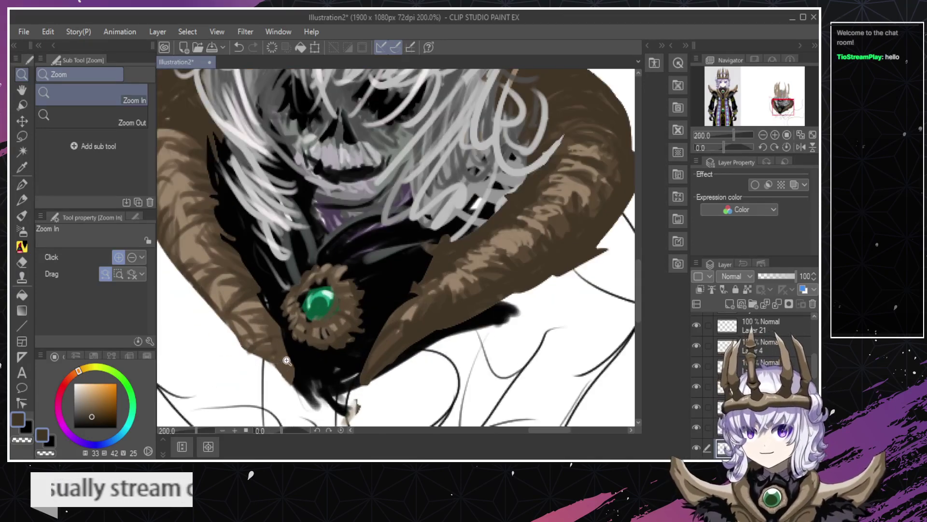
key(e)
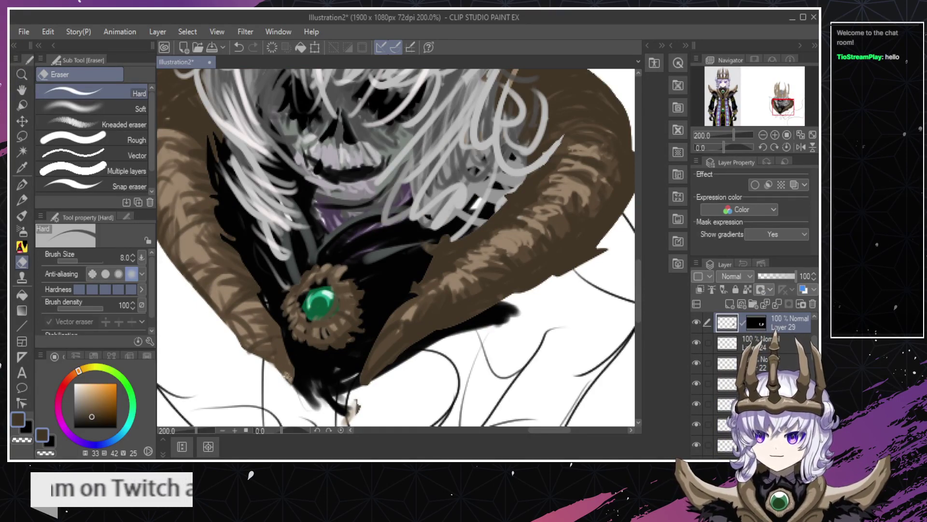
ctrl+shift+click(288, 376)
mouse_move(287, 370)
mouse_down()
mouse_move(294, 391)
mouse_move(288, 350)
mouse_move(294, 384)
mouse_up()
ctrl+shift+click(293, 367)
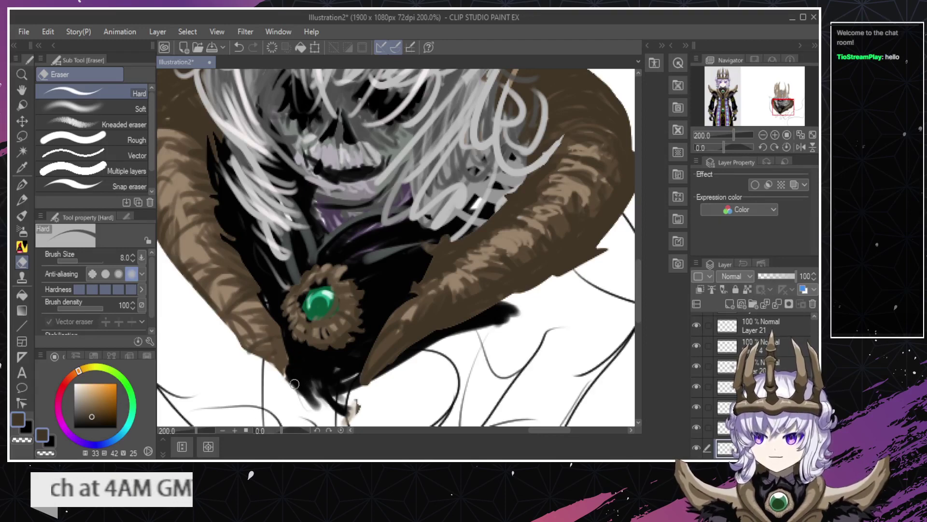
Paint medium brown strokes over the right shoulder plate's central highlights and lower ridges on Layer 29 with the Round mixing brush.
key(slash)
alt+click(301, 382)
alt+click(300, 381)
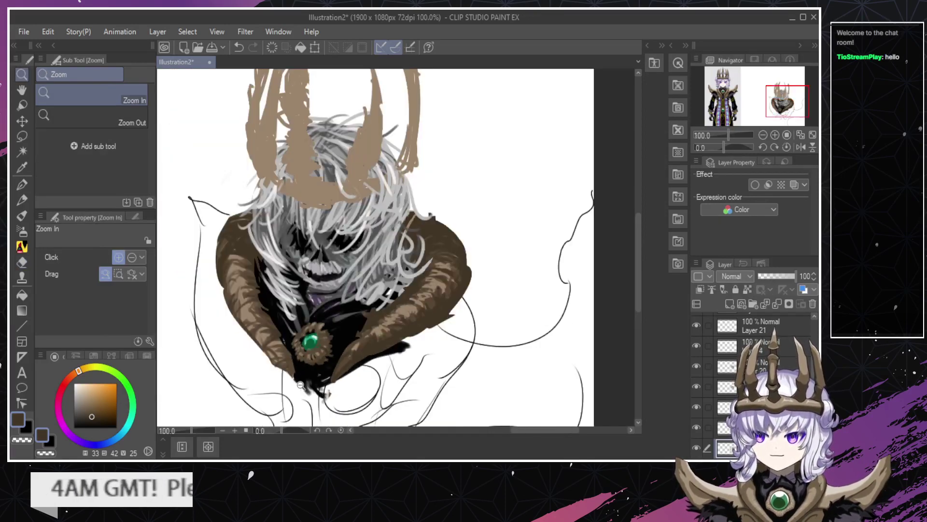
click(382, 325)
click(410, 313)
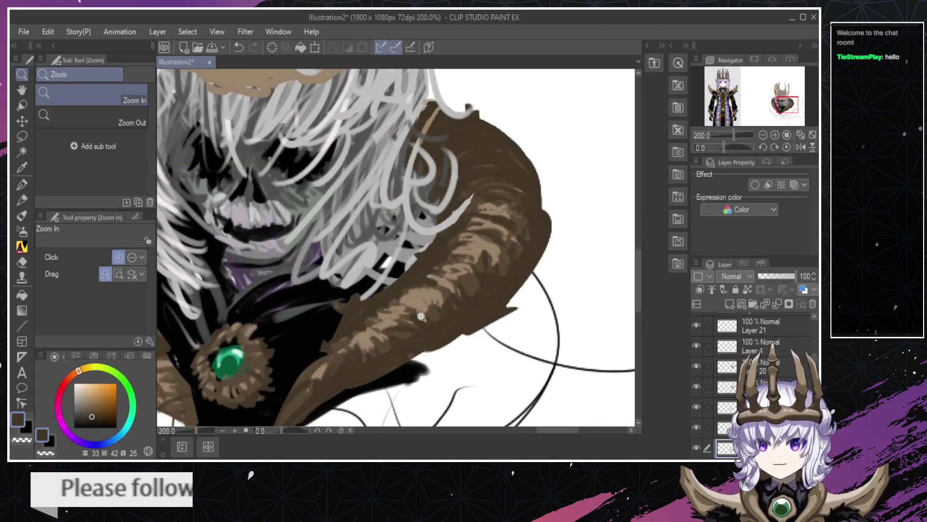
key(b)
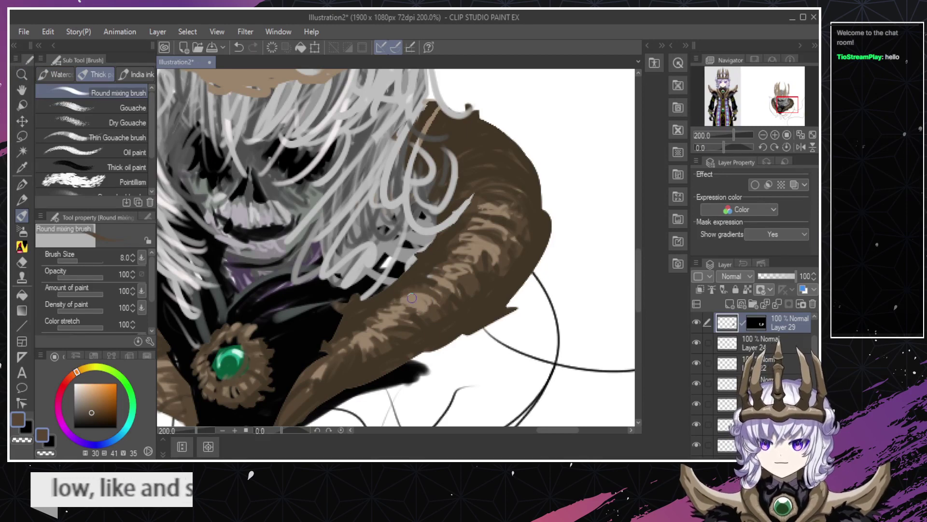
drag(455, 265, 520, 244)
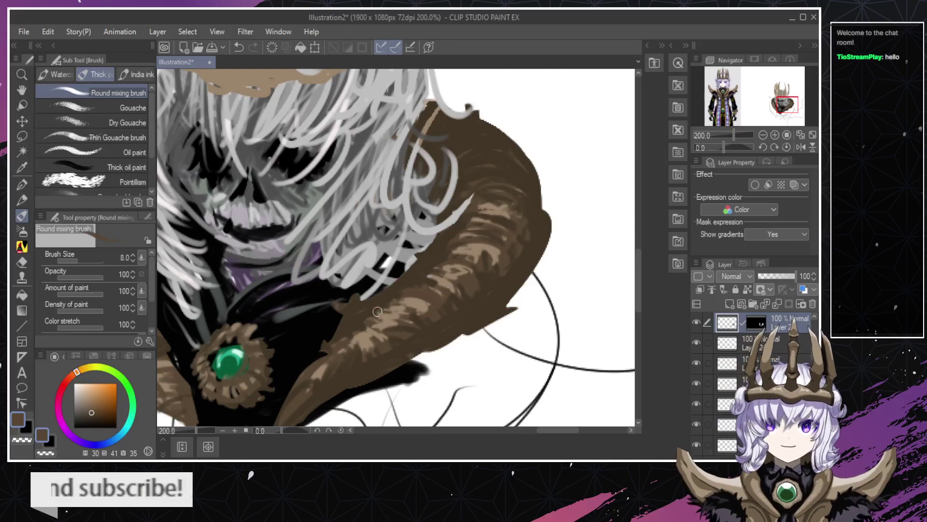
drag(378, 312, 395, 369)
key(ctrl+z)
drag(379, 319, 406, 355)
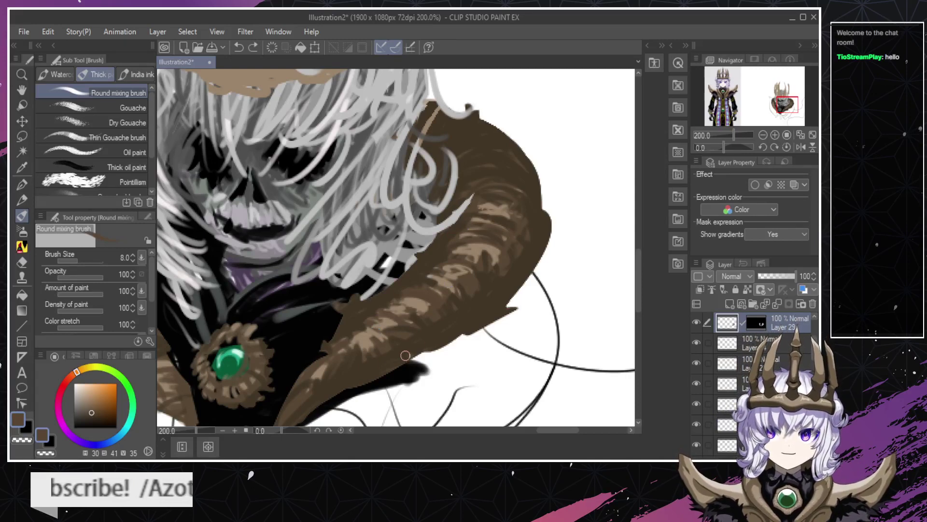
Clean the lower edge of the green chest gem where it meets the brown frame, using the Hard eraser.
key(alt+space)
alt+click(378, 344)
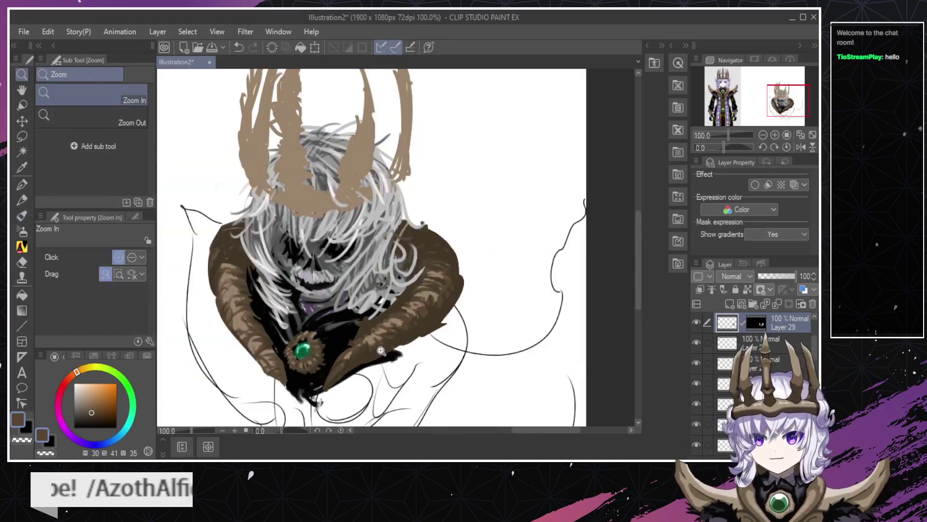
click(358, 355)
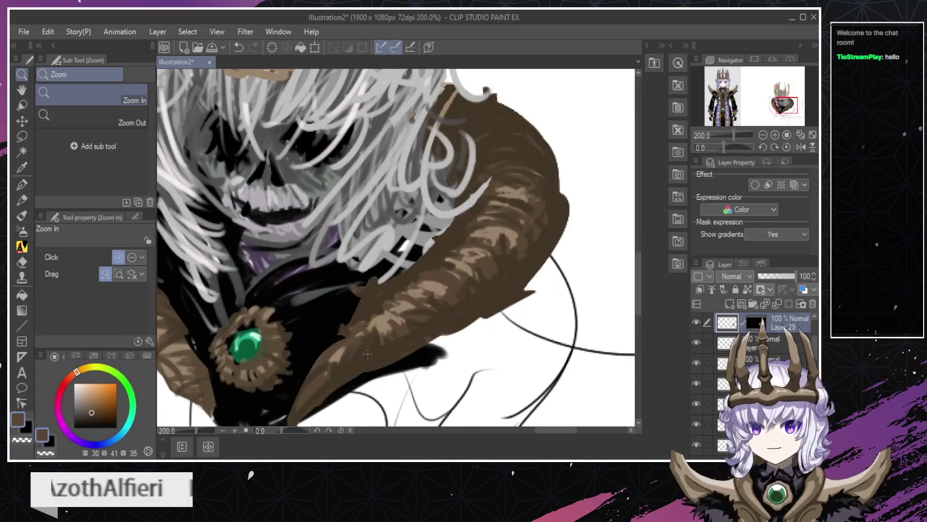
key(e)
ctrl+shift+click(237, 376)
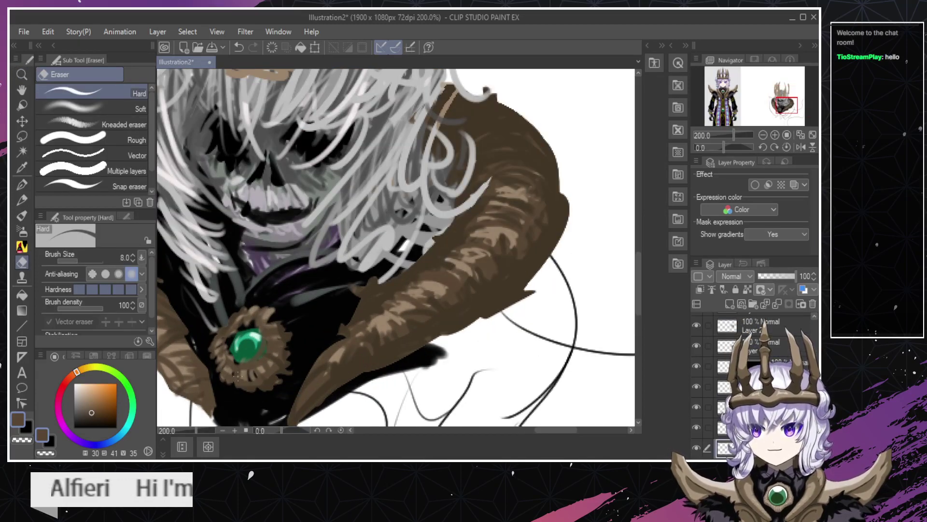
ctrl+click(240, 363)
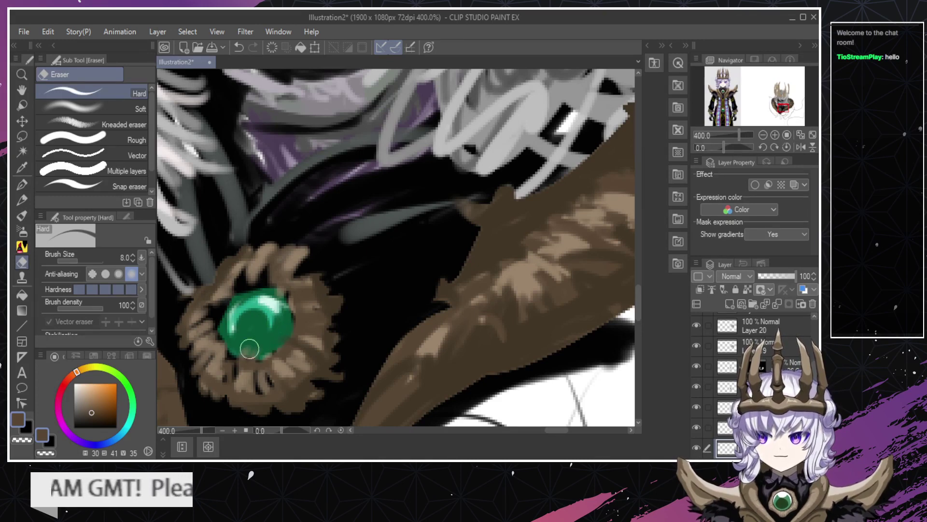
key(ctrl+z)
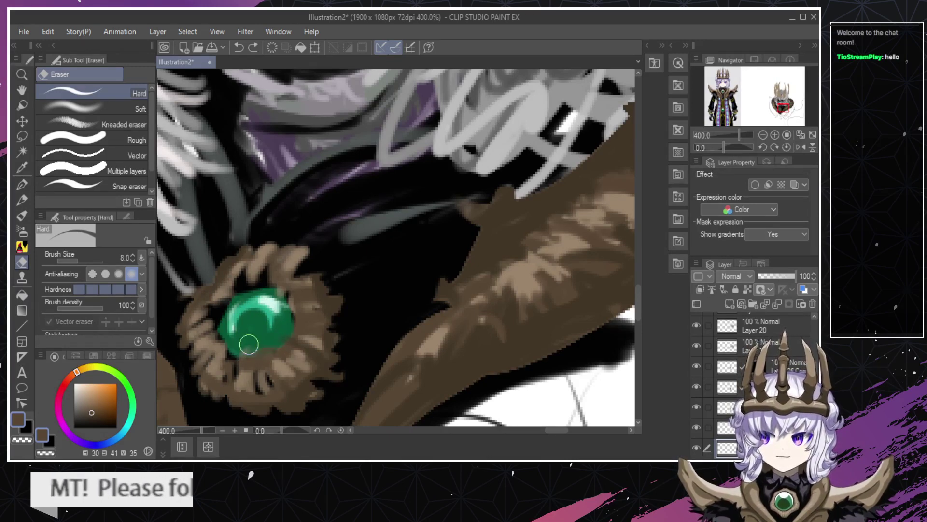
key(ctrl+y)
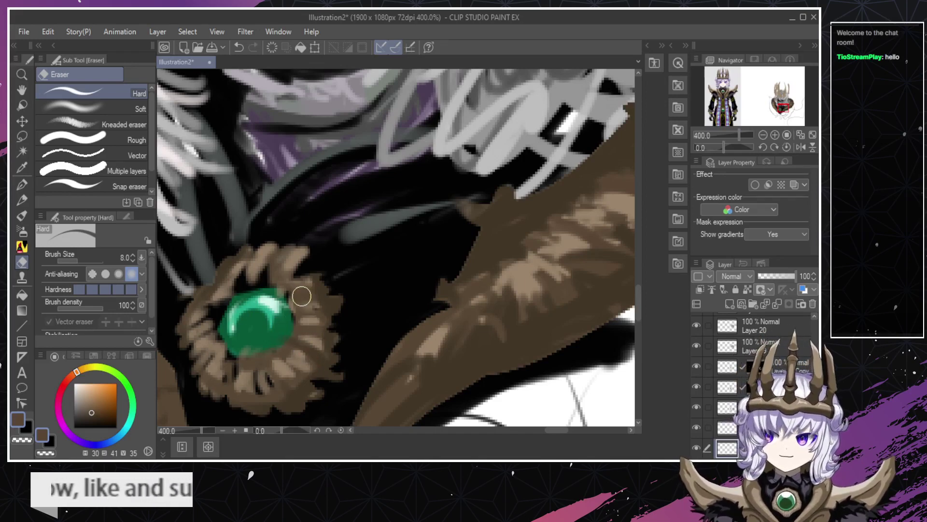
key(slash)
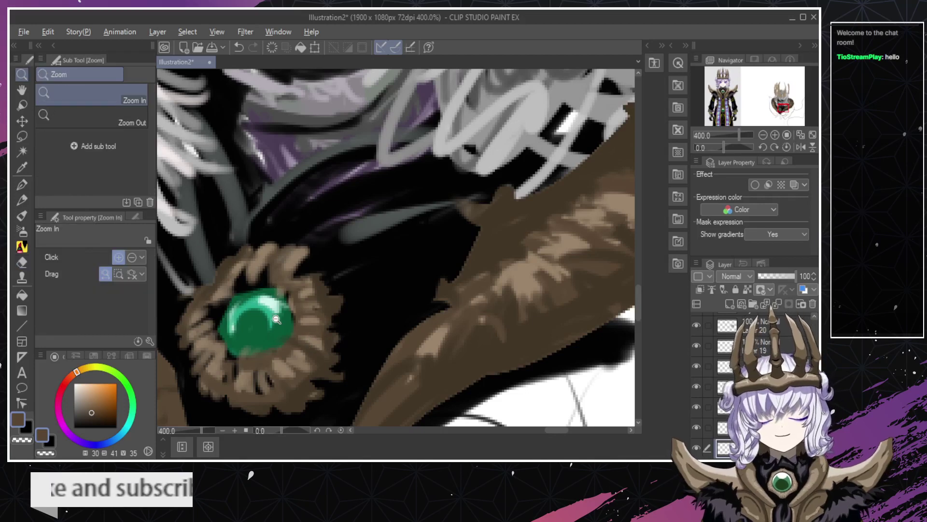
Reshape the rounded light highlight in the middle of the right shoulder plate with the Hard eraser on Layer 29.
scroll(282, 325, down, 3)
scroll(274, 309, up, 1)
alt+click(274, 317)
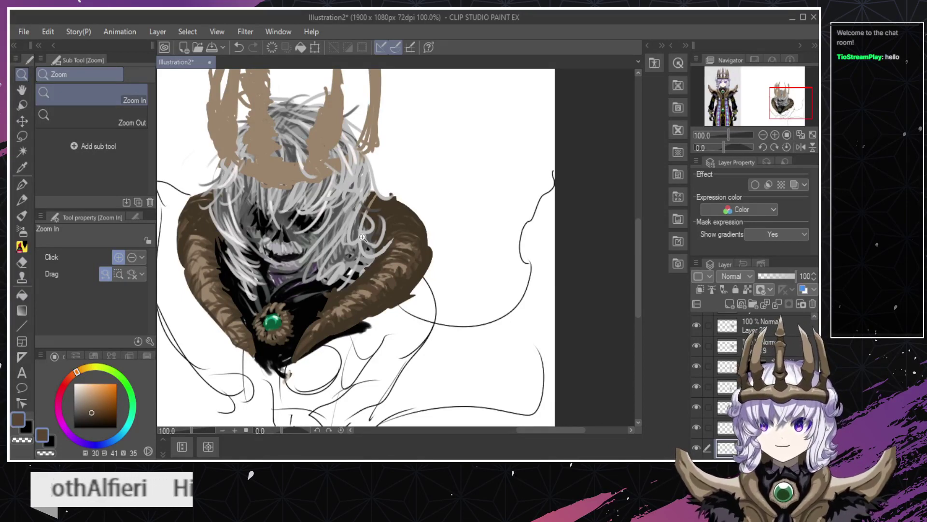
click(398, 320)
click(397, 315)
click(392, 289)
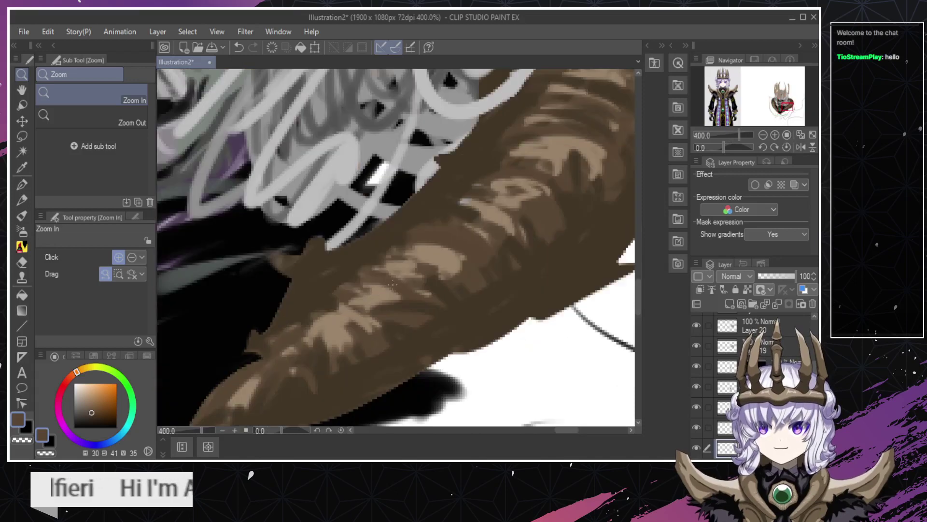
ctrl+shift+click(474, 282)
scroll(402, 308, down, 4)
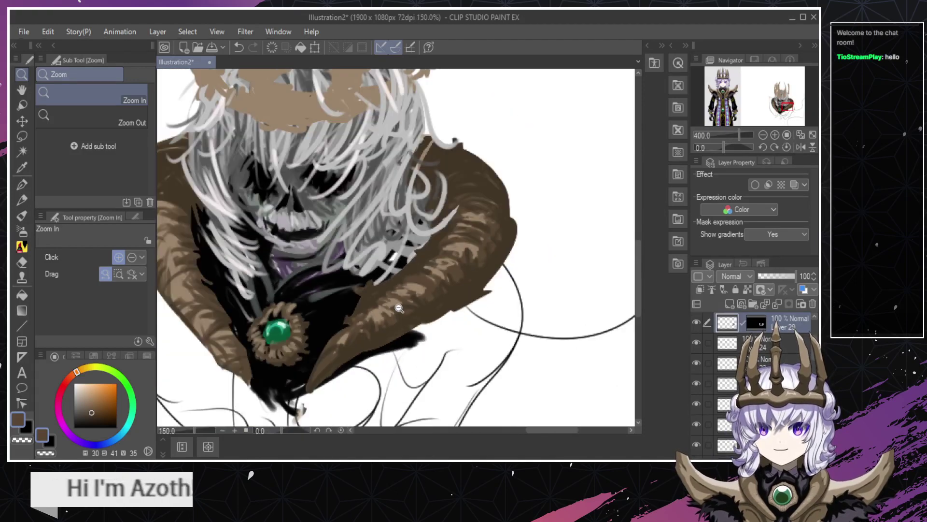
scroll(384, 309, down, 1)
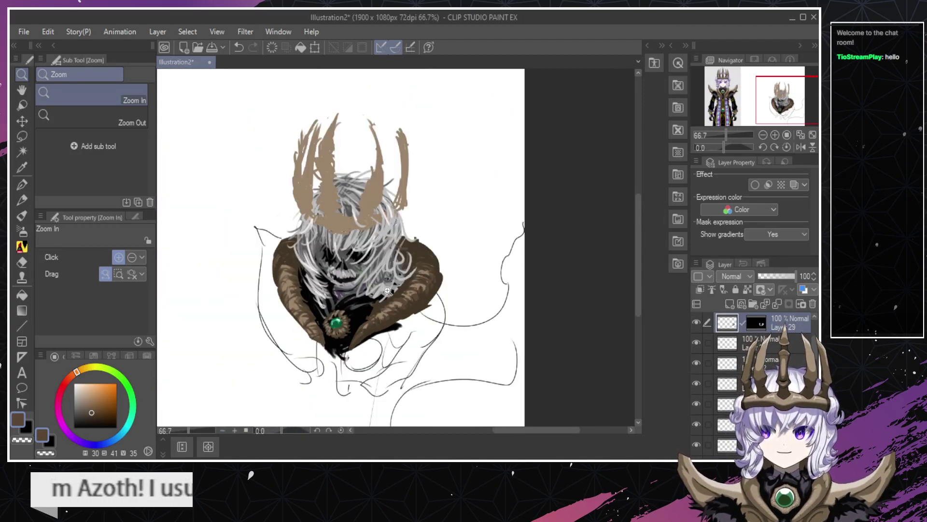
scroll(386, 297, up, 5)
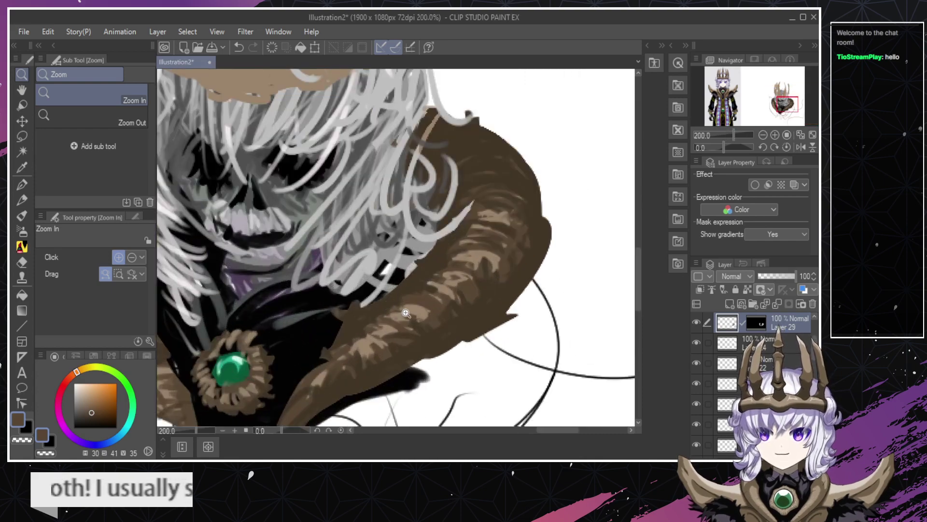
key(e)
drag(456, 320, 439, 338)
key(ctrl+z)
drag(419, 294, 448, 335)
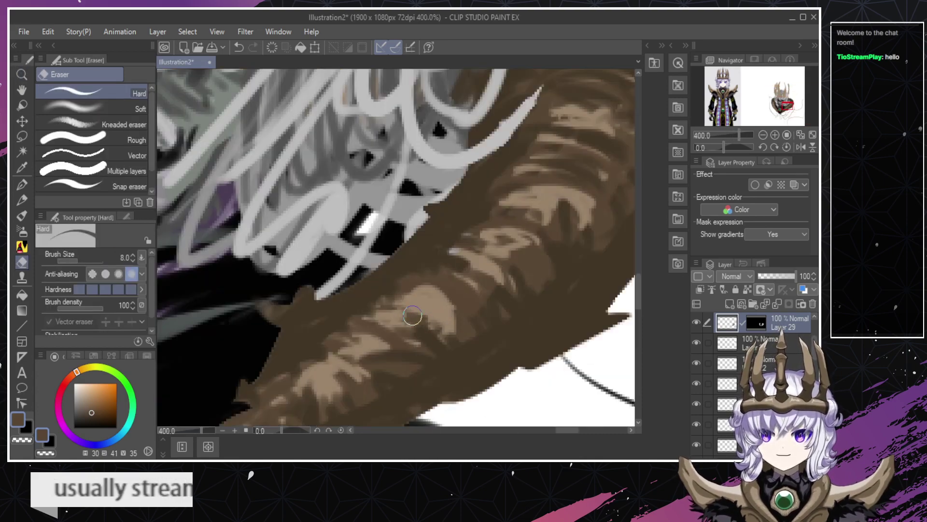
key(ctrl+z)
drag(408, 302, 441, 297)
key(ctrl+space)
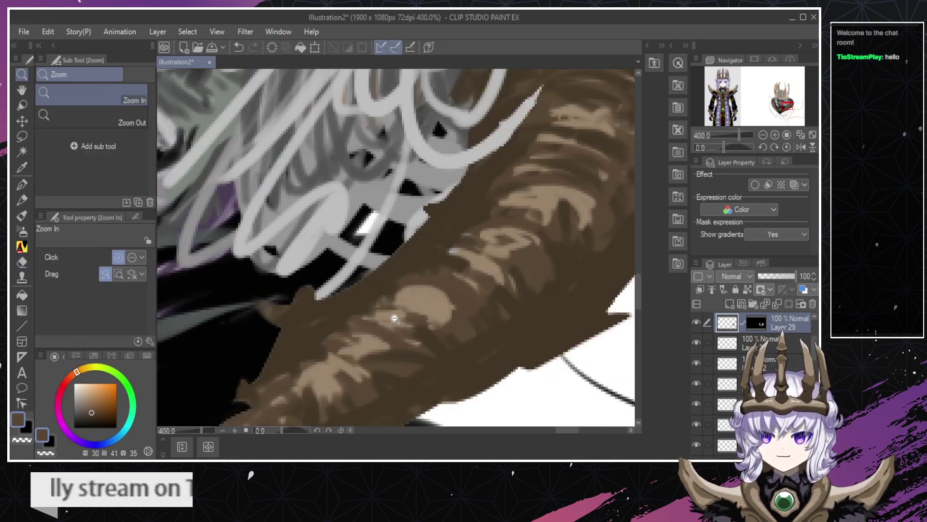
Paint medium brown over the light streaks below the right shoulder plate's central highlight with the Round mixing brush on Layer 29.
drag(391, 319, 387, 330)
scroll(388, 330, down, 1)
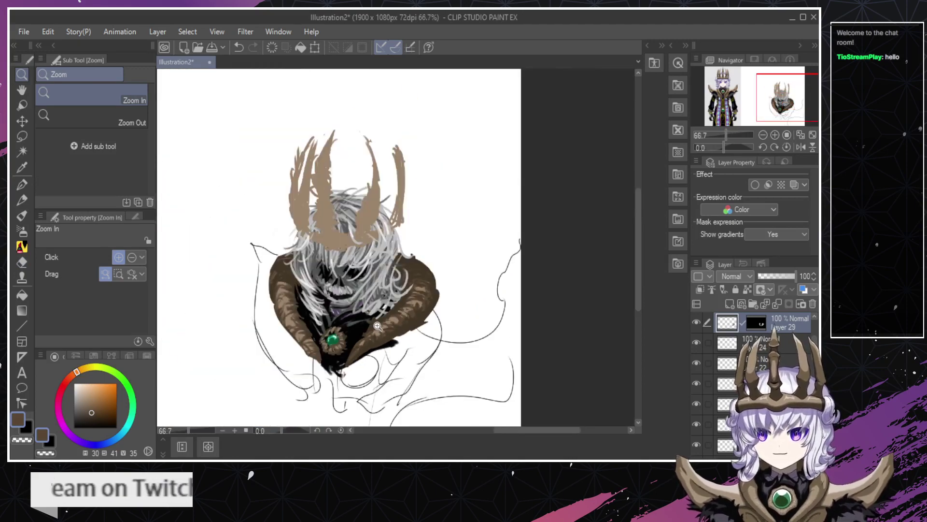
scroll(376, 335, up, 2)
scroll(376, 335, up, 2)
key(b)
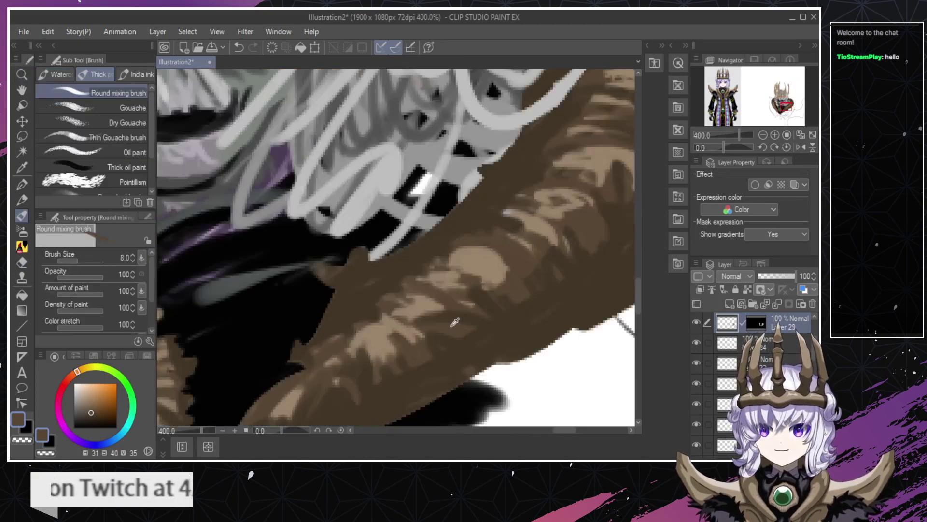
mouse_move(372, 321)
mouse_down()
mouse_move(401, 321)
mouse_move(397, 347)
mouse_move(370, 322)
mouse_move(422, 357)
mouse_move(384, 348)
mouse_move(371, 334)
mouse_move(432, 347)
mouse_move(377, 330)
mouse_move(424, 342)
mouse_up()
key(ctrl+z)
key(ctrl+z)
key(ctrl+z)
key(ctrl+z)
key(ctrl+z)
key(ctrl+z)
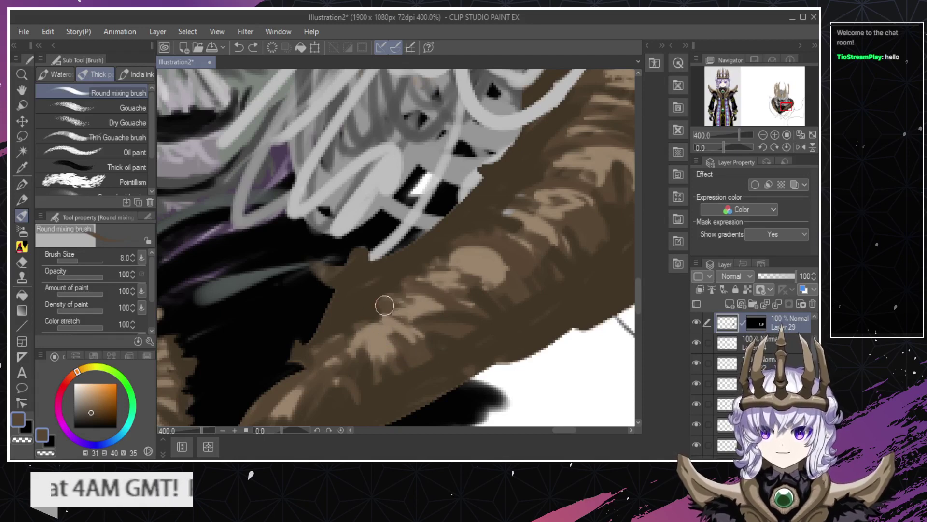
mouse_move(385, 306)
mouse_down()
mouse_move(417, 313)
mouse_move(413, 334)
mouse_up()
Try further medium brown strokes over the right shoulder plate's lower central highlights, then undo them.
key(/)
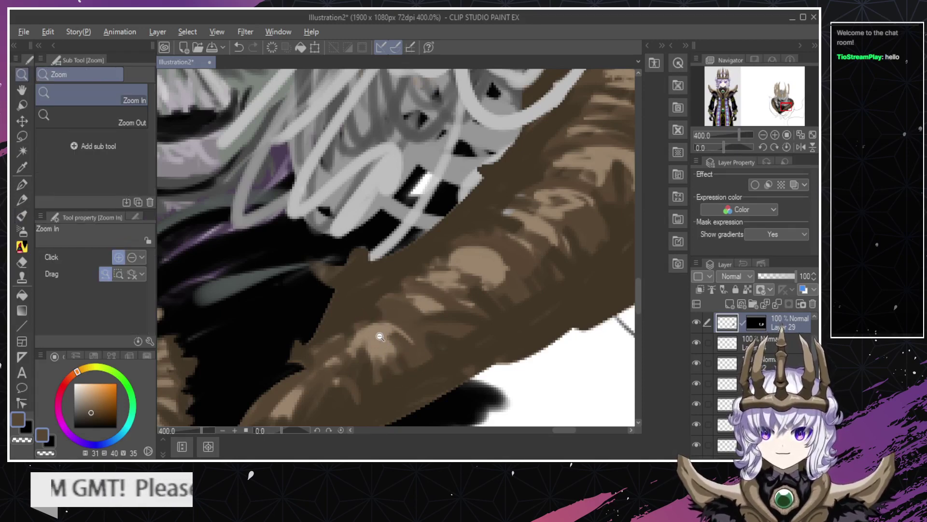
alt+click(380, 338)
alt+click(378, 342)
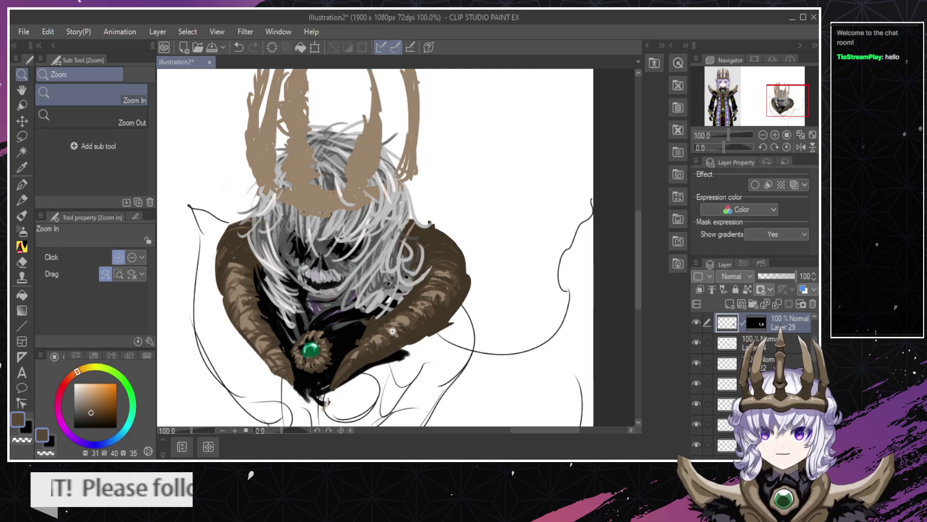
click(389, 321)
key(b)
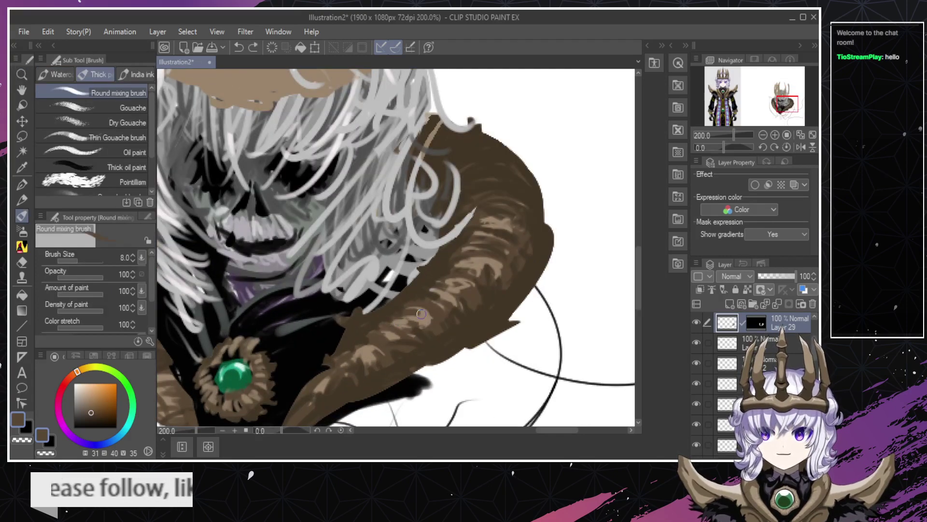
key(ctrl+z)
mouse_move(403, 311)
mouse_down()
mouse_move(419, 341)
mouse_move(386, 321)
mouse_move(425, 347)
mouse_move(403, 356)
mouse_move(412, 333)
mouse_move(405, 345)
mouse_move(402, 320)
mouse_move(390, 318)
mouse_move(437, 346)
mouse_up()
key(ctrl+z)
key(ctrl+z)
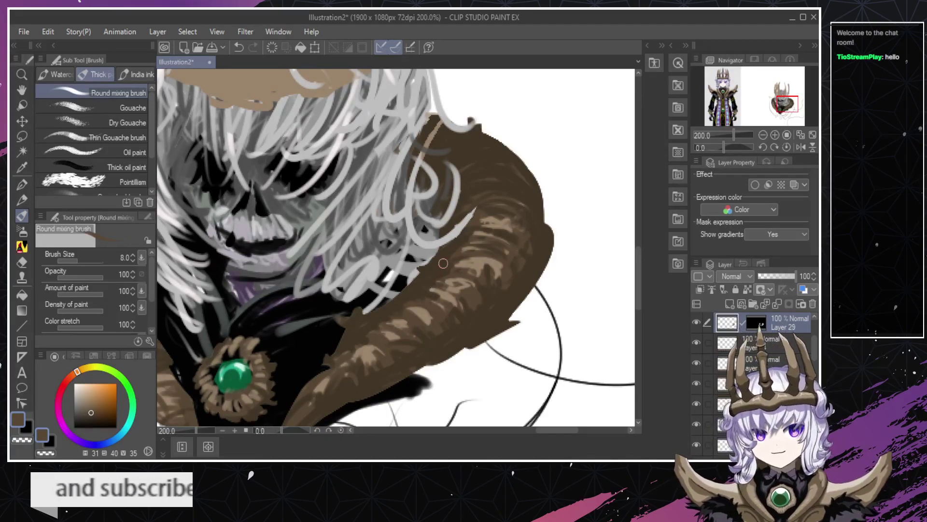
Tone down the light patch on the lower ridges of the right shoulder plate with medium brown Round mixing brush strokes.
key(ctrl+space)
mouse_move(438, 272)
mouse_down()
mouse_move(420, 309)
mouse_move(443, 305)
mouse_up()
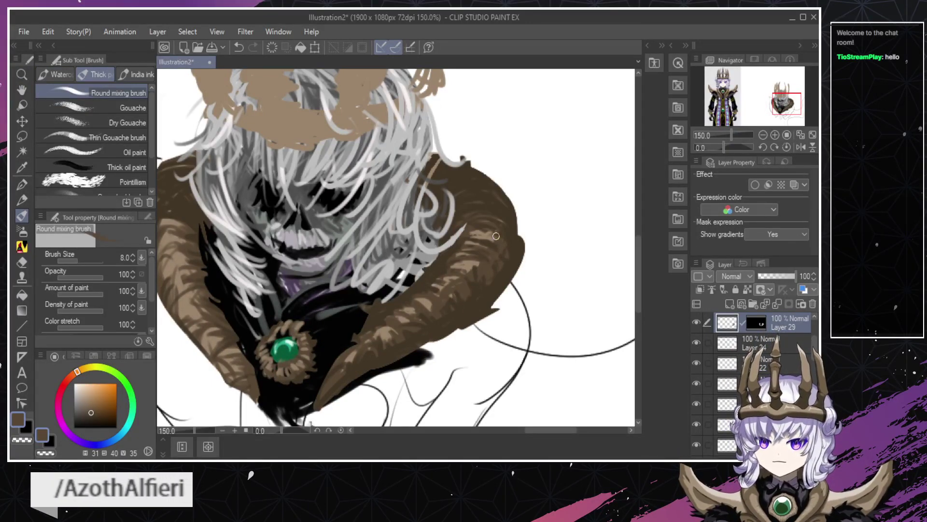
key(ctrl+space)
drag(448, 255, 488, 249)
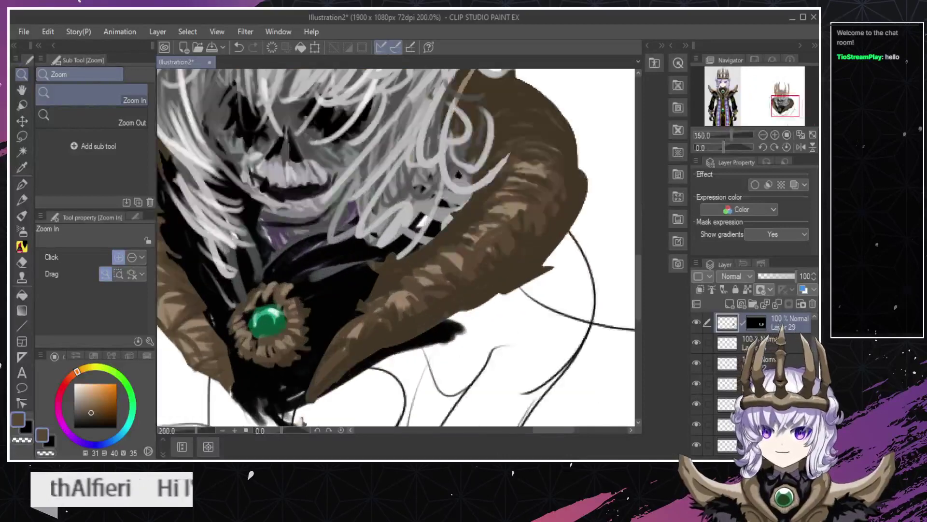
key(b)
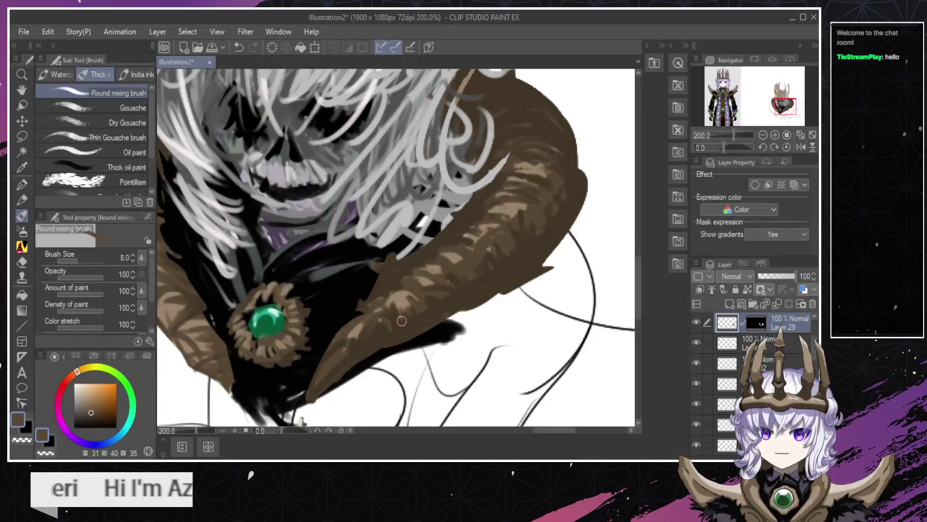
drag(401, 321, 474, 277)
key(ctrl+space)
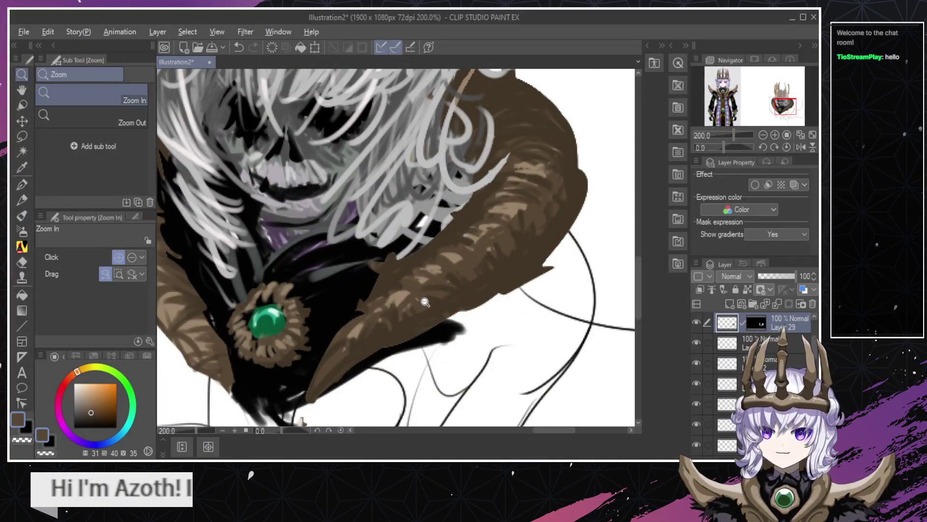
Undo the last stroke and repaint medium brown shading beside the upper central highlights of the right shoulder plate.
scroll(410, 314, down, 3)
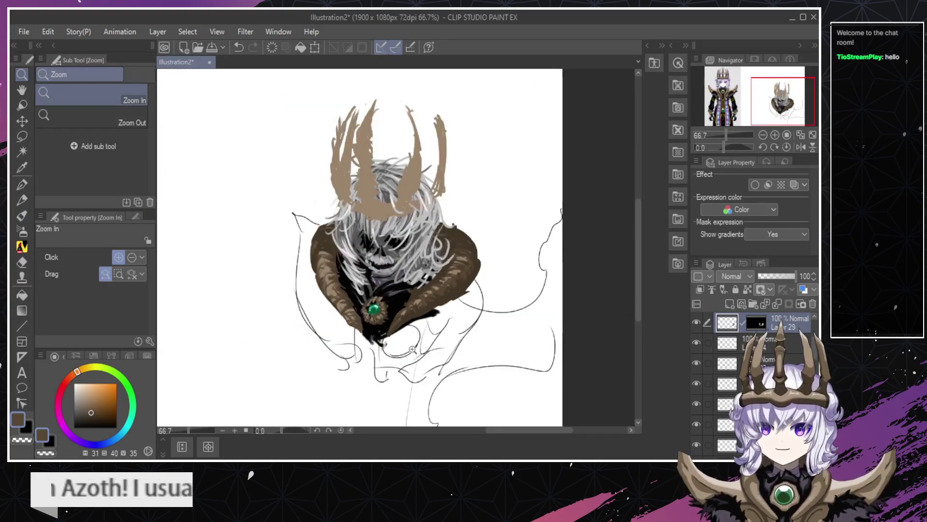
click(449, 291)
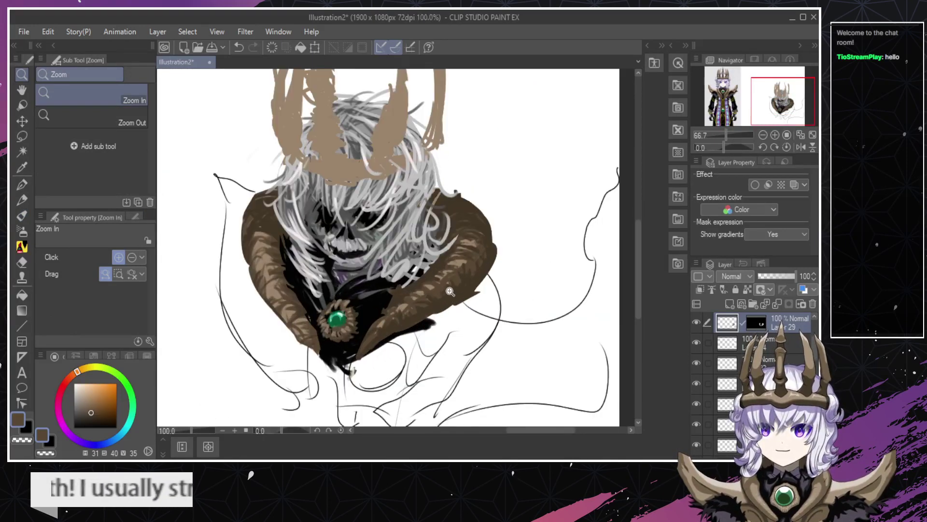
click(450, 291)
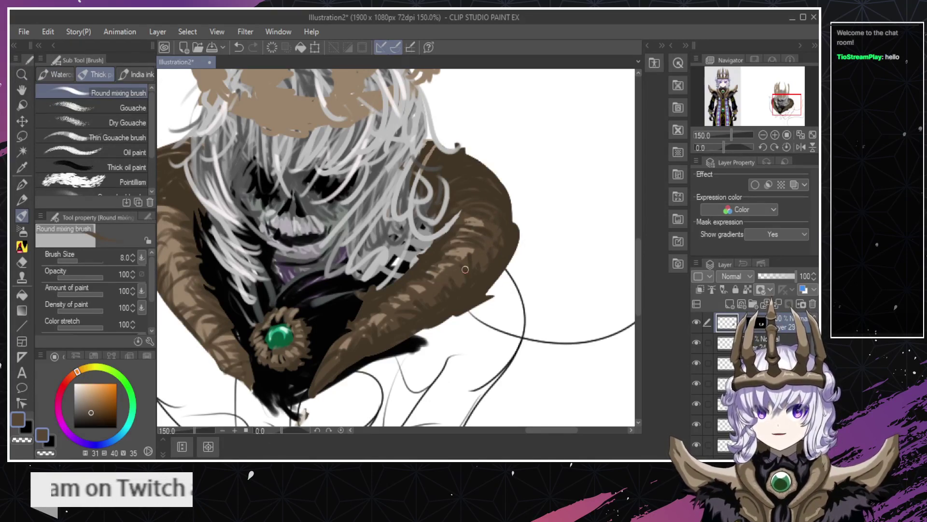
key(ctrl+z)
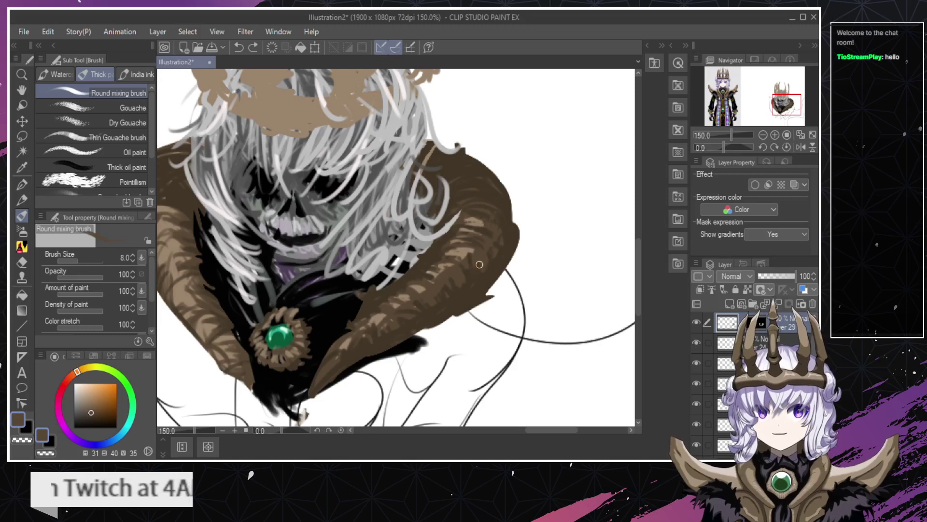
drag(480, 268, 444, 275)
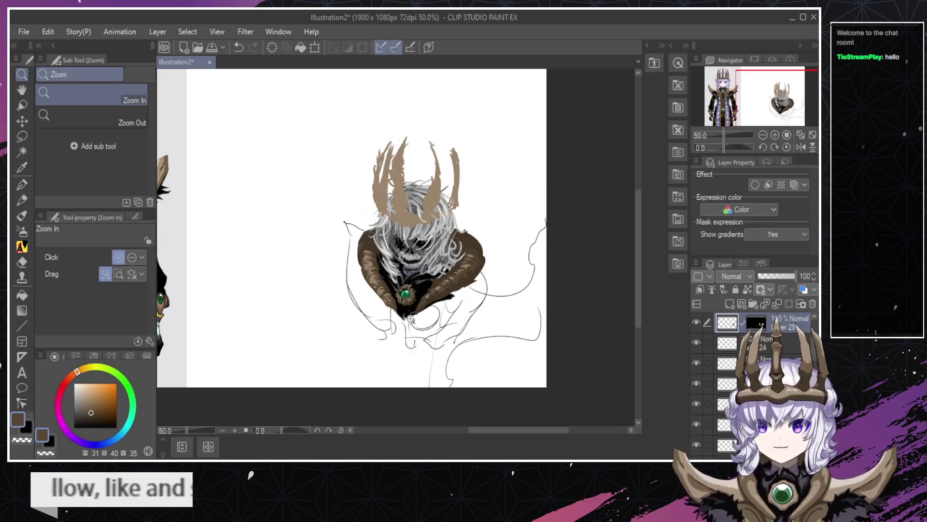
Duplicate Layer 29 and paint dark brown strokes along the lower inner edge of the right shoulder plate on the copy with the Round mixing brush.
click(415, 295)
click(415, 294)
click(415, 295)
click(415, 295)
click(415, 295)
click(415, 294)
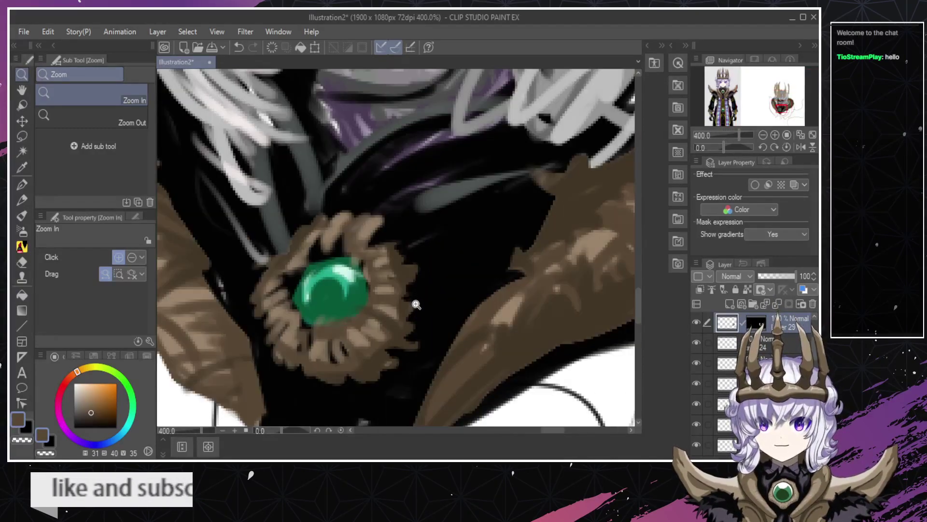
scroll(414, 317, down, 3)
scroll(430, 332, up, 1)
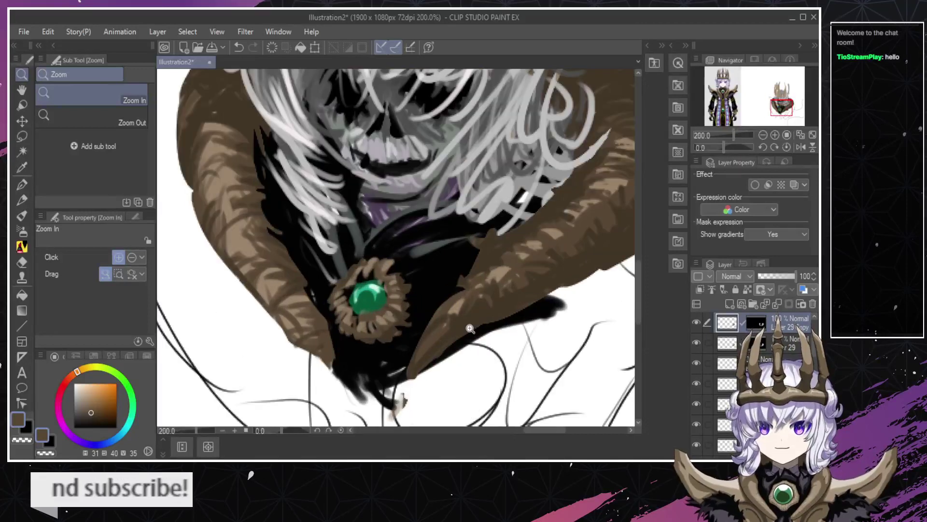
key(alt)
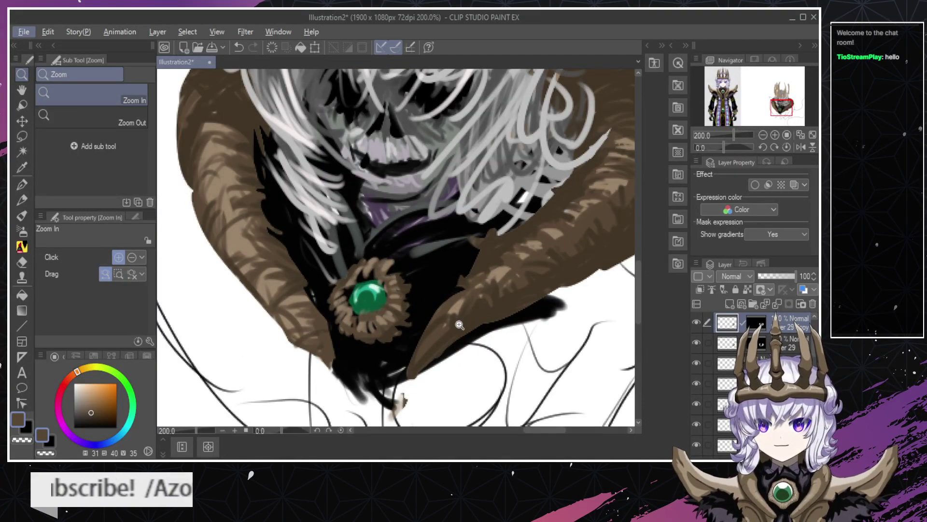
key(alt)
key(b)
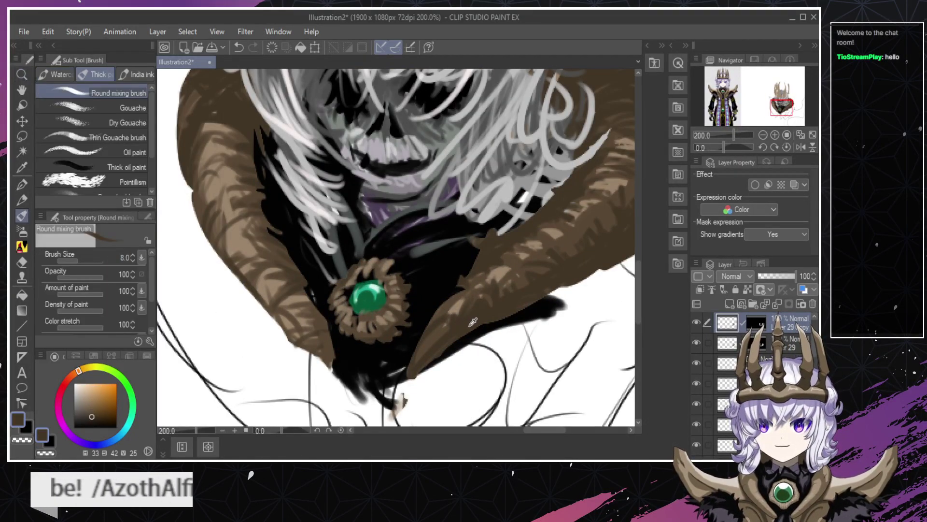
mouse_move(421, 360)
mouse_down()
mouse_move(446, 298)
mouse_move(420, 370)
mouse_move(471, 292)
mouse_up()
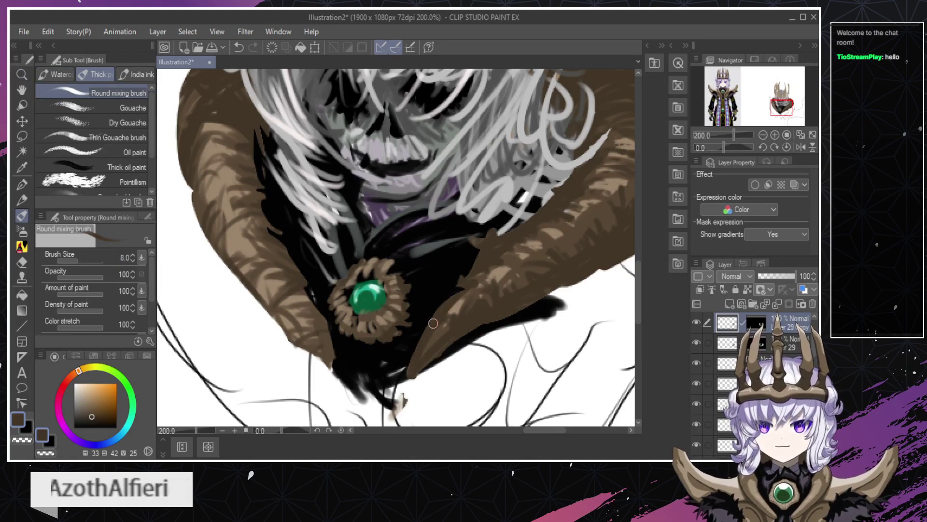
drag(433, 323, 484, 275)
drag(431, 343, 487, 275)
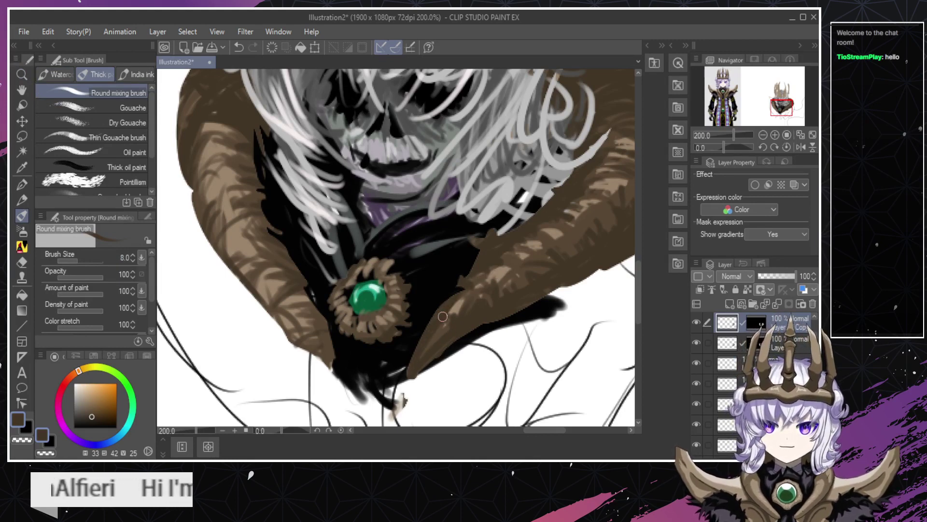
drag(429, 334, 425, 347)
key(e)
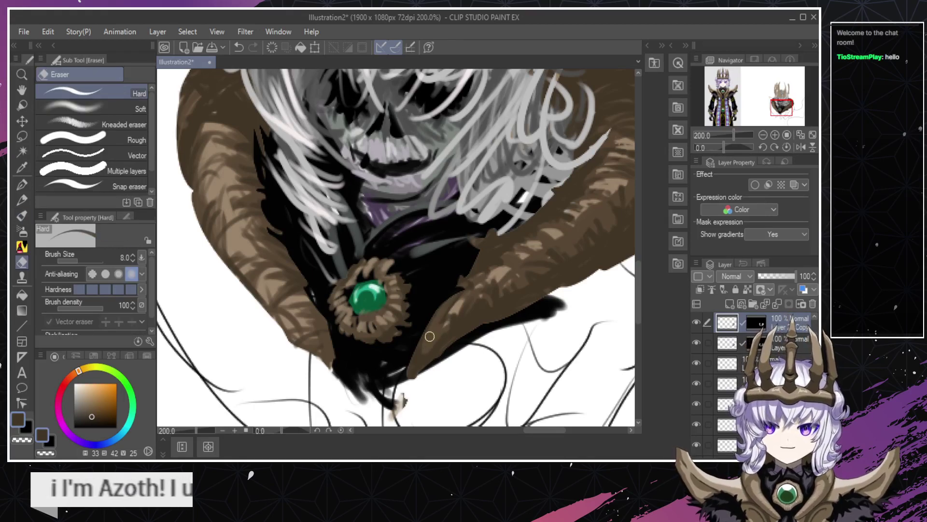
key(b)
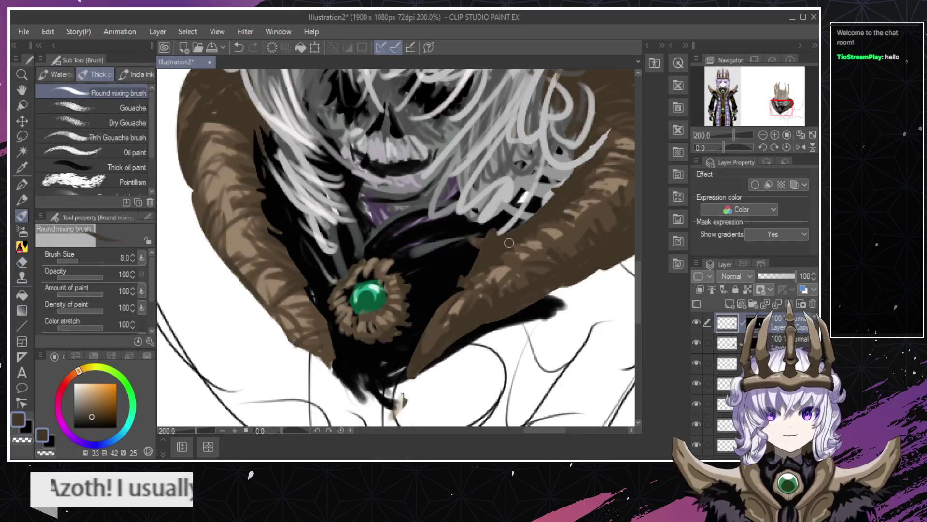
Trim the dark brown paint along the right shoulder plate's lower inner edge with the Hard eraser.
key(slash)
alt+click(451, 293)
alt+click(450, 292)
alt+click(460, 293)
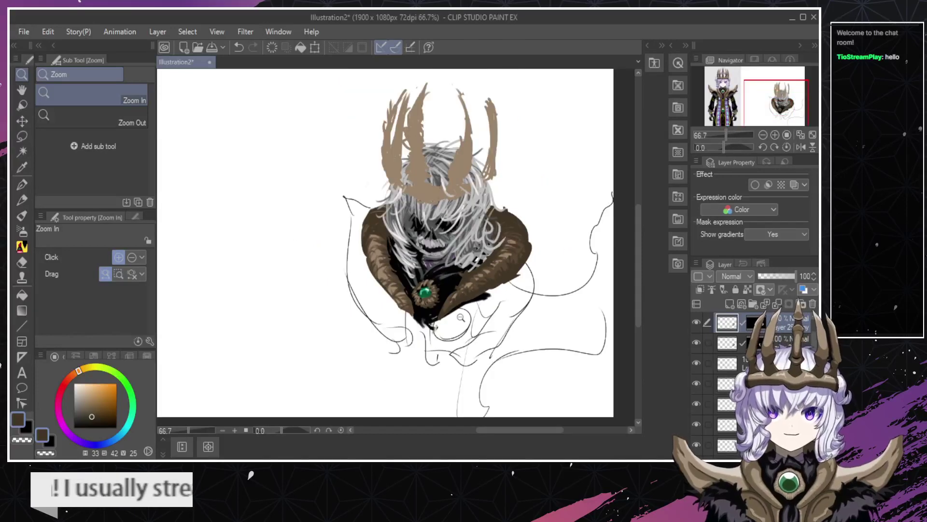
click(462, 278)
click(462, 278)
click(461, 277)
key(e)
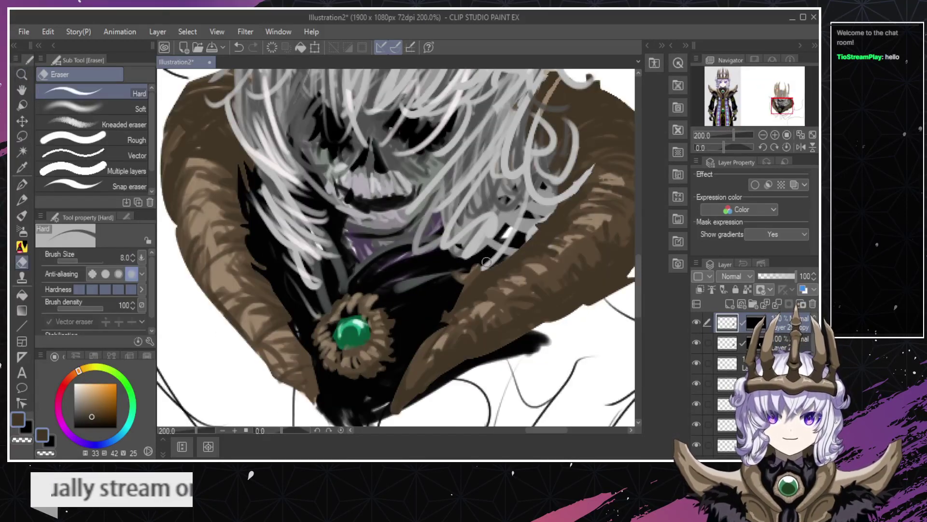
drag(485, 262, 442, 309)
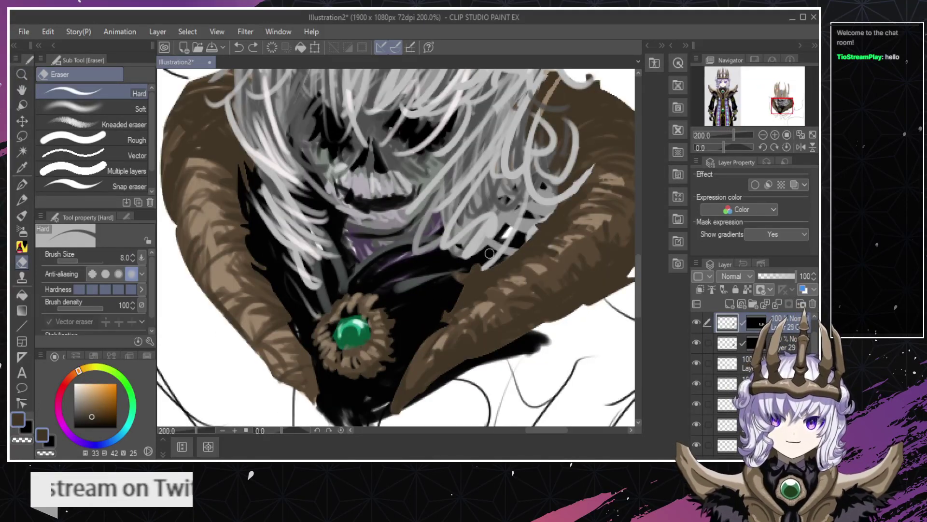
drag(489, 253, 446, 319)
Switch to the layer under the stray brown edge beside the right shoulder plate and erase the leftover fringe there.
key(alt+bracketleft)
ctrl+shift+click(476, 280)
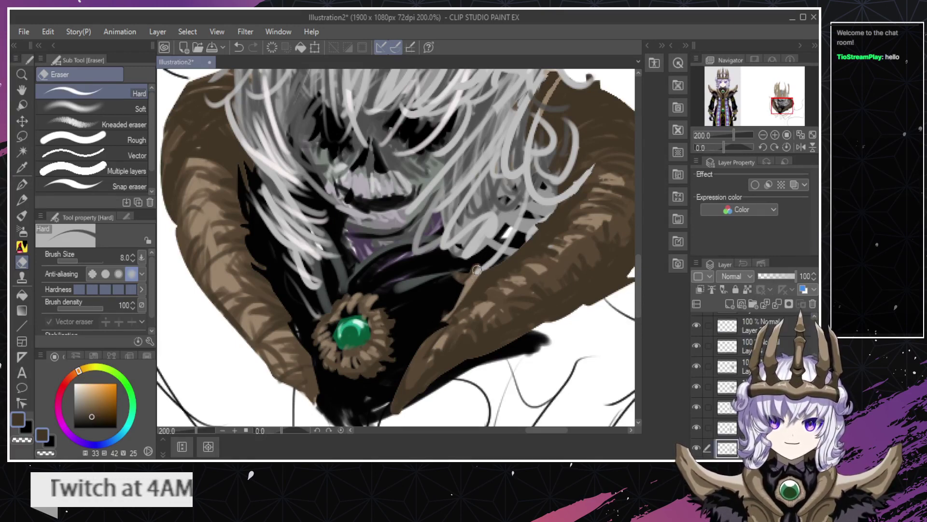
drag(486, 257, 444, 317)
mouse_move(475, 278)
mouse_down()
mouse_move(450, 314)
mouse_move(396, 318)
mouse_up()
Pick dark grey from the black cloth and paint curved fold strokes between the gem and the right shoulder plate with the Round mixing brush.
key(ctrl+space)
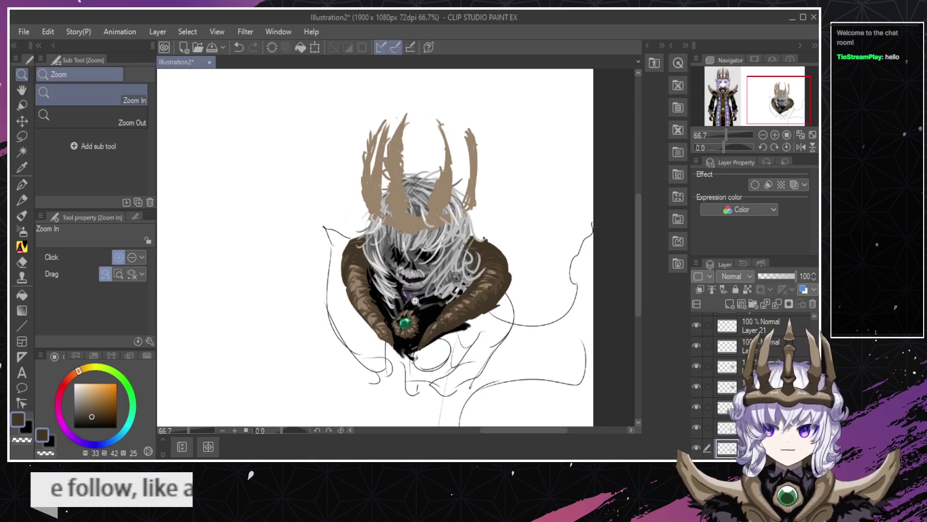
drag(402, 334, 449, 277)
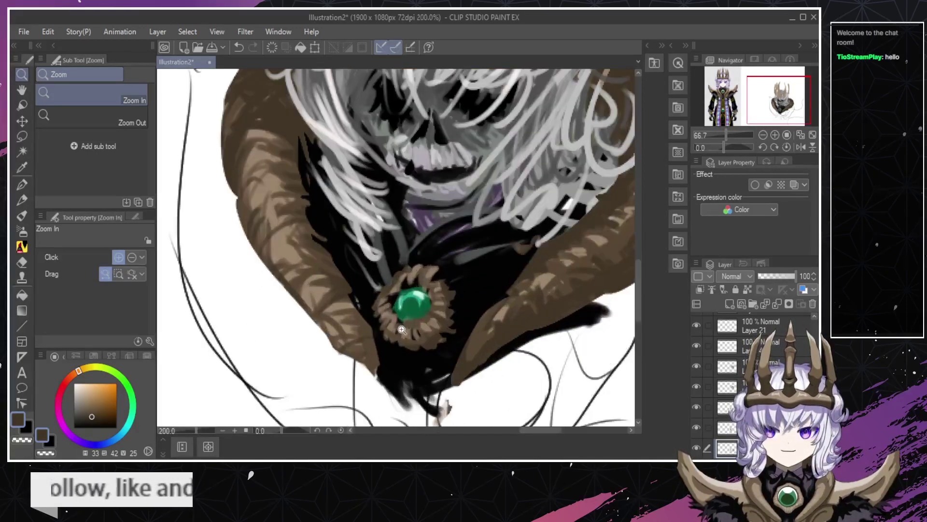
key(b)
alt+click(471, 253)
drag(448, 293, 508, 285)
key(ctrl+z)
key(ctrl+z)
drag(452, 290, 514, 289)
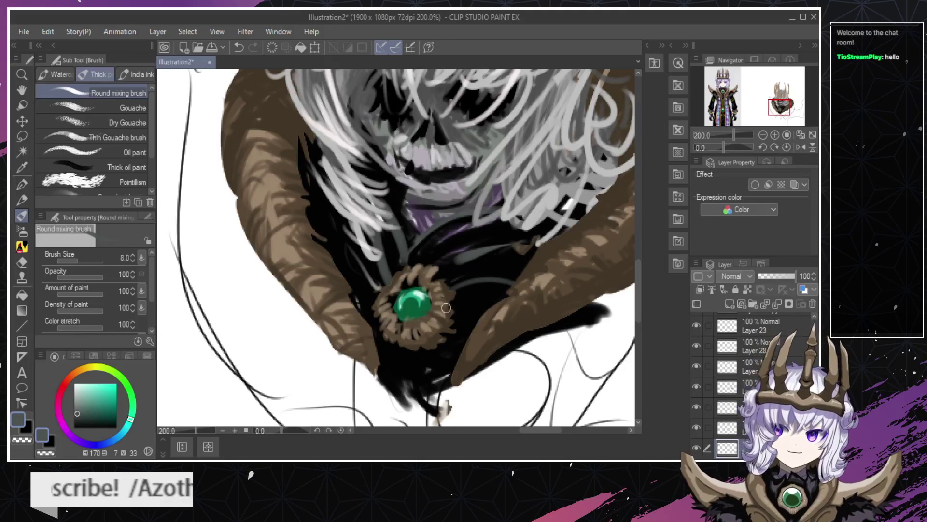
mouse_move(446, 308)
mouse_down()
mouse_move(501, 326)
mouse_move(474, 346)
mouse_move(450, 325)
mouse_move(452, 284)
mouse_move(531, 272)
mouse_up()
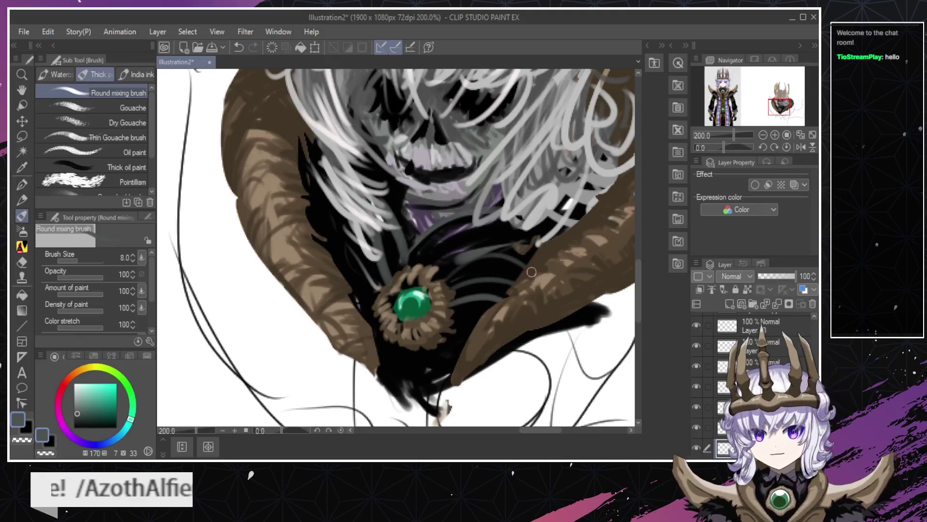
key(ctrl+z)
drag(450, 285, 516, 278)
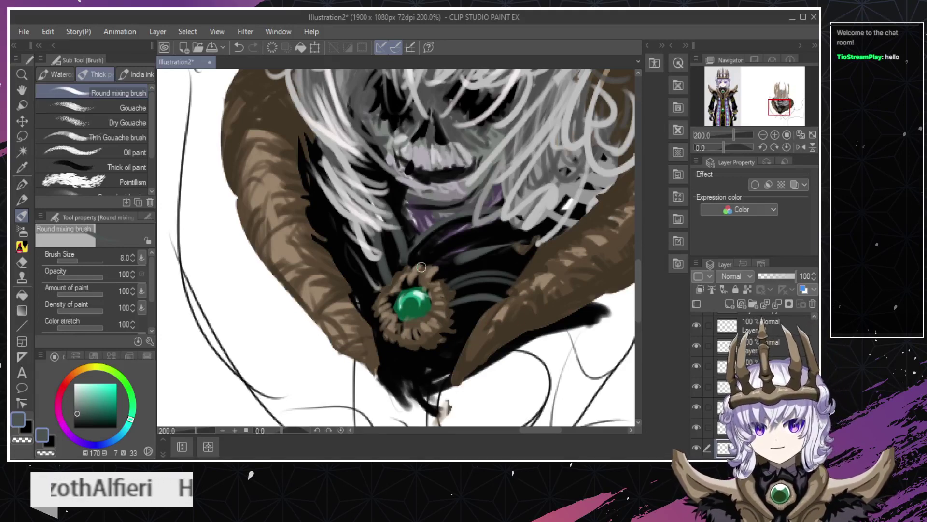
Paint curved dark grey fold strokes on the black cloth from above the gem toward the right shoulder plate, cleaning up with the Hard eraser.
drag(430, 268, 501, 229)
key(ctrl+z)
drag(426, 265, 497, 240)
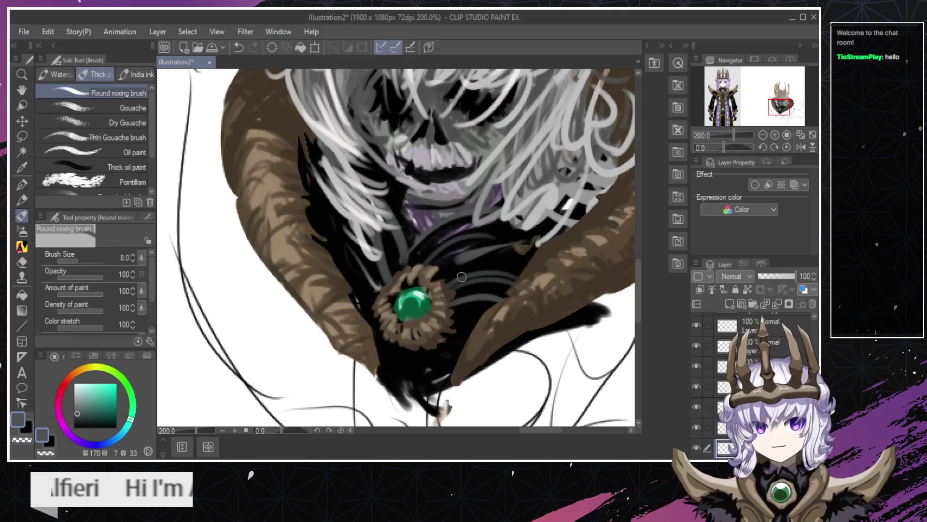
key(ctrl+z)
key(ctrl+y)
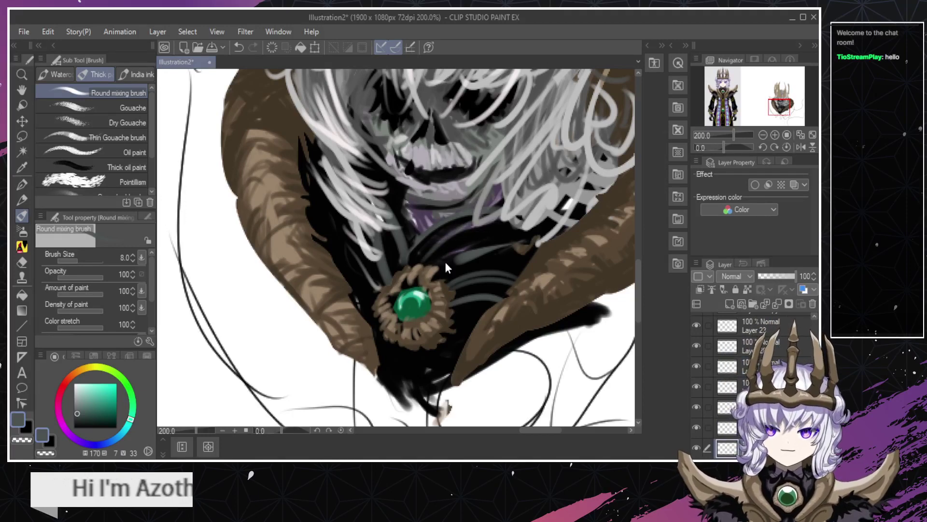
drag(426, 259, 509, 229)
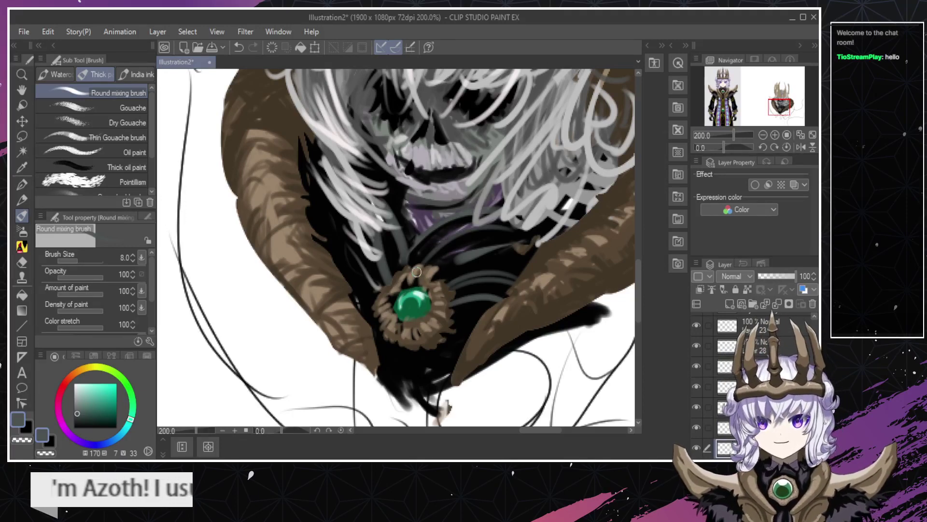
drag(388, 234, 390, 261)
key(ctrl+z)
key(e)
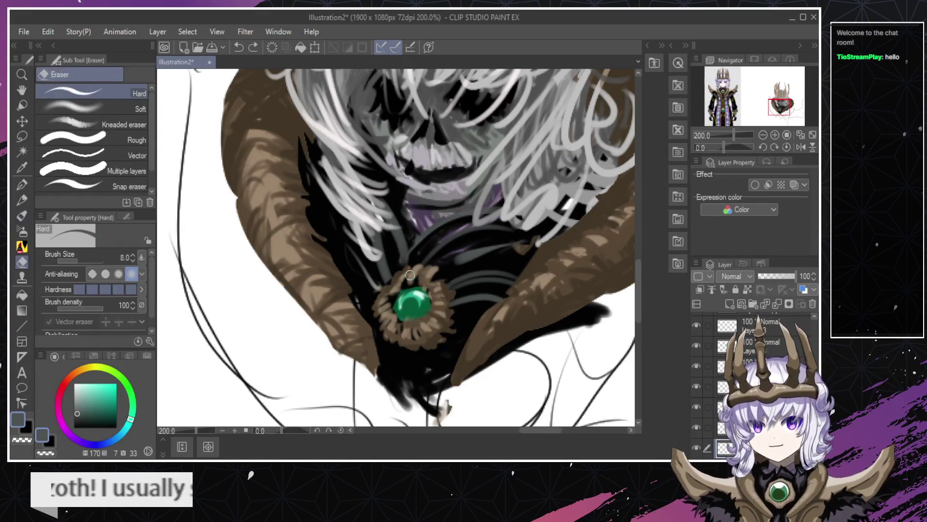
click(405, 278)
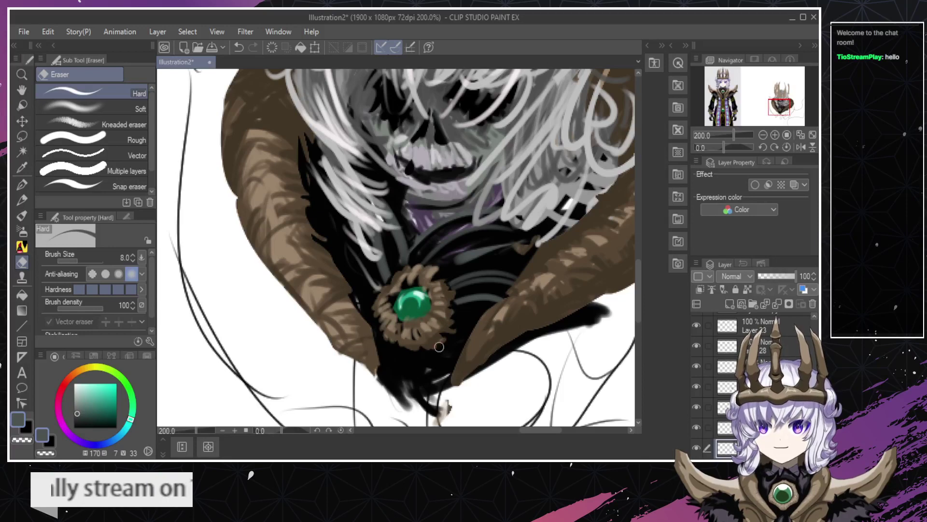
Try further dark grey fold strokes on the cloth just above the gem, then undo them.
key(/)
alt+click(401, 271)
alt+click(401, 271)
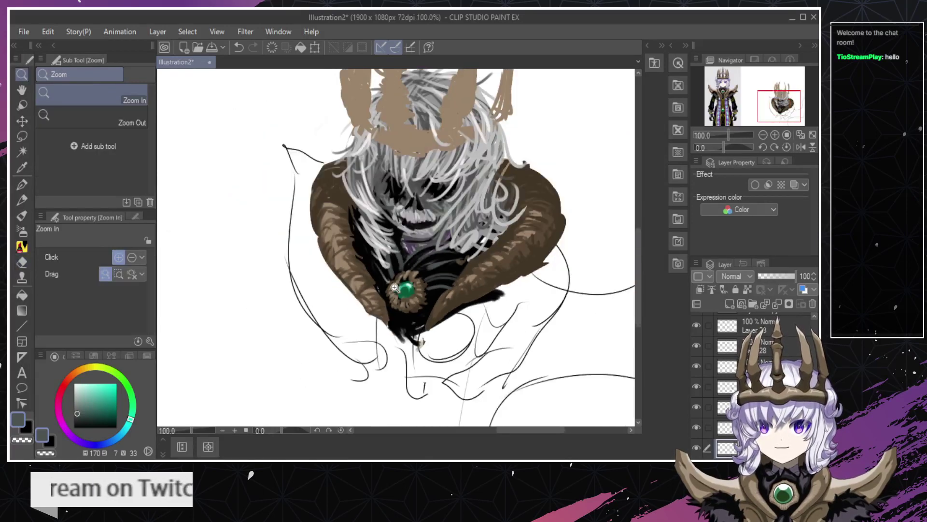
click(401, 271)
key(b)
key(ctrl+z)
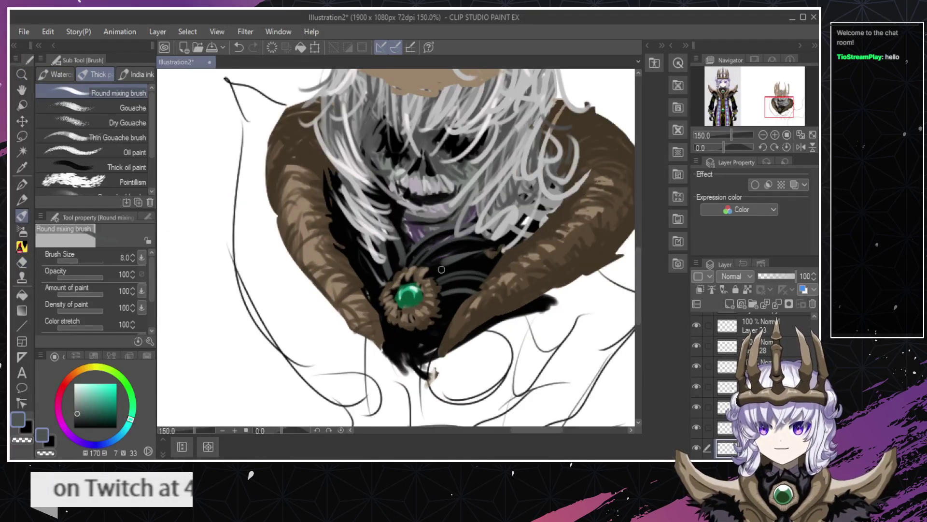
drag(407, 273, 420, 244)
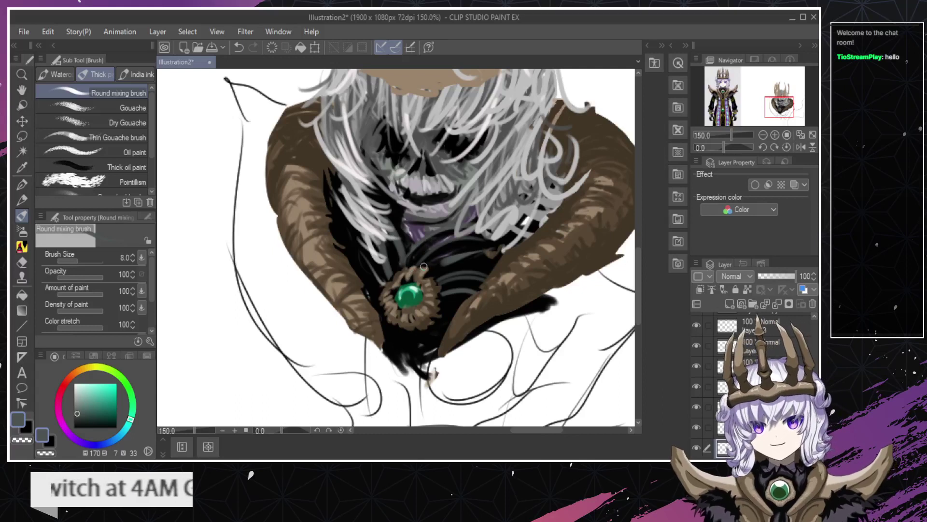
key(ctrl+z)
drag(404, 284, 389, 245)
key(ctrl+z)
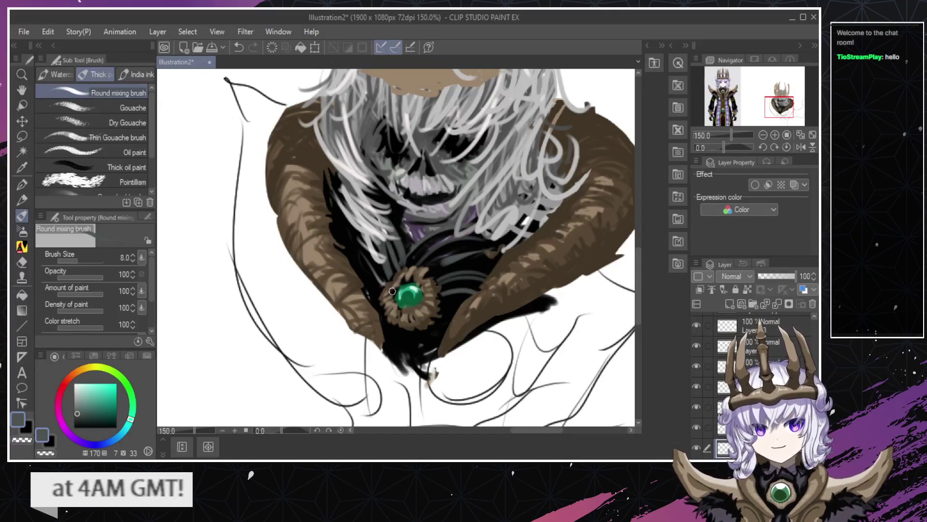
key(ctrl+z)
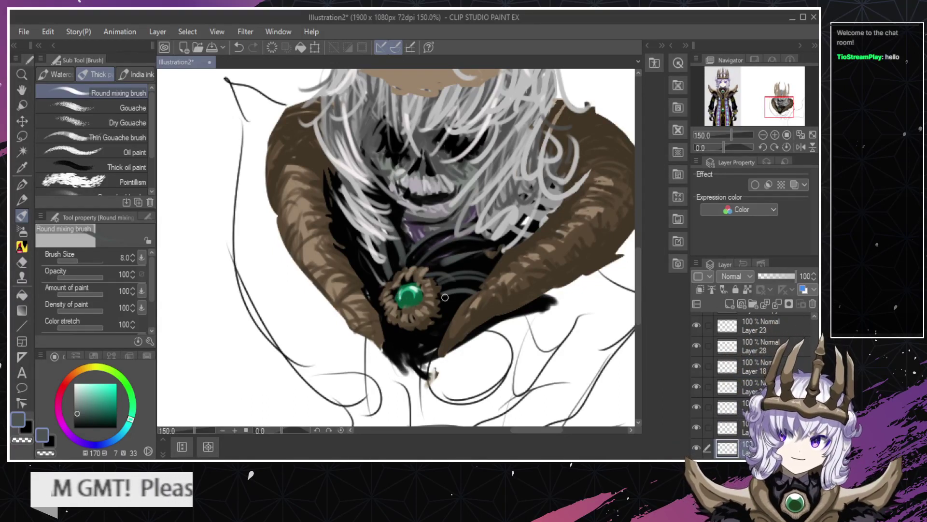
Paint dark grey fold strokes on the black cloth below the gem and along its lower left edge.
key(/)
alt+click(406, 317)
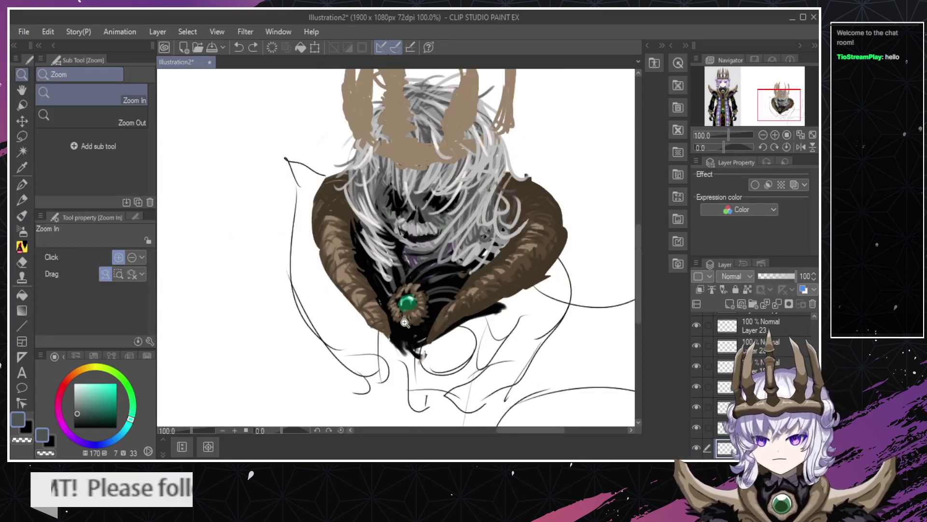
click(413, 293)
key(b)
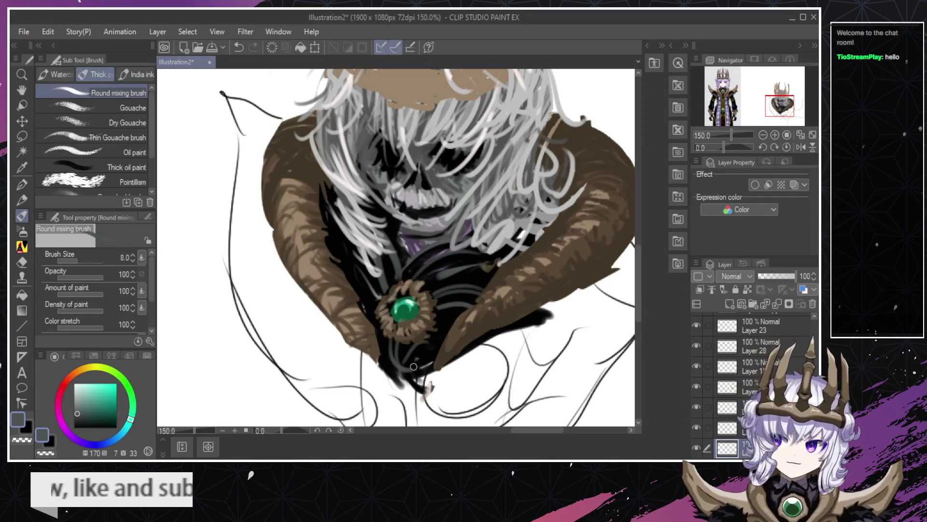
drag(378, 358, 410, 389)
key(ctrl+z)
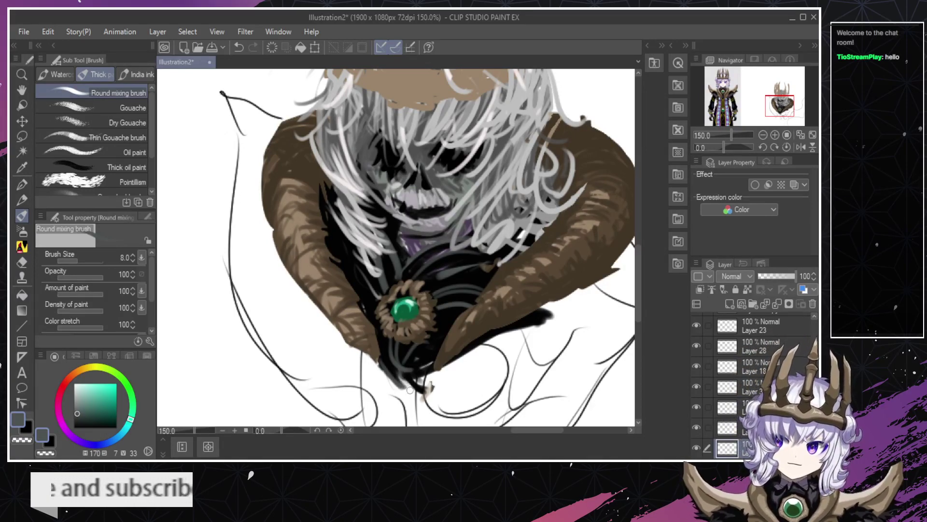
key(ctrl+z)
drag(383, 356, 408, 388)
key(ctrl+z)
key(ctrl+y)
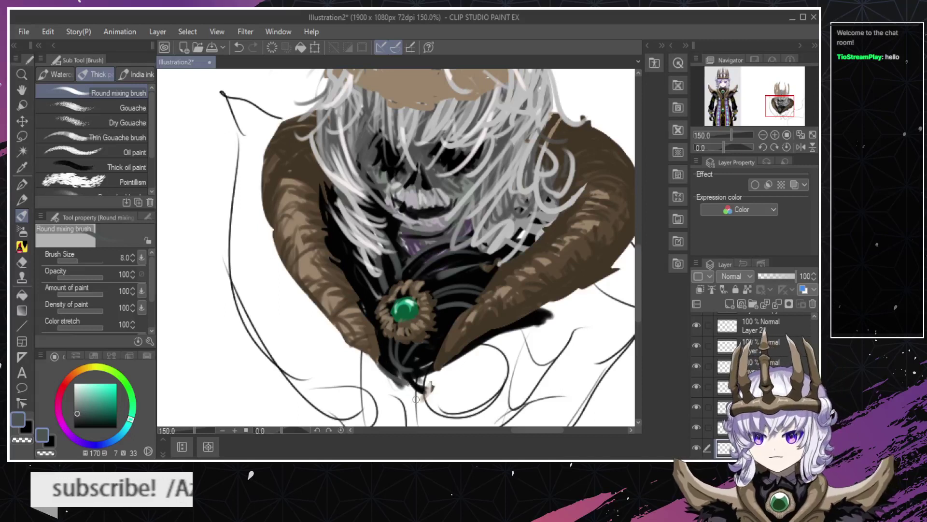
key(ctrl+z)
key(ctrl+y)
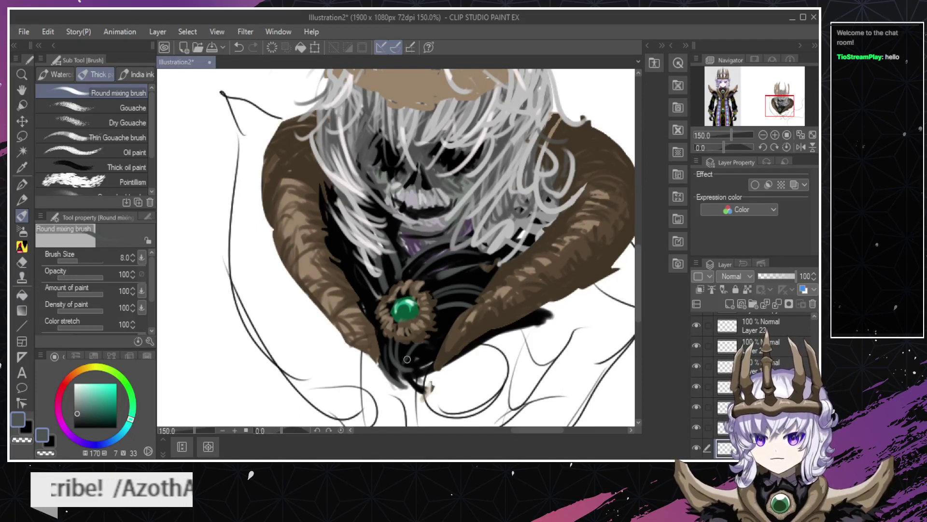
Rework the dark grey fold strokes between the gem's lower right side and the right shoulder plate's tip.
key(ctrl+z)
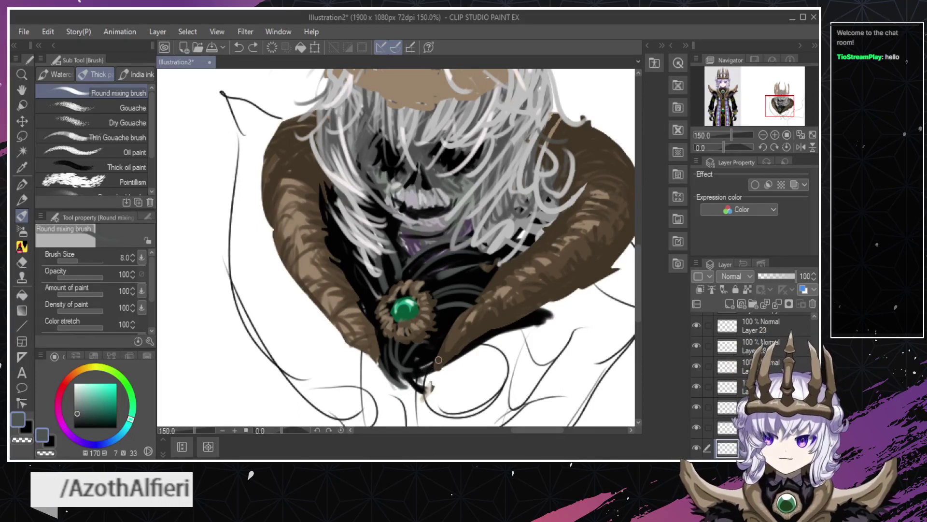
drag(436, 361, 408, 381)
key(ctrl+z)
mouse_move(436, 352)
mouse_down()
mouse_move(413, 371)
mouse_move(443, 344)
mouse_move(427, 362)
mouse_up()
key(ctrl+z)
key(ctrl+z)
key(ctrl+z)
key(ctrl+y)
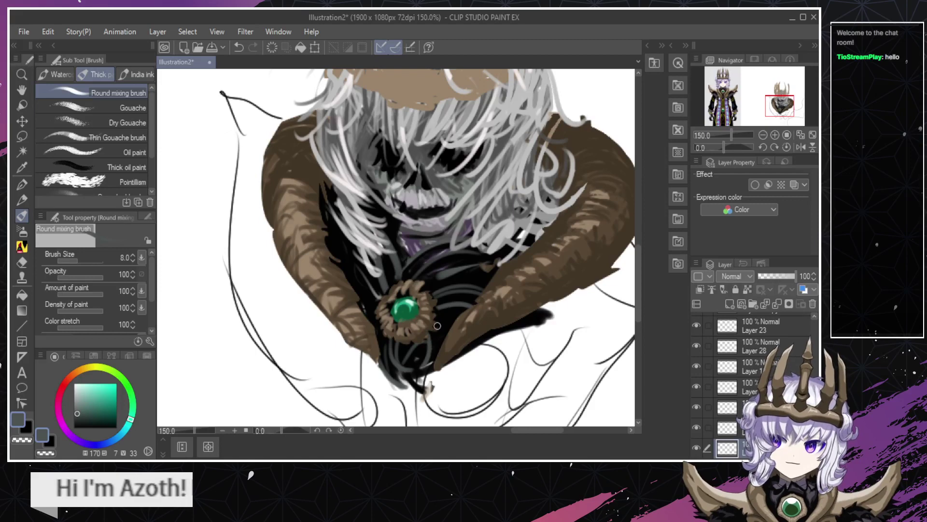
key(ctrl+z)
drag(437, 329, 453, 331)
Switch to the crown's layer, Layer 8, and pick the crown's tan colour for the Round mixing brush.
key(slash)
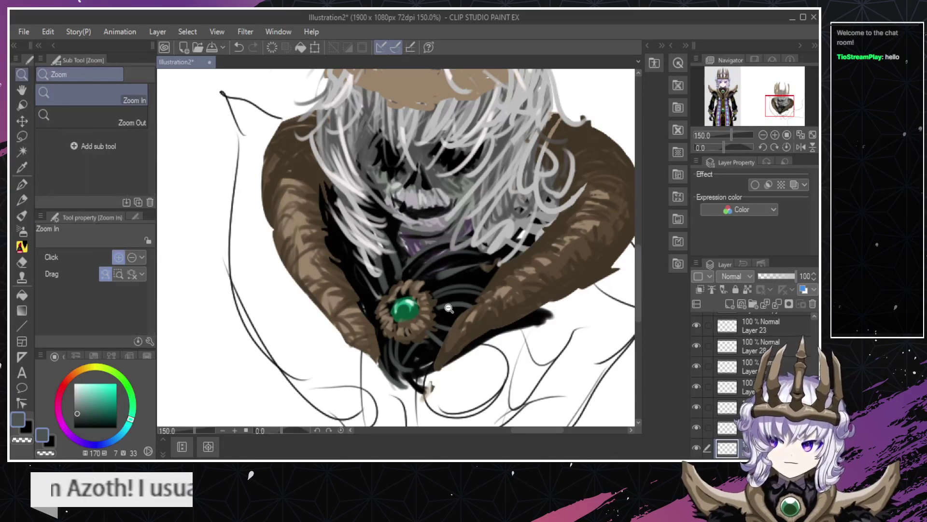
scroll(444, 303, down, 2)
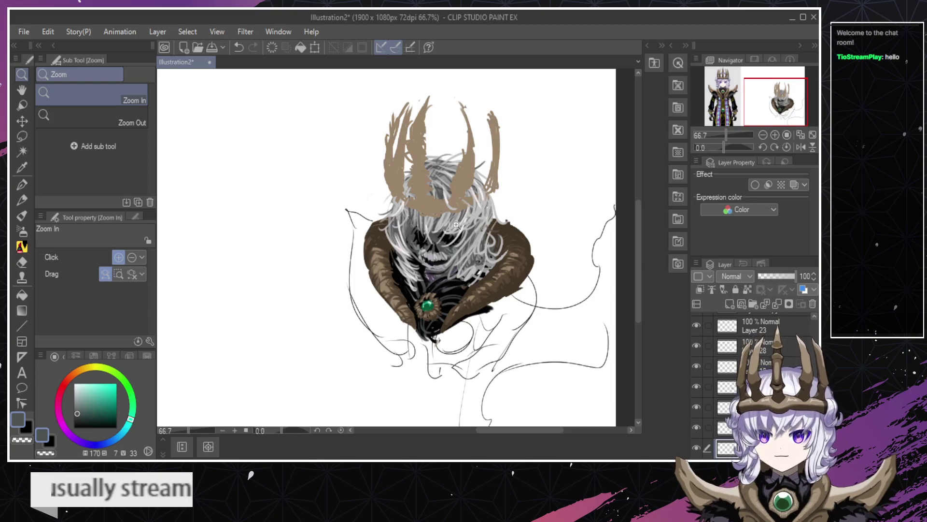
click(434, 278)
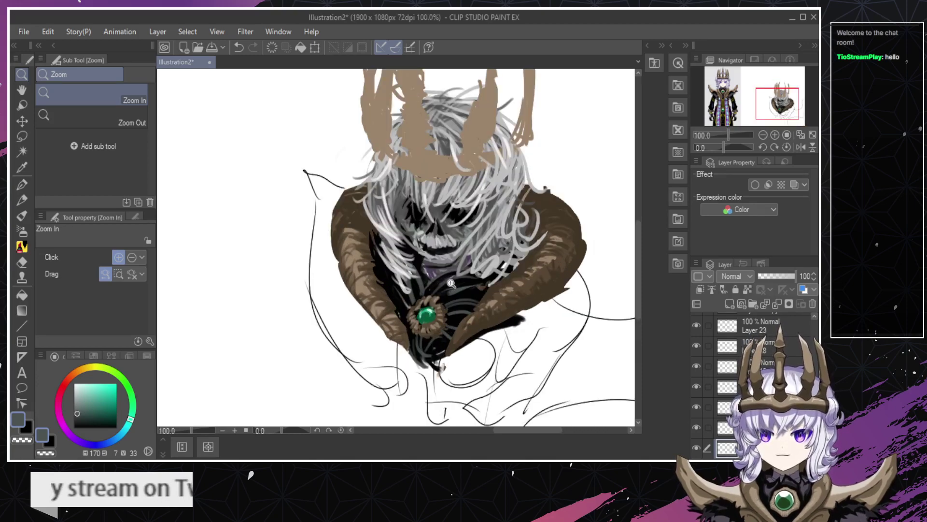
alt+click(437, 316)
click(428, 306)
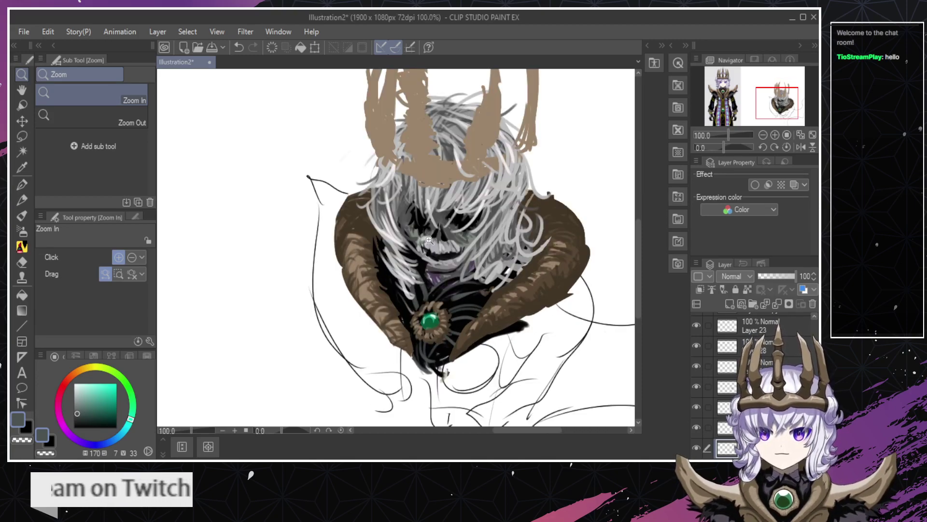
ctrl+shift+click(446, 179)
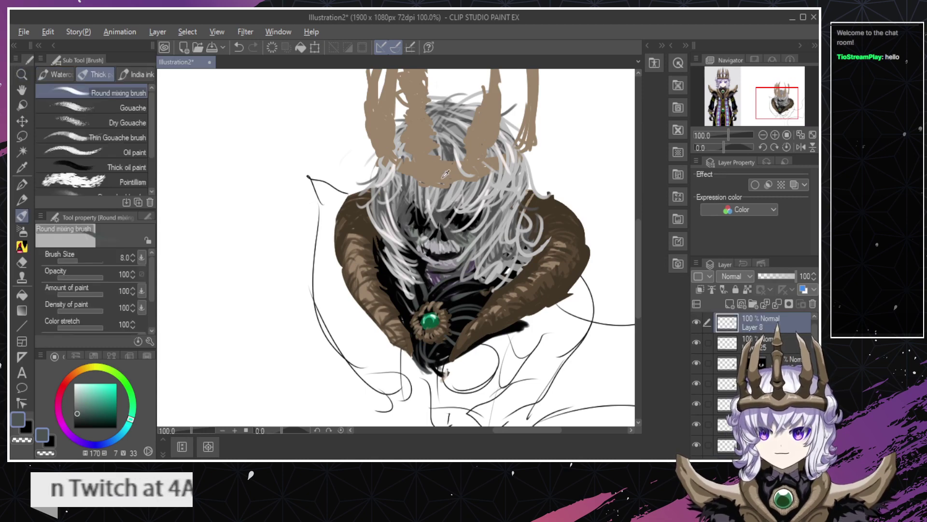
alt+click(446, 175)
key(ctrl+space)
key(b)
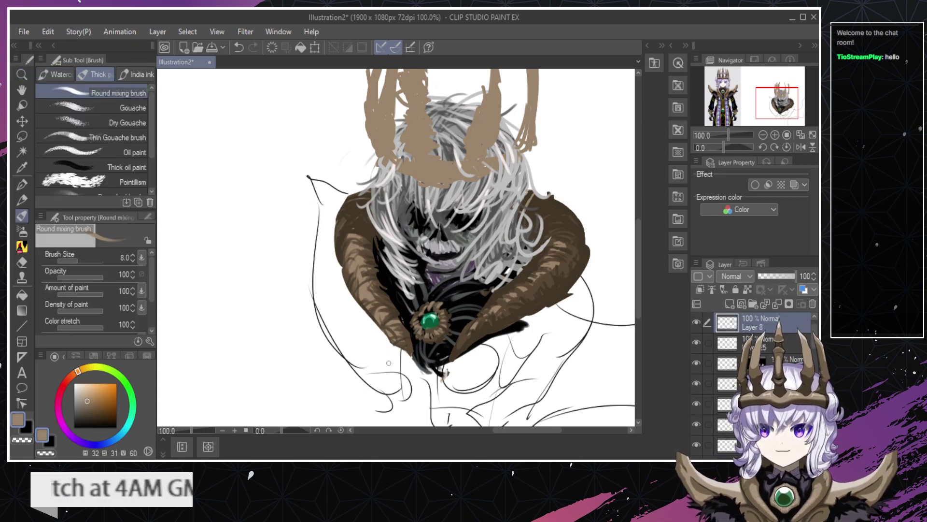
Try a vertical tan stroke below the left shoulder plate's tip, undo it, and select the layer at the sketch lines below the collar.
drag(403, 352, 408, 404)
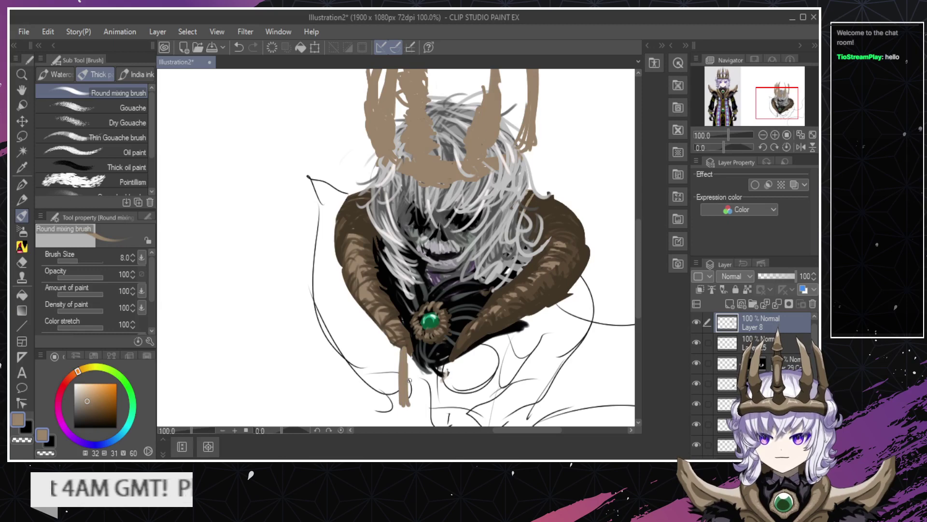
key(ctrl+z)
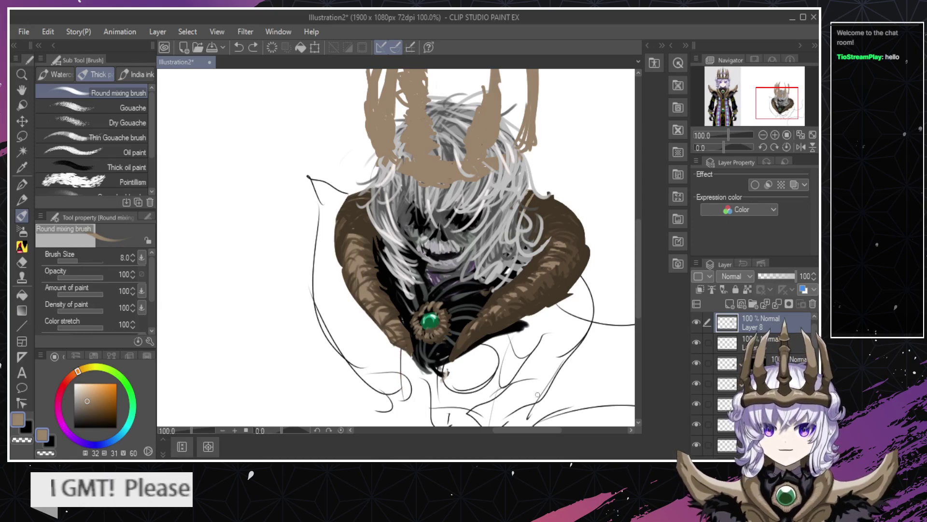
ctrl+shift+click(490, 377)
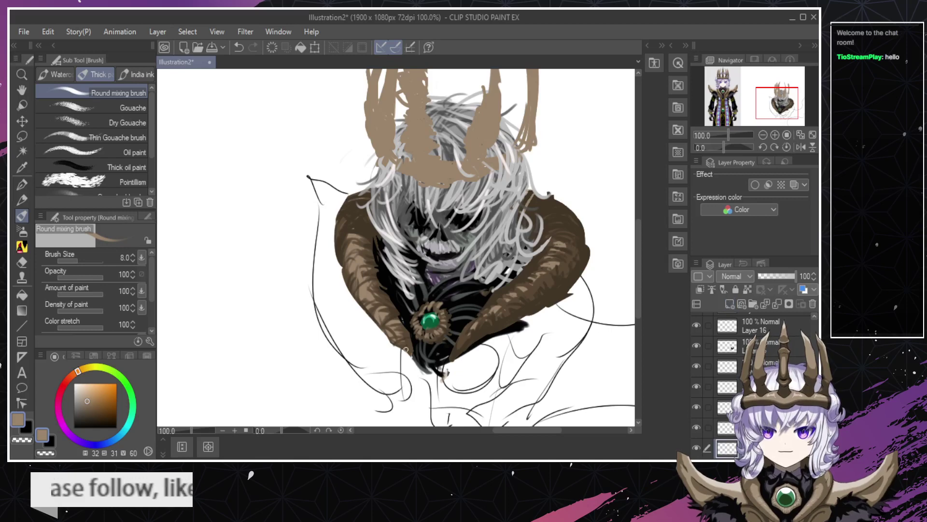
Paint a vertical tan strip below the left shoulder plate's tip, widening it up along the plate's lower outer edge.
drag(403, 349, 404, 403)
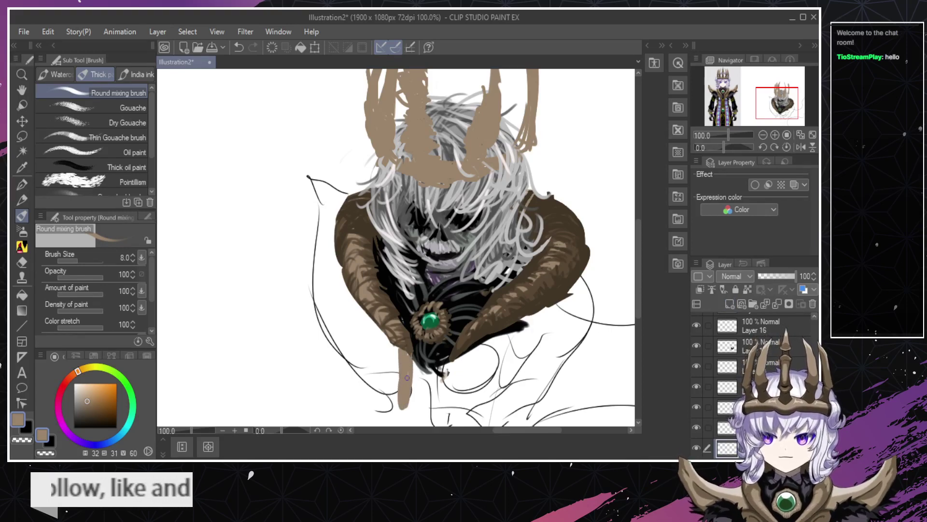
key(ctrl+z)
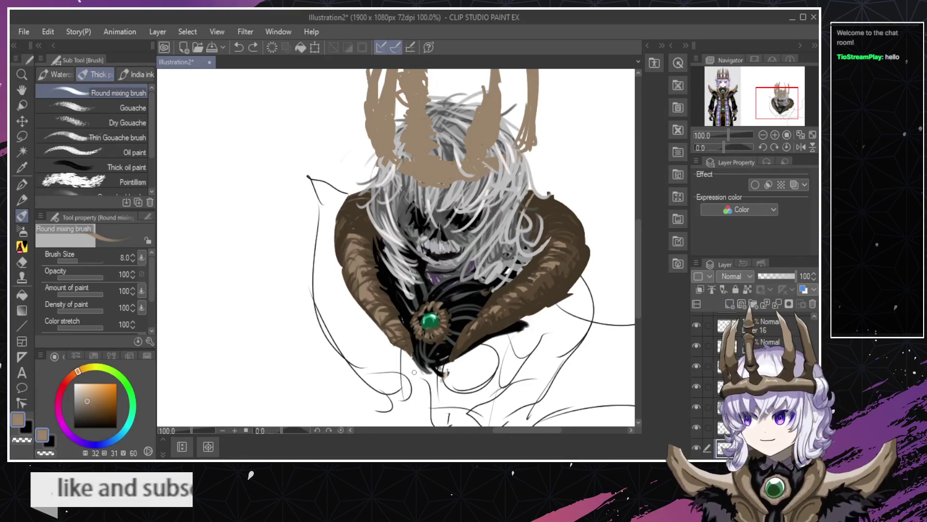
drag(402, 346, 402, 402)
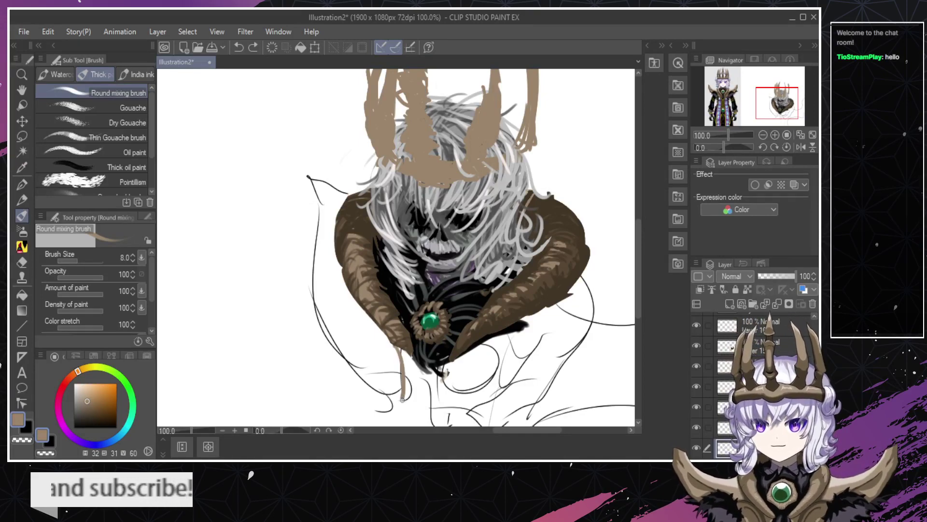
drag(409, 352, 409, 403)
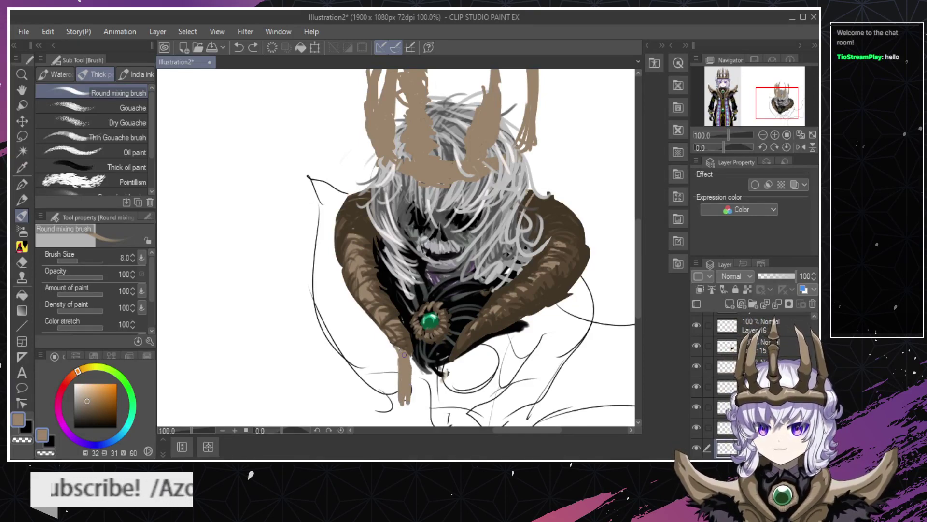
drag(405, 353, 414, 400)
drag(400, 380, 400, 404)
drag(393, 362, 401, 401)
mouse_move(386, 358)
mouse_down()
mouse_move(404, 391)
mouse_move(375, 321)
mouse_up()
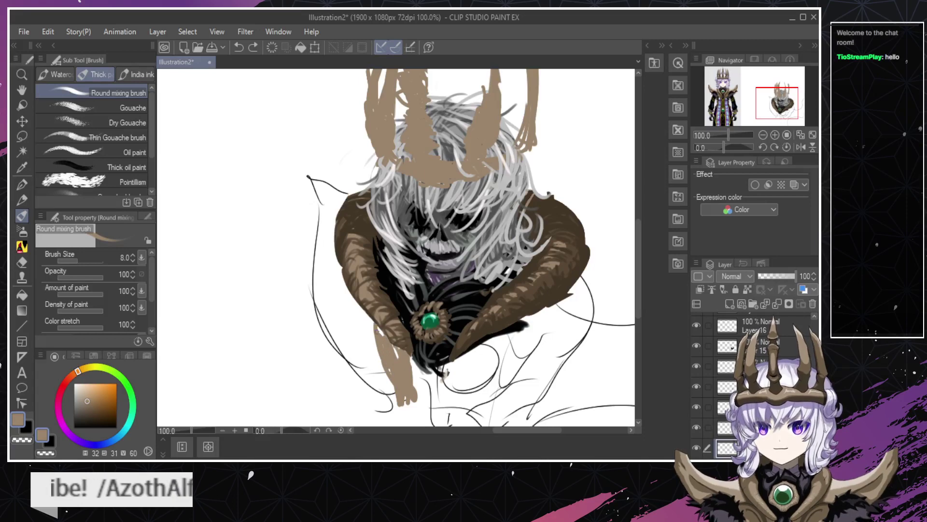
Extend long tan strokes up along the outside of the left shoulder plate, past the sketched point beside it.
drag(340, 263, 374, 355)
drag(353, 295, 370, 331)
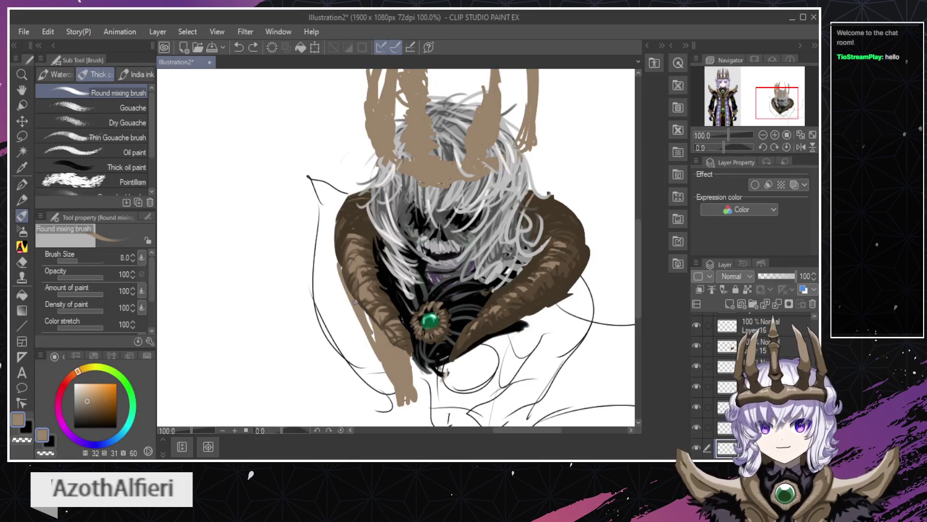
drag(316, 210, 376, 362)
mouse_move(369, 342)
mouse_down()
mouse_move(343, 315)
mouse_move(312, 232)
mouse_up()
drag(316, 266, 292, 188)
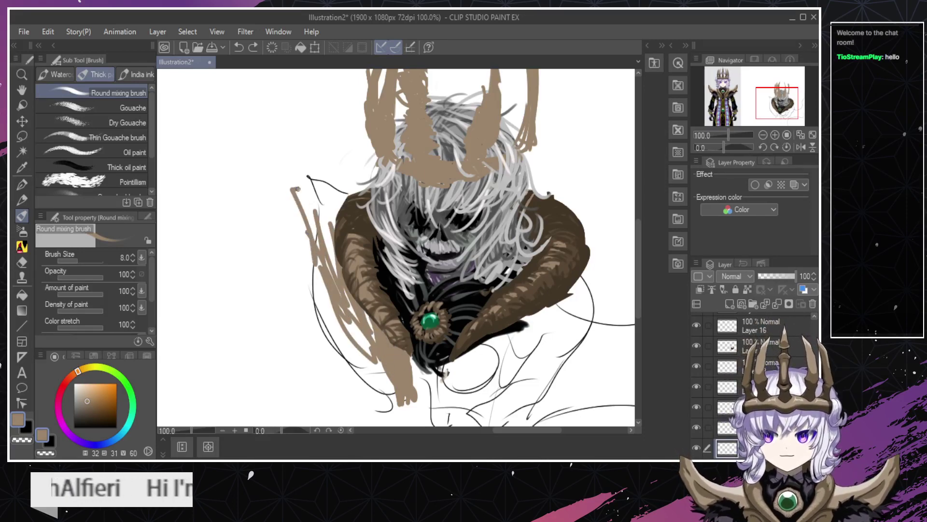
drag(314, 227, 279, 154)
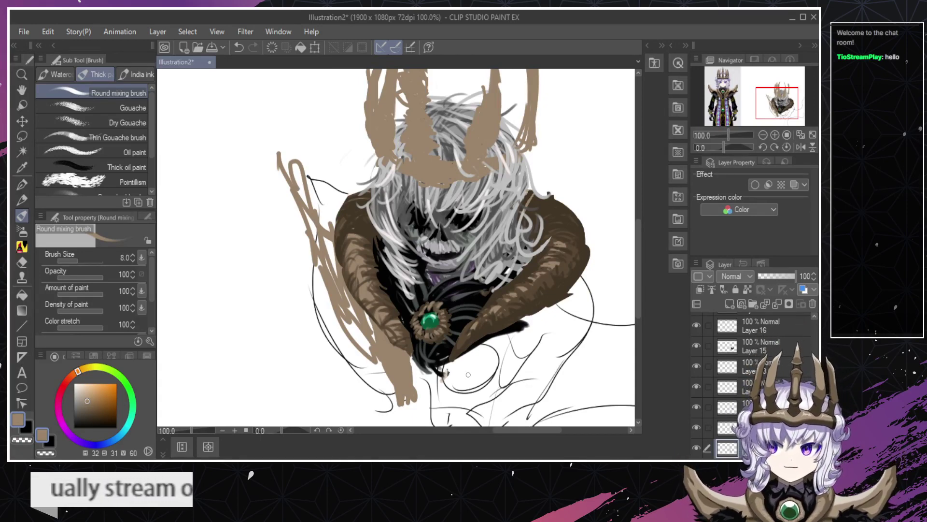
Paint tan strokes below the right shoulder plate's tip with a curve sweeping outward and up from them.
mouse_move(462, 356)
mouse_down()
mouse_move(453, 418)
mouse_move(465, 386)
mouse_move(459, 405)
mouse_up()
key(ctrl+z)
key(ctrl+z)
key(ctrl+z)
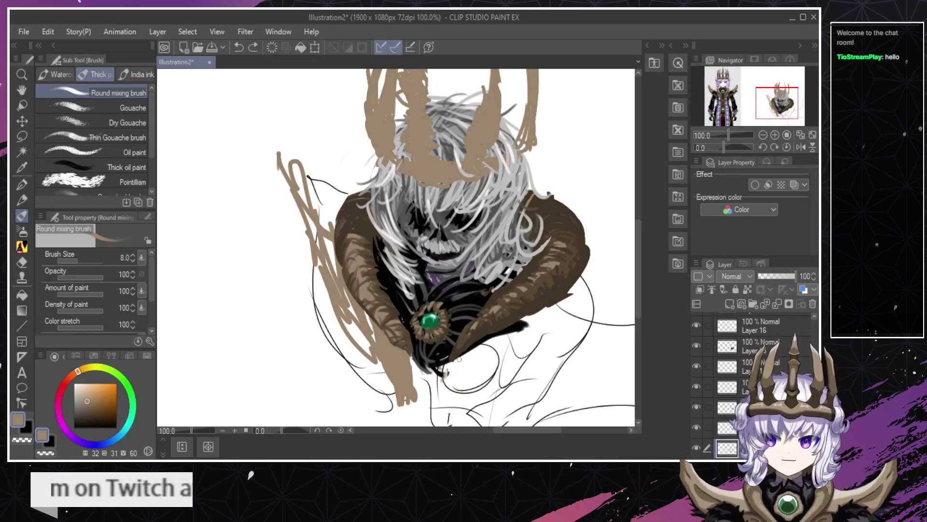
mouse_move(457, 358)
mouse_down()
mouse_move(466, 408)
mouse_move(453, 391)
mouse_move(464, 413)
mouse_move(458, 392)
mouse_move(477, 393)
mouse_move(454, 396)
mouse_move(467, 385)
mouse_move(455, 361)
mouse_up()
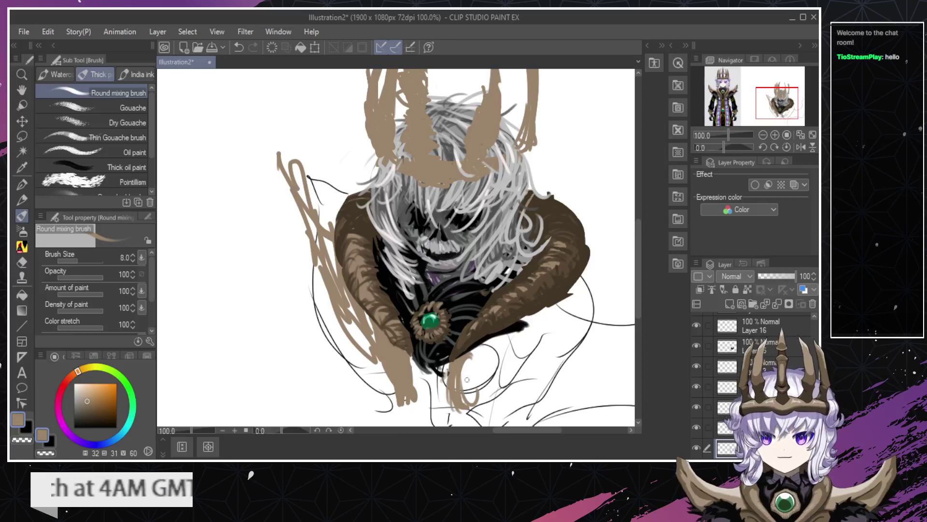
drag(463, 395, 522, 373)
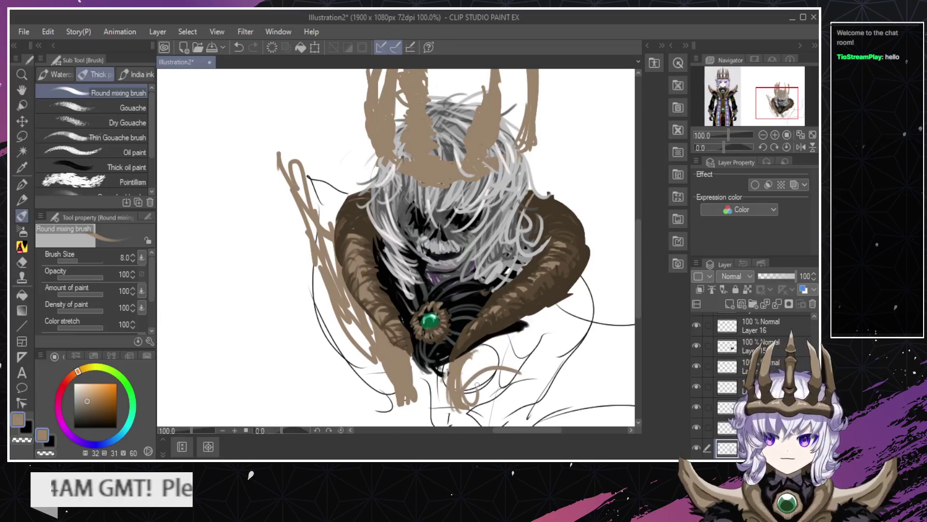
key(ctrl+z)
mouse_move(471, 386)
mouse_down()
mouse_move(500, 382)
mouse_move(499, 367)
mouse_move(536, 338)
mouse_up()
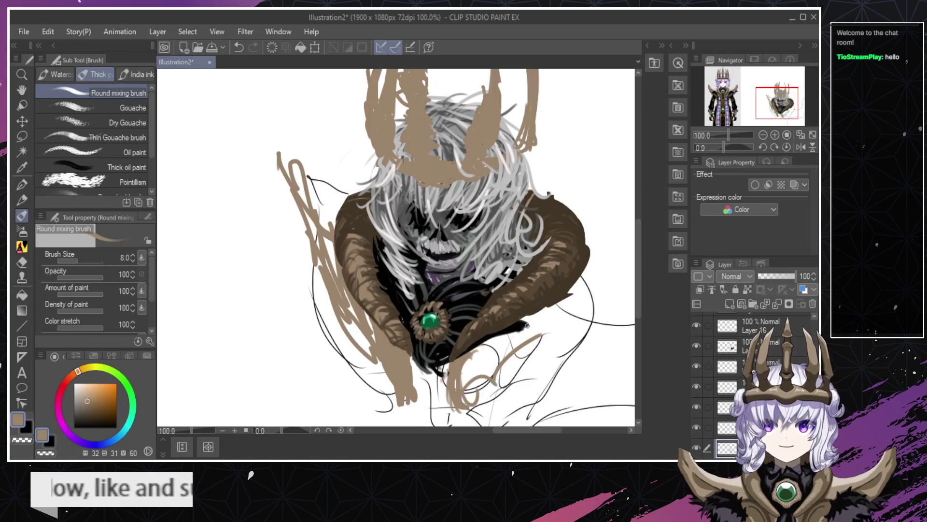
Paint a long tan curve sweeping outward from the underside of the right shoulder plate.
drag(506, 337, 597, 360)
key(ctrl+z)
drag(505, 337, 632, 346)
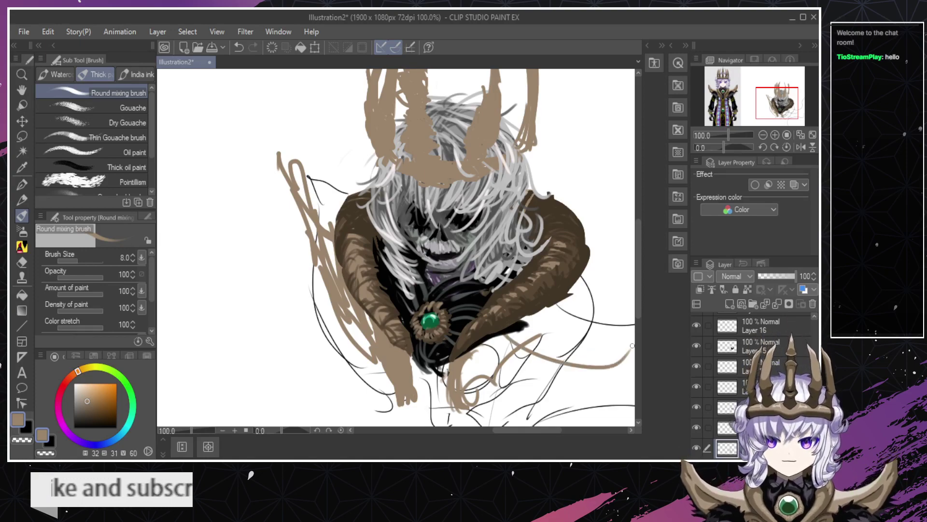
Try several large tan curves sweeping out and upward from the right shoulder plate's outer edge.
key(ctrl+space)
drag(521, 333, 478, 332)
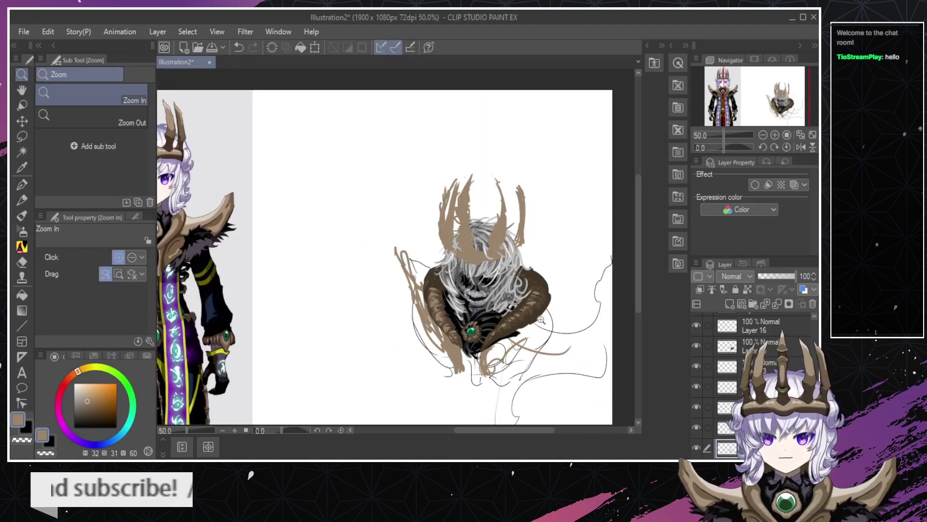
drag(540, 317, 614, 310)
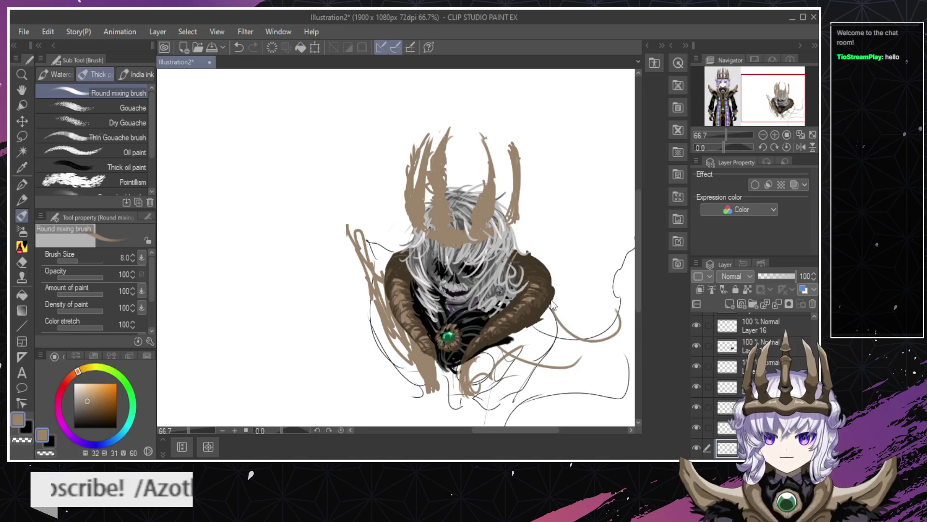
key(ctrl+z)
drag(548, 302, 609, 283)
key(ctrl+z)
drag(547, 312, 616, 288)
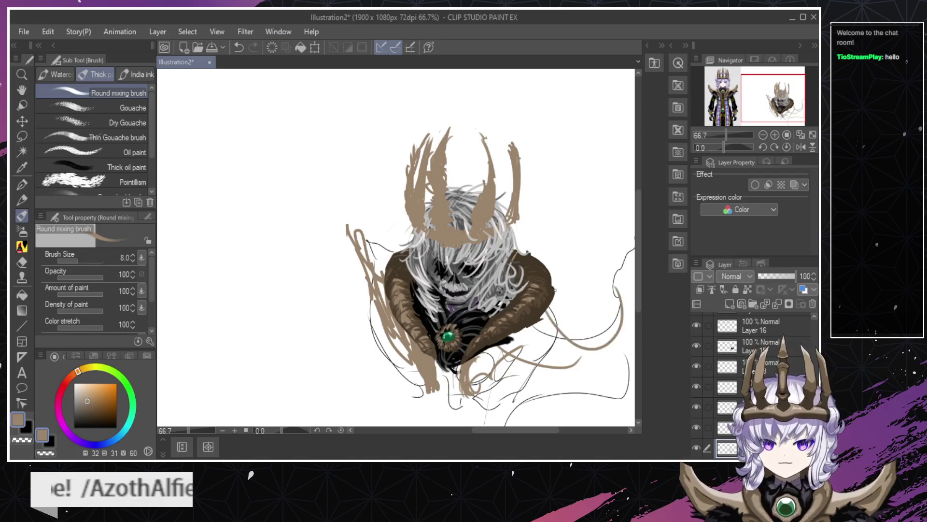
key(ctrl+z)
mouse_move(548, 315)
mouse_down()
mouse_move(604, 288)
mouse_move(582, 239)
mouse_up()
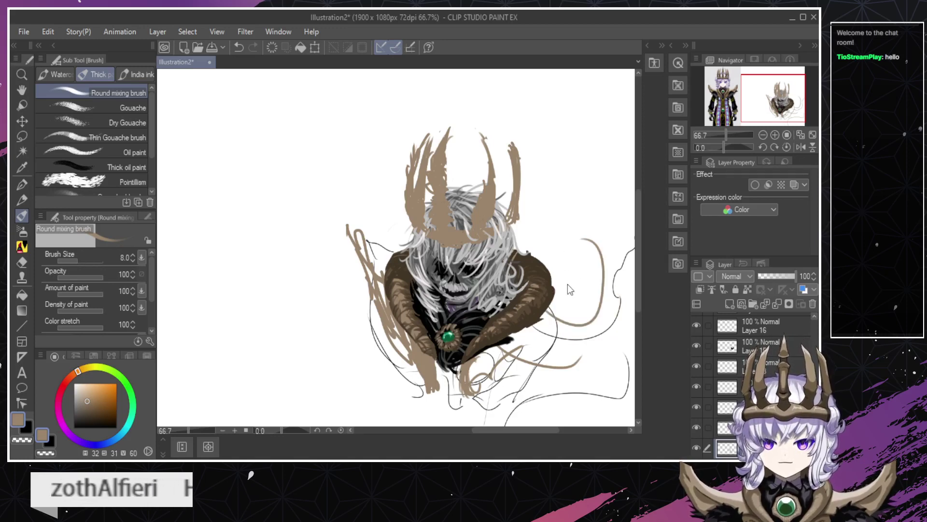
key(ctrl+z)
mouse_move(544, 314)
mouse_down()
mouse_move(613, 323)
mouse_move(548, 305)
mouse_move(601, 252)
mouse_up()
key(ctrl+z)
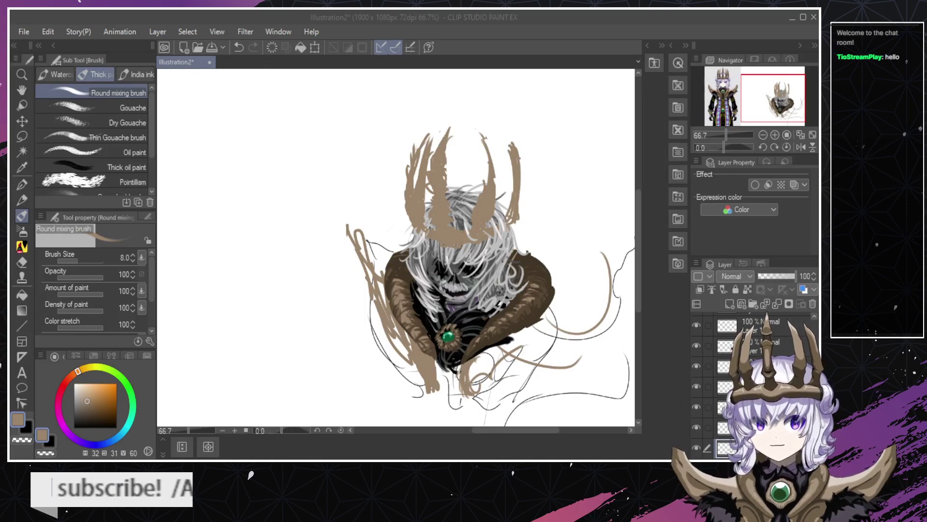
Redraw the upturned tan curve from the right shoulder plate's outer edge more compactly and thicken the strokes below the plate's tip.
click(568, 282)
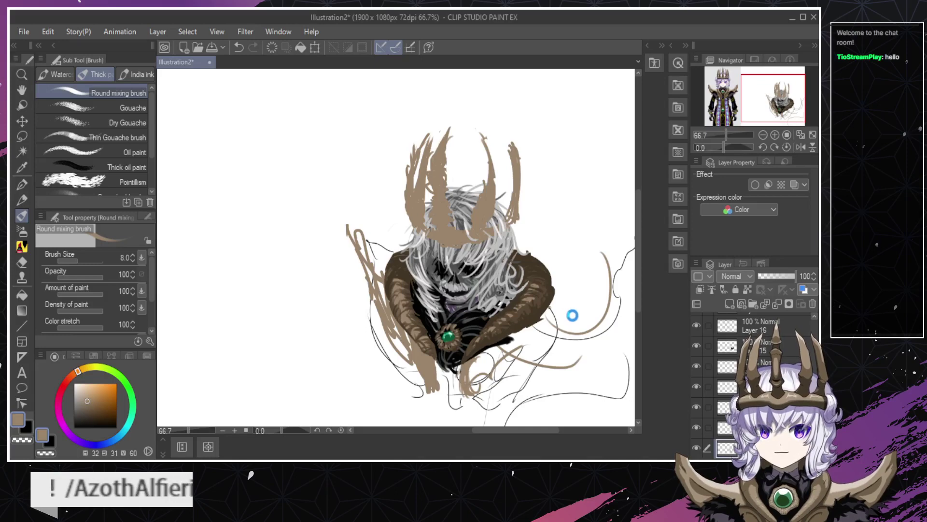
key(ctrl+z)
drag(550, 307, 594, 279)
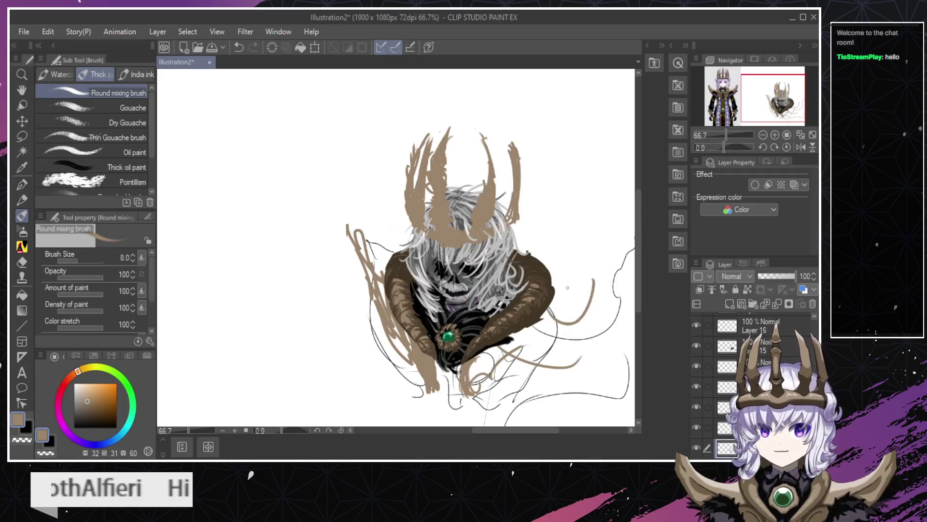
key(ctrl+z)
drag(549, 313, 597, 269)
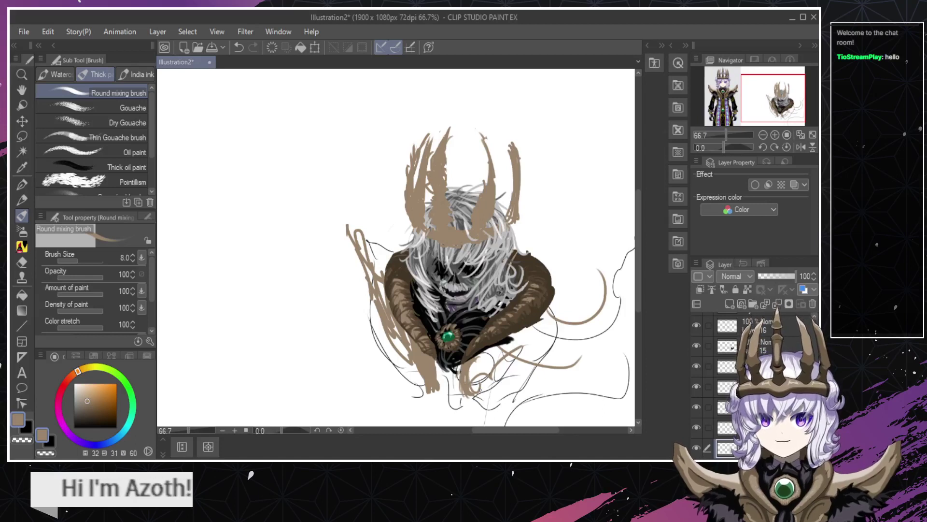
drag(483, 355, 471, 381)
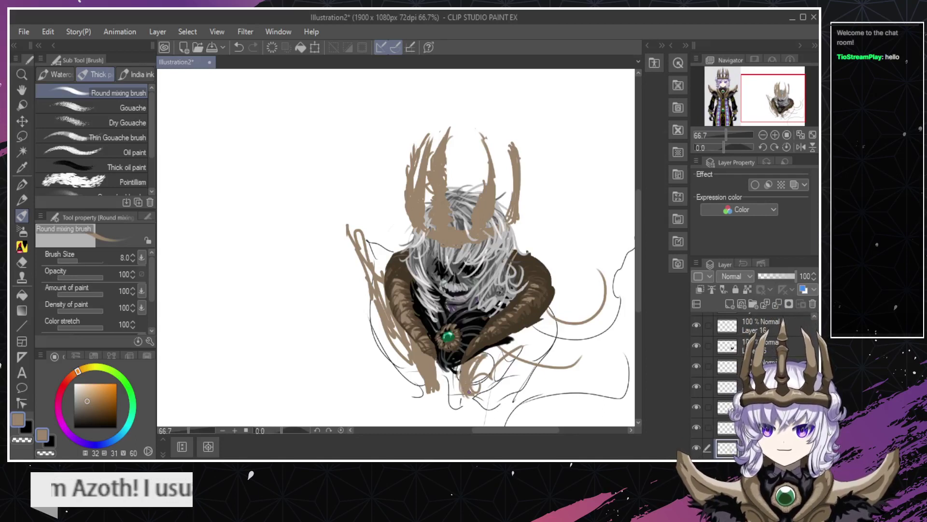
drag(492, 348, 474, 372)
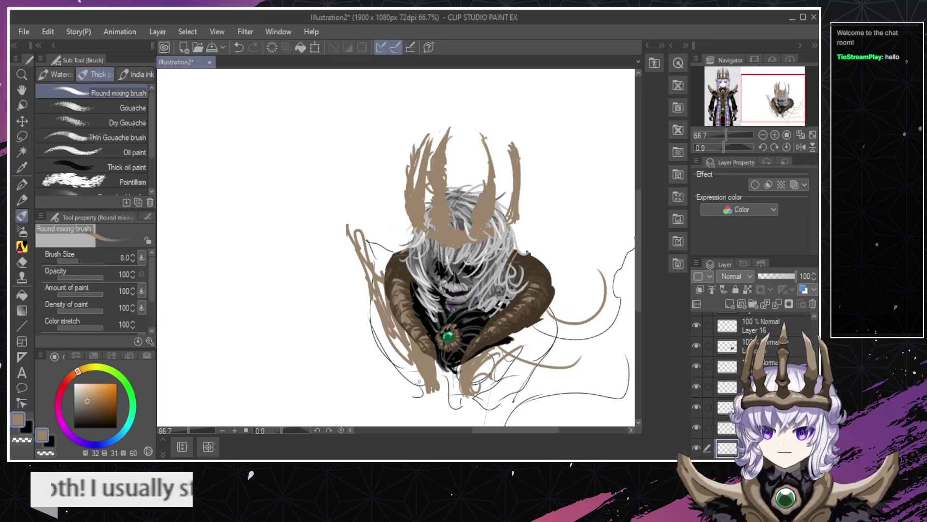
Erase the tan strokes along the left shoulder plate with the Hard eraser, enlarging its brush size to 62.1.
key(e)
mouse_move(412, 346)
mouse_down()
mouse_move(408, 363)
mouse_move(438, 392)
mouse_move(431, 355)
mouse_up()
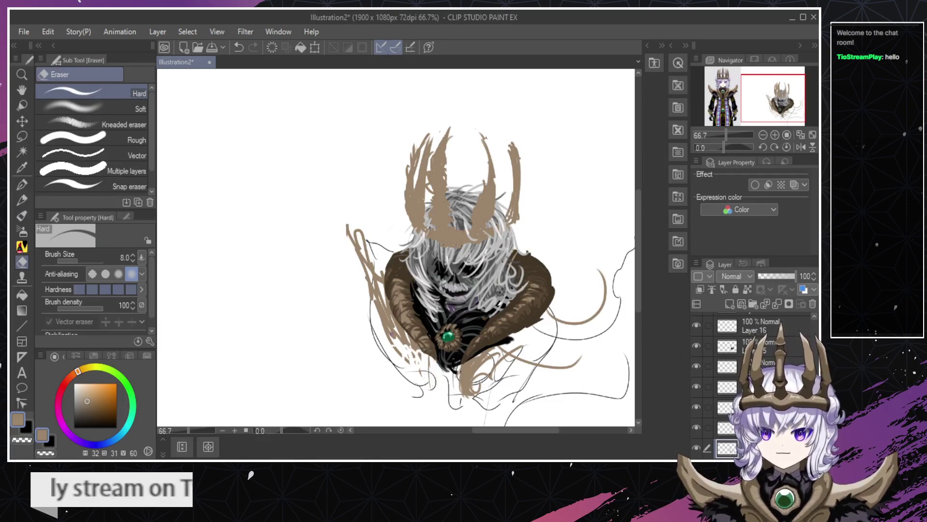
click(87, 258)
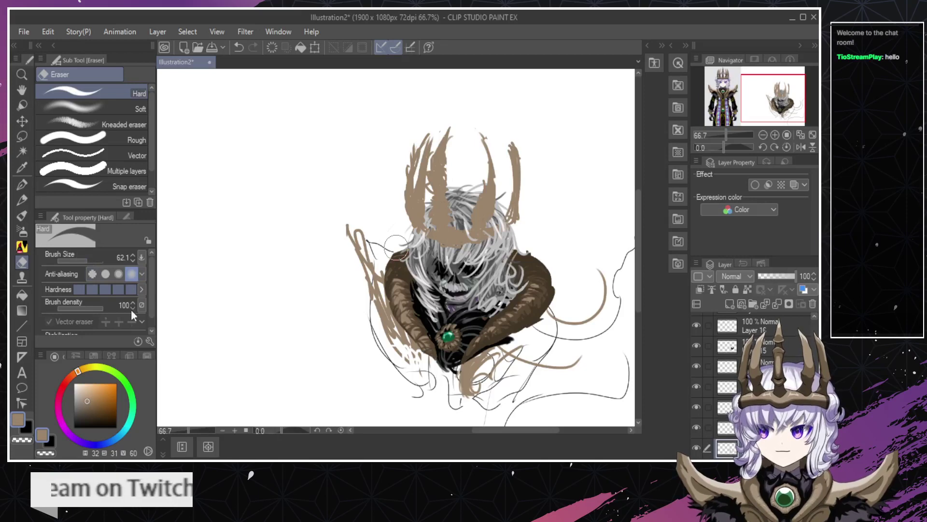
mouse_move(374, 246)
mouse_down()
mouse_move(355, 237)
mouse_move(382, 323)
mouse_move(418, 358)
mouse_move(428, 396)
mouse_move(424, 359)
mouse_move(428, 399)
mouse_move(433, 357)
mouse_move(423, 352)
mouse_up()
Repaint a short curved tan spike hanging below the left shoulder plate's tip with the Round mixing brush.
key(b)
key(ctrl+z)
key(ctrl+z)
key(ctrl+z)
key(ctrl+z)
key(ctrl+z)
key(ctrl+z)
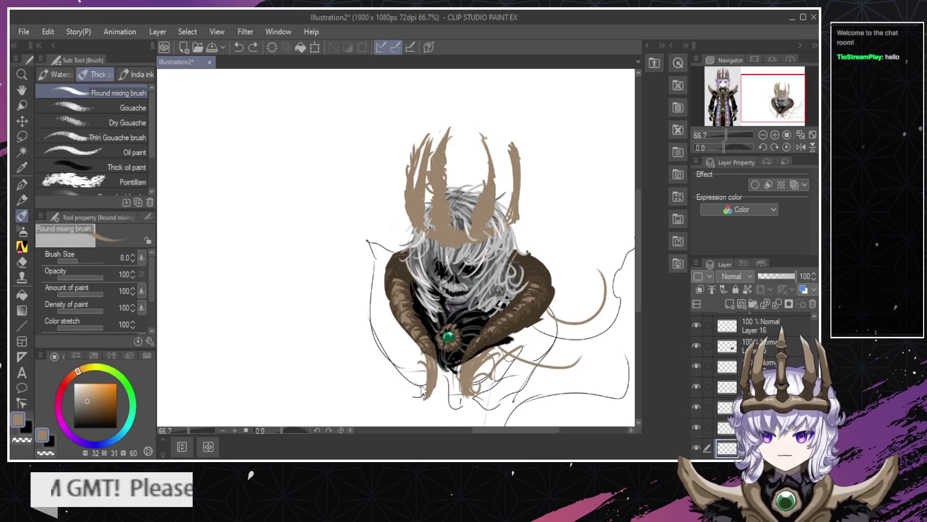
mouse_move(425, 395)
mouse_down()
mouse_move(423, 355)
mouse_move(435, 392)
mouse_up()
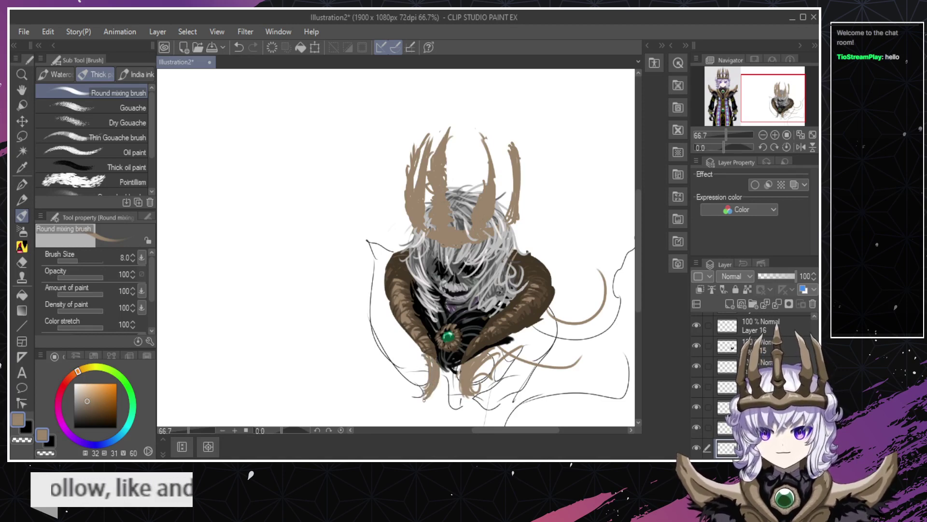
drag(422, 383, 431, 373)
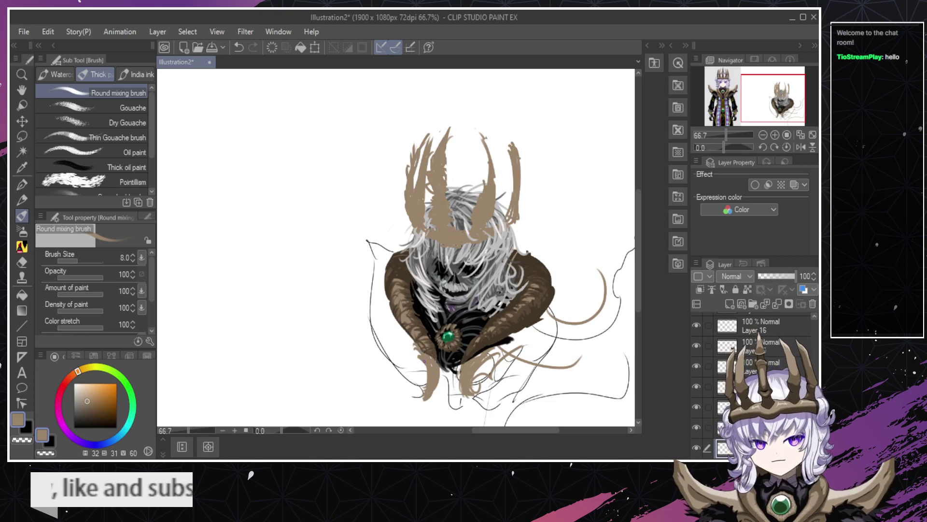
Erase the looping tan strokes below the right shoulder plate's tip and paint narrow vertical tan strokes there.
key(e)
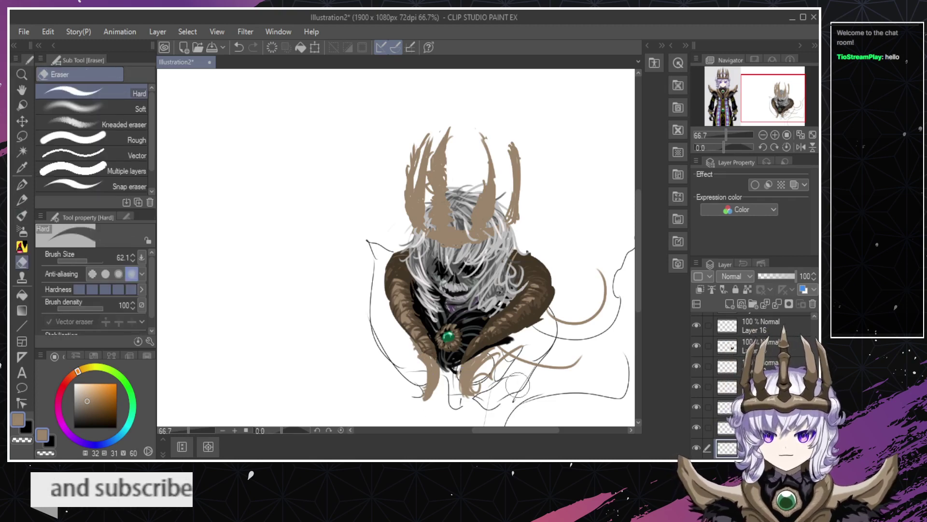
mouse_move(509, 396)
mouse_down()
mouse_move(498, 345)
mouse_move(503, 387)
mouse_move(502, 348)
mouse_move(486, 396)
mouse_move(504, 360)
mouse_move(468, 370)
mouse_up()
key(b)
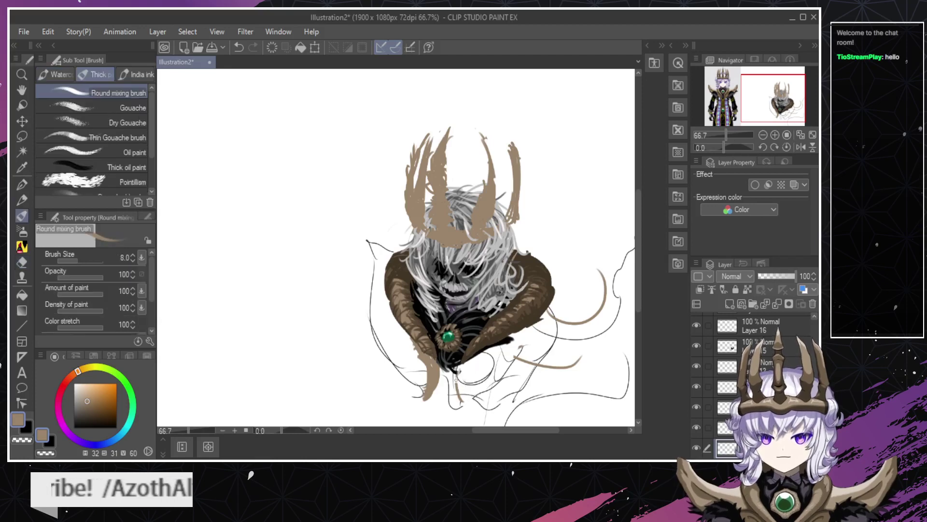
mouse_move(469, 402)
mouse_down()
mouse_move(468, 359)
mouse_move(468, 401)
mouse_move(470, 382)
mouse_up()
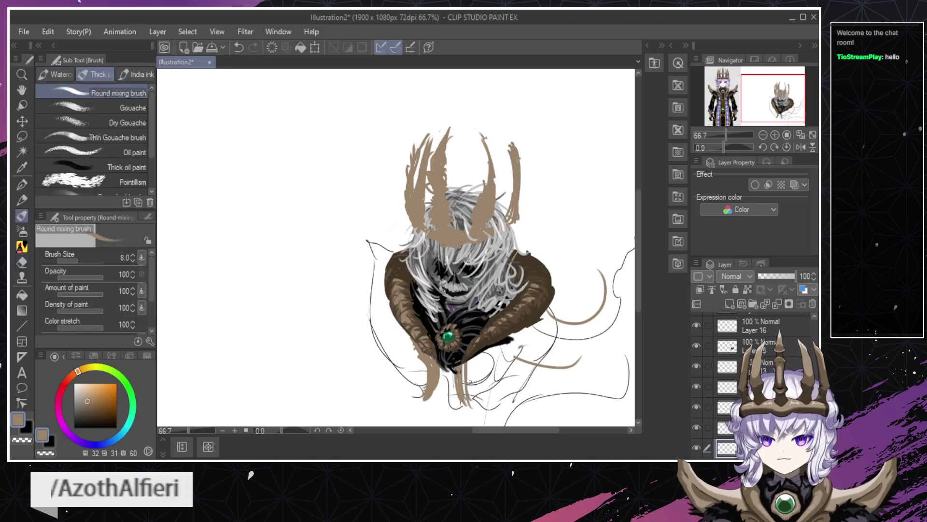
Undo the narrow tan strokes below the right shoulder plate's tip and repaint them as closely spaced vertical strokes.
key(ctrl+z)
key(ctrl+z)
key(ctrl+z)
key(ctrl+z)
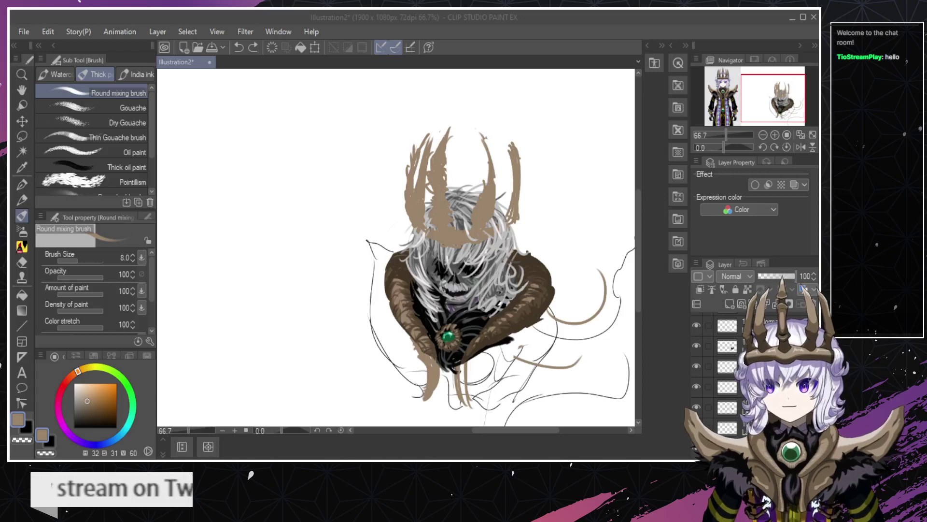
click(273, 338)
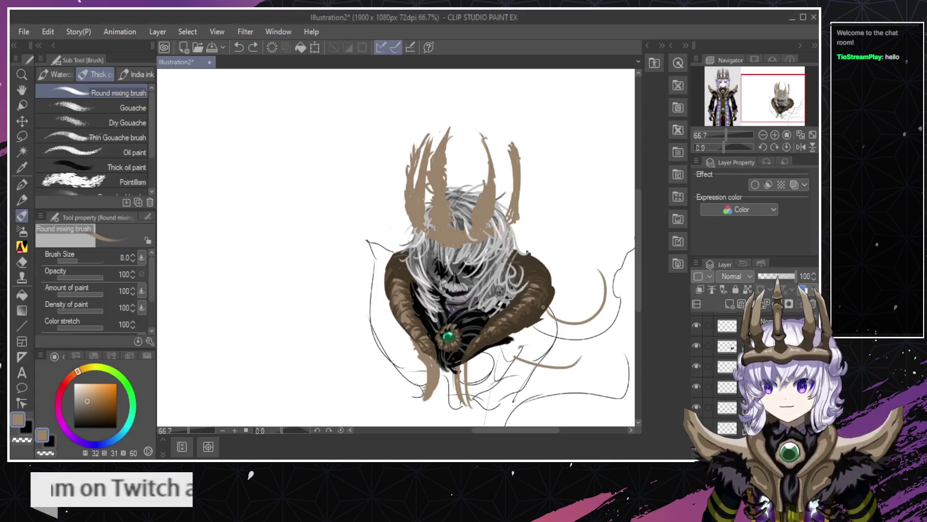
click(534, 310)
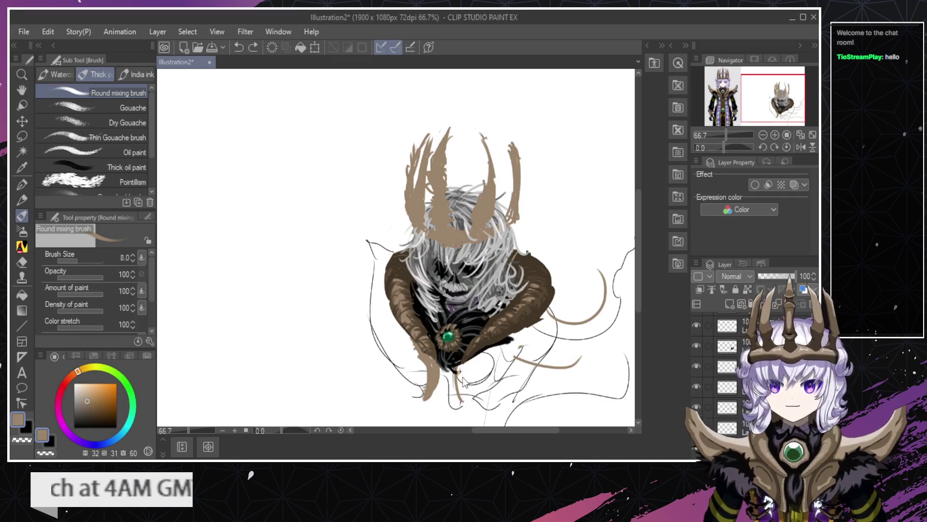
drag(460, 376, 466, 367)
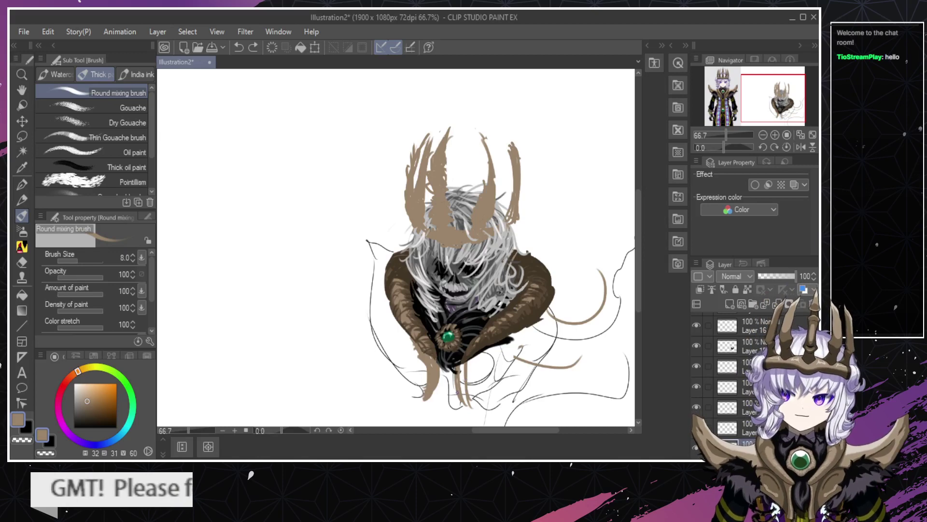
key(e)
mouse_move(463, 391)
mouse_down()
mouse_move(462, 358)
mouse_move(471, 402)
mouse_up()
key(b)
key(ctrl+z)
drag(470, 363, 467, 407)
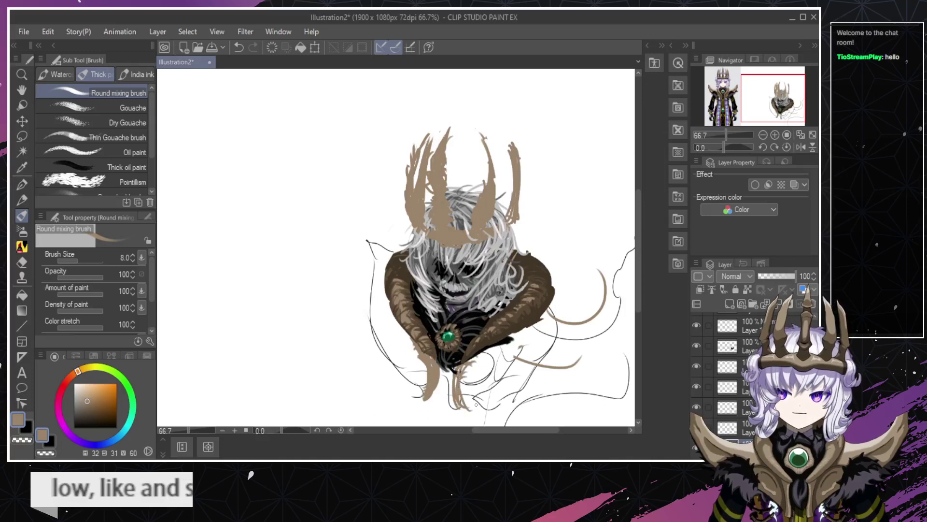
Undo the latest tan strokes below the right shoulder plate's tip and try a single thin vertical stroke there.
key(ctrl+z)
key(ctrl+z)
key(ctrl+z)
key(ctrl+z)
key(ctrl+z)
drag(459, 365, 462, 401)
key(ctrl+z)
drag(458, 368, 462, 402)
key(ctrl+z)
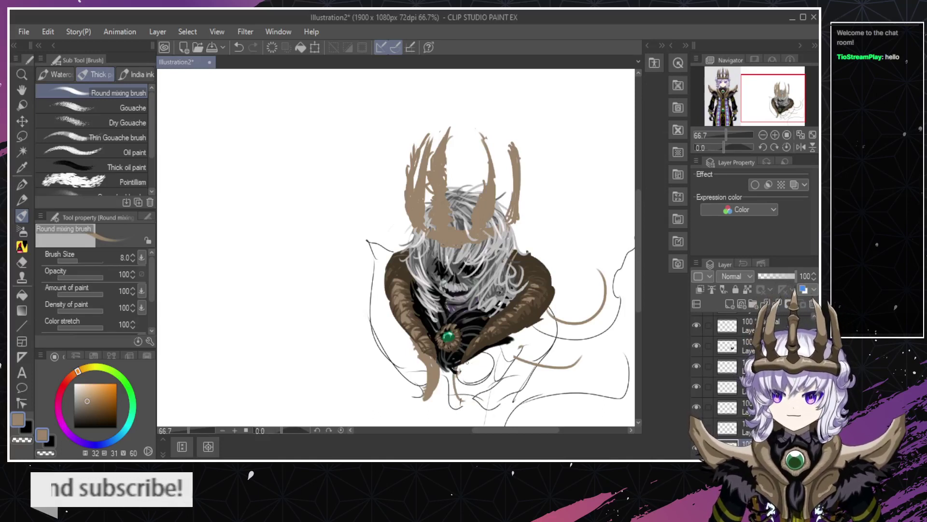
Block in the spike below the right shoulder plate's tip with overlapping vertical tan strokes.
drag(464, 360, 469, 405)
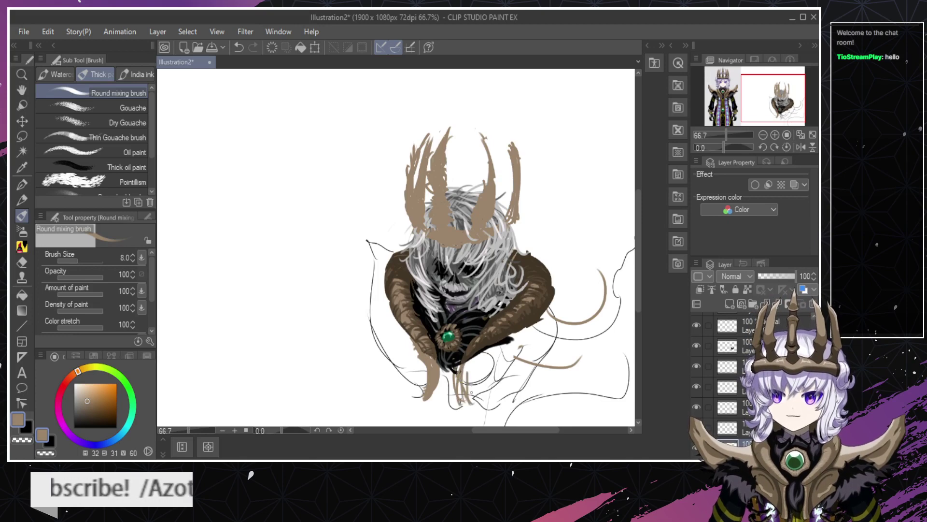
key(ctrl+z)
key(ctrl+z)
drag(461, 366, 460, 399)
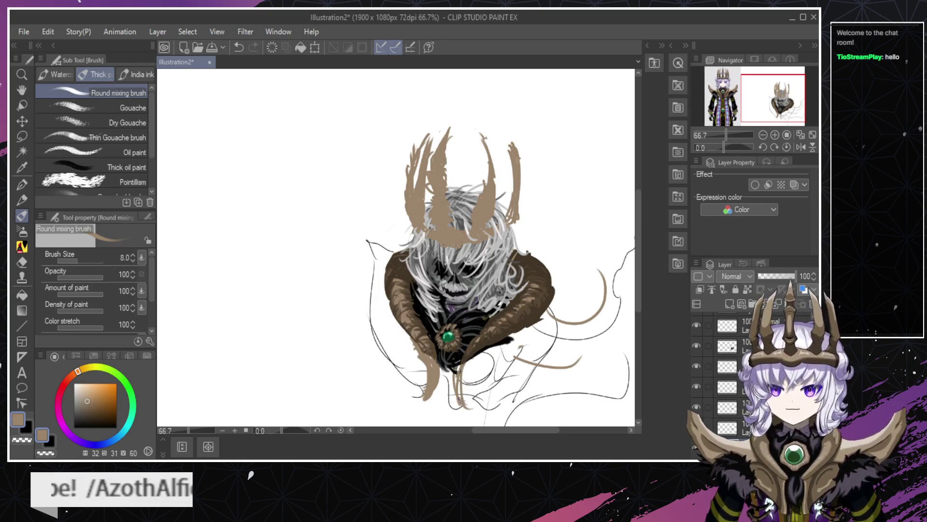
mouse_move(460, 361)
mouse_down()
mouse_move(483, 382)
mouse_move(472, 403)
mouse_up()
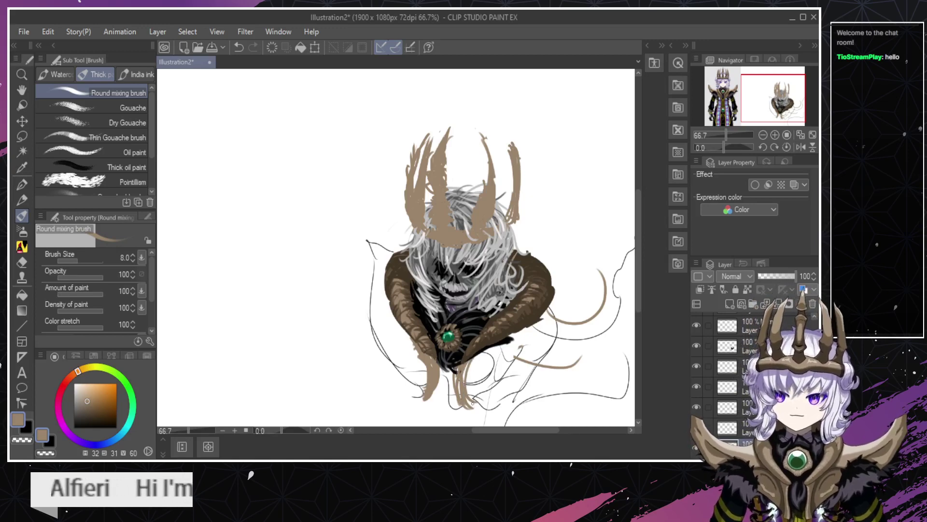
Identify the layers by toggling their visibility and move the tan spikes' layer higher in the stack.
click(734, 408)
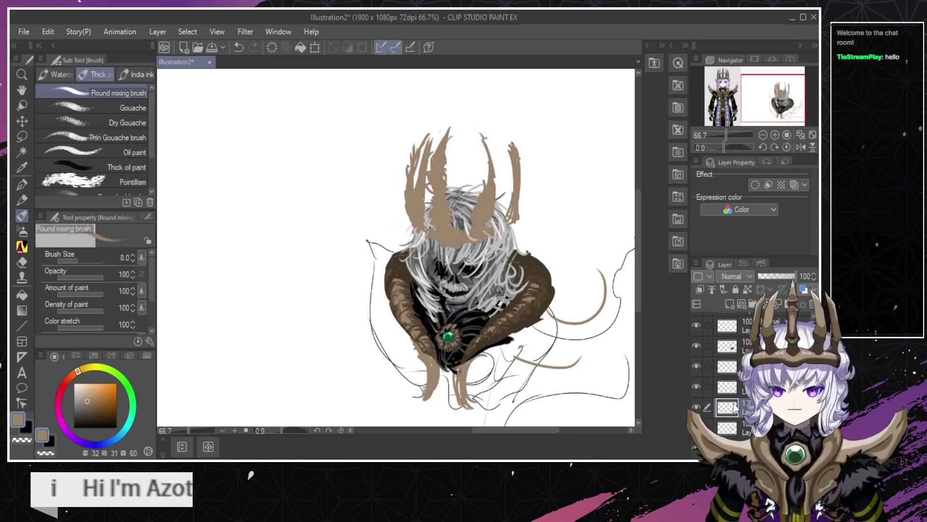
drag(734, 404, 747, 321)
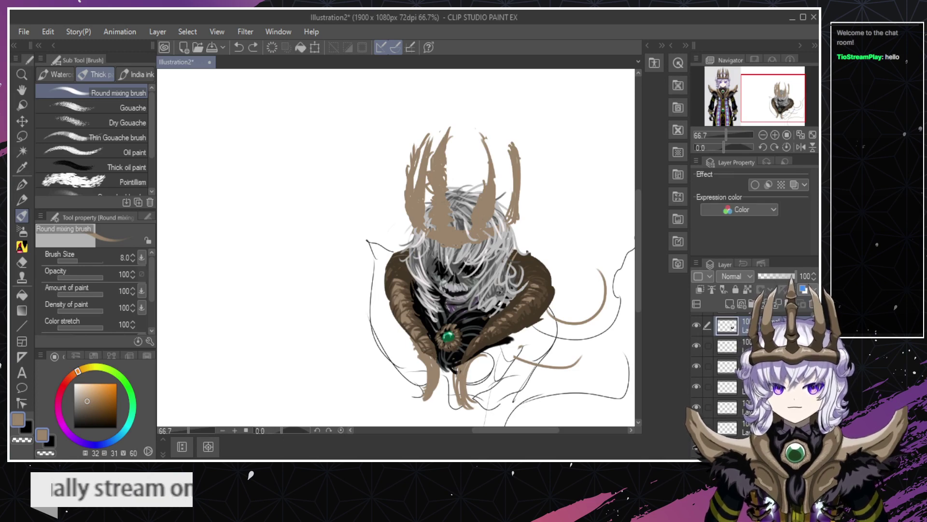
scroll(737, 331, up, 2)
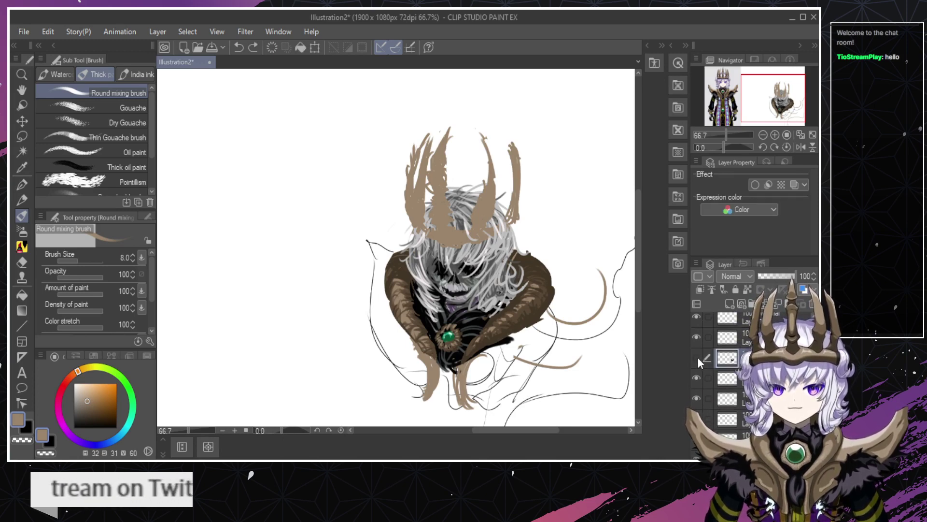
click(698, 358)
click(698, 358)
click(698, 378)
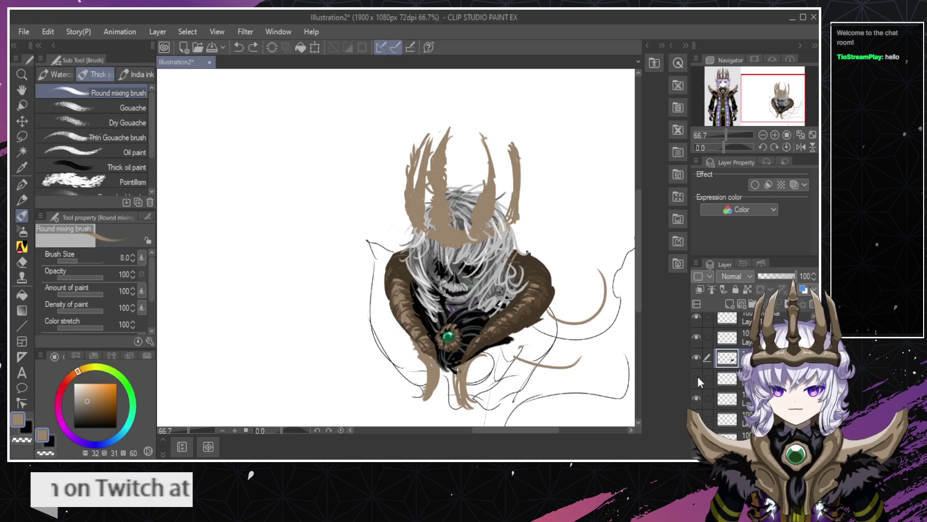
click(698, 377)
click(697, 340)
click(697, 340)
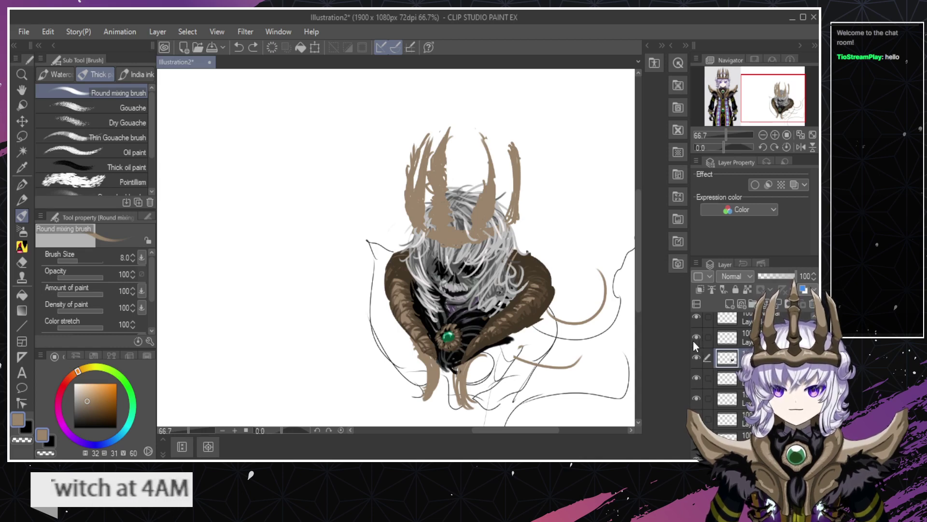
click(749, 398)
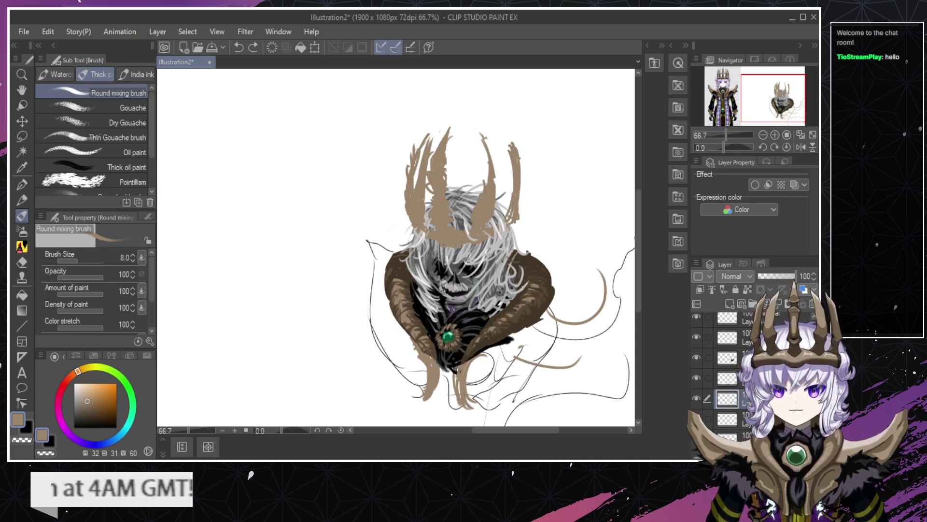
click(749, 357)
scroll(528, 360, up, 2)
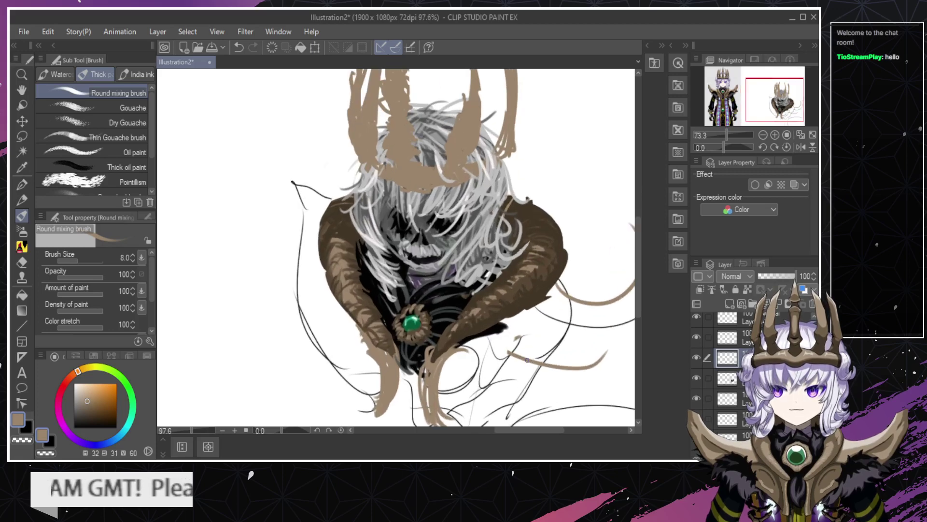
Try the Hard eraser on the area around the green gem.
key(e)
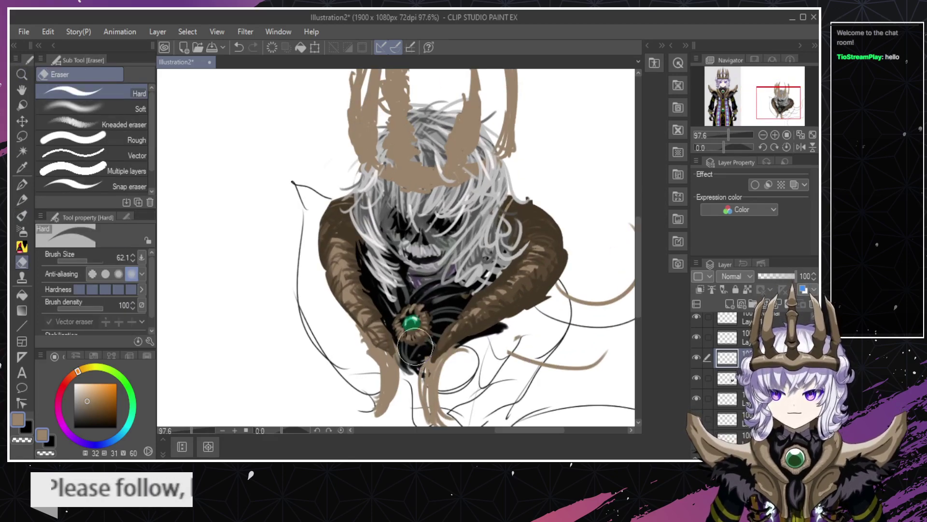
key(ctrl+z)
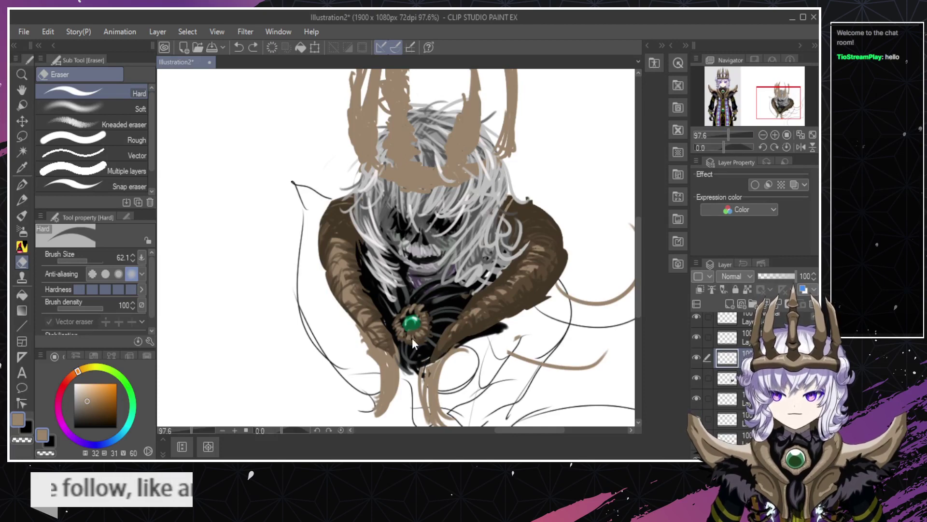
mouse_move(418, 341)
mouse_down()
mouse_move(455, 299)
mouse_move(430, 325)
mouse_up()
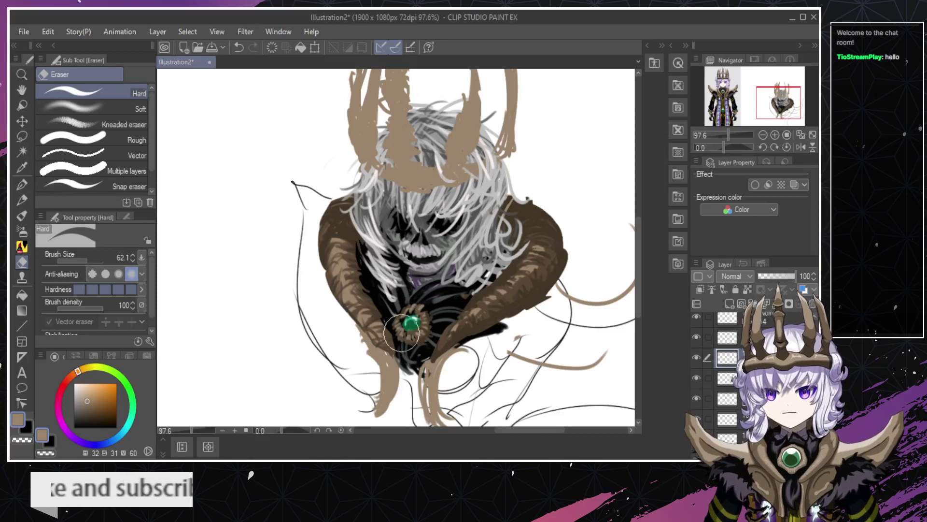
key(slash)
scroll(401, 351, down, 2)
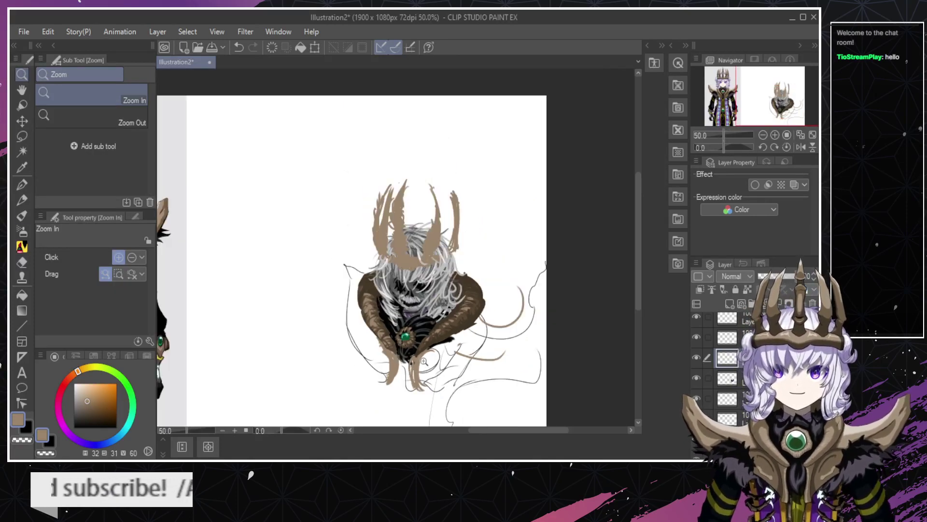
Erase the tan strokes below the right shoulder plate's tip and sketch thin replacement strokes with the Round mixing brush.
key(b)
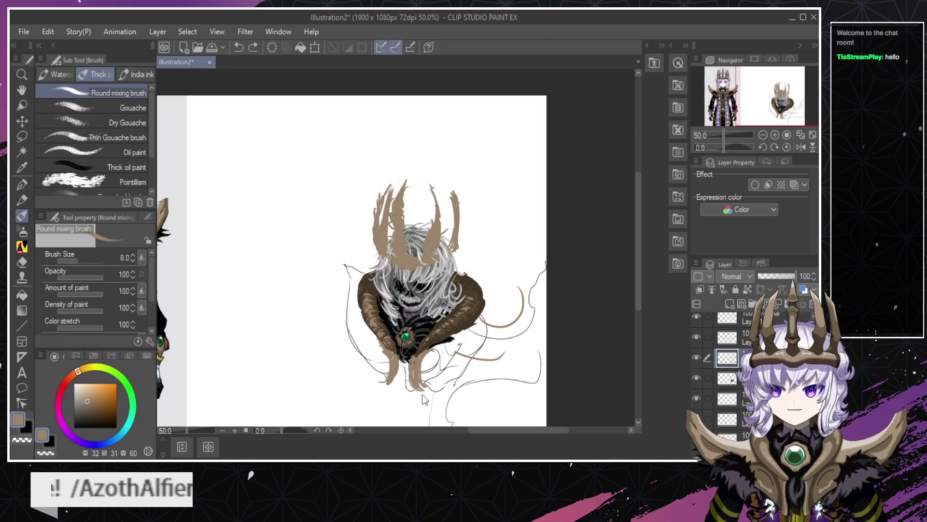
key(e)
drag(416, 386, 422, 345)
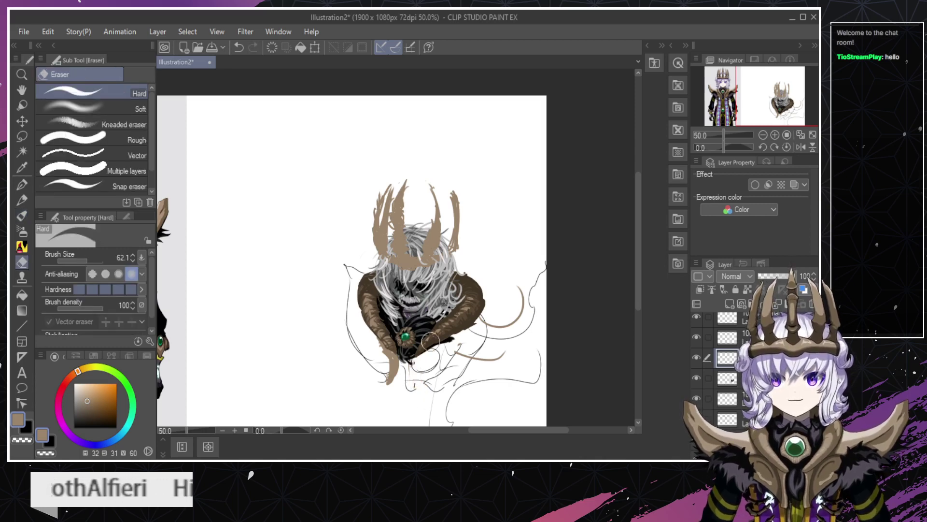
key(b)
key(ctrl+z)
drag(416, 358, 424, 388)
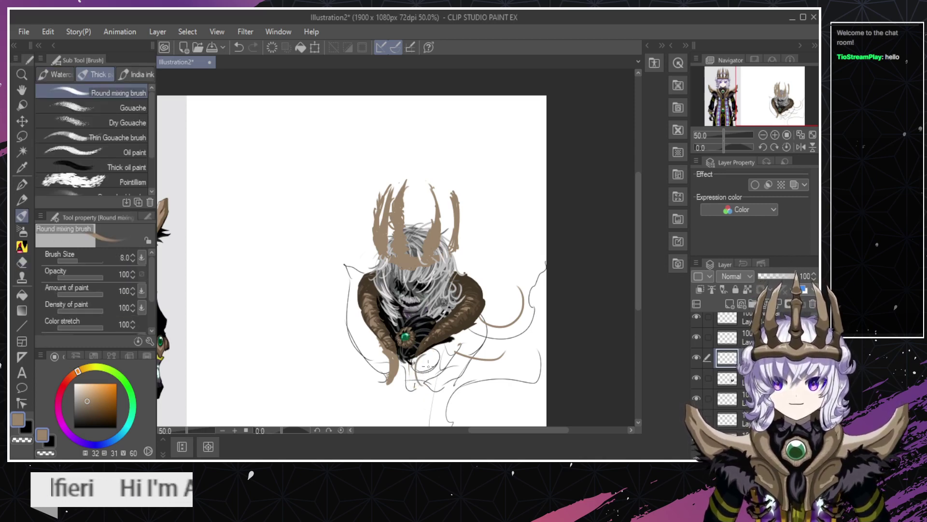
key(ctrl+z)
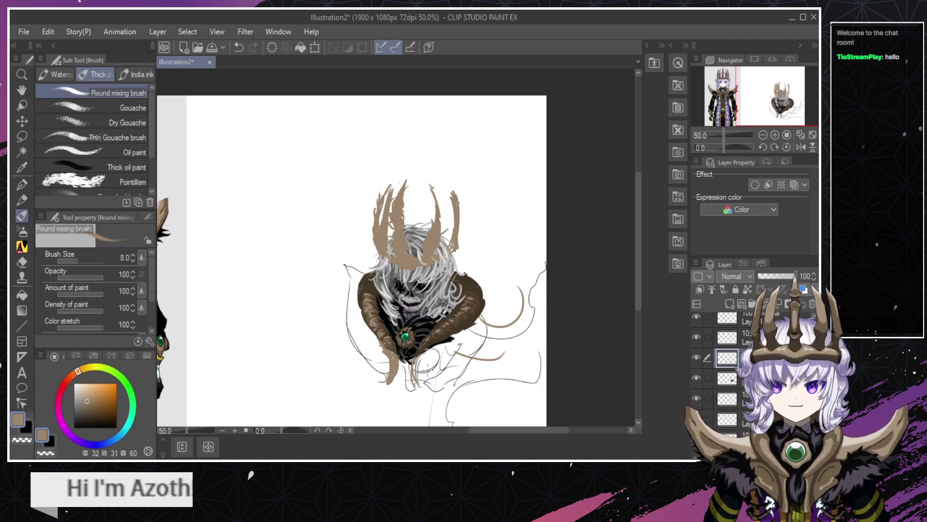
key(ctrl+z)
key(ctrl+z)
Paint a solid tan spike with an outward-hooked tip below the right shoulder plate, blending its upper edge into the plate.
key(ctrl+space)
mouse_move(415, 379)
mouse_down()
mouse_move(433, 386)
mouse_move(420, 334)
mouse_move(428, 394)
mouse_move(442, 301)
mouse_move(413, 385)
mouse_up()
mouse_move(444, 314)
mouse_down()
mouse_move(443, 367)
mouse_move(447, 300)
mouse_up()
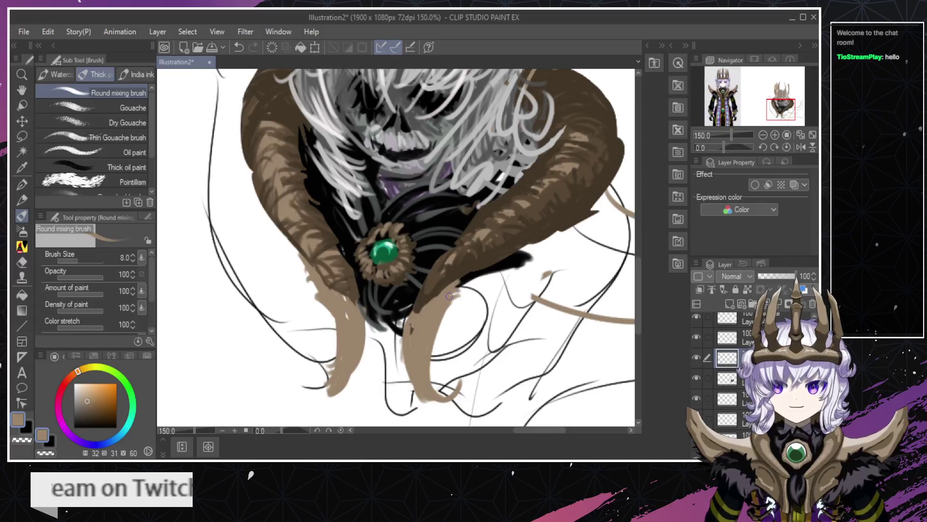
drag(467, 285, 443, 315)
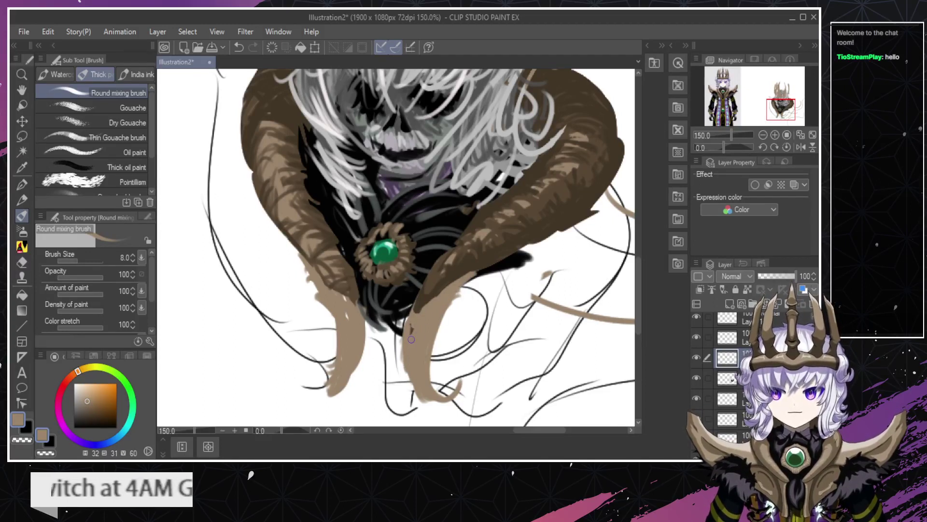
Try trimming the hooked tip of the right tan spike with the Hard eraser.
key(ctrl+space)
drag(414, 358, 422, 387)
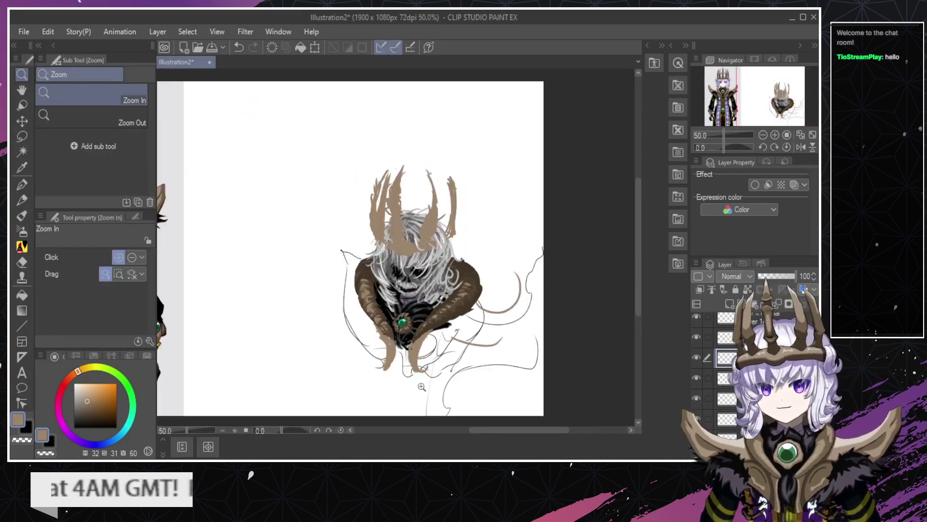
scroll(417, 364, up, 2)
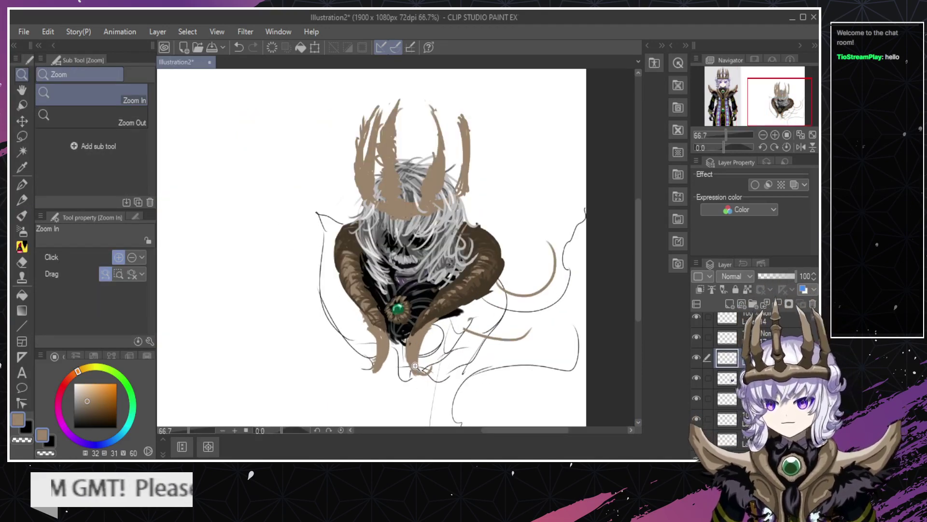
key(e)
drag(478, 330, 450, 354)
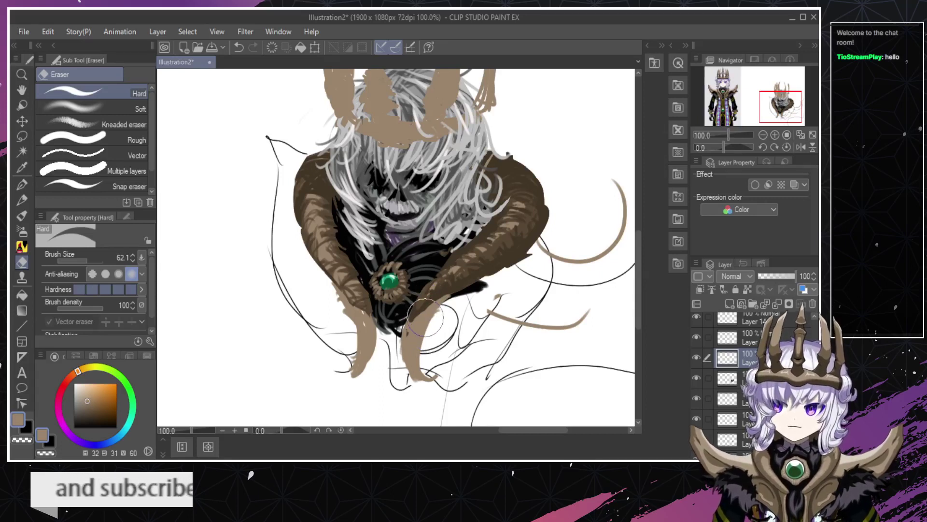
Try painting a thin tan curve sweeping outward and up from the right spike's tip, then undo the attempts.
key(b)
drag(431, 373, 500, 316)
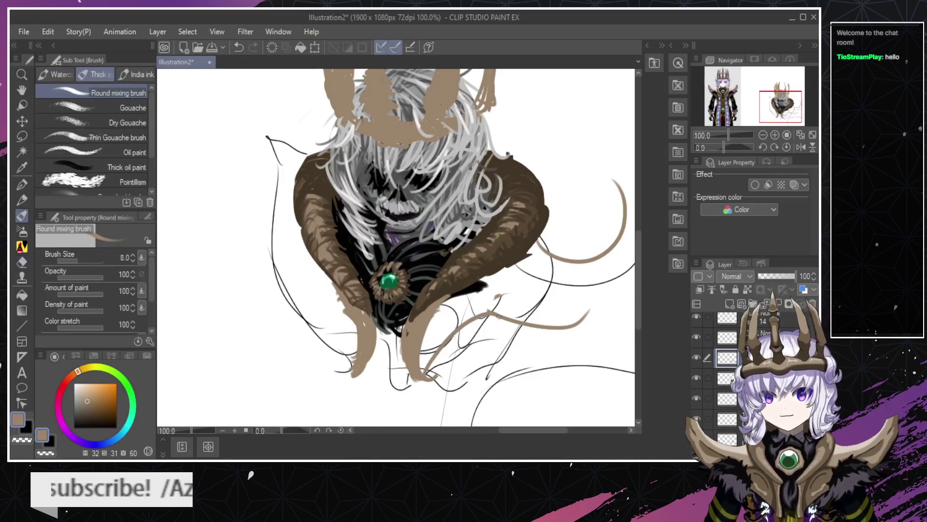
key(ctrl+z)
drag(430, 371, 504, 358)
key(ctrl+z)
mouse_move(428, 373)
mouse_down()
mouse_move(480, 351)
mouse_move(521, 302)
mouse_up()
key(ctrl+z)
key(ctrl+z)
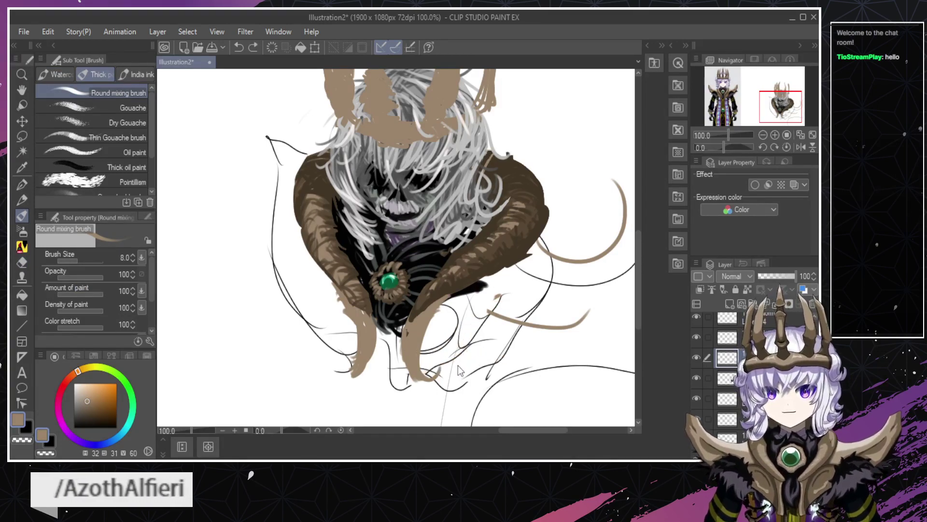
Compare the blocked-in tan spikes and shoulder plates with the full-body character reference.
key(ctrl+space)
alt+click(446, 346)
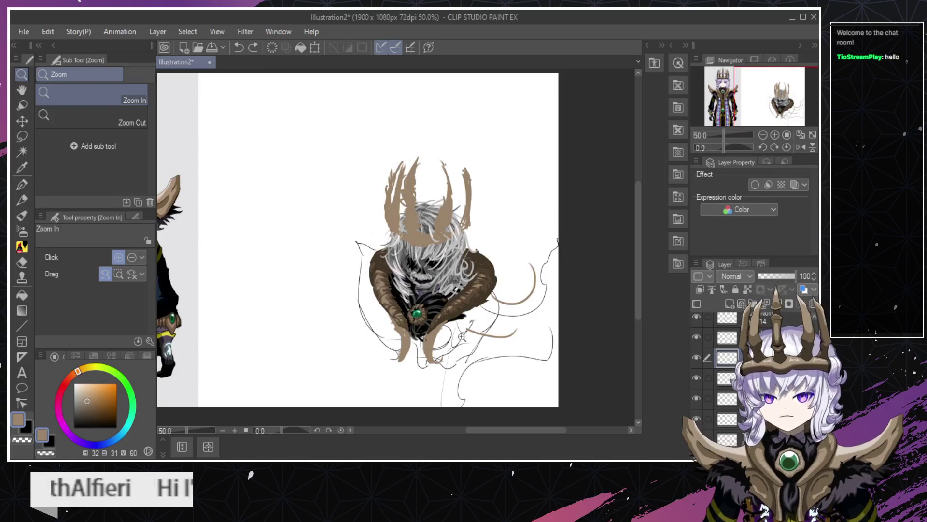
click(430, 344)
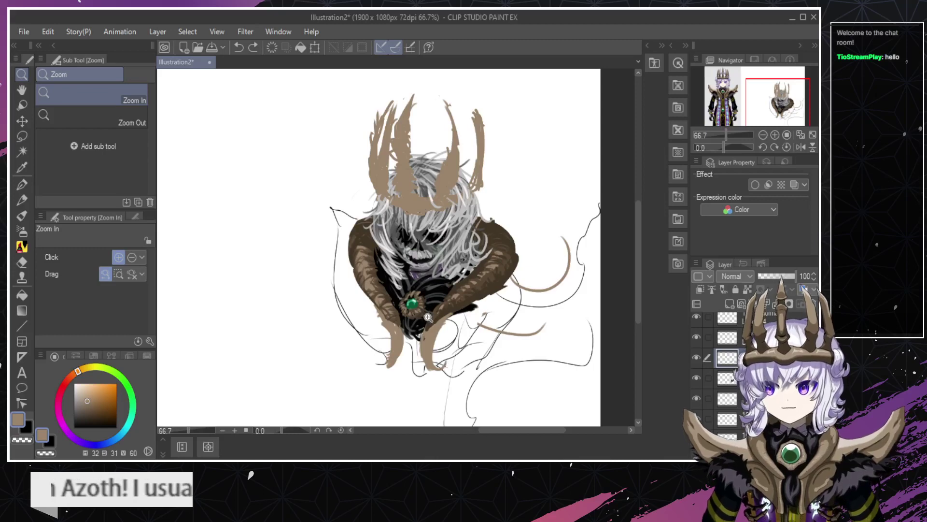
key(ctrl+space)
alt+click(409, 343)
alt+click(409, 343)
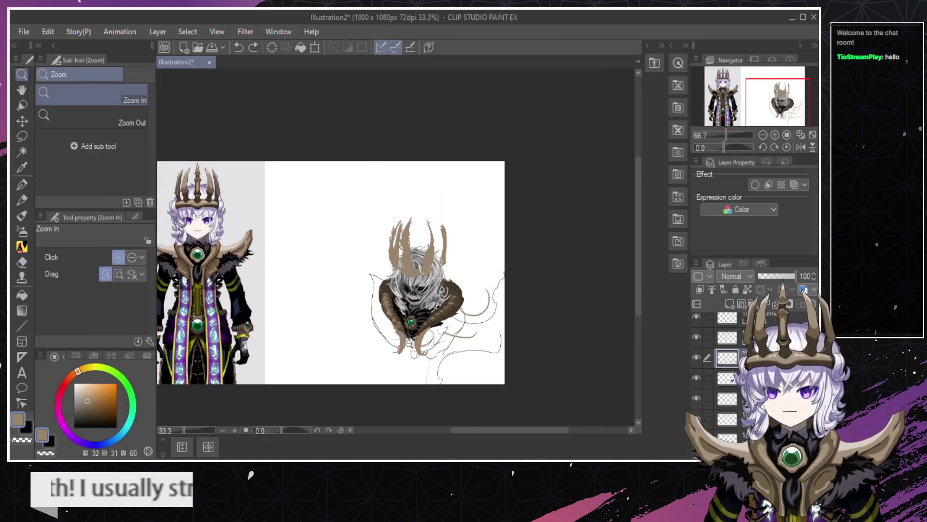
click(419, 281)
click(423, 291)
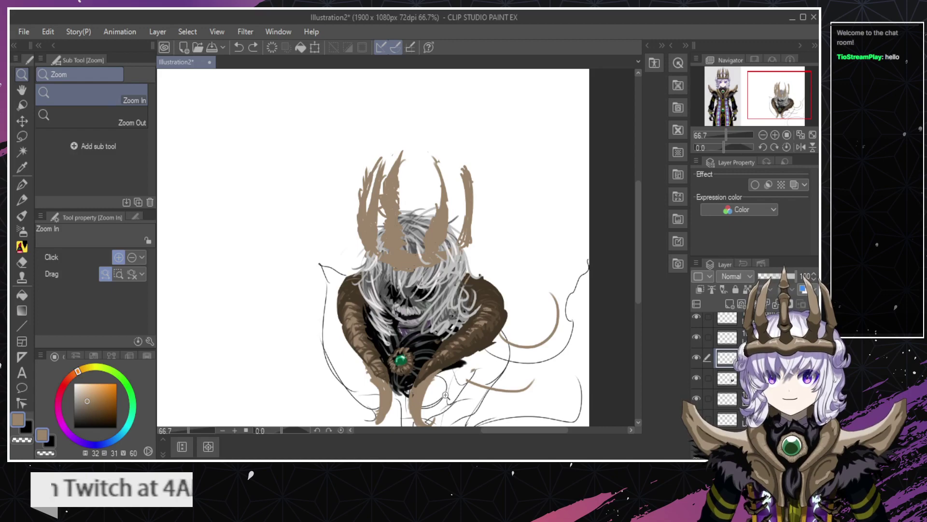
On a new layer, paint dark brown shading along the crown's band with the Round mixing brush, sampling the color from the right shoulder plate.
click(393, 398)
click(393, 401)
alt+click(400, 387)
alt+click(400, 388)
alt+click(399, 388)
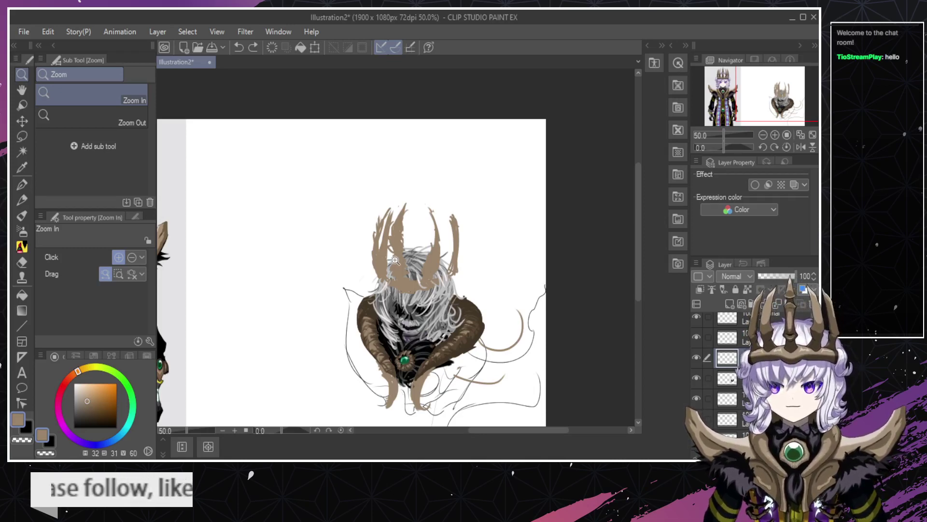
click(394, 265)
click(394, 265)
click(401, 271)
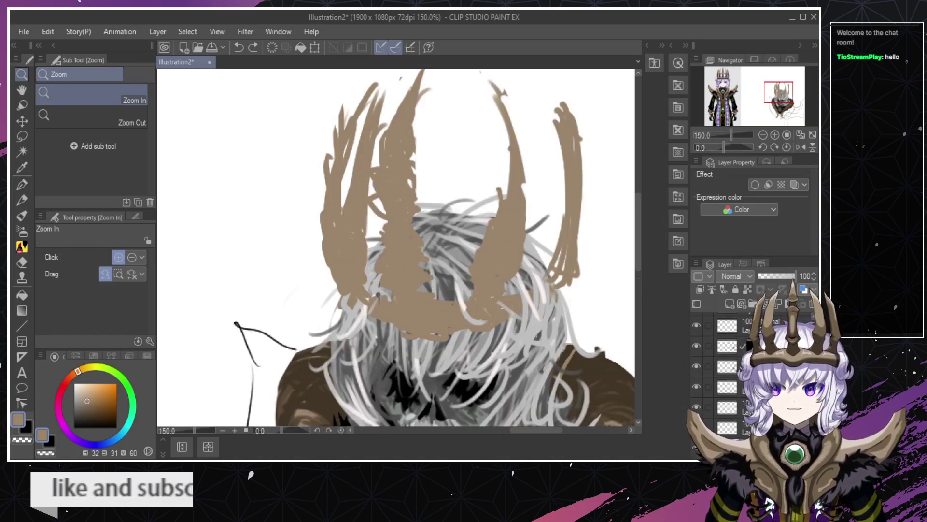
key(b)
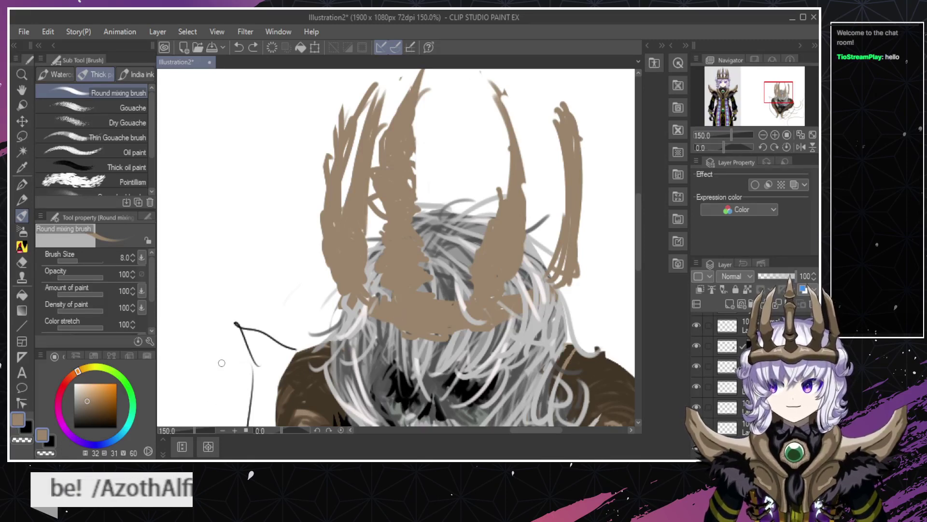
key(slash)
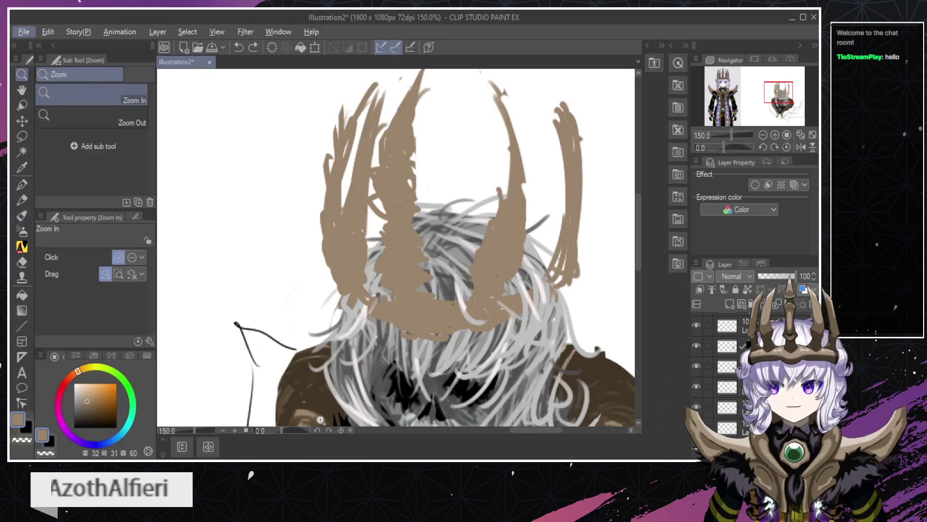
key(b)
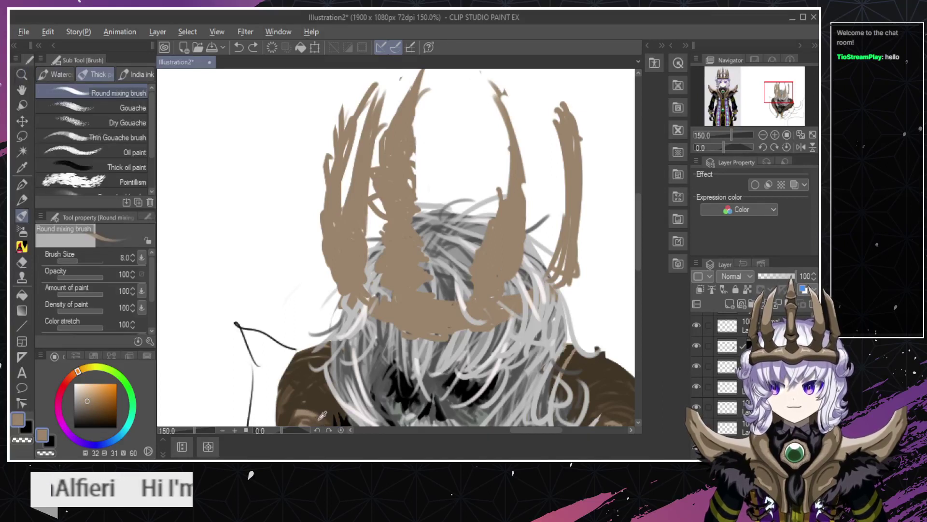
alt+click(602, 346)
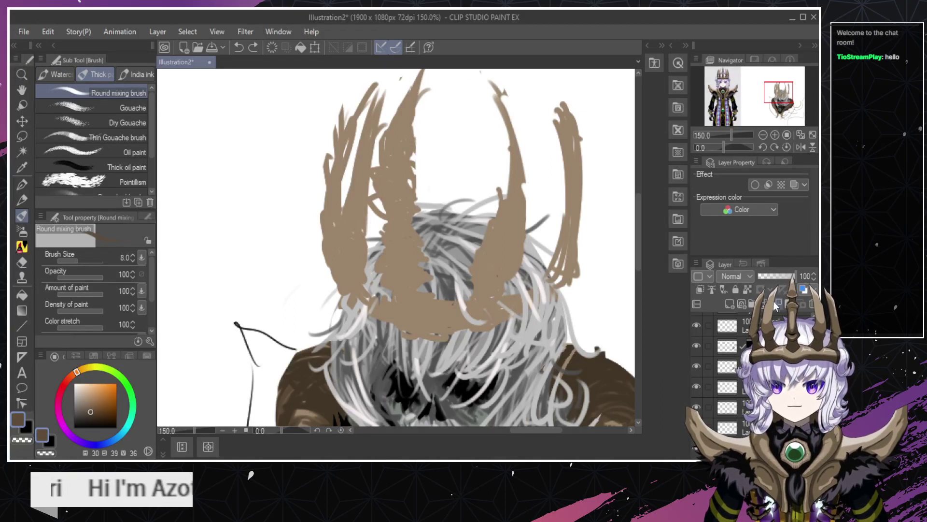
click(729, 304)
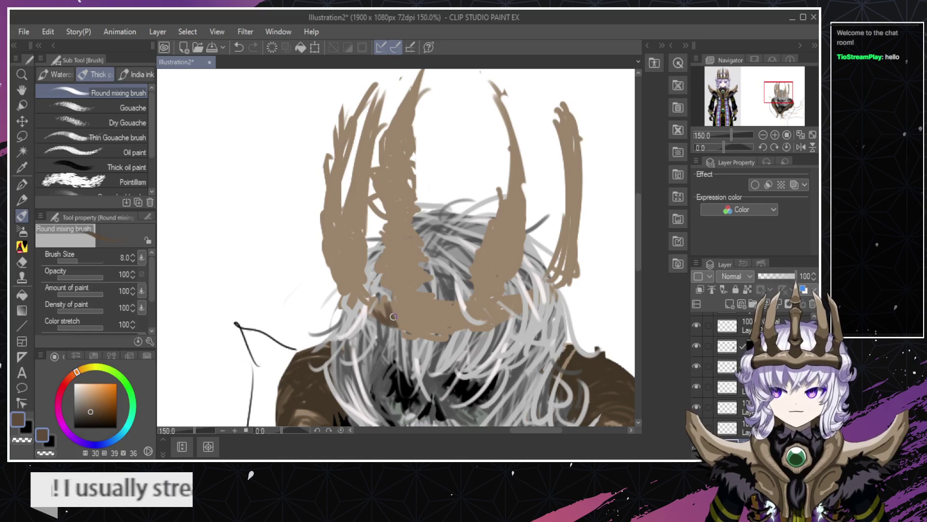
mouse_move(404, 320)
mouse_down()
mouse_move(429, 341)
mouse_move(415, 331)
mouse_move(419, 318)
mouse_move(444, 313)
mouse_move(415, 334)
mouse_move(429, 317)
mouse_move(403, 323)
mouse_move(429, 329)
mouse_move(417, 325)
mouse_move(448, 314)
mouse_move(432, 332)
mouse_move(447, 319)
mouse_move(484, 320)
mouse_move(512, 300)
mouse_up()
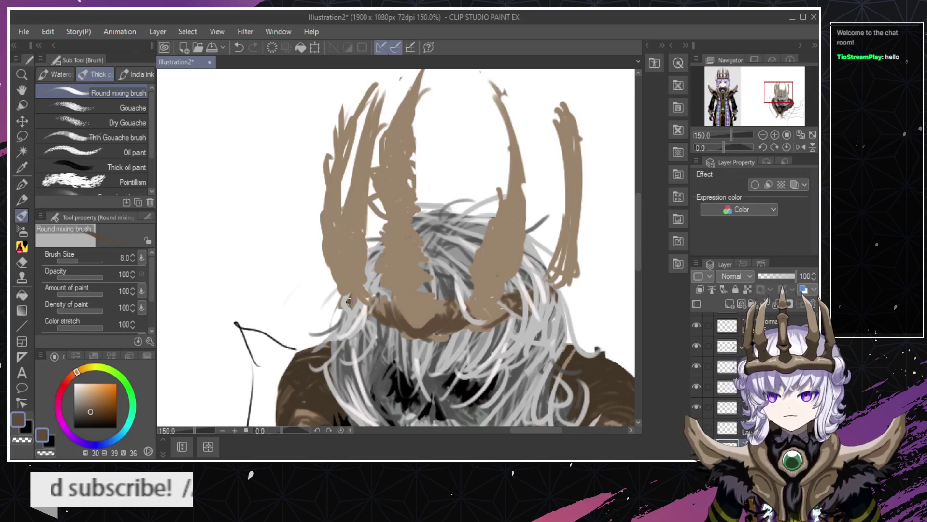
Paint a downward brown point at the centre of the crown band's lower edge with the size 8 Round mixing brush.
drag(367, 313, 433, 339)
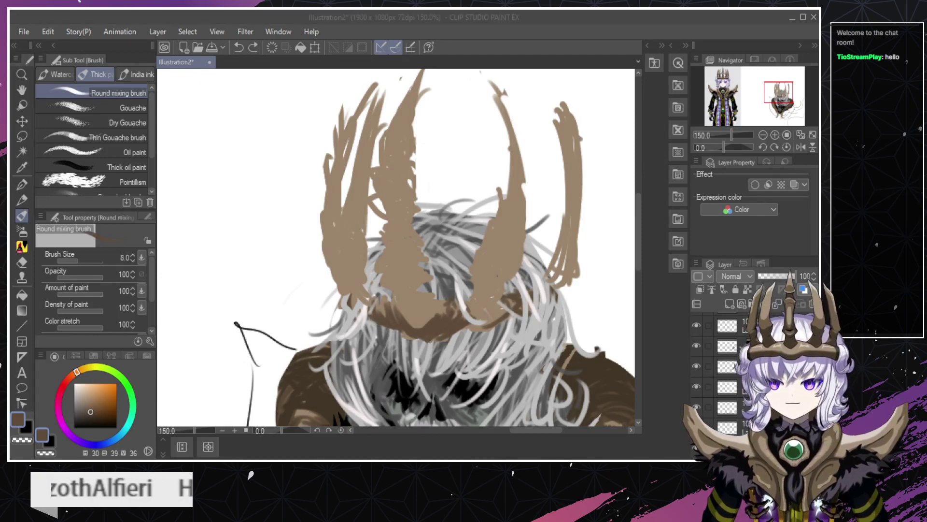
click(423, 331)
drag(405, 334, 433, 340)
key(ctrl+z)
key(ctrl+z)
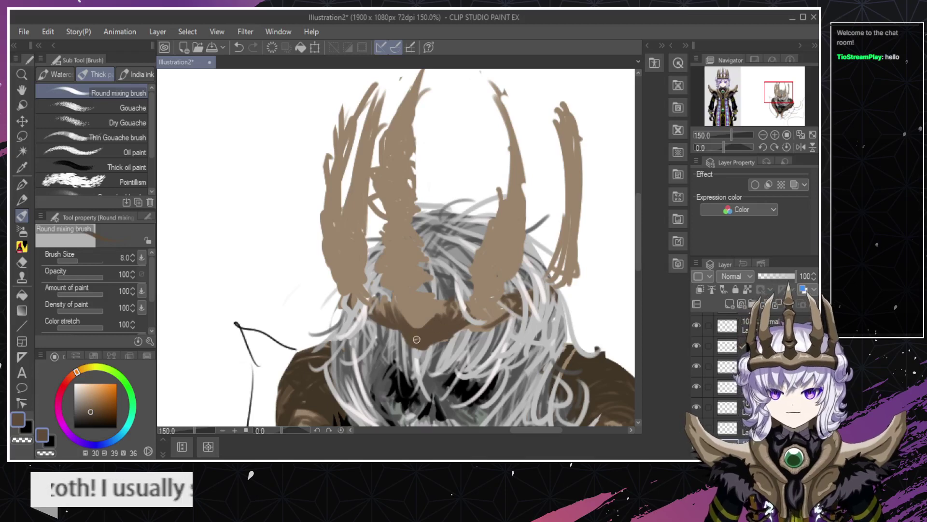
key(e)
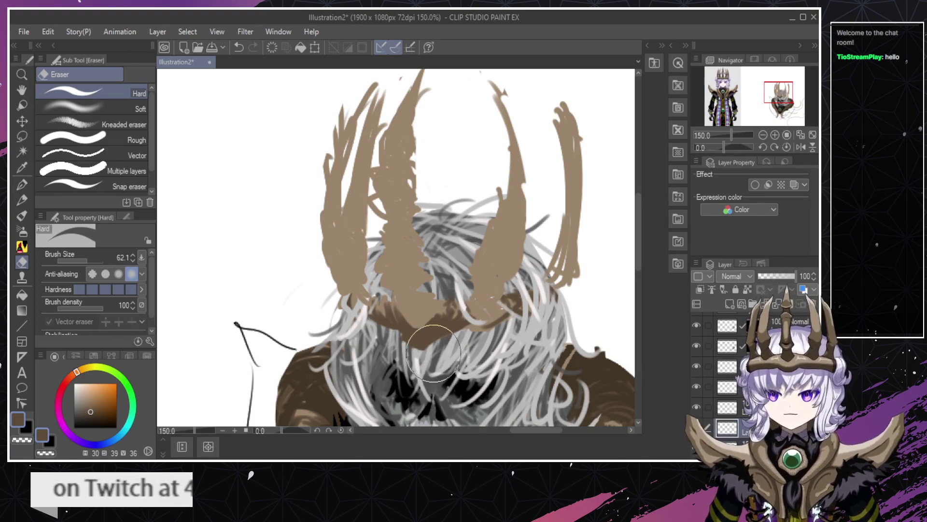
key(b)
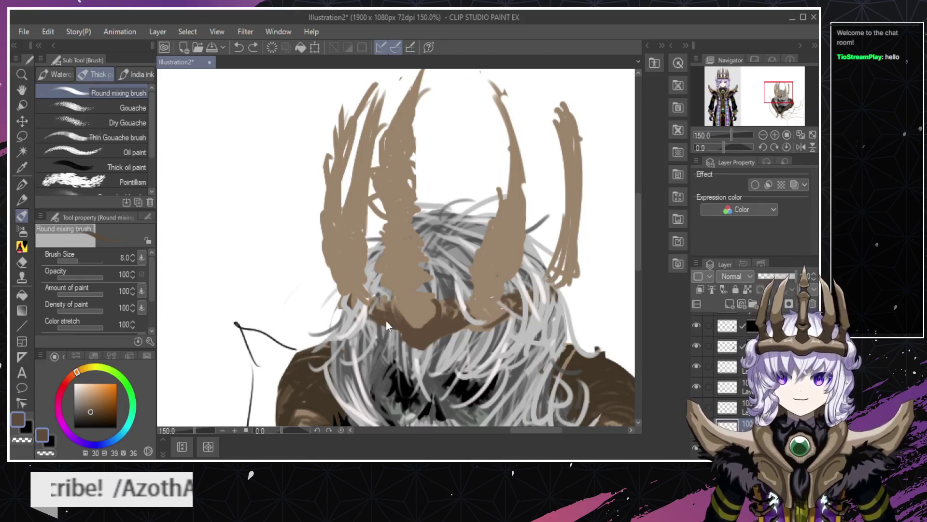
drag(381, 315, 379, 303)
Set the Hard eraser's brush size to 30 for work on the crown band.
key(ctrl+space)
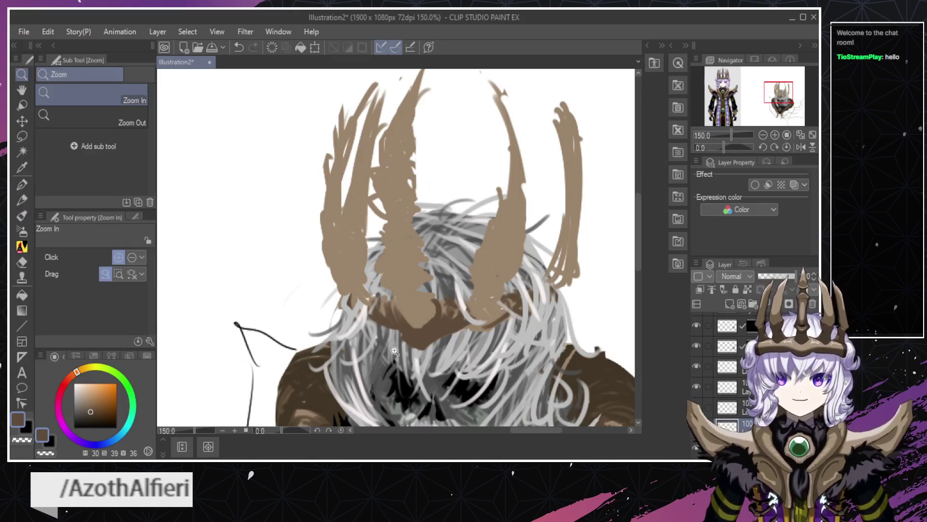
drag(390, 346, 338, 347)
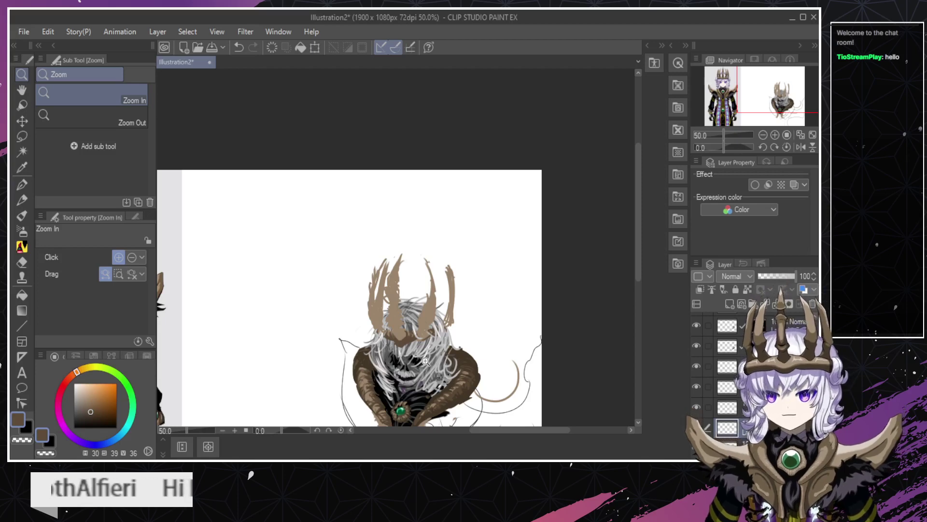
scroll(407, 342, up, 4)
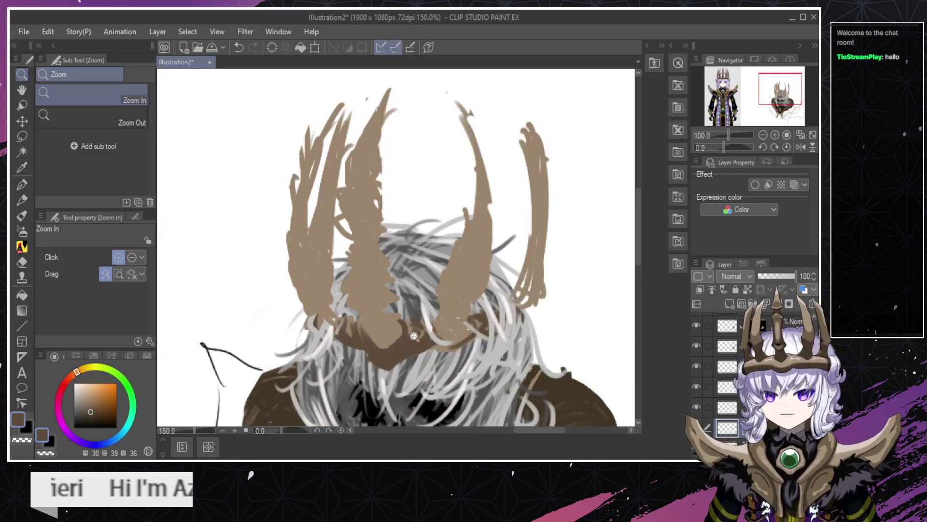
scroll(392, 342, up, 1)
key(e)
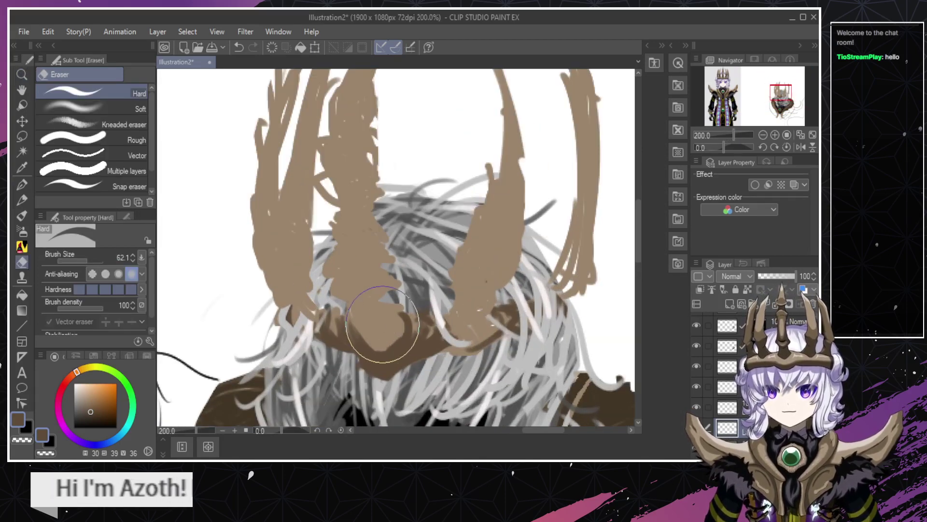
click(131, 260)
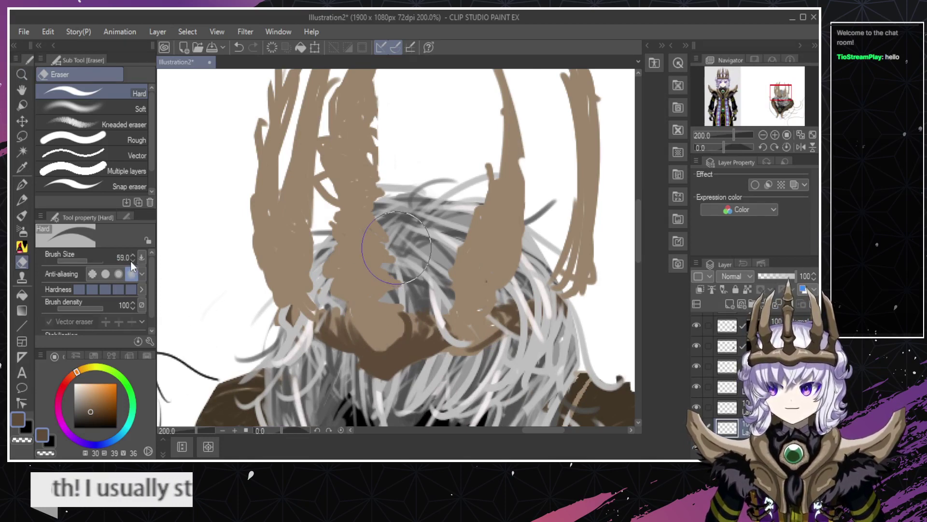
click(131, 261)
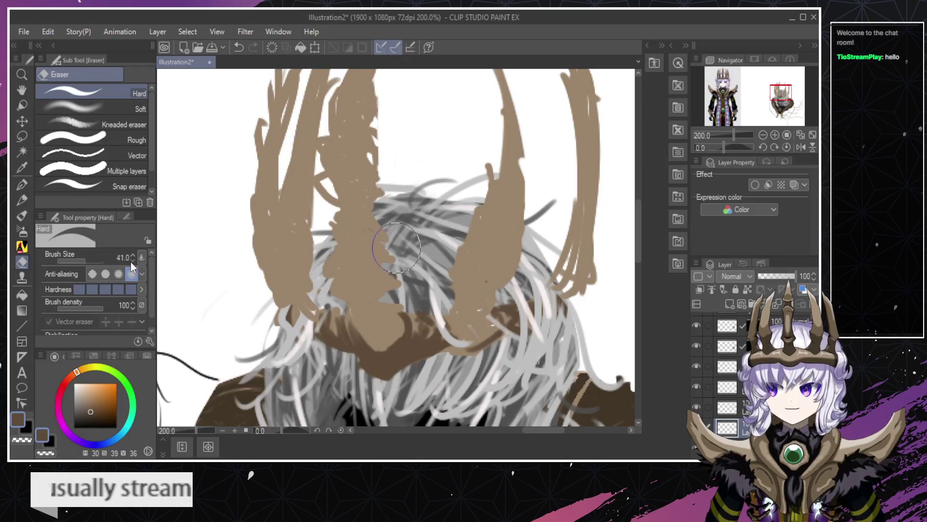
click(132, 260)
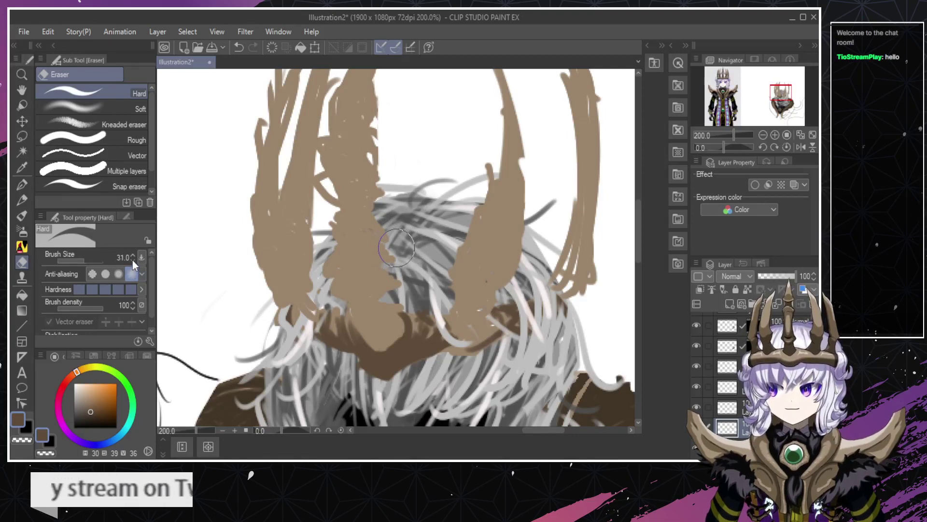
click(132, 260)
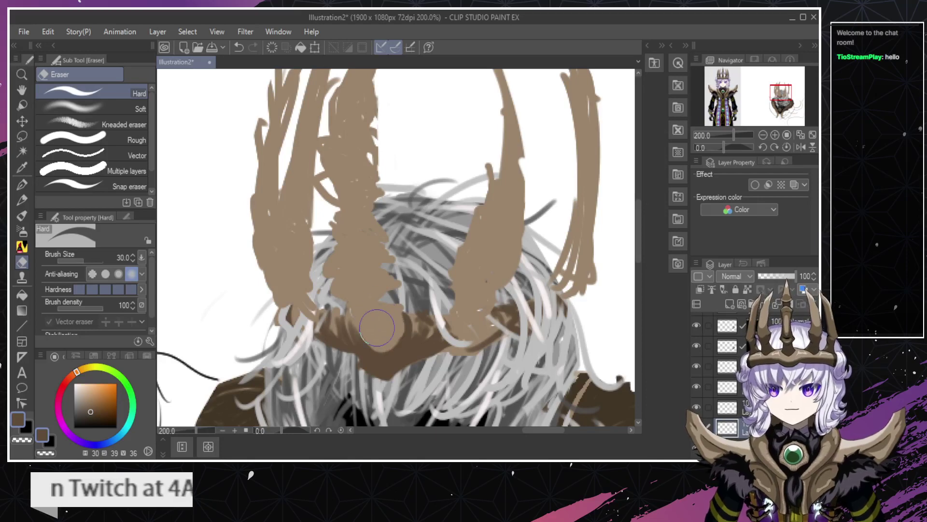
key(ctrl+z)
Examine the crown and the skull figure's head at several zoom levels.
key(/)
alt+click(369, 355)
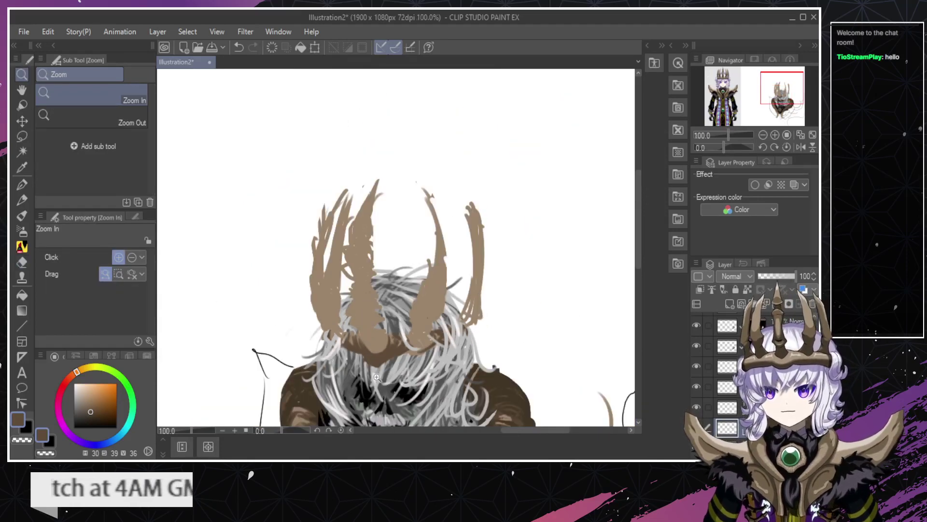
alt+click(380, 375)
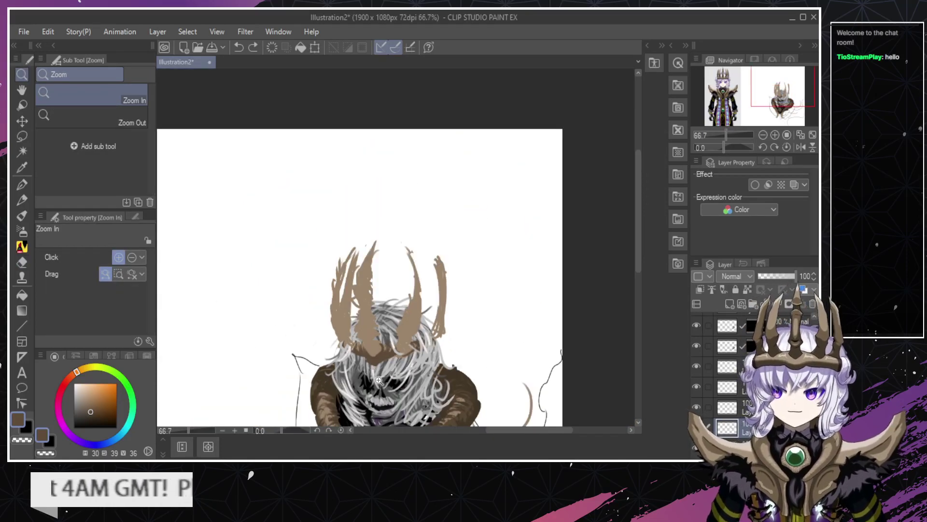
click(349, 372)
click(349, 372)
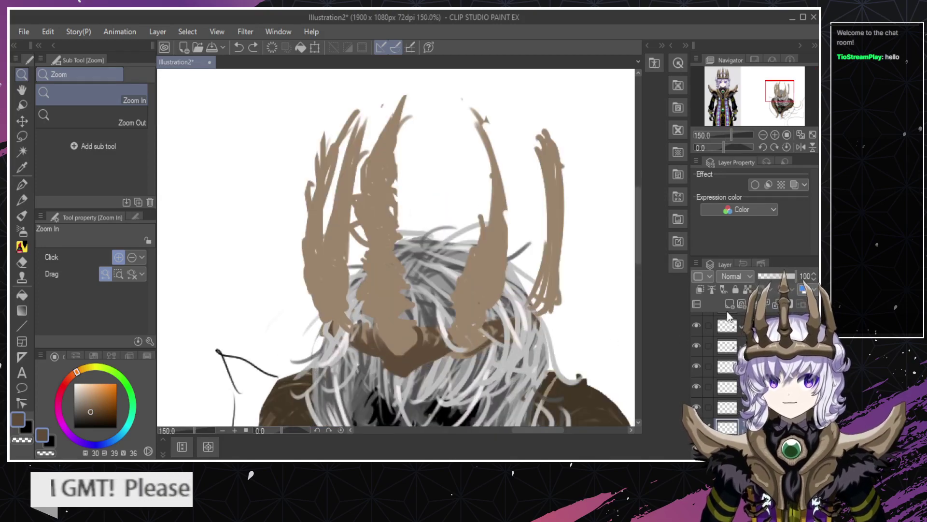
alt+click(332, 378)
alt+click(340, 393)
click(309, 402)
click(309, 402)
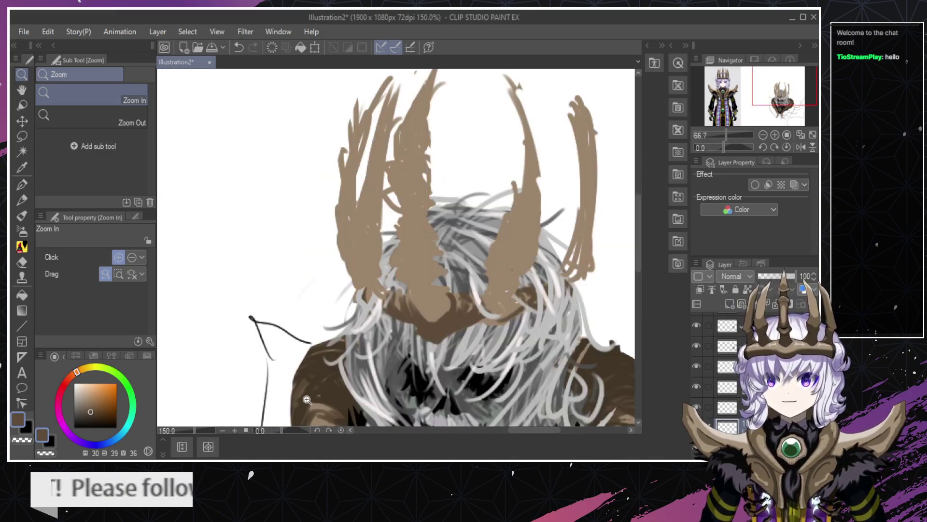
click(308, 400)
Shade around the crown band's centre point in a darker brown with the Round mixing brush, undoing unwanted strokes.
key(b)
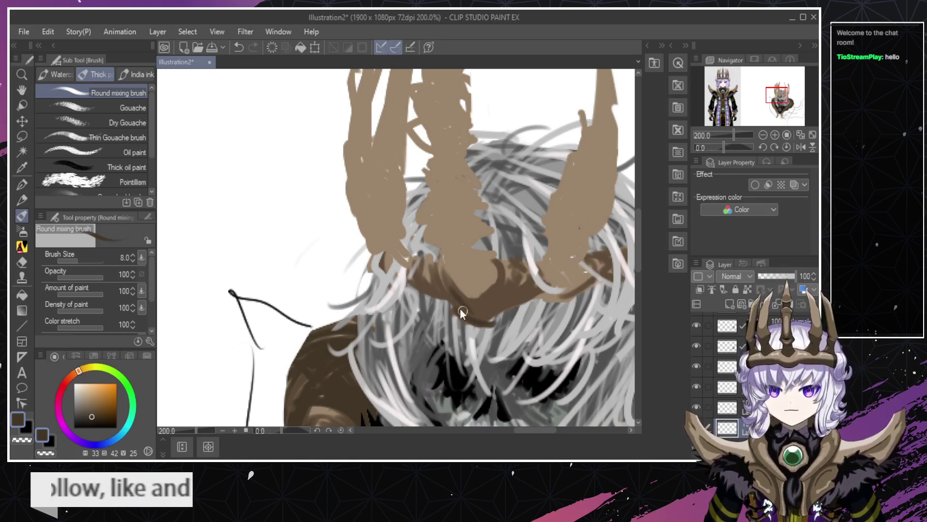
key(ctrl+z)
mouse_move(458, 310)
mouse_down()
mouse_move(491, 320)
mouse_move(452, 306)
mouse_move(484, 329)
mouse_move(450, 305)
mouse_move(481, 322)
mouse_move(508, 290)
mouse_move(483, 285)
mouse_move(483, 302)
mouse_move(481, 269)
mouse_move(482, 293)
mouse_move(461, 280)
mouse_move(471, 298)
mouse_move(513, 286)
mouse_move(472, 300)
mouse_move(498, 279)
mouse_move(482, 261)
mouse_move(495, 275)
mouse_up()
key(ctrl+z)
key(ctrl+z)
key(ctrl+z)
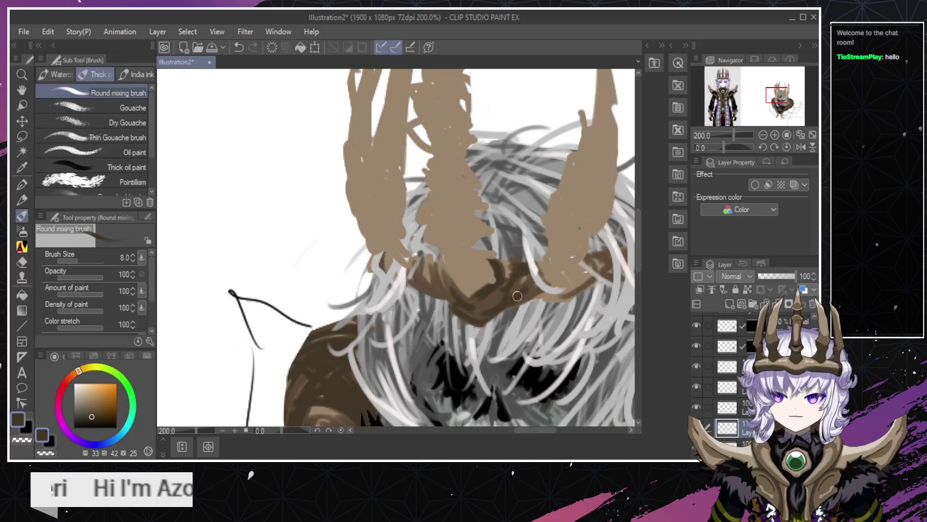
drag(517, 296, 523, 297)
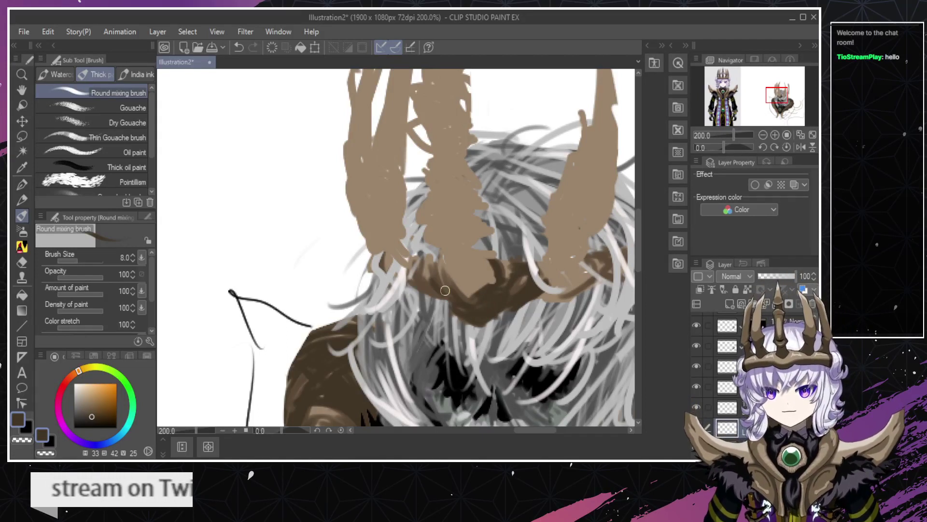
Darken the crown band on both sides of its centre point with dark brown strokes, undoing unwanted ones.
drag(407, 277, 443, 298)
key(ctrl+z)
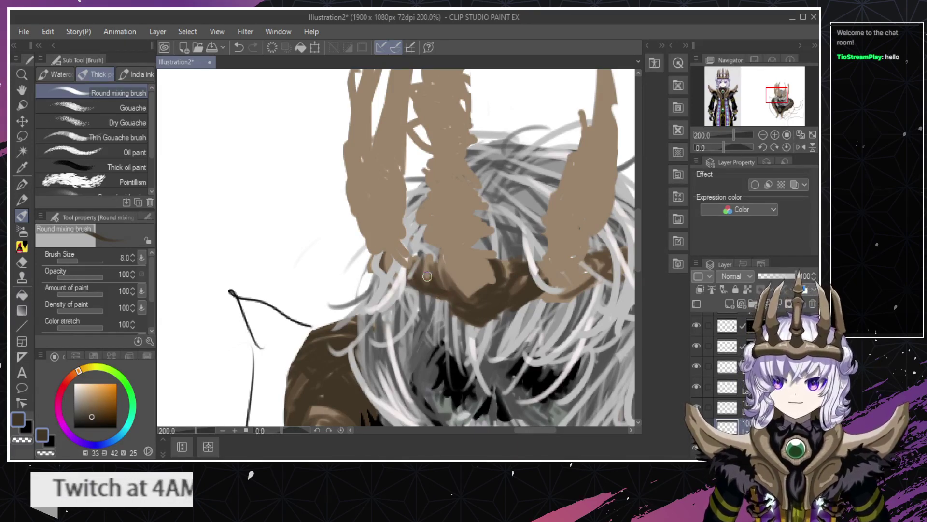
drag(423, 261, 443, 264)
key(ctrl+z)
key(ctrl+z)
key(ctrl+z)
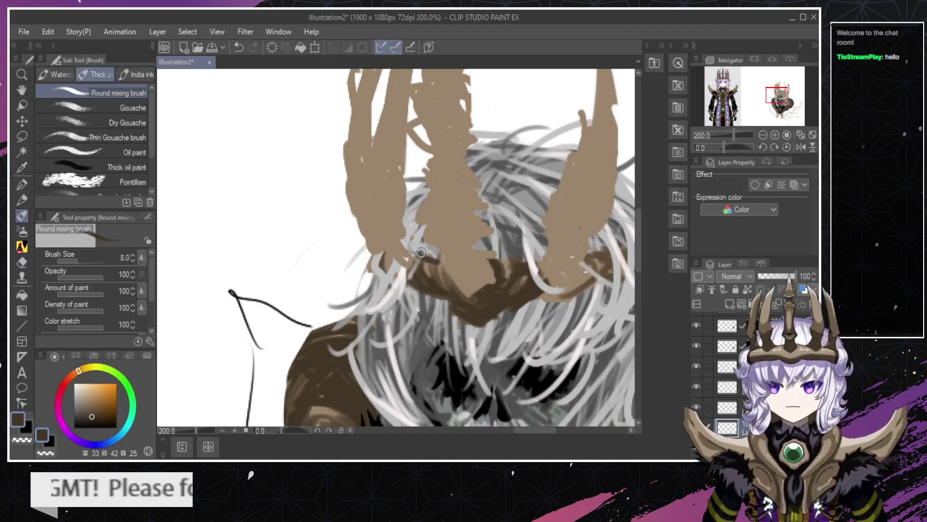
drag(501, 258, 501, 251)
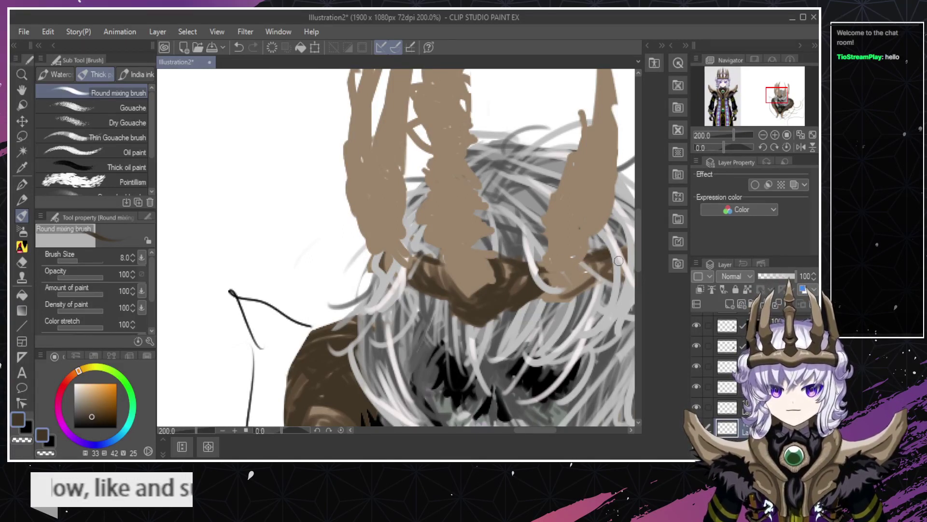
drag(619, 261, 594, 257)
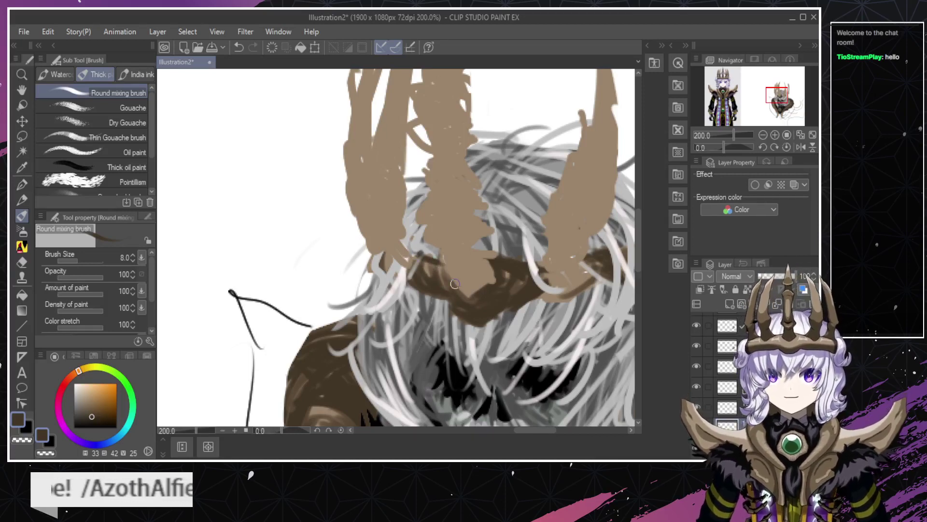
key(ctrl+z)
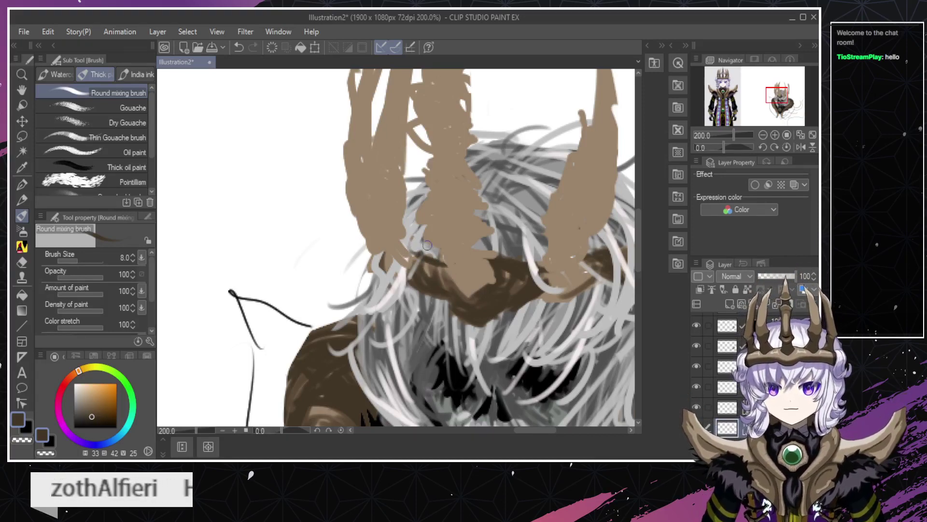
key(ctrl+z)
key(ctrl+z)
mouse_move(412, 249)
mouse_down()
mouse_move(440, 262)
mouse_move(431, 249)
mouse_up()
key(ctrl+z)
key(ctrl+z)
key(ctrl+z)
key(ctrl+z)
key(ctrl+z)
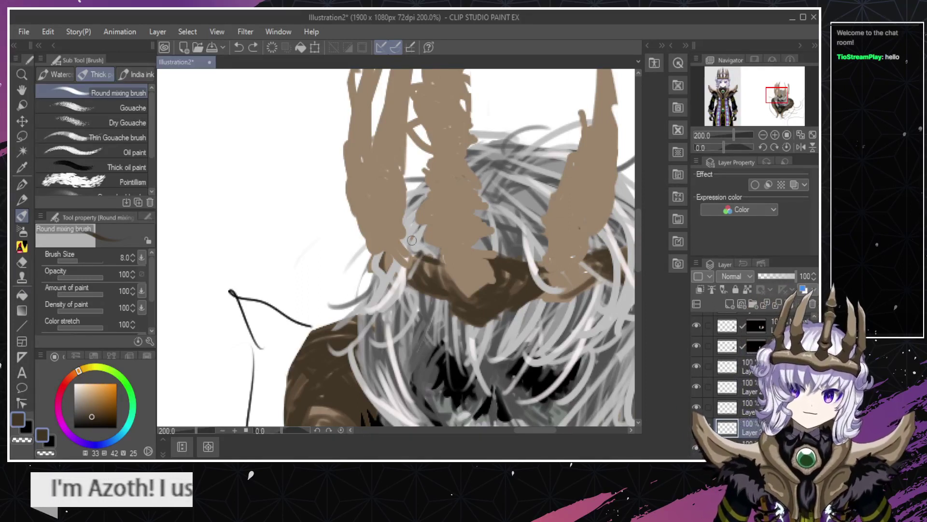
Refine the shading on the left part of the crown band, undoing and restoring recent dark brown strokes.
drag(425, 275, 443, 253)
key(ctrl+z)
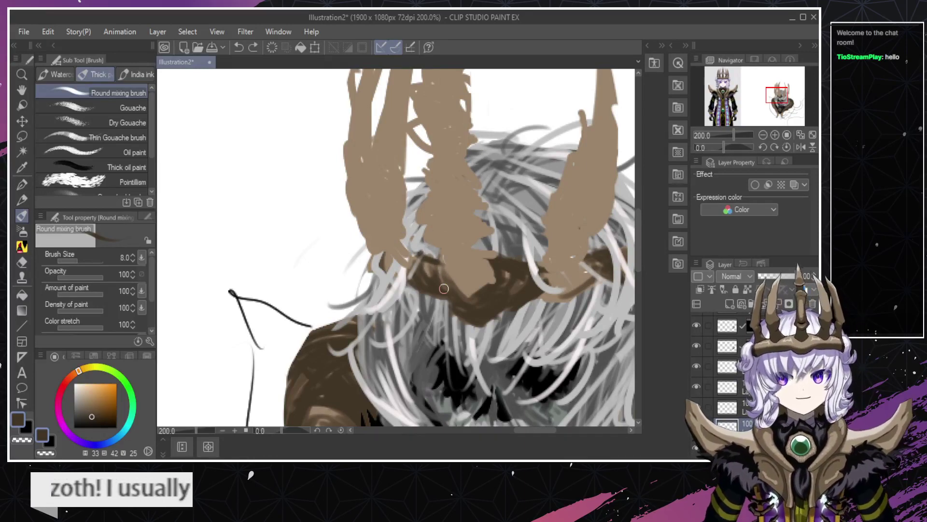
key(ctrl+z)
key(ctrl+z)
key(ctrl+z)
key(ctrl+y)
key(ctrl+y)
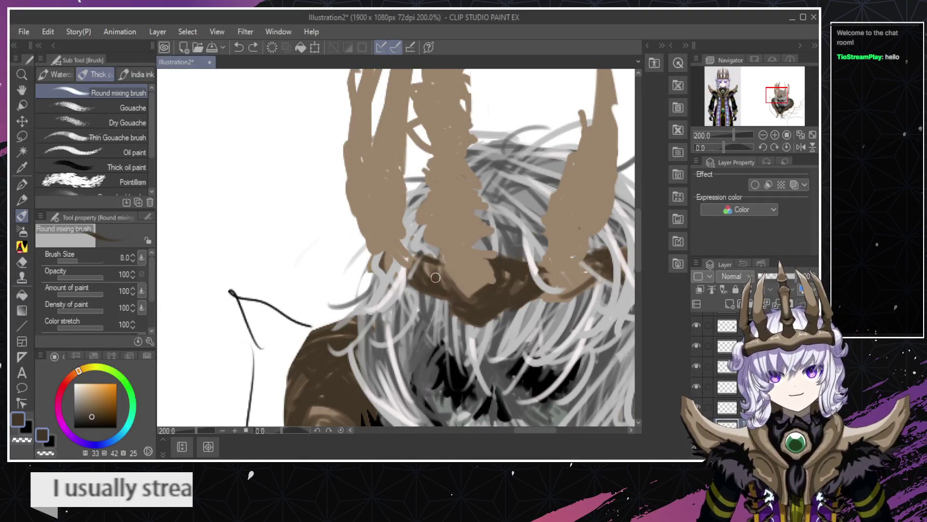
Examine the darkened crown band against the whole figure and up close.
key(ctrl+space)
alt+click(443, 290)
alt+click(443, 291)
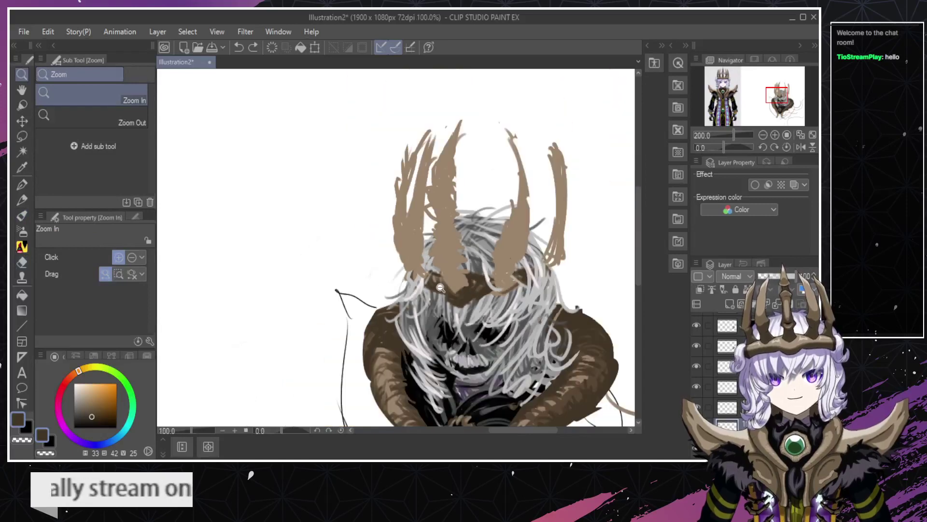
alt+click(443, 291)
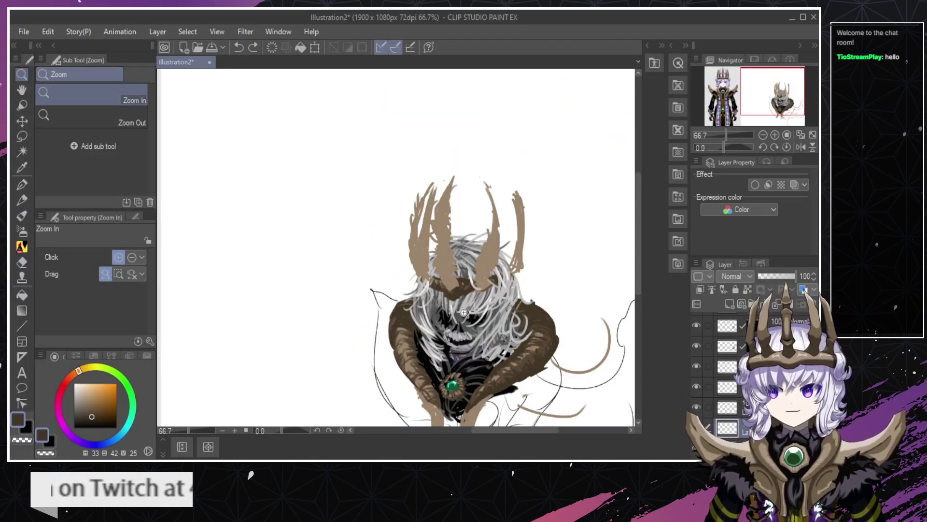
click(446, 276)
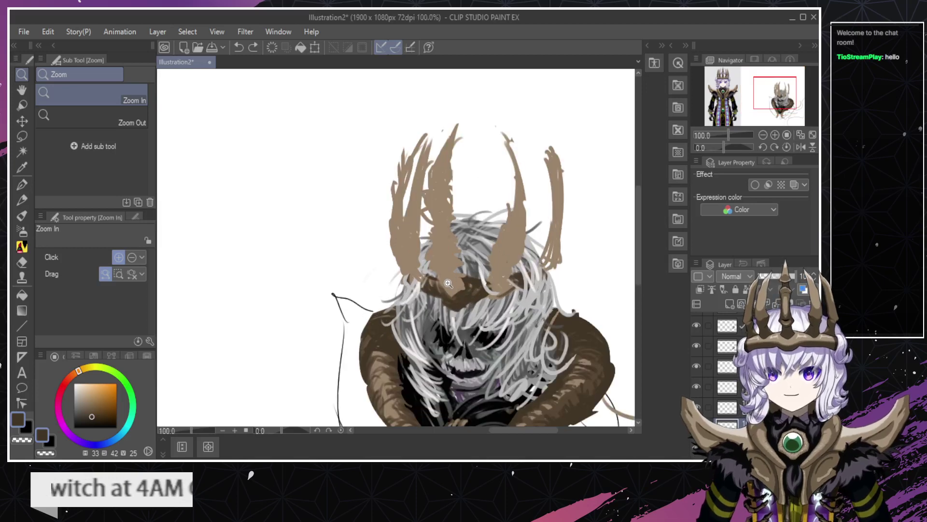
click(445, 275)
alt+click(443, 274)
alt+click(443, 275)
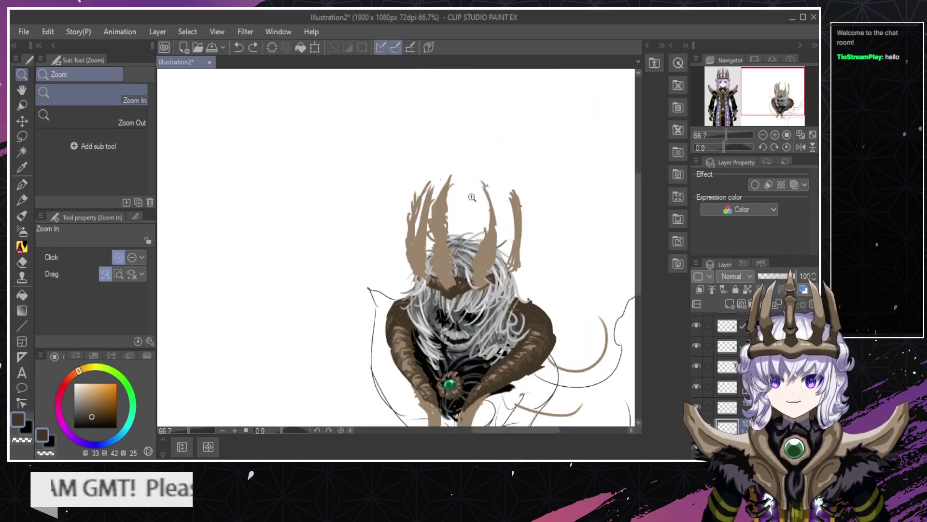
click(443, 289)
click(443, 289)
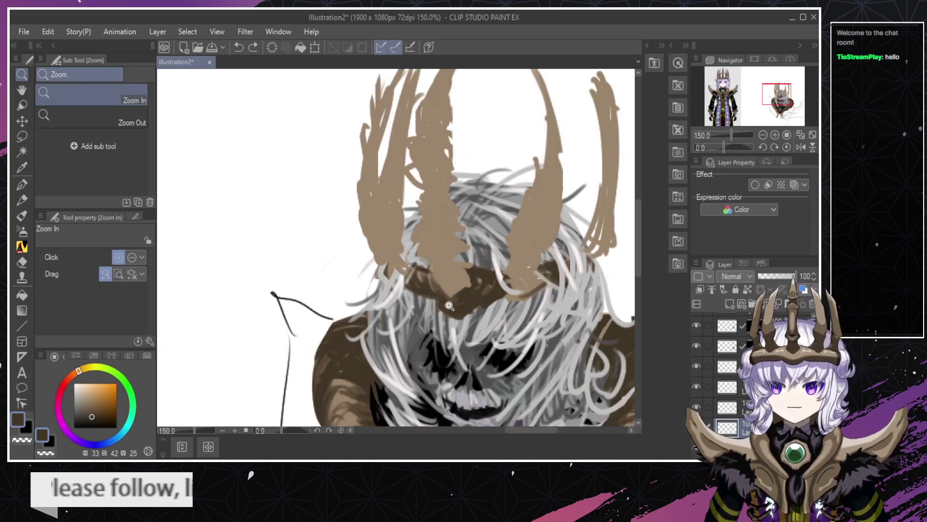
Select the layer holding the light brown crown spikes and check its content by toggling its visibility.
ctrl+shift+click(451, 297)
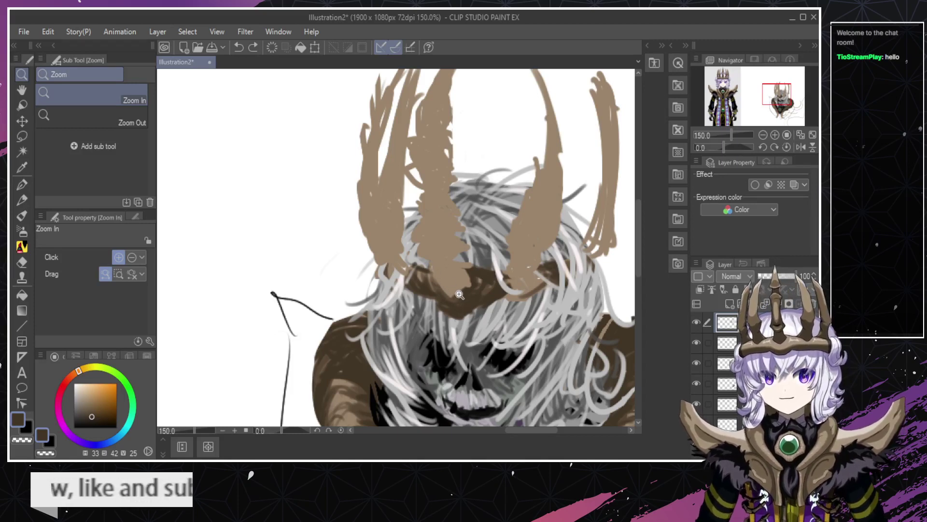
click(696, 323)
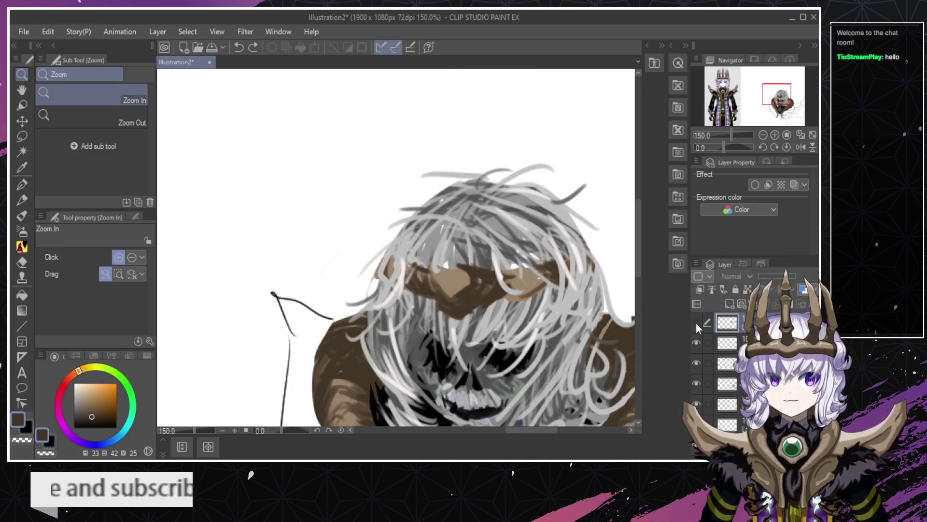
click(696, 323)
click(695, 322)
click(695, 324)
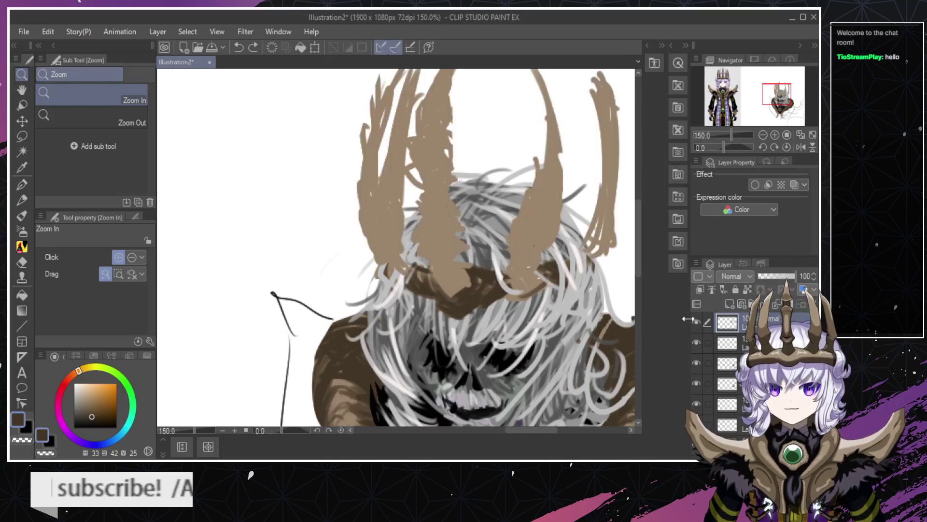
Hide the layer with the light brown crown spikes to expose the crown band.
click(695, 322)
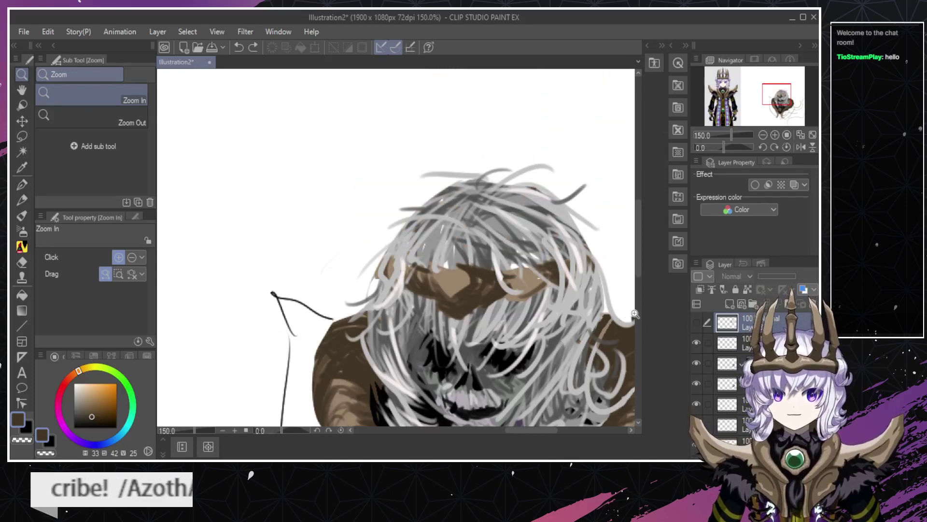
click(696, 323)
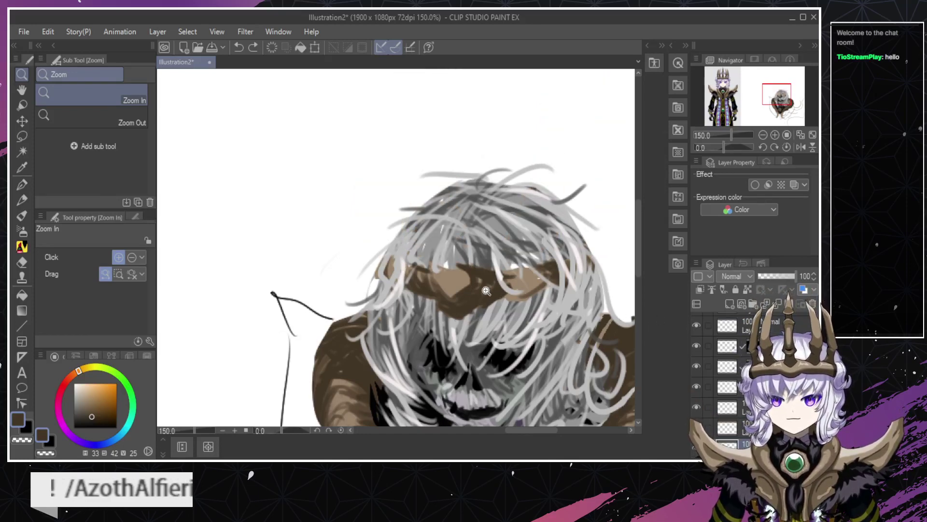
click(488, 292)
click(488, 291)
key(alt)
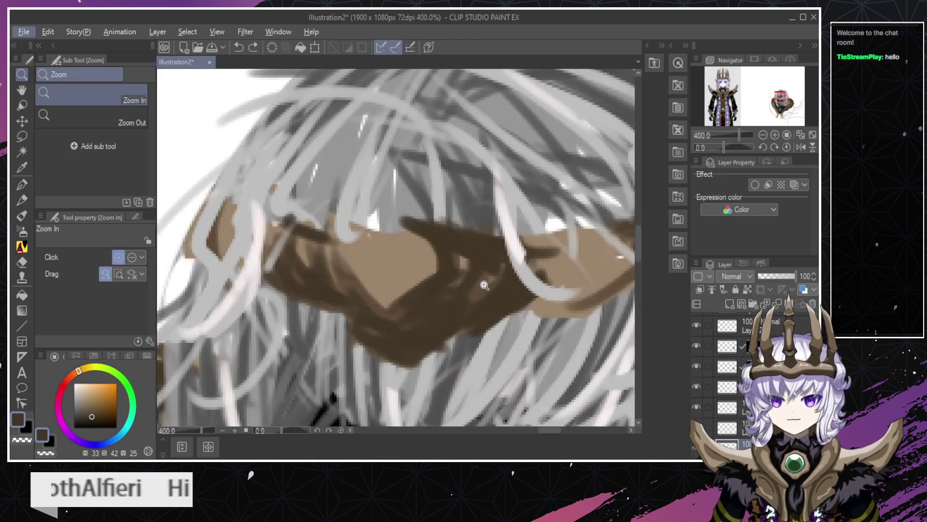
key(alt)
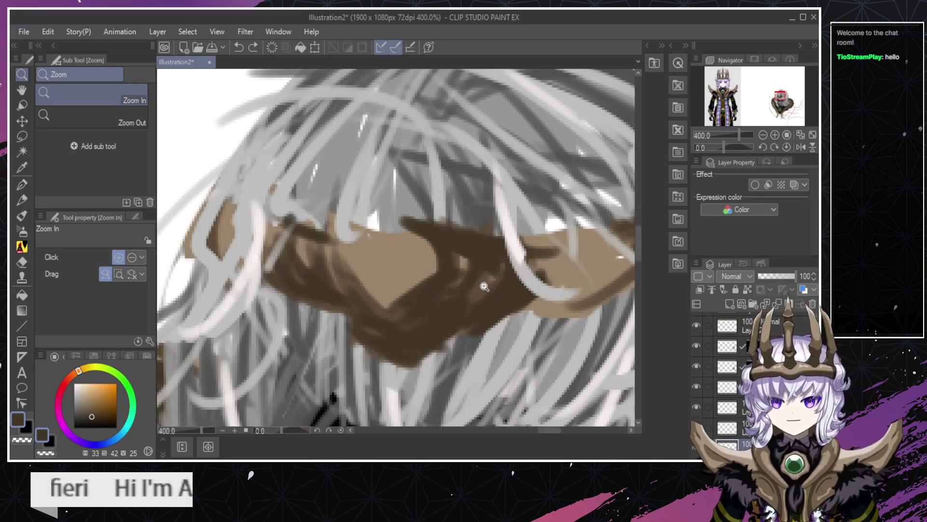
Try covering the light brown area on the right part of the crown band with medium brown, using the Round mixing brush.
key(b)
alt+click(486, 288)
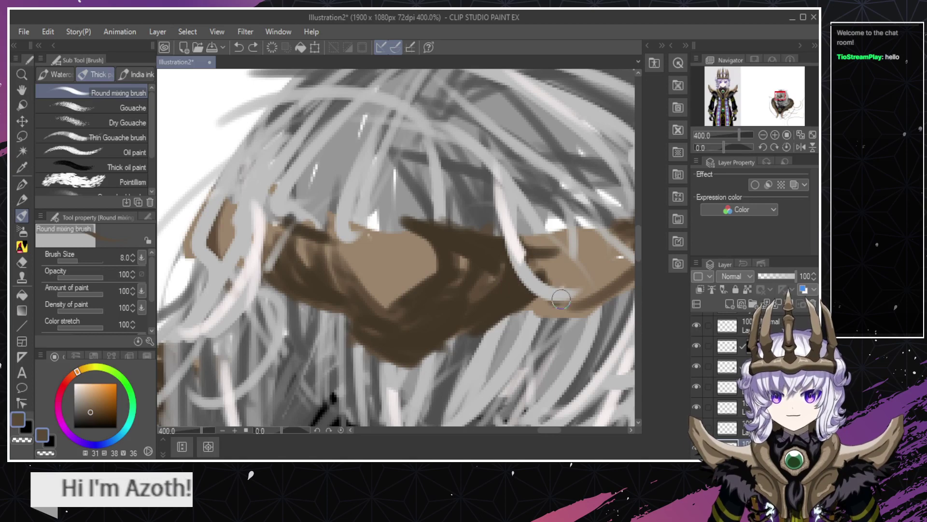
mouse_move(559, 300)
mouse_down()
mouse_move(553, 281)
mouse_move(571, 263)
mouse_move(553, 304)
mouse_move(610, 256)
mouse_move(593, 271)
mouse_move(533, 254)
mouse_move(534, 263)
mouse_move(584, 262)
mouse_move(554, 283)
mouse_move(541, 252)
mouse_move(584, 256)
mouse_move(536, 244)
mouse_move(582, 266)
mouse_move(623, 244)
mouse_move(630, 266)
mouse_move(566, 298)
mouse_move(576, 289)
mouse_move(533, 296)
mouse_move(607, 282)
mouse_move(558, 291)
mouse_move(598, 301)
mouse_move(593, 274)
mouse_move(579, 288)
mouse_up()
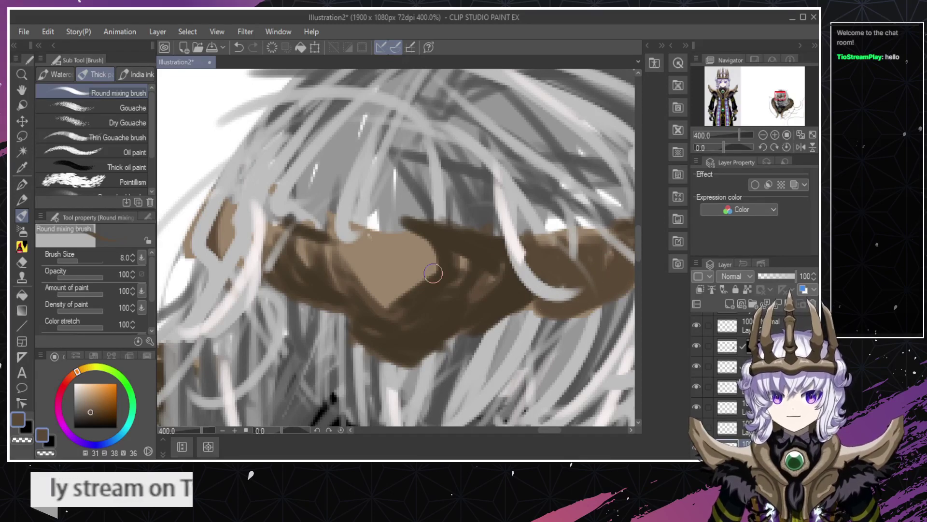
key(ctrl+space)
Sample the band's dark brown and compare the crown shading by toggling its layer's visibility.
alt+click(439, 324)
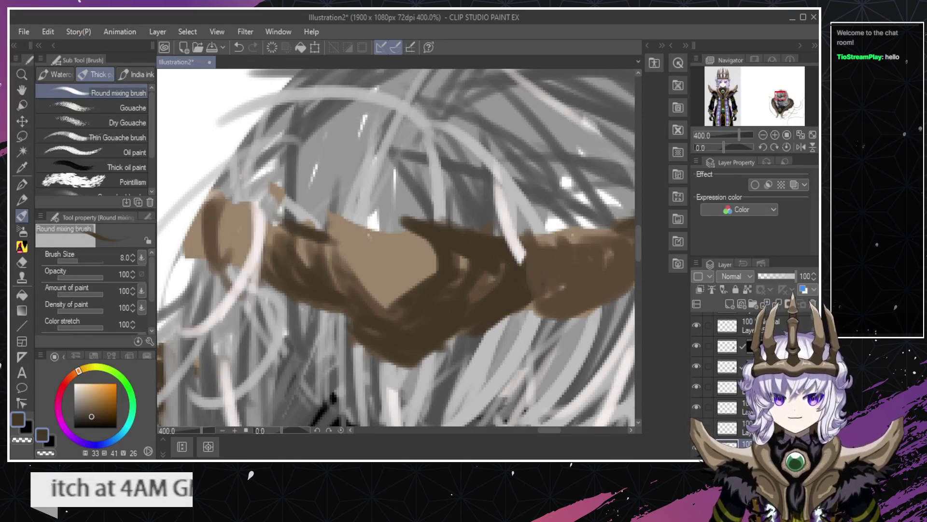
click(697, 451)
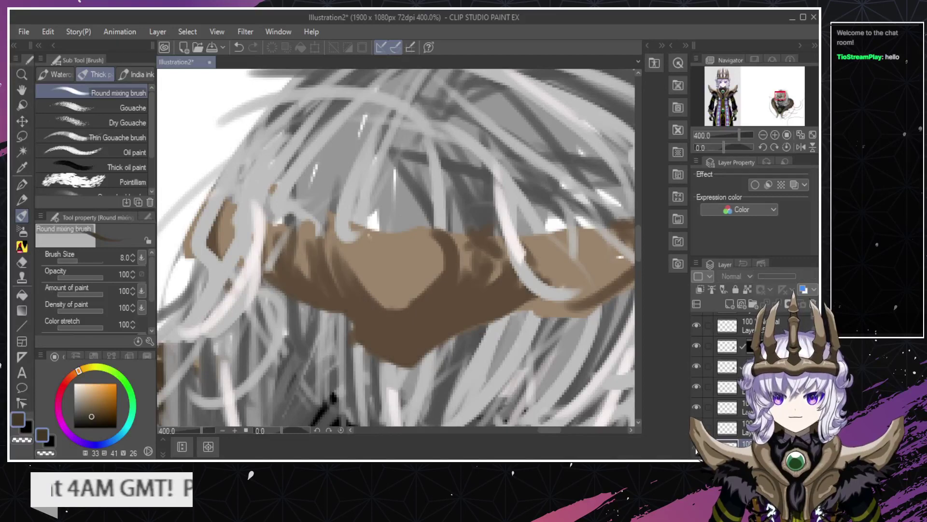
click(696, 450)
click(696, 450)
key(ctrl+y)
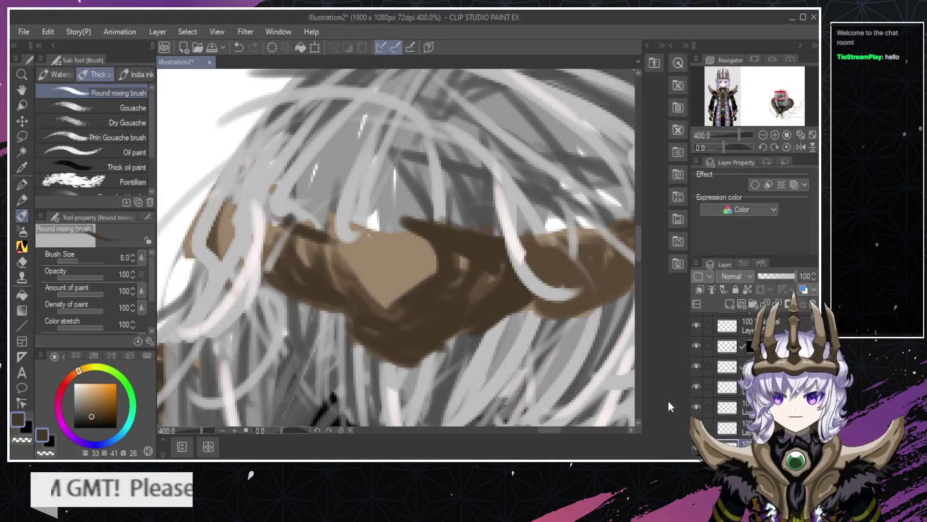
Undo the recent medium brown strokes on the right part of the crown band.
key(ctrl+z)
key(ctrl+z)
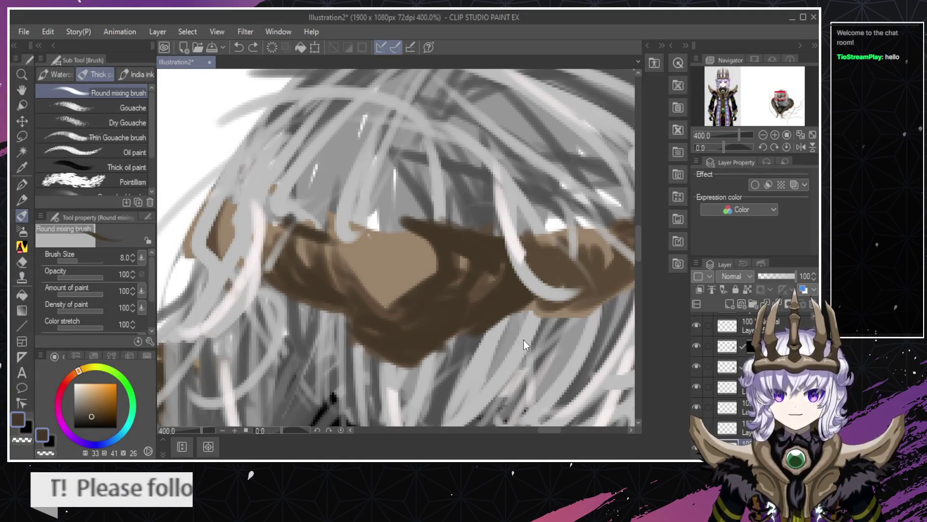
key(ctrl+z)
key(ctrl+z)
key(ctrl+z)
key(ctrl+z)
key(ctrl+z)
key(ctrl+z)
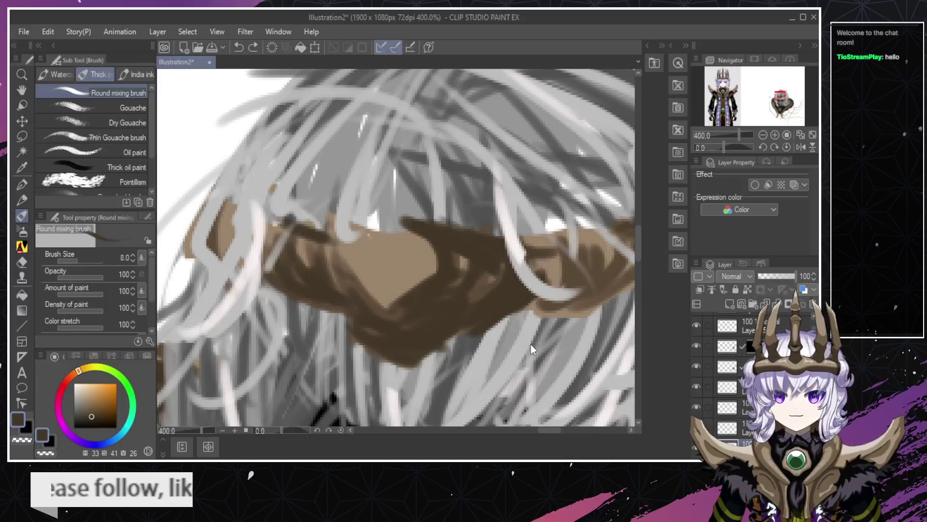
key(ctrl+z)
key(ctrl+z)
key(ctrl+z)
key(ctrl+z)
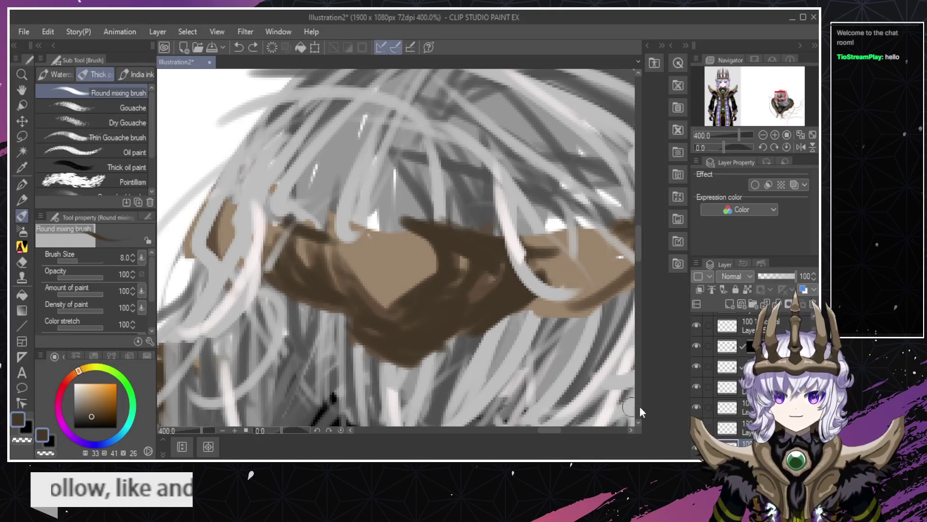
key(ctrl+z)
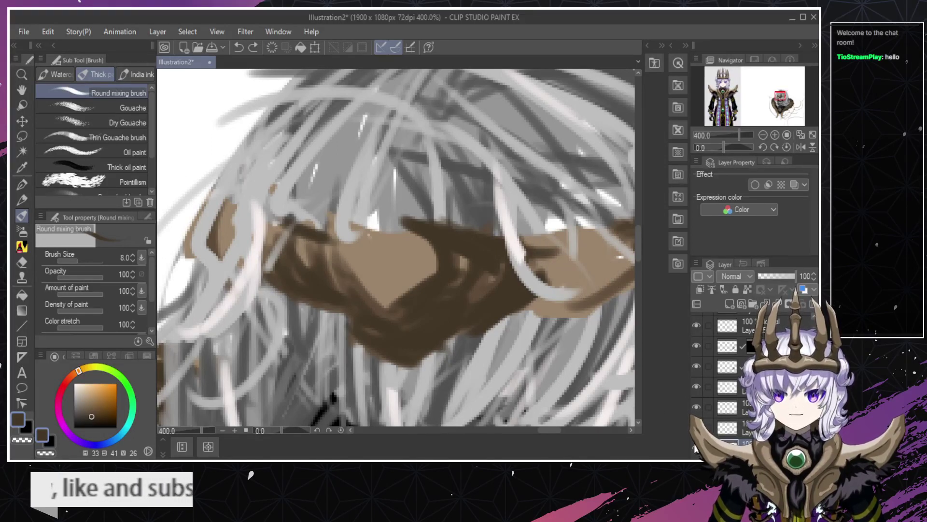
Darken the edges and surface of the crown band's right part with dark brown strokes, undoing unwanted ones.
click(695, 447)
click(695, 447)
mouse_move(535, 273)
mouse_down()
mouse_move(539, 293)
mouse_move(553, 269)
mouse_move(576, 296)
mouse_move(561, 304)
mouse_move(620, 251)
mouse_move(615, 293)
mouse_move(615, 276)
mouse_move(558, 318)
mouse_up()
drag(531, 237, 581, 283)
key(ctrl+z)
drag(522, 244, 614, 218)
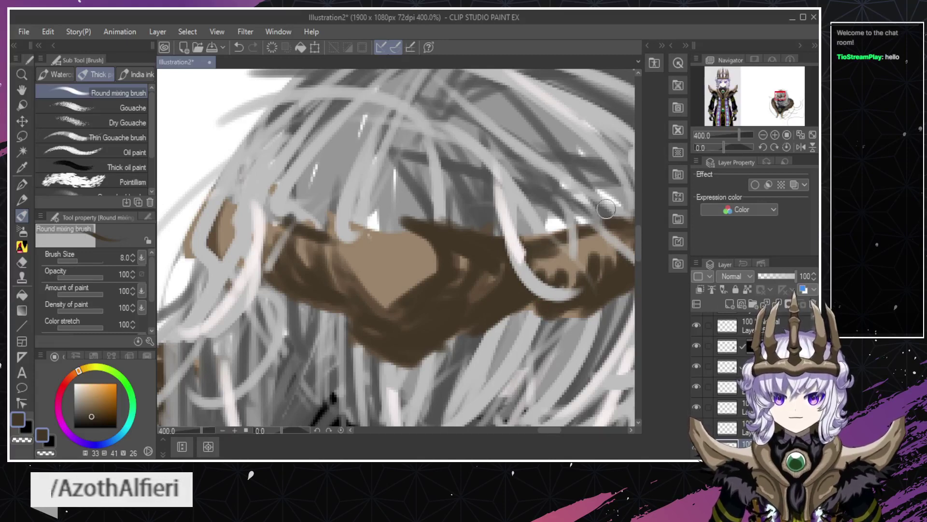
key(ctrl+z)
mouse_move(522, 245)
mouse_down()
mouse_move(567, 236)
mouse_move(538, 236)
mouse_move(523, 238)
mouse_move(551, 249)
mouse_move(548, 239)
mouse_move(561, 236)
mouse_move(628, 239)
mouse_up()
key(ctrl+z)
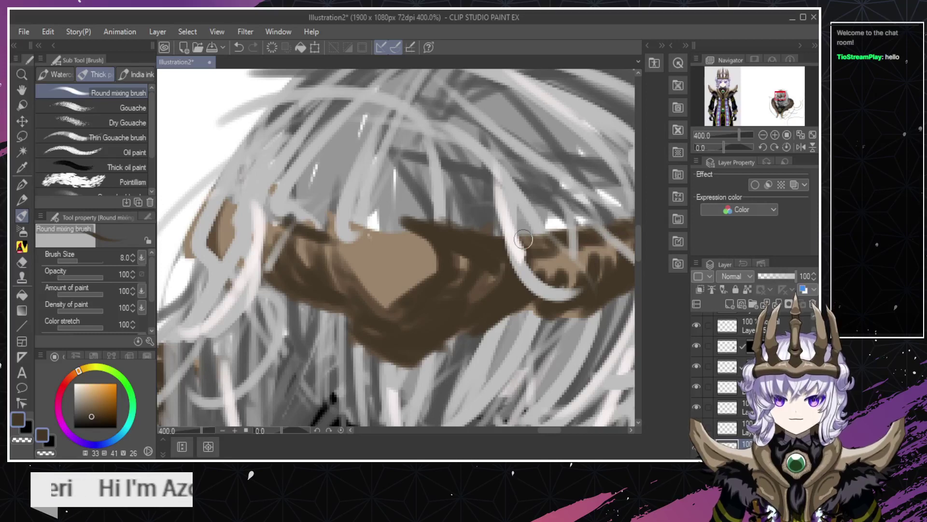
mouse_move(524, 240)
mouse_down()
mouse_move(541, 264)
mouse_move(577, 253)
mouse_move(608, 275)
mouse_up()
drag(545, 240, 555, 298)
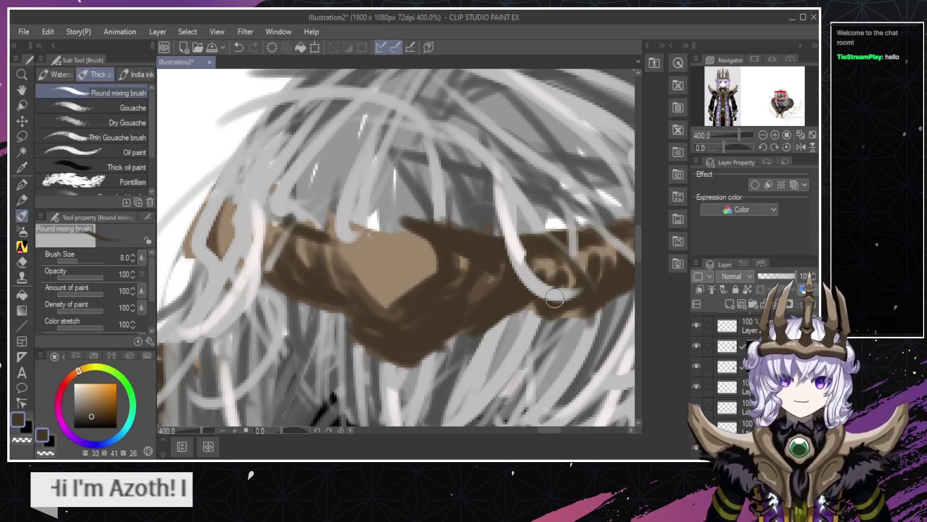
key(ctrl+z)
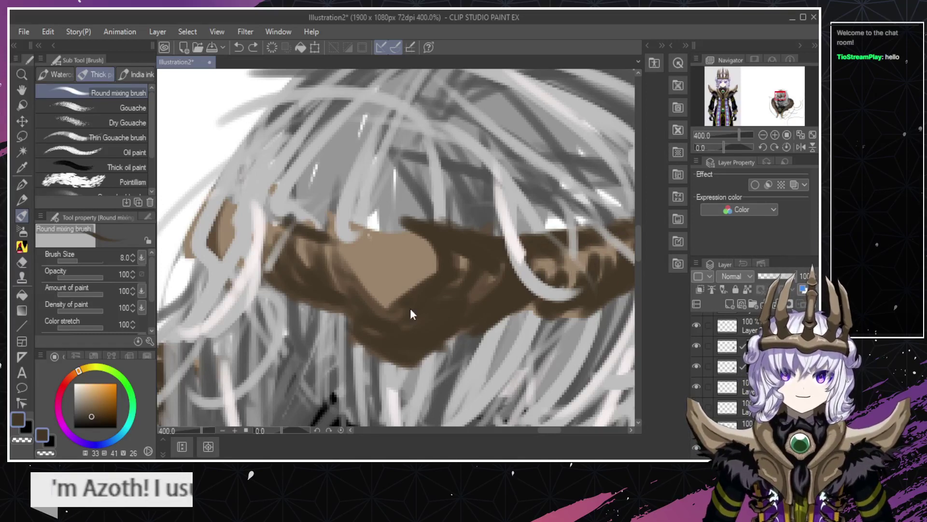
Sample a medium brown beside the band's centre point and brush it into the light patches on the right part.
alt+click(387, 310)
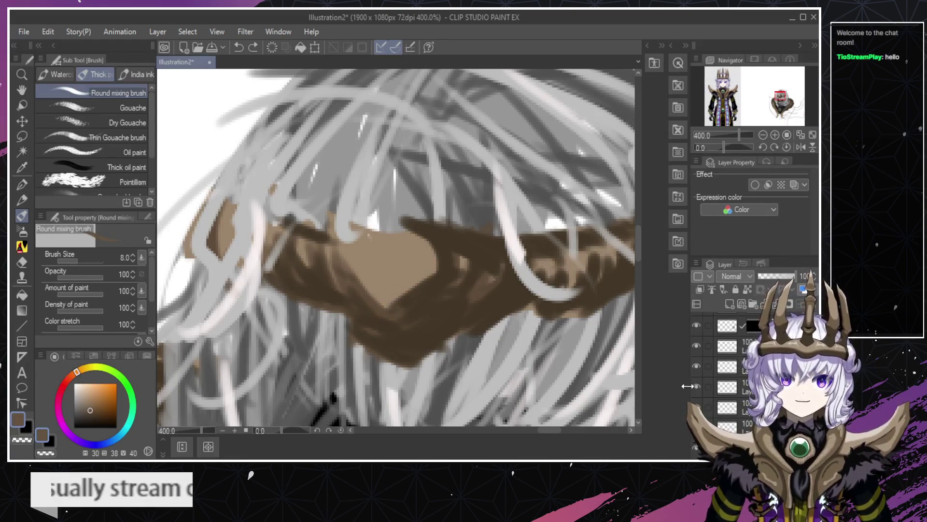
key(ctrl+z)
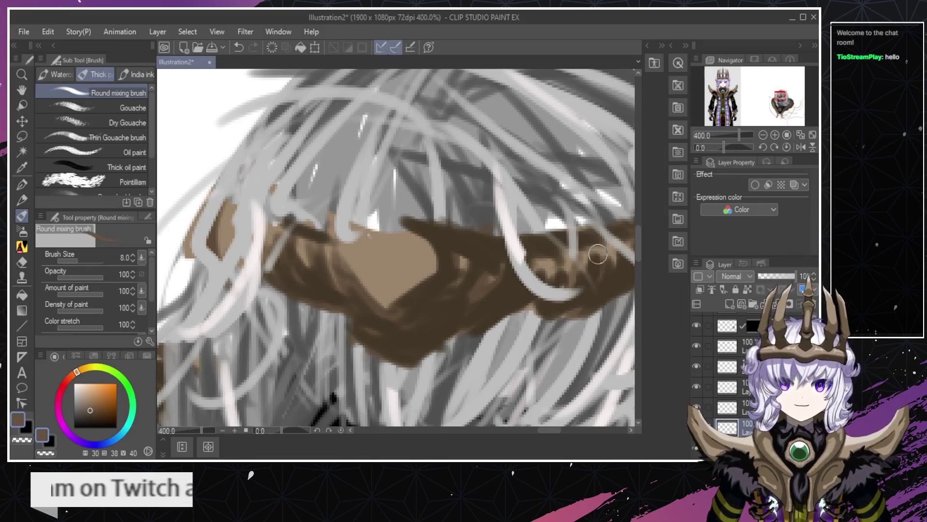
mouse_move(537, 251)
mouse_down()
mouse_move(563, 251)
mouse_move(592, 280)
mouse_up()
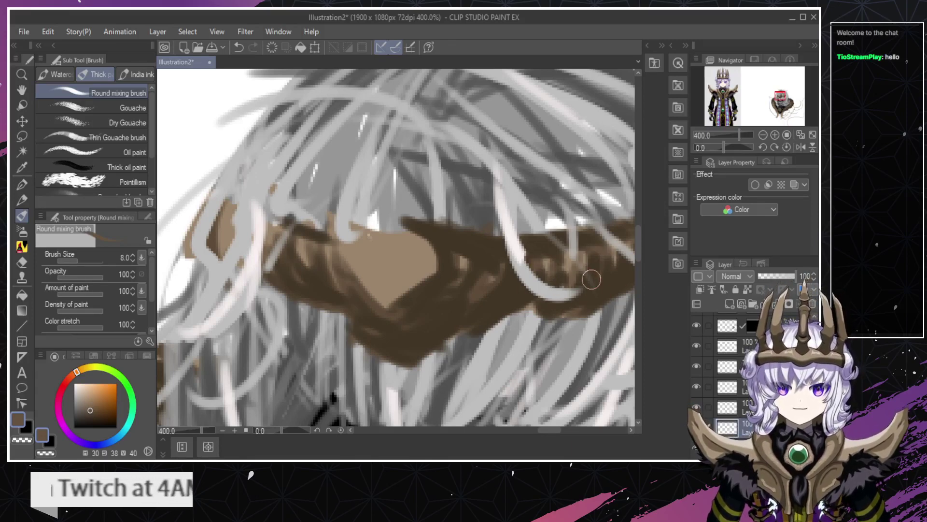
Set the Hard eraser to size 7.9 and erase some shading on the right part of the crown band.
key(e)
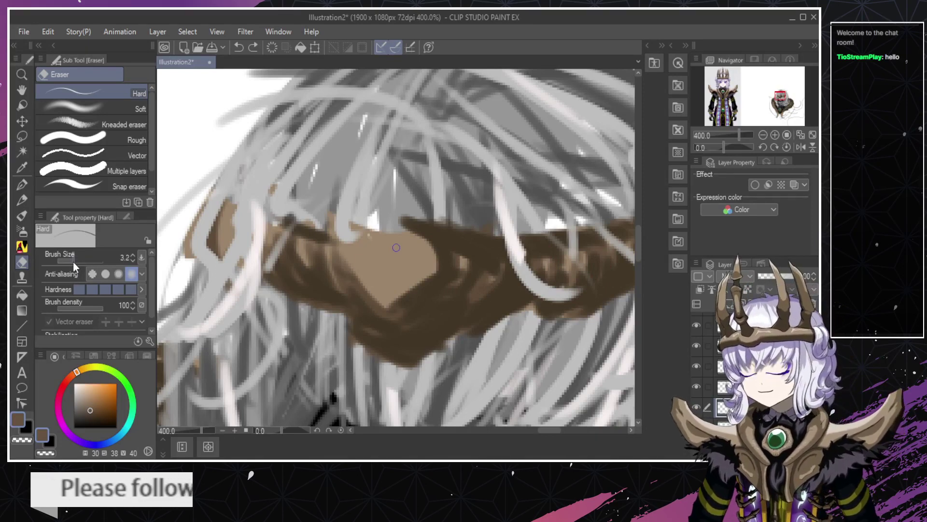
drag(74, 261, 79, 263)
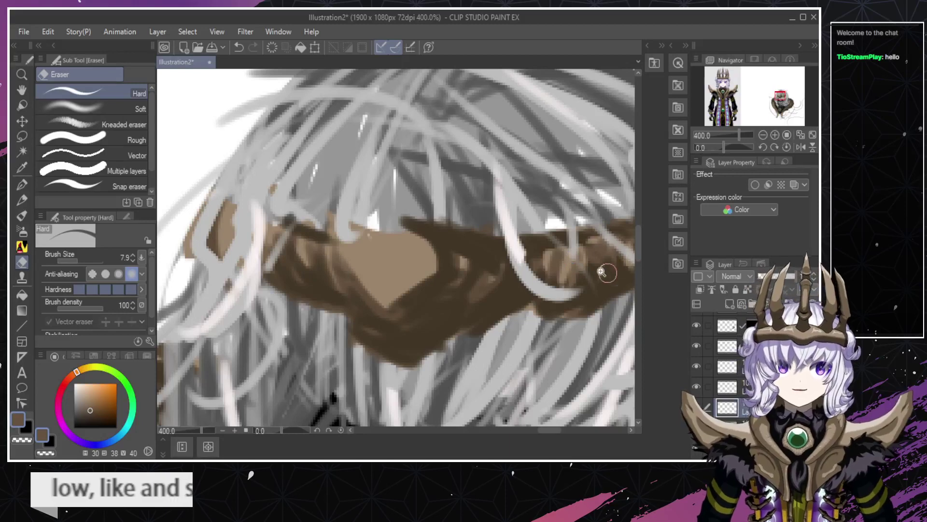
mouse_move(601, 272)
mouse_down()
mouse_move(559, 261)
mouse_move(592, 246)
mouse_up()
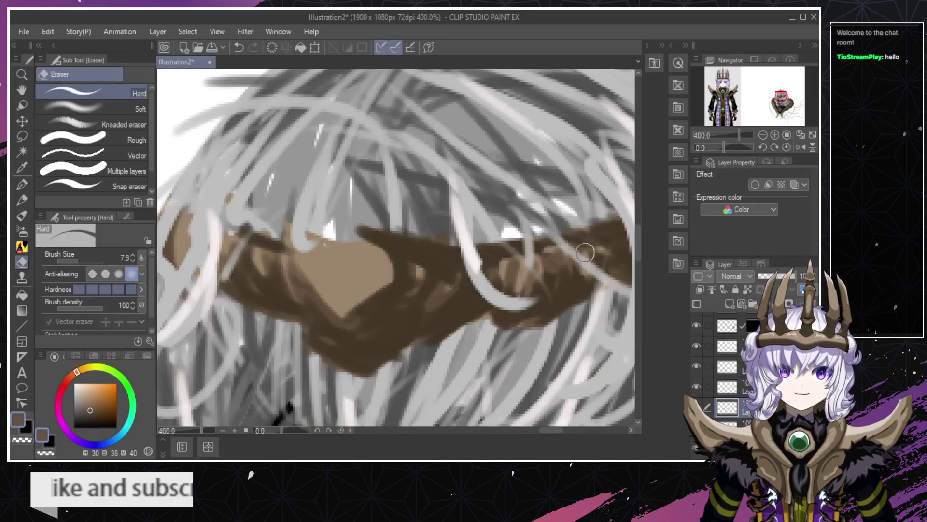
Sample the dark brown and deepen the lower edge and light patches on the band's right part, undoing the last stroke.
key(b)
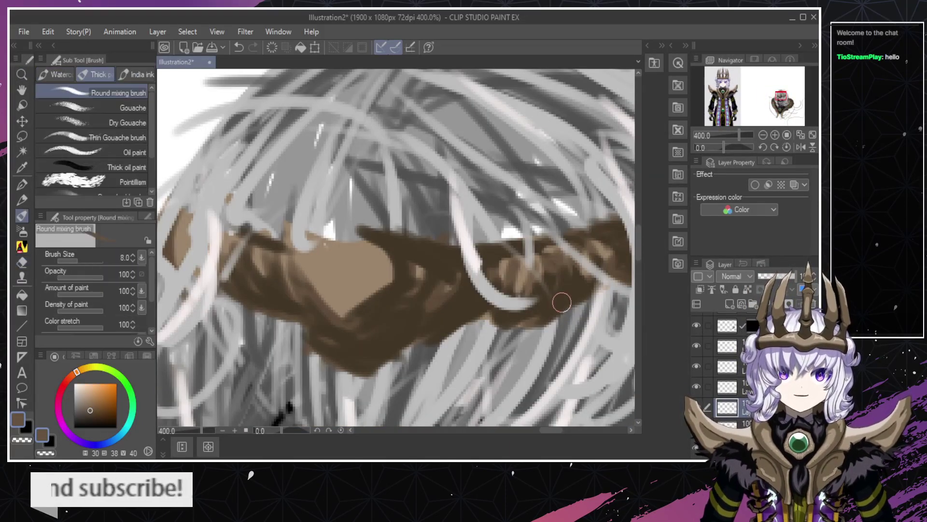
alt+click(539, 309)
mouse_move(521, 318)
mouse_down()
mouse_move(553, 298)
mouse_move(509, 318)
mouse_move(531, 318)
mouse_up()
drag(612, 270, 625, 276)
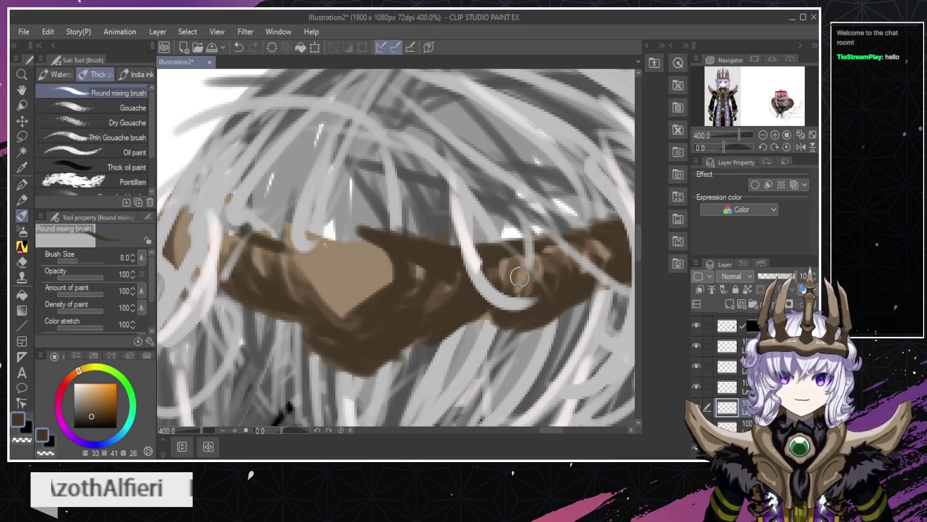
drag(537, 257, 528, 304)
drag(508, 265, 535, 300)
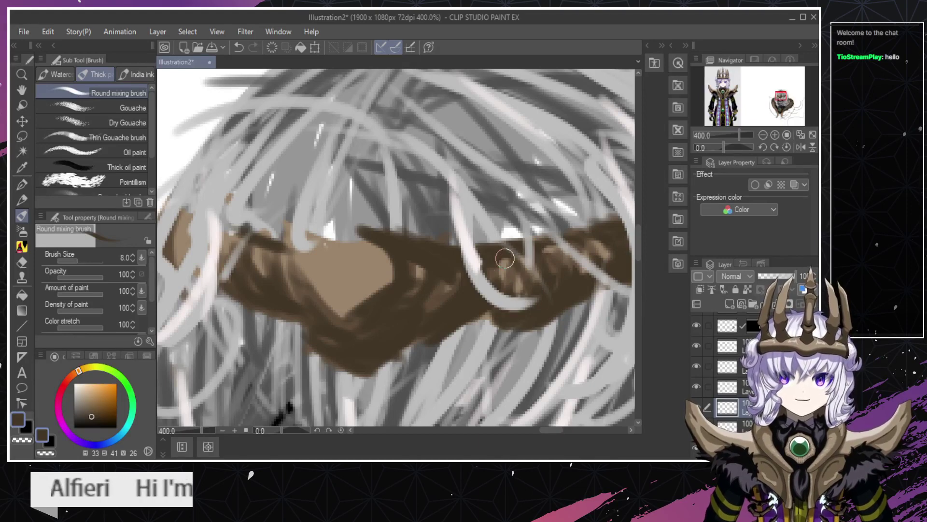
drag(505, 260, 543, 350)
key(ctrl+z)
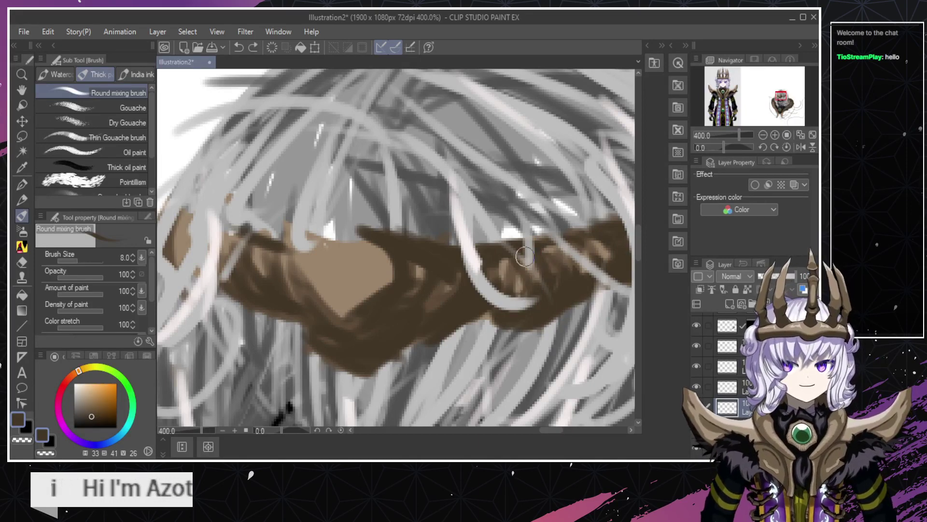
Show the layer with the light brown crown spikes again and view the crown against the whole figure.
ctrl+alt+click(403, 332)
alt+click(403, 332)
alt+click(405, 329)
alt+click(408, 327)
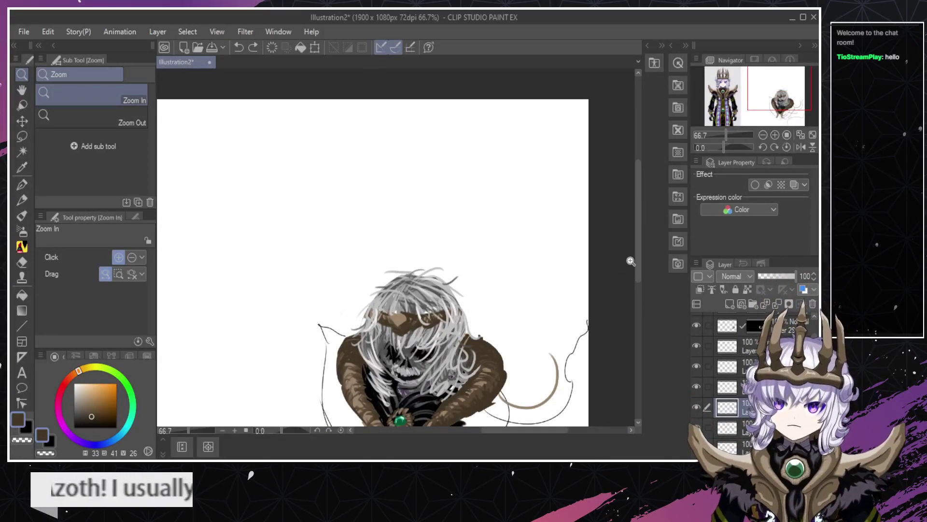
drag(638, 262, 642, 291)
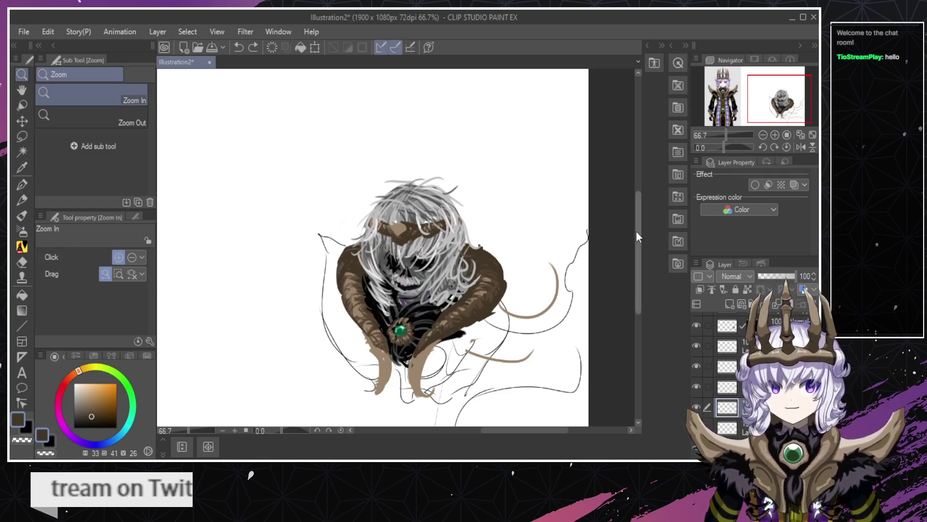
mouse_move(637, 230)
mouse_down()
mouse_move(630, 270)
mouse_move(640, 225)
mouse_up()
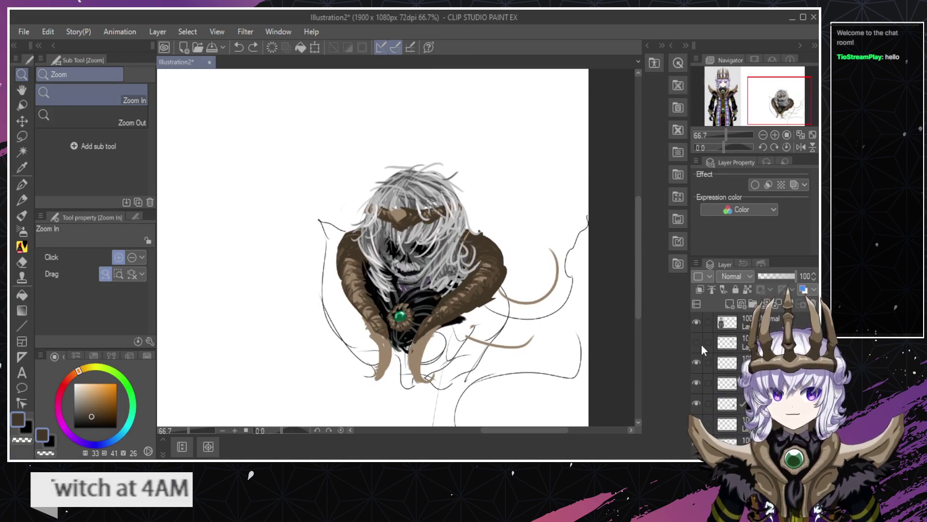
click(699, 343)
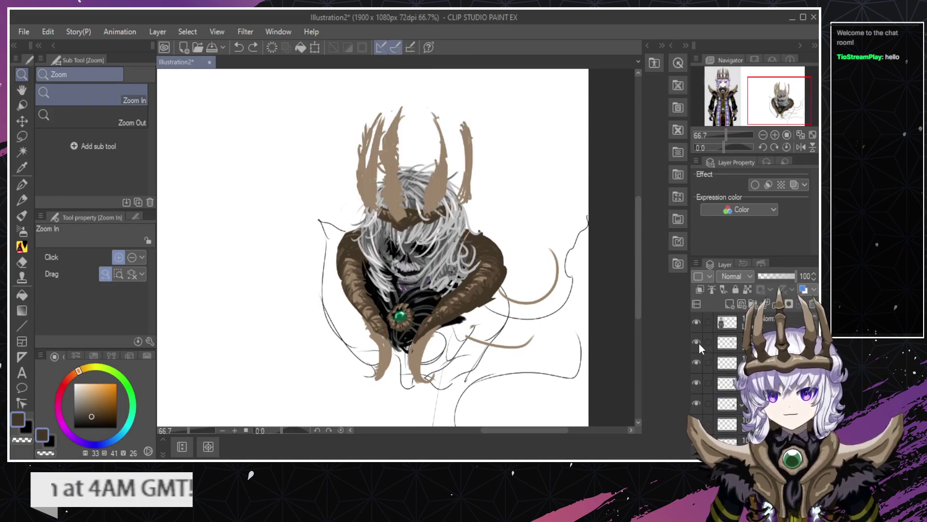
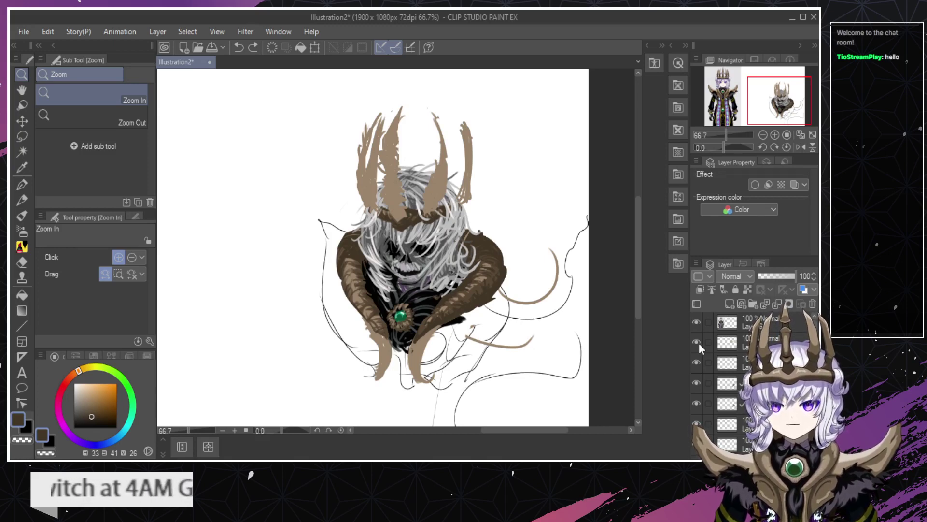
Try long dark brown strokes across the crown band and the left shoulder piece, and undo them.
click(412, 221)
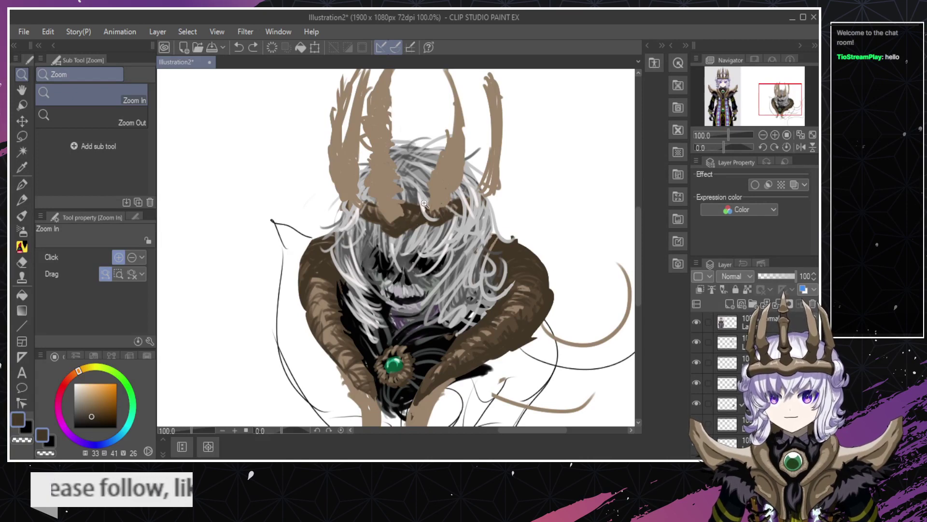
click(344, 244)
click(305, 267)
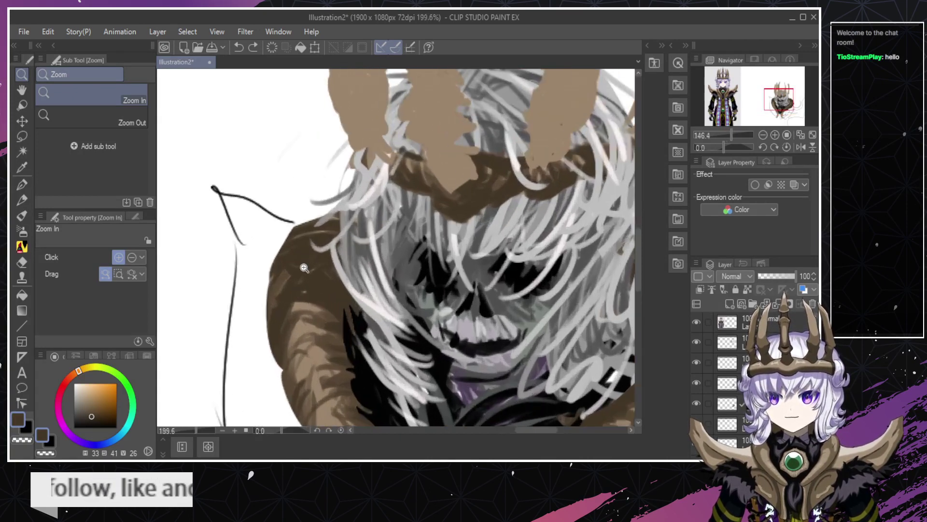
drag(304, 267, 309, 264)
key(b)
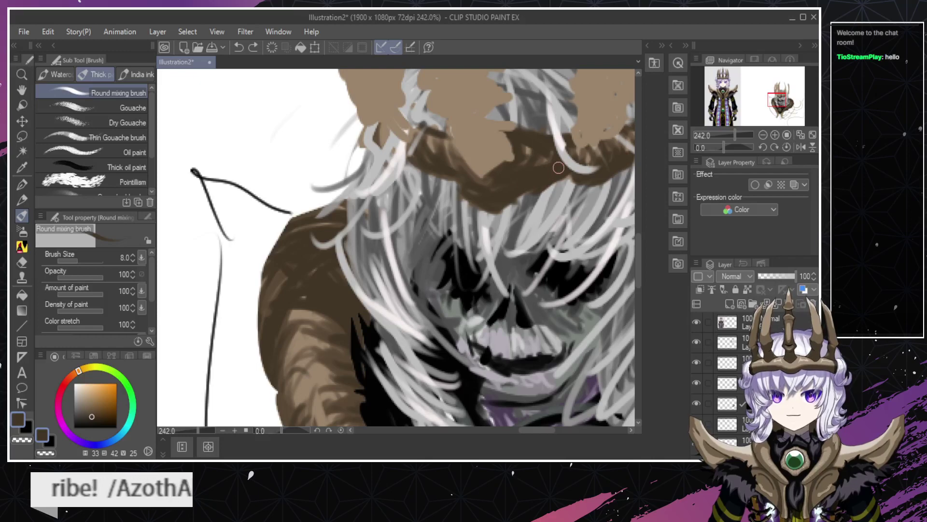
drag(487, 183, 369, 195)
mouse_move(500, 167)
mouse_down()
mouse_move(349, 171)
mouse_move(158, 248)
mouse_up()
drag(157, 280, 357, 280)
drag(378, 257, 341, 269)
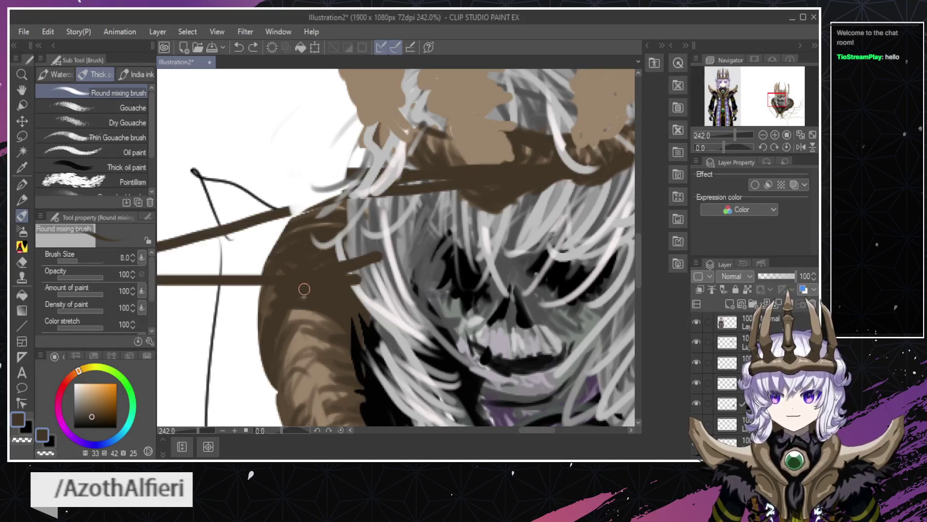
key(ctrl+z)
key(ctrl+z)
key(ctrl+z)
key(ctrl+z)
scroll(429, 245, down, 5)
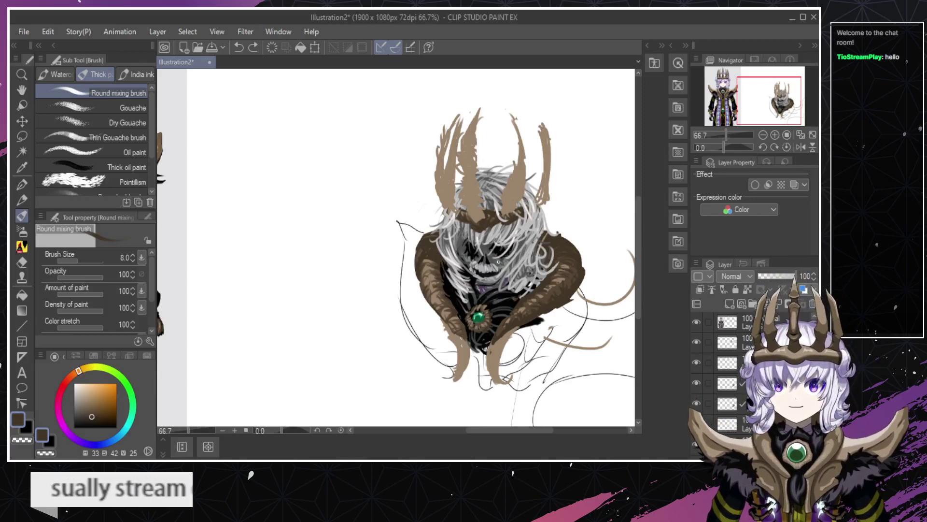
Try erasing around the skull's left eye socket and cheek with the Hard eraser, and undo it.
key(slash)
click(477, 263)
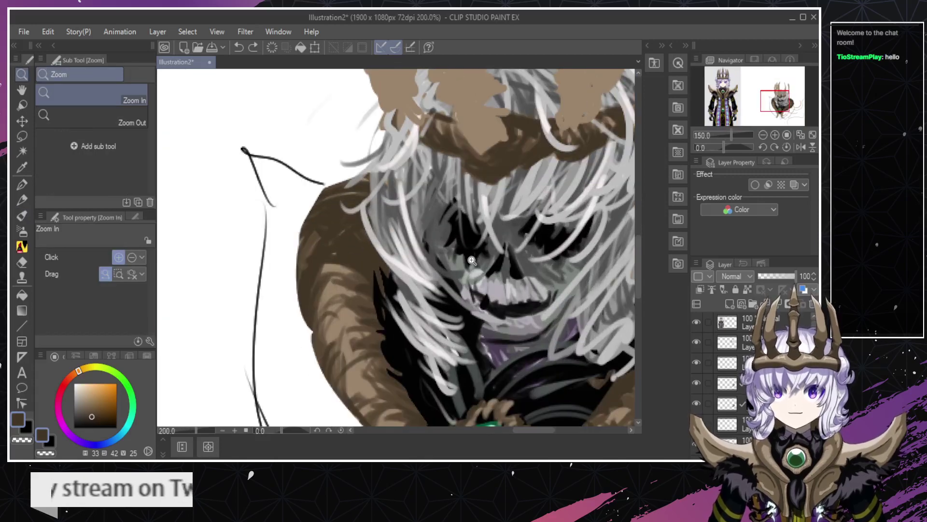
click(478, 265)
key(e)
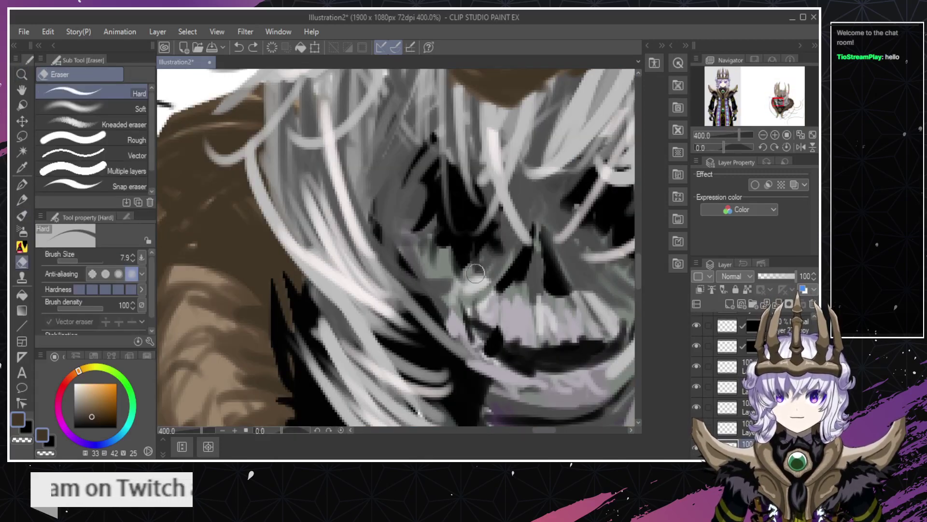
key(ctrl+z)
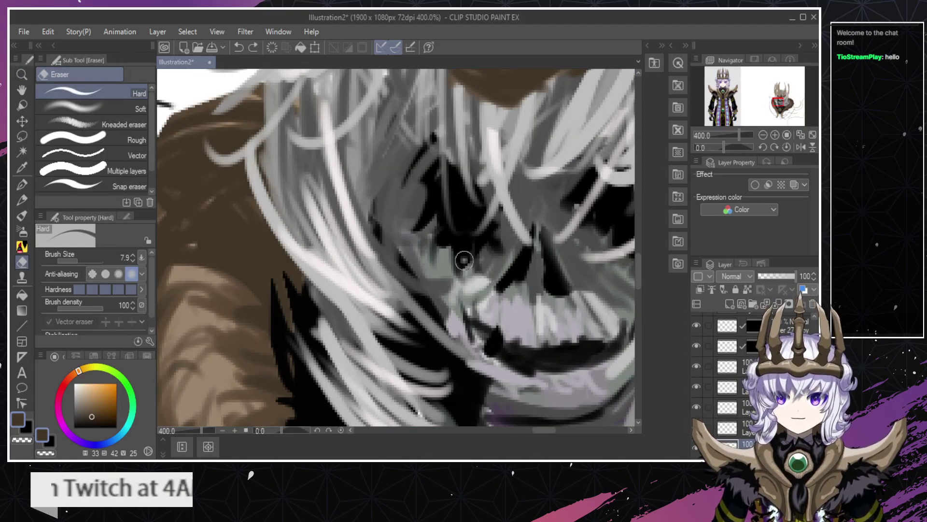
drag(465, 260, 493, 264)
key(slash)
scroll(476, 270, down, 4)
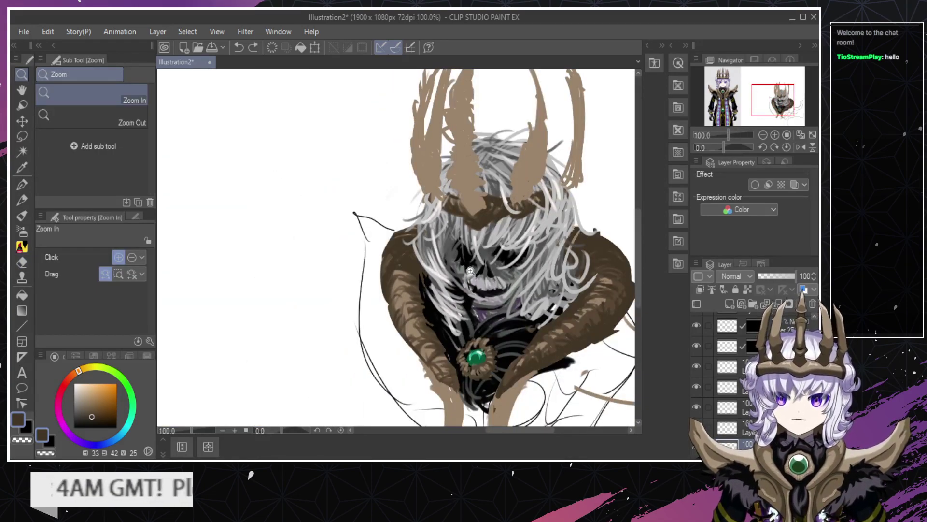
scroll(470, 271, up, 2)
key(e)
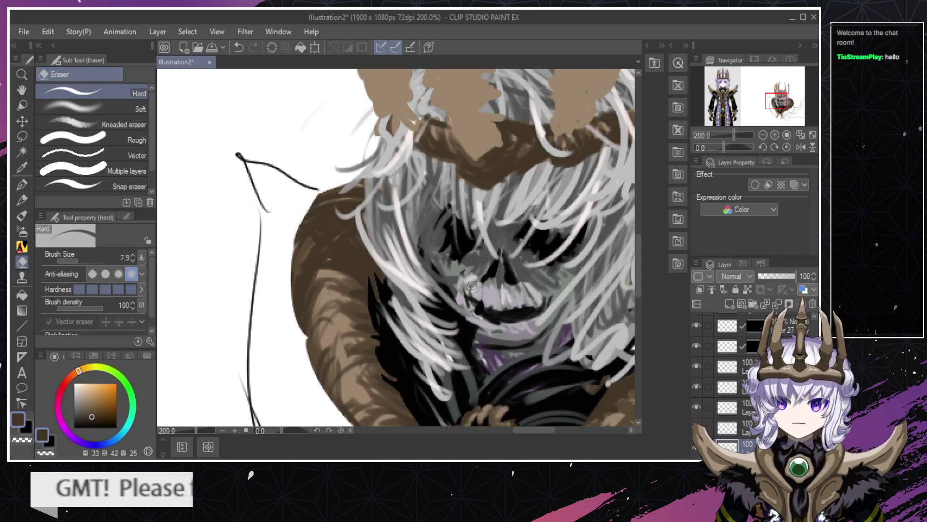
key(ctrl+z)
key(ctrl+z)
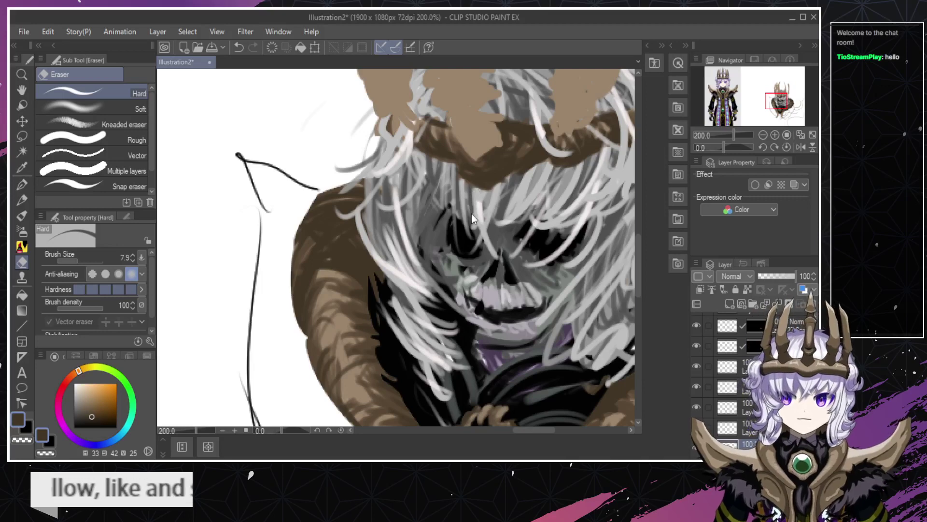
key(/)
scroll(519, 319, down, 4)
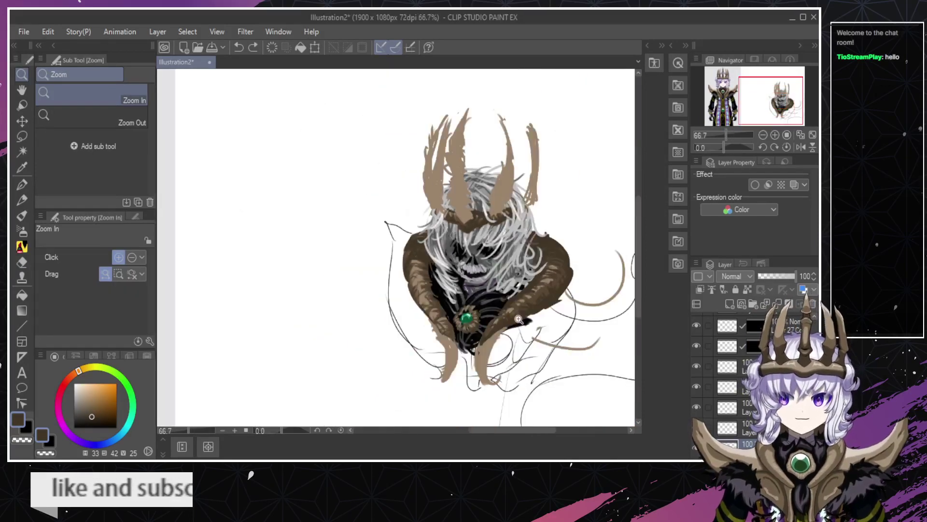
Try erasing the dark shading around the middle spike's lower tip on the crown band, and undo it.
click(463, 205)
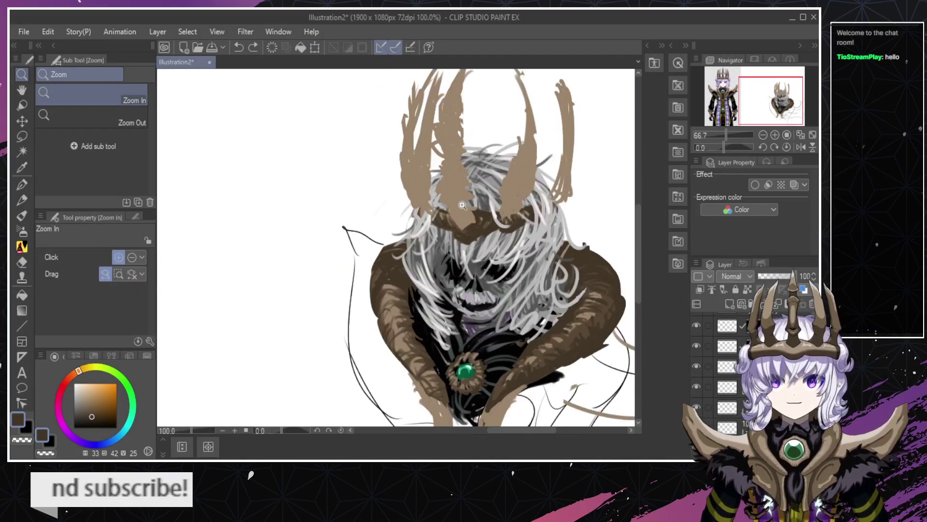
click(463, 205)
click(466, 218)
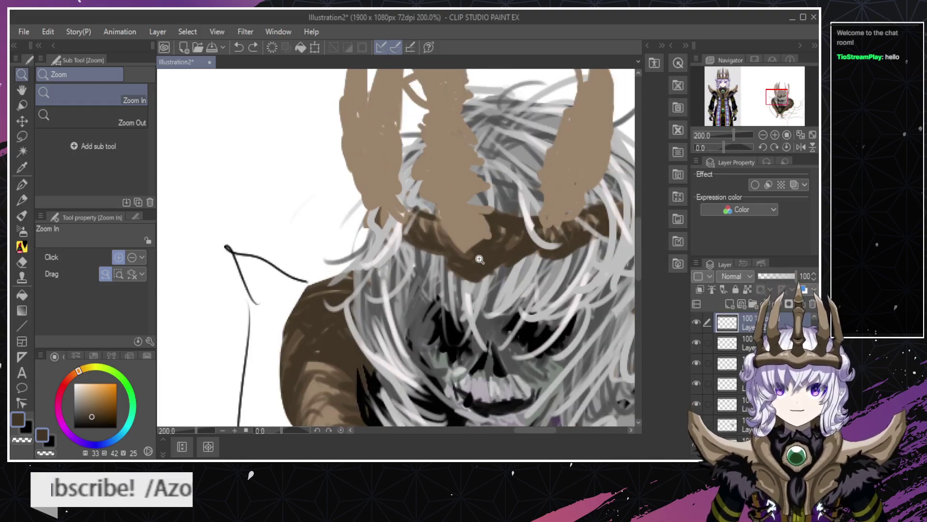
click(480, 260)
key(b)
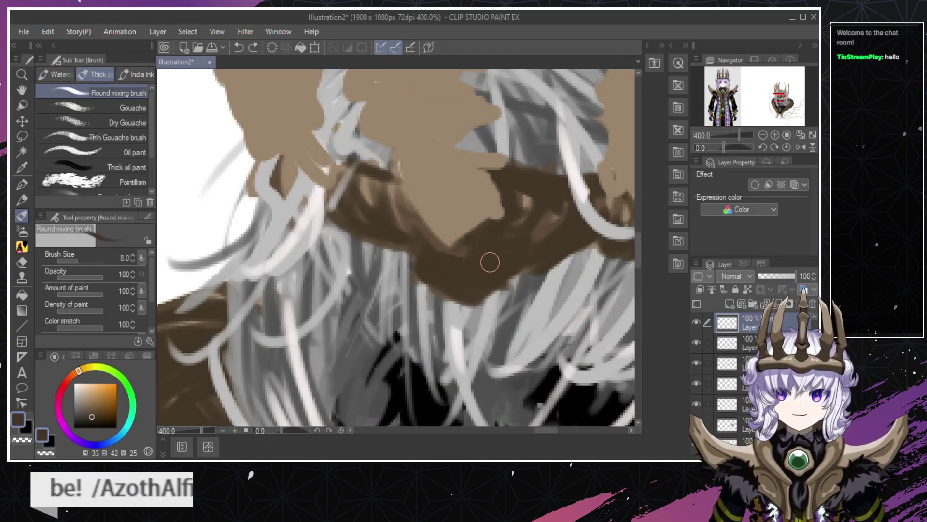
key(e)
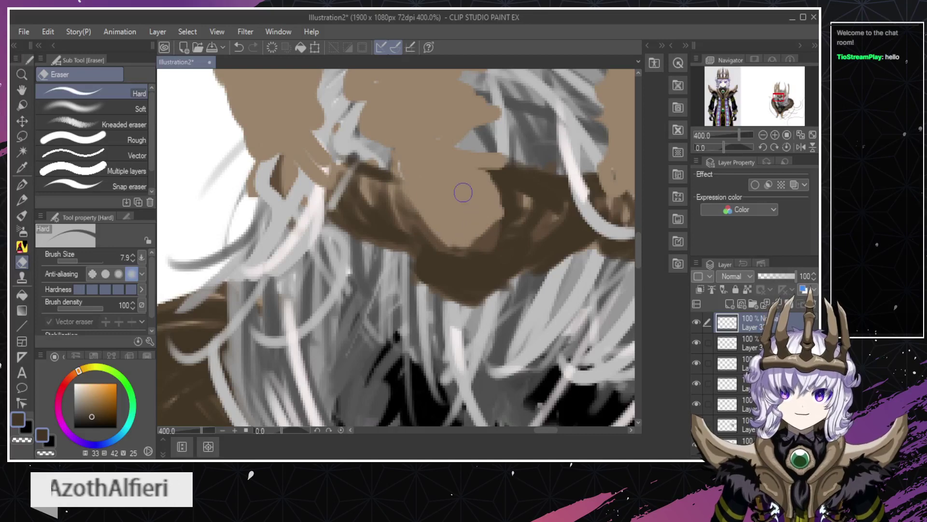
key(ctrl+z)
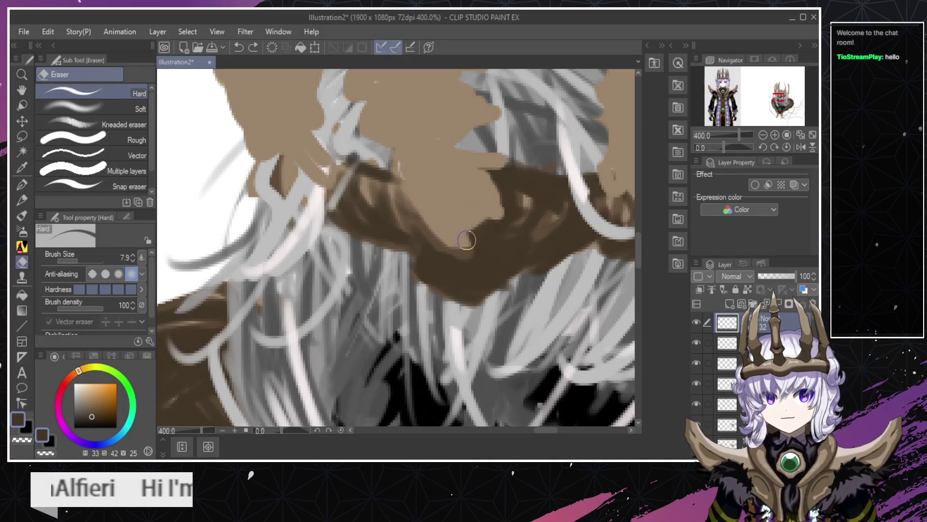
key(/)
alt+click(452, 236)
alt+click(452, 236)
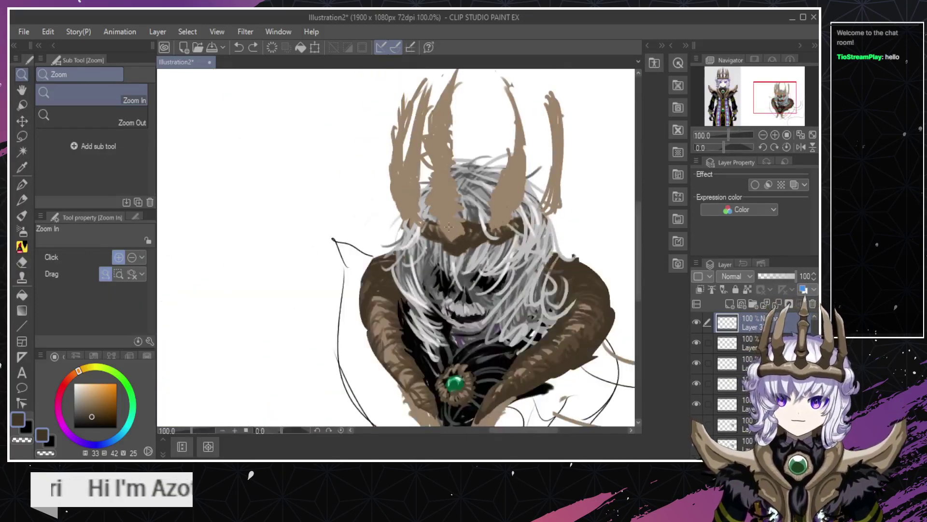
click(448, 229)
Add a new raster layer above the crown layers for painting with the Round mixing brush.
key(b)
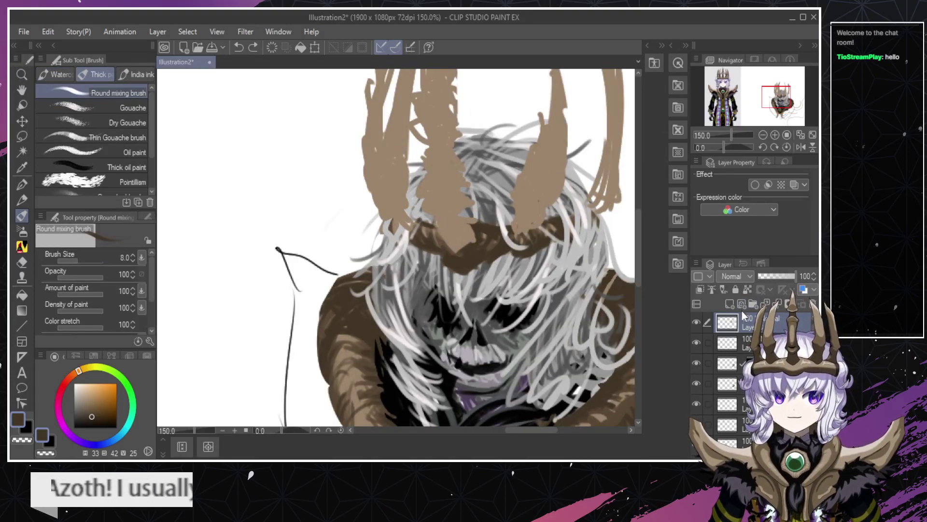
click(729, 304)
click(730, 304)
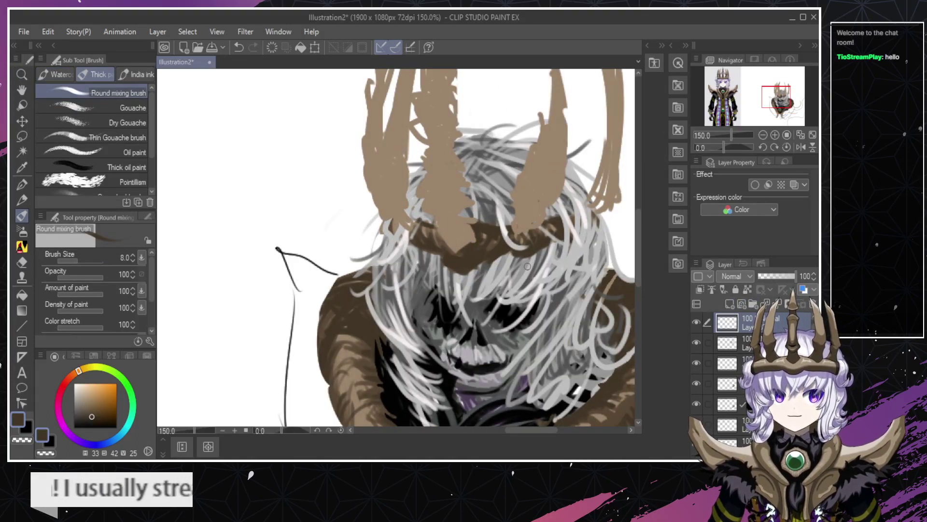
Try dark brown lines running up the middle crown spike from the band, undoing each one.
mouse_move(437, 221)
mouse_down()
mouse_move(453, 250)
mouse_move(437, 221)
mouse_up()
key(ctrl+z)
key(ctrl+z)
mouse_move(455, 254)
mouse_down()
mouse_move(440, 230)
mouse_move(450, 245)
mouse_move(451, 229)
mouse_move(454, 246)
mouse_move(438, 226)
mouse_move(452, 254)
mouse_move(467, 259)
mouse_move(471, 247)
mouse_move(441, 228)
mouse_move(436, 180)
mouse_up()
key(ctrl+z)
key(ctrl+z)
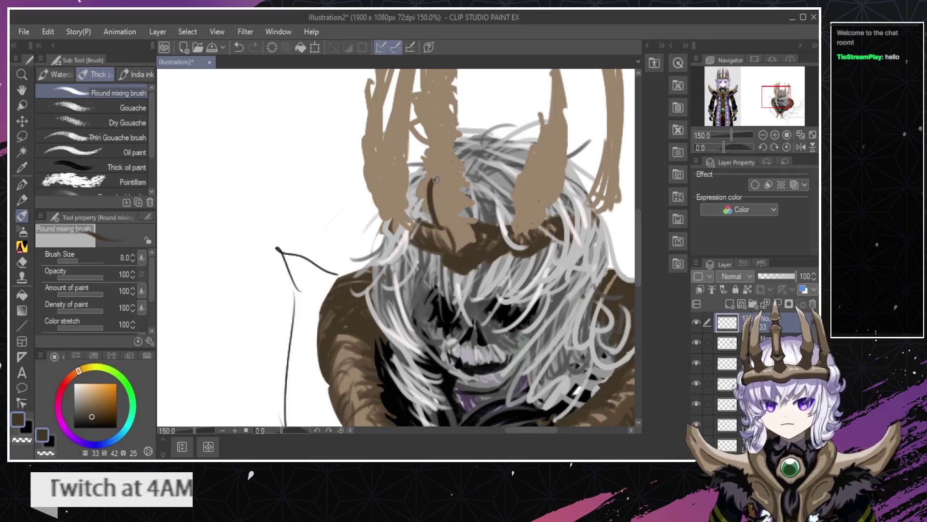
key(ctrl+z)
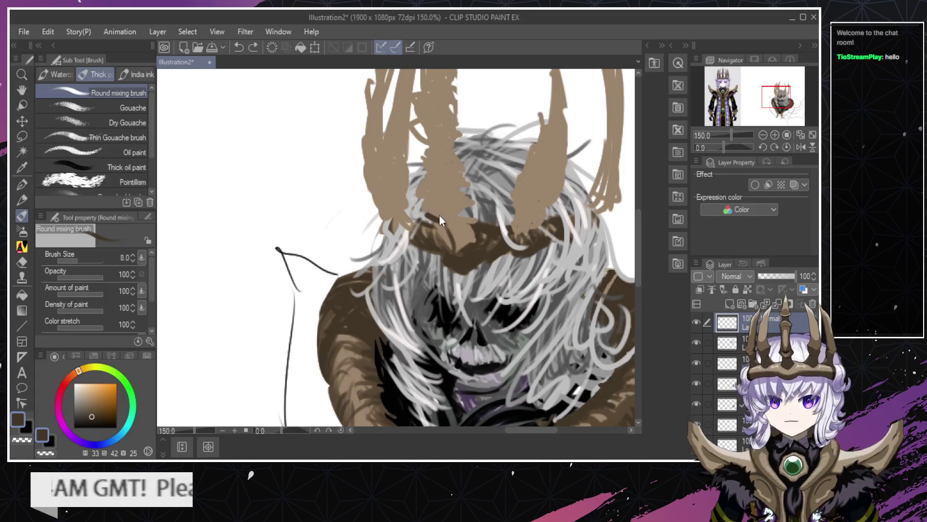
drag(439, 215, 427, 124)
key(ctrl+z)
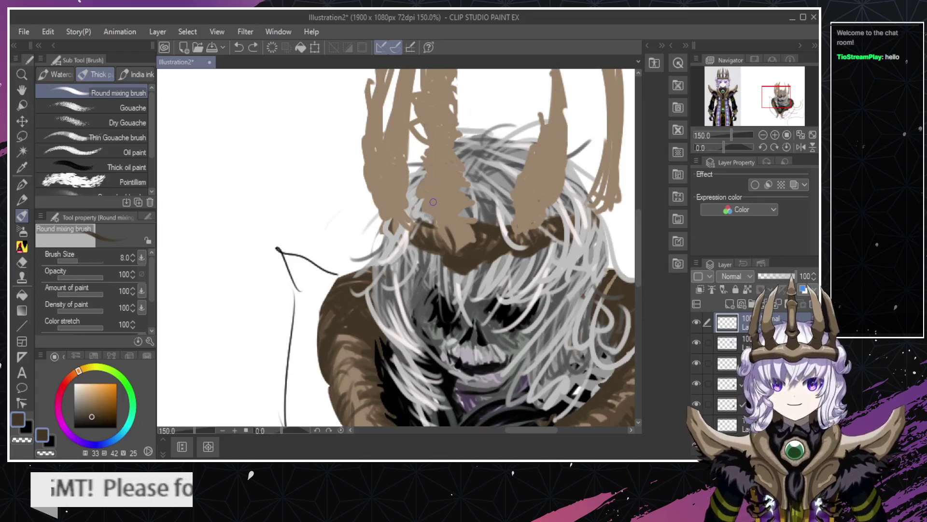
drag(440, 205, 423, 99)
key(ctrl+z)
key(ctrl+y)
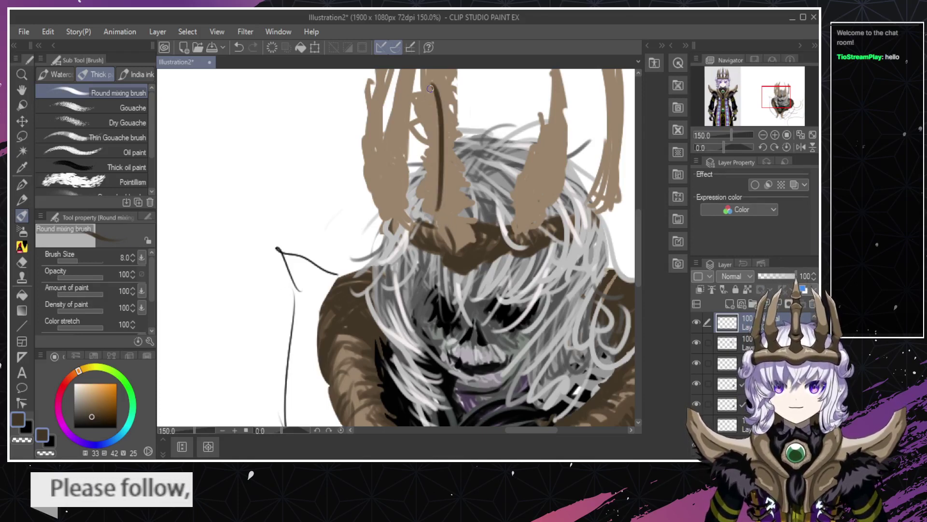
key(ctrl+z)
key(ctrl+z)
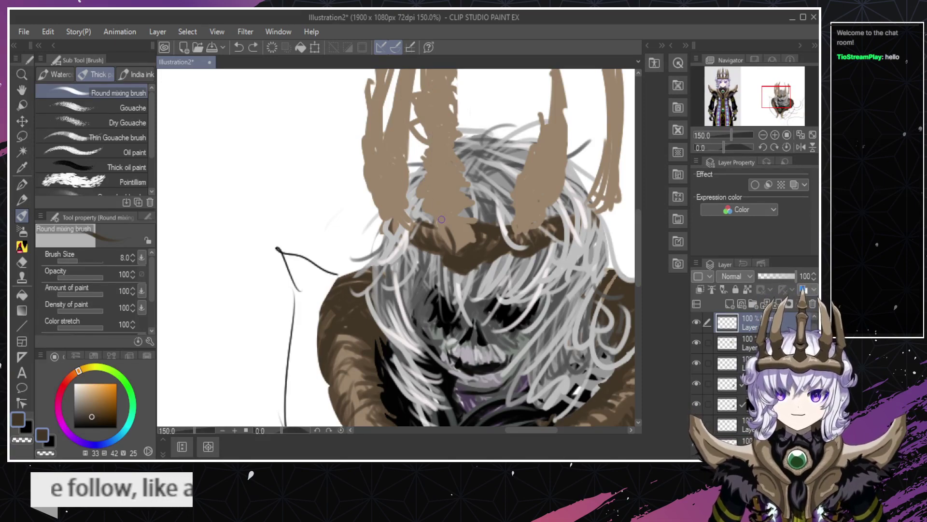
Outline a bone segment on the middle crown spike in dark brown, with its side lines, slanted top and base, undoing stray strokes.
drag(441, 213, 429, 111)
key(ctrl+space)
drag(437, 200, 405, 201)
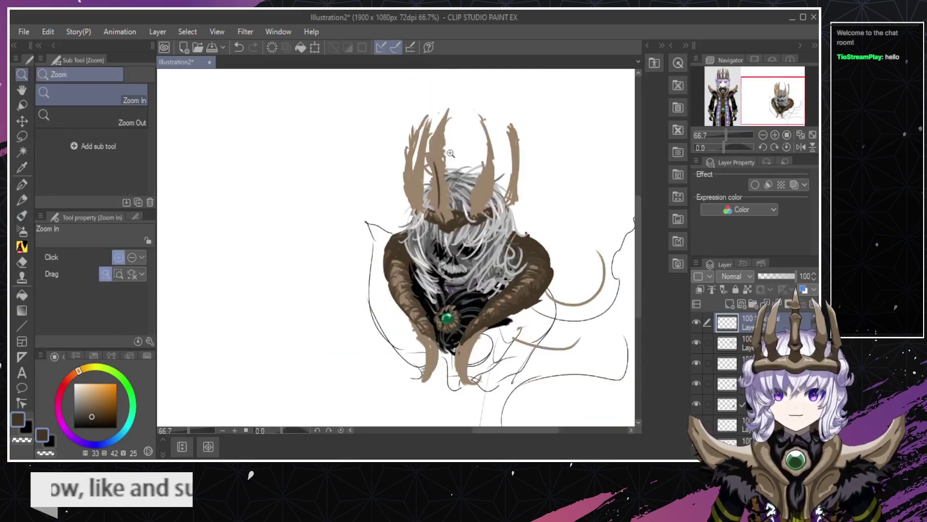
click(438, 152)
click(437, 152)
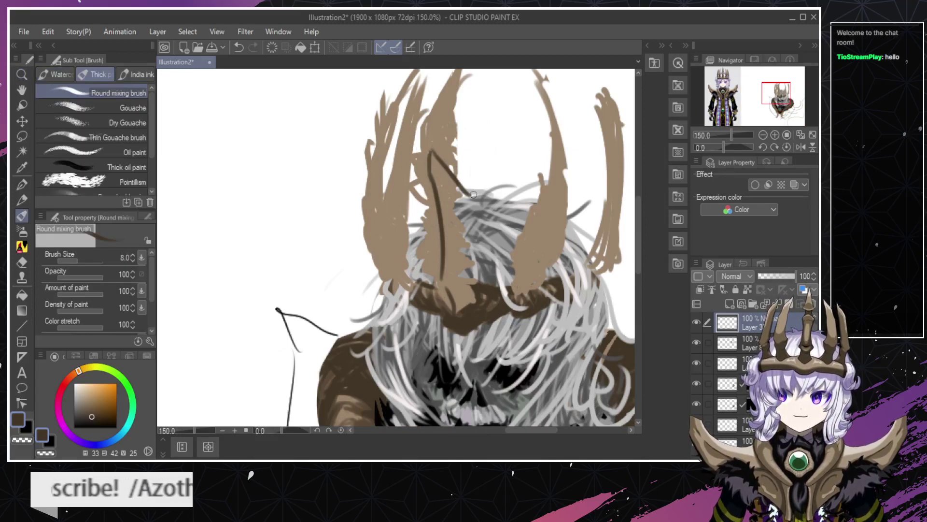
mouse_move(453, 179)
mouse_down()
mouse_move(478, 246)
mouse_move(455, 169)
mouse_move(466, 265)
mouse_up()
key(ctrl+z)
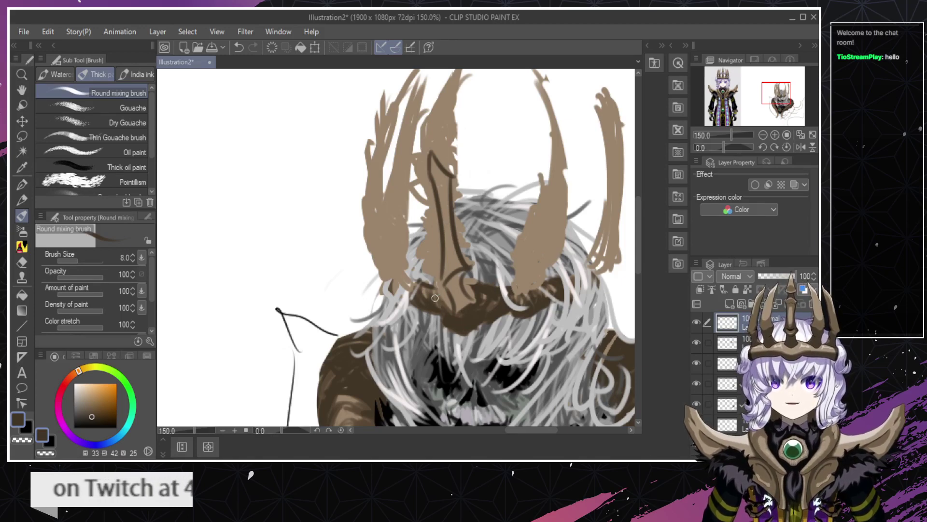
Erase part of the lines at the middle spike's base with the Hard eraser and repaint the base edge dark brown.
key(e)
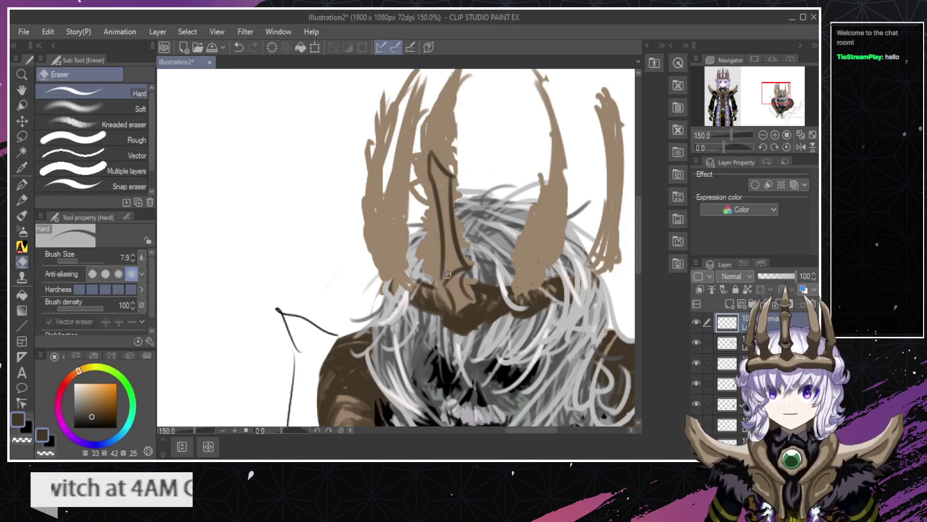
drag(448, 274, 475, 253)
key(b)
key(ctrl+z)
mouse_move(446, 283)
mouse_down()
mouse_move(455, 257)
mouse_move(444, 267)
mouse_move(440, 282)
mouse_move(466, 259)
mouse_move(453, 246)
mouse_move(453, 277)
mouse_move(423, 259)
mouse_move(421, 272)
mouse_move(447, 276)
mouse_move(434, 278)
mouse_move(445, 279)
mouse_move(422, 257)
mouse_move(447, 285)
mouse_move(422, 272)
mouse_move(418, 209)
mouse_up()
key(ctrl+z)
key(ctrl+z)
key(ctrl+z)
key(ctrl+z)
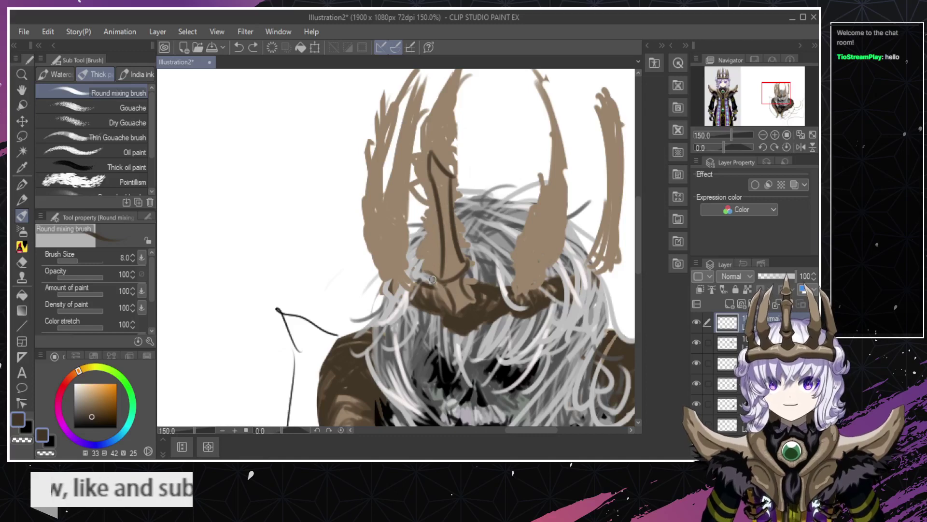
Try several dark brown lines along the left edge of the middle spike's bone segment, undoing each attempt.
mouse_move(434, 278)
mouse_down()
mouse_move(439, 306)
mouse_move(428, 274)
mouse_move(462, 321)
mouse_move(431, 264)
mouse_up()
key(ctrl+z)
key(ctrl+z)
key(ctrl+z)
key(ctrl+z)
drag(431, 211, 418, 162)
key(ctrl+z)
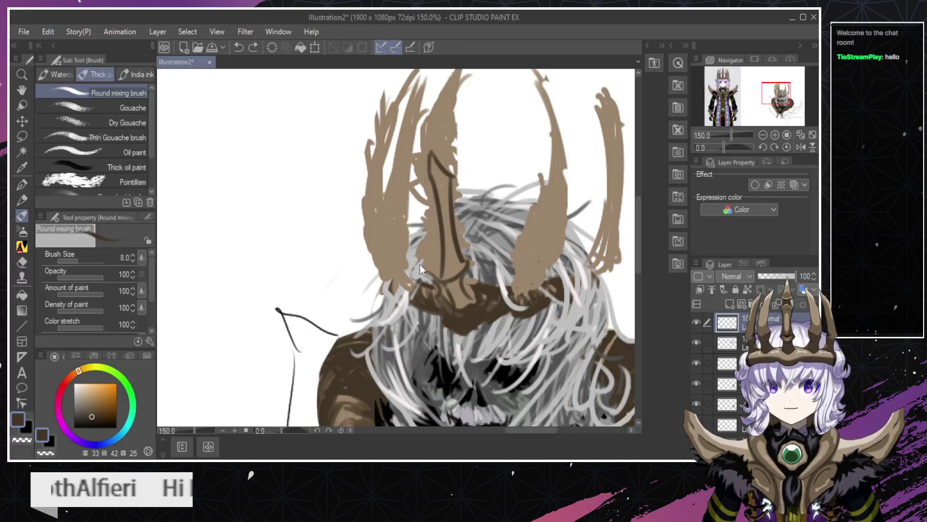
drag(432, 232, 418, 167)
key(ctrl+z)
mouse_move(431, 261)
mouse_down()
mouse_move(416, 155)
mouse_move(446, 216)
mouse_up()
key(ctrl+z)
key(ctrl+z)
key(ctrl+z)
mouse_move(415, 170)
mouse_down()
mouse_move(417, 247)
mouse_move(423, 166)
mouse_up()
key(ctrl+z)
key(ctrl+z)
mouse_move(424, 258)
mouse_down()
mouse_move(434, 217)
mouse_move(421, 180)
mouse_up()
key(ctrl+z)
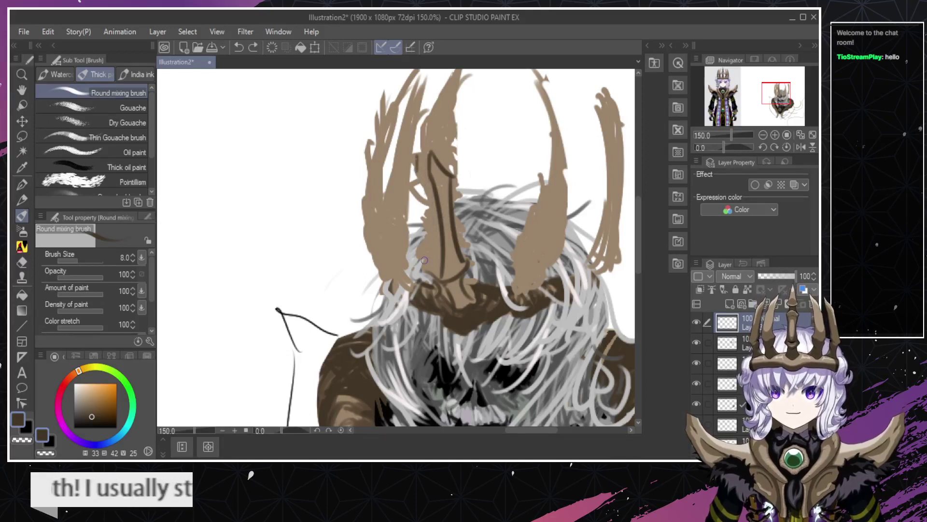
drag(429, 269, 415, 161)
key(ctrl+z)
key(ctrl+z)
Paint a dark brown line along the middle spike's left edge from near its base upwards, and view it against the whole figure.
drag(430, 208, 418, 150)
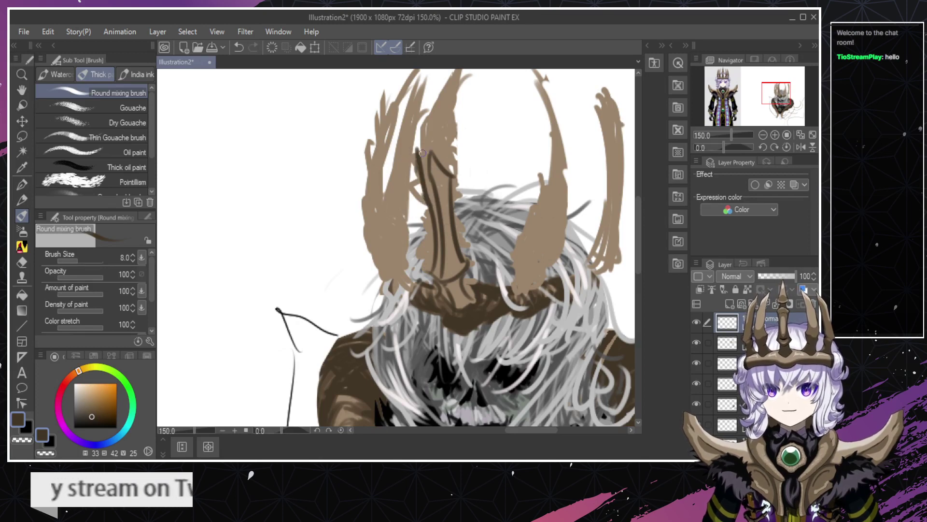
key(ctrl+z)
drag(429, 203, 417, 153)
key(ctrl+z)
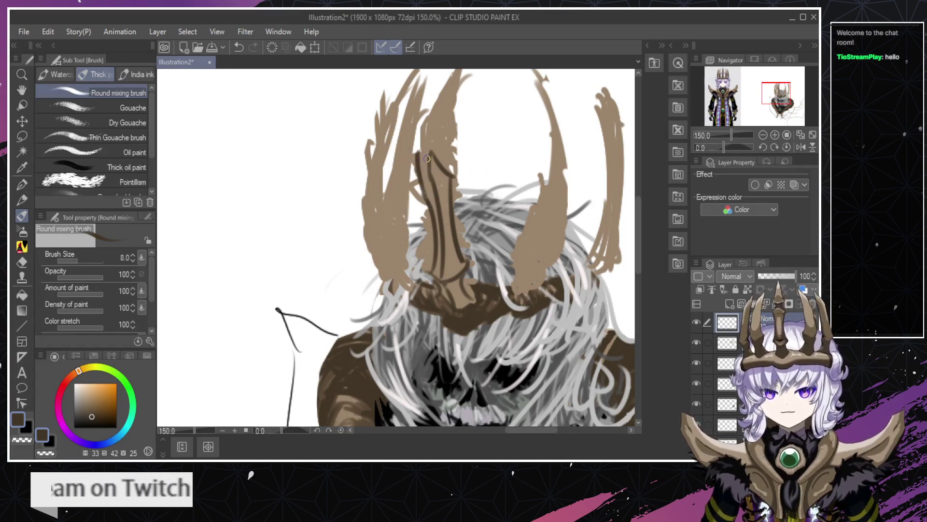
key(ctrl+space)
drag(443, 285, 410, 285)
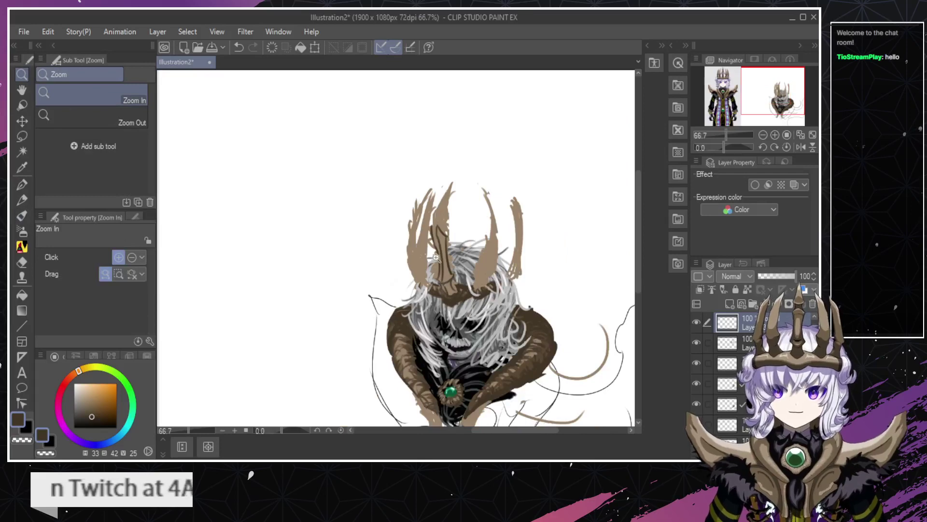
Try a short dark brown stroke joining the two left lines at the top of the middle spike's bone segment.
scroll(446, 216, up, 3)
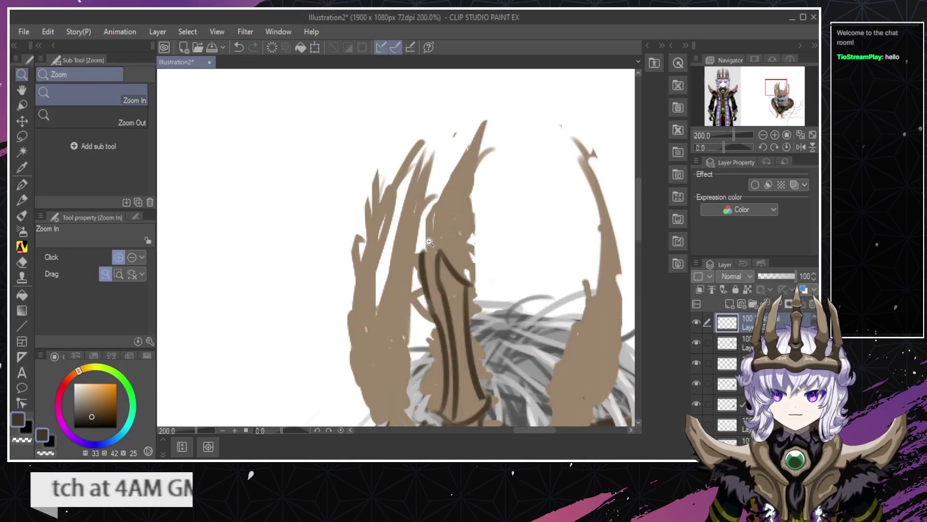
key(b)
key(ctrl+z)
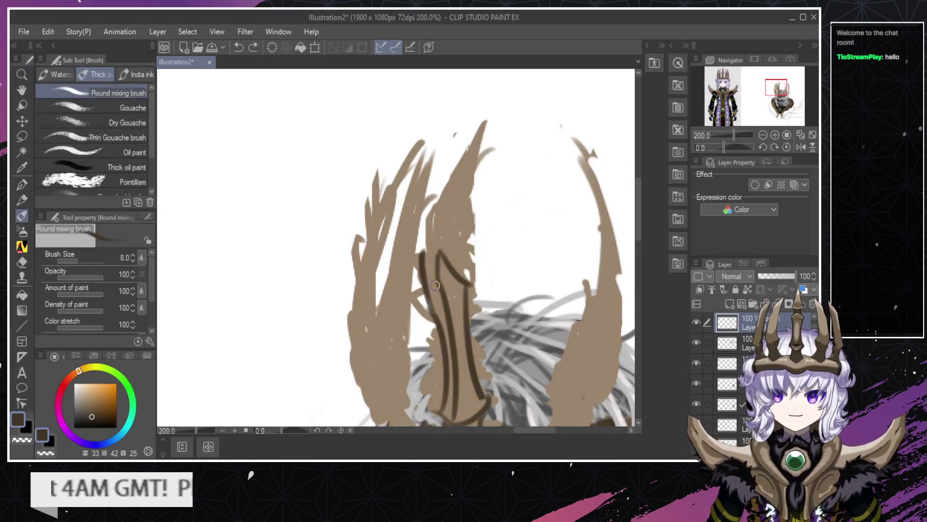
drag(428, 268, 434, 240)
key(ctrl+z)
drag(426, 284, 438, 249)
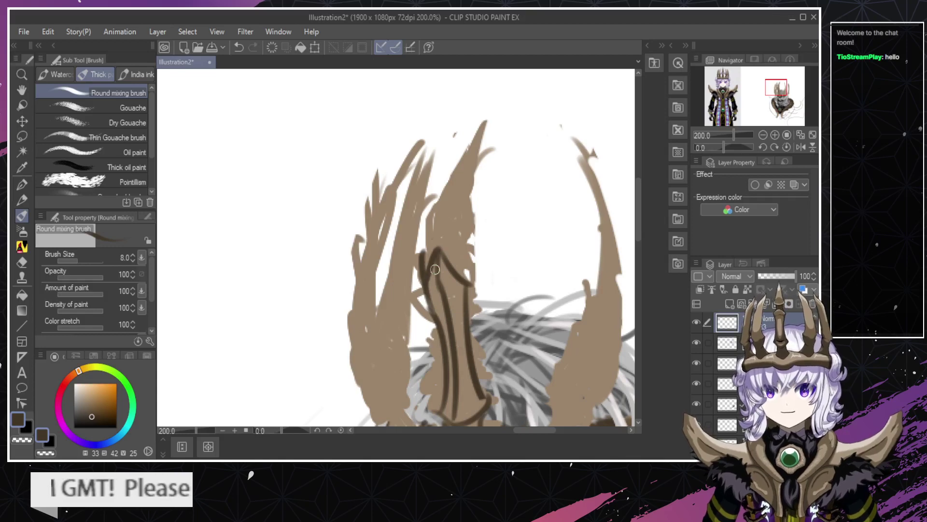
key(ctrl+z)
Erase the upper part of the inner left line on the middle spike's bone segment with the Hard eraser.
key(e)
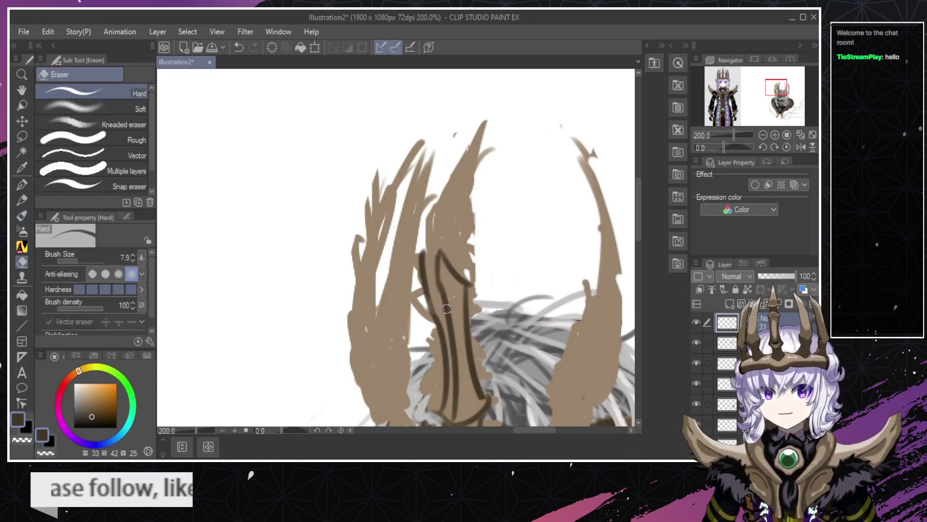
drag(446, 309, 432, 253)
drag(449, 292, 451, 314)
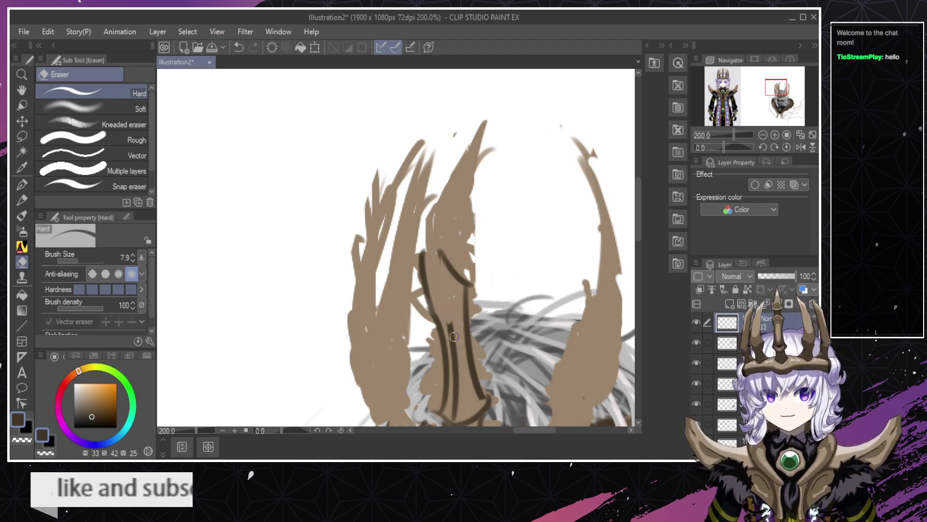
Repaint the upper part of the inner left line in dark brown, leaning further outwards, undoing unsuitable strokes.
key(b)
drag(453, 330, 427, 231)
key(ctrl+z)
drag(453, 331, 436, 244)
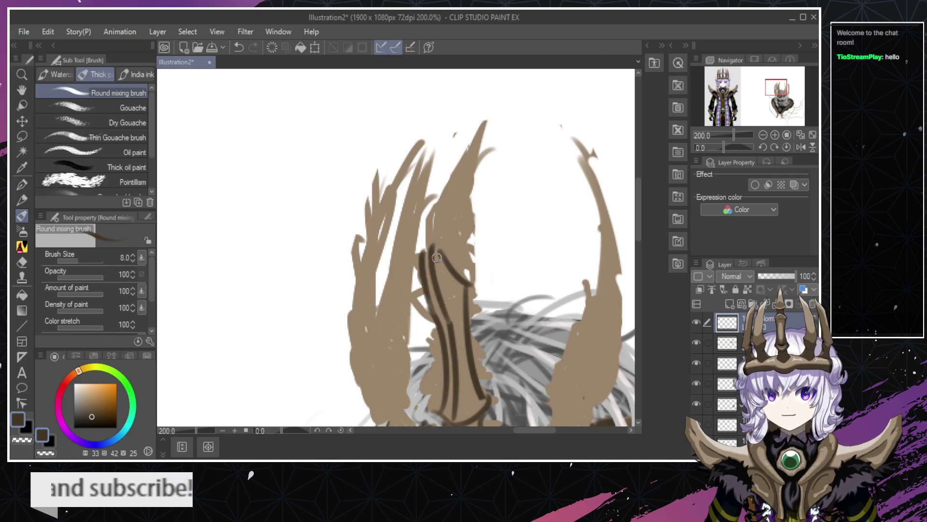
key(ctrl+z)
mouse_move(453, 330)
mouse_down()
mouse_move(435, 287)
mouse_move(436, 258)
mouse_up()
key(ctrl+z)
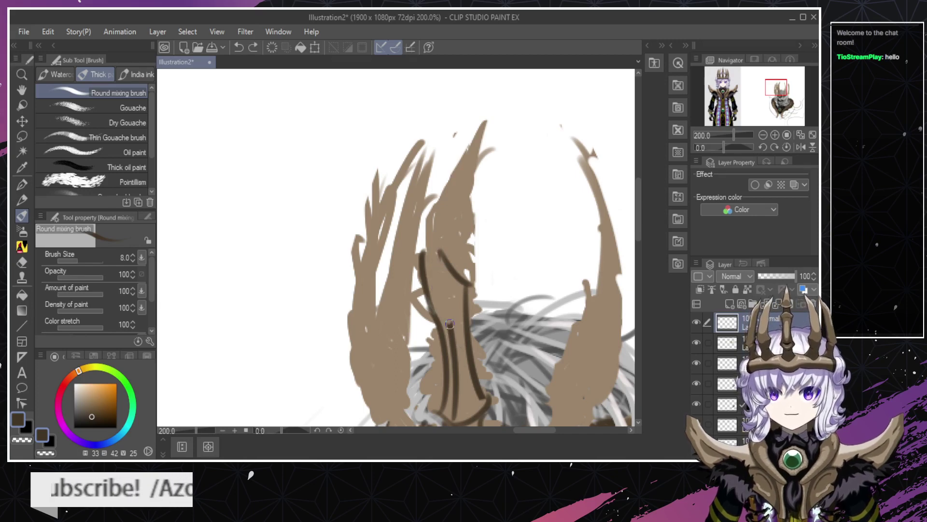
mouse_move(449, 323)
mouse_down()
mouse_move(437, 292)
mouse_move(436, 246)
mouse_up()
key(ctrl+z)
drag(451, 332, 439, 250)
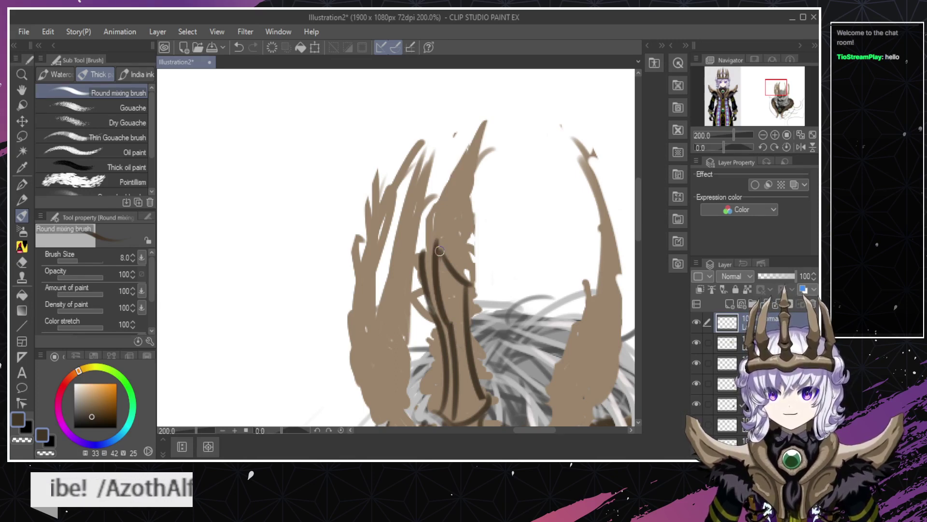
key(ctrl+z)
drag(452, 328, 437, 242)
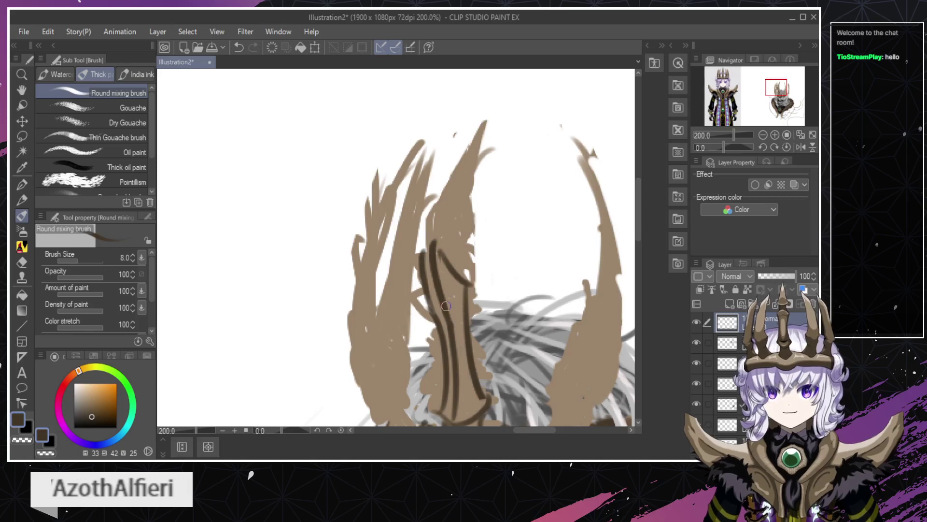
Erase the upper end of the segment's outer left line and try dark brown strokes up to the inner line's tip.
key(e)
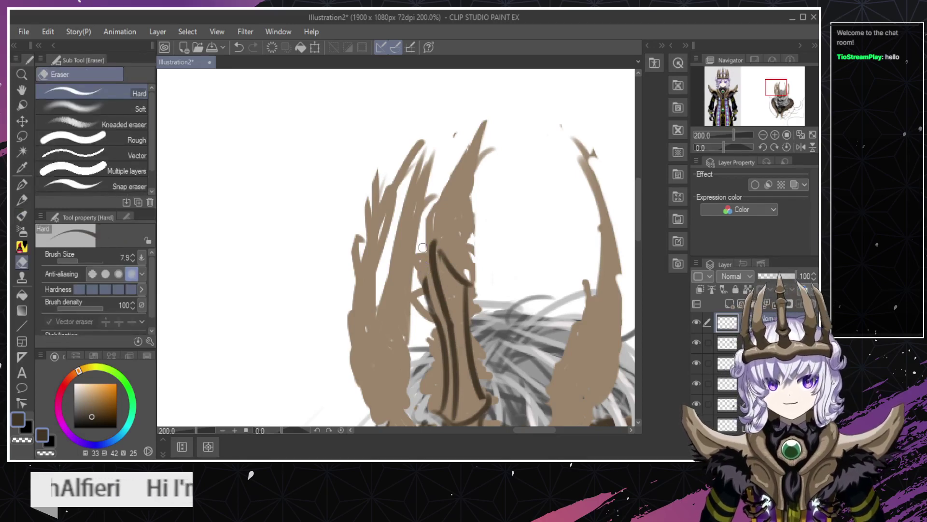
key(b)
drag(438, 314, 434, 238)
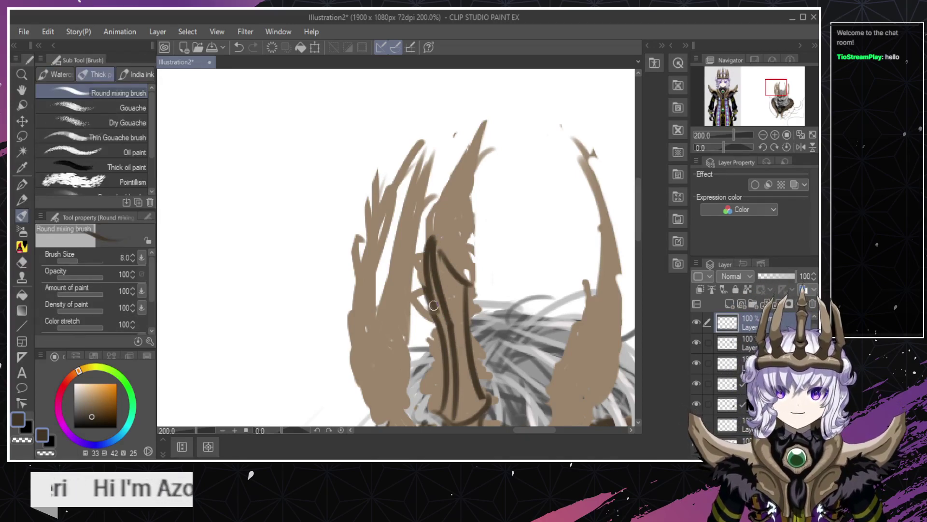
key(ctrl+z)
mouse_move(435, 309)
mouse_down()
mouse_move(427, 256)
mouse_move(432, 227)
mouse_up()
key(ctrl+z)
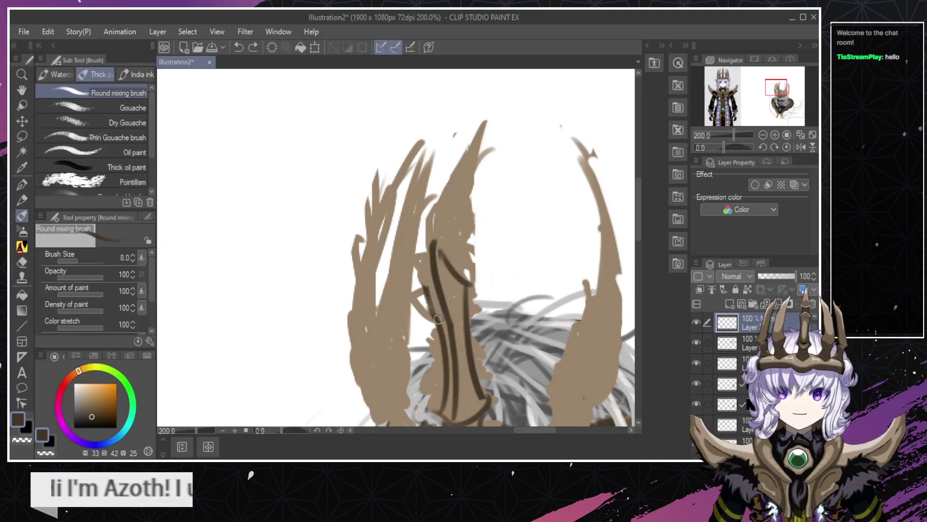
mouse_move(437, 316)
mouse_down()
mouse_move(435, 229)
mouse_move(430, 264)
mouse_move(436, 231)
mouse_move(430, 285)
mouse_move(438, 225)
mouse_up()
key(ctrl+z)
key(ctrl+z)
key(ctrl+z)
key(ctrl+z)
key(ctrl+z)
Repaint the outer left line's upper end in dark brown so it meets the inner line's tip, undoing curved attempts.
drag(434, 295, 439, 220)
key(ctrl+z)
drag(432, 289, 443, 226)
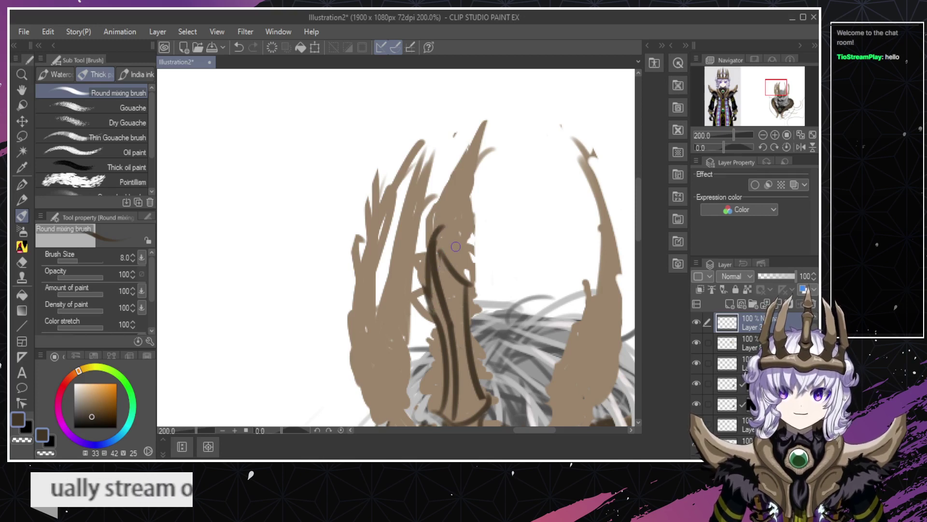
key(ctrl+z)
mouse_move(433, 304)
mouse_down()
mouse_move(433, 245)
mouse_move(431, 286)
mouse_move(449, 228)
mouse_up()
key(ctrl+z)
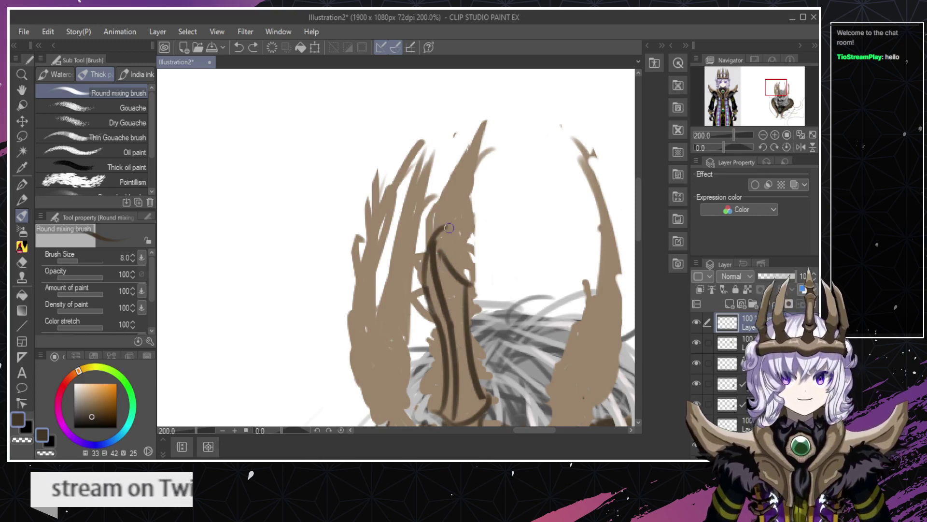
key(ctrl+z)
mouse_move(431, 303)
mouse_down()
mouse_move(441, 233)
mouse_move(444, 240)
mouse_up()
key(ctrl+z)
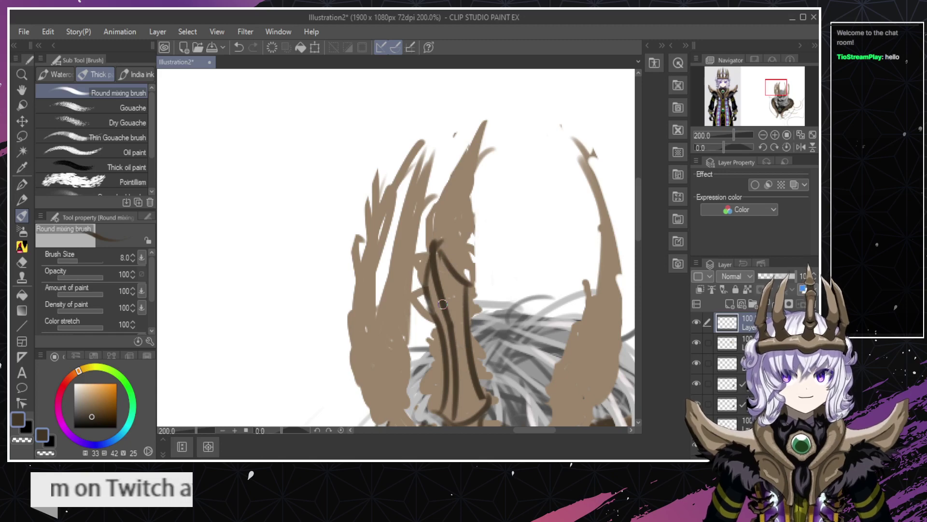
key(ctrl+z)
drag(438, 316, 435, 242)
Check the spike against the whole crown and erase the lower end of the segment's outer left line.
key(ctrl+space)
mouse_move(438, 313)
mouse_down()
mouse_move(447, 314)
mouse_move(443, 337)
mouse_up()
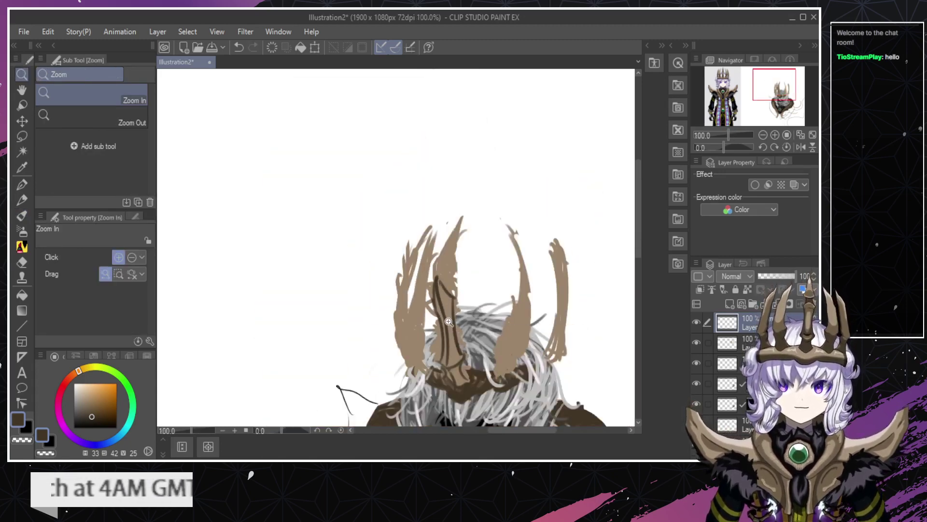
scroll(448, 322, up, 1)
scroll(453, 348, down, 2)
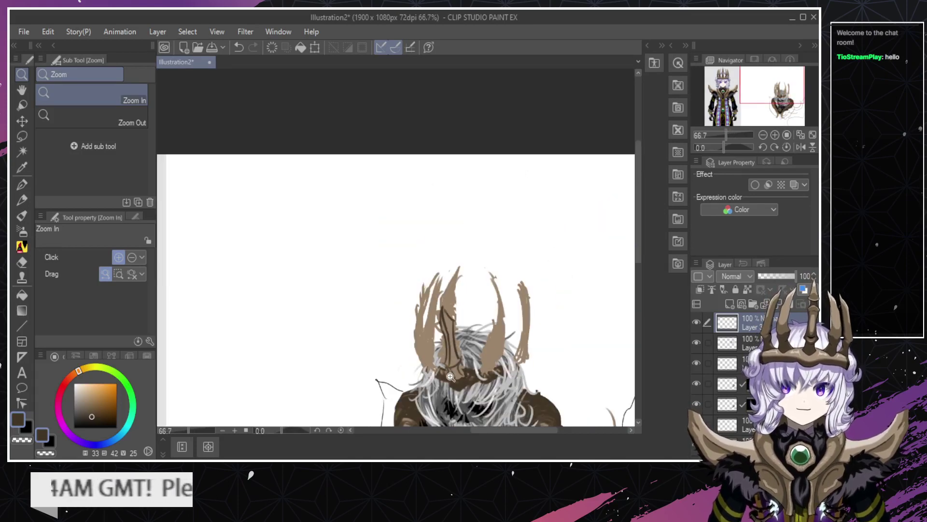
click(451, 373)
click(447, 357)
click(445, 355)
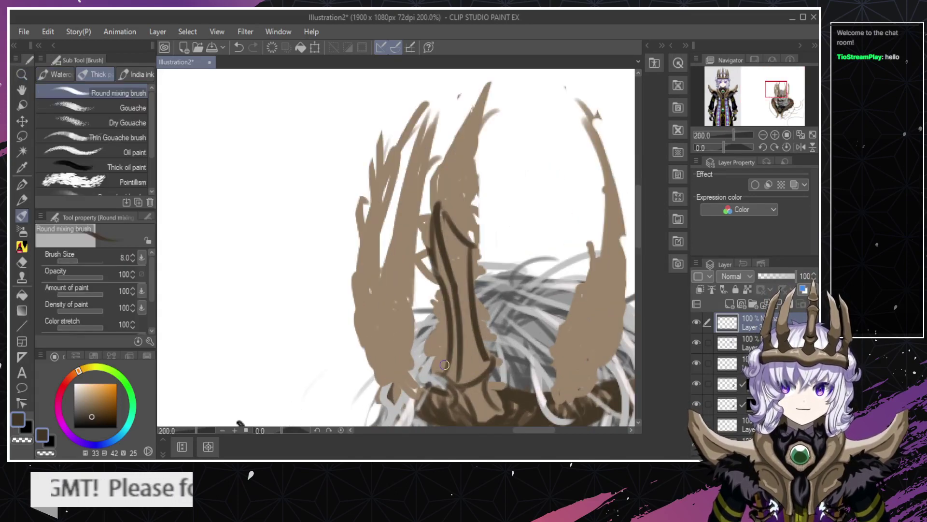
key(e)
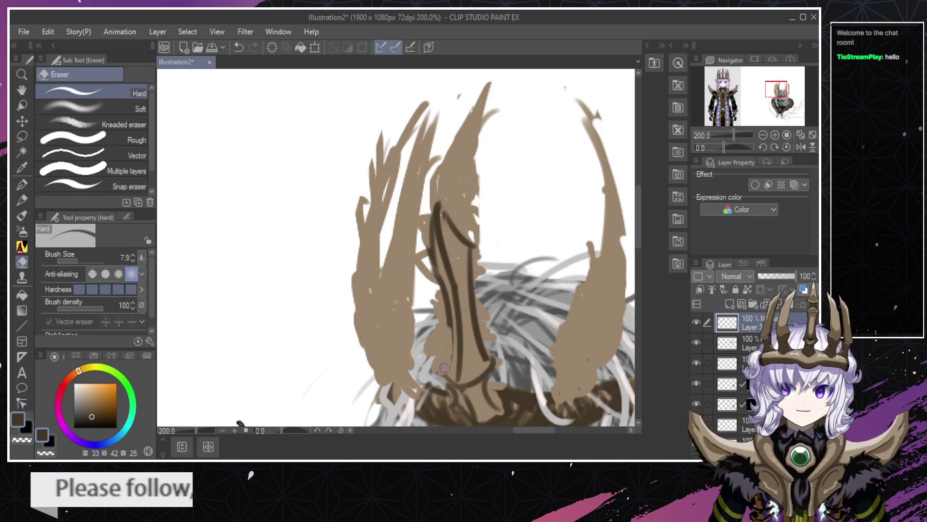
key(b)
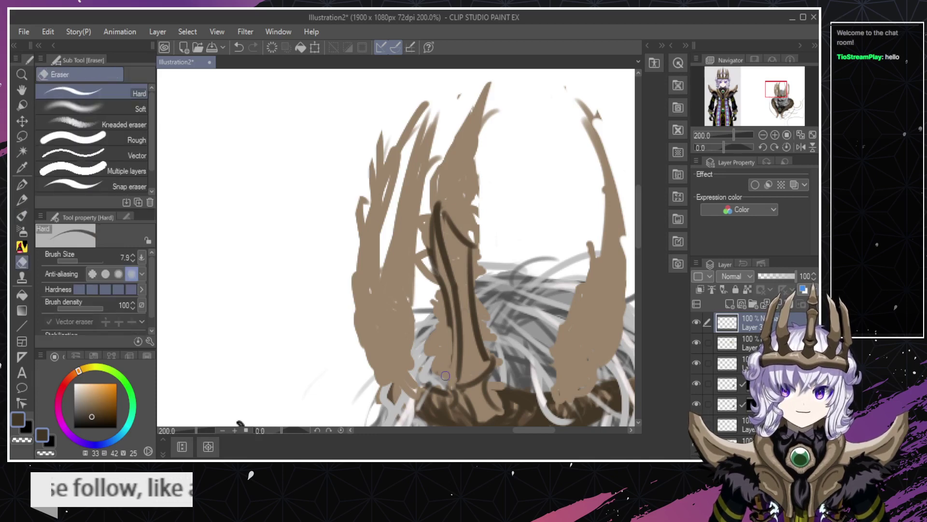
Paint a short dark brown line on the left side of the segment's base, undoing stray strokes.
drag(452, 386, 429, 276)
key(ctrl+z)
key(ctrl+z)
key(ctrl+z)
key(ctrl+z)
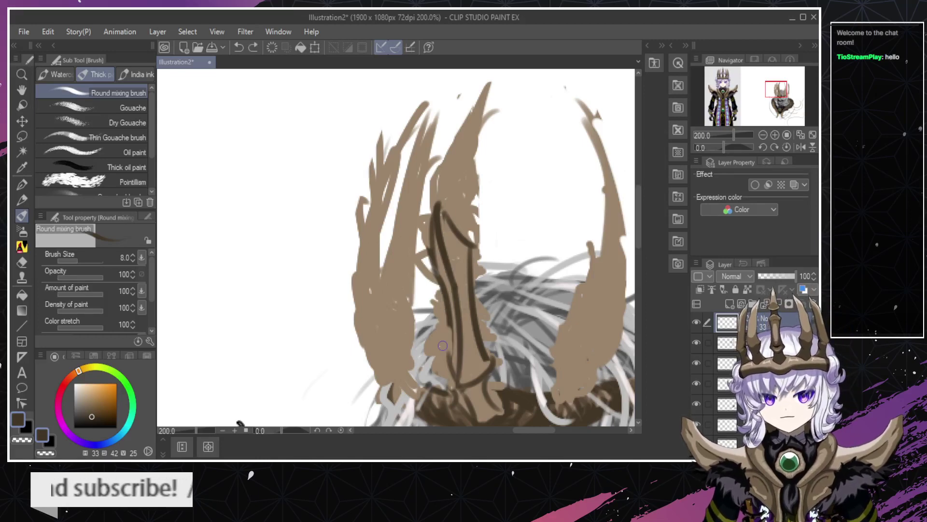
Try dark brown lines linking the short base stroke to the outer left line above, comparing them through undo and redo.
drag(450, 364, 439, 279)
key(ctrl+z)
drag(451, 363, 435, 277)
key(ctrl+z)
key(ctrl+z)
key(ctrl+y)
key(ctrl+z)
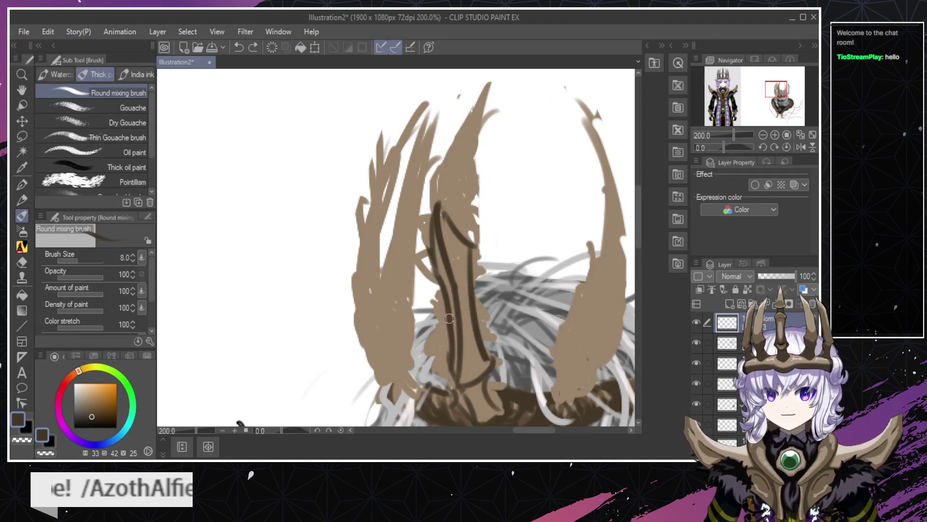
key(ctrl+y)
key(ctrl+z)
key(ctrl+y)
key(ctrl+z)
key(ctrl+y)
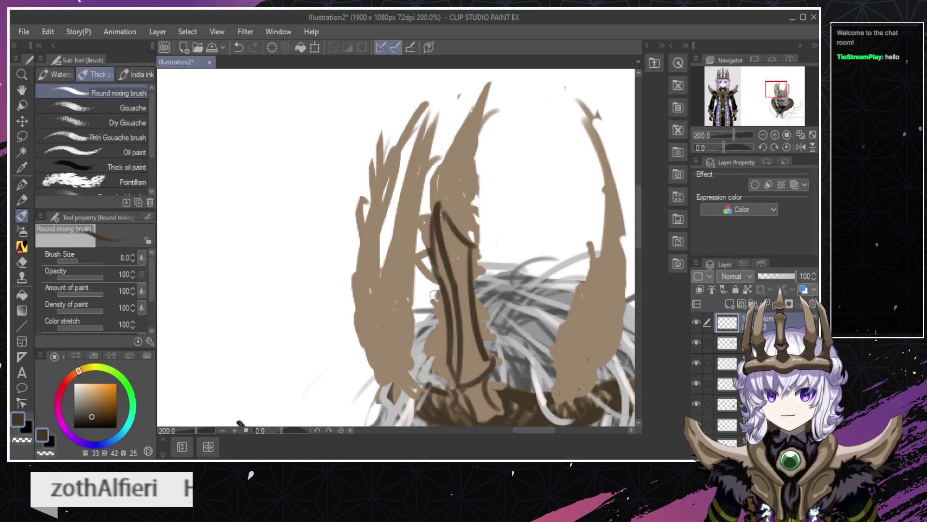
key(ctrl+z)
key(ctrl+y)
key(ctrl+z)
drag(451, 362, 440, 302)
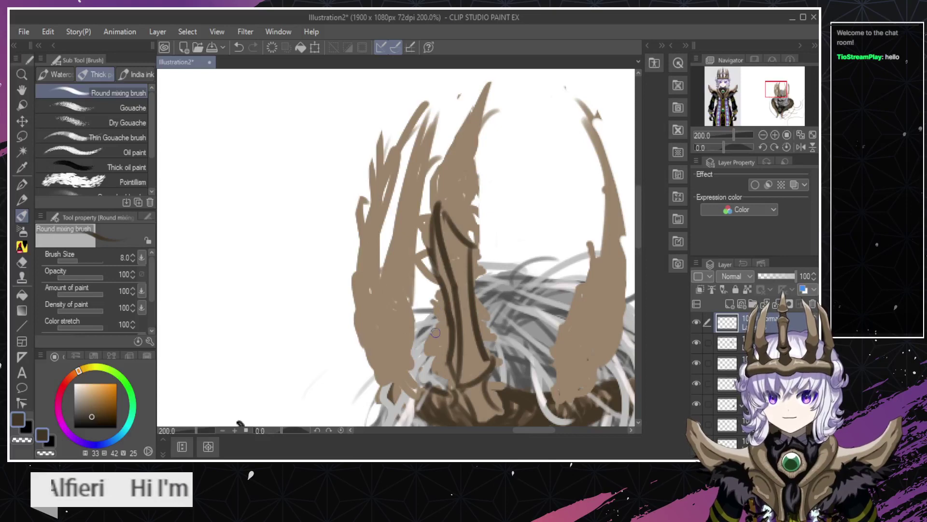
key(ctrl+z)
Erase the outer left line and the lower part of the inner left line on the middle spike's segment.
key(e)
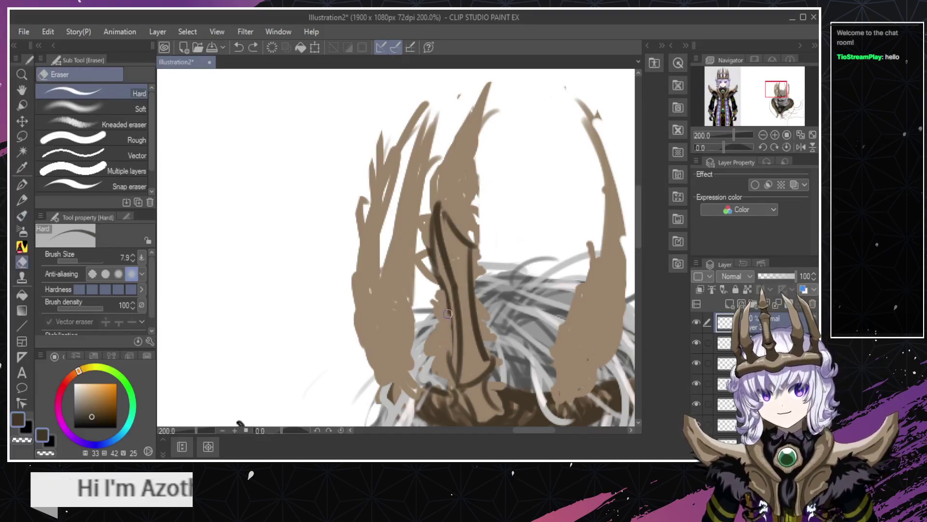
key(ctrl+y)
drag(448, 307, 432, 259)
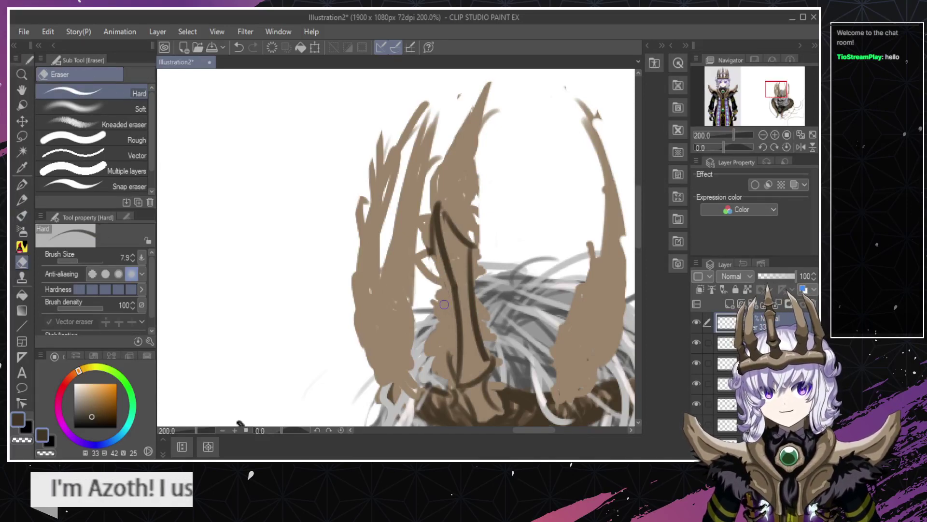
mouse_move(459, 367)
mouse_down()
mouse_move(460, 338)
mouse_move(461, 367)
mouse_move(451, 361)
mouse_up()
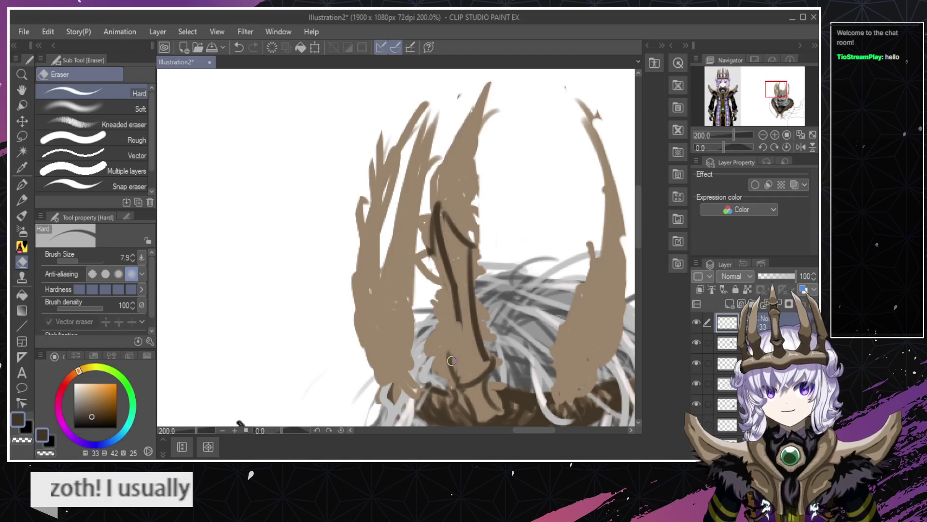
drag(453, 406, 457, 403)
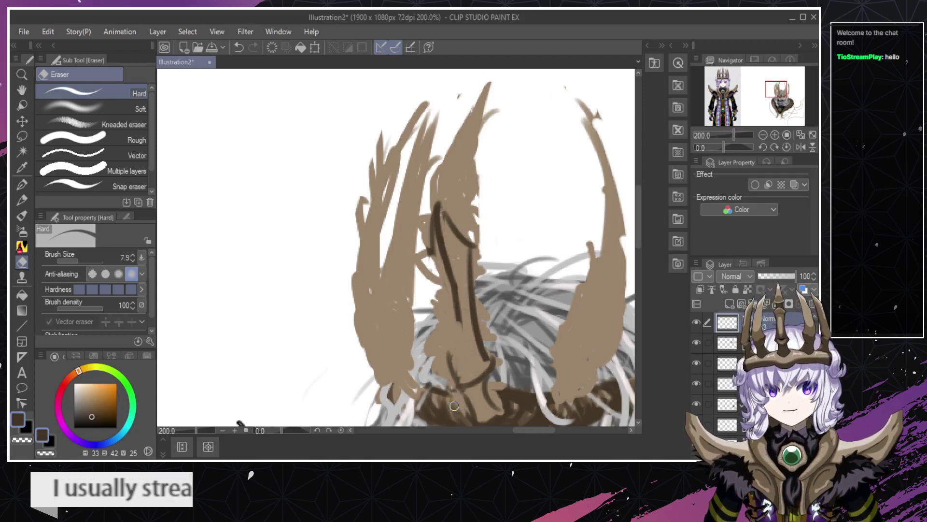
Try repainting the spike's left edge in dark brown from the crown band upwards, undoing each stroke.
key(b)
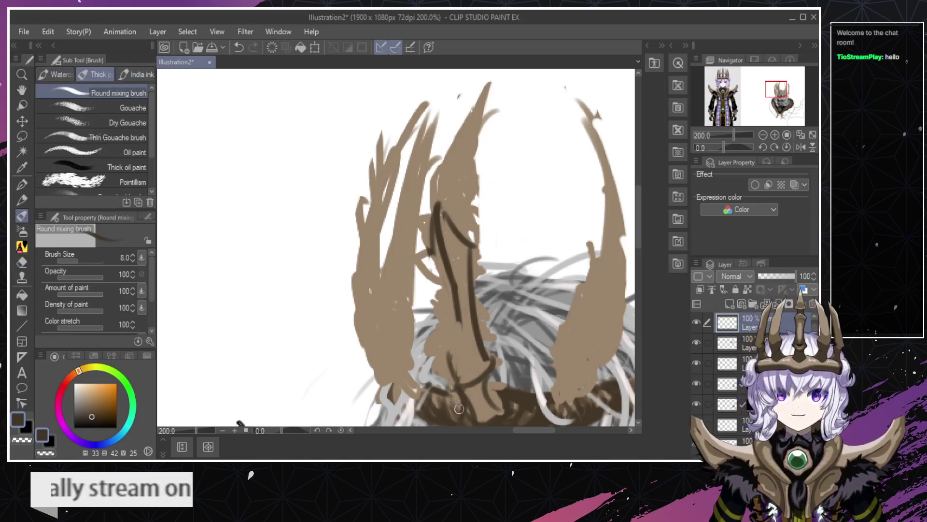
key(ctrl+z)
drag(469, 420, 451, 384)
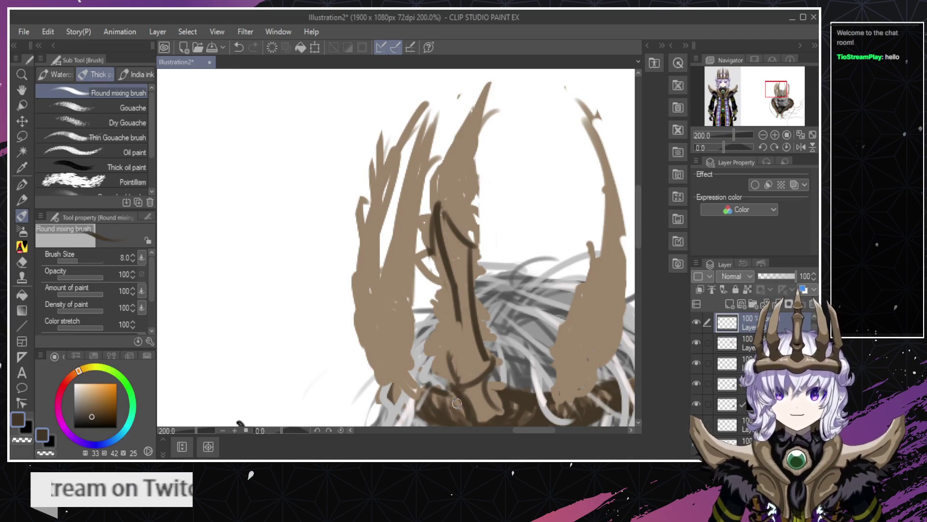
key(ctrl+z)
mouse_move(466, 417)
mouse_down()
mouse_move(438, 370)
mouse_move(436, 335)
mouse_up()
key(ctrl+z)
key(ctrl+z)
drag(453, 387, 431, 289)
key(ctrl+z)
Erase most of the remaining inner left line on the middle spike, keeping only its upper tip.
key(e)
mouse_move(440, 205)
mouse_down()
mouse_move(461, 316)
mouse_move(420, 333)
mouse_up()
key(ctrl+space)
drag(463, 375, 486, 375)
Try drawing the middle spike's left edge in dark brown from the crown band upwards, undoing each stroke.
key(b)
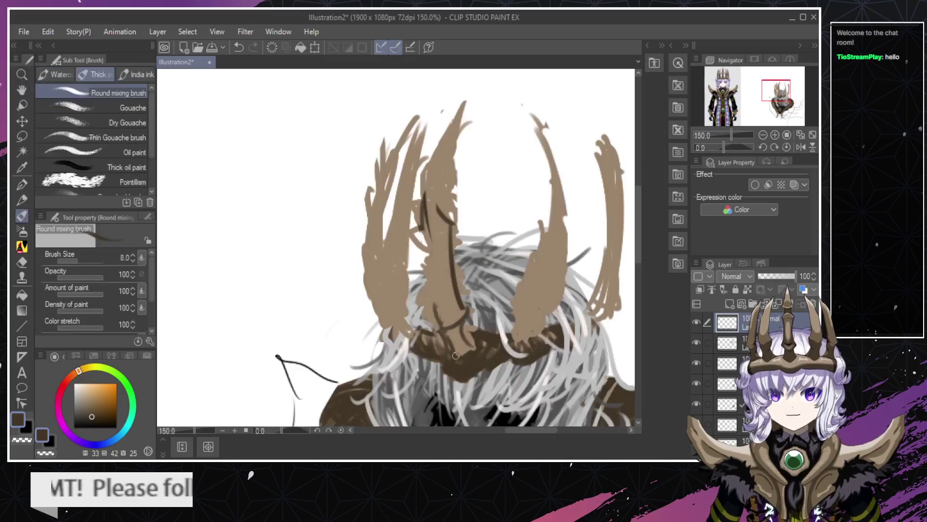
drag(452, 342, 435, 303)
key(ctrl+z)
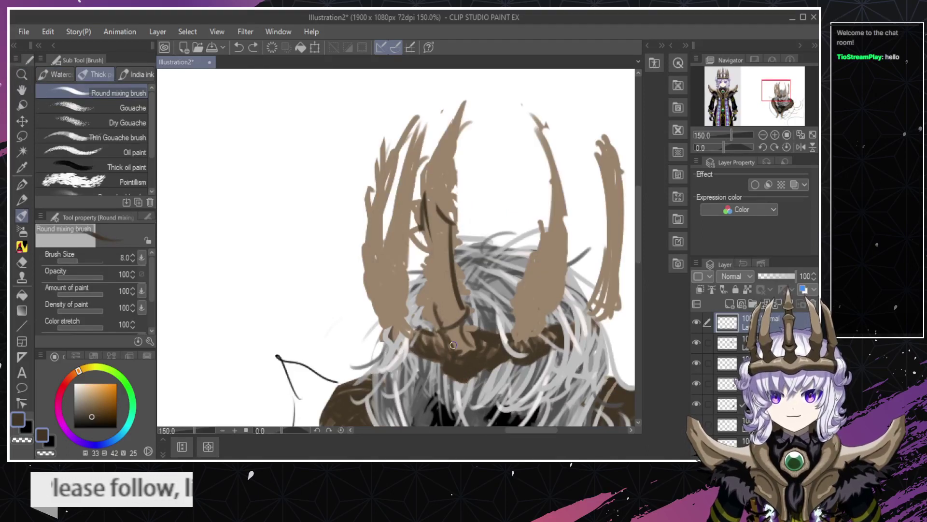
drag(452, 340, 438, 299)
key(ctrl+z)
drag(444, 333, 418, 205)
key(ctrl+z)
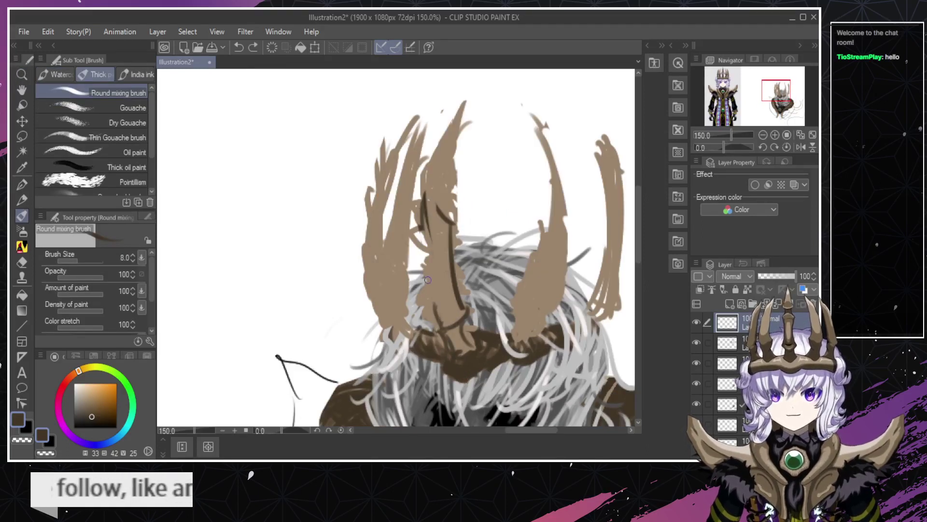
drag(440, 326, 424, 194)
key(ctrl+z)
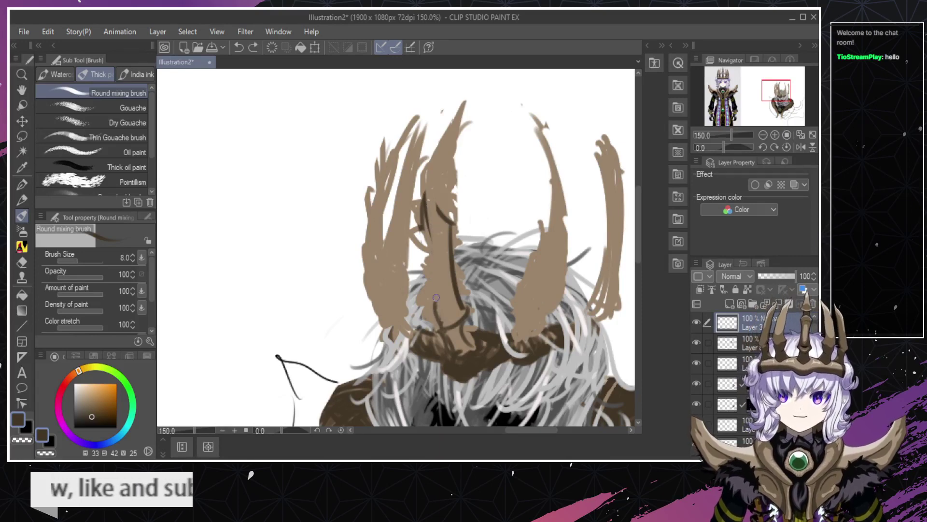
Try shorter dark brown strokes from above the middle spike's base joint up its left side, undoing each one.
drag(436, 298, 424, 205)
key(ctrl+z)
drag(439, 318, 424, 230)
key(ctrl+z)
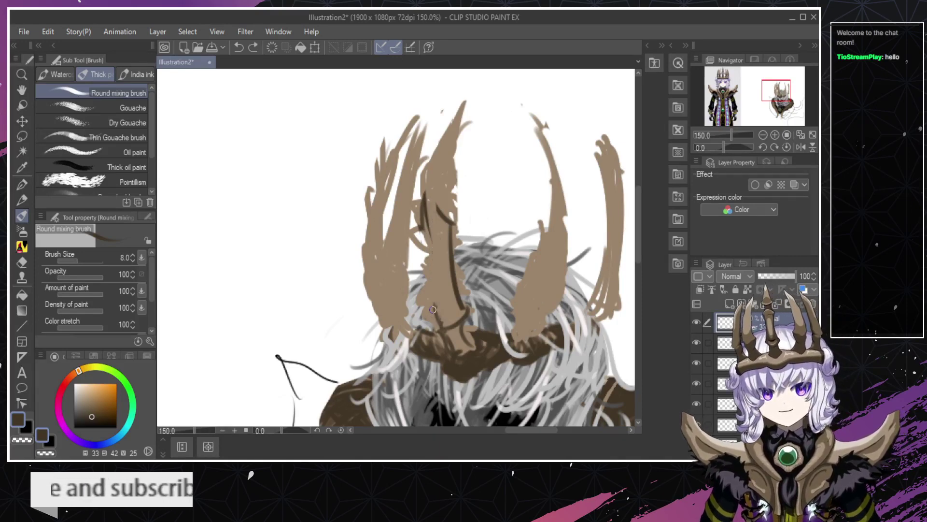
drag(432, 309, 422, 227)
key(ctrl+z)
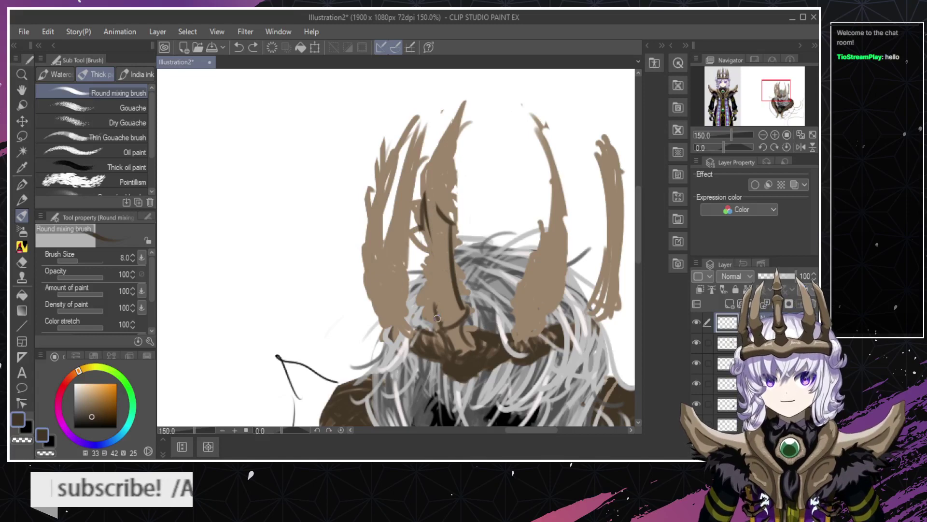
drag(437, 318, 425, 235)
key(ctrl+z)
Draw the long edge line of the middle spike's bone segment in dark brown, undoing unwanted strokes.
mouse_move(437, 317)
mouse_down()
mouse_move(421, 227)
mouse_move(426, 172)
mouse_move(437, 213)
mouse_move(452, 222)
mouse_up()
key(e)
key(b)
key(ctrl+z)
key(ctrl+z)
key(ctrl+z)
Outline the left edge of the middle spike's pointed top segment in dark brown, undoing unwanted strokes.
mouse_move(426, 189)
mouse_down()
mouse_move(464, 105)
mouse_move(450, 196)
mouse_move(461, 210)
mouse_move(442, 155)
mouse_up()
key(ctrl+z)
key(ctrl+z)
key(ctrl+z)
key(ctrl+z)
key(ctrl+z)
key(ctrl+z)
Try several dark brown curves for the right edge of the middle spike's top segment, undoing the rejected ones.
drag(459, 199, 448, 154)
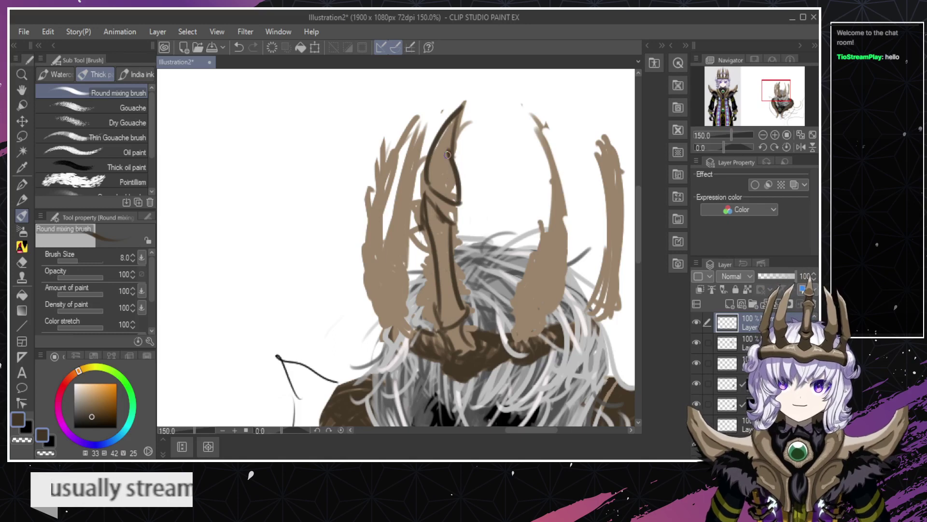
key(ctrl+z)
drag(456, 202, 450, 156)
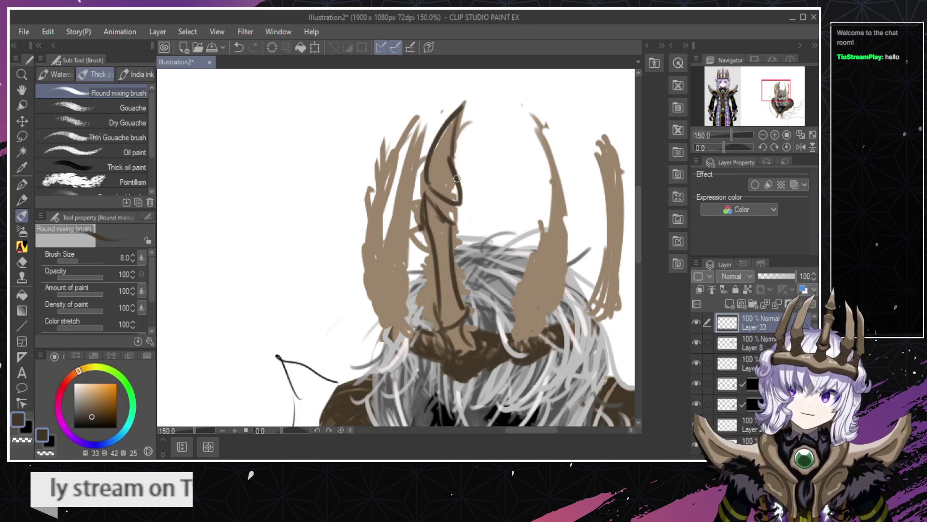
key(ctrl+z)
mouse_move(454, 205)
mouse_down()
mouse_move(446, 161)
mouse_move(463, 106)
mouse_up()
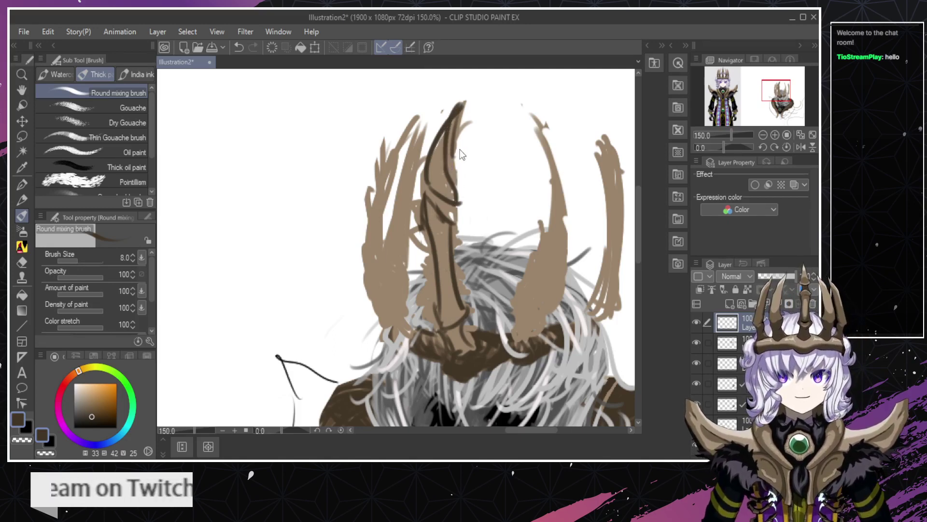
key(ctrl+z)
Erase the dark lines near the middle spike's tip and the left outline of its top segment.
key(e)
drag(453, 138, 450, 111)
key(b)
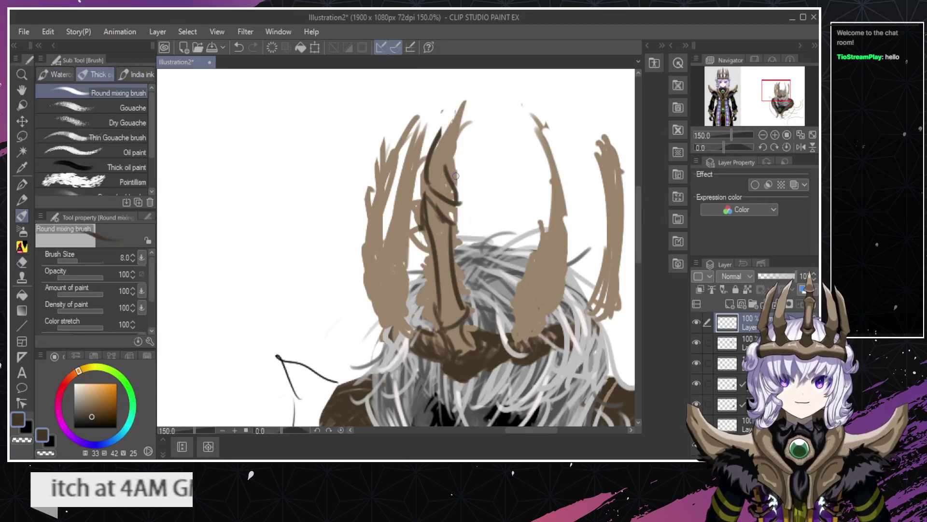
drag(448, 171, 463, 109)
key(ctrl+z)
key(e)
drag(430, 182, 436, 133)
Redraw the top segment's left edge as a straighter dark brown line up to the tip, comparing it through undo and redo.
key(b)
drag(427, 179, 463, 103)
key(ctrl+z)
key(ctrl+y)
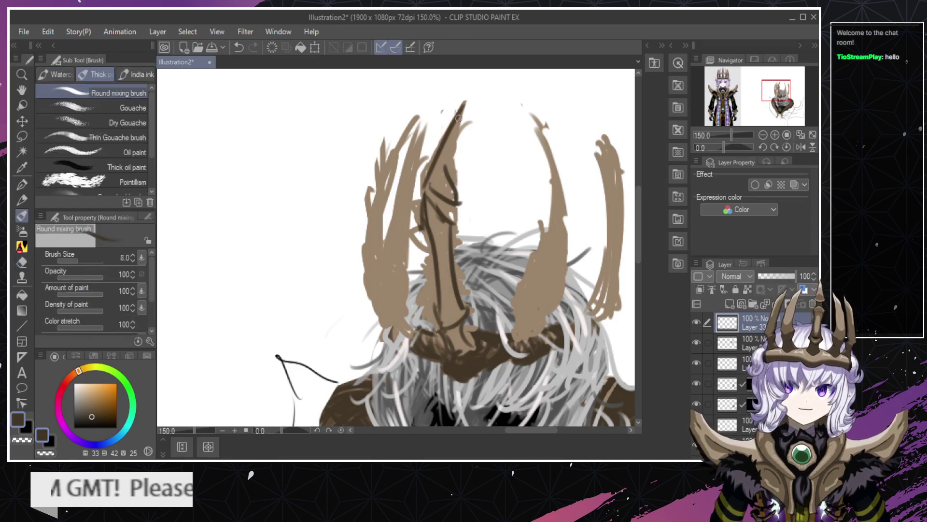
key(ctrl+z)
key(ctrl+y)
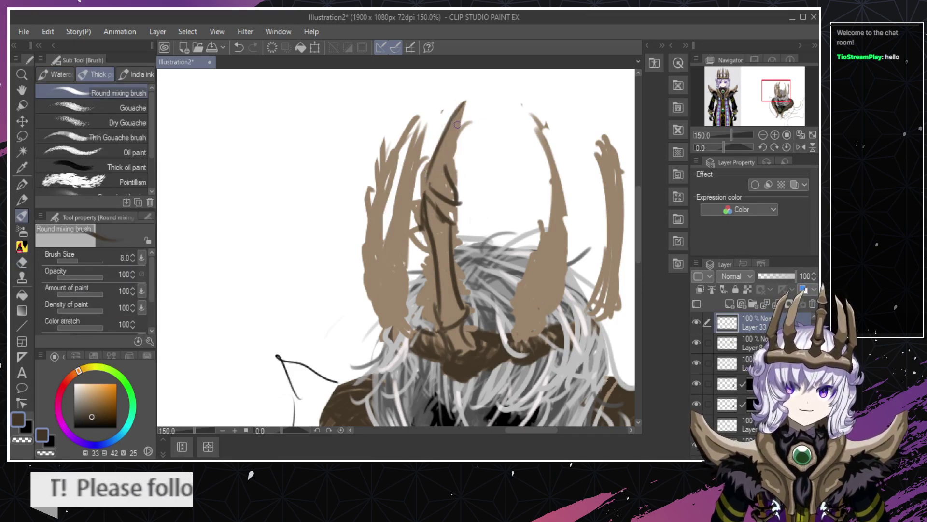
Draw the top segment's right edge in dark brown up to the tip, undoing and retrying the strokes.
mouse_move(463, 112)
mouse_down()
mouse_move(447, 191)
mouse_move(470, 100)
mouse_up()
key(ctrl+z)
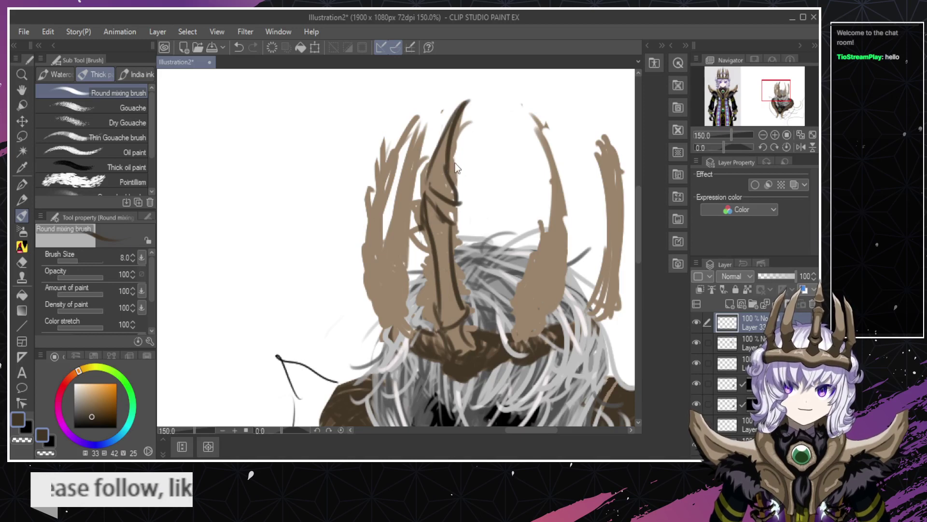
key(ctrl+z)
drag(446, 186, 464, 103)
key(ctrl+z)
drag(446, 170, 464, 109)
key(ctrl+z)
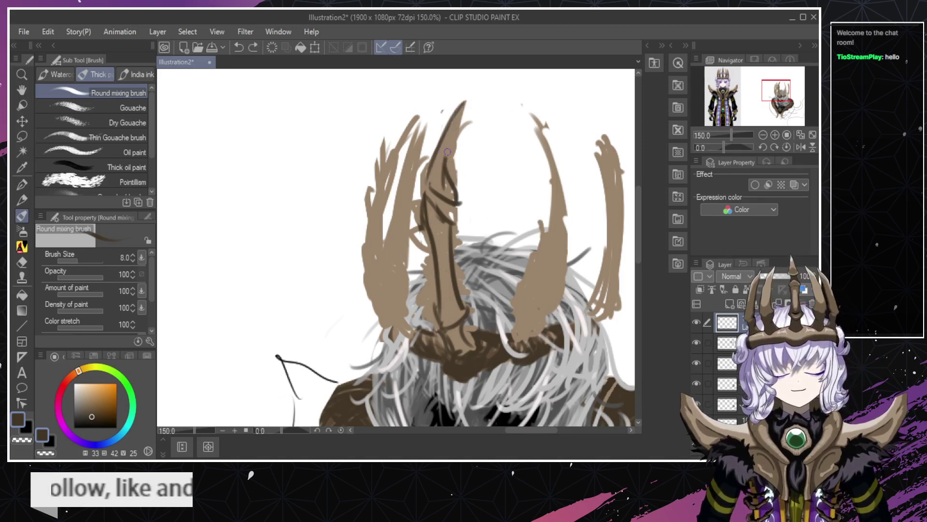
key(ctrl+y)
Select everything on the outline layer and delete all of the middle spike's dark brown lines.
key(/)
alt+click(451, 205)
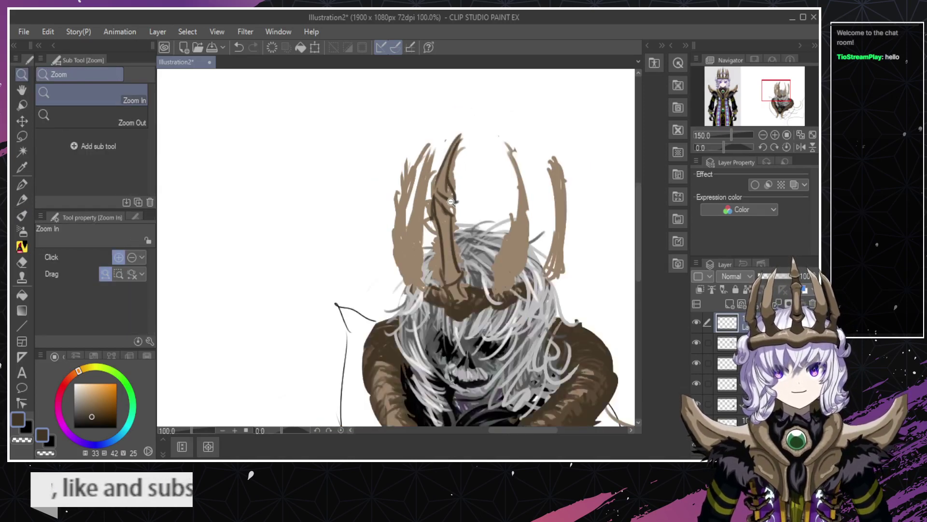
alt+click(451, 207)
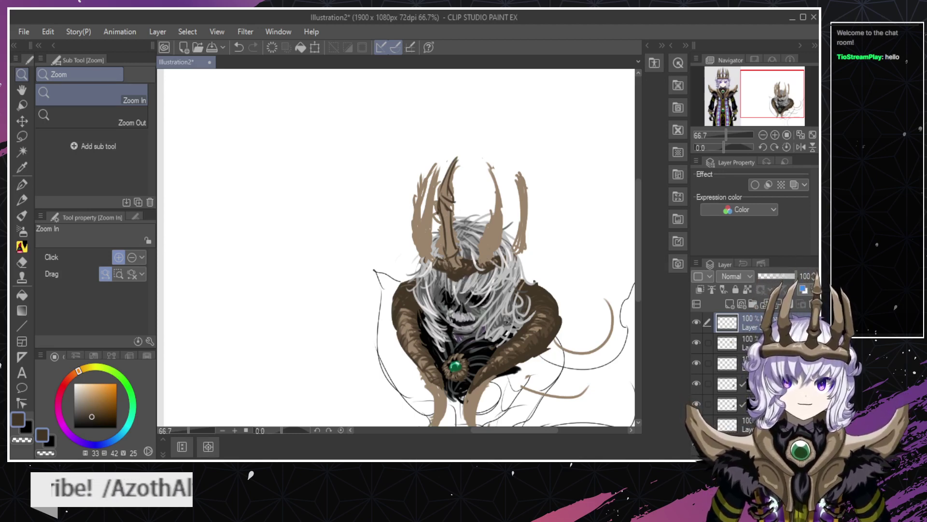
key(e)
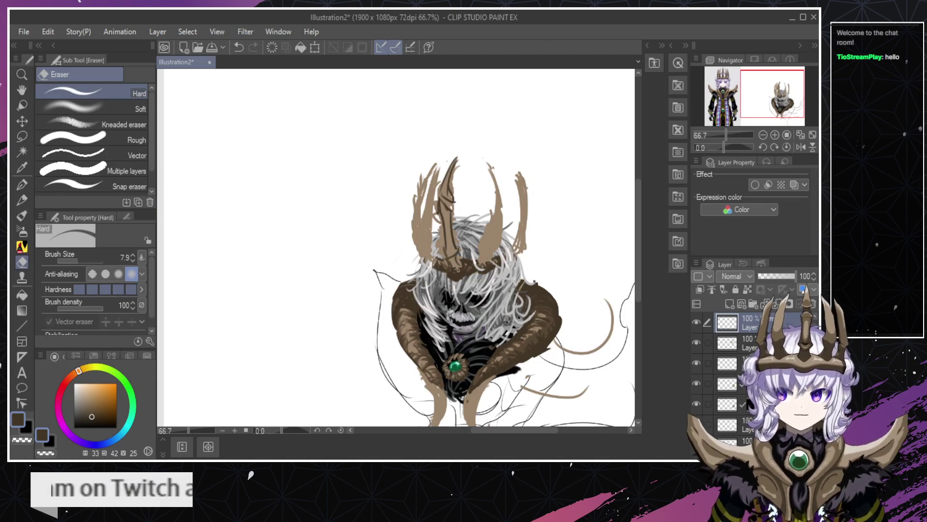
drag(458, 269, 459, 251)
key(ctrl+a)
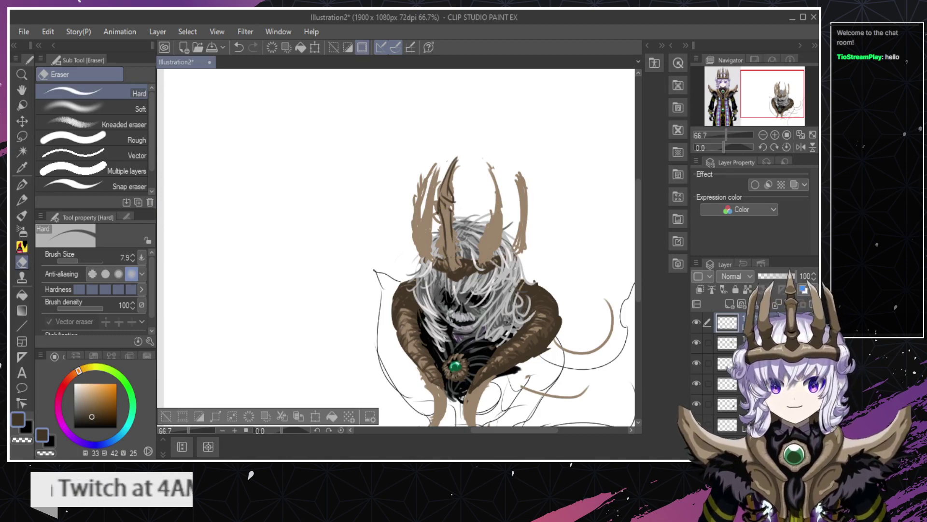
key(Delete)
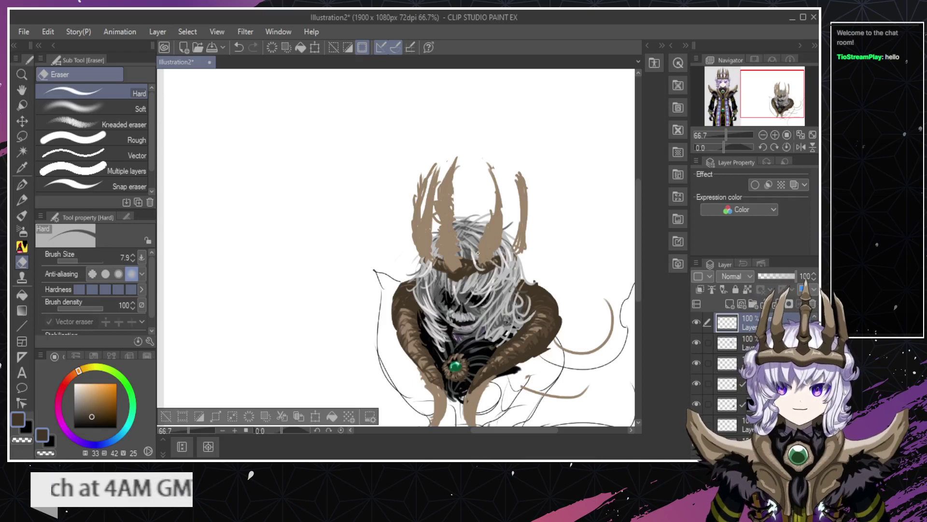
Hide the layer that holds the crown's spikes.
ctrl+shift+click(465, 273)
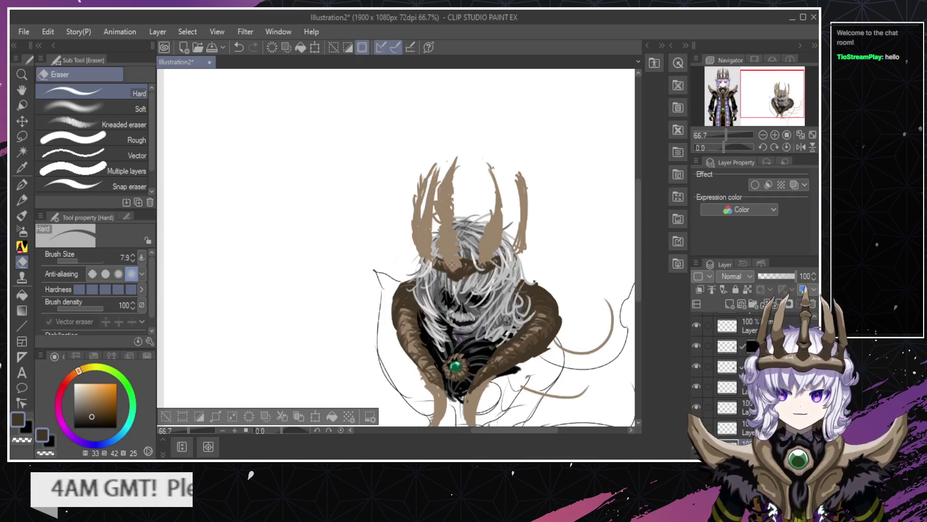
scroll(724, 367, up, 3)
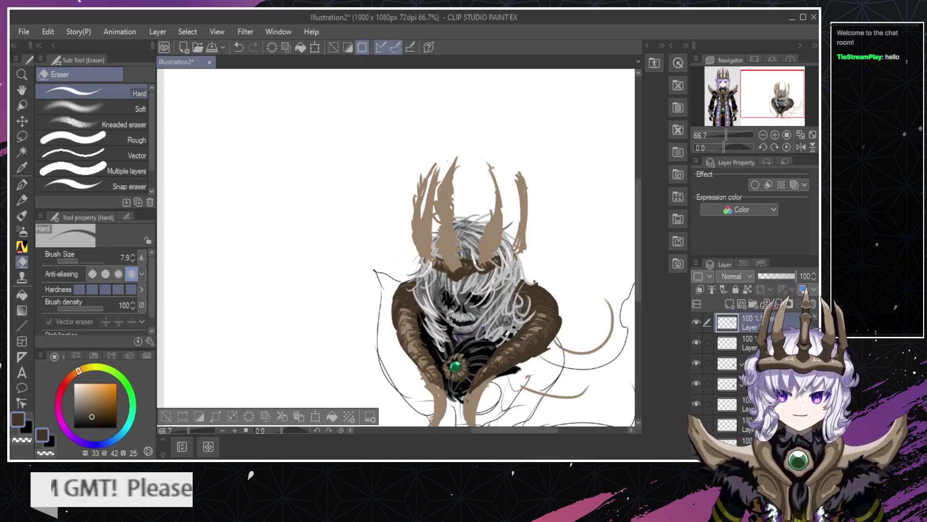
click(696, 321)
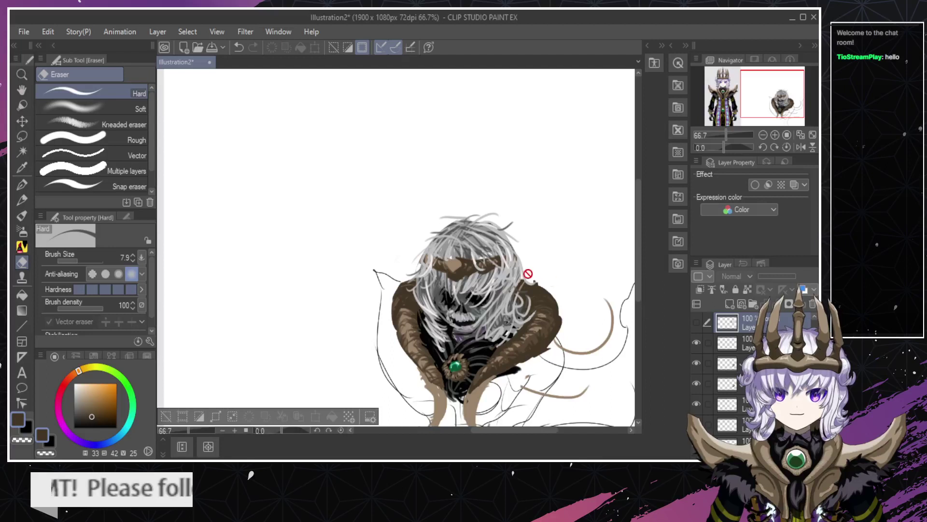
Hide the crown band's dark shading layer and select the layer with its flat tan base.
key(ctrl+space)
double_click(458, 268)
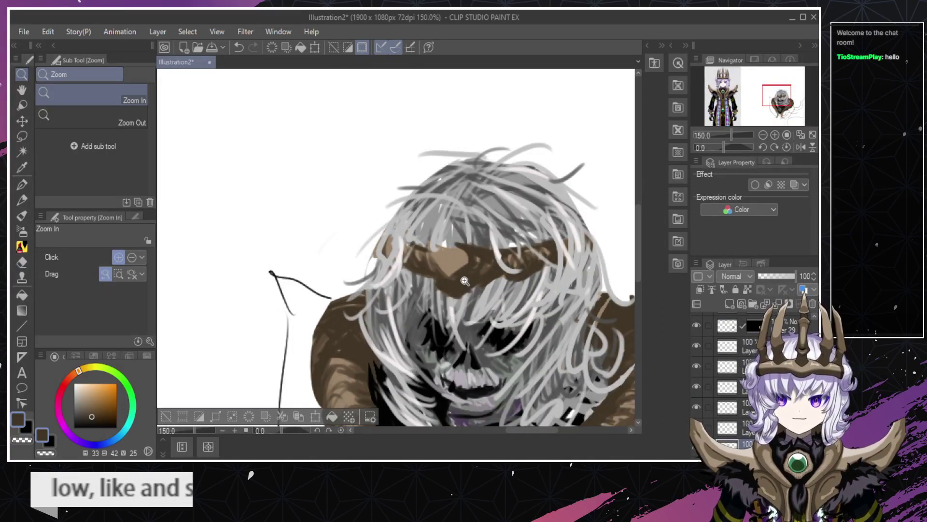
key(e)
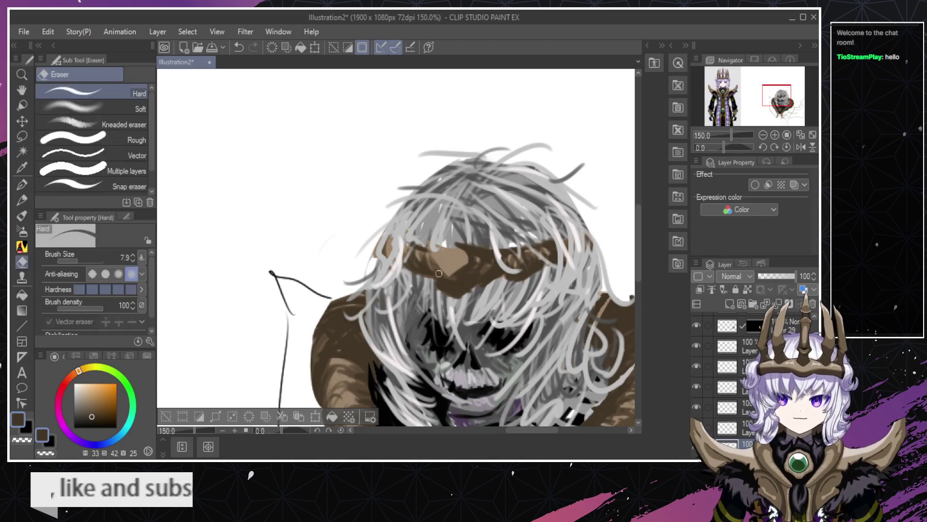
ctrl+shift+click(463, 289)
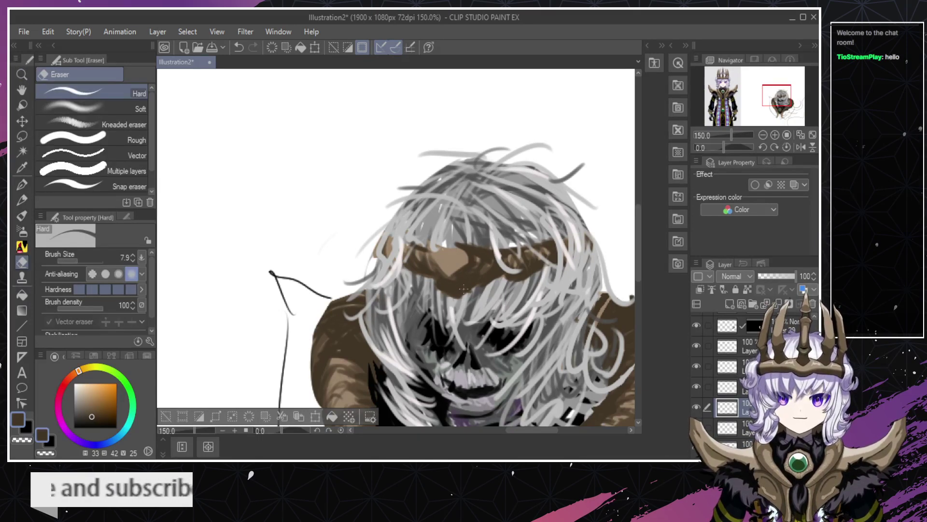
click(697, 410)
click(696, 426)
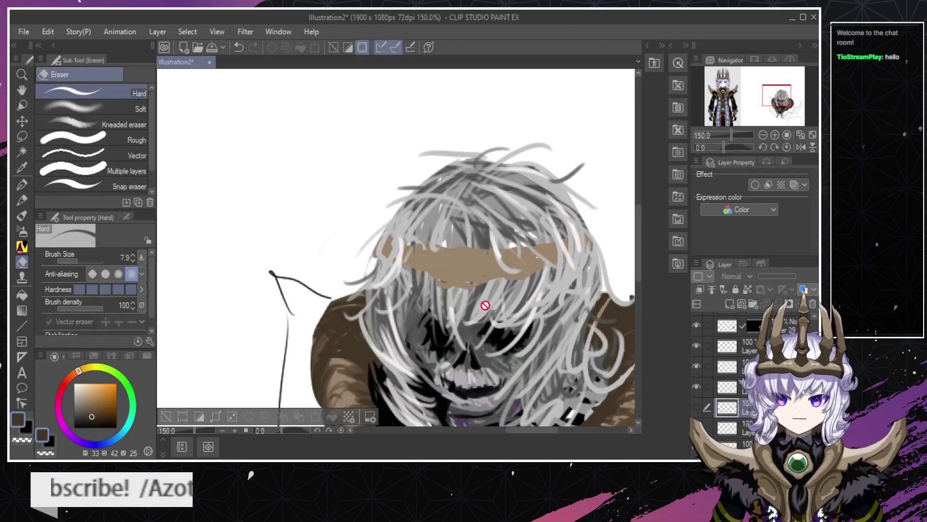
ctrl+shift+click(472, 277)
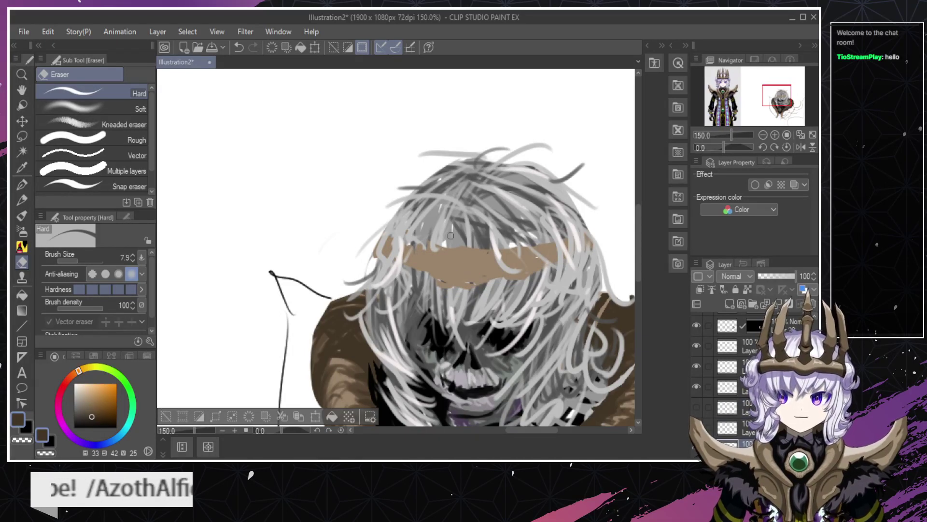
Try erasing along the upper edge of the tan crown band, then undo it.
mouse_move(445, 246)
mouse_down()
mouse_move(500, 247)
mouse_move(440, 243)
mouse_move(521, 257)
mouse_up()
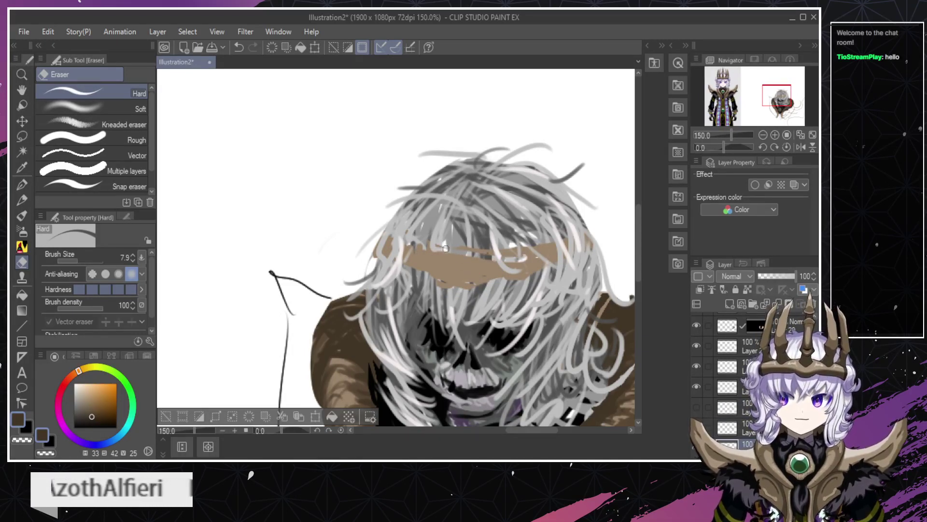
key(ctrl+z)
key(ctrl+z)
Sample the band's tan colour and extend the band's lower centre into a downward point.
key(b)
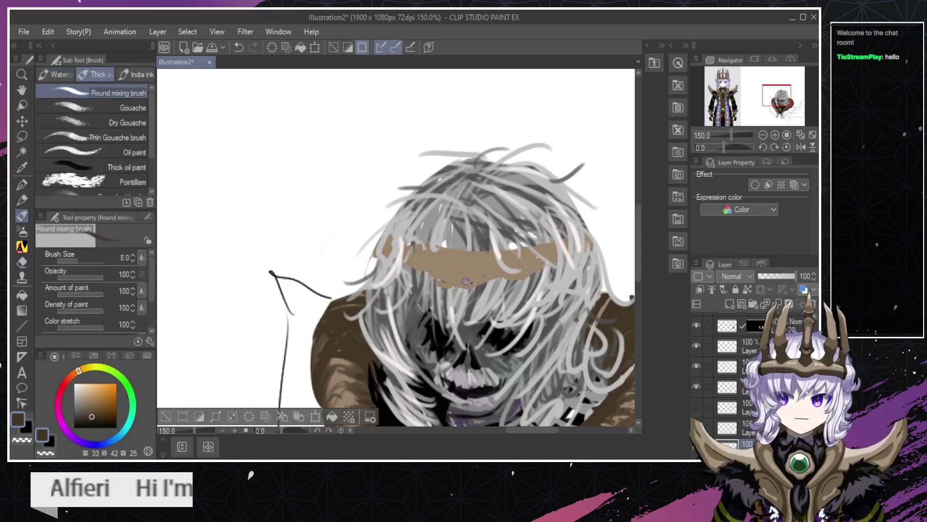
alt+click(464, 268)
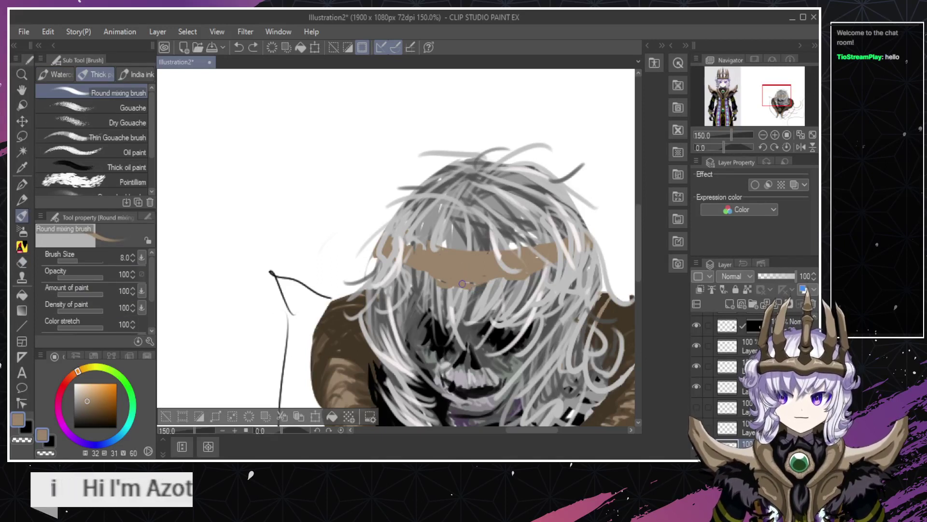
mouse_move(462, 286)
mouse_down()
mouse_move(492, 285)
mouse_move(448, 276)
mouse_move(493, 272)
mouse_move(467, 282)
mouse_move(454, 283)
mouse_move(494, 272)
mouse_move(471, 283)
mouse_up()
key(ctrl+z)
key(ctrl+z)
key(e)
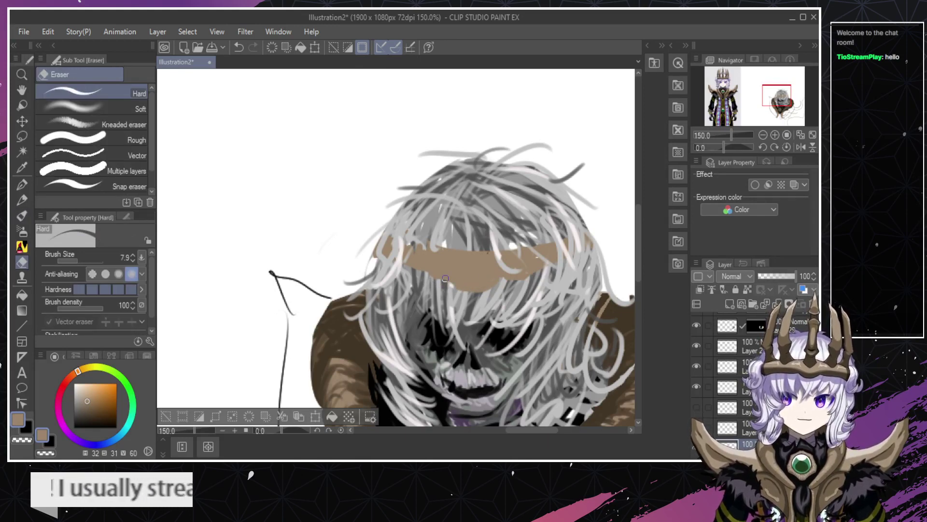
key(b)
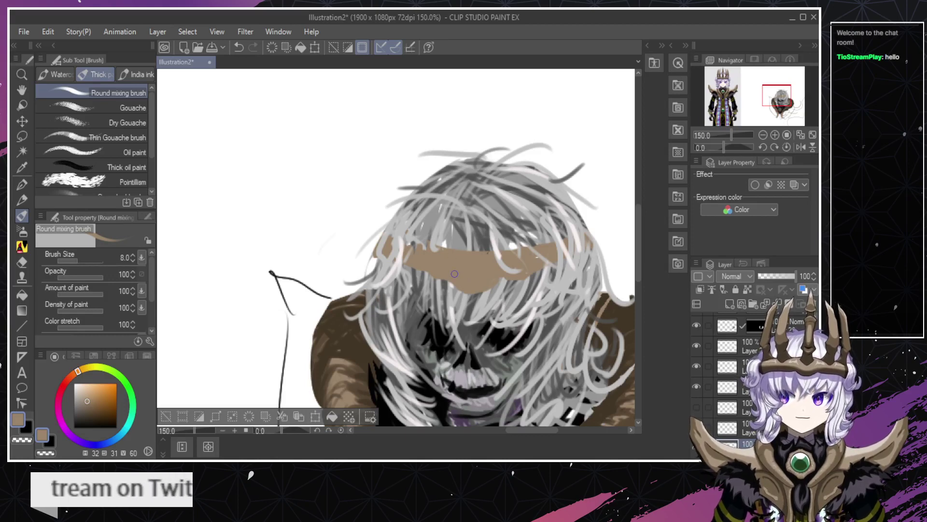
key(e)
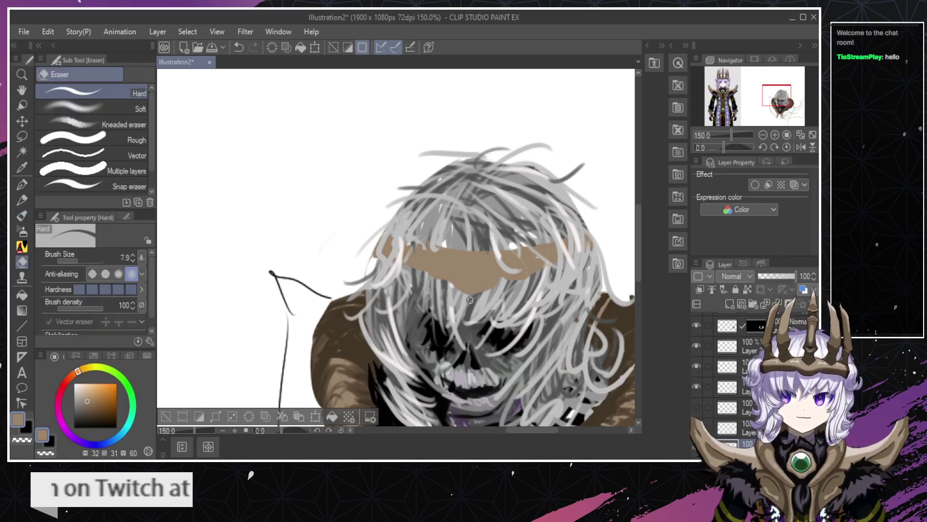
key(ctrl+z)
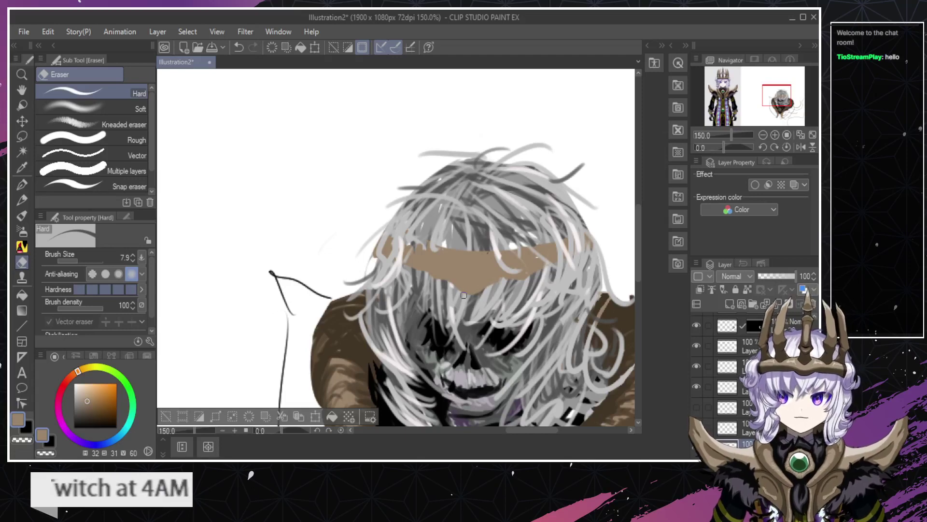
drag(438, 250, 518, 252)
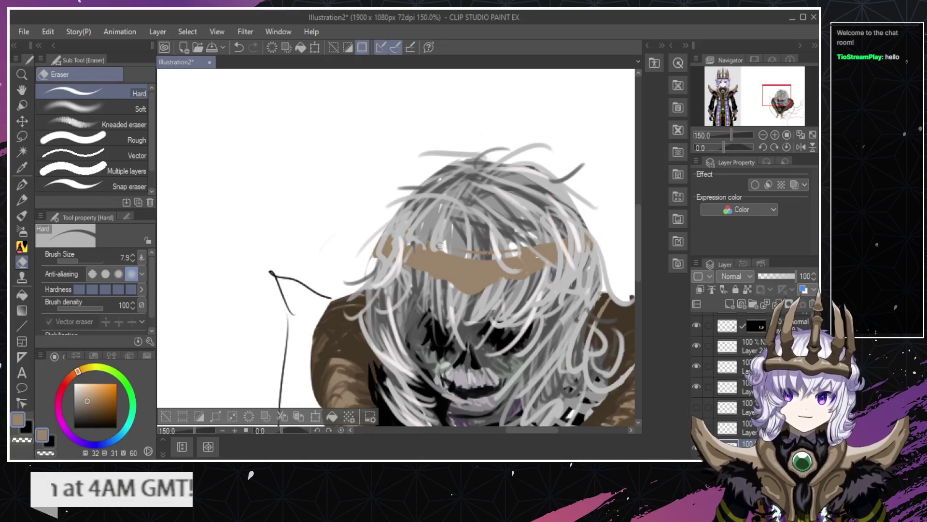
key(ctrl+z)
Erase along the upper edge of the tan crown band to trim its centre into a smoother, shallow curve.
drag(439, 250, 491, 251)
key(slash)
alt+click(457, 251)
alt+click(457, 252)
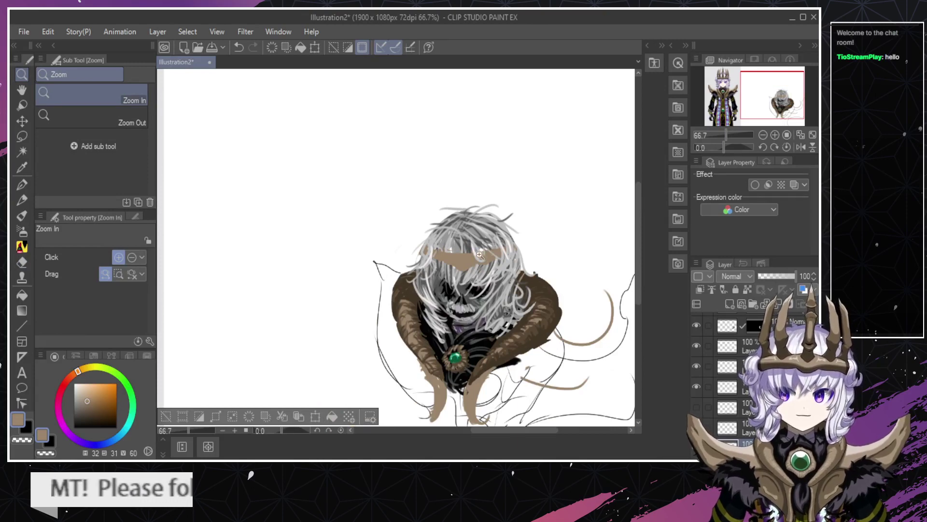
click(480, 254)
click(478, 252)
key(e)
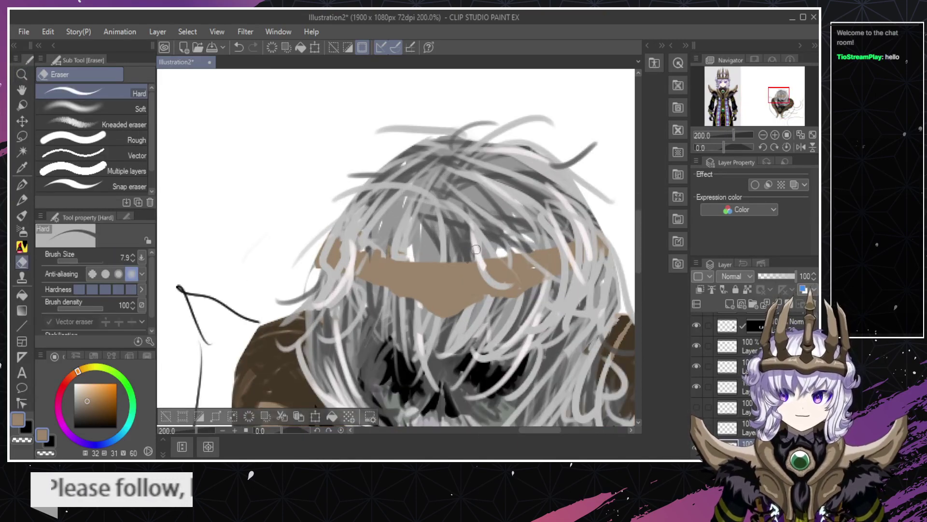
drag(437, 258, 540, 253)
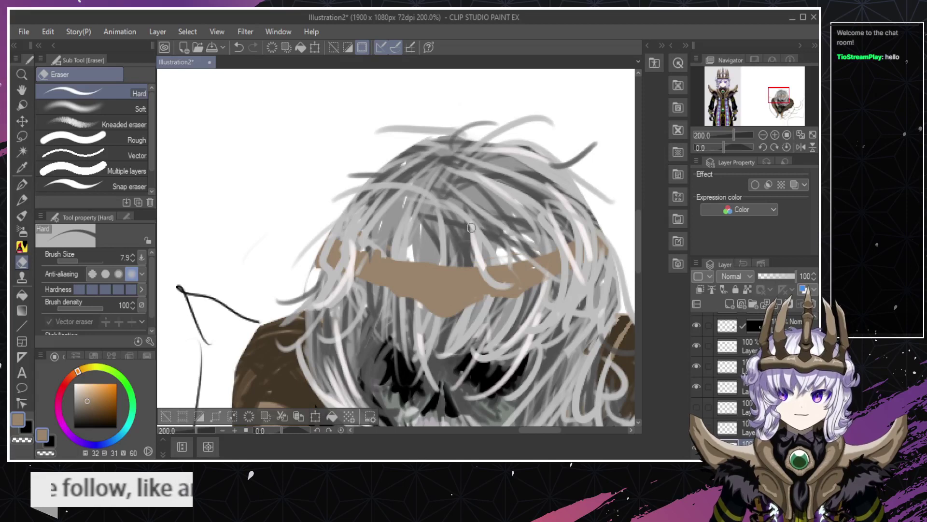
Hide and reshow the white backing layer to examine the gaps in the hair around the crown band.
key(slash)
alt+click(445, 271)
alt+click(445, 271)
alt+click(445, 271)
alt+click(445, 271)
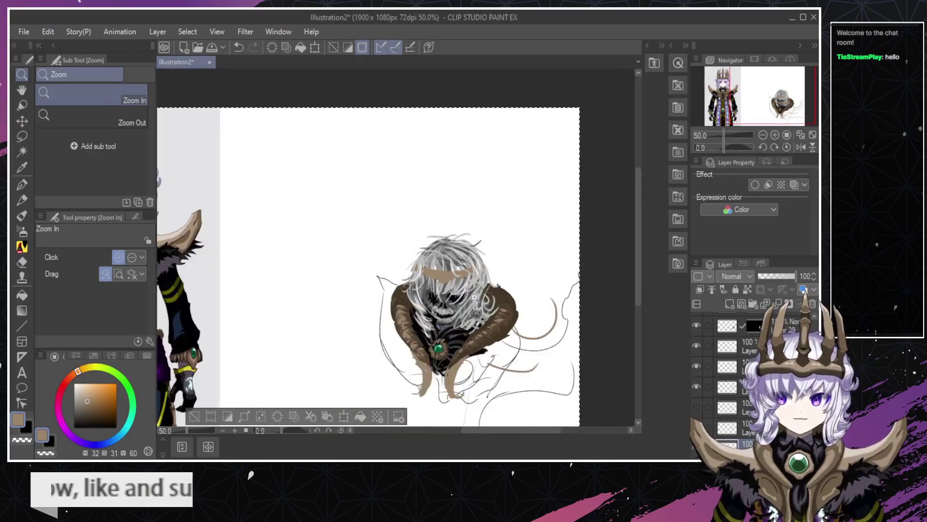
scroll(445, 283, up, 2)
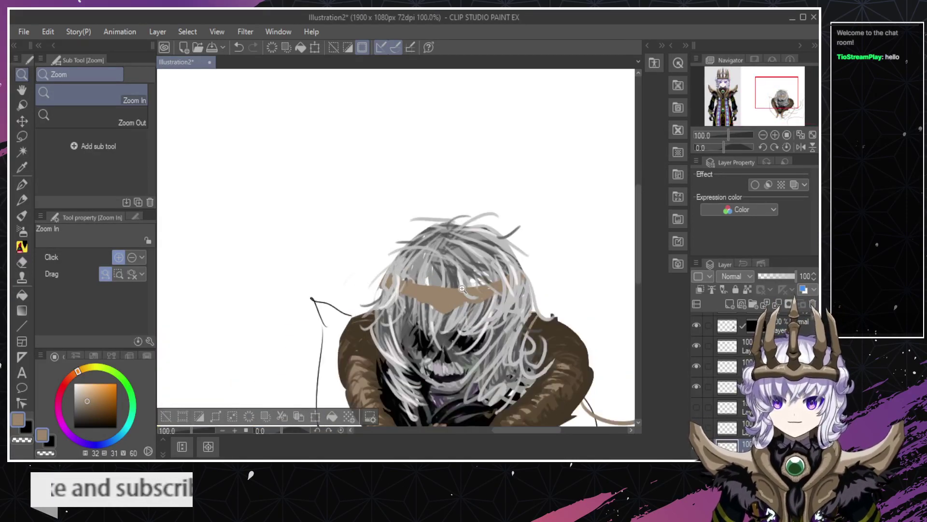
scroll(462, 289, up, 2)
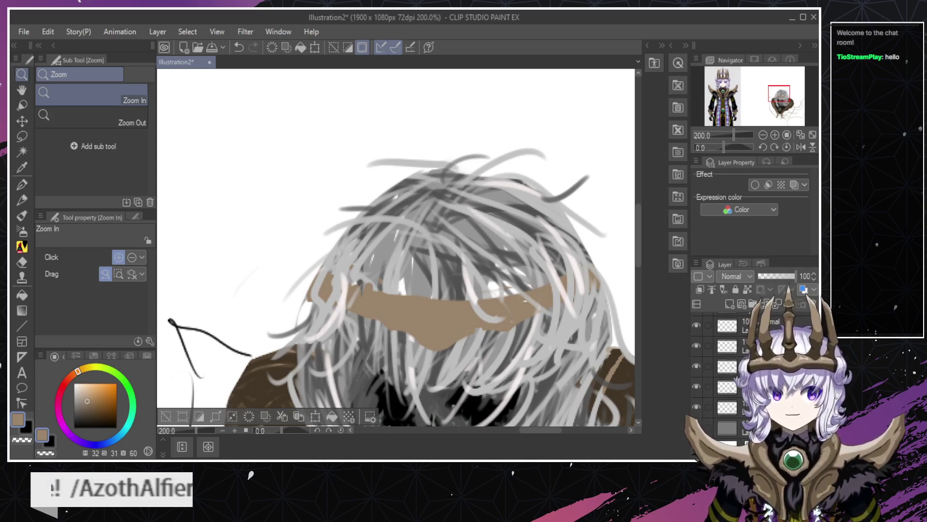
scroll(400, 301, down, 1)
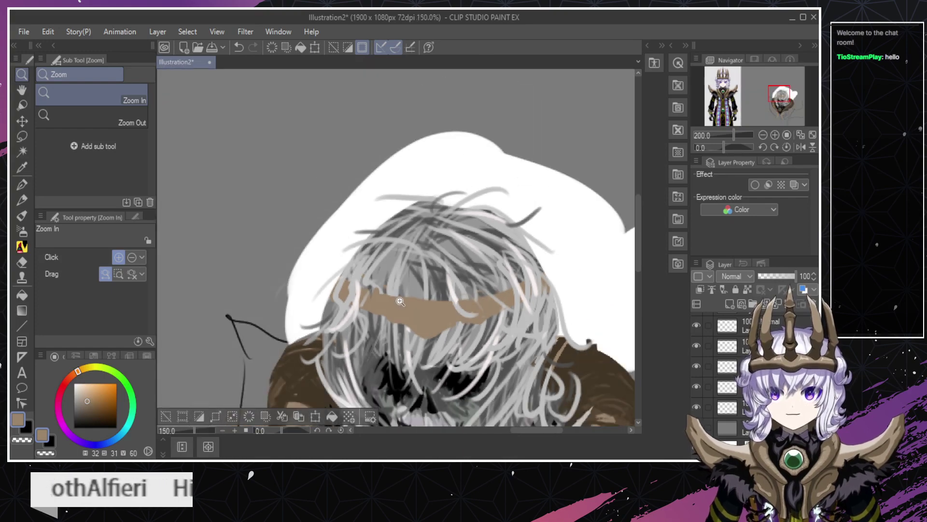
scroll(401, 302, down, 2)
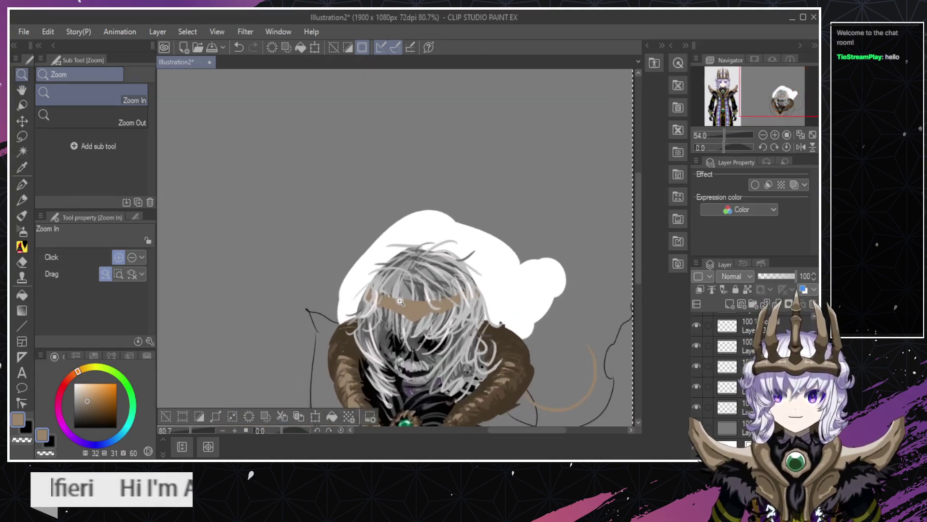
scroll(400, 301, down, 2)
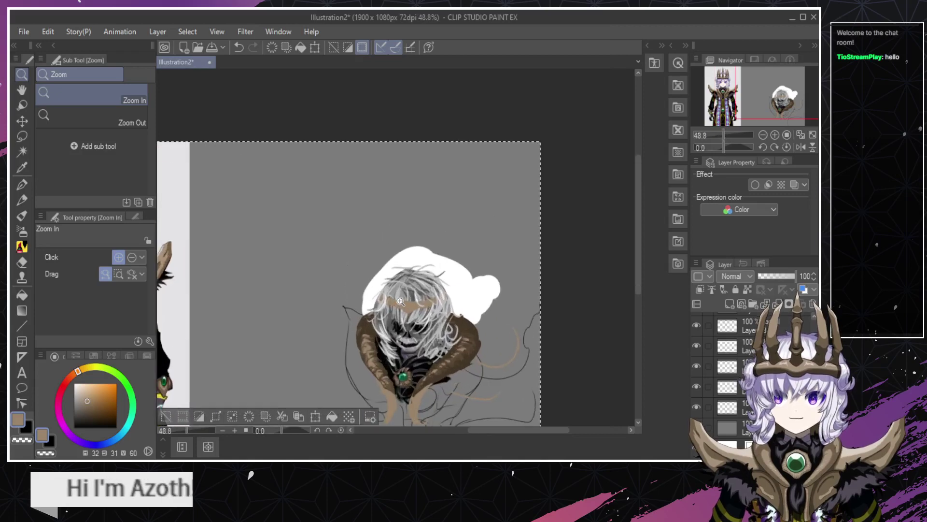
scroll(400, 301, up, 1)
click(696, 428)
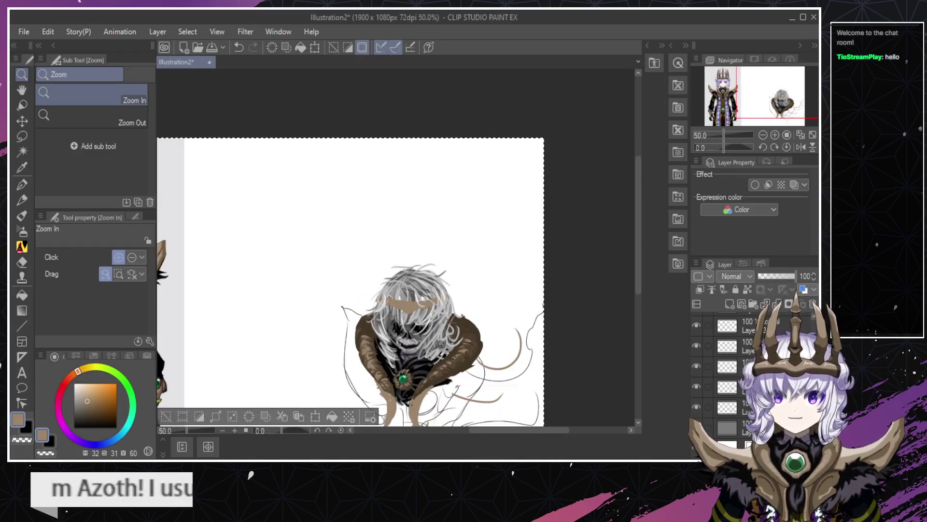
click(696, 428)
click(696, 428)
scroll(452, 329, up, 2)
scroll(398, 307, up, 3)
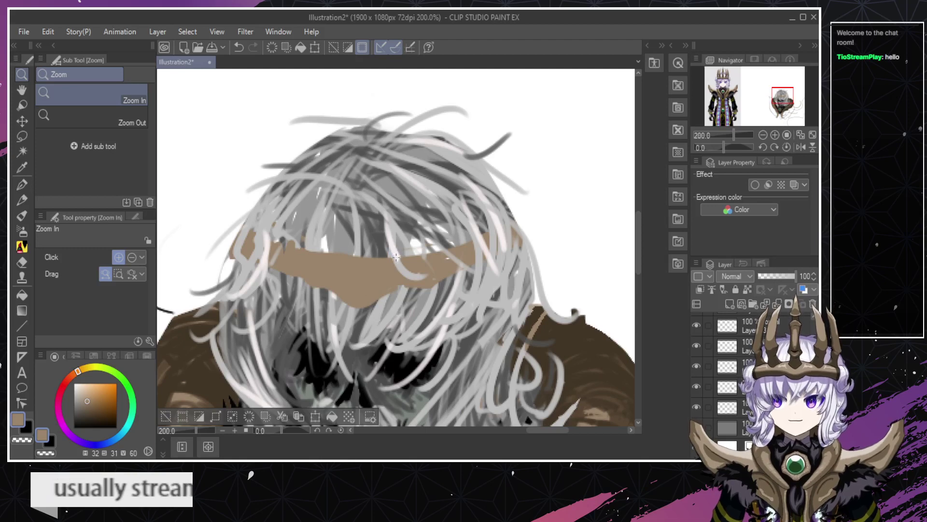
Select the hair's base layer, sample its mid grey and paint over the white gaps above the crown band.
key(ctrl+shift+n)
ctrl+shift+click(409, 237)
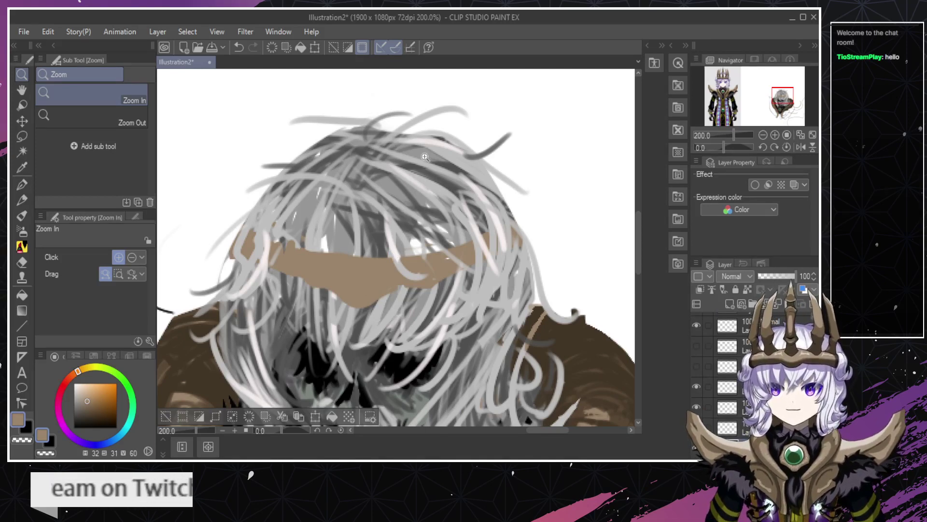
scroll(398, 193, up, 2)
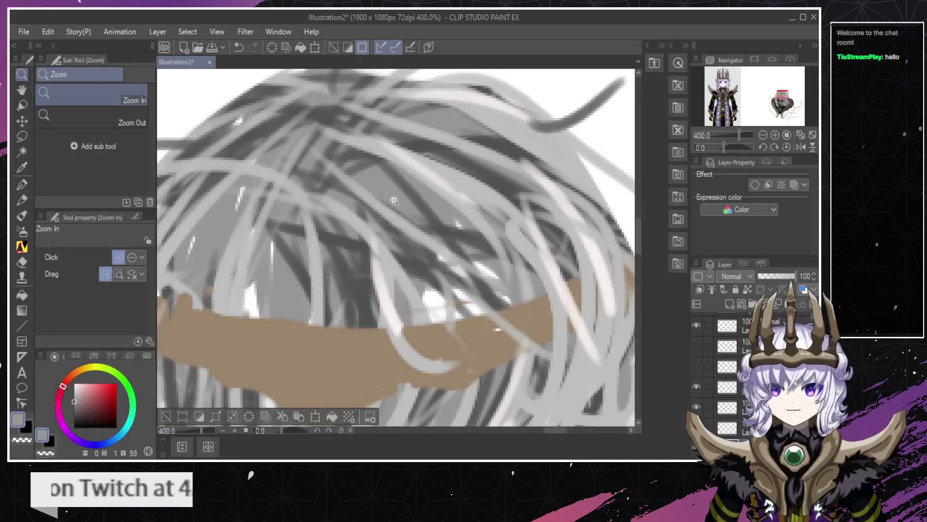
key(b)
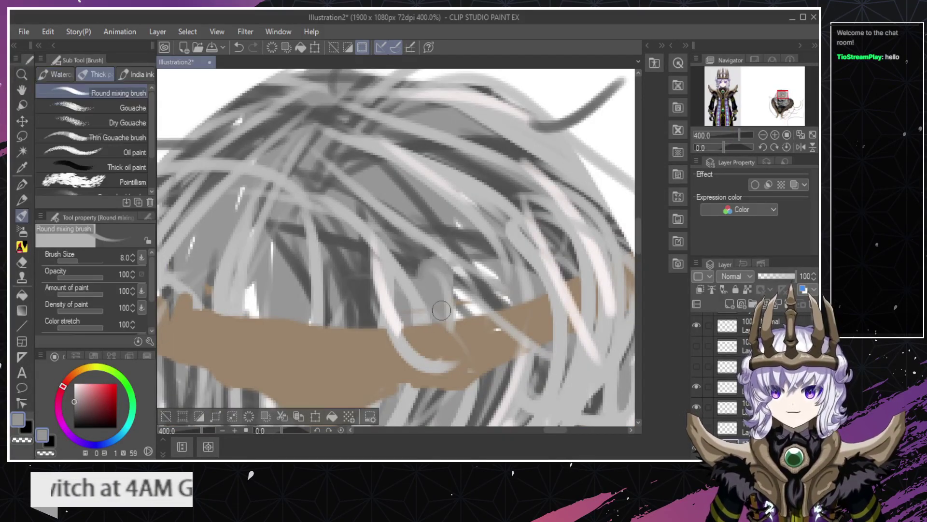
key(ctrl+z)
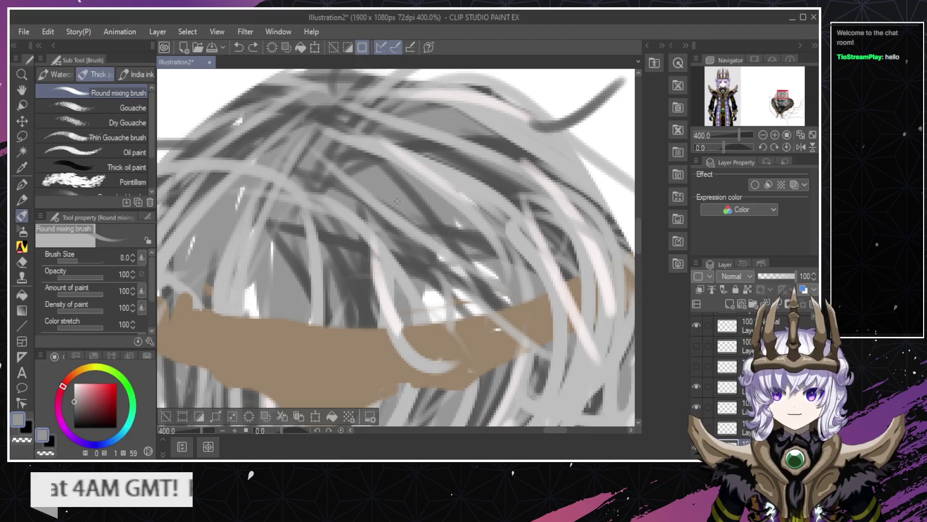
mouse_move(443, 310)
mouse_down()
mouse_move(432, 279)
mouse_move(450, 323)
mouse_move(471, 263)
mouse_move(510, 316)
mouse_up()
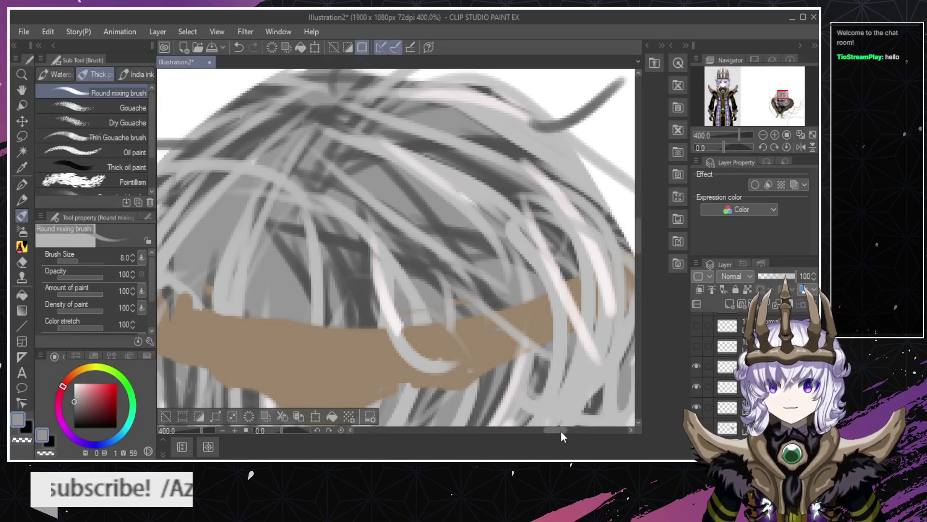
drag(553, 430, 544, 430)
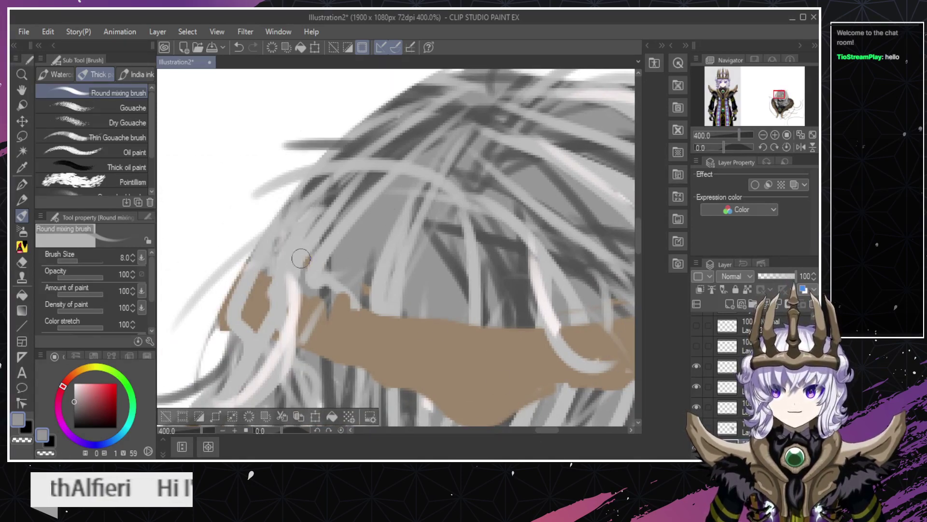
Show the brown shading layer of the crown band again.
key(slash)
drag(384, 254, 333, 257)
click(417, 285)
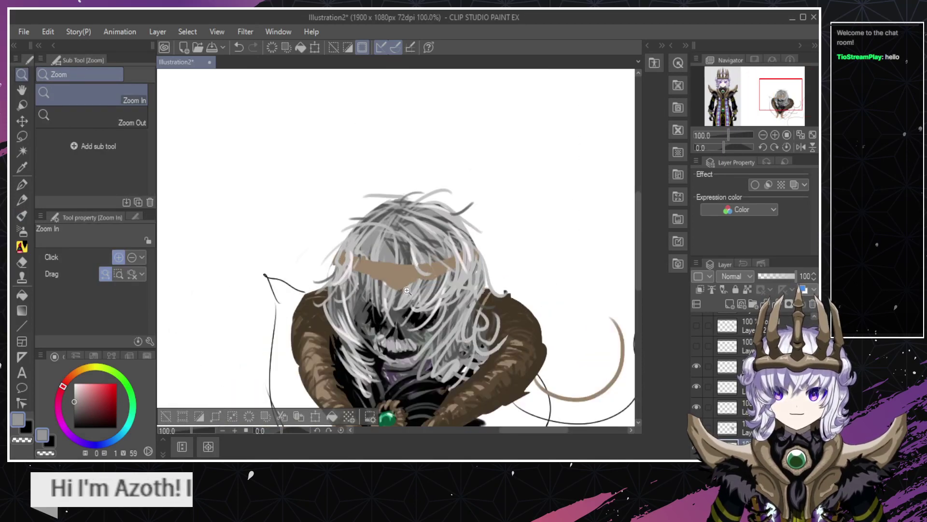
click(404, 274)
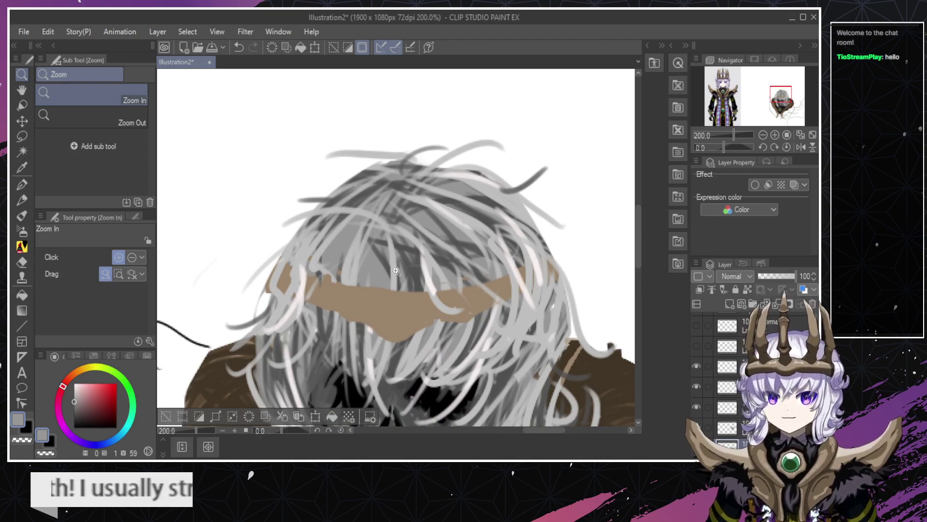
click(391, 286)
scroll(389, 300, down, 3)
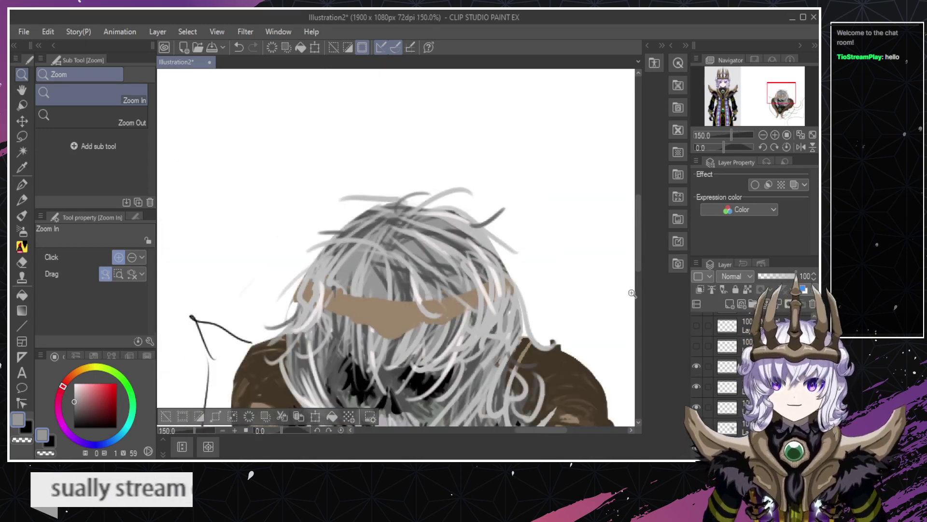
click(696, 345)
click(697, 346)
click(697, 346)
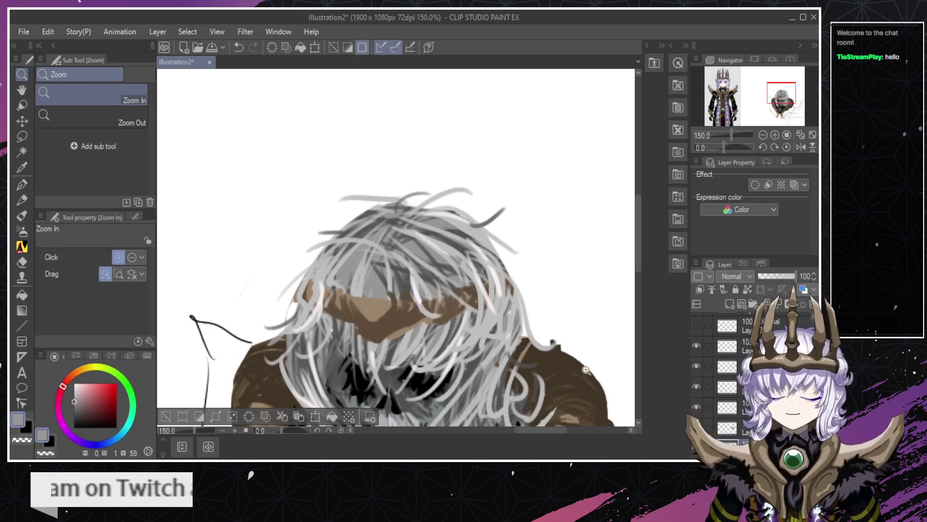
Select the brown shading layer and erase its lower edge around the band's central point.
key(e)
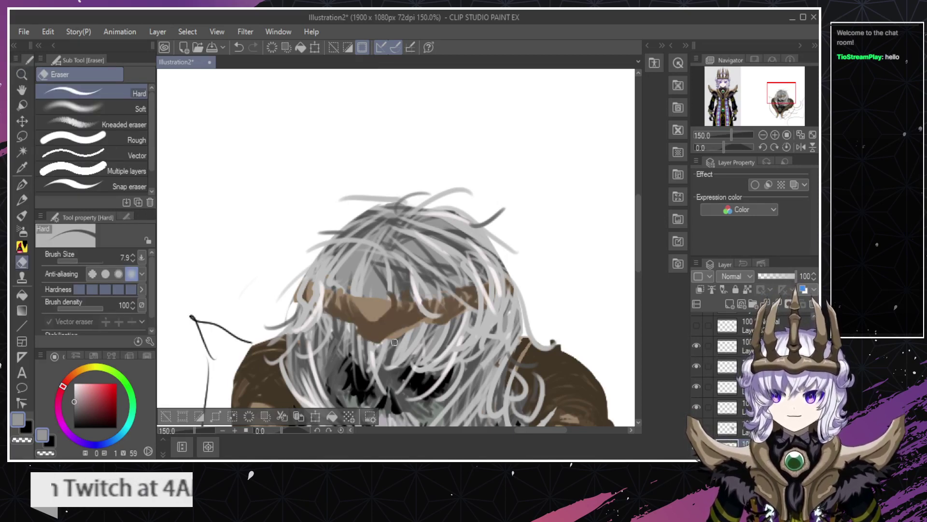
key(ctrl+z)
click(727, 345)
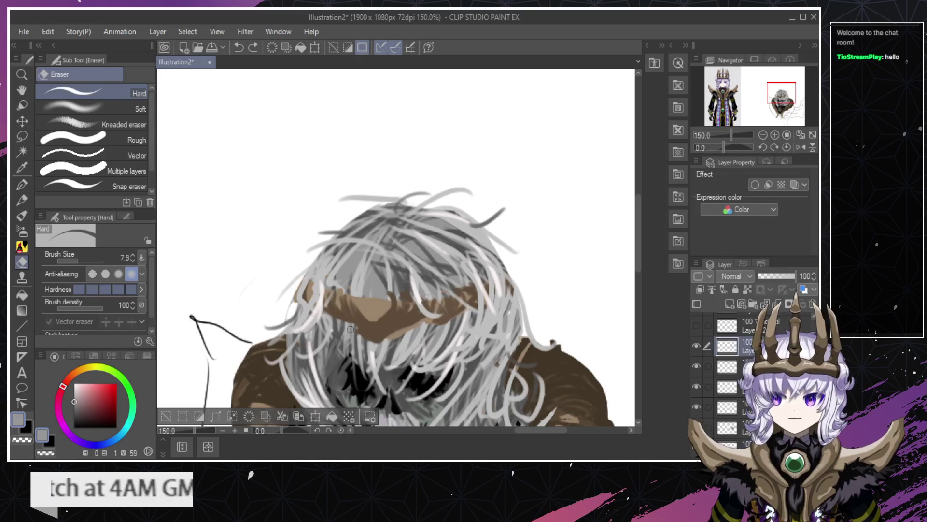
mouse_move(357, 323)
mouse_down()
mouse_move(377, 344)
mouse_move(328, 314)
mouse_move(409, 330)
mouse_up()
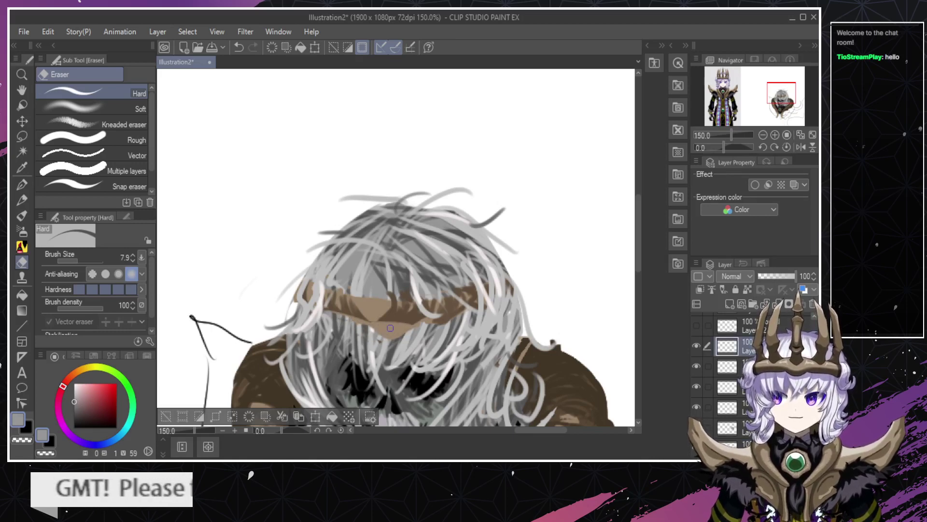
key(ctrl+z)
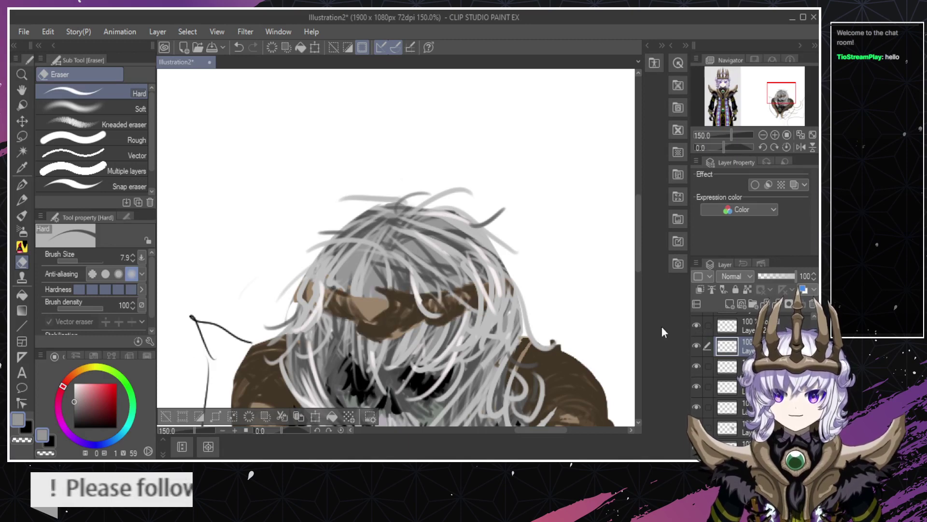
Clear the contents of the crown band's two shading layers, leaving only the flat tan base.
click(738, 327)
key(Delete)
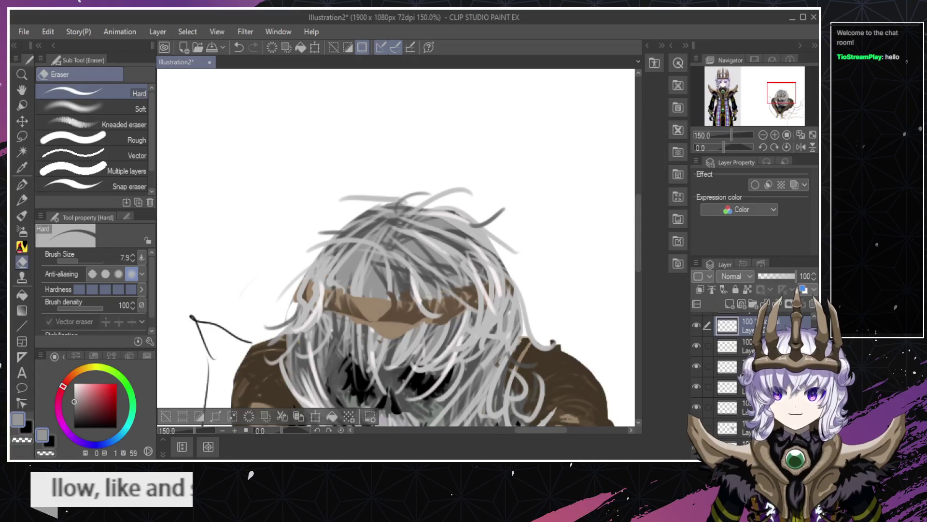
click(739, 353)
key(Delete)
Select the tan base layer and erase the band's upper edge from its left part to the centre.
click(729, 363)
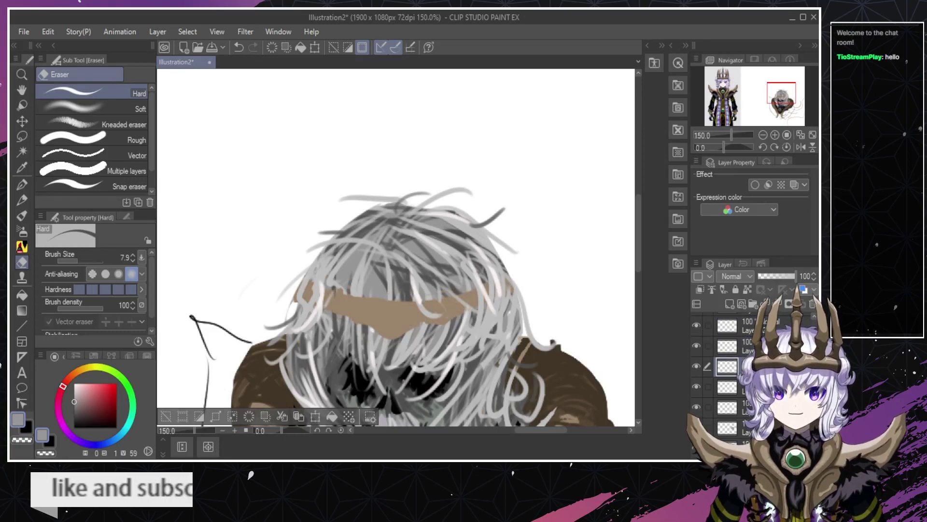
key(slash)
scroll(386, 352, down, 2)
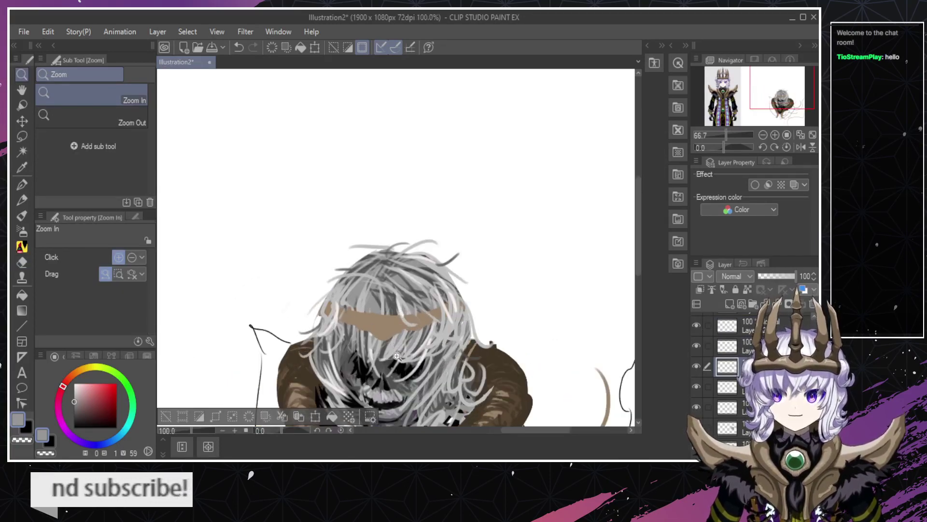
click(391, 358)
click(390, 358)
key(e)
key(ctrl+z)
key(ctrl+z)
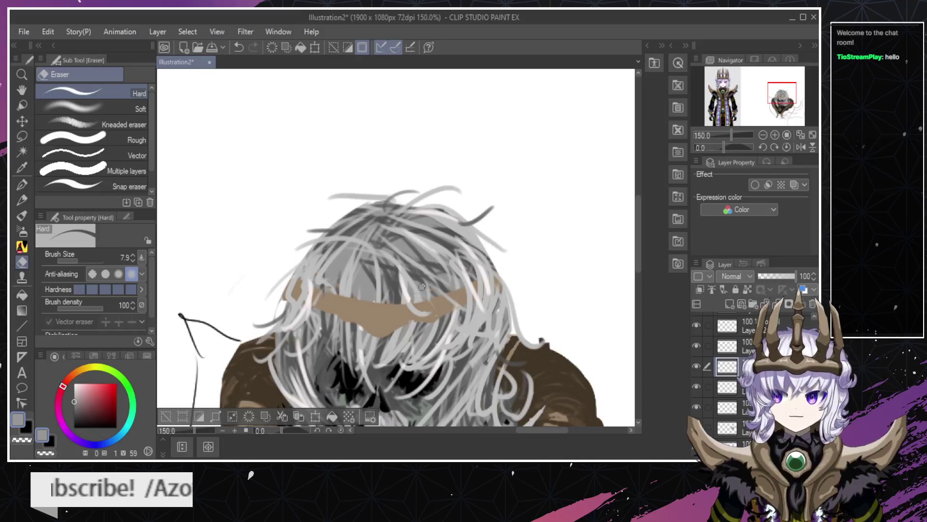
drag(333, 293, 405, 305)
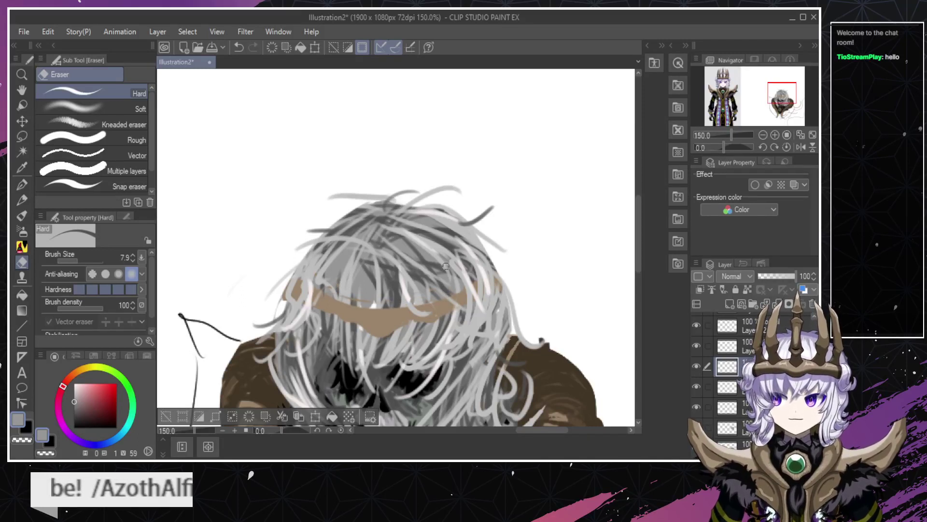
Pick the band's tan and fill the notches along the upper edge of the crown band's centre.
key(slash)
alt+click(366, 321)
alt+click(366, 321)
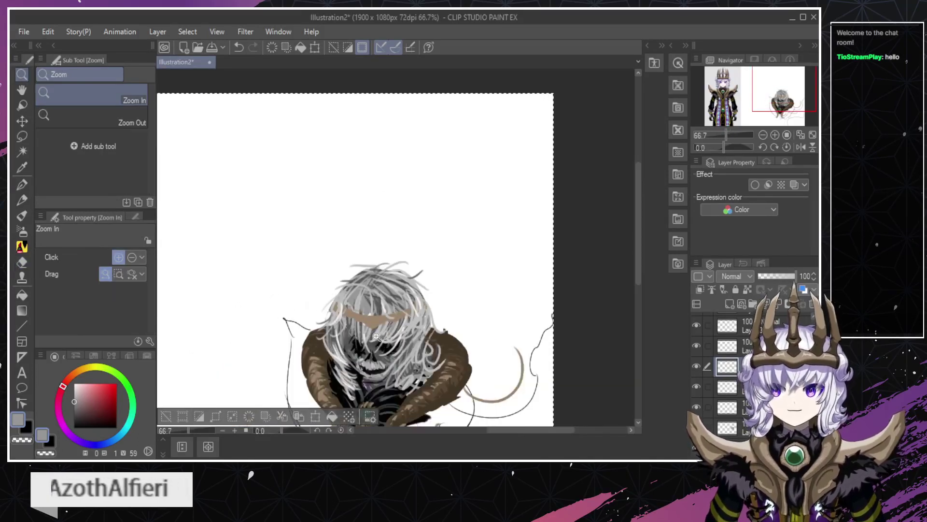
click(367, 321)
click(366, 321)
key(b)
alt+click(385, 329)
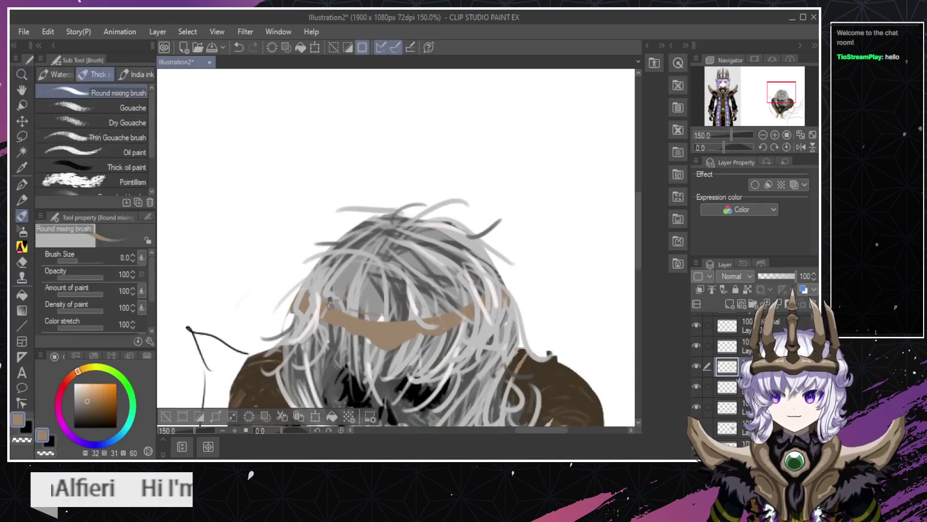
key(e)
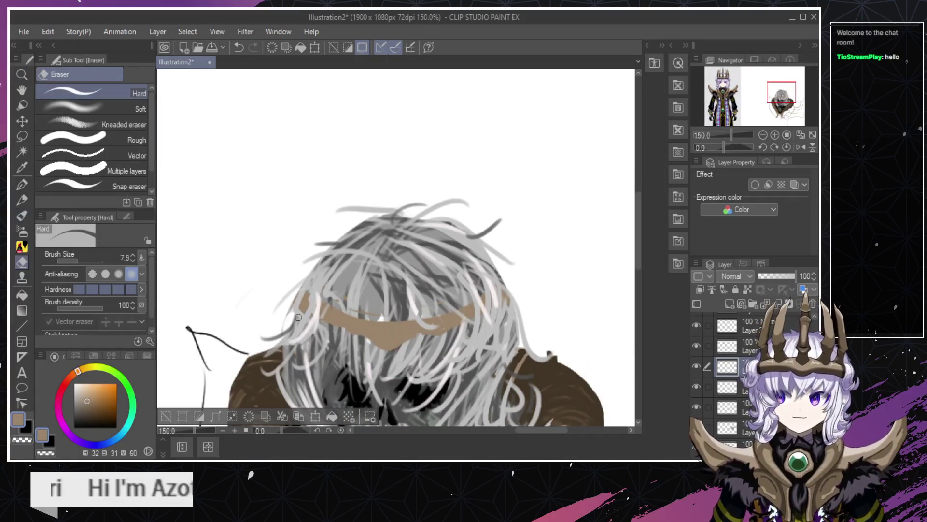
key(ctrl+z)
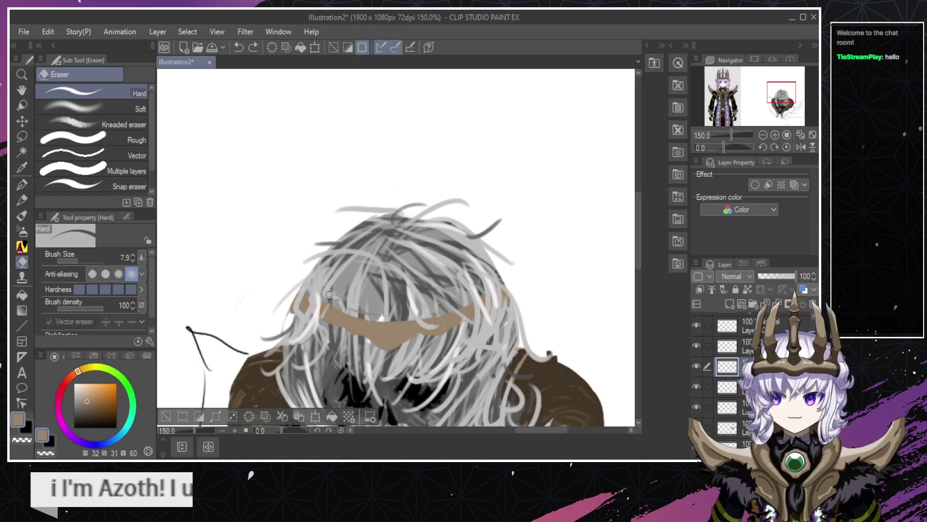
key(b)
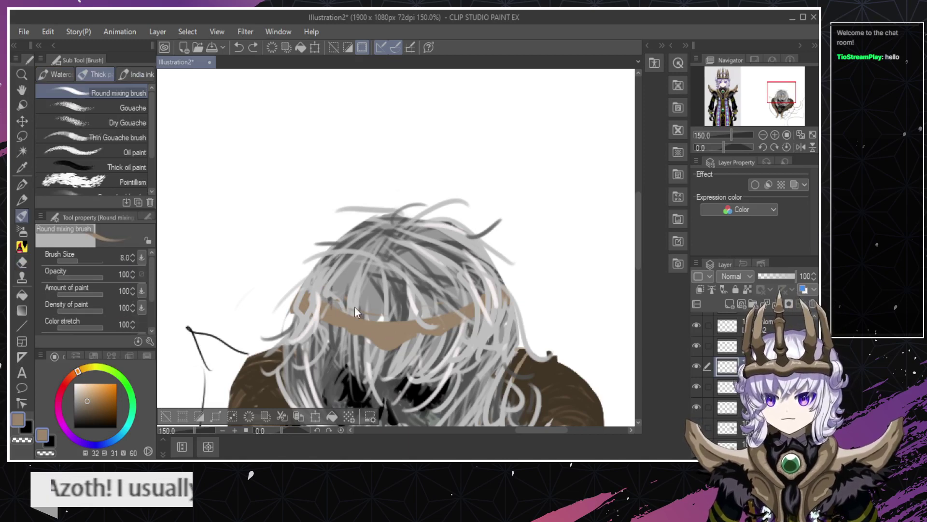
drag(354, 306, 407, 319)
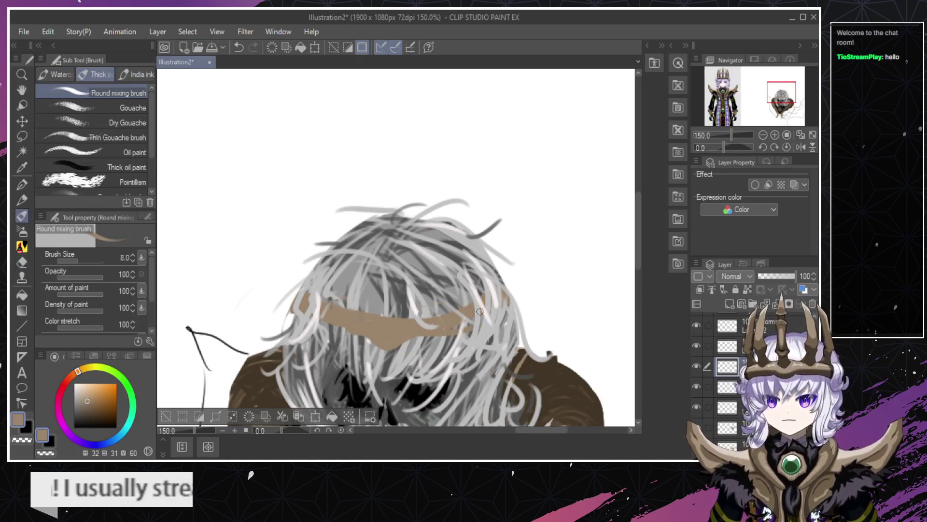
key(ctrl+z)
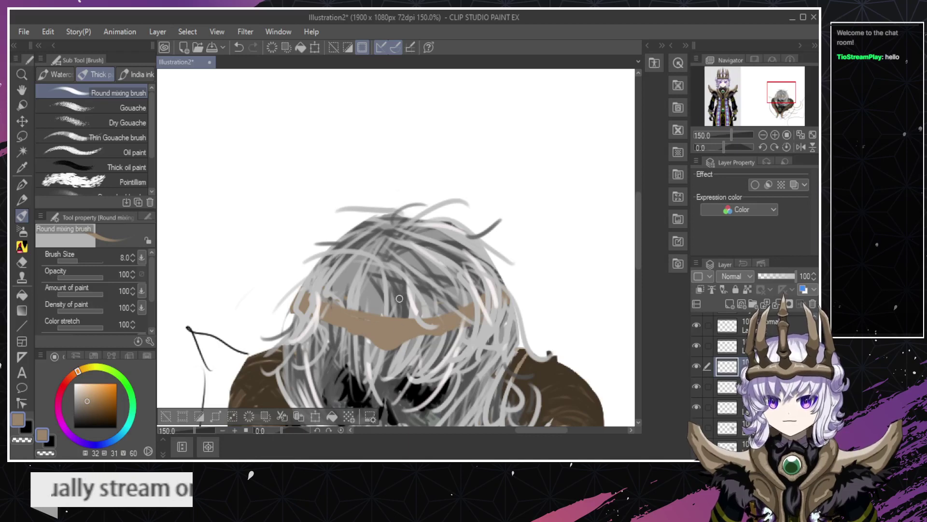
Erase the whole flat tan crown band from its layer.
key(ctrl+space)
drag(384, 331, 377, 312)
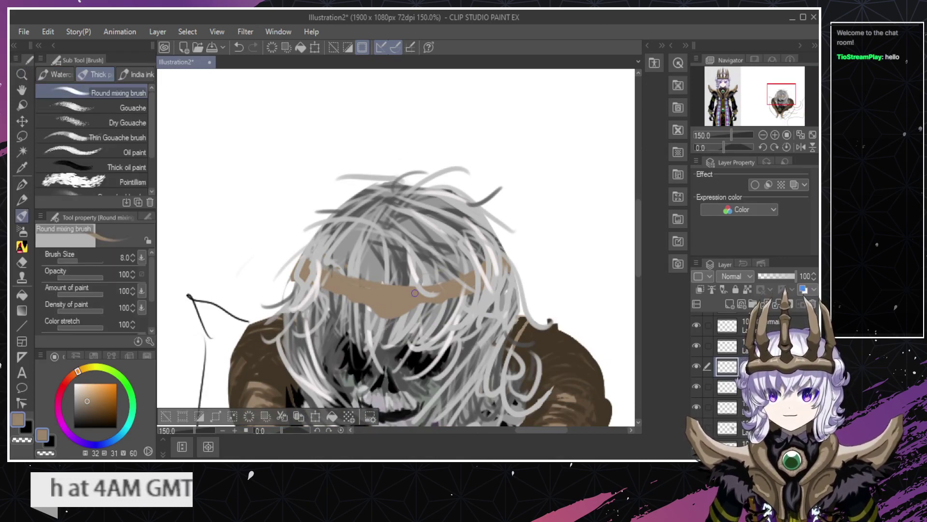
key(e)
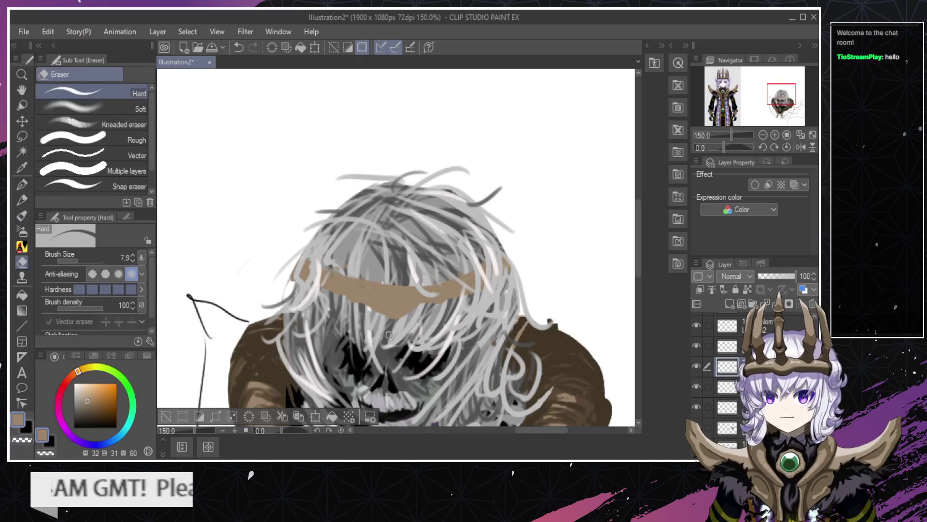
key(ctrl+space)
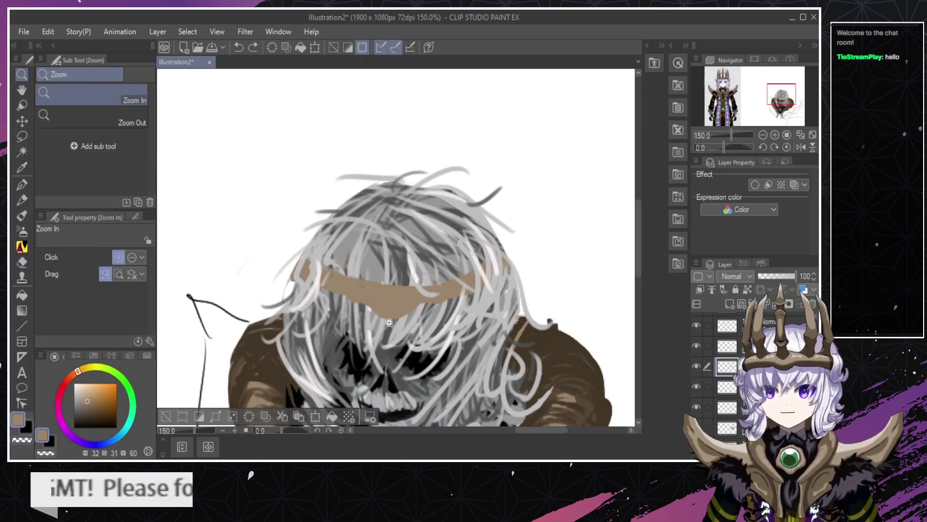
key(b)
key(e)
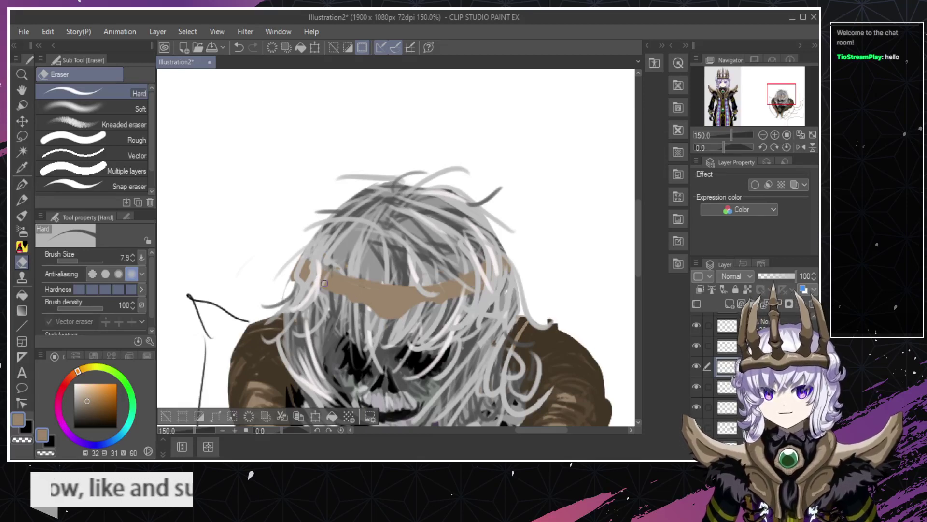
drag(324, 284, 464, 288)
Paint a new tan centrepiece with a downward point in the middle of the forehead.
key(b)
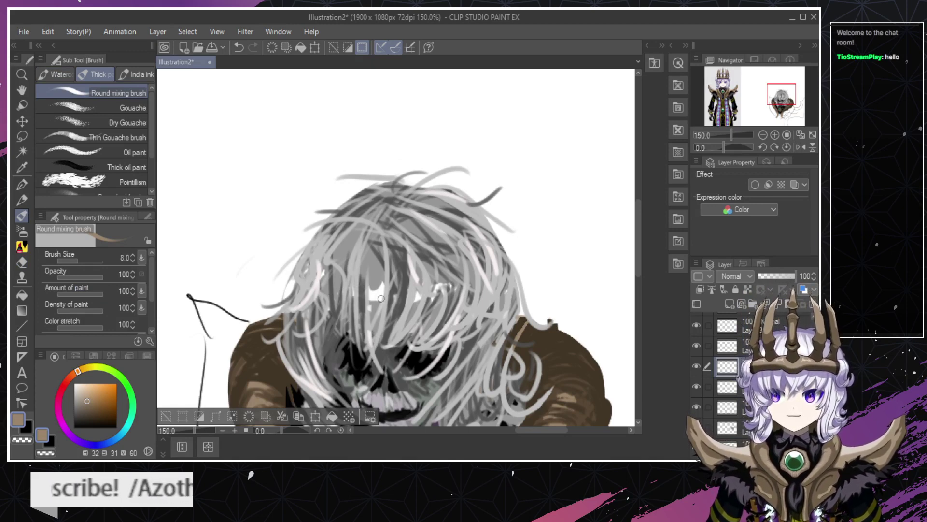
drag(381, 299, 390, 312)
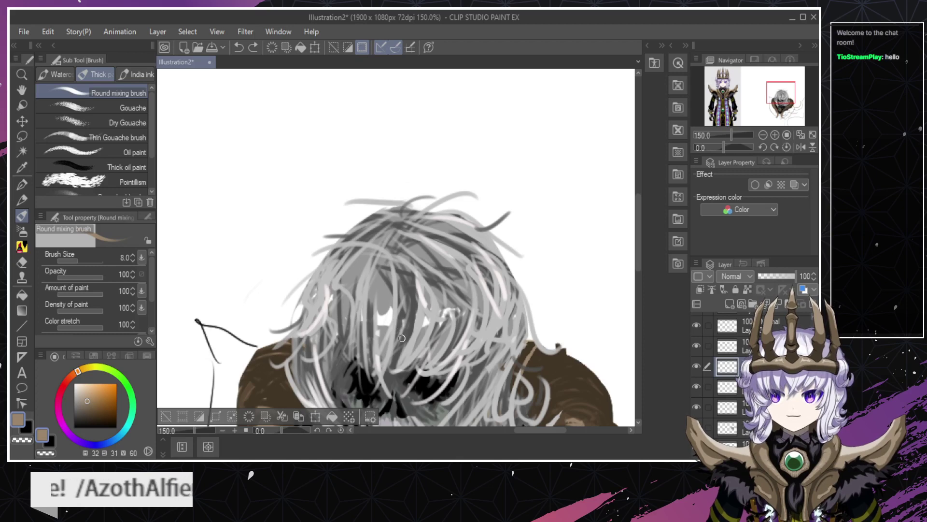
drag(389, 347, 389, 281)
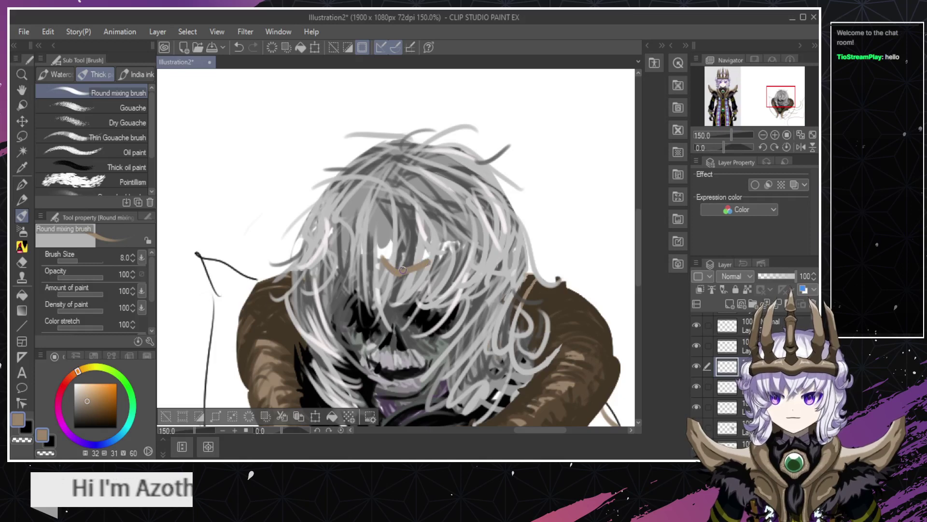
key(ctrl+z)
key(ctrl+z)
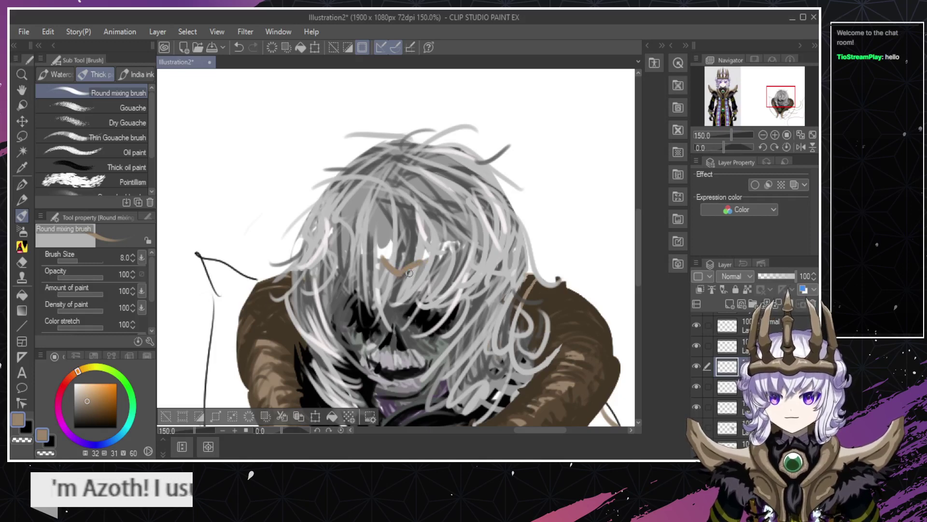
mouse_move(394, 271)
mouse_down()
mouse_move(424, 265)
mouse_move(408, 269)
mouse_up()
key(ctrl+z)
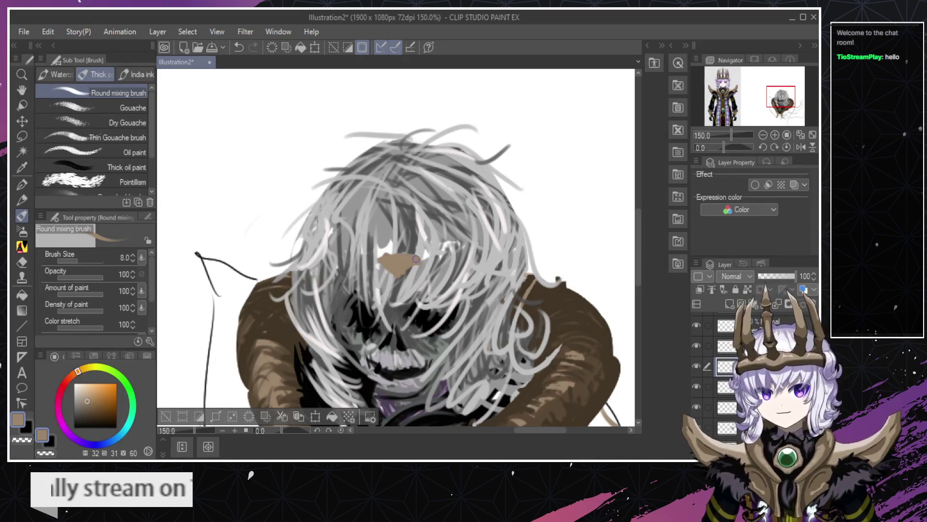
drag(377, 254, 416, 256)
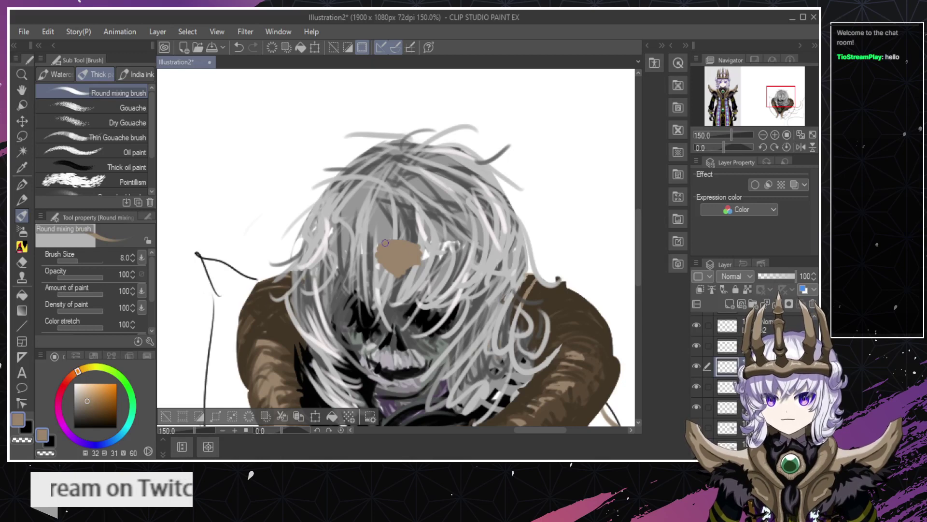
Paint the tan band from the centrepiece to the right side of the head and fill it in.
mouse_move(431, 246)
mouse_down()
mouse_move(473, 243)
mouse_move(423, 244)
mouse_move(470, 241)
mouse_move(445, 240)
mouse_move(428, 248)
mouse_move(445, 256)
mouse_move(462, 243)
mouse_move(421, 256)
mouse_move(507, 248)
mouse_up()
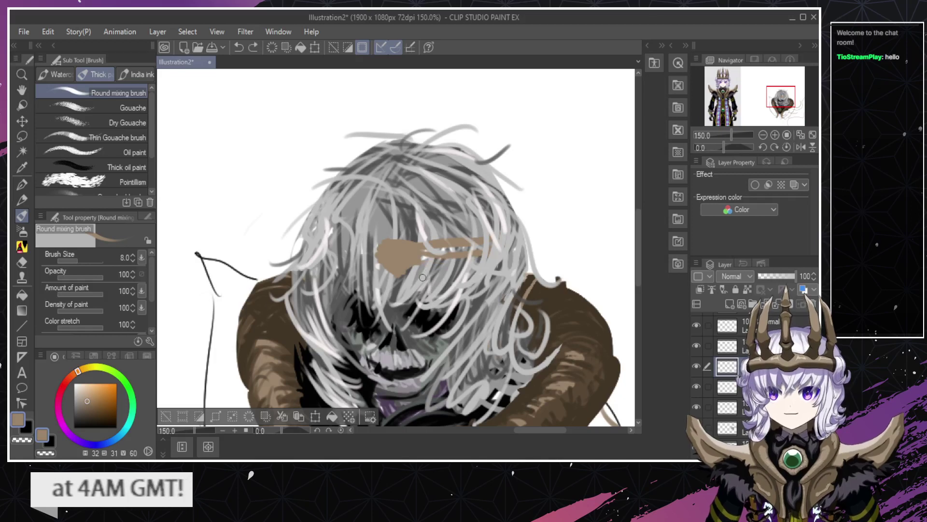
drag(423, 260, 460, 262)
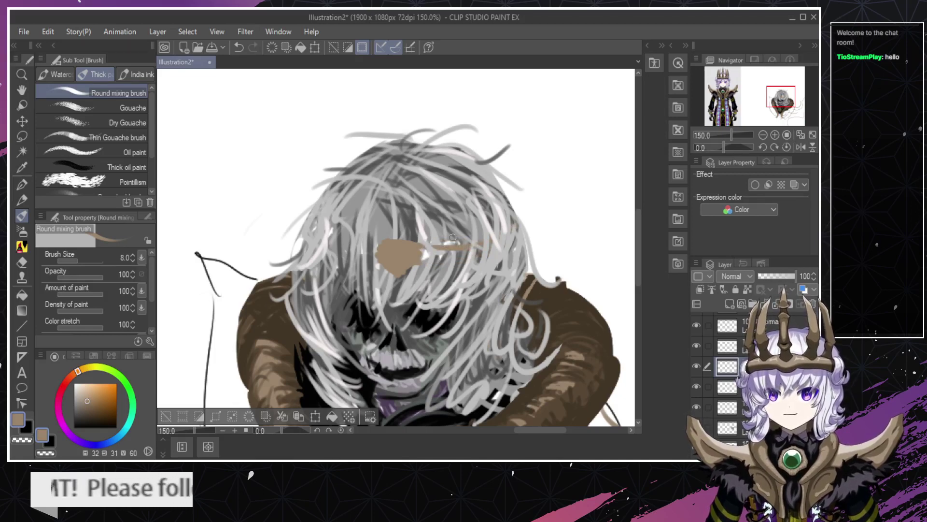
drag(420, 268, 507, 225)
key(ctrl+z)
drag(421, 260, 521, 233)
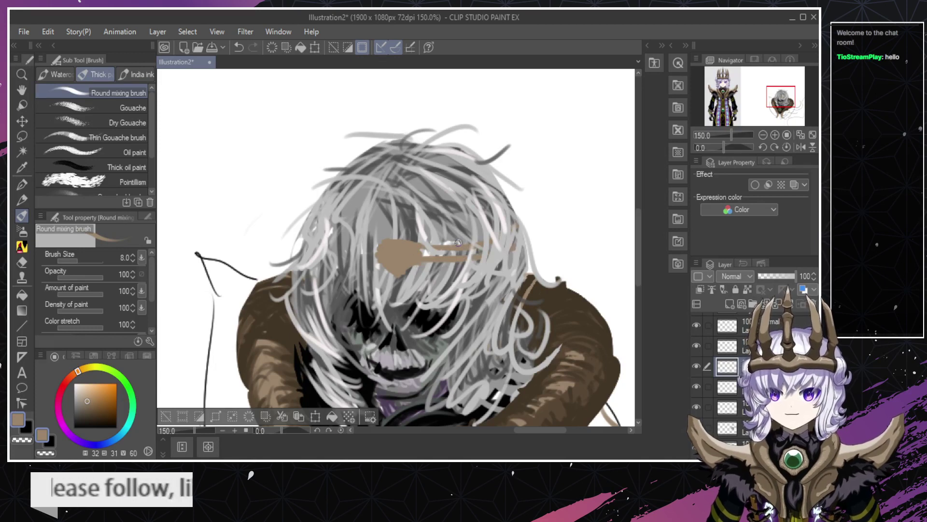
drag(418, 254, 438, 251)
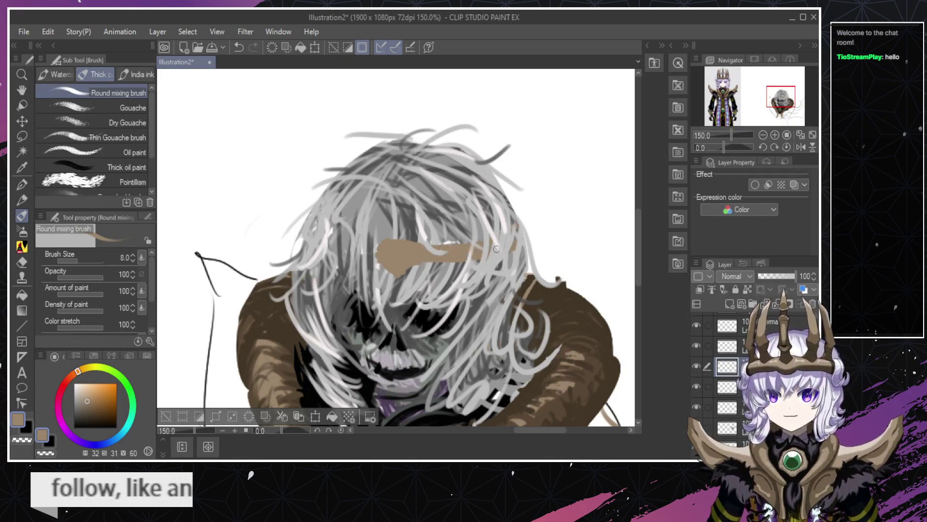
Paint the tan band from the centrepiece to the left side of the head, including its outer end.
drag(309, 230, 380, 250)
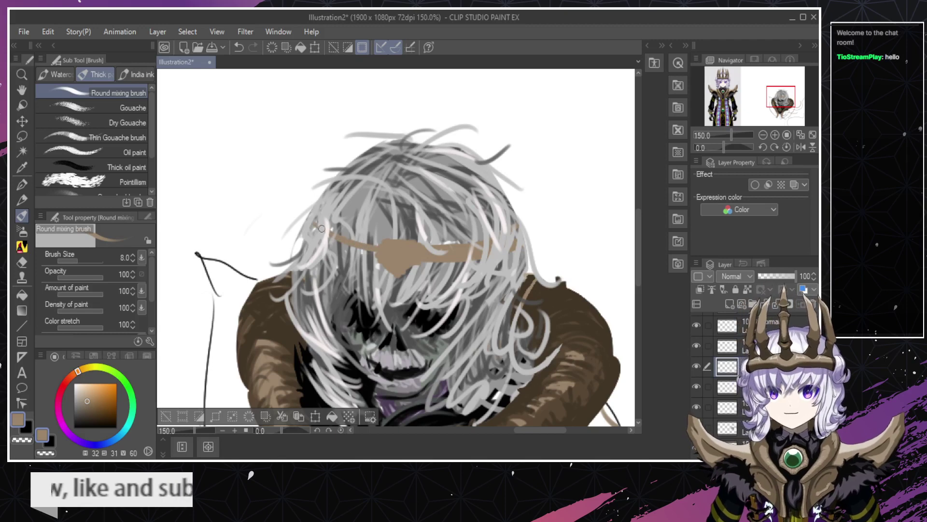
mouse_move(322, 229)
mouse_down()
mouse_move(364, 230)
mouse_move(340, 240)
mouse_up()
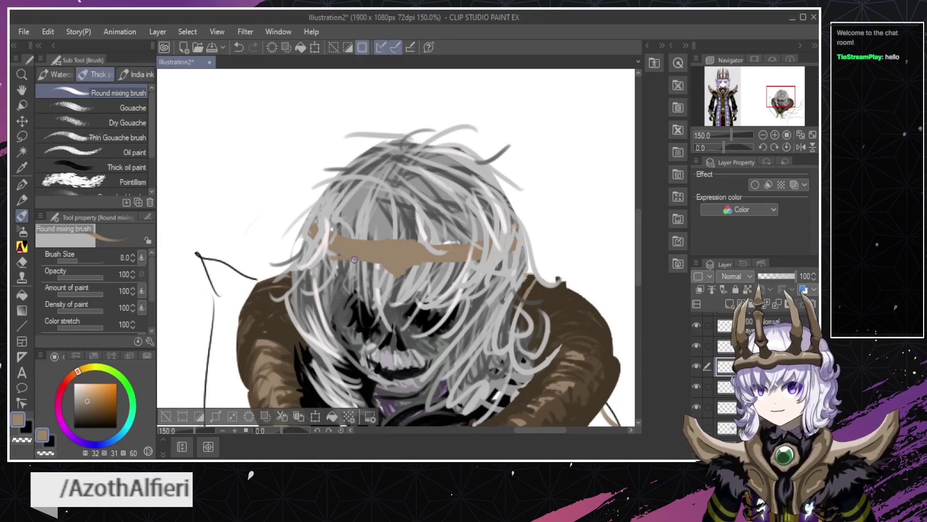
key(ctrl+z)
drag(316, 245, 309, 251)
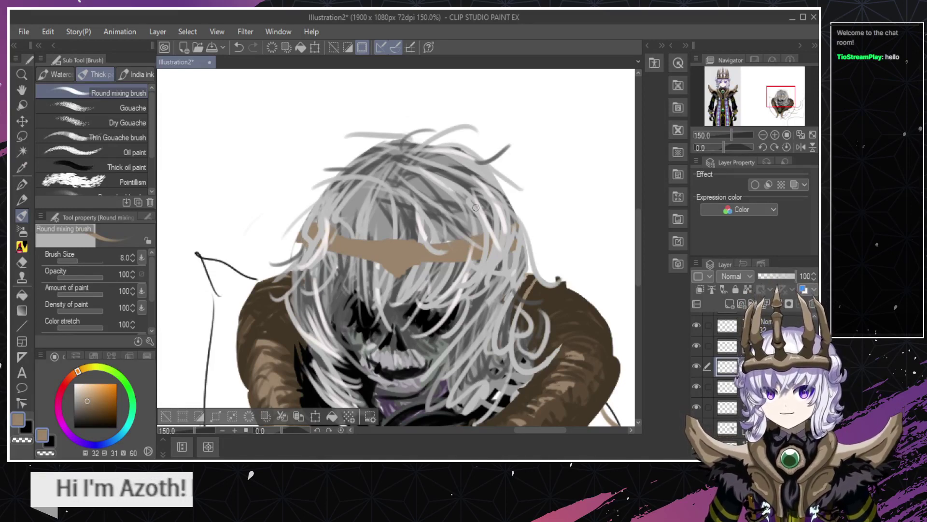
key(ctrl+z)
Erase along the new band's upper edge at its left end and from the centre across the right half.
key(e)
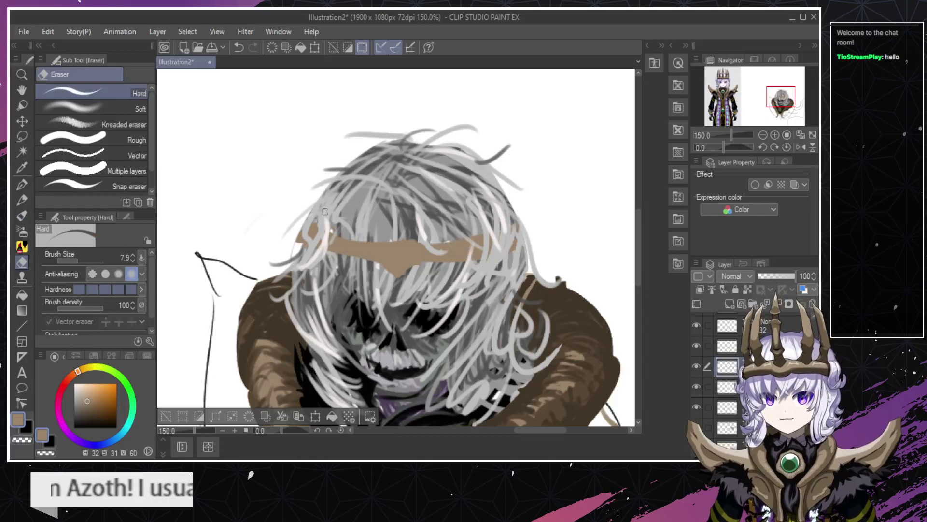
drag(325, 221, 332, 230)
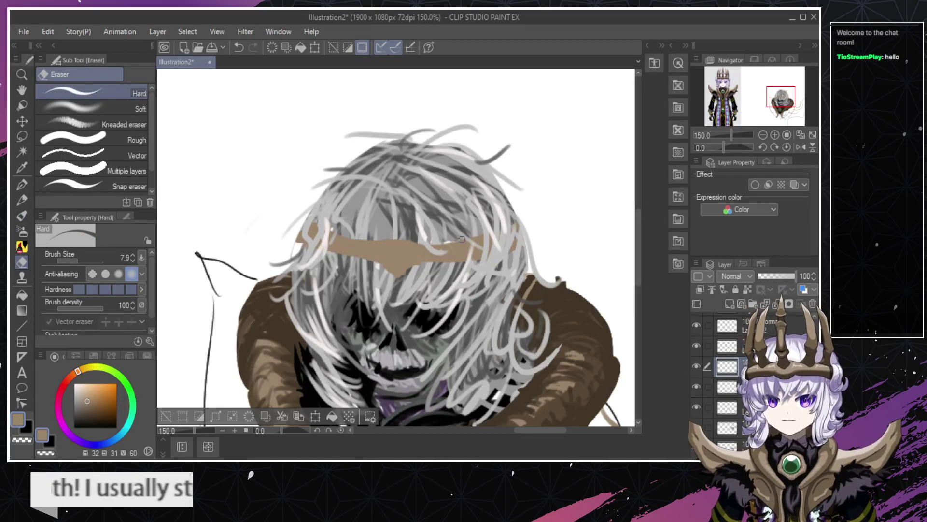
key(alt+space)
ctrl+alt+click(449, 217)
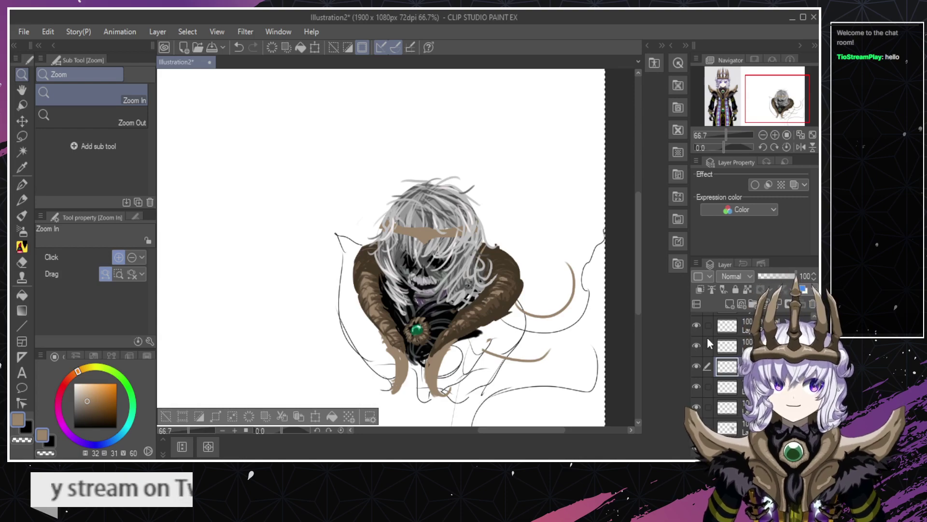
scroll(727, 375, up, 3)
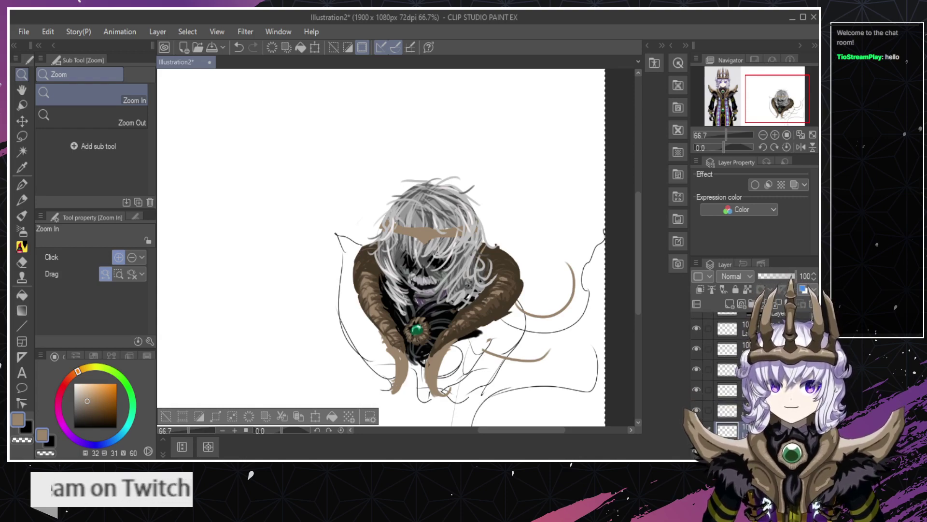
click(424, 213)
click(424, 213)
click(424, 213)
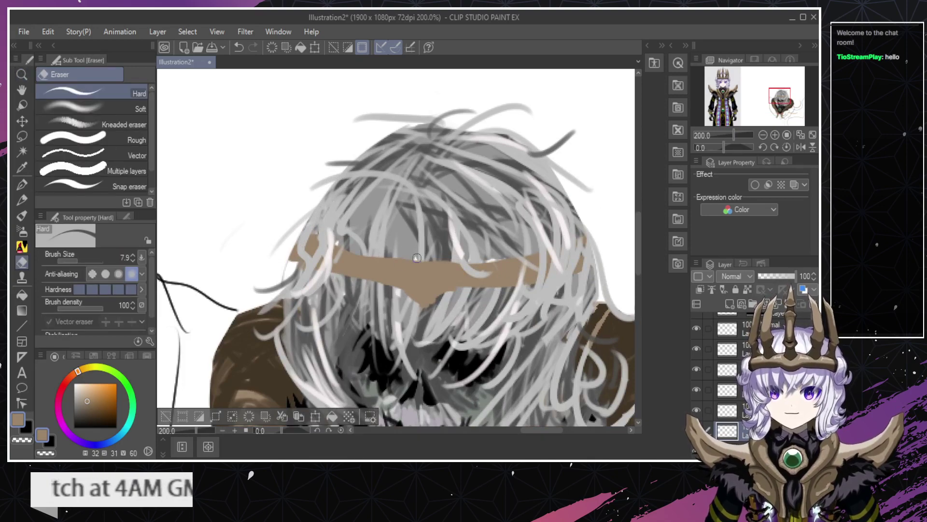
alt+click(420, 272)
alt+click(420, 271)
click(425, 289)
key(e)
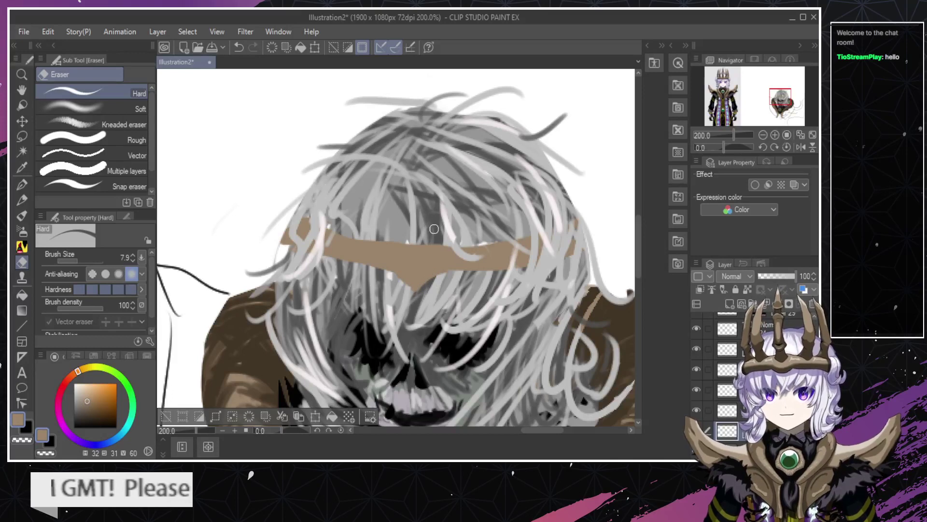
drag(432, 235, 500, 246)
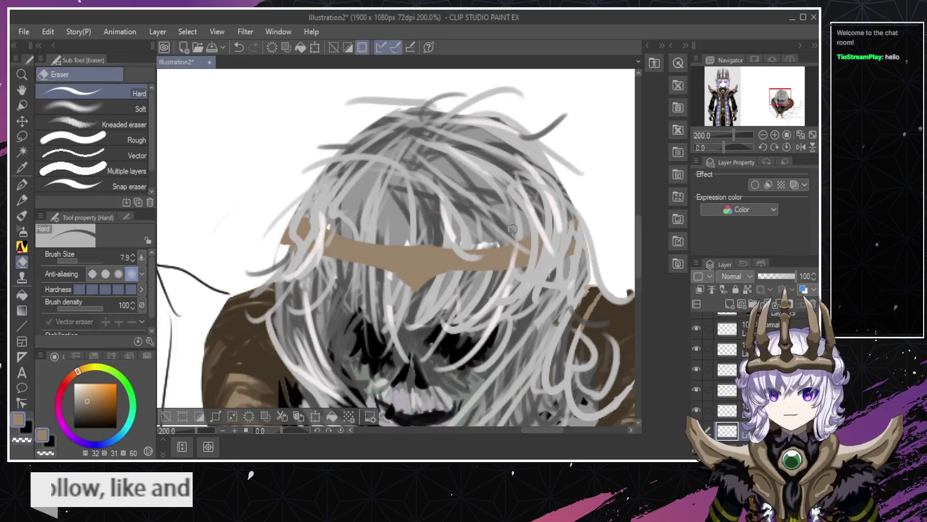
Pick the hair's grey and fill the white gaps above the band on the lower hair layer.
key(ctrl+space)
drag(493, 249, 483, 276)
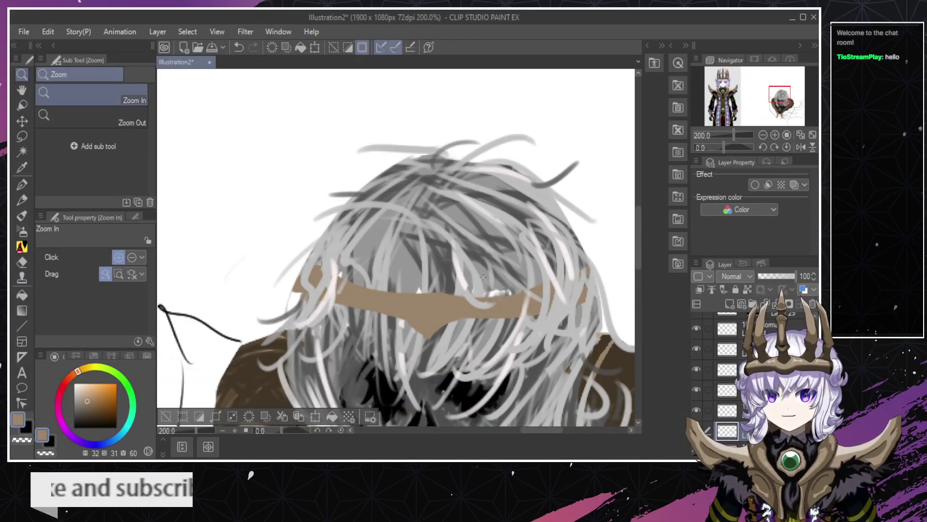
key(b)
alt+click(415, 281)
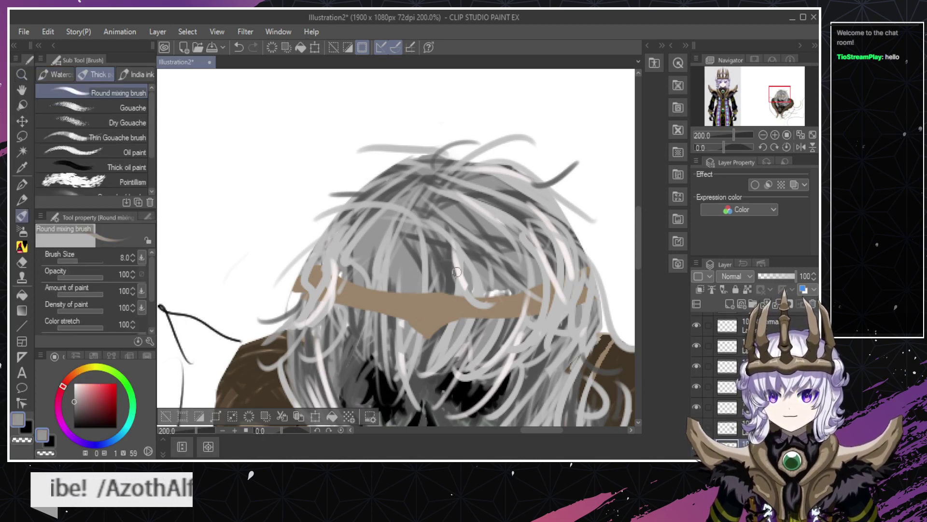
drag(492, 293, 498, 280)
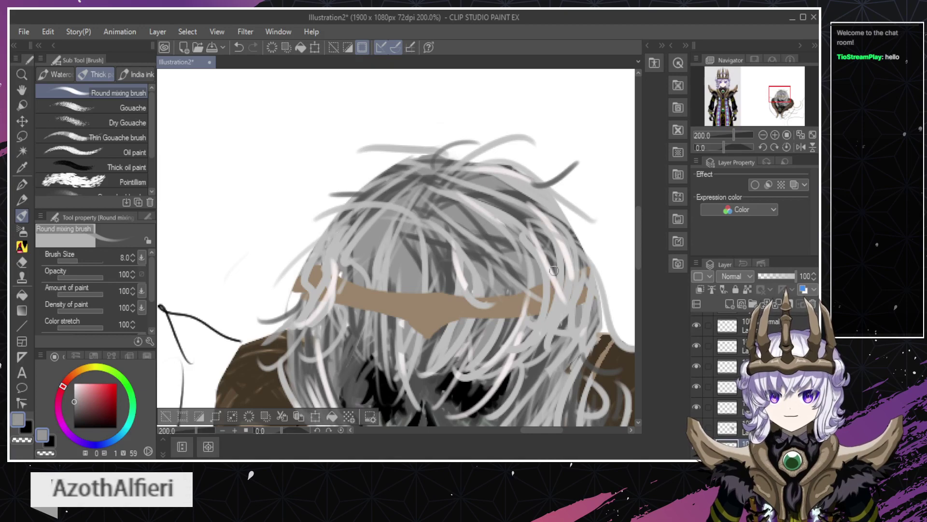
key(slash)
drag(515, 315, 505, 320)
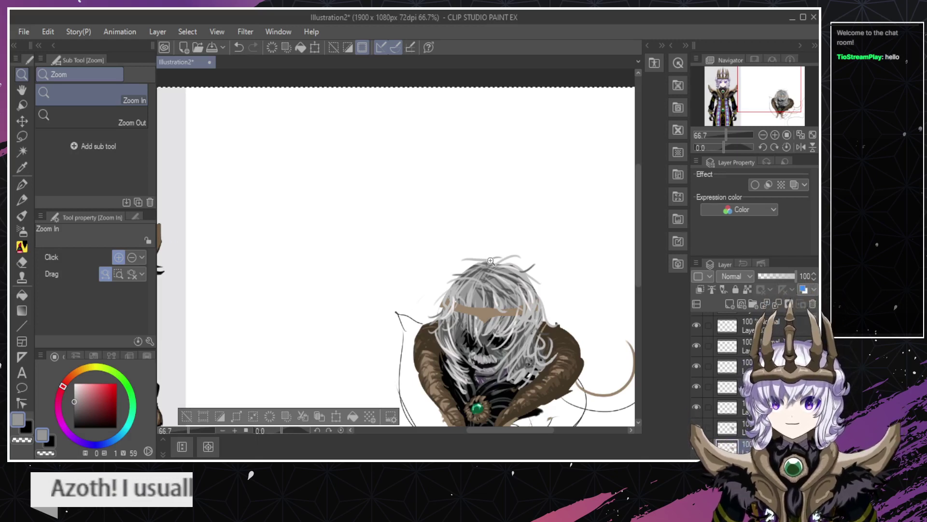
Show the hidden layer with the tan crown spikes and make it the active layer.
click(474, 297)
click(476, 300)
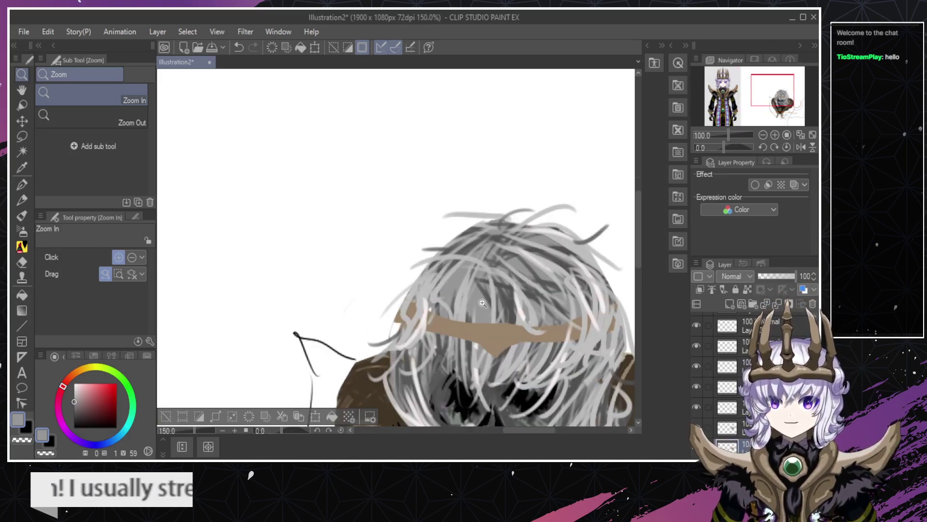
scroll(481, 324, down, 3)
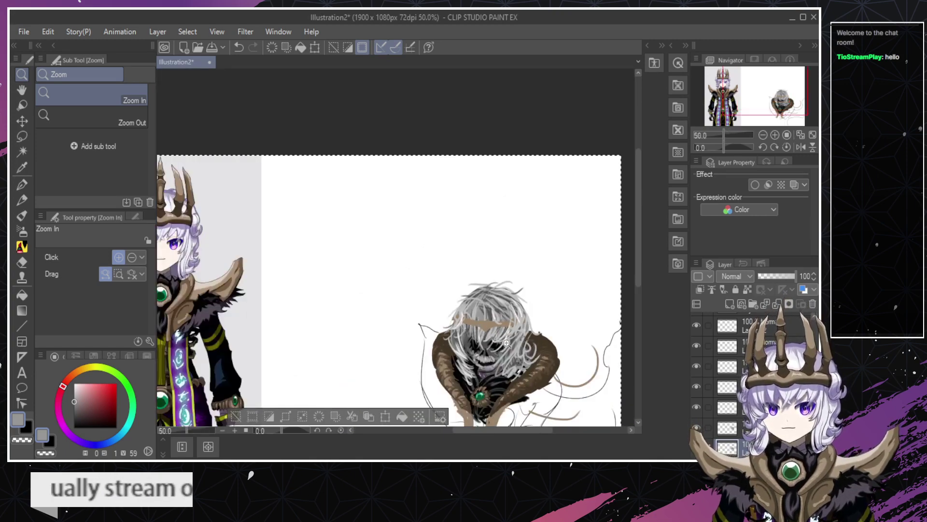
click(505, 328)
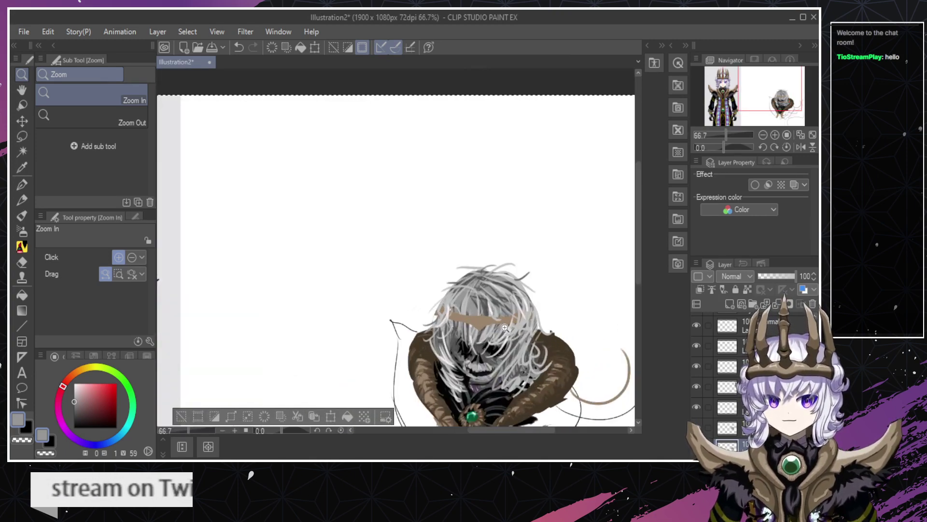
scroll(754, 382, up, 3)
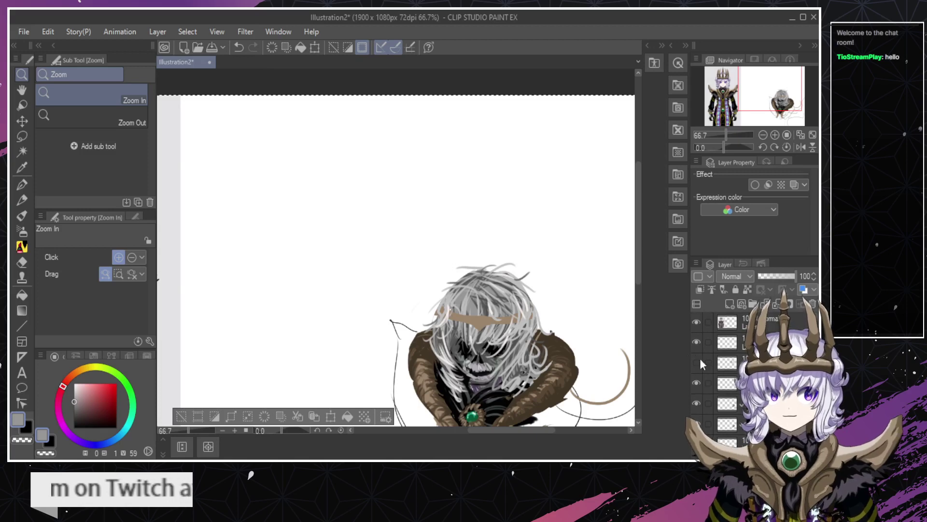
click(697, 361)
click(698, 363)
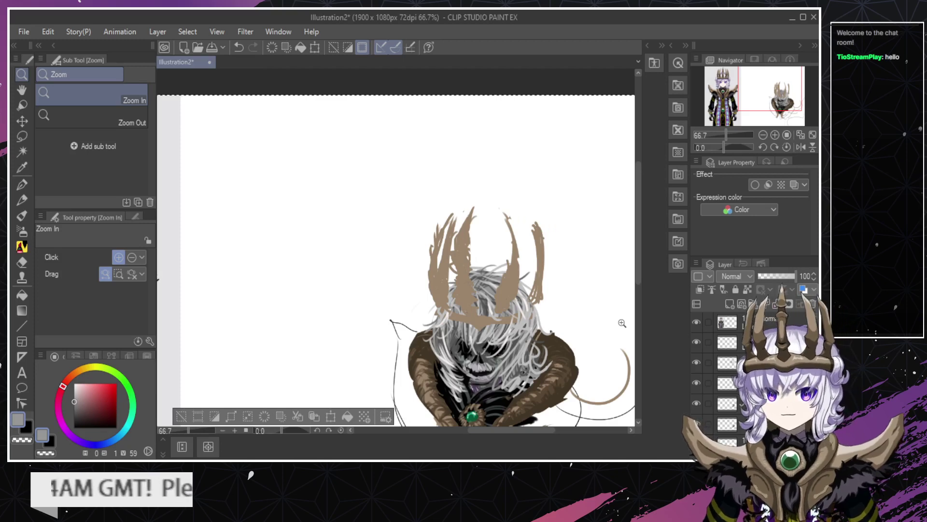
click(732, 344)
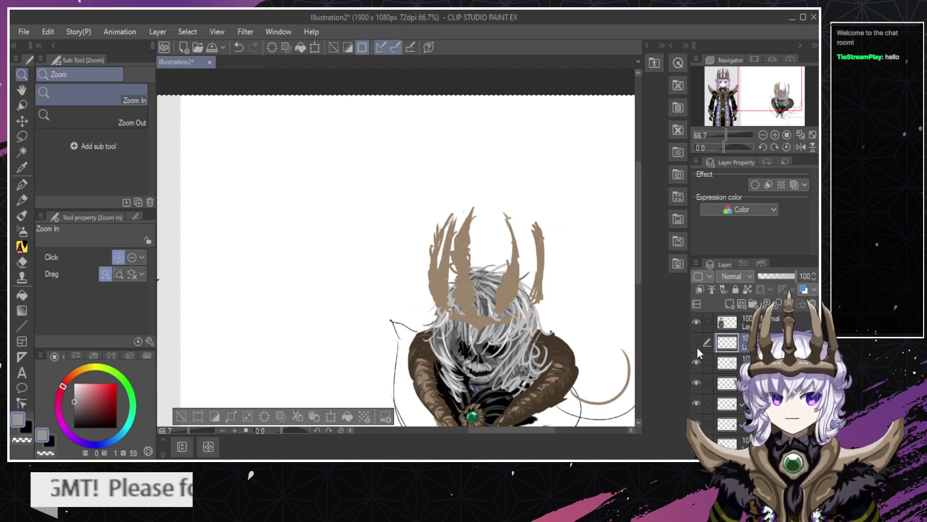
click(695, 363)
click(695, 362)
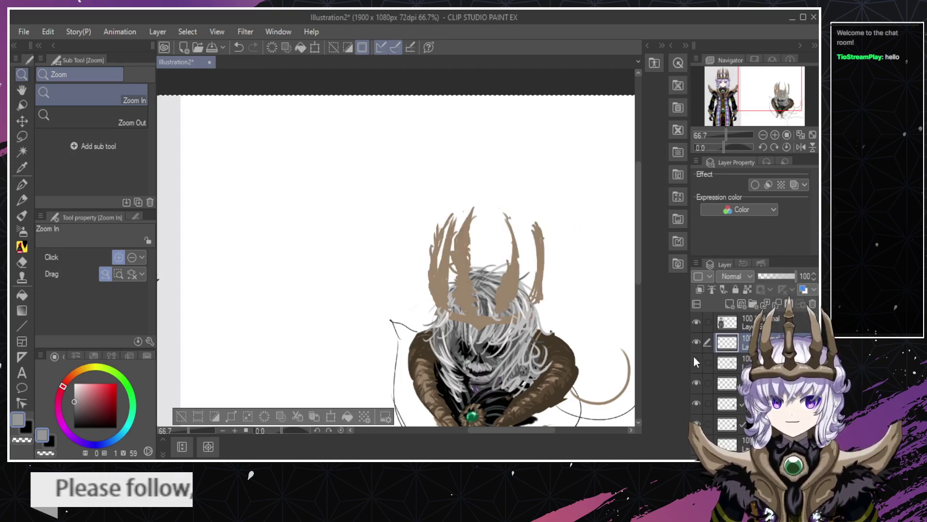
click(695, 362)
click(696, 363)
click(734, 362)
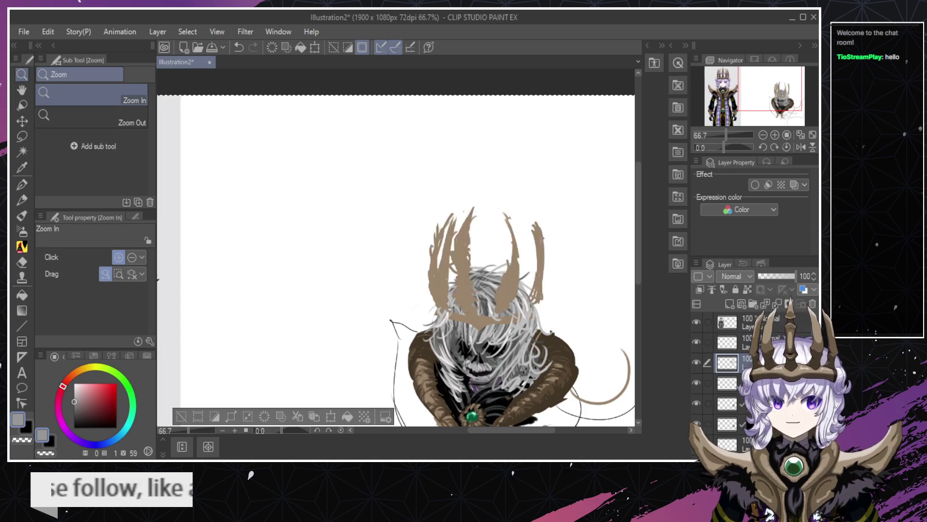
Try to shift the whole tan spike layer slightly to the right over the head band.
key(k)
key(Right)
key(Right)
key(Right)
key(Right)
key(Right)
key(Right)
key(Right)
key(Right)
key(Right)
key(Right)
key(Right)
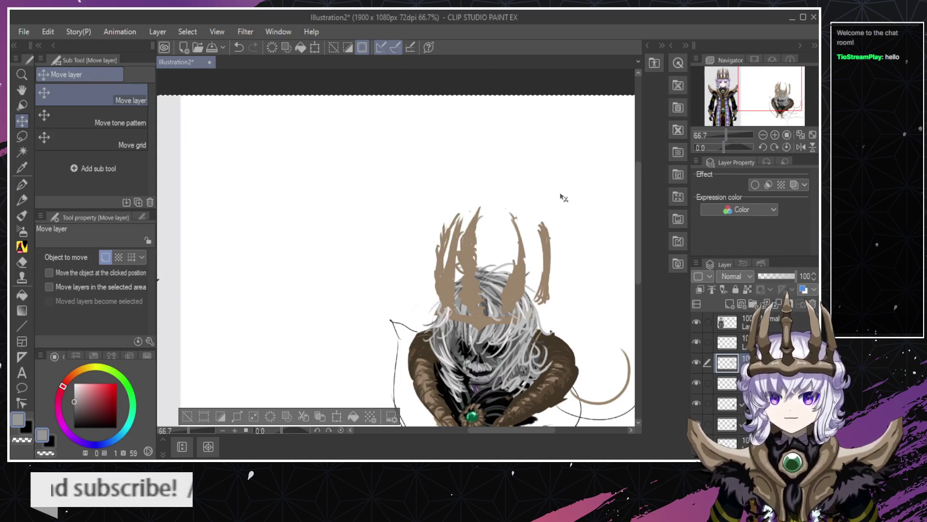
click(22, 138)
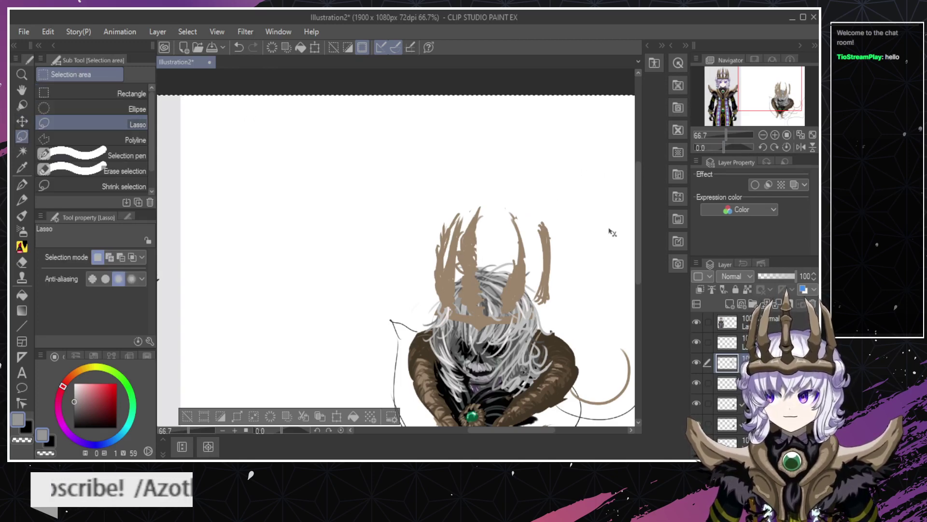
key(ctrl+z)
drag(530, 242, 533, 211)
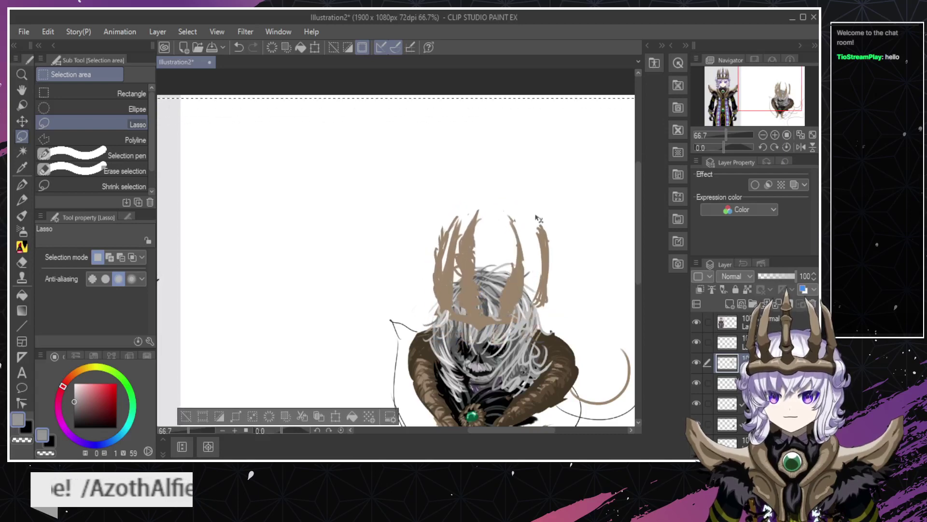
key(ctrl+z)
Lasso the outermost right crown spike, nudge it left towards the head and clear the selection.
scroll(535, 212, down, 4)
scroll(526, 217, up, 3)
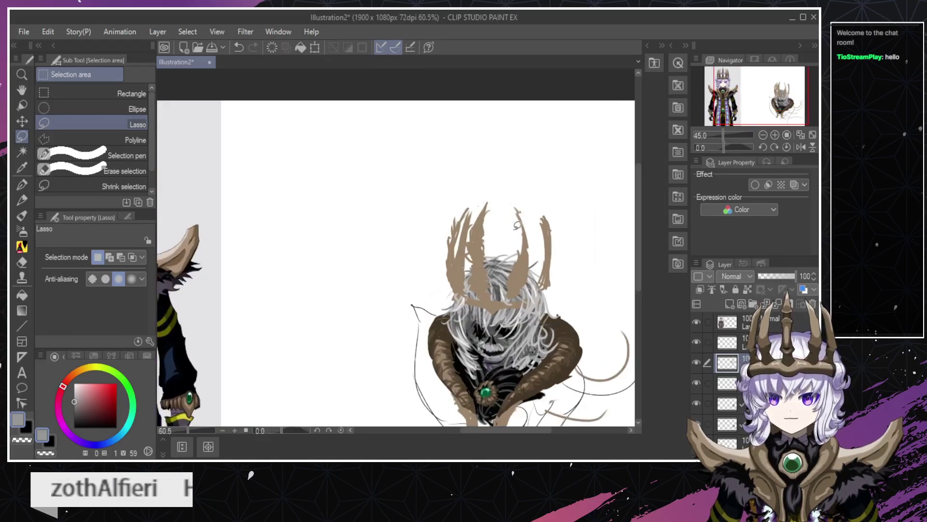
mouse_move(537, 203)
mouse_down()
mouse_move(536, 324)
mouse_move(581, 247)
mouse_up()
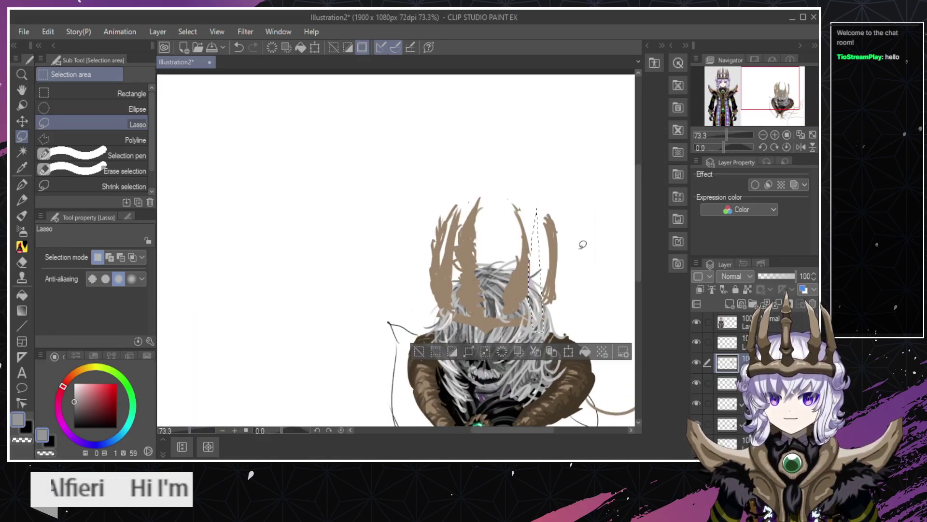
key(ctrl+d)
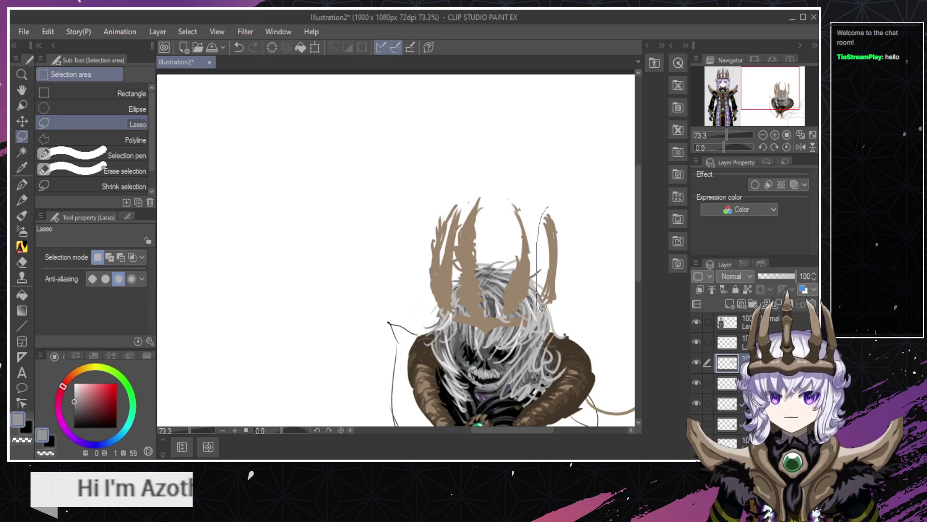
mouse_move(542, 307)
mouse_down()
mouse_move(581, 257)
mouse_move(579, 206)
mouse_move(550, 174)
mouse_up()
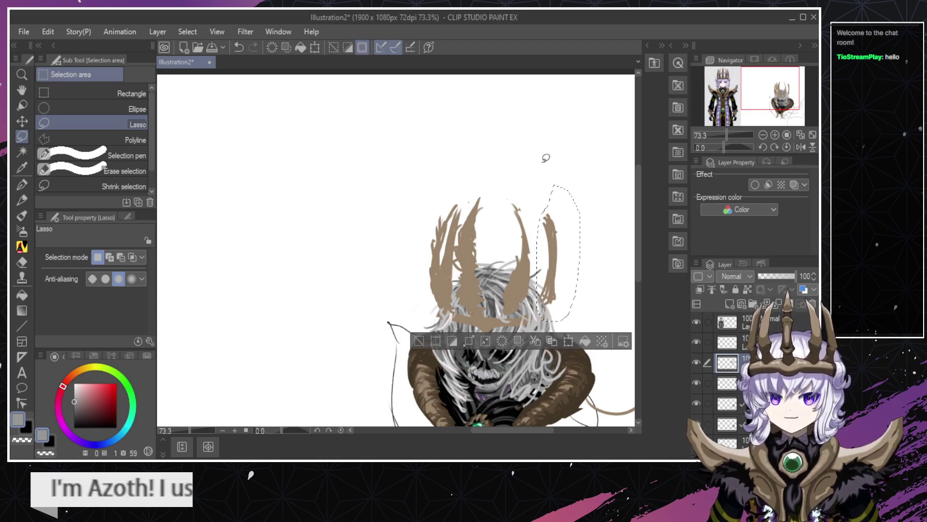
key(ctrl+Left)
key(ctrl+Left)
key(ctrl+Left)
key(ctrl+Left)
key(ctrl+Left)
key(ctrl+Left)
key(ctrl+Left)
key(ctrl+Left)
key(ctrl+Left)
key(ctrl+Left)
key(ctrl+Left)
key(ctrl+Left)
key(ctrl+Left)
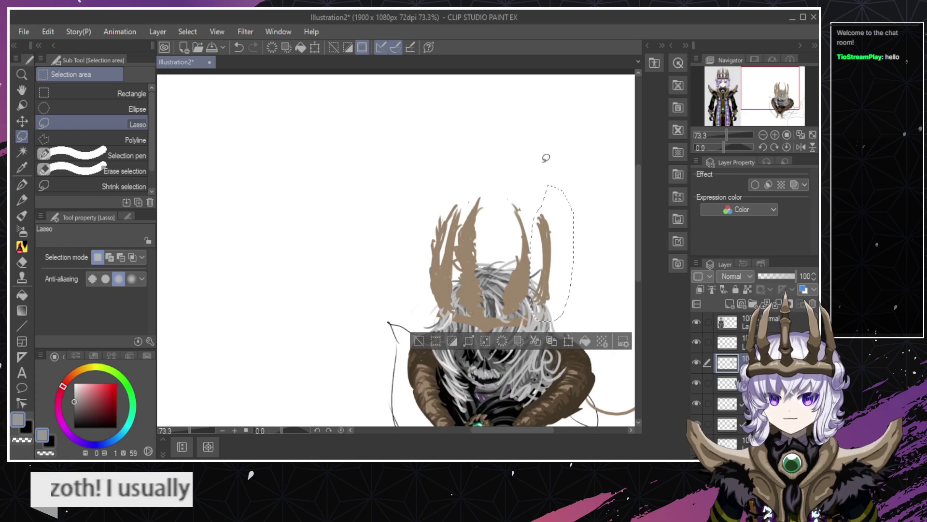
key(Left)
key(Left)
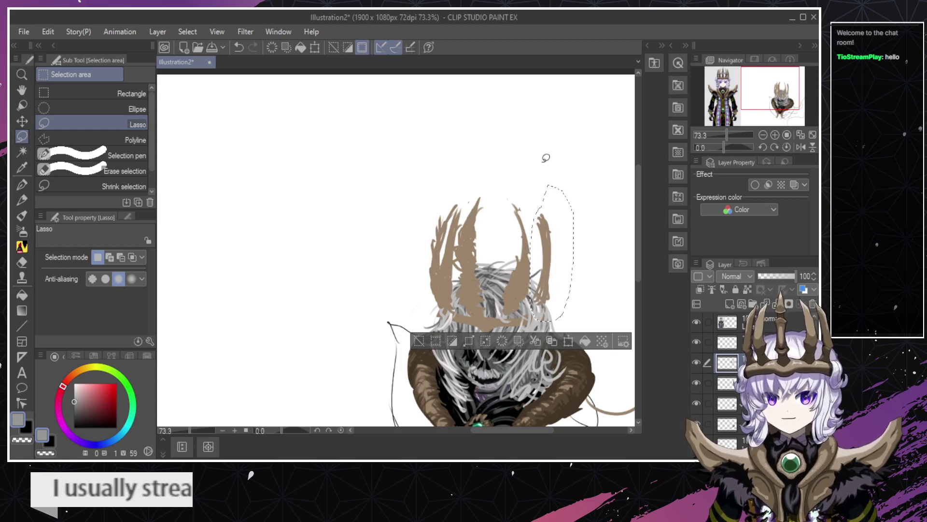
key(ctrl+d)
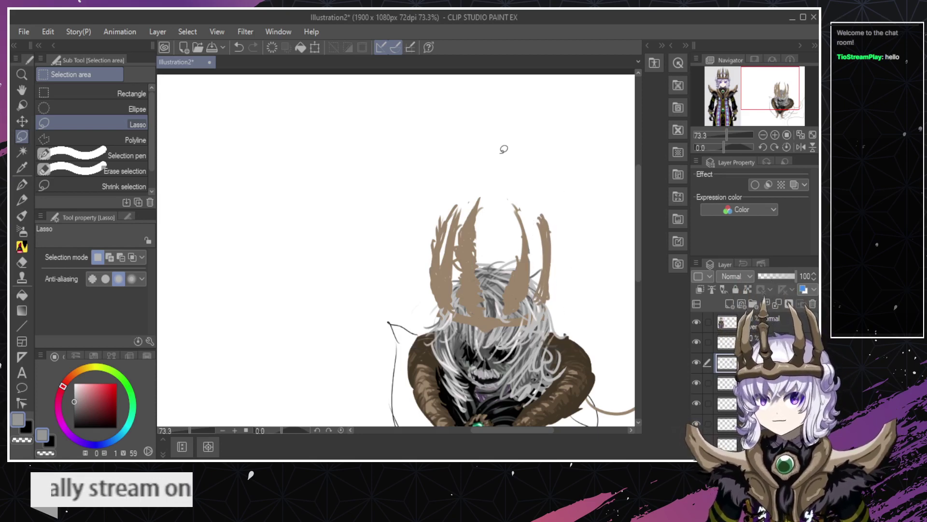
Set the Hard eraser's size to 15.1 and erase the wide inner left spike and the lower part of the inner right spike.
scroll(505, 147, down, 1)
scroll(503, 151, up, 4)
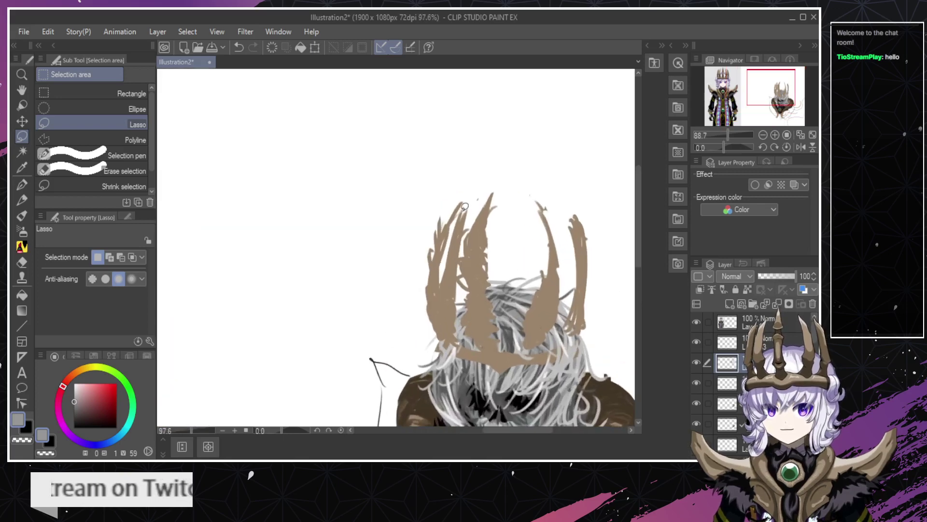
scroll(471, 217, down, 1)
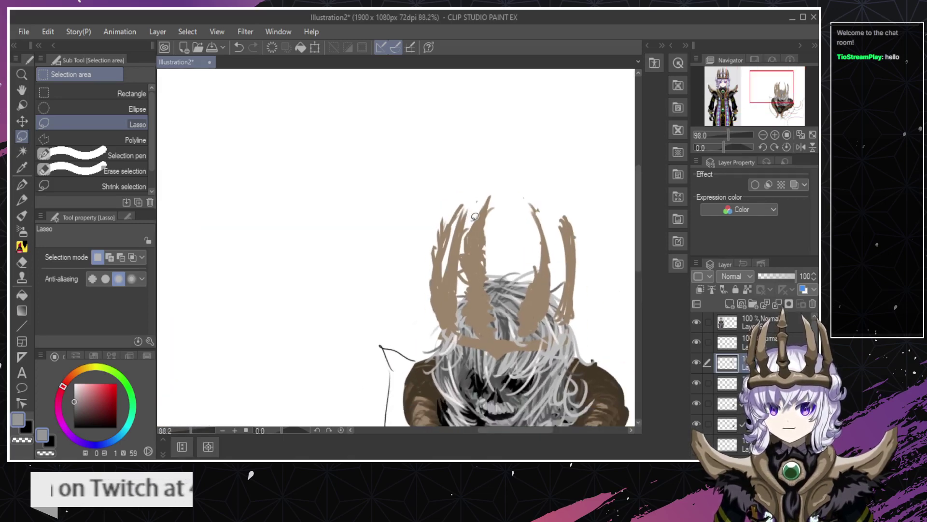
key(e)
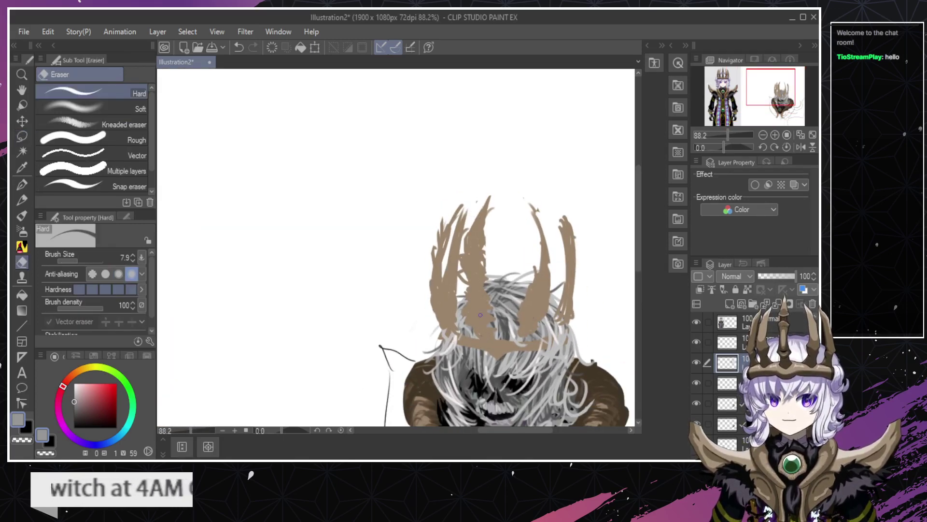
click(97, 261)
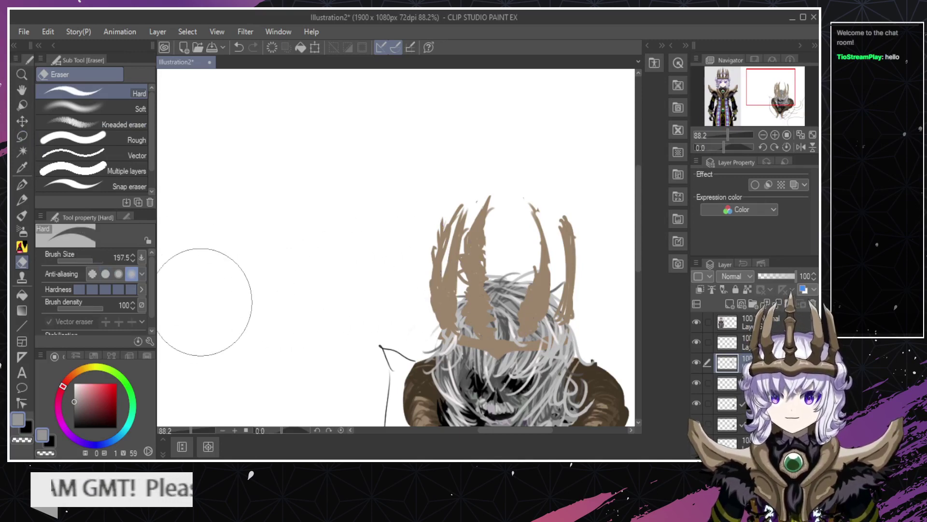
click(82, 261)
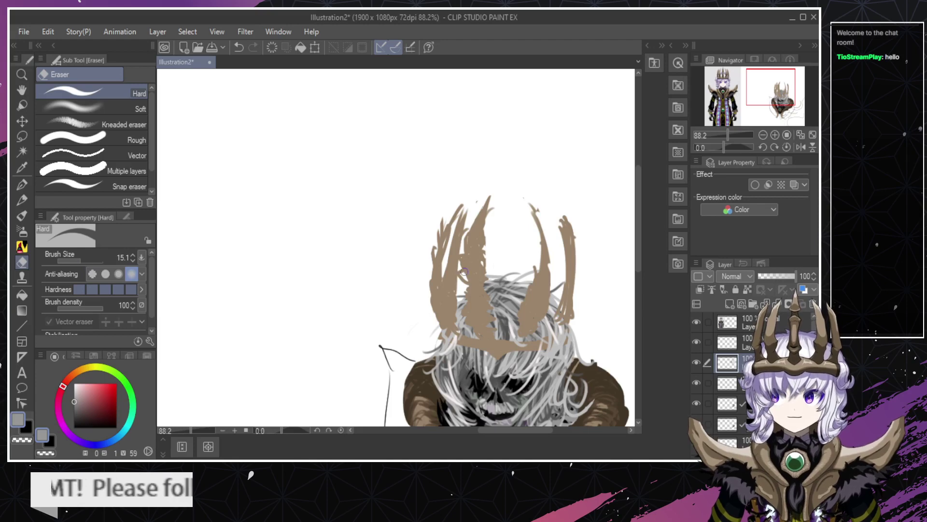
mouse_move(489, 325)
mouse_down()
mouse_move(486, 349)
mouse_move(497, 282)
mouse_up()
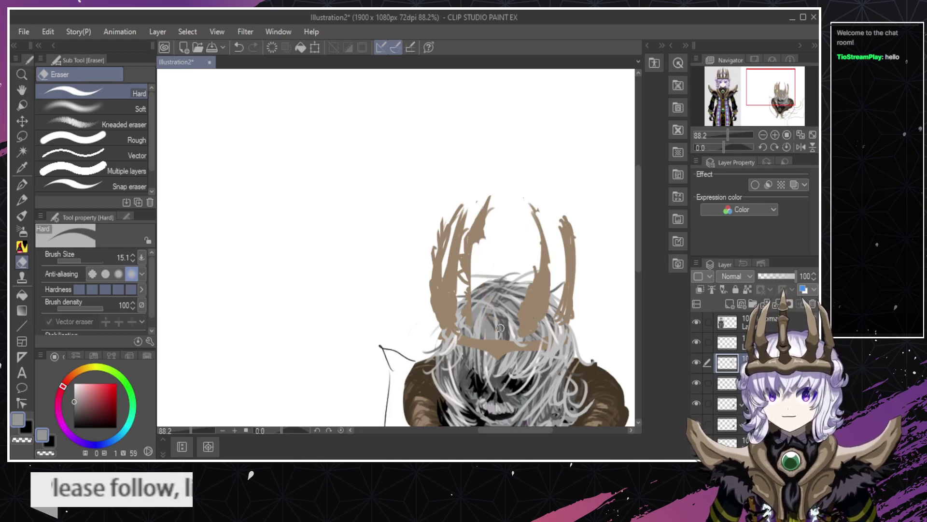
mouse_move(469, 327)
mouse_down()
mouse_move(466, 241)
mouse_move(465, 334)
mouse_move(478, 222)
mouse_move(492, 192)
mouse_up()
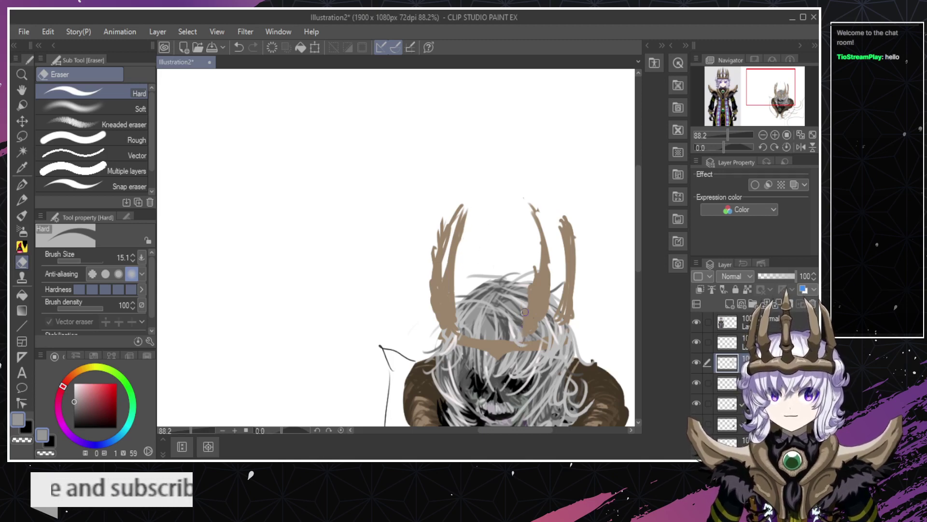
mouse_move(525, 311)
mouse_down()
mouse_move(533, 275)
mouse_move(548, 281)
mouse_up()
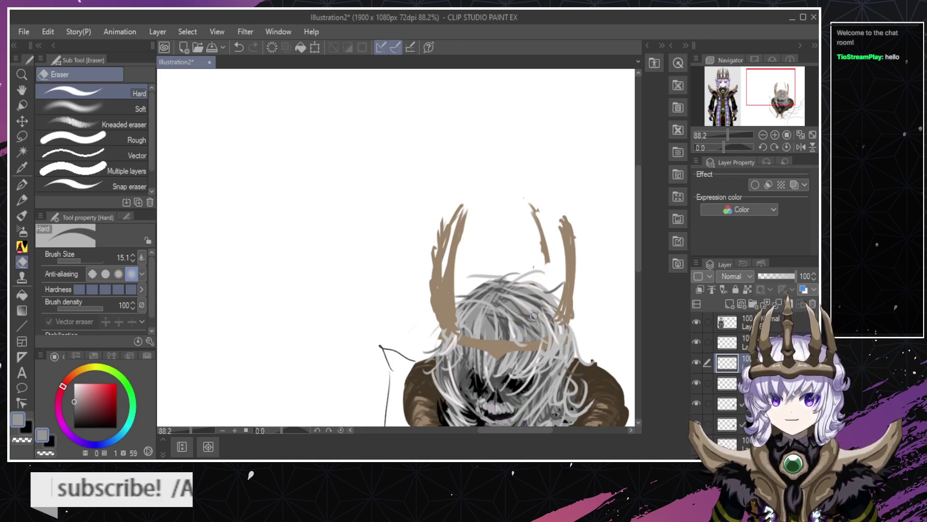
Pick the band's tan and paint the lower shaft of a new central spike rising from the centrepiece with the round mixing brush.
key(b)
key(ctrl+z)
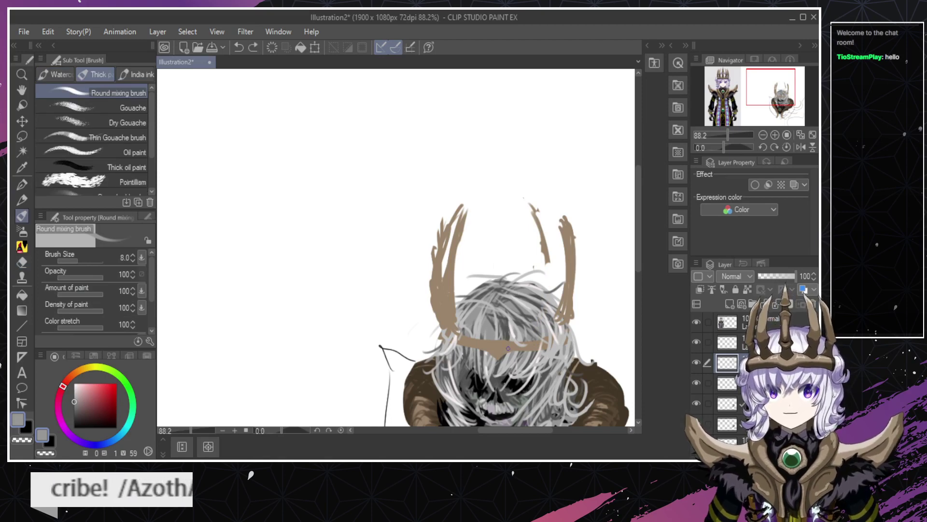
alt+click(500, 349)
drag(496, 341, 492, 315)
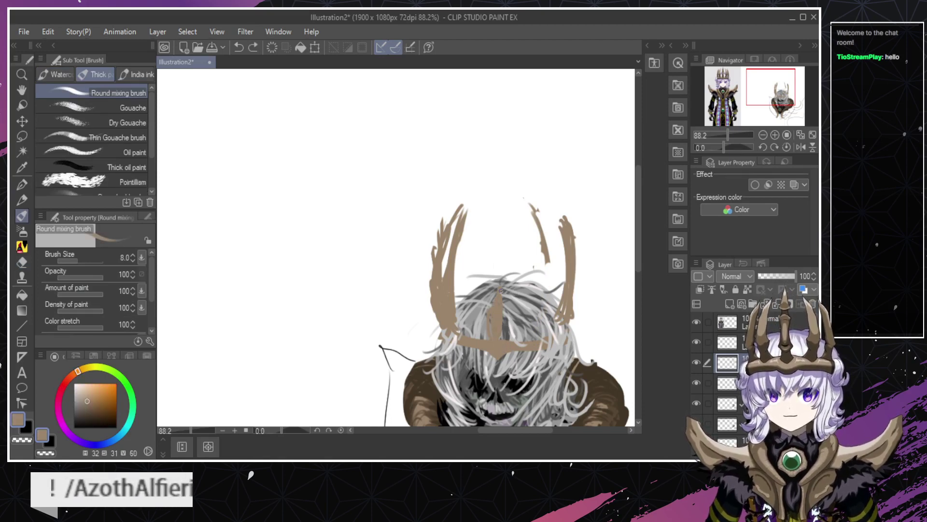
key(ctrl+z)
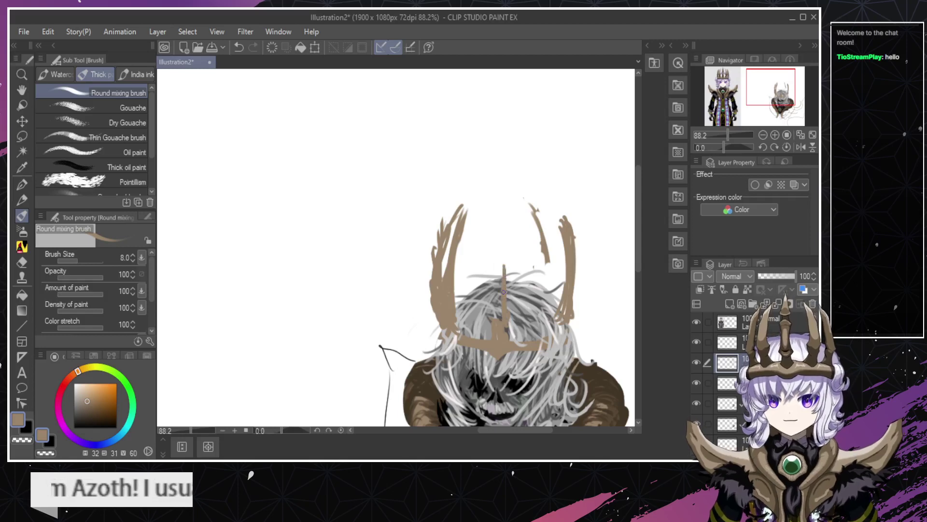
drag(490, 316, 495, 261)
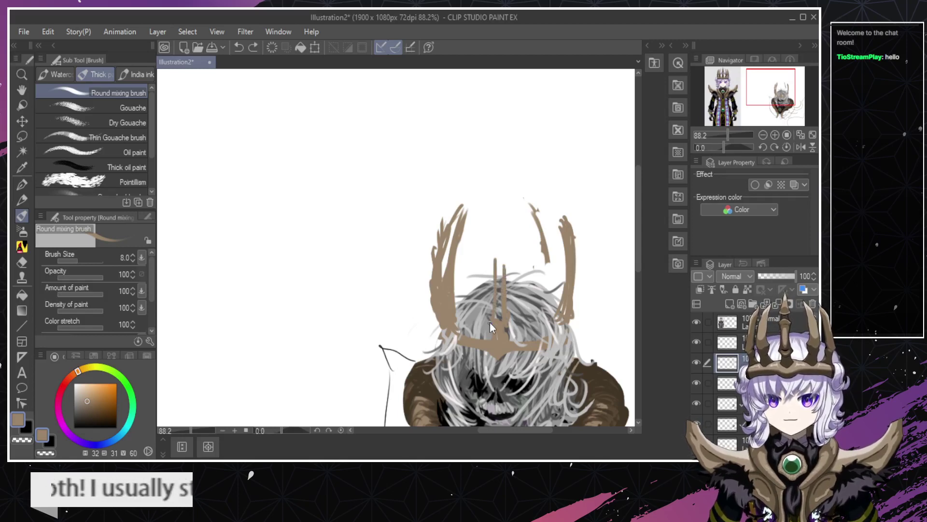
key(ctrl+z)
drag(486, 326, 493, 268)
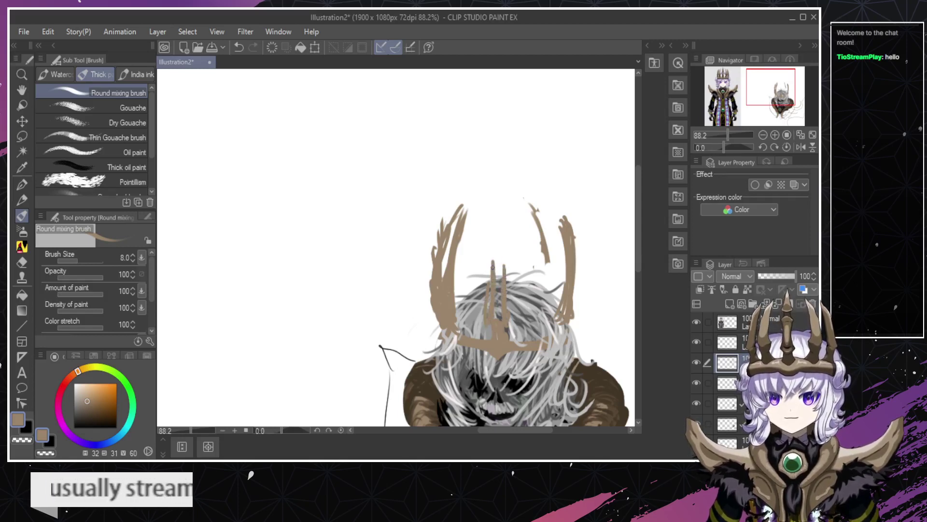
Fill in the central spike up to its jagged pointed tip and erase the excess paint along its lower left side.
drag(498, 321, 502, 269)
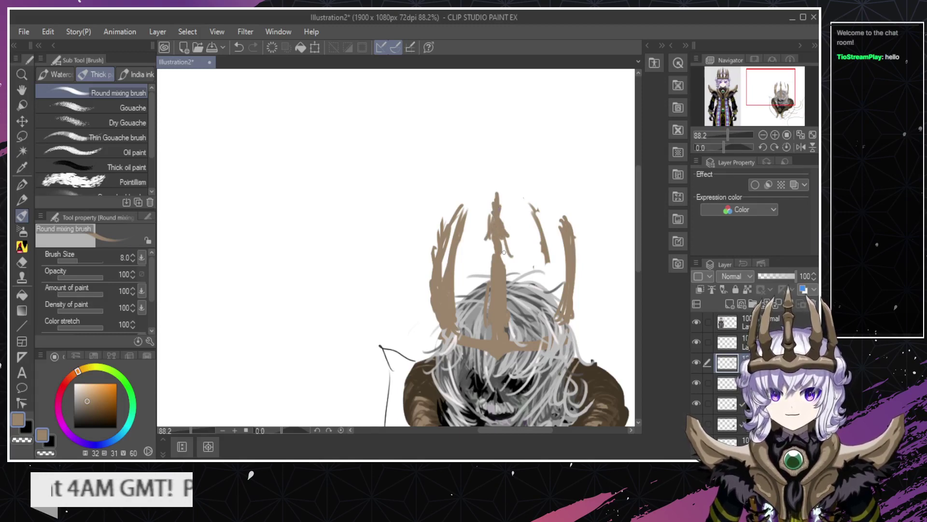
mouse_move(498, 254)
mouse_down()
mouse_move(502, 277)
mouse_move(503, 257)
mouse_up()
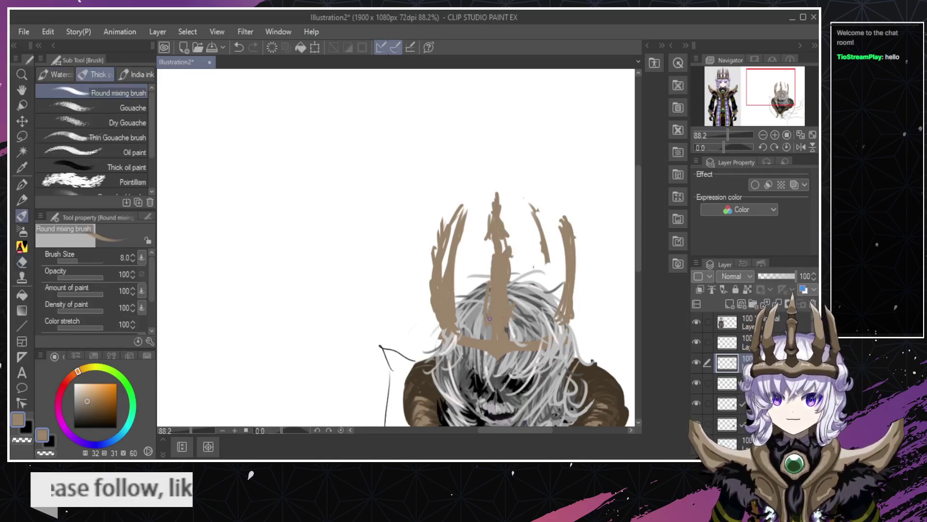
key(e)
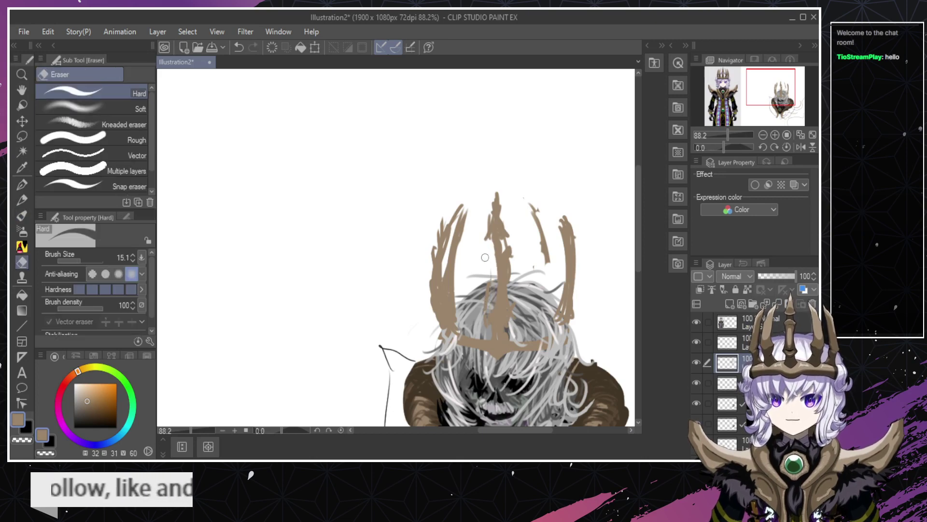
drag(481, 311, 484, 279)
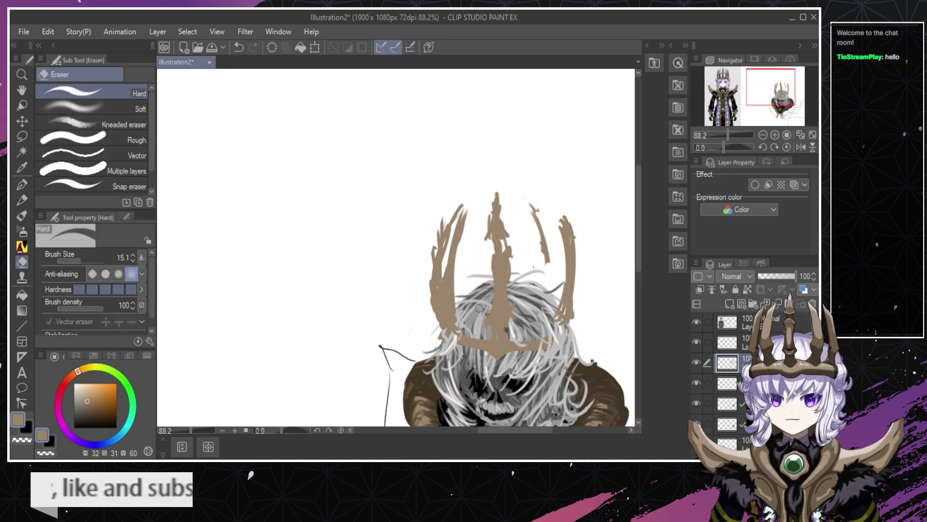
drag(516, 314, 521, 269)
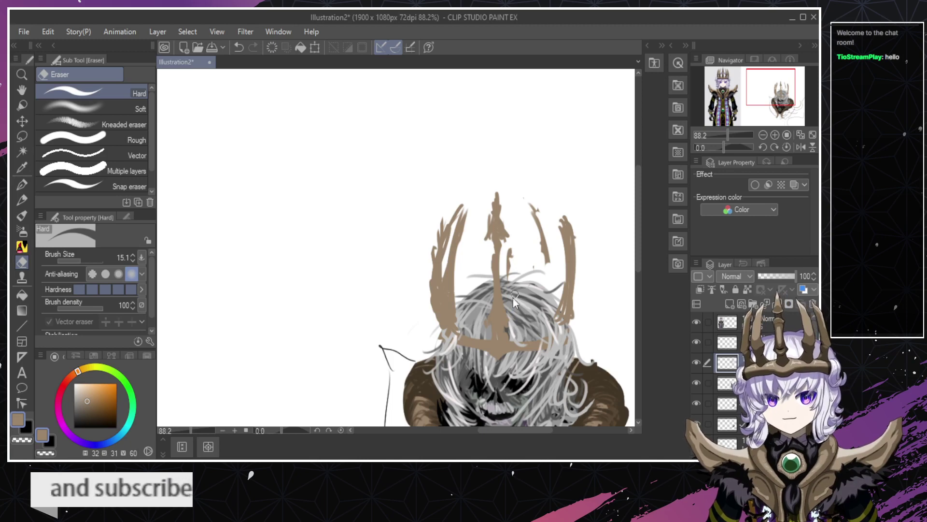
key(ctrl+z)
drag(505, 313, 510, 259)
key(ctrl+z)
Trim the right edge of the crown's central spike and erase its jagged upper half with the Hard eraser.
drag(506, 313, 509, 267)
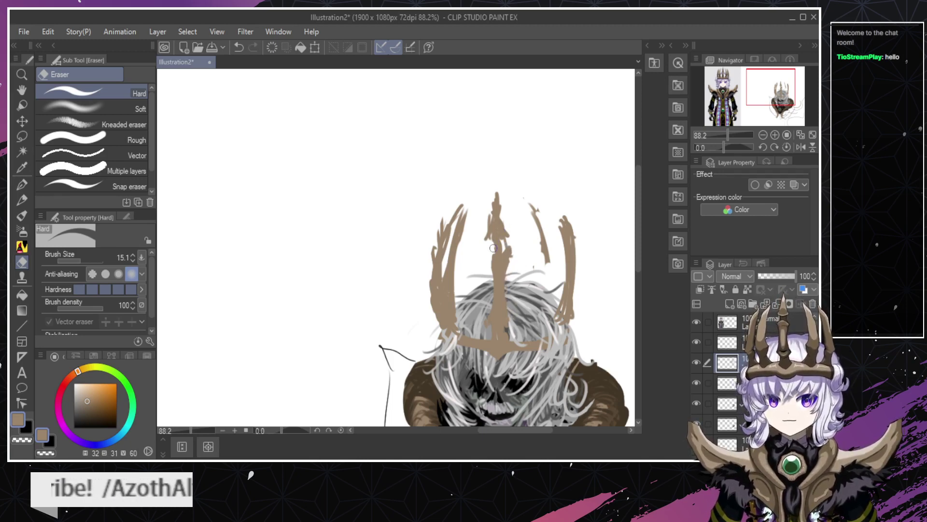
drag(494, 248, 494, 203)
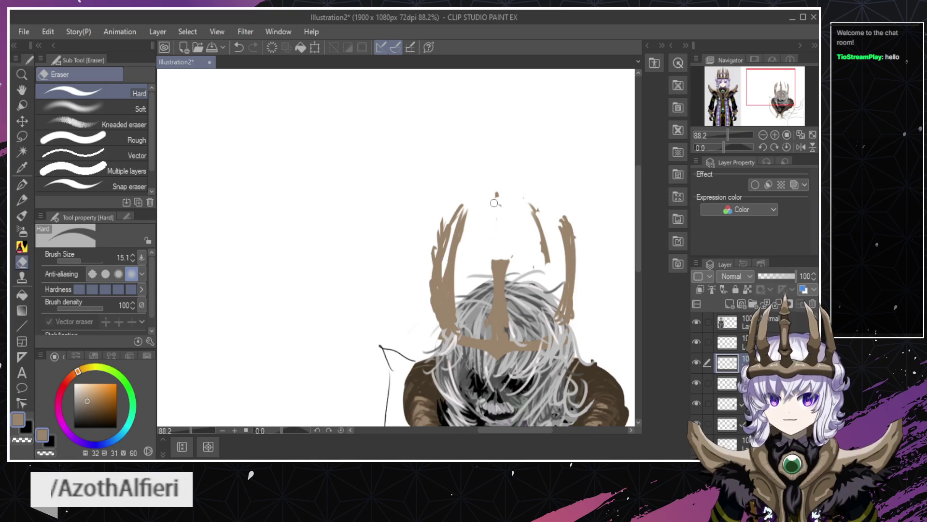
key(b)
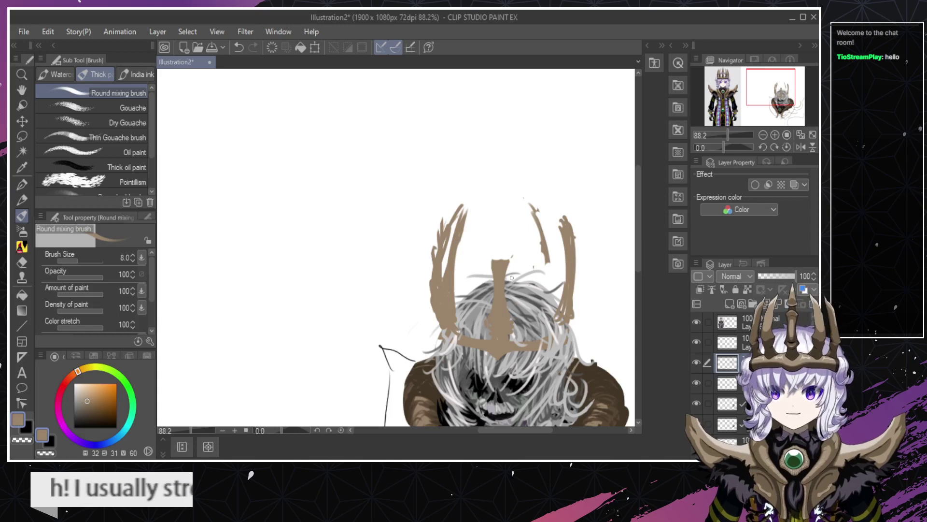
key(e)
drag(492, 287, 493, 262)
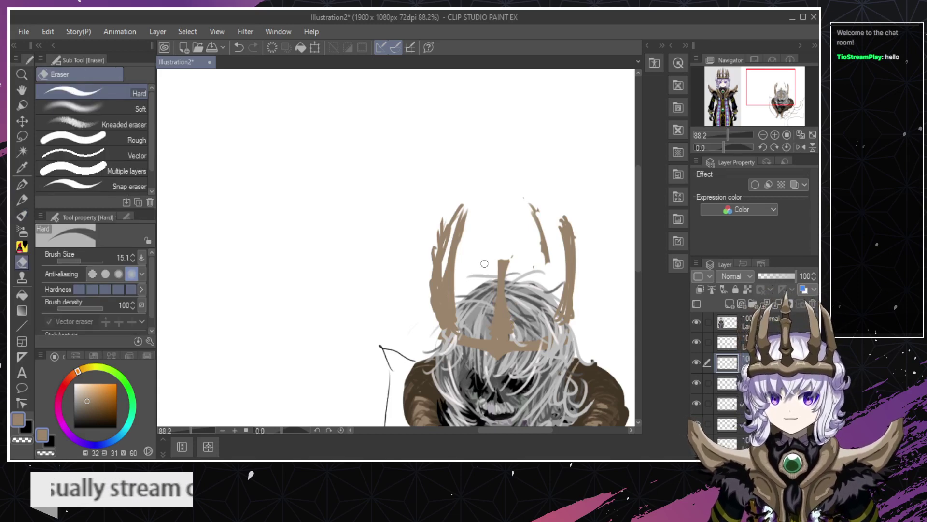
key(ctrl+z)
Paint a rounded knob on the shortened central spike with the round mixing brush and trim it into a tapered head.
key(b)
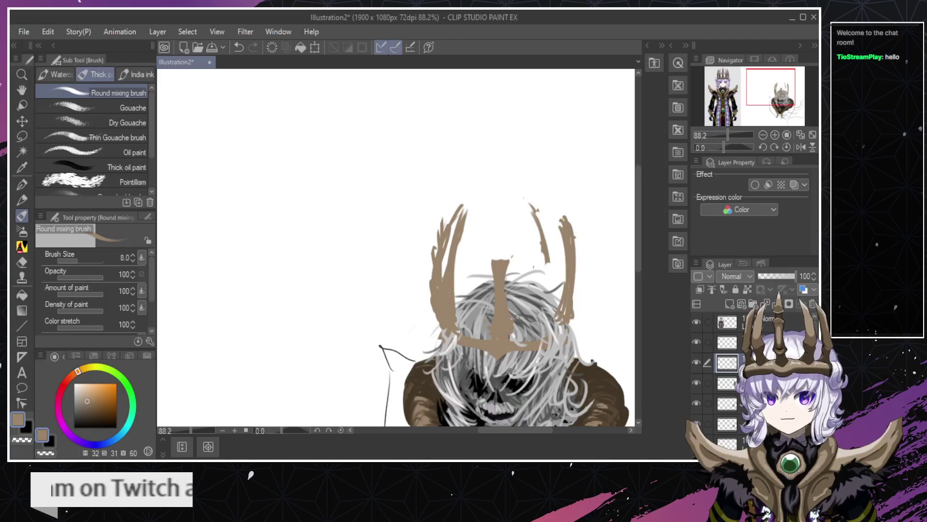
key(e)
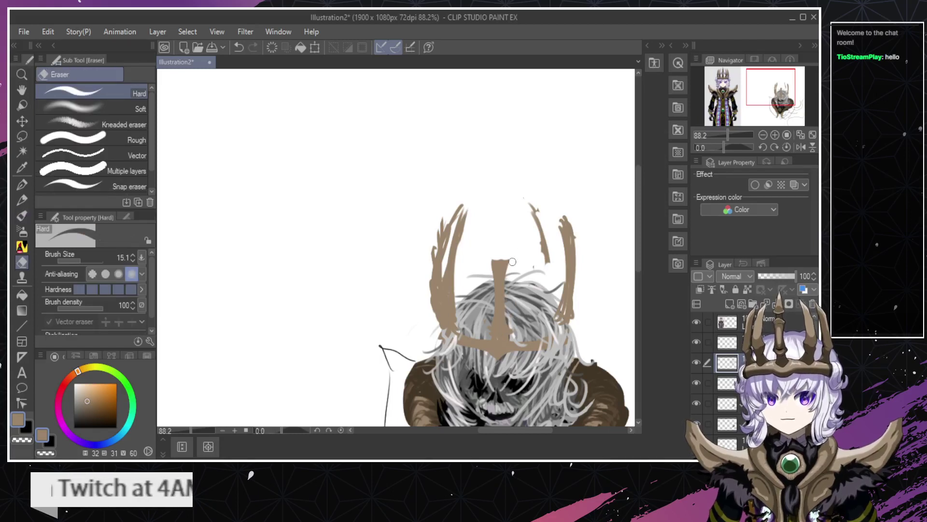
key(b)
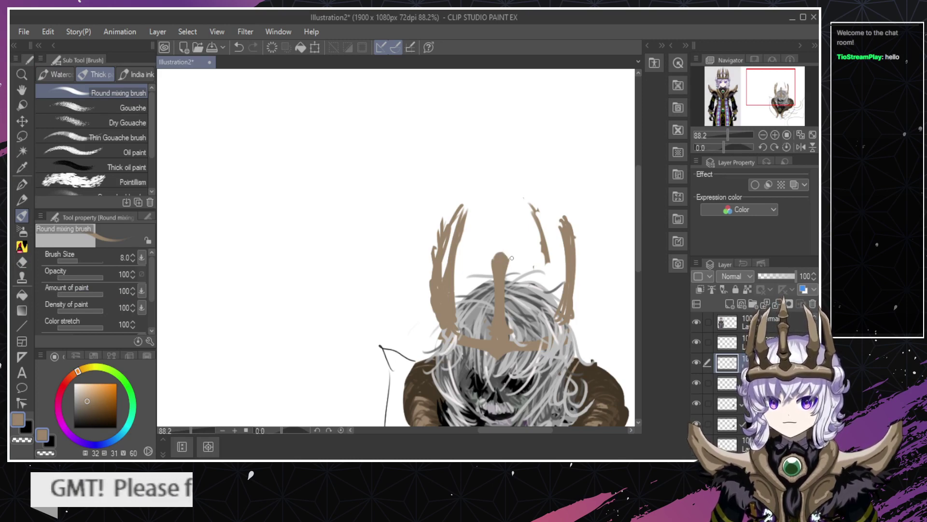
key(e)
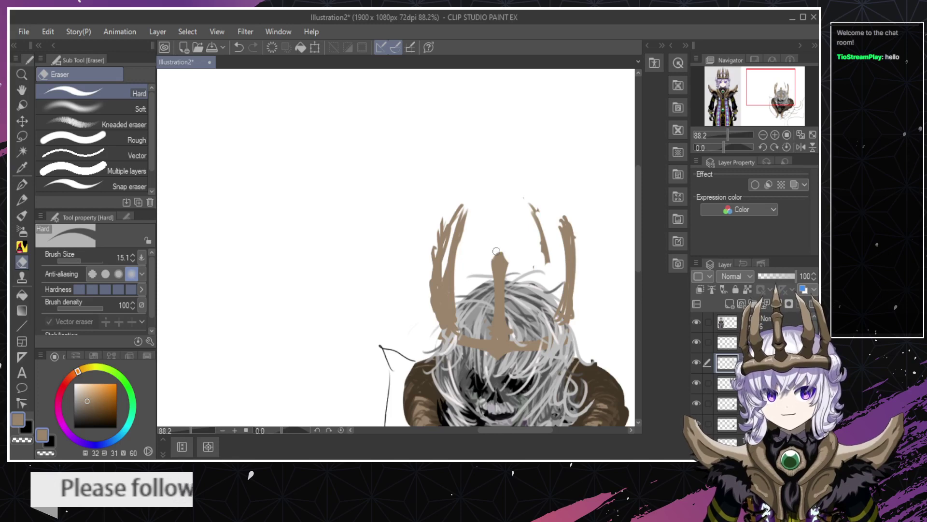
Touch up the lower left edge of the central spike and erase stray tan paint just above the band.
key(ctrl+space)
click(490, 319)
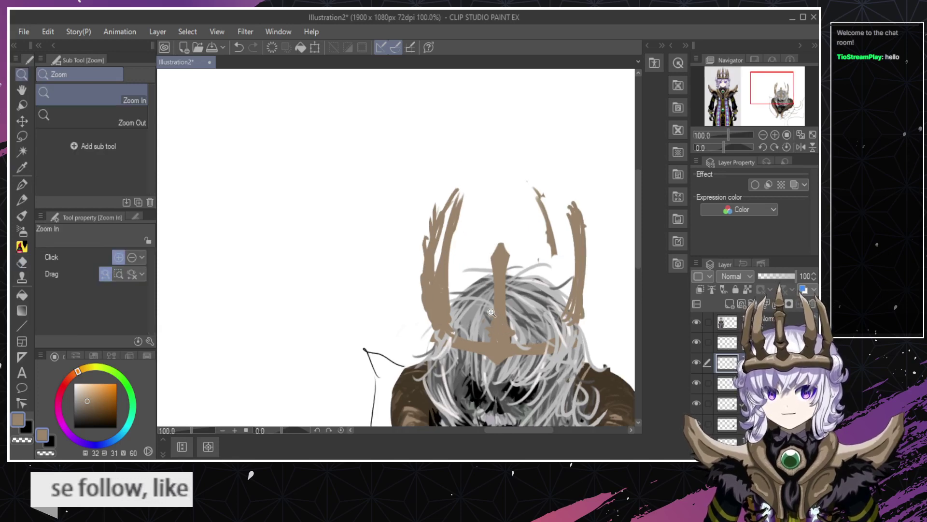
click(492, 311)
click(491, 309)
key(e)
key(b)
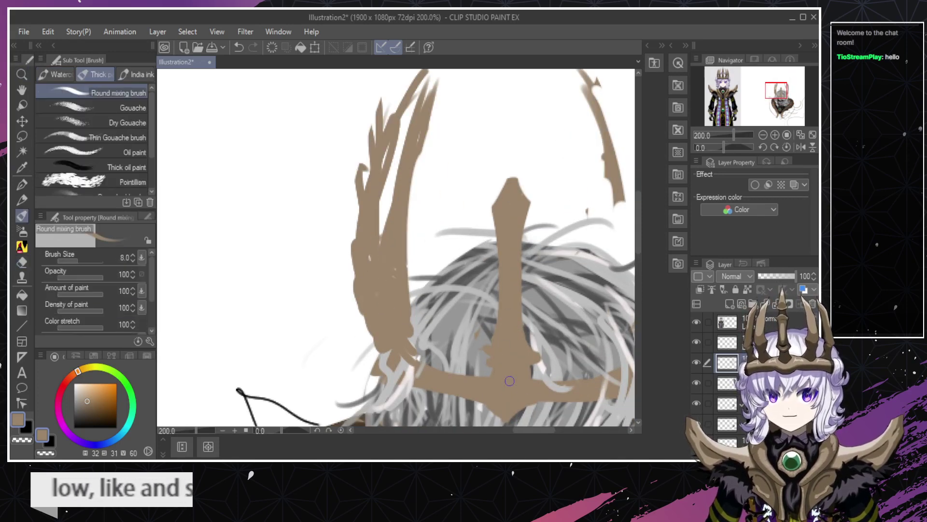
key(e)
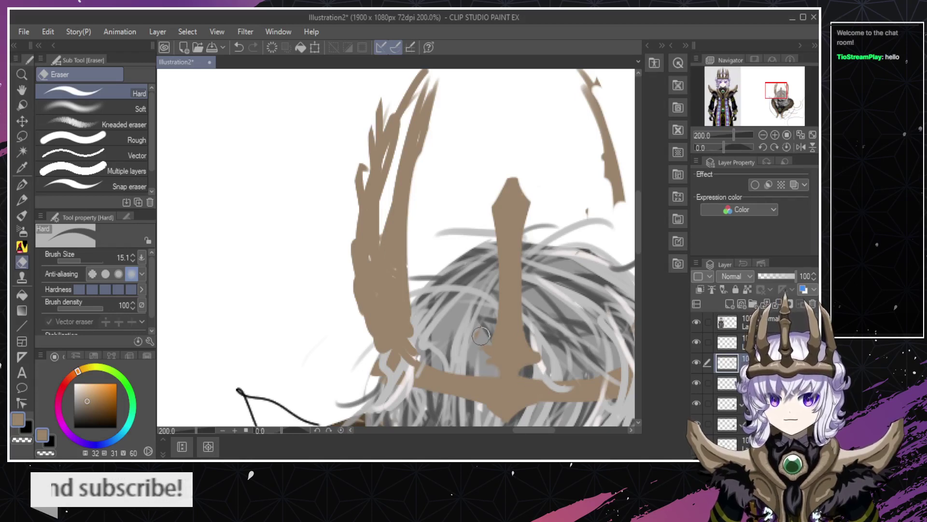
key(b)
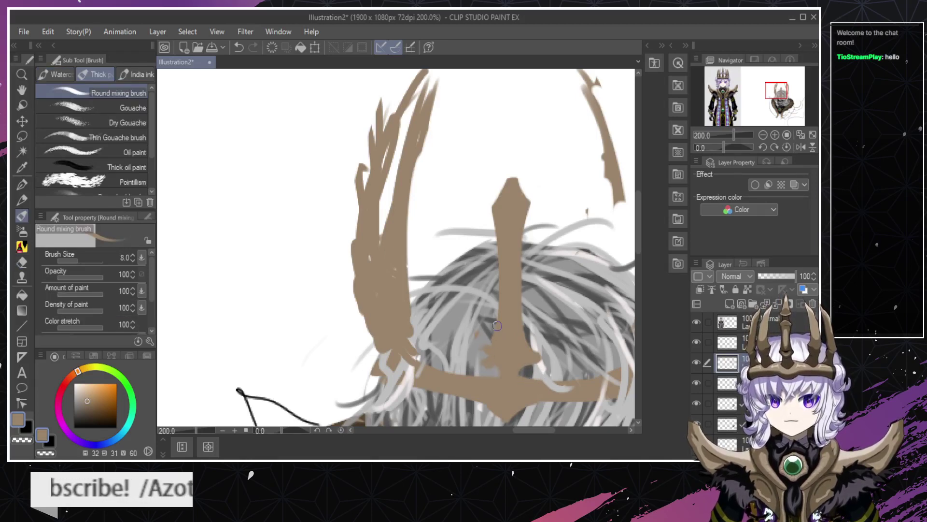
Repaint and trim the left side of the central spike's base into a smooth flare.
key(ctrl+space)
mouse_move(497, 303)
mouse_down()
mouse_move(471, 304)
mouse_move(480, 306)
mouse_up()
key(e)
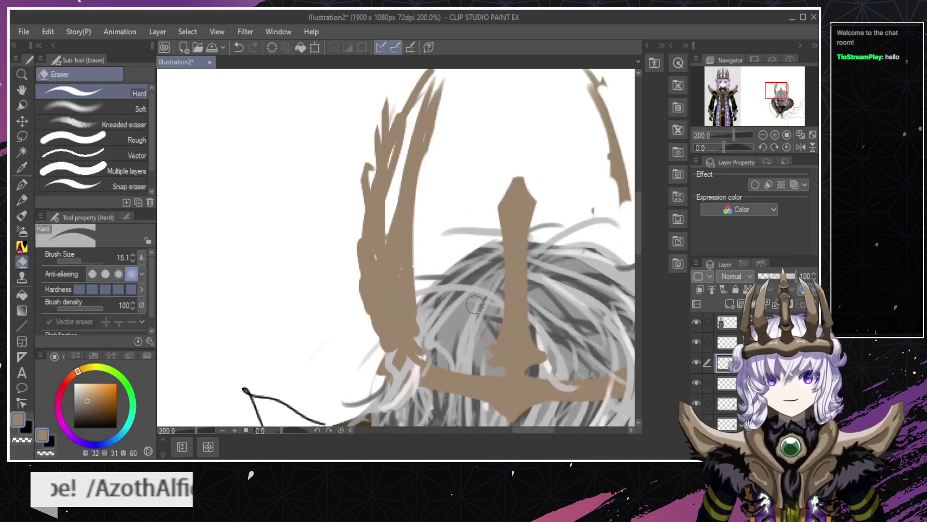
key(b)
key(e)
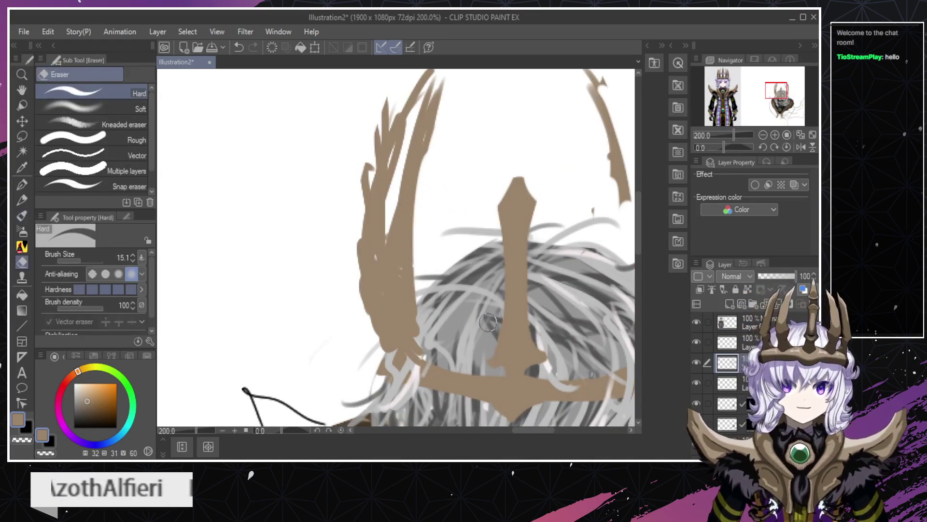
key(b)
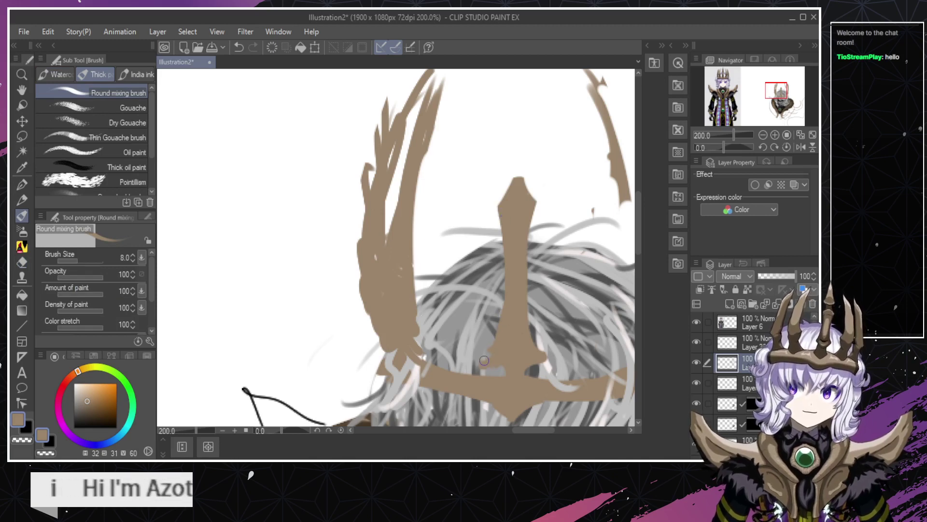
key(ctrl+z)
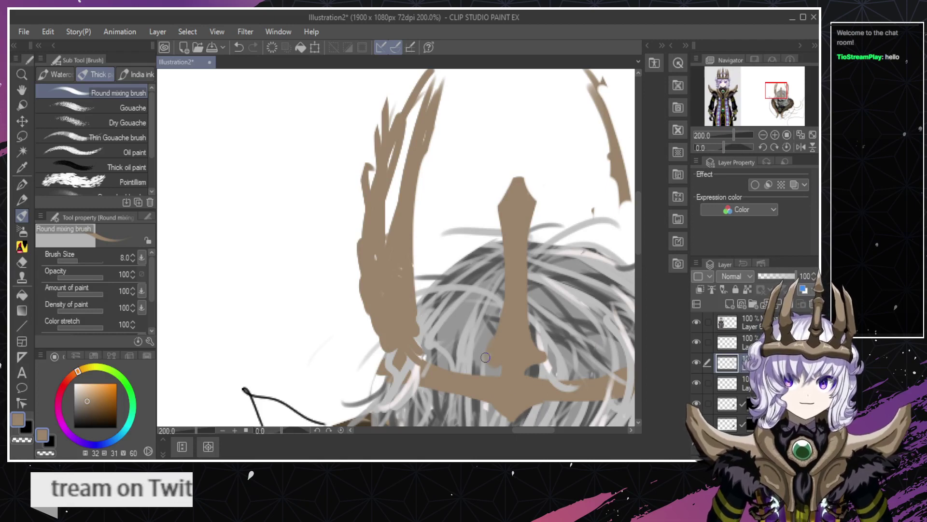
Shape the central spike's head into a symmetrical sharp point and refine the left flare of its base.
drag(503, 238, 492, 197)
key(ctrl+z)
drag(498, 318, 495, 208)
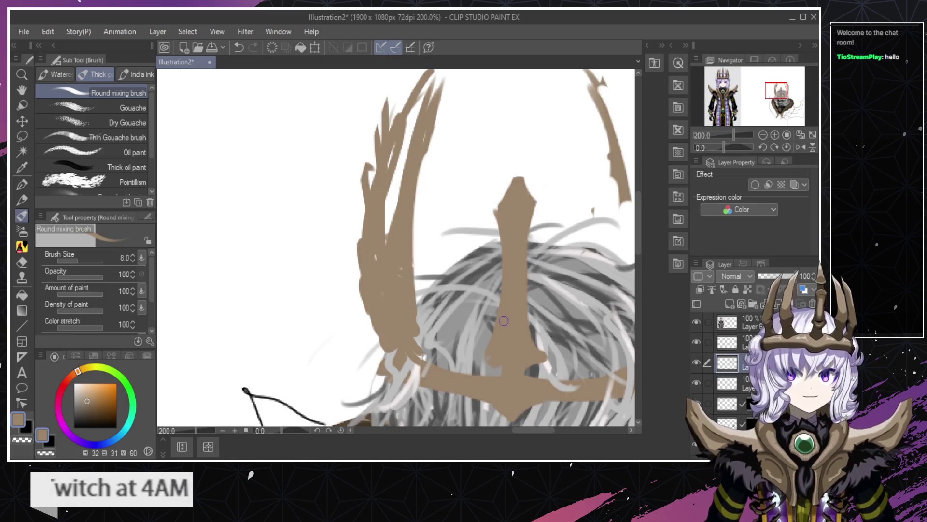
key(e)
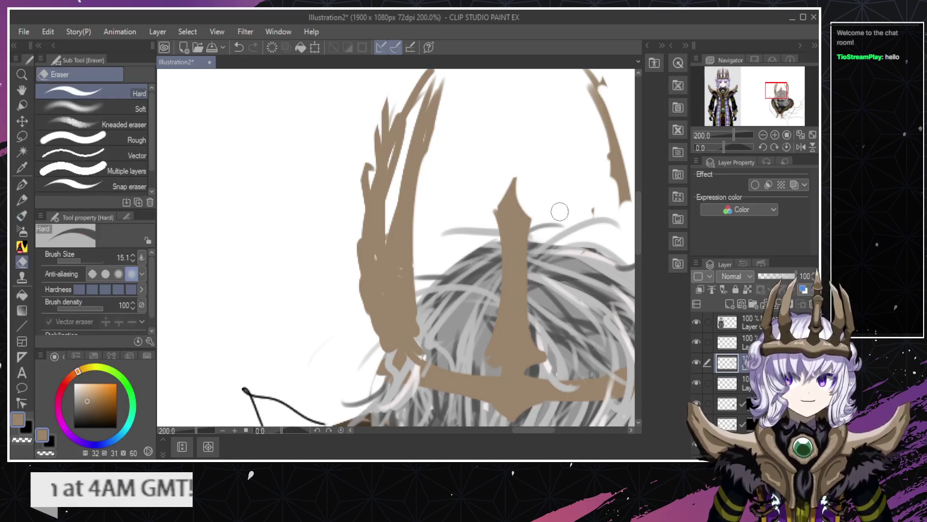
drag(524, 183, 546, 203)
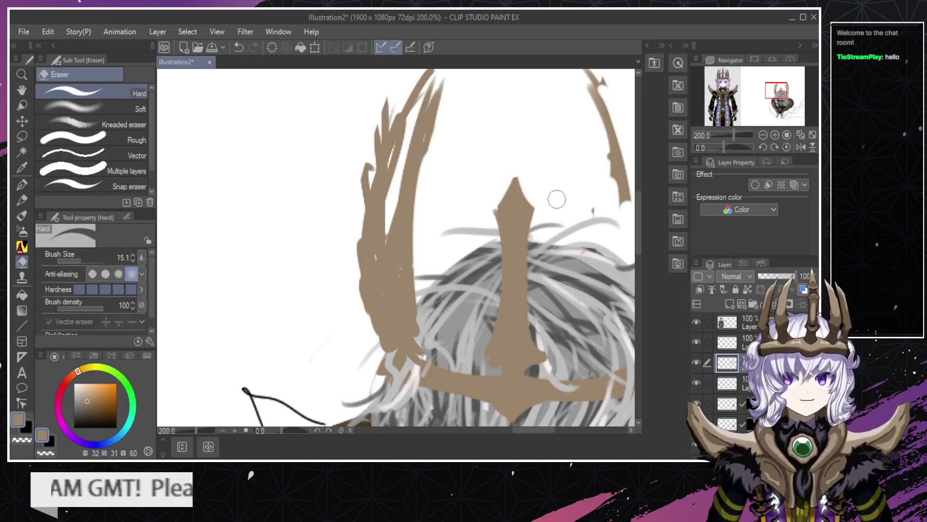
key(b)
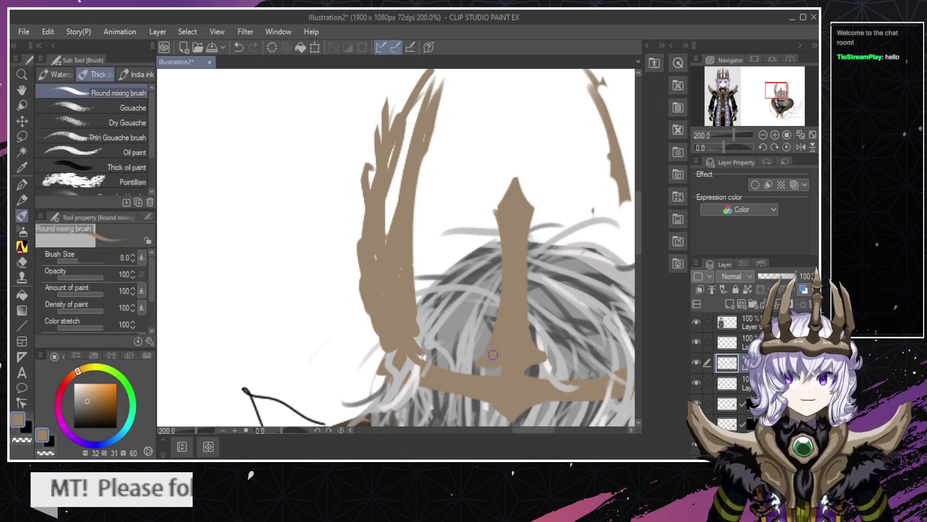
key(ctrl+z)
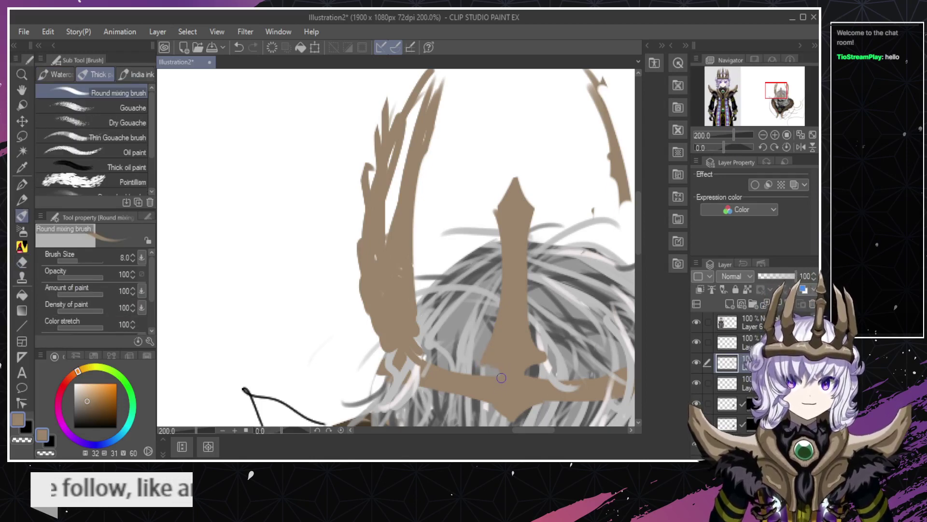
key(slash)
scroll(492, 329, down, 3)
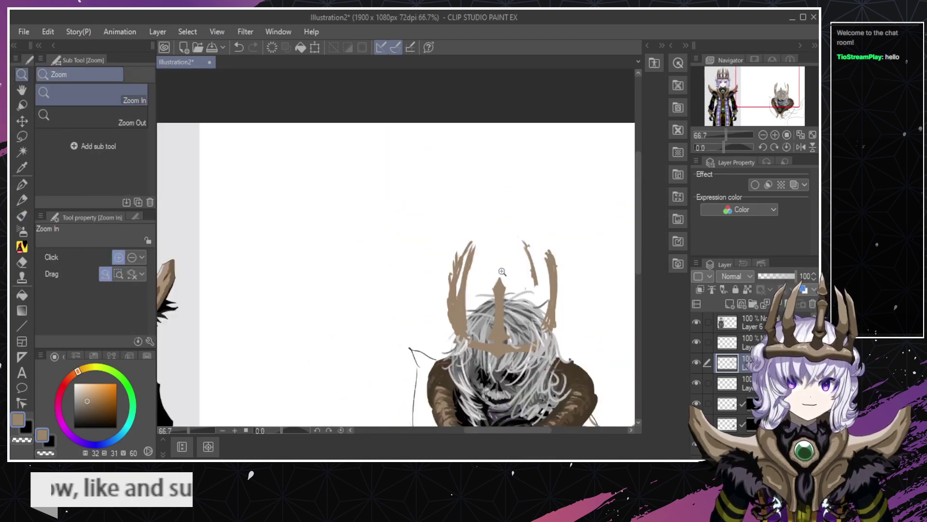
scroll(499, 261, up, 1)
click(493, 280)
key(b)
drag(497, 307, 501, 255)
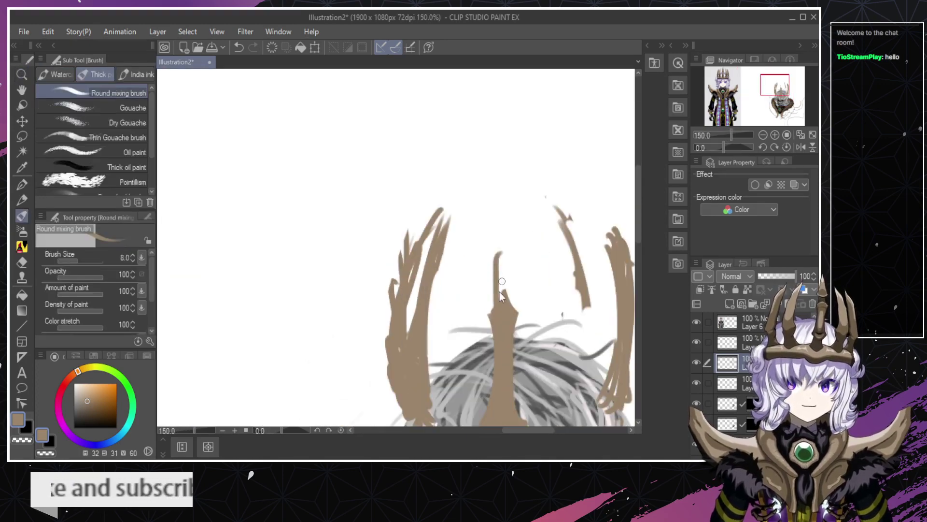
key(ctrl+z)
Examine the shortened central spike against the rest of the crown, the whole skull figure and the reference character.
key(slash)
alt+click(496, 316)
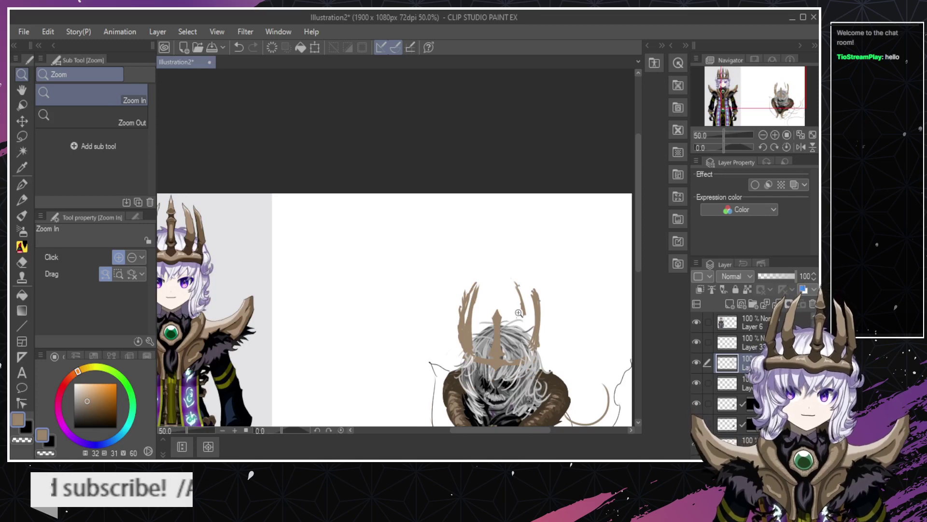
click(513, 351)
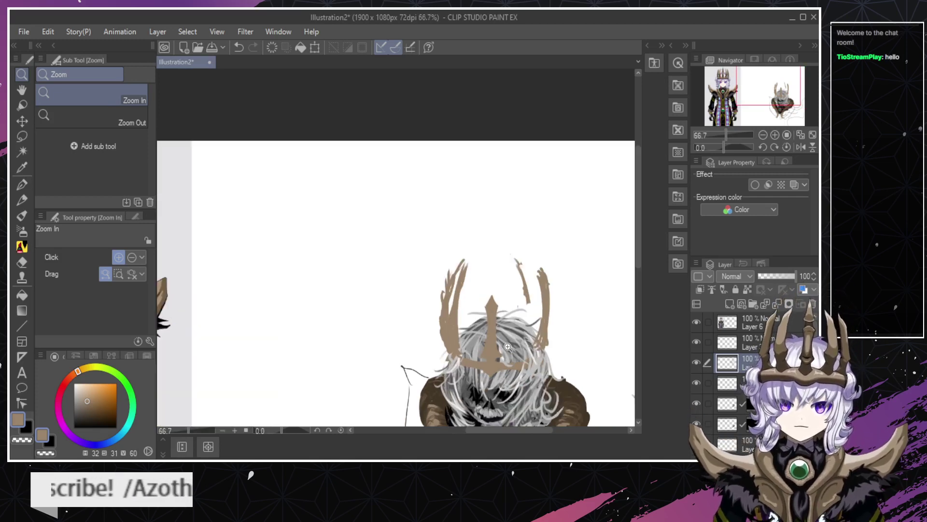
click(485, 274)
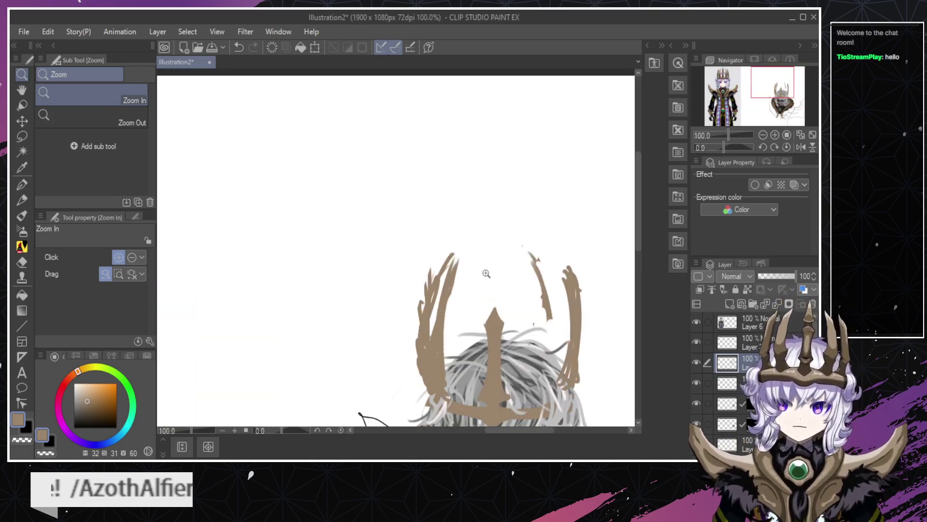
click(493, 292)
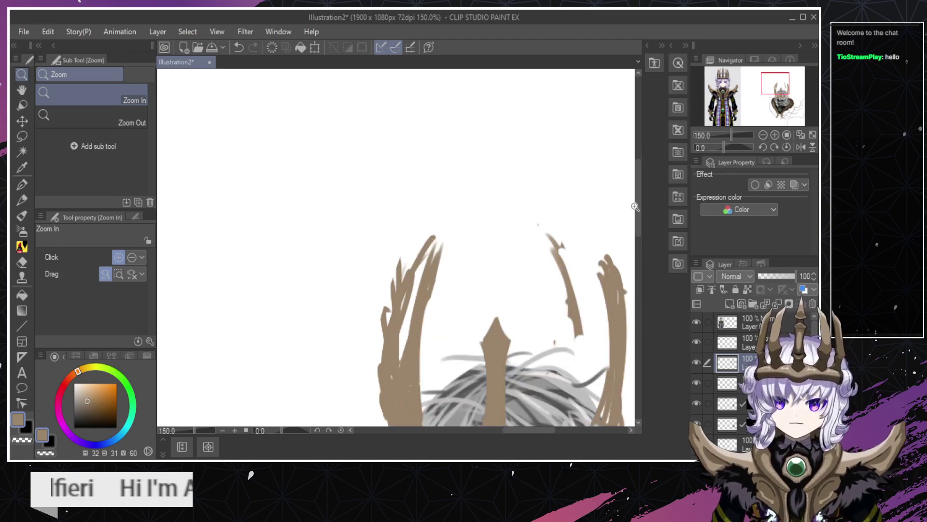
drag(635, 206, 640, 239)
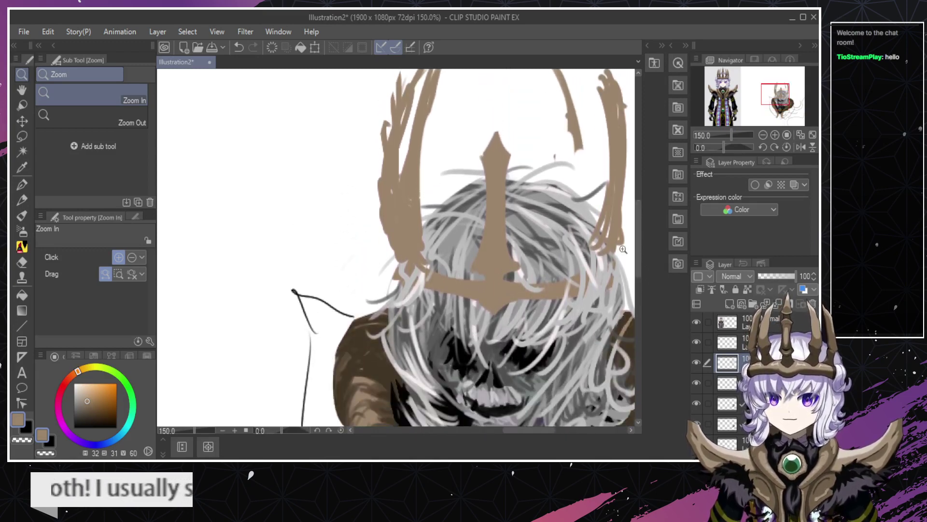
scroll(531, 246, down, 3)
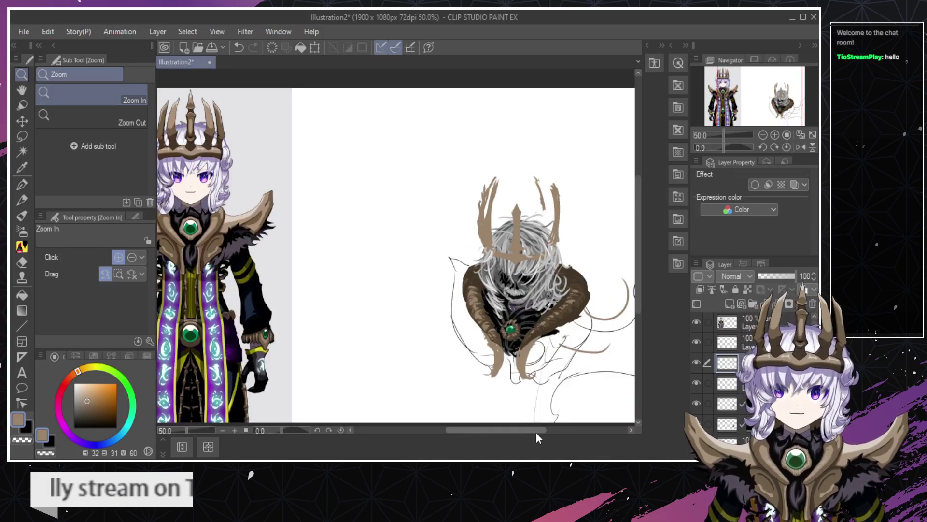
drag(535, 430, 547, 430)
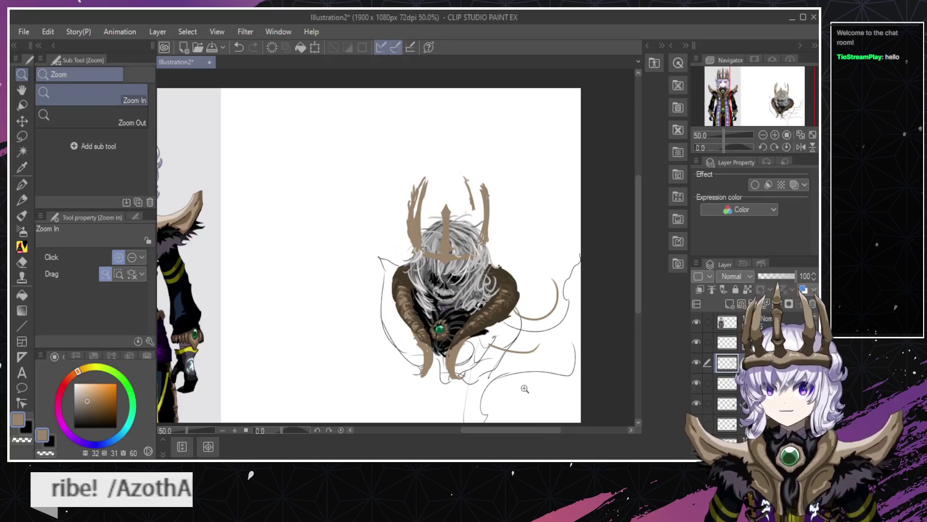
click(454, 328)
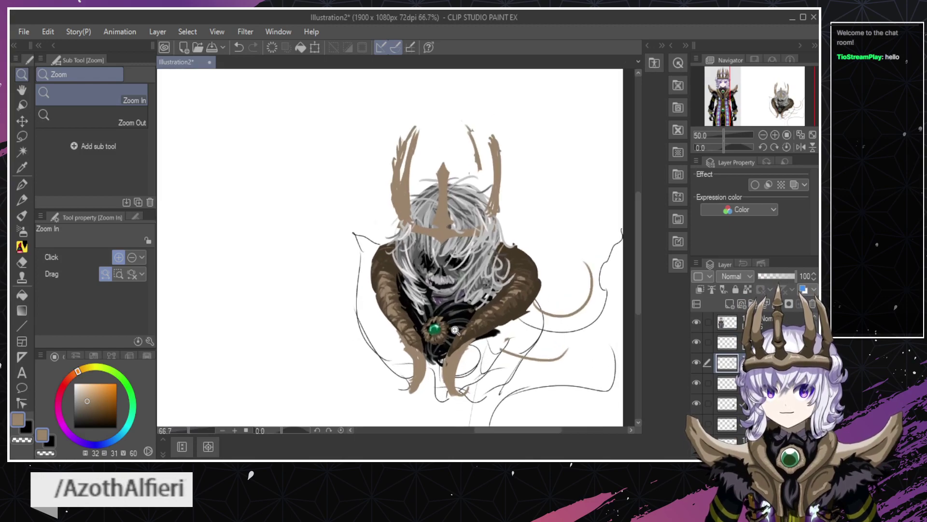
scroll(454, 320, down, 4)
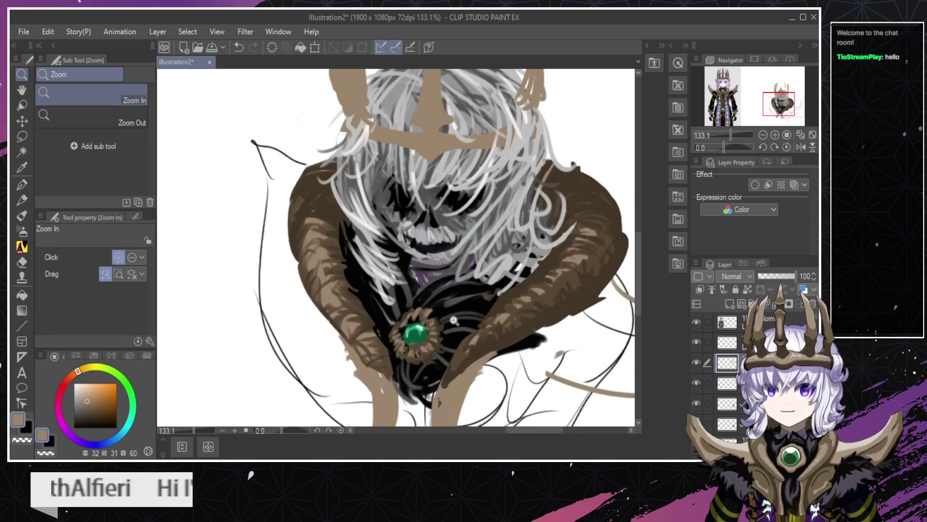
scroll(454, 321, up, 4)
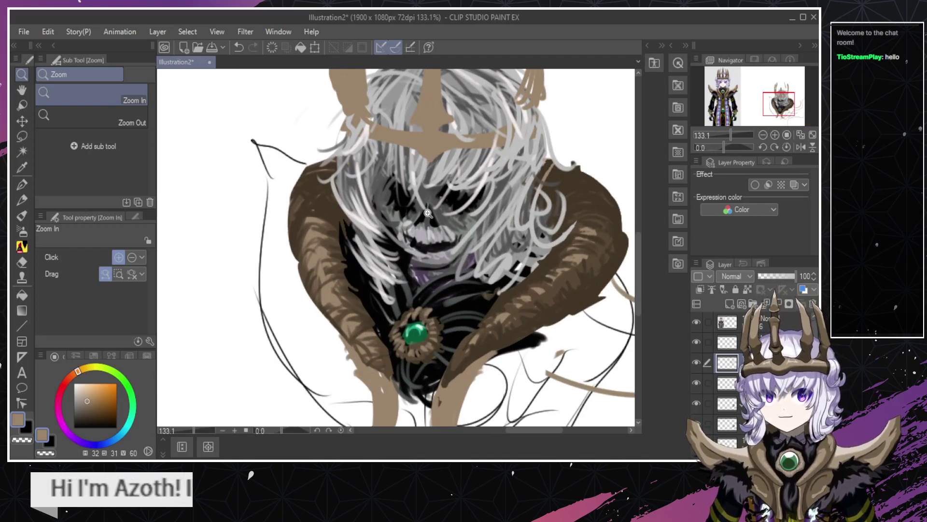
scroll(433, 222, down, 1)
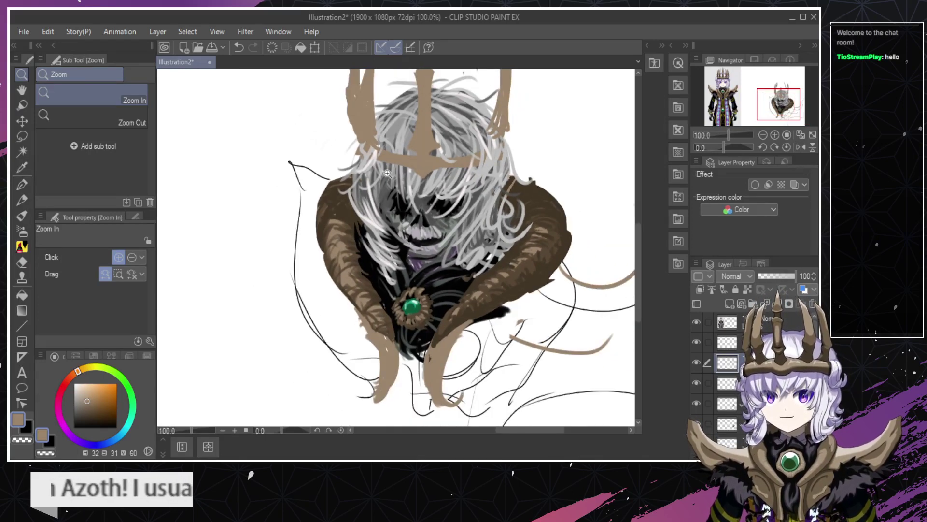
Examine the crown, hair, face and brown shoulder pieces of the skull figure at different magnifications.
mouse_move(636, 277)
mouse_down()
mouse_move(636, 243)
mouse_move(635, 266)
mouse_up()
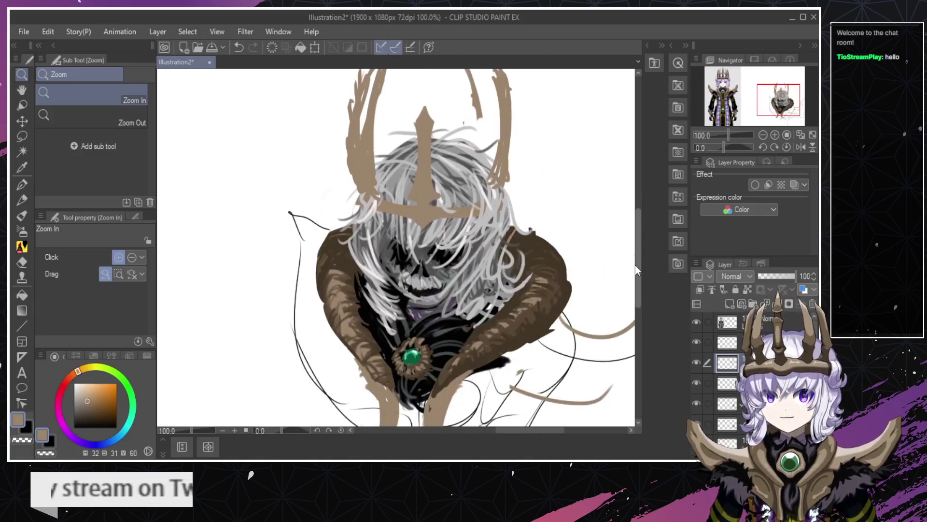
drag(635, 265, 630, 269)
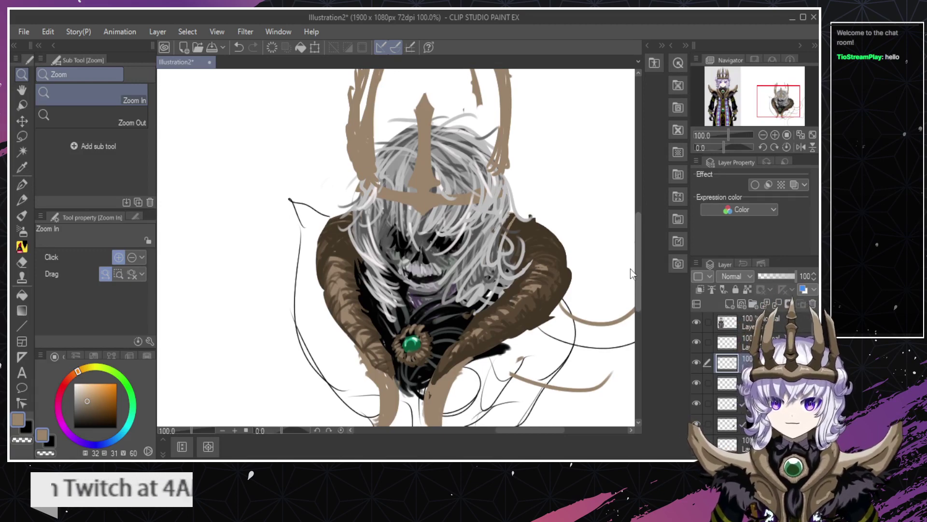
mouse_move(630, 268)
mouse_down()
mouse_move(636, 259)
mouse_move(636, 269)
mouse_up()
click(444, 293)
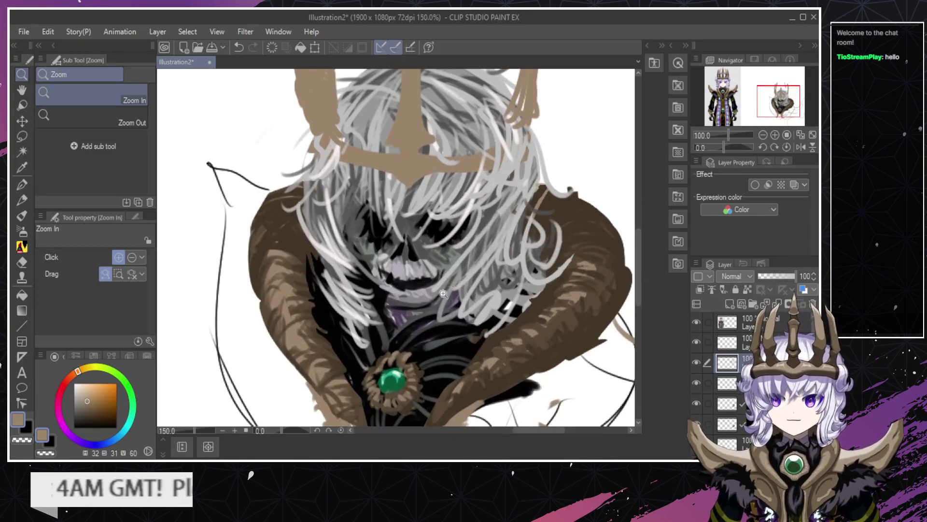
drag(444, 293, 409, 331)
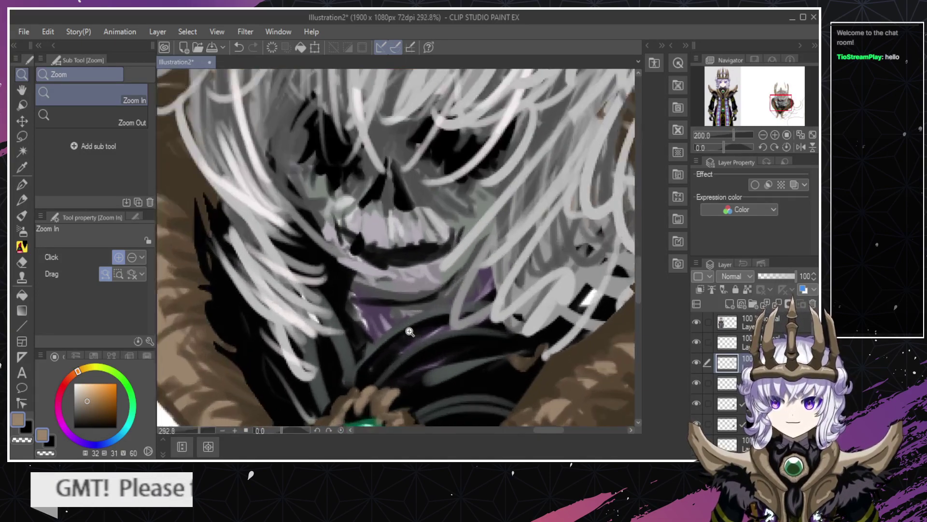
scroll(410, 332, down, 5)
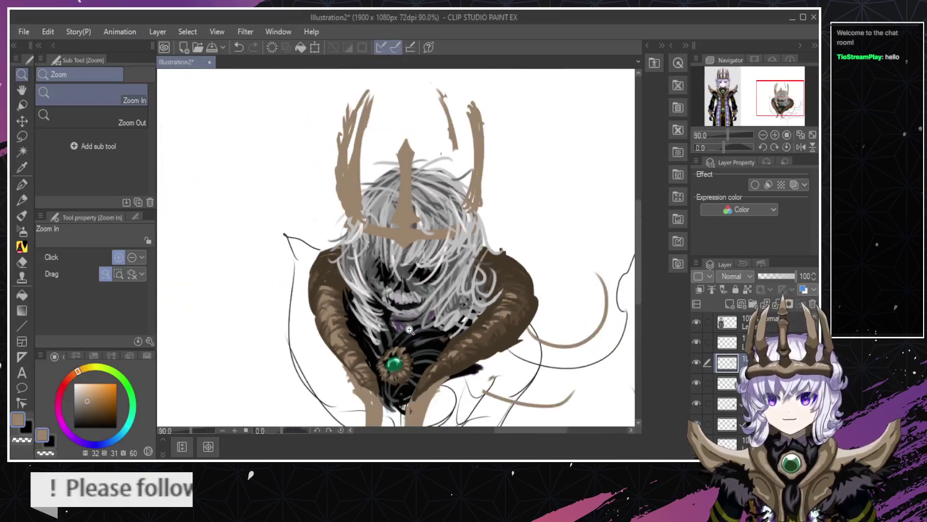
scroll(410, 330, down, 2)
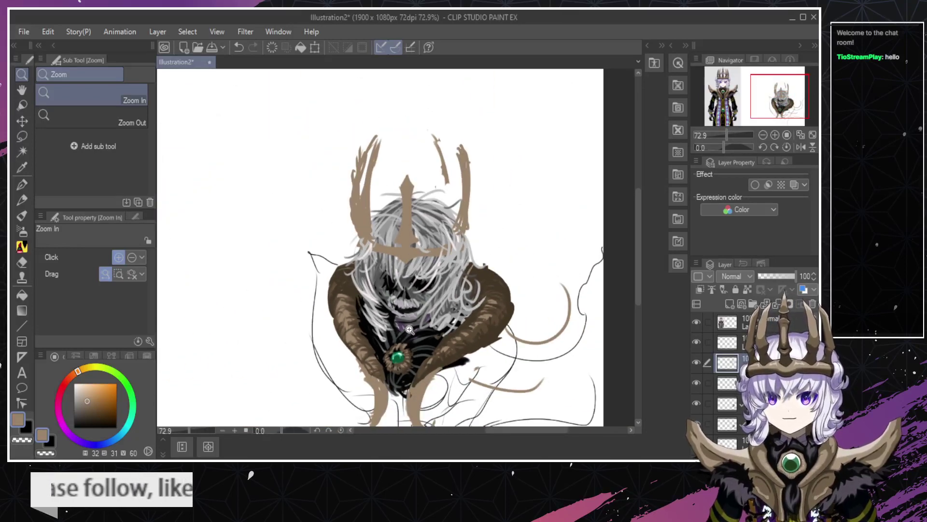
scroll(409, 329, up, 2)
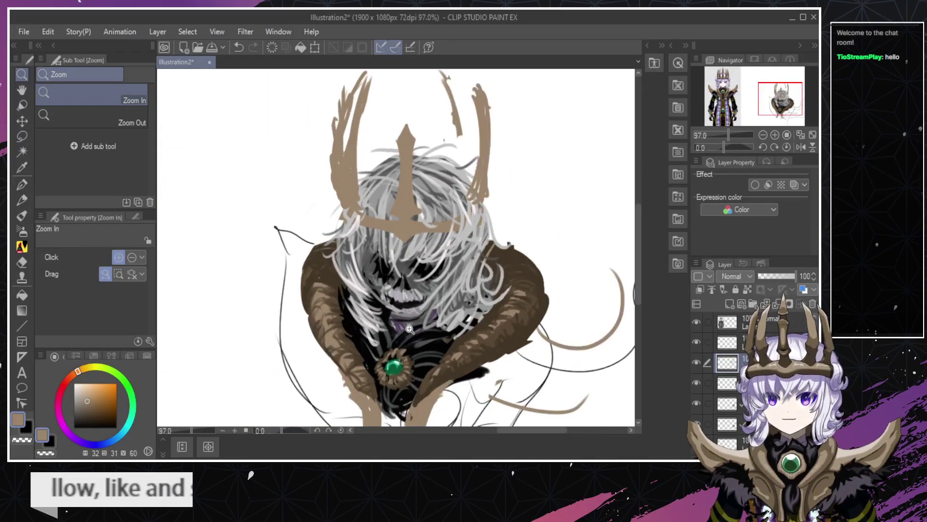
scroll(413, 309, up, 5)
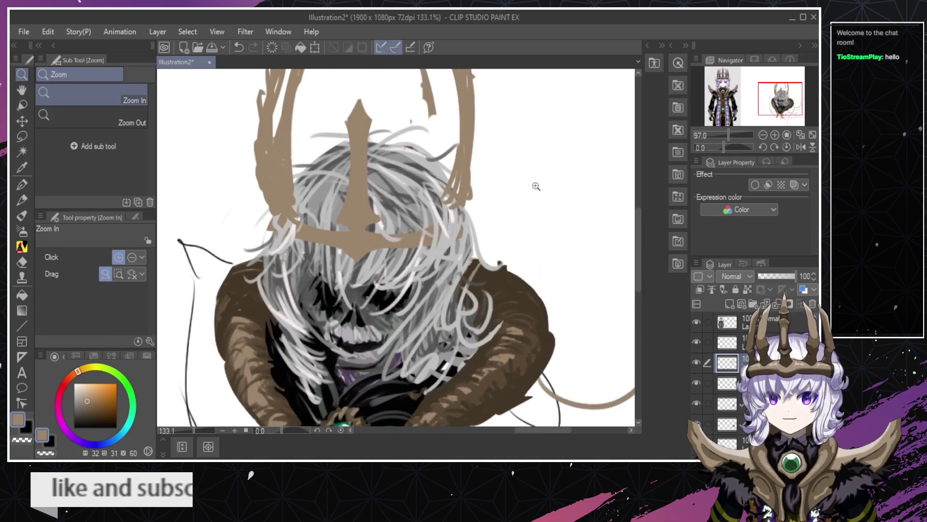
scroll(472, 300, down, 5)
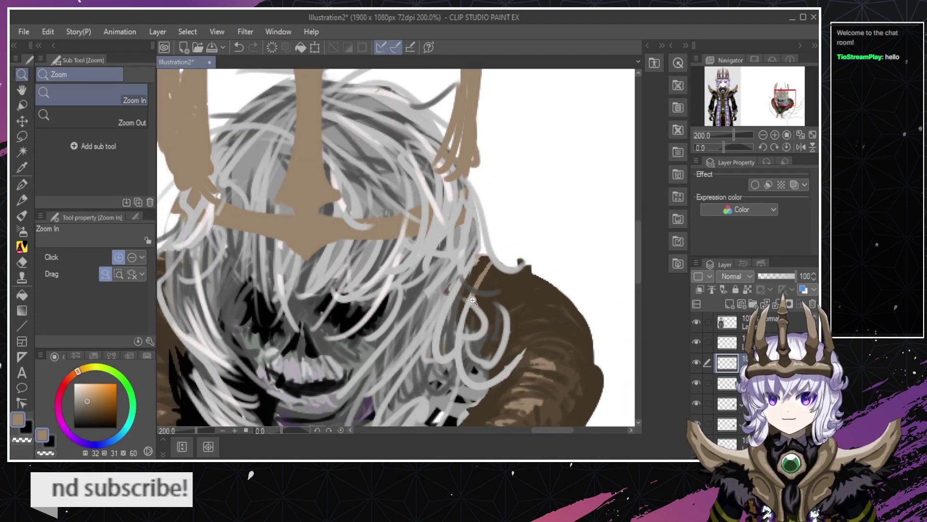
Try painting light grey hair strands with the round mixing brush over the tan stripe beside the right brown shoulder piece.
scroll(488, 255, up, 4)
scroll(488, 255, up, 2)
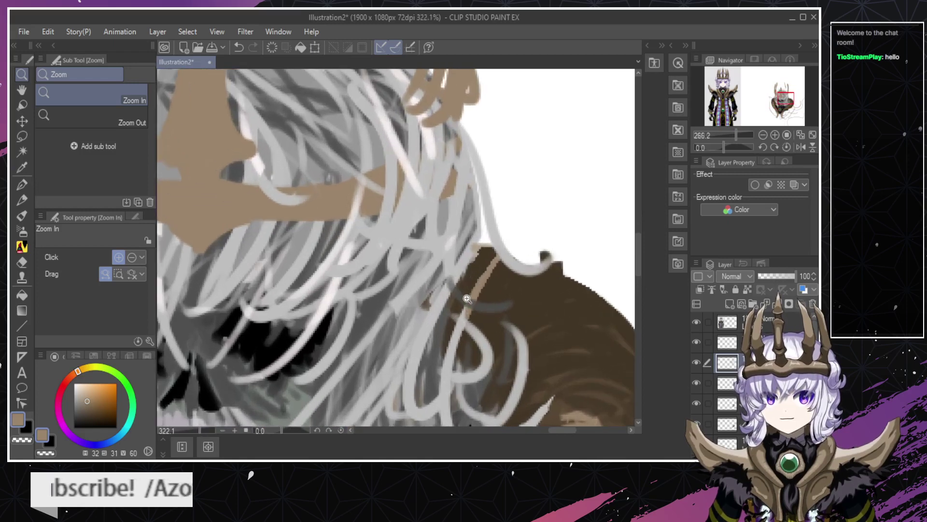
ctrl+shift+click(460, 327)
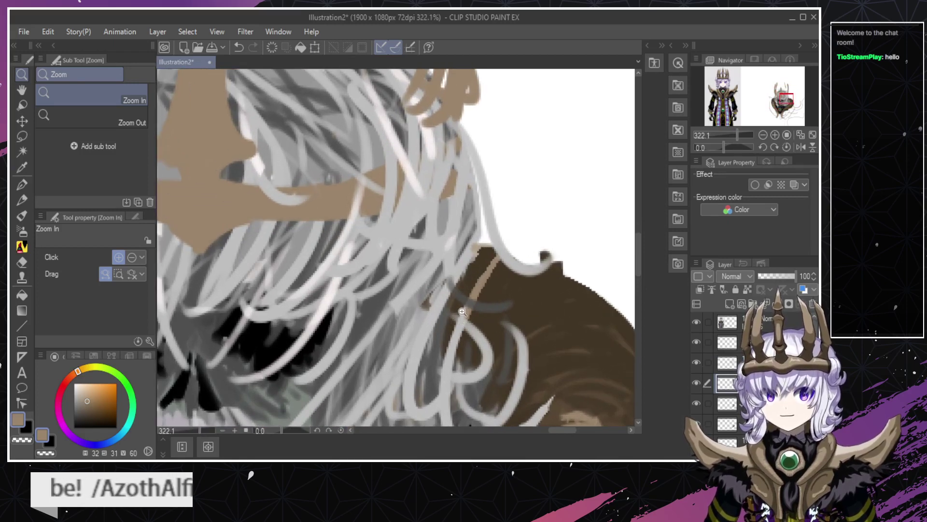
key(b)
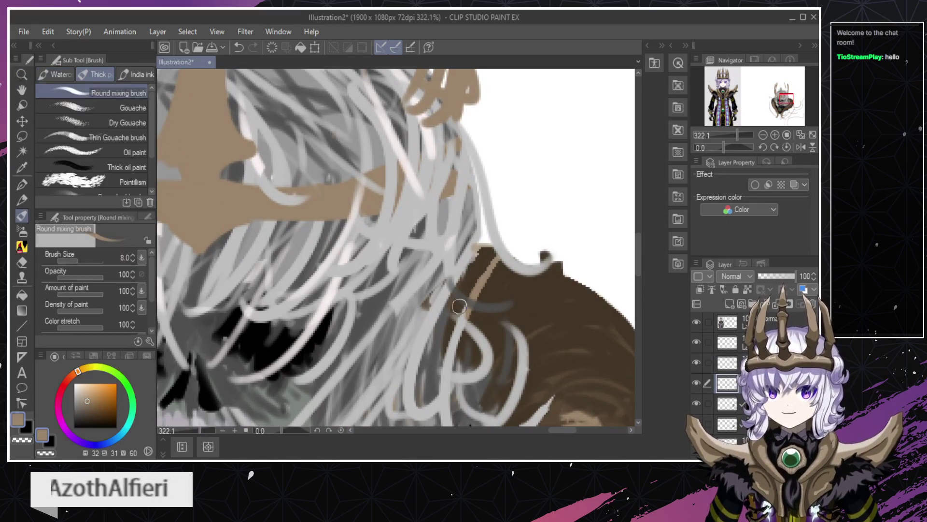
alt+click(452, 339)
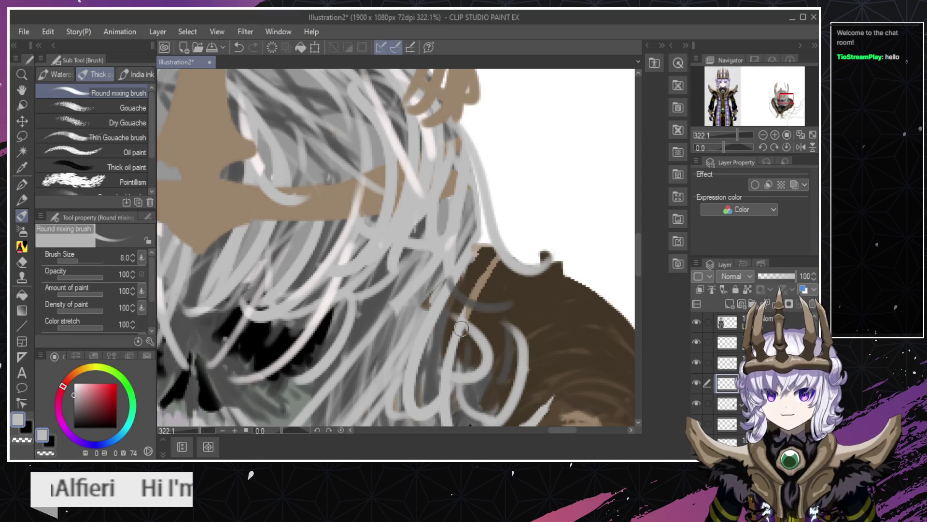
drag(462, 332, 459, 229)
key(ctrl+z)
mouse_move(448, 360)
mouse_down()
mouse_move(472, 281)
mouse_move(449, 232)
mouse_up()
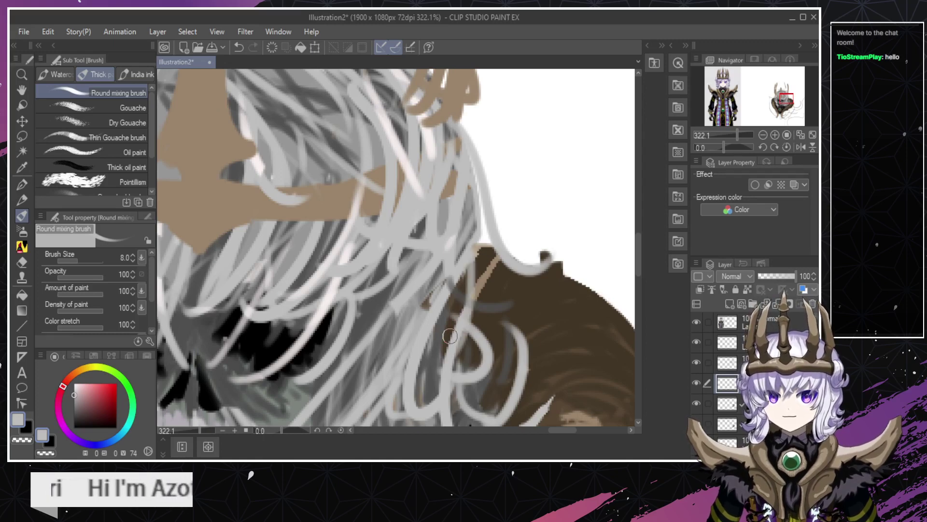
key(ctrl+z)
drag(451, 354, 461, 223)
mouse_move(466, 322)
mouse_down()
mouse_move(471, 276)
mouse_move(462, 208)
mouse_up()
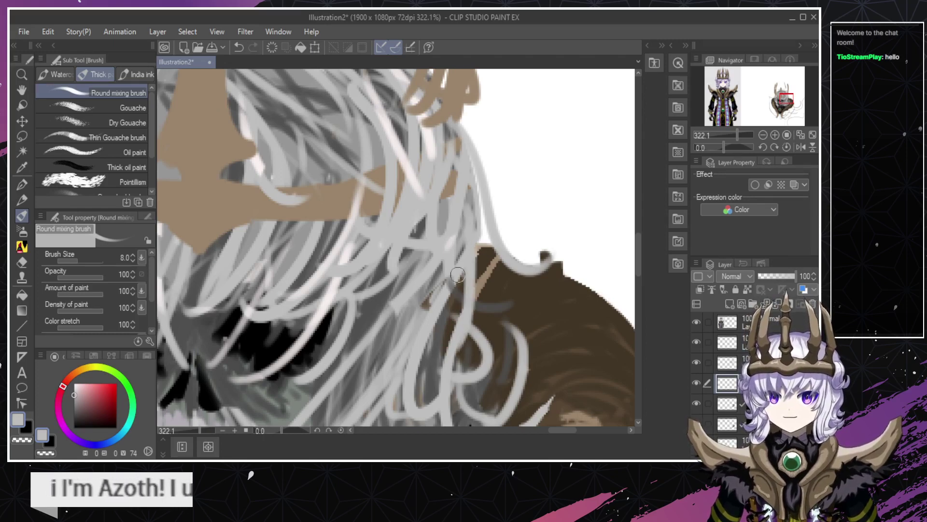
Try painting out the tan stripe on the layer below the hair, and undo it together with the new hair strands.
key(alt+[)
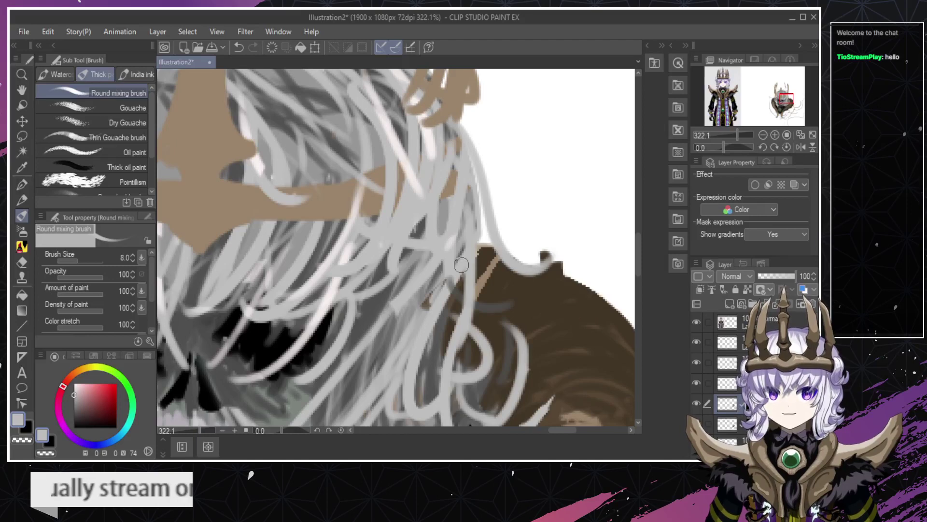
key(x)
drag(495, 259, 488, 276)
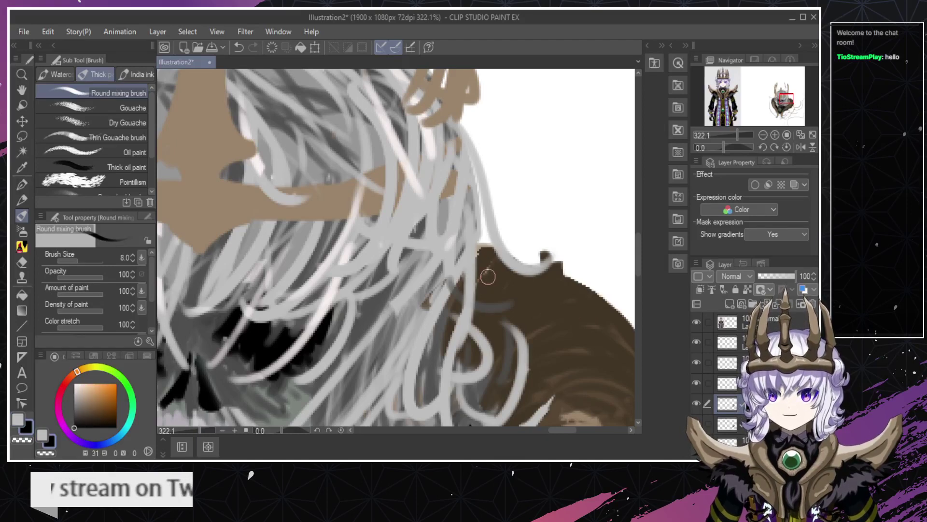
key(/)
alt+click(476, 306)
alt+click(476, 307)
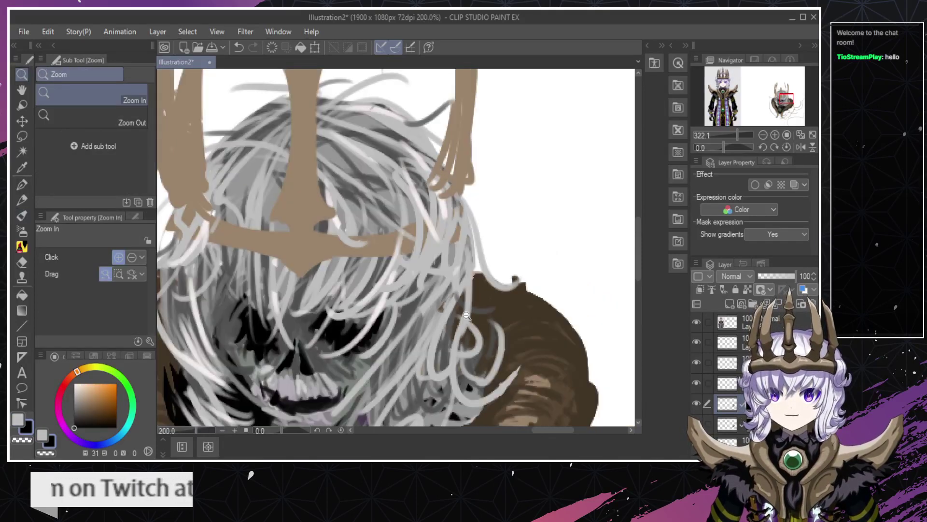
alt+click(474, 334)
alt+click(474, 346)
alt+click(465, 343)
mouse_move(465, 343)
mouse_down()
mouse_move(467, 351)
mouse_move(466, 338)
mouse_up()
key(e)
key(ctrl+z)
key(ctrl+z)
key(ctrl+z)
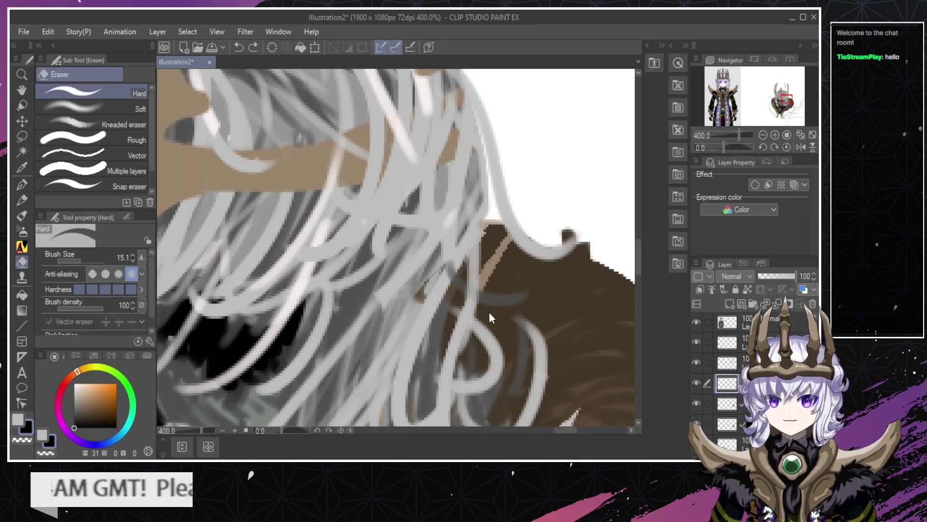
key(ctrl+z)
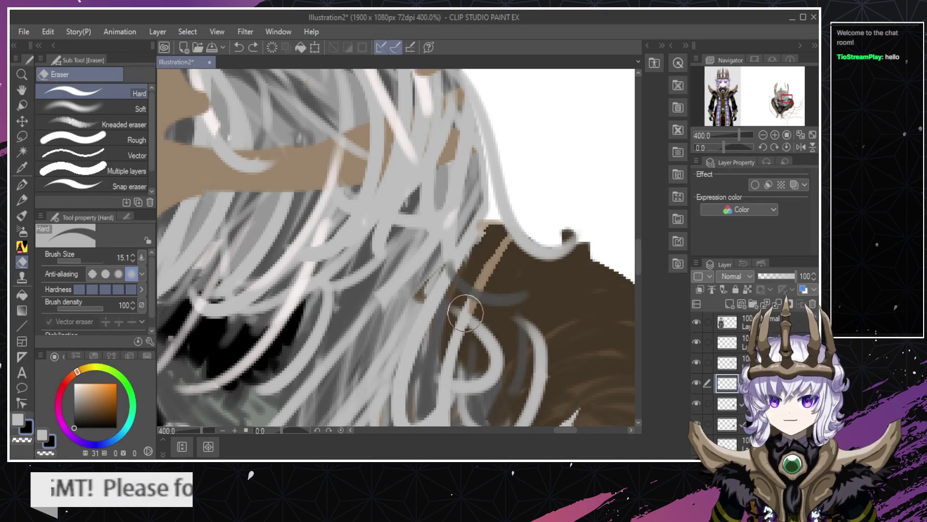
Repaint a thin light grey hair strand rising from the curl across the tan stripe to the hair's outer right edge.
key(b)
key(x)
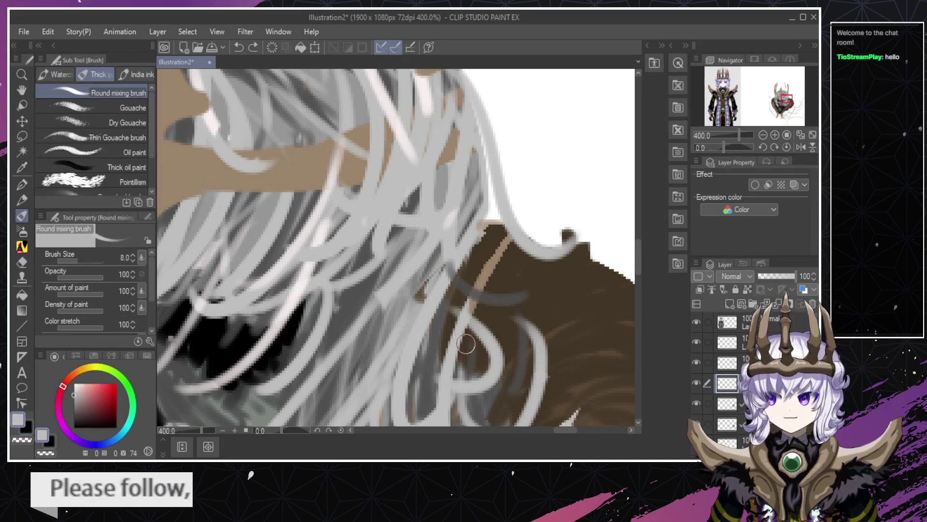
drag(453, 332, 472, 219)
key(ctrl+z)
drag(455, 349, 476, 212)
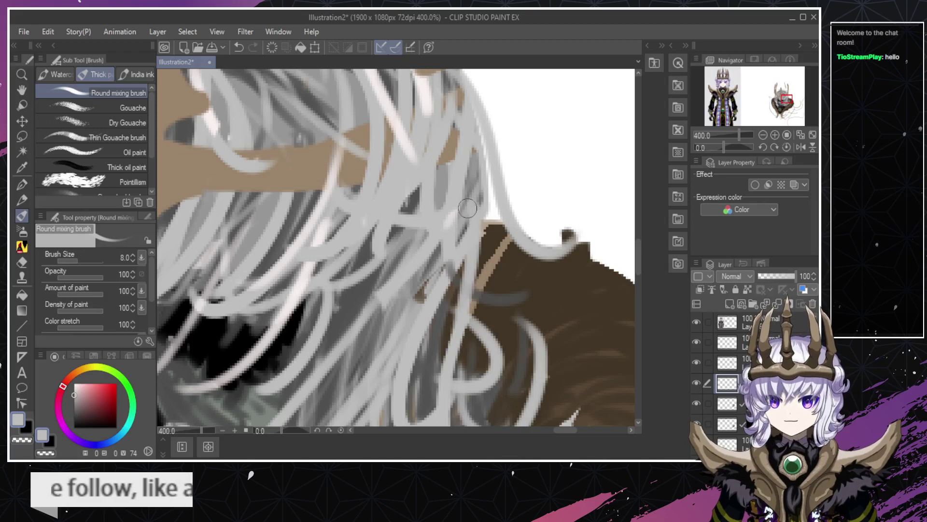
key(ctrl+z)
drag(449, 351, 479, 214)
drag(450, 353, 478, 215)
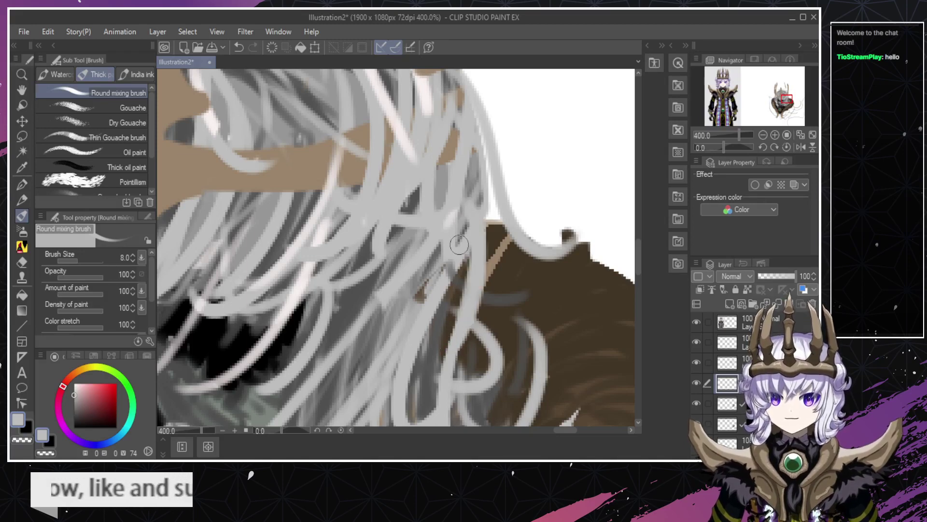
key(ctrl+z)
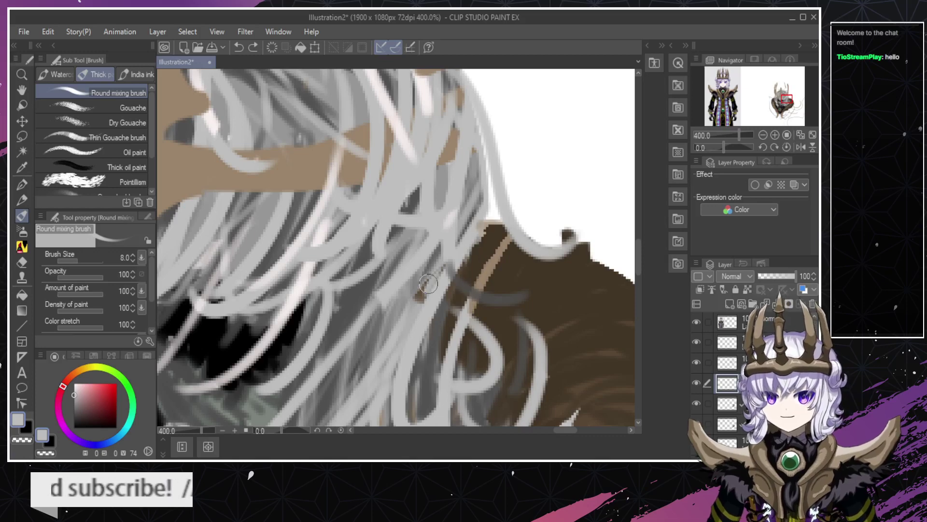
mouse_move(455, 339)
mouse_down()
mouse_move(474, 300)
mouse_move(457, 220)
mouse_up()
key(ctrl+z)
drag(452, 341, 473, 200)
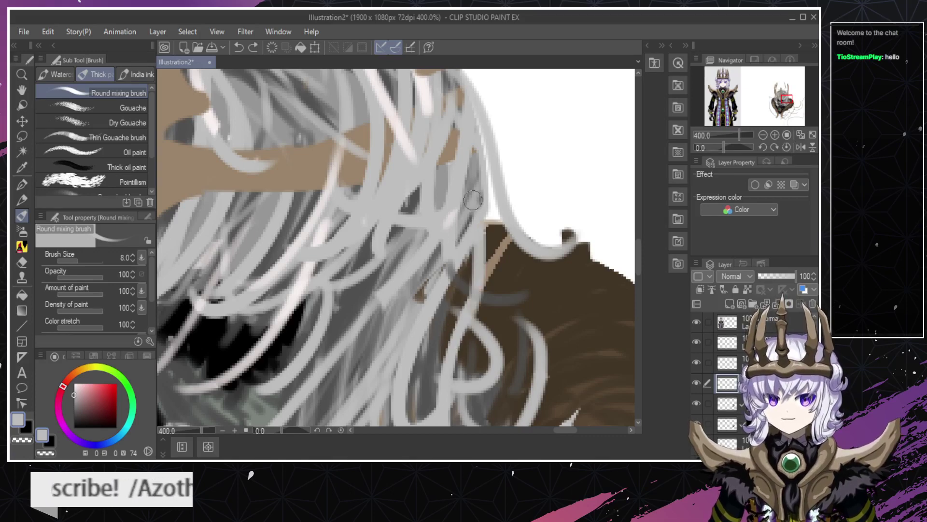
key(ctrl+z)
drag(453, 309, 474, 208)
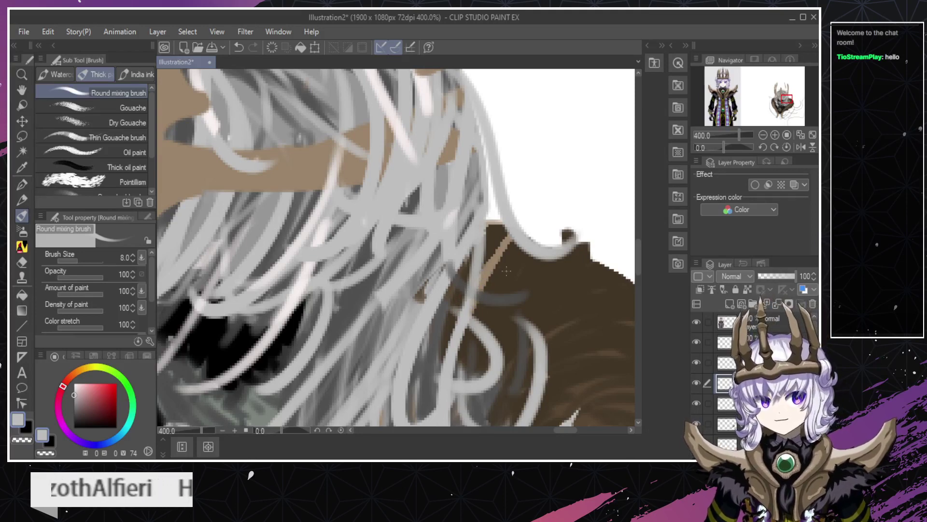
Cover the tan stripe beside the hair with dark brown on the layer below, and undo the extra stroke along the shoulder's upper edge.
key(alt+[)
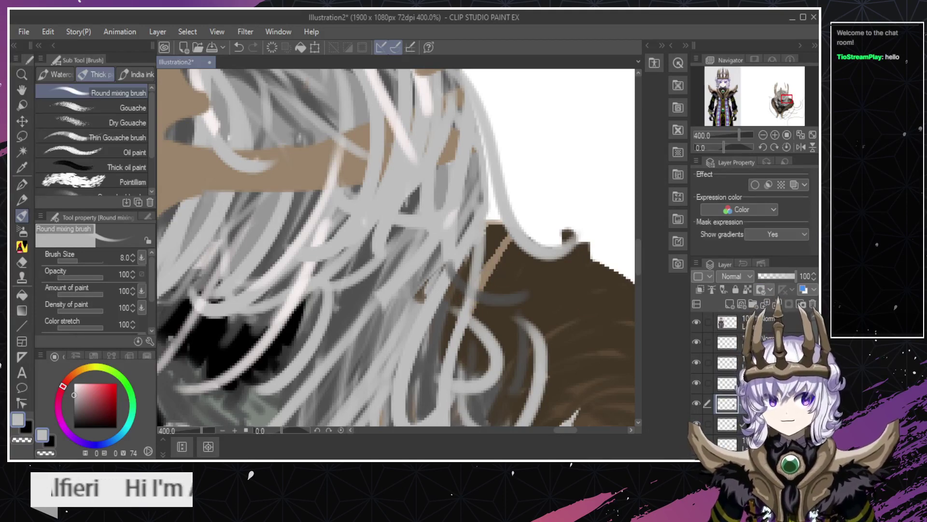
alt+click(497, 244)
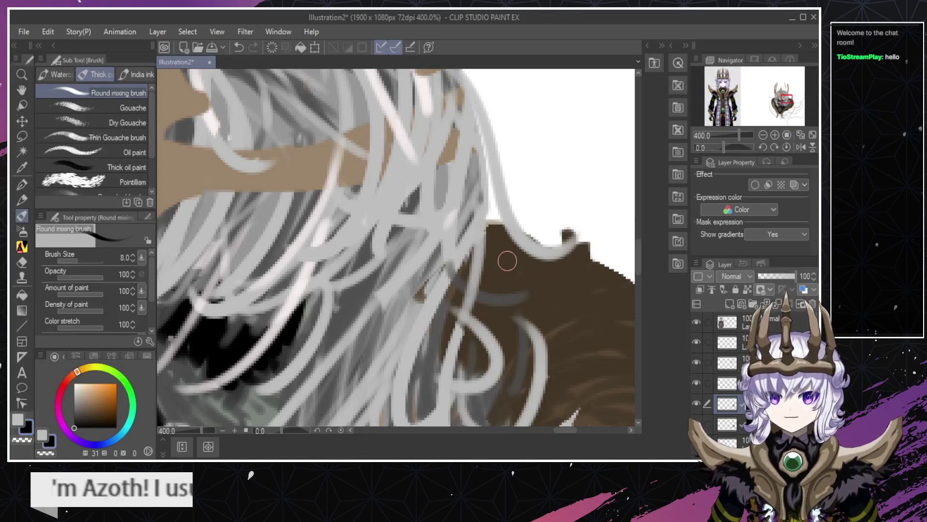
drag(522, 248, 638, 270)
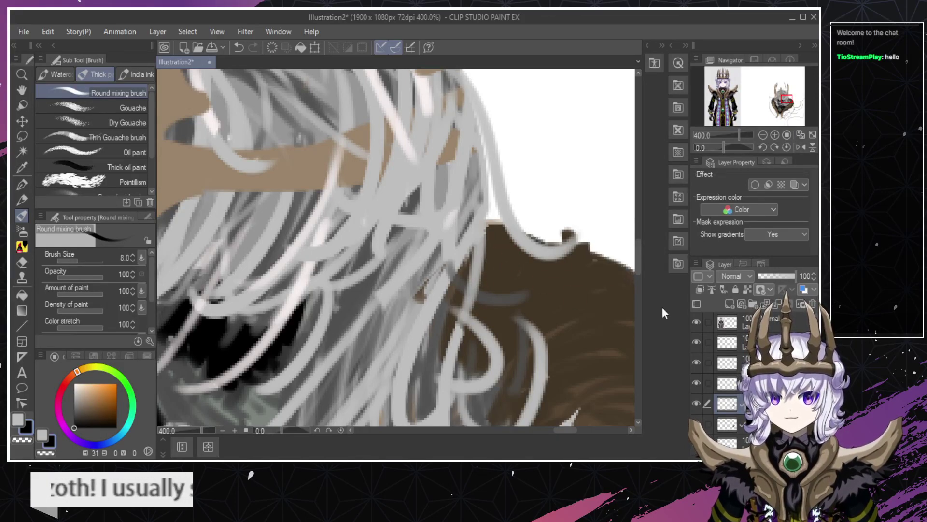
key(ctrl+z)
Try smoothing the outer contour of the right brown shoulder piece with long dark strokes.
key(ctrl+space)
scroll(533, 288, down, 3)
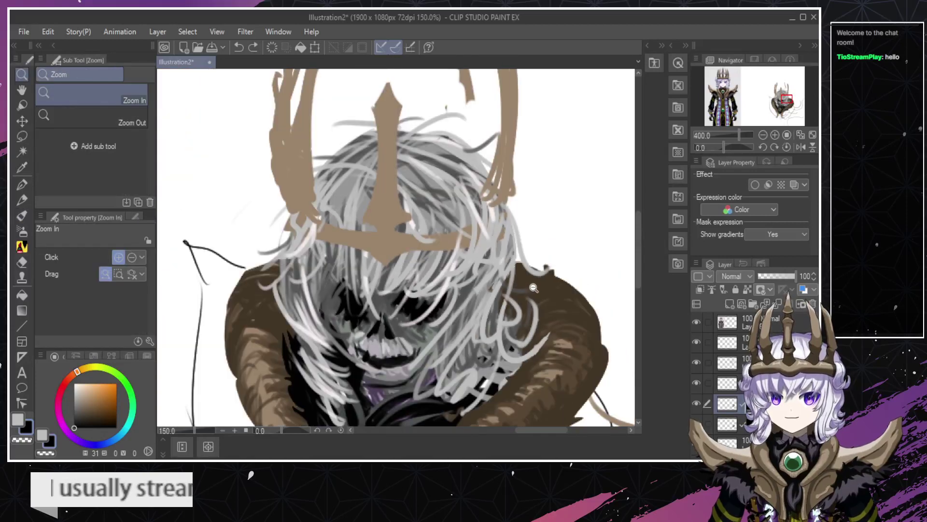
key(b)
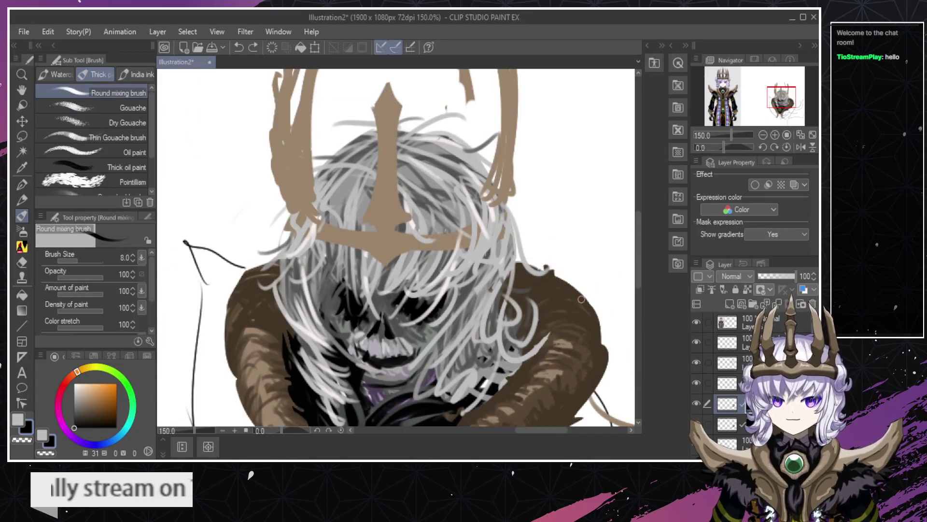
mouse_move(528, 285)
mouse_down()
mouse_move(595, 323)
mouse_move(607, 362)
mouse_move(589, 295)
mouse_up()
key(ctrl+z)
key(ctrl+z)
drag(600, 336, 578, 287)
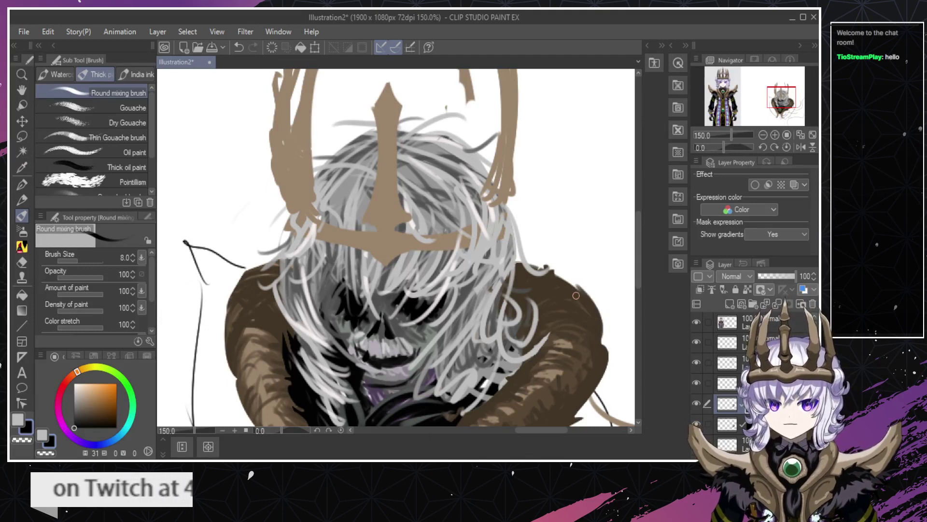
Undo the last contour stroke and try reshaping the outer curve of the right brown shoulder piece with mixing brush strokes.
key(/)
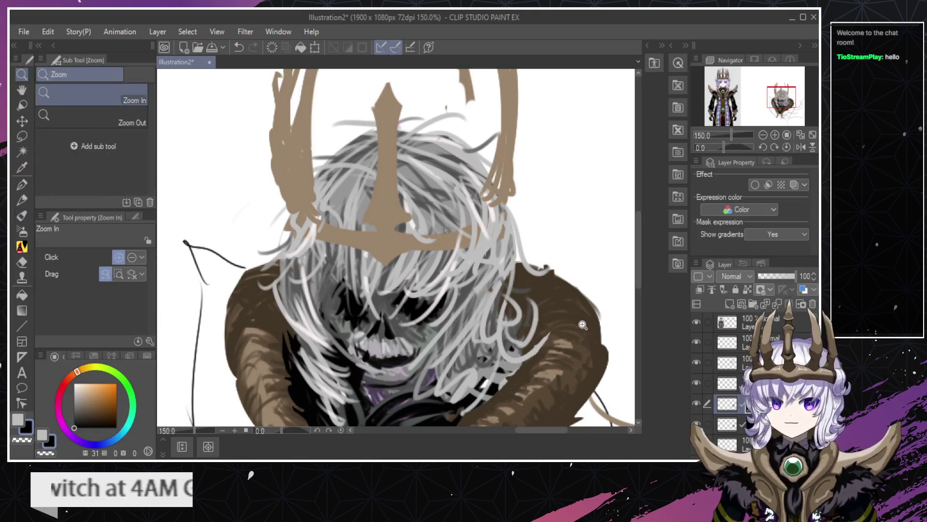
triple_click(584, 318)
key(ctrl+z)
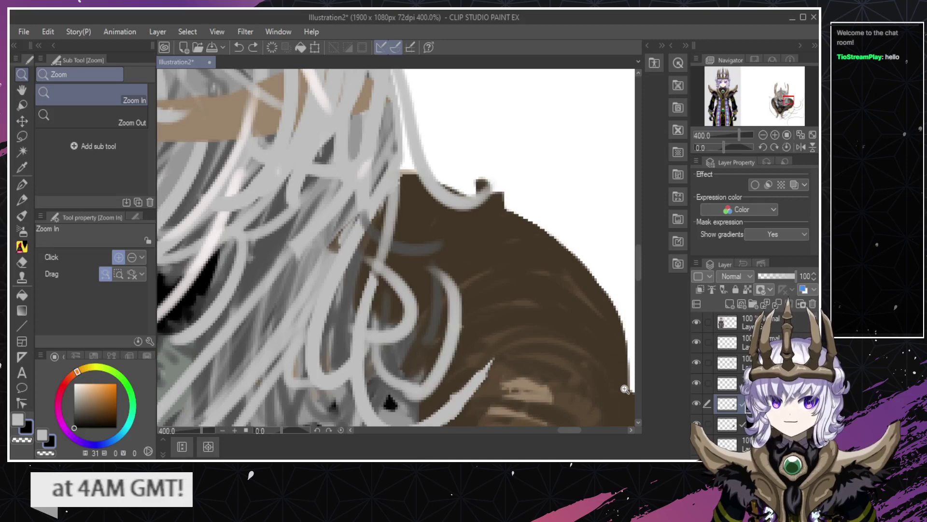
key(b)
drag(621, 378, 563, 289)
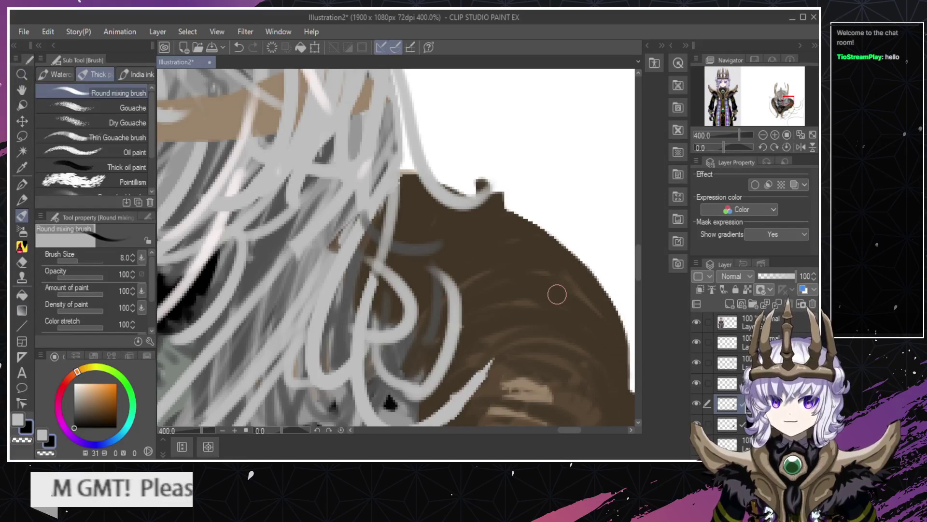
key(ctrl+z)
mouse_move(616, 342)
mouse_down()
mouse_move(610, 300)
mouse_move(551, 244)
mouse_up()
key(ctrl+z)
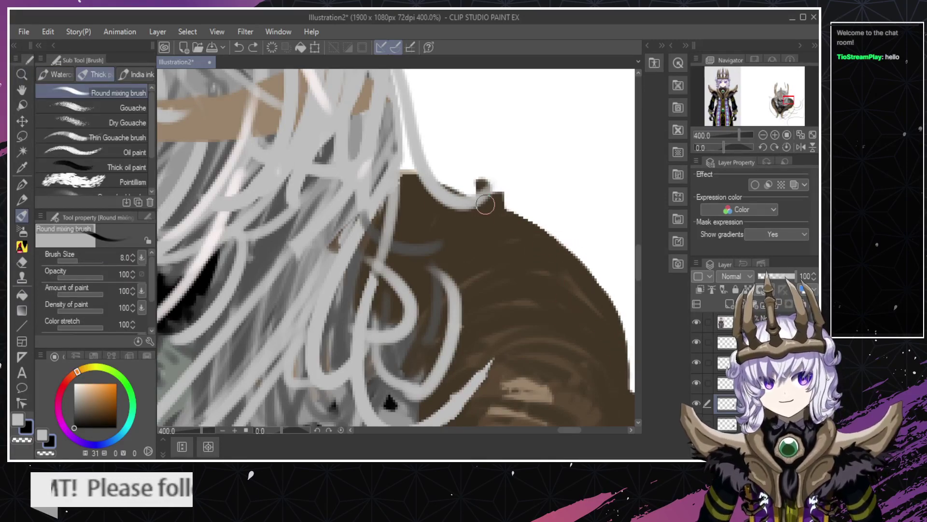
Try smoothing the uneven upper edge of the right shoulder piece around the curled hair tip, and undo the attempt.
drag(396, 182, 541, 230)
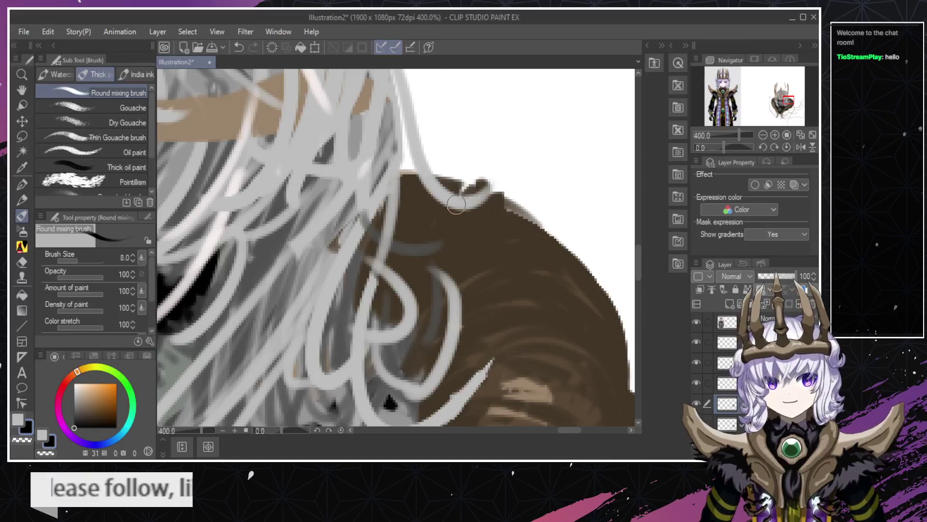
mouse_move(457, 205)
mouse_down()
mouse_move(544, 223)
mouse_move(476, 225)
mouse_up()
key(ctrl+z)
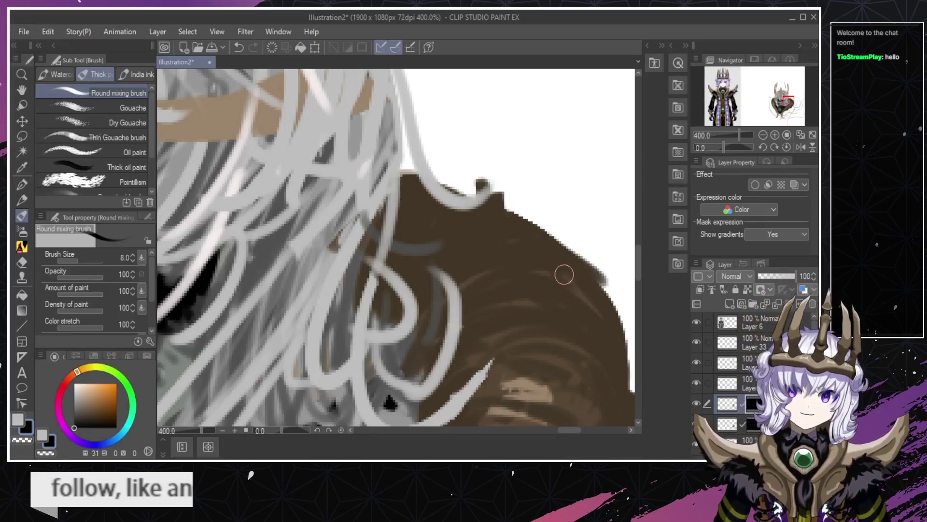
Brush along the right shoulder piece's outer slope and erase the jagged dark bumps along its upper edge near the hair tip.
drag(556, 246, 604, 298)
key(e)
drag(477, 165, 563, 203)
Touch up the right shoulder piece's upper edge between the hair and the curled strand with a mixing brush stroke.
key(/)
alt+click(505, 212)
alt+click(504, 213)
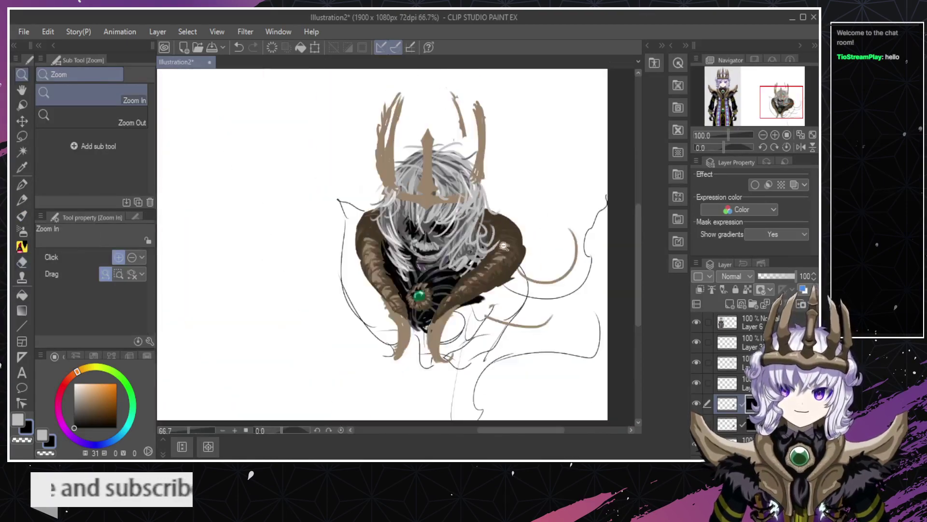
click(492, 218)
click(492, 218)
key(b)
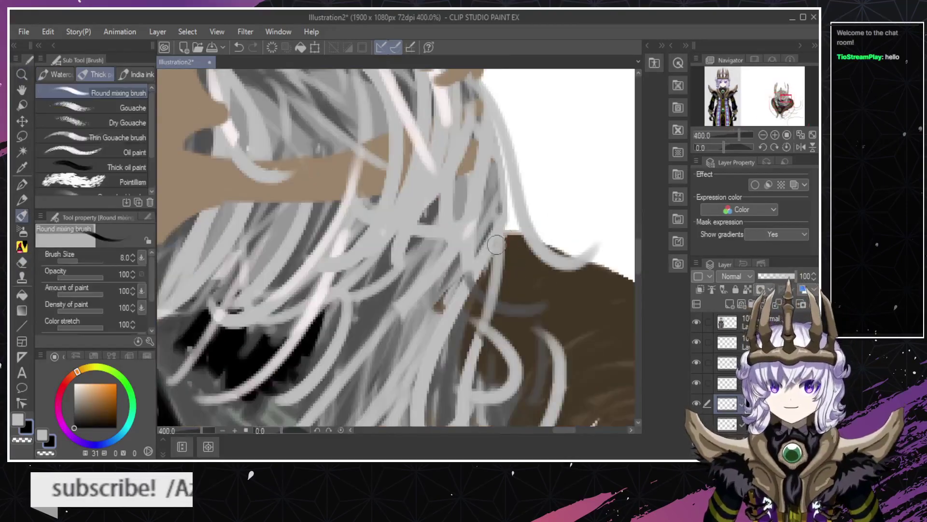
drag(506, 232, 579, 256)
key(/)
mouse_move(522, 269)
mouse_down()
mouse_move(516, 266)
mouse_move(559, 311)
mouse_up()
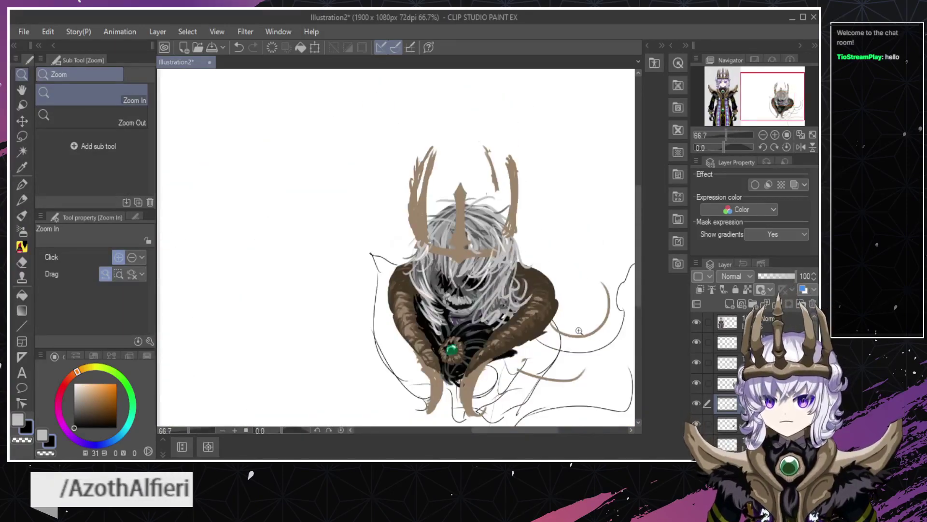
click(506, 282)
click(511, 275)
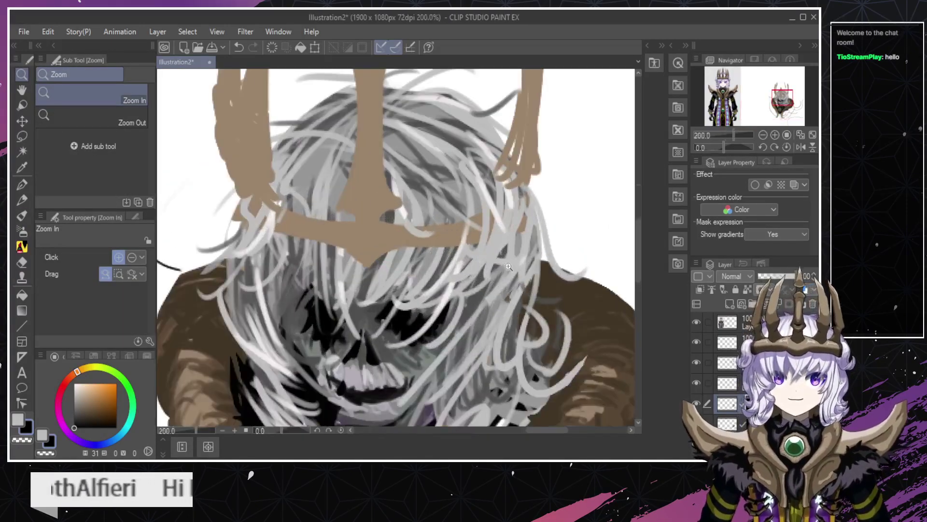
click(516, 269)
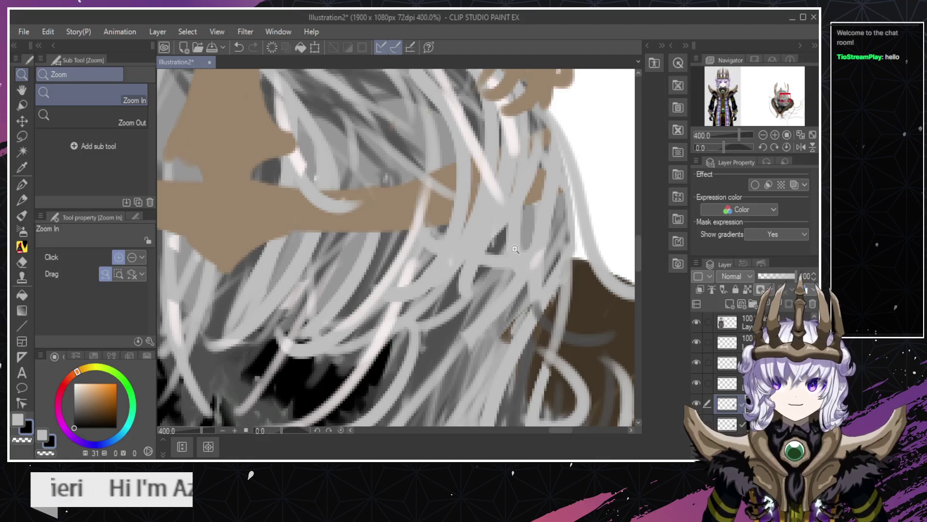